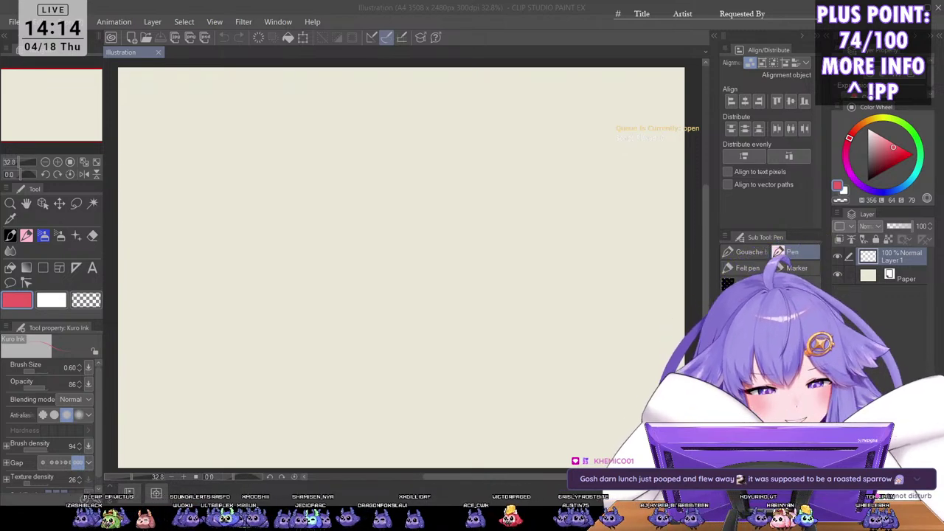
Step: Set the drawing colour to black and add a new vector layer above Layer 1
{"action": "left_click", "coordinate": [502, 218]}
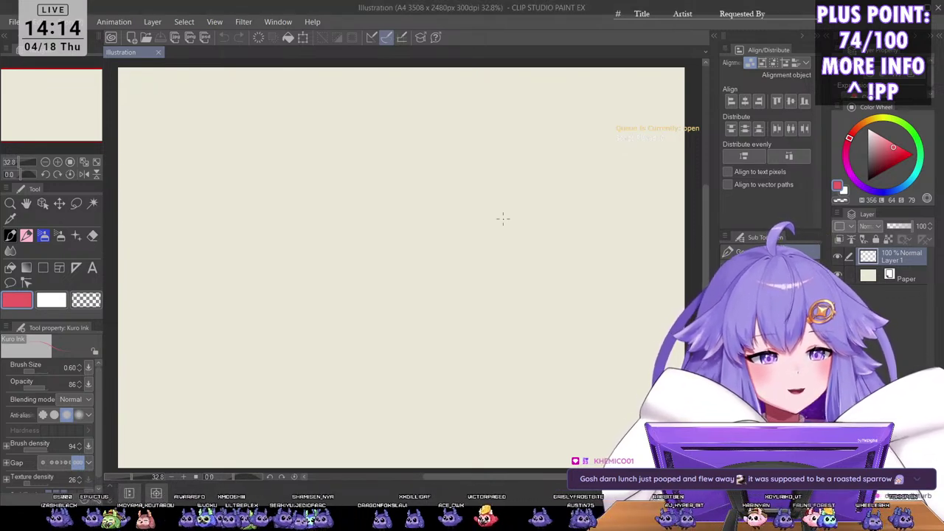
{"action": "left_click", "coordinate": [503, 218]}
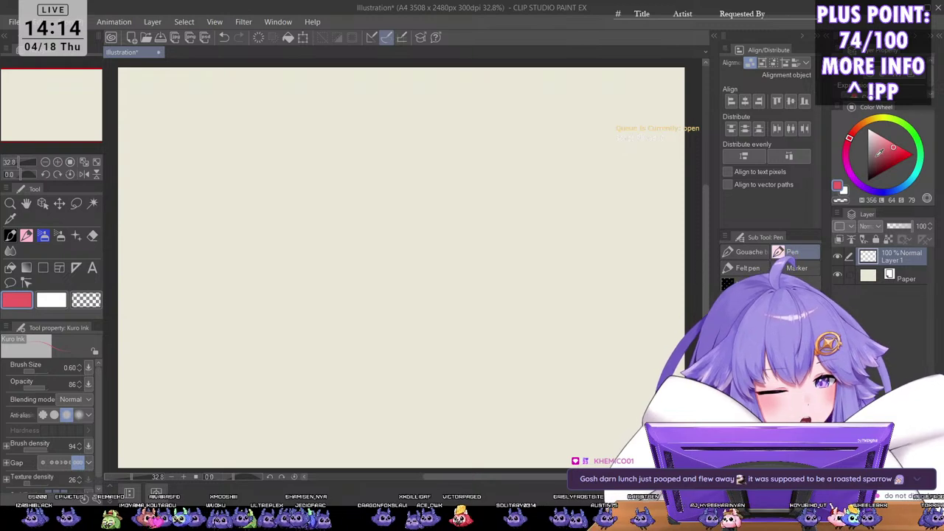
{"action": "left_click", "coordinate": [868, 175]}
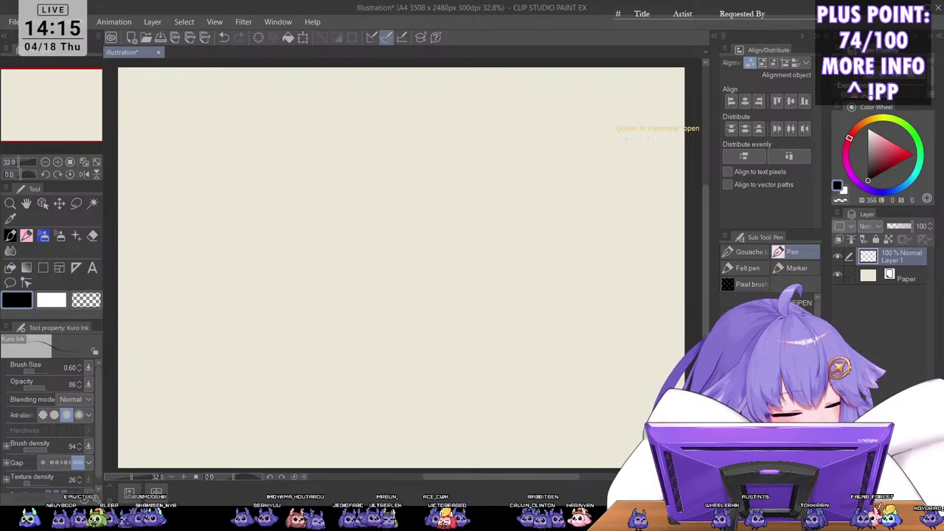
{"action": "key", "text": "ctrl+shift+n"}
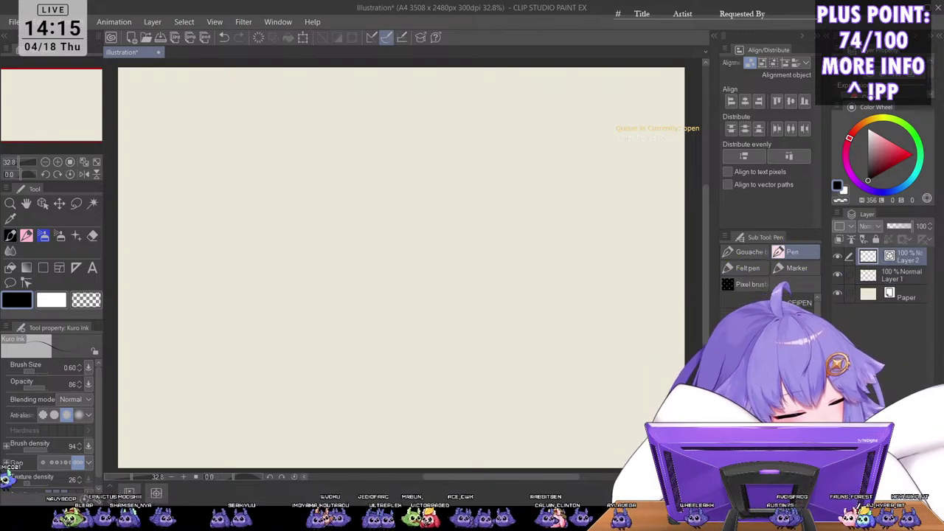
Step: Enlarge the Kuro Ink brush to 1.70 and handwrite "BRB MAKING" on two slanted lines near the canvas centre
{"action": "key", "text": "bracketright"}
{"action": "key", "text": "bracketright"}
{"action": "key", "text": "bracketright"}
{"action": "key", "text": "bracketright"}
{"action": "key", "text": "bracketright"}
{"action": "key", "text": "bracketright"}
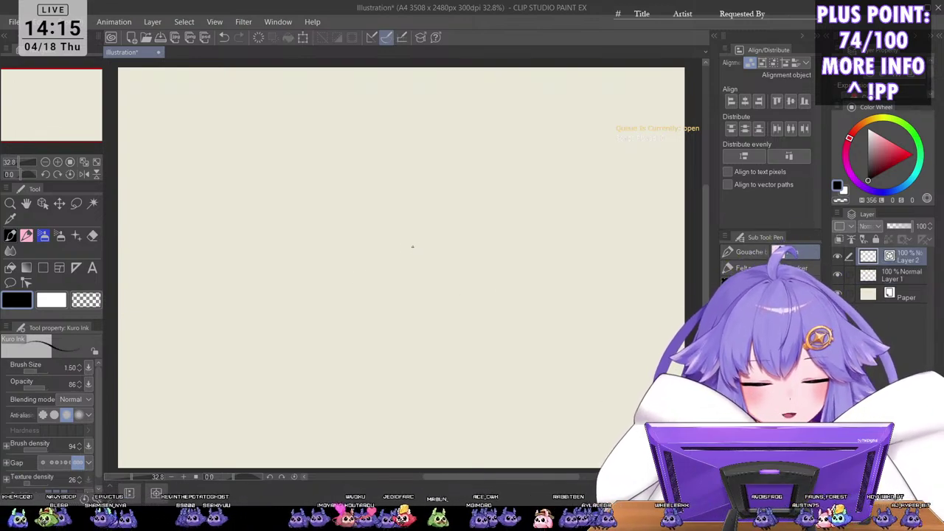
{"action": "scroll", "coordinate": [337, 258], "scroll_direction": "up", "scroll_amount": 2}
{"action": "mouse_move", "coordinate": [341, 260]}
{"action": "left_mouse_down"}
{"action": "mouse_move", "coordinate": [348, 273]}
{"action": "mouse_move", "coordinate": [373, 262]}
{"action": "left_mouse_up"}
{"action": "left_click_drag", "start_coordinate": [371, 248], "coordinate": [373, 263]}
{"action": "mouse_move", "coordinate": [371, 246]}
{"action": "left_mouse_down"}
{"action": "mouse_move", "coordinate": [385, 256]}
{"action": "mouse_move", "coordinate": [378, 264]}
{"action": "left_mouse_up"}
{"action": "left_click_drag", "start_coordinate": [350, 313], "coordinate": [382, 298]}
{"action": "left_click_drag", "start_coordinate": [372, 298], "coordinate": [388, 292]}
{"action": "mouse_move", "coordinate": [398, 280]}
{"action": "left_mouse_down"}
{"action": "mouse_move", "coordinate": [400, 289]}
{"action": "mouse_move", "coordinate": [404, 276]}
{"action": "left_mouse_up"}
{"action": "mouse_move", "coordinate": [405, 276]}
{"action": "left_mouse_down"}
{"action": "mouse_move", "coordinate": [413, 285]}
{"action": "mouse_move", "coordinate": [415, 269]}
{"action": "left_mouse_up"}
{"action": "mouse_move", "coordinate": [426, 259]}
{"action": "left_mouse_down"}
{"action": "mouse_move", "coordinate": [421, 271]}
{"action": "mouse_move", "coordinate": [435, 272]}
{"action": "left_mouse_up"}
{"action": "left_click_drag", "start_coordinate": [434, 269], "coordinate": [427, 270]}
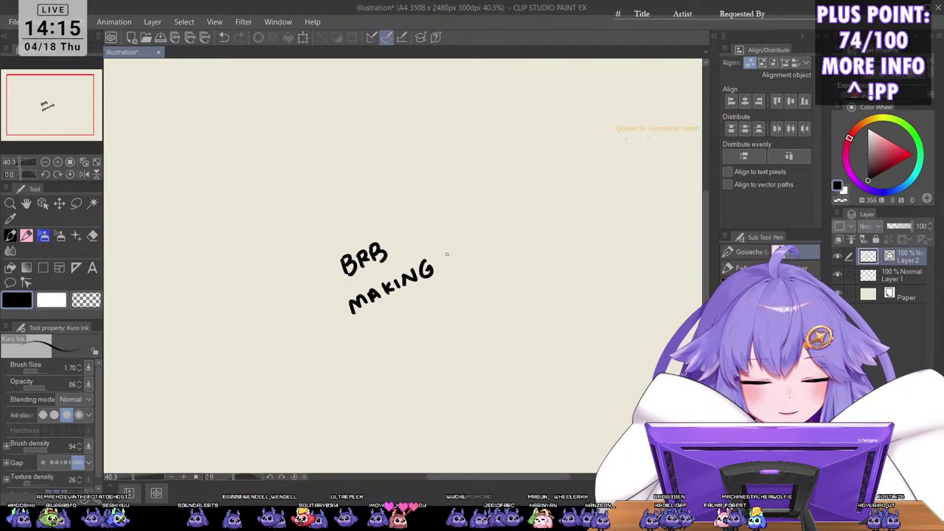
Step: Handwrite "COFFEE" on a slanted line below "MAKING" and draw a small heart beside it
{"action": "left_click_drag", "start_coordinate": [406, 318], "coordinate": [404, 332]}
{"action": "mouse_move", "coordinate": [413, 315]}
{"action": "left_mouse_down"}
{"action": "mouse_move", "coordinate": [428, 302]}
{"action": "mouse_move", "coordinate": [418, 320]}
{"action": "left_mouse_up"}
{"action": "left_click_drag", "start_coordinate": [422, 313], "coordinate": [440, 299]}
{"action": "mouse_move", "coordinate": [433, 301]}
{"action": "left_mouse_down"}
{"action": "mouse_move", "coordinate": [431, 315]}
{"action": "mouse_move", "coordinate": [440, 312]}
{"action": "left_mouse_up"}
{"action": "mouse_move", "coordinate": [434, 309]}
{"action": "left_mouse_down"}
{"action": "mouse_move", "coordinate": [440, 306]}
{"action": "mouse_move", "coordinate": [431, 305]}
{"action": "mouse_move", "coordinate": [433, 316]}
{"action": "left_mouse_up"}
{"action": "key", "text": "ctrl+z"}
{"action": "key", "text": "ctrl+z"}
{"action": "key", "text": "ctrl+z"}
{"action": "left_click_drag", "start_coordinate": [430, 301], "coordinate": [451, 300]}
{"action": "left_click_drag", "start_coordinate": [445, 311], "coordinate": [457, 306]}
{"action": "left_click_drag", "start_coordinate": [455, 289], "coordinate": [463, 295]}
{"action": "left_click_drag", "start_coordinate": [457, 306], "coordinate": [486, 263]}
{"action": "left_click_drag", "start_coordinate": [486, 263], "coordinate": [493, 273]}
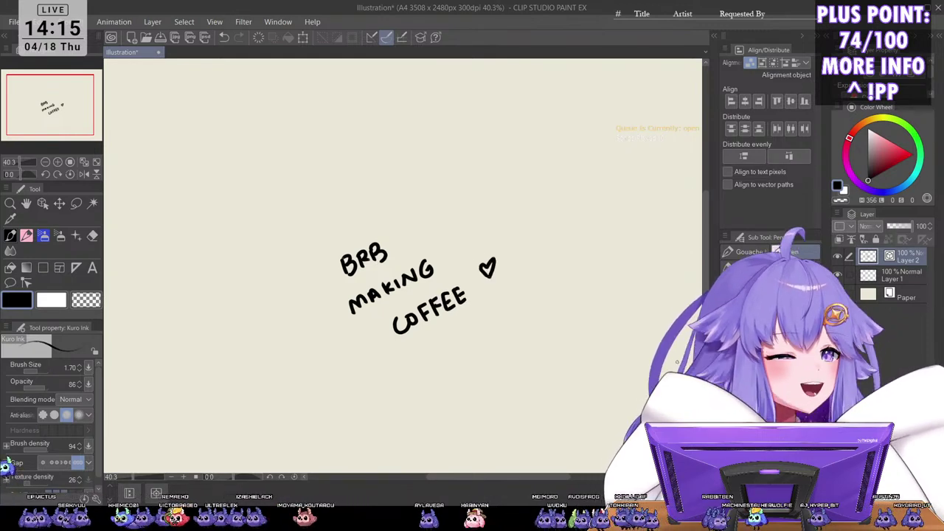
Step: Clear the handwritten note by deleting both drawing layers, and add a fresh vector layer above the paper
{"action": "scroll", "coordinate": [560, 365], "scroll_direction": "up", "scroll_amount": 2}
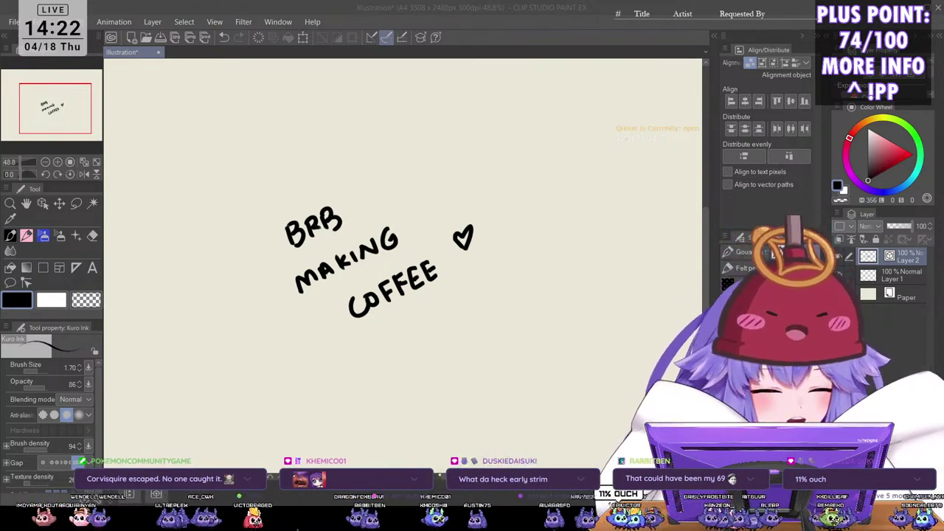
{"action": "left_click", "coordinate": [698, 214]}
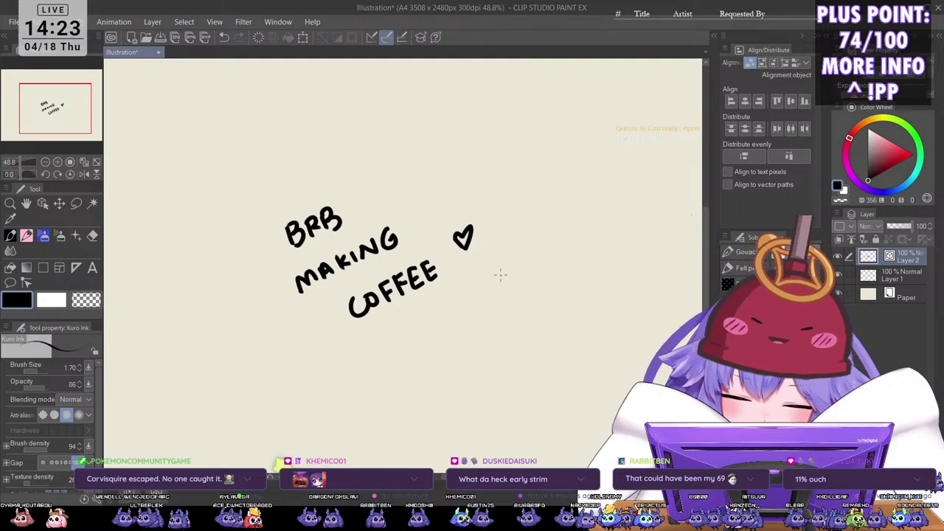
{"action": "left_click_drag", "start_coordinate": [485, 219], "coordinate": [369, 302]}
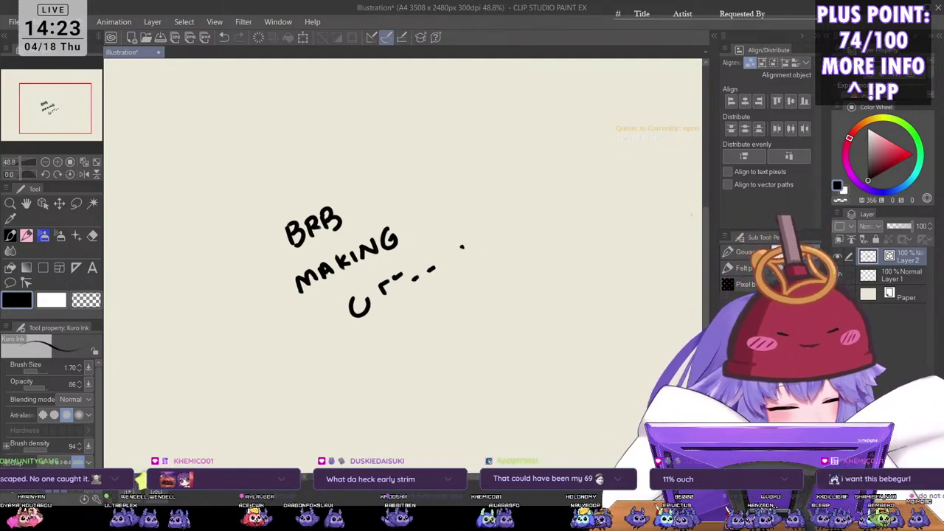
{"action": "key", "text": "Delete"}
{"action": "key", "text": "Delete"}
{"action": "key", "text": "ctrl+shift+n"}
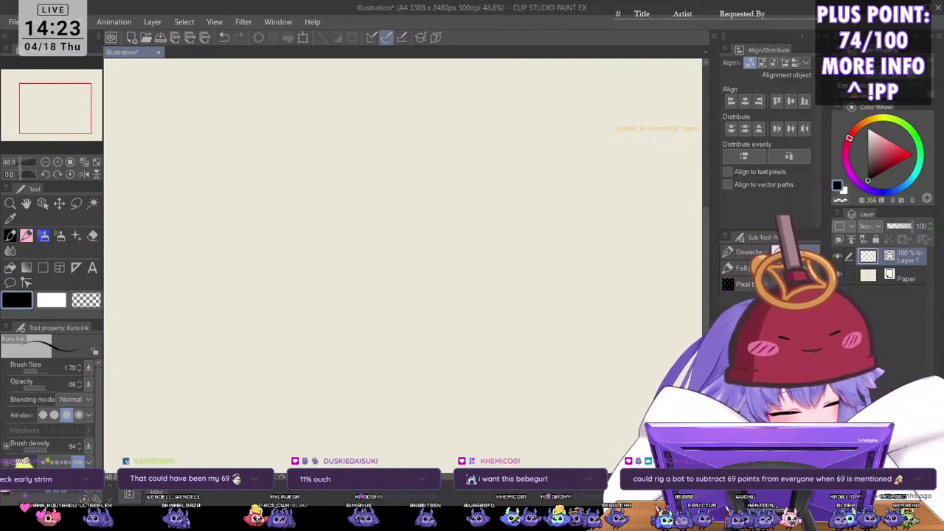
Step: Switch to the Sketch-color-line brush with a brush size of 0.70
{"action": "scroll", "coordinate": [276, 293], "scroll_direction": "down", "scroll_amount": 3}
{"action": "left_click_drag", "start_coordinate": [362, 349], "coordinate": [500, 374]}
{"action": "scroll", "coordinate": [381, 332], "scroll_direction": "up", "scroll_amount": 3}
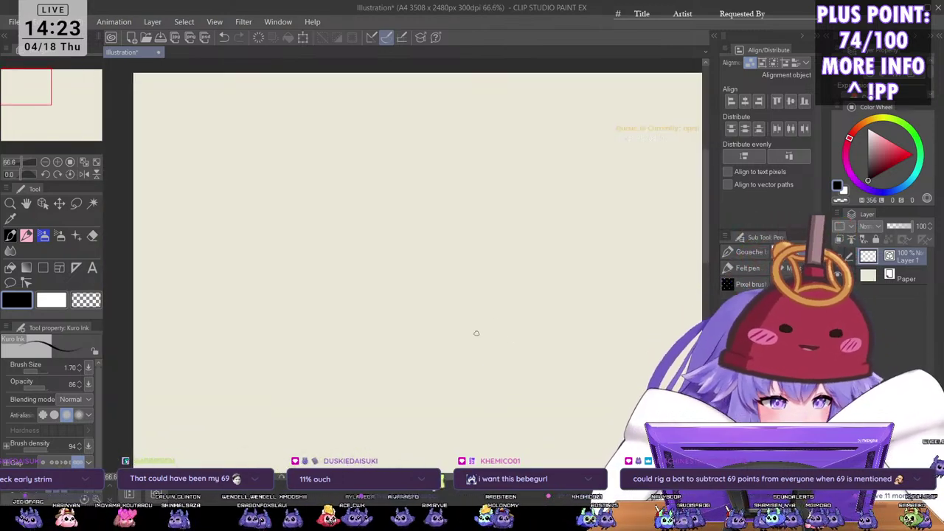
{"action": "key", "text": "b"}
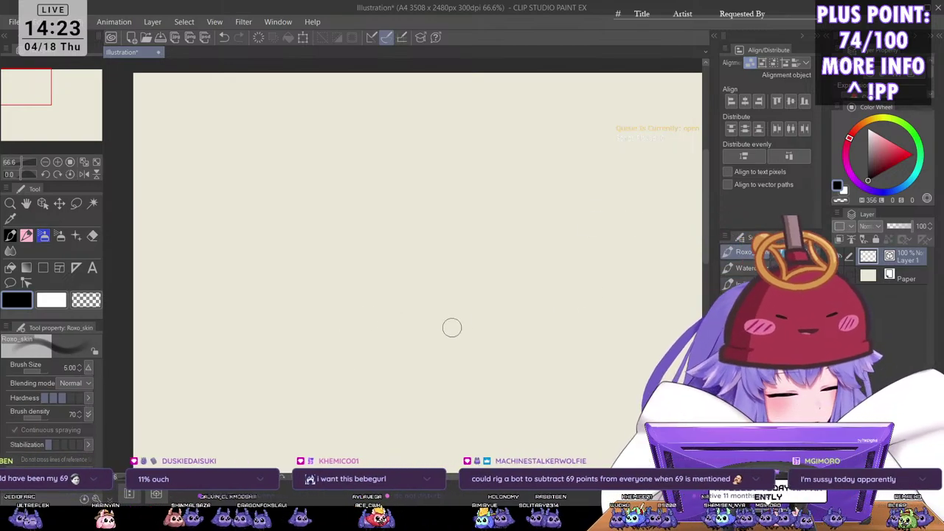
{"action": "key", "text": "p"}
{"action": "key", "text": "bracketleft"}
{"action": "key", "text": "bracketleft"}
{"action": "key", "text": "bracketleft"}
{"action": "key", "text": "bracketleft"}
{"action": "key", "text": "bracketleft"}
{"action": "key", "text": "bracketleft"}
{"action": "key", "text": "bracketleft"}
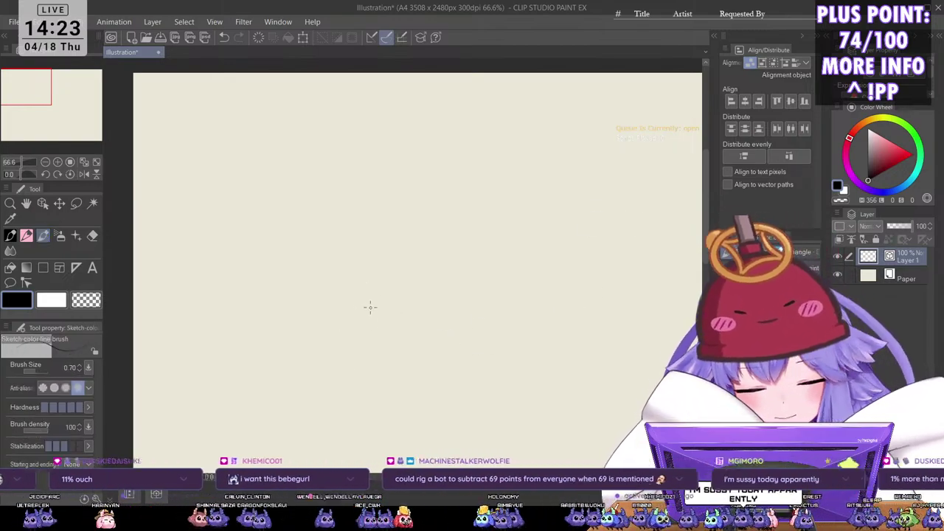
{"action": "key", "text": "alt+Tab"}
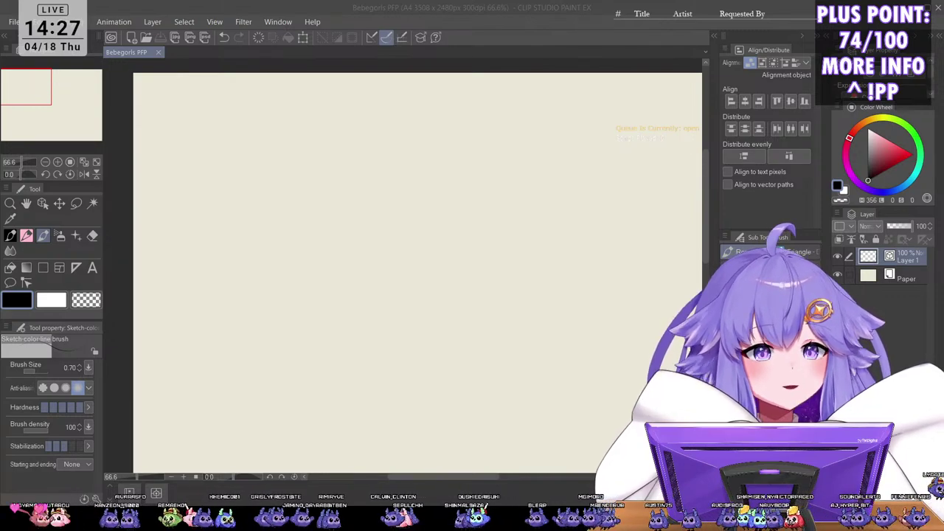
{"action": "left_click", "coordinate": [445, 329]}
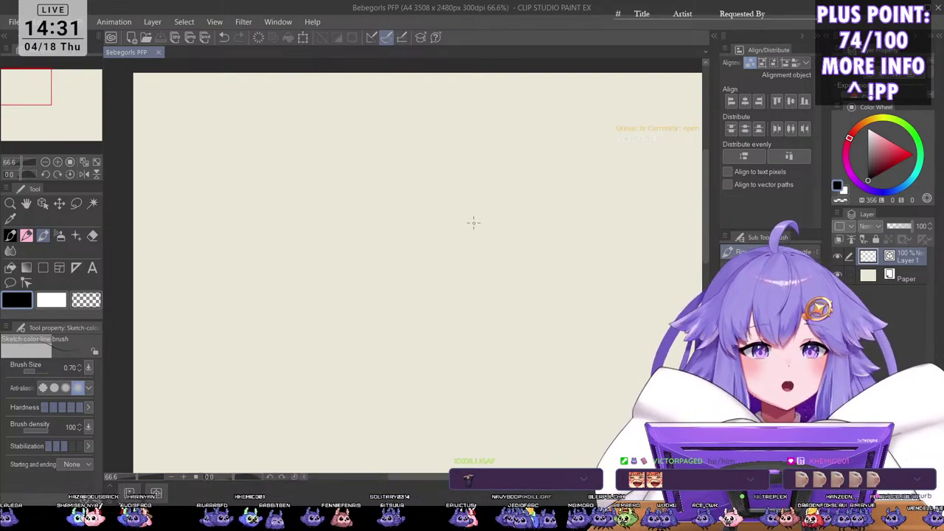
{"action": "scroll", "coordinate": [452, 203], "scroll_direction": "down", "scroll_amount": 1}
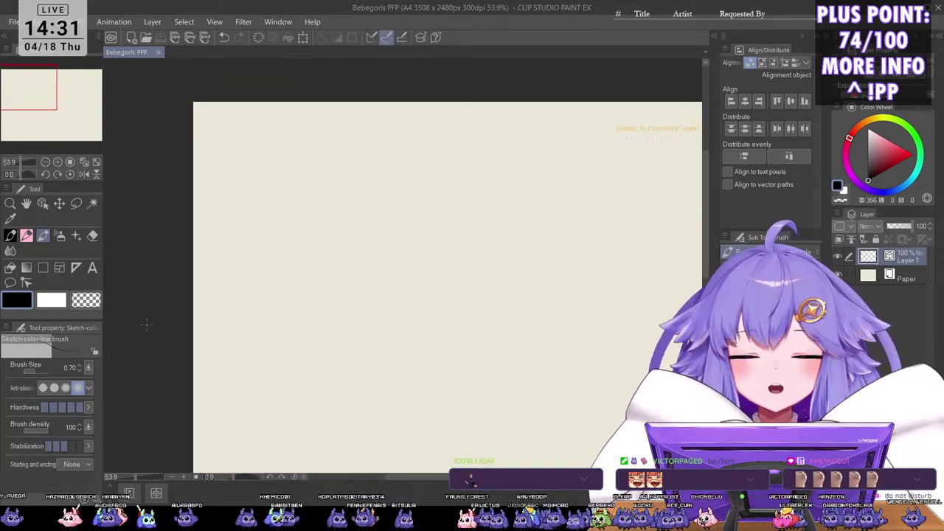
{"action": "left_click_drag", "start_coordinate": [447, 301], "coordinate": [510, 333]}
{"action": "scroll", "coordinate": [443, 257], "scroll_direction": "up", "scroll_amount": 3}
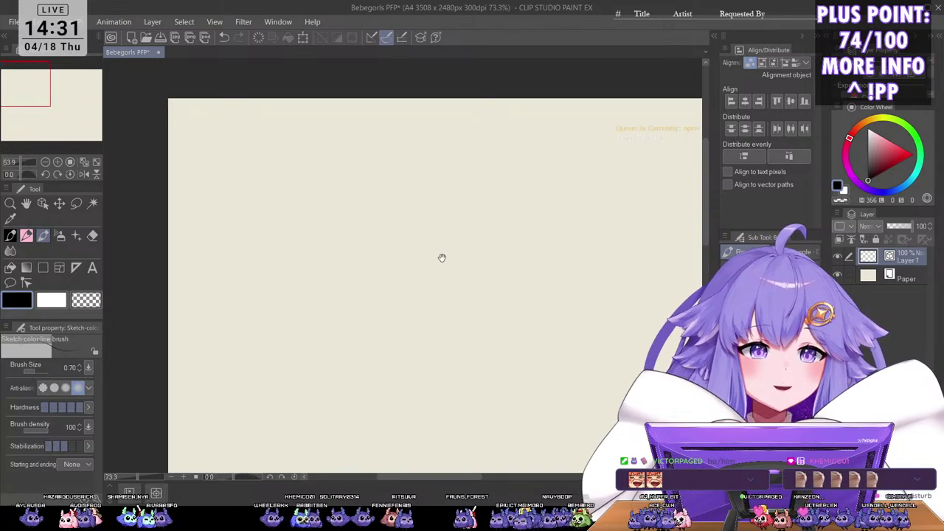
{"action": "left_click_drag", "start_coordinate": [443, 321], "coordinate": [480, 329]}
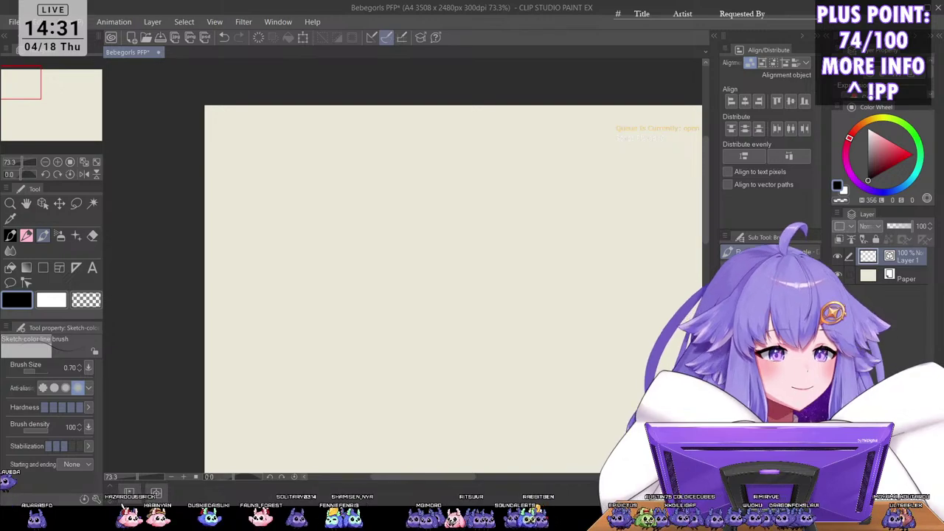
{"action": "scroll", "coordinate": [204, 283], "scroll_direction": "up", "scroll_amount": 1}
{"action": "key", "text": "minus"}
{"action": "key", "text": "minus"}
{"action": "key", "text": "minus"}
{"action": "key", "text": "minus"}
{"action": "left_click_drag", "start_coordinate": [372, 245], "coordinate": [428, 326]}
{"action": "left_click_drag", "start_coordinate": [343, 233], "coordinate": [382, 240]}
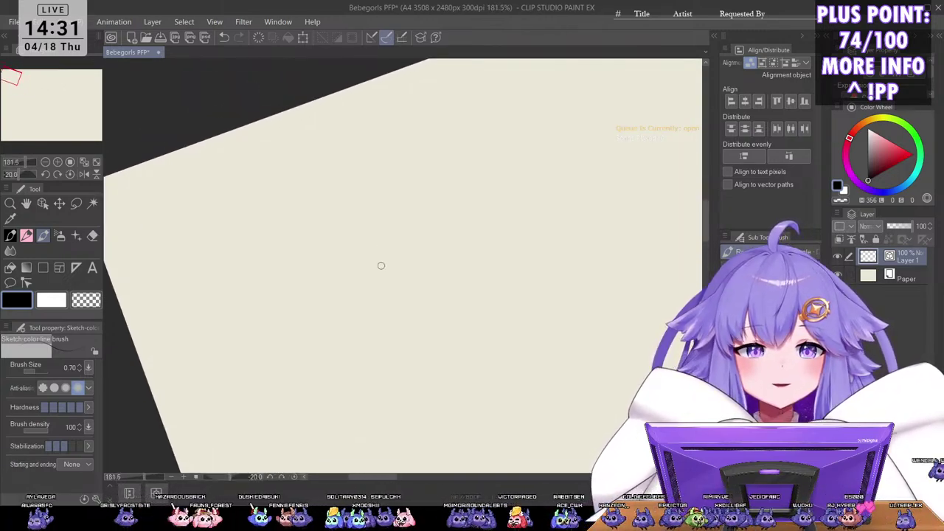
Step: Switch back to the Kuro Ink pen and set its brush size to 0.80
{"action": "key", "text": "asciicircum"}
{"action": "key", "text": "asciicircum"}
{"action": "left_click_drag", "start_coordinate": [379, 300], "coordinate": [418, 316]}
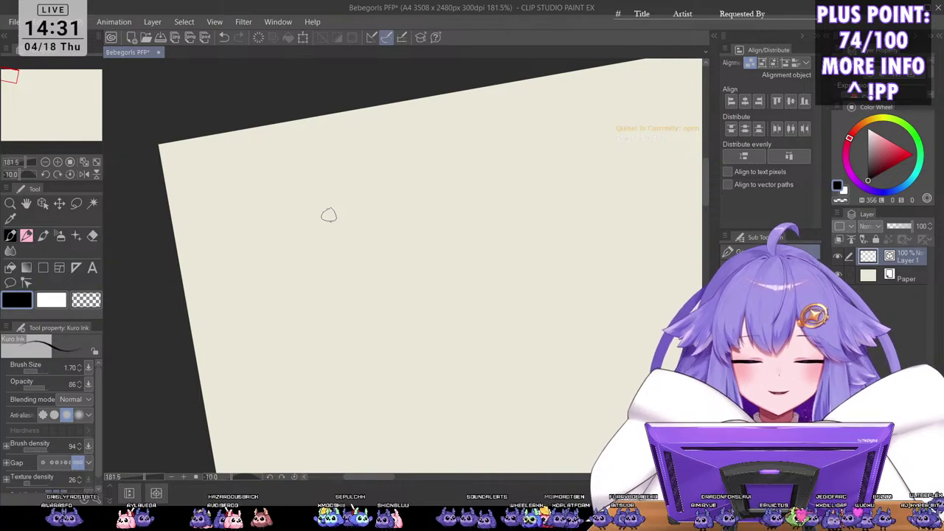
{"action": "key", "text": "p"}
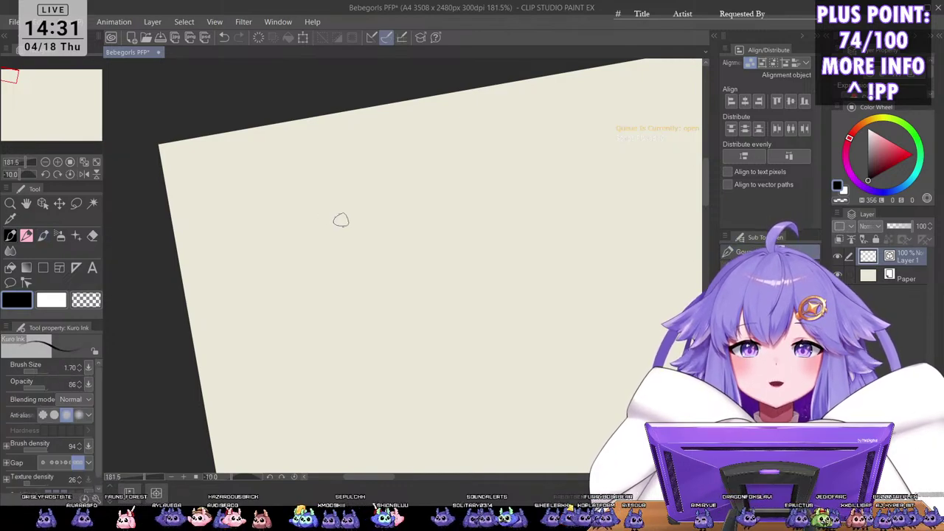
{"action": "key", "text": "["}
{"action": "scroll", "coordinate": [341, 229], "scroll_direction": "up", "scroll_amount": 2}
{"action": "left_click_drag", "start_coordinate": [334, 293], "coordinate": [403, 323]}
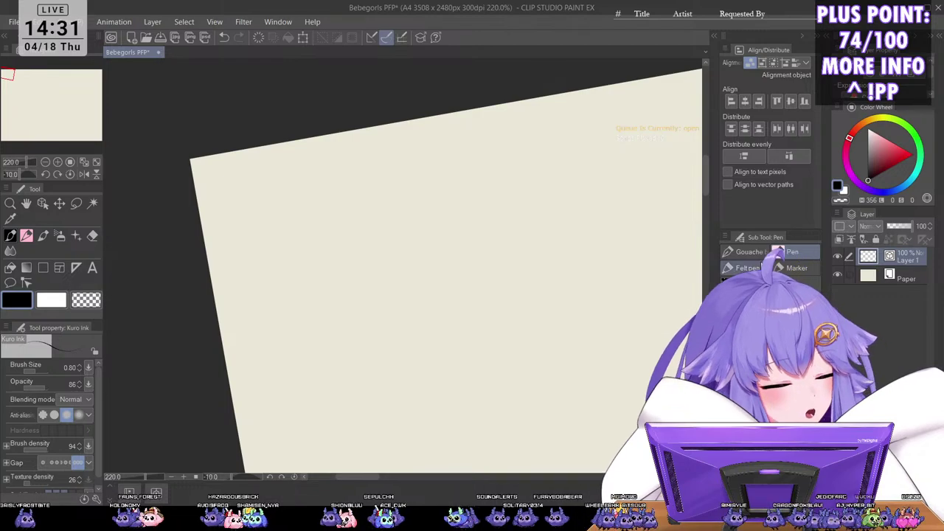
{"action": "scroll", "coordinate": [385, 265], "scroll_direction": "up", "scroll_amount": 1}
{"action": "scroll", "coordinate": [385, 266], "scroll_direction": "up", "scroll_amount": 1}
{"action": "mouse_move", "coordinate": [362, 305]}
{"action": "left_mouse_down"}
{"action": "mouse_move", "coordinate": [494, 354]}
{"action": "mouse_move", "coordinate": [455, 314]}
{"action": "left_mouse_up"}
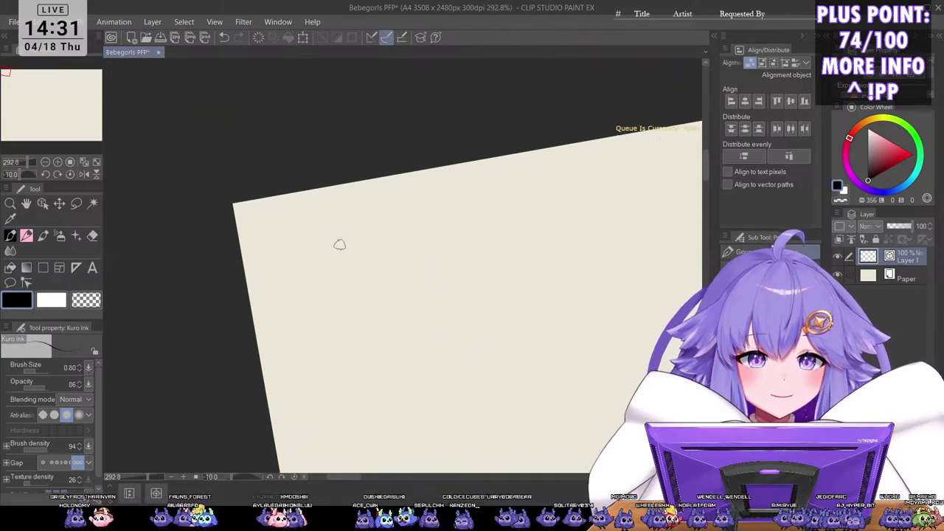
{"action": "scroll", "coordinate": [305, 231], "scroll_direction": "up", "scroll_amount": 1}
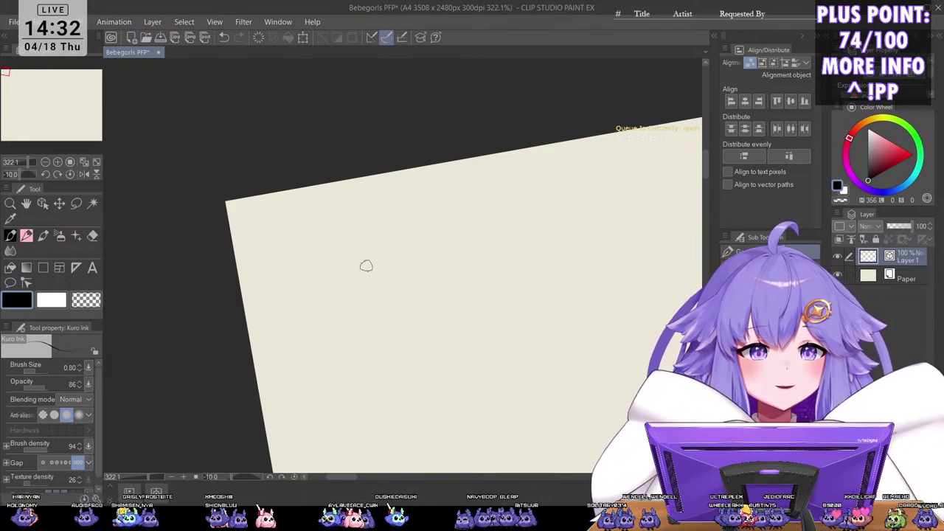
{"action": "key", "text": "asciicircum"}
{"action": "key", "text": "asciicircum"}
{"action": "scroll", "coordinate": [436, 236], "scroll_direction": "down", "scroll_amount": 5}
{"action": "left_click_drag", "start_coordinate": [512, 348], "coordinate": [372, 279]}
{"action": "scroll", "coordinate": [408, 352], "scroll_direction": "down", "scroll_amount": 1}
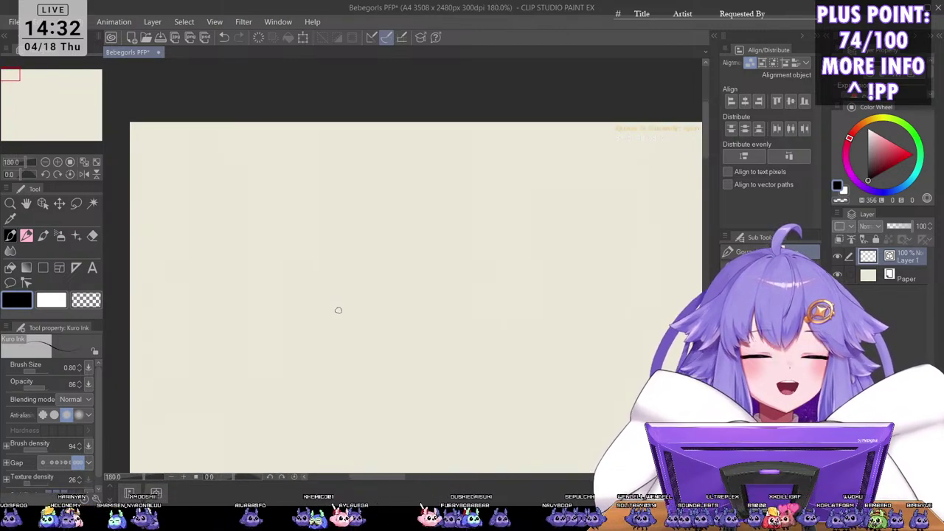
{"action": "left_click_drag", "start_coordinate": [273, 310], "coordinate": [329, 349]}
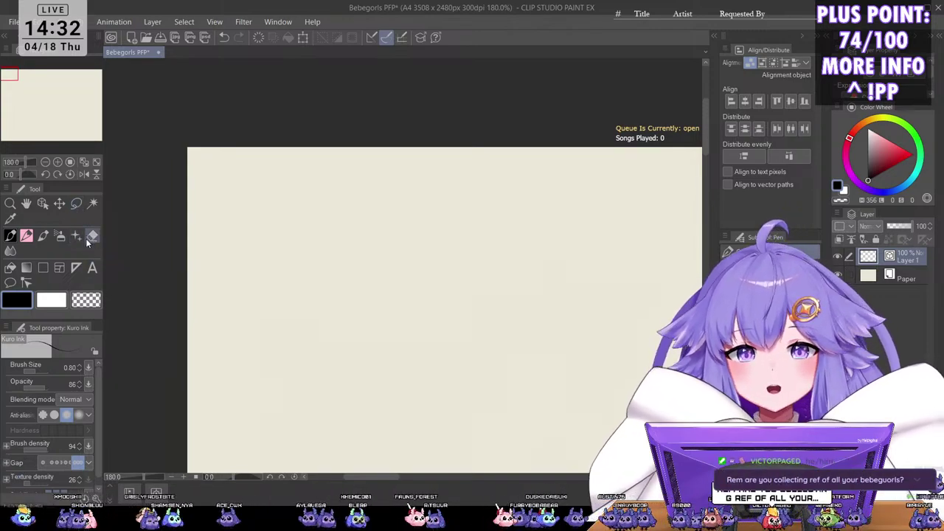
Step: Try drawing a small rectangle near the page's upper-left corner with the Rectangle tool, and undo it
{"action": "left_click", "coordinate": [42, 268]}
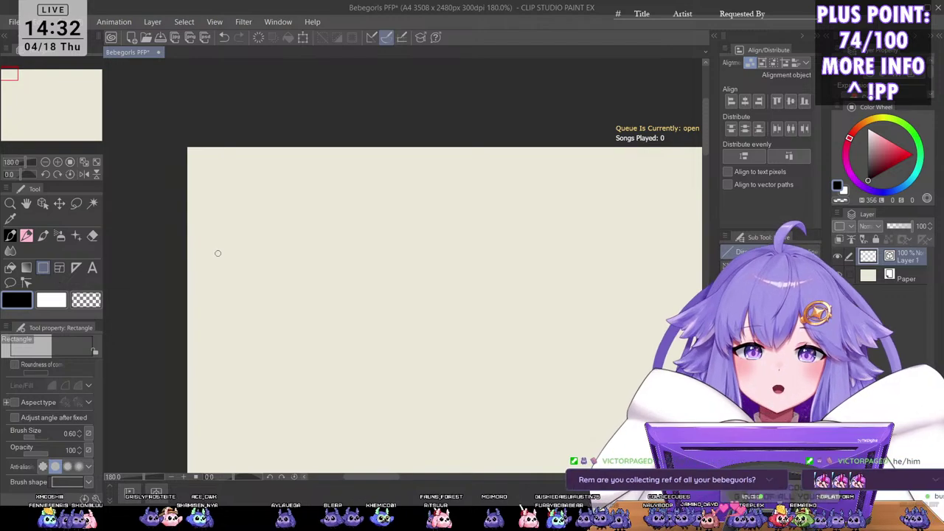
{"action": "scroll", "coordinate": [273, 270], "scroll_direction": "up", "scroll_amount": 2}
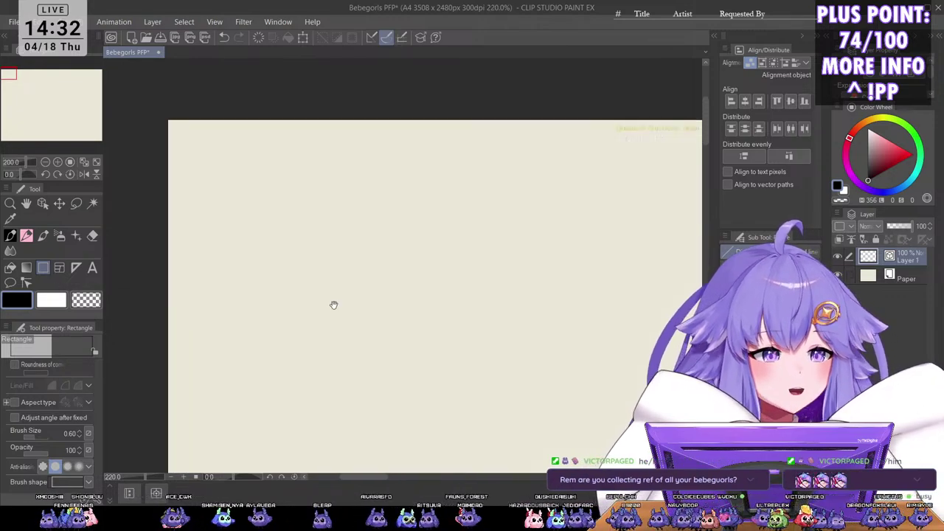
{"action": "left_click_drag", "start_coordinate": [335, 341], "coordinate": [401, 350]}
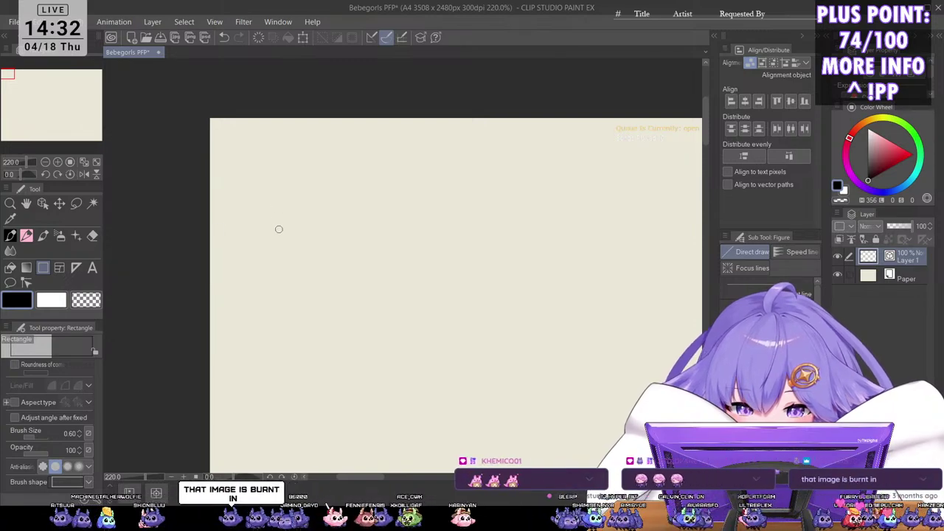
{"action": "left_click_drag", "start_coordinate": [280, 227], "coordinate": [326, 250]}
{"action": "key", "text": "ctrl+z"}
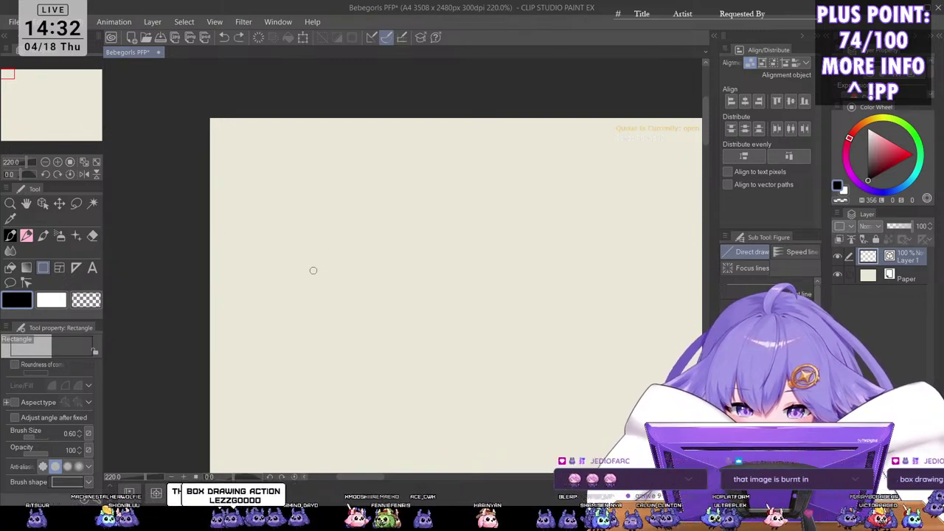
Step: Set the Rectangle tool's brush size to 0.20
{"action": "key", "text": "bracketleft"}
{"action": "key", "text": "bracketleft"}
{"action": "key", "text": "bracketleft"}
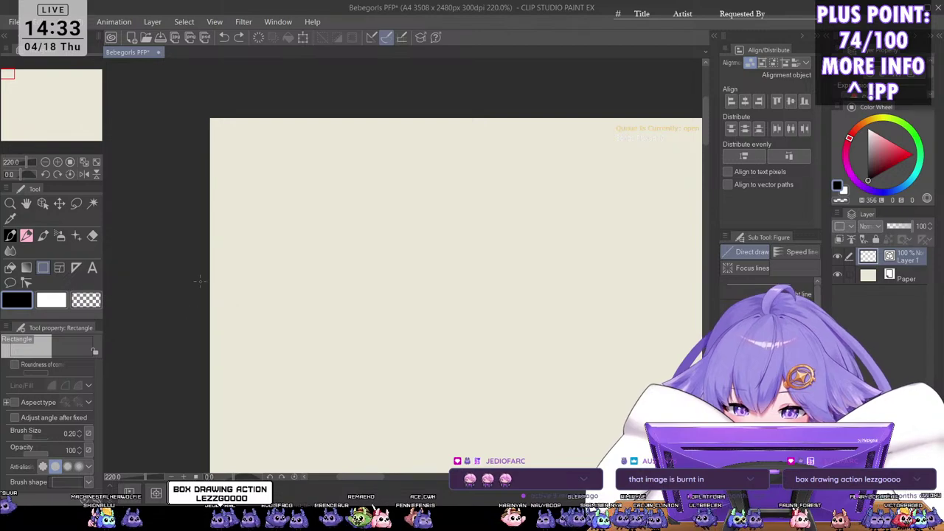
Step: Add a new raster layer above Layer 1 and set the rectangle's Line/Fill option to create both line and fill
{"action": "mouse_move", "coordinate": [356, 258]}
{"action": "left_mouse_down"}
{"action": "mouse_move", "coordinate": [362, 300]}
{"action": "mouse_move", "coordinate": [361, 282]}
{"action": "left_mouse_up"}
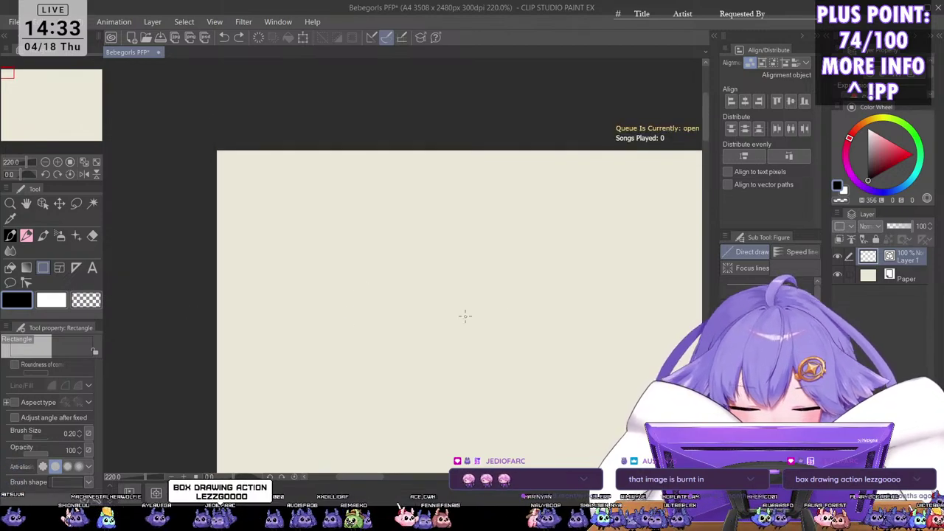
{"action": "key", "text": "ctrl+shift+n"}
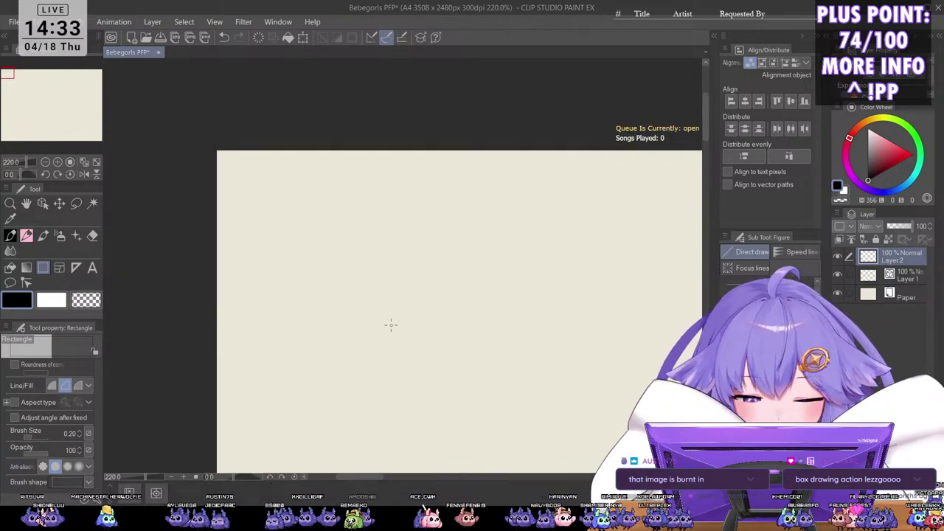
{"action": "left_click", "coordinate": [78, 386]}
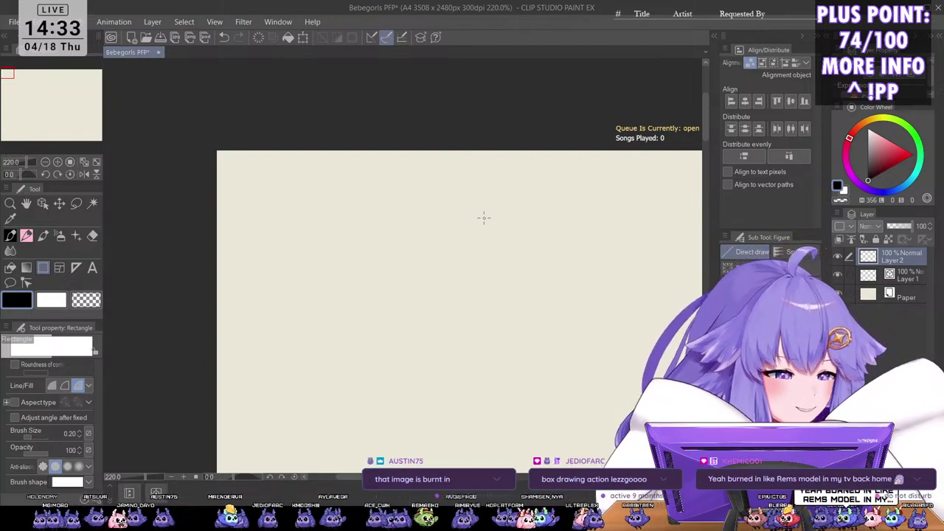
Step: Save the illustration
{"action": "left_click_drag", "start_coordinate": [328, 226], "coordinate": [337, 227]}
{"action": "left_click_drag", "start_coordinate": [398, 327], "coordinate": [413, 301]}
{"action": "key", "text": "ctrl+s"}
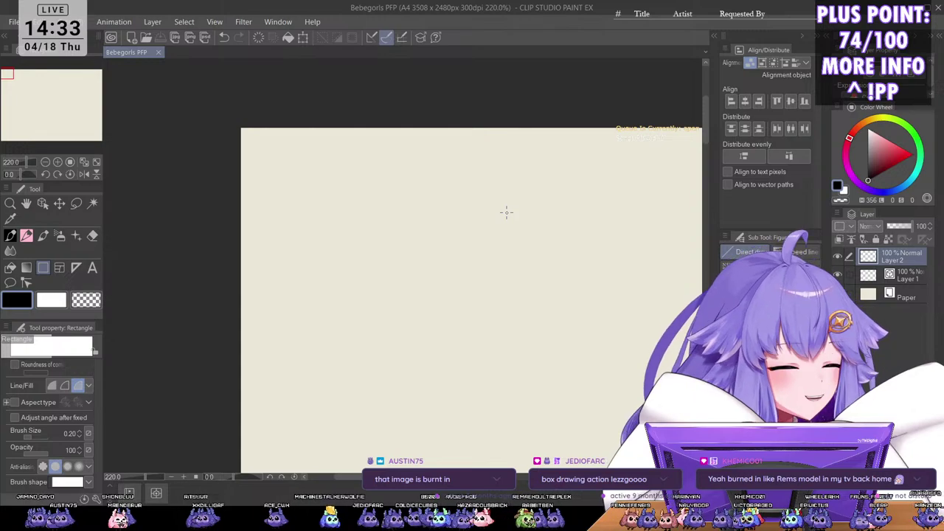
Step: Try drawing a small outlined white box near the page's upper-left corner
{"action": "scroll", "coordinate": [295, 202], "scroll_direction": "down", "scroll_amount": 1}
{"action": "left_click_drag", "start_coordinate": [317, 246], "coordinate": [285, 274]}
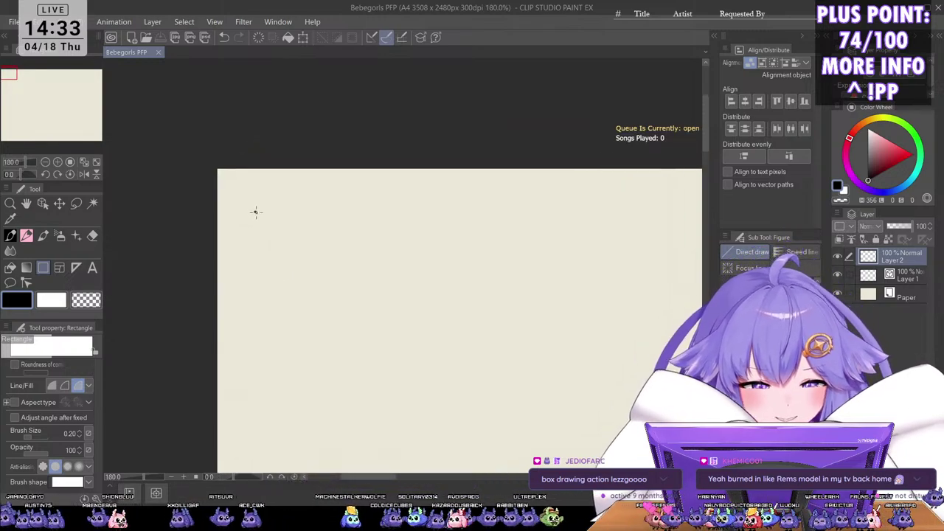
{"action": "left_click_drag", "start_coordinate": [255, 213], "coordinate": [362, 322]}
{"action": "scroll", "coordinate": [406, 292], "scroll_direction": "down", "scroll_amount": 8}
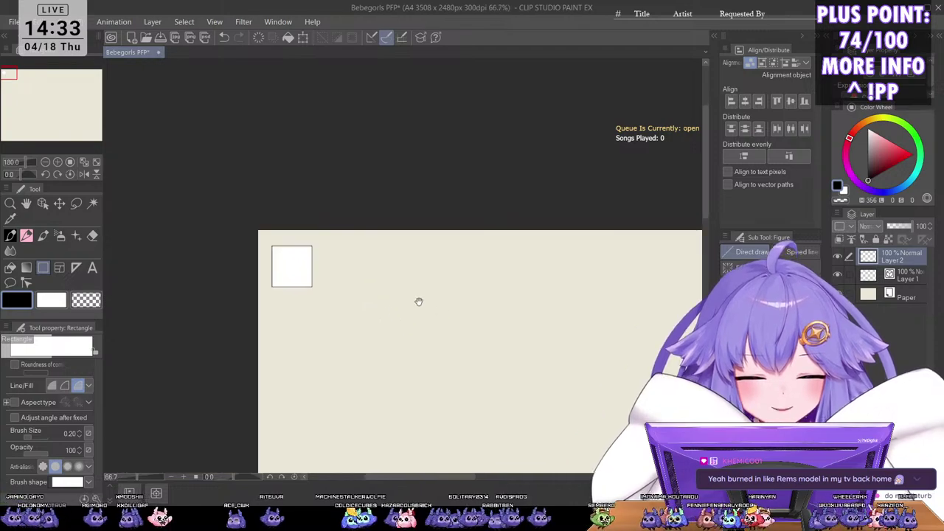
{"action": "scroll", "coordinate": [382, 318], "scroll_direction": "down", "scroll_amount": 3}
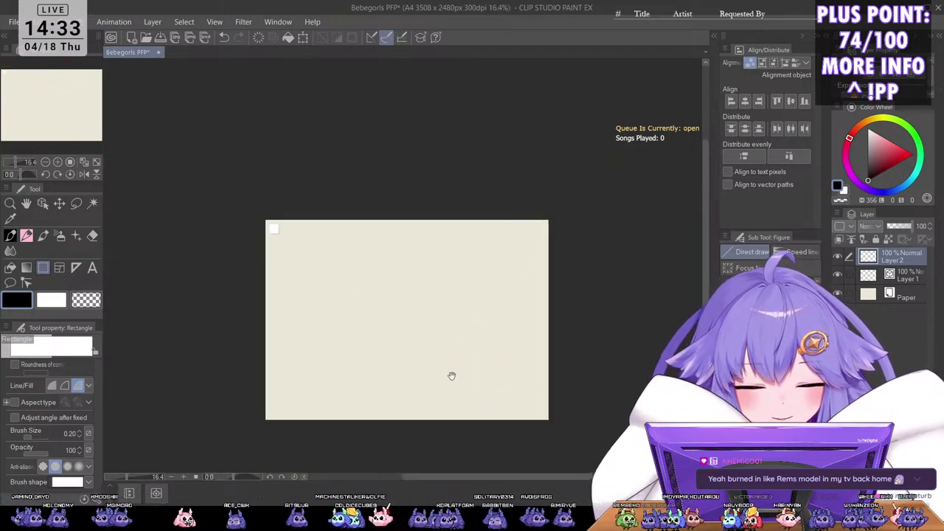
Step: Draw a larger outlined white box near the page's upper-left corner, and undo the second box drawn beside it
{"action": "scroll", "coordinate": [273, 238], "scroll_direction": "up", "scroll_amount": 1}
{"action": "left_click_drag", "start_coordinate": [250, 226], "coordinate": [301, 276]}
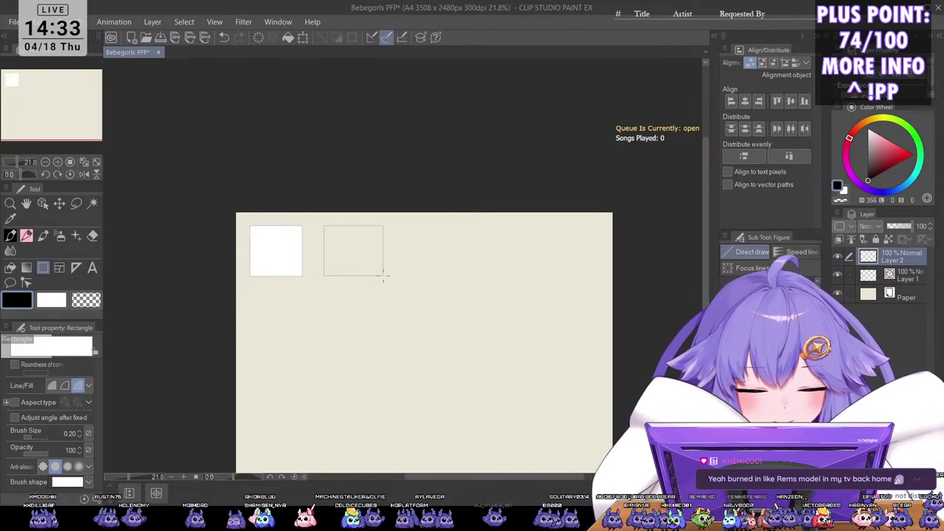
{"action": "left_click_drag", "start_coordinate": [381, 278], "coordinate": [380, 276]}
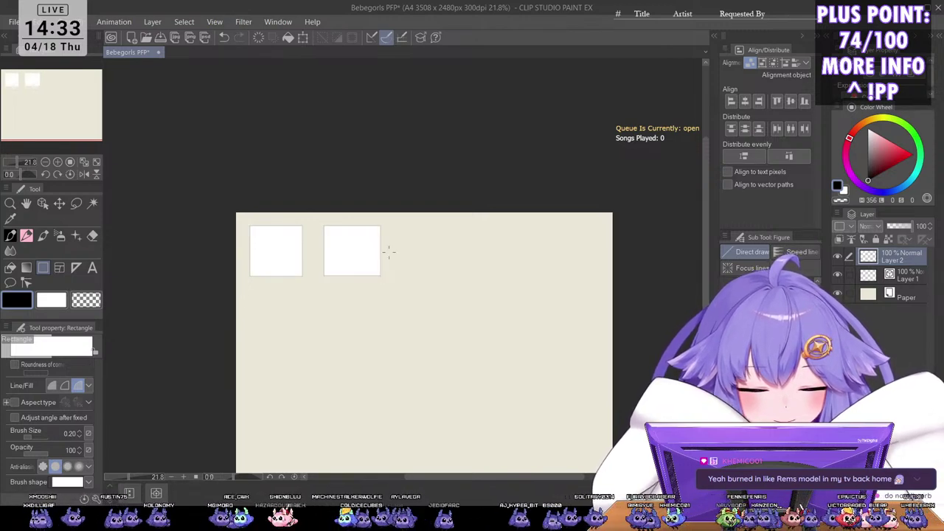
{"action": "key", "text": "ctrl+z"}
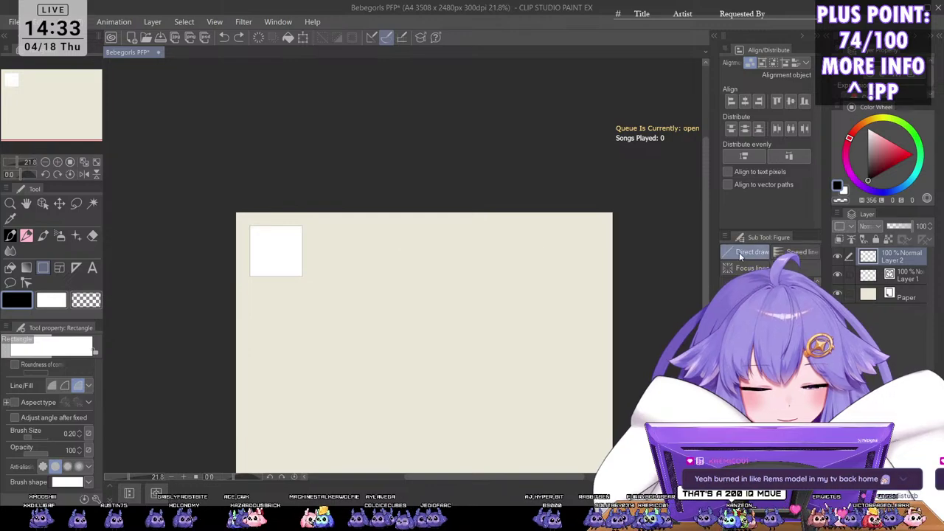
Step: Duplicate the box layer and move the copy straight to the right of the first box
{"action": "key", "text": "ctrl+c"}
{"action": "key", "text": "ctrl+v"}
{"action": "key", "text": "ctrl+t"}
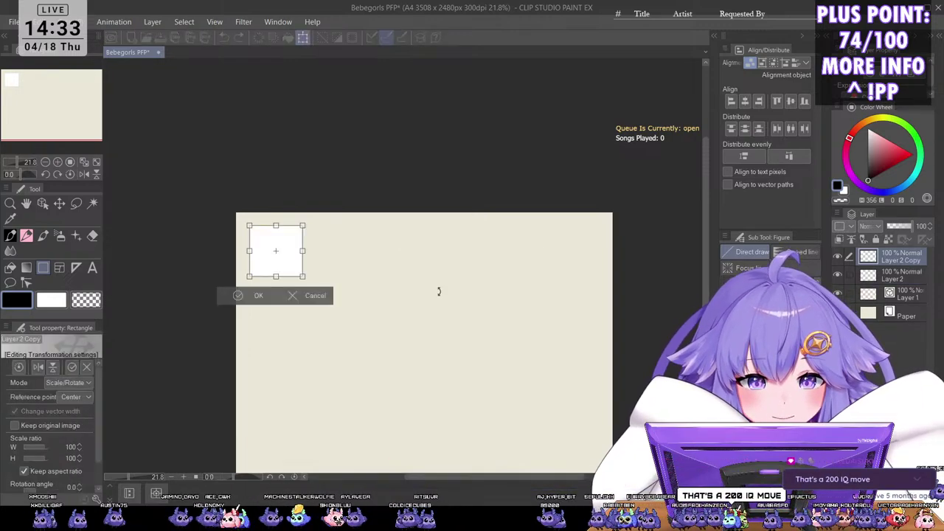
{"action": "left_click_drag", "start_coordinate": [293, 267], "coordinate": [360, 267]}
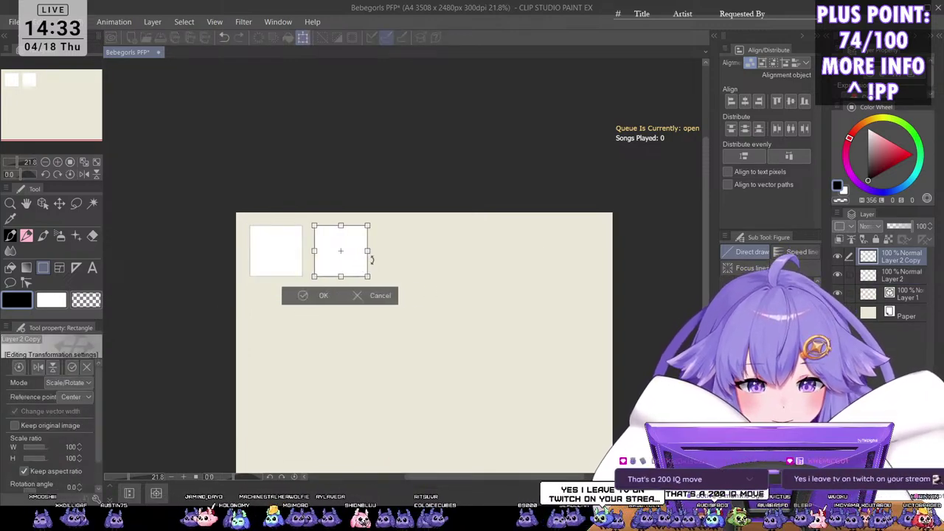
{"action": "left_click", "coordinate": [325, 295]}
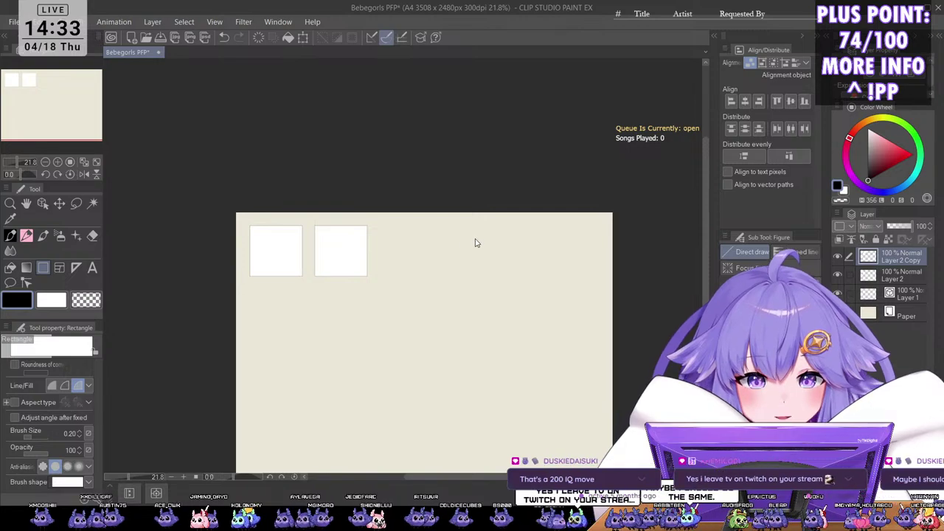
Step: Duplicate the second box and place the copy to its right as the third box in the row
{"action": "key", "text": "ctrl+c"}
{"action": "key", "text": "ctrl+v"}
{"action": "key", "text": "ctrl+t"}
{"action": "left_click_drag", "start_coordinate": [358, 268], "coordinate": [424, 274]}
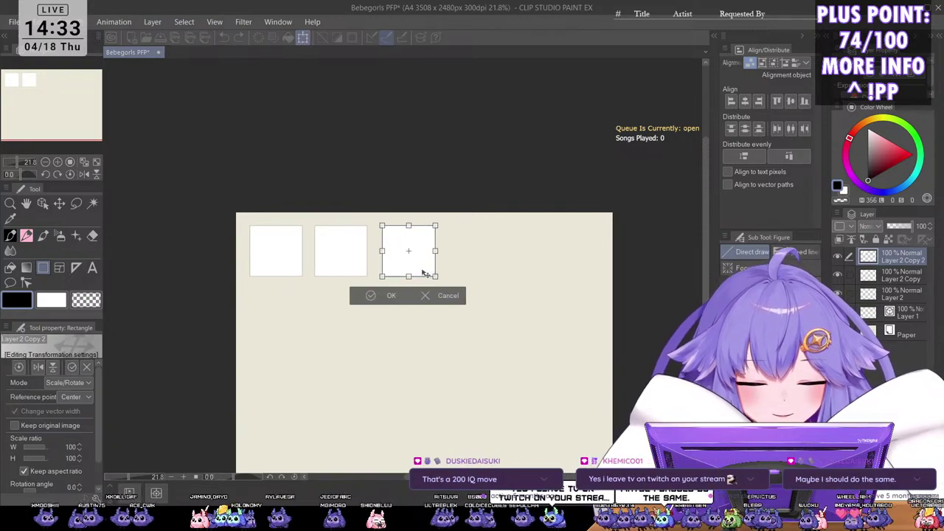
{"action": "key", "text": "Return"}
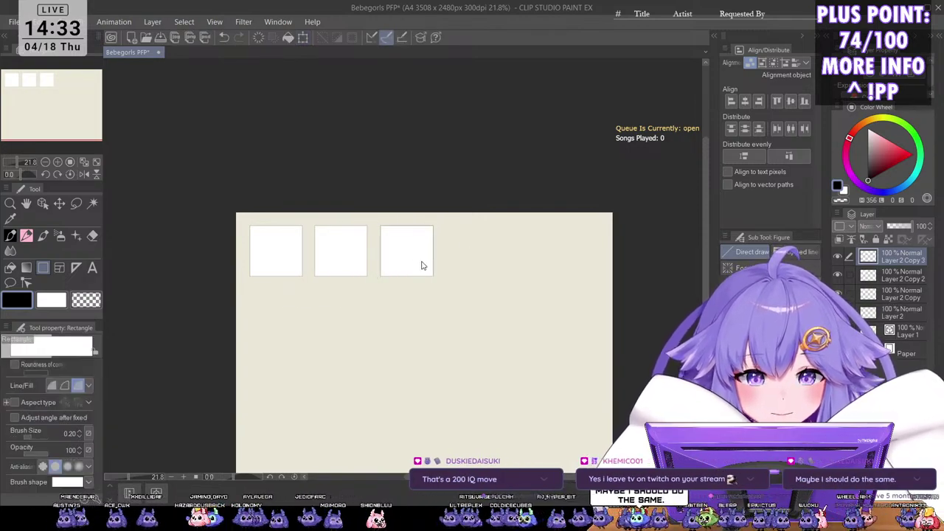
Step: Add a fourth and a fifth box to the row by duplicating and shifting the copies right with even gaps
{"action": "key", "text": "ctrl+t"}
{"action": "left_click_drag", "start_coordinate": [421, 270], "coordinate": [554, 268]}
{"action": "left_click", "coordinate": [458, 296]}
{"action": "key", "text": "ctrl+t"}
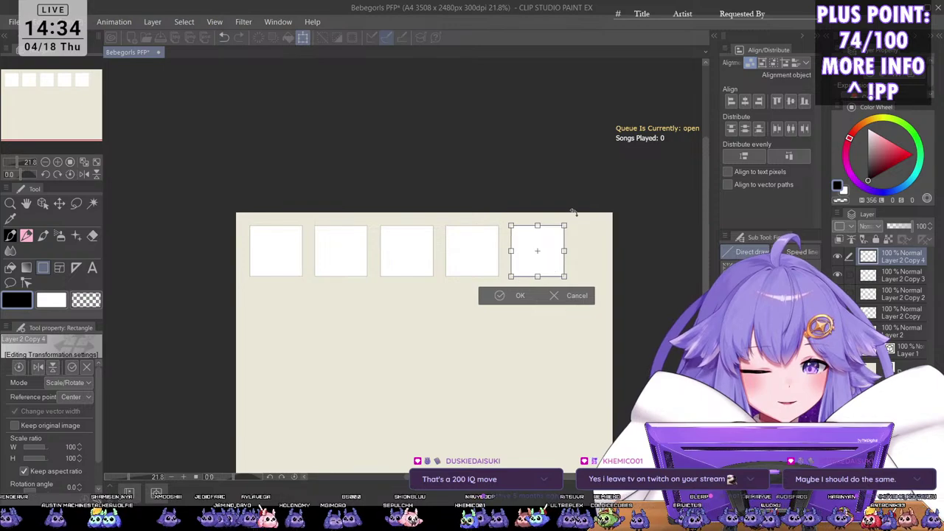
{"action": "key", "text": "Return"}
Step: Select all five box layers together, scale them to 110% and move the row down to leave space above it
{"action": "left_click", "coordinate": [903, 331], "text": "shift"}
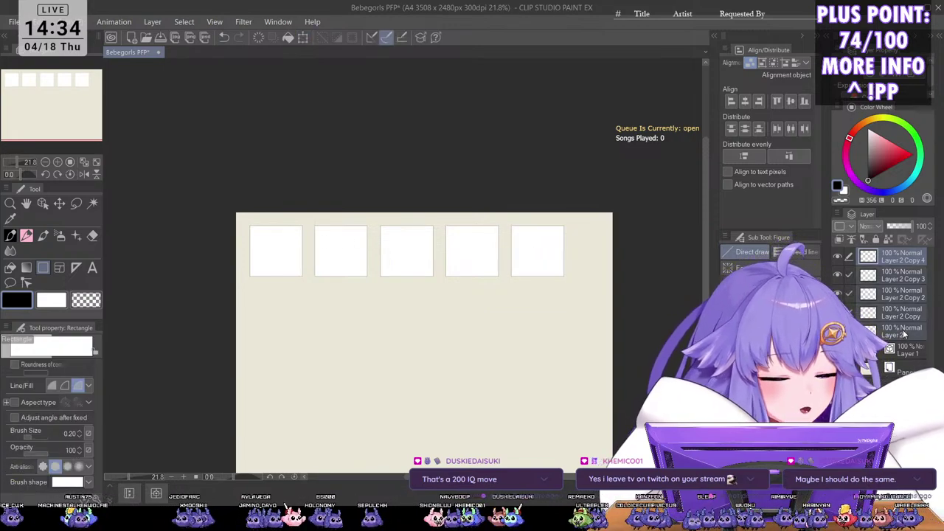
{"action": "key", "text": "ctrl+t"}
{"action": "left_click_drag", "start_coordinate": [564, 277], "coordinate": [592, 307]}
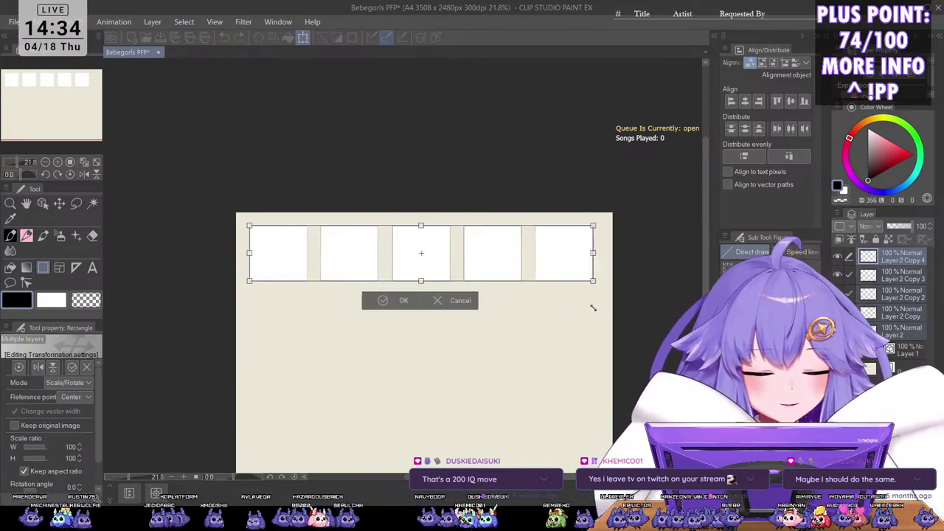
{"action": "left_click_drag", "start_coordinate": [575, 261], "coordinate": [578, 293]}
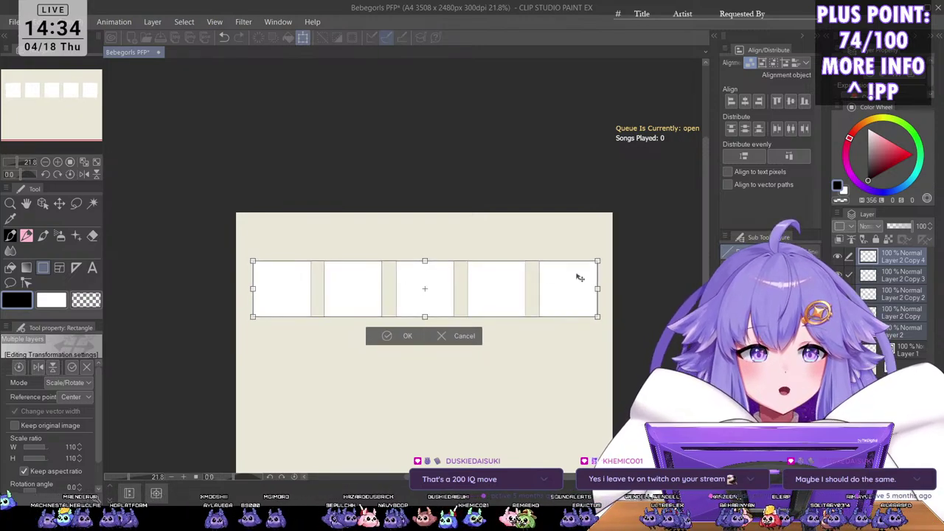
{"action": "key", "text": "Return"}
{"action": "scroll", "coordinate": [505, 292], "scroll_direction": "up", "scroll_amount": 3}
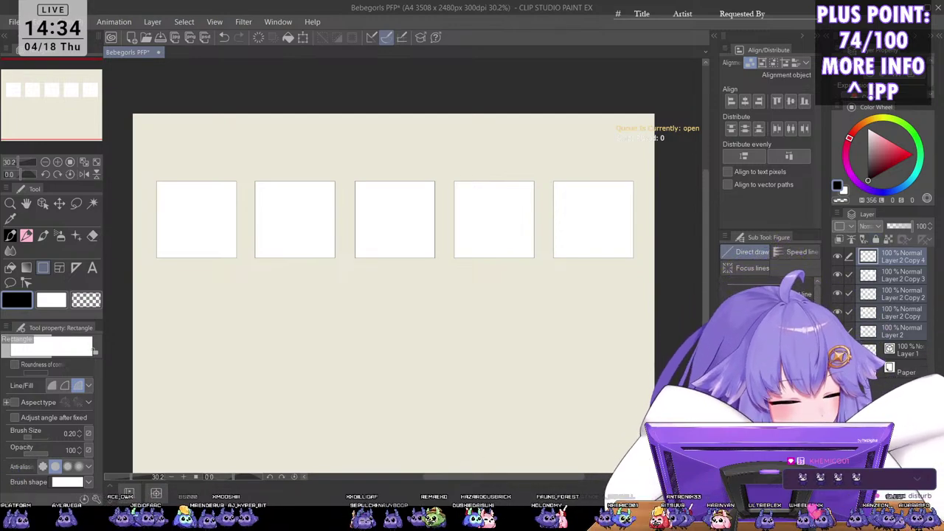
Step: Group the five box layers into a folder and collapse the folder
{"action": "key", "text": "ctrl+g"}
{"action": "left_click", "coordinate": [897, 350]}
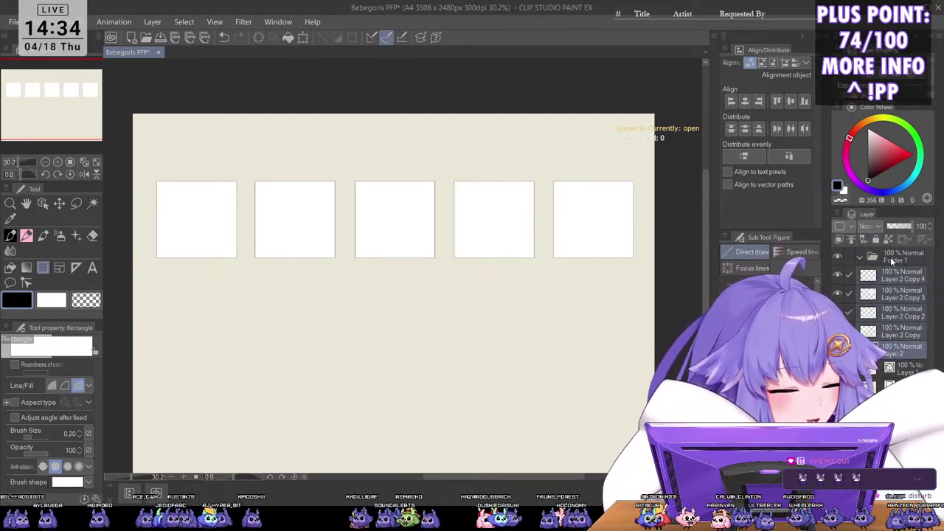
{"action": "left_click", "coordinate": [860, 257]}
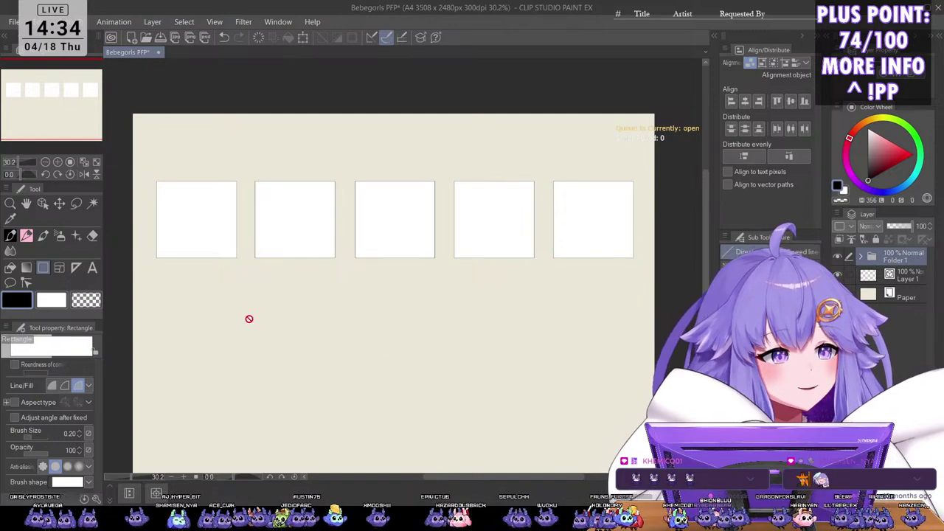
Step: Duplicate the folder of boxes and move the copy straight down to form a second row
{"action": "scroll", "coordinate": [393, 324], "scroll_direction": "up", "scroll_amount": 1}
{"action": "scroll", "coordinate": [421, 402], "scroll_direction": "down", "scroll_amount": 3}
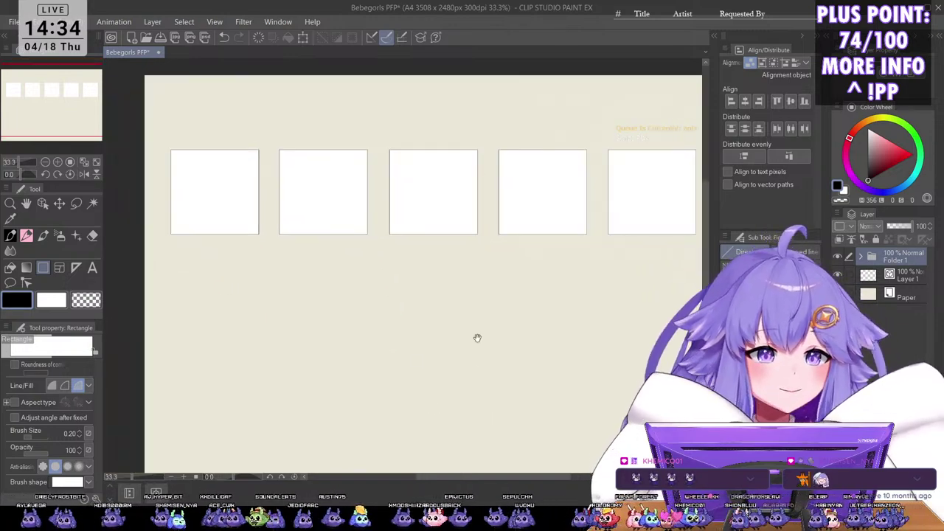
{"action": "mouse_move", "coordinate": [522, 405]}
{"action": "left_mouse_down"}
{"action": "mouse_move", "coordinate": [531, 377]}
{"action": "mouse_move", "coordinate": [528, 421]}
{"action": "left_mouse_up"}
{"action": "scroll", "coordinate": [553, 389], "scroll_direction": "down", "scroll_amount": 1}
{"action": "left_click_drag", "start_coordinate": [553, 389], "coordinate": [553, 377]}
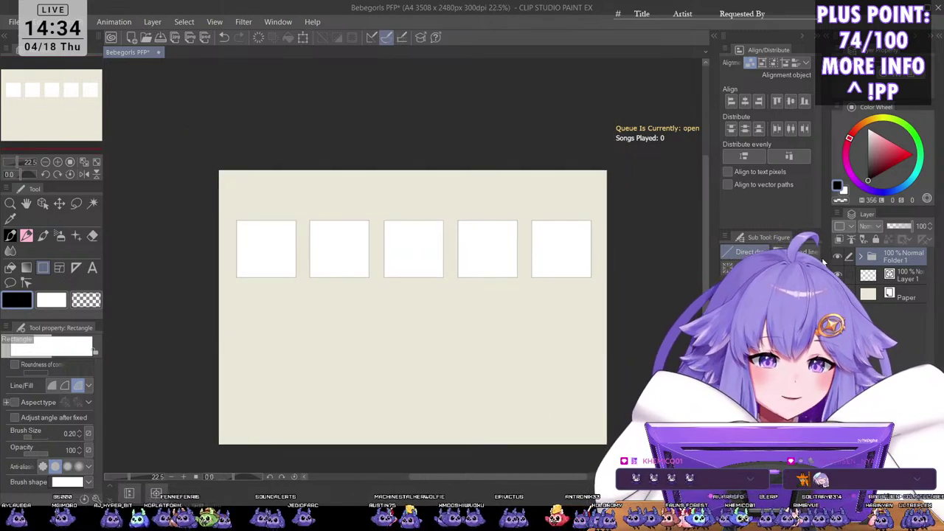
{"action": "key", "text": "ctrl+v"}
{"action": "key", "text": "ctrl+t"}
{"action": "left_click_drag", "start_coordinate": [561, 258], "coordinate": [560, 331]}
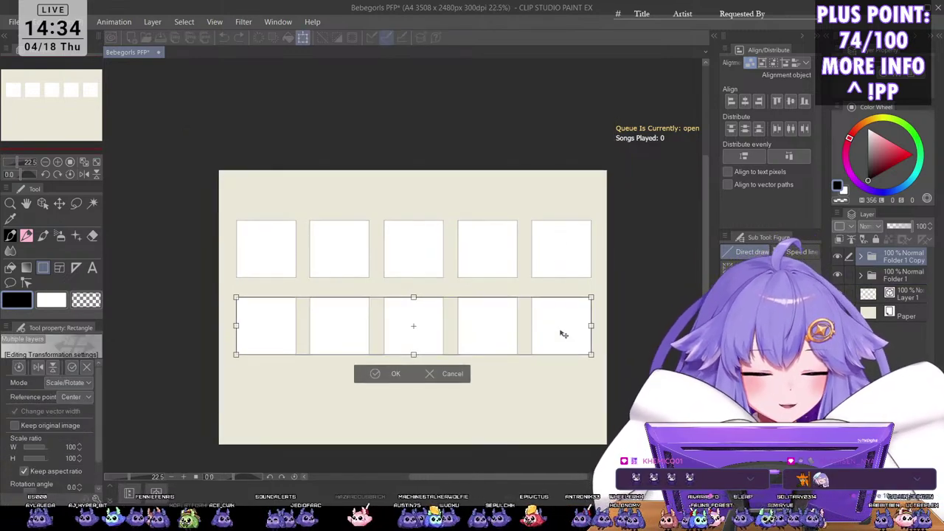
{"action": "key", "text": "Return"}
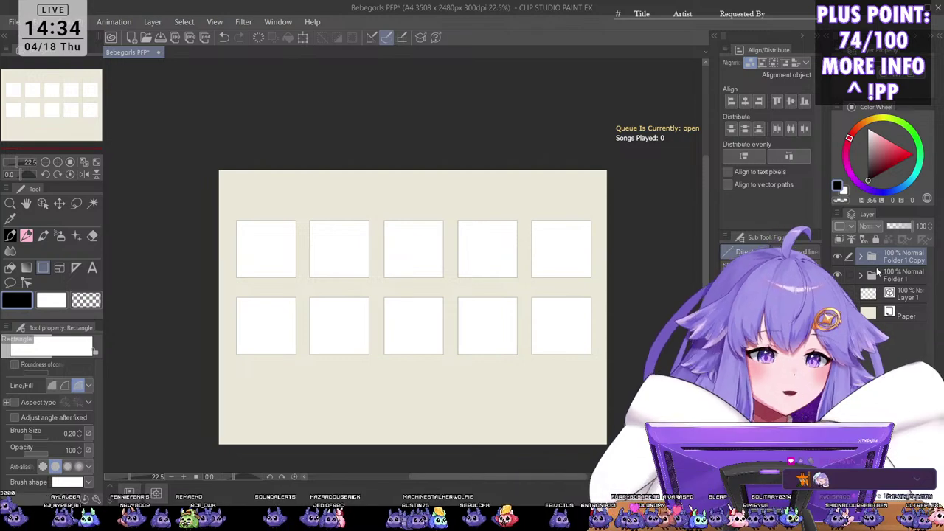
Step: Duplicate the second row's folder and move the copy down to form a third row near the page's lower edge
{"action": "key", "text": "ctrl+c"}
{"action": "key", "text": "ctrl+v"}
{"action": "key", "text": "ctrl+t"}
{"action": "left_click_drag", "start_coordinate": [562, 331], "coordinate": [566, 397]}
{"action": "key", "text": "Return"}
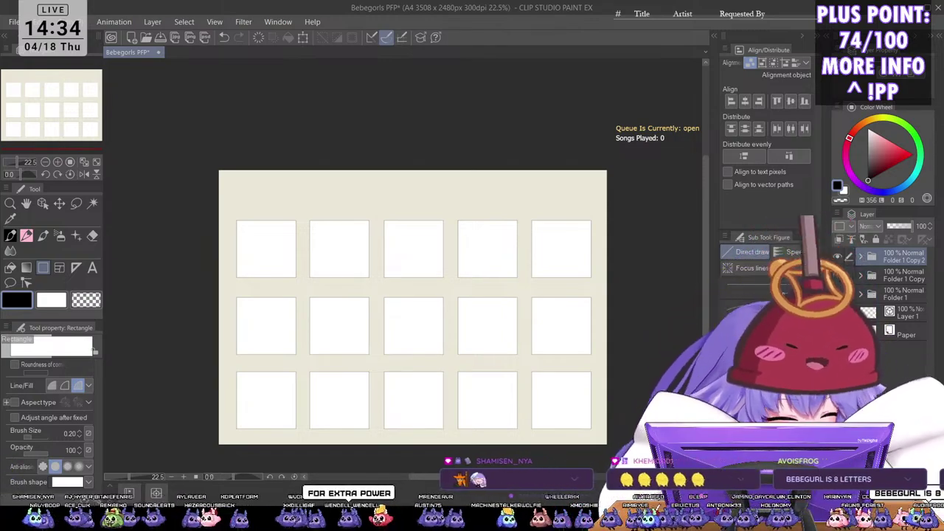
Step: Add a new layer on top and handwrite the underlined title "15 BeBegorls" above the boxes with the Kuro Ink pen at size 1.20
{"action": "key", "text": "ctrl+shift+n"}
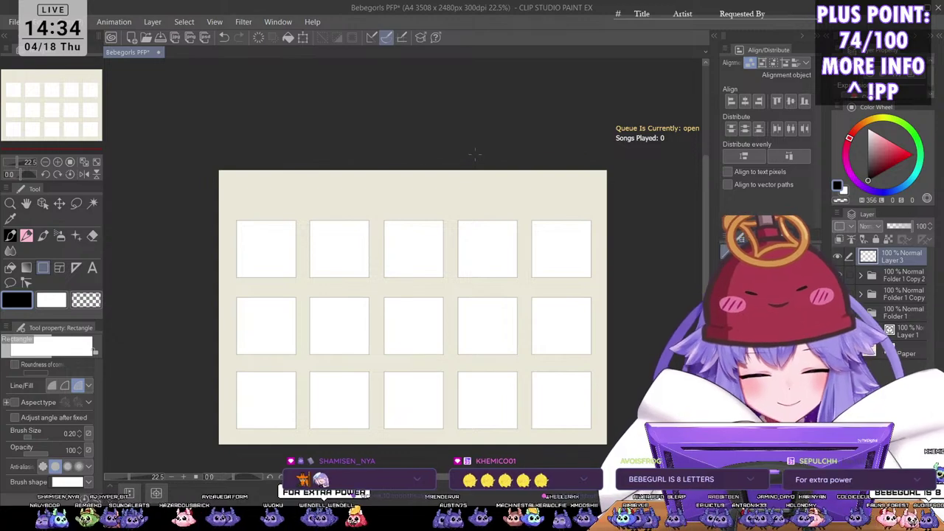
{"action": "key", "text": "minus"}
{"action": "scroll", "coordinate": [411, 244], "scroll_direction": "up", "scroll_amount": 2}
{"action": "left_click_drag", "start_coordinate": [410, 244], "coordinate": [453, 362]}
{"action": "scroll", "coordinate": [421, 285], "scroll_direction": "up", "scroll_amount": 1}
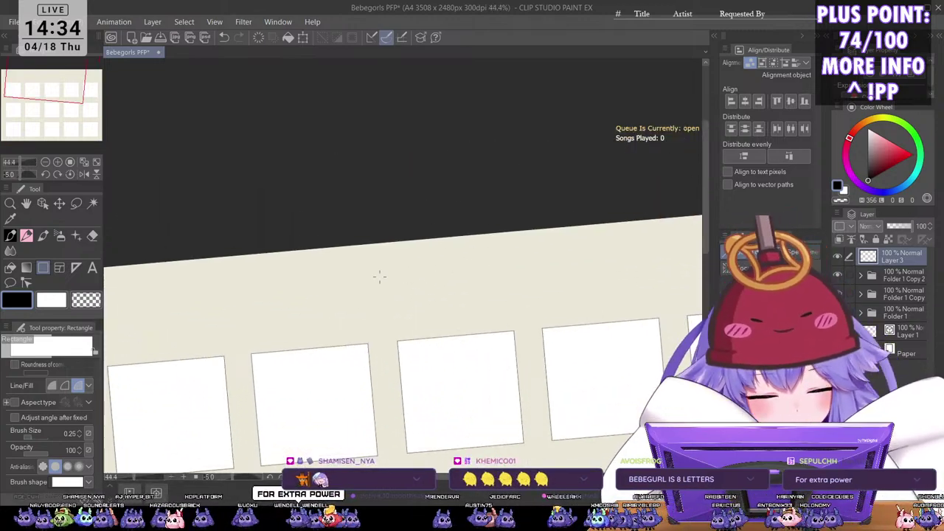
{"action": "key", "text": "]"}
{"action": "key", "text": "p"}
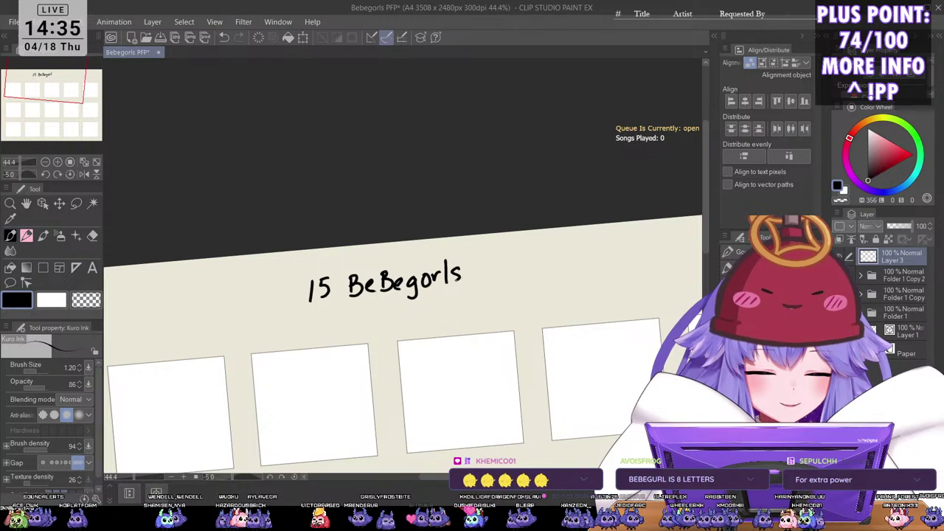
{"action": "left_click_drag", "start_coordinate": [289, 311], "coordinate": [488, 288]}
{"action": "key", "text": "asciicircum"}
{"action": "scroll", "coordinate": [545, 282], "scroll_direction": "down", "scroll_amount": 3}
{"action": "scroll", "coordinate": [612, 352], "scroll_direction": "down", "scroll_amount": 3}
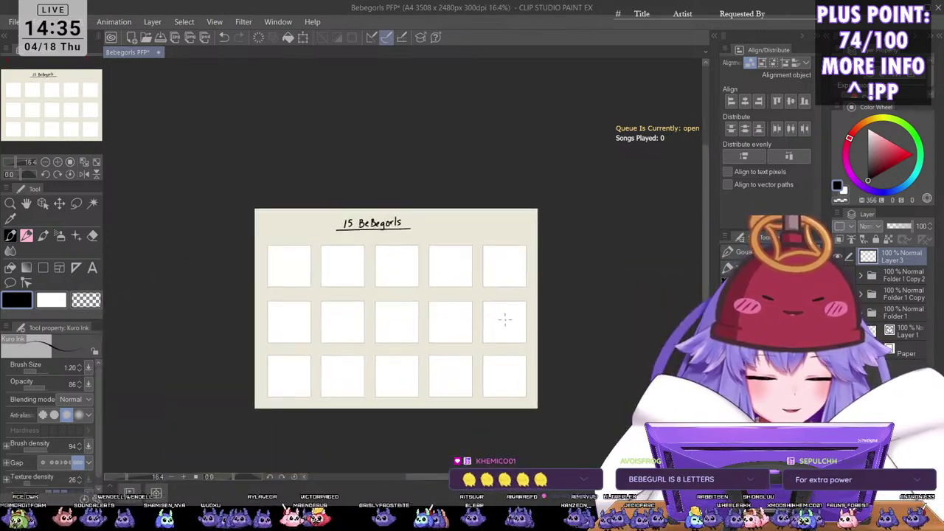
Step: Move the handwritten title to the right so it is centred above the grid of boxes
{"action": "key", "text": "ctrl+t"}
{"action": "left_click_drag", "start_coordinate": [403, 224], "coordinate": [425, 224]}
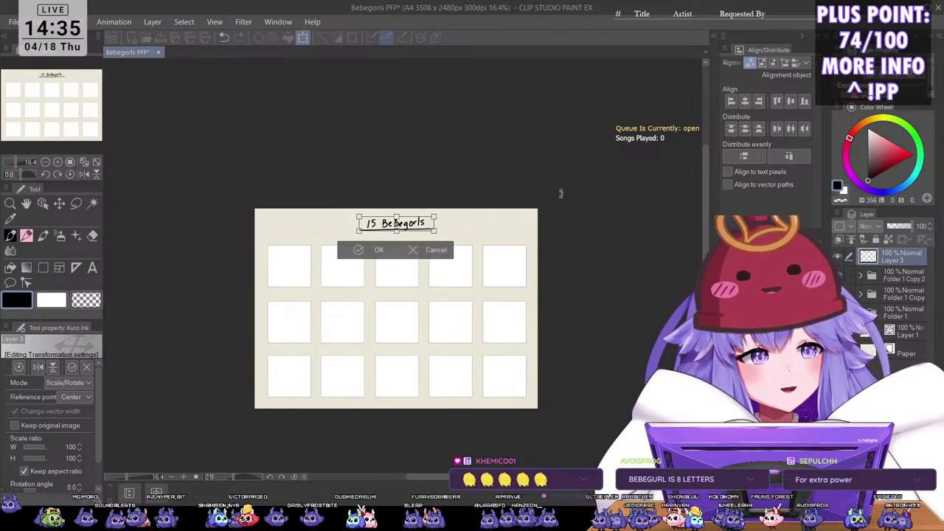
{"action": "key", "text": "Return"}
{"action": "scroll", "coordinate": [499, 266], "scroll_direction": "up", "scroll_amount": 2}
{"action": "left_click_drag", "start_coordinate": [482, 367], "coordinate": [520, 332]}
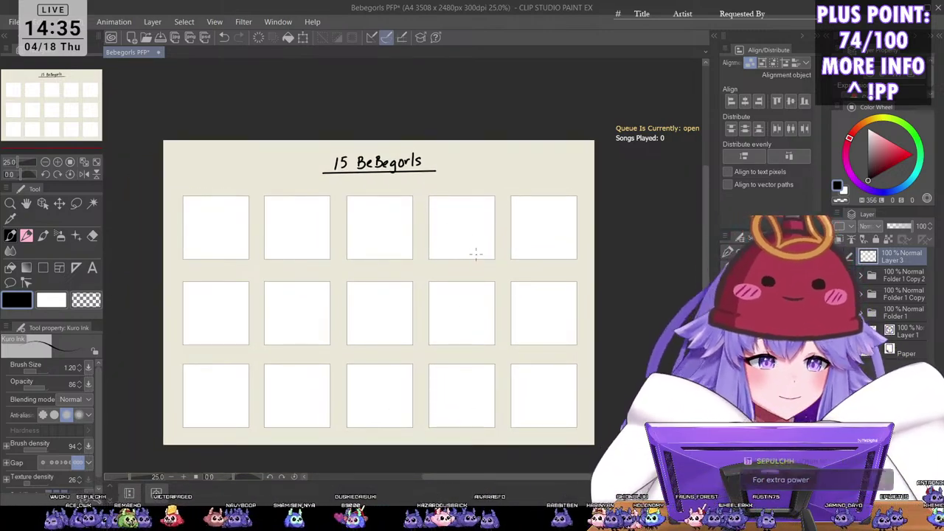
{"action": "scroll", "coordinate": [490, 226], "scroll_direction": "down", "scroll_amount": 1}
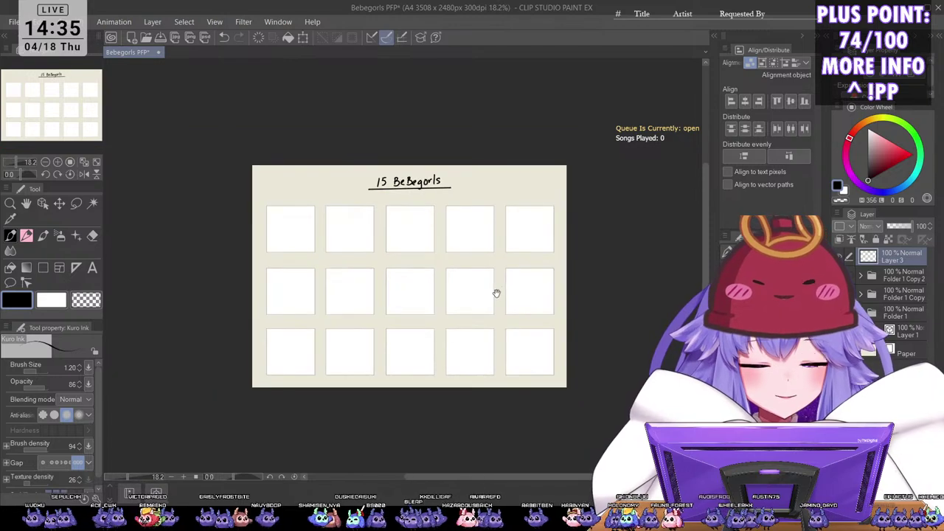
{"action": "key", "text": "ctrl+t"}
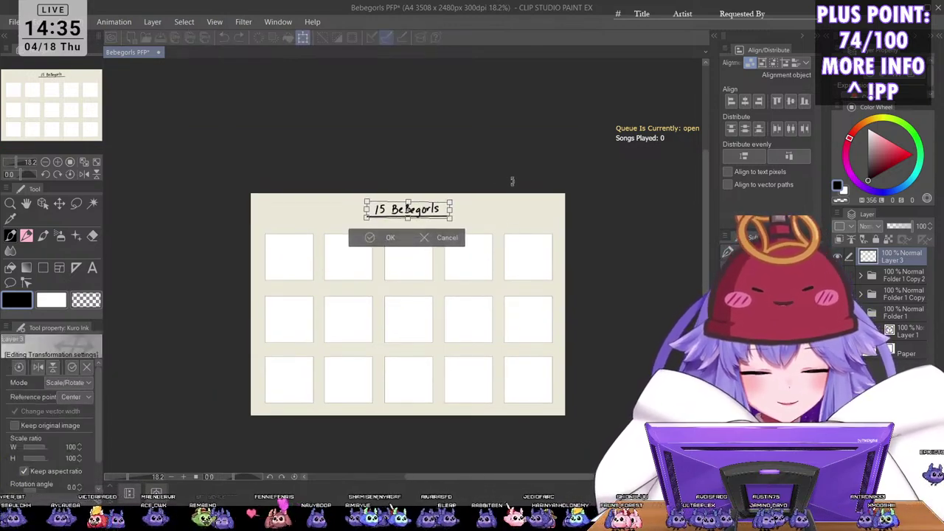
{"action": "key", "text": "Return"}
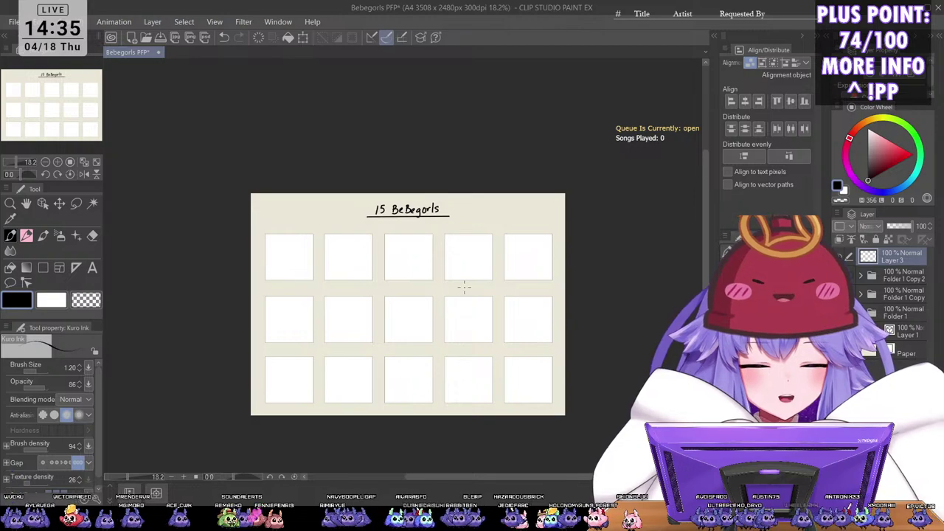
{"action": "scroll", "coordinate": [562, 317], "scroll_direction": "up", "scroll_amount": 3}
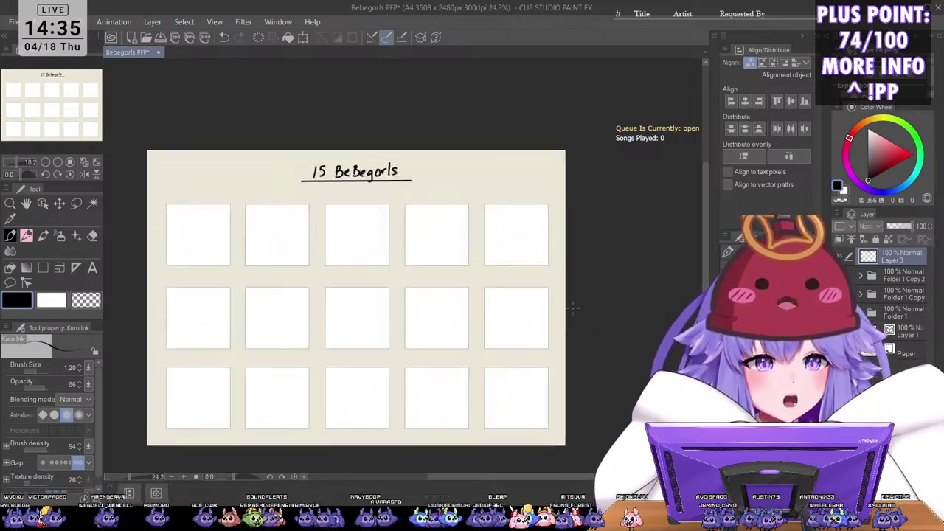
{"action": "left_click_drag", "start_coordinate": [505, 358], "coordinate": [544, 336]}
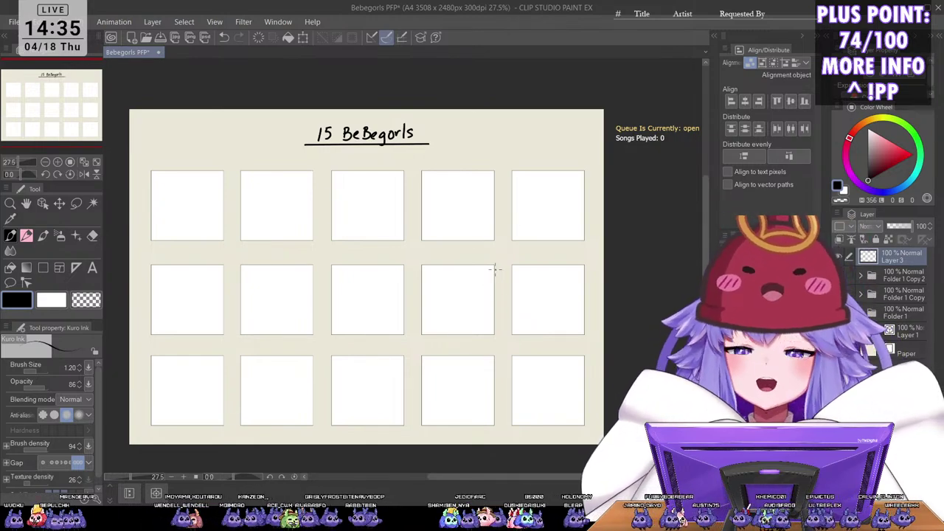
Step: Add a new layer directly above the topmost folder of boxes, beneath the title layer
{"action": "scroll", "coordinate": [386, 332], "scroll_direction": "down", "scroll_amount": 2}
{"action": "scroll", "coordinate": [446, 413], "scroll_direction": "up", "scroll_amount": 2}
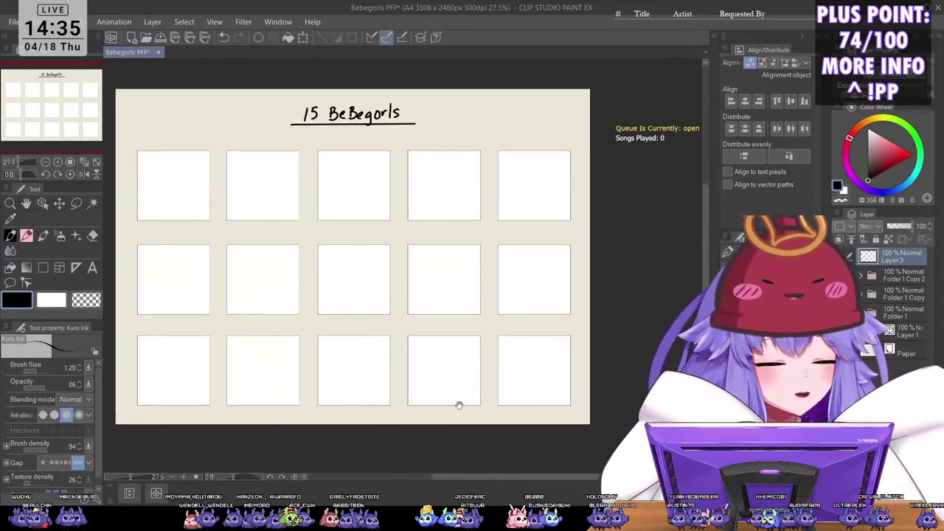
{"action": "key", "text": "minus"}
{"action": "left_click", "coordinate": [898, 273]}
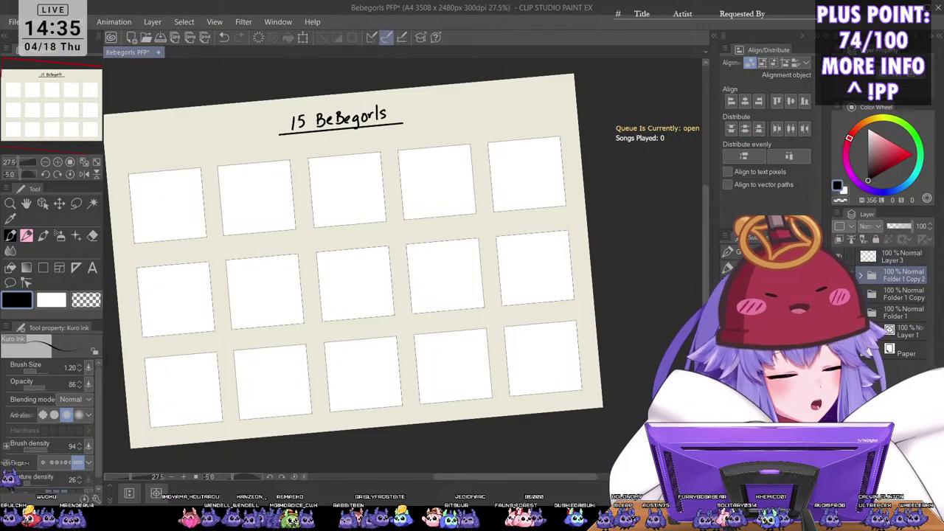
{"action": "key", "text": "ctrl+shift+n"}
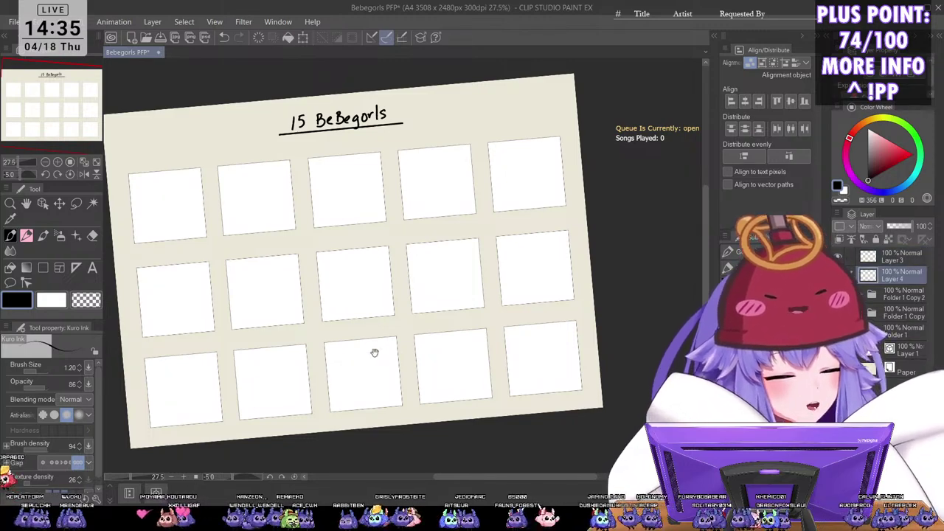
Step: Choose the Kuro Ink pen and set its brush size to 0.80 for labelling the boxes
{"action": "mouse_move", "coordinate": [414, 355]}
{"action": "left_mouse_down"}
{"action": "mouse_move", "coordinate": [526, 396]}
{"action": "mouse_move", "coordinate": [488, 398]}
{"action": "left_mouse_up"}
{"action": "key", "text": "p"}
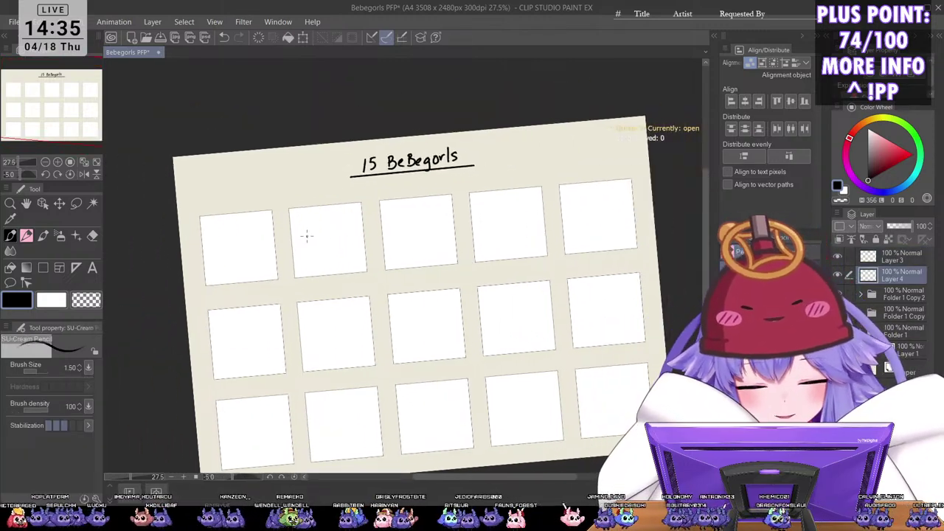
{"action": "key", "text": "p"}
{"action": "scroll", "coordinate": [312, 230], "scroll_direction": "up", "scroll_amount": 5}
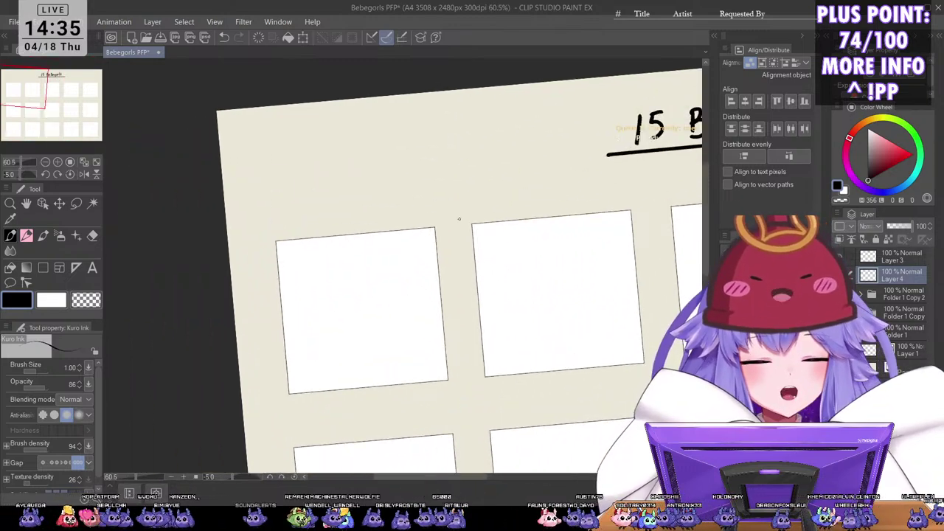
{"action": "key", "text": "bracketleft"}
{"action": "scroll", "coordinate": [382, 190], "scroll_direction": "up", "scroll_amount": 2}
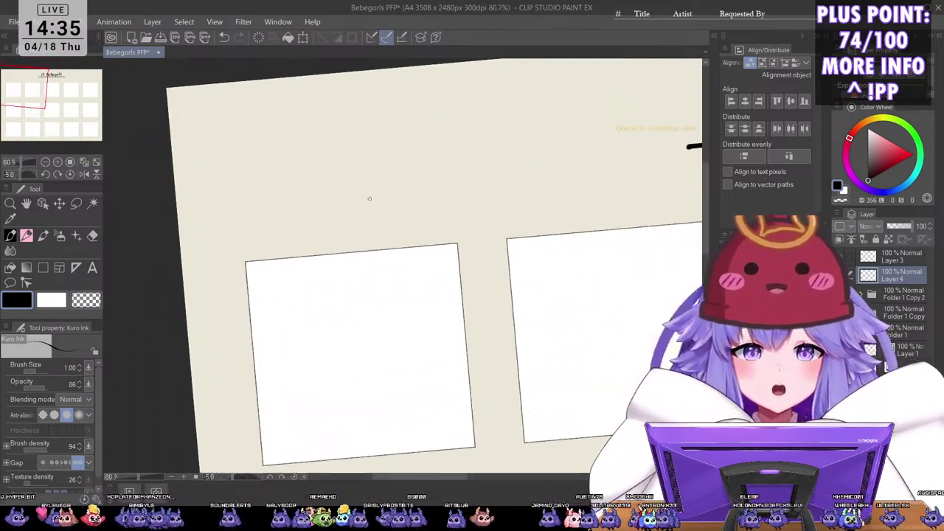
{"action": "key", "text": "bracketleft"}
{"action": "mouse_move", "coordinate": [321, 243]}
{"action": "left_mouse_down"}
{"action": "mouse_move", "coordinate": [331, 235]}
{"action": "mouse_move", "coordinate": [341, 242]}
{"action": "left_mouse_up"}
{"action": "left_click_drag", "start_coordinate": [348, 224], "coordinate": [350, 230]}
{"action": "scroll", "coordinate": [369, 227], "scroll_direction": "down", "scroll_amount": 2}
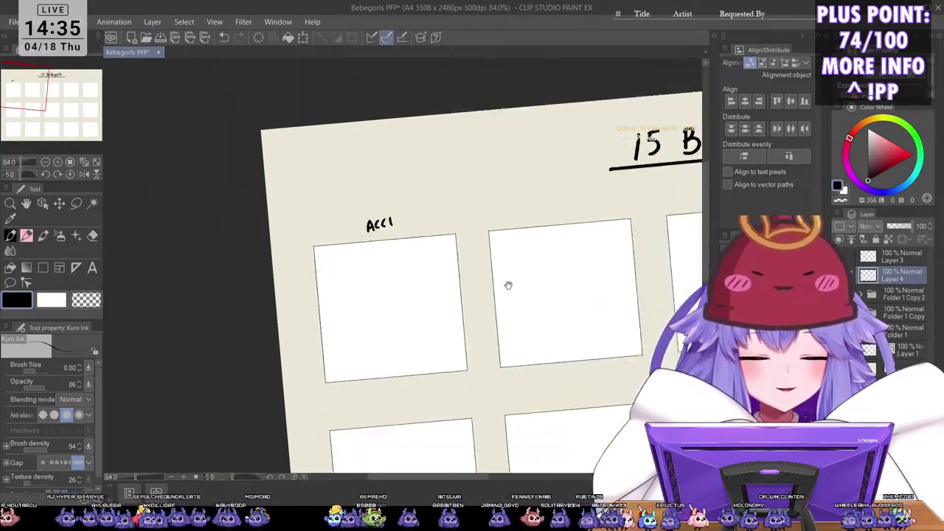
{"action": "key", "text": "ctrl+z"}
{"action": "key", "text": "ctrl+z"}
{"action": "key", "text": "ctrl+z"}
{"action": "key", "text": "ctrl+z"}
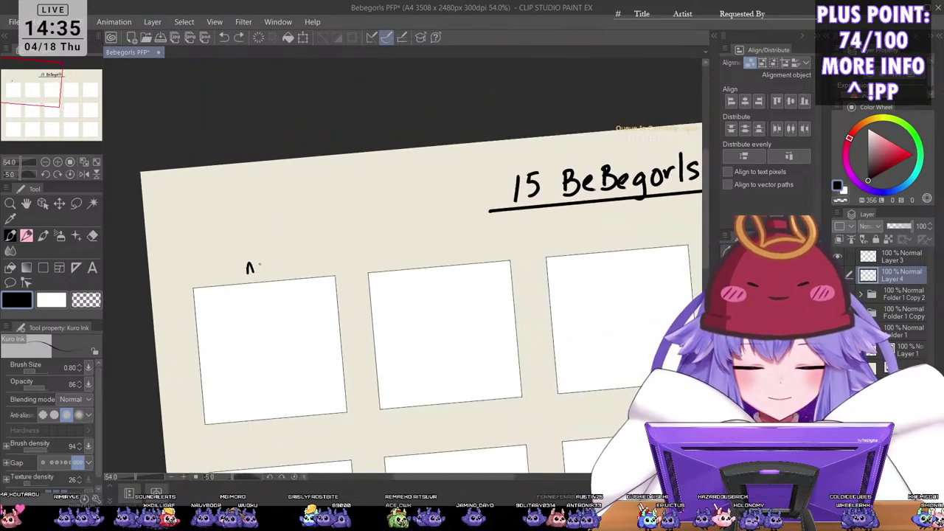
Step: Handwrite the label "ACCI" above the first box of the first row and "UJII" above the second box
{"action": "scroll", "coordinate": [246, 252], "scroll_direction": "up", "scroll_amount": 2}
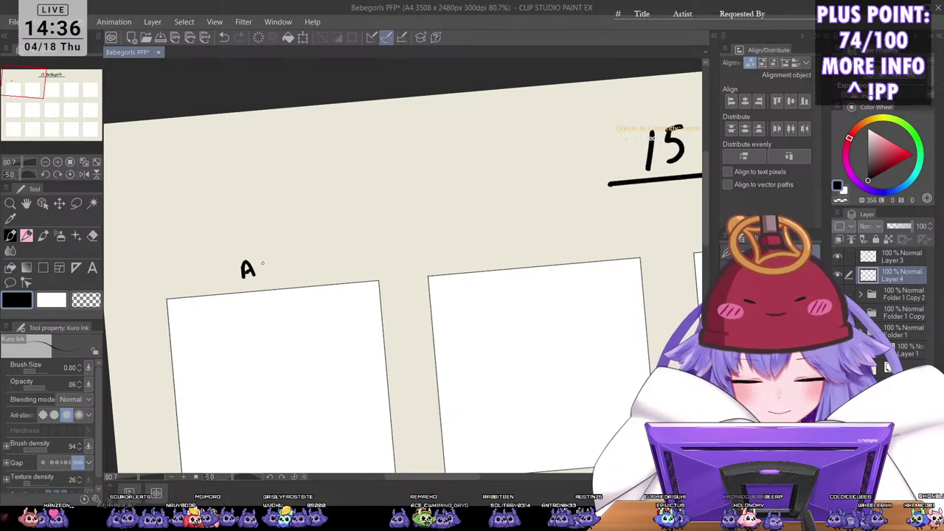
{"action": "scroll", "coordinate": [526, 253], "scroll_direction": "down", "scroll_amount": 2}
{"action": "mouse_move", "coordinate": [526, 253]}
{"action": "left_mouse_down"}
{"action": "mouse_move", "coordinate": [425, 250]}
{"action": "mouse_move", "coordinate": [417, 258]}
{"action": "mouse_move", "coordinate": [426, 270]}
{"action": "left_mouse_up"}
{"action": "scroll", "coordinate": [418, 257], "scroll_direction": "up", "scroll_amount": 1}
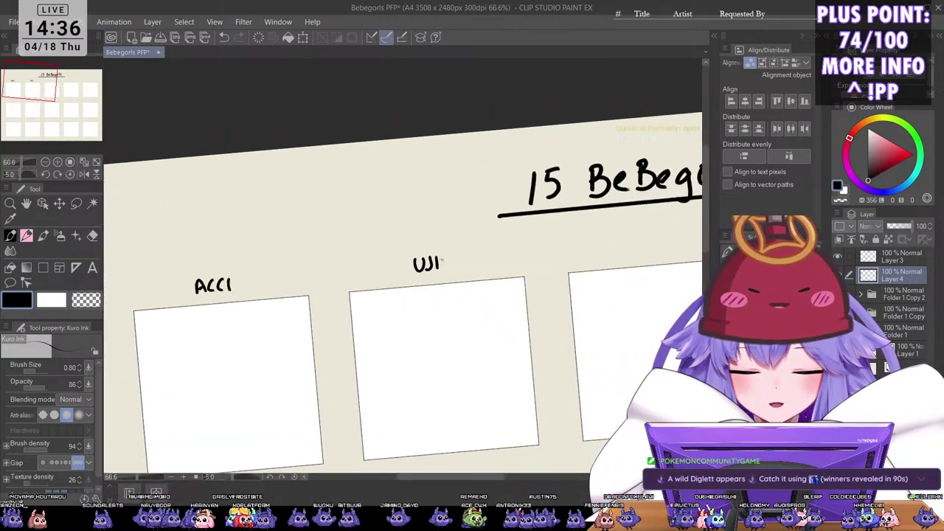
{"action": "scroll", "coordinate": [460, 256], "scroll_direction": "down", "scroll_amount": 1}
Step: Handwrite the label "VEN" above the third box of the first row, just under the title's underline
{"action": "left_click_drag", "start_coordinate": [529, 306], "coordinate": [449, 314]}
{"action": "scroll", "coordinate": [519, 237], "scroll_direction": "up", "scroll_amount": 1}
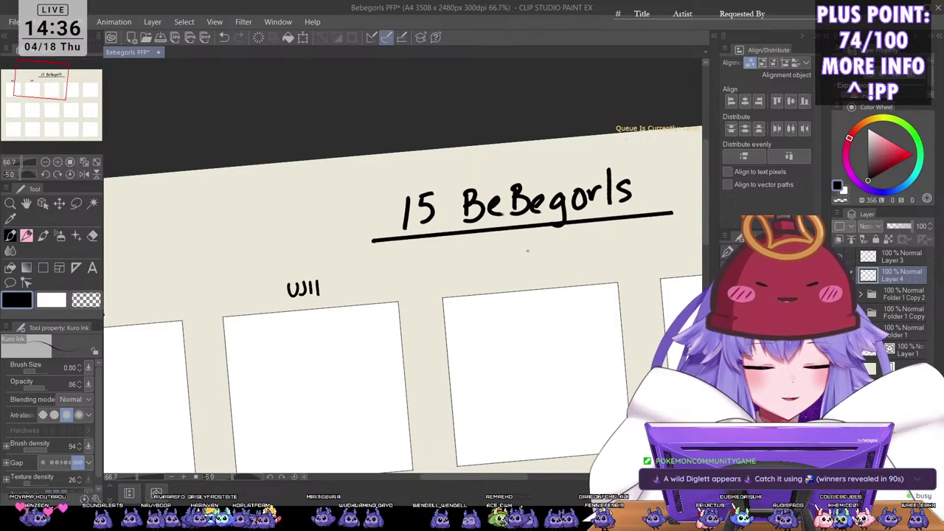
{"action": "left_click_drag", "start_coordinate": [536, 246], "coordinate": [476, 246]}
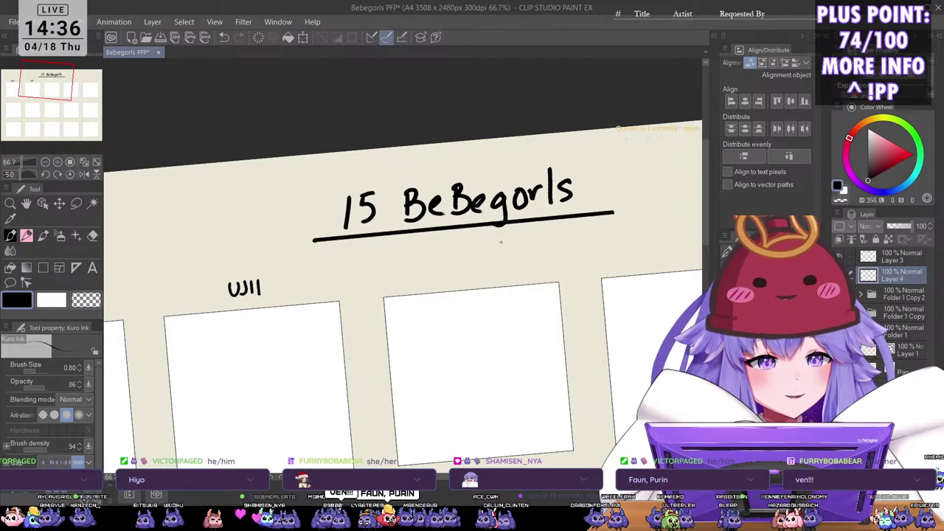
{"action": "left_click_drag", "start_coordinate": [455, 258], "coordinate": [465, 258]}
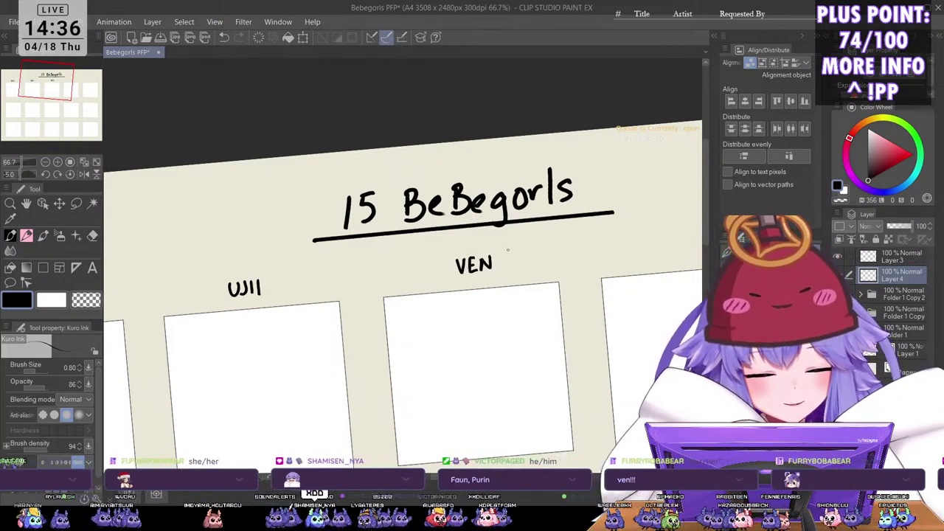
{"action": "scroll", "coordinate": [508, 250], "scroll_direction": "down", "scroll_amount": 1}
{"action": "left_click_drag", "start_coordinate": [531, 339], "coordinate": [453, 312]}
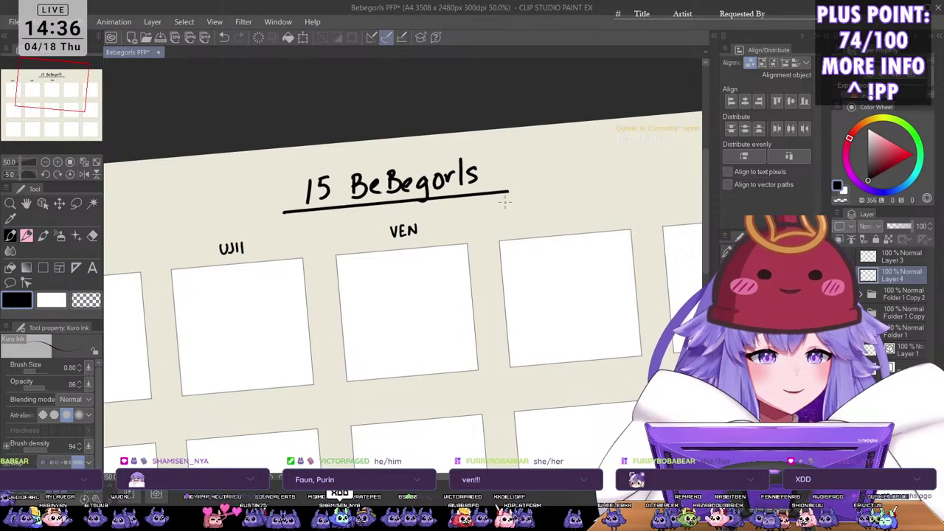
{"action": "scroll", "coordinate": [544, 218], "scroll_direction": "down", "scroll_amount": 1}
{"action": "left_click_drag", "start_coordinate": [536, 268], "coordinate": [475, 283]}
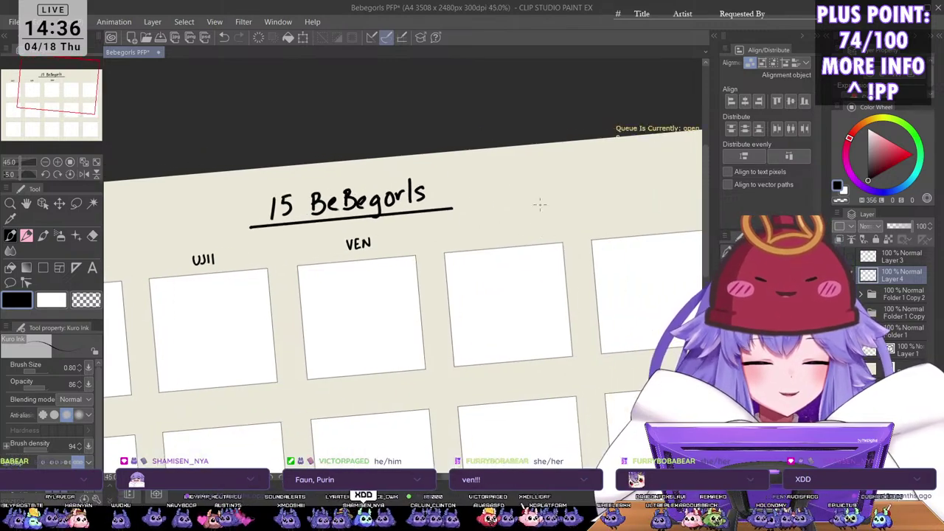
{"action": "scroll", "coordinate": [512, 260], "scroll_direction": "up", "scroll_amount": 1}
{"action": "scroll", "coordinate": [510, 260], "scroll_direction": "up", "scroll_amount": 1}
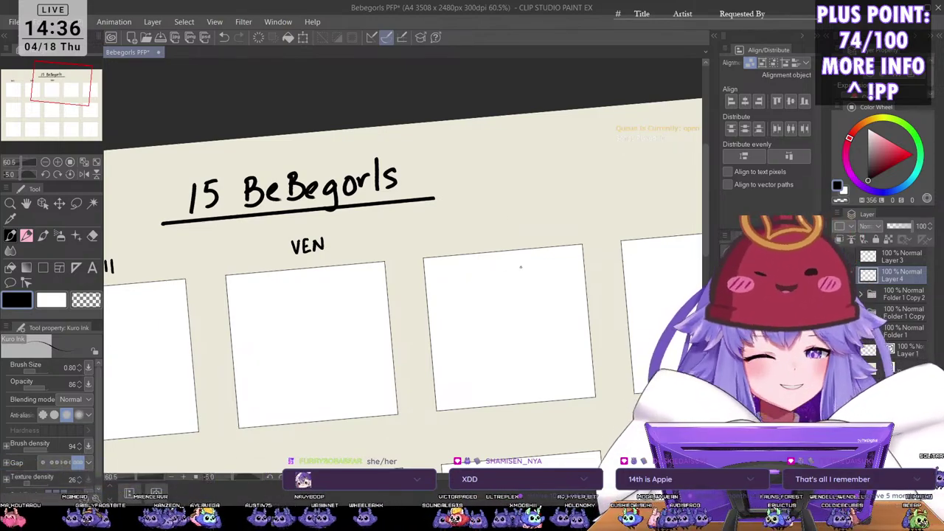
{"action": "scroll", "coordinate": [521, 288], "scroll_direction": "up", "scroll_amount": 1}
{"action": "left_click_drag", "start_coordinate": [520, 288], "coordinate": [475, 226]}
{"action": "scroll", "coordinate": [499, 302], "scroll_direction": "down", "scroll_amount": 1}
{"action": "scroll", "coordinate": [497, 303], "scroll_direction": "down", "scroll_amount": 5}
{"action": "scroll", "coordinate": [498, 228], "scroll_direction": "up", "scroll_amount": 4}
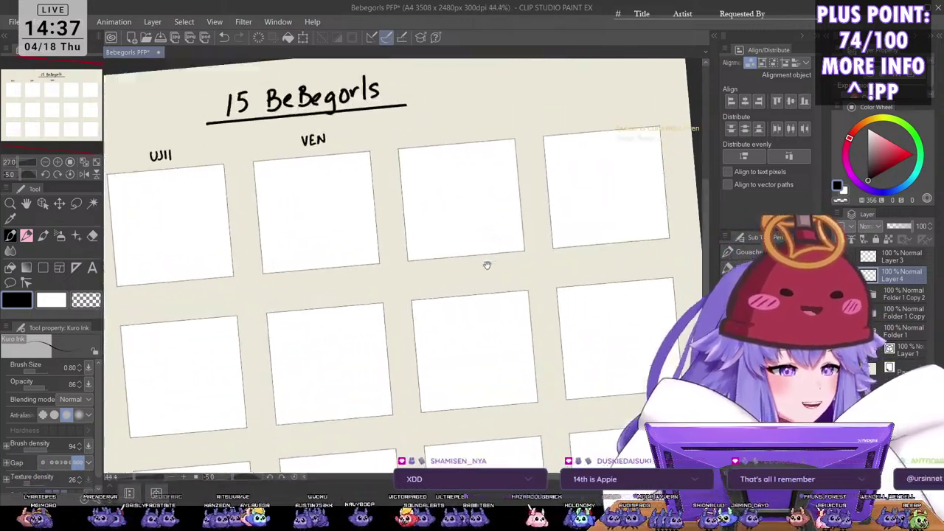
{"action": "left_click_drag", "start_coordinate": [487, 265], "coordinate": [497, 307]}
{"action": "scroll", "coordinate": [506, 308], "scroll_direction": "up", "scroll_amount": 2}
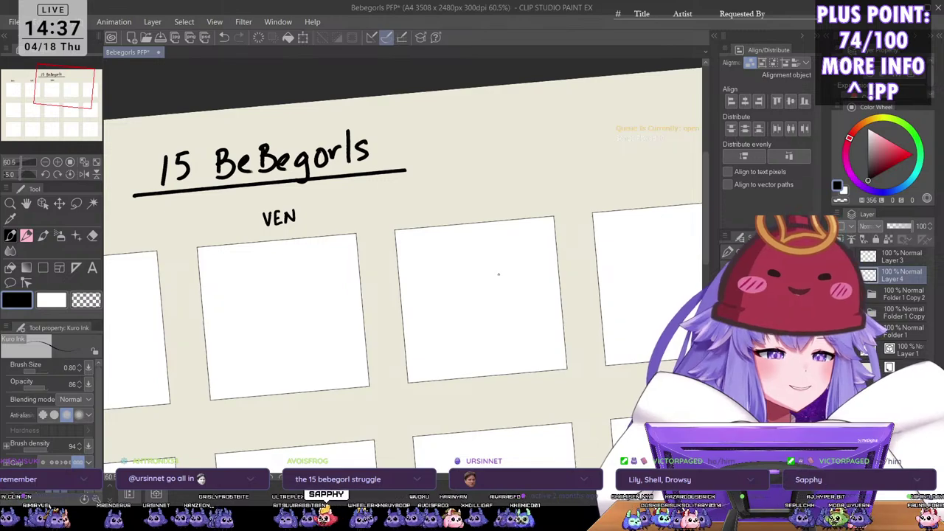
Step: Handwrite the label "LILY" above the fourth box of the first row
{"action": "scroll", "coordinate": [516, 310], "scroll_direction": "down", "scroll_amount": 1}
{"action": "left_click_drag", "start_coordinate": [501, 331], "coordinate": [479, 314]}
{"action": "scroll", "coordinate": [501, 238], "scroll_direction": "up", "scroll_amount": 1}
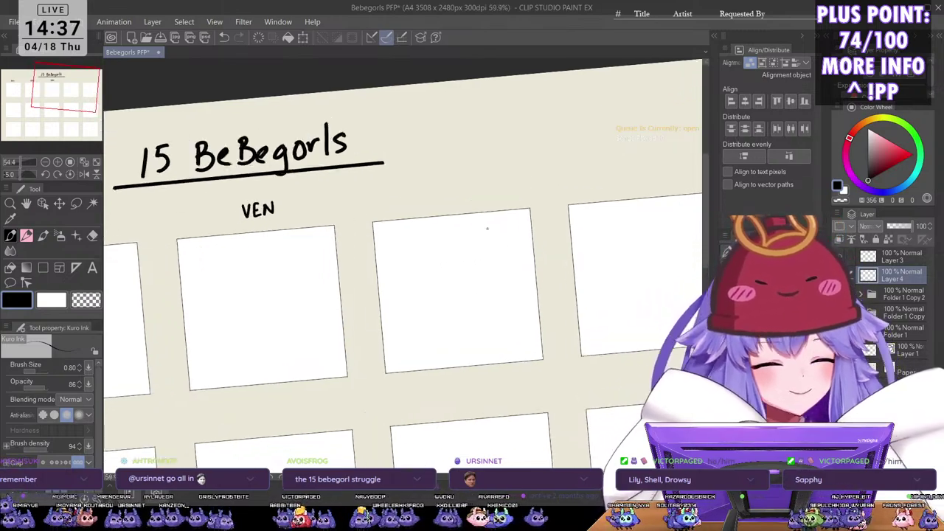
{"action": "left_click_drag", "start_coordinate": [435, 189], "coordinate": [458, 197]}
{"action": "left_click_drag", "start_coordinate": [455, 188], "coordinate": [458, 200]}
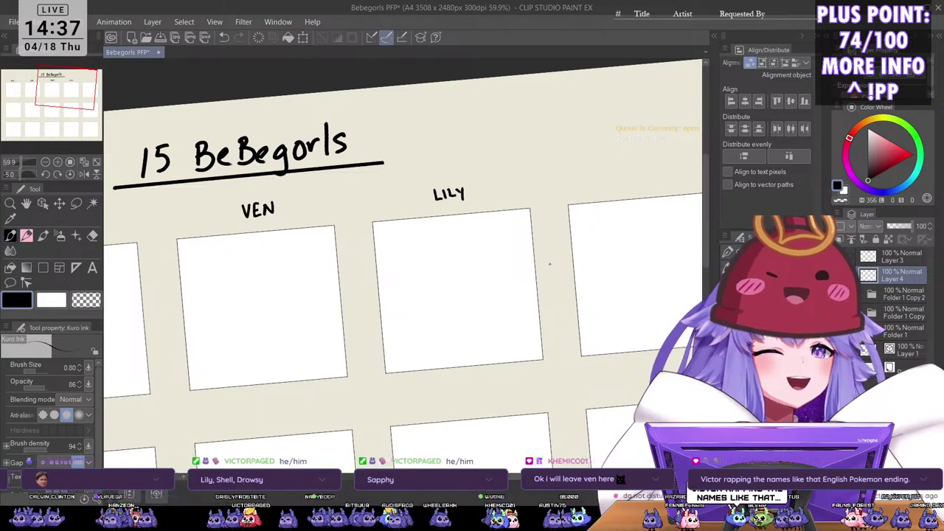
Step: Handwrite the label "DROWSY" above the fifth box of the first row
{"action": "scroll", "coordinate": [549, 263], "scroll_direction": "down", "scroll_amount": 2}
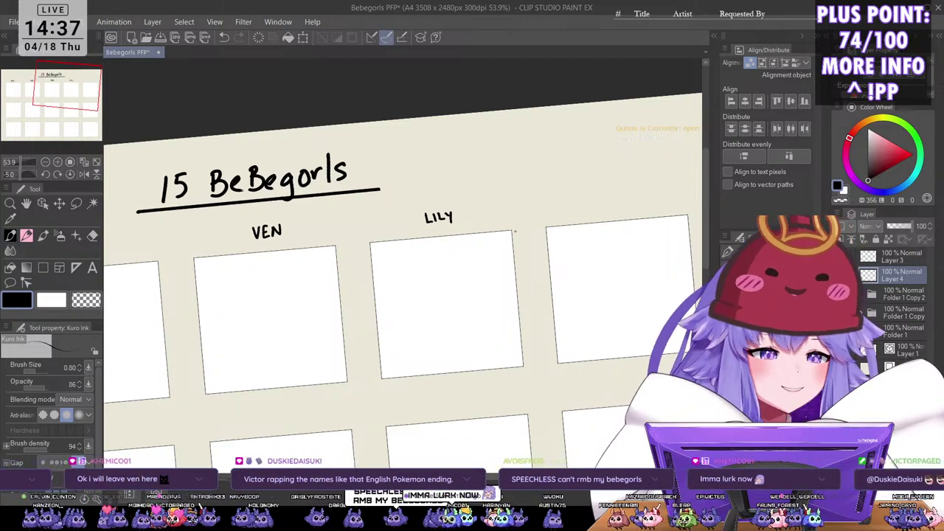
{"action": "scroll", "coordinate": [529, 267], "scroll_direction": "up", "scroll_amount": 1}
{"action": "left_click_drag", "start_coordinate": [529, 265], "coordinate": [480, 312]}
{"action": "scroll", "coordinate": [502, 303], "scroll_direction": "down", "scroll_amount": 2}
{"action": "left_click_drag", "start_coordinate": [555, 299], "coordinate": [502, 282]}
{"action": "scroll", "coordinate": [487, 284], "scroll_direction": "up", "scroll_amount": 4}
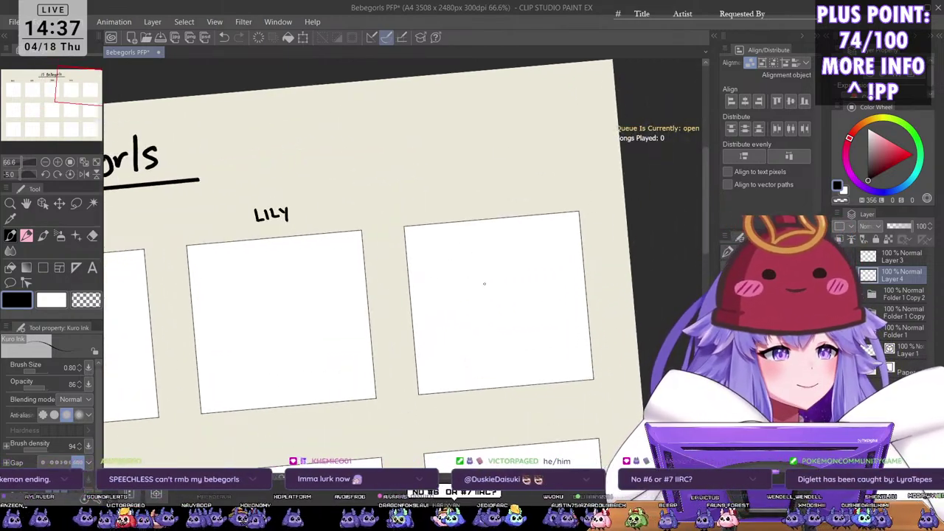
{"action": "left_click_drag", "start_coordinate": [508, 292], "coordinate": [523, 298]}
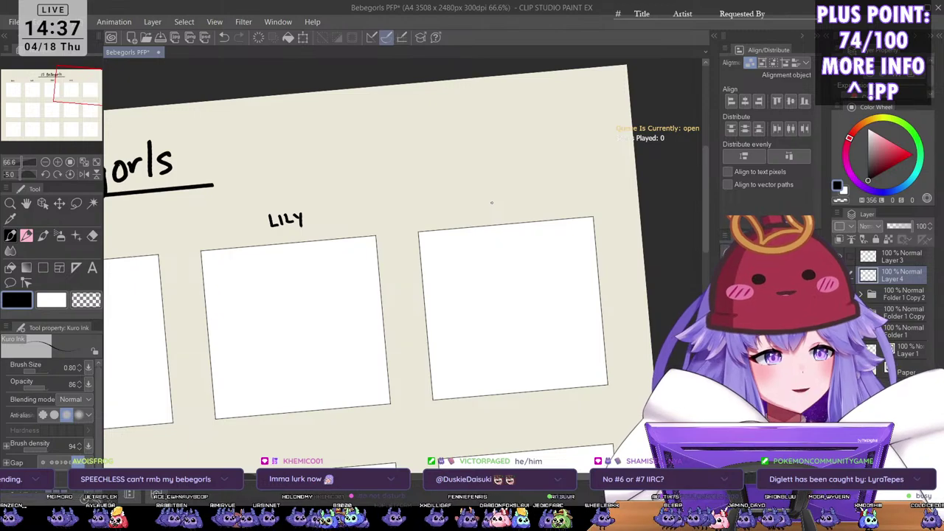
{"action": "mouse_move", "coordinate": [489, 199]}
{"action": "left_mouse_down"}
{"action": "mouse_move", "coordinate": [490, 214]}
{"action": "mouse_move", "coordinate": [519, 203]}
{"action": "left_mouse_up"}
{"action": "left_click_drag", "start_coordinate": [525, 201], "coordinate": [533, 198]}
{"action": "mouse_move", "coordinate": [539, 195]}
{"action": "left_mouse_down"}
{"action": "mouse_move", "coordinate": [534, 203]}
{"action": "mouse_move", "coordinate": [543, 199]}
{"action": "left_mouse_up"}
{"action": "left_click_drag", "start_coordinate": [547, 193], "coordinate": [542, 206]}
{"action": "key", "text": "ctrl+minus"}
{"action": "key", "text": "ctrl+minus"}
{"action": "key", "text": "ctrl+minus"}
{"action": "left_click_drag", "start_coordinate": [343, 358], "coordinate": [612, 270]}
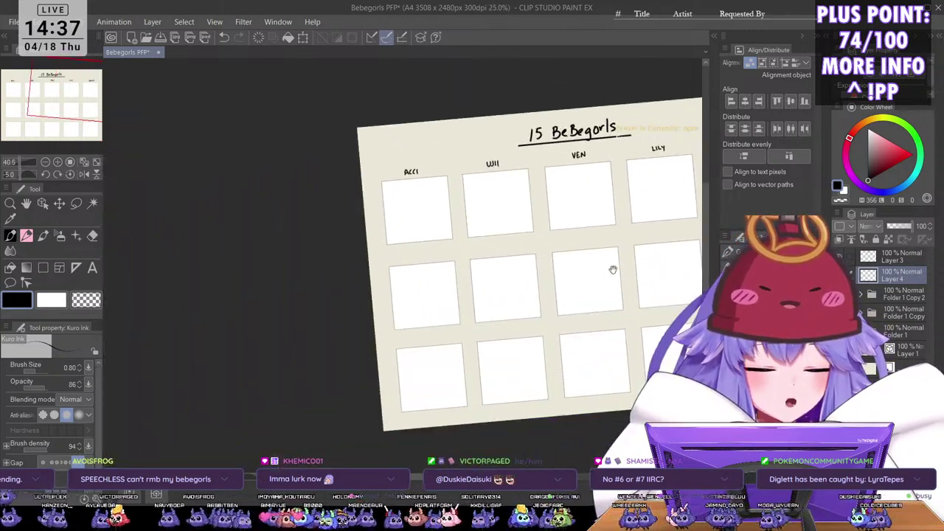
{"action": "scroll", "coordinate": [450, 291], "scroll_direction": "up", "scroll_amount": 4}
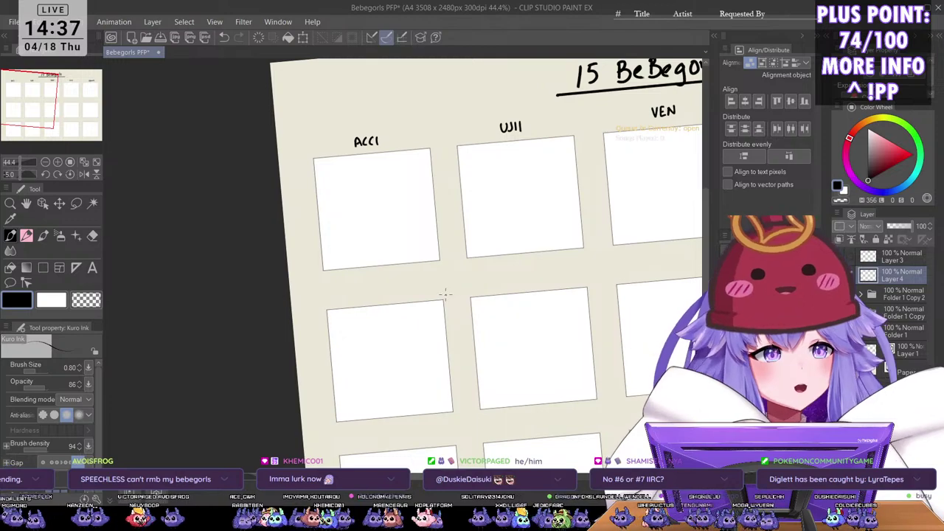
{"action": "left_click_drag", "start_coordinate": [362, 290], "coordinate": [379, 298]}
{"action": "mouse_move", "coordinate": [382, 293]}
{"action": "left_mouse_down"}
{"action": "mouse_move", "coordinate": [369, 295]}
{"action": "mouse_move", "coordinate": [388, 290]}
{"action": "mouse_move", "coordinate": [375, 303]}
{"action": "left_mouse_up"}
{"action": "scroll", "coordinate": [382, 266], "scroll_direction": "up", "scroll_amount": 2}
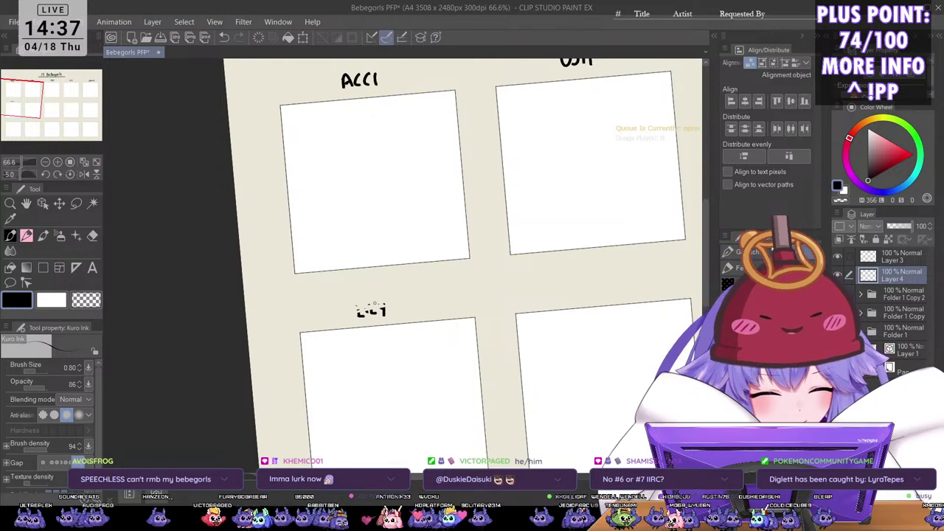
{"action": "key", "text": "ctrl+z"}
{"action": "key", "text": "ctrl+z"}
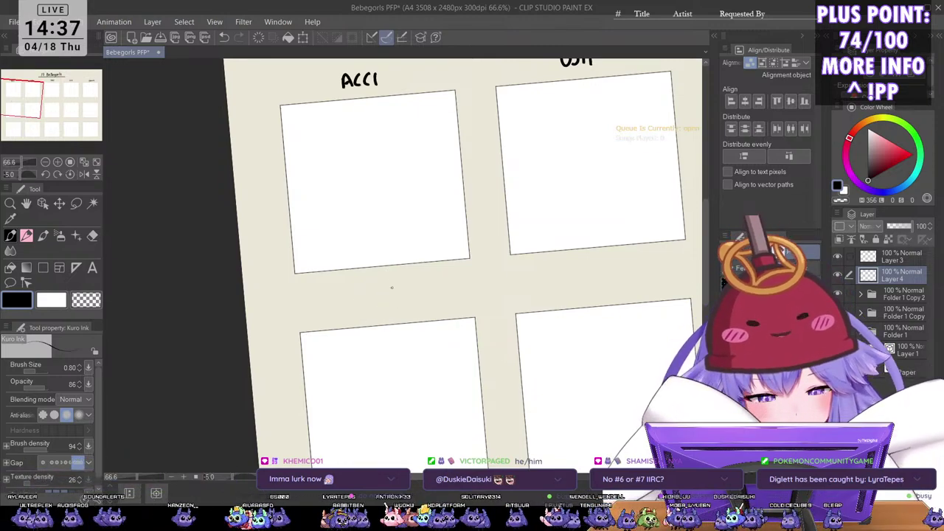
Step: Handwrite the label "SHELL" above the first box of the second row
{"action": "left_click_drag", "start_coordinate": [428, 345], "coordinate": [412, 332]}
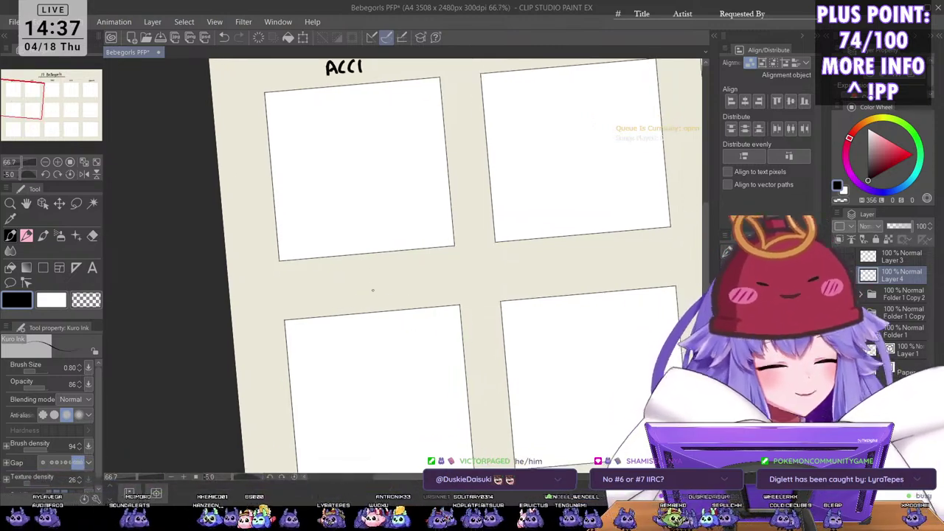
{"action": "left_click_drag", "start_coordinate": [359, 291], "coordinate": [350, 303]}
{"action": "mouse_move", "coordinate": [362, 292]}
{"action": "left_mouse_down"}
{"action": "mouse_move", "coordinate": [362, 302]}
{"action": "mouse_move", "coordinate": [369, 298]}
{"action": "left_mouse_up"}
{"action": "mouse_move", "coordinate": [370, 291]}
{"action": "left_mouse_down"}
{"action": "mouse_move", "coordinate": [370, 303]}
{"action": "mouse_move", "coordinate": [379, 297]}
{"action": "left_mouse_up"}
{"action": "left_click_drag", "start_coordinate": [382, 292], "coordinate": [396, 302]}
Step: Handwrite the label "PURIN" above the second box of the second row
{"action": "mouse_move", "coordinate": [582, 287]}
{"action": "left_mouse_down"}
{"action": "mouse_move", "coordinate": [390, 289]}
{"action": "mouse_move", "coordinate": [385, 306]}
{"action": "left_mouse_up"}
{"action": "left_click_drag", "start_coordinate": [385, 294], "coordinate": [402, 303]}
{"action": "left_click_drag", "start_coordinate": [402, 293], "coordinate": [417, 303]}
{"action": "left_click_drag", "start_coordinate": [423, 292], "coordinate": [427, 302]}
{"action": "left_click_drag", "start_coordinate": [429, 292], "coordinate": [430, 302]}
Step: Handwrite the label "FAUN" above the third box of the second row
{"action": "left_click_drag", "start_coordinate": [504, 292], "coordinate": [358, 309]}
{"action": "mouse_move", "coordinate": [460, 290]}
{"action": "left_mouse_down"}
{"action": "mouse_move", "coordinate": [461, 301]}
{"action": "mouse_move", "coordinate": [469, 290]}
{"action": "left_mouse_up"}
{"action": "mouse_move", "coordinate": [469, 299]}
{"action": "left_mouse_down"}
{"action": "mouse_move", "coordinate": [474, 288]}
{"action": "mouse_move", "coordinate": [479, 298]}
{"action": "left_mouse_up"}
{"action": "mouse_move", "coordinate": [482, 289]}
{"action": "left_mouse_down"}
{"action": "mouse_move", "coordinate": [488, 298]}
{"action": "mouse_move", "coordinate": [490, 289]}
{"action": "left_mouse_up"}
{"action": "left_click_drag", "start_coordinate": [492, 298], "coordinate": [501, 287]}
Step: Draw a small outlined heart after each of the labels "ACCI" and "UJII" in the first row
{"action": "left_click_drag", "start_coordinate": [539, 260], "coordinate": [484, 351]}
{"action": "left_click_drag", "start_coordinate": [560, 342], "coordinate": [634, 353]}
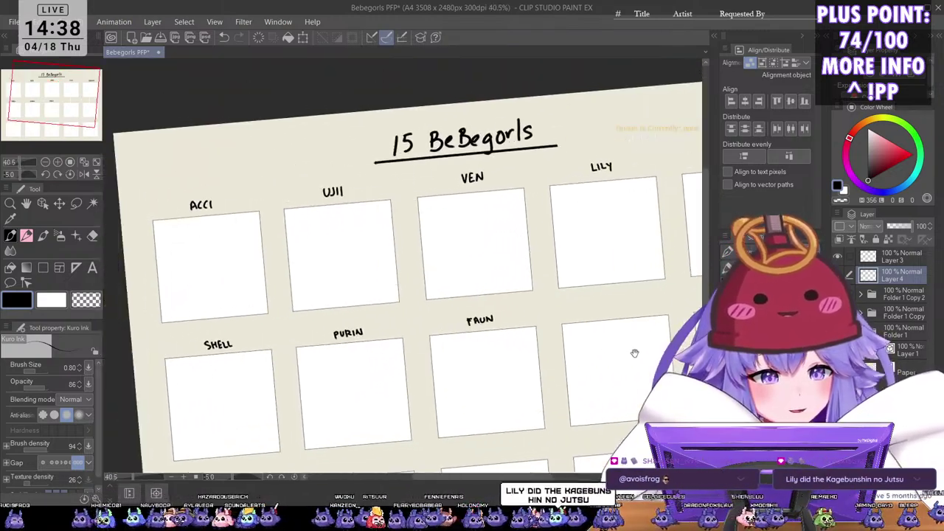
{"action": "scroll", "coordinate": [214, 175], "scroll_direction": "up", "scroll_amount": 3}
{"action": "left_click_drag", "start_coordinate": [230, 215], "coordinate": [230, 225]}
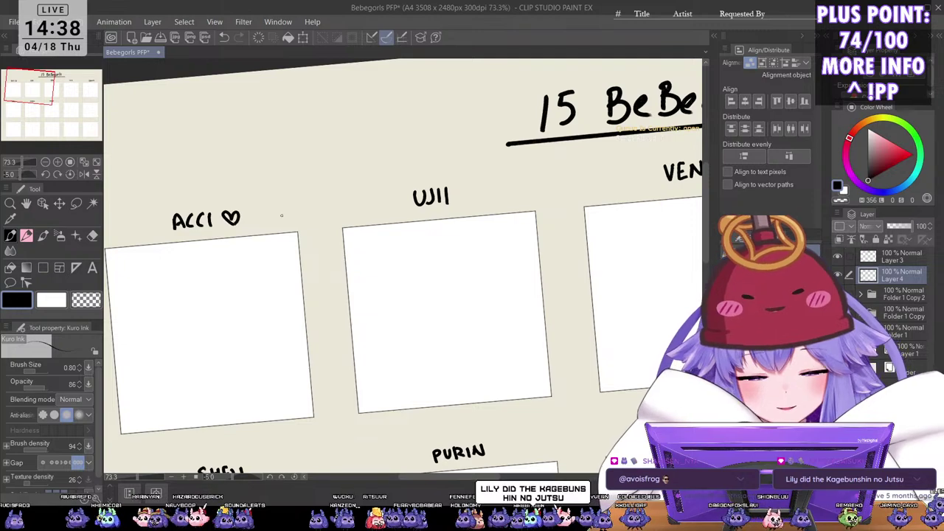
{"action": "left_click_drag", "start_coordinate": [459, 187], "coordinate": [472, 198]}
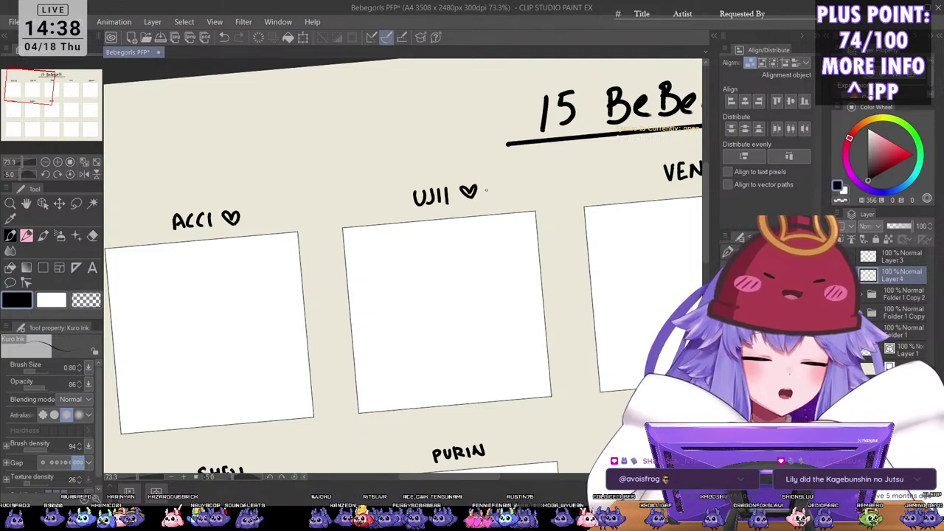
Step: Draw a small outlined heart after each of the labels "VEN", "LILY" and "DROWSY" in the first row
{"action": "scroll", "coordinate": [486, 190], "scroll_direction": "down", "scroll_amount": 2}
{"action": "left_click_drag", "start_coordinate": [512, 248], "coordinate": [371, 275]}
{"action": "left_click_drag", "start_coordinate": [498, 274], "coordinate": [412, 298]}
{"action": "left_click_drag", "start_coordinate": [407, 224], "coordinate": [411, 234]}
{"action": "left_click_drag", "start_coordinate": [586, 217], "coordinate": [505, 220]}
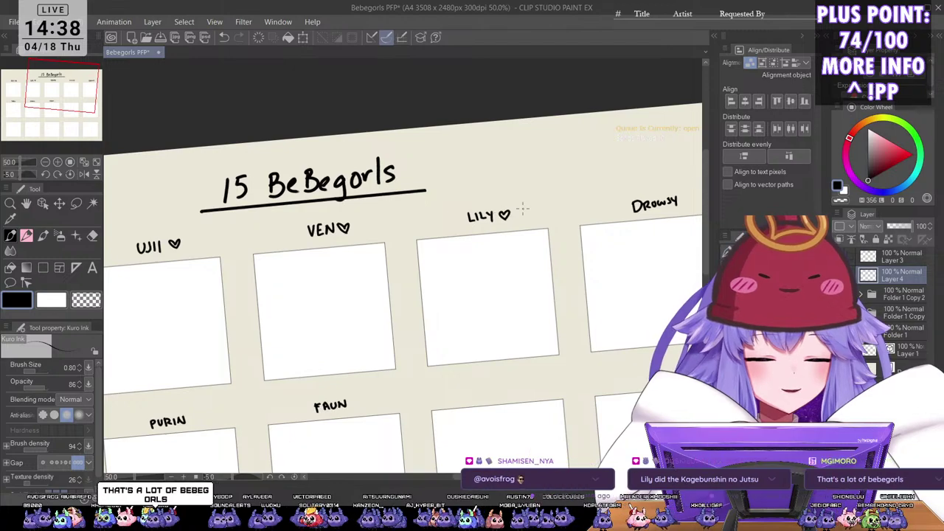
{"action": "left_click_drag", "start_coordinate": [547, 245], "coordinate": [437, 249]}
{"action": "left_click_drag", "start_coordinate": [572, 201], "coordinate": [577, 210]}
Step: Draw a small outlined heart after each of the second-row labels "SHELL", "PURIN" and "FAUN"
{"action": "scroll", "coordinate": [480, 204], "scroll_direction": "down", "scroll_amount": 2}
{"action": "mouse_move", "coordinate": [253, 362]}
{"action": "left_mouse_down"}
{"action": "mouse_move", "coordinate": [388, 295]}
{"action": "mouse_move", "coordinate": [406, 300]}
{"action": "left_mouse_up"}
{"action": "scroll", "coordinate": [389, 296], "scroll_direction": "up", "scroll_amount": 2}
{"action": "left_click_drag", "start_coordinate": [412, 291], "coordinate": [406, 300]}
{"action": "left_click_drag", "start_coordinate": [600, 274], "coordinate": [606, 287]}
{"action": "scroll", "coordinate": [537, 323], "scroll_direction": "down", "scroll_amount": 1}
{"action": "mouse_move", "coordinate": [537, 322]}
{"action": "left_mouse_down"}
{"action": "mouse_move", "coordinate": [429, 313]}
{"action": "mouse_move", "coordinate": [452, 296]}
{"action": "left_mouse_up"}
{"action": "scroll", "coordinate": [424, 295], "scroll_direction": "up", "scroll_amount": 1}
{"action": "scroll", "coordinate": [589, 294], "scroll_direction": "down", "scroll_amount": 1}
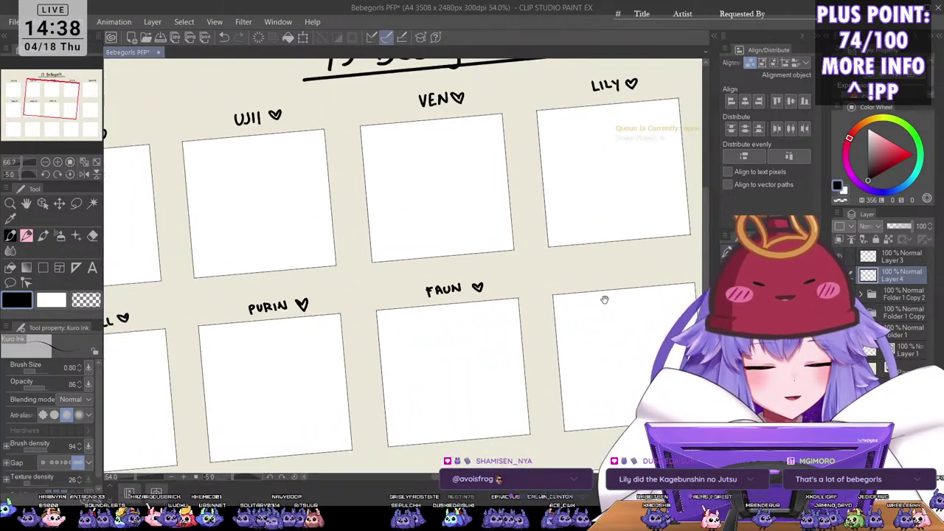
{"action": "left_click_drag", "start_coordinate": [605, 299], "coordinate": [474, 290]}
{"action": "left_click_drag", "start_coordinate": [509, 251], "coordinate": [493, 272]}
{"action": "scroll", "coordinate": [495, 270], "scroll_direction": "up", "scroll_amount": 1}
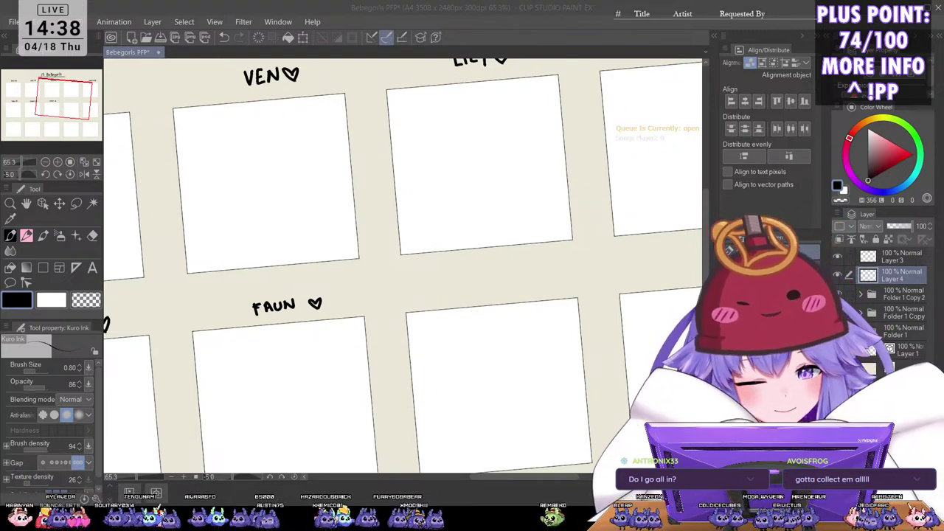
{"action": "left_click", "coordinate": [488, 262]}
{"action": "scroll", "coordinate": [503, 238], "scroll_direction": "down", "scroll_amount": 2}
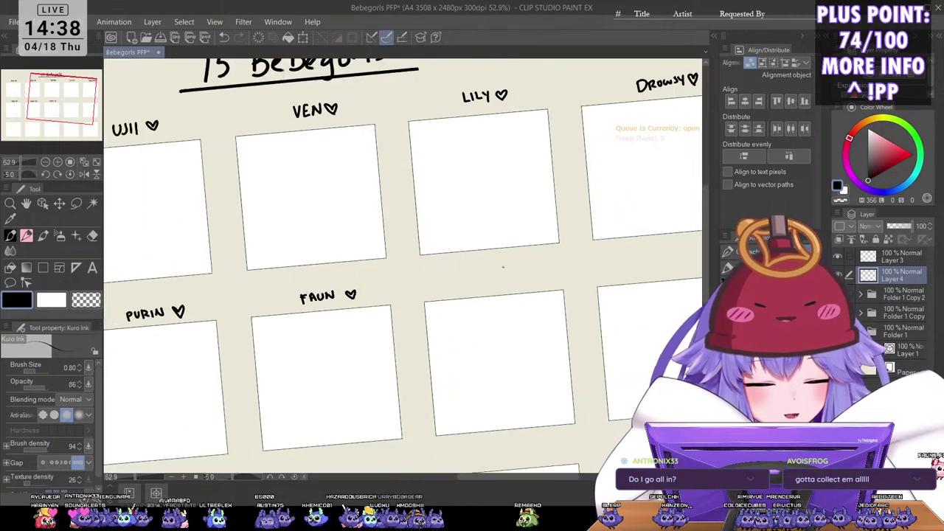
Step: Handwrite the label "RITSU" with a small outlined heart above the fourth box of the second row
{"action": "scroll", "coordinate": [501, 266], "scroll_direction": "up", "scroll_amount": 1}
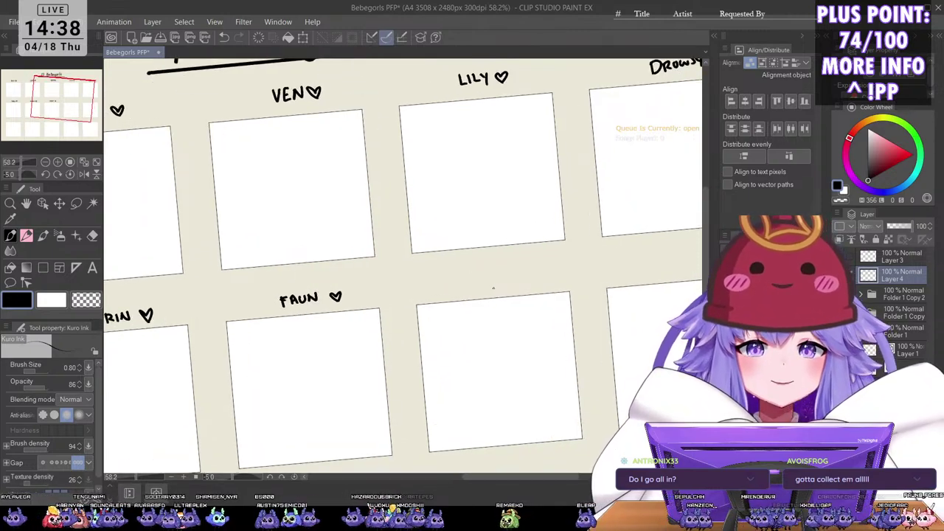
{"action": "mouse_move", "coordinate": [480, 275]}
{"action": "left_mouse_down"}
{"action": "mouse_move", "coordinate": [483, 288]}
{"action": "mouse_move", "coordinate": [504, 286]}
{"action": "left_mouse_up"}
{"action": "left_click_drag", "start_coordinate": [508, 278], "coordinate": [530, 281]}
{"action": "mouse_move", "coordinate": [529, 275]}
{"action": "left_mouse_down"}
{"action": "mouse_move", "coordinate": [463, 329]}
{"action": "mouse_move", "coordinate": [438, 329]}
{"action": "left_mouse_up"}
Step: Handwrite the label "AOI INA" with a small outlined heart above the fifth box of the second row
{"action": "scroll", "coordinate": [549, 225], "scroll_direction": "down", "scroll_amount": 6}
{"action": "scroll", "coordinate": [533, 249], "scroll_direction": "up", "scroll_amount": 2}
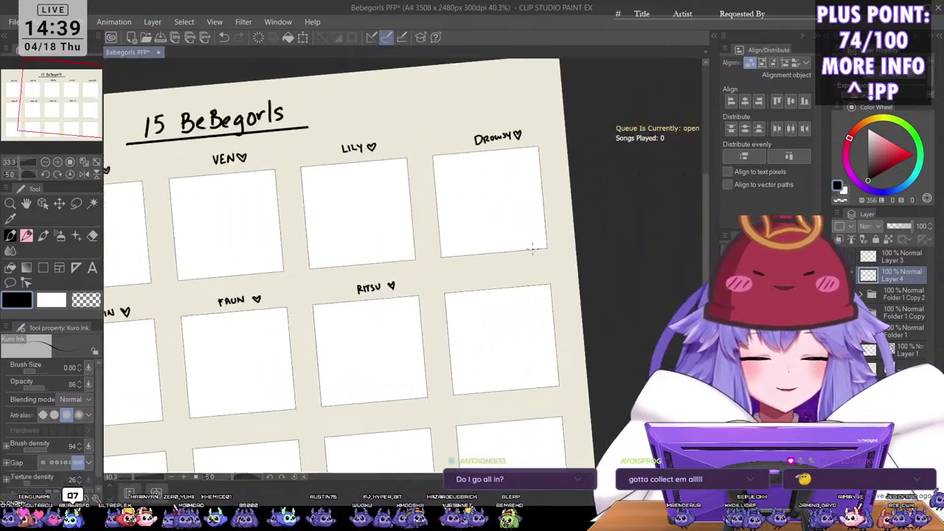
{"action": "scroll", "coordinate": [529, 265], "scroll_direction": "up", "scroll_amount": 1}
{"action": "scroll", "coordinate": [523, 275], "scroll_direction": "up", "scroll_amount": 1}
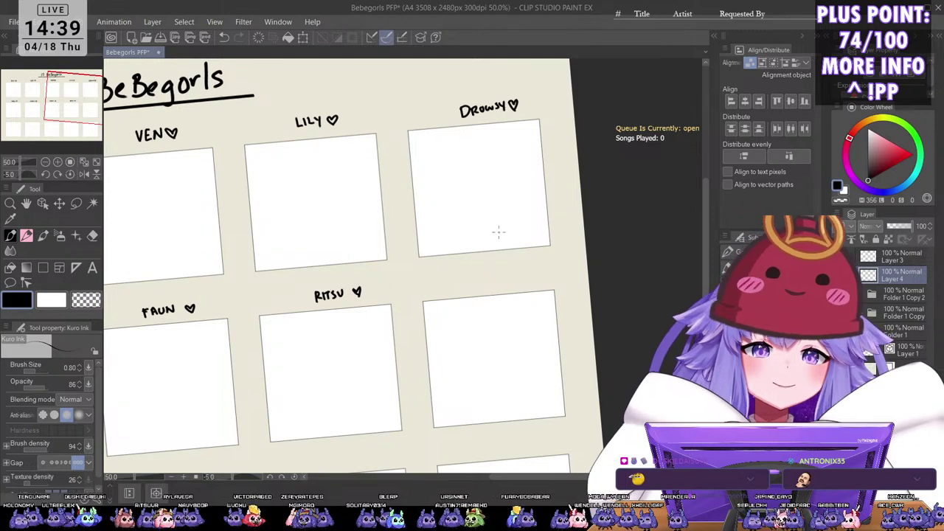
{"action": "left_click_drag", "start_coordinate": [485, 278], "coordinate": [506, 286]}
{"action": "mouse_move", "coordinate": [499, 283]}
{"action": "left_mouse_down"}
{"action": "mouse_move", "coordinate": [464, 290]}
{"action": "mouse_move", "coordinate": [471, 283]}
{"action": "left_mouse_up"}
{"action": "mouse_move", "coordinate": [475, 280]}
{"action": "left_mouse_down"}
{"action": "mouse_move", "coordinate": [476, 287]}
{"action": "mouse_move", "coordinate": [521, 283]}
{"action": "mouse_move", "coordinate": [383, 280]}
{"action": "left_mouse_up"}
Step: Handwrite the label "ARIELLE" with a small outlined heart above the first box of the third row
{"action": "left_click_drag", "start_coordinate": [265, 424], "coordinate": [451, 346]}
{"action": "left_click_drag", "start_coordinate": [427, 316], "coordinate": [479, 317]}
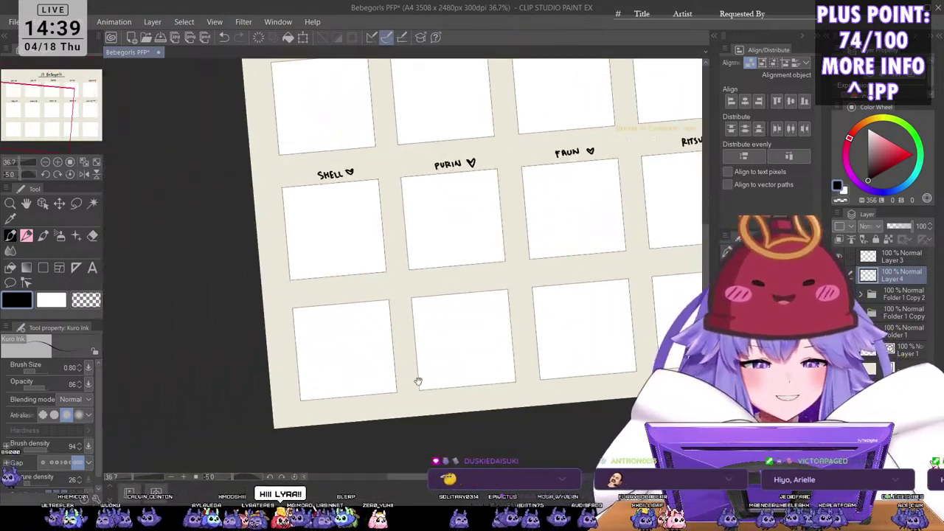
{"action": "left_click_drag", "start_coordinate": [406, 359], "coordinate": [412, 324]}
{"action": "scroll", "coordinate": [412, 324], "scroll_direction": "up", "scroll_amount": 1}
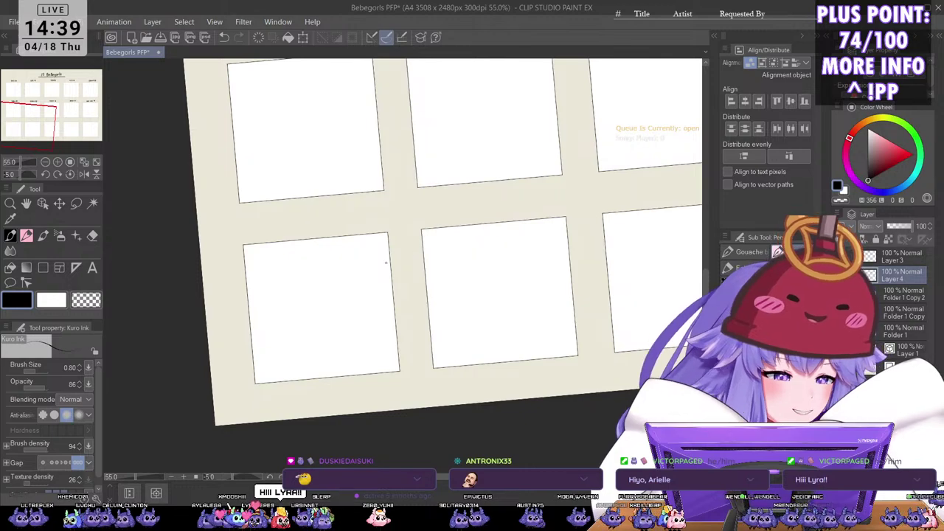
{"action": "scroll", "coordinate": [275, 216], "scroll_direction": "up", "scroll_amount": 1}
{"action": "mouse_move", "coordinate": [284, 218]}
{"action": "left_mouse_down"}
{"action": "mouse_move", "coordinate": [280, 228]}
{"action": "mouse_move", "coordinate": [287, 222]}
{"action": "left_mouse_up"}
{"action": "left_click_drag", "start_coordinate": [292, 217], "coordinate": [294, 226]}
{"action": "left_click_drag", "start_coordinate": [292, 217], "coordinate": [331, 225]}
{"action": "mouse_move", "coordinate": [338, 213]}
{"action": "left_mouse_down"}
{"action": "mouse_move", "coordinate": [336, 223]}
{"action": "mouse_move", "coordinate": [343, 221]}
{"action": "left_mouse_up"}
{"action": "left_click_drag", "start_coordinate": [337, 217], "coordinate": [360, 218]}
Step: Handwrite the label "APPLE" with a small outlined heart above the second box of the third row
{"action": "left_click_drag", "start_coordinate": [523, 244], "coordinate": [448, 298]}
{"action": "mouse_move", "coordinate": [433, 250]}
{"action": "left_mouse_down"}
{"action": "mouse_move", "coordinate": [429, 263]}
{"action": "mouse_move", "coordinate": [438, 260]}
{"action": "left_mouse_up"}
{"action": "left_click_drag", "start_coordinate": [430, 257], "coordinate": [442, 259]}
{"action": "left_click_drag", "start_coordinate": [440, 248], "coordinate": [448, 250]}
{"action": "left_click_drag", "start_coordinate": [448, 249], "coordinate": [463, 258]}
{"action": "mouse_move", "coordinate": [466, 247]}
{"action": "left_mouse_down"}
{"action": "mouse_move", "coordinate": [466, 260]}
{"action": "mouse_move", "coordinate": [473, 247]}
{"action": "left_mouse_up"}
{"action": "left_click_drag", "start_coordinate": [466, 254], "coordinate": [490, 254]}
Step: Handwrite the label "SAPPHY" with a small outlined heart above the third box of the third row
{"action": "scroll", "coordinate": [493, 250], "scroll_direction": "down", "scroll_amount": 3}
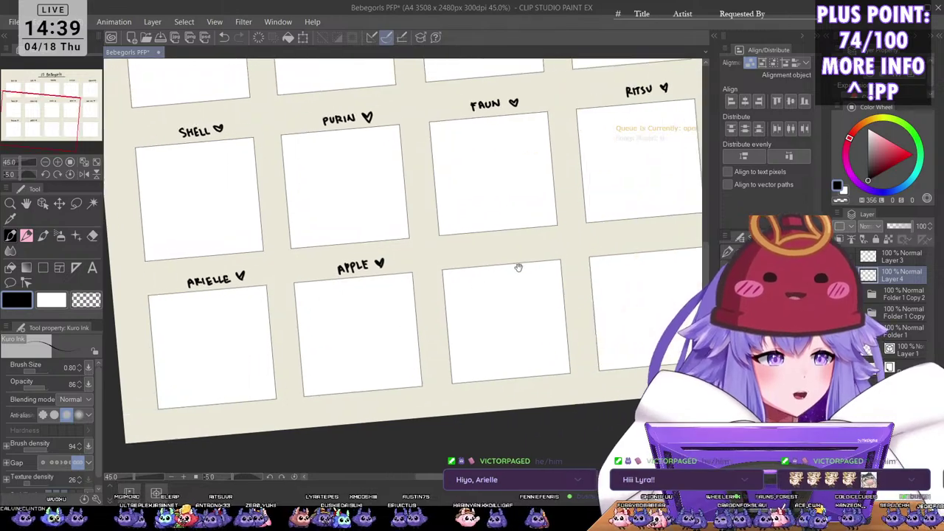
{"action": "scroll", "coordinate": [528, 289], "scroll_direction": "down", "scroll_amount": 4}
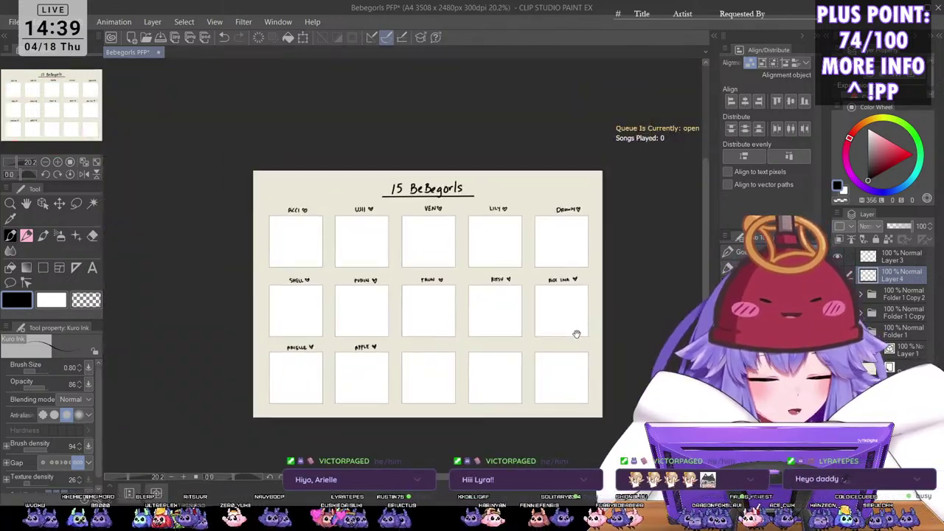
{"action": "scroll", "coordinate": [552, 291], "scroll_direction": "up", "scroll_amount": 1}
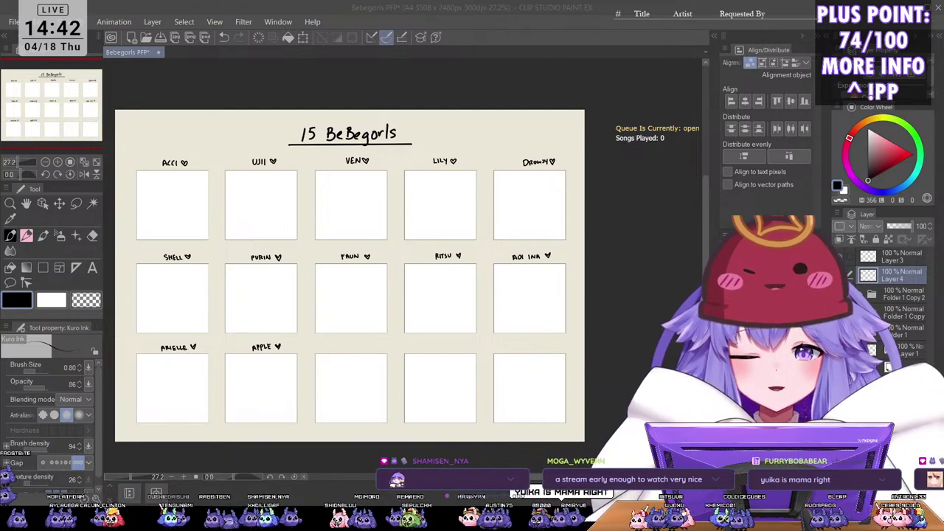
{"action": "left_click", "coordinate": [617, 347]}
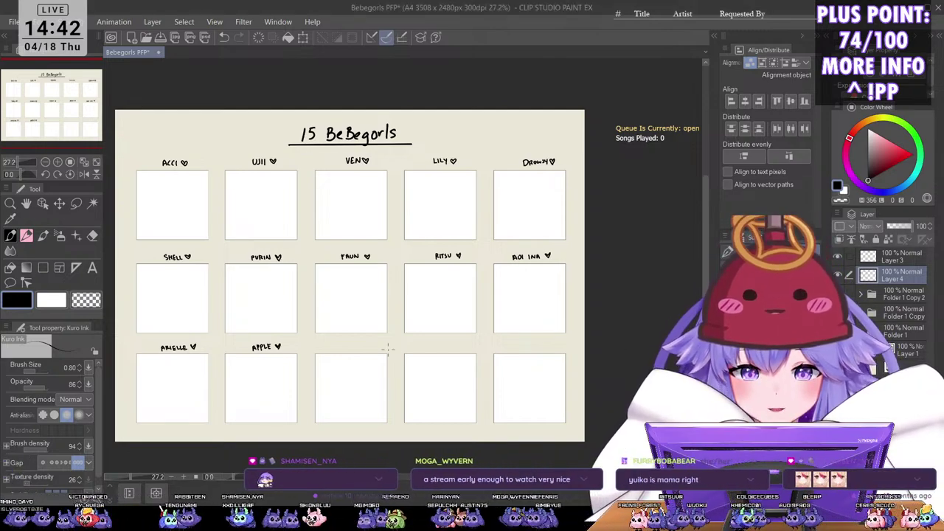
{"action": "scroll", "coordinate": [339, 337], "scroll_direction": "up", "scroll_amount": 4}
{"action": "left_click_drag", "start_coordinate": [340, 358], "coordinate": [336, 370]}
{"action": "mouse_move", "coordinate": [347, 358]}
{"action": "left_mouse_down"}
{"action": "mouse_move", "coordinate": [344, 368]}
{"action": "mouse_move", "coordinate": [352, 368]}
{"action": "left_mouse_up"}
{"action": "left_click_drag", "start_coordinate": [345, 364], "coordinate": [355, 369]}
{"action": "left_click_drag", "start_coordinate": [356, 357], "coordinate": [365, 368]}
{"action": "left_click_drag", "start_coordinate": [365, 358], "coordinate": [372, 368]}
{"action": "left_click_drag", "start_coordinate": [372, 364], "coordinate": [378, 367]}
{"action": "left_click_drag", "start_coordinate": [381, 357], "coordinate": [384, 368]}
{"action": "left_click_drag", "start_coordinate": [396, 358], "coordinate": [404, 368]}
Step: Handwrite the label "HIYO" with a small outlined heart above the fourth box of the third row
{"action": "scroll", "coordinate": [517, 379], "scroll_direction": "down", "scroll_amount": 5}
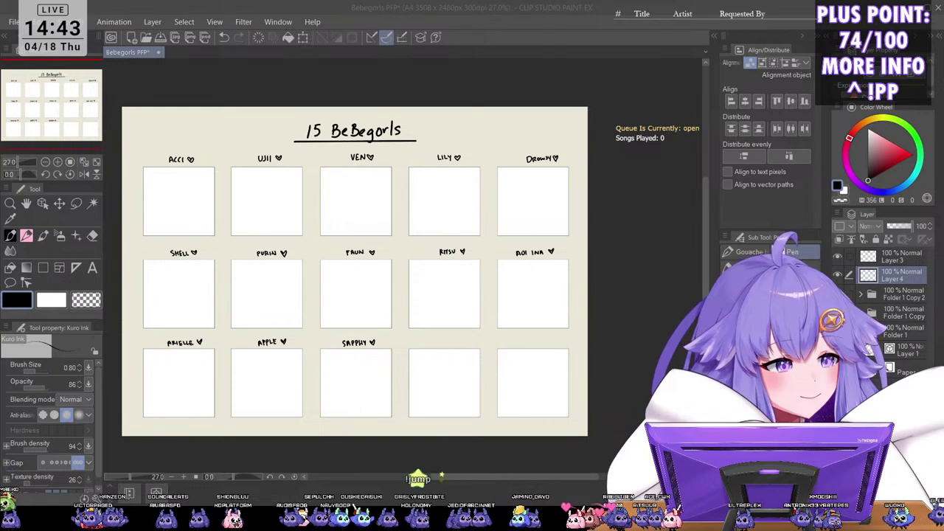
{"action": "left_click", "coordinate": [427, 315]}
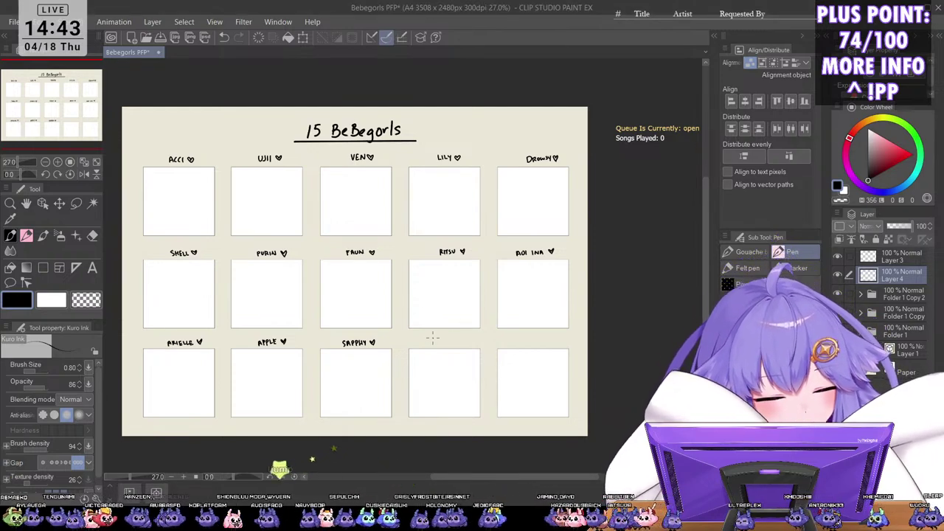
{"action": "mouse_move", "coordinate": [433, 337]}
{"action": "left_mouse_down"}
{"action": "mouse_move", "coordinate": [432, 347]}
{"action": "mouse_move", "coordinate": [458, 347]}
{"action": "left_mouse_up"}
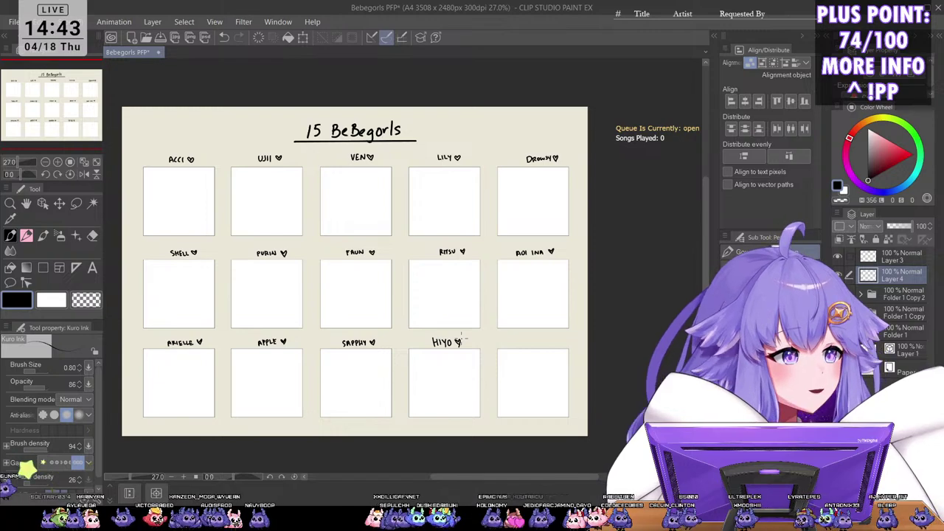
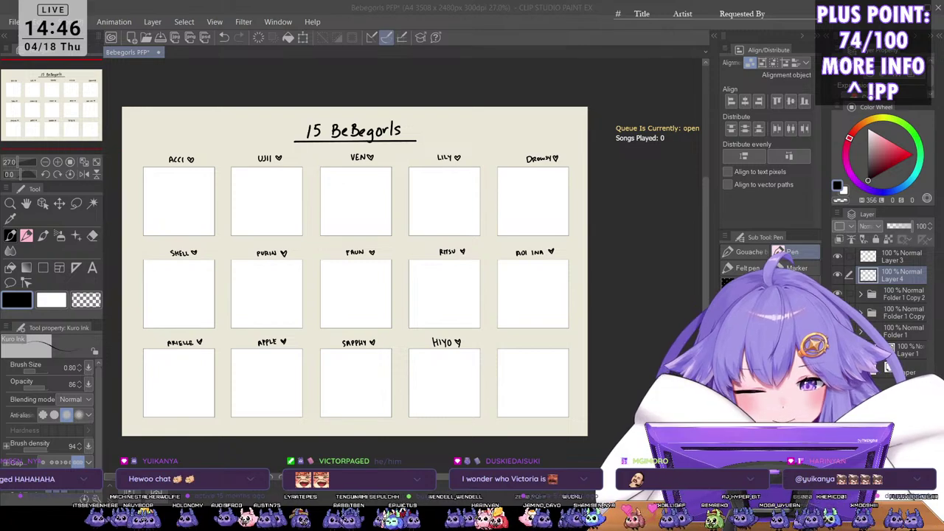
{"action": "left_click", "coordinate": [623, 345]}
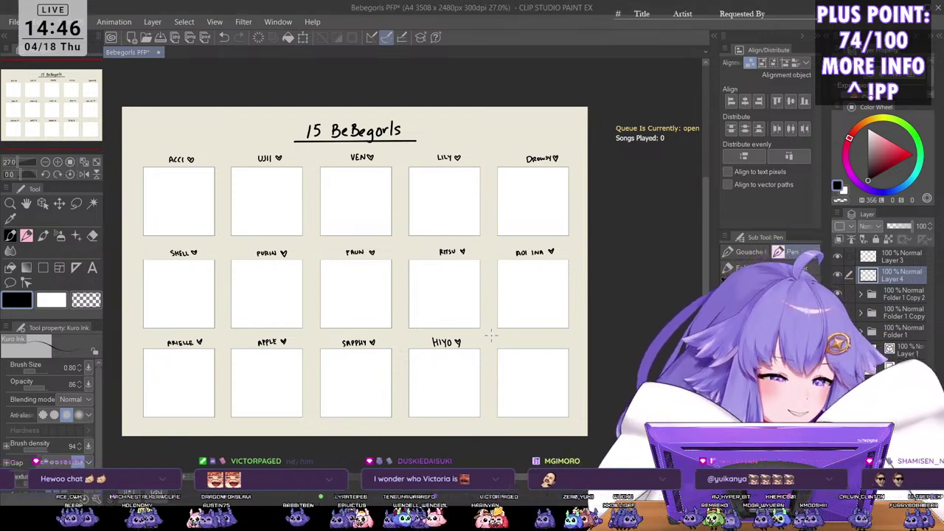
{"action": "scroll", "coordinate": [311, 243], "scroll_direction": "up", "scroll_amount": 1}
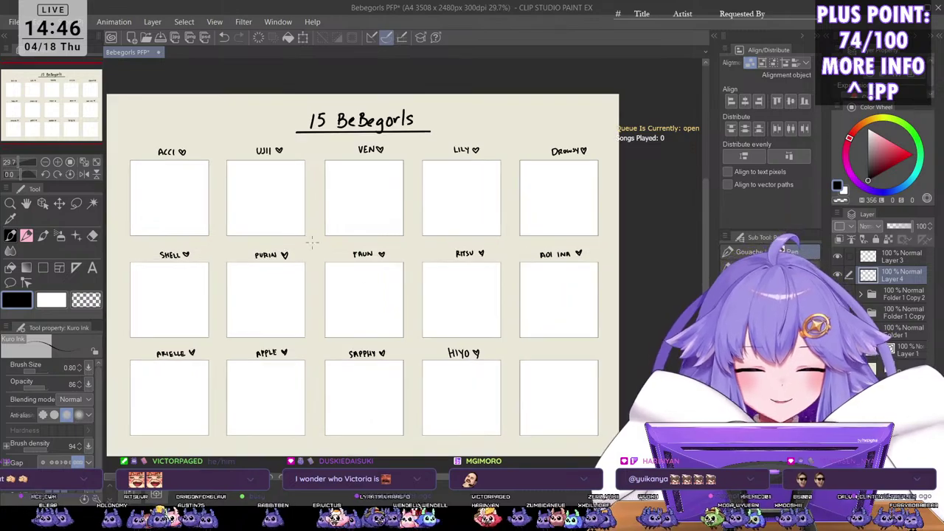
{"action": "left_click_drag", "start_coordinate": [420, 351], "coordinate": [411, 348]}
{"action": "left_click_drag", "start_coordinate": [526, 338], "coordinate": [532, 369]}
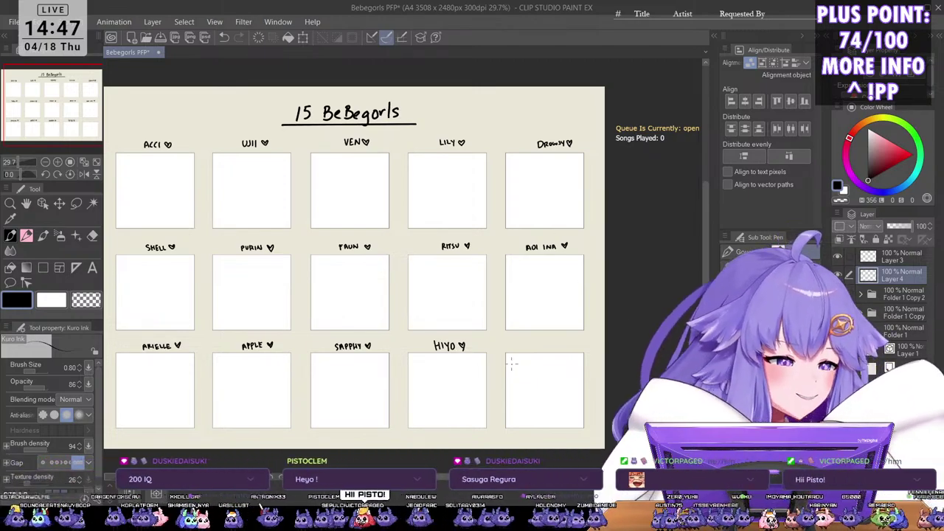
{"action": "scroll", "coordinate": [521, 336], "scroll_direction": "up", "scroll_amount": 5}
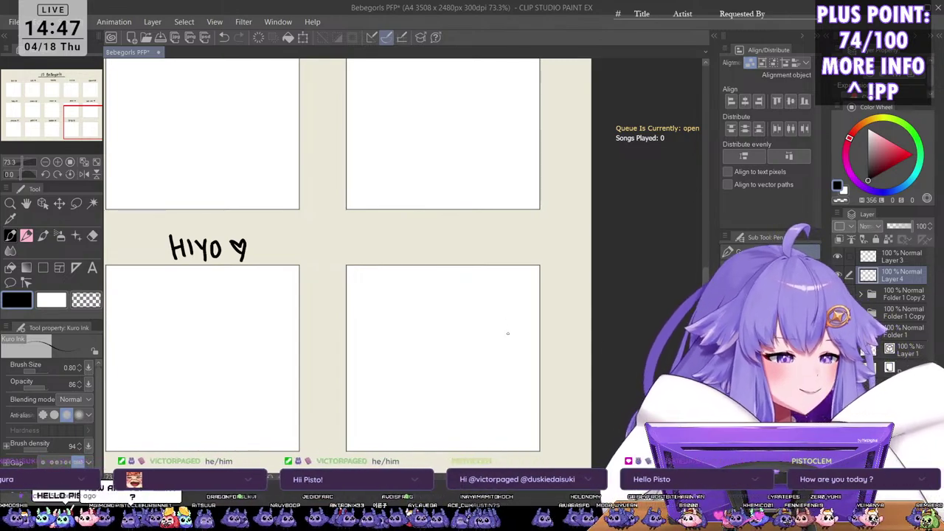
{"action": "scroll", "coordinate": [514, 301], "scroll_direction": "down", "scroll_amount": 8}
{"action": "scroll", "coordinate": [479, 352], "scroll_direction": "up", "scroll_amount": 1}
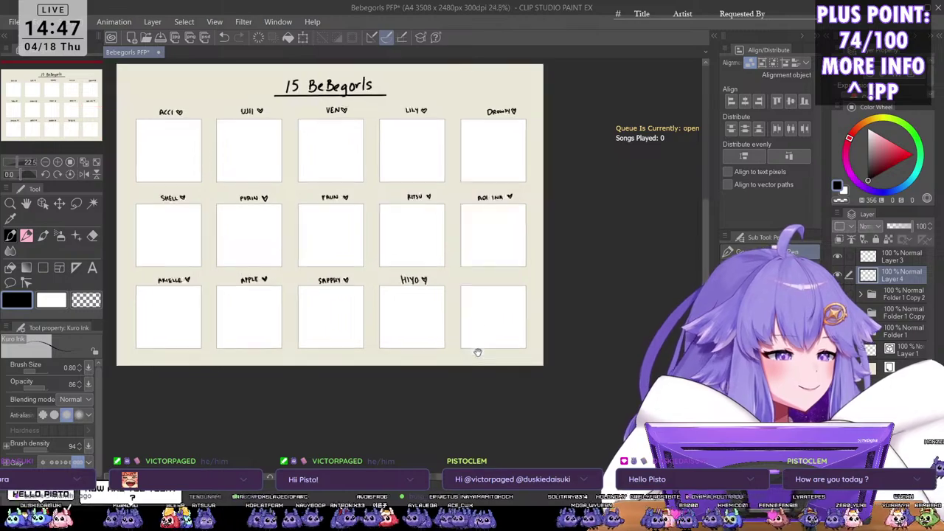
{"action": "left_click_drag", "start_coordinate": [478, 352], "coordinate": [528, 357]}
{"action": "scroll", "coordinate": [401, 362], "scroll_direction": "up", "scroll_amount": 3}
{"action": "left_click_drag", "start_coordinate": [401, 362], "coordinate": [464, 404]}
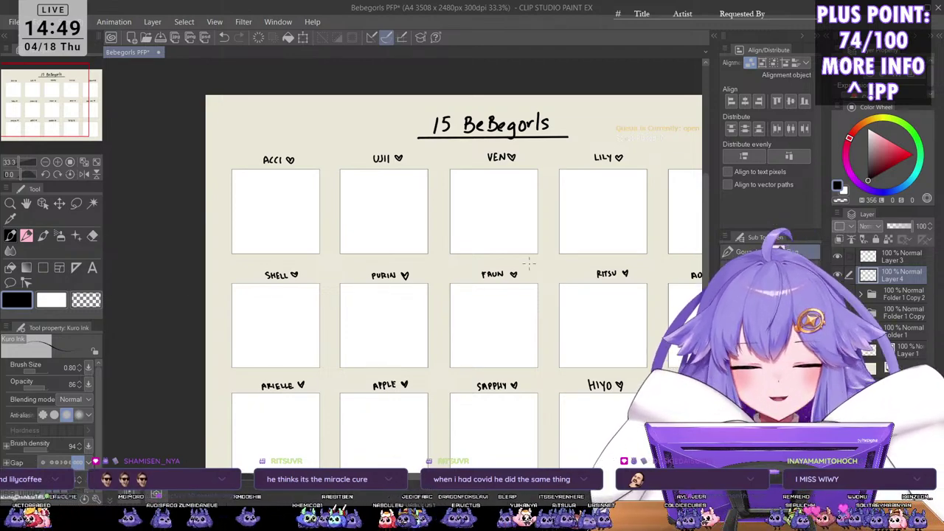
Step: Save the labelled sheet under its existing file name
{"action": "key", "text": "ctrl+s"}
{"action": "scroll", "coordinate": [526, 261], "scroll_direction": "down", "scroll_amount": 1}
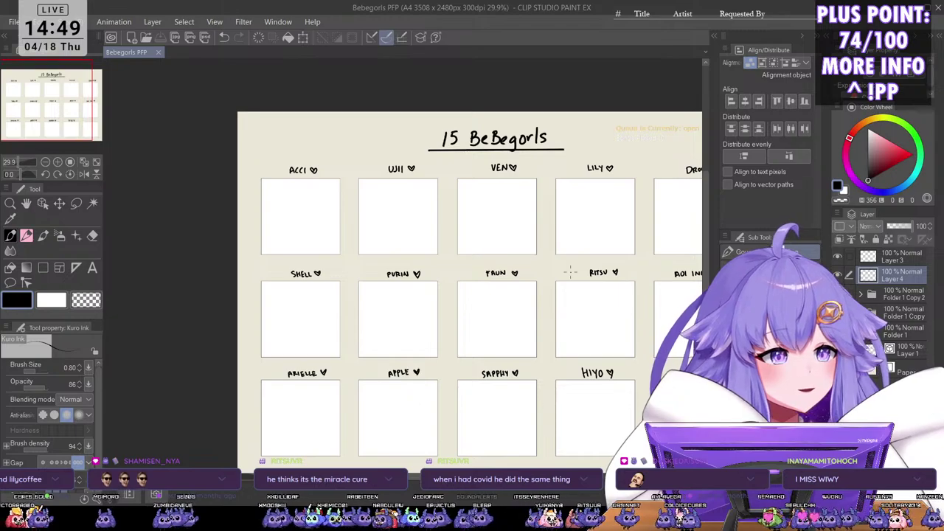
{"action": "scroll", "coordinate": [570, 271], "scroll_direction": "up", "scroll_amount": 1}
{"action": "left_click_drag", "start_coordinate": [529, 355], "coordinate": [470, 381]}
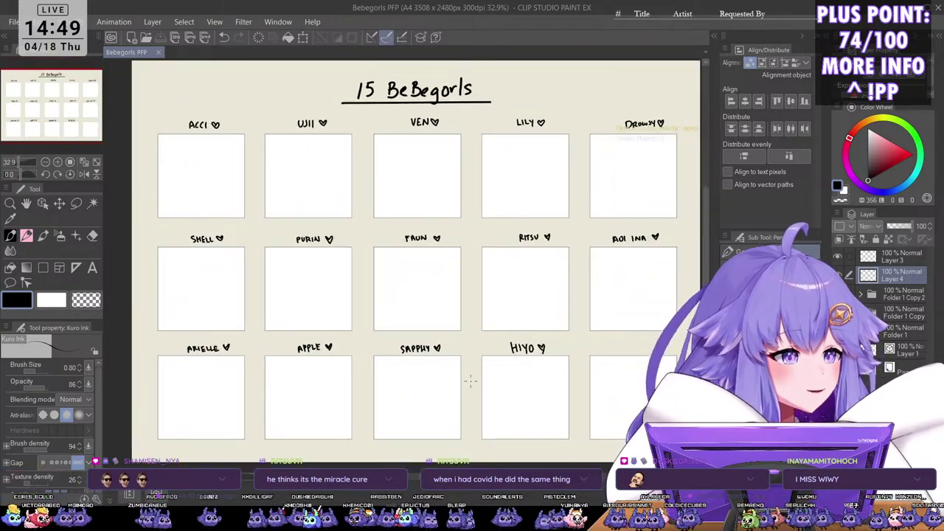
Step: Expand Folder 1, select one of the layers inside it and turn on clipping to the layer below
{"action": "scroll", "coordinate": [513, 322], "scroll_direction": "down", "scroll_amount": 2}
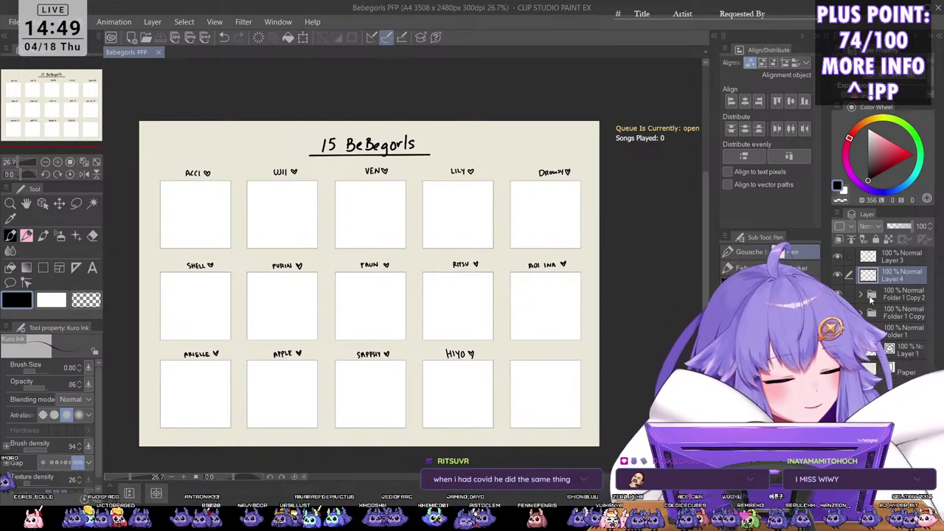
{"action": "left_click", "coordinate": [861, 331]}
{"action": "left_click", "coordinate": [901, 388]}
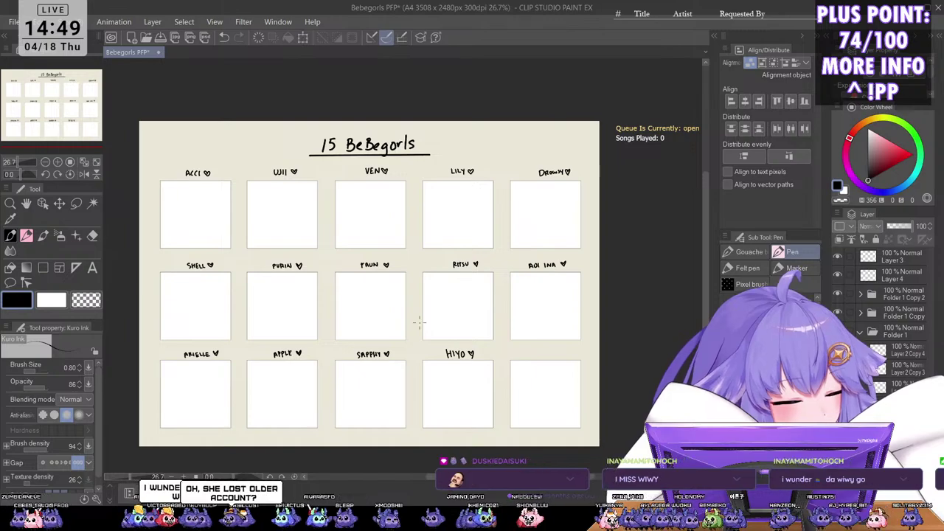
{"action": "scroll", "coordinate": [308, 357], "scroll_direction": "up", "scroll_amount": 1}
{"action": "left_click_drag", "start_coordinate": [479, 332], "coordinate": [551, 356]}
{"action": "left_click", "coordinate": [839, 239]}
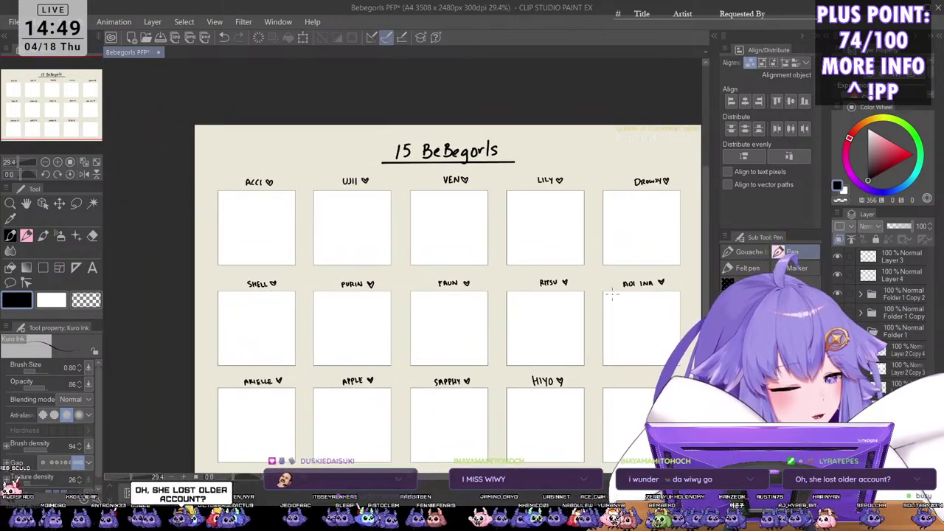
Step: Save the document with the changed layer setup
{"action": "scroll", "coordinate": [396, 316], "scroll_direction": "up", "scroll_amount": 2}
{"action": "left_click_drag", "start_coordinate": [349, 310], "coordinate": [514, 408]}
{"action": "left_click_drag", "start_coordinate": [480, 312], "coordinate": [491, 322]}
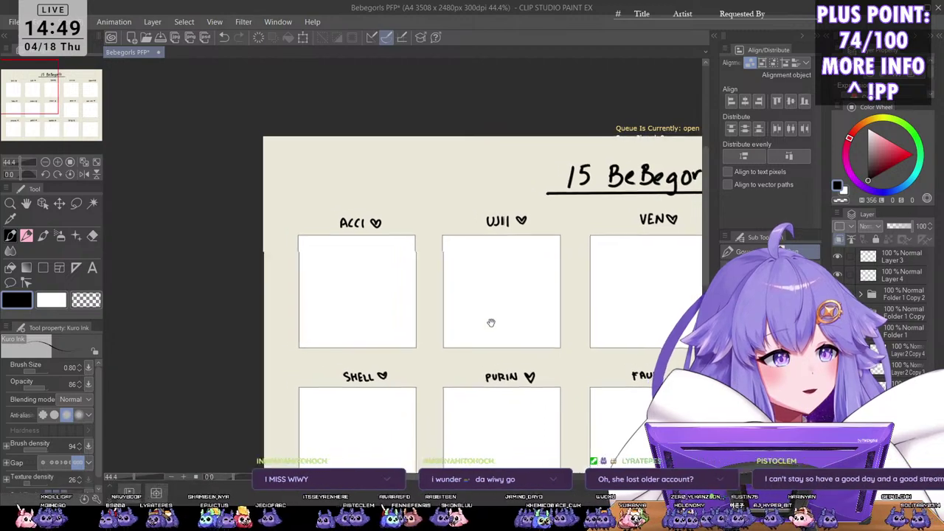
{"action": "scroll", "coordinate": [490, 322], "scroll_direction": "up", "scroll_amount": 1}
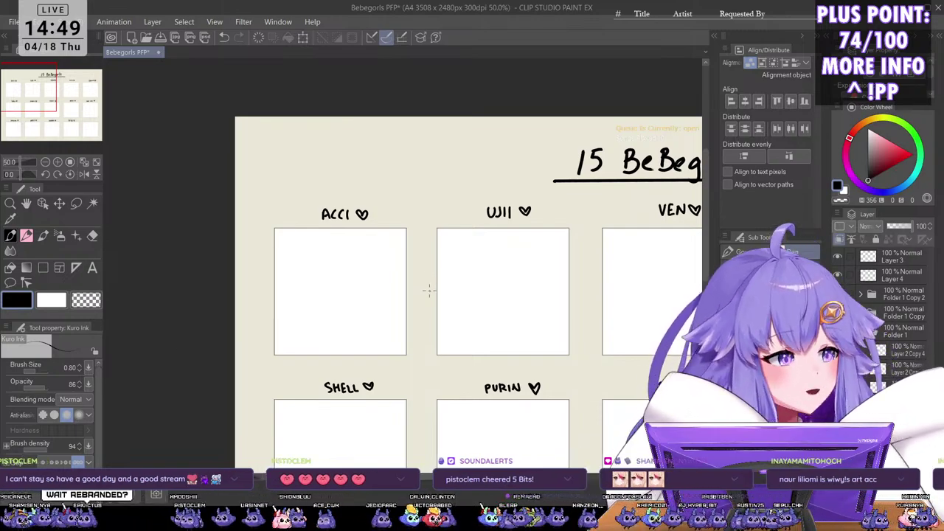
{"action": "scroll", "coordinate": [427, 291], "scroll_direction": "up", "scroll_amount": 4}
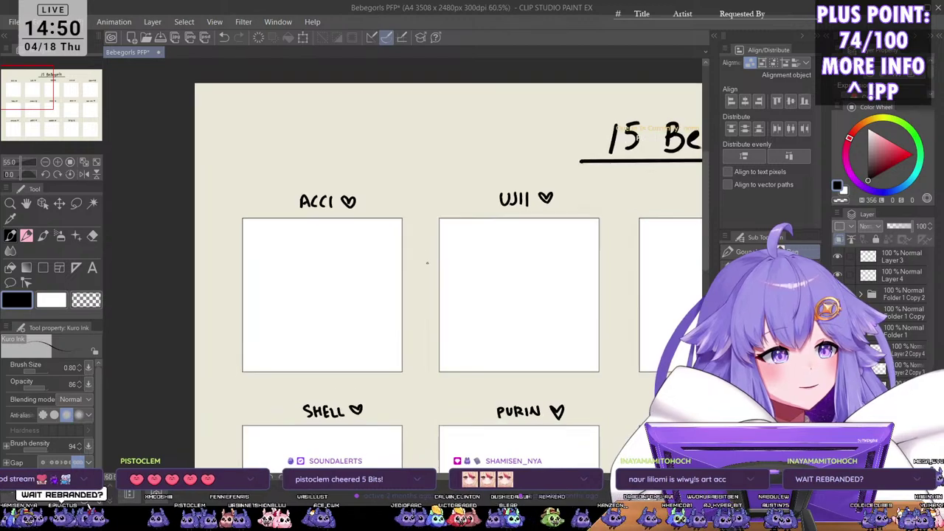
{"action": "left_click_drag", "start_coordinate": [486, 293], "coordinate": [503, 292]}
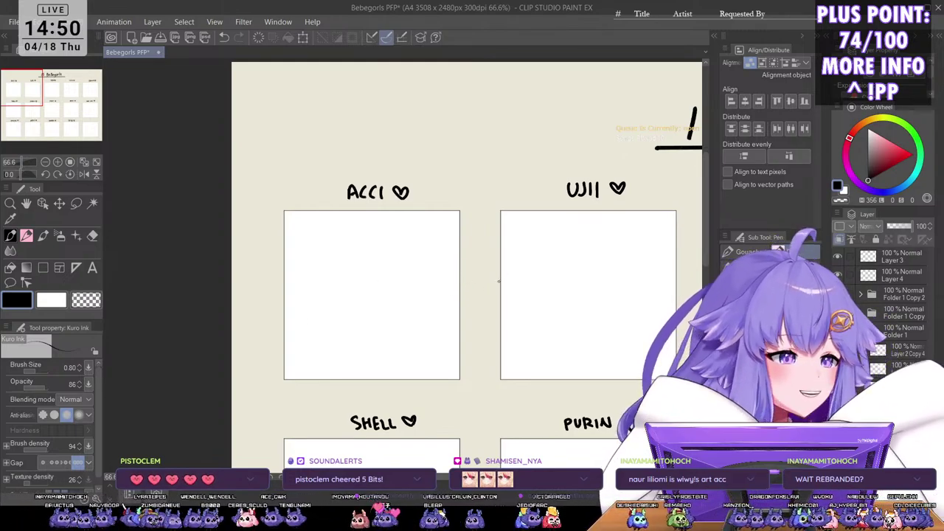
{"action": "key", "text": "ctrl+s"}
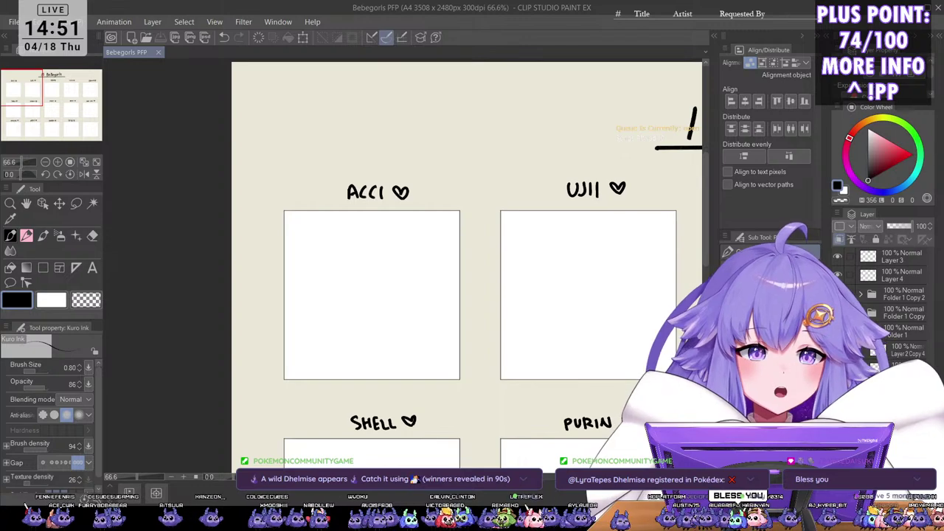
Step: Handwrite the label "SAYU" with a small outlined heart on Layer 4 above the fifth box of the third row
{"action": "left_click", "coordinate": [404, 238]}
{"action": "scroll", "coordinate": [551, 218], "scroll_direction": "down", "scroll_amount": 3}
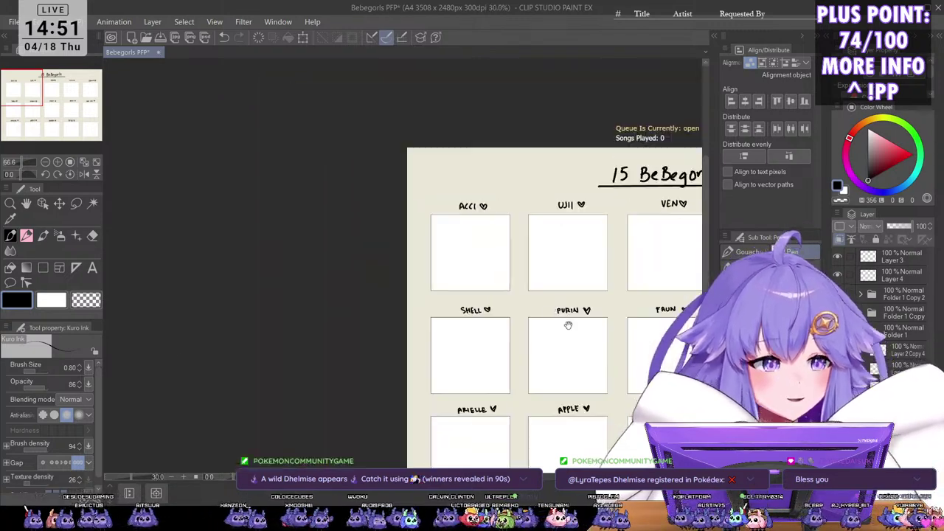
{"action": "left_click_drag", "start_coordinate": [567, 325], "coordinate": [358, 379]}
{"action": "left_click_drag", "start_coordinate": [594, 465], "coordinate": [511, 383]}
{"action": "scroll", "coordinate": [503, 234], "scroll_direction": "up", "scroll_amount": 5}
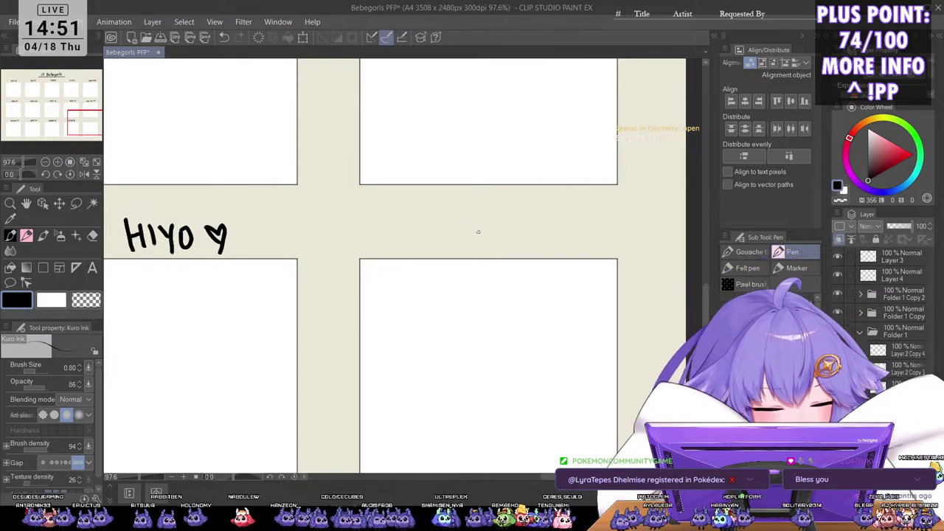
{"action": "left_click", "coordinate": [892, 280]}
{"action": "left_click_drag", "start_coordinate": [465, 234], "coordinate": [456, 251]}
{"action": "left_click_drag", "start_coordinate": [472, 236], "coordinate": [482, 248]}
{"action": "mouse_move", "coordinate": [474, 243]}
{"action": "left_mouse_down"}
{"action": "mouse_move", "coordinate": [491, 248]}
{"action": "mouse_move", "coordinate": [514, 229]}
{"action": "left_mouse_up"}
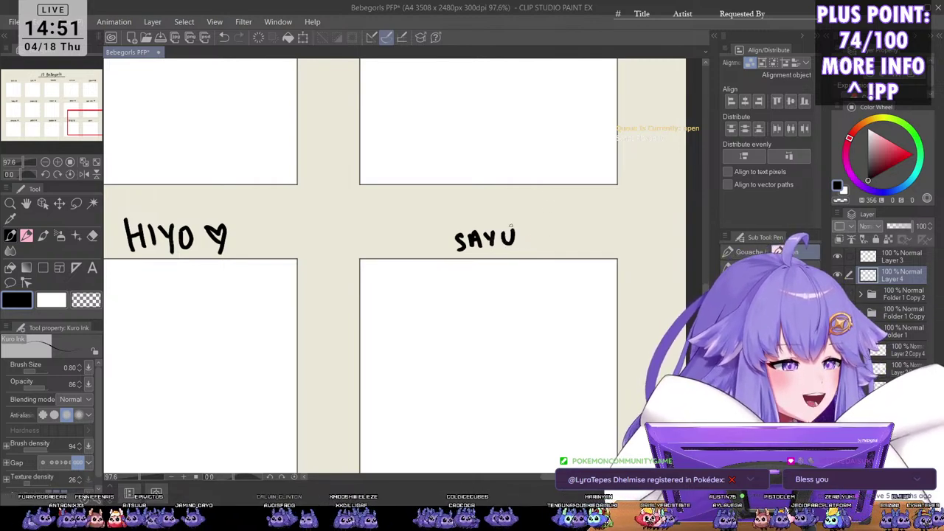
{"action": "left_click_drag", "start_coordinate": [549, 234], "coordinate": [550, 246]}
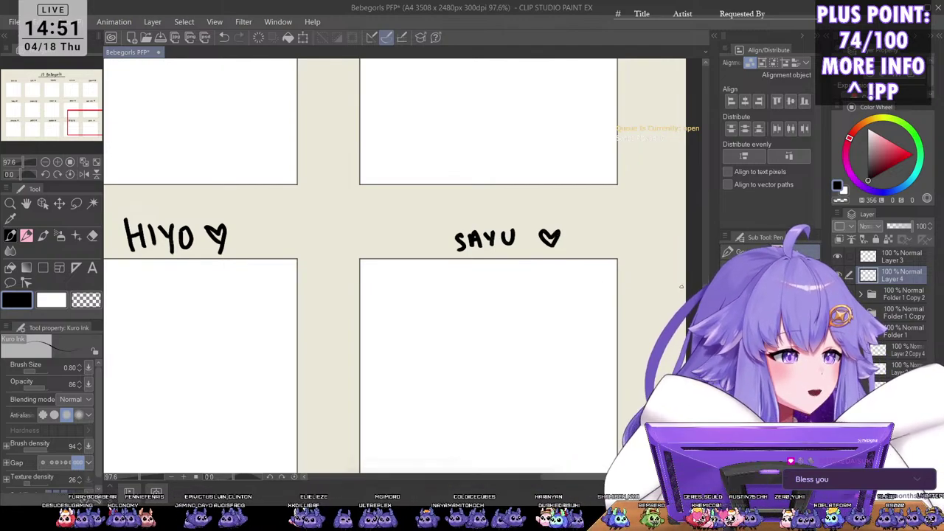
{"action": "left_click_drag", "start_coordinate": [576, 308], "coordinate": [417, 337]}
{"action": "left_click_drag", "start_coordinate": [287, 282], "coordinate": [455, 374]}
{"action": "scroll", "coordinate": [373, 294], "scroll_direction": "up", "scroll_amount": 3}
{"action": "scroll", "coordinate": [421, 337], "scroll_direction": "up", "scroll_amount": 1}
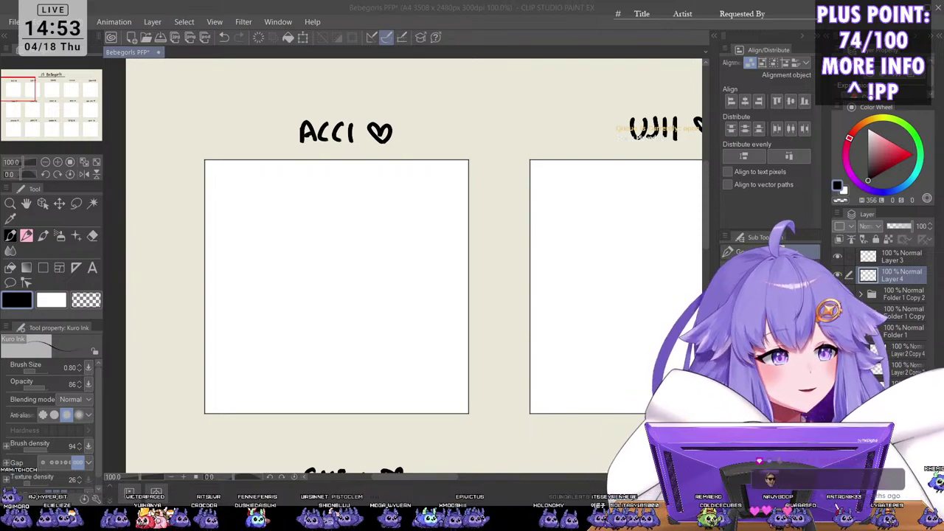
{"action": "key", "text": "space"}
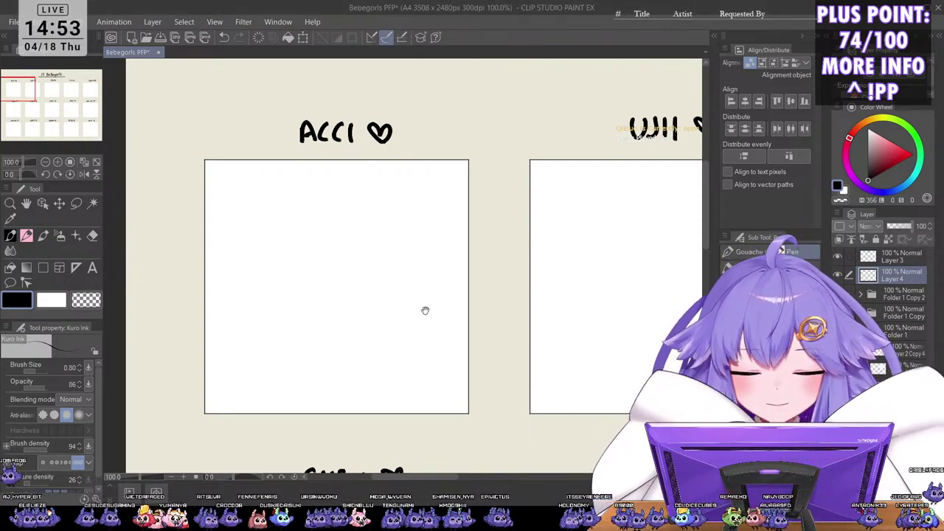
Step: Save the sheet, switch to the Kuro Sketch pen and reduce its brush size to 0.50 for sketching in the ACCI box
{"action": "left_click_drag", "start_coordinate": [443, 339], "coordinate": [483, 349]}
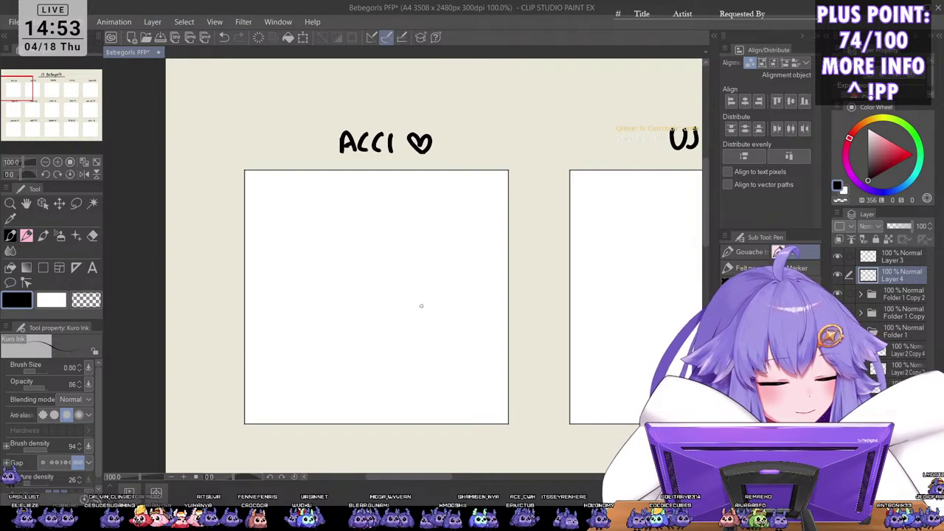
{"action": "key", "text": "ctrl+s"}
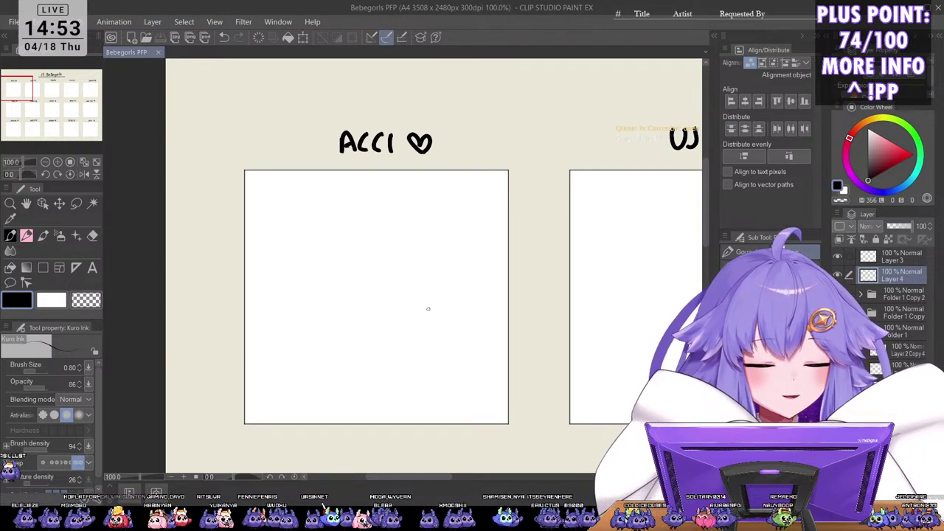
{"action": "left_click", "coordinate": [766, 291]}
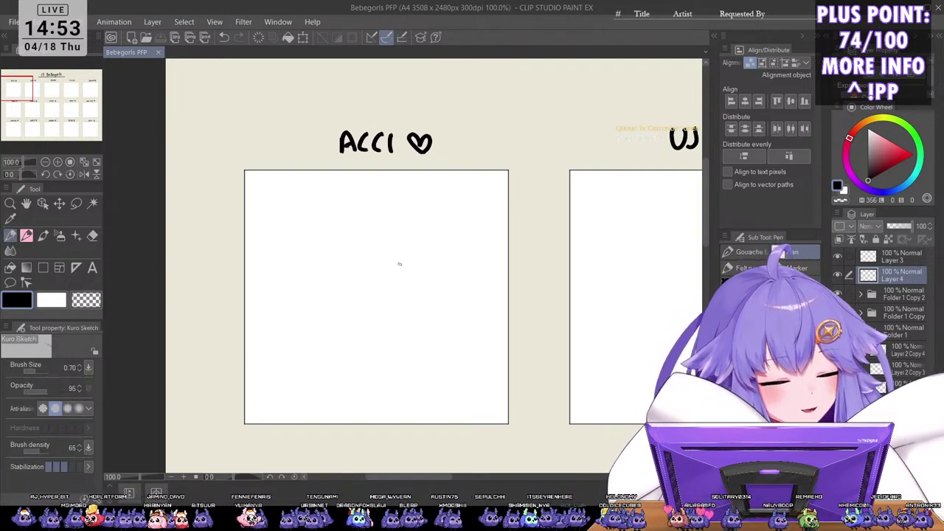
{"action": "left_click_drag", "start_coordinate": [450, 309], "coordinate": [455, 308]}
{"action": "key", "text": "bracketleft"}
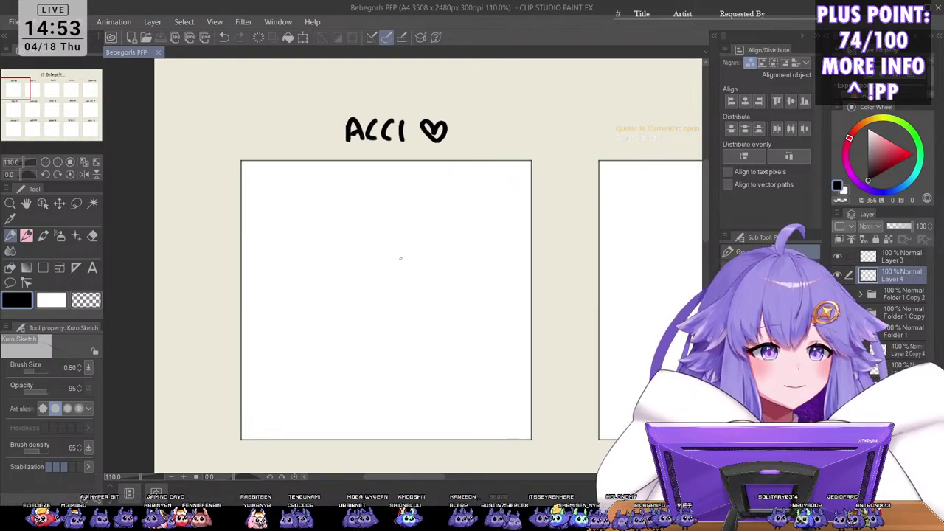
Step: Reduce the sketch brush size to 0.25 and sketch a round head outline inside the ACCI box on Layer 4
{"action": "mouse_move", "coordinate": [398, 205]}
{"action": "left_mouse_down"}
{"action": "mouse_move", "coordinate": [438, 270]}
{"action": "mouse_move", "coordinate": [380, 202]}
{"action": "left_mouse_up"}
{"action": "key", "text": "ctrl+z"}
{"action": "key", "text": "bracketleft"}
{"action": "key", "text": "bracketleft"}
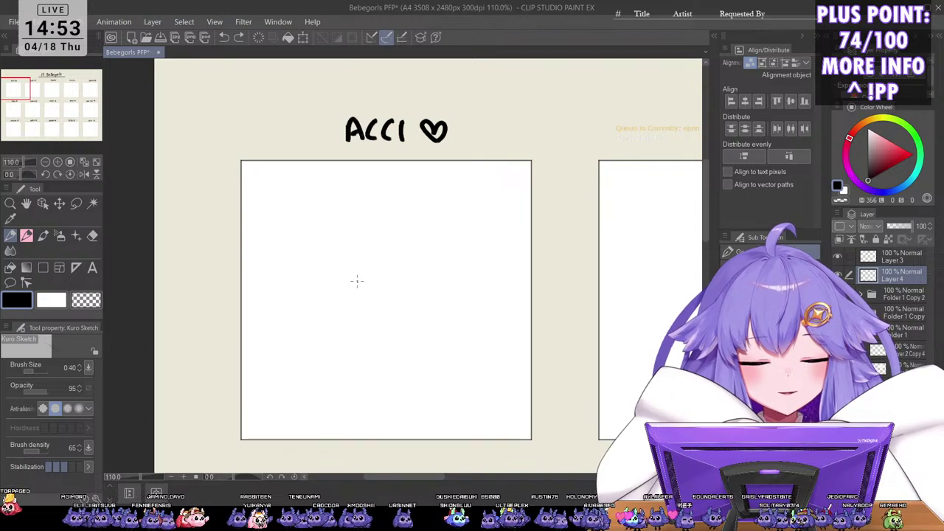
{"action": "mouse_move", "coordinate": [390, 216]}
{"action": "left_mouse_down"}
{"action": "mouse_move", "coordinate": [430, 266]}
{"action": "mouse_move", "coordinate": [398, 216]}
{"action": "left_mouse_up"}
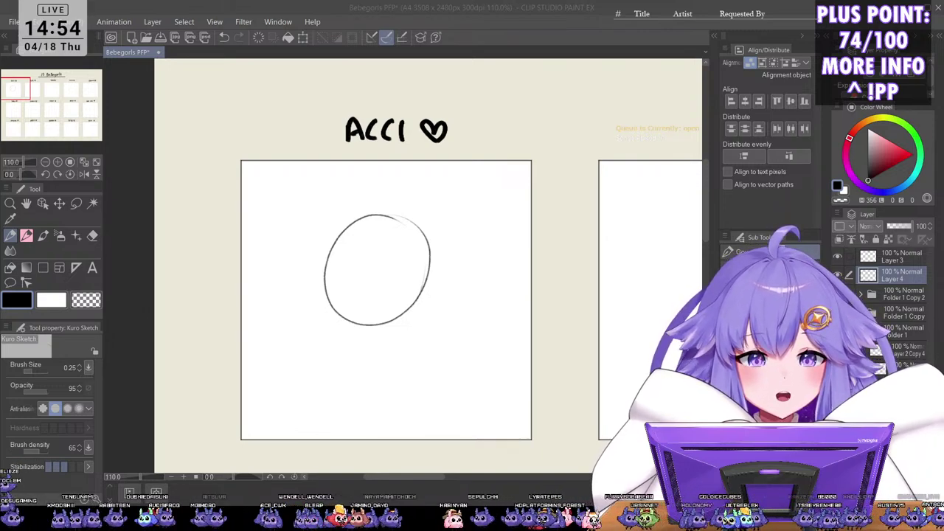
Step: Set the Kuro Sketch brush size to 0.20 and select the clipped layer inside Folder 1
{"action": "key", "text": "space"}
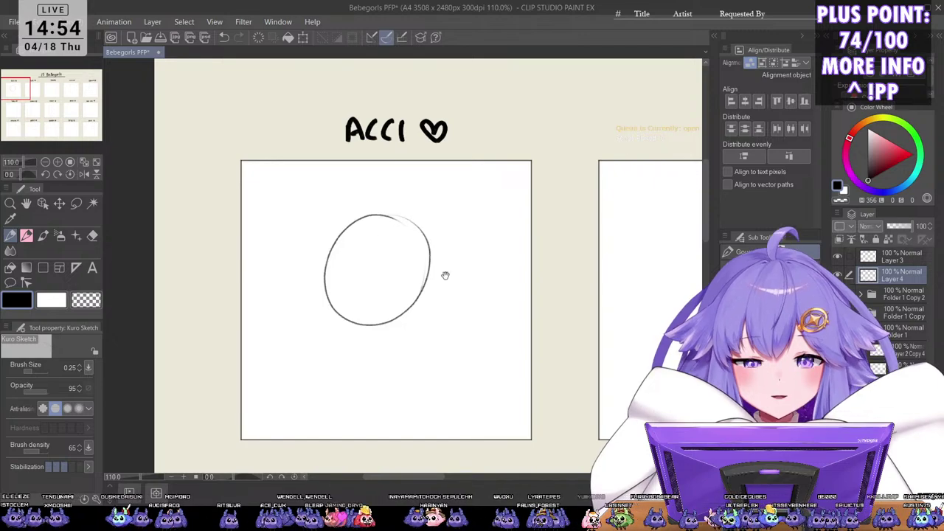
{"action": "left_click_drag", "start_coordinate": [467, 279], "coordinate": [474, 276]}
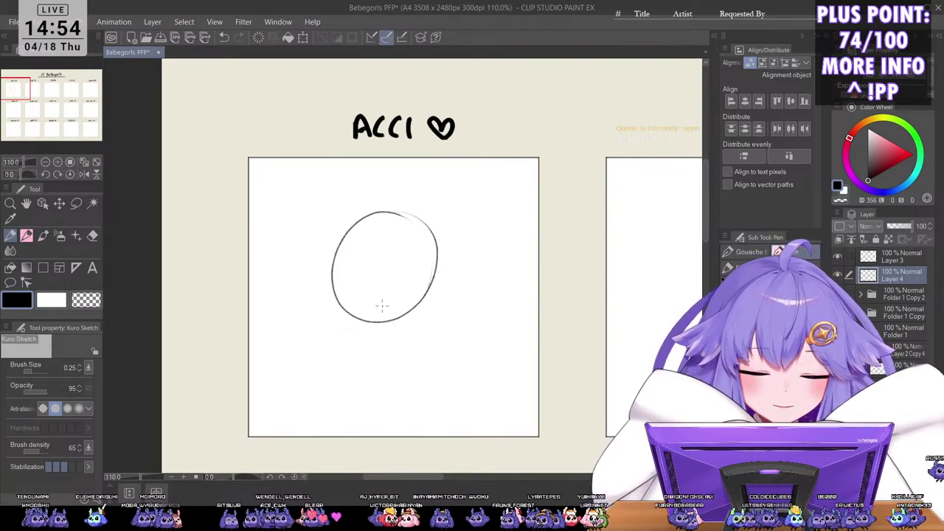
{"action": "key", "text": "b"}
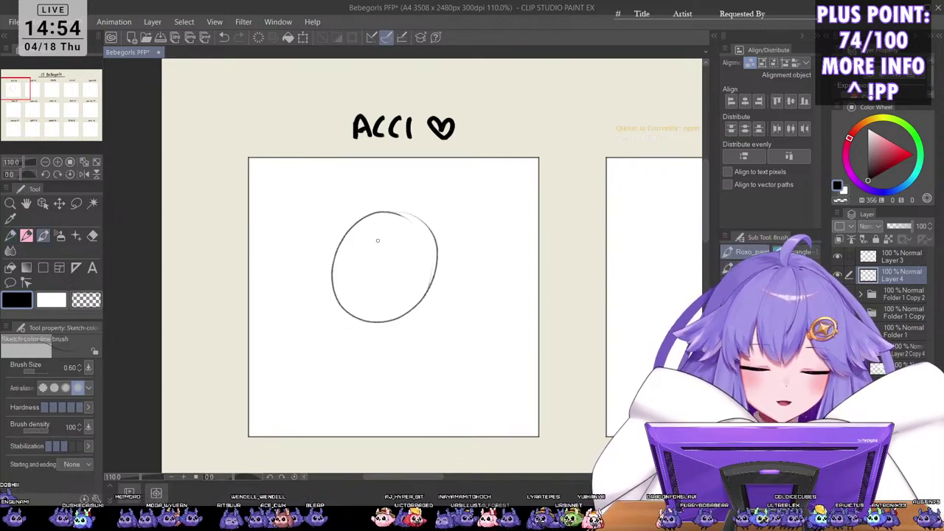
{"action": "key", "text": "p"}
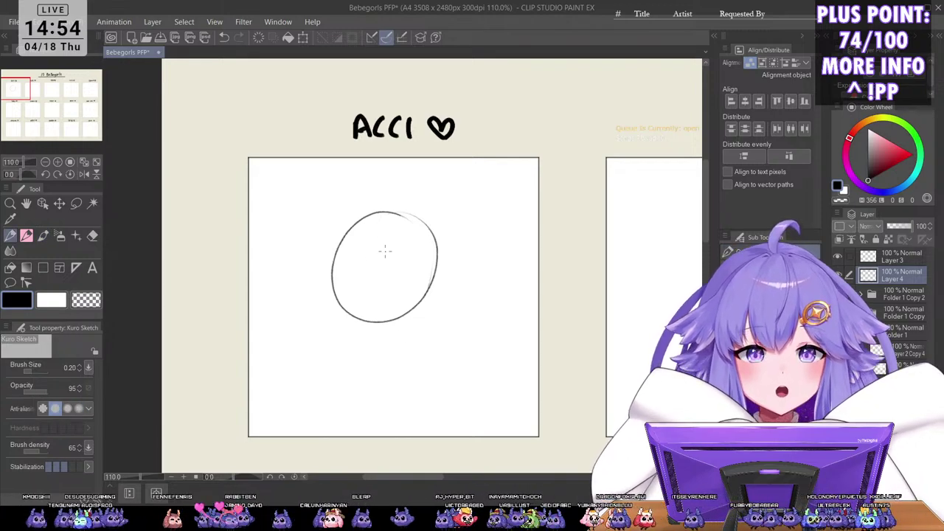
{"action": "left_click_drag", "start_coordinate": [444, 277], "coordinate": [457, 278]}
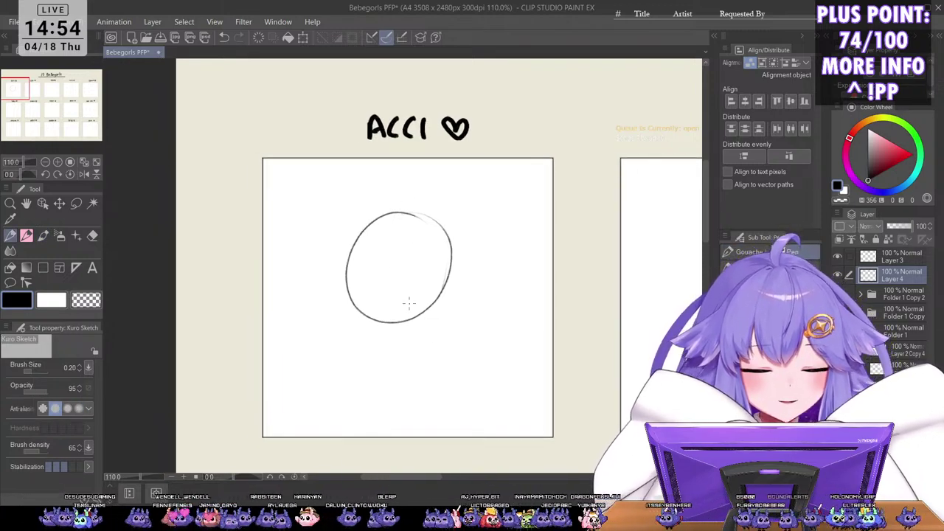
{"action": "left_click", "coordinate": [871, 384]}
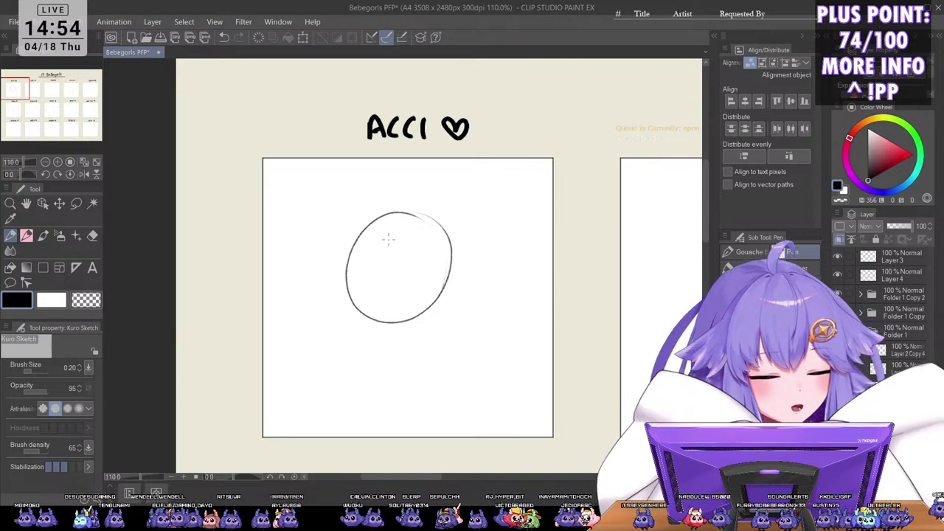
Step: Sketch a curved centre line, an eye line and a jaw line over the circle in the ACCI box
{"action": "left_click_drag", "start_coordinate": [388, 243], "coordinate": [393, 293]}
{"action": "left_click_drag", "start_coordinate": [387, 223], "coordinate": [407, 338]}
{"action": "left_click_drag", "start_coordinate": [350, 293], "coordinate": [451, 263]}
{"action": "mouse_move", "coordinate": [354, 295]}
{"action": "left_mouse_down"}
{"action": "mouse_move", "coordinate": [379, 338]}
{"action": "mouse_move", "coordinate": [404, 345]}
{"action": "mouse_move", "coordinate": [441, 317]}
{"action": "left_mouse_up"}
{"action": "mouse_move", "coordinate": [451, 269]}
{"action": "left_mouse_down"}
{"action": "mouse_move", "coordinate": [439, 328]}
{"action": "mouse_move", "coordinate": [457, 296]}
{"action": "mouse_move", "coordinate": [438, 337]}
{"action": "left_mouse_up"}
{"action": "key", "text": "e"}
{"action": "key", "text": "p"}
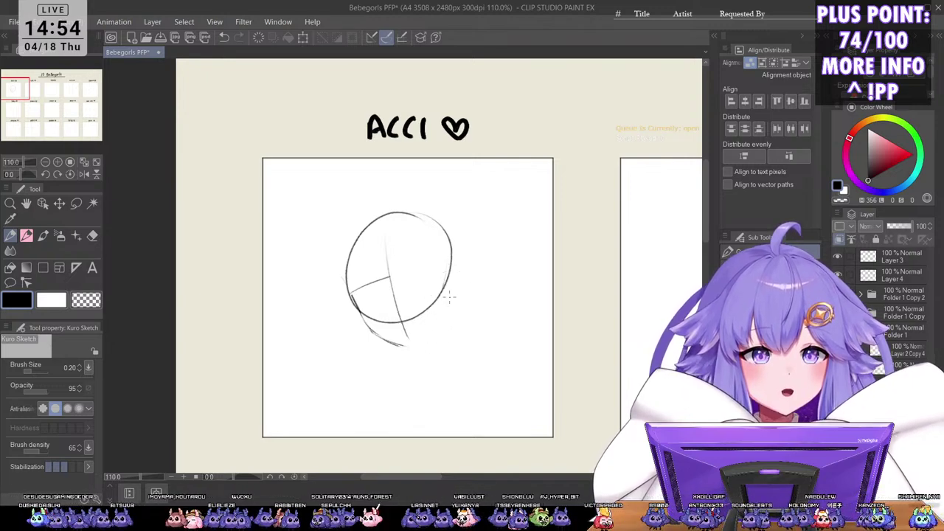
{"action": "key", "text": "e"}
{"action": "left_click_drag", "start_coordinate": [436, 283], "coordinate": [439, 289]}
{"action": "key", "text": "p"}
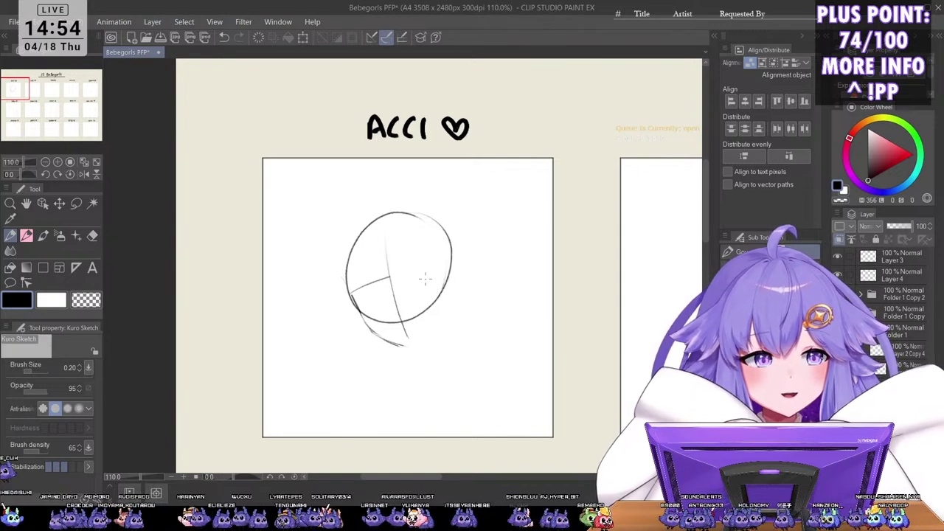
{"action": "left_click_drag", "start_coordinate": [404, 269], "coordinate": [454, 268]}
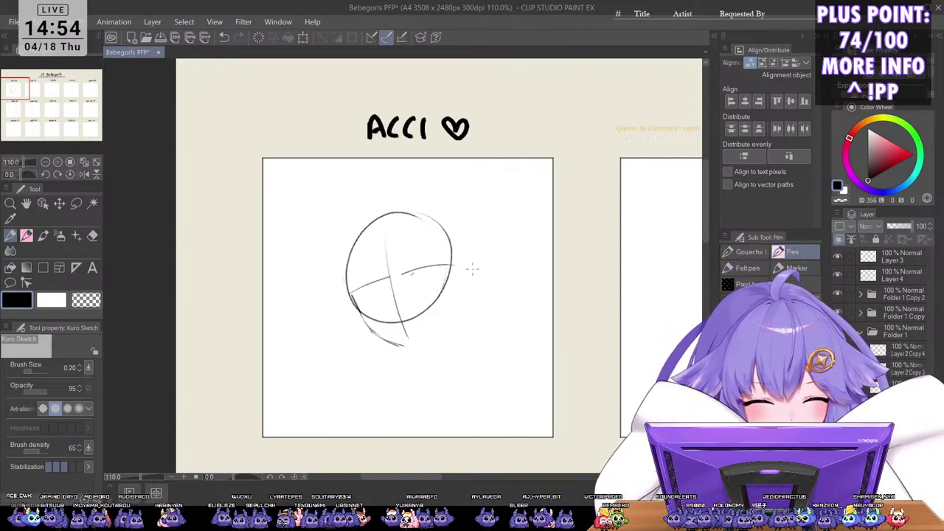
Step: Undo the centre line, eye line and jaw strokes drawn over the circle
{"action": "key", "text": "ctrl+z"}
{"action": "key", "text": "ctrl+z"}
{"action": "key", "text": "ctrl+z"}
{"action": "key", "text": "ctrl+z"}
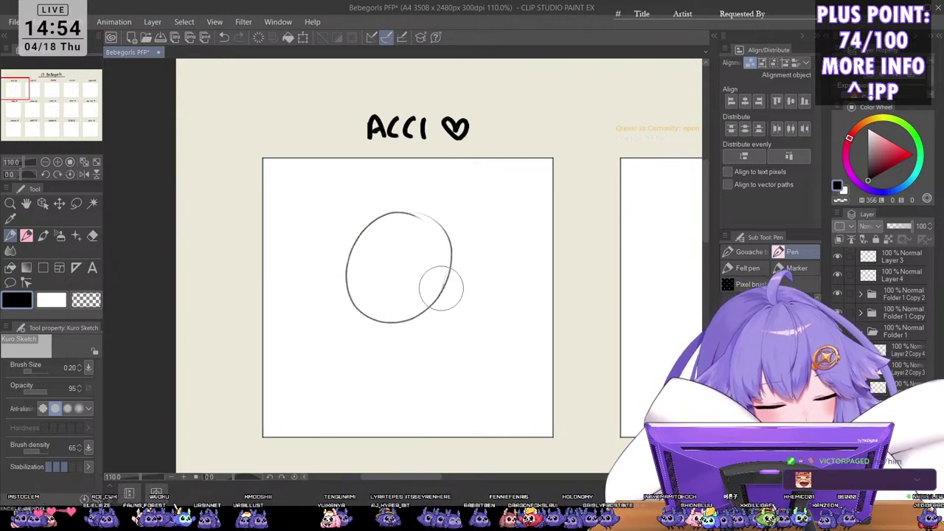
Step: Erase the head circle from Layer 4 with the white box hidden, restore the box and return to the clipped layer
{"action": "left_click_drag", "start_coordinate": [438, 280], "coordinate": [446, 286]}
{"action": "key", "text": "ctrl+z"}
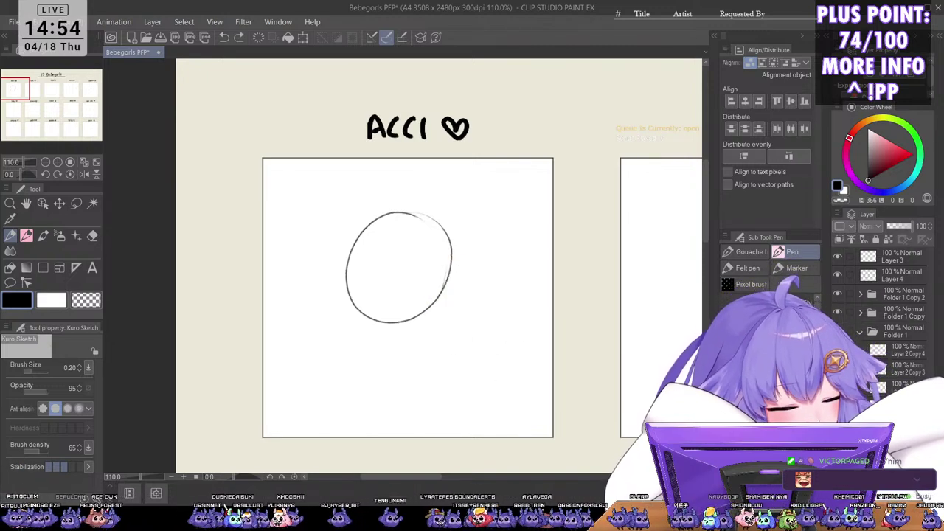
{"action": "key", "text": "ctrl+z"}
{"action": "key", "text": "ctrl+y"}
{"action": "key", "text": "ctrl+z"}
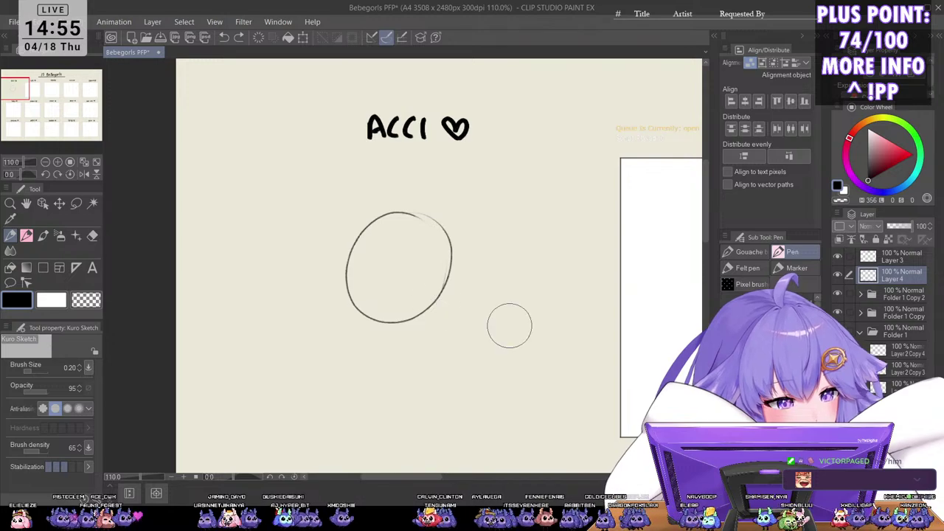
{"action": "mouse_move", "coordinate": [446, 270]}
{"action": "left_mouse_down"}
{"action": "mouse_move", "coordinate": [449, 240]}
{"action": "mouse_move", "coordinate": [449, 258]}
{"action": "mouse_move", "coordinate": [415, 219]}
{"action": "left_mouse_up"}
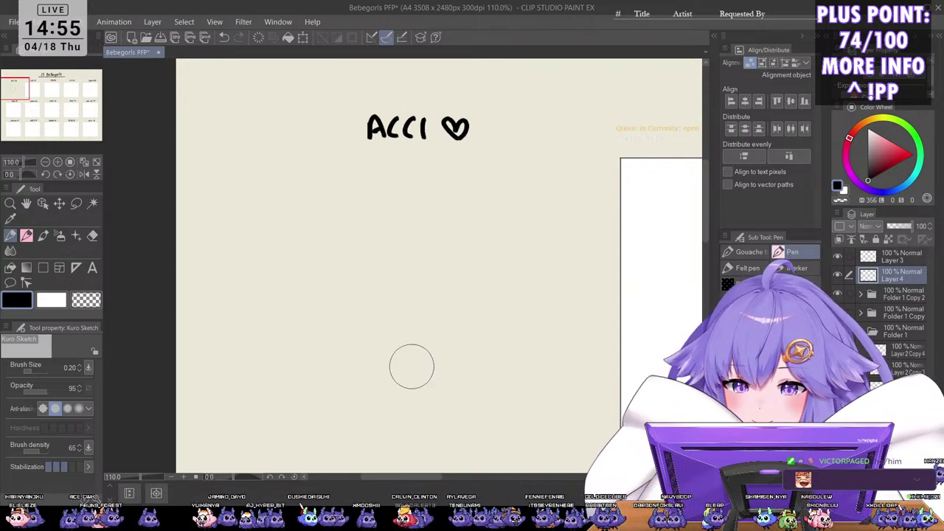
{"action": "key", "text": "ctrl+z"}
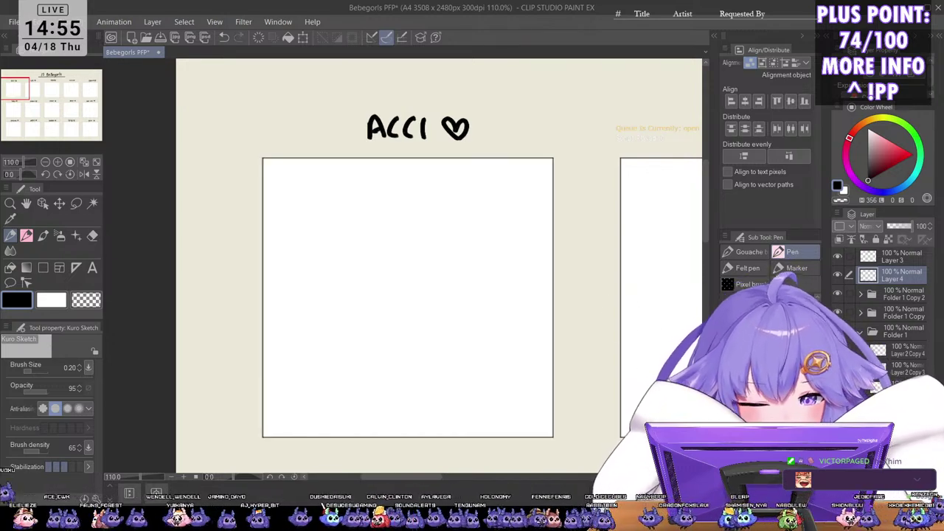
{"action": "key", "text": "ctrl+z"}
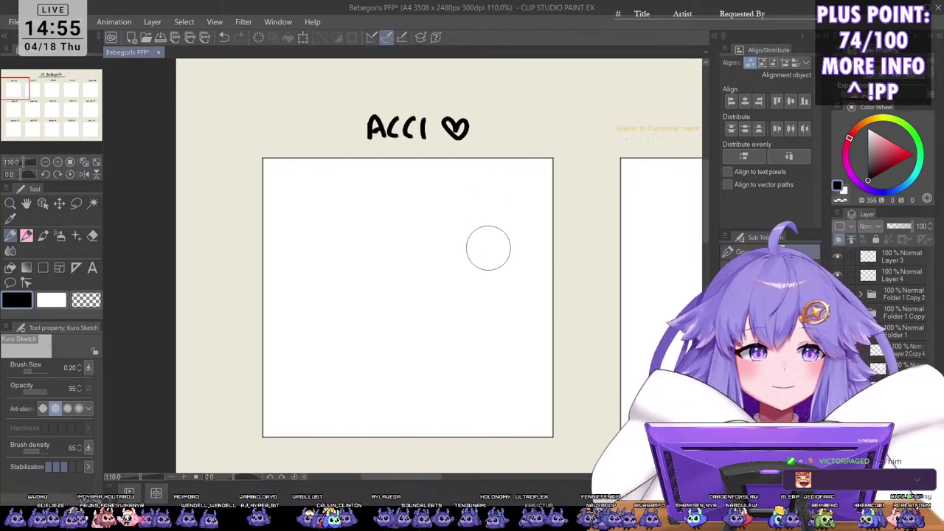
Step: Try to sketch a small head circle with the Kuro Sketch pen in the middle of the ACCI box
{"action": "key", "text": "b"}
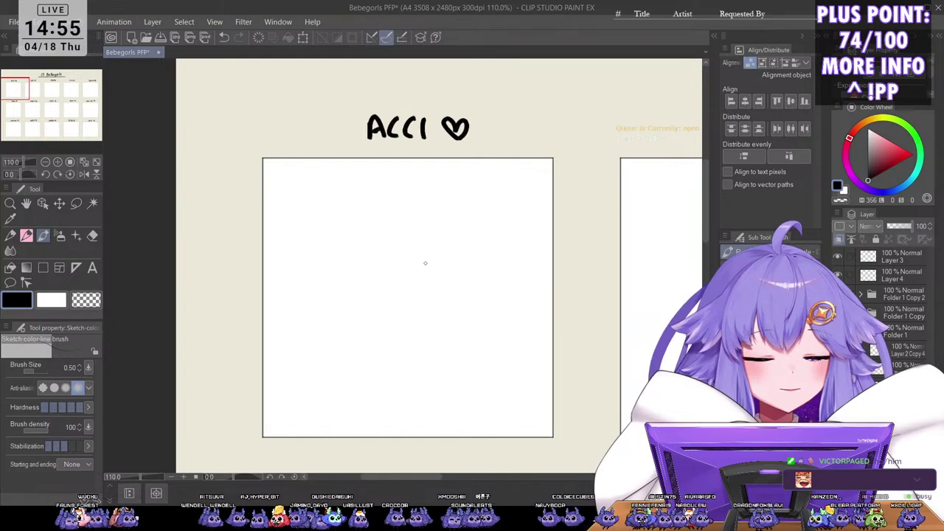
{"action": "key", "text": "p"}
{"action": "left_click_drag", "start_coordinate": [485, 279], "coordinate": [497, 290]}
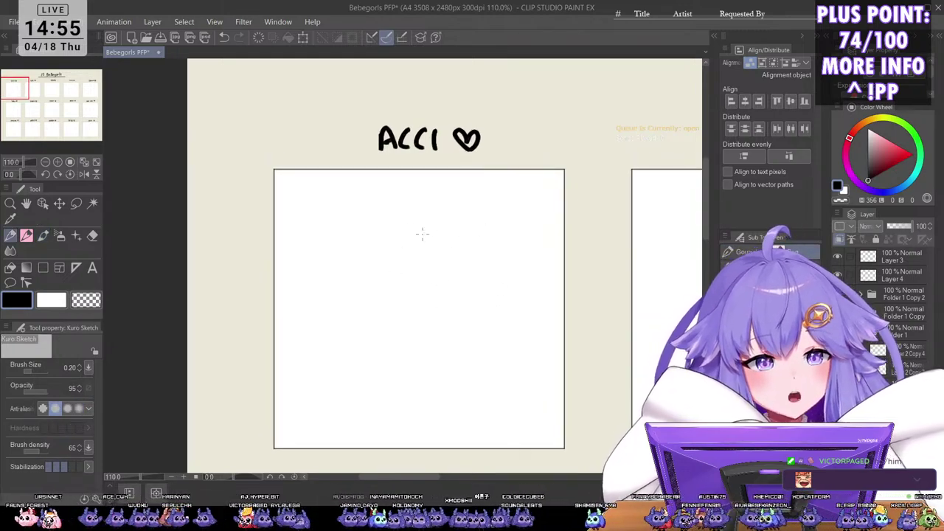
{"action": "left_click_drag", "start_coordinate": [443, 238], "coordinate": [446, 239]}
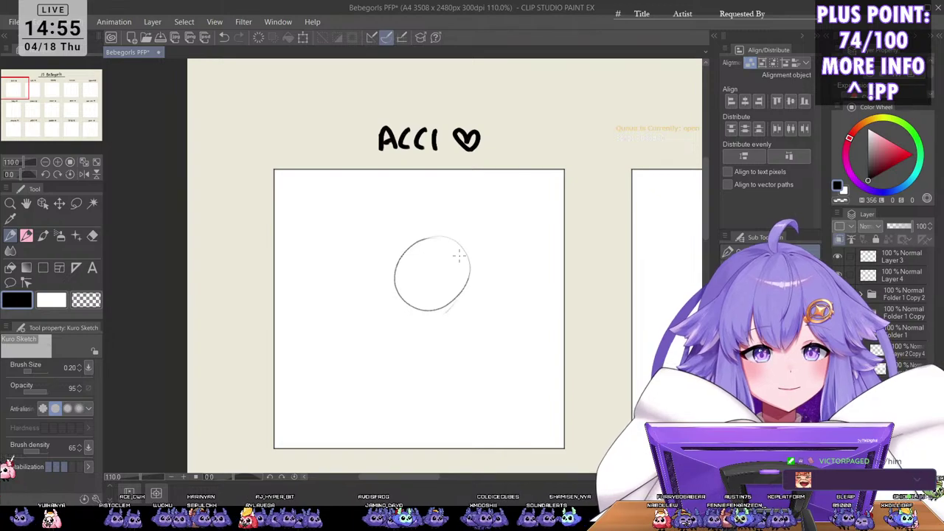
{"action": "key", "text": "ctrl+z"}
{"action": "key", "text": "ctrl+z"}
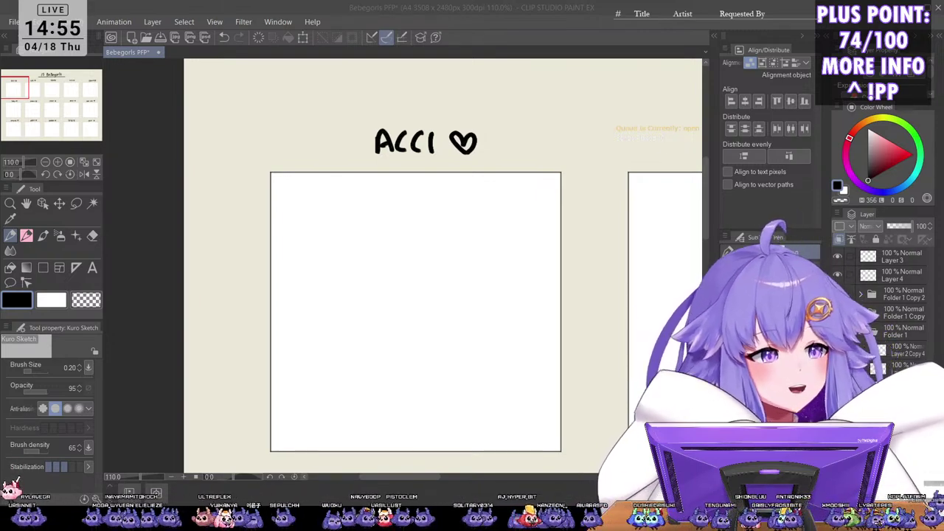
Step: Sketch a tilted head circle with an inner face curve and light crossing guidelines in the middle of the ACCI box
{"action": "left_click", "coordinate": [465, 249]}
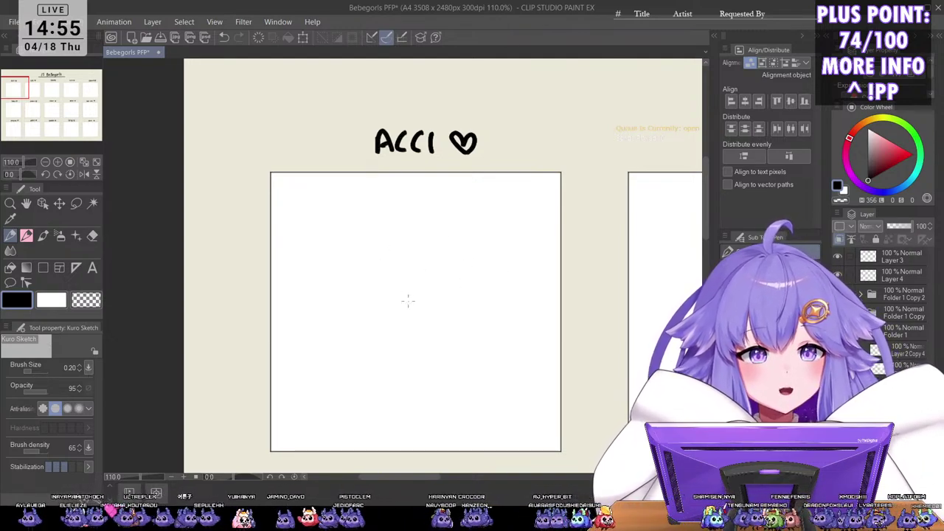
{"action": "mouse_move", "coordinate": [372, 267]}
{"action": "left_mouse_down"}
{"action": "mouse_move", "coordinate": [435, 235]}
{"action": "mouse_move", "coordinate": [378, 286]}
{"action": "mouse_move", "coordinate": [427, 274]}
{"action": "mouse_move", "coordinate": [395, 233]}
{"action": "mouse_move", "coordinate": [385, 299]}
{"action": "left_mouse_up"}
{"action": "key", "text": "ctrl+z"}
{"action": "mouse_move", "coordinate": [367, 265]}
{"action": "left_mouse_down"}
{"action": "mouse_move", "coordinate": [369, 286]}
{"action": "mouse_move", "coordinate": [446, 270]}
{"action": "mouse_move", "coordinate": [435, 263]}
{"action": "mouse_move", "coordinate": [408, 278]}
{"action": "mouse_move", "coordinate": [452, 270]}
{"action": "mouse_move", "coordinate": [413, 277]}
{"action": "left_mouse_up"}
{"action": "key", "text": "ctrl+z"}
{"action": "key", "text": "ctrl+z"}
{"action": "key", "text": "ctrl+z"}
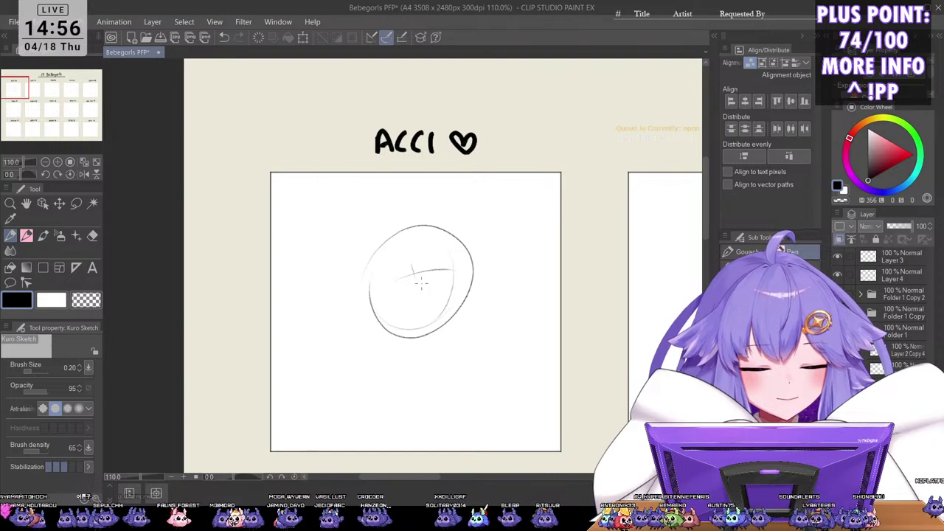
Step: Sketch pointed fringe strokes across the head circle, small details on its right edge and a hair strand flicking outward
{"action": "left_click_drag", "start_coordinate": [386, 247], "coordinate": [417, 294]}
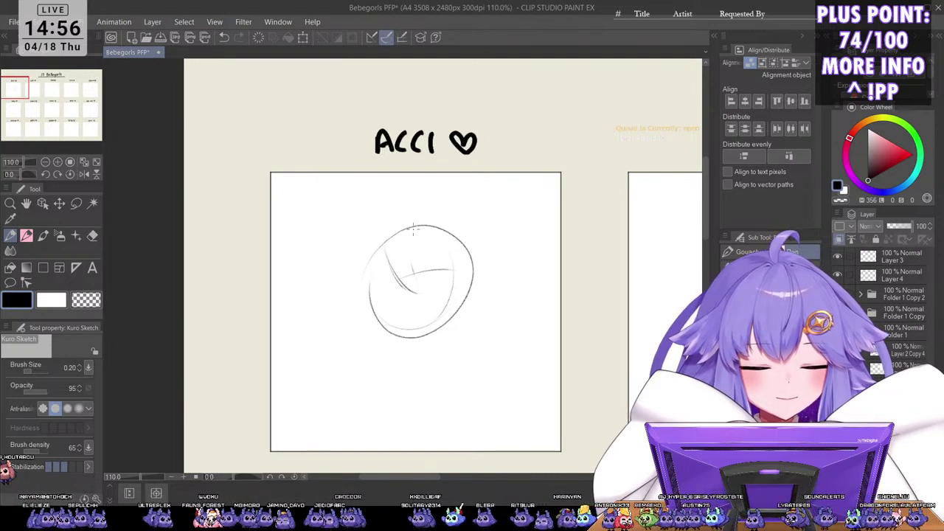
{"action": "mouse_move", "coordinate": [427, 235]}
{"action": "left_mouse_down"}
{"action": "mouse_move", "coordinate": [438, 274]}
{"action": "mouse_move", "coordinate": [424, 276]}
{"action": "mouse_move", "coordinate": [415, 245]}
{"action": "mouse_move", "coordinate": [414, 275]}
{"action": "mouse_move", "coordinate": [431, 258]}
{"action": "mouse_move", "coordinate": [418, 303]}
{"action": "left_mouse_up"}
{"action": "left_click_drag", "start_coordinate": [436, 268], "coordinate": [417, 298]}
{"action": "mouse_move", "coordinate": [451, 248]}
{"action": "left_mouse_down"}
{"action": "mouse_move", "coordinate": [480, 270]}
{"action": "mouse_move", "coordinate": [472, 274]}
{"action": "mouse_move", "coordinate": [494, 265]}
{"action": "left_mouse_up"}
{"action": "key", "text": "ctrl+z"}
{"action": "key", "text": "ctrl+z"}
{"action": "left_click_drag", "start_coordinate": [454, 219], "coordinate": [503, 252]}
{"action": "mouse_move", "coordinate": [503, 252]}
{"action": "left_mouse_down"}
{"action": "mouse_move", "coordinate": [482, 273]}
{"action": "mouse_move", "coordinate": [460, 257]}
{"action": "mouse_move", "coordinate": [453, 269]}
{"action": "mouse_move", "coordinate": [472, 263]}
{"action": "mouse_move", "coordinate": [466, 271]}
{"action": "left_mouse_up"}
{"action": "key", "text": "ctrl+z"}
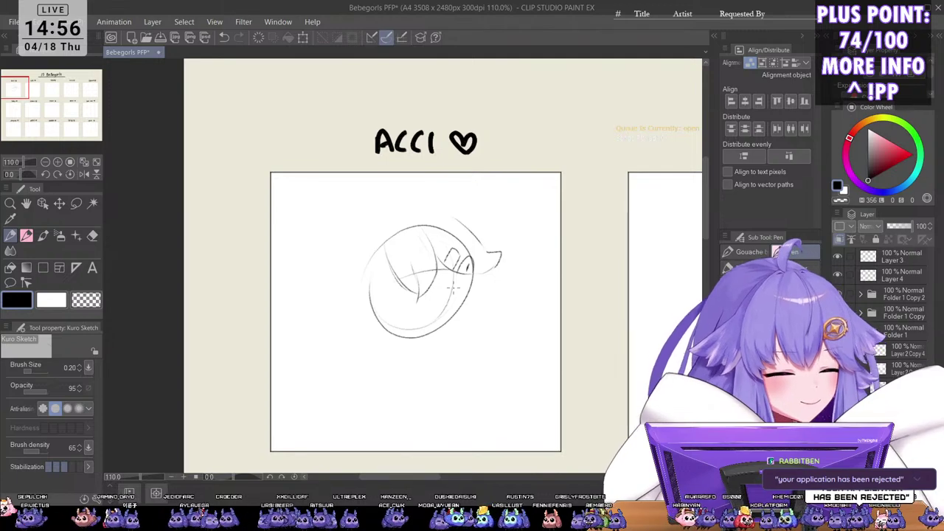
Step: Erase the left fringe strokes and redraw them as a wider curved lock ending in a point over the face
{"action": "left_click_drag", "start_coordinate": [396, 258], "coordinate": [403, 276]}
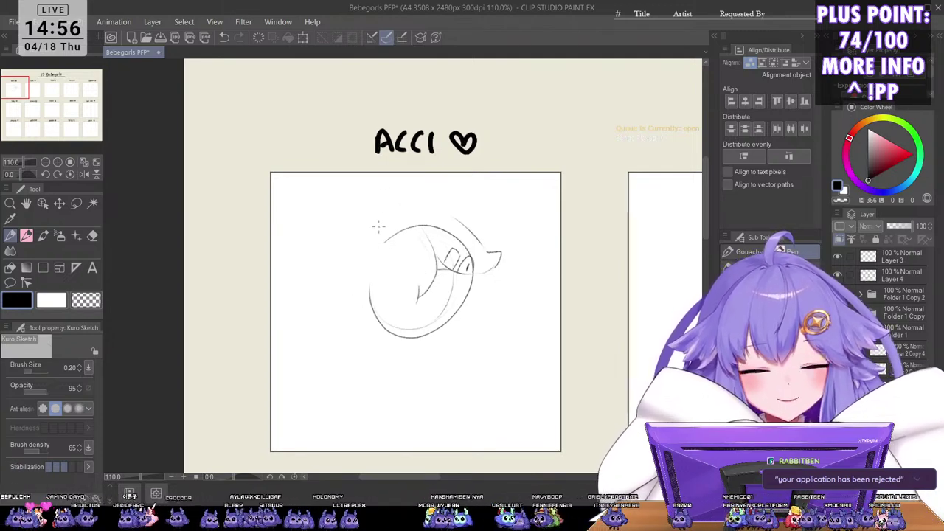
{"action": "mouse_move", "coordinate": [379, 239]}
{"action": "left_mouse_down"}
{"action": "mouse_move", "coordinate": [414, 288]}
{"action": "mouse_move", "coordinate": [404, 281]}
{"action": "mouse_move", "coordinate": [403, 303]}
{"action": "left_mouse_up"}
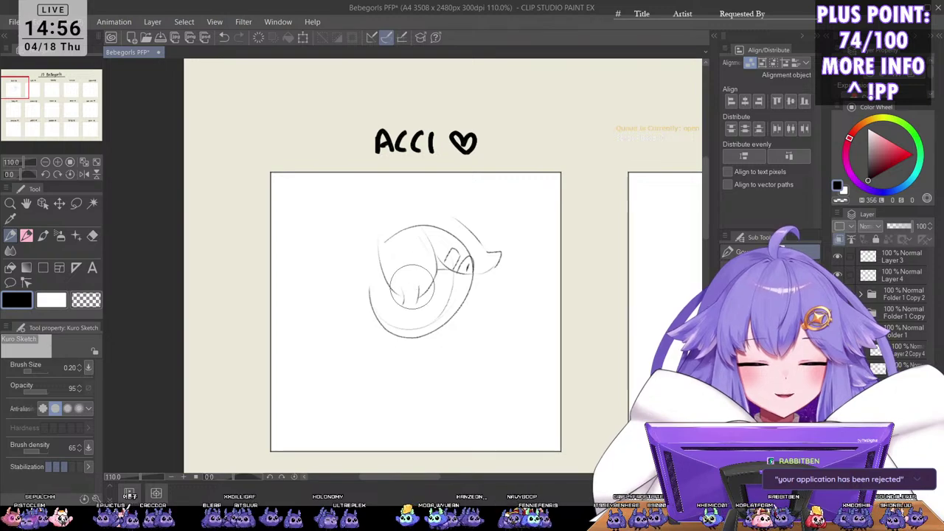
{"action": "key", "text": "ctrl+z"}
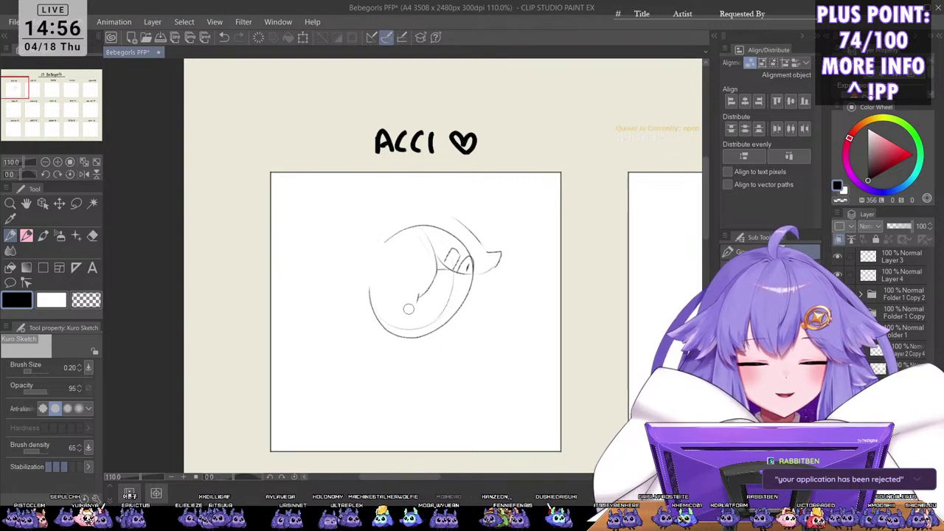
{"action": "key", "text": "ctrl+z"}
{"action": "left_click_drag", "start_coordinate": [430, 286], "coordinate": [416, 299]}
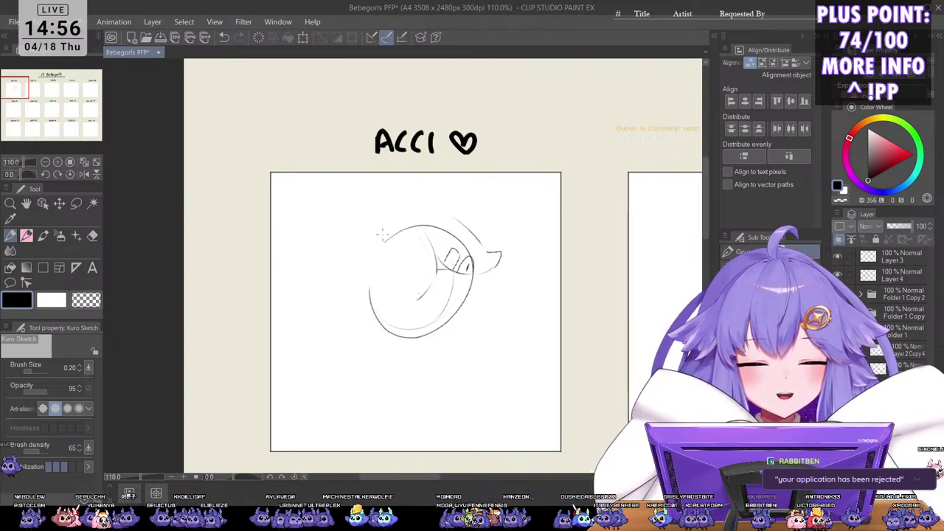
{"action": "mouse_move", "coordinate": [380, 240]}
{"action": "left_mouse_down"}
{"action": "mouse_move", "coordinate": [394, 306]}
{"action": "mouse_move", "coordinate": [417, 297]}
{"action": "left_mouse_up"}
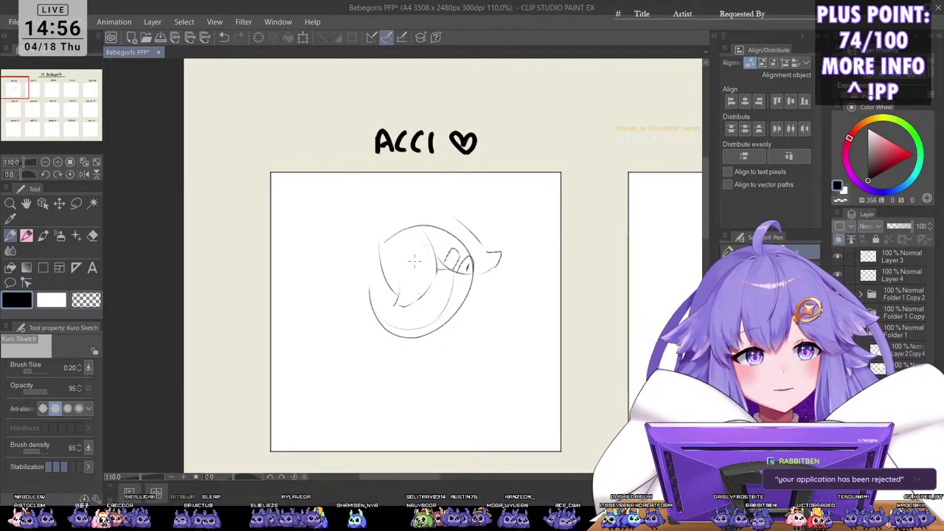
Step: Sketch the left side lock from the upper left of the head circle, curving down to an outward-flicking tip
{"action": "left_click_drag", "start_coordinate": [382, 281], "coordinate": [361, 306]}
{"action": "key", "text": "ctrl+z"}
{"action": "left_click_drag", "start_coordinate": [363, 241], "coordinate": [346, 289]}
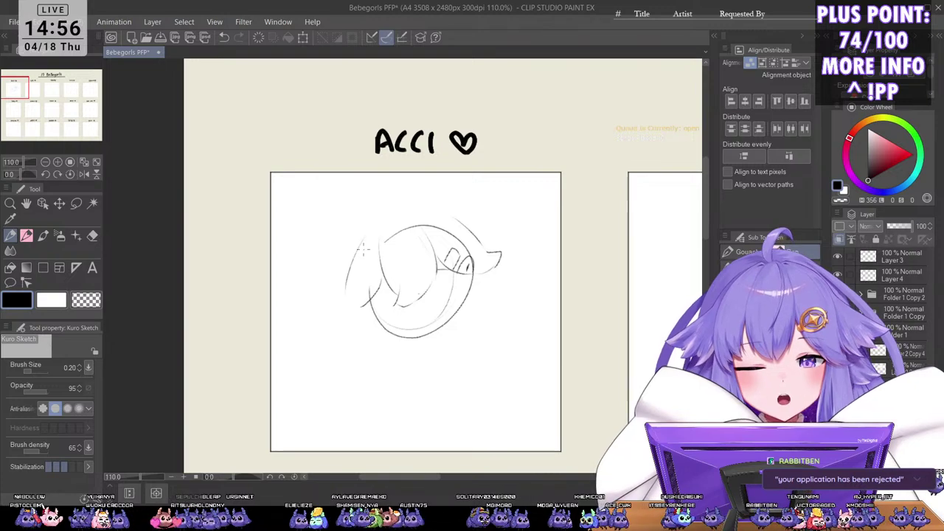
{"action": "key", "text": "ctrl+z"}
{"action": "mouse_move", "coordinate": [372, 222]}
{"action": "left_mouse_down"}
{"action": "mouse_move", "coordinate": [354, 301]}
{"action": "mouse_move", "coordinate": [356, 264]}
{"action": "mouse_move", "coordinate": [326, 301]}
{"action": "mouse_move", "coordinate": [364, 310]}
{"action": "left_mouse_up"}
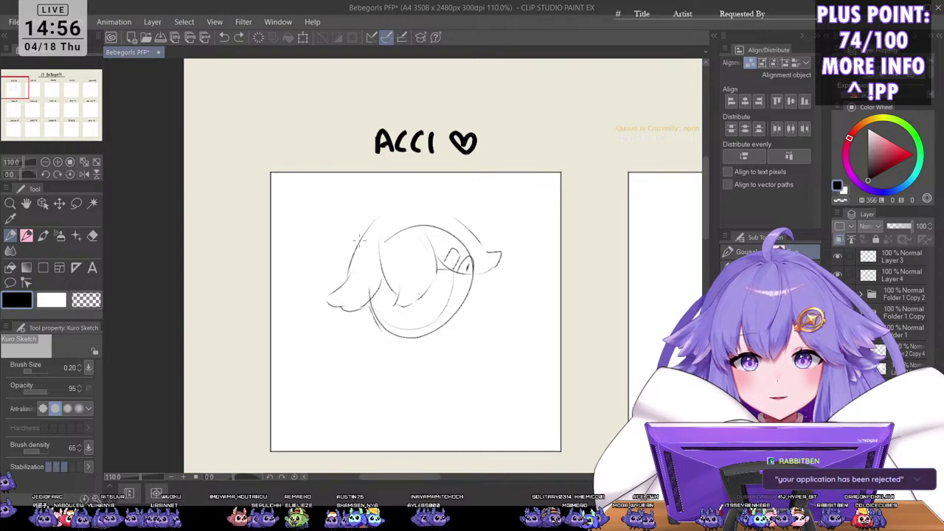
{"action": "key", "text": "ctrl+z"}
{"action": "key", "text": "ctrl+z"}
{"action": "left_click_drag", "start_coordinate": [341, 296], "coordinate": [339, 306]}
{"action": "key", "text": "ctrl+z"}
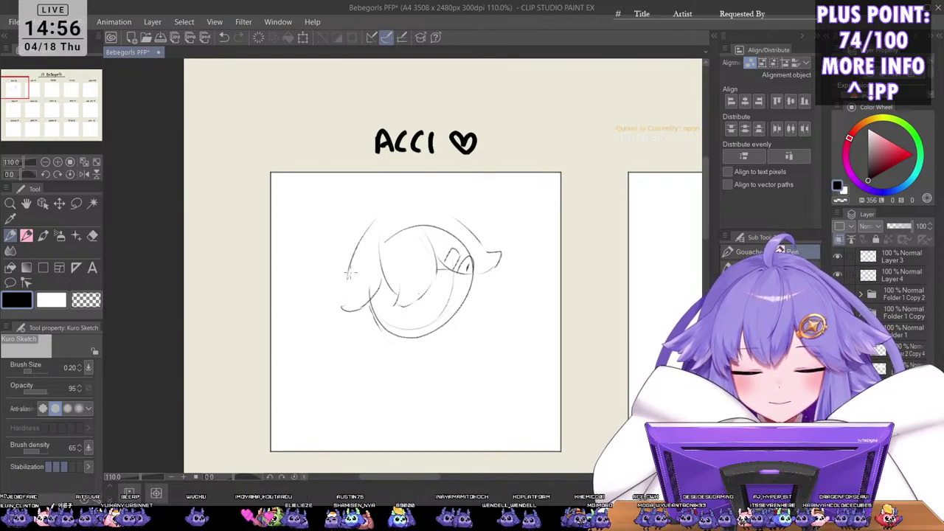
Step: Finish the flicked tip of the left lock and sketch a small pointed ear with an inner detail beneath it
{"action": "mouse_move", "coordinate": [349, 276]}
{"action": "left_mouse_down"}
{"action": "mouse_move", "coordinate": [334, 303]}
{"action": "mouse_move", "coordinate": [375, 269]}
{"action": "mouse_move", "coordinate": [346, 315]}
{"action": "mouse_move", "coordinate": [332, 322]}
{"action": "mouse_move", "coordinate": [351, 343]}
{"action": "mouse_move", "coordinate": [364, 330]}
{"action": "mouse_move", "coordinate": [345, 330]}
{"action": "mouse_move", "coordinate": [366, 320]}
{"action": "mouse_move", "coordinate": [345, 313]}
{"action": "mouse_move", "coordinate": [326, 329]}
{"action": "left_mouse_up"}
{"action": "key", "text": "ctrl+z"}
{"action": "key", "text": "ctrl+z"}
{"action": "left_click_drag", "start_coordinate": [340, 326], "coordinate": [352, 333]}
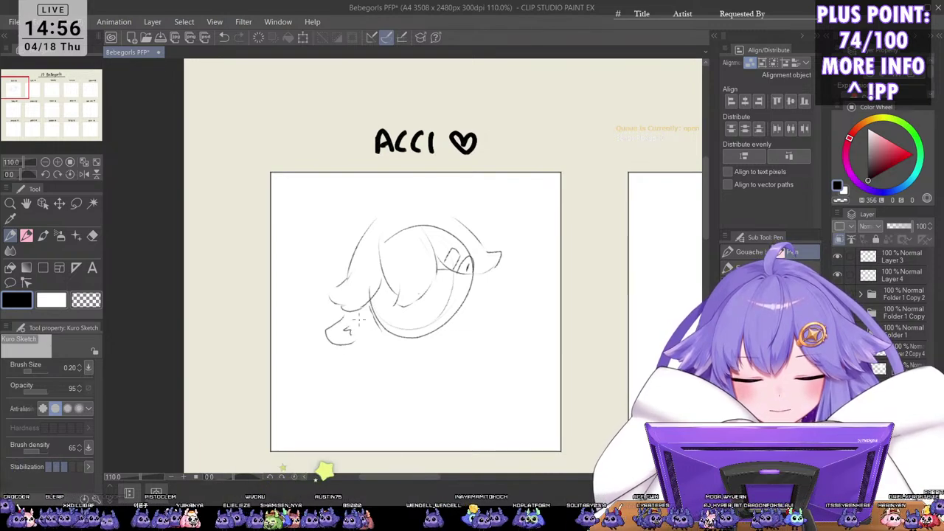
Step: Sketch long face-framing locks with pointed ends hanging down on both sides of the face
{"action": "left_click_drag", "start_coordinate": [374, 302], "coordinate": [390, 379]}
{"action": "mouse_move", "coordinate": [350, 320]}
{"action": "left_mouse_down"}
{"action": "mouse_move", "coordinate": [353, 373]}
{"action": "mouse_move", "coordinate": [390, 386]}
{"action": "left_mouse_up"}
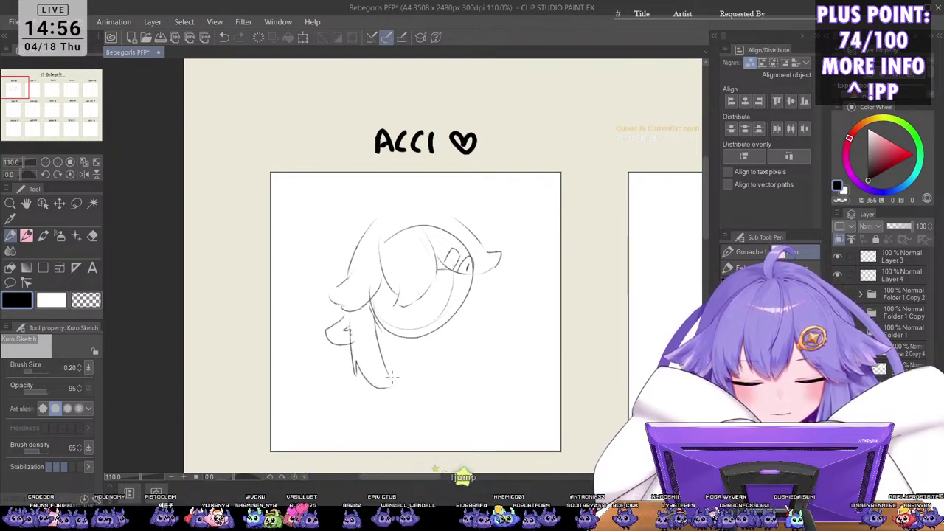
{"action": "mouse_move", "coordinate": [469, 281]}
{"action": "left_mouse_down"}
{"action": "mouse_move", "coordinate": [466, 346]}
{"action": "mouse_move", "coordinate": [492, 281]}
{"action": "mouse_move", "coordinate": [501, 346]}
{"action": "mouse_move", "coordinate": [498, 331]}
{"action": "mouse_move", "coordinate": [497, 341]}
{"action": "mouse_move", "coordinate": [464, 369]}
{"action": "left_mouse_up"}
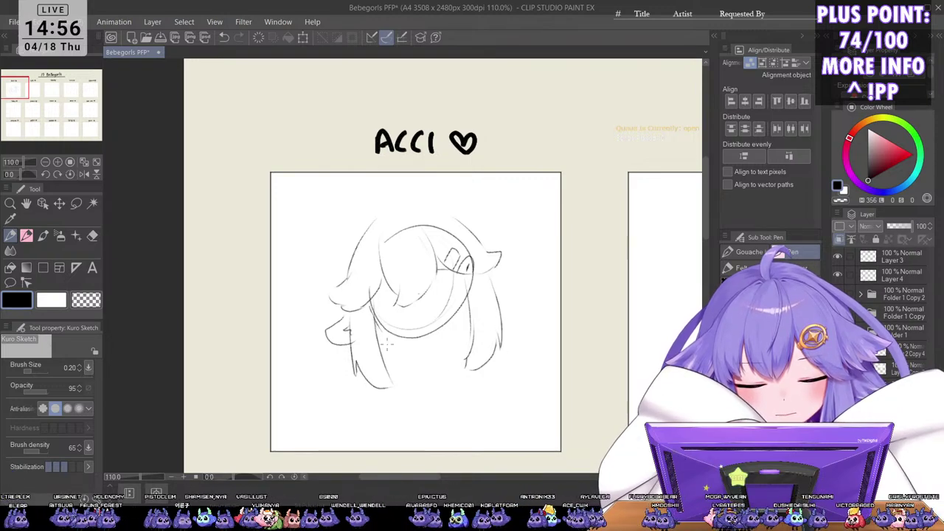
Step: Draw the cheek and chin line from the left face lock, curving along beneath the head circle
{"action": "left_click_drag", "start_coordinate": [380, 333], "coordinate": [382, 347]}
{"action": "mouse_move", "coordinate": [372, 311]}
{"action": "left_mouse_down"}
{"action": "mouse_move", "coordinate": [402, 348]}
{"action": "mouse_move", "coordinate": [425, 351]}
{"action": "left_mouse_up"}
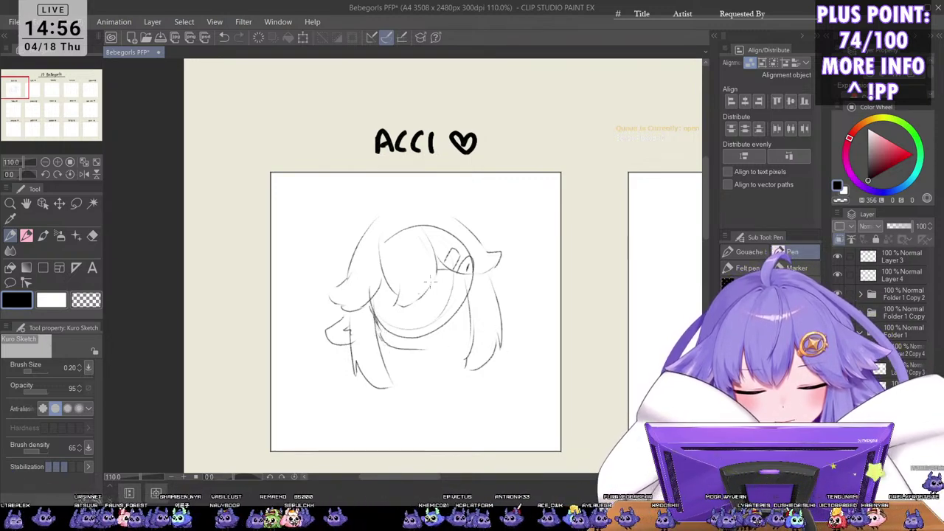
{"action": "key", "text": "ctrl+z"}
{"action": "key", "text": "ctrl+z"}
{"action": "mouse_move", "coordinate": [378, 328]}
{"action": "left_mouse_down"}
{"action": "mouse_move", "coordinate": [395, 351]}
{"action": "mouse_move", "coordinate": [422, 354]}
{"action": "left_mouse_up"}
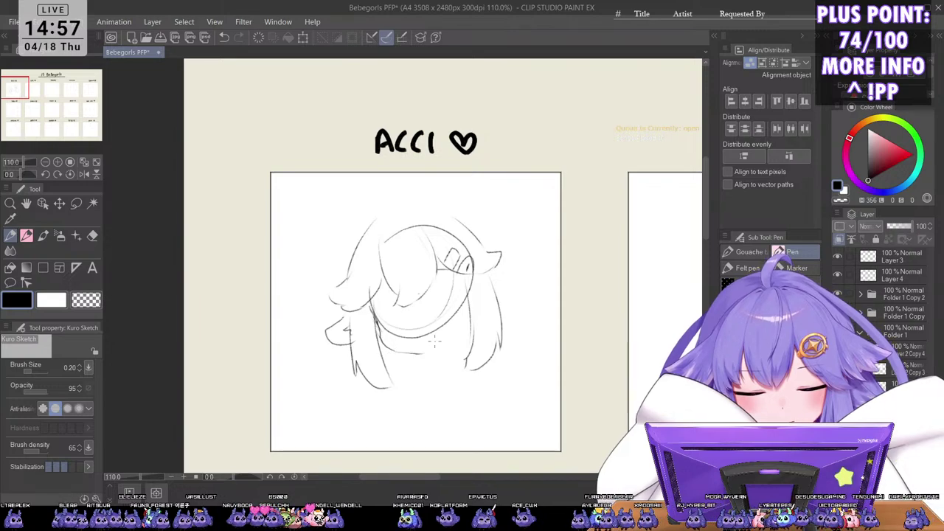
{"action": "key", "text": "ctrl+z"}
{"action": "mouse_move", "coordinate": [375, 311]}
{"action": "left_mouse_down"}
{"action": "mouse_move", "coordinate": [383, 343]}
{"action": "mouse_move", "coordinate": [424, 348]}
{"action": "left_mouse_up"}
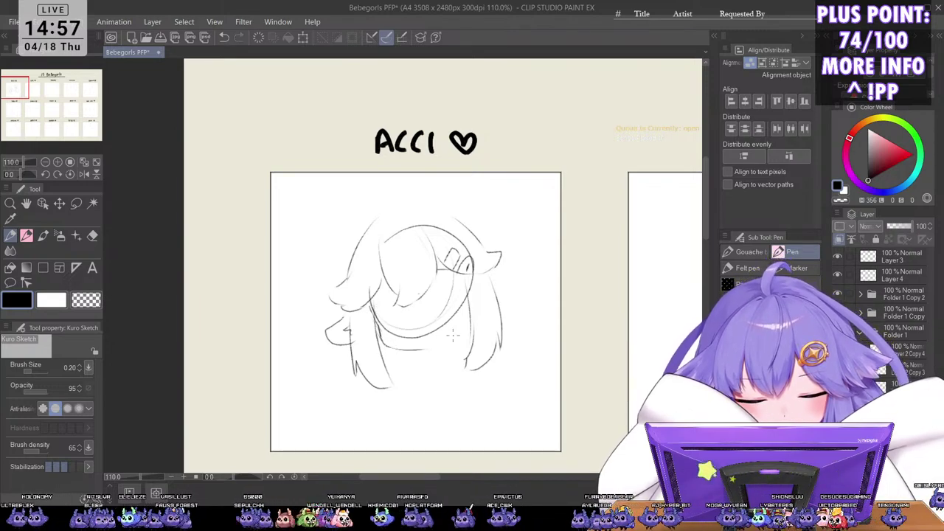
Step: Erase the head circle and inner face guideline, and redraw the flicked tip of the right hair strand
{"action": "key", "text": "ctrl+z"}
{"action": "key", "text": "ctrl+z"}
{"action": "key", "text": "ctrl+z"}
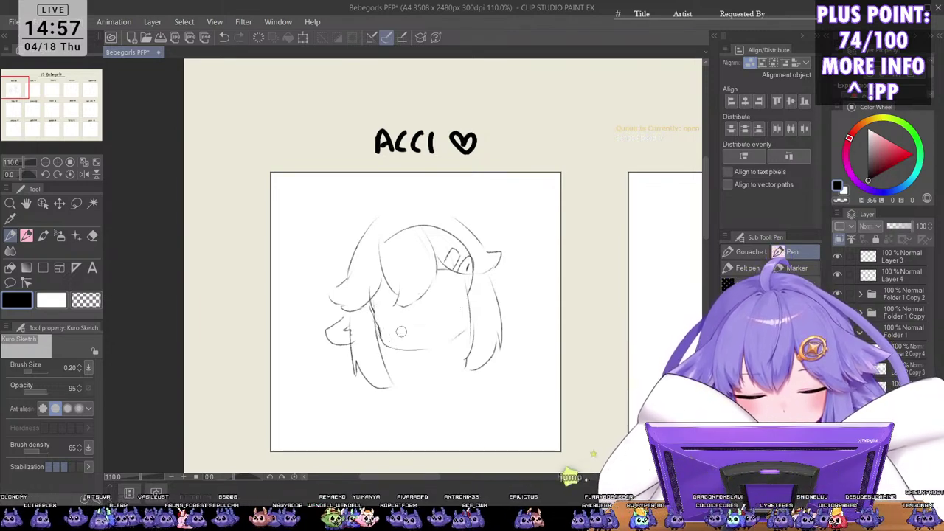
{"action": "key", "text": "ctrl+z"}
{"action": "key", "text": "ctrl+z"}
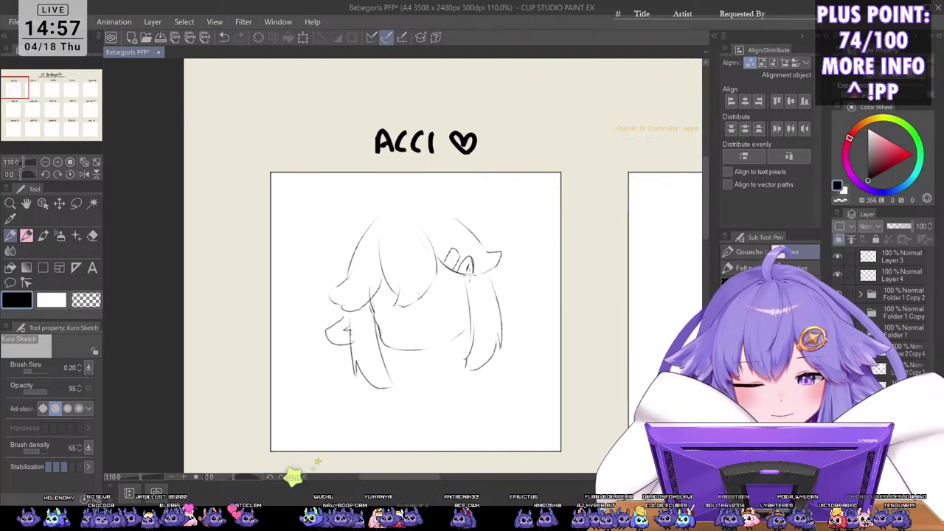
{"action": "key", "text": "ctrl+z"}
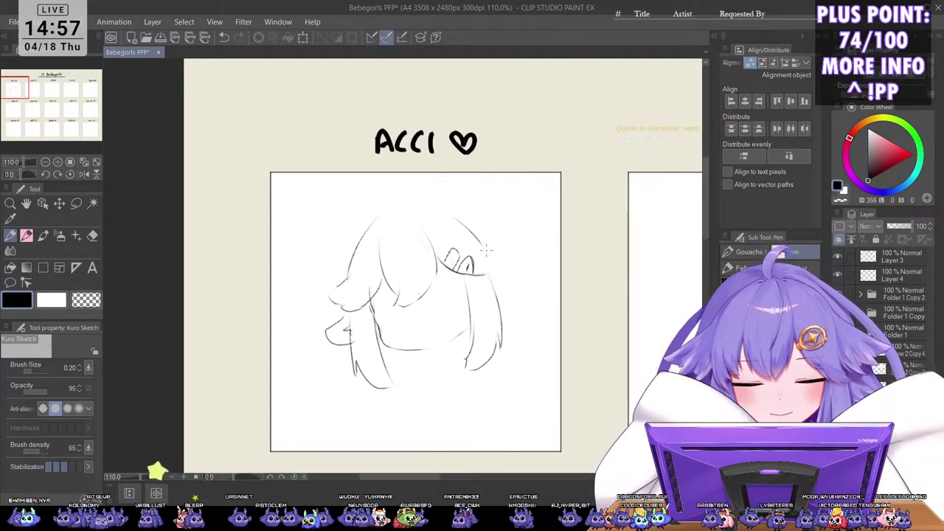
{"action": "mouse_move", "coordinate": [486, 253]}
{"action": "left_mouse_down"}
{"action": "mouse_move", "coordinate": [510, 258]}
{"action": "mouse_move", "coordinate": [489, 274]}
{"action": "left_mouse_up"}
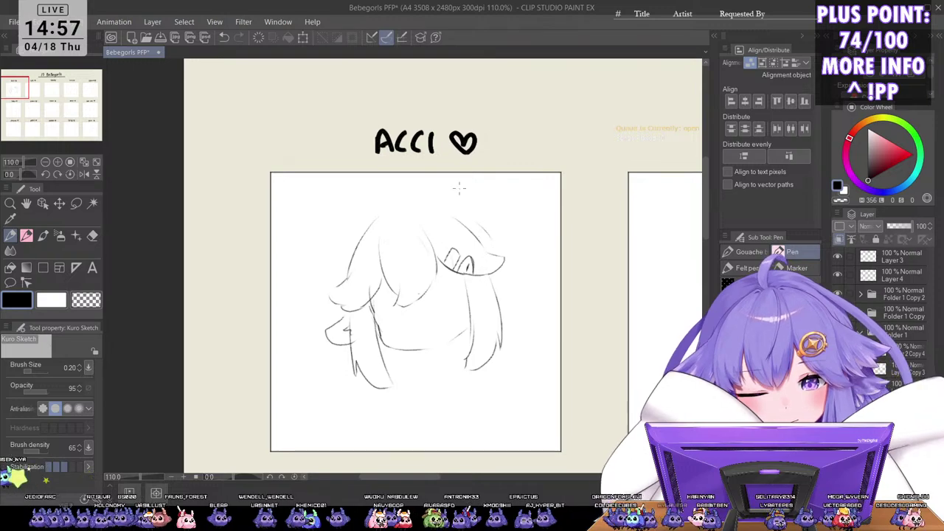
Step: Sketch a small curled tuft on top of the head and the outer hair contour down the left side
{"action": "left_click_drag", "start_coordinate": [394, 208], "coordinate": [395, 184]}
{"action": "mouse_move", "coordinate": [392, 184]}
{"action": "left_mouse_down"}
{"action": "mouse_move", "coordinate": [413, 183]}
{"action": "mouse_move", "coordinate": [386, 196]}
{"action": "mouse_move", "coordinate": [397, 183]}
{"action": "left_mouse_up"}
{"action": "key", "text": "ctrl+z"}
{"action": "key", "text": "ctrl+z"}
{"action": "mouse_move", "coordinate": [403, 181]}
{"action": "left_mouse_down"}
{"action": "mouse_move", "coordinate": [414, 185]}
{"action": "mouse_move", "coordinate": [415, 197]}
{"action": "mouse_move", "coordinate": [347, 273]}
{"action": "left_mouse_up"}
{"action": "left_click_drag", "start_coordinate": [385, 213], "coordinate": [335, 282]}
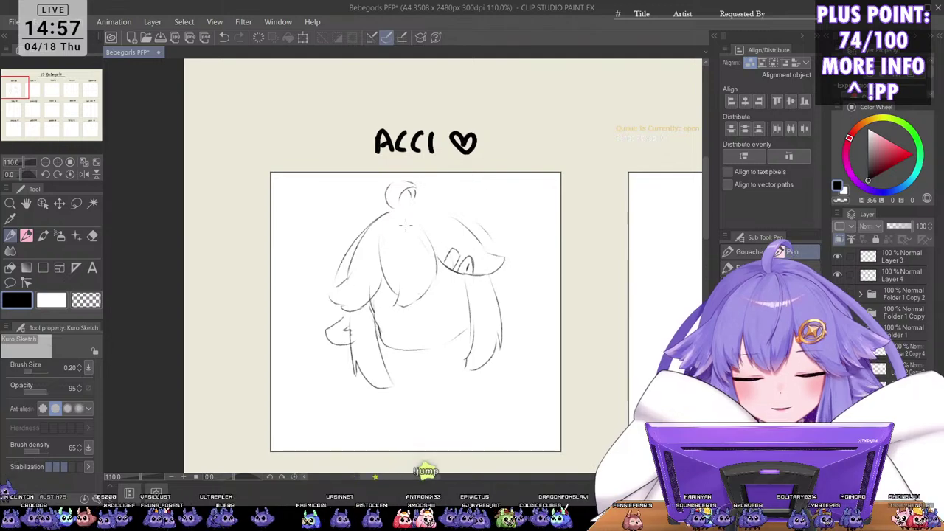
{"action": "key", "text": "ctrl+z"}
{"action": "left_click_drag", "start_coordinate": [388, 210], "coordinate": [353, 246]}
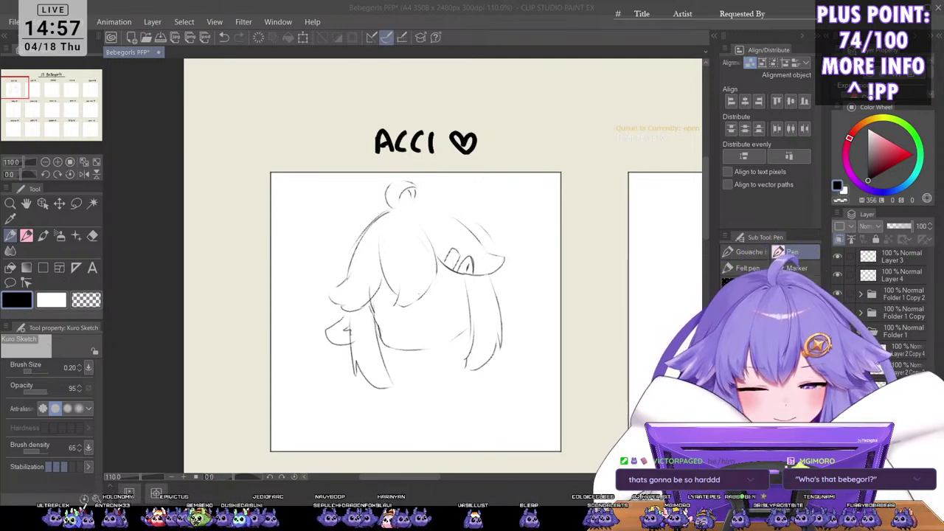
Step: Draw the crown outline from the tuft over the head and down the outer right side of the hair
{"action": "left_click", "coordinate": [245, 320]}
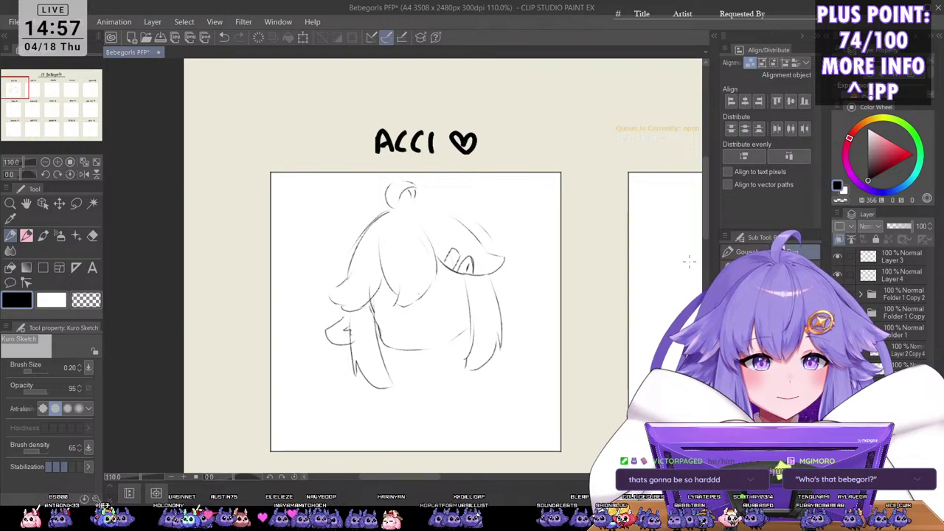
{"action": "left_click_drag", "start_coordinate": [391, 208], "coordinate": [344, 274]}
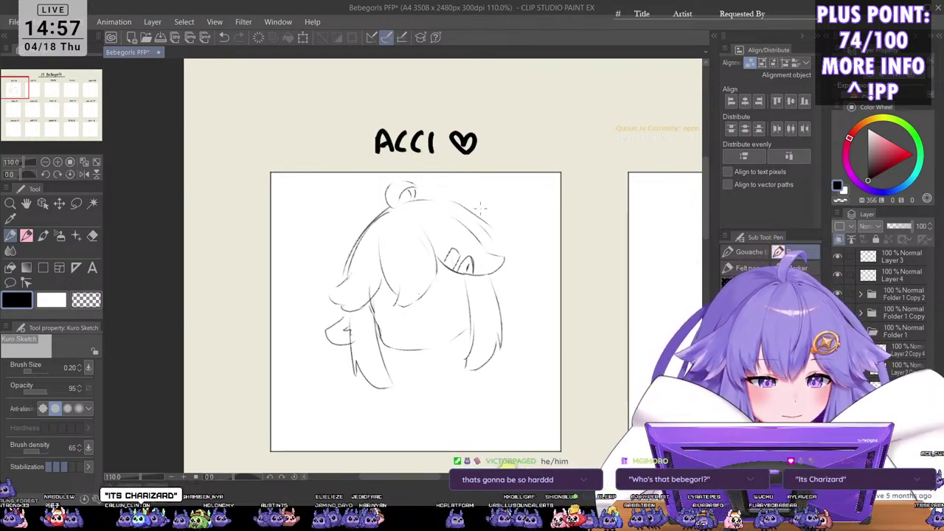
{"action": "mouse_move", "coordinate": [447, 201]}
{"action": "left_mouse_down"}
{"action": "mouse_move", "coordinate": [496, 230]}
{"action": "mouse_move", "coordinate": [528, 293]}
{"action": "left_mouse_up"}
{"action": "left_click_drag", "start_coordinate": [505, 244], "coordinate": [532, 311]}
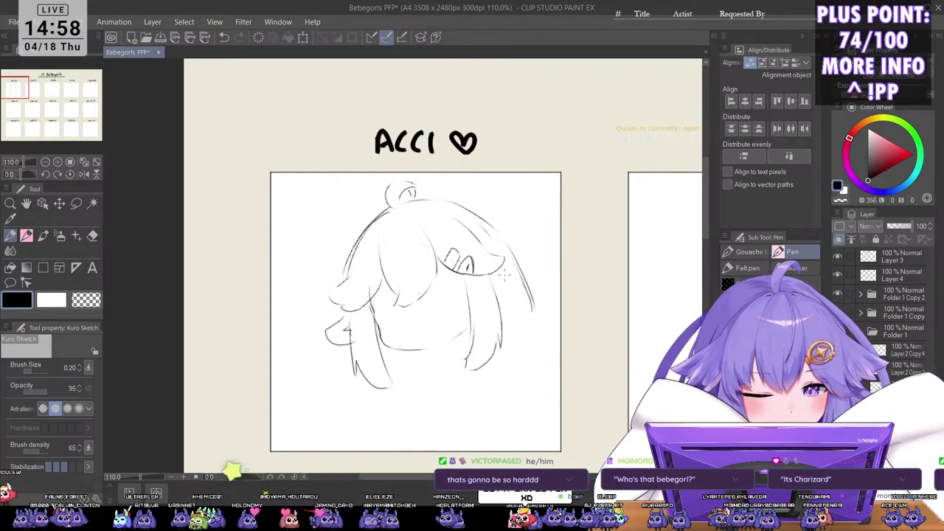
Step: Sketch the right ear with an inner detail and the back hair lock curving down to a point behind it
{"action": "mouse_move", "coordinate": [498, 271]}
{"action": "left_mouse_down"}
{"action": "mouse_move", "coordinate": [529, 291]}
{"action": "mouse_move", "coordinate": [520, 302]}
{"action": "left_mouse_up"}
{"action": "left_click_drag", "start_coordinate": [525, 297], "coordinate": [507, 308]}
{"action": "key", "text": "ctrl+z"}
{"action": "key", "text": "ctrl+z"}
{"action": "key", "text": "ctrl+z"}
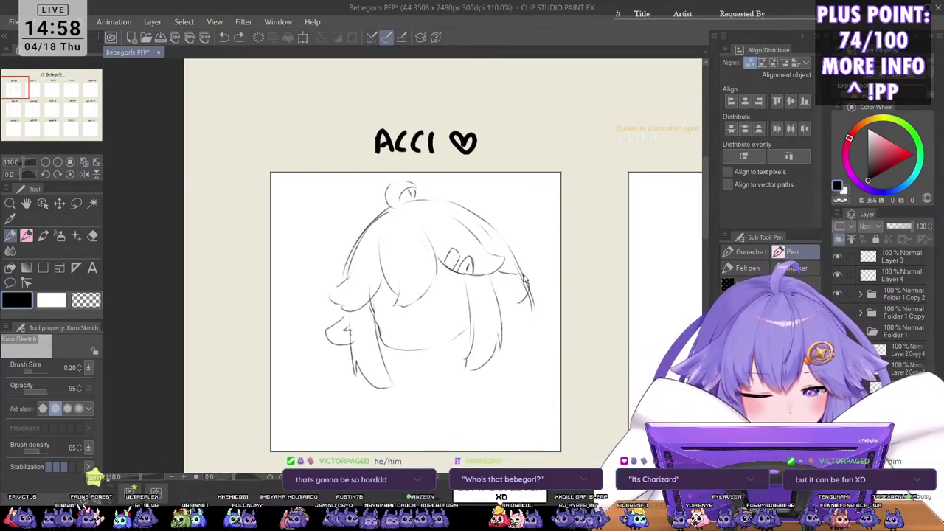
{"action": "mouse_move", "coordinate": [497, 272]}
{"action": "left_mouse_down"}
{"action": "mouse_move", "coordinate": [531, 272]}
{"action": "mouse_move", "coordinate": [508, 304]}
{"action": "left_mouse_up"}
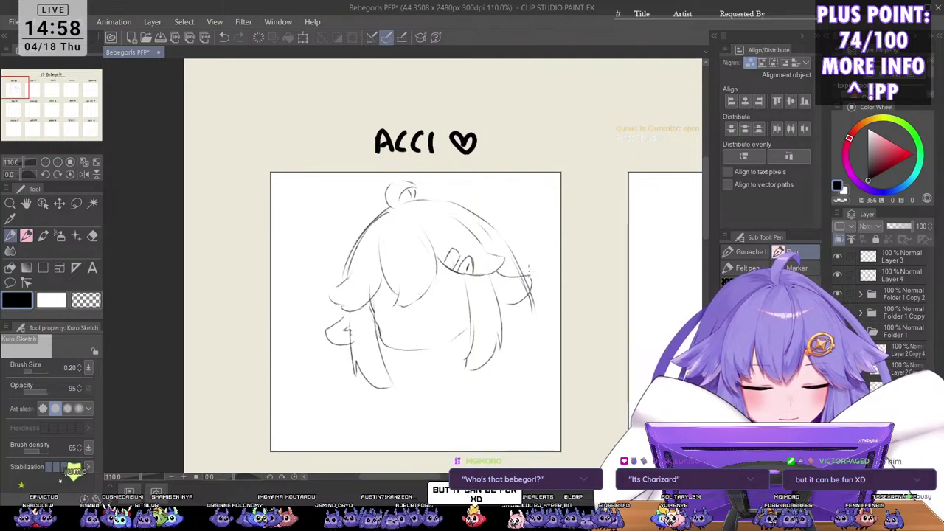
{"action": "key", "text": "ctrl+z"}
{"action": "key", "text": "ctrl+z"}
{"action": "mouse_move", "coordinate": [498, 272]}
{"action": "left_mouse_down"}
{"action": "mouse_move", "coordinate": [530, 277]}
{"action": "mouse_move", "coordinate": [501, 304]}
{"action": "mouse_move", "coordinate": [509, 291]}
{"action": "mouse_move", "coordinate": [530, 351]}
{"action": "mouse_move", "coordinate": [511, 365]}
{"action": "left_mouse_up"}
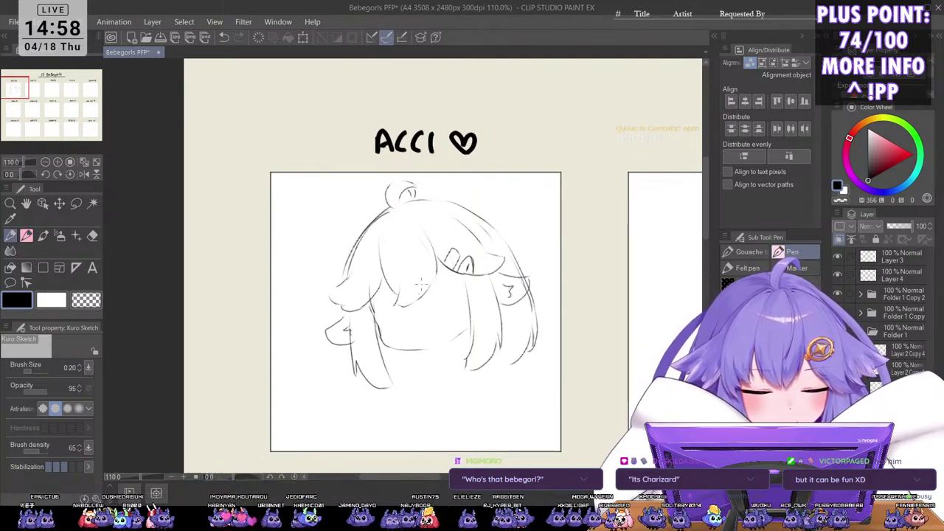
Step: Add small pointed hair tips beside the left lock and a short neck stroke under the chin, and save the file
{"action": "left_click_drag", "start_coordinate": [391, 361], "coordinate": [401, 376]}
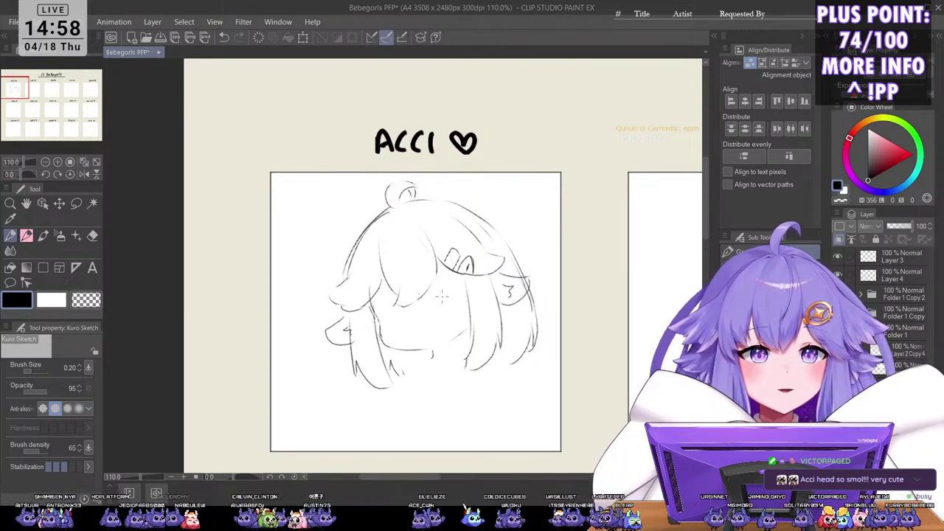
{"action": "scroll", "coordinate": [532, 315], "scroll_direction": "down", "scroll_amount": 1}
{"action": "left_click_drag", "start_coordinate": [532, 316], "coordinate": [526, 297]}
{"action": "scroll", "coordinate": [527, 297], "scroll_direction": "up", "scroll_amount": 2}
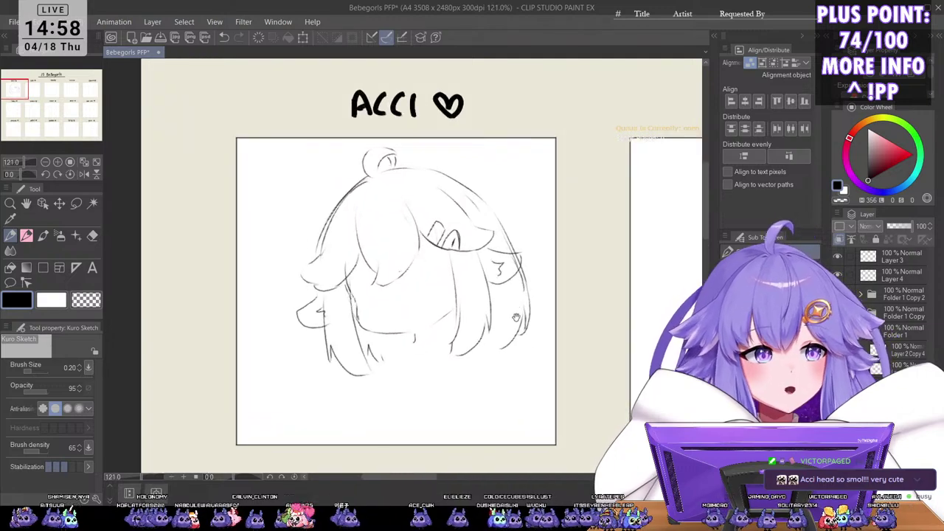
{"action": "left_click_drag", "start_coordinate": [520, 340], "coordinate": [531, 328]}
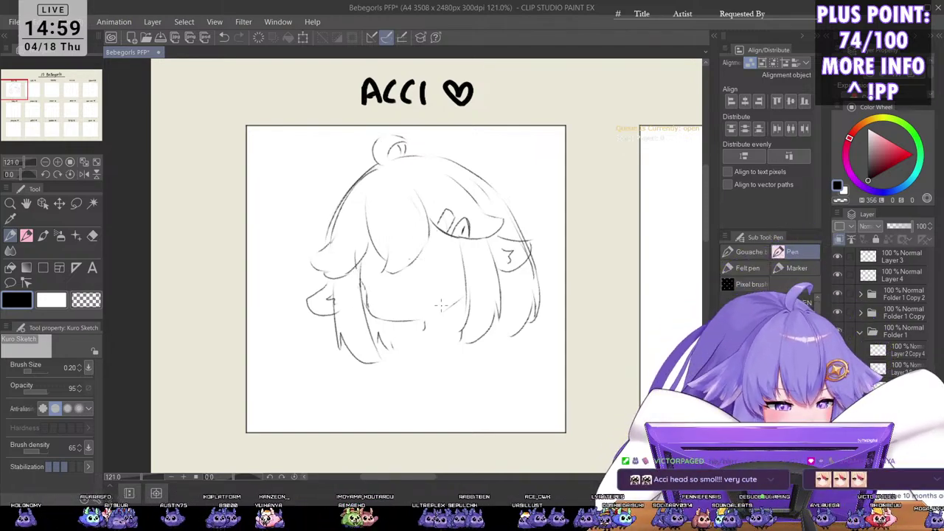
{"action": "scroll", "coordinate": [469, 293], "scroll_direction": "up", "scroll_amount": 2}
{"action": "left_click_drag", "start_coordinate": [481, 323], "coordinate": [502, 317]}
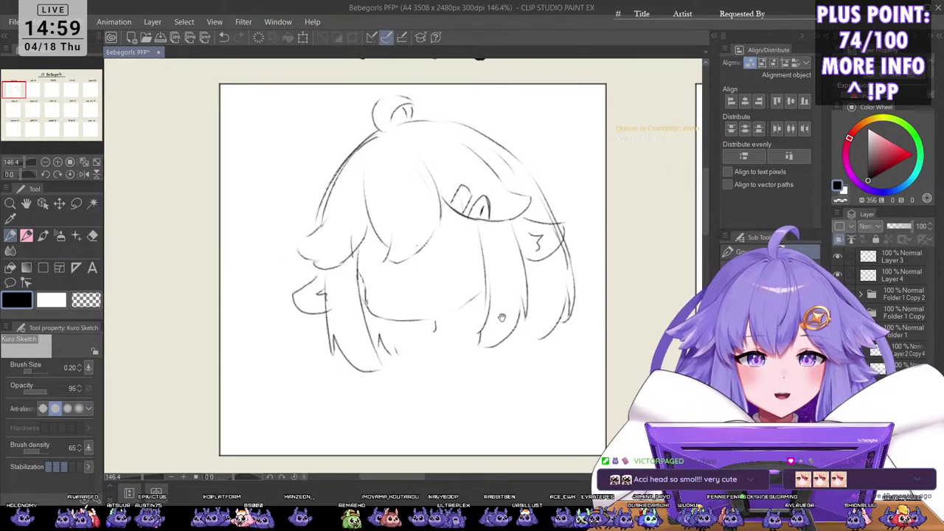
{"action": "key", "text": "ctrl+s"}
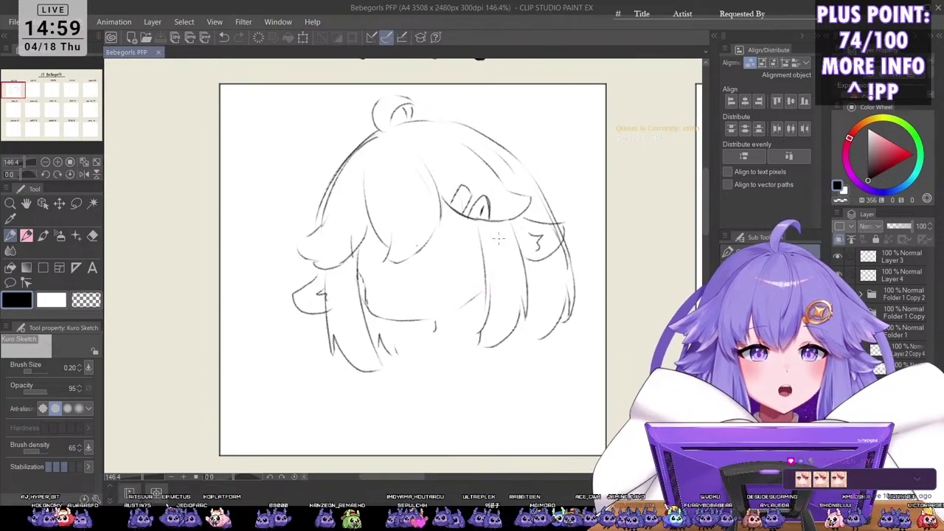
Step: Try to redraw the neck as two short strokes beneath the chin
{"action": "scroll", "coordinate": [484, 252], "scroll_direction": "down", "scroll_amount": 1}
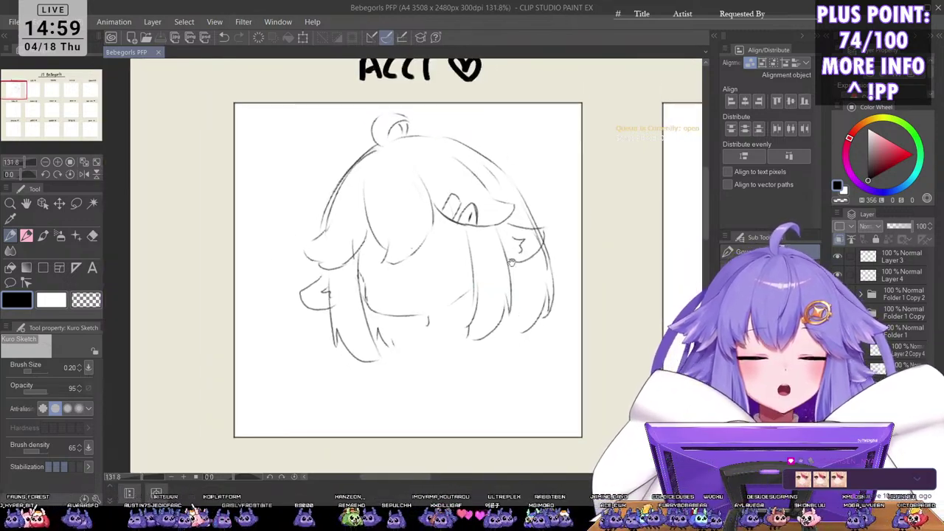
{"action": "key", "text": "ctrl+z"}
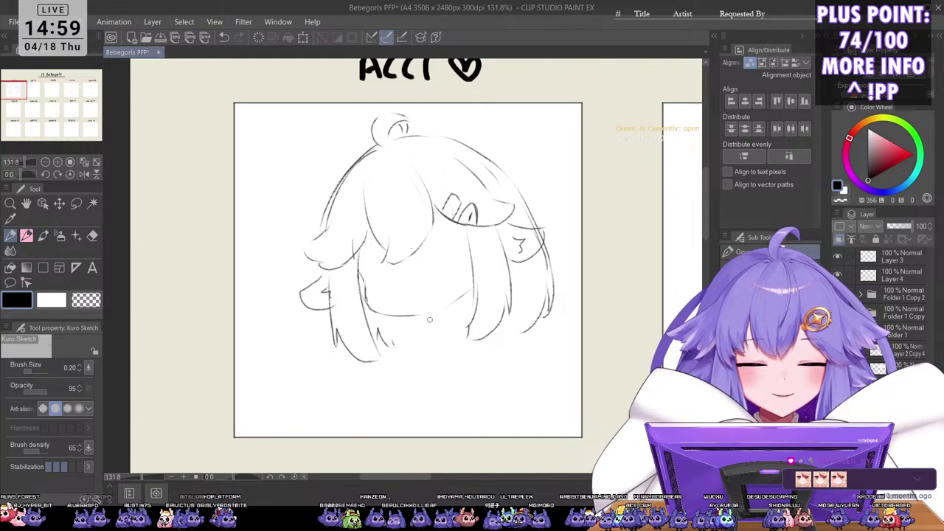
{"action": "mouse_move", "coordinate": [425, 317]}
{"action": "left_mouse_down"}
{"action": "mouse_move", "coordinate": [453, 288]}
{"action": "mouse_move", "coordinate": [446, 323]}
{"action": "left_mouse_up"}
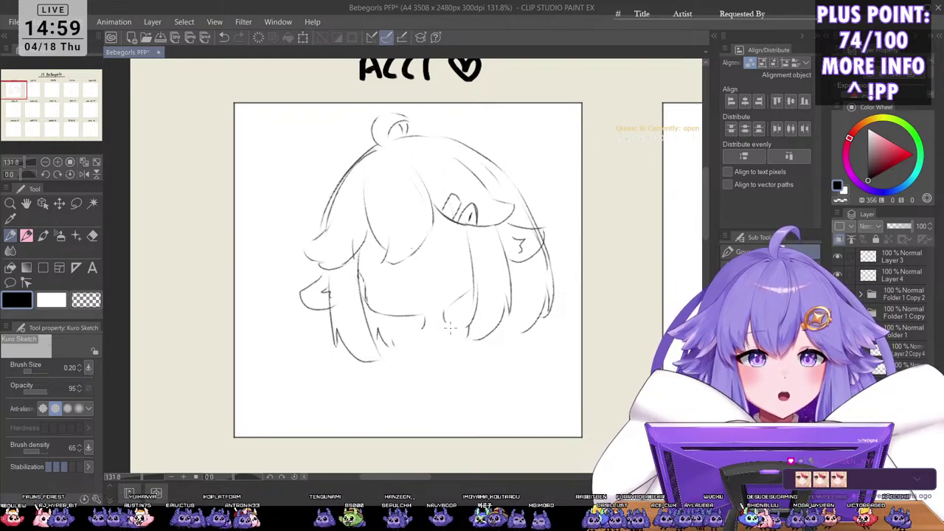
{"action": "key", "text": "ctrl+z"}
{"action": "key", "text": "ctrl+z"}
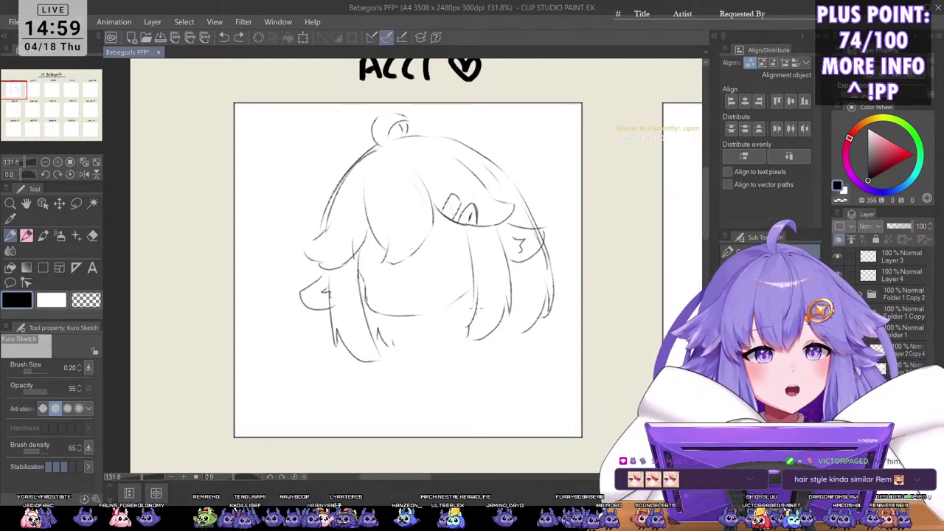
Step: Sketch jagged back hair behind the left lock and ear, extend its inner tips, and add short neck strokes under the chin
{"action": "left_click_drag", "start_coordinate": [463, 341], "coordinate": [480, 333]}
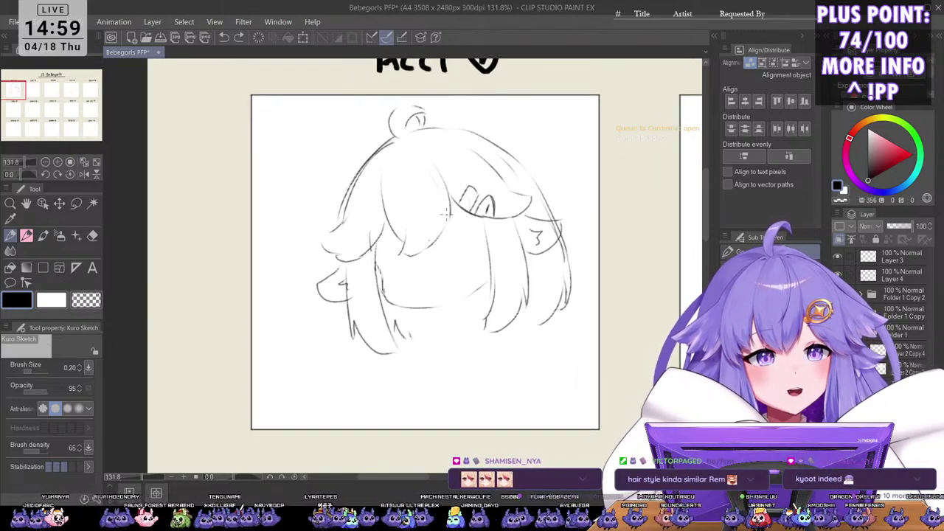
{"action": "mouse_move", "coordinate": [329, 254]}
{"action": "left_mouse_down"}
{"action": "mouse_move", "coordinate": [329, 360]}
{"action": "mouse_move", "coordinate": [370, 357]}
{"action": "left_mouse_up"}
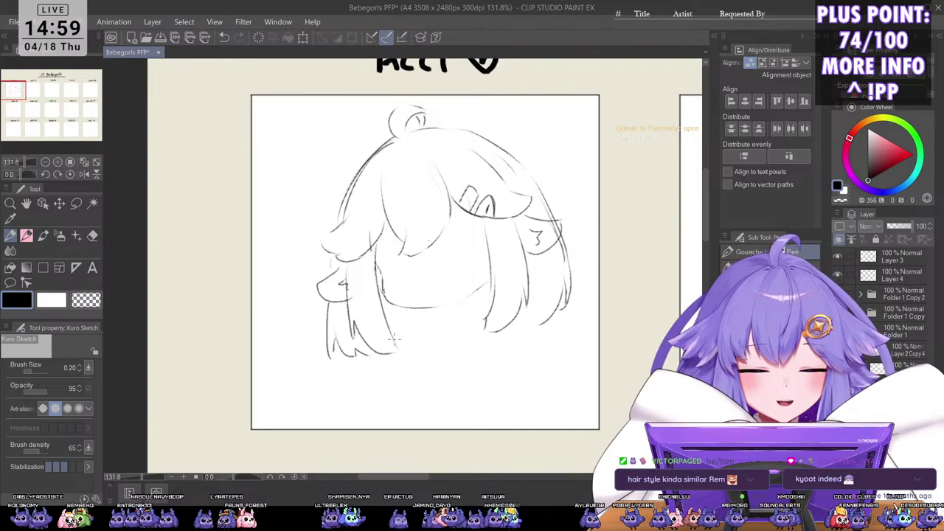
{"action": "mouse_move", "coordinate": [398, 329]}
{"action": "left_mouse_down"}
{"action": "mouse_move", "coordinate": [404, 345]}
{"action": "mouse_move", "coordinate": [418, 342]}
{"action": "left_mouse_up"}
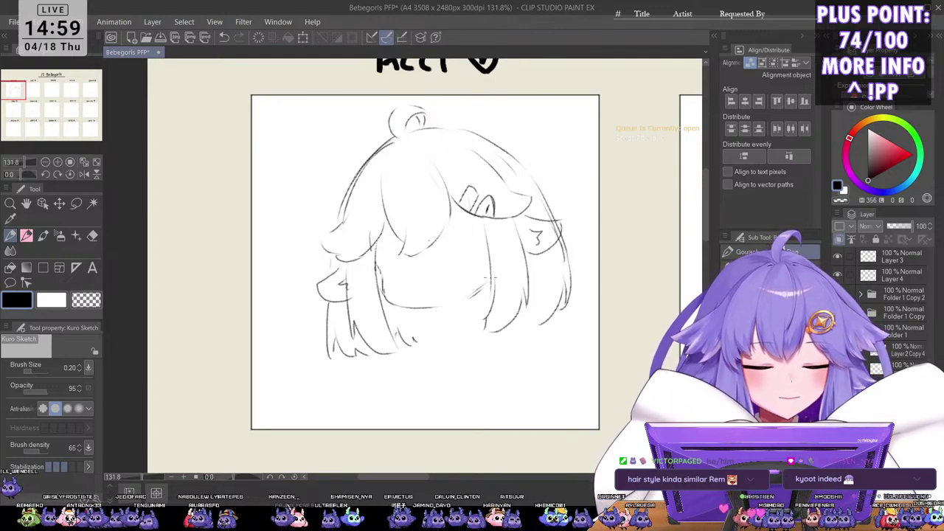
{"action": "mouse_move", "coordinate": [468, 298]}
{"action": "left_mouse_down"}
{"action": "mouse_move", "coordinate": [487, 286]}
{"action": "mouse_move", "coordinate": [466, 313]}
{"action": "left_mouse_up"}
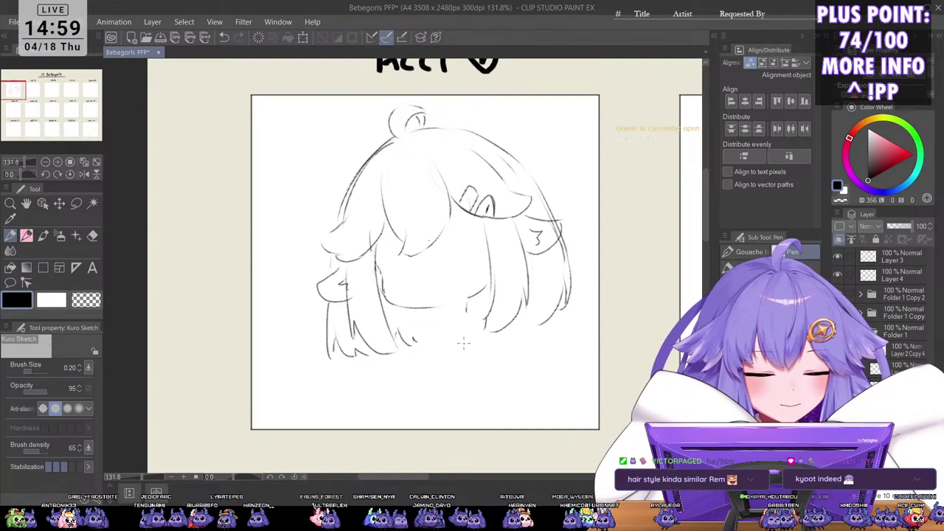
{"action": "scroll", "coordinate": [491, 267], "scroll_direction": "down", "scroll_amount": 2}
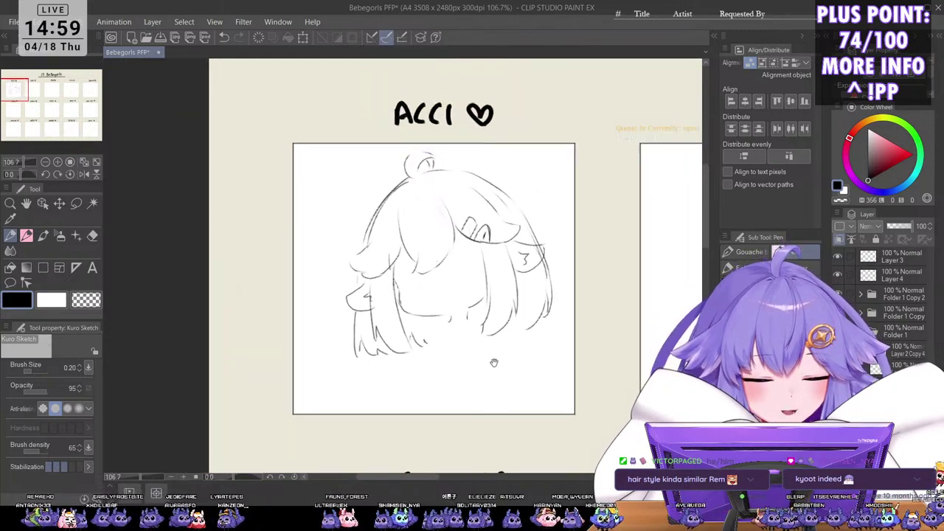
Step: Examine the size and placement of the head sketch within the ACCI box
{"action": "scroll", "coordinate": [501, 304], "scroll_direction": "up", "scroll_amount": 2}
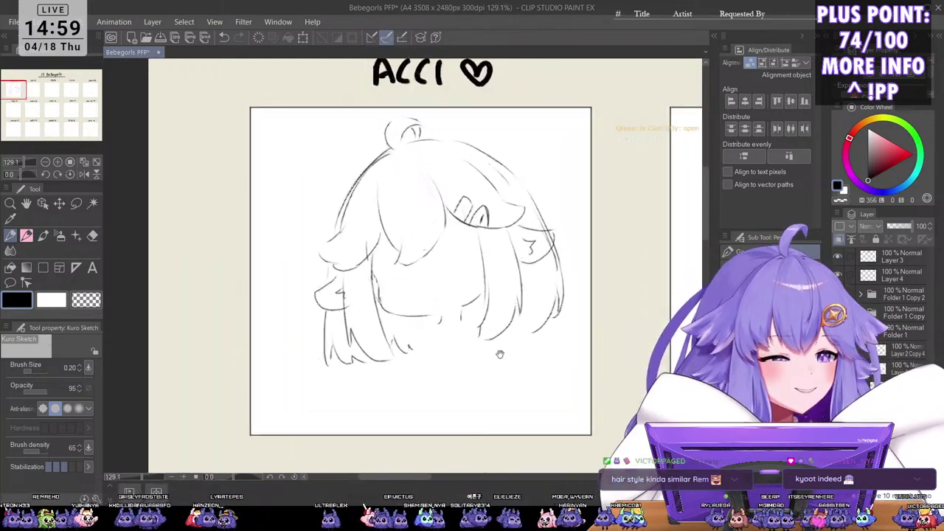
{"action": "left_click_drag", "start_coordinate": [488, 304], "coordinate": [483, 323]}
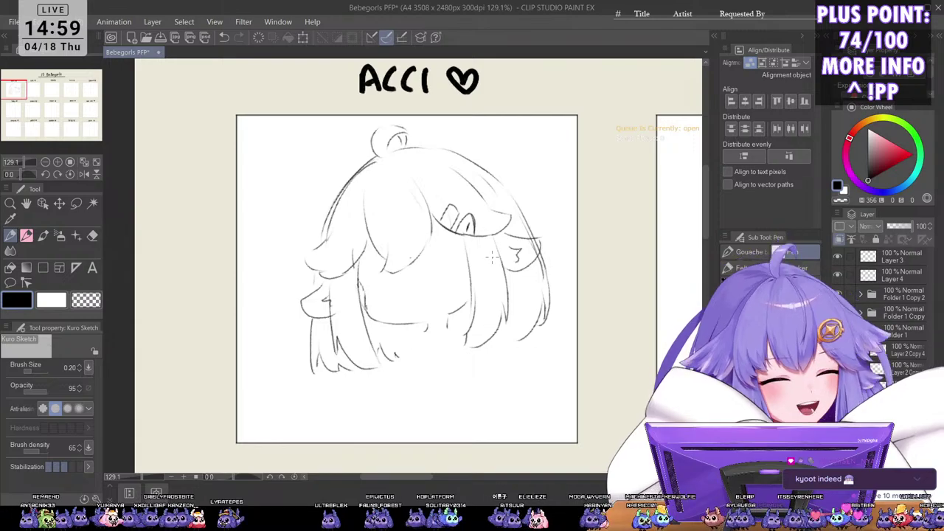
{"action": "key", "text": "ctrl+t"}
{"action": "scroll", "coordinate": [514, 311], "scroll_direction": "down", "scroll_amount": 3}
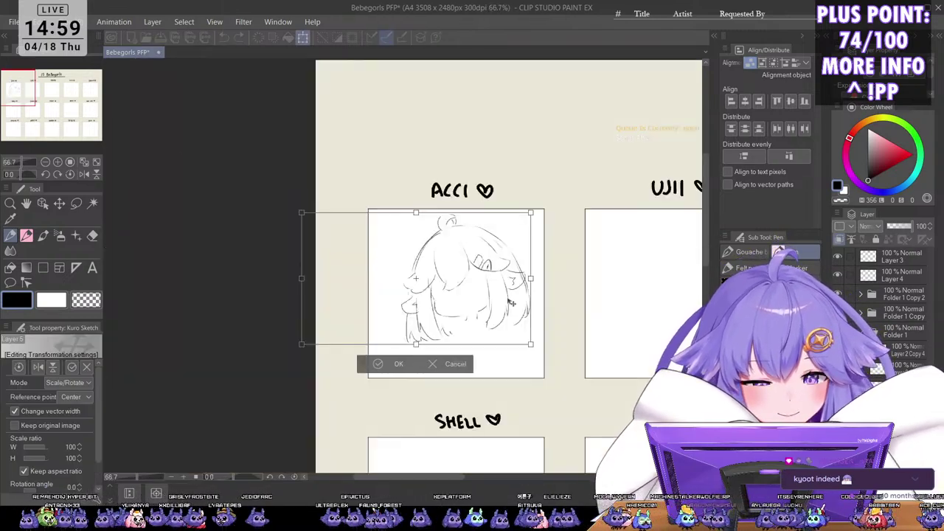
{"action": "key", "text": "Return"}
{"action": "scroll", "coordinate": [535, 310], "scroll_direction": "up", "scroll_amount": 2}
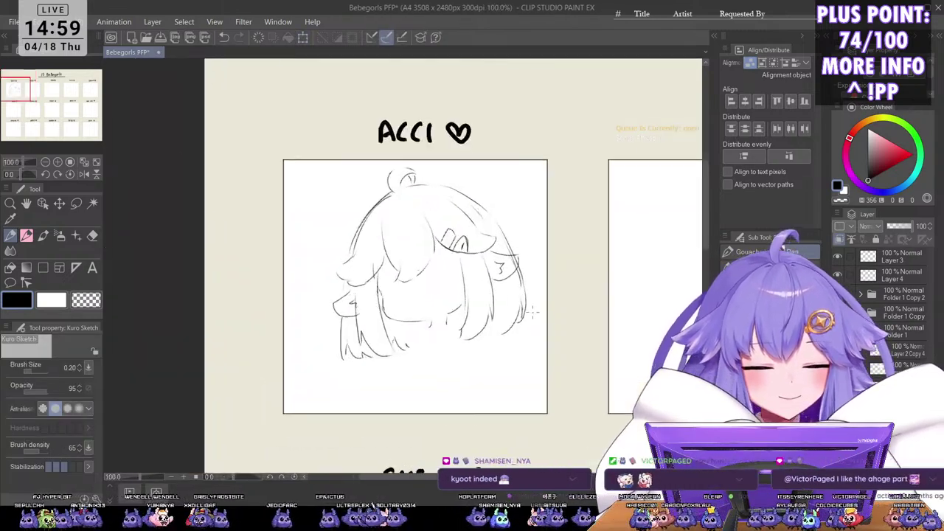
{"action": "scroll", "coordinate": [534, 312], "scroll_direction": "up", "scroll_amount": 2}
{"action": "scroll", "coordinate": [516, 302], "scroll_direction": "down", "scroll_amount": 2}
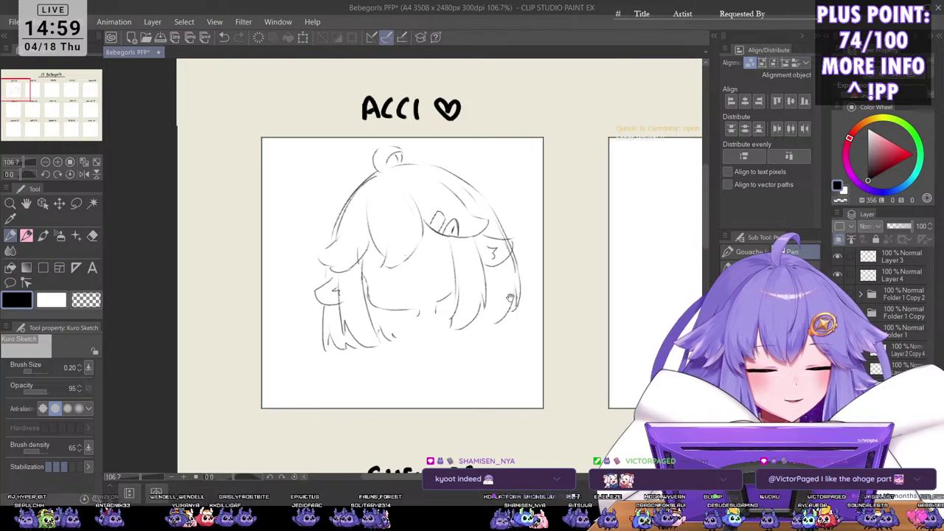
{"action": "left_click_drag", "start_coordinate": [510, 298], "coordinate": [524, 326]}
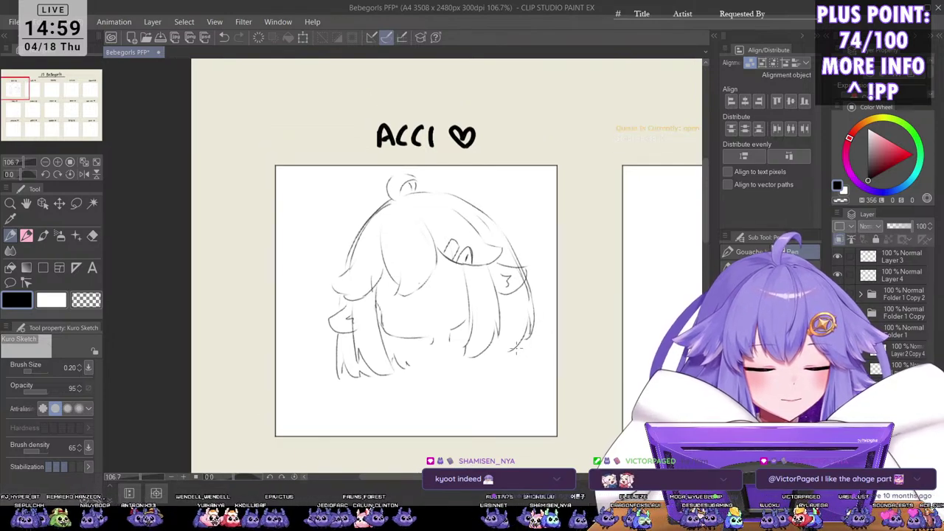
{"action": "scroll", "coordinate": [448, 310], "scroll_direction": "up", "scroll_amount": 2}
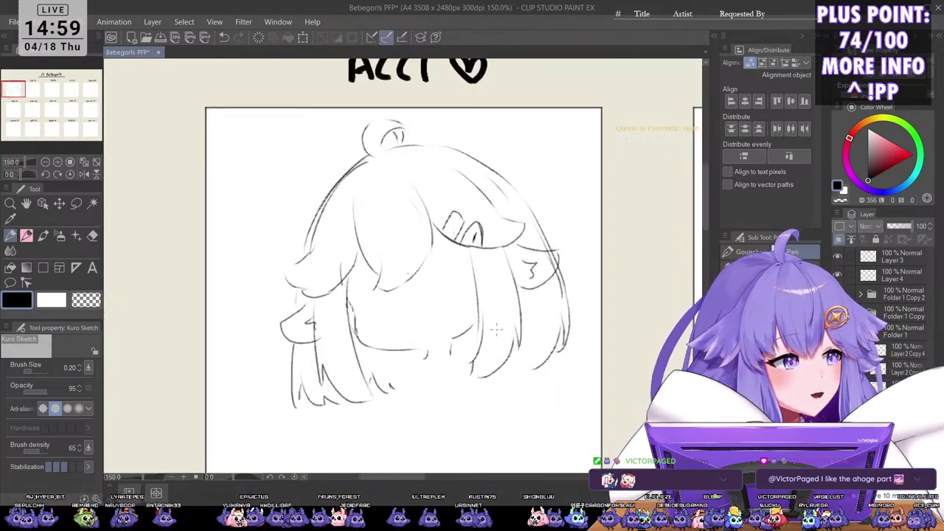
{"action": "scroll", "coordinate": [531, 384], "scroll_direction": "down", "scroll_amount": 2}
{"action": "left_click_drag", "start_coordinate": [532, 390], "coordinate": [540, 365]}
{"action": "scroll", "coordinate": [531, 312], "scroll_direction": "up", "scroll_amount": 3}
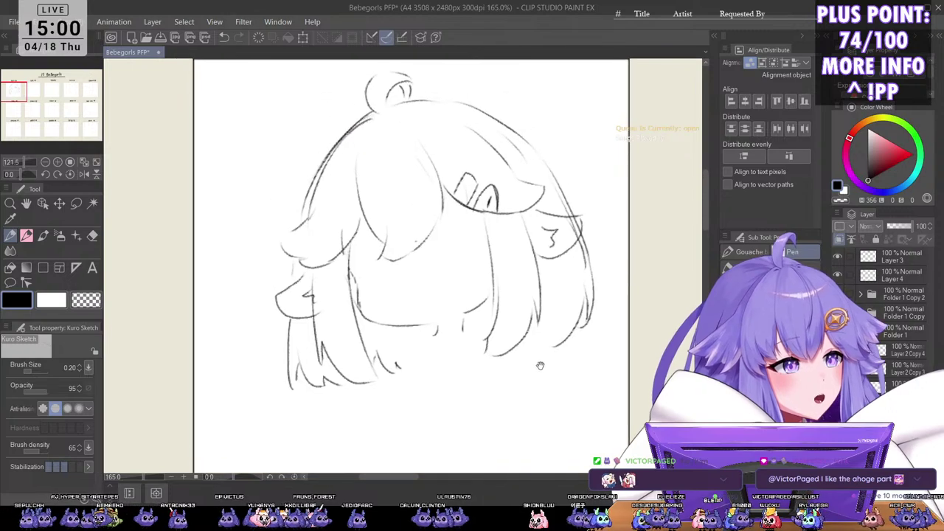
{"action": "scroll", "coordinate": [540, 366], "scroll_direction": "down", "scroll_amount": 1}
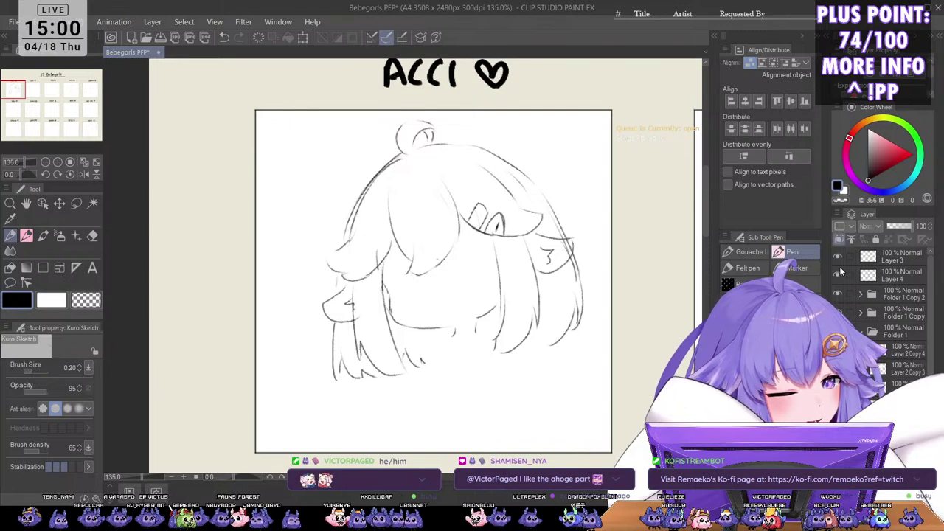
Step: Hide the head sketch so the ACCI box is empty, and frame the box for a new drawing
{"action": "left_click", "coordinate": [838, 274]}
{"action": "scroll", "coordinate": [459, 315], "scroll_direction": "down", "scroll_amount": 1}
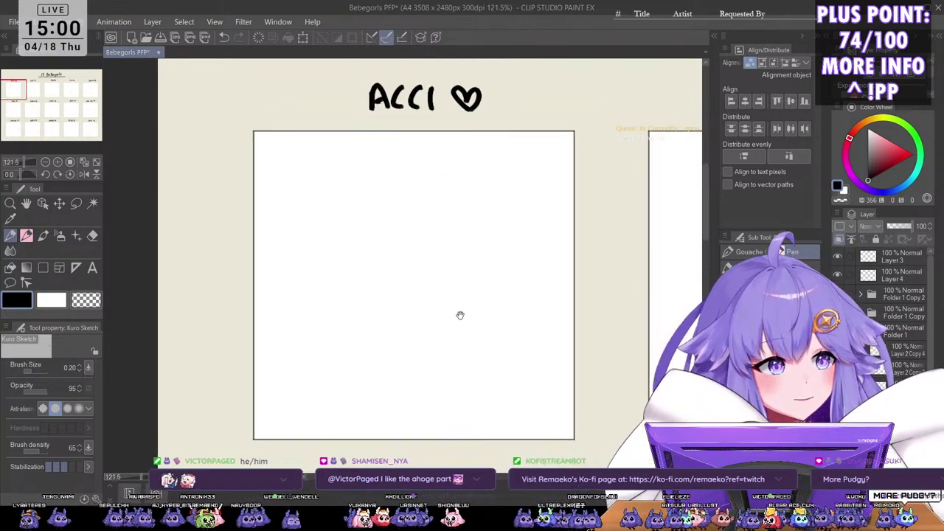
{"action": "left_click_drag", "start_coordinate": [460, 315], "coordinate": [451, 328]}
{"action": "scroll", "coordinate": [469, 221], "scroll_direction": "up", "scroll_amount": 2}
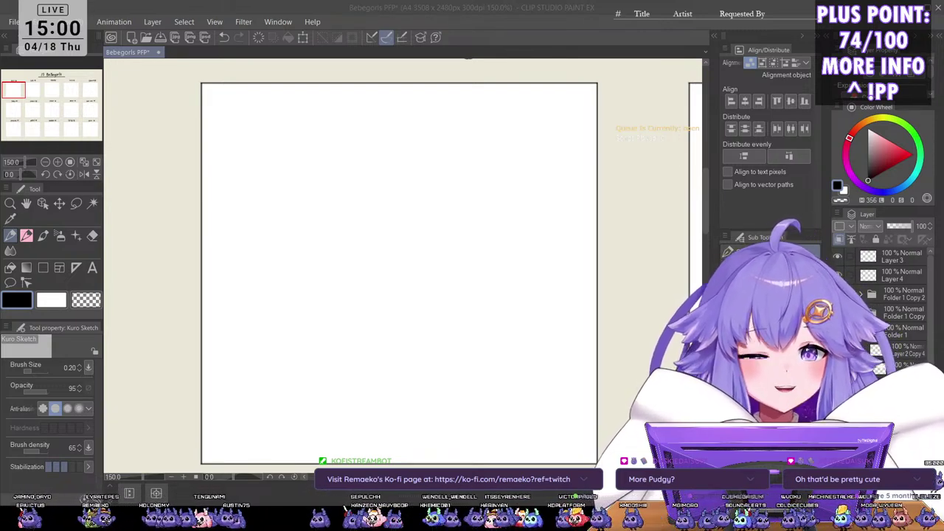
{"action": "scroll", "coordinate": [429, 218], "scroll_direction": "down", "scroll_amount": 2}
{"action": "left_click_drag", "start_coordinate": [455, 246], "coordinate": [462, 282]}
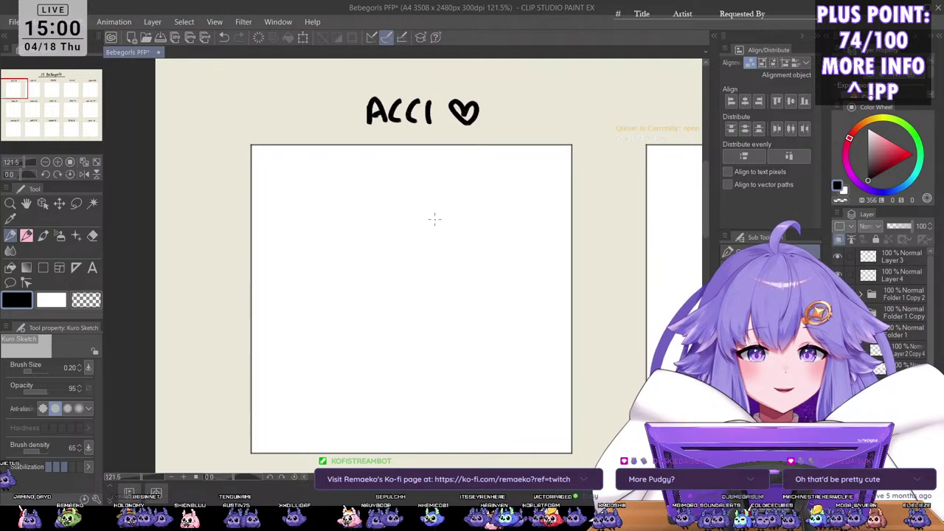
{"action": "scroll", "coordinate": [417, 235], "scroll_direction": "up", "scroll_amount": 1}
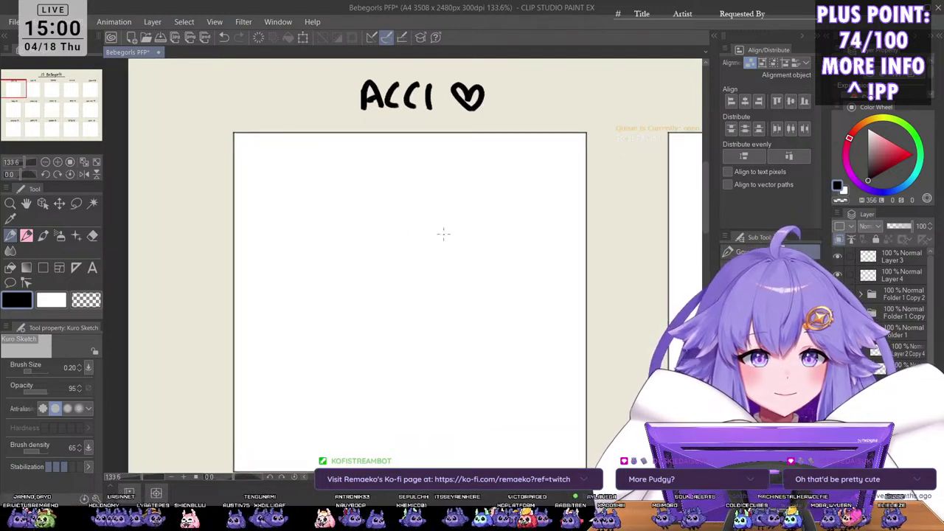
{"action": "scroll", "coordinate": [489, 283], "scroll_direction": "down", "scroll_amount": 1}
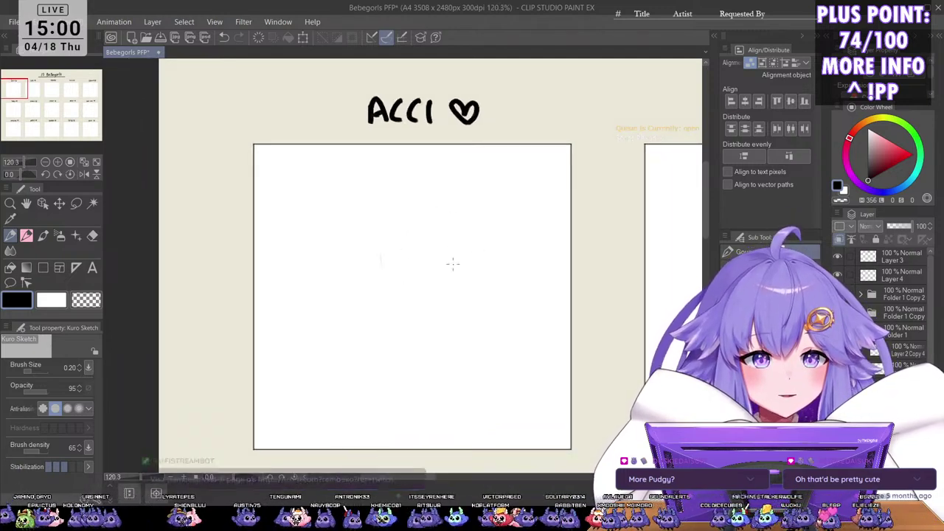
{"action": "left_click_drag", "start_coordinate": [421, 206], "coordinate": [393, 283]}
{"action": "key", "text": "ctrl+z"}
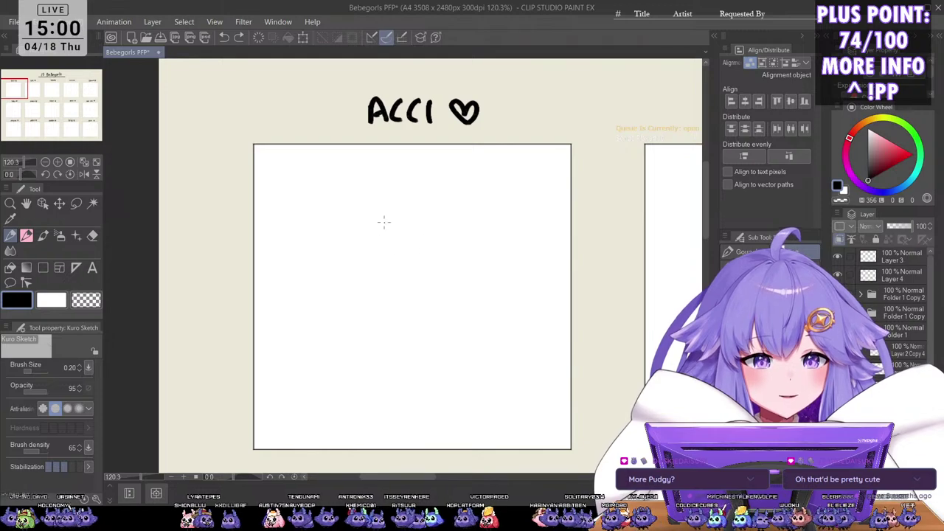
{"action": "mouse_move", "coordinate": [447, 267]}
{"action": "left_mouse_down"}
{"action": "mouse_move", "coordinate": [417, 296]}
{"action": "mouse_move", "coordinate": [448, 260]}
{"action": "left_mouse_up"}
{"action": "key", "text": "ctrl+z"}
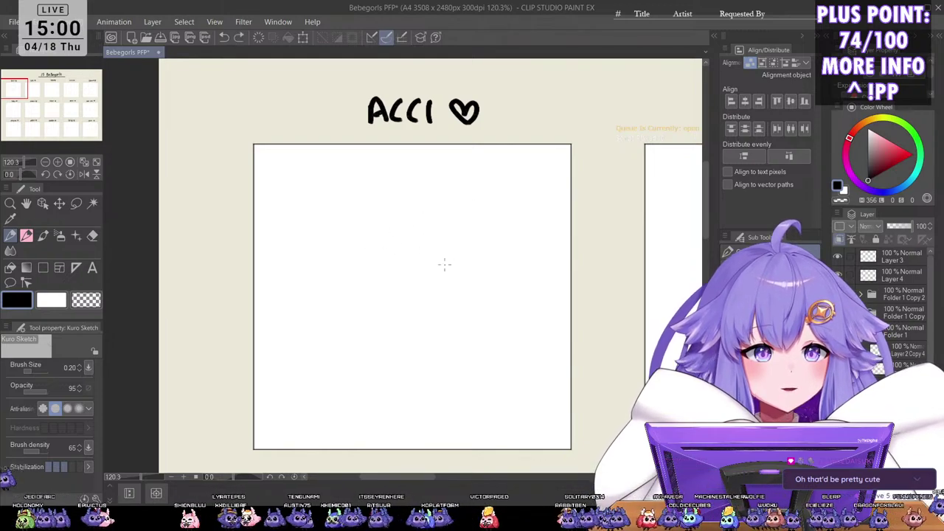
{"action": "mouse_move", "coordinate": [400, 204]}
{"action": "left_mouse_down"}
{"action": "mouse_move", "coordinate": [382, 276]}
{"action": "mouse_move", "coordinate": [383, 265]}
{"action": "mouse_move", "coordinate": [453, 242]}
{"action": "mouse_move", "coordinate": [497, 270]}
{"action": "left_mouse_up"}
{"action": "scroll", "coordinate": [470, 229], "scroll_direction": "up", "scroll_amount": 1}
{"action": "key", "text": "ctrl+z"}
{"action": "key", "text": "ctrl+z"}
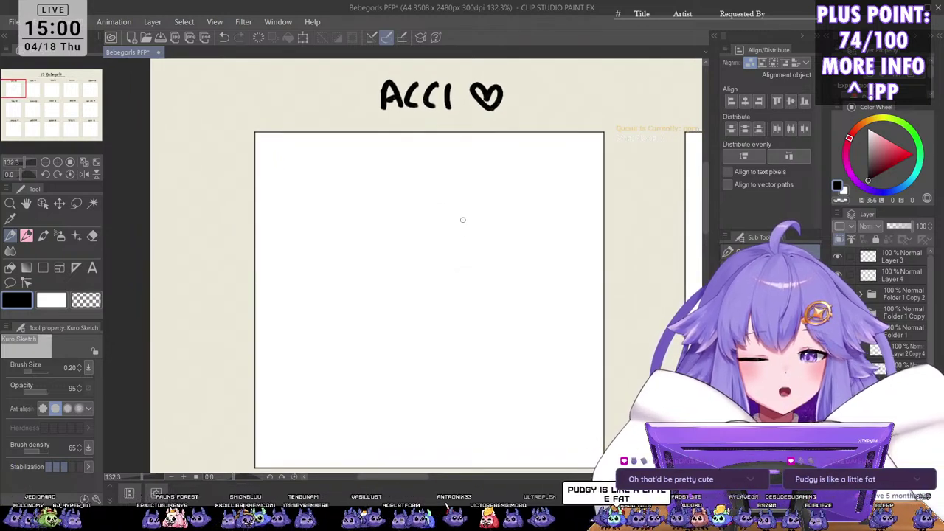
{"action": "scroll", "coordinate": [469, 280], "scroll_direction": "down", "scroll_amount": 1}
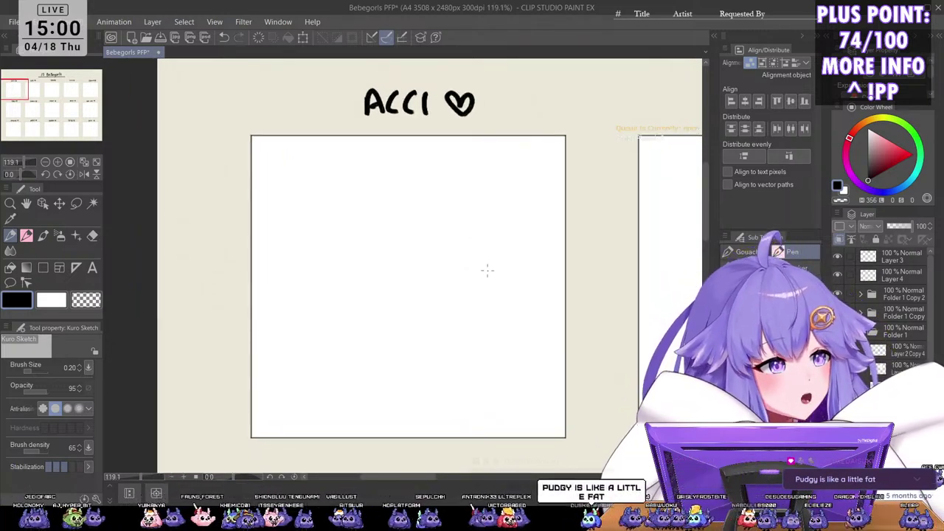
Step: Handwrite "School Uniform ver." beside the "15 BeBegorls" title on Layer 4 with a brush size of 0.40
{"action": "scroll", "coordinate": [436, 215], "scroll_direction": "down", "scroll_amount": 6}
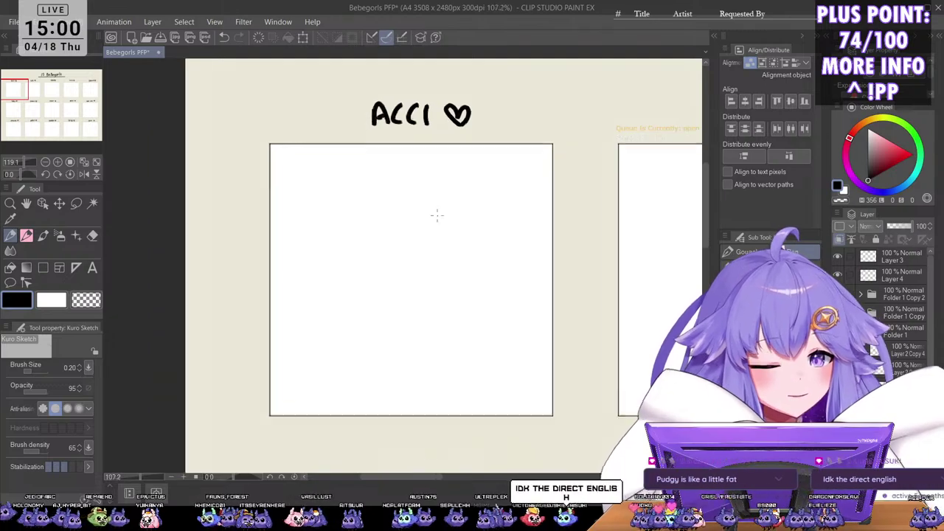
{"action": "left_click_drag", "start_coordinate": [488, 219], "coordinate": [378, 286]}
{"action": "scroll", "coordinate": [517, 224], "scroll_direction": "down", "scroll_amount": 2}
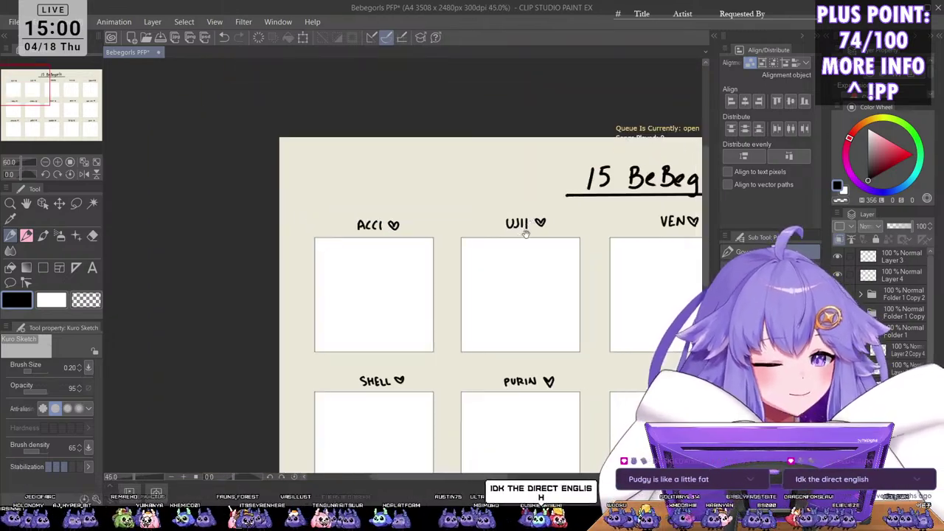
{"action": "left_click_drag", "start_coordinate": [628, 232], "coordinate": [409, 313]}
{"action": "scroll", "coordinate": [522, 219], "scroll_direction": "up", "scroll_amount": 3}
{"action": "scroll", "coordinate": [521, 290], "scroll_direction": "up", "scroll_amount": 3}
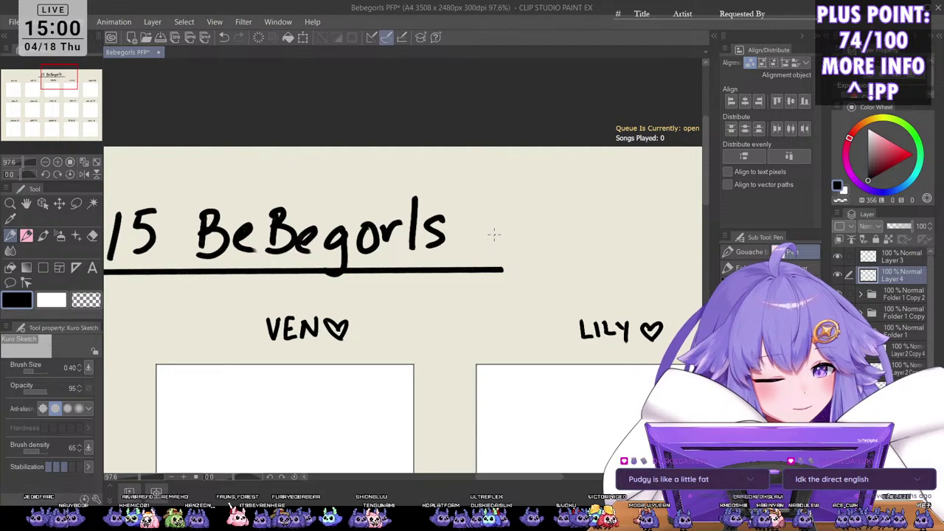
{"action": "mouse_move", "coordinate": [492, 232]}
{"action": "left_mouse_down"}
{"action": "mouse_move", "coordinate": [483, 248]}
{"action": "mouse_move", "coordinate": [502, 248]}
{"action": "left_mouse_up"}
{"action": "mouse_move", "coordinate": [507, 231]}
{"action": "left_mouse_down"}
{"action": "mouse_move", "coordinate": [513, 247]}
{"action": "mouse_move", "coordinate": [523, 239]}
{"action": "left_mouse_up"}
{"action": "mouse_move", "coordinate": [528, 230]}
{"action": "left_mouse_down"}
{"action": "mouse_move", "coordinate": [529, 246]}
{"action": "mouse_move", "coordinate": [469, 256]}
{"action": "mouse_move", "coordinate": [477, 256]}
{"action": "left_mouse_up"}
{"action": "mouse_move", "coordinate": [481, 247]}
{"action": "left_mouse_down"}
{"action": "mouse_move", "coordinate": [487, 259]}
{"action": "mouse_move", "coordinate": [494, 249]}
{"action": "left_mouse_up"}
{"action": "left_click_drag", "start_coordinate": [499, 247], "coordinate": [549, 245]}
{"action": "left_click_drag", "start_coordinate": [551, 251], "coordinate": [565, 249]}
{"action": "left_click_drag", "start_coordinate": [569, 248], "coordinate": [574, 255]}
{"action": "left_click", "coordinate": [573, 246]}
{"action": "key", "text": "ctrl+z"}
{"action": "key", "text": "ctrl+z"}
{"action": "key", "text": "ctrl+z"}
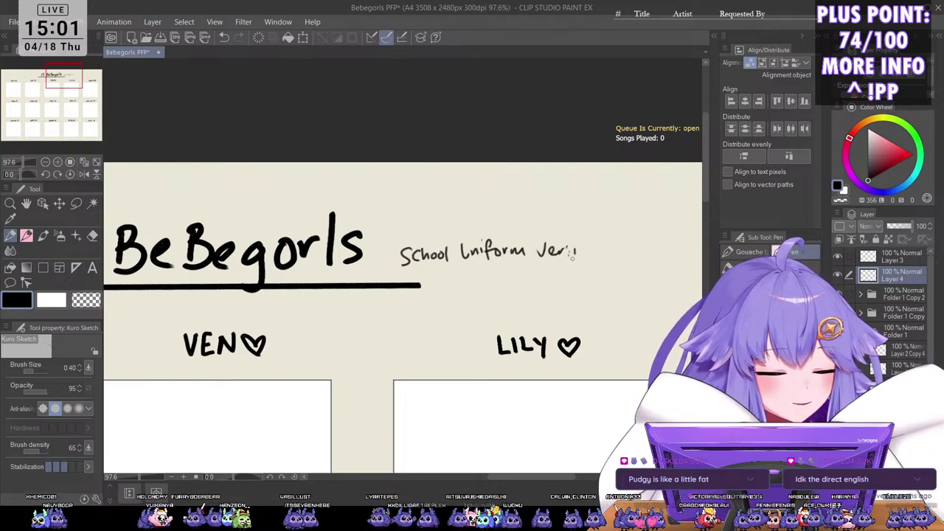
{"action": "scroll", "coordinate": [531, 221], "scroll_direction": "down", "scroll_amount": 5}
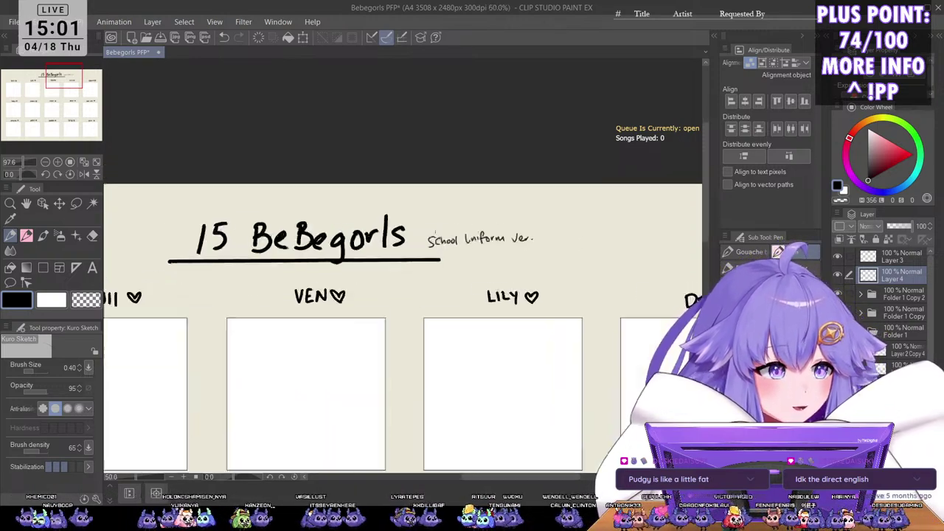
Step: Try to sketch a small circle for the head in the upper middle of the ACCI box
{"action": "left_click_drag", "start_coordinate": [326, 379], "coordinate": [474, 308]}
{"action": "scroll", "coordinate": [449, 188], "scroll_direction": "up", "scroll_amount": 2}
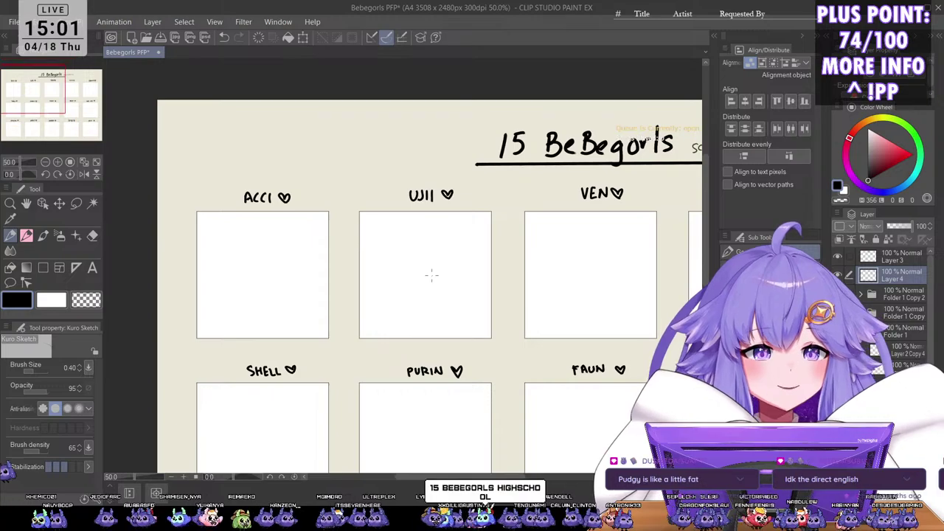
{"action": "scroll", "coordinate": [398, 258], "scroll_direction": "up", "scroll_amount": 2}
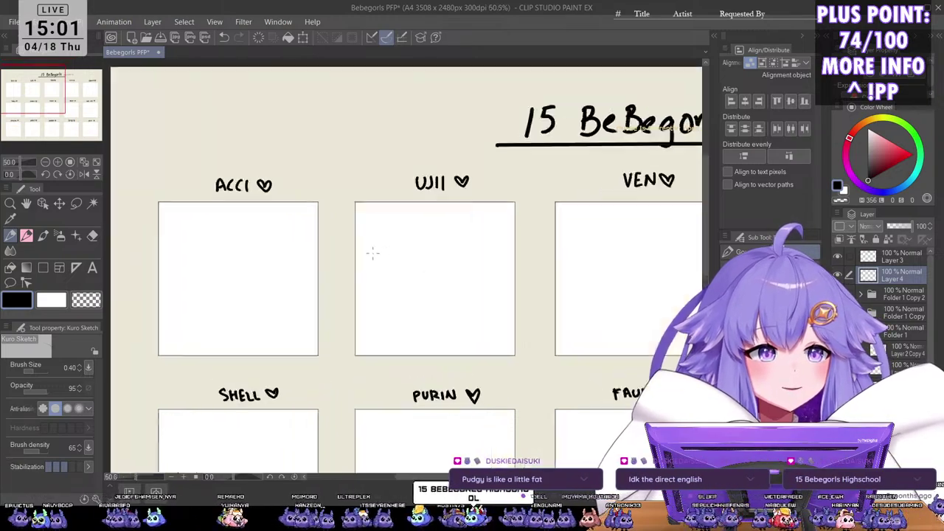
{"action": "left_click_drag", "start_coordinate": [332, 371], "coordinate": [498, 339]}
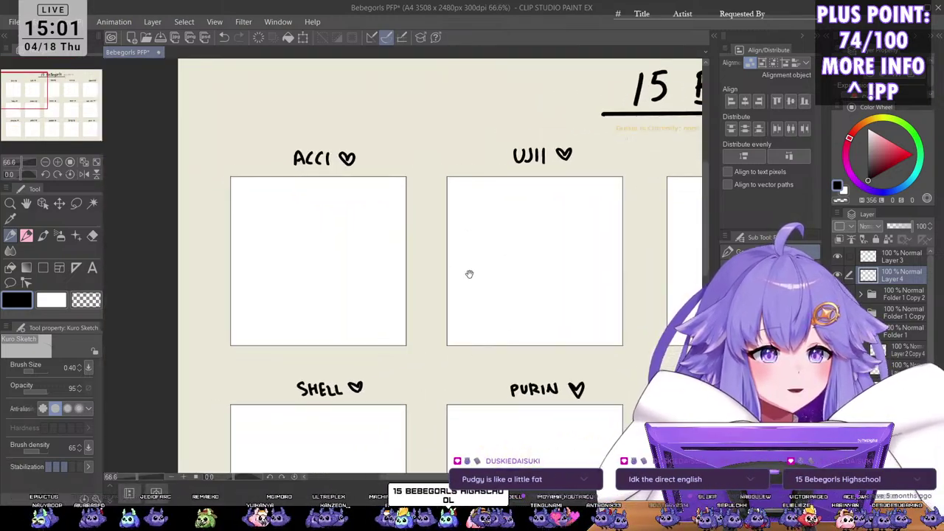
{"action": "scroll", "coordinate": [421, 241], "scroll_direction": "up", "scroll_amount": 1}
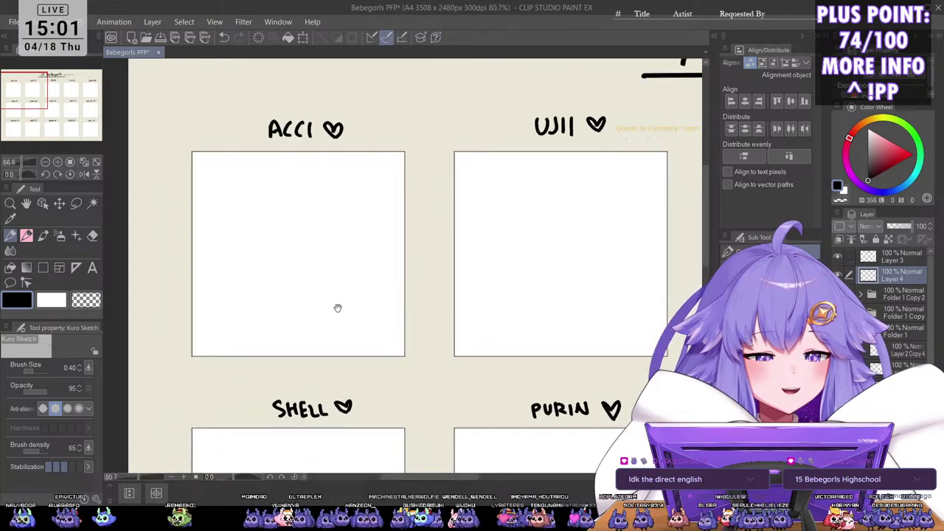
{"action": "left_click_drag", "start_coordinate": [337, 308], "coordinate": [464, 315]}
{"action": "scroll", "coordinate": [464, 315], "scroll_direction": "up", "scroll_amount": 1}
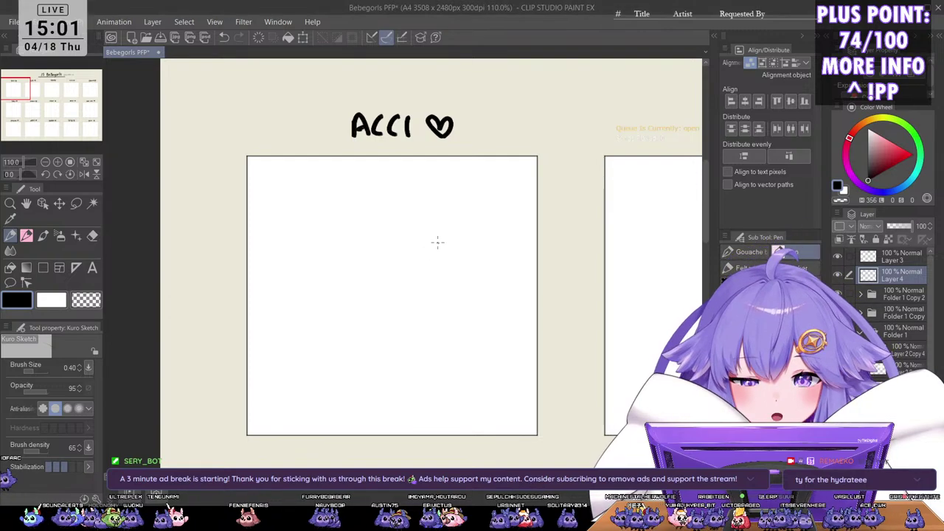
{"action": "scroll", "coordinate": [438, 242], "scroll_direction": "up", "scroll_amount": 1}
{"action": "left_click_drag", "start_coordinate": [429, 305], "coordinate": [458, 313]}
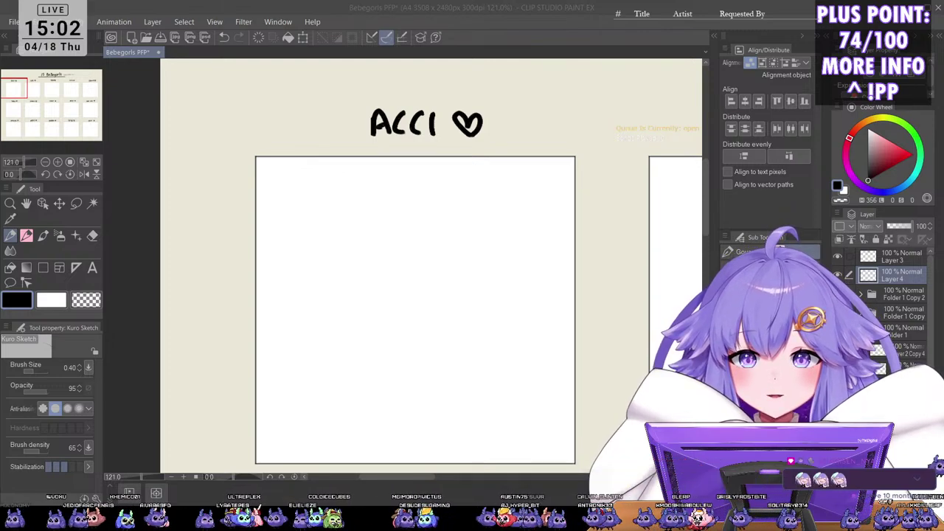
{"action": "left_click", "coordinate": [430, 242]}
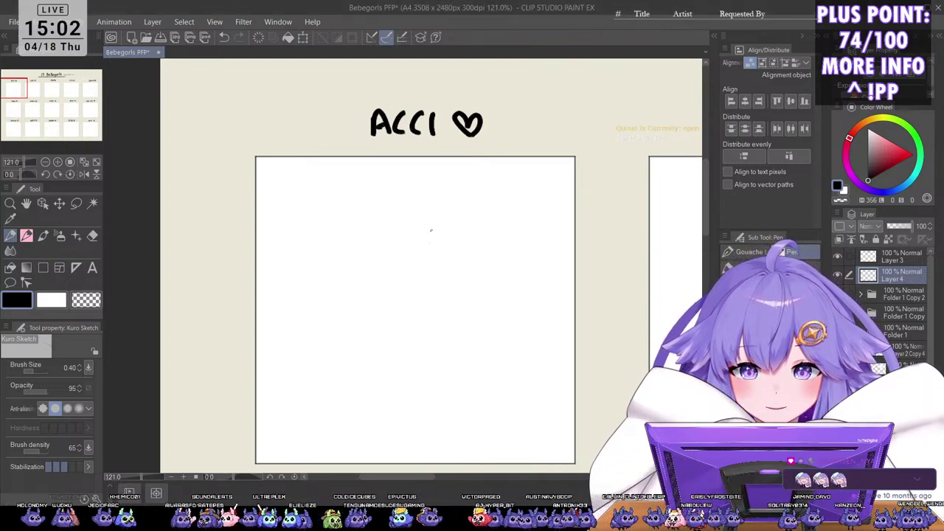
{"action": "scroll", "coordinate": [439, 233], "scroll_direction": "up", "scroll_amount": 1}
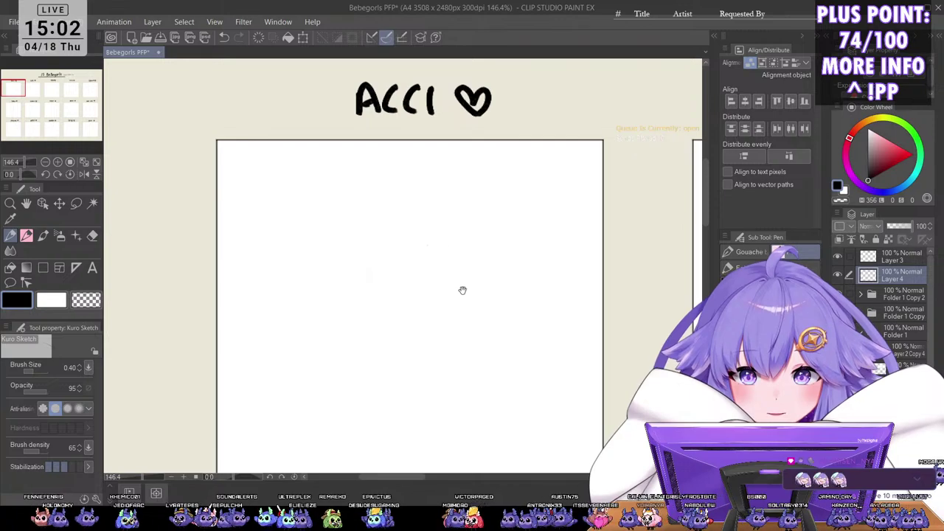
{"action": "left_click_drag", "start_coordinate": [410, 251], "coordinate": [408, 256]}
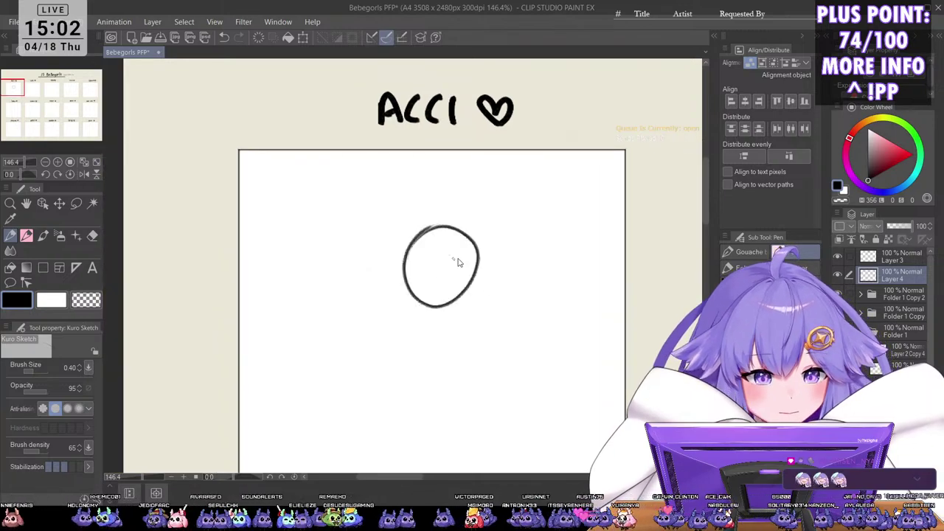
{"action": "key", "text": "ctrl+z"}
Step: Replace the thick circle with a thinner oval head guide in the ACCI box, using a brush size of 0.25
{"action": "key", "text": "bracketleft"}
{"action": "key", "text": "bracketleft"}
{"action": "scroll", "coordinate": [434, 258], "scroll_direction": "down", "scroll_amount": 1}
{"action": "left_click_drag", "start_coordinate": [439, 309], "coordinate": [405, 292]}
{"action": "left_click", "coordinate": [413, 221], "text": "ctrl+shift"}
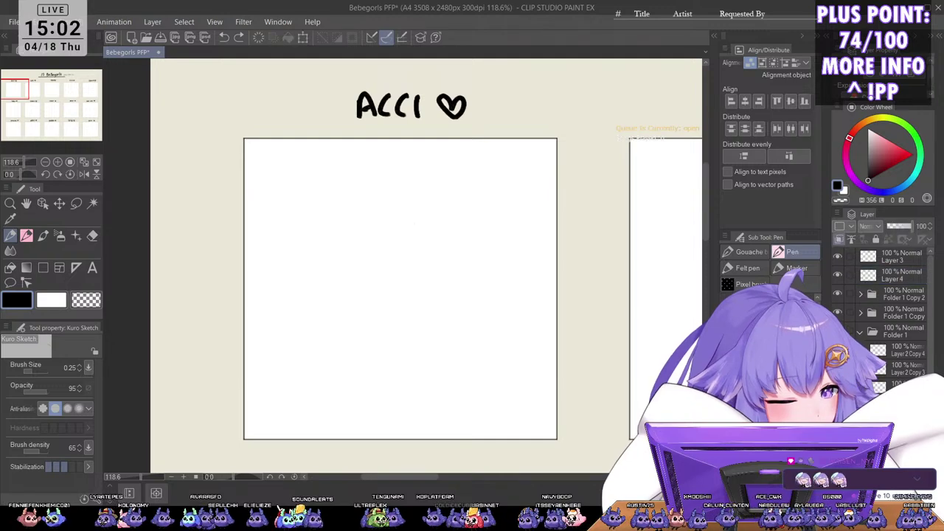
{"action": "left_click_drag", "start_coordinate": [396, 206], "coordinate": [415, 285]}
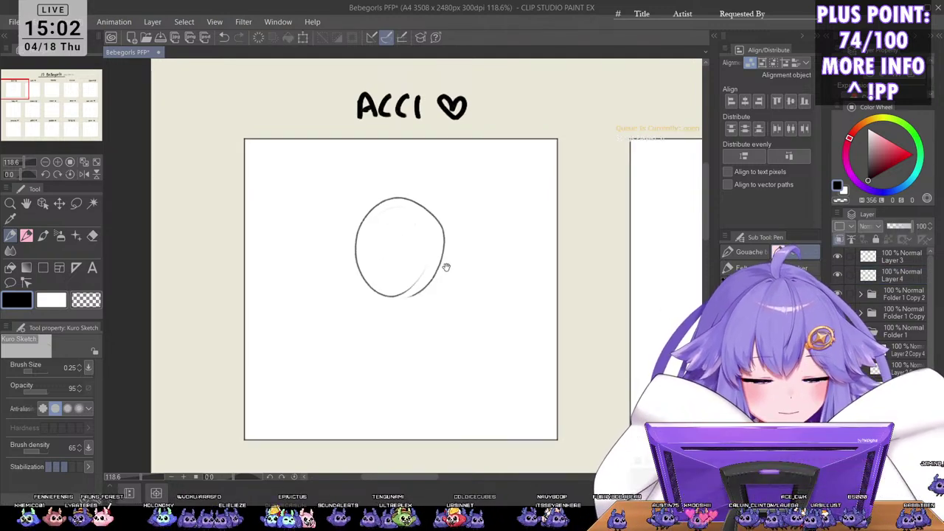
Step: Sketch the pointed middle bangs inside the head guide
{"action": "mouse_move", "coordinate": [404, 213]}
{"action": "left_mouse_down"}
{"action": "mouse_move", "coordinate": [434, 233]}
{"action": "mouse_move", "coordinate": [414, 253]}
{"action": "mouse_move", "coordinate": [434, 278]}
{"action": "left_mouse_up"}
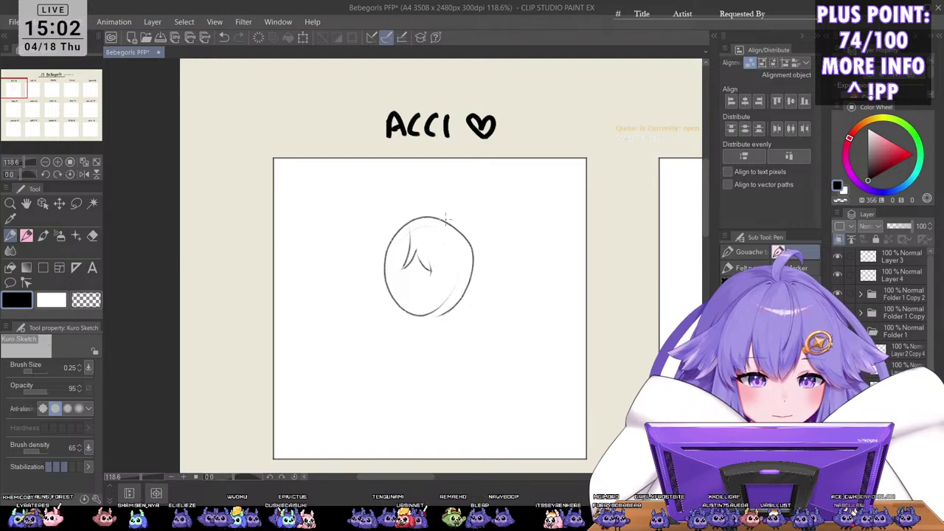
{"action": "left_click_drag", "start_coordinate": [431, 233], "coordinate": [448, 280]}
{"action": "key", "text": "ctrl+z"}
{"action": "left_click_drag", "start_coordinate": [444, 218], "coordinate": [432, 279]}
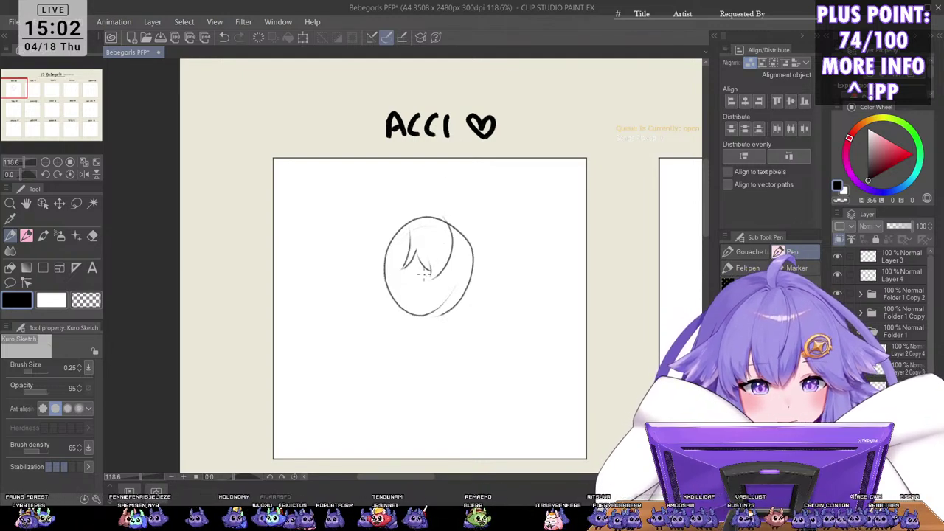
Step: Sketch bangs with flared, forked tips sweeping outward on both sides of the head guide
{"action": "mouse_move", "coordinate": [452, 233]}
{"action": "left_mouse_down"}
{"action": "mouse_move", "coordinate": [484, 266]}
{"action": "mouse_move", "coordinate": [503, 268]}
{"action": "left_mouse_up"}
{"action": "key", "text": "ctrl+z"}
{"action": "mouse_move", "coordinate": [472, 216]}
{"action": "left_mouse_down"}
{"action": "mouse_move", "coordinate": [498, 252]}
{"action": "mouse_move", "coordinate": [491, 245]}
{"action": "mouse_move", "coordinate": [500, 267]}
{"action": "left_mouse_up"}
{"action": "key", "text": "ctrl+z"}
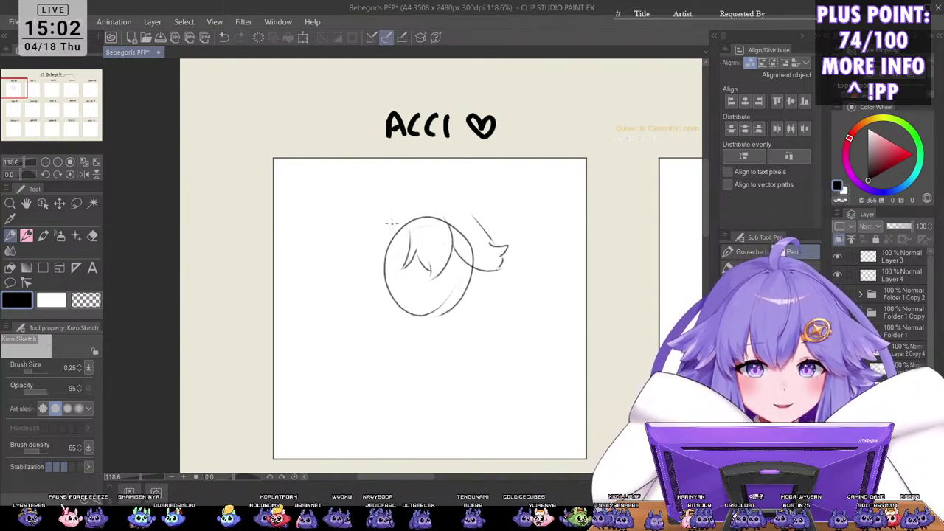
{"action": "mouse_move", "coordinate": [384, 233]}
{"action": "left_mouse_down"}
{"action": "mouse_move", "coordinate": [352, 274]}
{"action": "mouse_move", "coordinate": [360, 286]}
{"action": "left_mouse_up"}
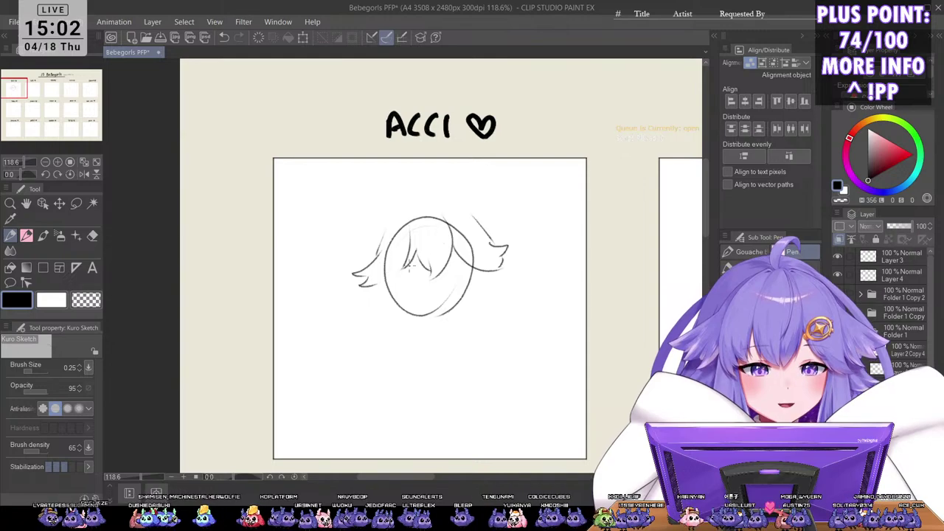
{"action": "left_click_drag", "start_coordinate": [426, 248], "coordinate": [376, 285]}
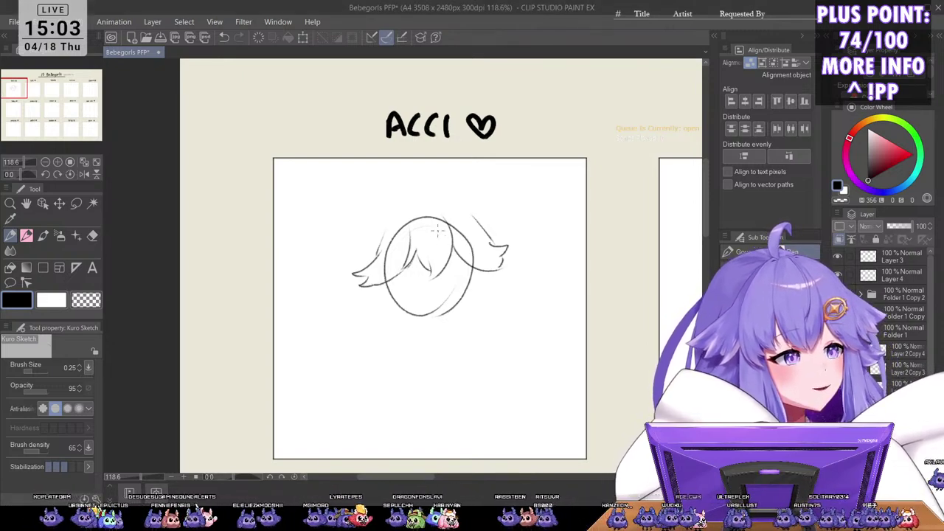
{"action": "key", "text": "ctrl+z"}
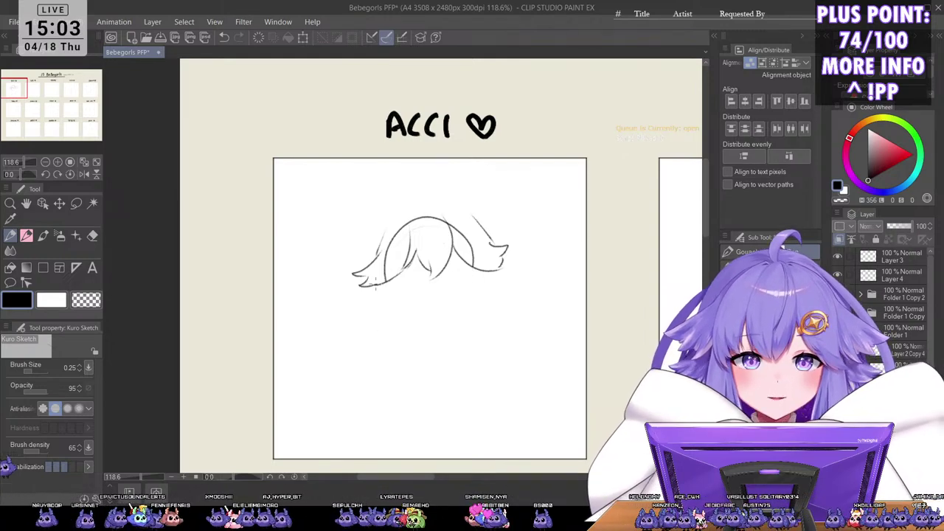
Step: Sketch a long lock of hair hanging below the left bang and erase the rest of the head guide
{"action": "left_click_drag", "start_coordinate": [394, 284], "coordinate": [399, 329]}
{"action": "mouse_move", "coordinate": [375, 289]}
{"action": "left_mouse_down"}
{"action": "mouse_move", "coordinate": [381, 347]}
{"action": "mouse_move", "coordinate": [406, 349]}
{"action": "left_mouse_up"}
{"action": "key", "text": "ctrl+z"}
{"action": "key", "text": "ctrl+z"}
{"action": "key", "text": "ctrl+z"}
{"action": "key", "text": "ctrl+z"}
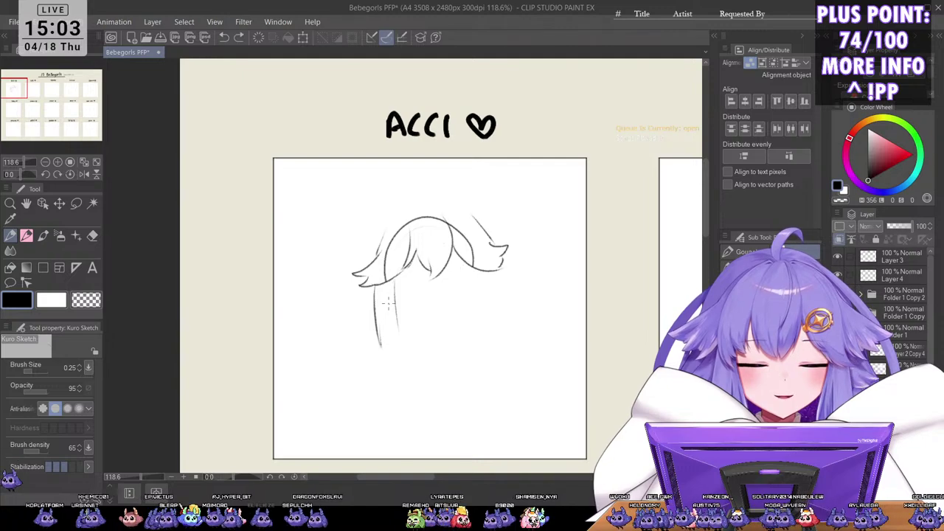
{"action": "left_click_drag", "start_coordinate": [374, 288], "coordinate": [381, 343]}
{"action": "left_click_drag", "start_coordinate": [379, 308], "coordinate": [382, 344]}
{"action": "left_click_drag", "start_coordinate": [391, 290], "coordinate": [400, 343]}
{"action": "mouse_move", "coordinate": [392, 233]}
{"action": "left_mouse_down"}
{"action": "mouse_move", "coordinate": [388, 260]}
{"action": "mouse_move", "coordinate": [451, 219]}
{"action": "mouse_move", "coordinate": [474, 264]}
{"action": "left_mouse_up"}
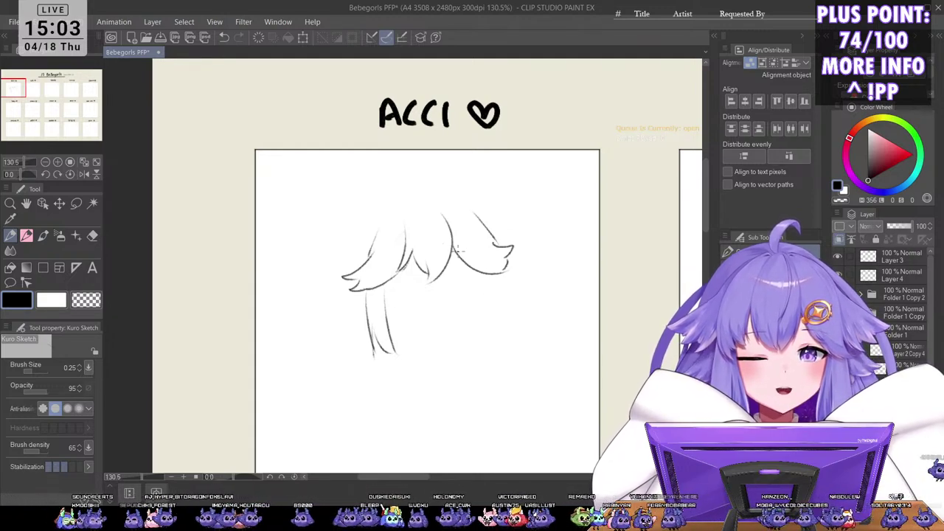
Step: Sketch a hair clip on the right bang and a long lock of hair hanging below it
{"action": "mouse_move", "coordinate": [457, 249]}
{"action": "left_mouse_down"}
{"action": "mouse_move", "coordinate": [470, 246]}
{"action": "mouse_move", "coordinate": [465, 258]}
{"action": "mouse_move", "coordinate": [479, 262]}
{"action": "mouse_move", "coordinate": [487, 344]}
{"action": "mouse_move", "coordinate": [500, 280]}
{"action": "mouse_move", "coordinate": [486, 342]}
{"action": "left_mouse_up"}
{"action": "key", "text": "ctrl+z"}
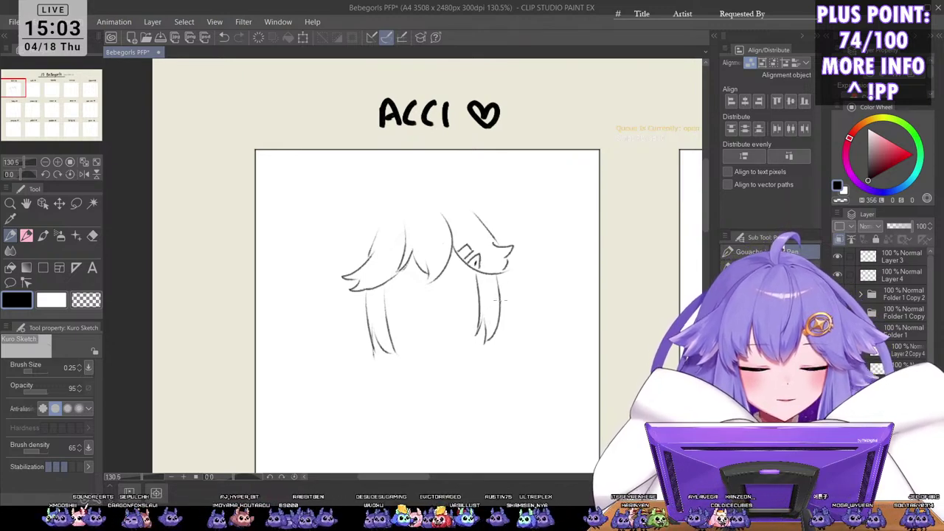
{"action": "key", "text": "ctrl+z"}
{"action": "key", "text": "ctrl+z"}
Step: Redraw the inner edge of the left lock and the outer contour of the left bang
{"action": "left_click_drag", "start_coordinate": [387, 283], "coordinate": [399, 355]}
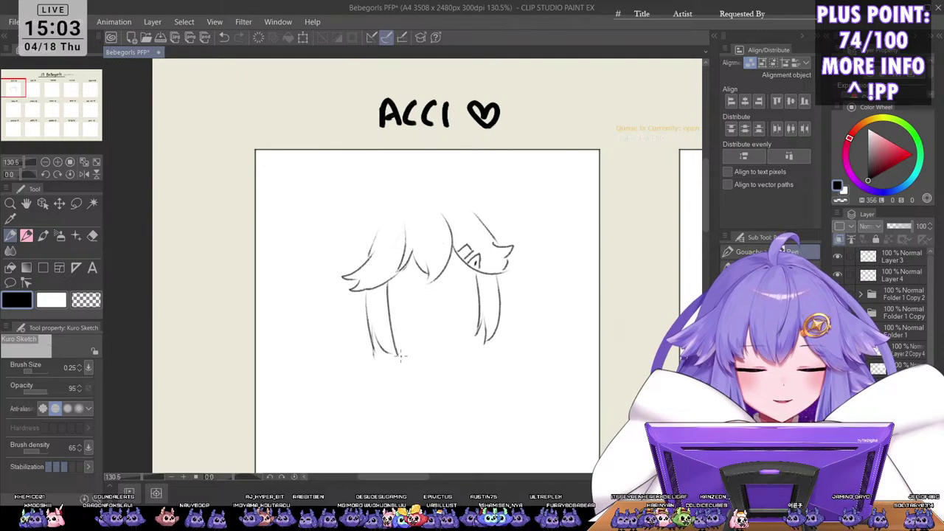
{"action": "scroll", "coordinate": [483, 295], "scroll_direction": "down", "scroll_amount": 2}
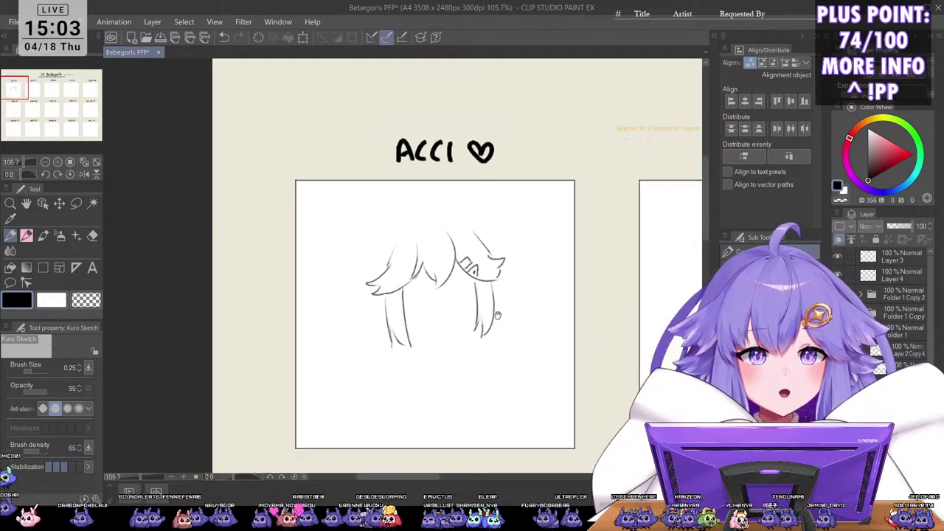
{"action": "scroll", "coordinate": [415, 223], "scroll_direction": "up", "scroll_amount": 3}
{"action": "key", "text": "ctrl+z"}
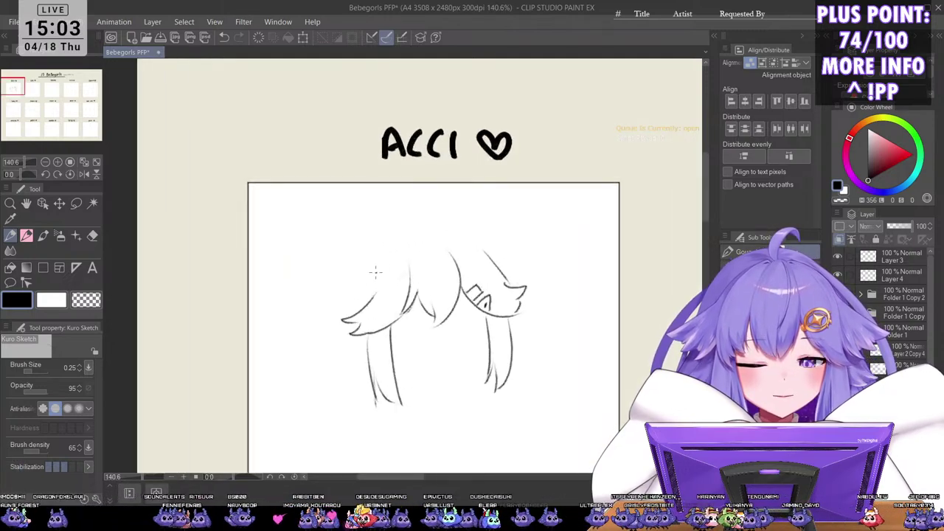
{"action": "left_click_drag", "start_coordinate": [372, 269], "coordinate": [361, 309]}
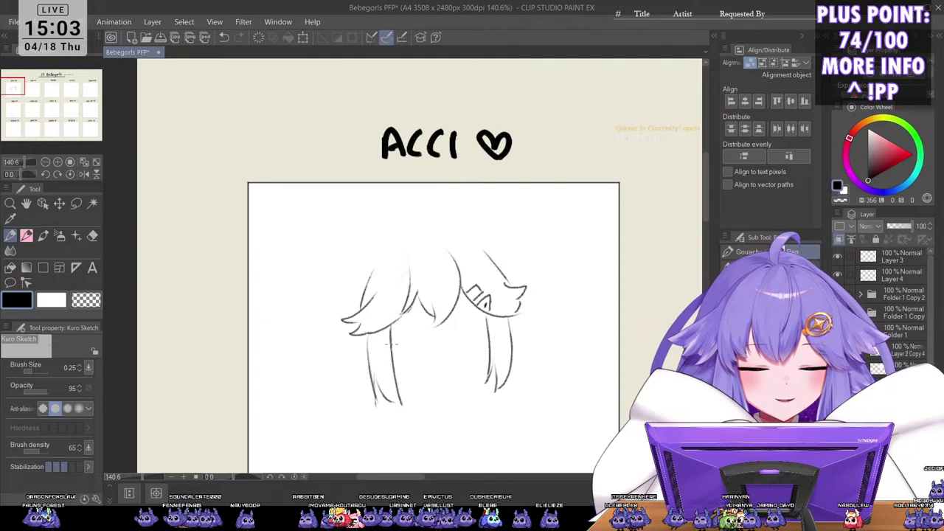
Step: Sketch the face outline from the left lock down to a pointed chin, trying out the right cheek line
{"action": "mouse_move", "coordinate": [408, 383]}
{"action": "left_mouse_down"}
{"action": "mouse_move", "coordinate": [456, 398]}
{"action": "mouse_move", "coordinate": [479, 376]}
{"action": "mouse_move", "coordinate": [487, 336]}
{"action": "mouse_move", "coordinate": [471, 384]}
{"action": "left_mouse_up"}
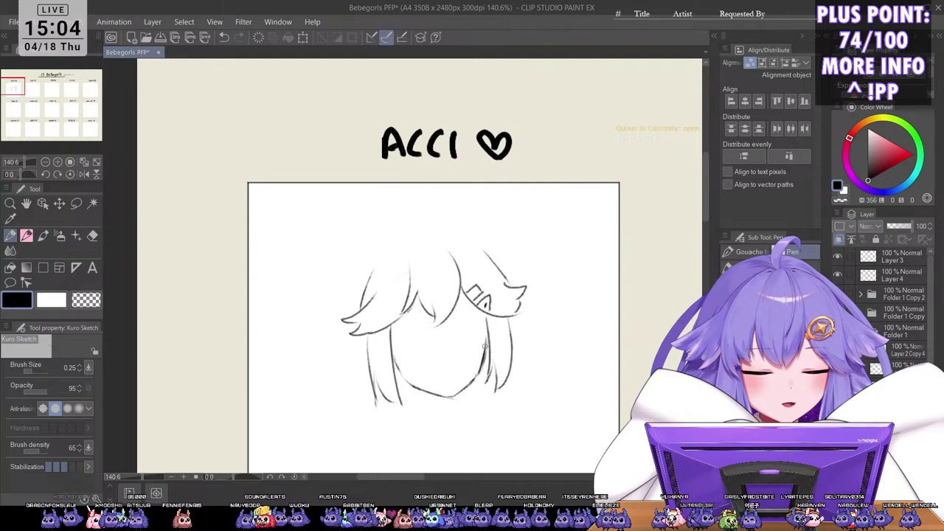
{"action": "key", "text": "ctrl+z"}
{"action": "left_click_drag", "start_coordinate": [487, 336], "coordinate": [471, 385]}
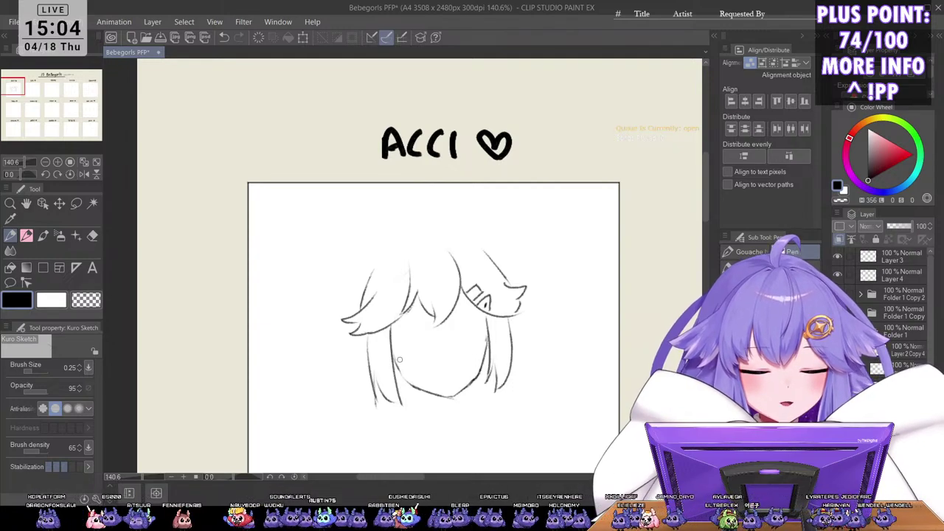
{"action": "mouse_move", "coordinate": [401, 359]}
{"action": "left_mouse_down"}
{"action": "mouse_move", "coordinate": [417, 387]}
{"action": "mouse_move", "coordinate": [404, 378]}
{"action": "mouse_move", "coordinate": [435, 393]}
{"action": "left_mouse_up"}
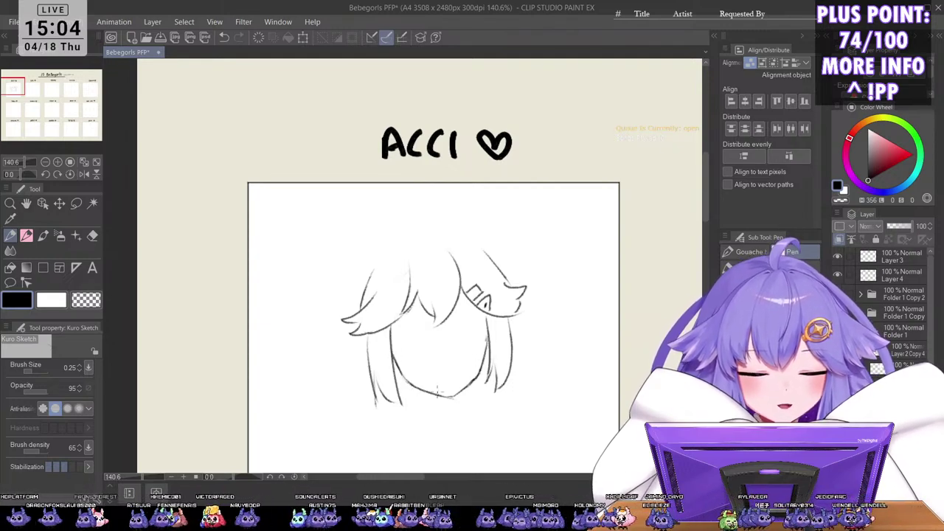
{"action": "key", "text": "ctrl+z"}
{"action": "key", "text": "ctrl+z"}
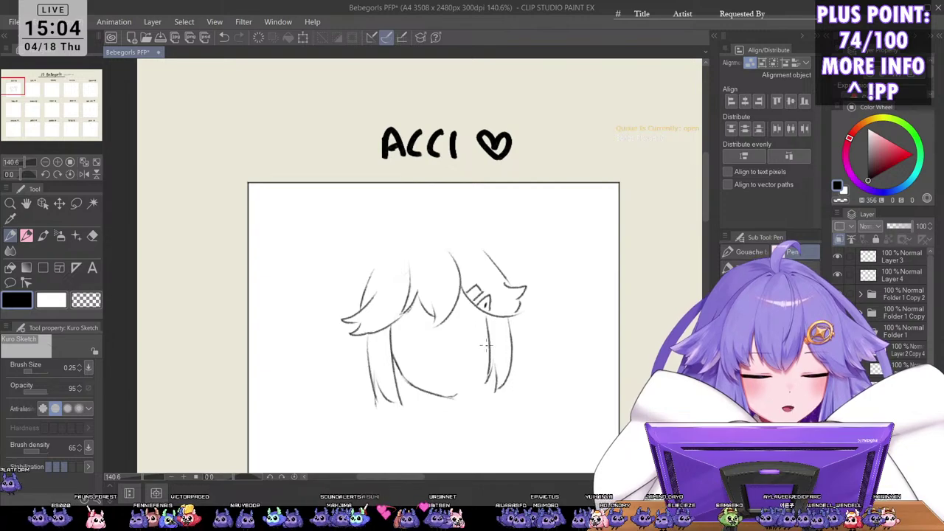
Step: Redraw the right cheek line down to the chin and check the face in a mirrored view
{"action": "key", "text": "ctrl+z"}
{"action": "key", "text": "ctrl+z"}
{"action": "mouse_move", "coordinate": [488, 343]}
{"action": "left_mouse_down"}
{"action": "mouse_move", "coordinate": [483, 369]}
{"action": "mouse_move", "coordinate": [452, 396]}
{"action": "left_mouse_up"}
{"action": "key", "text": "ctrl+z"}
{"action": "left_click_drag", "start_coordinate": [488, 336], "coordinate": [478, 380]}
{"action": "key", "text": "ctrl+z"}
{"action": "key", "text": "h"}
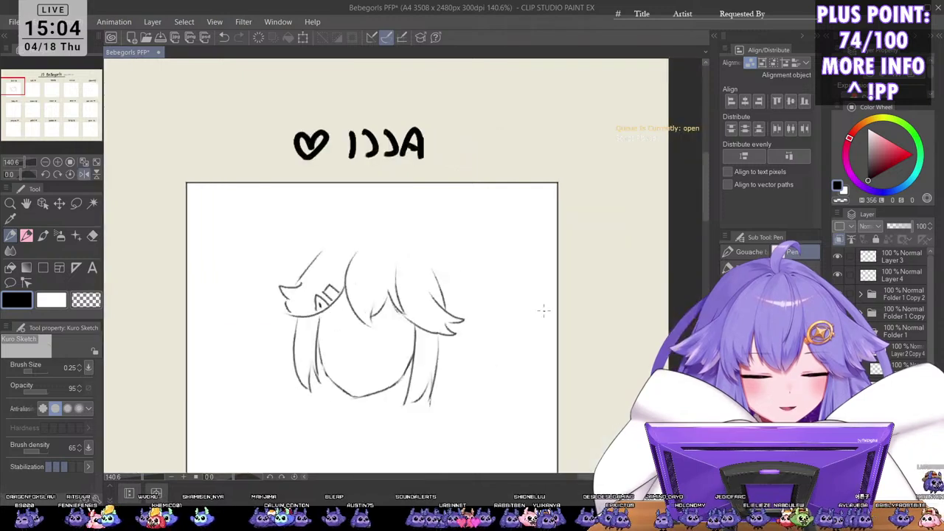
{"action": "key", "text": "h"}
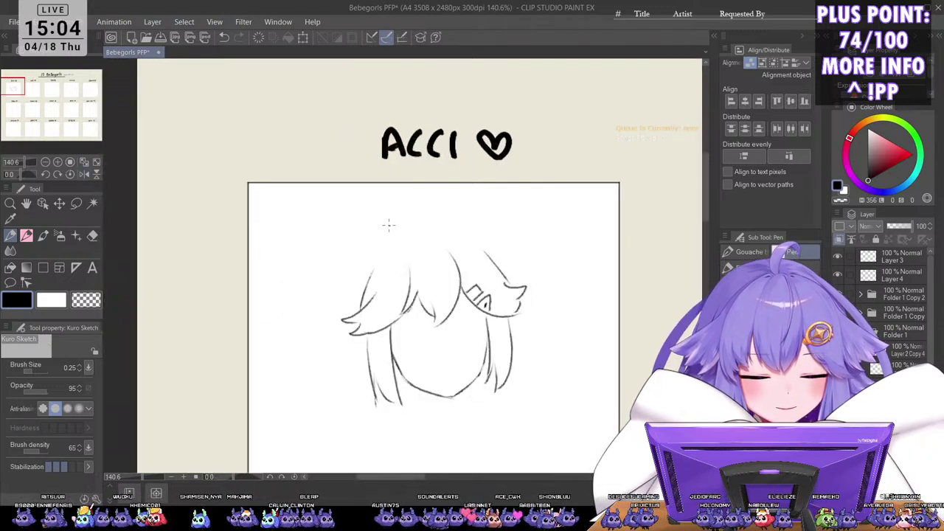
Step: Sketch the outer hair contour on the left and a drooping ear on each side of the head
{"action": "mouse_move", "coordinate": [383, 243]}
{"action": "left_mouse_down"}
{"action": "mouse_move", "coordinate": [355, 373]}
{"action": "mouse_move", "coordinate": [346, 345]}
{"action": "mouse_move", "coordinate": [335, 350]}
{"action": "mouse_move", "coordinate": [362, 372]}
{"action": "left_mouse_up"}
{"action": "mouse_move", "coordinate": [519, 312]}
{"action": "left_mouse_down"}
{"action": "mouse_move", "coordinate": [544, 325]}
{"action": "mouse_move", "coordinate": [549, 340]}
{"action": "left_mouse_up"}
{"action": "left_click_drag", "start_coordinate": [548, 341], "coordinate": [512, 352]}
{"action": "key", "text": "ctrl+z"}
{"action": "mouse_move", "coordinate": [543, 324]}
{"action": "left_mouse_down"}
{"action": "mouse_move", "coordinate": [548, 343]}
{"action": "mouse_move", "coordinate": [513, 351]}
{"action": "mouse_move", "coordinate": [530, 340]}
{"action": "left_mouse_up"}
{"action": "key", "text": "ctrl+z"}
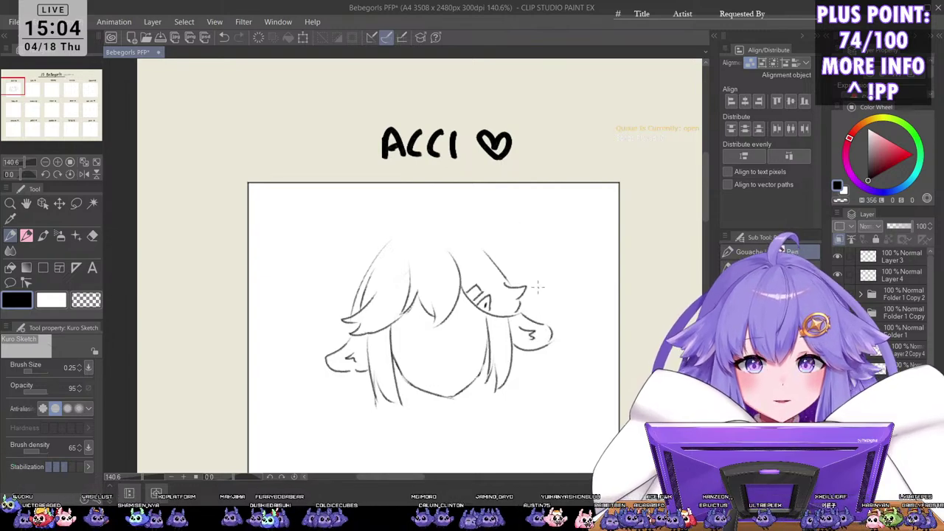
Step: Refine both drooping ears, adding jagged fluff where they meet the hair
{"action": "mouse_move", "coordinate": [521, 349]}
{"action": "left_mouse_down"}
{"action": "mouse_move", "coordinate": [513, 341]}
{"action": "mouse_move", "coordinate": [519, 350]}
{"action": "mouse_move", "coordinate": [551, 339]}
{"action": "left_mouse_up"}
{"action": "key", "text": "ctrl+z"}
{"action": "key", "text": "ctrl+z"}
{"action": "key", "text": "ctrl+z"}
{"action": "key", "text": "ctrl+z"}
{"action": "key", "text": "ctrl+z"}
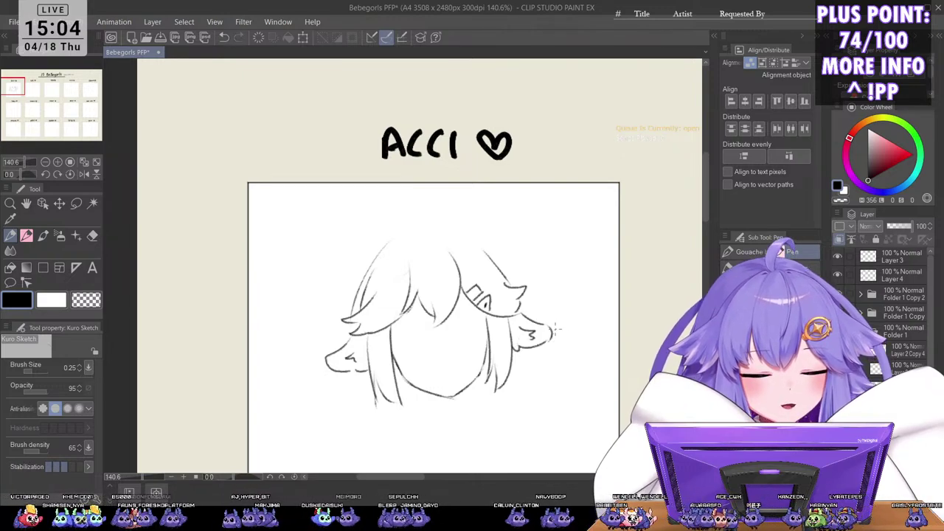
{"action": "key", "text": "ctrl+z"}
{"action": "mouse_move", "coordinate": [358, 363]}
{"action": "left_mouse_down"}
{"action": "mouse_move", "coordinate": [363, 375]}
{"action": "mouse_move", "coordinate": [354, 362]}
{"action": "left_mouse_up"}
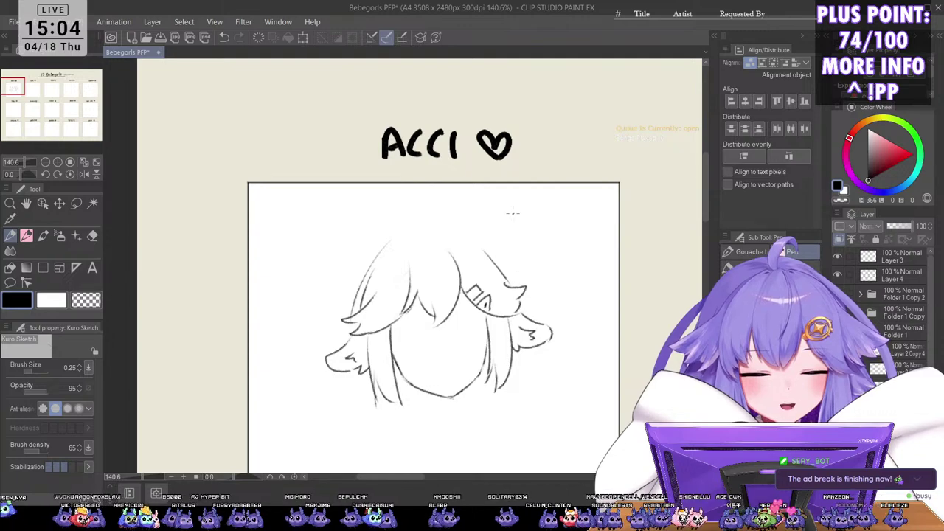
Step: Sketch the outer hair contour on the right, from the upper head down to the ear
{"action": "left_click_drag", "start_coordinate": [485, 242], "coordinate": [516, 284]}
{"action": "key", "text": "ctrl+z"}
{"action": "left_click_drag", "start_coordinate": [485, 243], "coordinate": [535, 318]}
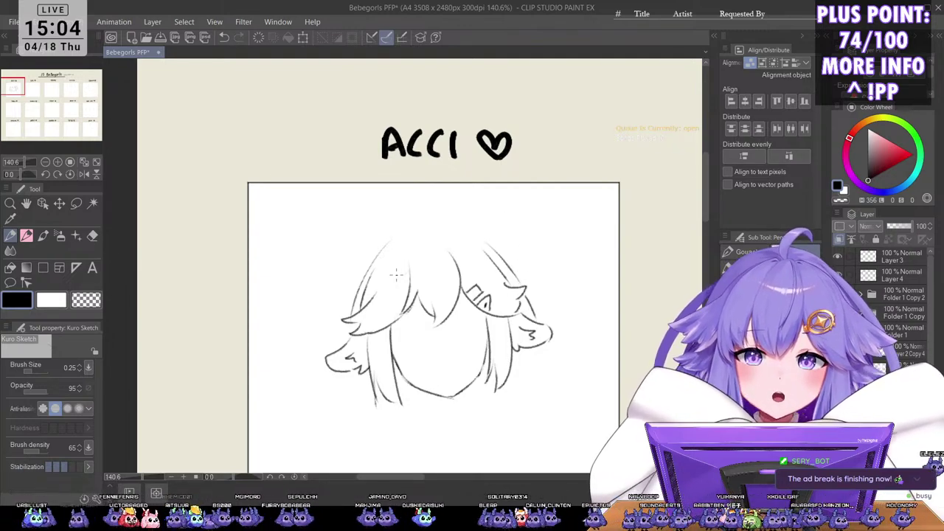
Step: Sketch the jagged back hair below the left ear and short neck lines under the chin
{"action": "left_click_drag", "start_coordinate": [351, 370], "coordinate": [360, 406]}
{"action": "mouse_move", "coordinate": [363, 389]}
{"action": "left_mouse_down"}
{"action": "mouse_move", "coordinate": [368, 403]}
{"action": "mouse_move", "coordinate": [413, 396]}
{"action": "mouse_move", "coordinate": [431, 413]}
{"action": "left_mouse_up"}
{"action": "key", "text": "ctrl+z"}
{"action": "mouse_move", "coordinate": [468, 385]}
{"action": "left_mouse_down"}
{"action": "mouse_move", "coordinate": [467, 414]}
{"action": "mouse_move", "coordinate": [434, 408]}
{"action": "mouse_move", "coordinate": [484, 416]}
{"action": "left_mouse_up"}
{"action": "key", "text": "ctrl+z"}
{"action": "key", "text": "ctrl+z"}
{"action": "key", "text": "ctrl+z"}
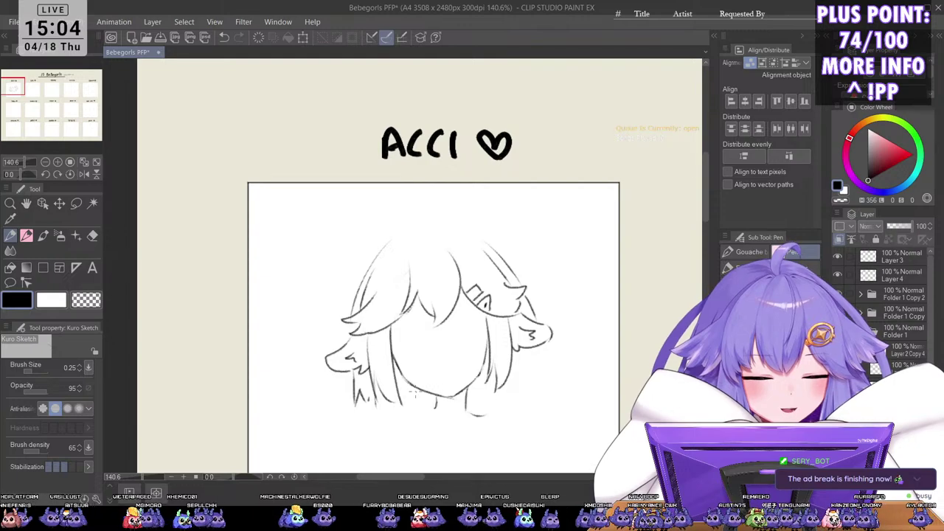
Step: Add jagged hair ends beside the neck and extend the back hair down from the right ear
{"action": "mouse_move", "coordinate": [403, 390]}
{"action": "left_mouse_down"}
{"action": "mouse_move", "coordinate": [417, 398]}
{"action": "mouse_move", "coordinate": [410, 405]}
{"action": "mouse_move", "coordinate": [433, 410]}
{"action": "left_mouse_up"}
{"action": "key", "text": "ctrl+z"}
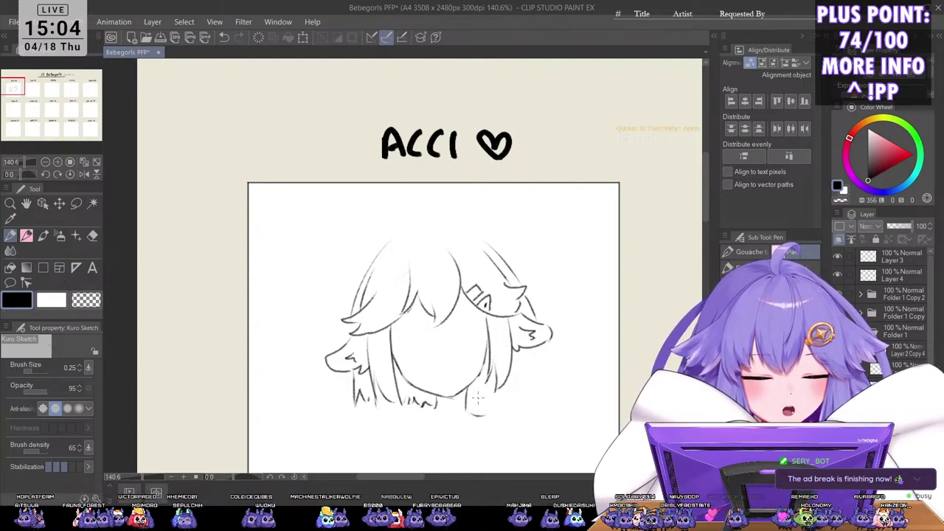
{"action": "mouse_move", "coordinate": [475, 386]}
{"action": "left_mouse_down"}
{"action": "mouse_move", "coordinate": [488, 404]}
{"action": "mouse_move", "coordinate": [500, 402]}
{"action": "left_mouse_up"}
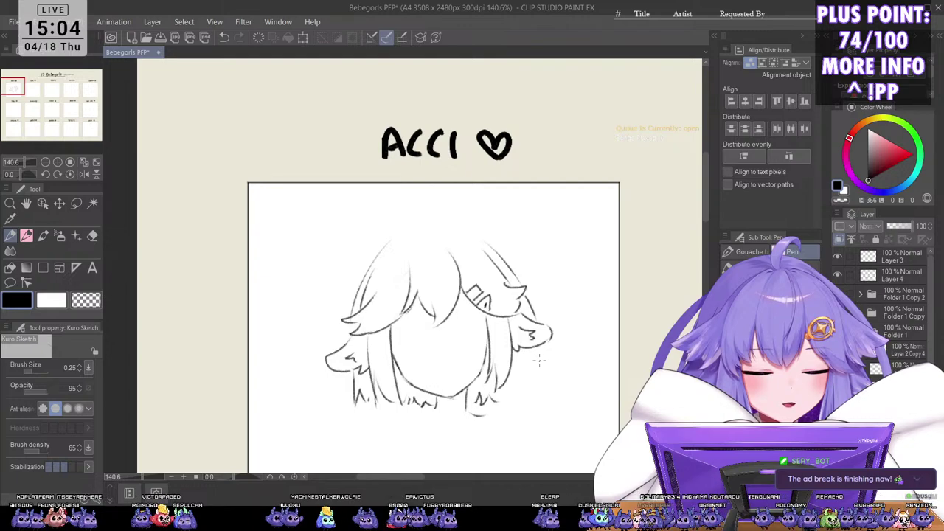
{"action": "mouse_move", "coordinate": [539, 360]}
{"action": "left_mouse_down"}
{"action": "mouse_move", "coordinate": [542, 393]}
{"action": "mouse_move", "coordinate": [513, 406]}
{"action": "left_mouse_up"}
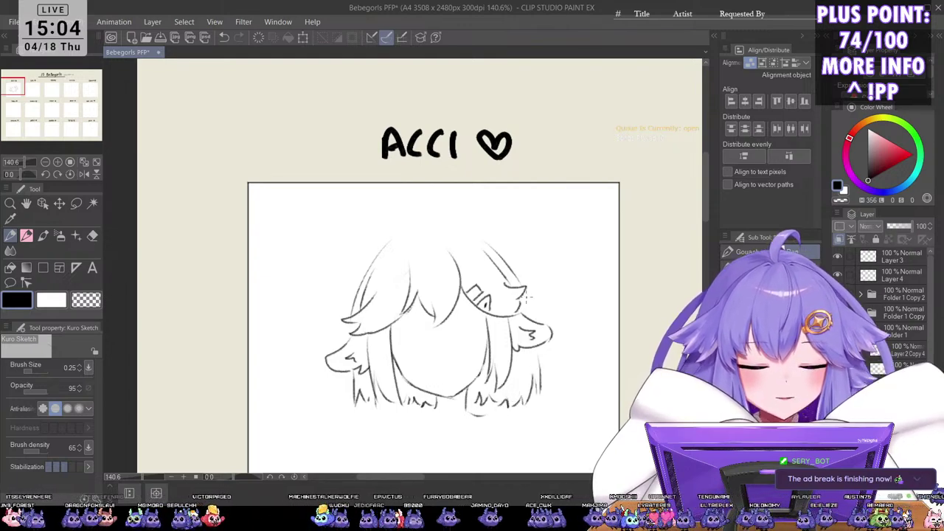
Step: Redraw the outer hair contour up over the crown, add a curled ahoge on top, and check the head in a mirrored view
{"action": "left_click_drag", "start_coordinate": [528, 297], "coordinate": [533, 317]}
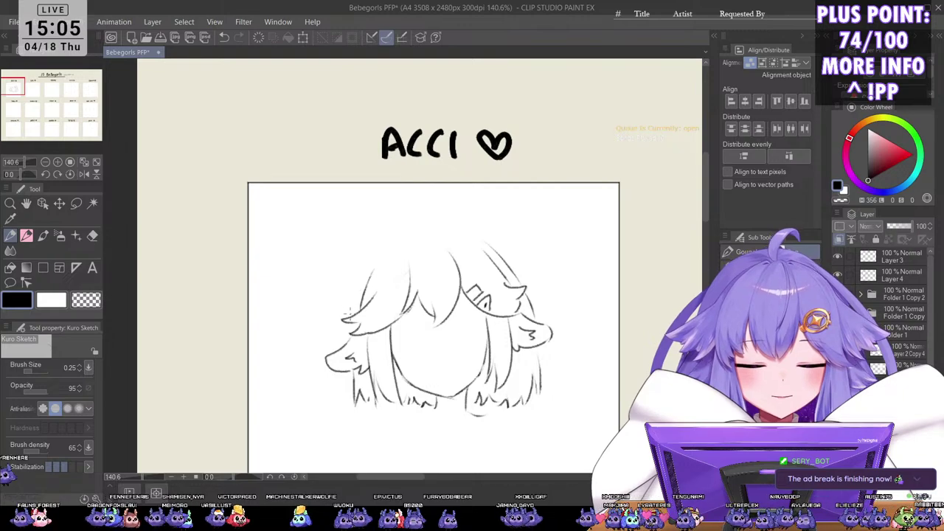
{"action": "left_click_drag", "start_coordinate": [386, 242], "coordinate": [351, 314]}
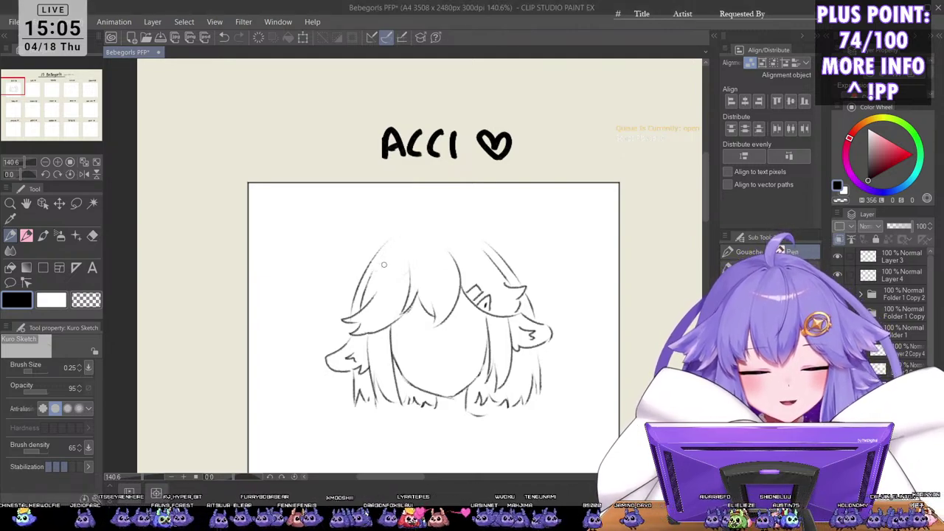
{"action": "mouse_move", "coordinate": [398, 236]}
{"action": "left_mouse_down"}
{"action": "mouse_move", "coordinate": [427, 224]}
{"action": "mouse_move", "coordinate": [441, 198]}
{"action": "mouse_move", "coordinate": [449, 207]}
{"action": "mouse_move", "coordinate": [432, 220]}
{"action": "mouse_move", "coordinate": [444, 214]}
{"action": "left_mouse_up"}
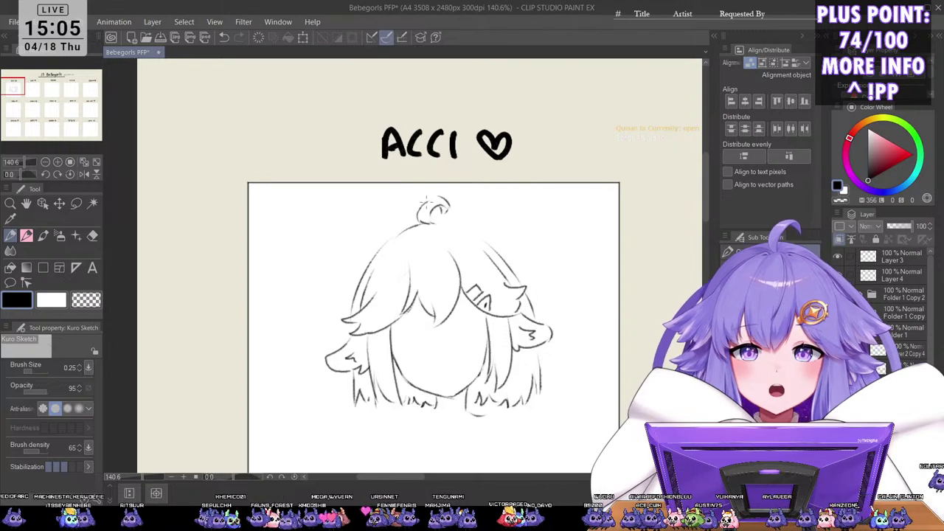
{"action": "key", "text": "ctrl+z"}
{"action": "key", "text": "ctrl+z"}
{"action": "key", "text": "ctrl+z"}
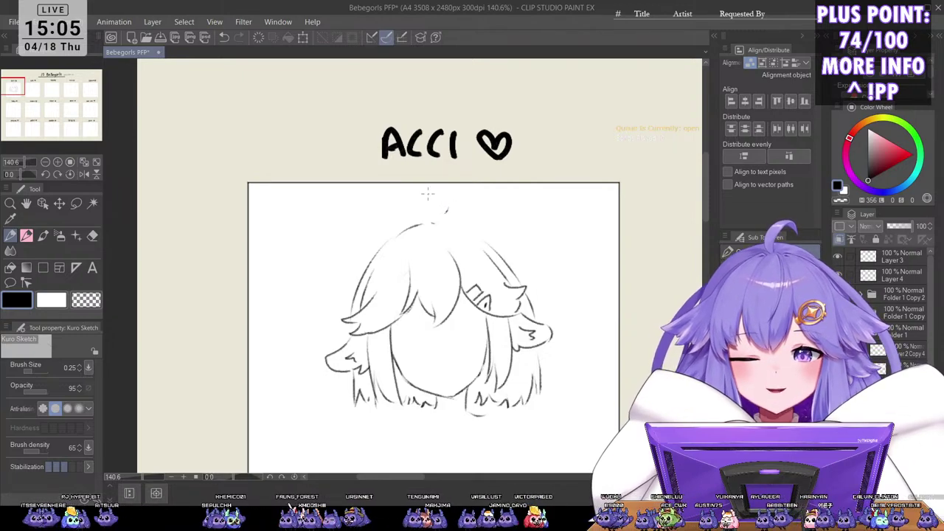
{"action": "mouse_move", "coordinate": [435, 223]}
{"action": "left_mouse_down"}
{"action": "mouse_move", "coordinate": [439, 198]}
{"action": "mouse_move", "coordinate": [430, 197]}
{"action": "mouse_move", "coordinate": [455, 198]}
{"action": "mouse_move", "coordinate": [443, 216]}
{"action": "left_mouse_up"}
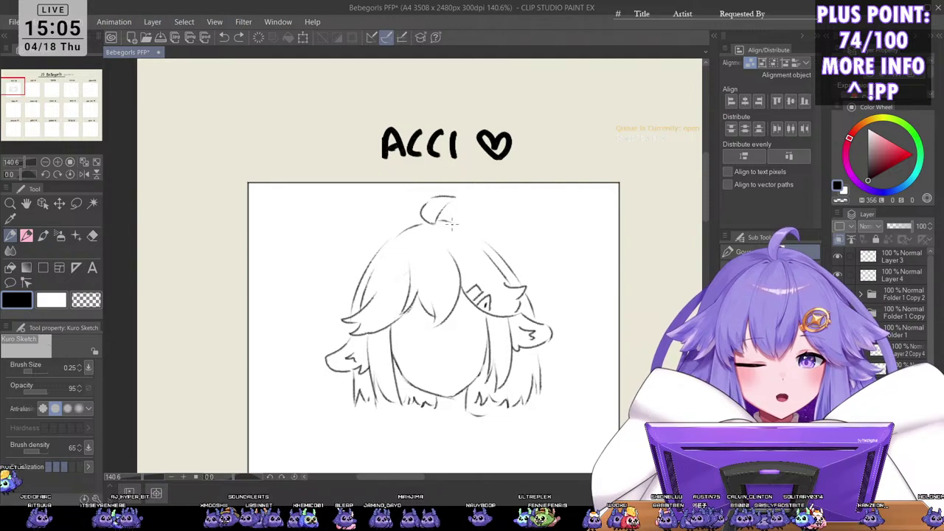
{"action": "key", "text": "h"}
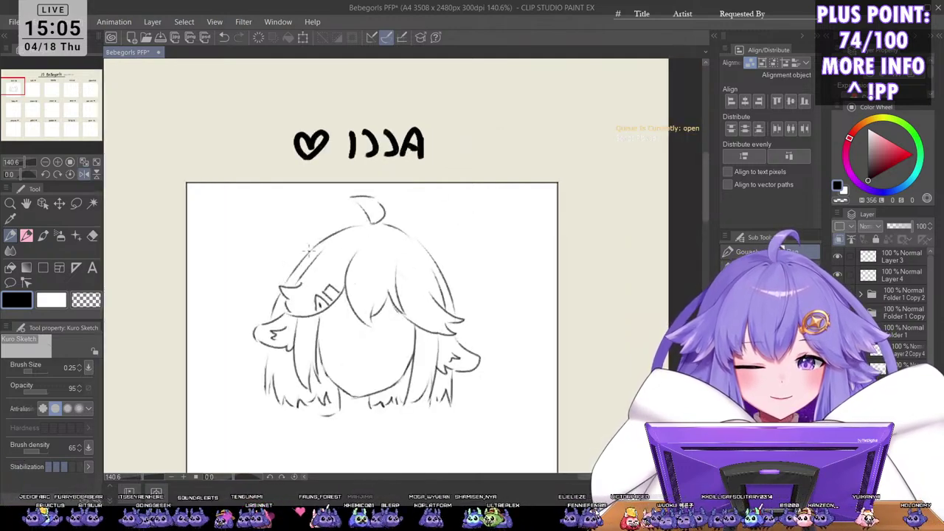
Step: Undo and restore the redrawn crown contour in the mirrored view to compare the head shape
{"action": "left_click_drag", "start_coordinate": [457, 297], "coordinate": [493, 282]}
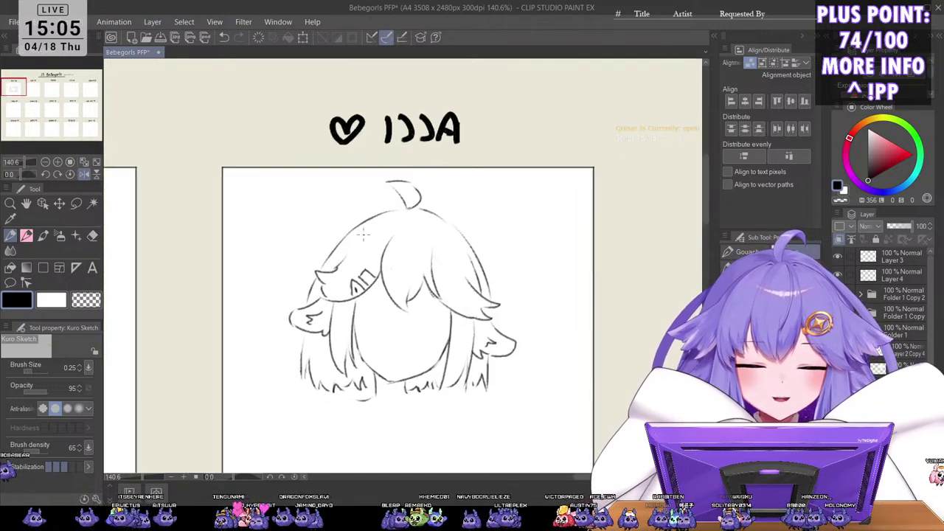
{"action": "key", "text": "ctrl+z"}
{"action": "key", "text": "ctrl+z"}
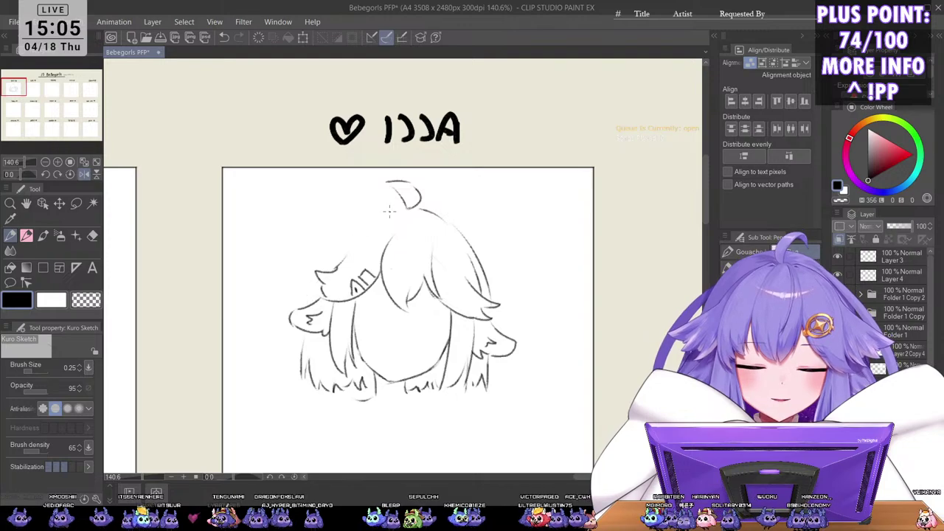
{"action": "key", "text": "ctrl+y"}
{"action": "key", "text": "ctrl+y"}
{"action": "key", "text": "ctrl+z"}
{"action": "key", "text": "ctrl+y"}
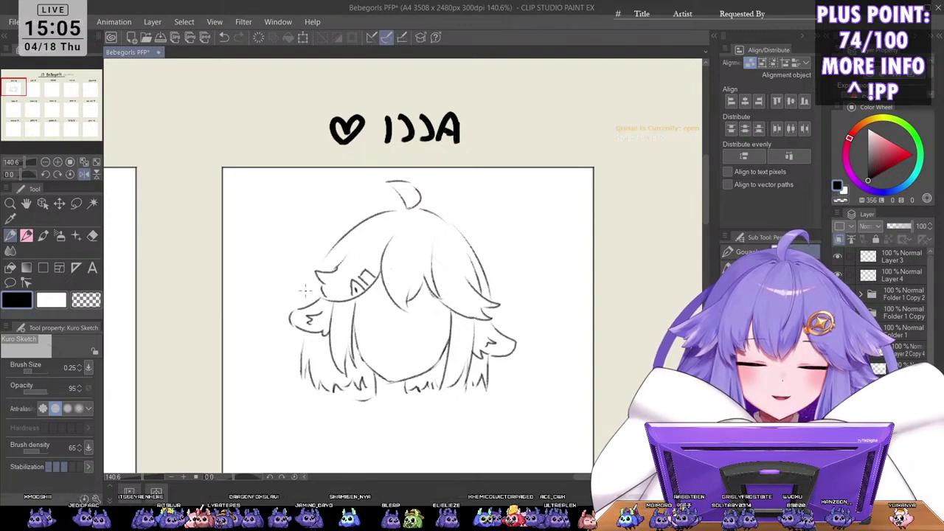
Step: Widen the back hair with outer strands below the ear on the hairclip side, and add a short contour line above that ear
{"action": "mouse_move", "coordinate": [297, 337]}
{"action": "left_mouse_down"}
{"action": "mouse_move", "coordinate": [291, 378]}
{"action": "mouse_move", "coordinate": [301, 385]}
{"action": "left_mouse_up"}
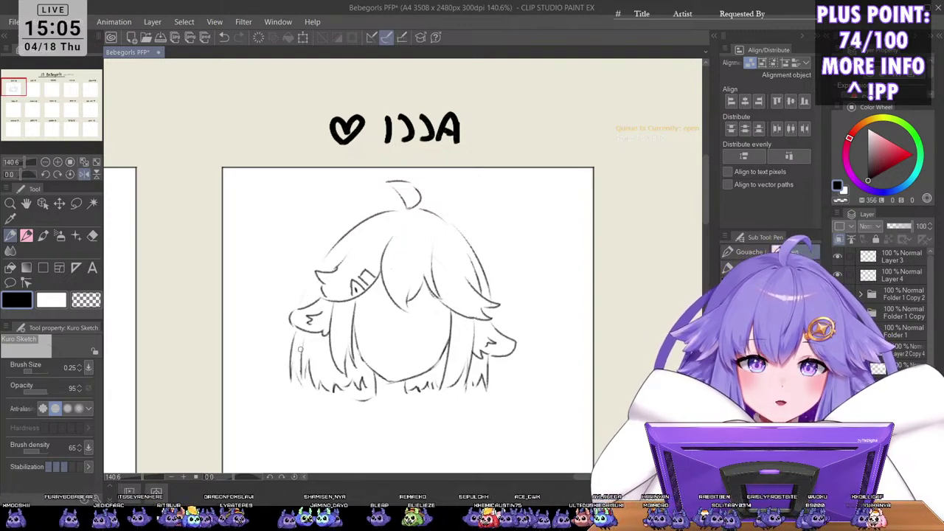
{"action": "mouse_move", "coordinate": [300, 348]}
{"action": "left_mouse_down"}
{"action": "mouse_move", "coordinate": [304, 391]}
{"action": "mouse_move", "coordinate": [313, 389]}
{"action": "left_mouse_up"}
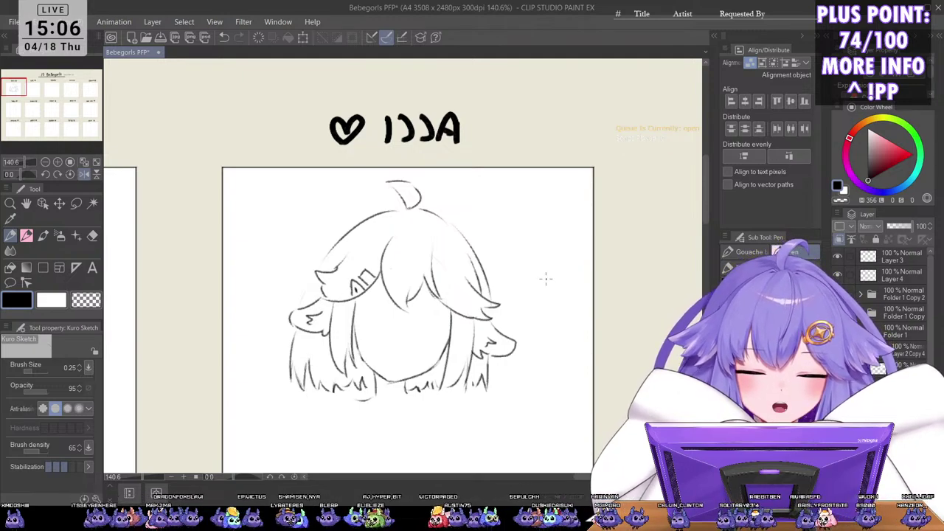
{"action": "key", "text": "h"}
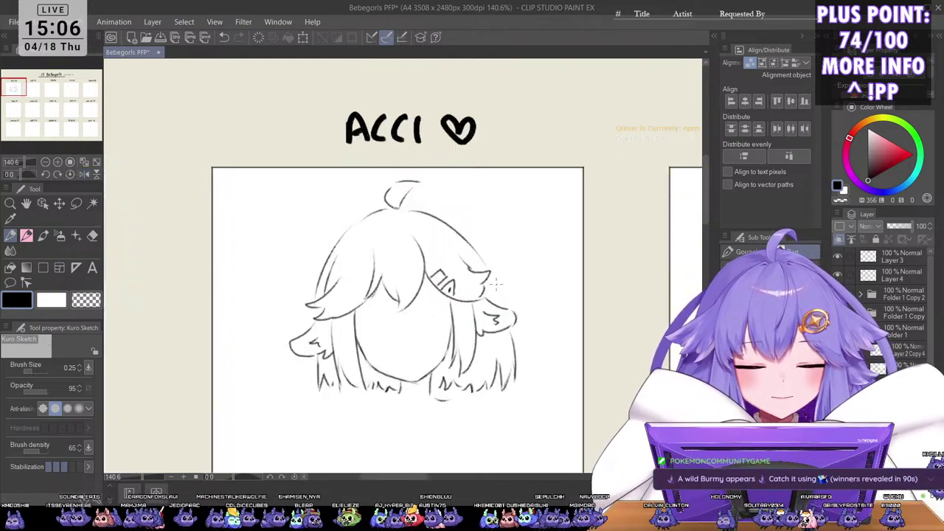
{"action": "left_click_drag", "start_coordinate": [492, 277], "coordinate": [503, 300]}
{"action": "scroll", "coordinate": [507, 232], "scroll_direction": "down", "scroll_amount": 1}
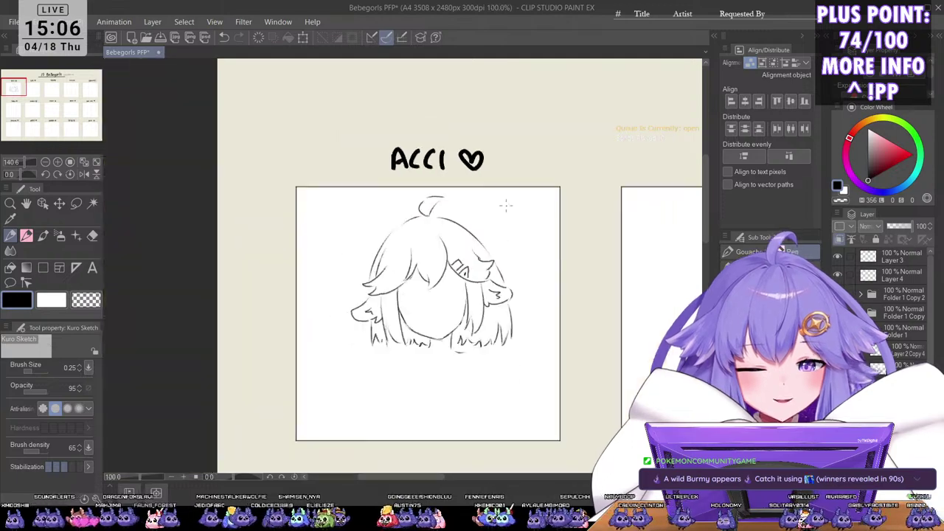
Step: Undo the outermost back-hair strand below the right ear and redraw it with a slightly wider sweep
{"action": "scroll", "coordinate": [519, 265], "scroll_direction": "up", "scroll_amount": 1}
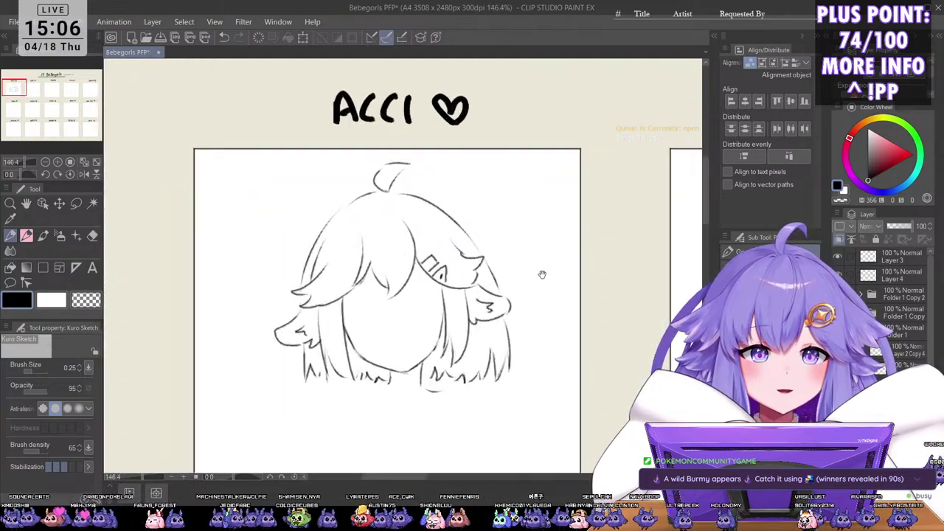
{"action": "left_click_drag", "start_coordinate": [541, 275], "coordinate": [561, 245]}
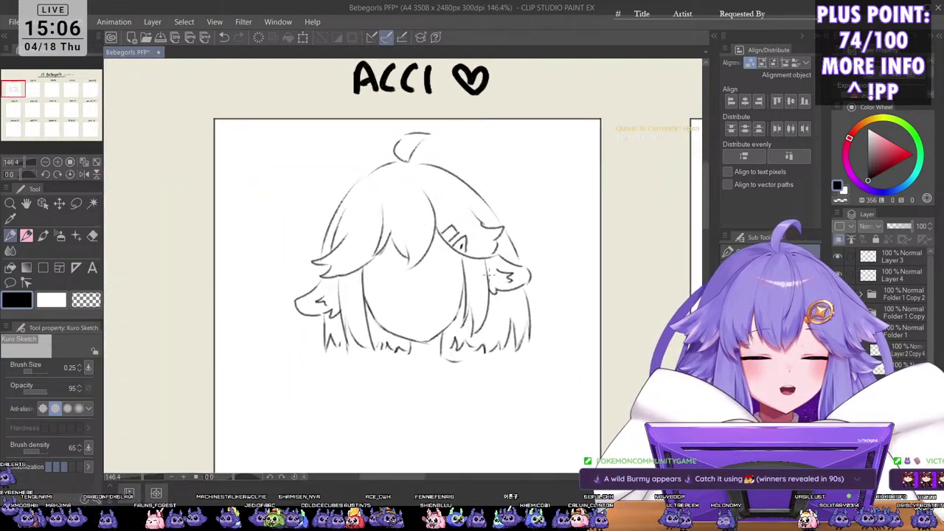
{"action": "key", "text": "ctrl+z"}
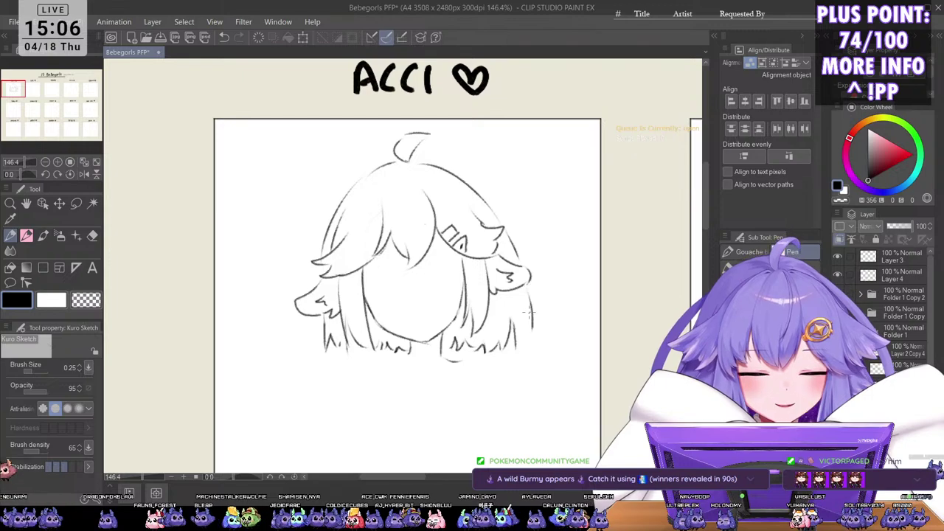
{"action": "scroll", "coordinate": [522, 320], "scroll_direction": "down", "scroll_amount": 3}
{"action": "scroll", "coordinate": [522, 321], "scroll_direction": "up", "scroll_amount": 3}
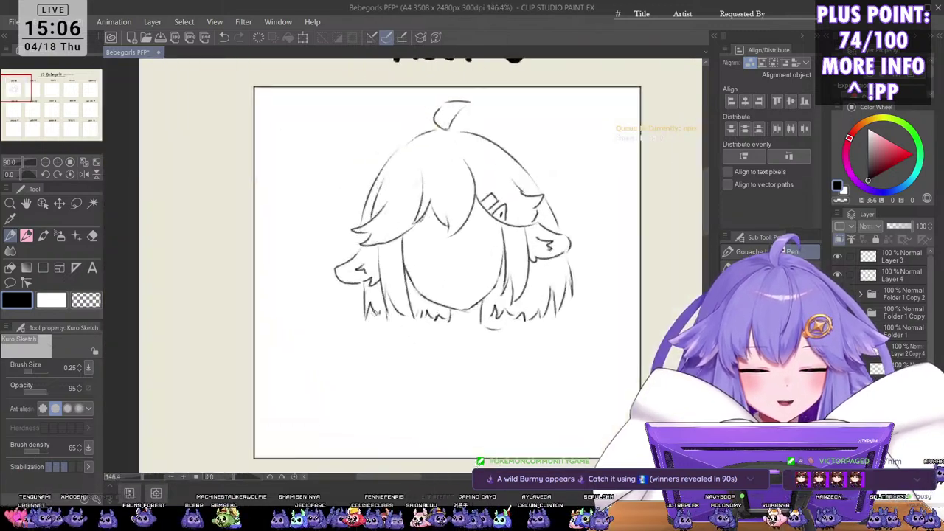
Step: Redraw the back hair below the left ear longer, with jagged ends running in toward the neck
{"action": "key", "text": "ctrl+z"}
{"action": "mouse_move", "coordinate": [361, 285]}
{"action": "left_mouse_down"}
{"action": "mouse_move", "coordinate": [357, 306]}
{"action": "mouse_move", "coordinate": [383, 332]}
{"action": "mouse_move", "coordinate": [378, 319]}
{"action": "mouse_move", "coordinate": [438, 323]}
{"action": "left_mouse_up"}
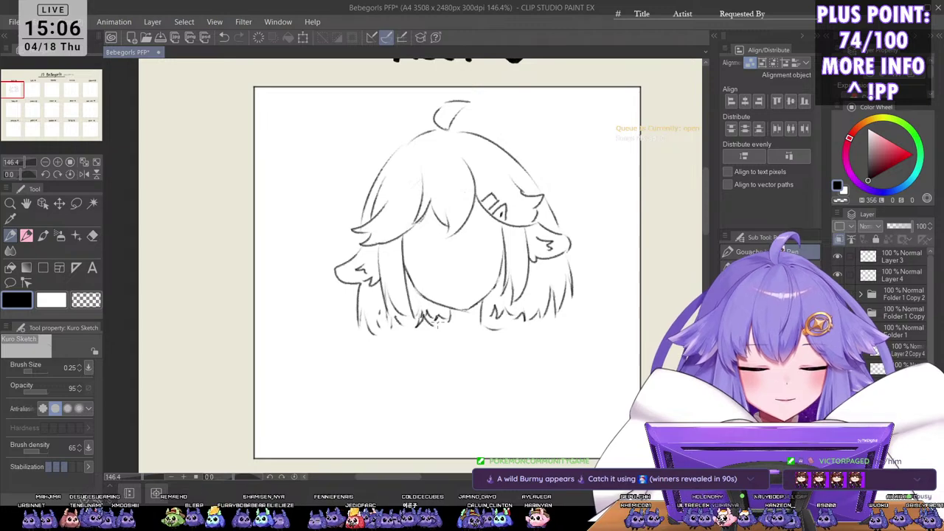
{"action": "key", "text": "ctrl+z"}
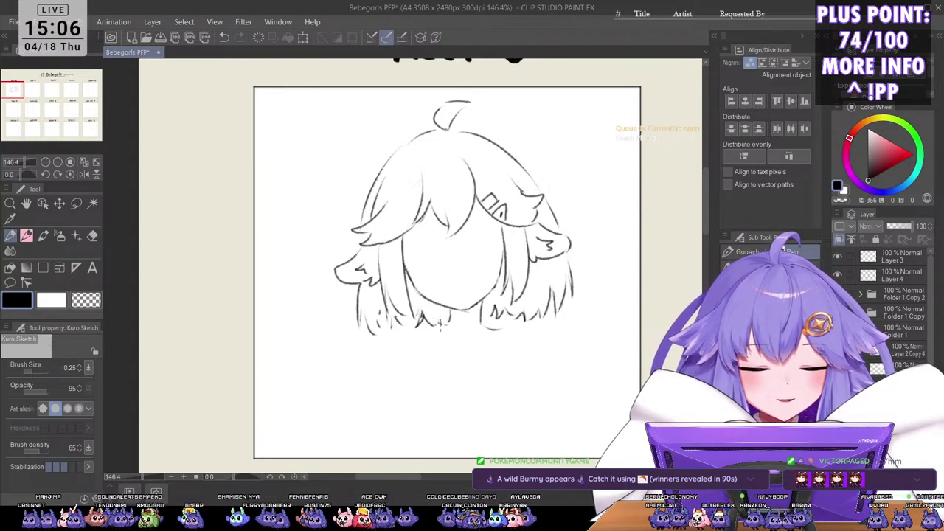
{"action": "scroll", "coordinate": [378, 206], "scroll_direction": "down", "scroll_amount": 1}
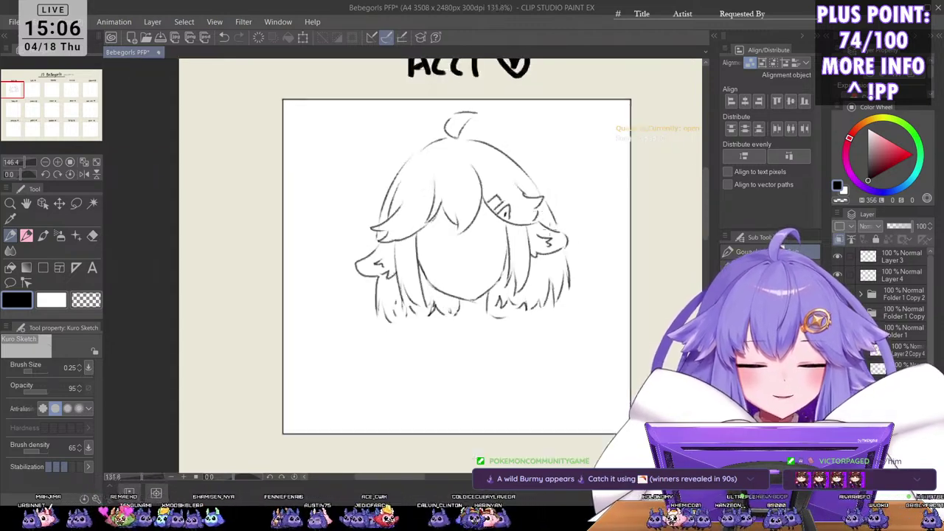
Step: Replace the hairclip-side crown contour in the mirrored view with a smooth curve from the ahoge to the ear, plus a short strand line
{"action": "key", "text": "ctrl+z"}
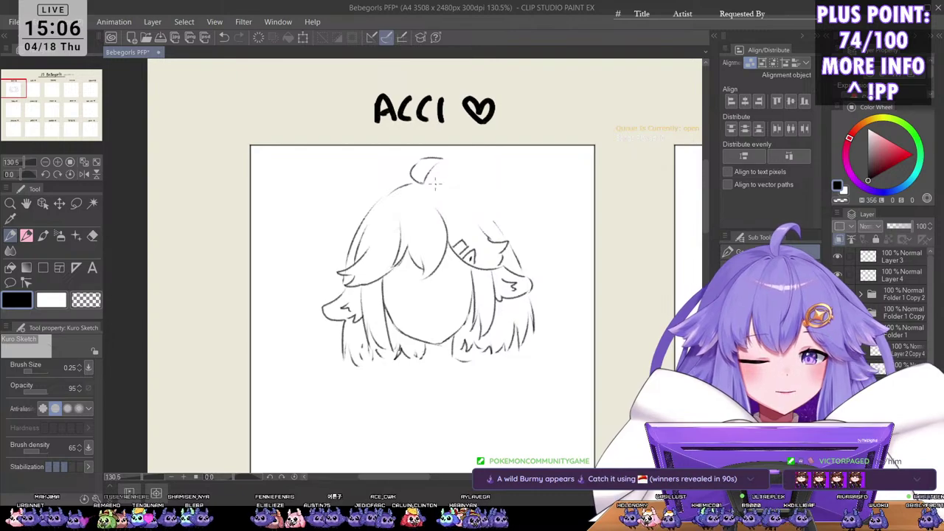
{"action": "key", "text": "h"}
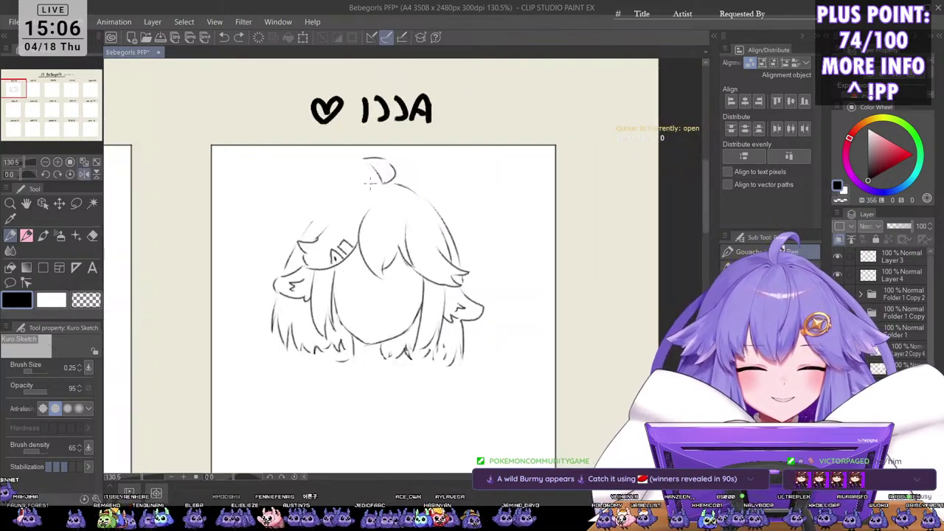
{"action": "left_click_drag", "start_coordinate": [370, 182], "coordinate": [310, 216]}
{"action": "key", "text": "ctrl+z"}
{"action": "left_click_drag", "start_coordinate": [385, 184], "coordinate": [318, 227]}
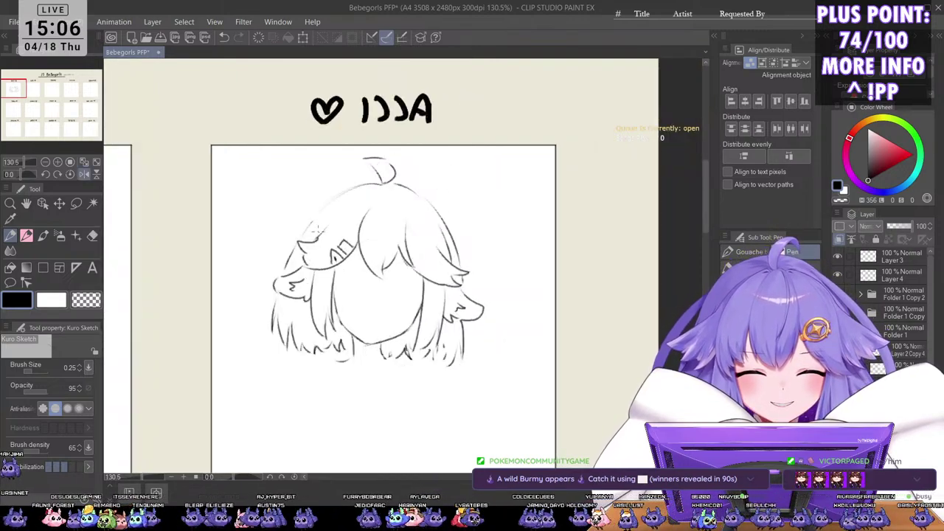
{"action": "left_click_drag", "start_coordinate": [376, 183], "coordinate": [295, 237]}
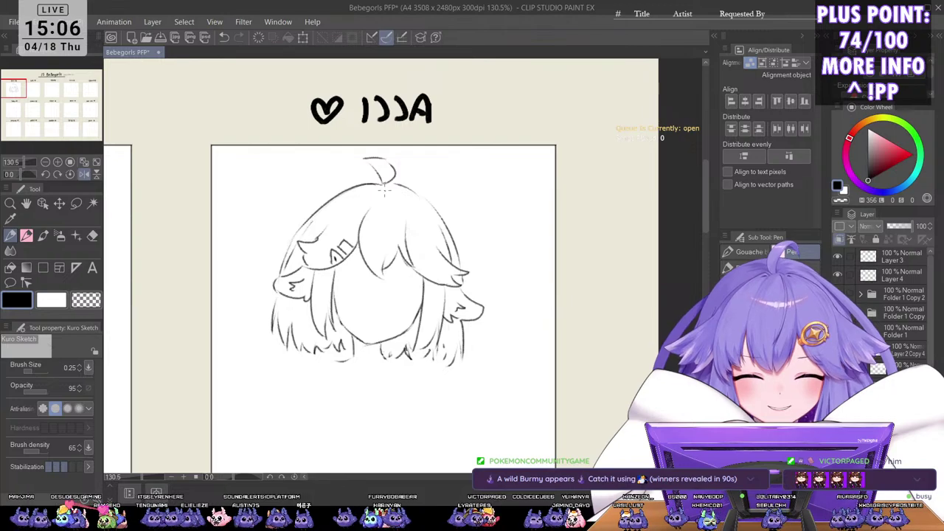
{"action": "key", "text": "ctrl+z"}
{"action": "key", "text": "ctrl+z"}
{"action": "left_click_drag", "start_coordinate": [330, 221], "coordinate": [314, 239]}
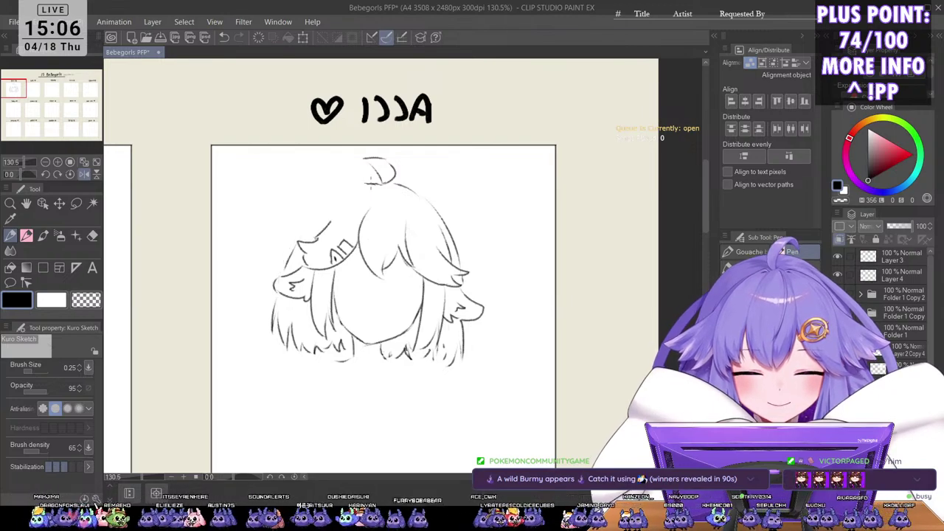
{"action": "mouse_move", "coordinate": [367, 184]}
{"action": "left_mouse_down"}
{"action": "mouse_move", "coordinate": [307, 224]}
{"action": "mouse_move", "coordinate": [279, 280]}
{"action": "left_mouse_up"}
{"action": "scroll", "coordinate": [471, 231], "scroll_direction": "down", "scroll_amount": 1}
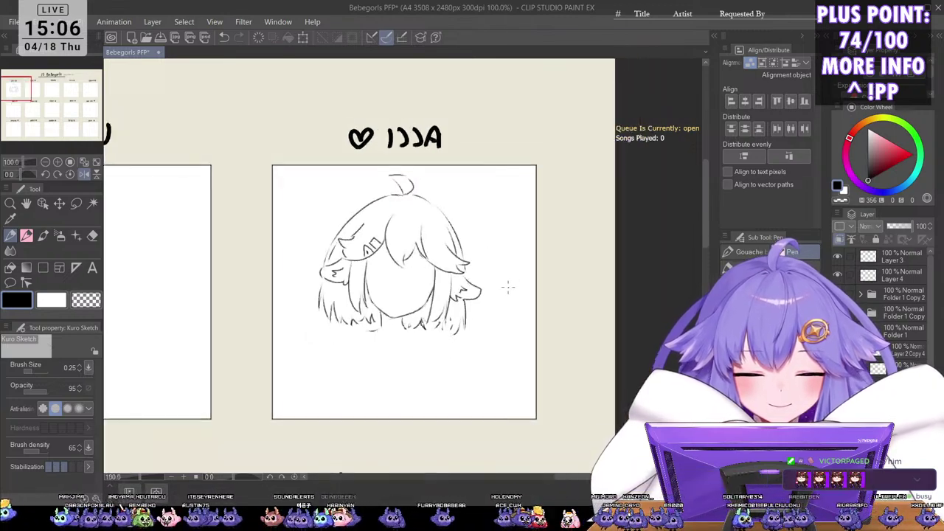
Step: Return to the unmirrored view, rotate the canvas to -5 degrees, and sketch two pointed shirt-collar flaps below the chin
{"action": "key", "text": "h"}
{"action": "left_click_drag", "start_coordinate": [523, 283], "coordinate": [529, 267]}
{"action": "scroll", "coordinate": [465, 277], "scroll_direction": "up", "scroll_amount": 1}
{"action": "key", "text": "minus"}
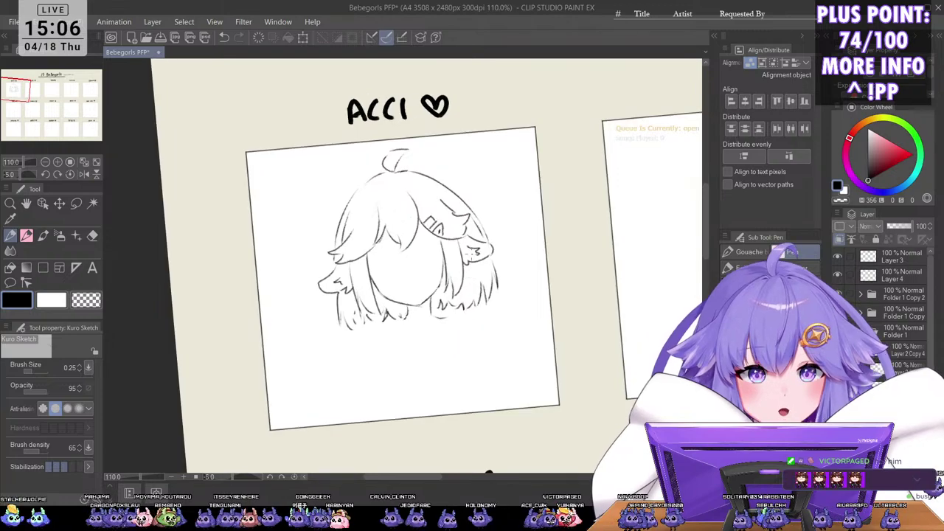
{"action": "scroll", "coordinate": [472, 263], "scroll_direction": "up", "scroll_amount": 1}
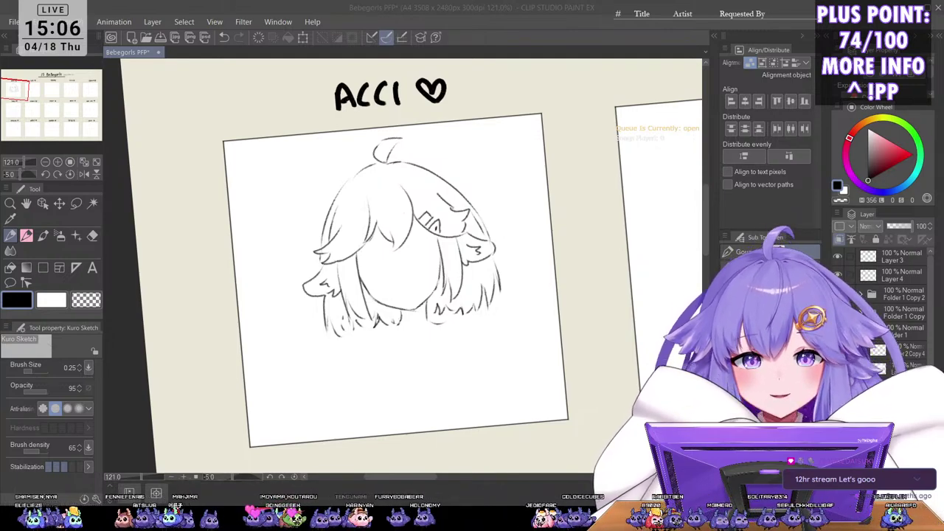
{"action": "scroll", "coordinate": [444, 229], "scroll_direction": "up", "scroll_amount": 1}
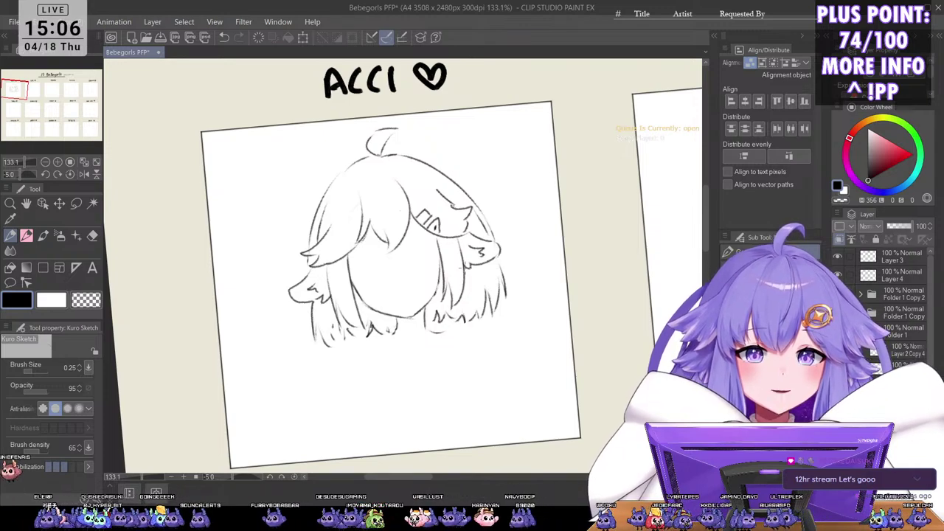
{"action": "scroll", "coordinate": [498, 265], "scroll_direction": "down", "scroll_amount": 2}
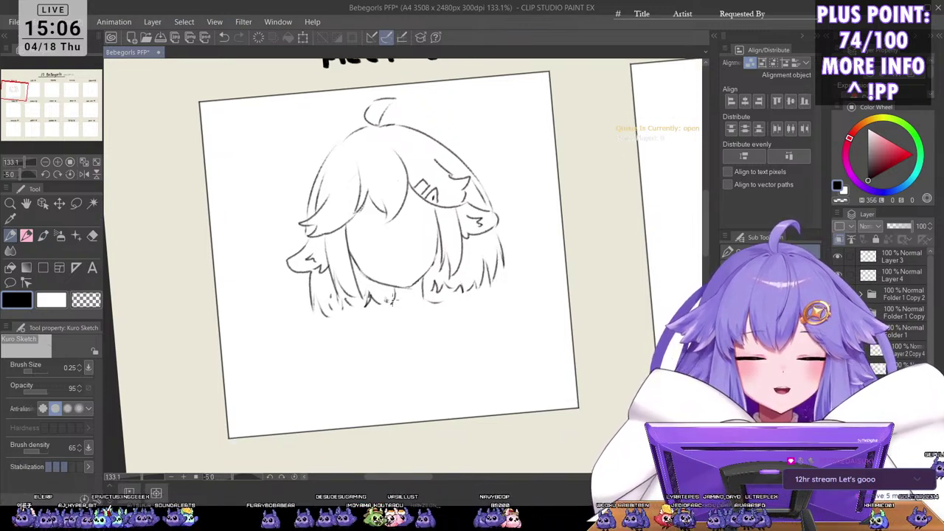
{"action": "left_click_drag", "start_coordinate": [390, 294], "coordinate": [402, 324]}
{"action": "mouse_move", "coordinate": [396, 287]}
{"action": "left_mouse_down"}
{"action": "mouse_move", "coordinate": [376, 318]}
{"action": "mouse_move", "coordinate": [394, 328]}
{"action": "mouse_move", "coordinate": [435, 288]}
{"action": "mouse_move", "coordinate": [454, 351]}
{"action": "mouse_move", "coordinate": [426, 279]}
{"action": "left_mouse_up"}
{"action": "key", "text": "ctrl+z"}
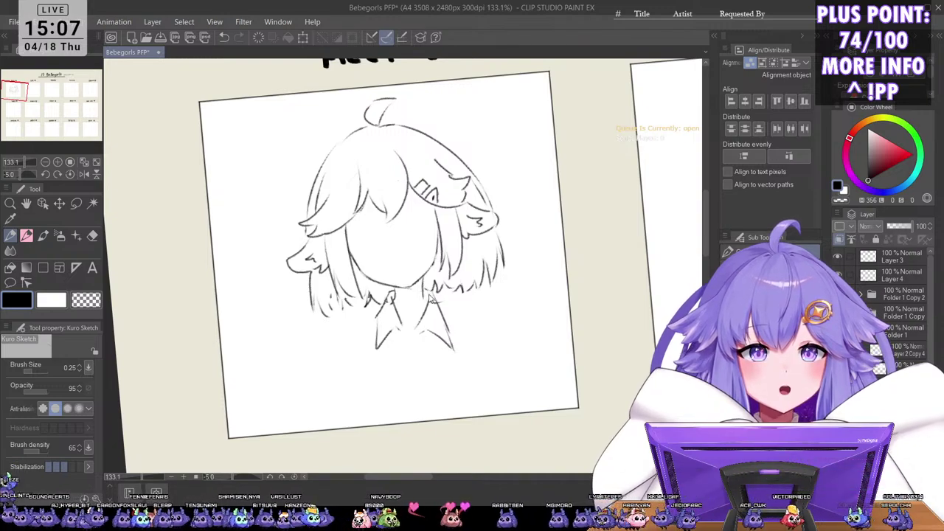
Step: Undo the right collar flap's lines and redraw it with a curved lower edge and a slanted inner edge
{"action": "key", "text": "ctrl+z"}
{"action": "key", "text": "ctrl+z"}
{"action": "left_click_drag", "start_coordinate": [421, 331], "coordinate": [449, 345]}
{"action": "mouse_move", "coordinate": [438, 299]}
{"action": "left_mouse_down"}
{"action": "mouse_move", "coordinate": [449, 341]}
{"action": "mouse_move", "coordinate": [405, 332]}
{"action": "left_mouse_up"}
{"action": "key", "text": "ctrl+z"}
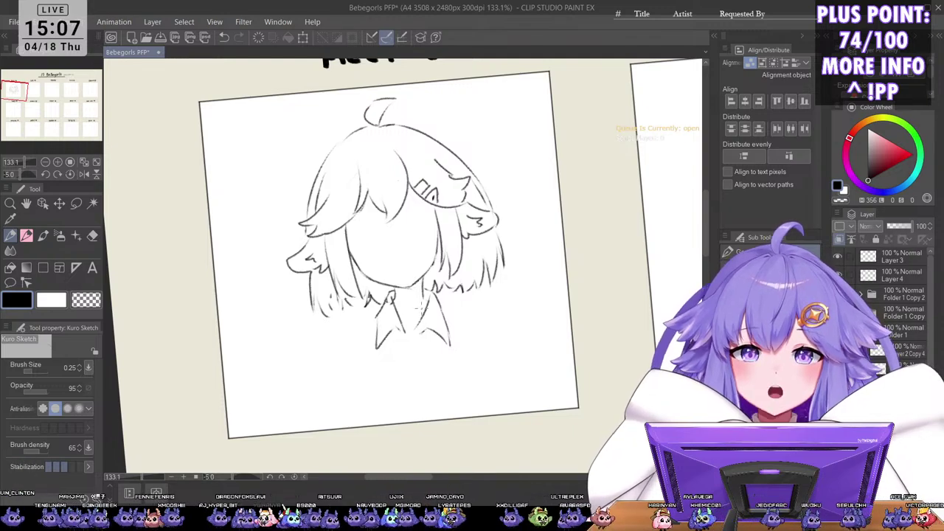
Step: Extend the inner corners of the collar flaps toward the centre of the neckline
{"action": "scroll", "coordinate": [391, 302], "scroll_direction": "up", "scroll_amount": 1}
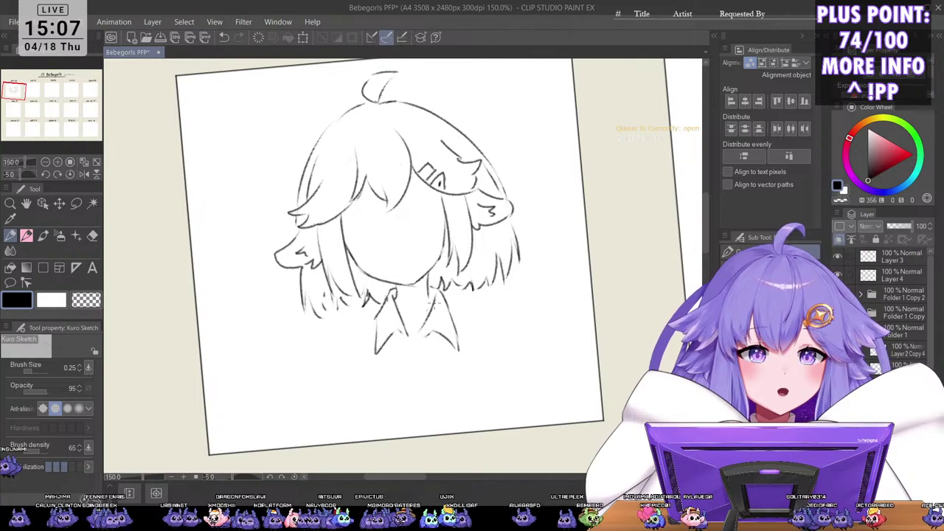
{"action": "left_click_drag", "start_coordinate": [500, 330], "coordinate": [502, 315]}
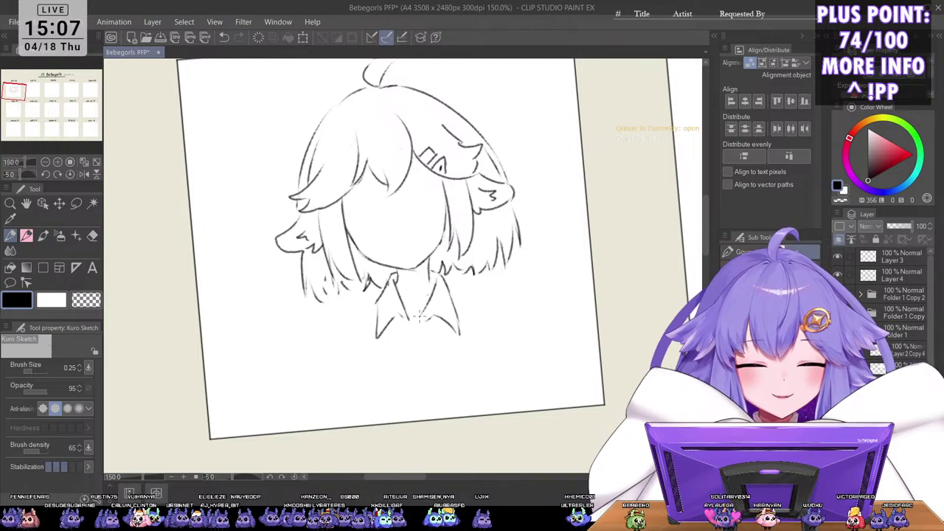
{"action": "left_click_drag", "start_coordinate": [421, 315], "coordinate": [416, 323]}
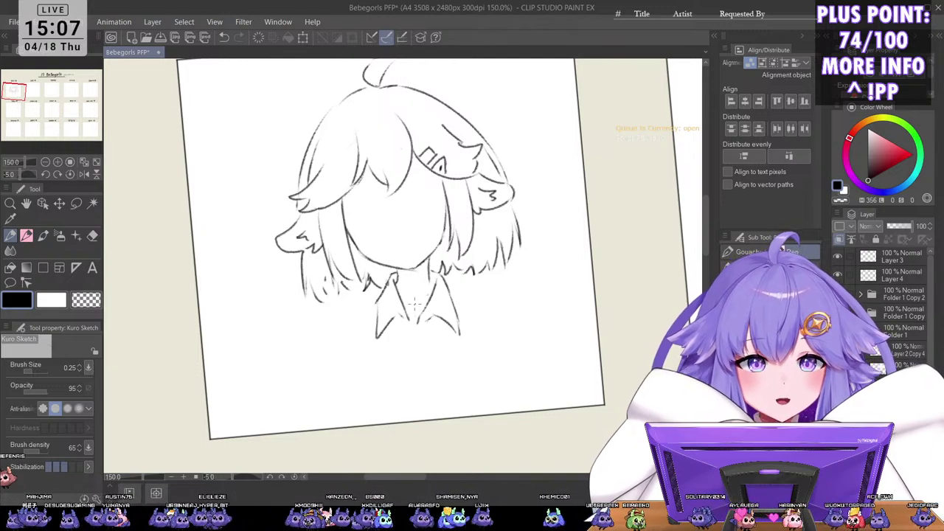
{"action": "key", "text": "ctrl+plus"}
{"action": "key", "text": "asciicircum"}
{"action": "left_click_drag", "start_coordinate": [426, 328], "coordinate": [462, 354]}
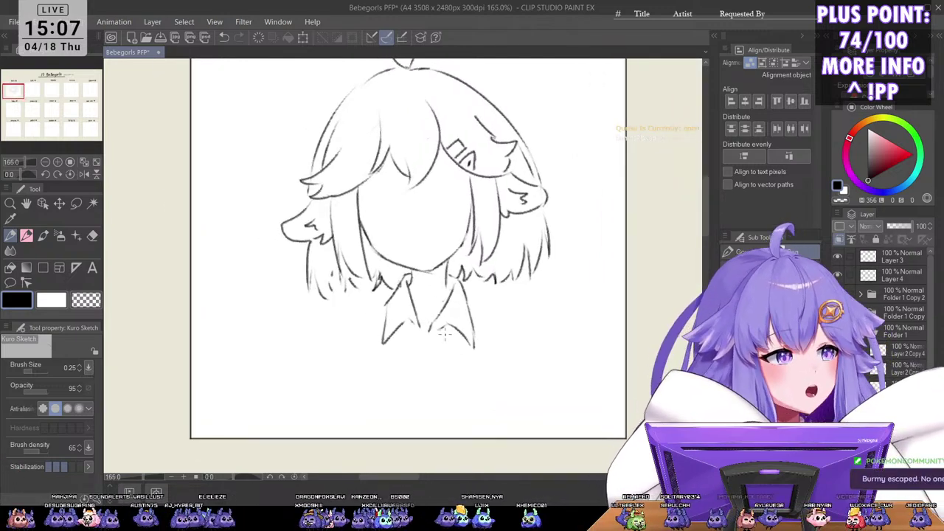
Step: Sketch a V-shaped neckline band with short cross marks beneath the two collar flaps
{"action": "key", "text": "minus"}
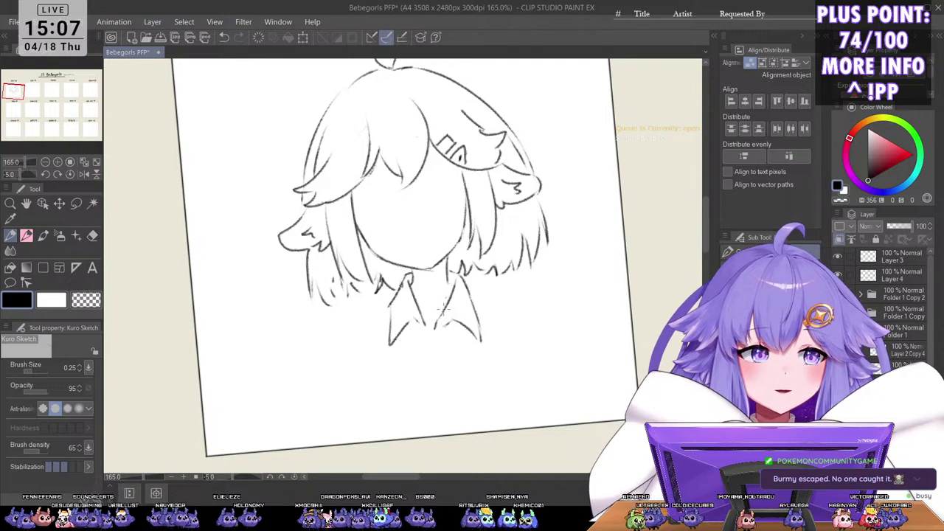
{"action": "left_click_drag", "start_coordinate": [484, 319], "coordinate": [475, 325]}
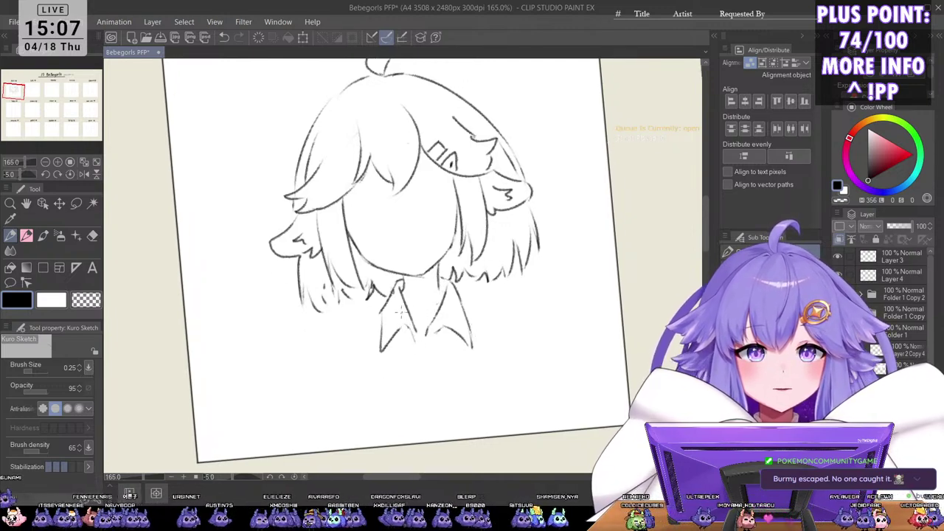
{"action": "mouse_move", "coordinate": [417, 328]}
{"action": "left_mouse_down"}
{"action": "mouse_move", "coordinate": [409, 349]}
{"action": "mouse_move", "coordinate": [434, 331]}
{"action": "mouse_move", "coordinate": [413, 372]}
{"action": "mouse_move", "coordinate": [445, 338]}
{"action": "mouse_move", "coordinate": [409, 338]}
{"action": "mouse_move", "coordinate": [416, 354]}
{"action": "mouse_move", "coordinate": [438, 343]}
{"action": "left_mouse_up"}
{"action": "left_click_drag", "start_coordinate": [442, 332], "coordinate": [446, 337]}
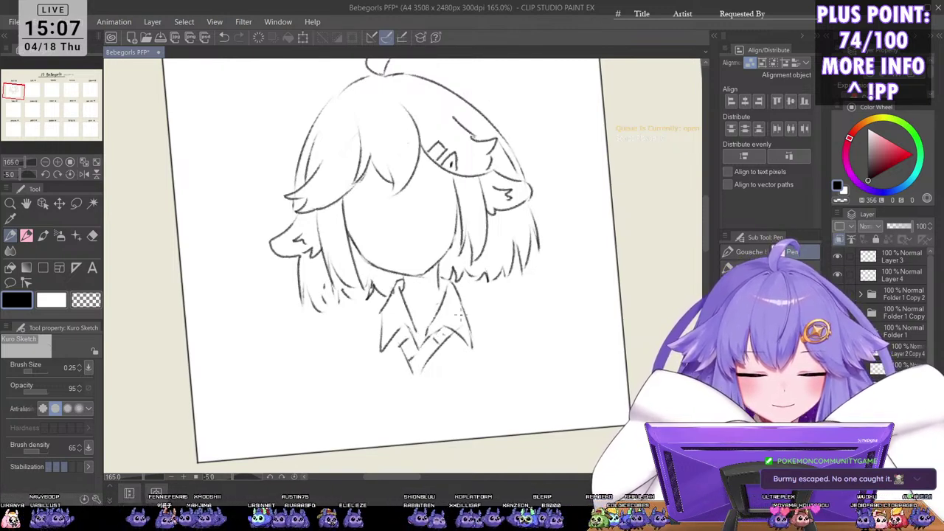
{"action": "mouse_move", "coordinate": [383, 297]}
{"action": "left_mouse_down"}
{"action": "mouse_move", "coordinate": [384, 314]}
{"action": "mouse_move", "coordinate": [341, 312]}
{"action": "mouse_move", "coordinate": [332, 323]}
{"action": "mouse_move", "coordinate": [352, 308]}
{"action": "mouse_move", "coordinate": [286, 383]}
{"action": "mouse_move", "coordinate": [287, 396]}
{"action": "left_mouse_up"}
{"action": "key", "text": "ctrl+z"}
{"action": "key", "text": "ctrl+z"}
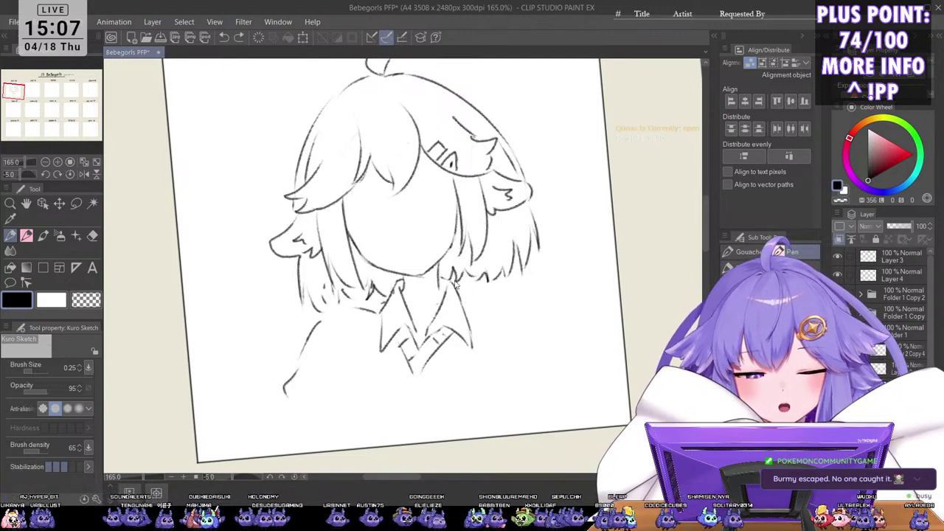
{"action": "key", "text": "ctrl+z"}
{"action": "key", "text": "ctrl+z"}
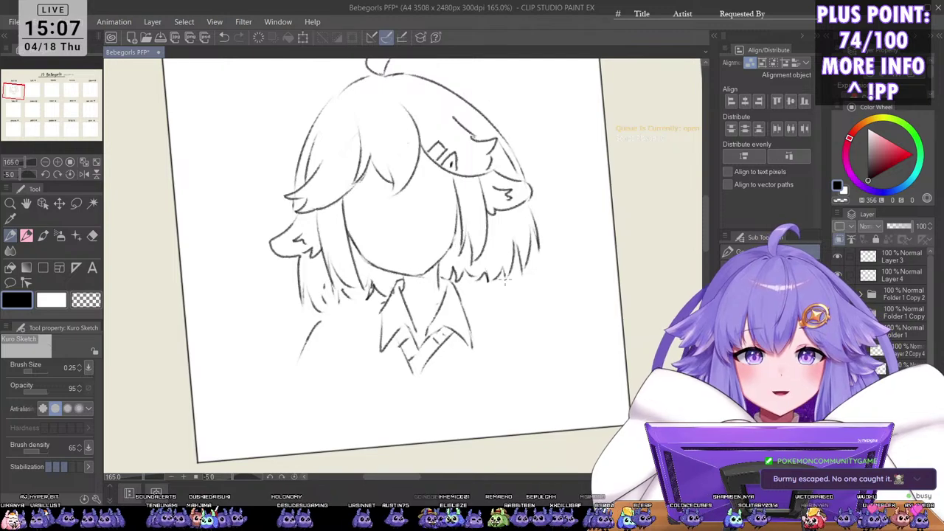
{"action": "mouse_move", "coordinate": [502, 260]}
{"action": "left_mouse_down"}
{"action": "mouse_move", "coordinate": [504, 272]}
{"action": "mouse_move", "coordinate": [491, 282]}
{"action": "left_mouse_up"}
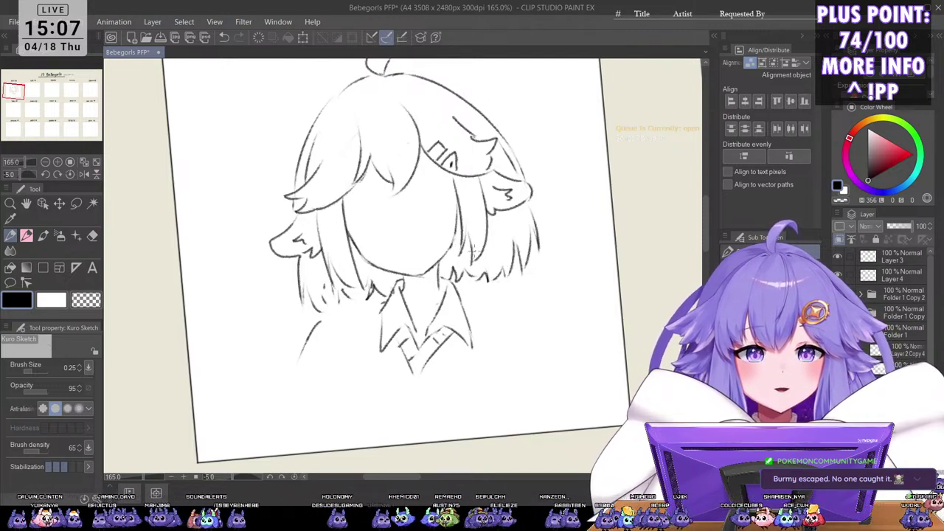
Step: Rotate the canvas to -5 degrees and sketch the shoulder and short outer-arm line on the hairclip side of the collar
{"action": "key", "text": "^"}
{"action": "left_click_drag", "start_coordinate": [511, 297], "coordinate": [522, 299]}
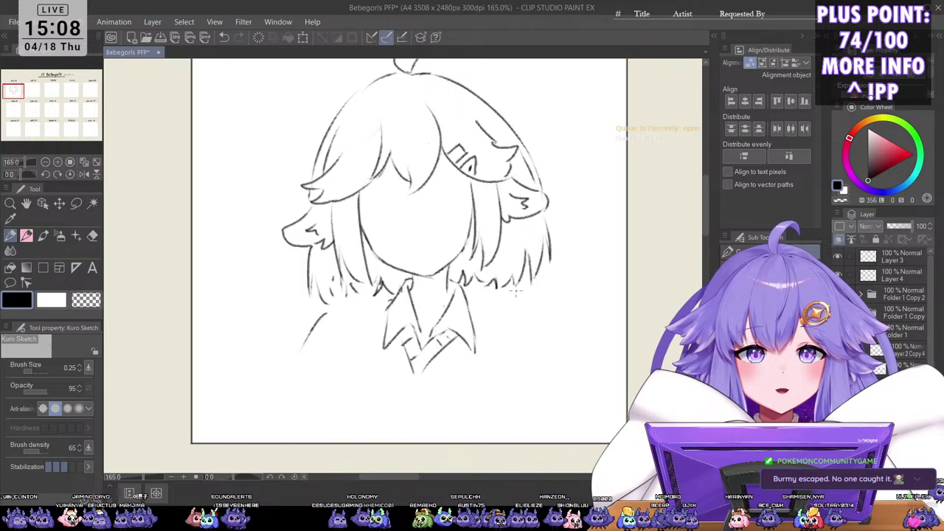
{"action": "key", "text": "minus"}
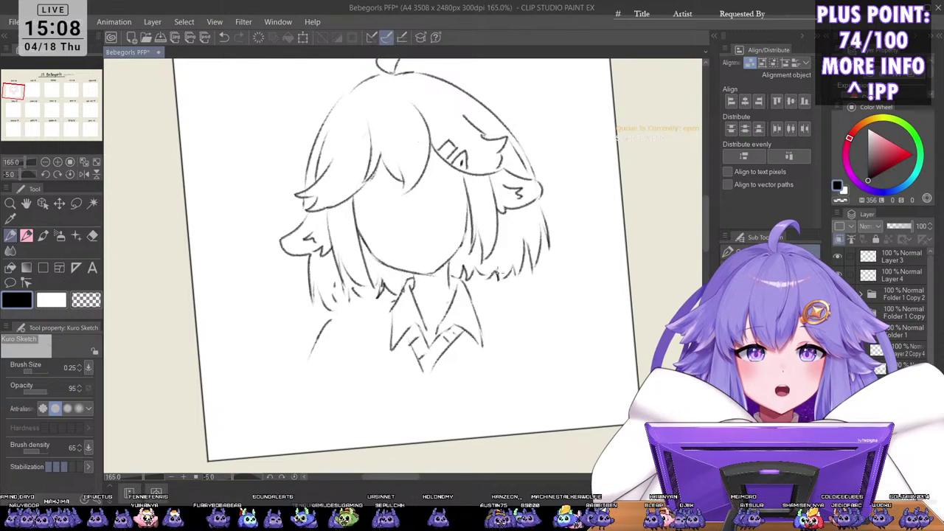
{"action": "mouse_move", "coordinate": [473, 296]}
{"action": "left_mouse_down"}
{"action": "mouse_move", "coordinate": [530, 301]}
{"action": "mouse_move", "coordinate": [516, 300]}
{"action": "mouse_move", "coordinate": [547, 328]}
{"action": "left_mouse_up"}
{"action": "key", "text": "ctrl+z"}
{"action": "key", "text": "ctrl+z"}
{"action": "key", "text": "ctrl+z"}
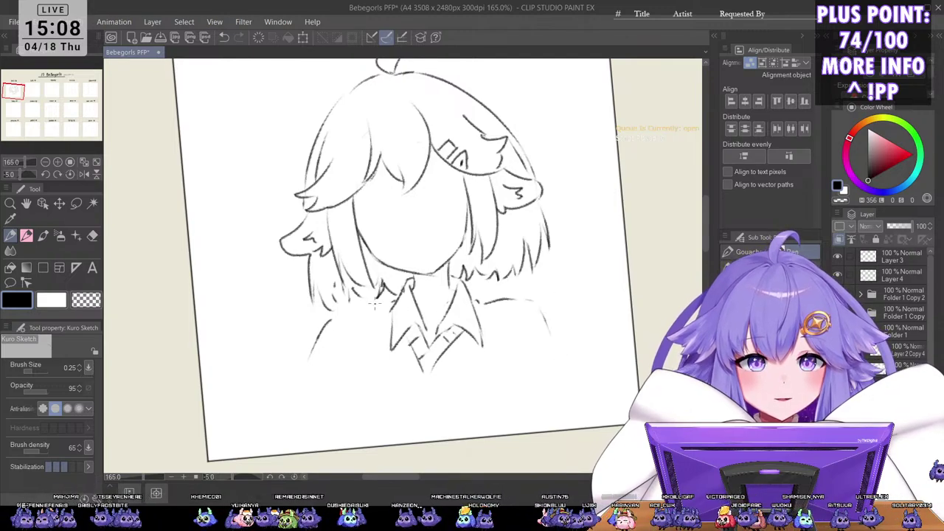
Step: Undo the remaining arm stroke opposite the hairclip side and redraw that shoulder, outer arm and bent sleeve edge
{"action": "key", "text": "ctrl+z"}
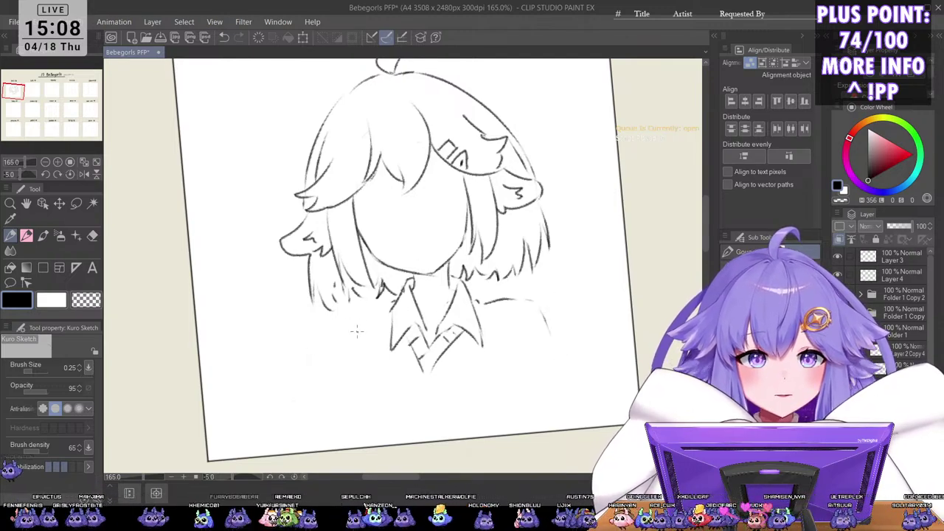
{"action": "left_click_drag", "start_coordinate": [391, 303], "coordinate": [312, 339]}
{"action": "left_click_drag", "start_coordinate": [294, 373], "coordinate": [285, 398]}
{"action": "scroll", "coordinate": [579, 339], "scroll_direction": "down", "scroll_amount": 1}
{"action": "key", "text": "ctrl+at"}
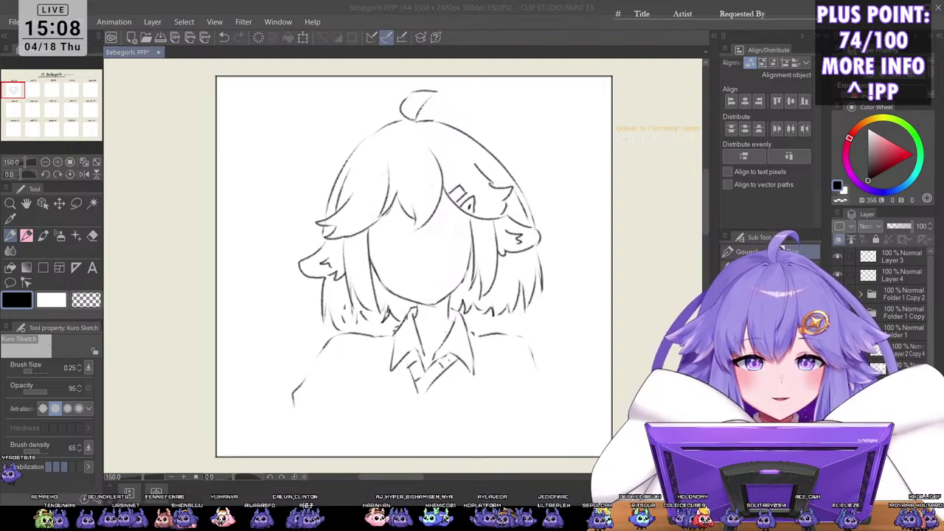
{"action": "left_click", "coordinate": [514, 284]}
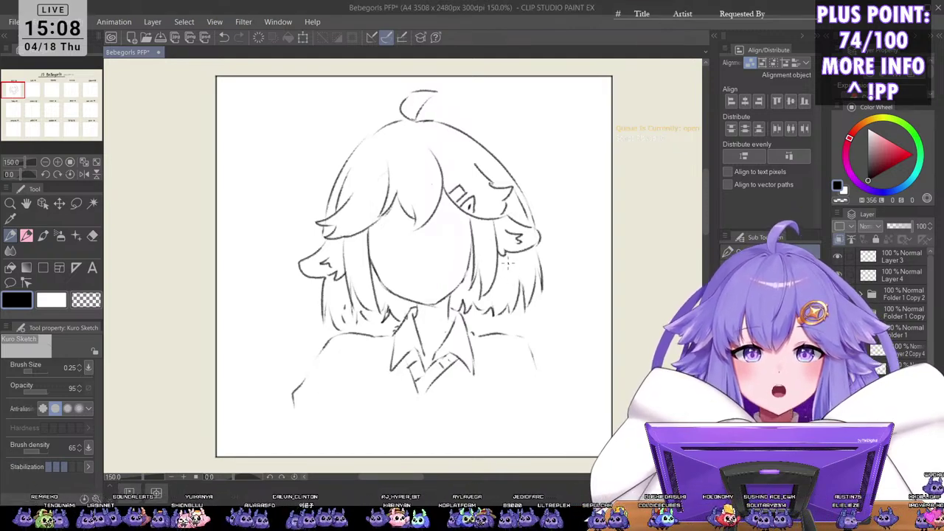
Step: Sketch the inner arm line opposite the hairclip side, undoing trial strokes, from below the shoulder to the box's bottom edge
{"action": "mouse_move", "coordinate": [336, 346]}
{"action": "left_mouse_down"}
{"action": "mouse_move", "coordinate": [335, 419]}
{"action": "mouse_move", "coordinate": [322, 372]}
{"action": "mouse_move", "coordinate": [329, 418]}
{"action": "left_mouse_up"}
{"action": "key", "text": "ctrl+z"}
{"action": "scroll", "coordinate": [347, 341], "scroll_direction": "down", "scroll_amount": 2}
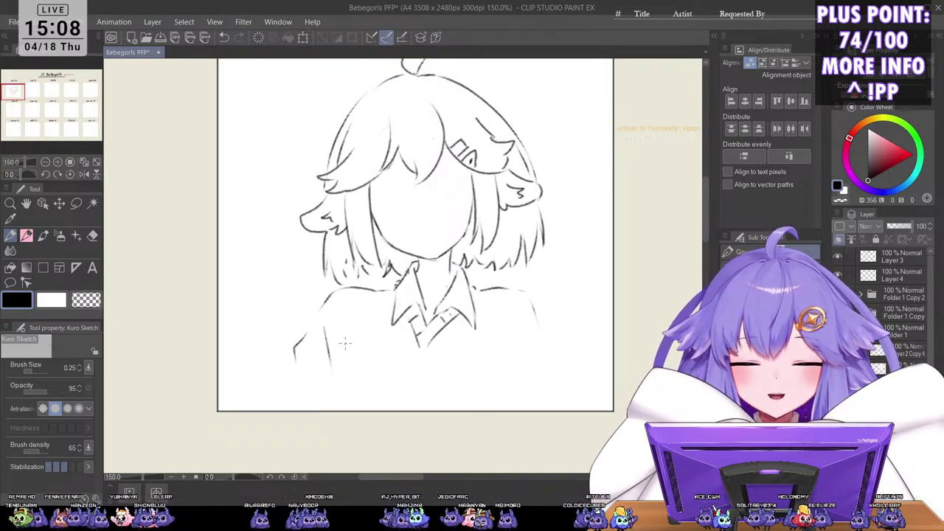
{"action": "left_click_drag", "start_coordinate": [344, 345], "coordinate": [332, 395]}
{"action": "key", "text": "ctrl+z"}
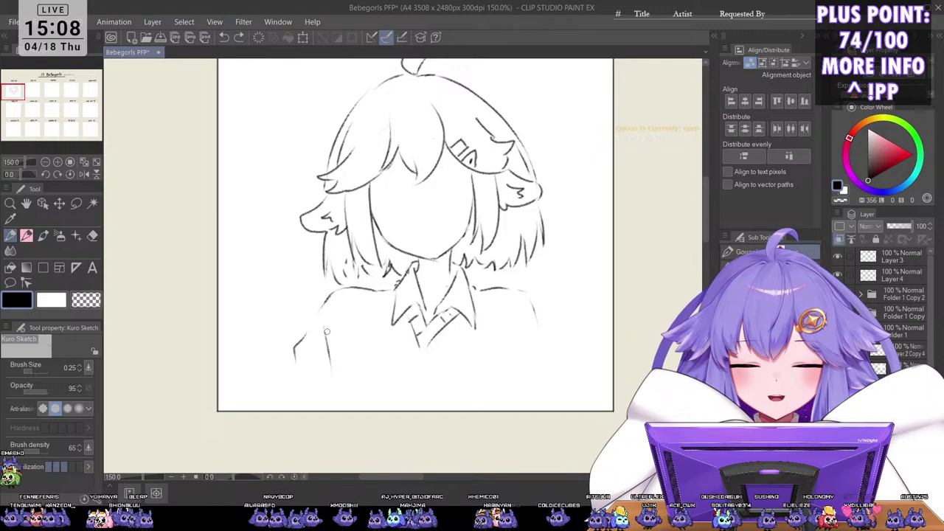
{"action": "key", "text": "ctrl+z"}
{"action": "left_click_drag", "start_coordinate": [343, 316], "coordinate": [333, 410]}
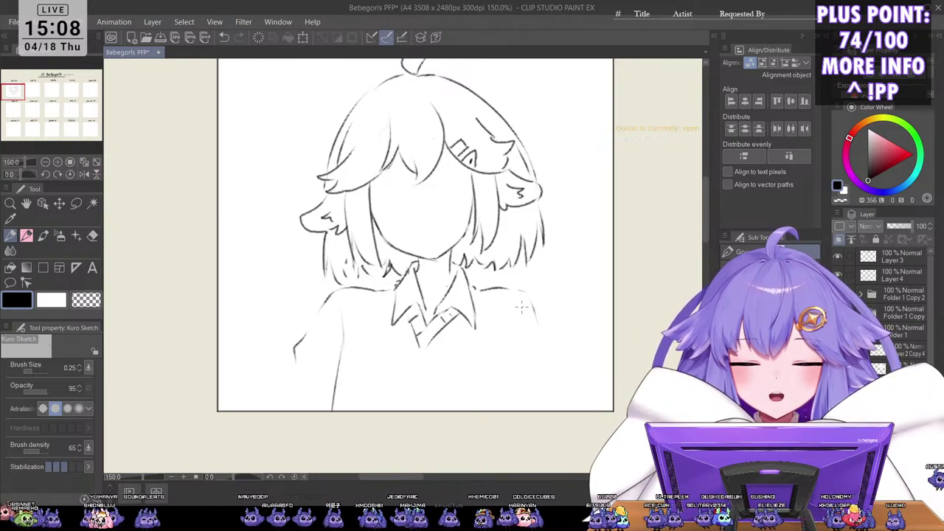
Step: Sketch the matching inner arm line on the hairclip side, reaching the box's bottom edge
{"action": "mouse_move", "coordinate": [509, 361]}
{"action": "left_mouse_down"}
{"action": "mouse_move", "coordinate": [514, 313]}
{"action": "mouse_move", "coordinate": [506, 401]}
{"action": "left_mouse_up"}
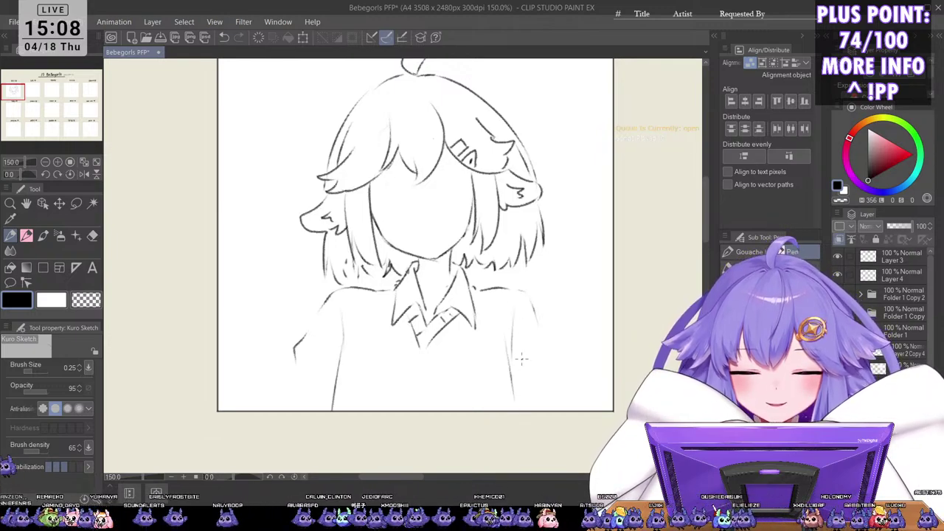
{"action": "key", "text": "ctrl+z"}
{"action": "left_click_drag", "start_coordinate": [511, 356], "coordinate": [516, 410]}
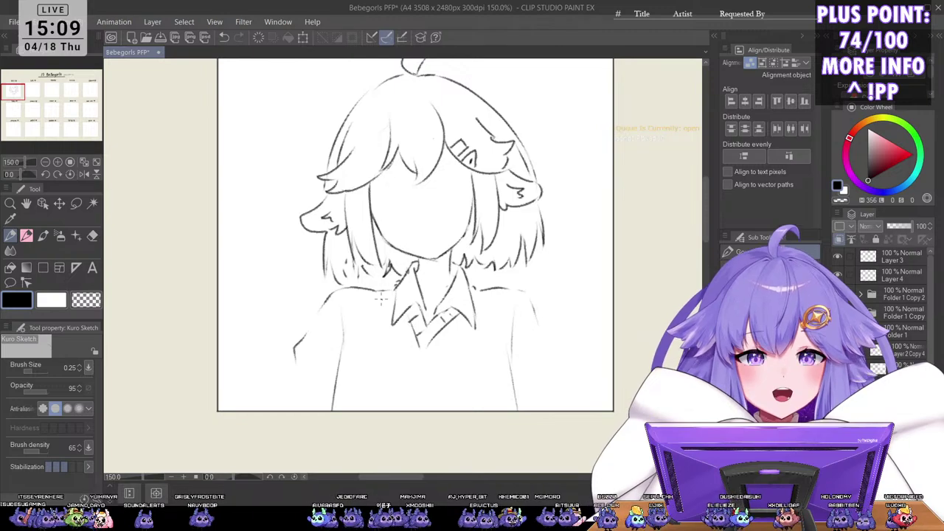
Step: Remove the crown outline between the ahoge and the ear on the hairclip side of the head
{"action": "left_click_drag", "start_coordinate": [466, 301], "coordinate": [511, 322]}
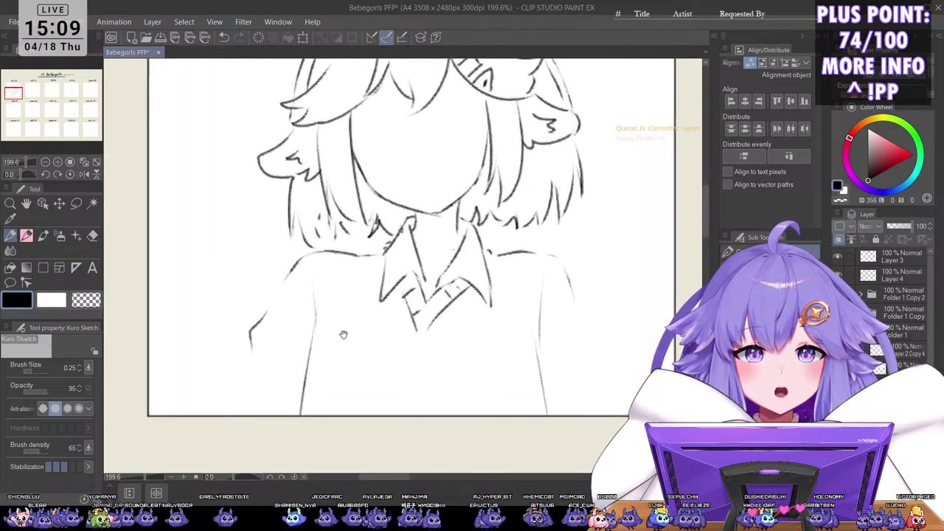
{"action": "mouse_move", "coordinate": [366, 329]}
{"action": "left_mouse_down"}
{"action": "mouse_move", "coordinate": [491, 307]}
{"action": "mouse_move", "coordinate": [443, 310]}
{"action": "left_mouse_up"}
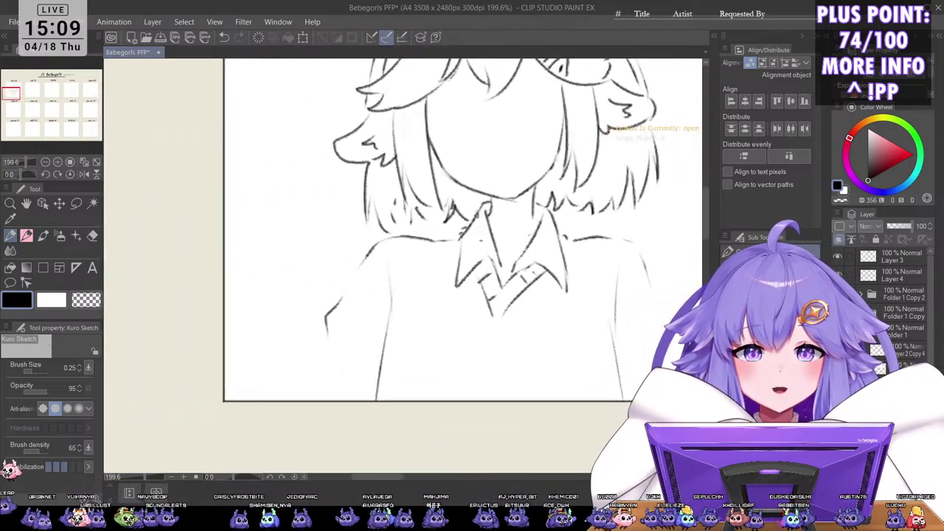
{"action": "scroll", "coordinate": [502, 214], "scroll_direction": "down", "scroll_amount": 3}
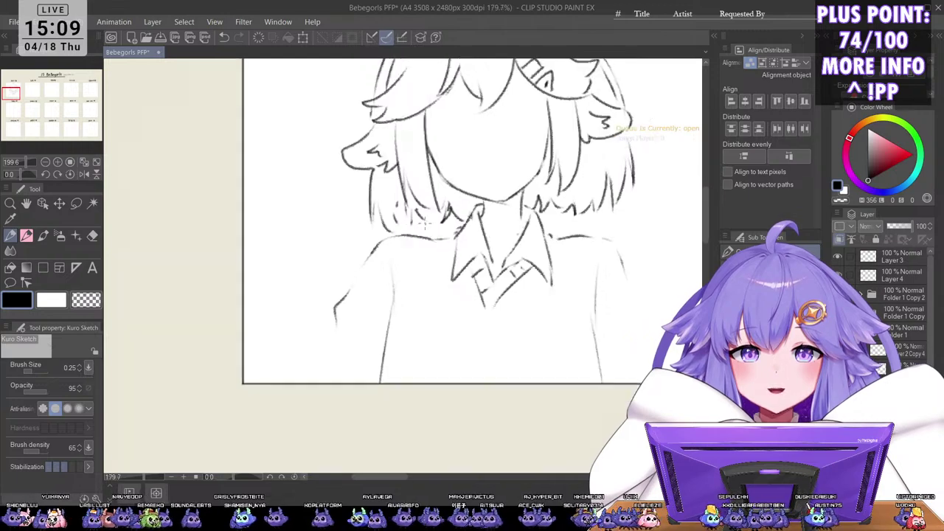
{"action": "left_click_drag", "start_coordinate": [590, 147], "coordinate": [507, 237]}
{"action": "scroll", "coordinate": [510, 236], "scroll_direction": "down", "scroll_amount": 2}
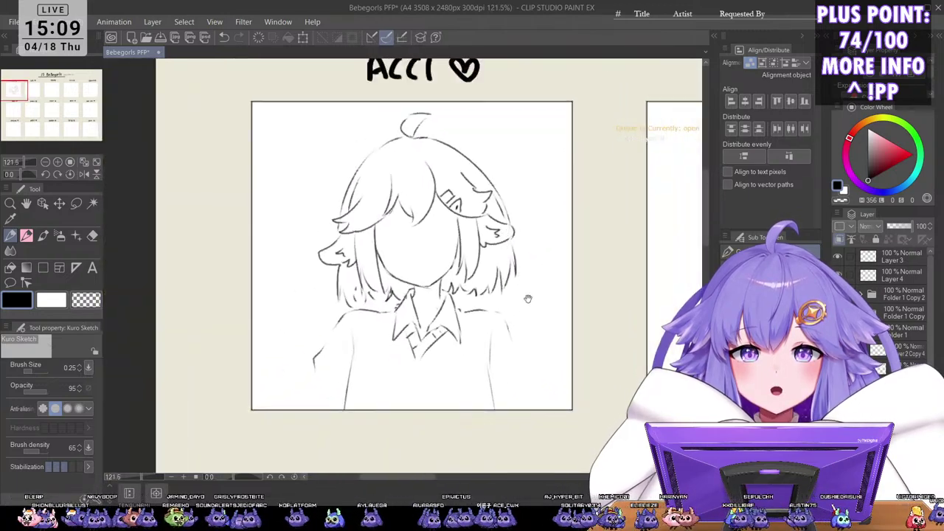
{"action": "left_click_drag", "start_coordinate": [528, 299], "coordinate": [535, 330]}
{"action": "scroll", "coordinate": [548, 197], "scroll_direction": "up", "scroll_amount": 3}
{"action": "key", "text": "minus"}
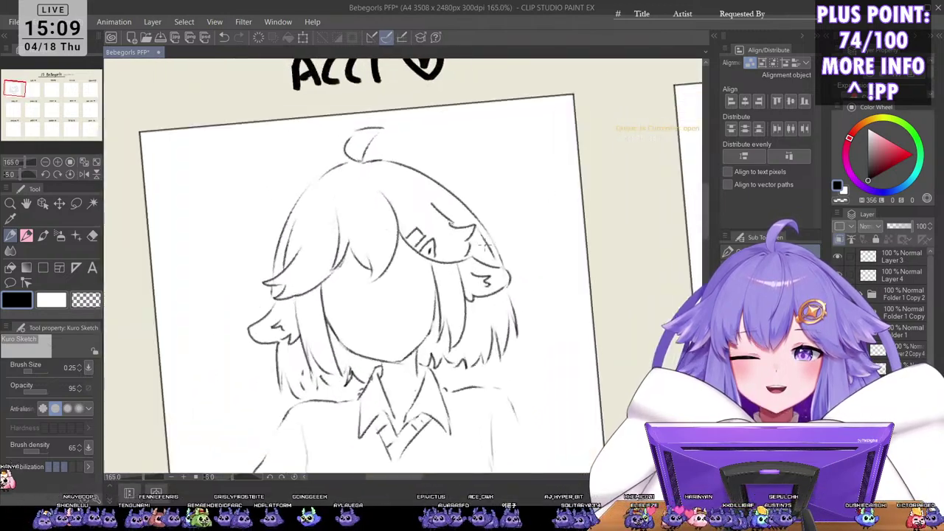
{"action": "scroll", "coordinate": [474, 199], "scroll_direction": "up", "scroll_amount": 2}
{"action": "mouse_move", "coordinate": [432, 174]}
{"action": "left_mouse_down"}
{"action": "mouse_move", "coordinate": [437, 189]}
{"action": "mouse_move", "coordinate": [444, 183]}
{"action": "left_mouse_up"}
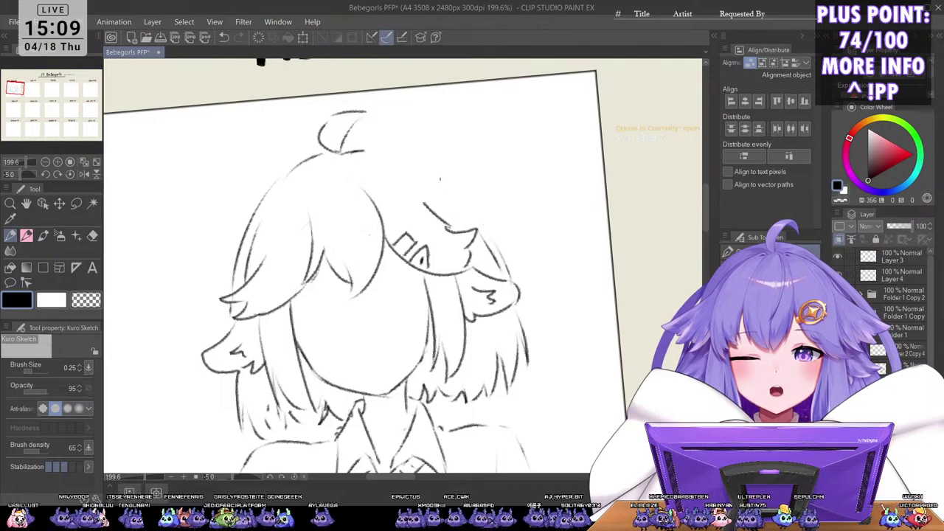
Step: Mirror the canvas view, rotate it to -15 degrees and return to the Kuro Sketch pen
{"action": "scroll", "coordinate": [425, 166], "scroll_direction": "down", "scroll_amount": 3}
{"action": "key", "text": "p"}
{"action": "left_click", "coordinate": [84, 174]}
{"action": "key", "text": "minus"}
{"action": "key", "text": "minus"}
{"action": "key", "text": "minus"}
{"action": "key", "text": "minus"}
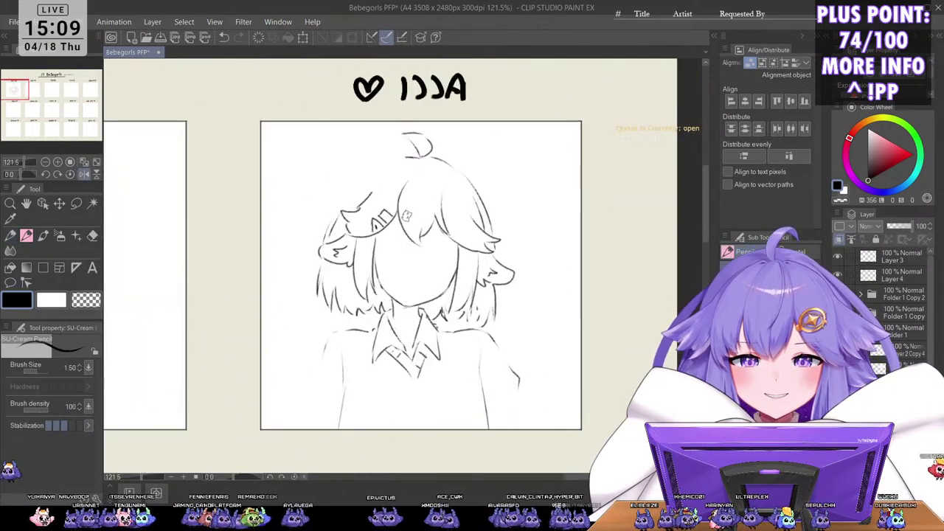
{"action": "scroll", "coordinate": [405, 220], "scroll_direction": "up", "scroll_amount": 2}
{"action": "left_click_drag", "start_coordinate": [372, 208], "coordinate": [443, 230]}
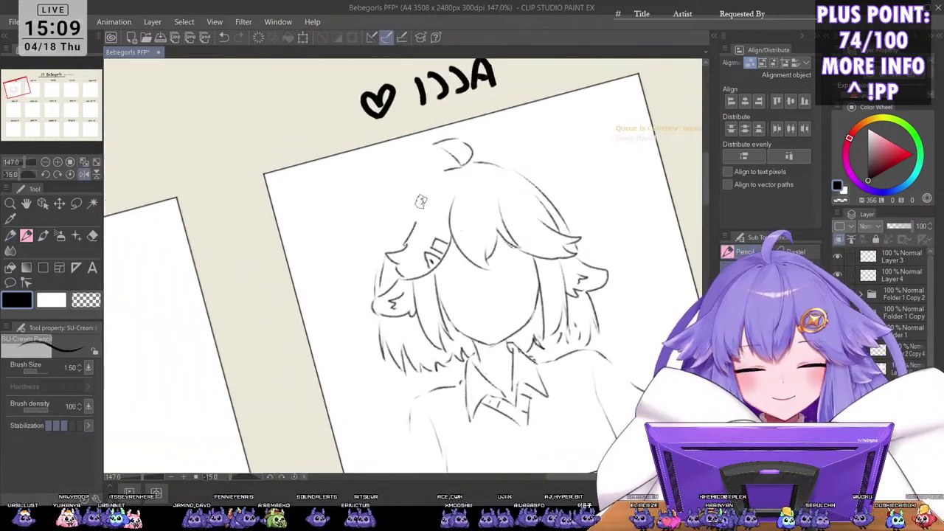
{"action": "key", "text": "b"}
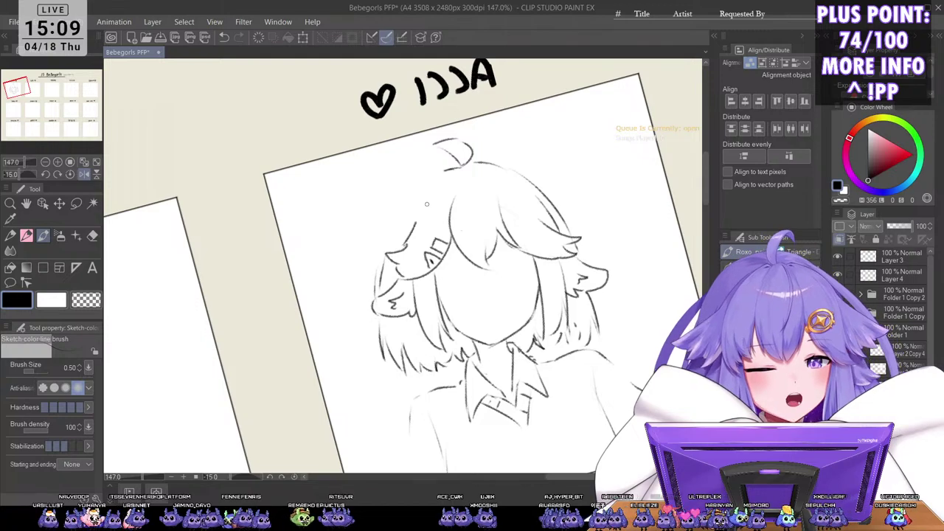
{"action": "key", "text": "p"}
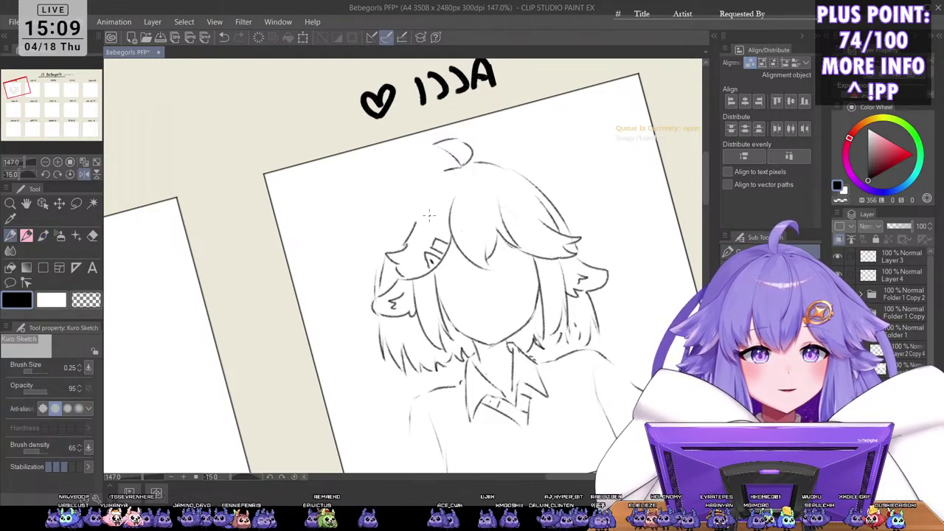
{"action": "scroll", "coordinate": [435, 196], "scroll_direction": "up", "scroll_amount": 1}
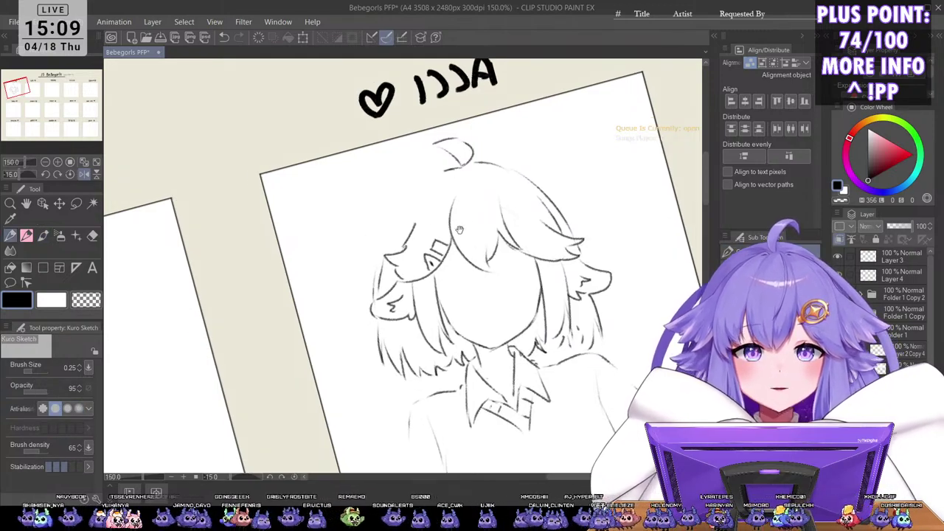
{"action": "scroll", "coordinate": [369, 230], "scroll_direction": "up", "scroll_amount": 1}
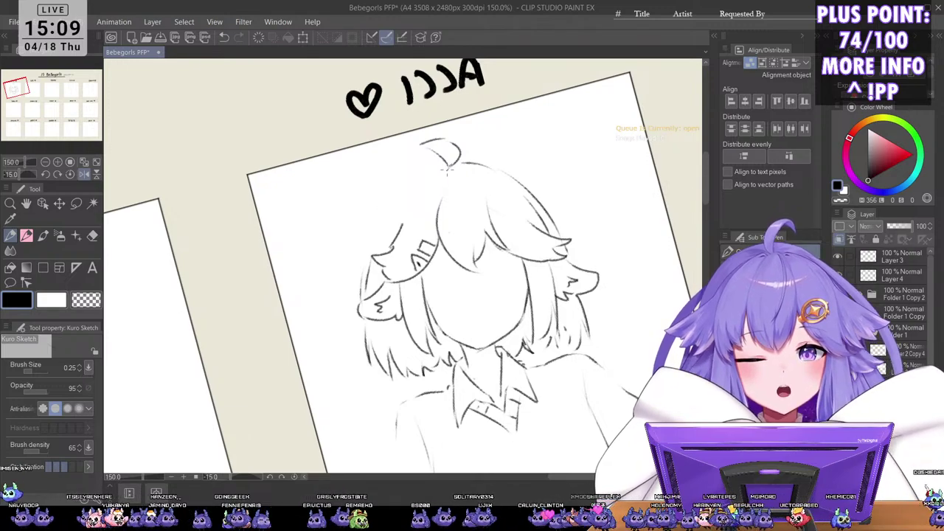
Step: Redraw the crown outline from the ahoge's base down toward the hairclip-side ear, undoing trial strokes until the curve fits
{"action": "left_click_drag", "start_coordinate": [448, 162], "coordinate": [398, 208]}
{"action": "key", "text": "ctrl+z"}
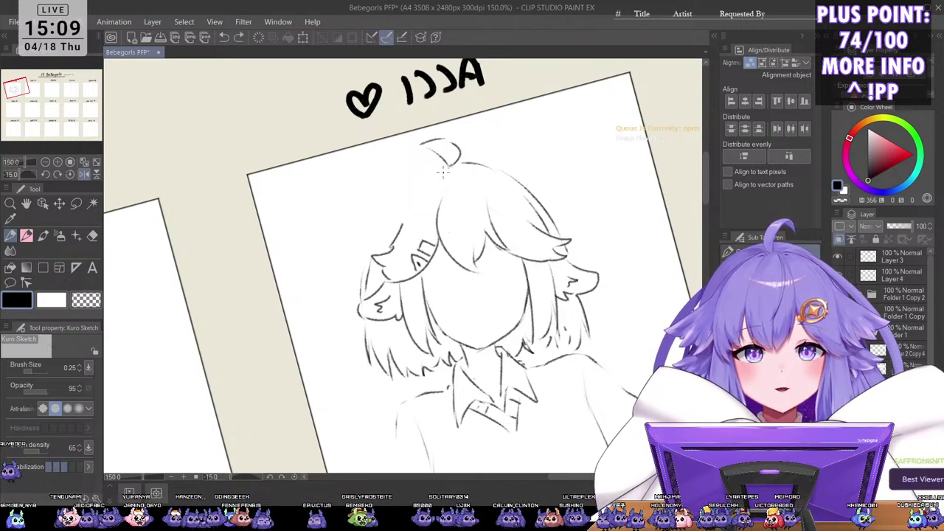
{"action": "left_click_drag", "start_coordinate": [444, 168], "coordinate": [385, 208]}
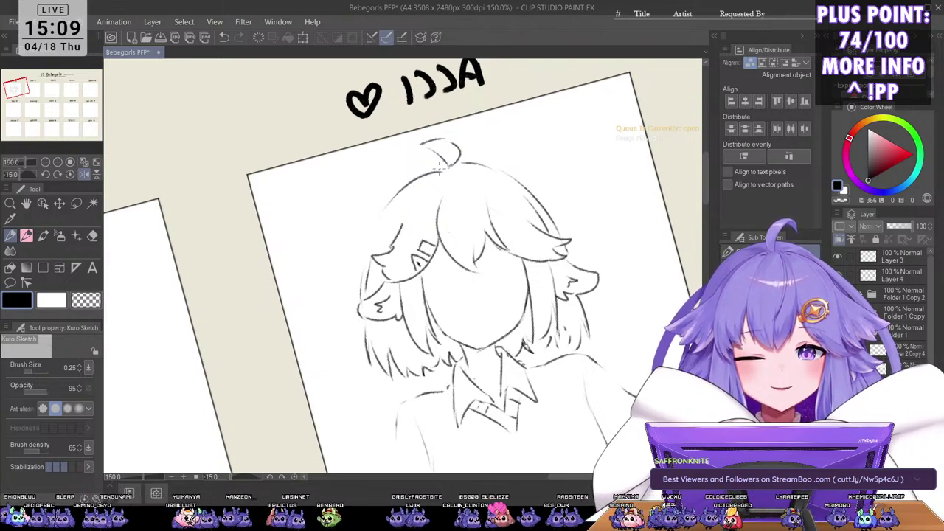
{"action": "key", "text": "ctrl+z"}
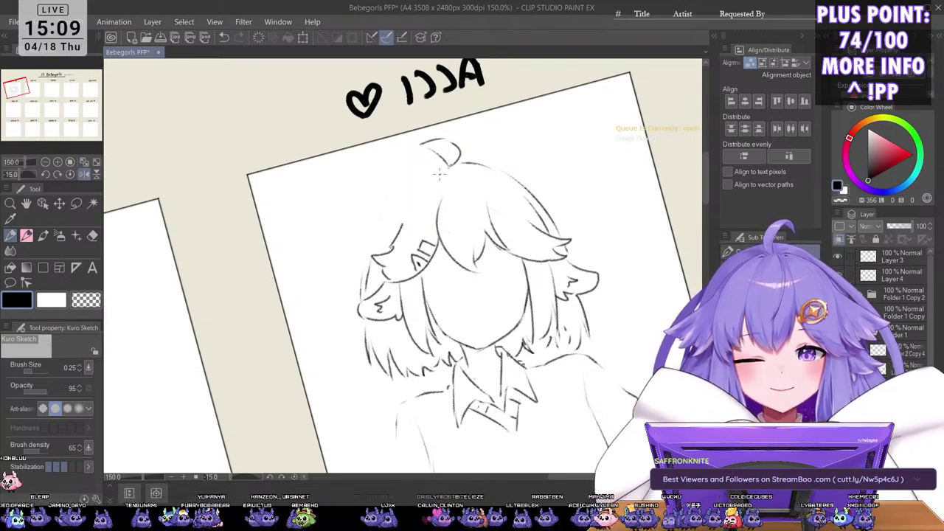
{"action": "mouse_move", "coordinate": [440, 173]}
{"action": "left_mouse_down"}
{"action": "mouse_move", "coordinate": [401, 191]}
{"action": "mouse_move", "coordinate": [363, 245]}
{"action": "left_mouse_up"}
{"action": "key", "text": "ctrl+z"}
{"action": "key", "text": "ctrl+z"}
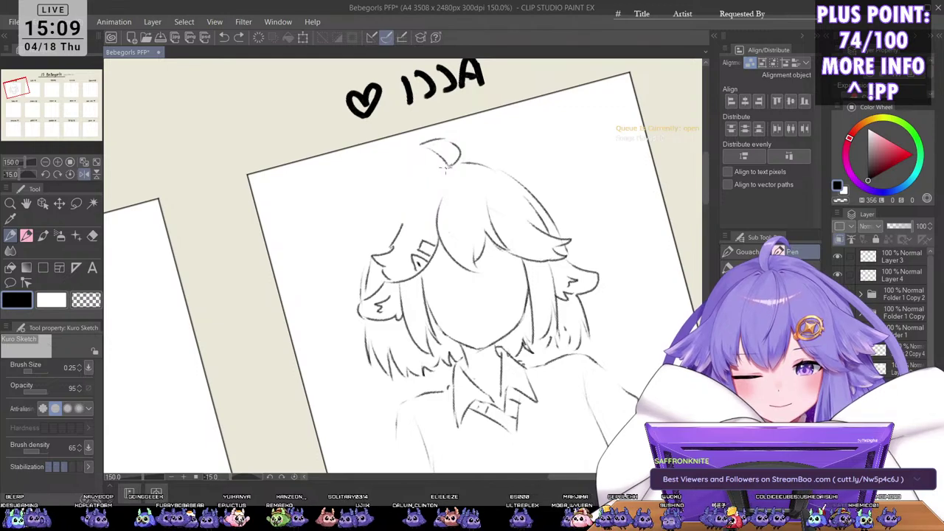
{"action": "left_click_drag", "start_coordinate": [445, 168], "coordinate": [362, 284]}
Step: Return to the unmirrored view and remove the crown outline on the side opposite the hairclip
{"action": "scroll", "coordinate": [369, 283], "scroll_direction": "down", "scroll_amount": 1}
{"action": "key", "text": "asciicircum"}
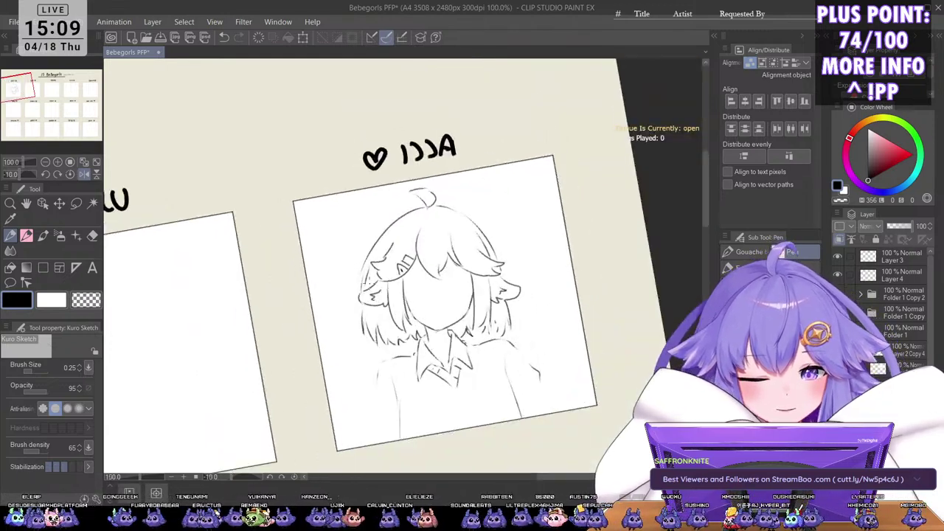
{"action": "key", "text": "h"}
{"action": "left_click_drag", "start_coordinate": [341, 252], "coordinate": [376, 252]}
{"action": "mouse_move", "coordinate": [306, 250]}
{"action": "left_mouse_down"}
{"action": "mouse_move", "coordinate": [343, 197]}
{"action": "mouse_move", "coordinate": [296, 258]}
{"action": "left_mouse_up"}
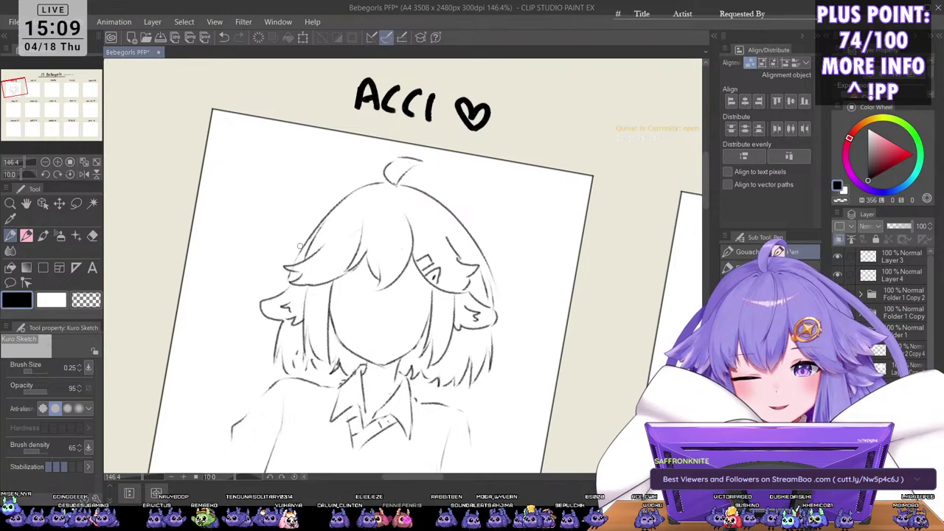
{"action": "key", "text": "ctrl+z"}
Step: Redraw the crown outline from the ahoge's base down the side opposite the hairclip, undoing trial strokes until the curve fits
{"action": "key", "text": "minus"}
{"action": "key", "text": "minus"}
{"action": "key", "text": "minus"}
{"action": "key", "text": "minus"}
{"action": "key", "text": "minus"}
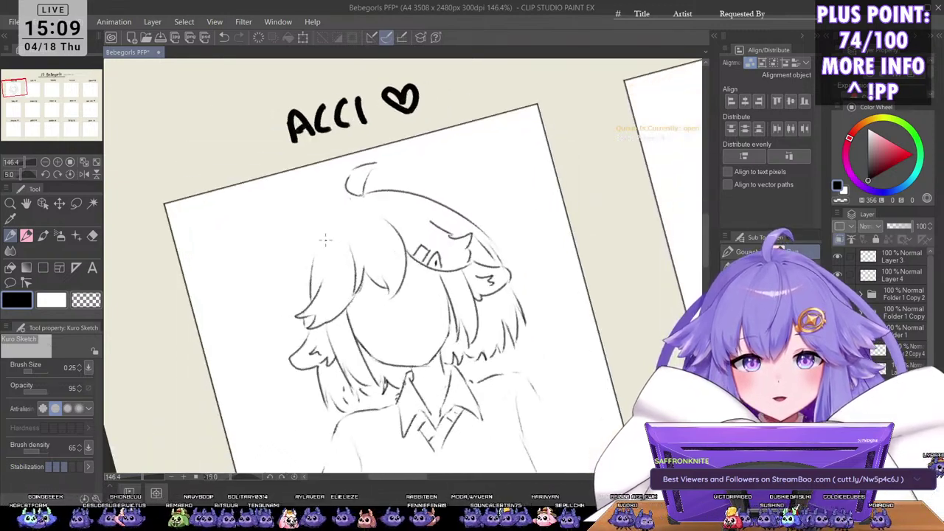
{"action": "scroll", "coordinate": [330, 241], "scroll_direction": "up", "scroll_amount": 1}
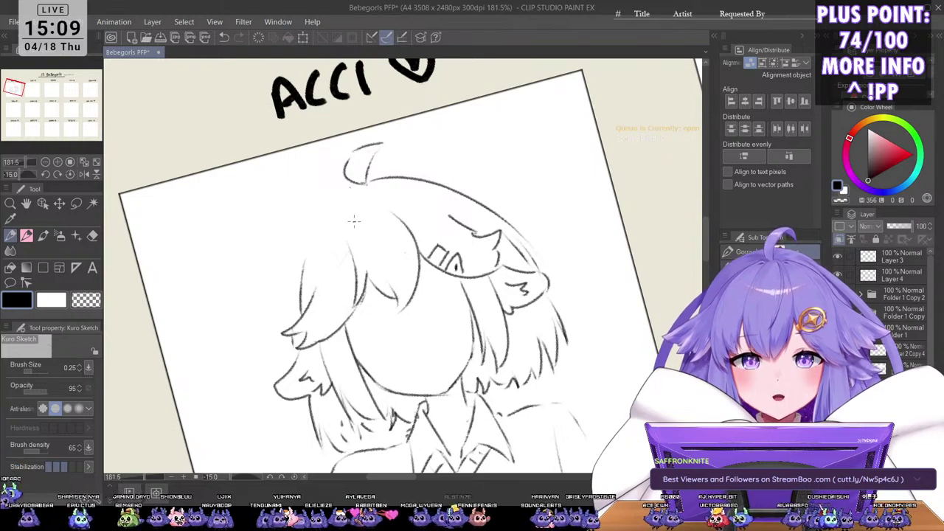
{"action": "key", "text": "asciicircum"}
{"action": "left_click_drag", "start_coordinate": [352, 296], "coordinate": [418, 289]}
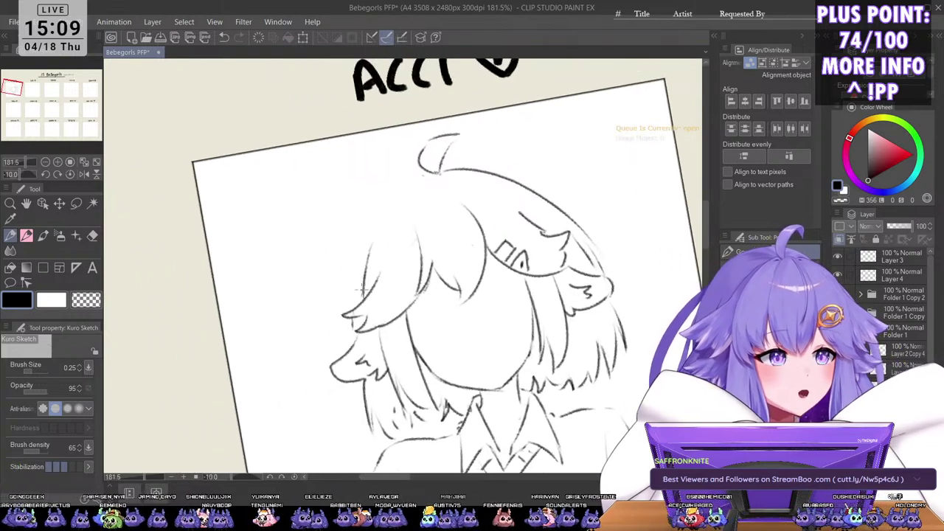
{"action": "key", "text": "asciicircum"}
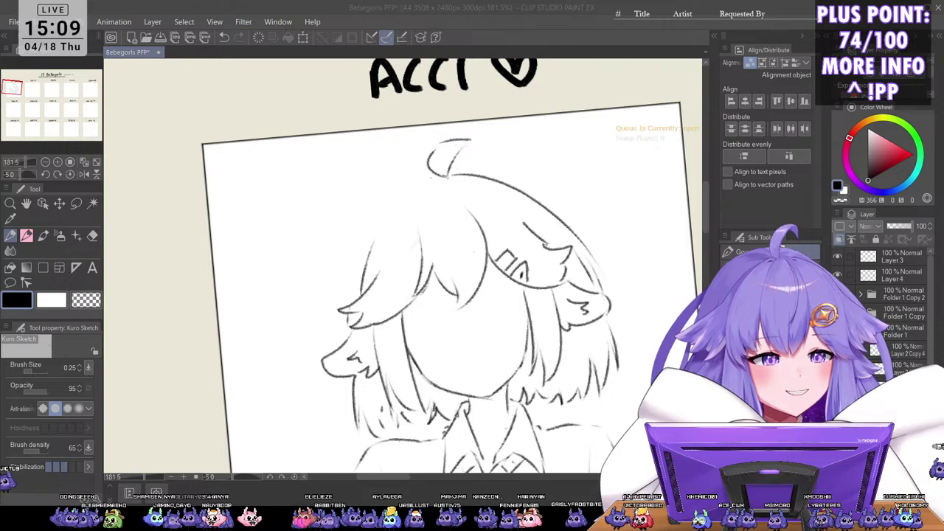
{"action": "left_click", "coordinate": [382, 236]}
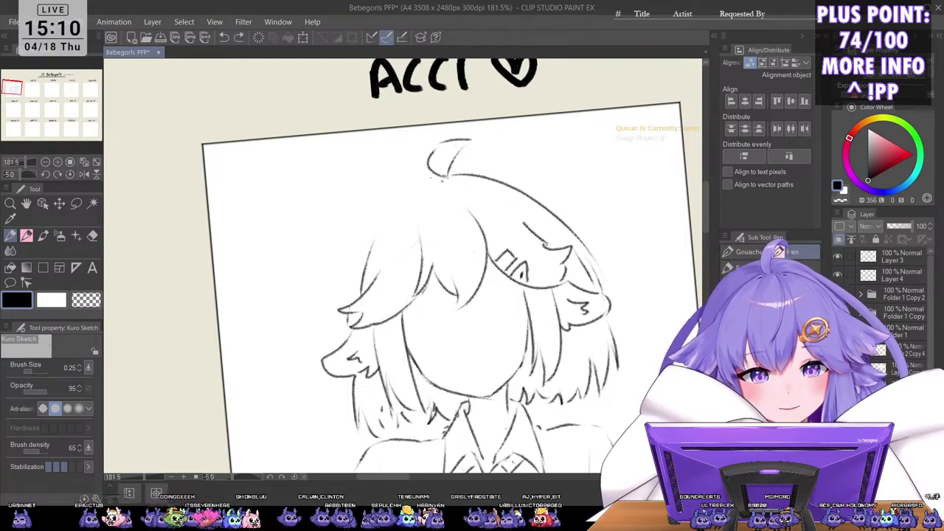
{"action": "left_click_drag", "start_coordinate": [441, 180], "coordinate": [351, 277]}
{"action": "key", "text": "ctrl+z"}
{"action": "left_click_drag", "start_coordinate": [376, 235], "coordinate": [344, 293]}
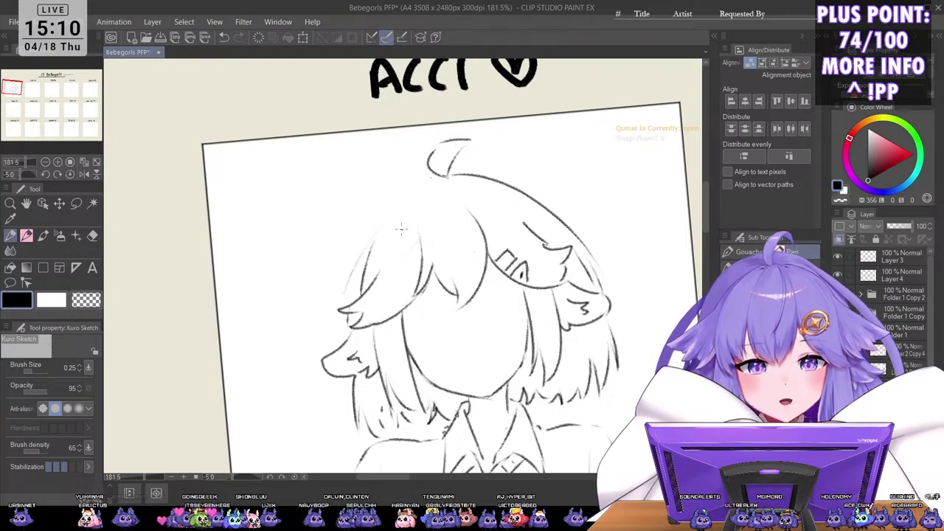
{"action": "left_click_drag", "start_coordinate": [428, 185], "coordinate": [351, 280]}
{"action": "key", "text": "ctrl+z"}
{"action": "key", "text": "ctrl+z"}
{"action": "mouse_move", "coordinate": [434, 179]}
{"action": "left_mouse_down"}
{"action": "mouse_move", "coordinate": [341, 300]}
{"action": "mouse_move", "coordinate": [341, 438]}
{"action": "left_mouse_up"}
{"action": "left_click_drag", "start_coordinate": [343, 420], "coordinate": [368, 440]}
Step: Extend the outer outlines of both arms with short sleeve strokes toward the box's lower edge and save the file
{"action": "scroll", "coordinate": [447, 325], "scroll_direction": "down", "scroll_amount": 1}
{"action": "key", "text": "asciicircum"}
{"action": "left_click_drag", "start_coordinate": [552, 367], "coordinate": [546, 349]}
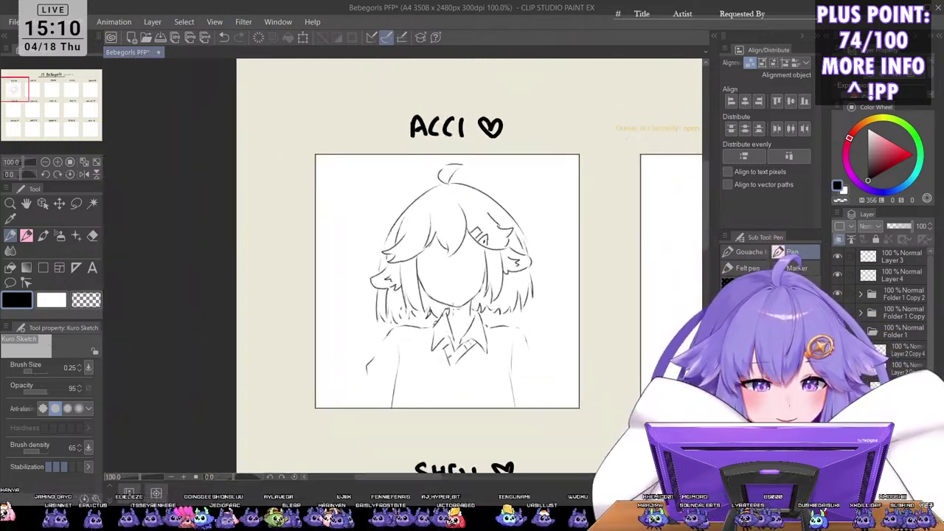
{"action": "key", "text": "minus"}
{"action": "left_click_drag", "start_coordinate": [371, 380], "coordinate": [362, 398]}
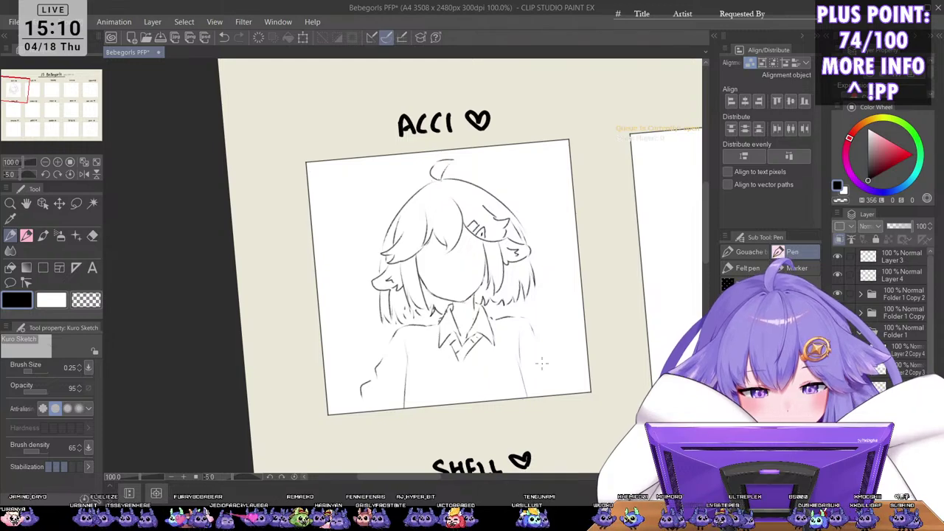
{"action": "left_click_drag", "start_coordinate": [537, 341], "coordinate": [550, 378]}
{"action": "scroll", "coordinate": [470, 283], "scroll_direction": "up", "scroll_amount": 1}
{"action": "key", "text": "asciicircum"}
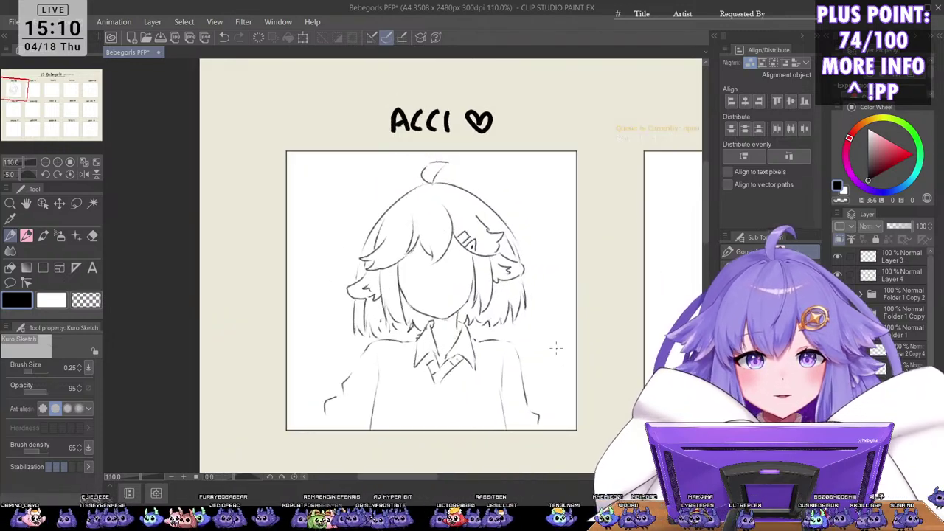
{"action": "scroll", "coordinate": [554, 348], "scroll_direction": "up", "scroll_amount": 2}
{"action": "scroll", "coordinate": [466, 274], "scroll_direction": "up", "scroll_amount": 1}
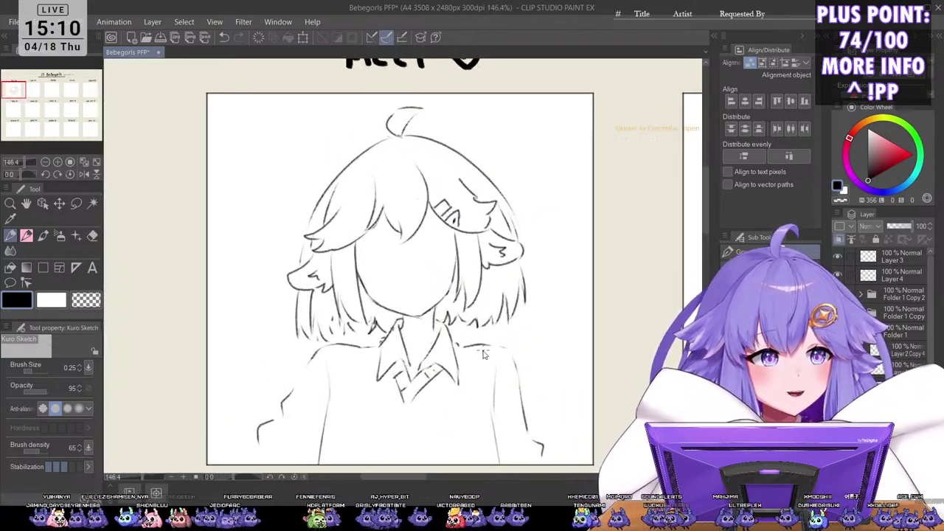
{"action": "key", "text": "ctrl+s"}
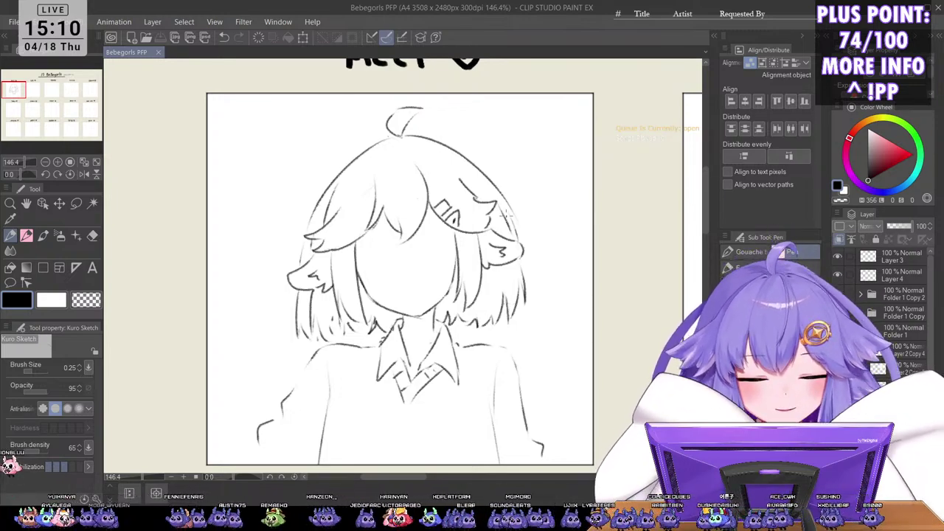
Step: Extend the crown outline down to the fringe tip on the side opposite the hairclip and save the file
{"action": "key", "text": "minus"}
{"action": "scroll", "coordinate": [560, 295], "scroll_direction": "down", "scroll_amount": 3}
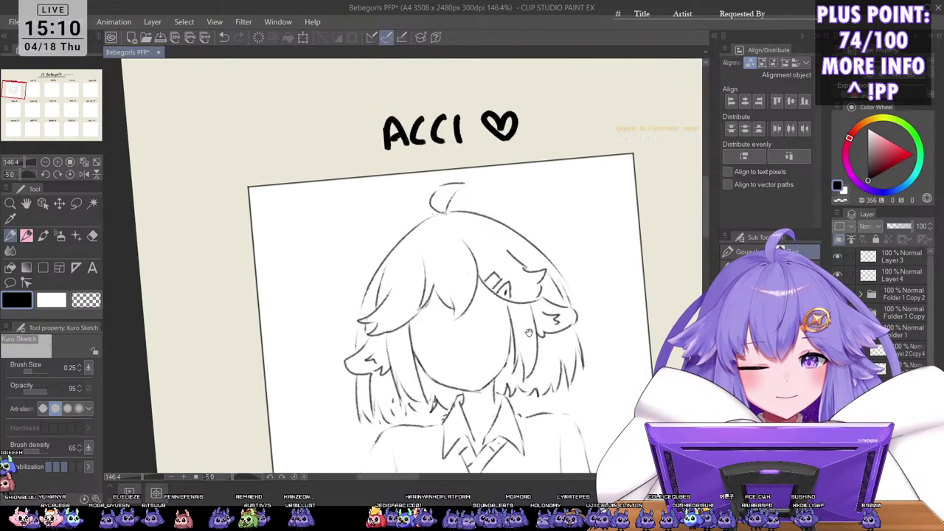
{"action": "key", "text": "h"}
{"action": "key", "text": "h"}
{"action": "key", "text": "minus"}
{"action": "scroll", "coordinate": [553, 223], "scroll_direction": "up", "scroll_amount": 2}
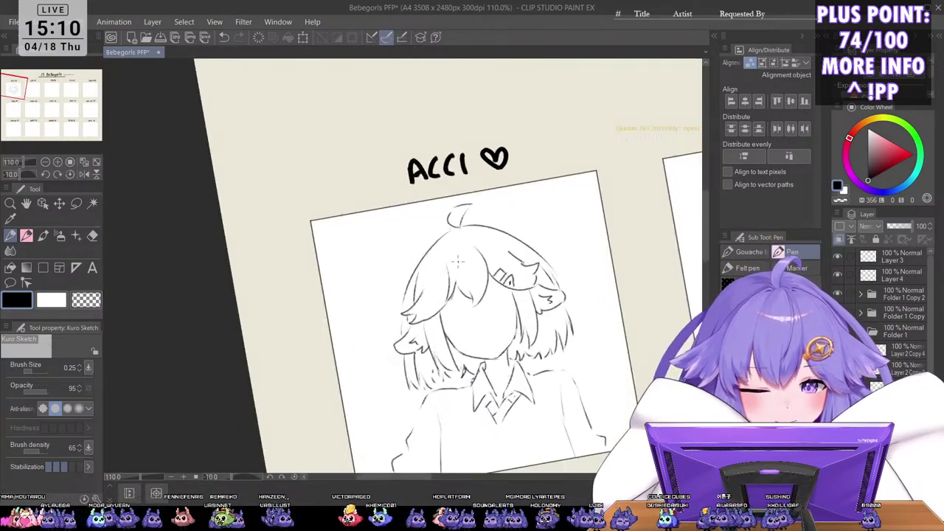
{"action": "scroll", "coordinate": [446, 242], "scroll_direction": "up", "scroll_amount": 3}
{"action": "scroll", "coordinate": [447, 238], "scroll_direction": "up", "scroll_amount": 1}
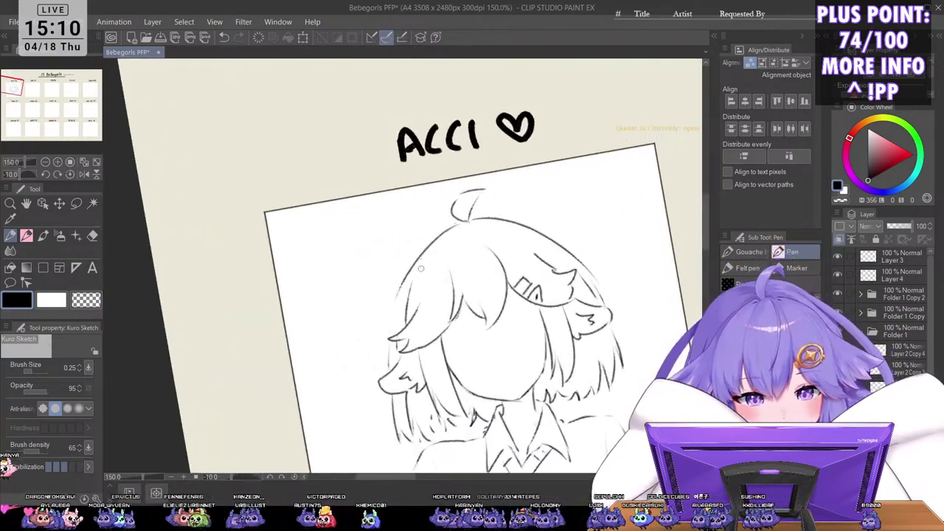
{"action": "left_click_drag", "start_coordinate": [400, 291], "coordinate": [388, 333]}
{"action": "key", "text": "ctrl+z"}
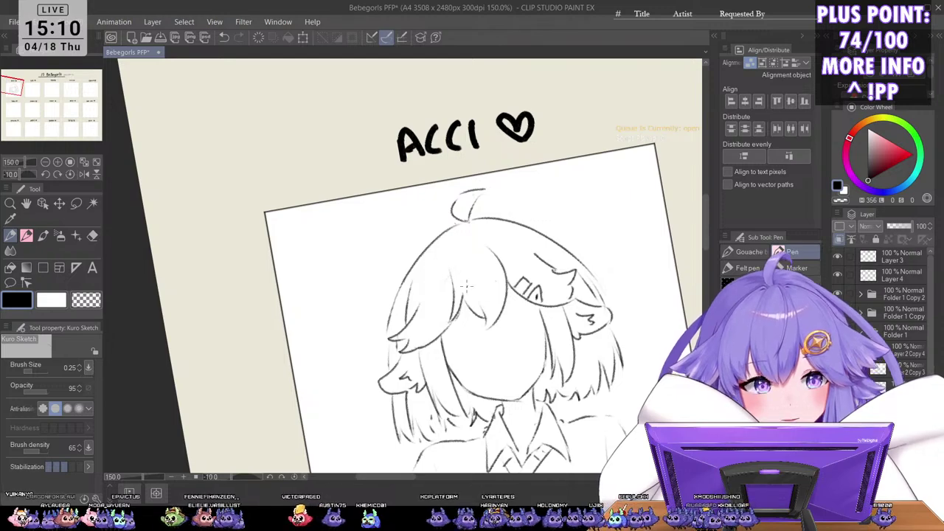
{"action": "key", "text": "asciicircum"}
{"action": "key", "text": "asciicircum"}
{"action": "left_click_drag", "start_coordinate": [531, 316], "coordinate": [492, 274]}
{"action": "key", "text": "minus"}
{"action": "key", "text": "minus"}
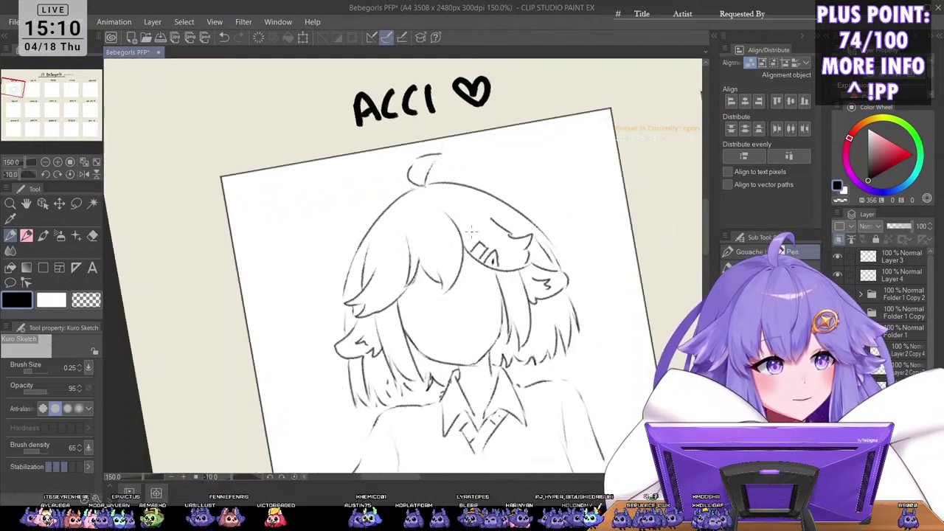
{"action": "scroll", "coordinate": [472, 231], "scroll_direction": "down", "scroll_amount": 2}
{"action": "left_click_drag", "start_coordinate": [510, 329], "coordinate": [472, 305]}
{"action": "scroll", "coordinate": [471, 289], "scroll_direction": "up", "scroll_amount": 3}
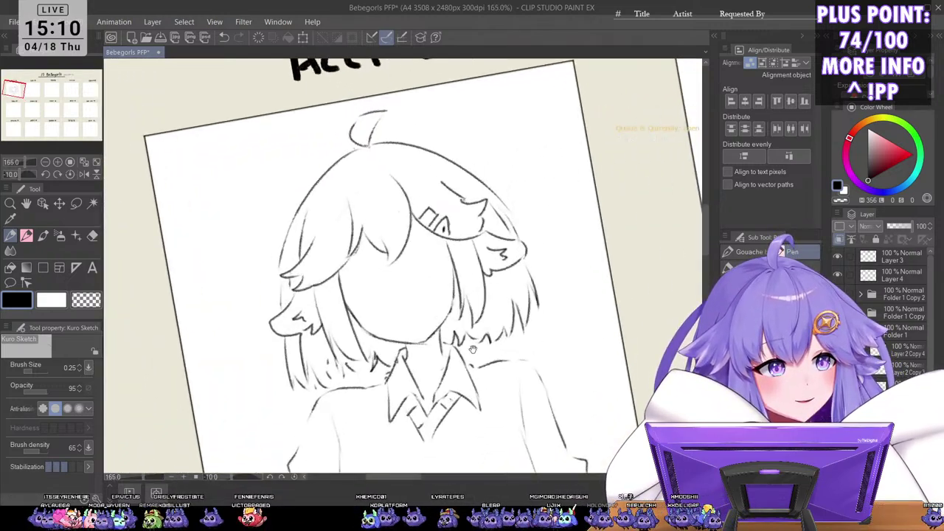
{"action": "left_click_drag", "start_coordinate": [472, 349], "coordinate": [502, 352]}
{"action": "key", "text": "ctrl+s"}
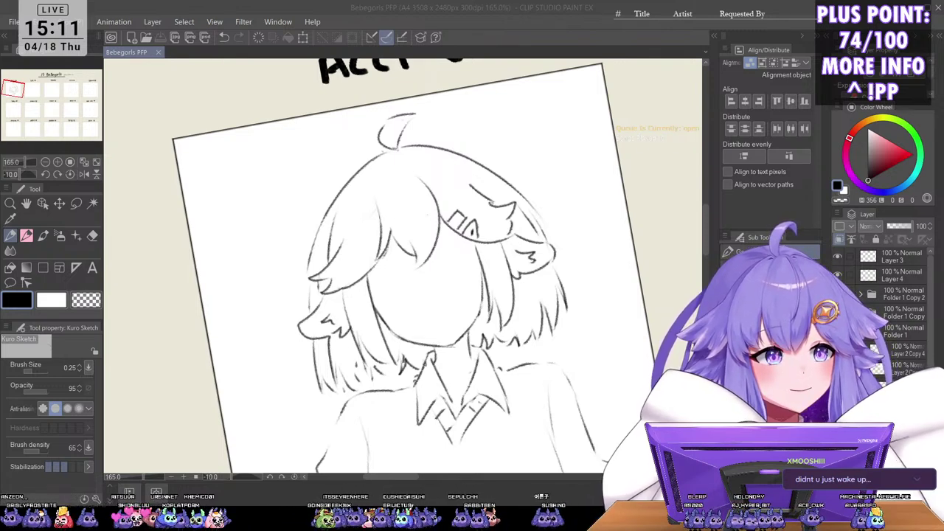
{"action": "left_click", "coordinate": [491, 229]}
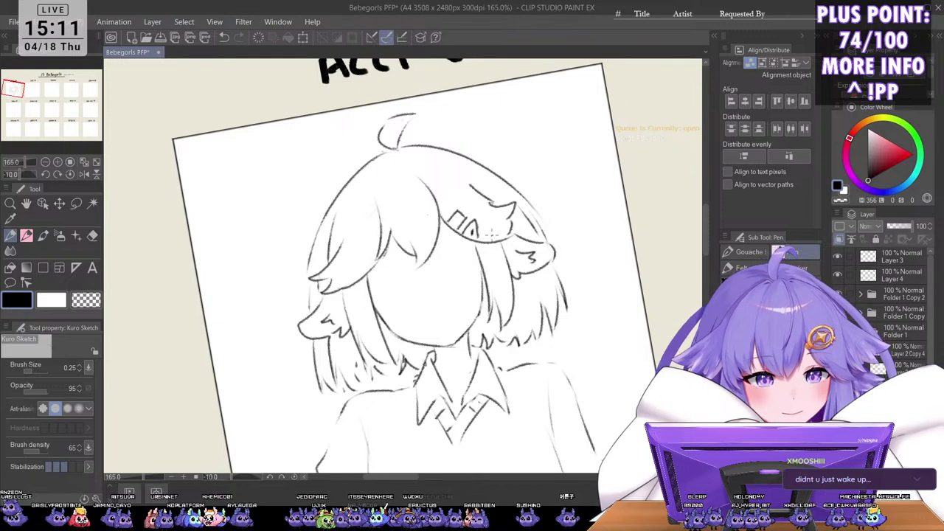
{"action": "key", "text": "minus"}
{"action": "key", "text": "asciicircum"}
{"action": "scroll", "coordinate": [511, 229], "scroll_direction": "down", "scroll_amount": 3}
{"action": "key", "text": "h"}
{"action": "key", "text": "h"}
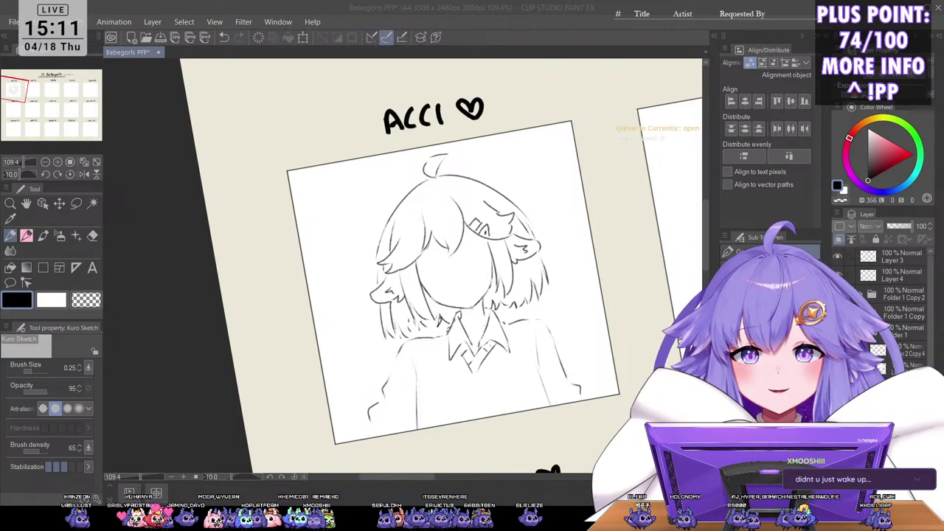
{"action": "left_click", "coordinate": [526, 258]}
{"action": "key", "text": "asciicircum"}
{"action": "scroll", "coordinate": [526, 258], "scroll_direction": "up", "scroll_amount": 1}
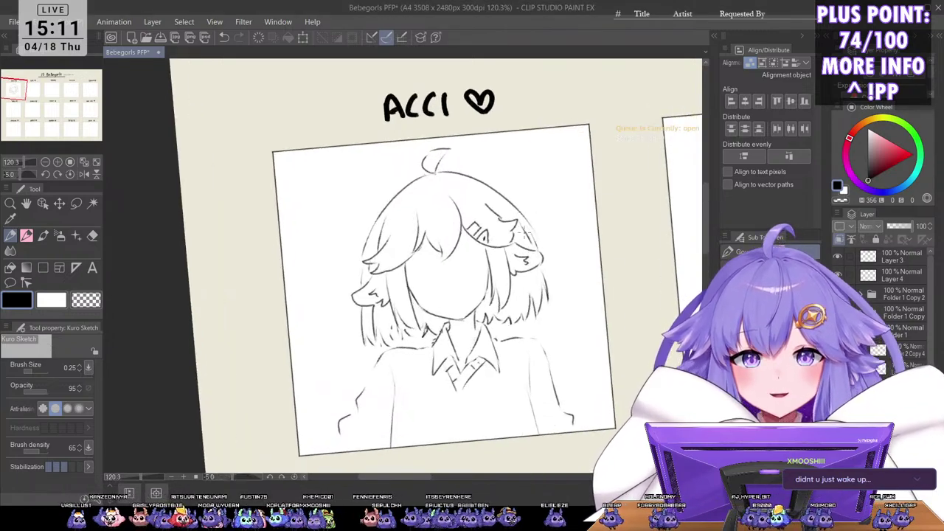
{"action": "left_click_drag", "start_coordinate": [554, 293], "coordinate": [523, 296]}
{"action": "key", "text": "minus"}
{"action": "key", "text": "minus"}
{"action": "key", "text": "minus"}
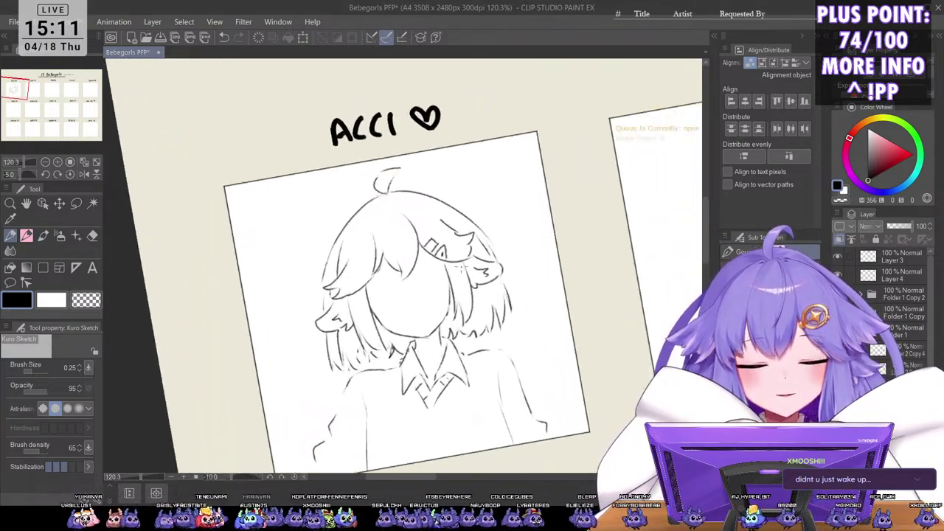
{"action": "left_click_drag", "start_coordinate": [442, 270], "coordinate": [463, 283]}
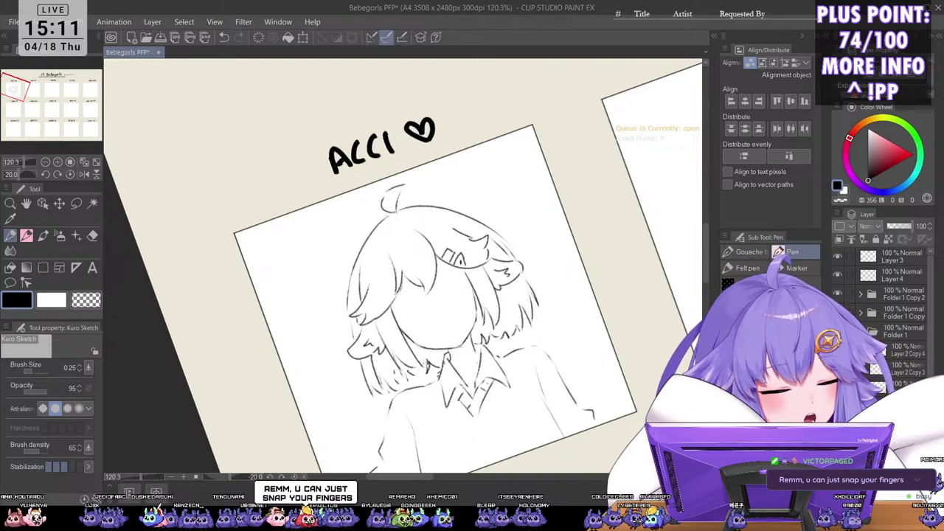
{"action": "scroll", "coordinate": [547, 275], "scroll_direction": "up", "scroll_amount": 2}
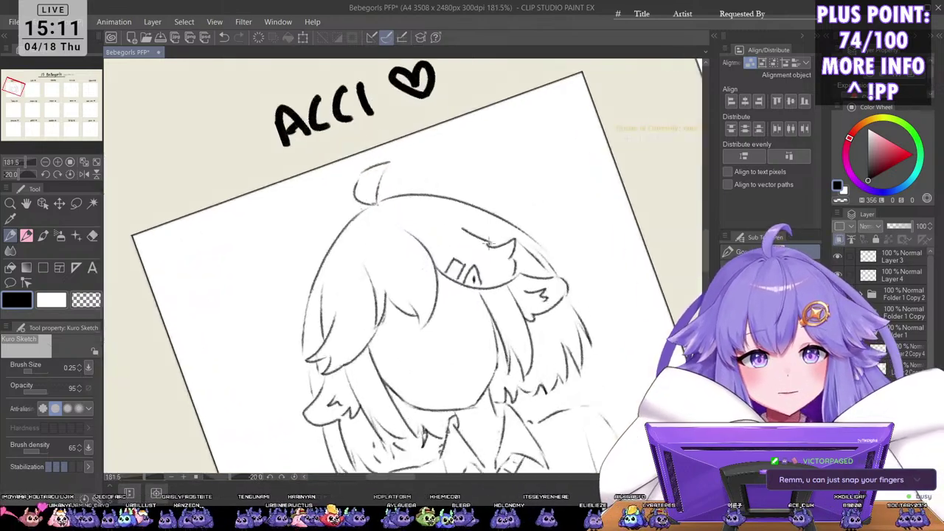
{"action": "scroll", "coordinate": [538, 277], "scroll_direction": "down", "scroll_amount": 1}
{"action": "left_click_drag", "start_coordinate": [547, 269], "coordinate": [530, 240]}
{"action": "scroll", "coordinate": [532, 236], "scroll_direction": "up", "scroll_amount": 3}
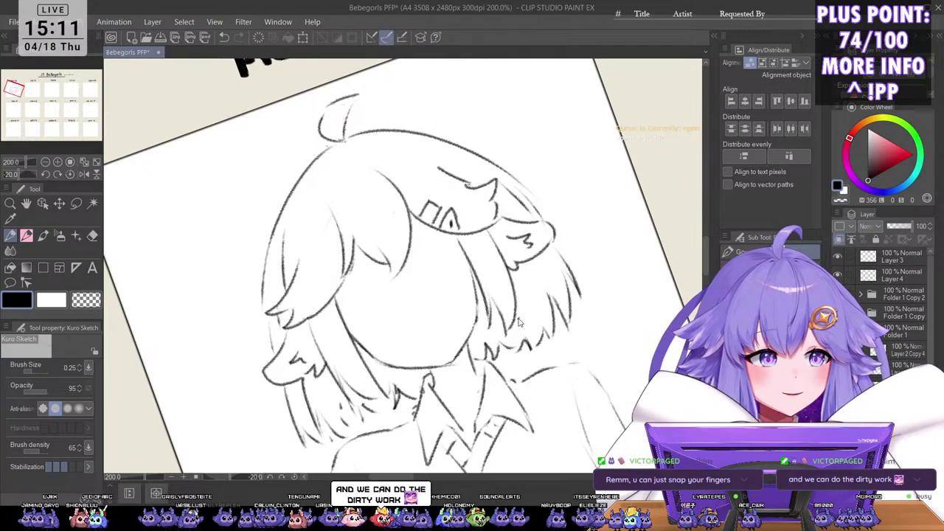
Step: Save the file and sketch the eyebrow line under the hairclip-side fringe, undoing trial strokes until it fits
{"action": "key", "text": "ctrl+s"}
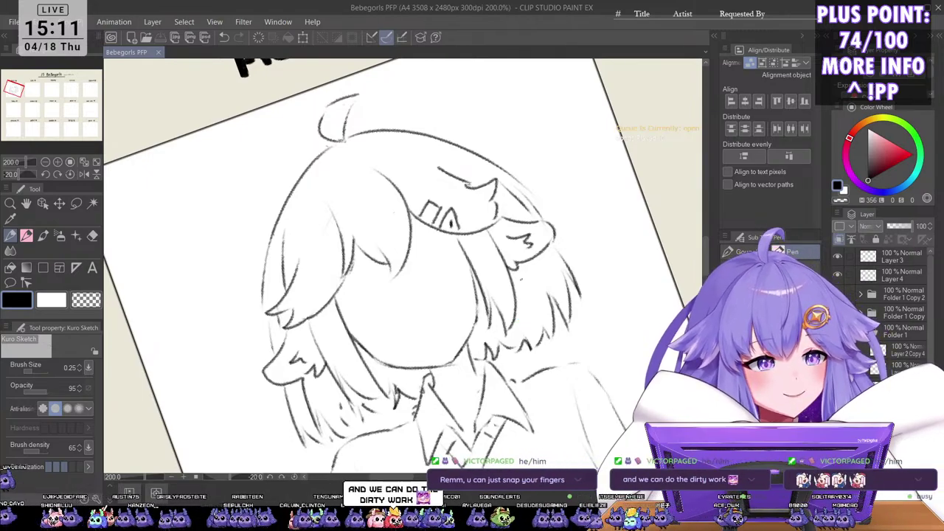
{"action": "scroll", "coordinate": [544, 215], "scroll_direction": "up", "scroll_amount": 3}
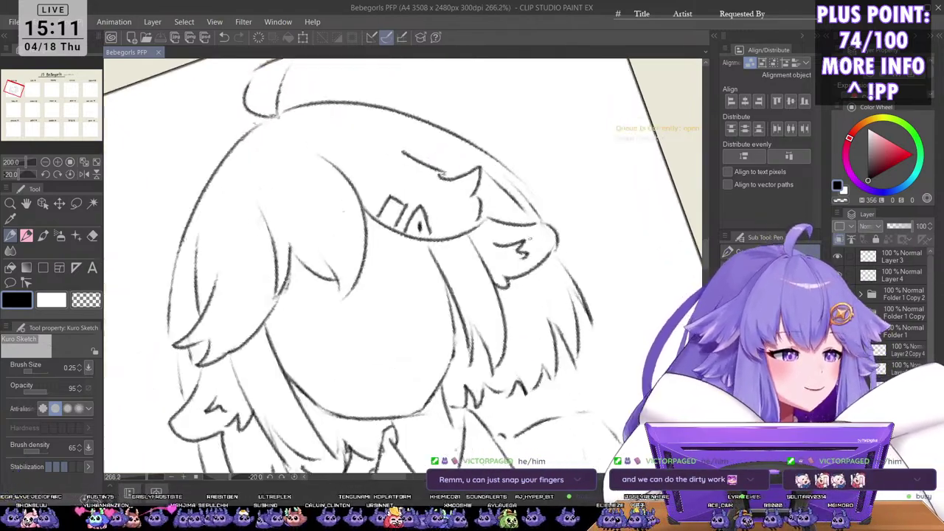
{"action": "left_click_drag", "start_coordinate": [413, 280], "coordinate": [470, 263]}
{"action": "scroll", "coordinate": [469, 263], "scroll_direction": "down", "scroll_amount": 4}
{"action": "scroll", "coordinate": [506, 206], "scroll_direction": "up", "scroll_amount": 2}
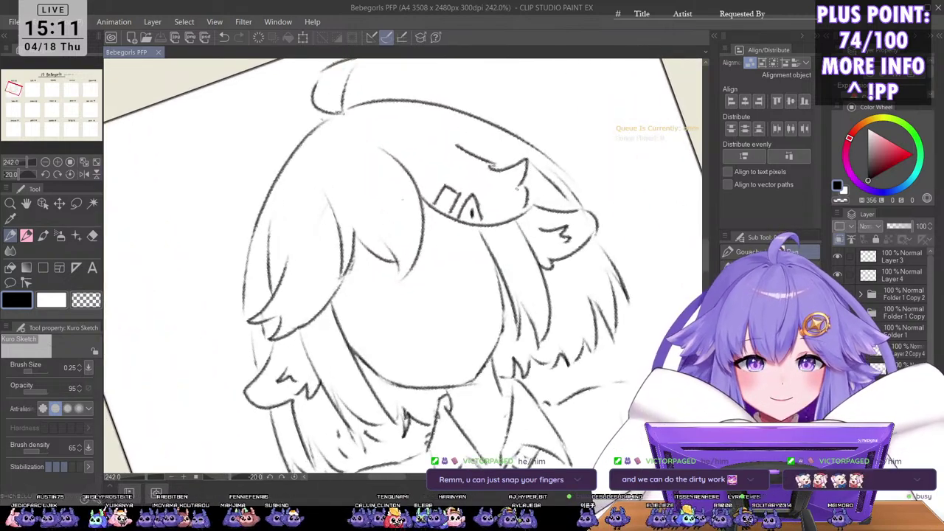
{"action": "mouse_move", "coordinate": [480, 229]}
{"action": "left_mouse_down"}
{"action": "mouse_move", "coordinate": [433, 241]}
{"action": "mouse_move", "coordinate": [480, 227]}
{"action": "left_mouse_up"}
{"action": "key", "text": "ctrl+z"}
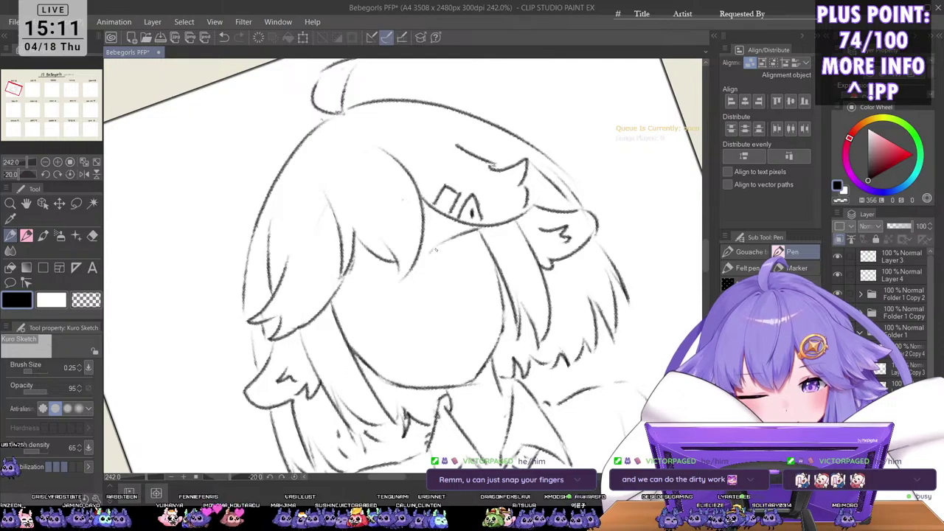
{"action": "key", "text": "ctrl+z"}
{"action": "left_click_drag", "start_coordinate": [432, 253], "coordinate": [475, 228]}
{"action": "key", "text": "ctrl+z"}
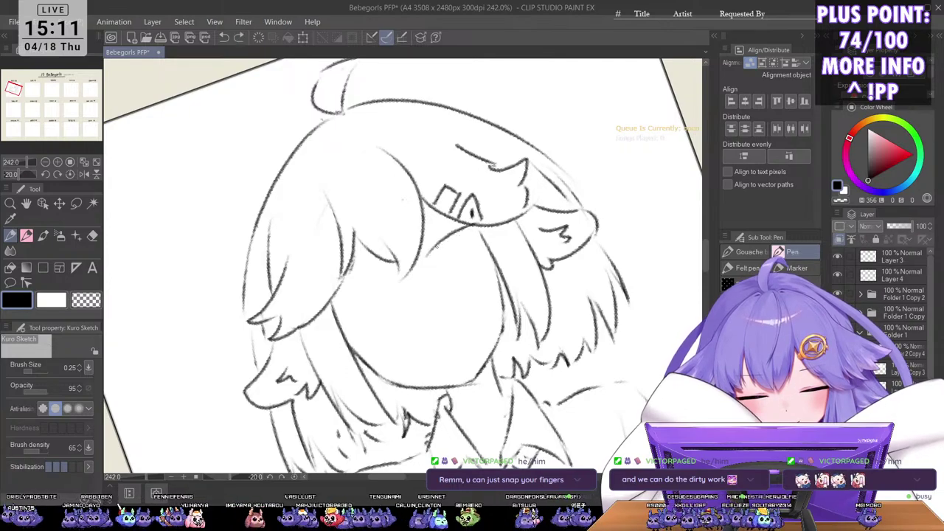
{"action": "left_click_drag", "start_coordinate": [432, 254], "coordinate": [470, 226]}
Step: Mirror the canvas view, rotate it to -15 degrees and sketch the matching eyebrow line on the side opposite the hairclip
{"action": "key", "text": "h"}
{"action": "key", "text": "minus"}
{"action": "key", "text": "minus"}
{"action": "key", "text": "minus"}
{"action": "key", "text": "minus"}
{"action": "key", "text": "minus"}
{"action": "key", "text": "minus"}
{"action": "key", "text": "minus"}
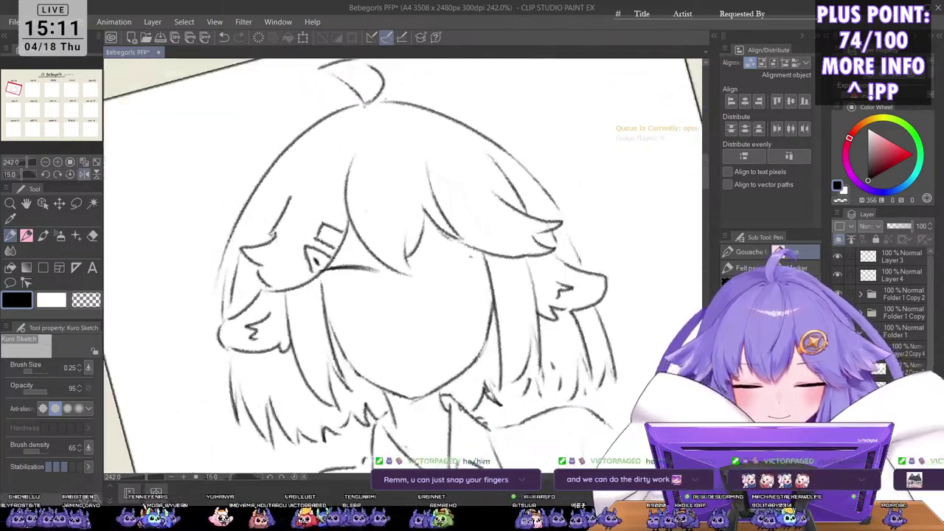
{"action": "left_click_drag", "start_coordinate": [442, 259], "coordinate": [488, 242]}
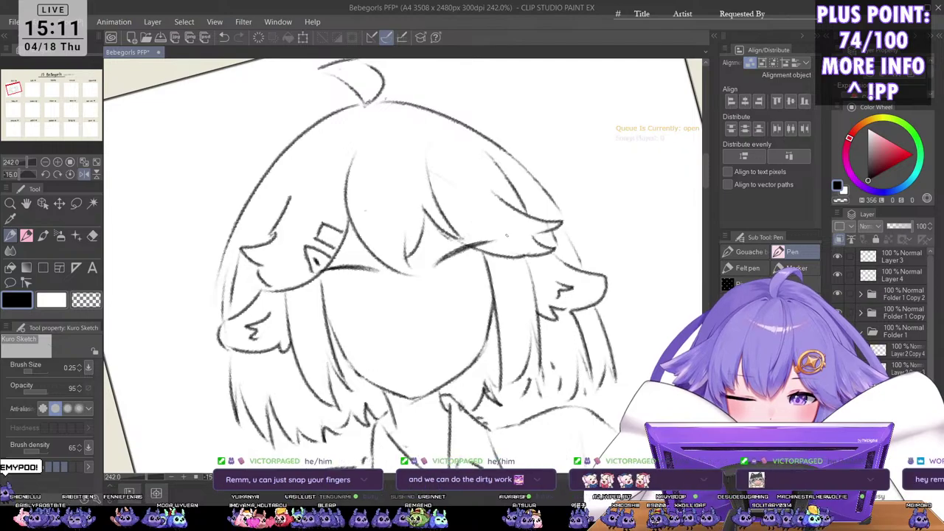
Step: Return to the unmirrored view, lasso the hairclip-side eyebrow, adjust its placement with a transform, deselect and return to the Kuro Sketch pen
{"action": "key", "text": "h"}
{"action": "key", "text": "minus"}
{"action": "scroll", "coordinate": [478, 235], "scroll_direction": "down", "scroll_amount": 2}
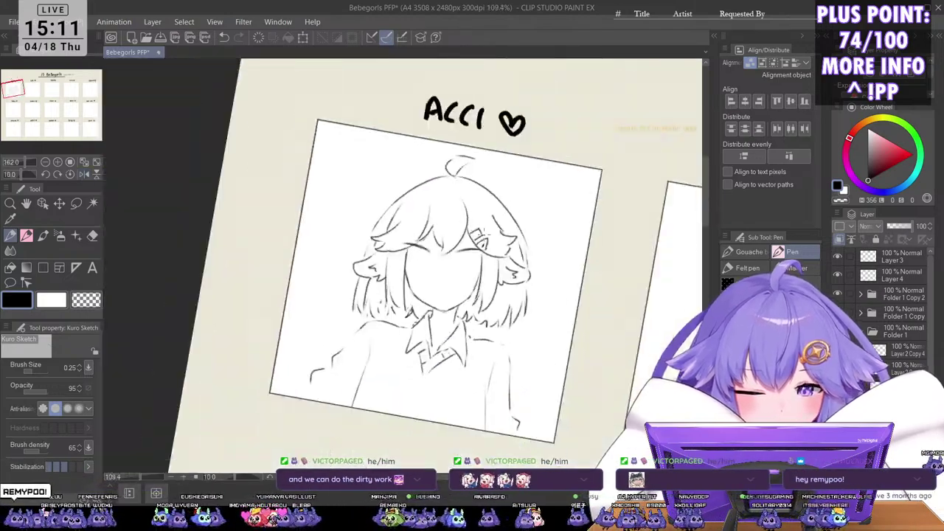
{"action": "key", "text": "minus"}
{"action": "scroll", "coordinate": [487, 247], "scroll_direction": "up", "scroll_amount": 1}
{"action": "key", "text": "m"}
{"action": "mouse_move", "coordinate": [439, 234]}
{"action": "left_mouse_down"}
{"action": "mouse_move", "coordinate": [433, 258]}
{"action": "mouse_move", "coordinate": [439, 234]}
{"action": "mouse_move", "coordinate": [476, 256]}
{"action": "left_mouse_up"}
{"action": "key", "text": "ctrl+t"}
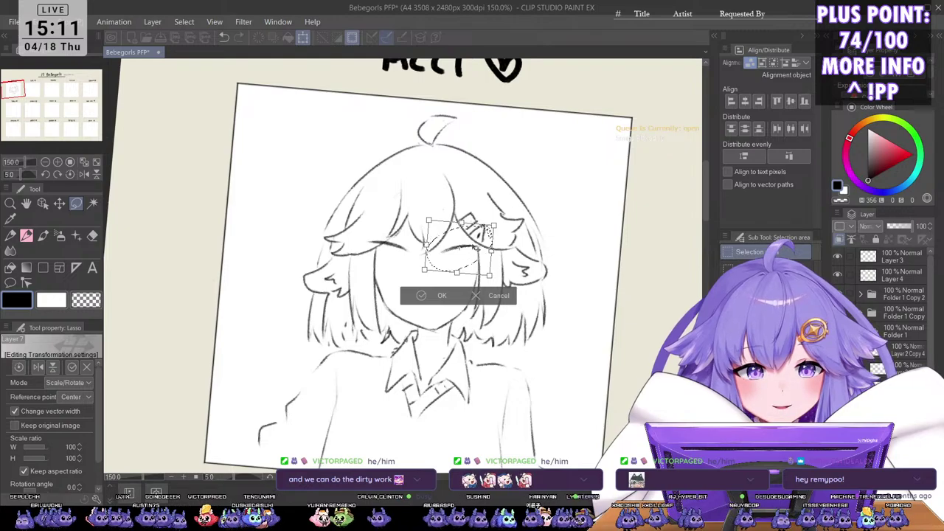
{"action": "key", "text": "Return"}
{"action": "key", "text": "ctrl+d"}
{"action": "key", "text": "p"}
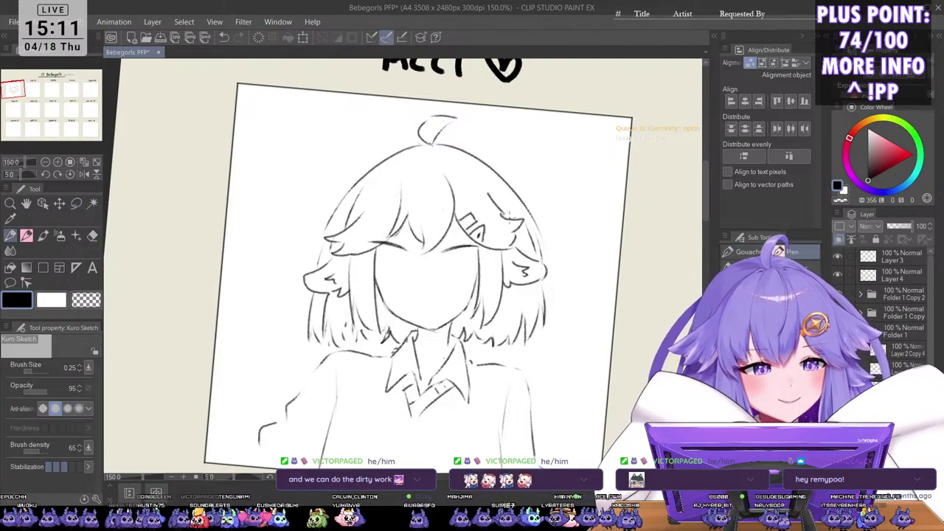
Step: Examine ACCI's fringe and eyebrow lines at several canvas rotations and closer zoom levels
{"action": "key", "text": "minus"}
{"action": "key", "text": "minus"}
{"action": "key", "text": "minus"}
{"action": "scroll", "coordinate": [479, 238], "scroll_direction": "up", "scroll_amount": 1}
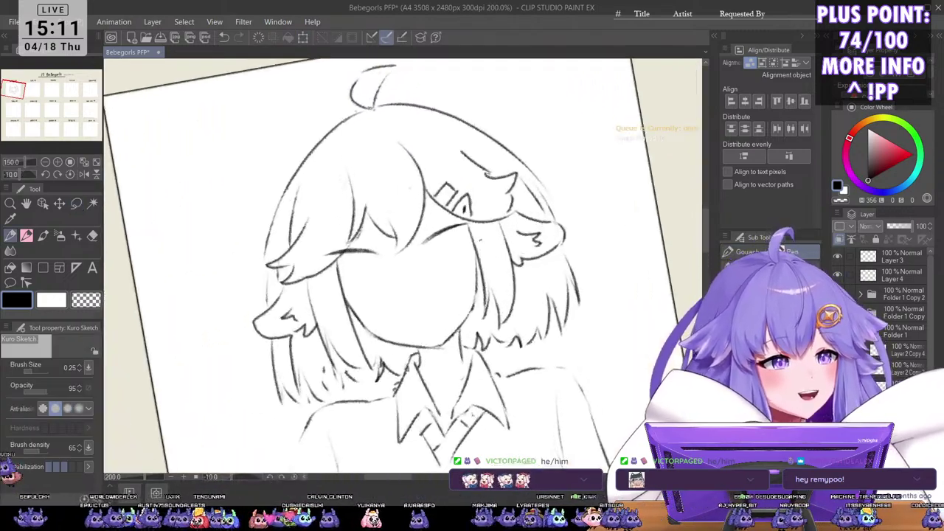
{"action": "key", "text": "asciicircum"}
{"action": "key", "text": "asciicircum"}
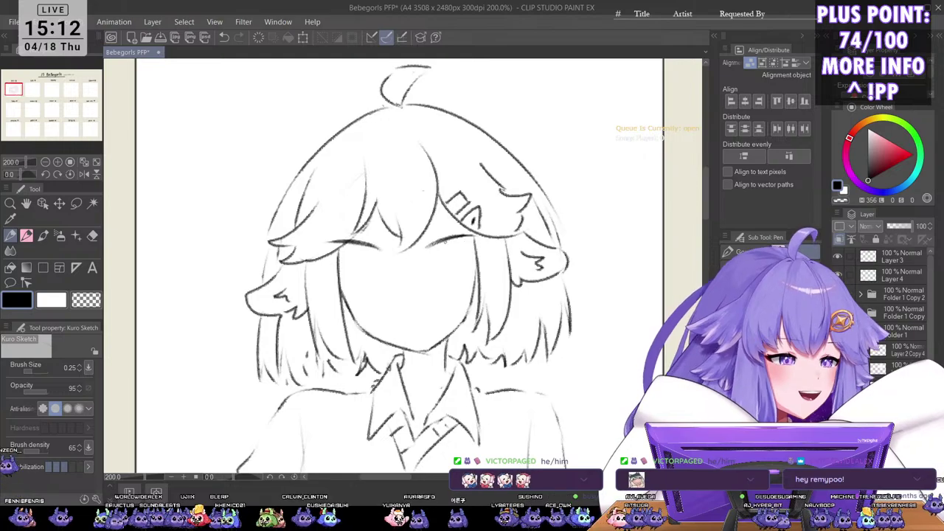
{"action": "scroll", "coordinate": [449, 275], "scroll_direction": "up", "scroll_amount": 1}
{"action": "key", "text": "asciicircum"}
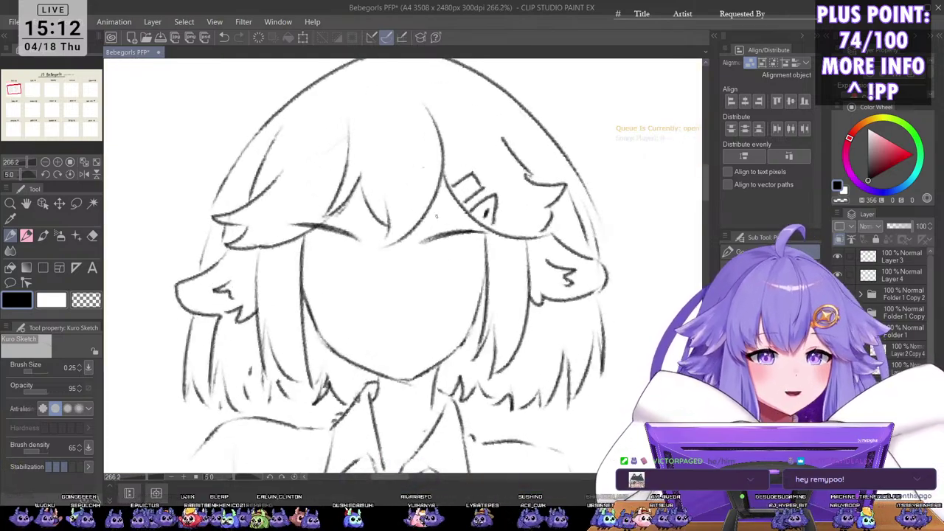
Step: Redraw the central fringe strand from the parting past the hairclip to a longer tip over the face, undoing trial strokes
{"action": "scroll", "coordinate": [391, 219], "scroll_direction": "down", "scroll_amount": 2}
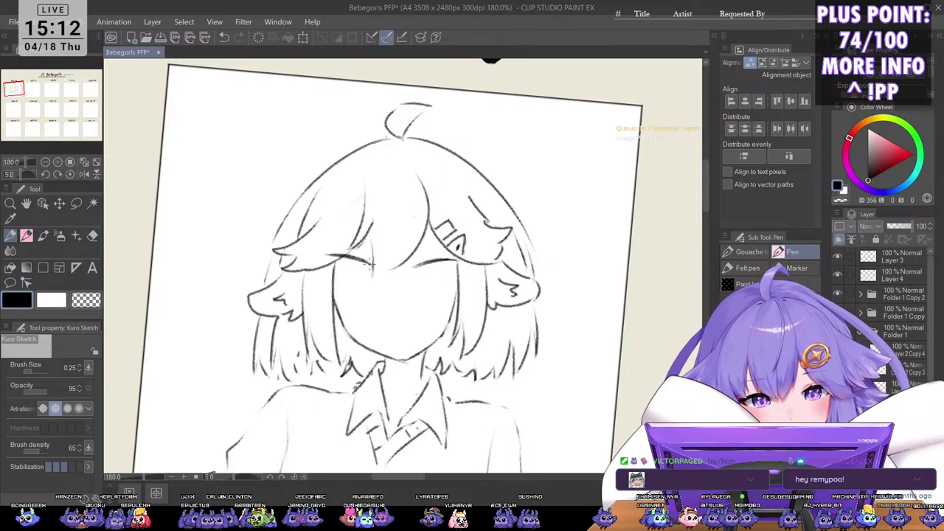
{"action": "key", "text": "ctrl+z"}
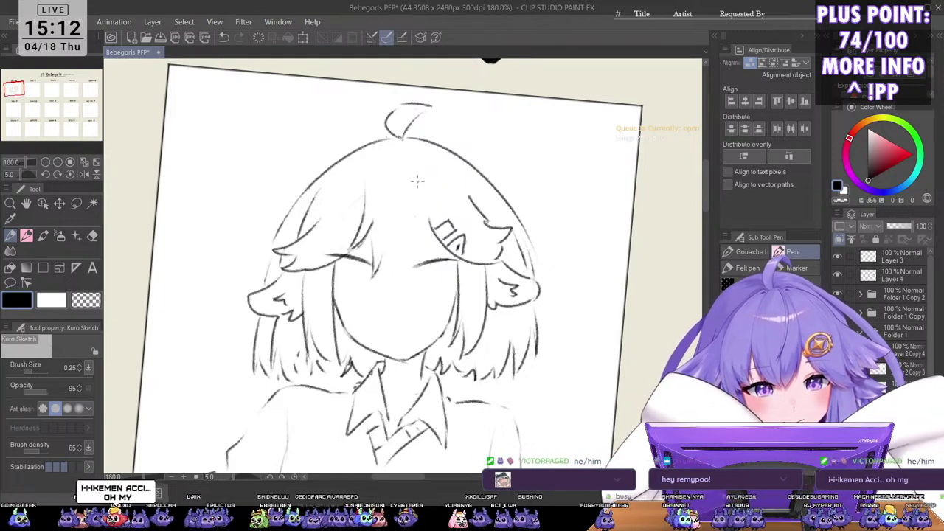
{"action": "mouse_move", "coordinate": [417, 179]}
{"action": "left_mouse_down"}
{"action": "mouse_move", "coordinate": [381, 279]}
{"action": "mouse_move", "coordinate": [421, 234]}
{"action": "mouse_move", "coordinate": [432, 199]}
{"action": "mouse_move", "coordinate": [403, 278]}
{"action": "left_mouse_up"}
{"action": "key", "text": "ctrl+z"}
{"action": "key", "text": "ctrl+z"}
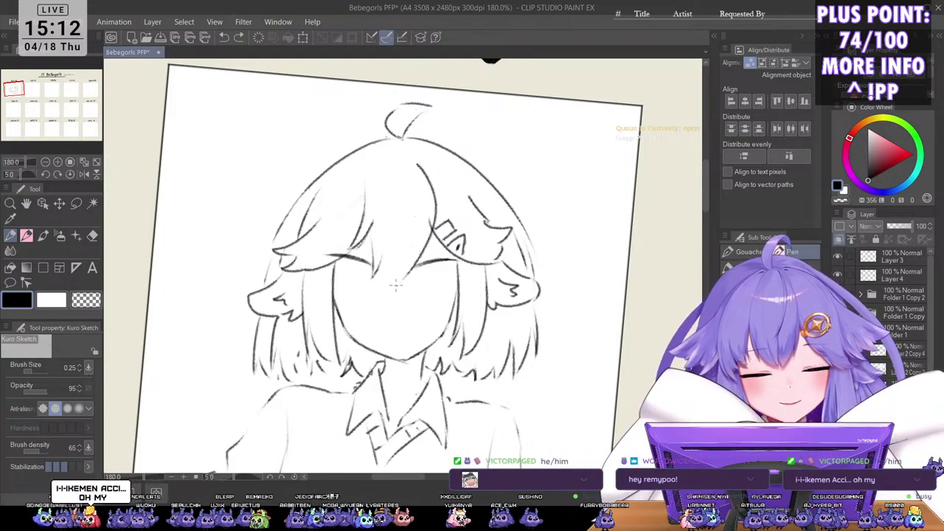
{"action": "key", "text": "ctrl+z"}
{"action": "mouse_move", "coordinate": [418, 165]}
{"action": "left_mouse_down"}
{"action": "mouse_move", "coordinate": [434, 202]}
{"action": "mouse_move", "coordinate": [407, 261]}
{"action": "mouse_move", "coordinate": [369, 284]}
{"action": "left_mouse_up"}
{"action": "key", "text": "ctrl+z"}
Step: Rework the short pointed strands beside the central fringe tip, opposite the hairclip, and check the fringe in the mirrored view
{"action": "left_click_drag", "start_coordinate": [374, 221], "coordinate": [357, 247]}
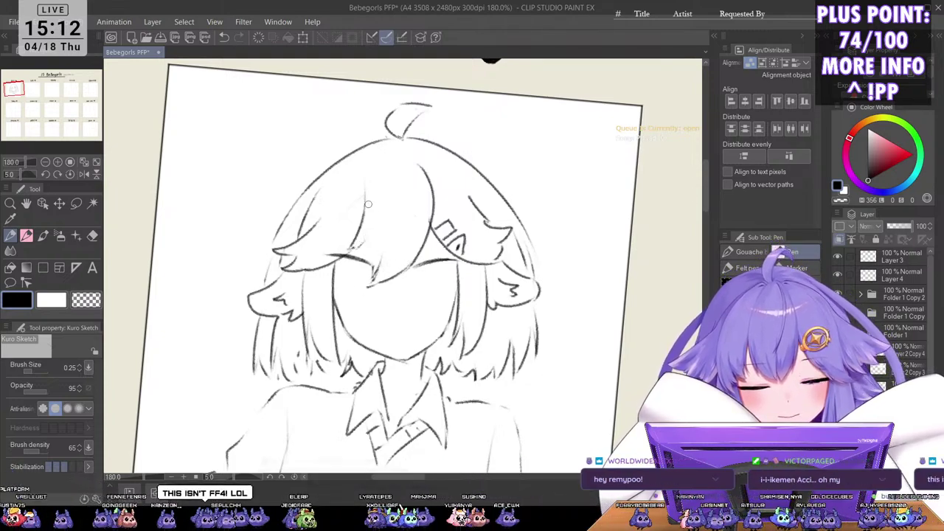
{"action": "key", "text": "ctrl+z"}
{"action": "mouse_move", "coordinate": [366, 215]}
{"action": "left_mouse_down"}
{"action": "mouse_move", "coordinate": [359, 245]}
{"action": "mouse_move", "coordinate": [367, 239]}
{"action": "mouse_move", "coordinate": [348, 266]}
{"action": "left_mouse_up"}
{"action": "mouse_move", "coordinate": [367, 243]}
{"action": "left_mouse_down"}
{"action": "mouse_move", "coordinate": [341, 265]}
{"action": "mouse_move", "coordinate": [371, 285]}
{"action": "left_mouse_up"}
{"action": "key", "text": "ctrl+z"}
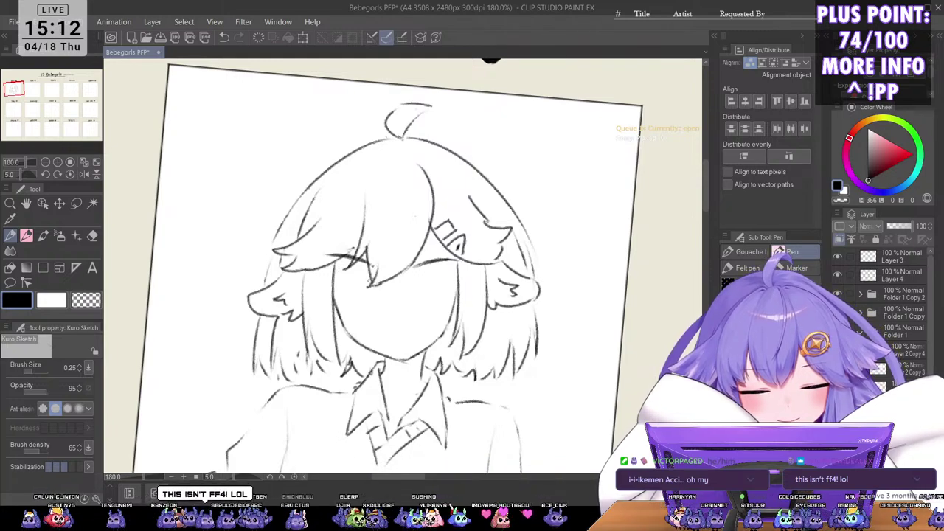
{"action": "scroll", "coordinate": [477, 174], "scroll_direction": "down", "scroll_amount": 3}
{"action": "key", "text": "h"}
{"action": "key", "text": "h"}
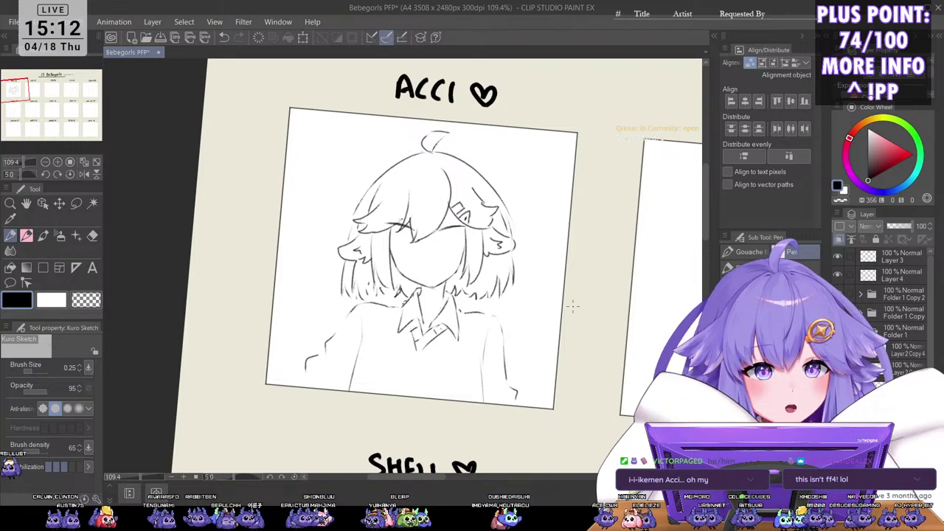
Step: Rotate the canvas to -30 degrees and redraw the eyebrow line under the fringe on the side opposite the hairclip
{"action": "key", "text": "minus"}
{"action": "key", "text": "minus"}
{"action": "scroll", "coordinate": [399, 225], "scroll_direction": "up", "scroll_amount": 3}
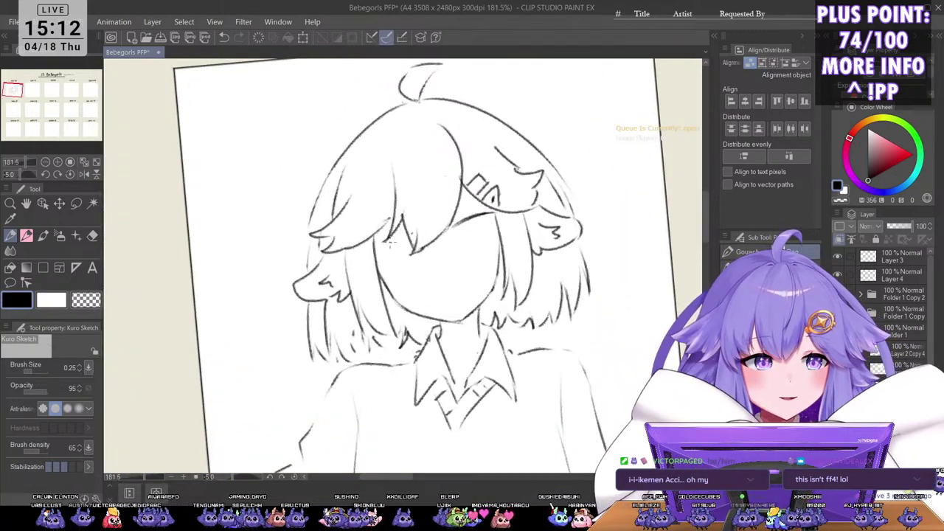
{"action": "scroll", "coordinate": [381, 230], "scroll_direction": "up", "scroll_amount": 1}
{"action": "scroll", "coordinate": [428, 241], "scroll_direction": "down", "scroll_amount": 2}
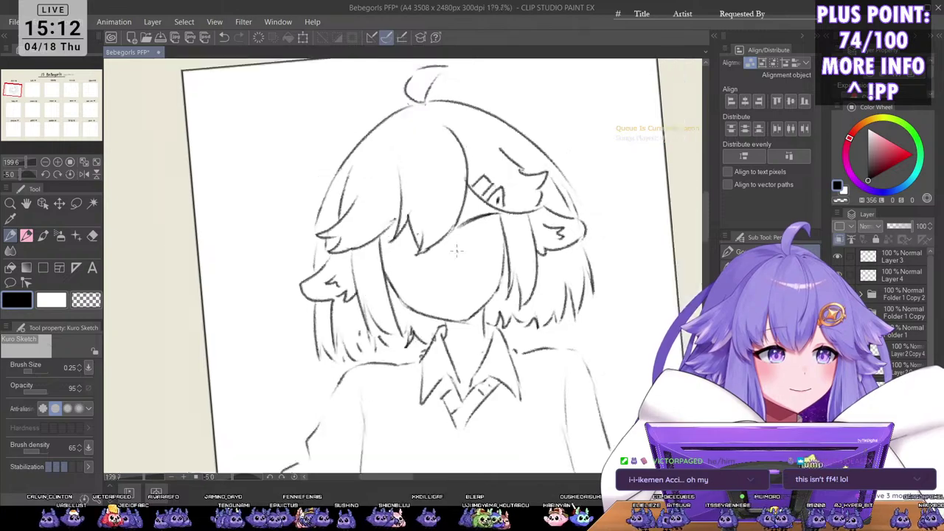
{"action": "mouse_move", "coordinate": [447, 293]}
{"action": "left_mouse_down"}
{"action": "mouse_move", "coordinate": [439, 310]}
{"action": "mouse_move", "coordinate": [450, 284]}
{"action": "left_mouse_up"}
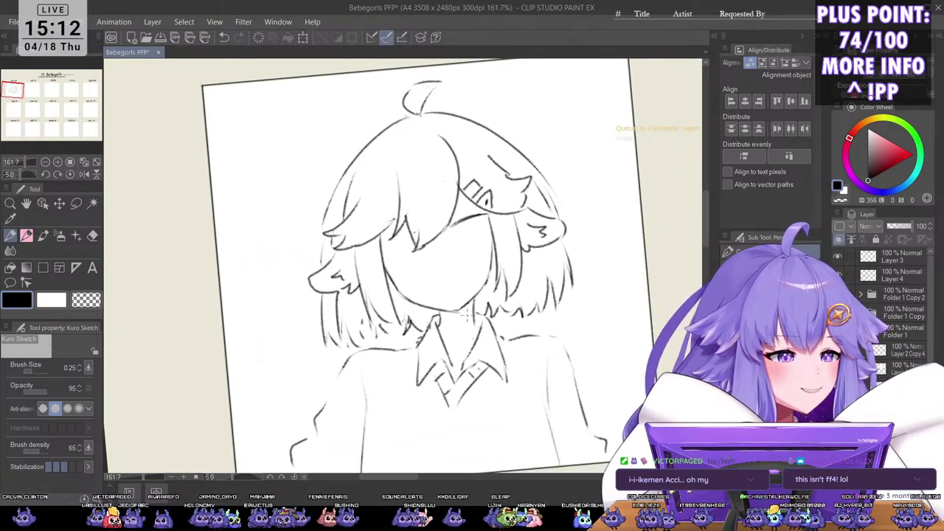
{"action": "key", "text": "minus"}
{"action": "key", "text": "minus"}
{"action": "key", "text": "minus"}
{"action": "key", "text": "minus"}
{"action": "key", "text": "minus"}
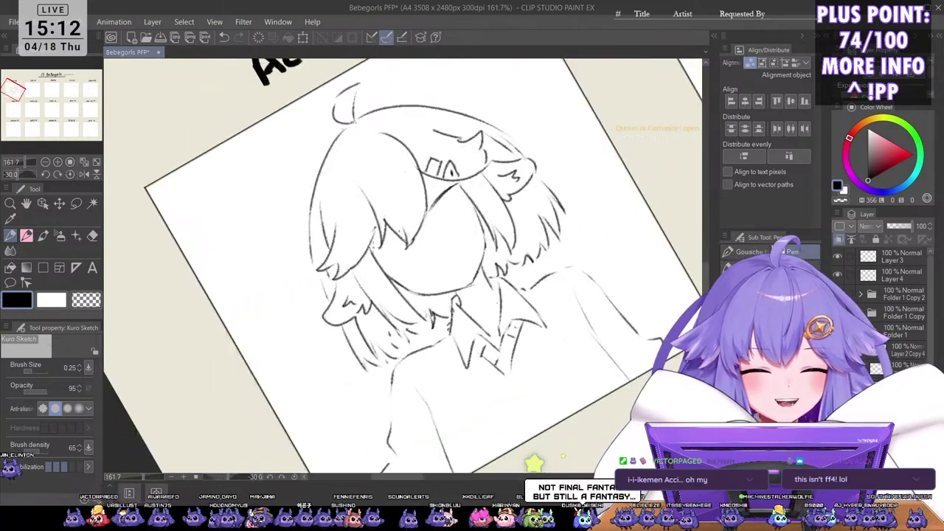
{"action": "left_click_drag", "start_coordinate": [370, 249], "coordinate": [407, 233]}
{"action": "left_click_drag", "start_coordinate": [373, 245], "coordinate": [401, 233]}
Step: Examine the redrawn eyebrow against the hairclip-side one at several canvas angles
{"action": "key", "text": "asciicircum"}
{"action": "key", "text": "asciicircum"}
{"action": "key", "text": "asciicircum"}
{"action": "key", "text": "asciicircum"}
{"action": "key", "text": "asciicircum"}
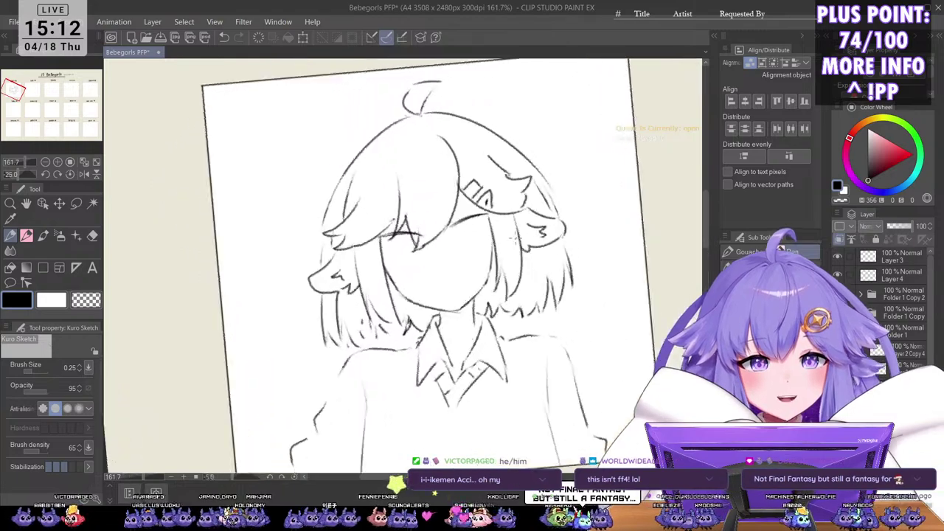
{"action": "key", "text": "asciicircum"}
{"action": "key", "text": "asciicircum"}
{"action": "key", "text": "asciicircum"}
{"action": "key", "text": "asciicircum"}
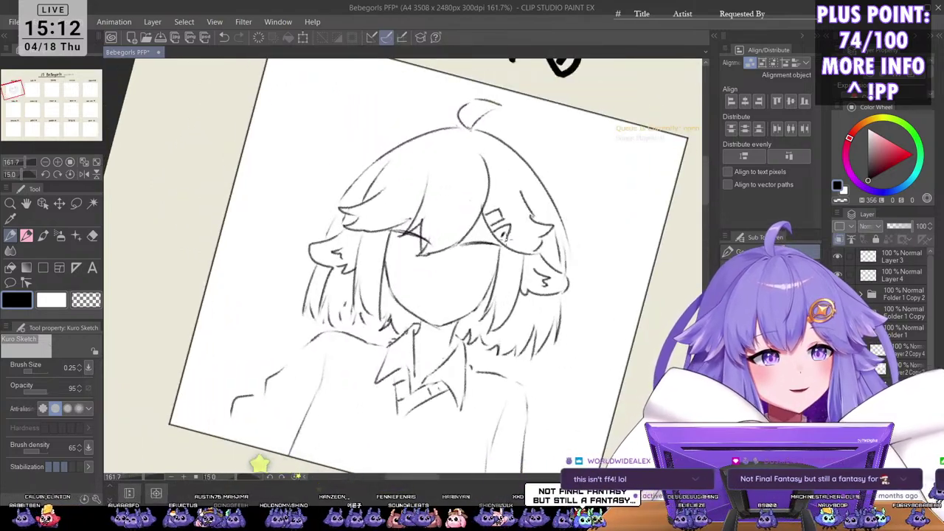
{"action": "left_click_drag", "start_coordinate": [504, 233], "coordinate": [499, 177]}
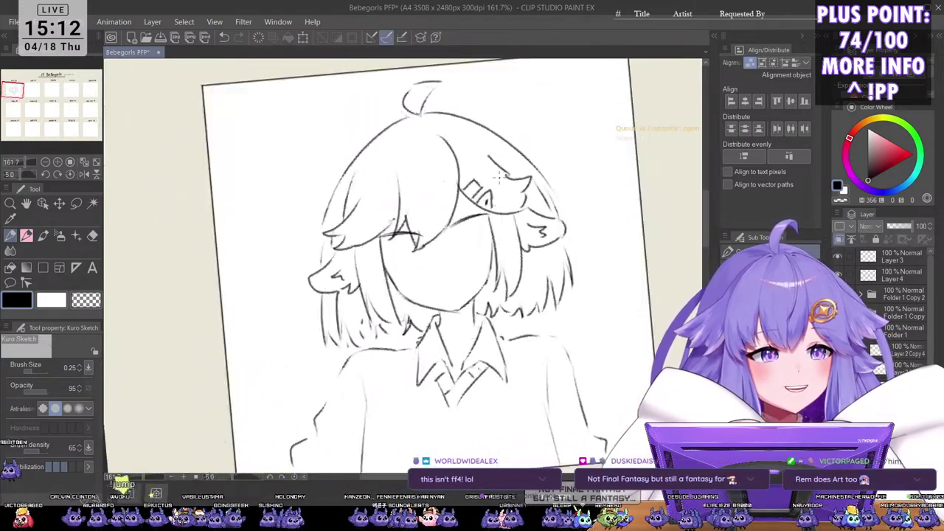
Step: Look over the character sheet, from the sketched first frame to the "15 BeBegorls" title, its subtitle and the empty frames
{"action": "scroll", "coordinate": [499, 176], "scroll_direction": "up", "scroll_amount": 1}
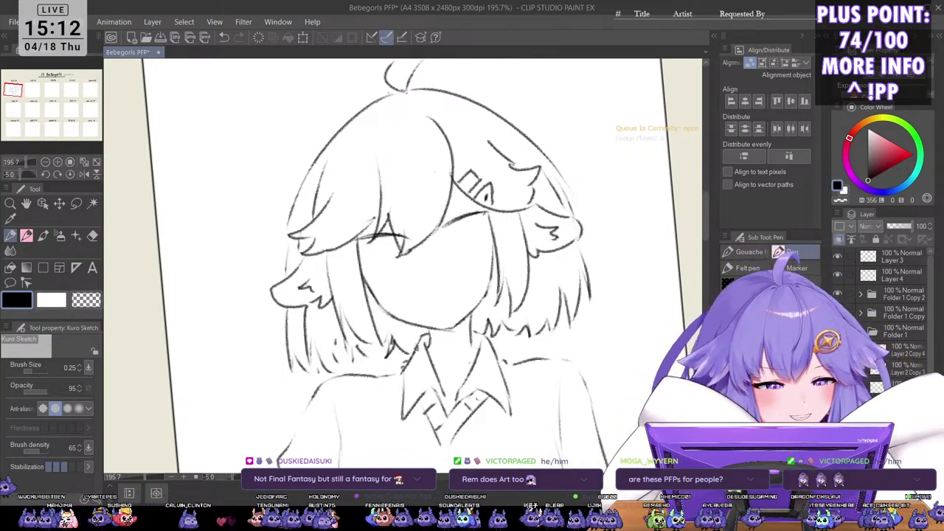
{"action": "scroll", "coordinate": [486, 221], "scroll_direction": "down", "scroll_amount": 8}
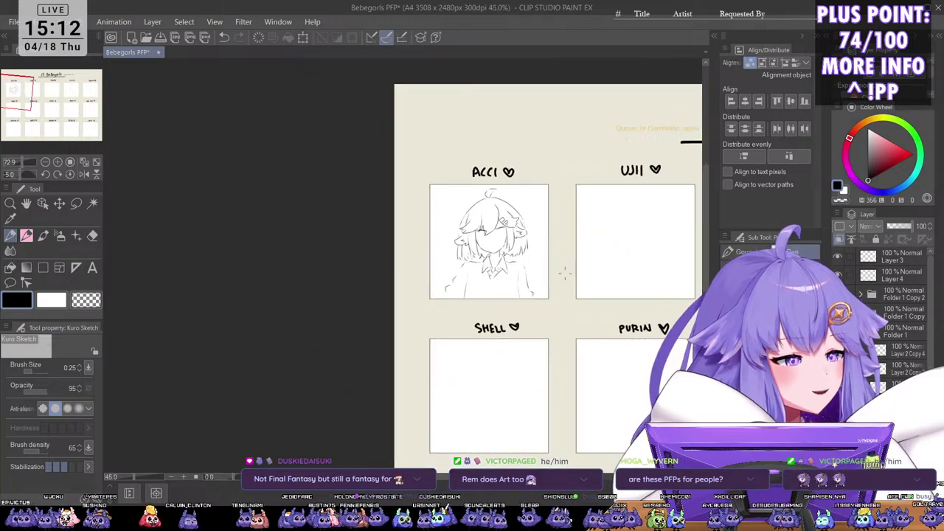
{"action": "left_click_drag", "start_coordinate": [542, 316], "coordinate": [314, 321]}
{"action": "left_click_drag", "start_coordinate": [462, 334], "coordinate": [374, 335]}
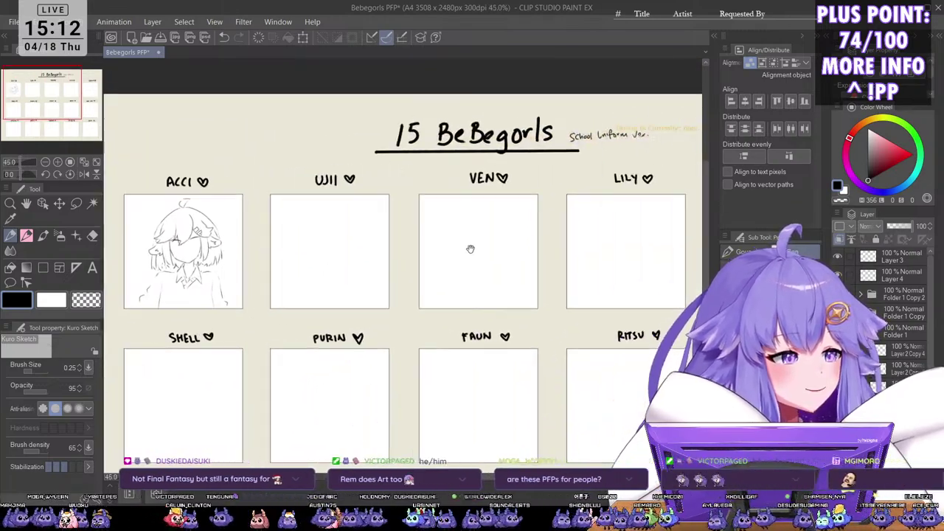
{"action": "scroll", "coordinate": [467, 249], "scroll_direction": "up", "scroll_amount": 3}
{"action": "left_click_drag", "start_coordinate": [470, 248], "coordinate": [391, 328]}
{"action": "left_click_drag", "start_coordinate": [507, 220], "coordinate": [357, 336]}
{"action": "scroll", "coordinate": [604, 294], "scroll_direction": "up", "scroll_amount": 4}
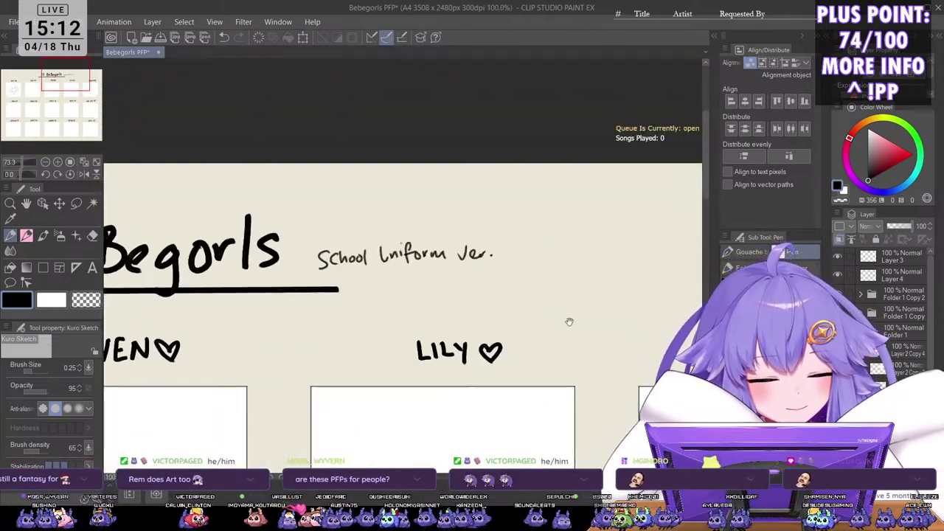
{"action": "left_click_drag", "start_coordinate": [527, 317], "coordinate": [490, 314]}
{"action": "scroll", "coordinate": [490, 314], "scroll_direction": "down", "scroll_amount": 5}
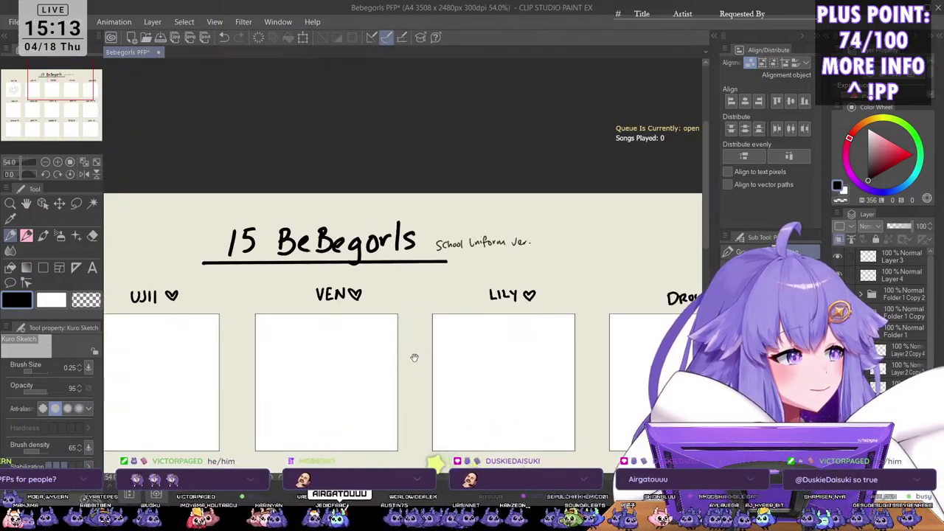
{"action": "scroll", "coordinate": [494, 320], "scroll_direction": "down", "scroll_amount": 2}
{"action": "left_click_drag", "start_coordinate": [484, 347], "coordinate": [480, 280]}
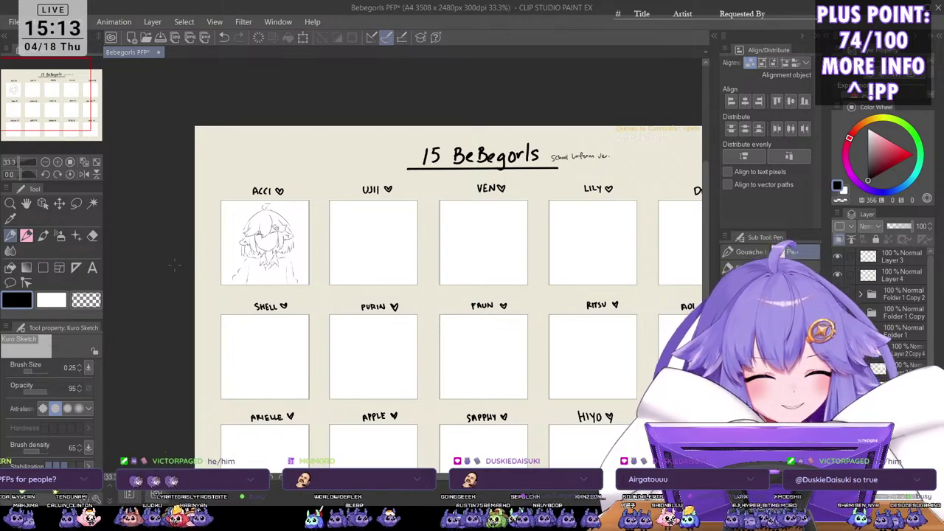
Step: Redraw the short upper eye line beneath the pointed bangs on the left side of the first frame's sketched face
{"action": "scroll", "coordinate": [348, 254], "scroll_direction": "up", "scroll_amount": 5}
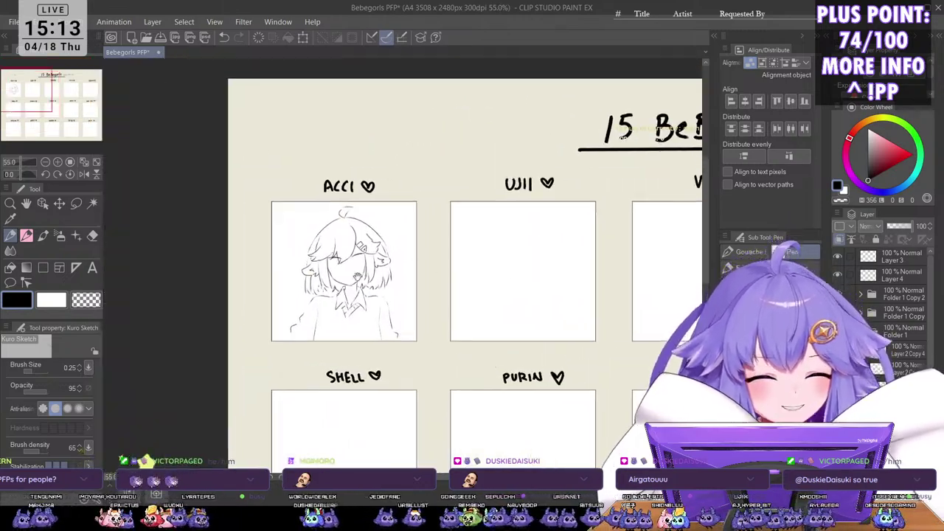
{"action": "scroll", "coordinate": [417, 273], "scroll_direction": "up", "scroll_amount": 3}
{"action": "left_click_drag", "start_coordinate": [358, 272], "coordinate": [501, 288]}
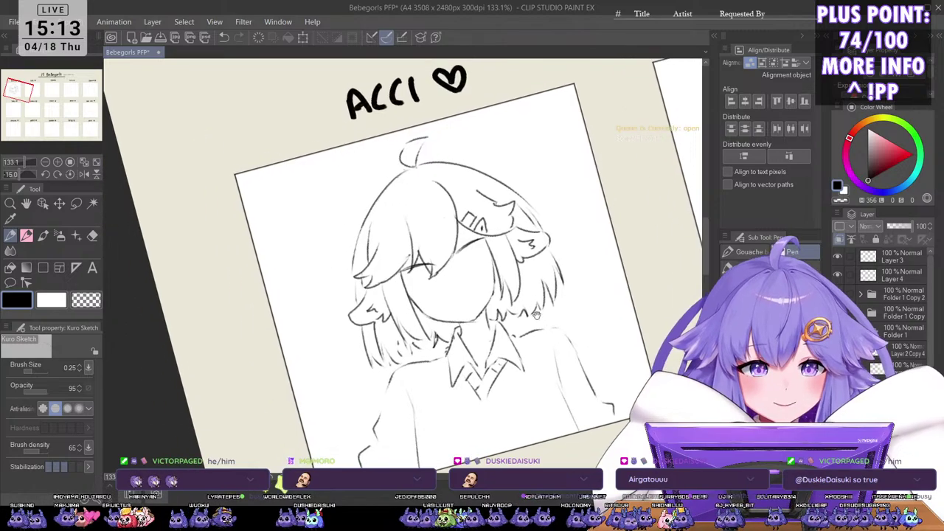
{"action": "scroll", "coordinate": [495, 287], "scroll_direction": "up", "scroll_amount": 3}
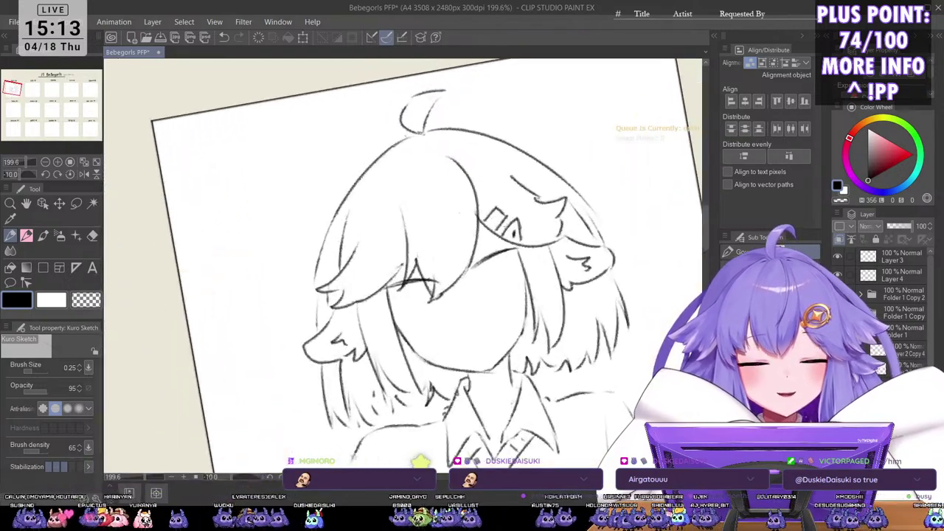
{"action": "key", "text": "ctrl+z"}
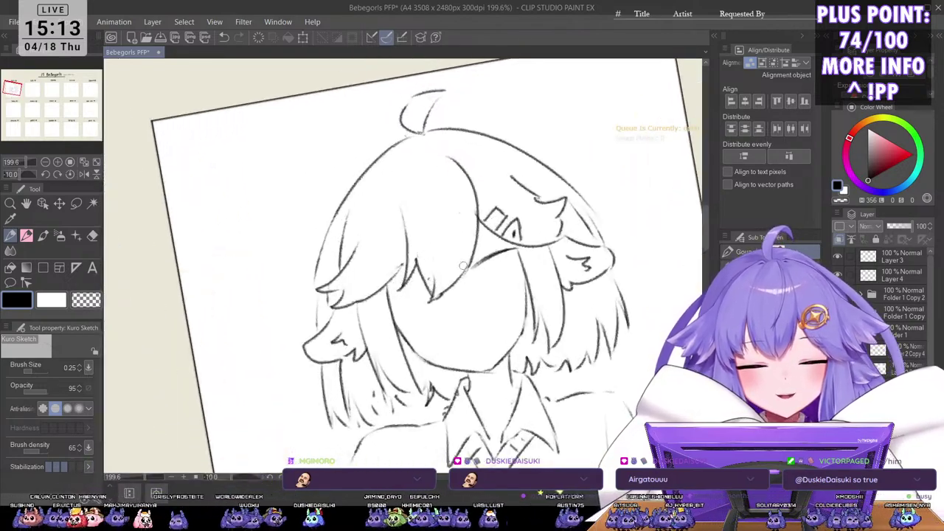
{"action": "scroll", "coordinate": [463, 266], "scroll_direction": "up", "scroll_amount": 2}
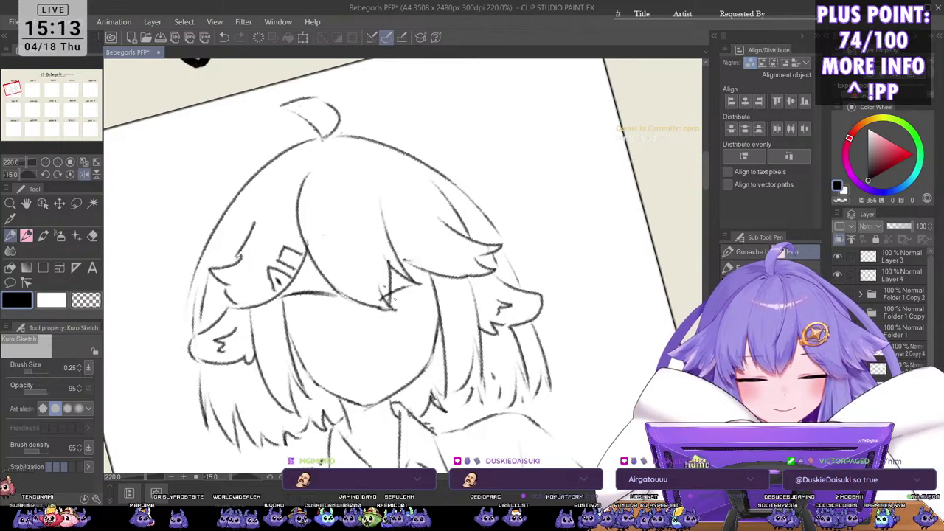
{"action": "left_click_drag", "start_coordinate": [391, 295], "coordinate": [441, 278]}
{"action": "key", "text": "ctrl+z"}
{"action": "key", "text": "h"}
{"action": "key", "text": "minus"}
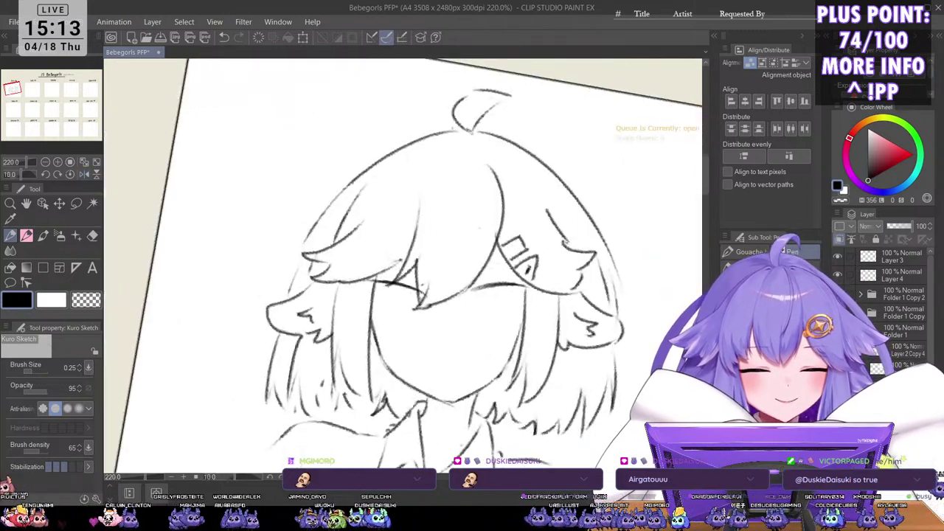
{"action": "key", "text": "minus"}
{"action": "key", "text": "ctrl+minus"}
{"action": "key", "text": "ctrl+minus"}
{"action": "key", "text": "minus"}
{"action": "key", "text": "minus"}
{"action": "key", "text": "minus"}
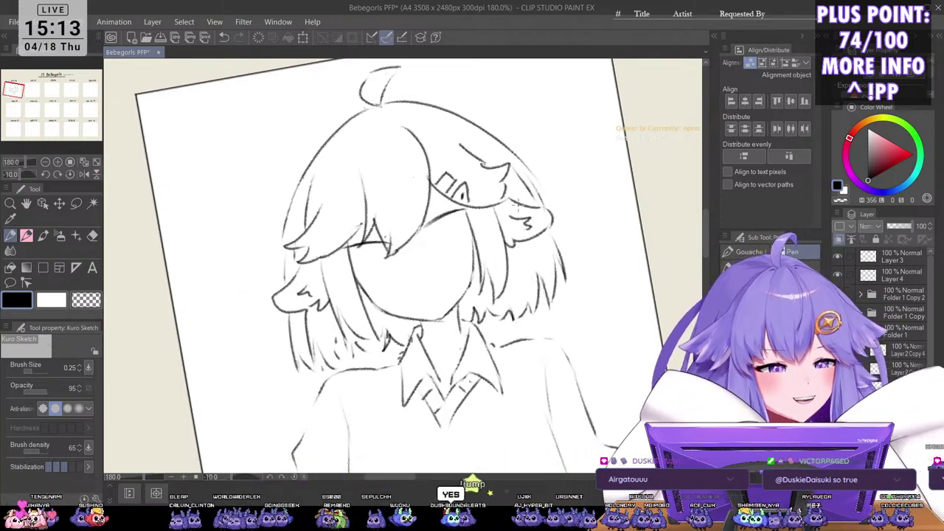
Step: Redraw the upper eye line on the right side of the face, running from the bangs to below the hair clip
{"action": "mouse_move", "coordinate": [451, 213]}
{"action": "left_mouse_down"}
{"action": "mouse_move", "coordinate": [479, 237]}
{"action": "mouse_move", "coordinate": [485, 225]}
{"action": "left_mouse_up"}
{"action": "key", "text": "ctrl+z"}
{"action": "key", "text": "ctrl+z"}
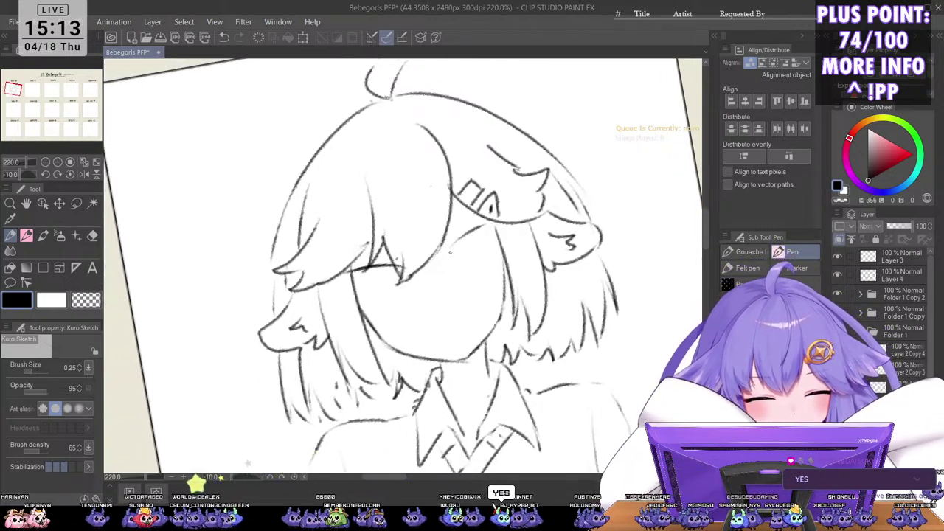
{"action": "left_click_drag", "start_coordinate": [446, 253], "coordinate": [494, 220]}
{"action": "left_click_drag", "start_coordinate": [473, 301], "coordinate": [477, 285]}
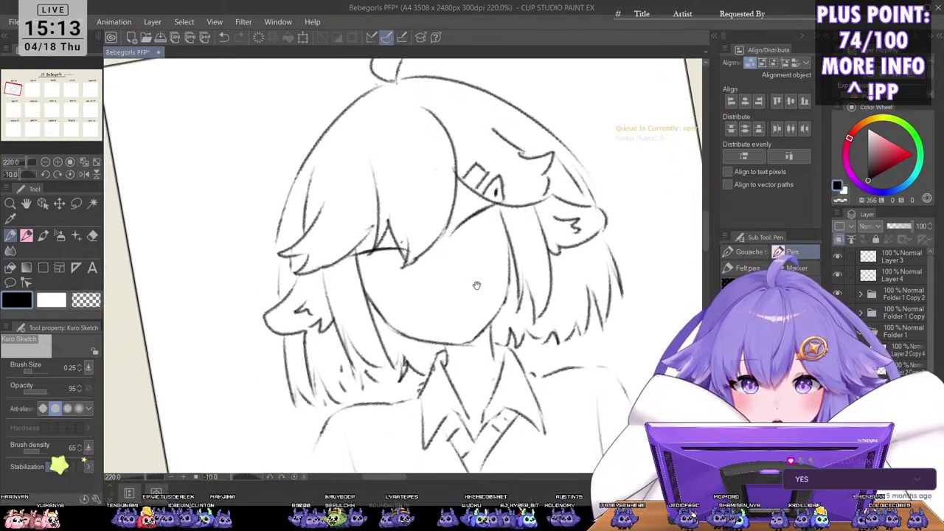
{"action": "key", "text": "^"}
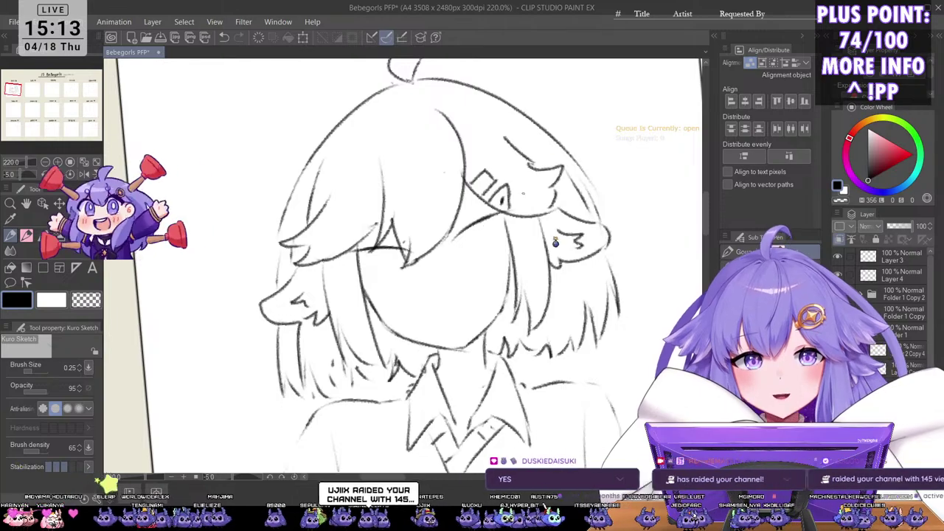
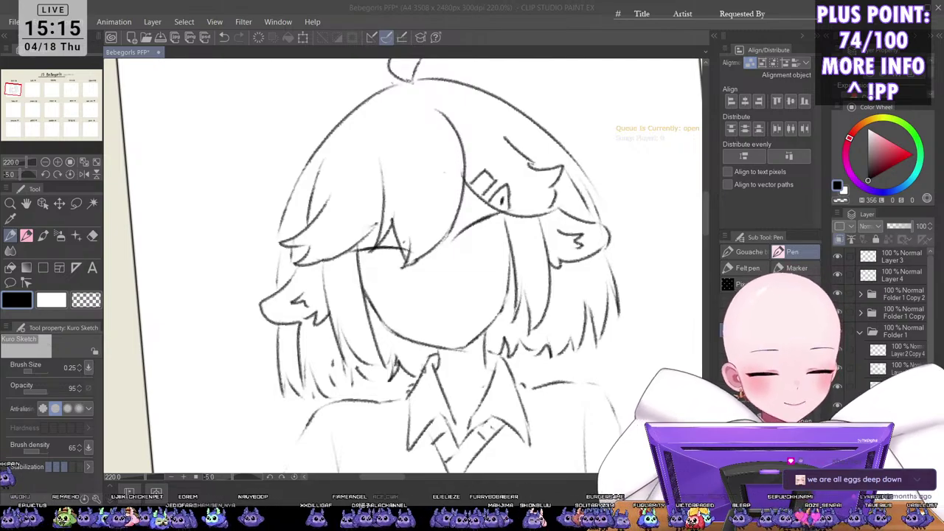
Step: Review the whole sheet of 15 frames and examine the empty second frame of the top row
{"action": "scroll", "coordinate": [506, 255], "scroll_direction": "down", "scroll_amount": 10}
{"action": "left_click_drag", "start_coordinate": [613, 343], "coordinate": [358, 355]}
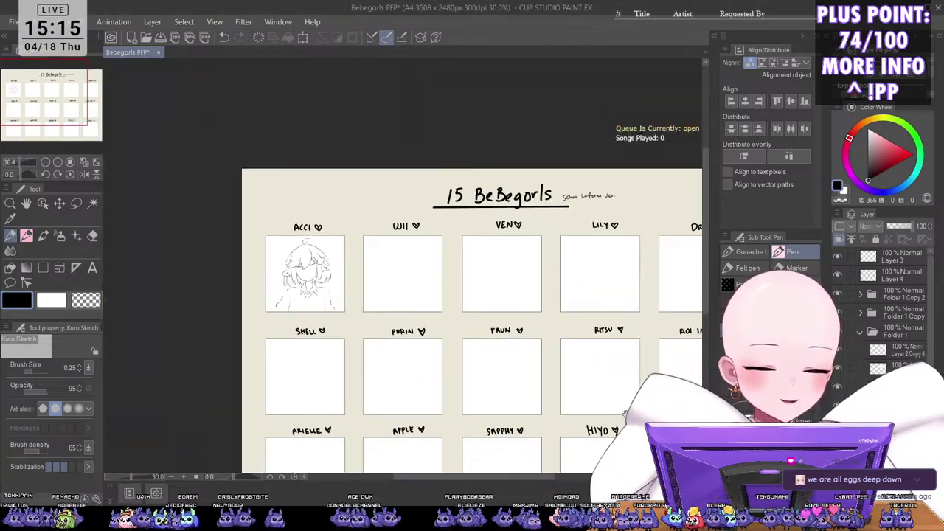
{"action": "scroll", "coordinate": [488, 428], "scroll_direction": "down", "scroll_amount": 3}
{"action": "left_click_drag", "start_coordinate": [626, 414], "coordinate": [516, 272]}
{"action": "scroll", "coordinate": [343, 288], "scroll_direction": "up", "scroll_amount": 2}
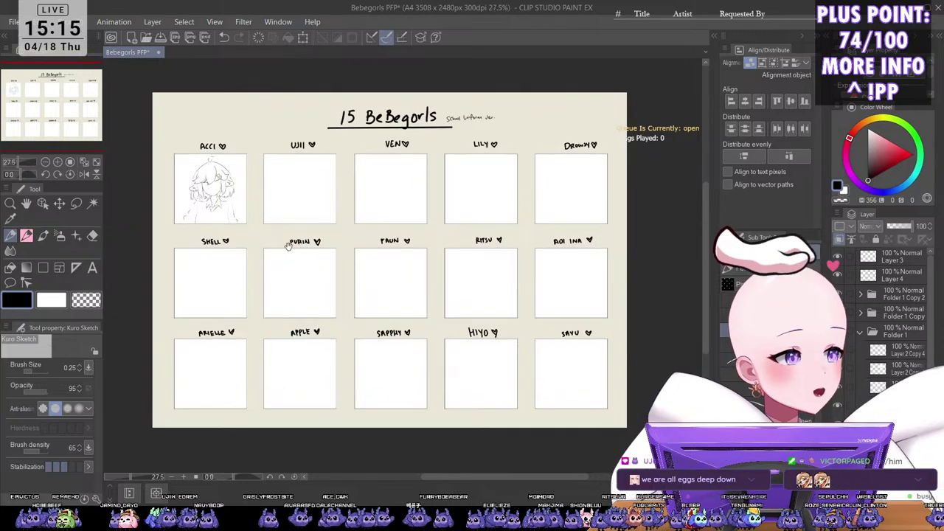
{"action": "scroll", "coordinate": [288, 245], "scroll_direction": "up", "scroll_amount": 7}
{"action": "left_click_drag", "start_coordinate": [497, 293], "coordinate": [413, 290]}
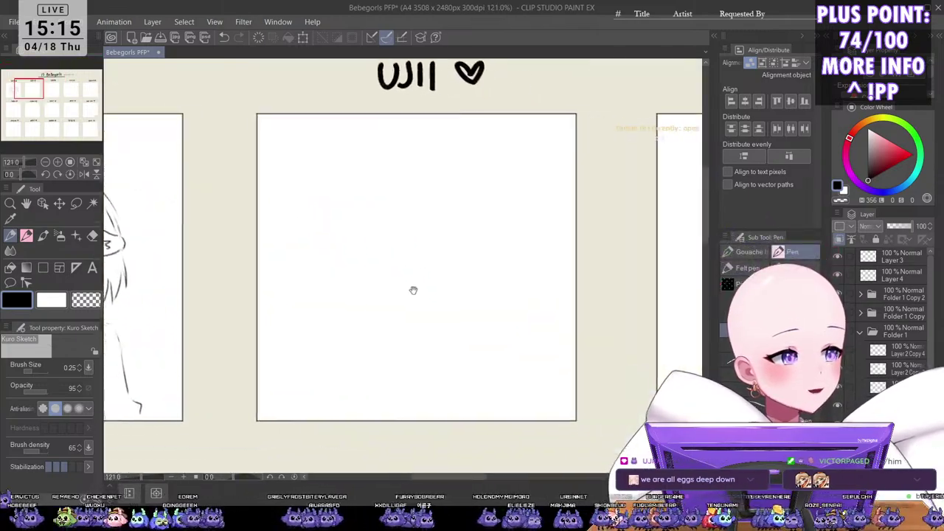
{"action": "scroll", "coordinate": [442, 266], "scroll_direction": "up", "scroll_amount": 3}
{"action": "scroll", "coordinate": [442, 283], "scroll_direction": "down", "scroll_amount": 4}
{"action": "scroll", "coordinate": [459, 302], "scroll_direction": "up", "scroll_amount": 1}
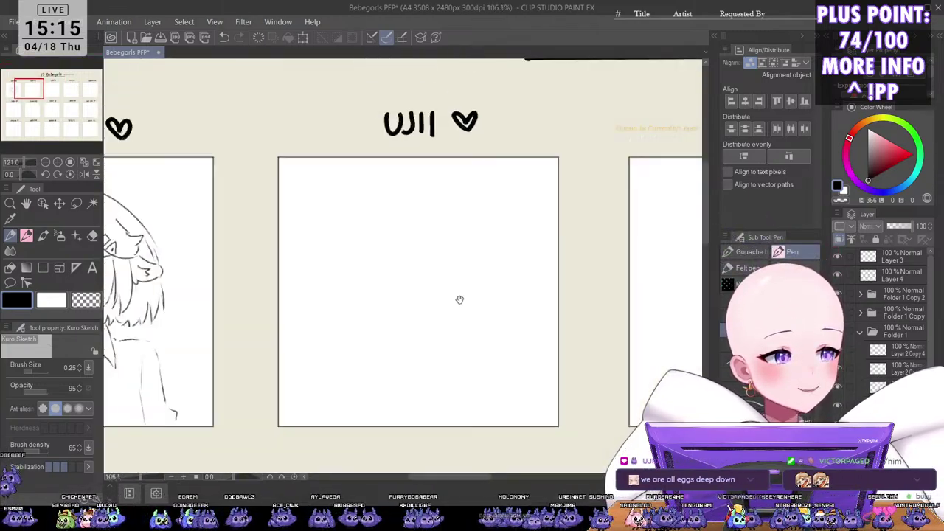
{"action": "scroll", "coordinate": [459, 297], "scroll_direction": "up", "scroll_amount": 1}
{"action": "scroll", "coordinate": [458, 288], "scroll_direction": "down", "scroll_amount": 3}
{"action": "scroll", "coordinate": [468, 269], "scroll_direction": "up", "scroll_amount": 2}
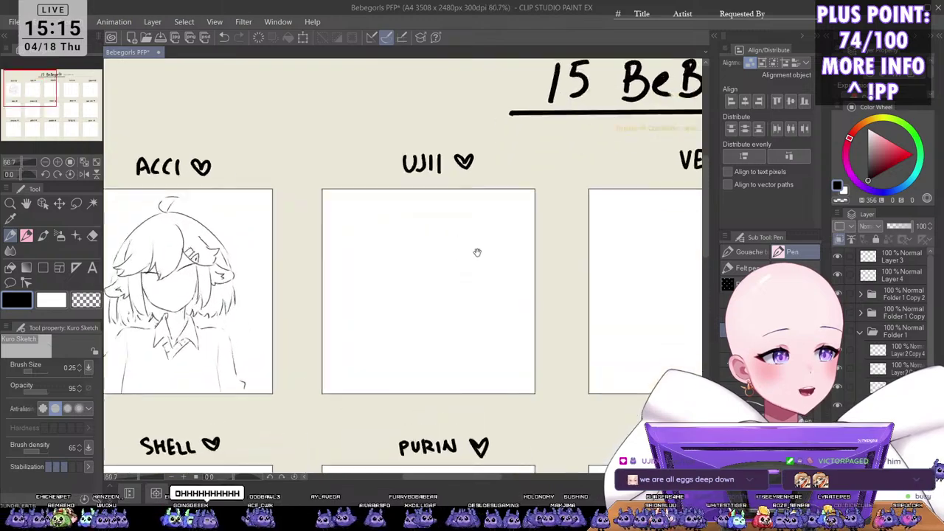
Step: Examine the sheet's title and its "School Uniform Ver." subtitle up close
{"action": "left_click_drag", "start_coordinate": [526, 266], "coordinate": [314, 297]}
{"action": "scroll", "coordinate": [314, 297], "scroll_direction": "up", "scroll_amount": 1}
{"action": "left_click_drag", "start_coordinate": [650, 225], "coordinate": [479, 268]}
{"action": "scroll", "coordinate": [460, 211], "scroll_direction": "up", "scroll_amount": 3}
{"action": "left_click_drag", "start_coordinate": [678, 168], "coordinate": [561, 312]}
{"action": "scroll", "coordinate": [472, 309], "scroll_direction": "up", "scroll_amount": 1}
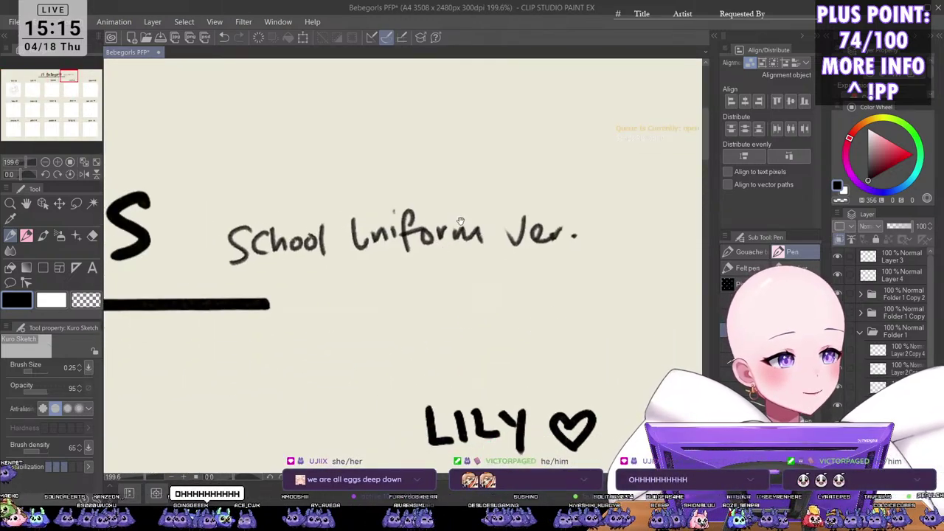
{"action": "scroll", "coordinate": [476, 257], "scroll_direction": "down", "scroll_amount": 4}
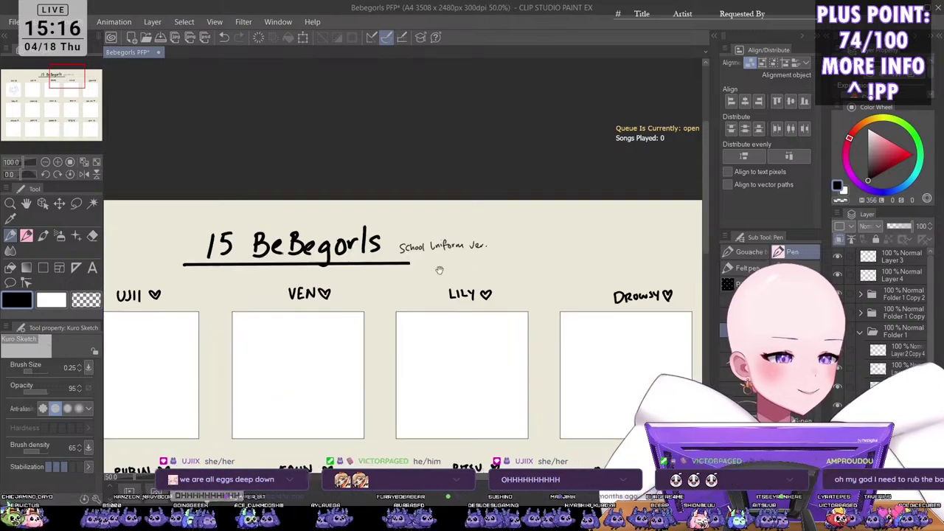
Step: Compare the first frame's character sketch with the empty frame beside it
{"action": "scroll", "coordinate": [440, 270], "scroll_direction": "down", "scroll_amount": 1}
{"action": "left_click_drag", "start_coordinate": [350, 387], "coordinate": [417, 358]}
{"action": "left_click_drag", "start_coordinate": [391, 443], "coordinate": [520, 377]}
{"action": "left_click_drag", "start_coordinate": [410, 236], "coordinate": [505, 382]}
{"action": "scroll", "coordinate": [421, 326], "scroll_direction": "up", "scroll_amount": 2}
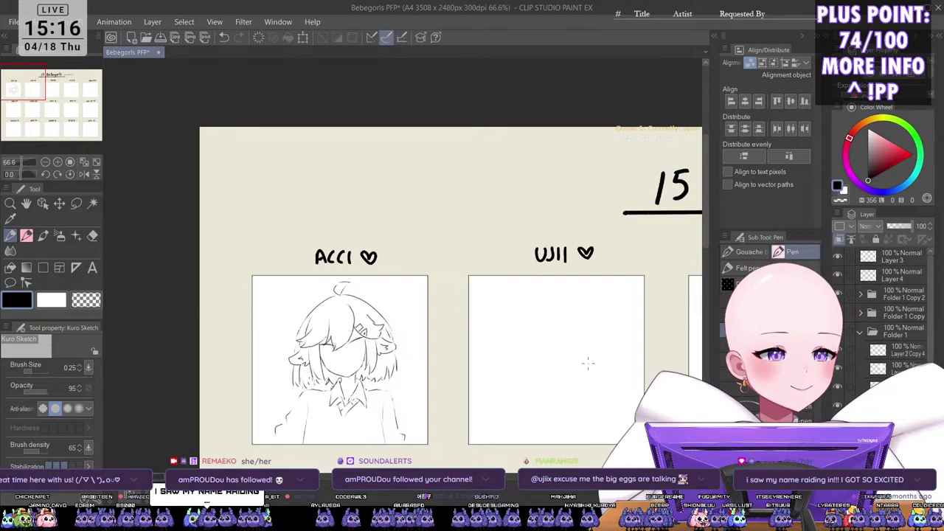
{"action": "scroll", "coordinate": [532, 230], "scroll_direction": "down", "scroll_amount": 3}
{"action": "scroll", "coordinate": [516, 232], "scroll_direction": "up", "scroll_amount": 5}
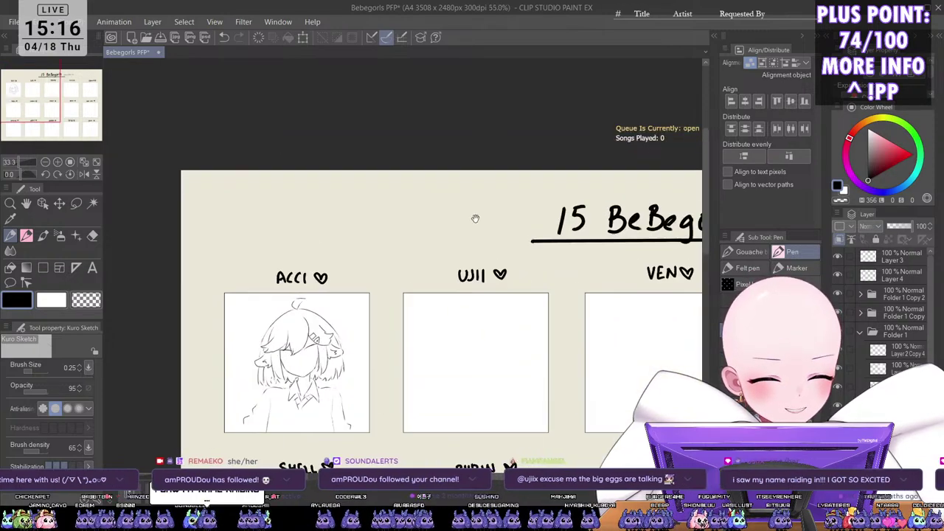
{"action": "scroll", "coordinate": [552, 347], "scroll_direction": "down", "scroll_amount": 5}
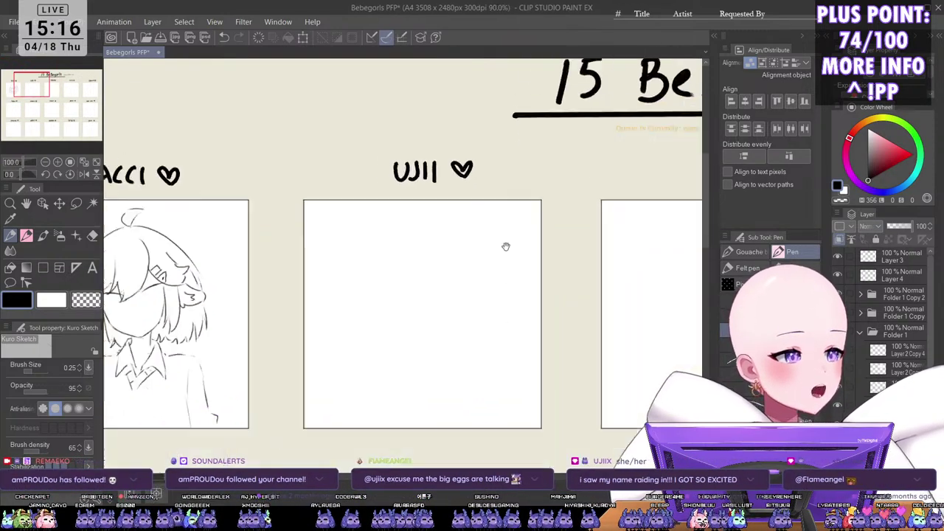
{"action": "scroll", "coordinate": [390, 305], "scroll_direction": "up", "scroll_amount": 4}
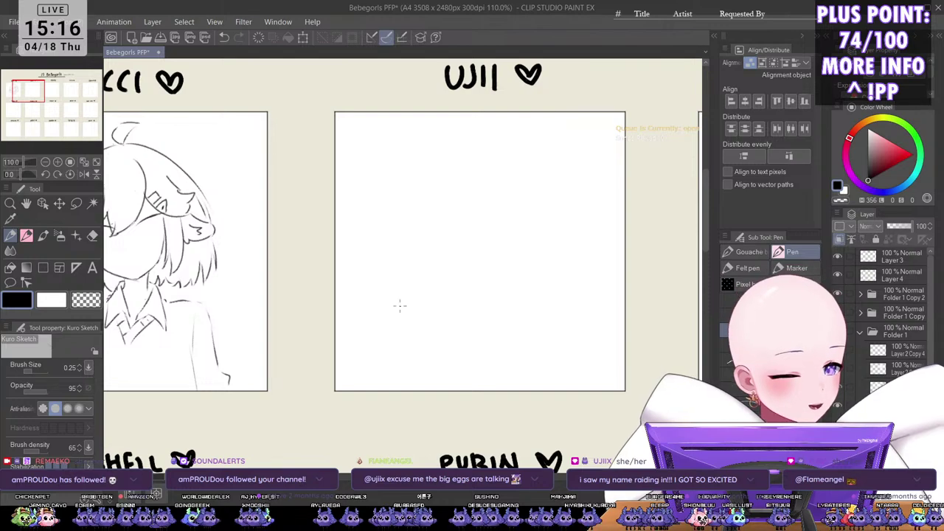
{"action": "scroll", "coordinate": [398, 305], "scroll_direction": "down", "scroll_amount": 3}
{"action": "scroll", "coordinate": [421, 343], "scroll_direction": "up", "scroll_amount": 4}
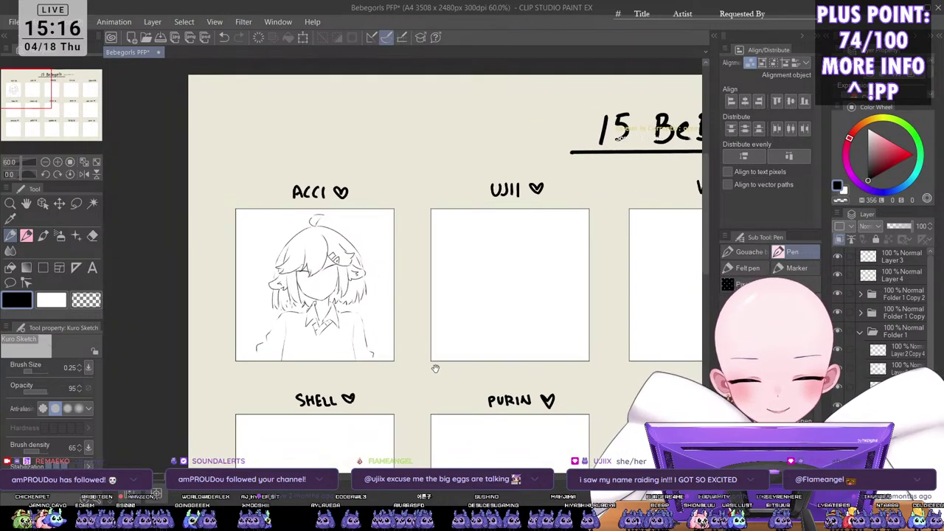
{"action": "left_click_drag", "start_coordinate": [394, 377], "coordinate": [475, 397]}
{"action": "scroll", "coordinate": [476, 398], "scroll_direction": "up", "scroll_amount": 1}
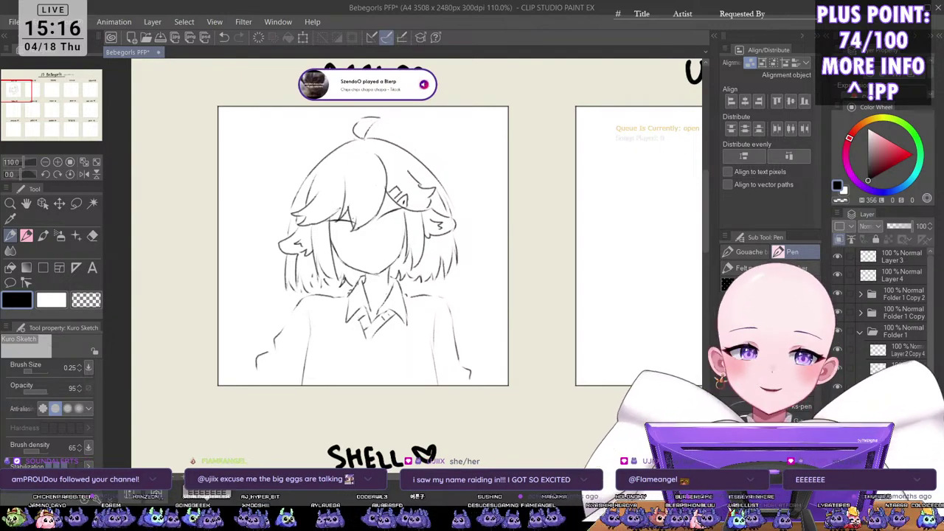
Step: Examine the empty frames in the lower rows, especially the last one in the bottom row
{"action": "scroll", "coordinate": [531, 265], "scroll_direction": "down", "scroll_amount": 8}
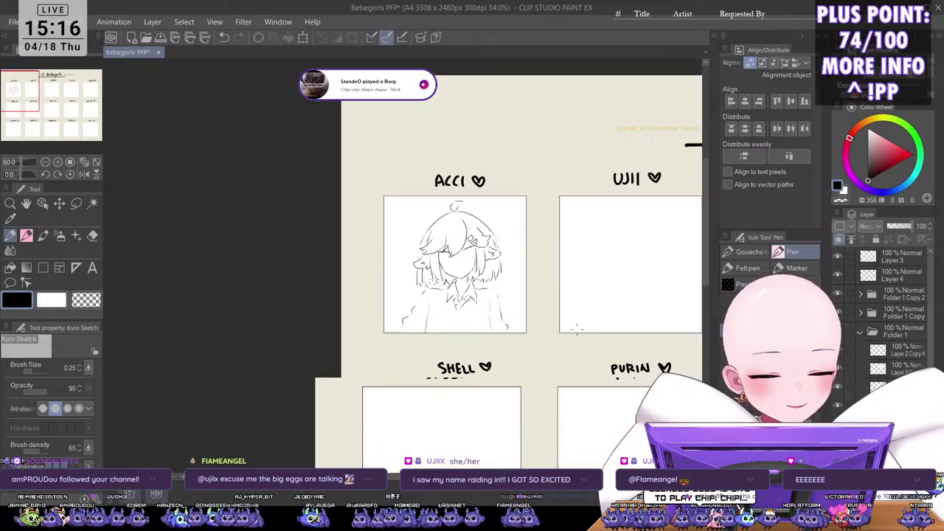
{"action": "left_click_drag", "start_coordinate": [665, 398], "coordinate": [499, 332]}
{"action": "scroll", "coordinate": [499, 333], "scroll_direction": "up", "scroll_amount": 5}
{"action": "scroll", "coordinate": [550, 331], "scroll_direction": "up", "scroll_amount": 6}
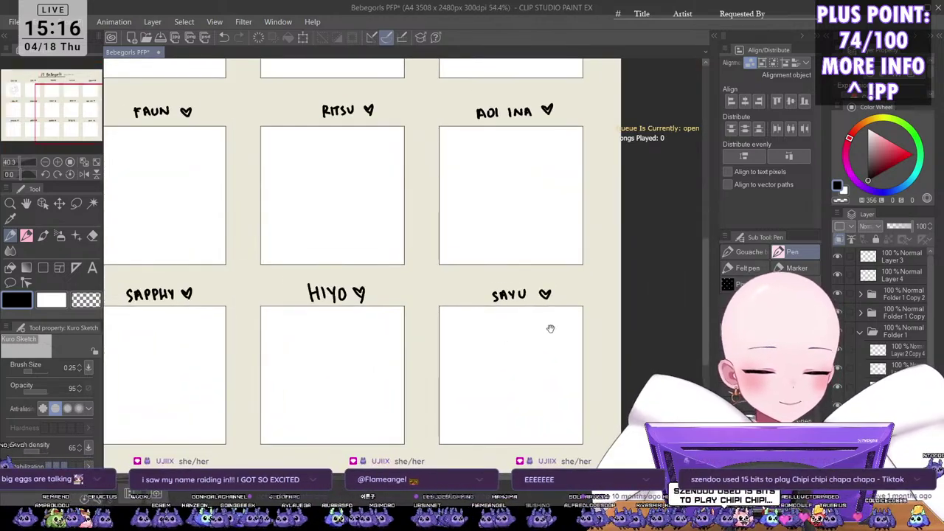
{"action": "scroll", "coordinate": [555, 350], "scroll_direction": "down", "scroll_amount": 3}
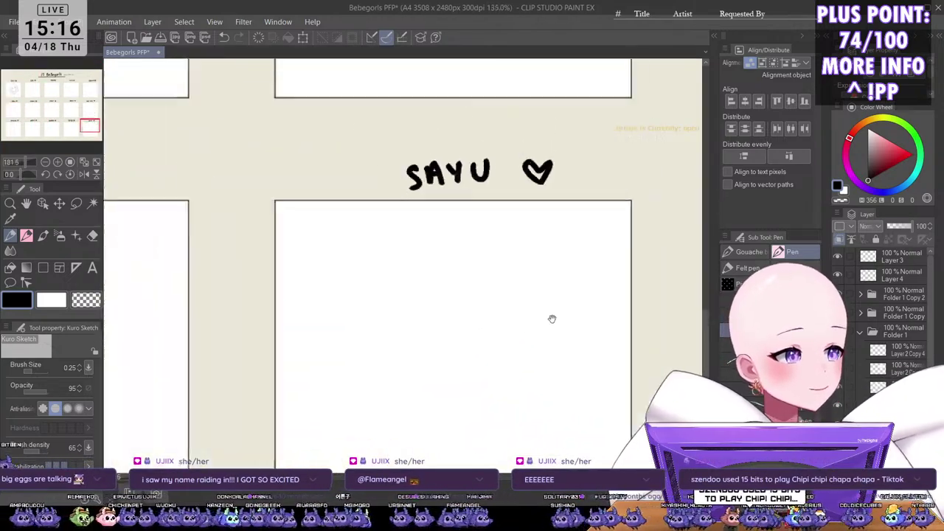
{"action": "left_click_drag", "start_coordinate": [558, 333], "coordinate": [552, 326]}
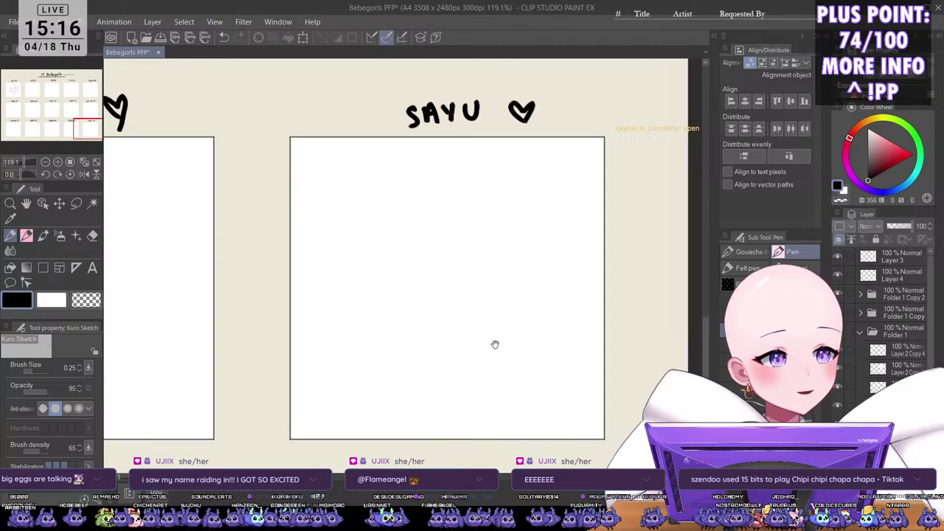
{"action": "left_click_drag", "start_coordinate": [527, 240], "coordinate": [527, 314]}
{"action": "scroll", "coordinate": [505, 380], "scroll_direction": "down", "scroll_amount": 3}
{"action": "scroll", "coordinate": [471, 303], "scroll_direction": "down", "scroll_amount": 8}
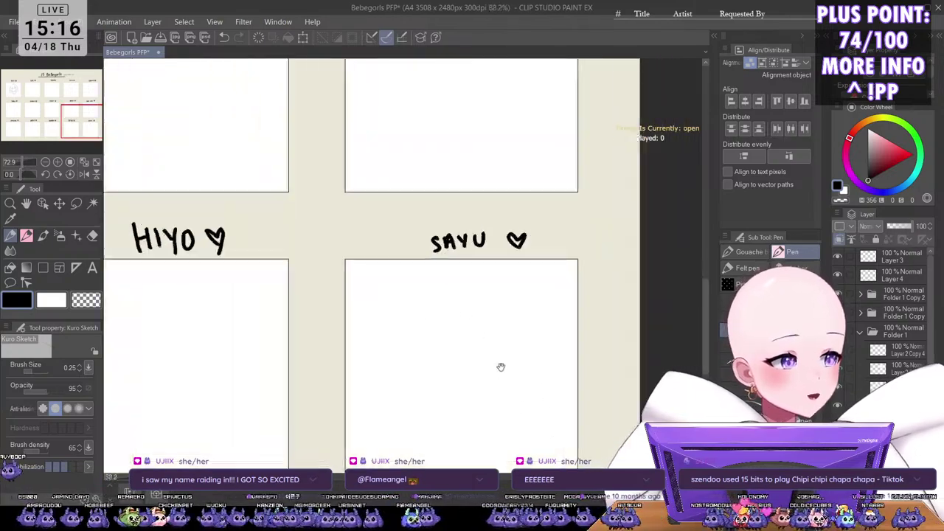
Step: Look over the empty frames across the sheet and return to the character sketch in the first frame
{"action": "scroll", "coordinate": [485, 334], "scroll_direction": "up", "scroll_amount": 3}
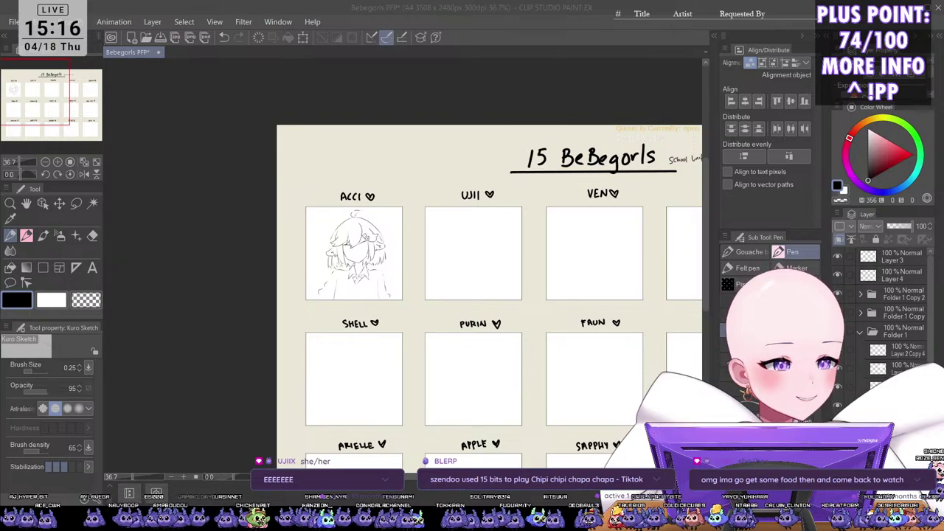
{"action": "scroll", "coordinate": [514, 267], "scroll_direction": "up", "scroll_amount": 1}
{"action": "scroll", "coordinate": [469, 277], "scroll_direction": "up", "scroll_amount": 5}
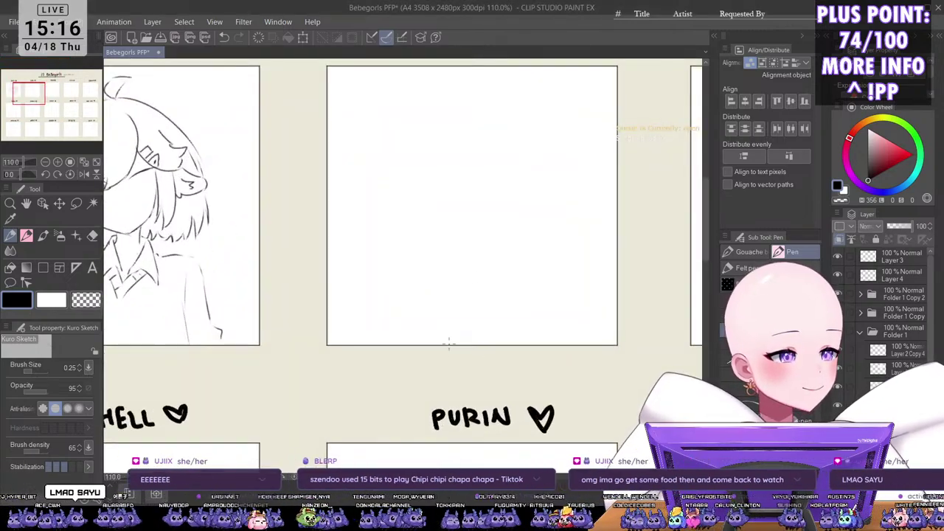
{"action": "scroll", "coordinate": [443, 252], "scroll_direction": "down", "scroll_amount": 5}
{"action": "scroll", "coordinate": [362, 288], "scroll_direction": "up", "scroll_amount": 2}
{"action": "left_click_drag", "start_coordinate": [362, 289], "coordinate": [435, 321]}
{"action": "scroll", "coordinate": [435, 322], "scroll_direction": "up", "scroll_amount": 2}
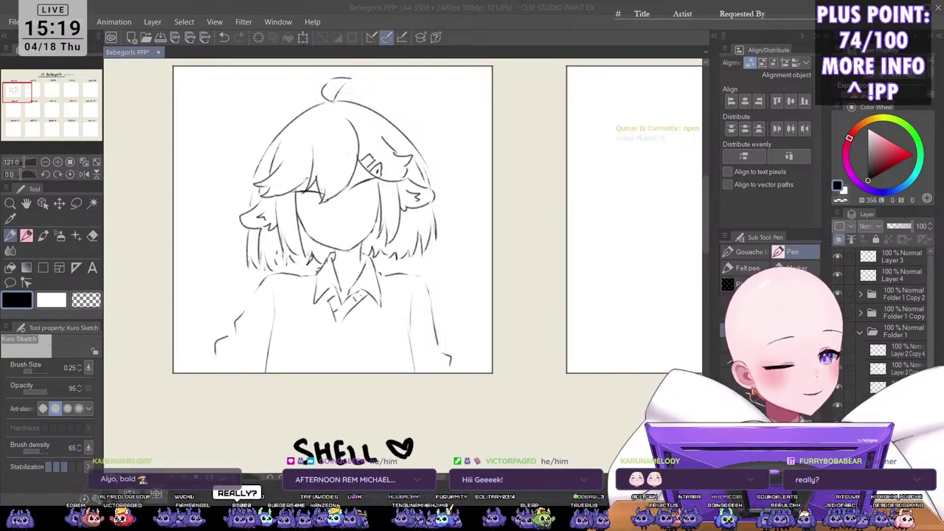
Step: Examine the shoulders, arms and collar of the first frame's sketch up close
{"action": "scroll", "coordinate": [425, 289], "scroll_direction": "up", "scroll_amount": 1}
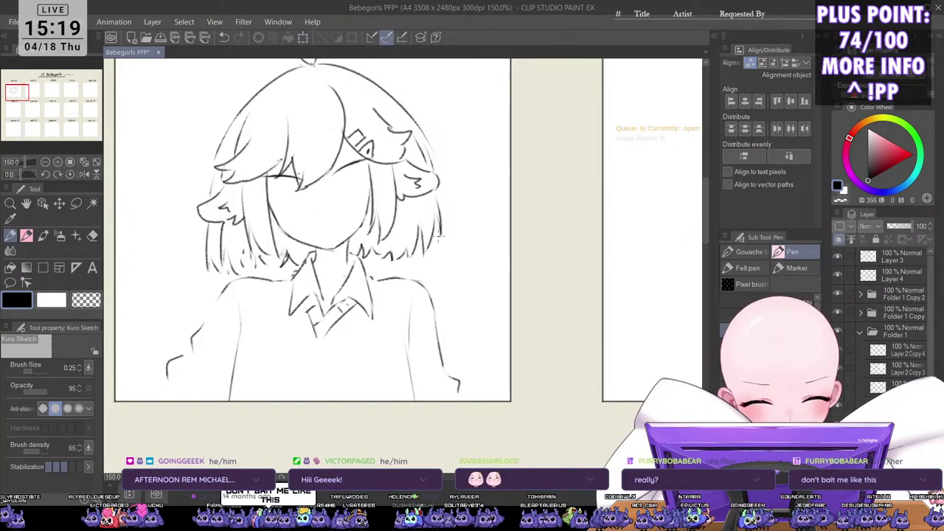
{"action": "scroll", "coordinate": [400, 301], "scroll_direction": "down", "scroll_amount": 2}
{"action": "left_click_drag", "start_coordinate": [387, 345], "coordinate": [460, 317]}
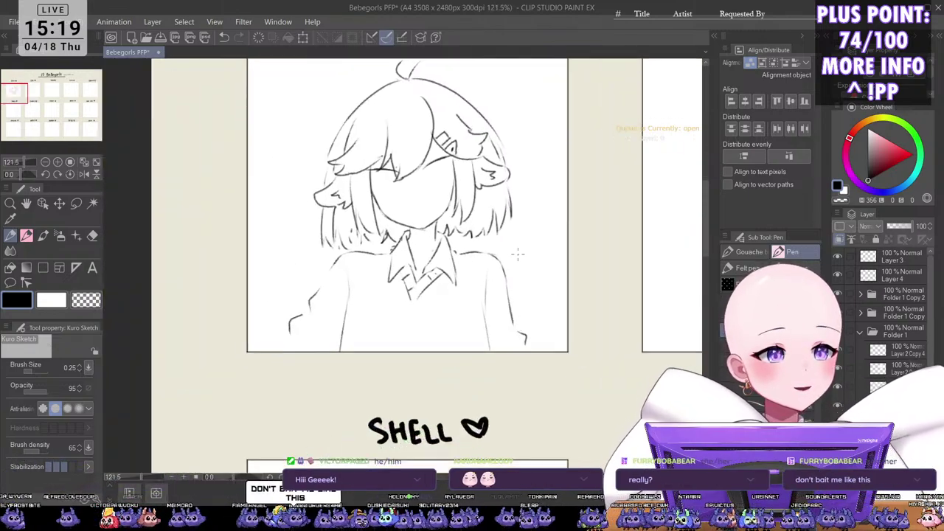
{"action": "key", "text": "minus"}
{"action": "scroll", "coordinate": [517, 270], "scroll_direction": "up", "scroll_amount": 2}
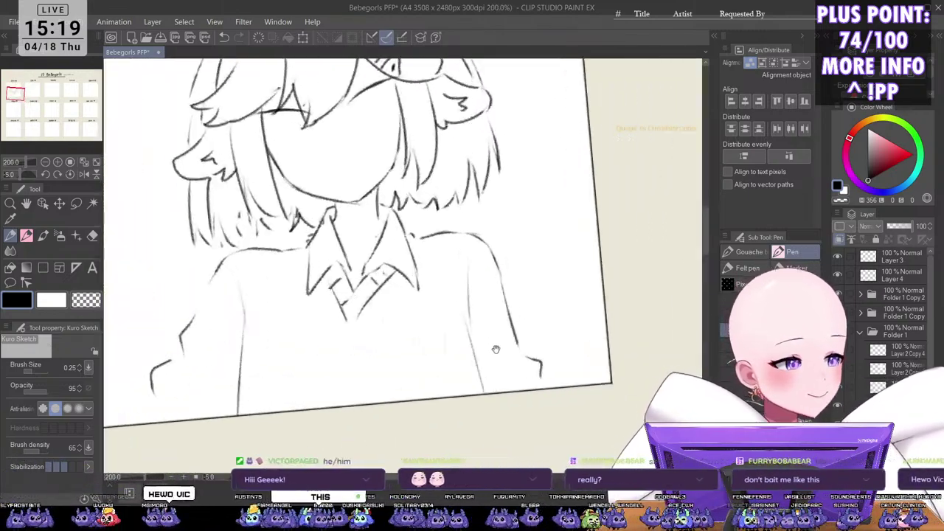
{"action": "left_click_drag", "start_coordinate": [495, 349], "coordinate": [524, 385]}
{"action": "key", "text": "asciicircum"}
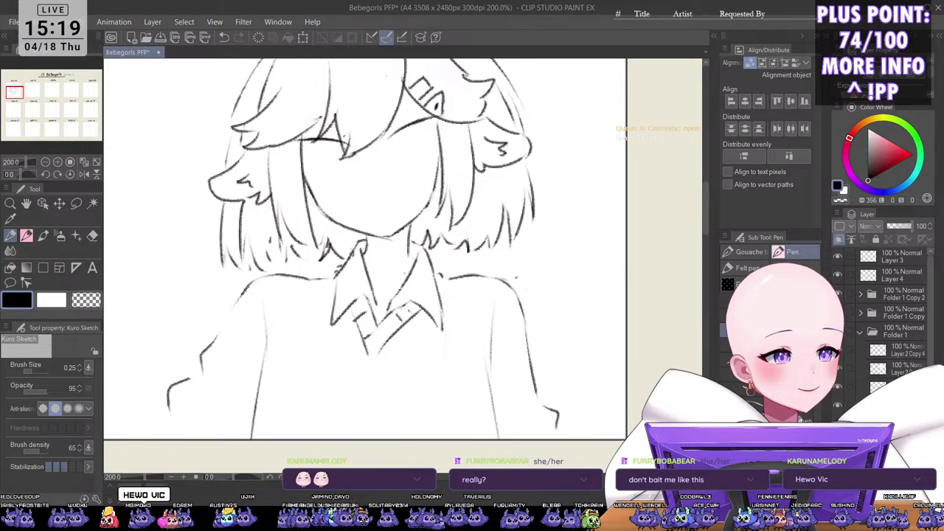
{"action": "left_click_drag", "start_coordinate": [510, 317], "coordinate": [488, 325]}
{"action": "left_click_drag", "start_coordinate": [492, 262], "coordinate": [505, 286]}
{"action": "left_click_drag", "start_coordinate": [506, 347], "coordinate": [509, 322]}
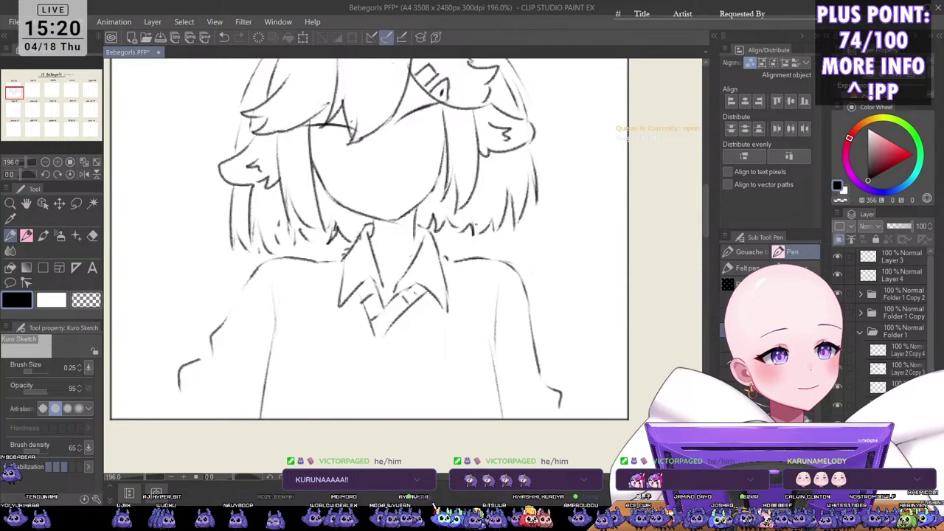
Step: Join the gaps in the arm outline on the first character's left-hand side and add the cuff edge and an inner sleeve line
{"action": "scroll", "coordinate": [457, 213], "scroll_direction": "down", "scroll_amount": 2}
{"action": "key", "text": "minus"}
{"action": "scroll", "coordinate": [413, 244], "scroll_direction": "up", "scroll_amount": 3}
{"action": "key", "text": "minus"}
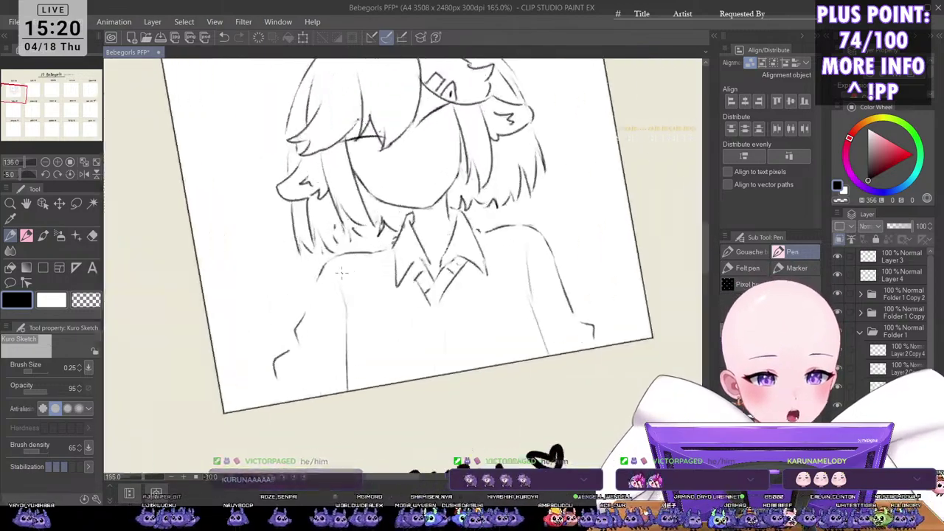
{"action": "left_click_drag", "start_coordinate": [339, 251], "coordinate": [302, 287]}
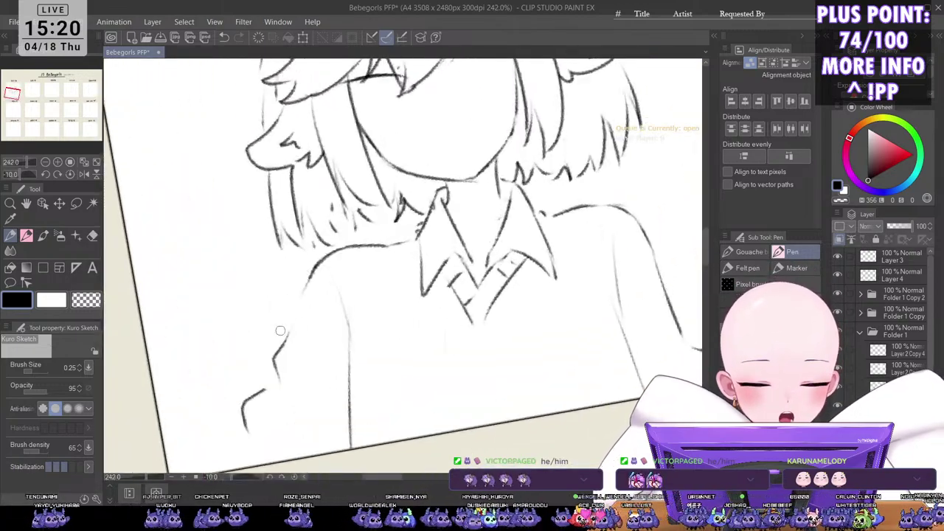
{"action": "mouse_move", "coordinate": [318, 259]}
{"action": "left_mouse_down"}
{"action": "mouse_move", "coordinate": [284, 352]}
{"action": "mouse_move", "coordinate": [258, 393]}
{"action": "left_mouse_up"}
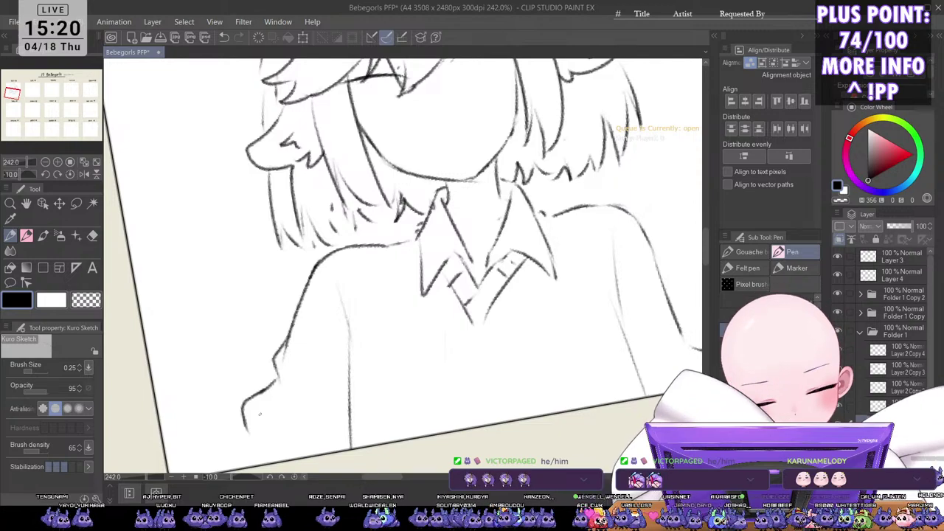
{"action": "left_click_drag", "start_coordinate": [249, 439], "coordinate": [245, 463]}
{"action": "left_click_drag", "start_coordinate": [299, 412], "coordinate": [317, 444]}
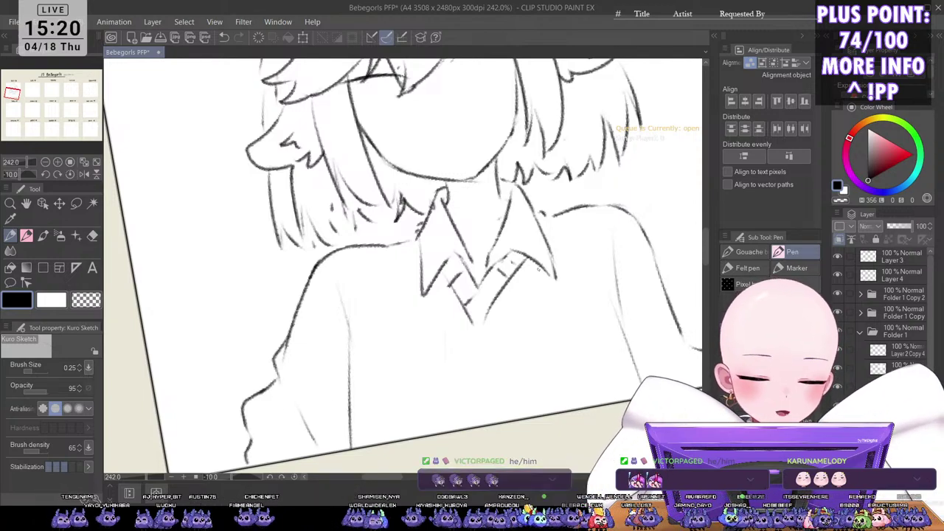
Step: Check both arms and the shoulder line of the first character's sketch from several view angles
{"action": "key", "text": "asciicircum"}
{"action": "key", "text": "asciicircum"}
{"action": "key", "text": "asciicircum"}
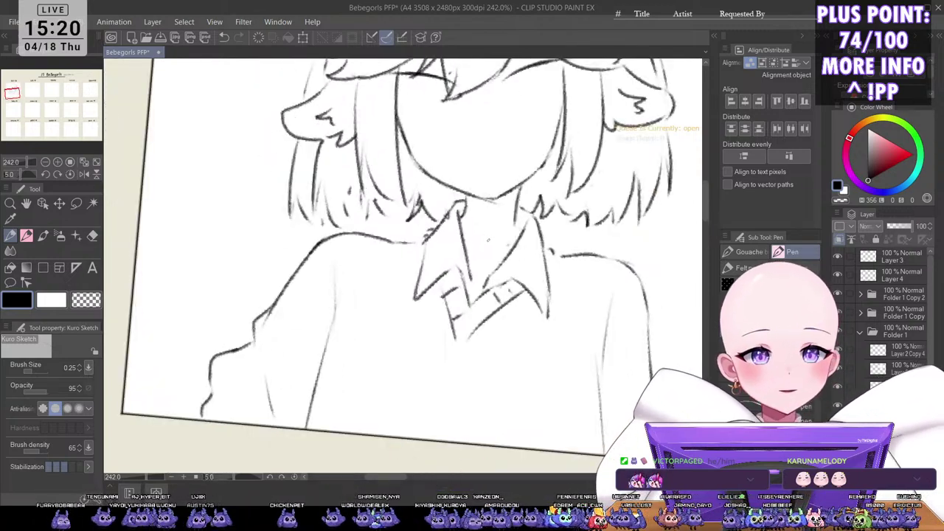
{"action": "key", "text": "minus"}
{"action": "key", "text": "minus"}
{"action": "key", "text": "ctrl+minus"}
{"action": "left_click_drag", "start_coordinate": [504, 352], "coordinate": [445, 328]}
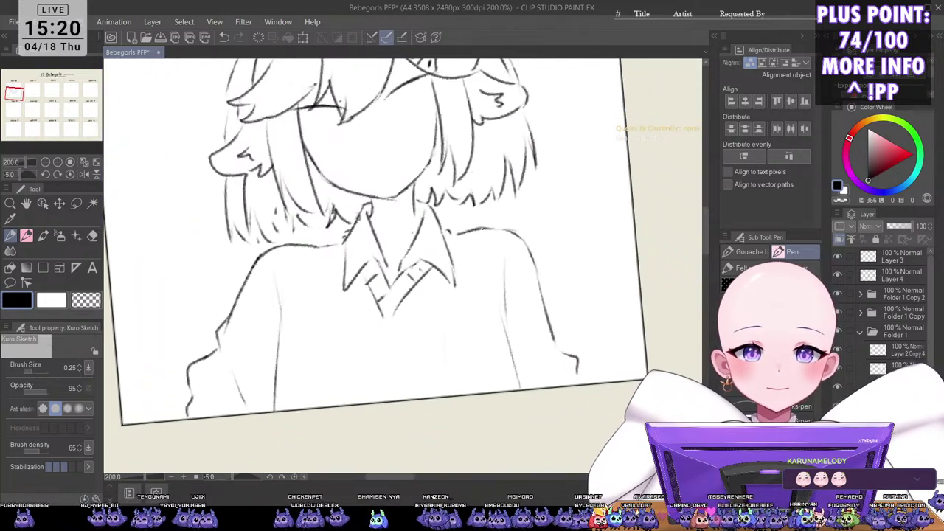
{"action": "scroll", "coordinate": [531, 209], "scroll_direction": "up", "scroll_amount": 1}
{"action": "left_click_drag", "start_coordinate": [538, 275], "coordinate": [531, 316]}
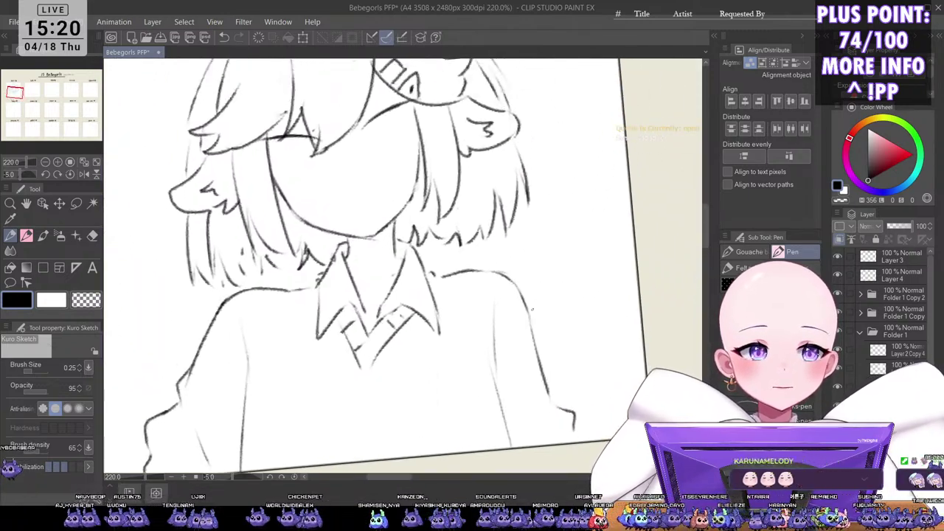
{"action": "key", "text": "asciicircum"}
{"action": "scroll", "coordinate": [527, 221], "scroll_direction": "down", "scroll_amount": 3}
{"action": "scroll", "coordinate": [541, 234], "scroll_direction": "up", "scroll_amount": 3}
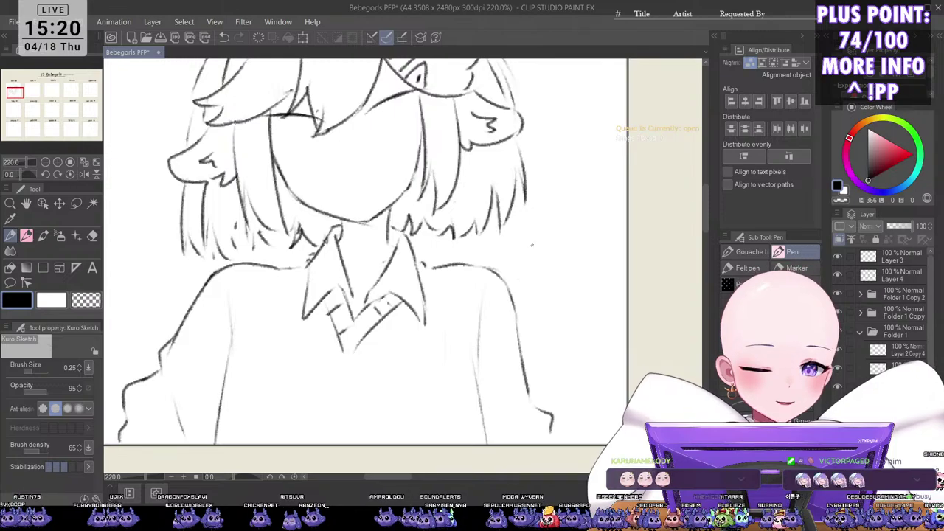
{"action": "key", "text": "ctrl+minus"}
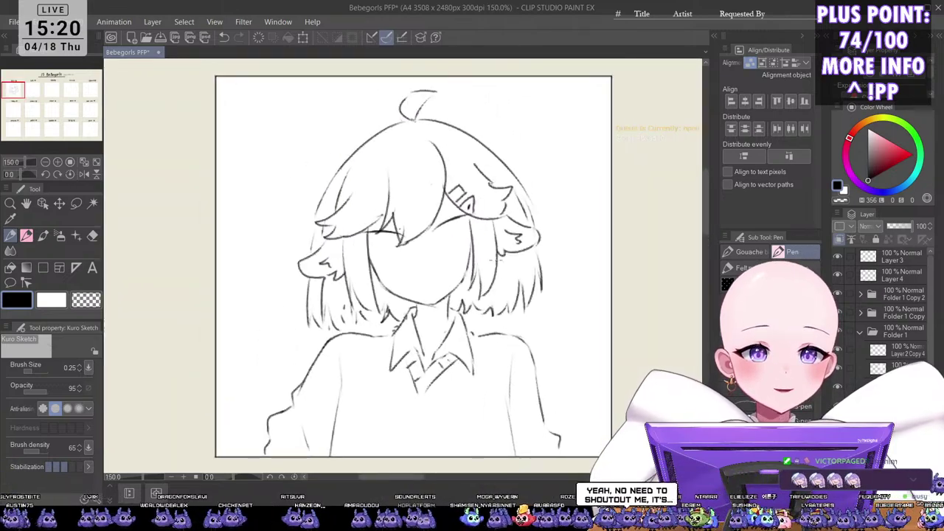
Step: Compare the character's collar and neck up close with the whole figure
{"action": "scroll", "coordinate": [448, 270], "scroll_direction": "up", "scroll_amount": 2}
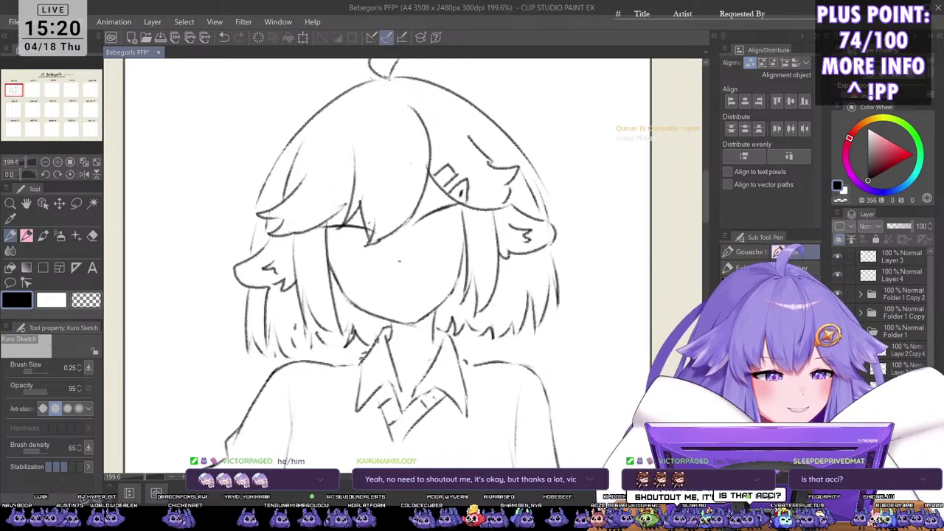
{"action": "scroll", "coordinate": [399, 260], "scroll_direction": "up", "scroll_amount": 1}
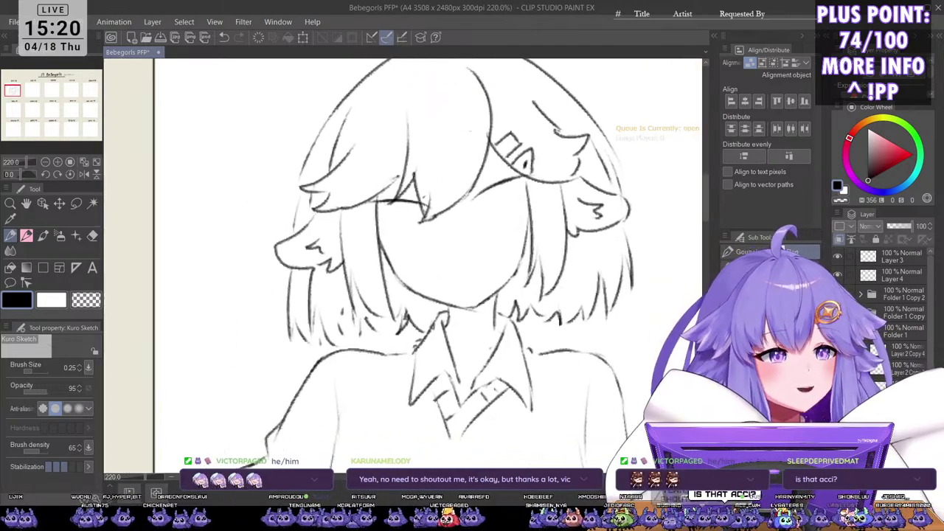
{"action": "scroll", "coordinate": [471, 269], "scroll_direction": "down", "scroll_amount": 2}
{"action": "left_click_drag", "start_coordinate": [475, 269], "coordinate": [446, 270]}
{"action": "scroll", "coordinate": [442, 332], "scroll_direction": "up", "scroll_amount": 4}
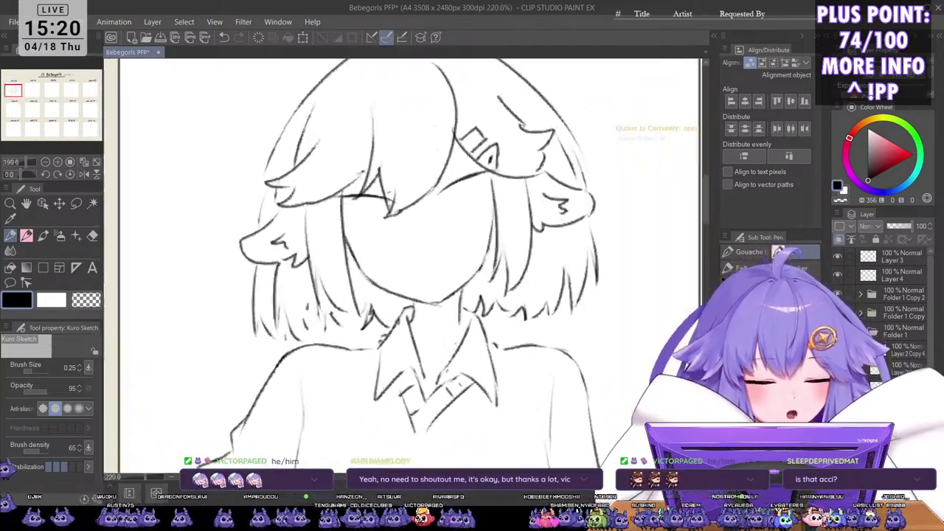
{"action": "left_click_drag", "start_coordinate": [410, 382], "coordinate": [417, 415]}
{"action": "left_click_drag", "start_coordinate": [438, 382], "coordinate": [424, 413]}
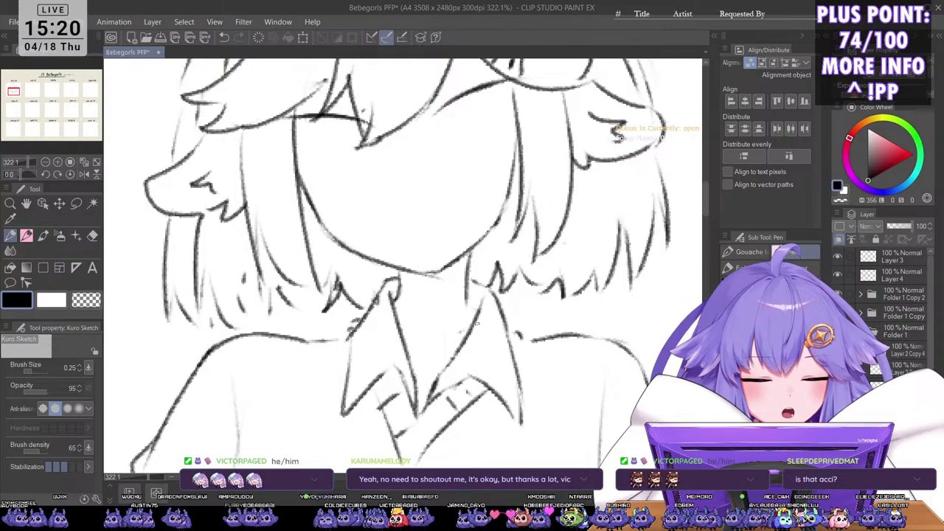
{"action": "scroll", "coordinate": [508, 311], "scroll_direction": "down", "scroll_amount": 2}
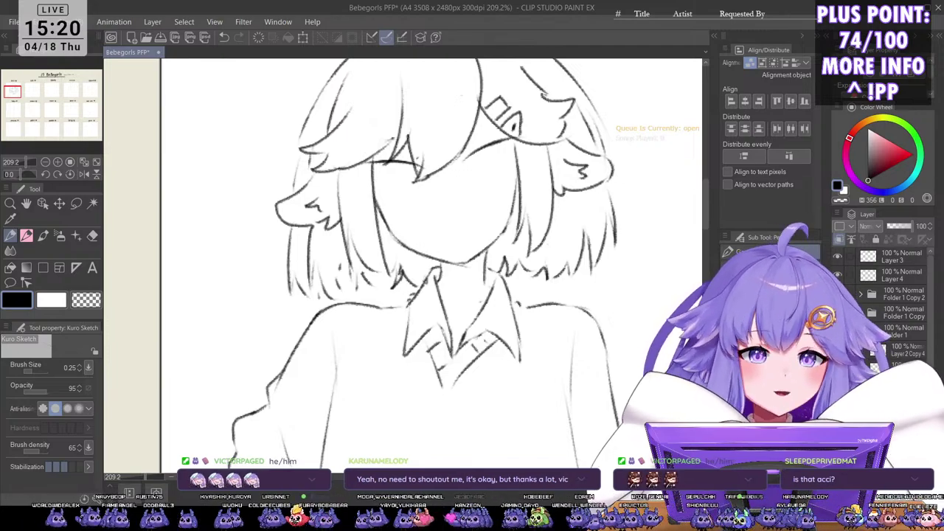
{"action": "scroll", "coordinate": [487, 311], "scroll_direction": "down", "scroll_amount": 2}
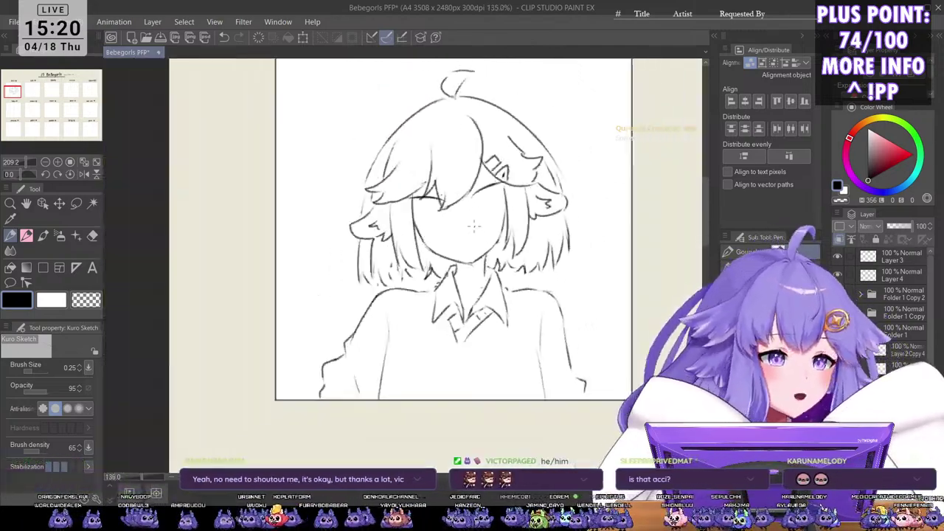
Step: Examine the blank face area between the bangs and the chin from a tilted, close view
{"action": "key", "text": "minus"}
{"action": "key", "text": "minus"}
{"action": "key", "text": "minus"}
{"action": "key", "text": "minus"}
{"action": "left_click_drag", "start_coordinate": [470, 223], "coordinate": [460, 329]}
{"action": "key", "text": "asciicircum"}
{"action": "scroll", "coordinate": [474, 308], "scroll_direction": "up", "scroll_amount": 2}
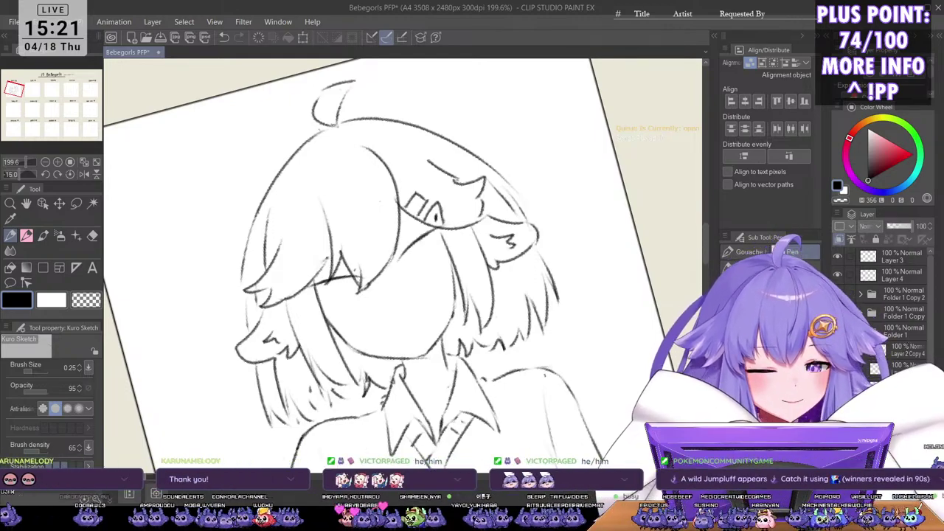
{"action": "key", "text": "asciicircum"}
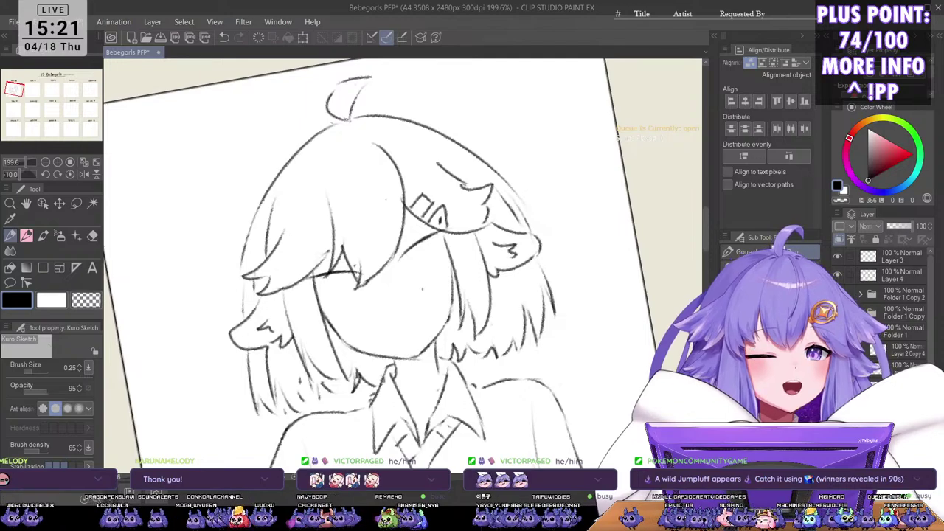
{"action": "left_click_drag", "start_coordinate": [423, 289], "coordinate": [507, 314]}
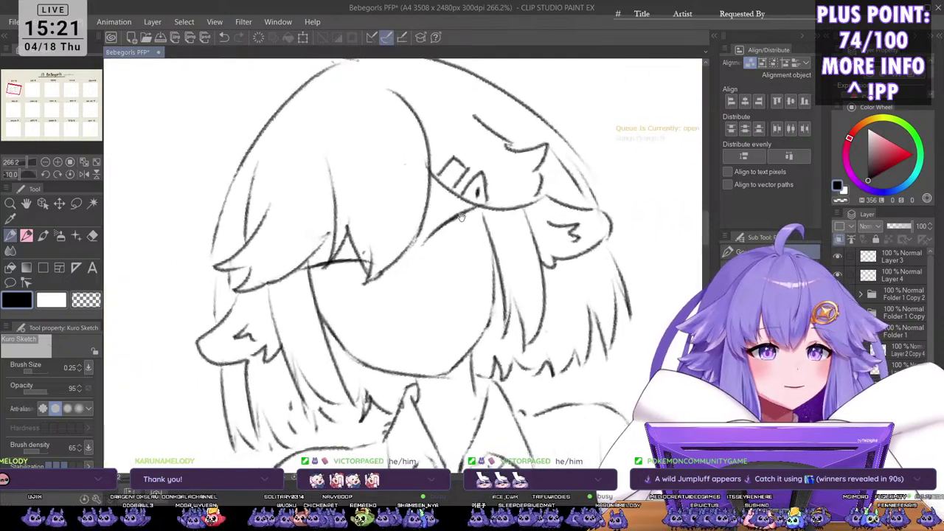
{"action": "scroll", "coordinate": [461, 216], "scroll_direction": "up", "scroll_amount": 2}
{"action": "scroll", "coordinate": [445, 209], "scroll_direction": "down", "scroll_amount": 1}
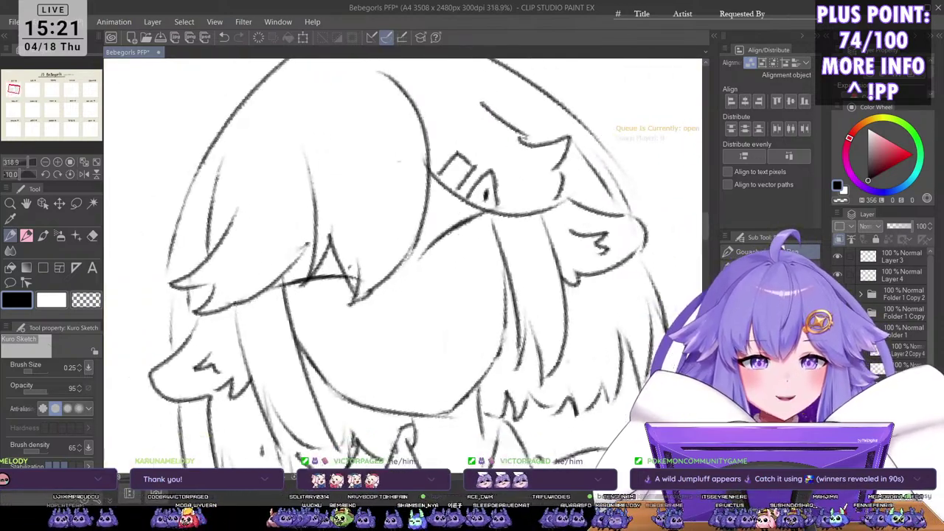
{"action": "scroll", "coordinate": [448, 239], "scroll_direction": "up", "scroll_amount": 1}
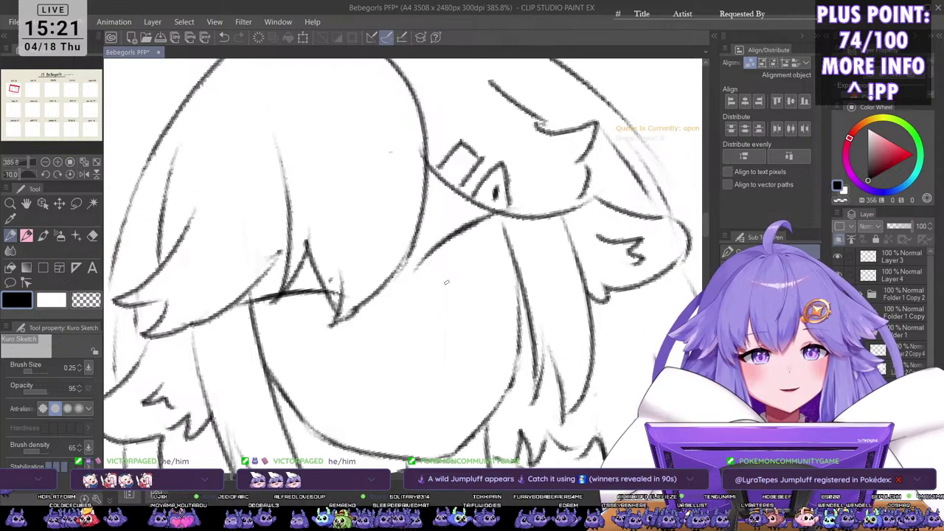
{"action": "scroll", "coordinate": [448, 258], "scroll_direction": "down", "scroll_amount": 1}
{"action": "scroll", "coordinate": [452, 267], "scroll_direction": "up", "scroll_amount": 1}
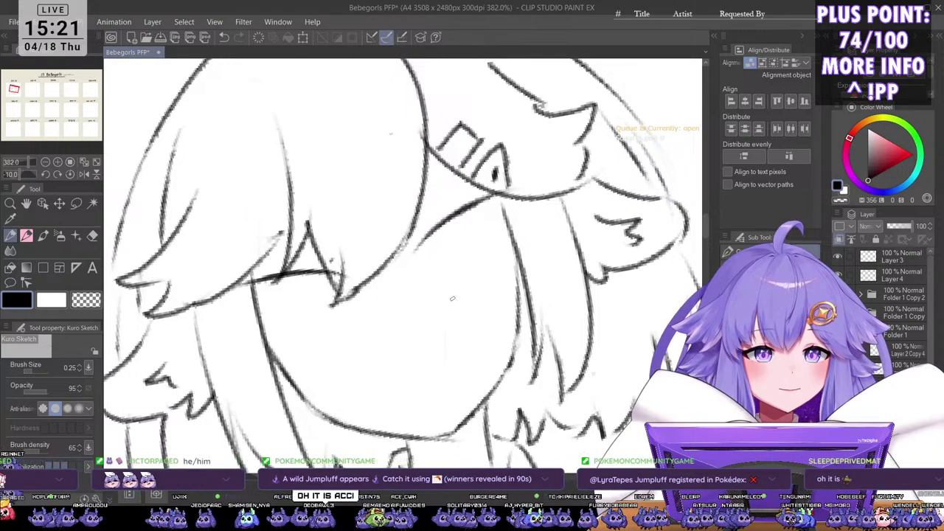
{"action": "scroll", "coordinate": [450, 205], "scroll_direction": "down", "scroll_amount": 2}
{"action": "scroll", "coordinate": [440, 273], "scroll_direction": "up", "scroll_amount": 2}
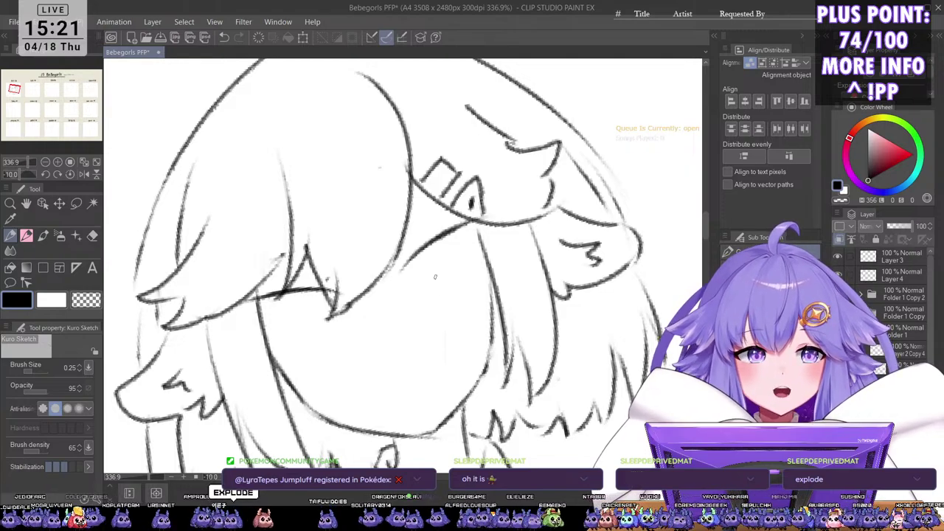
Step: Reduce the brush size to 0.20 and sketch the eye on the hair-clip side with an upper lash line and round iris
{"action": "mouse_move", "coordinate": [443, 321]}
{"action": "left_mouse_down"}
{"action": "mouse_move", "coordinate": [449, 312]}
{"action": "mouse_move", "coordinate": [443, 336]}
{"action": "left_mouse_up"}
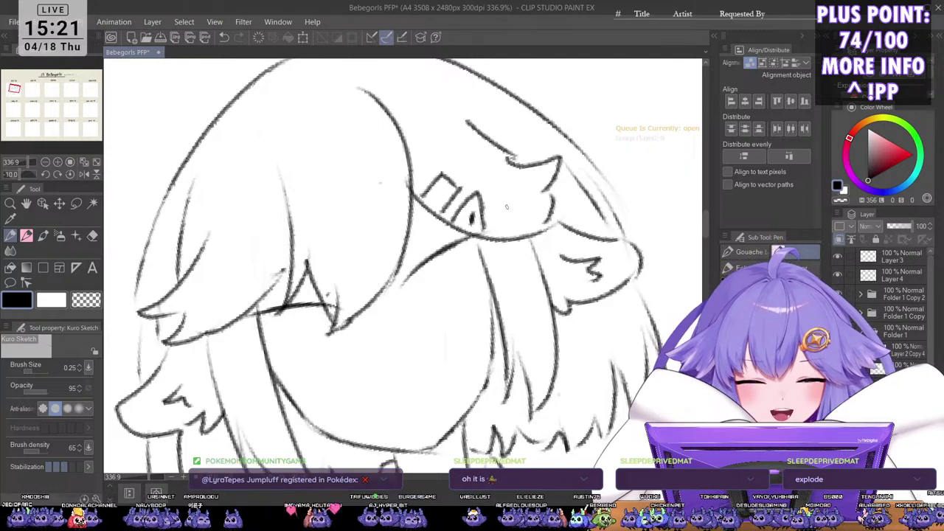
{"action": "scroll", "coordinate": [506, 206], "scroll_direction": "up", "scroll_amount": 1}
{"action": "key", "text": "bracketleft"}
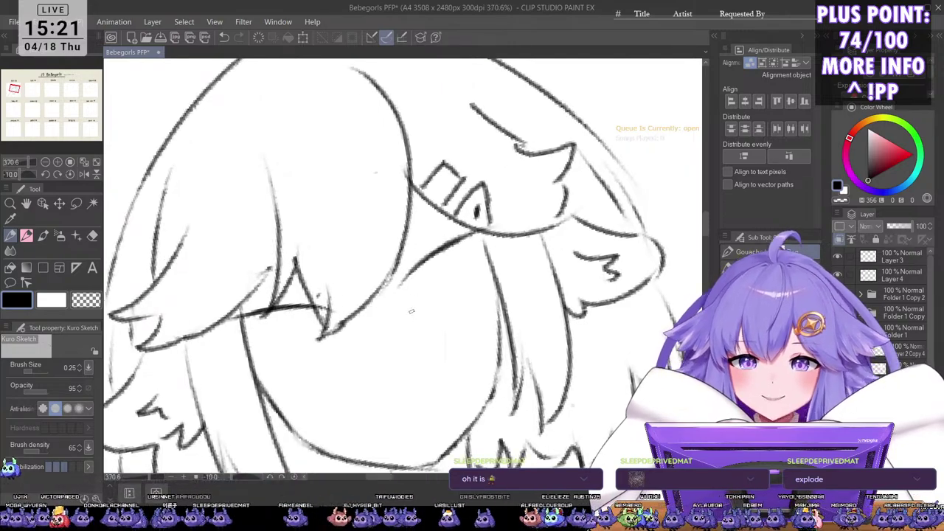
{"action": "mouse_move", "coordinate": [411, 312]}
{"action": "left_mouse_down"}
{"action": "mouse_move", "coordinate": [435, 292]}
{"action": "mouse_move", "coordinate": [417, 322]}
{"action": "mouse_move", "coordinate": [453, 288]}
{"action": "mouse_move", "coordinate": [415, 316]}
{"action": "mouse_move", "coordinate": [454, 306]}
{"action": "mouse_move", "coordinate": [474, 286]}
{"action": "mouse_move", "coordinate": [437, 304]}
{"action": "mouse_move", "coordinate": [517, 280]}
{"action": "left_mouse_up"}
{"action": "mouse_move", "coordinate": [442, 290]}
{"action": "left_mouse_down"}
{"action": "mouse_move", "coordinate": [515, 278]}
{"action": "mouse_move", "coordinate": [489, 322]}
{"action": "left_mouse_up"}
{"action": "mouse_move", "coordinate": [432, 309]}
{"action": "left_mouse_down"}
{"action": "mouse_move", "coordinate": [427, 341]}
{"action": "mouse_move", "coordinate": [439, 342]}
{"action": "left_mouse_up"}
{"action": "mouse_move", "coordinate": [477, 298]}
{"action": "left_mouse_down"}
{"action": "mouse_move", "coordinate": [458, 338]}
{"action": "mouse_move", "coordinate": [475, 321]}
{"action": "mouse_move", "coordinate": [446, 342]}
{"action": "left_mouse_up"}
{"action": "mouse_move", "coordinate": [490, 317]}
{"action": "left_mouse_down"}
{"action": "mouse_move", "coordinate": [482, 368]}
{"action": "mouse_move", "coordinate": [514, 295]}
{"action": "mouse_move", "coordinate": [513, 240]}
{"action": "mouse_move", "coordinate": [473, 301]}
{"action": "mouse_move", "coordinate": [500, 264]}
{"action": "left_mouse_up"}
Step: Mirror the canvas view horizontally and tilt it to suit work on the still-empty side of the face
{"action": "key", "text": "h"}
{"action": "scroll", "coordinate": [482, 368], "scroll_direction": "down", "scroll_amount": 3}
{"action": "key", "text": "minus"}
{"action": "key", "text": "minus"}
{"action": "key", "text": "minus"}
{"action": "key", "text": "minus"}
{"action": "key", "text": "minus"}
{"action": "key", "text": "minus"}
{"action": "key", "text": "minus"}
{"action": "key", "text": "minus"}
{"action": "key", "text": "minus"}
{"action": "key", "text": "minus"}
{"action": "scroll", "coordinate": [474, 301], "scroll_direction": "up", "scroll_amount": 2}
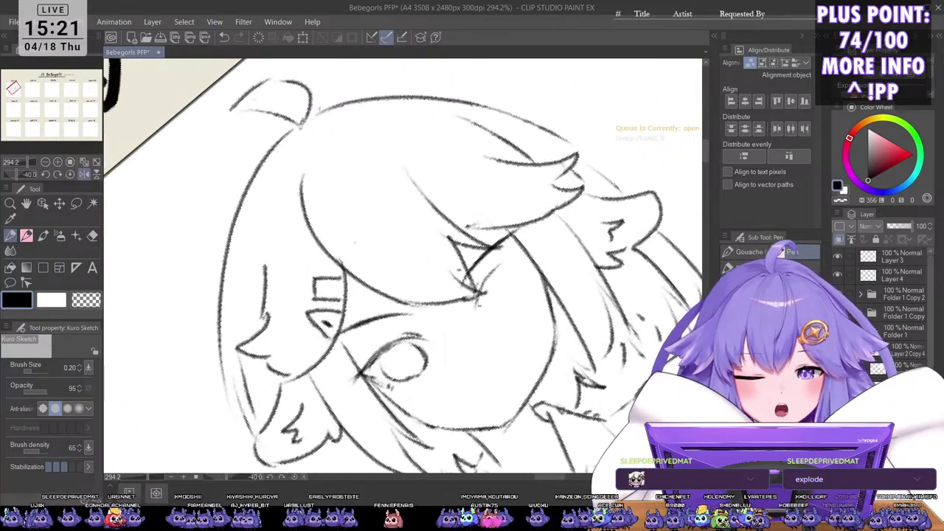
{"action": "mouse_move", "coordinate": [477, 298]}
{"action": "left_mouse_down"}
{"action": "mouse_move", "coordinate": [517, 230]}
{"action": "mouse_move", "coordinate": [540, 246]}
{"action": "mouse_move", "coordinate": [536, 278]}
{"action": "left_mouse_up"}
{"action": "key", "text": "asciicircum"}
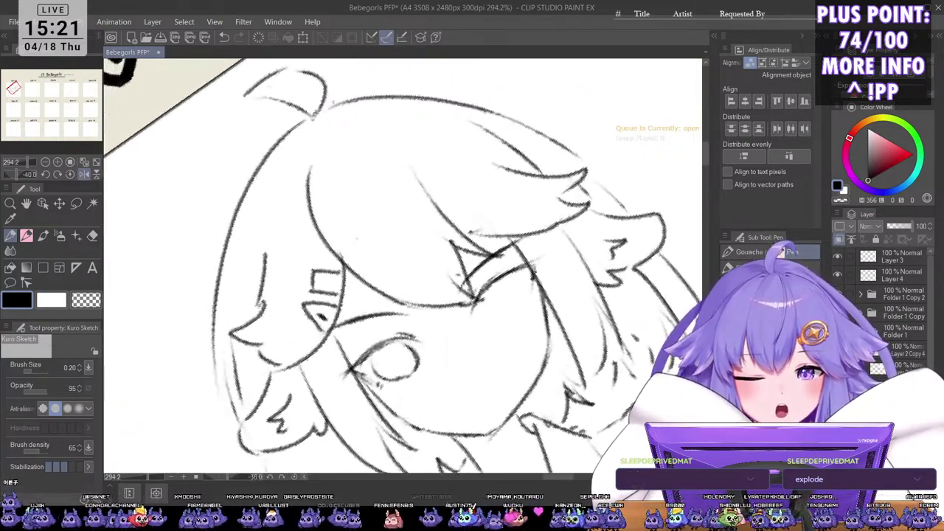
{"action": "key", "text": "asciicircum"}
{"action": "mouse_move", "coordinate": [498, 303]}
{"action": "left_mouse_down"}
{"action": "mouse_move", "coordinate": [470, 309]}
{"action": "mouse_move", "coordinate": [535, 291]}
{"action": "mouse_move", "coordinate": [527, 316]}
{"action": "left_mouse_up"}
{"action": "mouse_move", "coordinate": [536, 347]}
{"action": "left_mouse_down"}
{"action": "mouse_move", "coordinate": [518, 326]}
{"action": "mouse_move", "coordinate": [515, 337]}
{"action": "mouse_move", "coordinate": [469, 326]}
{"action": "left_mouse_up"}
{"action": "key", "text": "minus"}
{"action": "scroll", "coordinate": [469, 319], "scroll_direction": "up", "scroll_amount": 1}
{"action": "scroll", "coordinate": [470, 327], "scroll_direction": "up", "scroll_amount": 2}
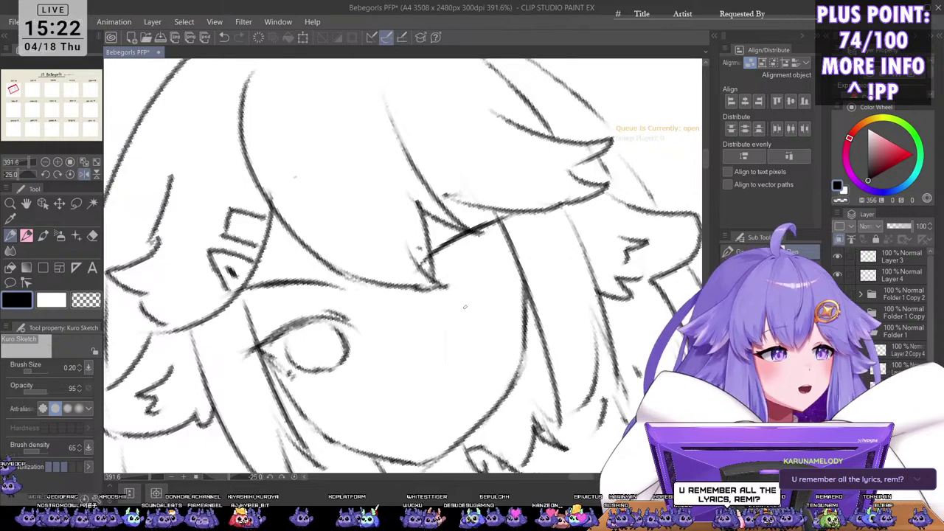
{"action": "left_click_drag", "start_coordinate": [439, 275], "coordinate": [428, 311]}
{"action": "key", "text": "ctrl+z"}
{"action": "key", "text": "ctrl+z"}
Step: Sketch the second eye beside the pointed bang, with a slanted upper lash line and a round iris beneath it
{"action": "mouse_move", "coordinate": [446, 279]}
{"action": "left_mouse_down"}
{"action": "mouse_move", "coordinate": [432, 303]}
{"action": "mouse_move", "coordinate": [457, 273]}
{"action": "mouse_move", "coordinate": [525, 248]}
{"action": "left_mouse_up"}
{"action": "key", "text": "ctrl+z"}
{"action": "left_click_drag", "start_coordinate": [515, 258], "coordinate": [509, 291]}
{"action": "key", "text": "ctrl+z"}
{"action": "left_click_drag", "start_coordinate": [521, 251], "coordinate": [509, 307]}
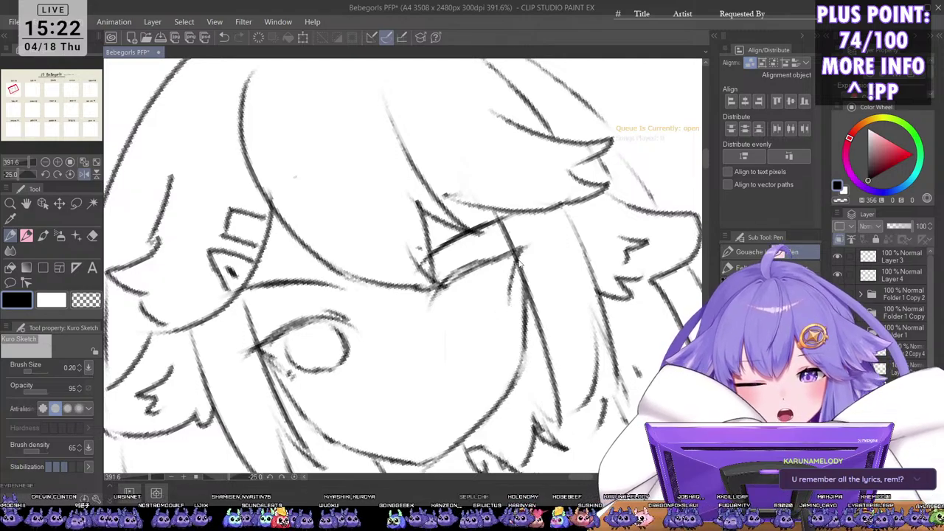
{"action": "key", "text": "ctrl+z"}
{"action": "mouse_move", "coordinate": [517, 254]}
{"action": "left_mouse_down"}
{"action": "mouse_move", "coordinate": [508, 295]}
{"action": "mouse_move", "coordinate": [448, 321]}
{"action": "mouse_move", "coordinate": [476, 325]}
{"action": "left_mouse_up"}
{"action": "mouse_move", "coordinate": [494, 270]}
{"action": "left_mouse_down"}
{"action": "mouse_move", "coordinate": [499, 292]}
{"action": "mouse_move", "coordinate": [494, 273]}
{"action": "mouse_move", "coordinate": [476, 322]}
{"action": "left_mouse_up"}
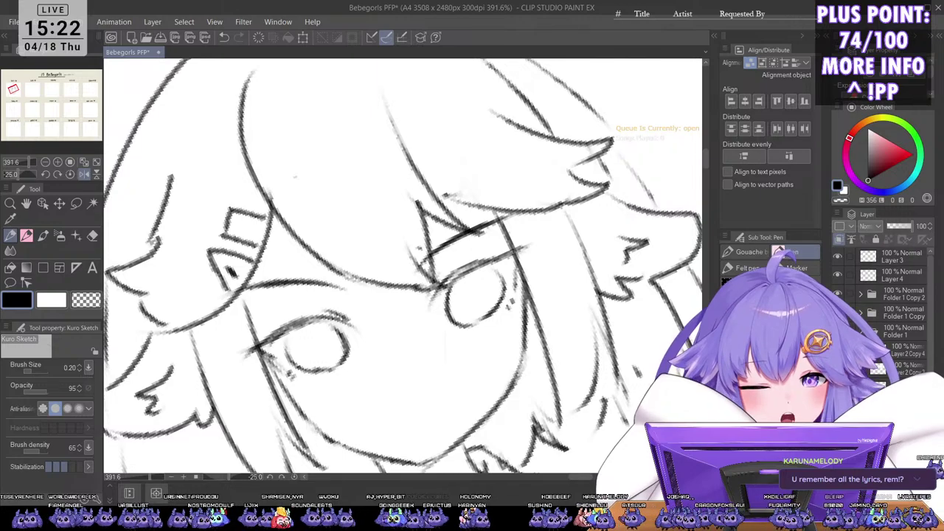
Step: Return the canvas to the unmirrored view and compare the placement of both eyes on the face
{"action": "scroll", "coordinate": [514, 251], "scroll_direction": "down", "scroll_amount": 4}
{"action": "key", "text": "h"}
{"action": "key", "text": "minus"}
{"action": "key", "text": "minus"}
{"action": "key", "text": "minus"}
{"action": "key", "text": "minus"}
{"action": "key", "text": "minus"}
{"action": "key", "text": "minus"}
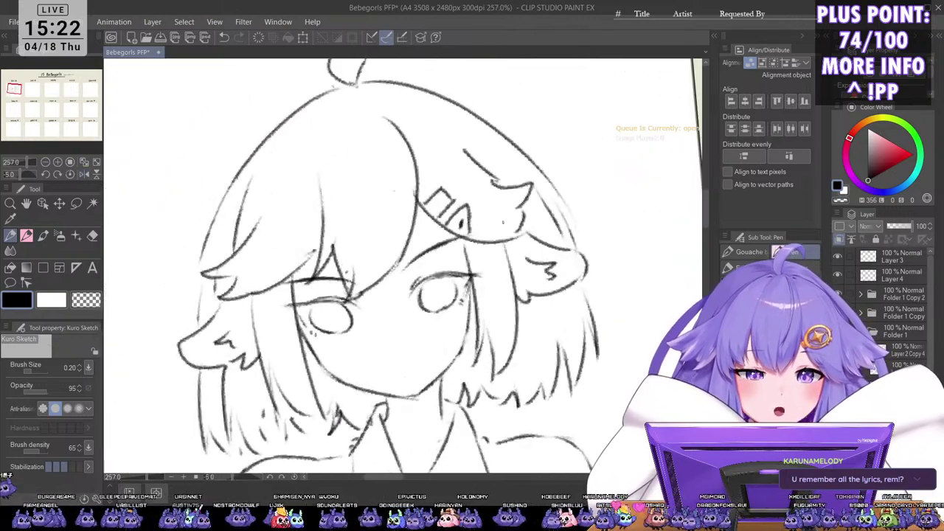
{"action": "scroll", "coordinate": [403, 265], "scroll_direction": "up", "scroll_amount": 3}
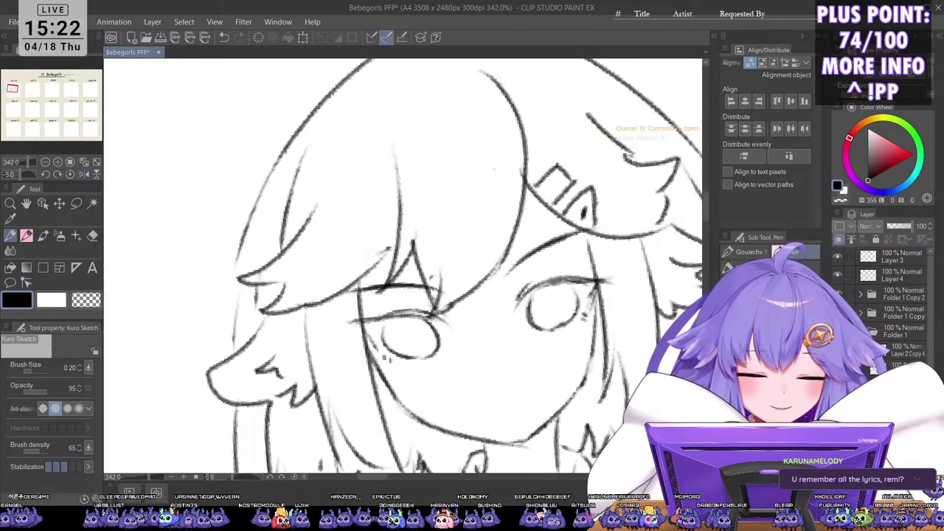
{"action": "key", "text": "minus"}
{"action": "mouse_move", "coordinate": [495, 363]}
{"action": "left_mouse_down"}
{"action": "mouse_move", "coordinate": [468, 324]}
{"action": "mouse_move", "coordinate": [471, 305]}
{"action": "mouse_move", "coordinate": [465, 350]}
{"action": "left_mouse_up"}
{"action": "key", "text": "minus"}
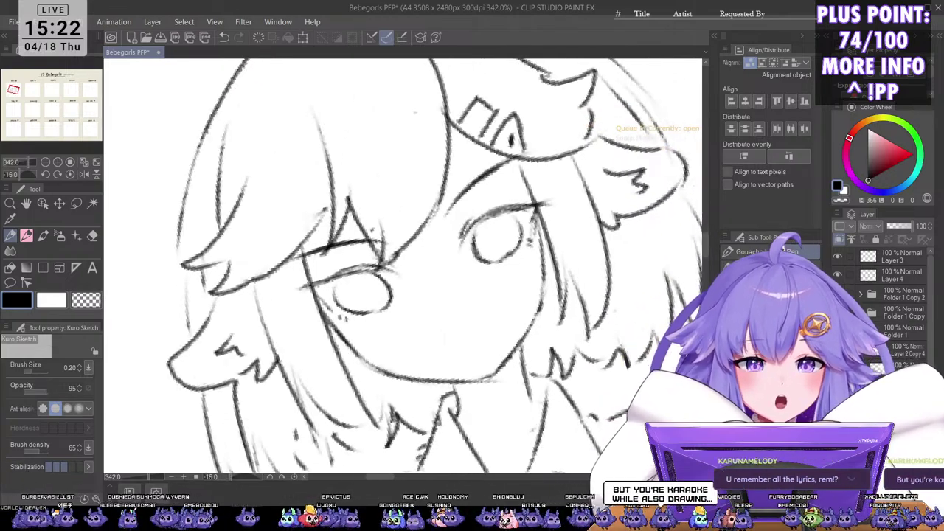
Step: Touch up the upper lash line and outer corner of the eye opposite the hair clip
{"action": "mouse_move", "coordinate": [320, 282]}
{"action": "left_mouse_down"}
{"action": "mouse_move", "coordinate": [349, 270]}
{"action": "mouse_move", "coordinate": [339, 276]}
{"action": "left_mouse_up"}
{"action": "key", "text": "asciicircum"}
{"action": "key", "text": "asciicircum"}
{"action": "key", "text": "asciicircum"}
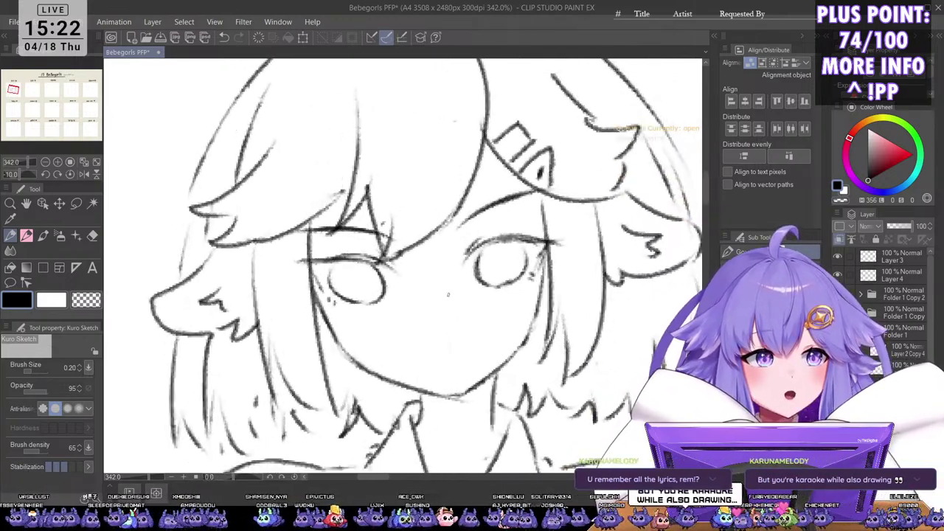
{"action": "left_click_drag", "start_coordinate": [473, 359], "coordinate": [430, 377]}
{"action": "scroll", "coordinate": [305, 264], "scroll_direction": "up", "scroll_amount": 1}
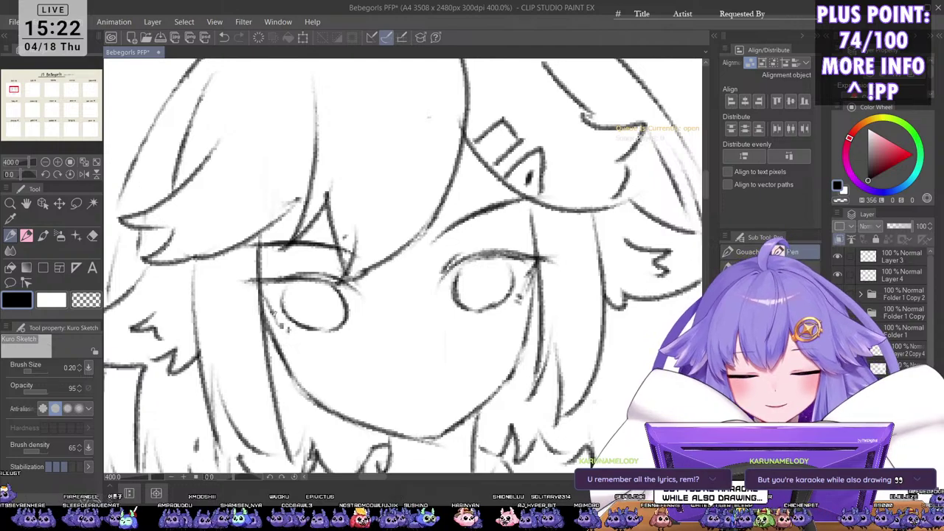
{"action": "left_click_drag", "start_coordinate": [263, 288], "coordinate": [276, 317]}
Step: Examine the alignment of both eyes from several canvas tilts and with the whole head in view
{"action": "key", "text": "minus"}
{"action": "key", "text": "minus"}
{"action": "key", "text": "minus"}
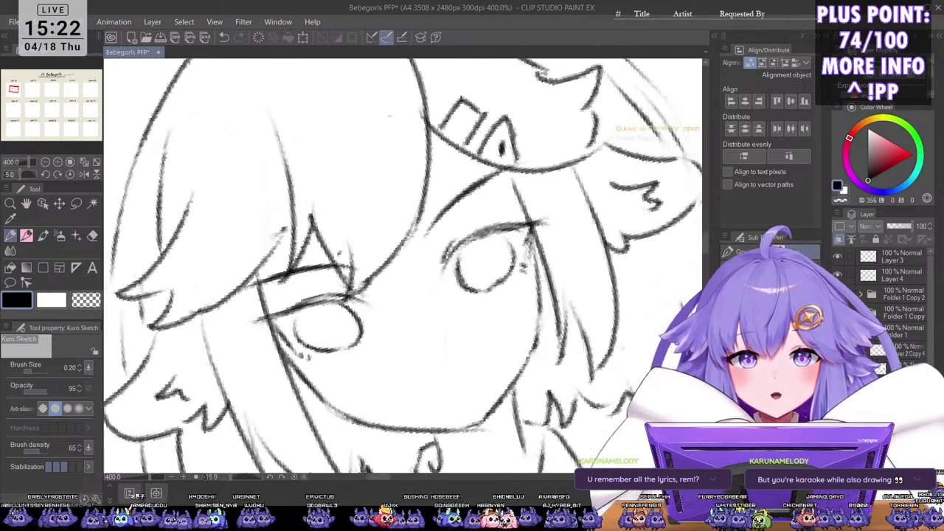
{"action": "key", "text": "minus"}
{"action": "scroll", "coordinate": [501, 295], "scroll_direction": "down", "scroll_amount": 2}
{"action": "mouse_move", "coordinate": [501, 294]}
{"action": "left_mouse_down"}
{"action": "mouse_move", "coordinate": [489, 270]}
{"action": "mouse_move", "coordinate": [469, 286]}
{"action": "left_mouse_up"}
{"action": "scroll", "coordinate": [422, 323], "scroll_direction": "up", "scroll_amount": 1}
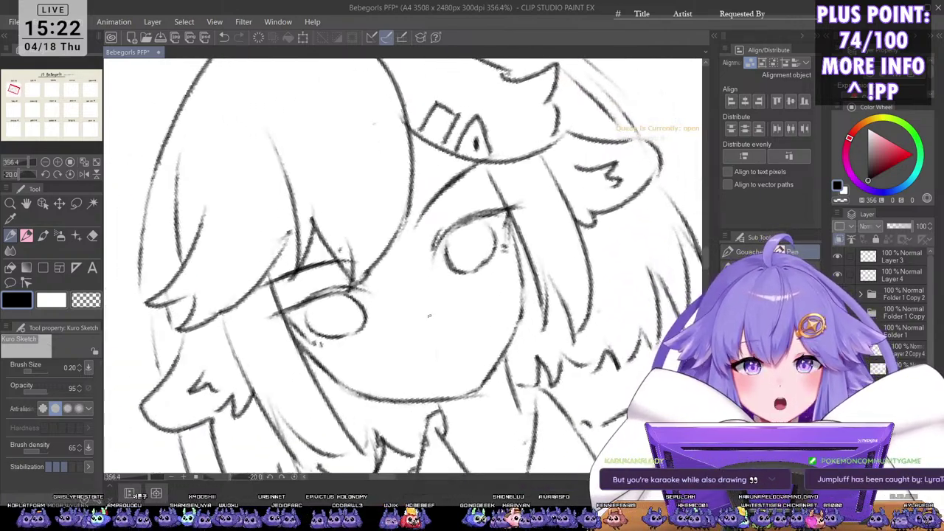
{"action": "key", "text": "asciicircum"}
{"action": "key", "text": "asciicircum"}
{"action": "key", "text": "asciicircum"}
{"action": "key", "text": "asciicircum"}
{"action": "key", "text": "asciicircum"}
{"action": "key", "text": "asciicircum"}
{"action": "key", "text": "asciicircum"}
{"action": "key", "text": "asciicircum"}
{"action": "key", "text": "asciicircum"}
{"action": "key", "text": "asciicircum"}
{"action": "key", "text": "minus"}
{"action": "key", "text": "minus"}
{"action": "key", "text": "minus"}
{"action": "key", "text": "minus"}
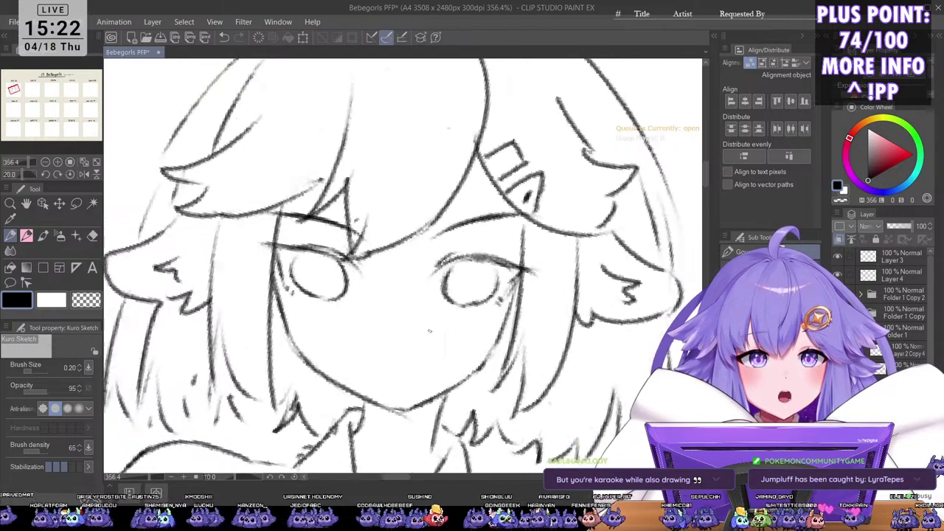
{"action": "left_click_drag", "start_coordinate": [429, 331], "coordinate": [426, 294]}
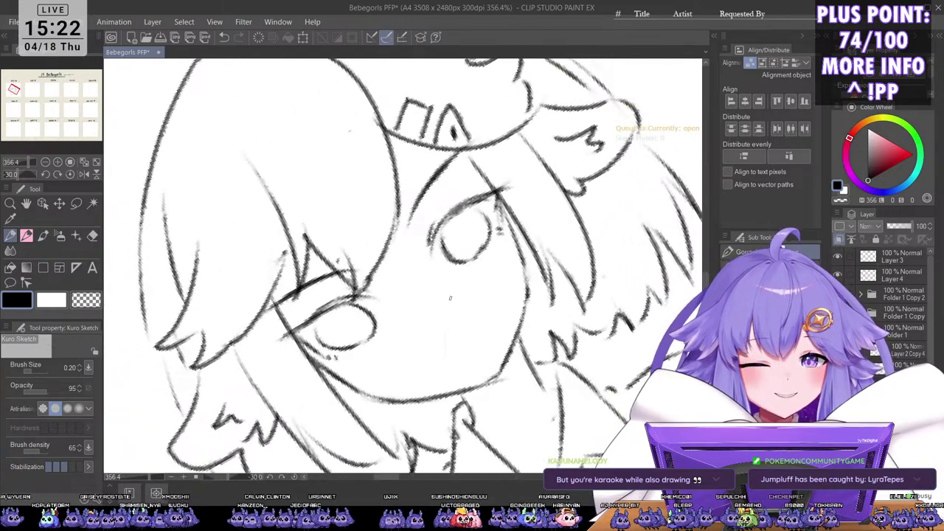
{"action": "scroll", "coordinate": [444, 343], "scroll_direction": "down", "scroll_amount": 2}
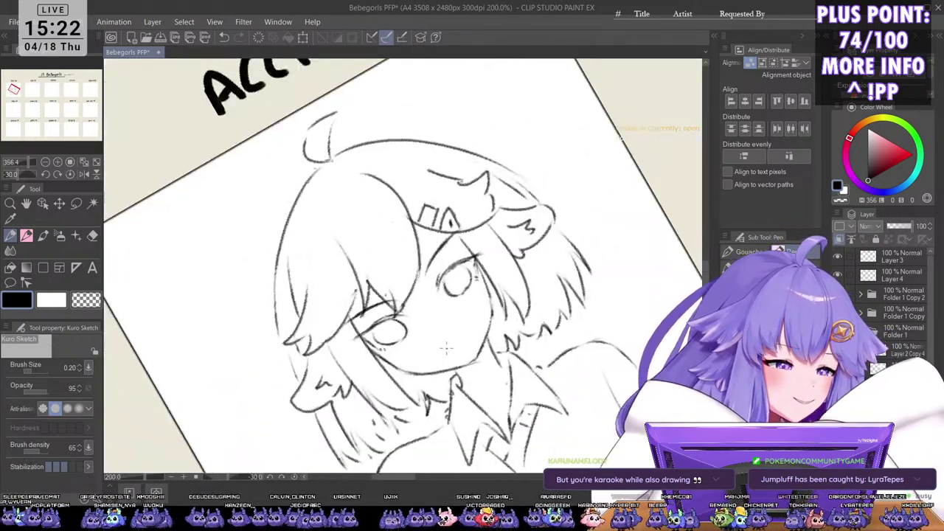
{"action": "key", "text": "asciicircum"}
{"action": "key", "text": "asciicircum"}
{"action": "key", "text": "asciicircum"}
{"action": "key", "text": "asciicircum"}
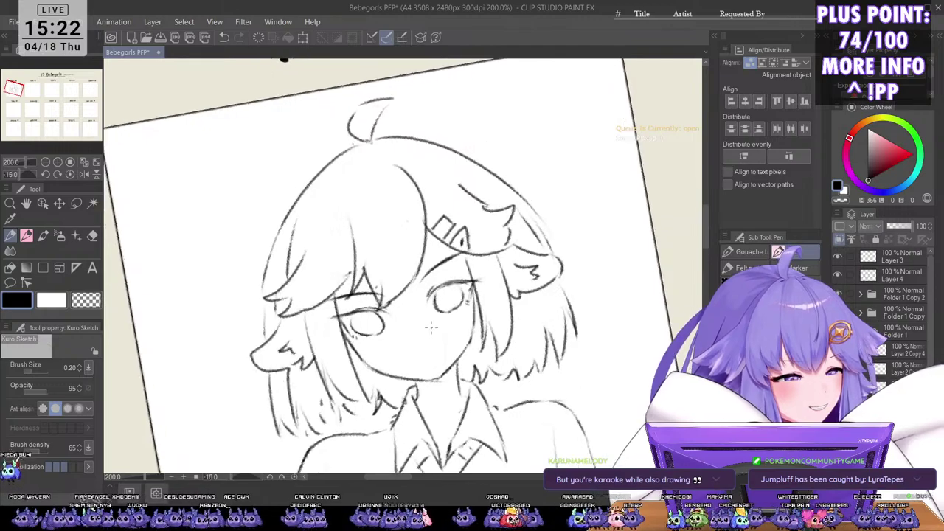
Step: Lasso the eye on the hair-clip side and rotate it by -12.1 degrees
{"action": "scroll", "coordinate": [432, 329], "scroll_direction": "up", "scroll_amount": 3}
{"action": "mouse_move", "coordinate": [439, 368]}
{"action": "left_mouse_down"}
{"action": "mouse_move", "coordinate": [472, 311]}
{"action": "mouse_move", "coordinate": [465, 239]}
{"action": "mouse_move", "coordinate": [527, 204]}
{"action": "left_mouse_up"}
{"action": "key", "text": "asciicircum"}
{"action": "key", "text": "asciicircum"}
{"action": "key", "text": "asciicircum"}
{"action": "key", "text": "asciicircum"}
{"action": "key", "text": "asciicircum"}
{"action": "key", "text": "m"}
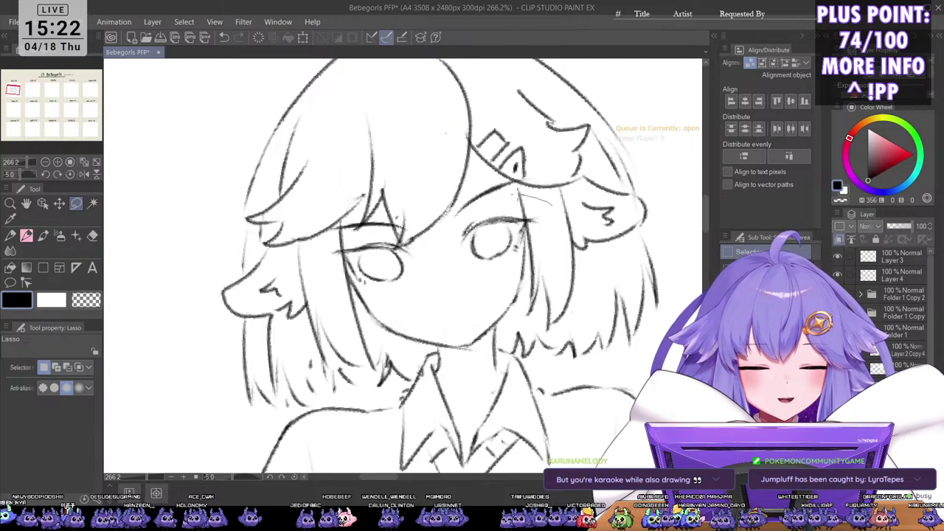
{"action": "key", "text": "ctrl+t"}
{"action": "mouse_move", "coordinate": [538, 250]}
{"action": "left_mouse_down"}
{"action": "mouse_move", "coordinate": [421, 277]}
{"action": "mouse_move", "coordinate": [443, 297]}
{"action": "mouse_move", "coordinate": [478, 271]}
{"action": "mouse_move", "coordinate": [527, 258]}
{"action": "mouse_move", "coordinate": [568, 267]}
{"action": "mouse_move", "coordinate": [572, 255]}
{"action": "mouse_move", "coordinate": [533, 250]}
{"action": "left_mouse_up"}
{"action": "key", "text": "h"}
{"action": "key", "text": "h"}
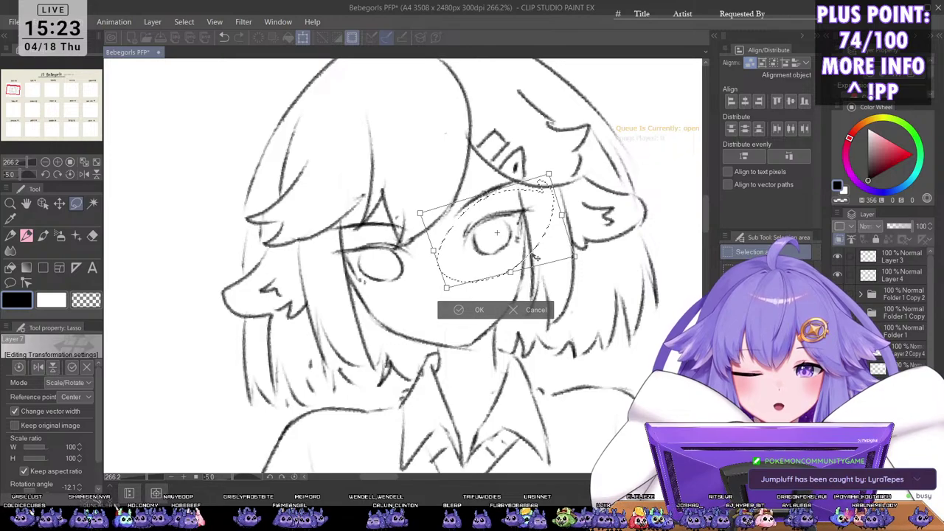
{"action": "left_click", "coordinate": [477, 312]}
Step: Darken the outer lash corners of both eyes with the Kuro Sketch pen at brush size 0.20
{"action": "scroll", "coordinate": [516, 231], "scroll_direction": "up", "scroll_amount": 3}
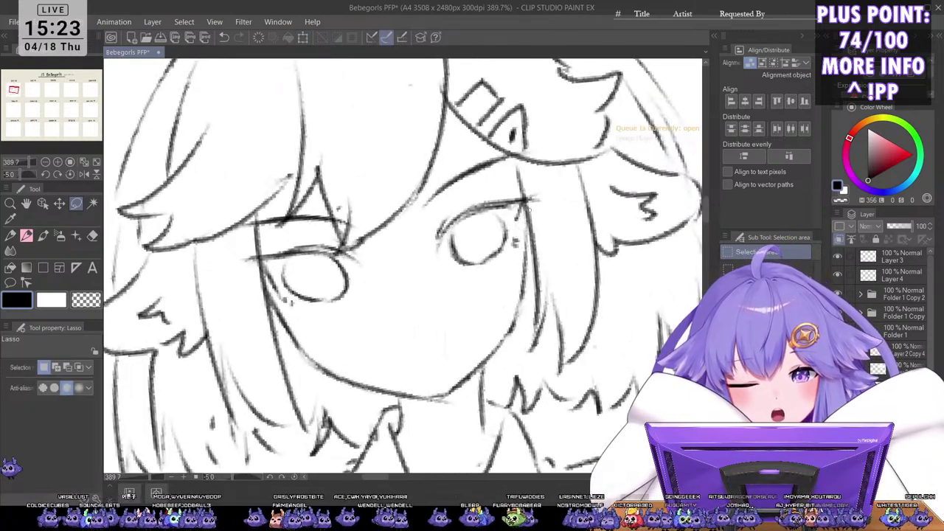
{"action": "key", "text": "b"}
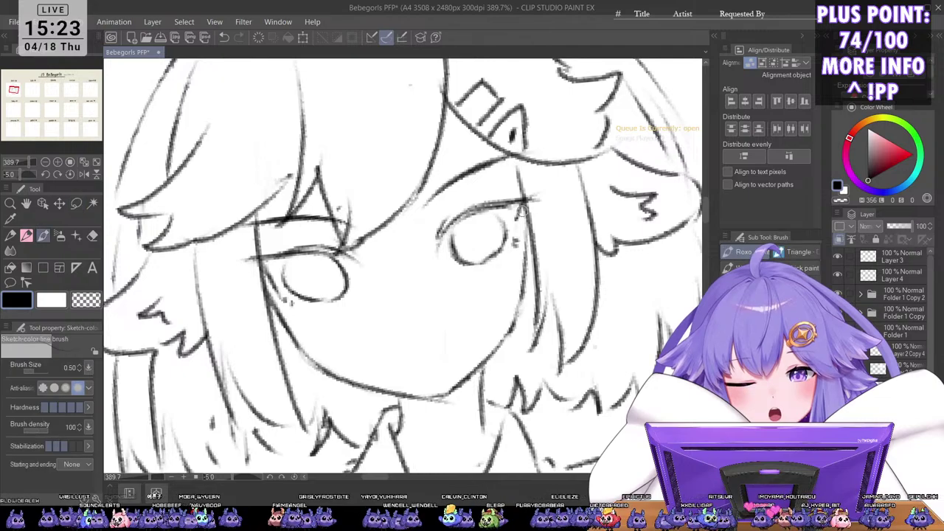
{"action": "key", "text": "p"}
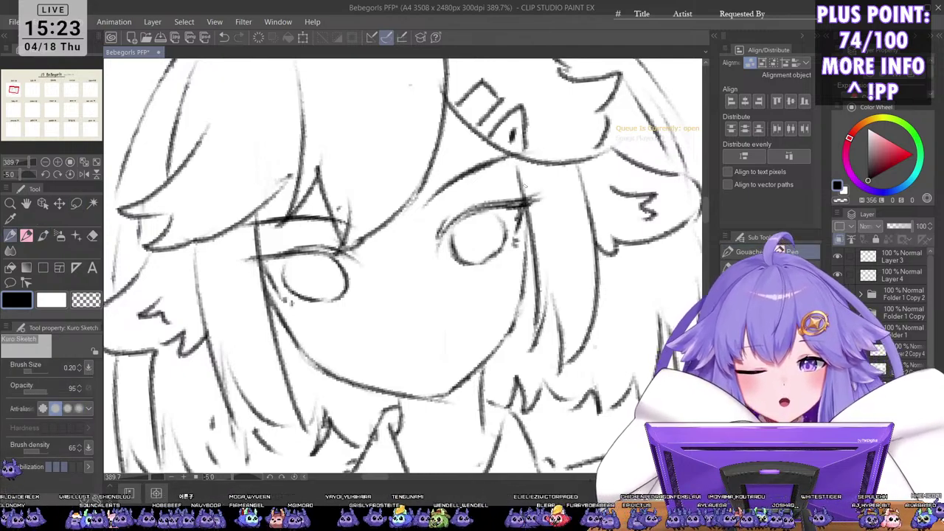
{"action": "left_click_drag", "start_coordinate": [285, 258], "coordinate": [250, 263]}
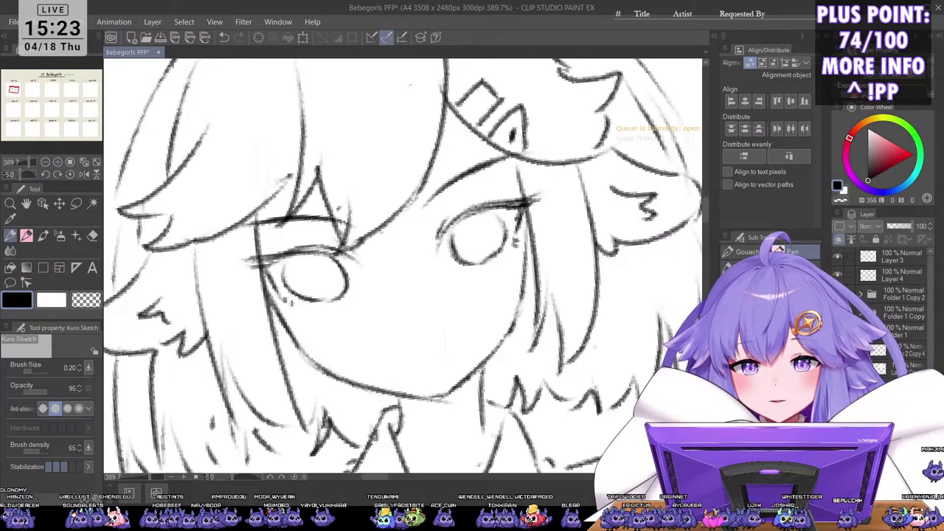
Step: Mirror the canvas view, thicken the outer lash corner of the eye opposite the hair clip, and flip the view back
{"action": "key", "text": "h"}
{"action": "key", "text": "minus"}
{"action": "key", "text": "minus"}
{"action": "key", "text": "minus"}
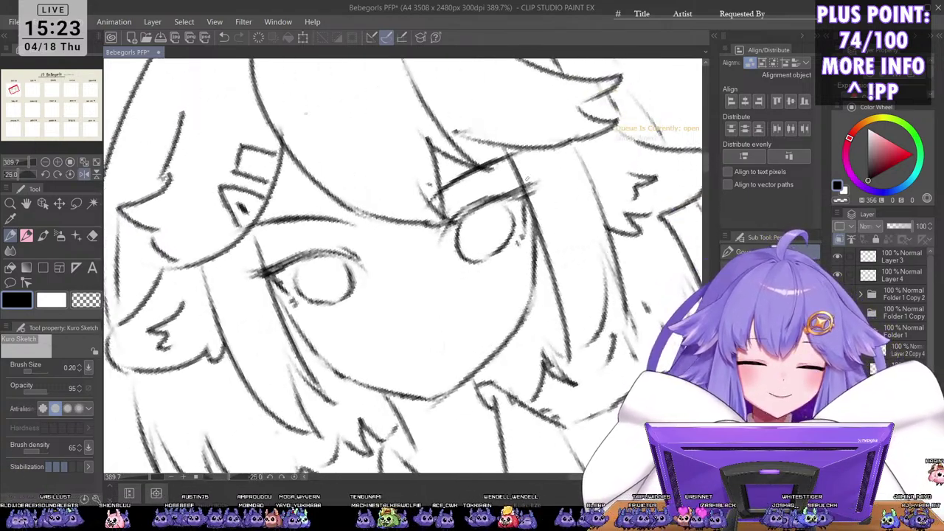
{"action": "key", "text": "asciicircum"}
{"action": "key", "text": "asciicircum"}
{"action": "key", "text": "asciicircum"}
{"action": "key", "text": "asciicircum"}
{"action": "left_click_drag", "start_coordinate": [512, 285], "coordinate": [531, 185]}
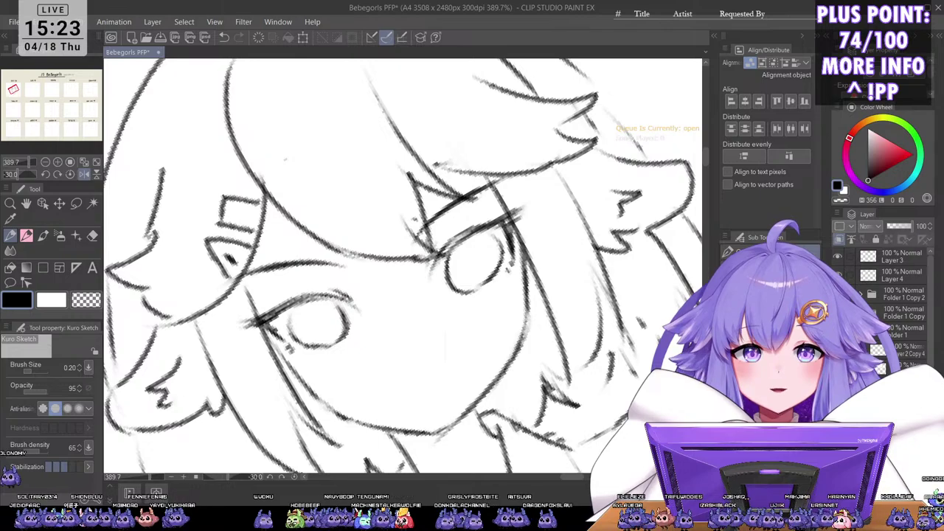
{"action": "key", "text": "h"}
{"action": "left_click_drag", "start_coordinate": [519, 295], "coordinate": [530, 240]}
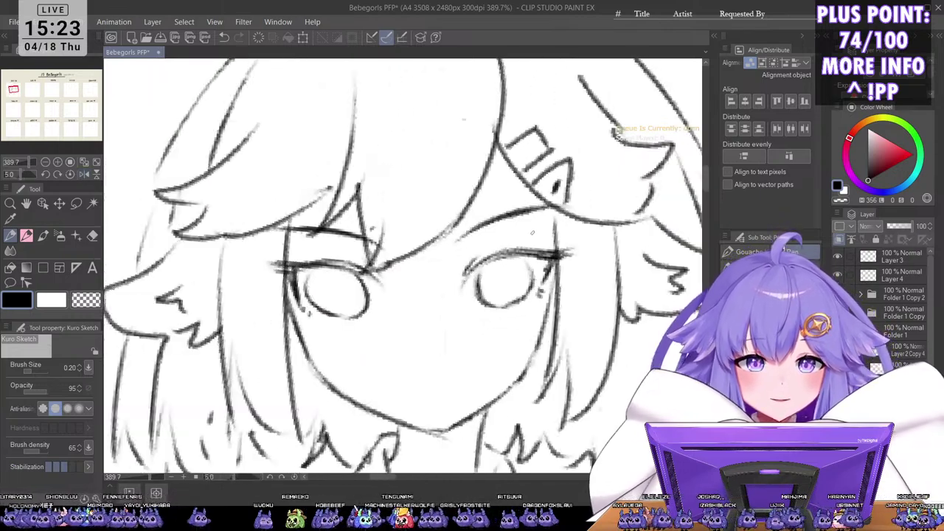
Step: Thicken and extend the upper lash line of the eye on the hair-clip side
{"action": "scroll", "coordinate": [530, 240], "scroll_direction": "down", "scroll_amount": 3}
{"action": "scroll", "coordinate": [530, 240], "scroll_direction": "down", "scroll_amount": 2}
{"action": "key", "text": "minus"}
{"action": "key", "text": "minus"}
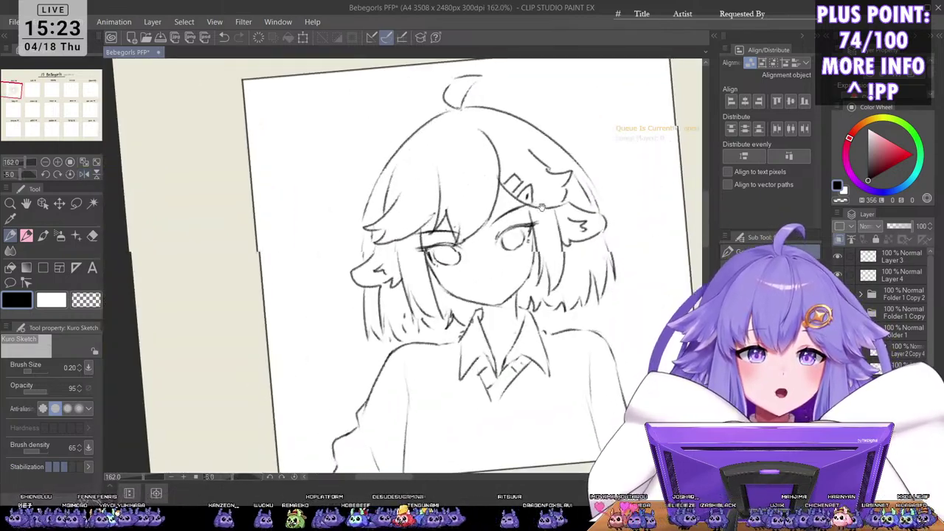
{"action": "mouse_move", "coordinate": [568, 215]}
{"action": "left_mouse_down"}
{"action": "mouse_move", "coordinate": [466, 311]}
{"action": "mouse_move", "coordinate": [458, 270]}
{"action": "left_mouse_up"}
{"action": "scroll", "coordinate": [441, 339], "scroll_direction": "up", "scroll_amount": 4}
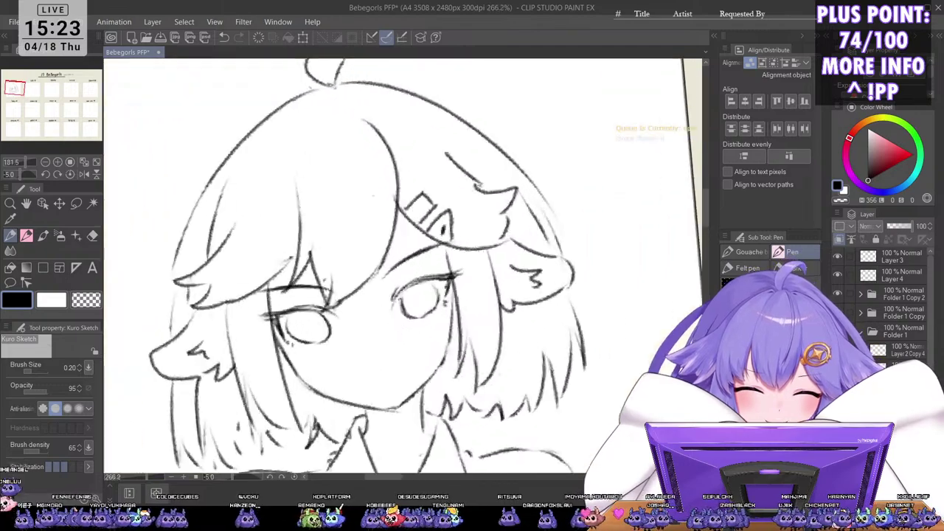
{"action": "mouse_move", "coordinate": [236, 338]}
{"action": "left_mouse_down"}
{"action": "mouse_move", "coordinate": [277, 346]}
{"action": "mouse_move", "coordinate": [285, 329]}
{"action": "mouse_move", "coordinate": [292, 351]}
{"action": "left_mouse_up"}
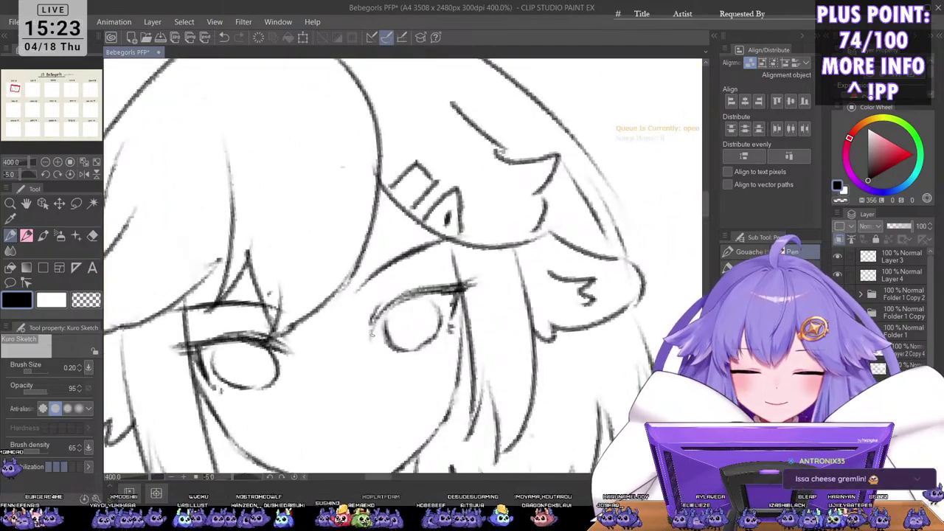
{"action": "mouse_move", "coordinate": [441, 291]}
{"action": "left_mouse_down"}
{"action": "mouse_move", "coordinate": [371, 321]}
{"action": "mouse_move", "coordinate": [430, 290]}
{"action": "mouse_move", "coordinate": [362, 345]}
{"action": "mouse_move", "coordinate": [407, 301]}
{"action": "left_mouse_up"}
{"action": "key", "text": "ctrl+z"}
{"action": "mouse_move", "coordinate": [365, 340]}
{"action": "left_mouse_down"}
{"action": "mouse_move", "coordinate": [432, 290]}
{"action": "mouse_move", "coordinate": [494, 270]}
{"action": "mouse_move", "coordinate": [492, 284]}
{"action": "mouse_move", "coordinate": [501, 267]}
{"action": "left_mouse_up"}
Step: Sketch a small nose dot and a slanted open grin with a wavy teeth line and a dark mouth corner
{"action": "scroll", "coordinate": [464, 281], "scroll_direction": "down", "scroll_amount": 1}
{"action": "scroll", "coordinate": [517, 199], "scroll_direction": "down", "scroll_amount": 3}
{"action": "scroll", "coordinate": [480, 274], "scroll_direction": "up", "scroll_amount": 3}
{"action": "scroll", "coordinate": [520, 222], "scroll_direction": "down", "scroll_amount": 3}
{"action": "scroll", "coordinate": [480, 270], "scroll_direction": "up", "scroll_amount": 4}
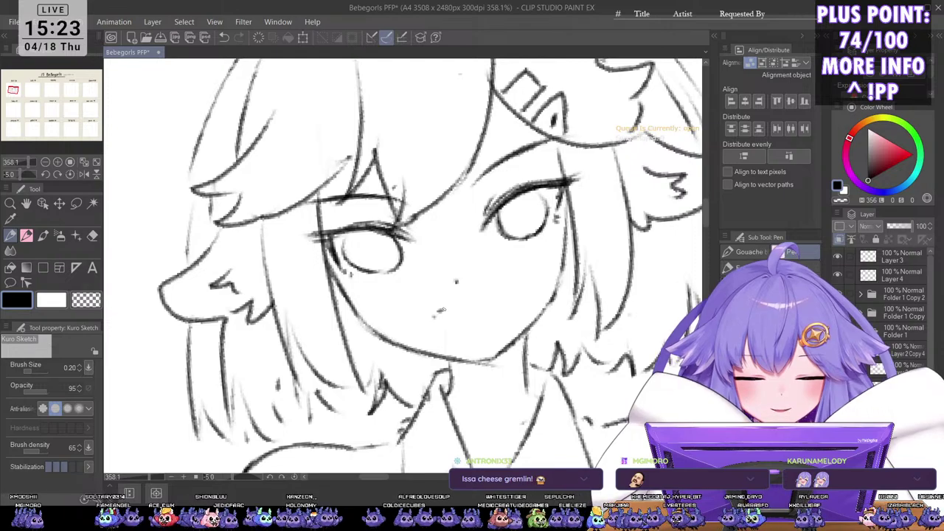
{"action": "mouse_move", "coordinate": [441, 312]}
{"action": "left_mouse_down"}
{"action": "mouse_move", "coordinate": [512, 278]}
{"action": "mouse_move", "coordinate": [441, 330]}
{"action": "mouse_move", "coordinate": [509, 301]}
{"action": "left_mouse_up"}
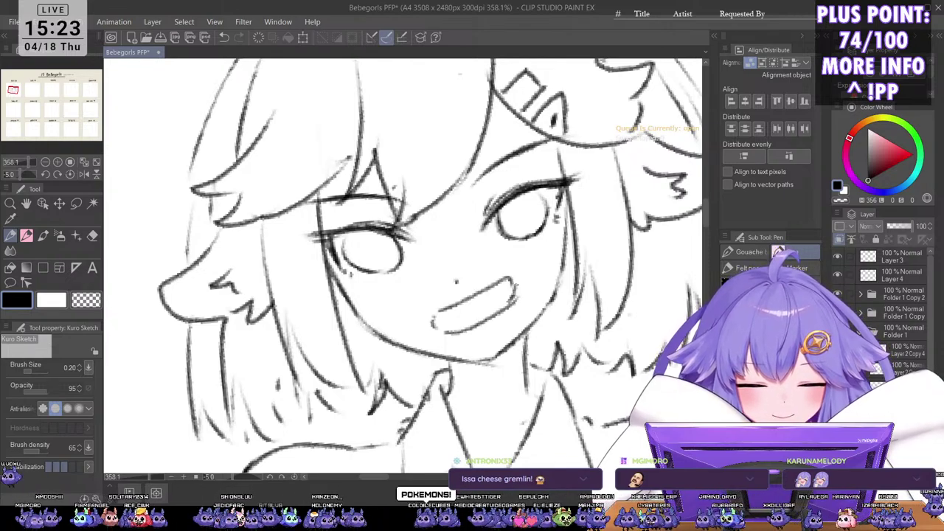
{"action": "key", "text": "ctrl+z"}
{"action": "key", "text": "ctrl+z"}
{"action": "left_click_drag", "start_coordinate": [440, 331], "coordinate": [508, 299]}
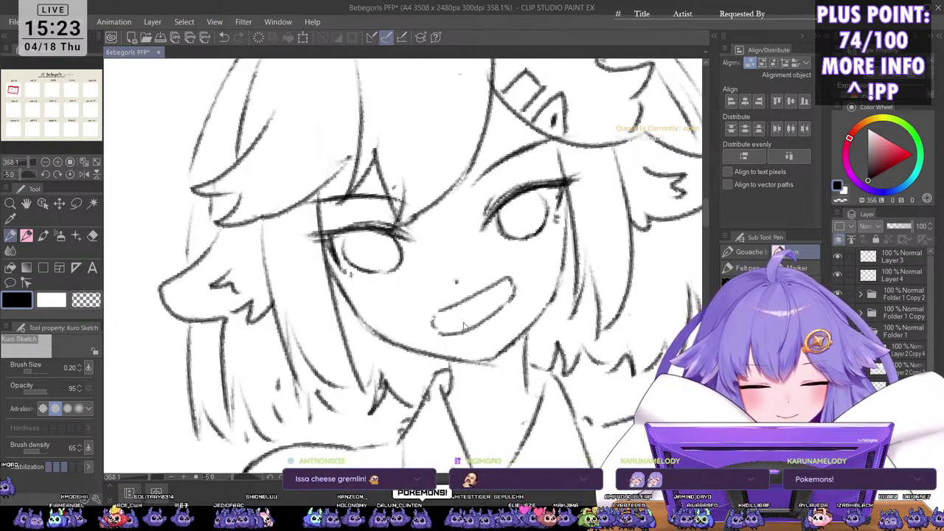
{"action": "key", "text": "ctrl+z"}
{"action": "mouse_move", "coordinate": [444, 333]}
{"action": "left_mouse_down"}
{"action": "mouse_move", "coordinate": [475, 327]}
{"action": "mouse_move", "coordinate": [509, 301]}
{"action": "mouse_move", "coordinate": [445, 320]}
{"action": "mouse_move", "coordinate": [513, 291]}
{"action": "mouse_move", "coordinate": [507, 301]}
{"action": "left_mouse_up"}
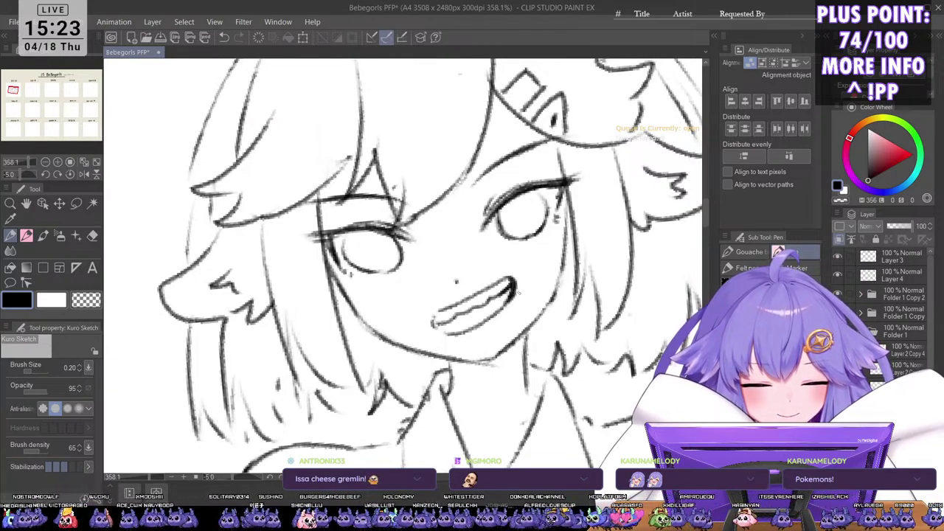
Step: Undo the teeth line and redraw it along the inside of the grinning mouth
{"action": "scroll", "coordinate": [518, 292], "scroll_direction": "down", "scroll_amount": 7}
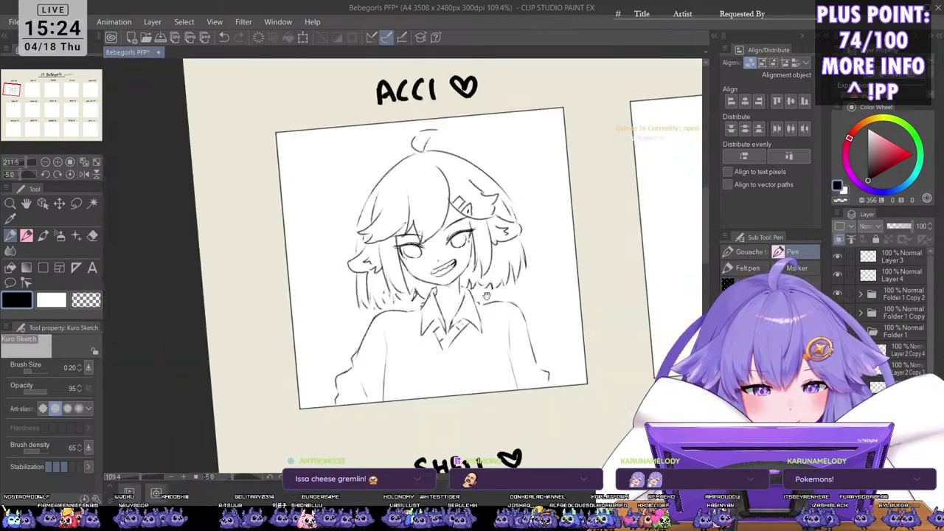
{"action": "scroll", "coordinate": [486, 295], "scroll_direction": "up", "scroll_amount": 1}
{"action": "scroll", "coordinate": [486, 295], "scroll_direction": "down", "scroll_amount": 2}
{"action": "scroll", "coordinate": [442, 243], "scroll_direction": "up", "scroll_amount": 8}
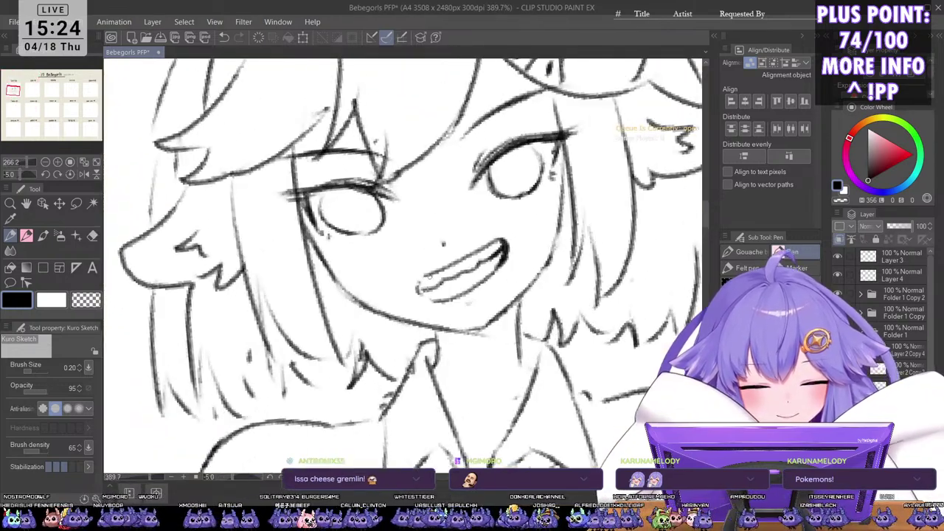
{"action": "key", "text": "ctrl+z"}
{"action": "key", "text": "ctrl+z"}
{"action": "mouse_move", "coordinate": [429, 275]}
{"action": "left_mouse_down"}
{"action": "mouse_move", "coordinate": [413, 290]}
{"action": "mouse_move", "coordinate": [437, 301]}
{"action": "mouse_move", "coordinate": [437, 286]}
{"action": "mouse_move", "coordinate": [493, 254]}
{"action": "left_mouse_up"}
{"action": "scroll", "coordinate": [496, 255], "scroll_direction": "down", "scroll_amount": 3}
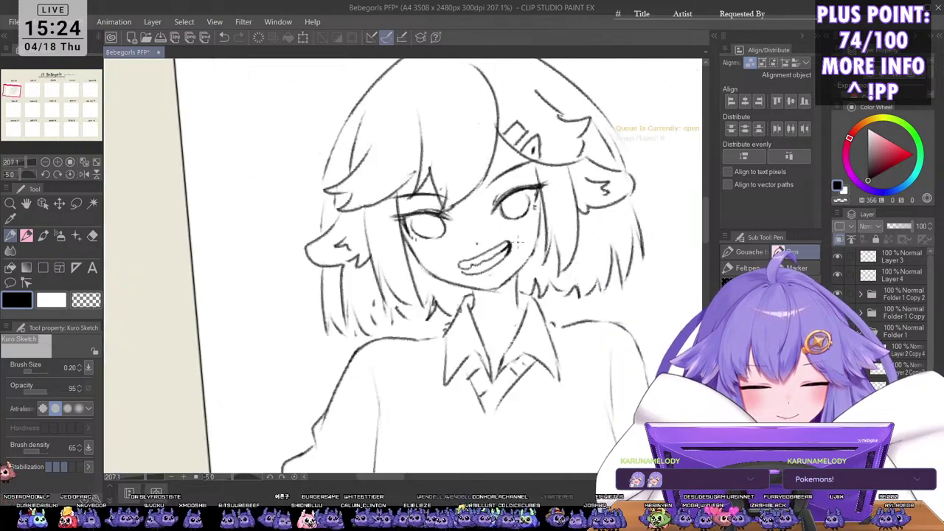
{"action": "scroll", "coordinate": [518, 242], "scroll_direction": "down", "scroll_amount": 4}
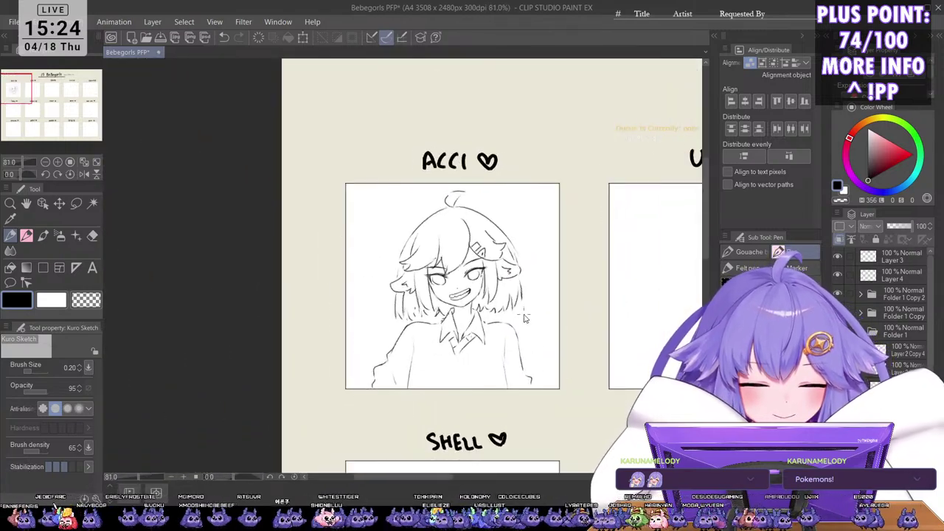
Step: Add short slanted blush ticks on the cheeks beneath both eyes
{"action": "scroll", "coordinate": [524, 317], "scroll_direction": "up", "scroll_amount": 5}
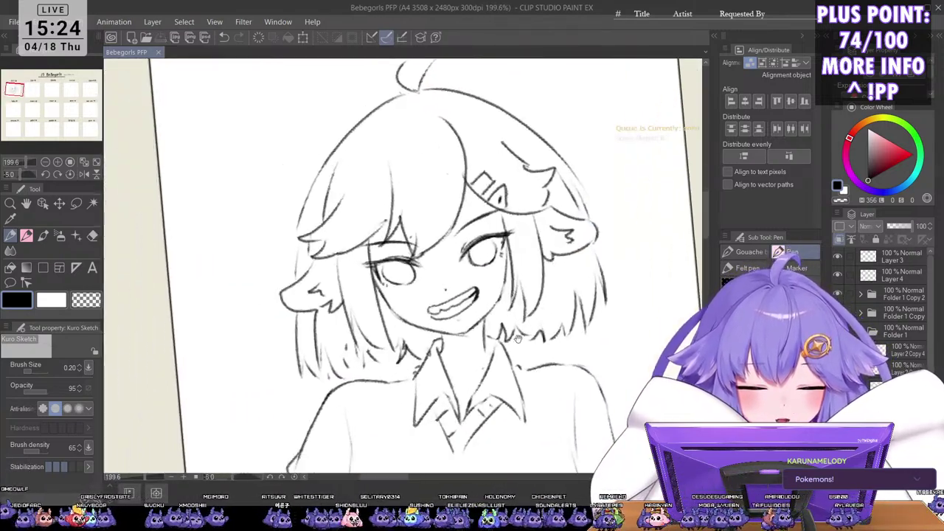
{"action": "scroll", "coordinate": [518, 338], "scroll_direction": "up", "scroll_amount": 3}
{"action": "left_click_drag", "start_coordinate": [373, 286], "coordinate": [372, 299]}
{"action": "left_click_drag", "start_coordinate": [530, 241], "coordinate": [526, 254]}
{"action": "left_click_drag", "start_coordinate": [540, 234], "coordinate": [535, 259]}
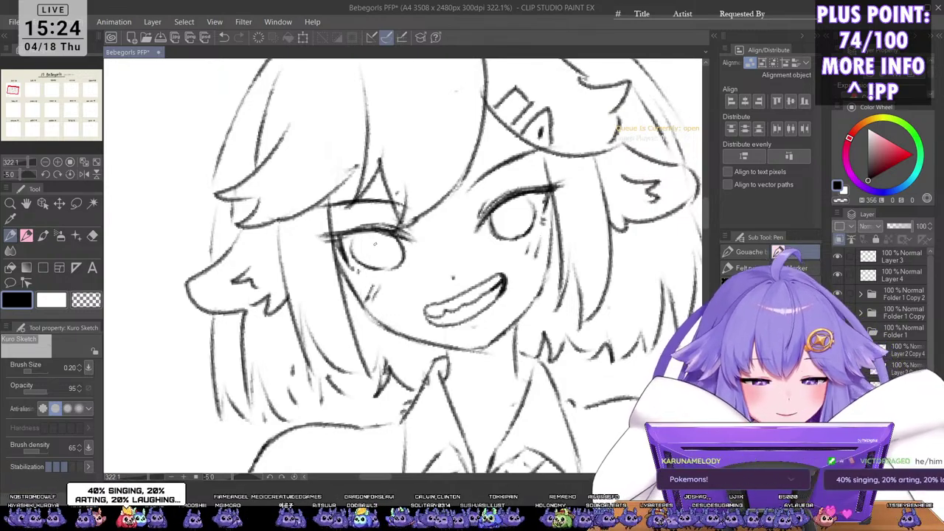
Step: Shade the upper part of both irises and extend the outer lash of the eye opposite the hair clip
{"action": "mouse_move", "coordinate": [365, 260]}
{"action": "left_mouse_down"}
{"action": "mouse_move", "coordinate": [402, 252]}
{"action": "mouse_move", "coordinate": [365, 240]}
{"action": "mouse_move", "coordinate": [392, 249]}
{"action": "left_mouse_up"}
{"action": "mouse_move", "coordinate": [493, 224]}
{"action": "left_mouse_down"}
{"action": "mouse_move", "coordinate": [534, 216]}
{"action": "mouse_move", "coordinate": [500, 208]}
{"action": "mouse_move", "coordinate": [529, 214]}
{"action": "left_mouse_up"}
{"action": "scroll", "coordinate": [550, 178], "scroll_direction": "down", "scroll_amount": 3}
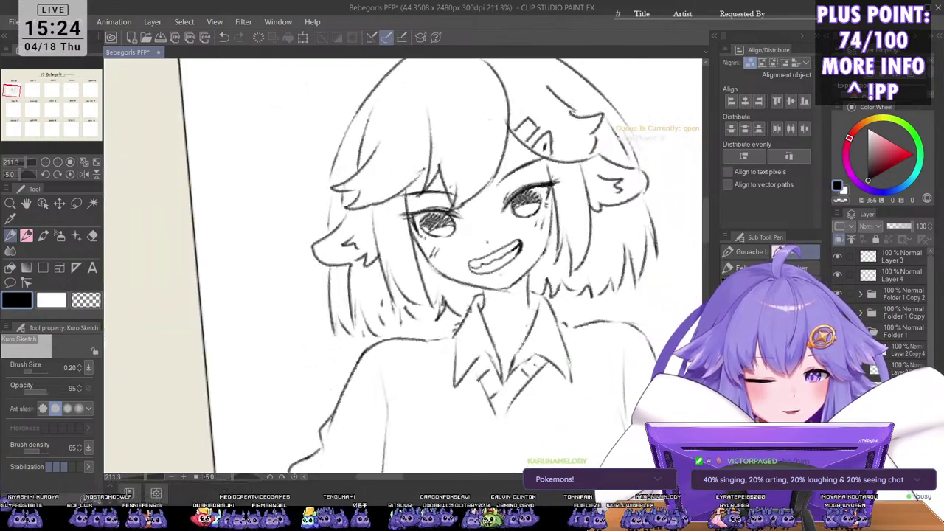
{"action": "mouse_move", "coordinate": [404, 219]}
{"action": "left_mouse_down"}
{"action": "mouse_move", "coordinate": [438, 211]}
{"action": "mouse_move", "coordinate": [432, 205]}
{"action": "mouse_move", "coordinate": [395, 220]}
{"action": "left_mouse_up"}
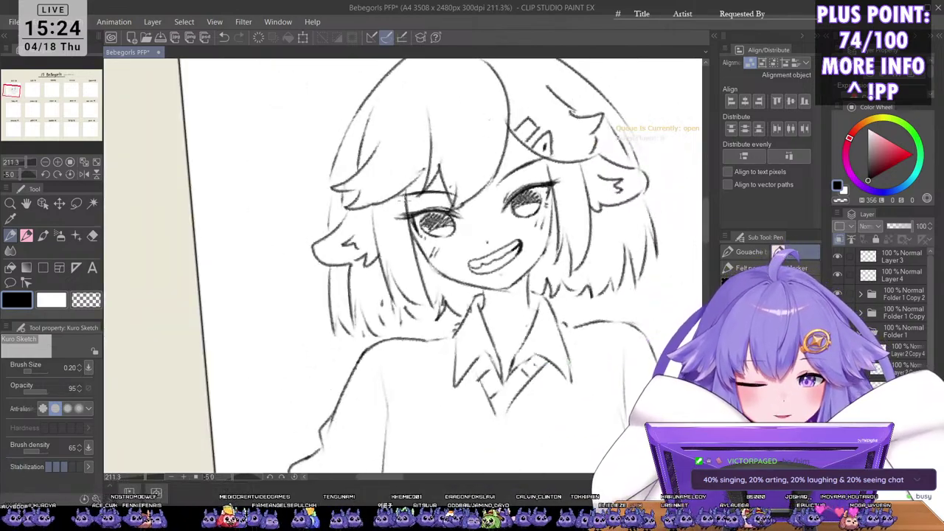
Step: Check the character's proportions in a mirrored view and in the normal view, from the whole frame to close-ups of the face and torso
{"action": "scroll", "coordinate": [472, 182], "scroll_direction": "down", "scroll_amount": 4}
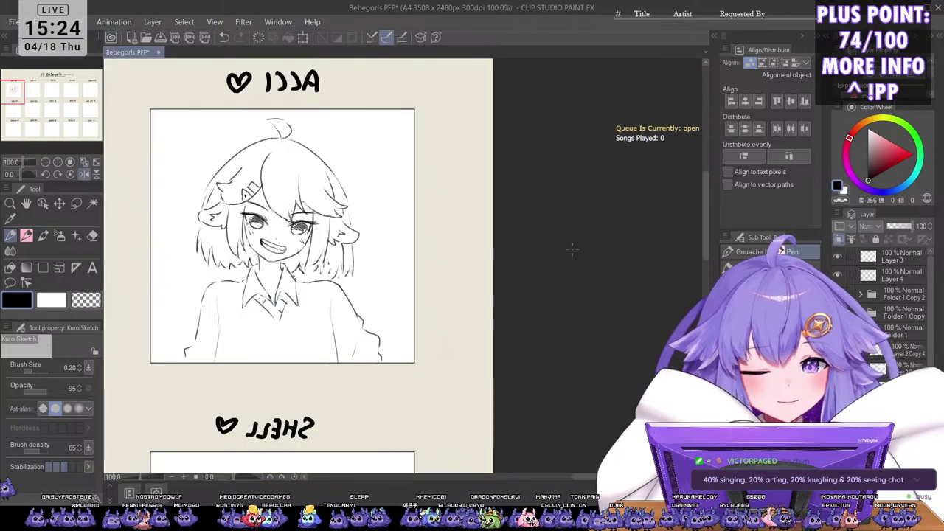
{"action": "key", "text": "h"}
{"action": "scroll", "coordinate": [501, 237], "scroll_direction": "down", "scroll_amount": 1}
{"action": "left_click_drag", "start_coordinate": [528, 320], "coordinate": [439, 335]}
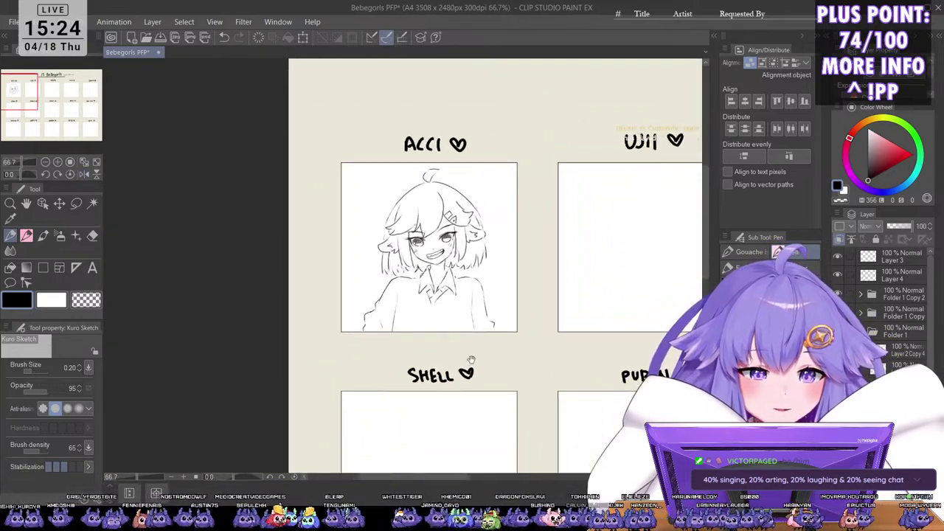
{"action": "left_click_drag", "start_coordinate": [449, 251], "coordinate": [456, 267]}
{"action": "scroll", "coordinate": [474, 306], "scroll_direction": "up", "scroll_amount": 2}
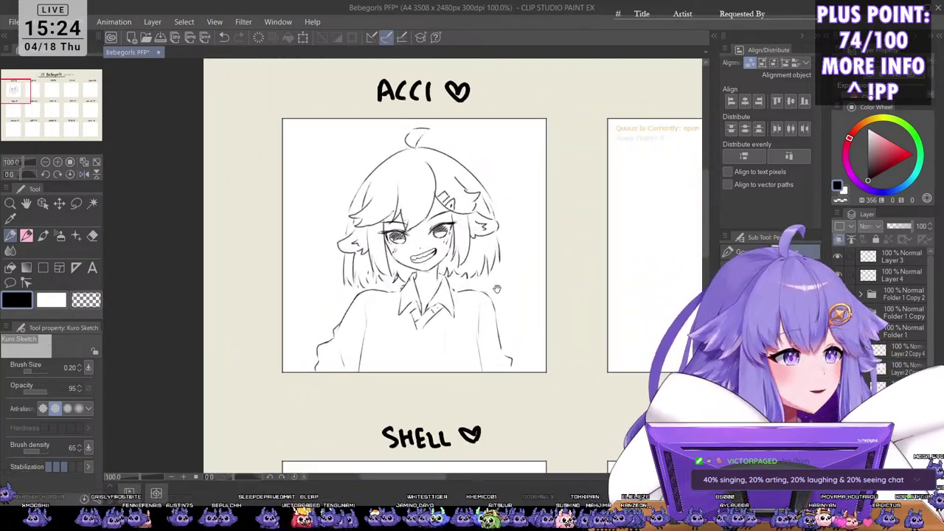
{"action": "scroll", "coordinate": [502, 338], "scroll_direction": "up", "scroll_amount": 2}
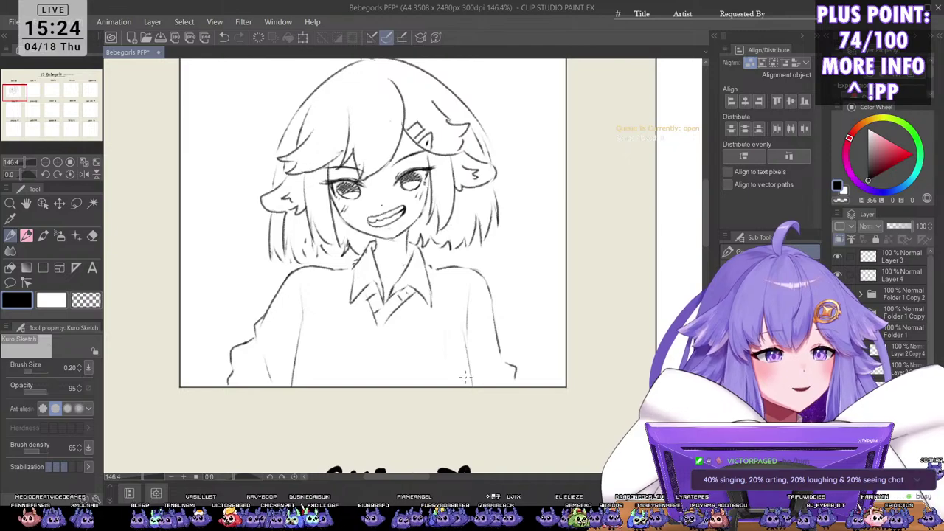
{"action": "scroll", "coordinate": [471, 328], "scroll_direction": "up", "scroll_amount": 3}
{"action": "mouse_move", "coordinate": [415, 368]}
{"action": "left_mouse_down"}
{"action": "mouse_move", "coordinate": [485, 404]}
{"action": "mouse_move", "coordinate": [510, 395]}
{"action": "left_mouse_up"}
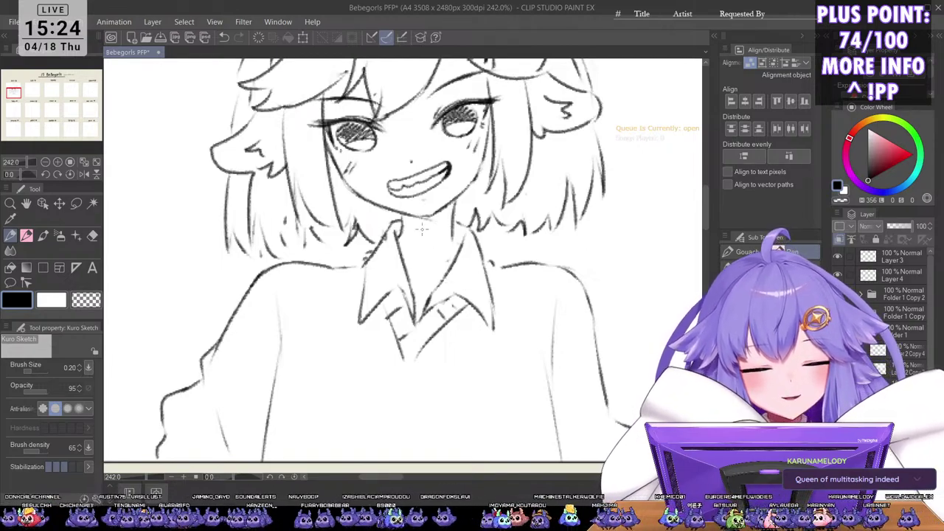
{"action": "scroll", "coordinate": [426, 257], "scroll_direction": "down", "scroll_amount": 1}
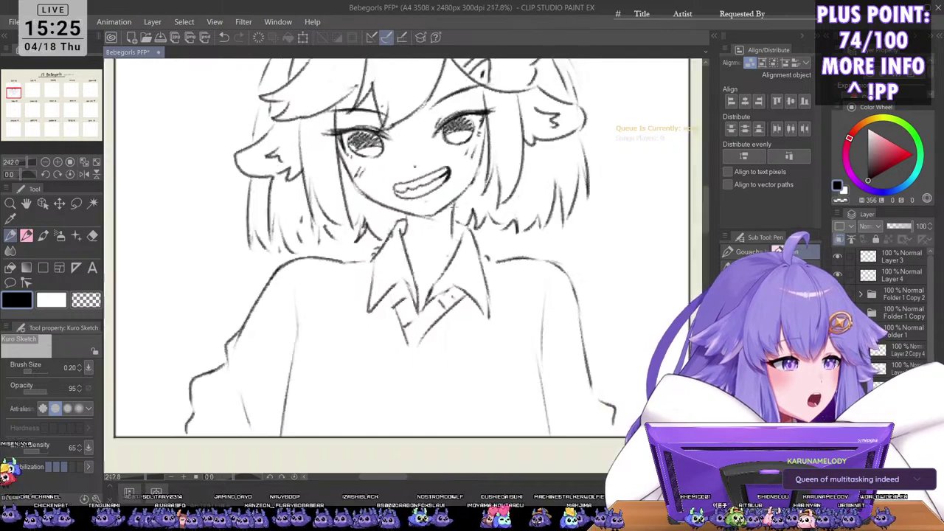
{"action": "scroll", "coordinate": [469, 197], "scroll_direction": "down", "scroll_amount": 8}
{"action": "mouse_move", "coordinate": [469, 197]}
{"action": "left_mouse_down"}
{"action": "mouse_move", "coordinate": [396, 233]}
{"action": "mouse_move", "coordinate": [399, 215]}
{"action": "left_mouse_up"}
{"action": "scroll", "coordinate": [419, 221], "scroll_direction": "up", "scroll_amount": 5}
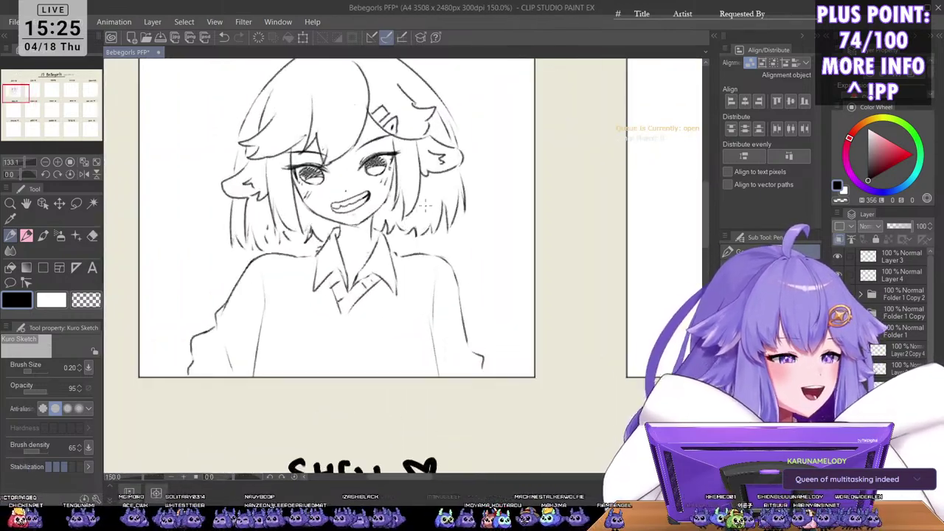
{"action": "left_click_drag", "start_coordinate": [471, 294], "coordinate": [504, 308]}
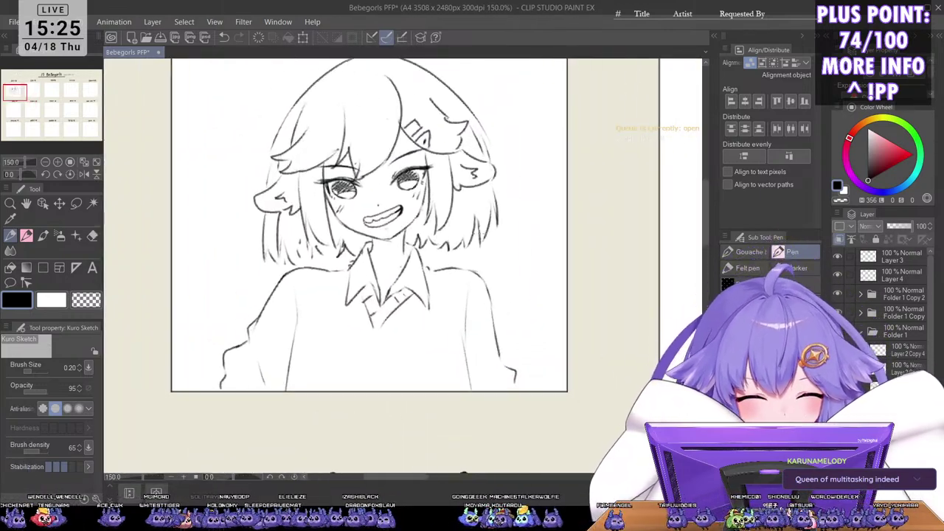
{"action": "scroll", "coordinate": [504, 177], "scroll_direction": "down", "scroll_amount": 3}
{"action": "left_click_drag", "start_coordinate": [503, 247], "coordinate": [484, 336]}
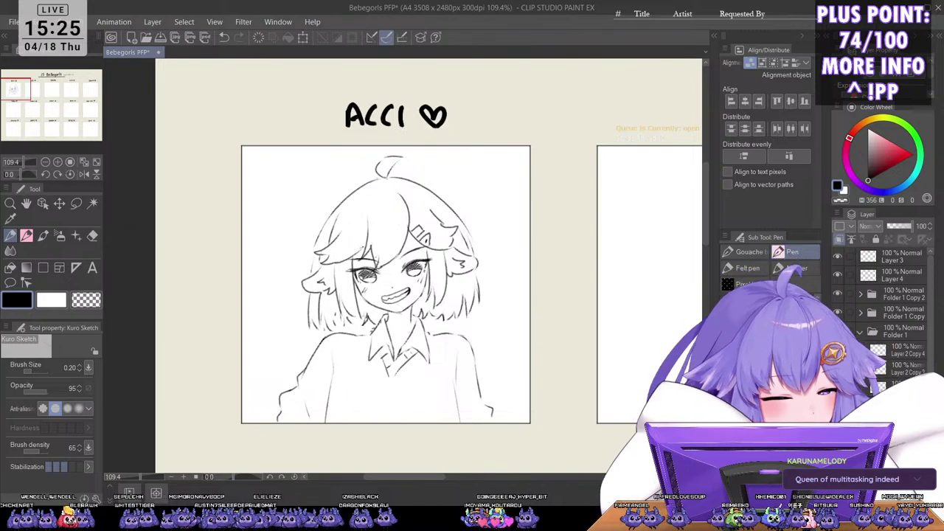
Step: Compare the portrait with and without its last stroke by undoing and redoing that stroke twice
{"action": "key", "text": "ctrl+z"}
{"action": "key", "text": "ctrl+y"}
{"action": "key", "text": "ctrl+z"}
{"action": "key", "text": "ctrl+y"}
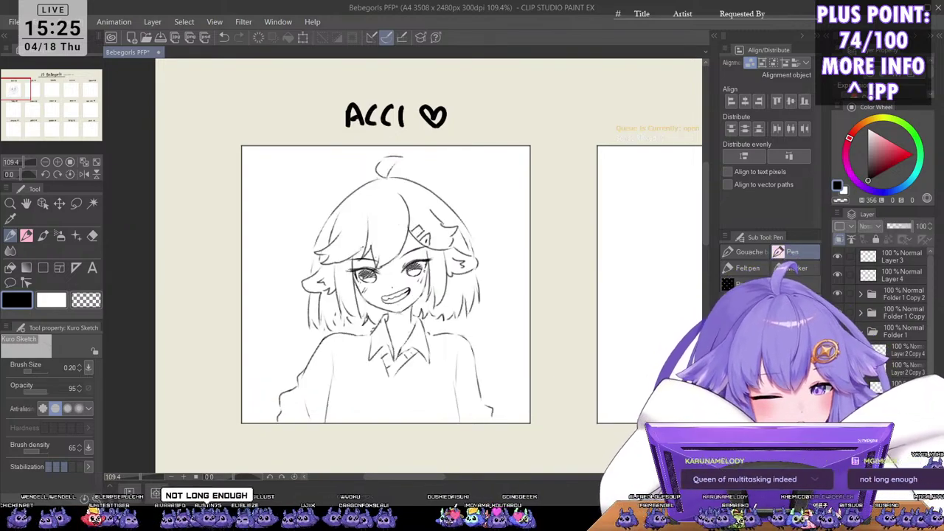
Step: Rough in a raised hand across the shirt collar with a 0.30 brush
{"action": "scroll", "coordinate": [367, 293], "scroll_direction": "up", "scroll_amount": 1}
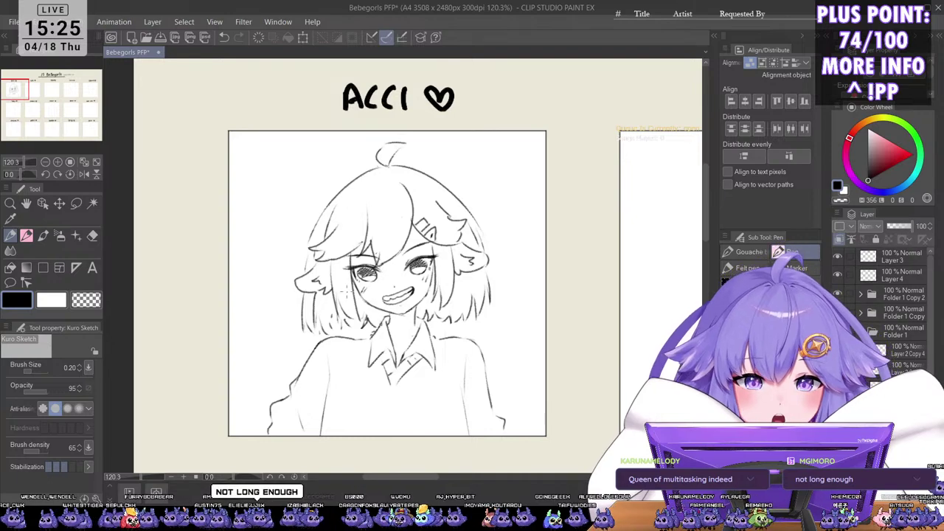
{"action": "left_click_drag", "start_coordinate": [347, 292], "coordinate": [365, 325]}
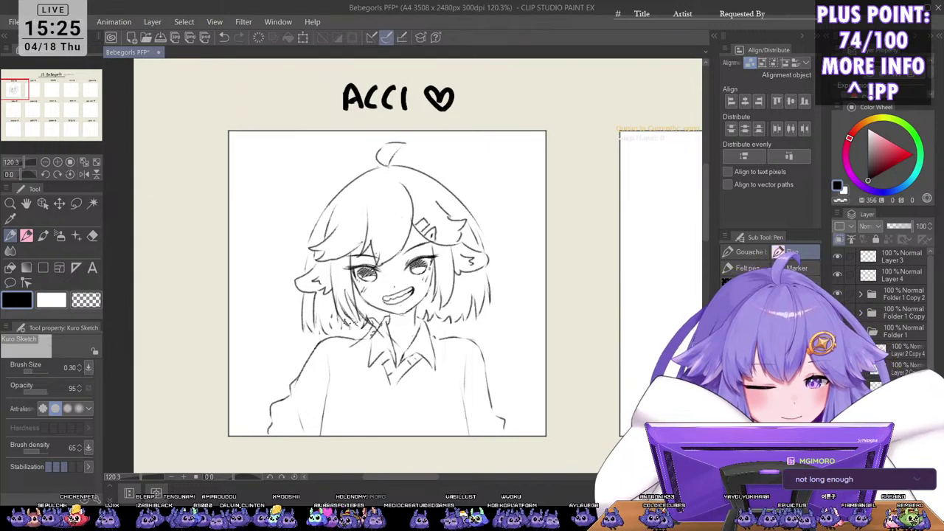
{"action": "mouse_move", "coordinate": [358, 338]}
{"action": "left_mouse_down"}
{"action": "mouse_move", "coordinate": [348, 345]}
{"action": "mouse_move", "coordinate": [360, 361]}
{"action": "mouse_move", "coordinate": [378, 333]}
{"action": "mouse_move", "coordinate": [432, 368]}
{"action": "left_mouse_up"}
Step: Sketch both outlines of the forearm sleeve from the raised hand to the frame's lower edge, redoing the upper outline once
{"action": "left_click_drag", "start_coordinate": [364, 371], "coordinate": [396, 417]}
{"action": "left_click_drag", "start_coordinate": [432, 369], "coordinate": [476, 409]}
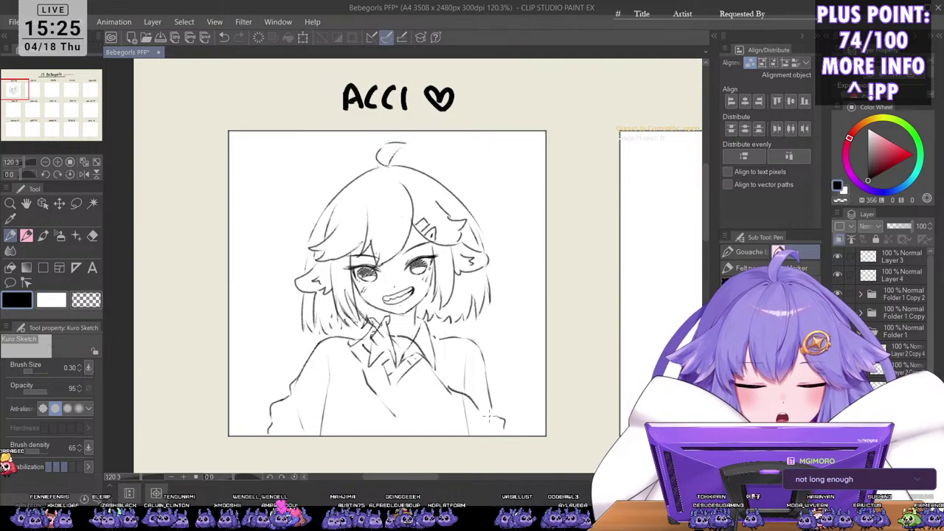
{"action": "key", "text": "ctrl+z"}
{"action": "left_click_drag", "start_coordinate": [432, 368], "coordinate": [483, 413]}
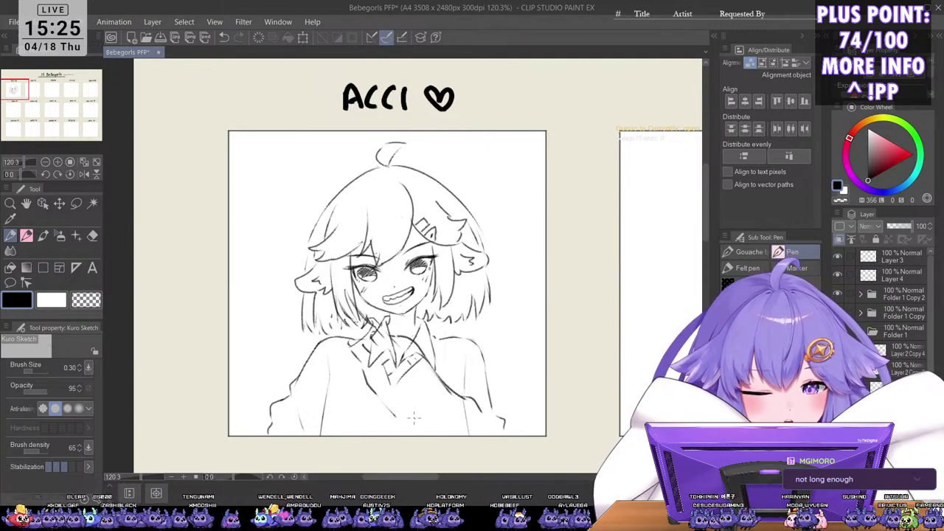
{"action": "left_click_drag", "start_coordinate": [392, 408], "coordinate": [413, 437]}
{"action": "mouse_move", "coordinate": [439, 397]}
{"action": "left_mouse_down"}
{"action": "mouse_move", "coordinate": [454, 426]}
{"action": "mouse_move", "coordinate": [505, 427]}
{"action": "left_mouse_up"}
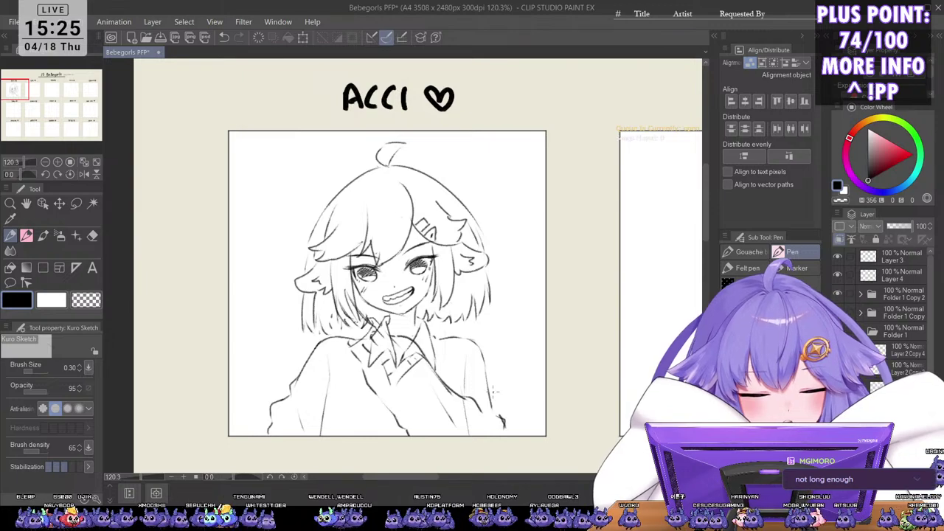
{"action": "key", "text": "ctrl+z"}
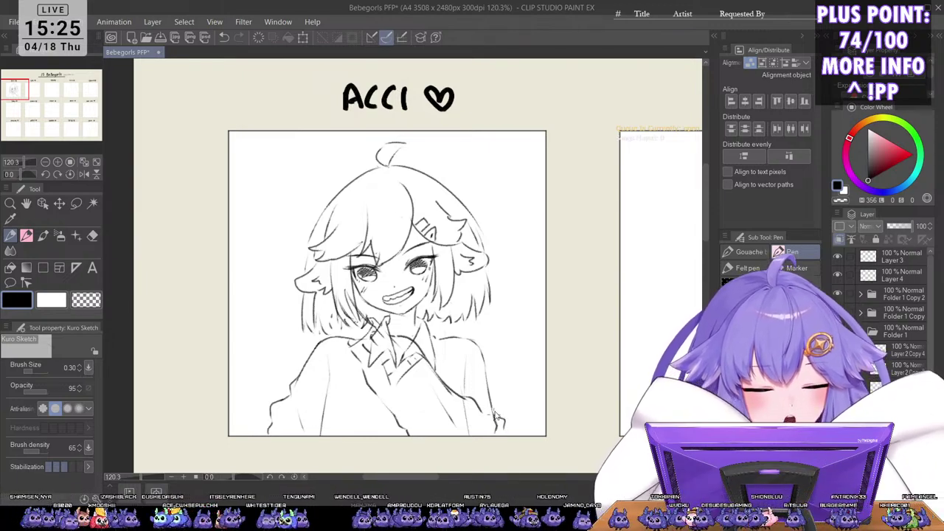
{"action": "mouse_move", "coordinate": [452, 398]}
{"action": "left_mouse_down"}
{"action": "mouse_move", "coordinate": [466, 371]}
{"action": "mouse_move", "coordinate": [467, 396]}
{"action": "left_mouse_up"}
{"action": "key", "text": "ctrl+z"}
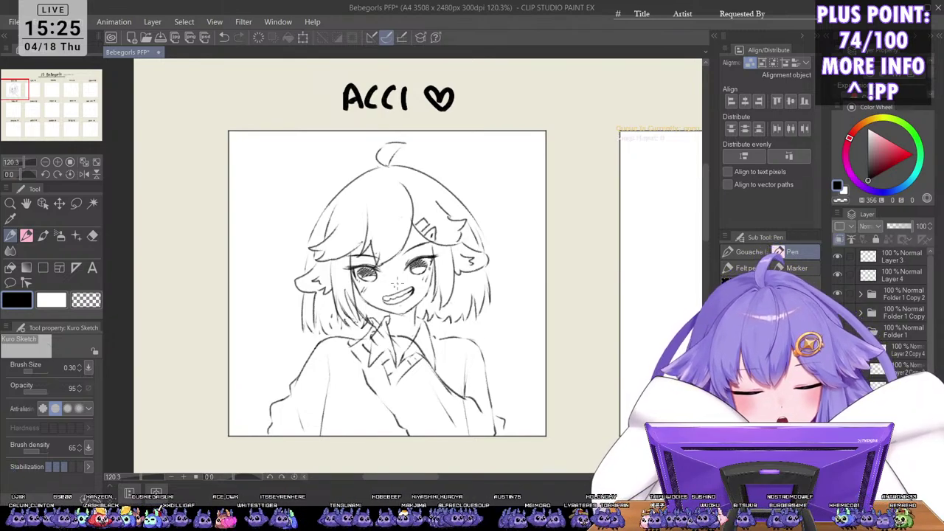
Step: Draw the raised fingers in dark strokes over the hair beside the jaw
{"action": "scroll", "coordinate": [379, 305], "scroll_direction": "up", "scroll_amount": 1}
{"action": "scroll", "coordinate": [361, 295], "scroll_direction": "up", "scroll_amount": 3}
{"action": "mouse_move", "coordinate": [319, 295]}
{"action": "left_mouse_down"}
{"action": "mouse_move", "coordinate": [326, 322]}
{"action": "mouse_move", "coordinate": [345, 333]}
{"action": "left_mouse_up"}
{"action": "mouse_move", "coordinate": [333, 292]}
{"action": "left_mouse_down"}
{"action": "mouse_move", "coordinate": [351, 333]}
{"action": "mouse_move", "coordinate": [350, 311]}
{"action": "mouse_move", "coordinate": [370, 336]}
{"action": "mouse_move", "coordinate": [336, 358]}
{"action": "mouse_move", "coordinate": [350, 368]}
{"action": "left_mouse_up"}
{"action": "scroll", "coordinate": [448, 280], "scroll_direction": "down", "scroll_amount": 5}
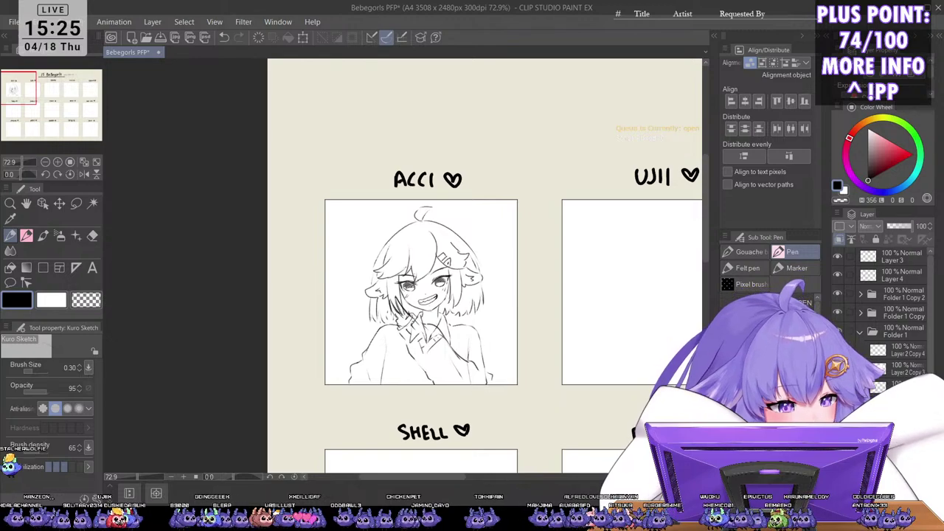
Step: Undo the extra strokes on the raised fingers and erase the collar and neckline lines covered by the hand and sleeve
{"action": "scroll", "coordinate": [398, 307], "scroll_direction": "up", "scroll_amount": 5}
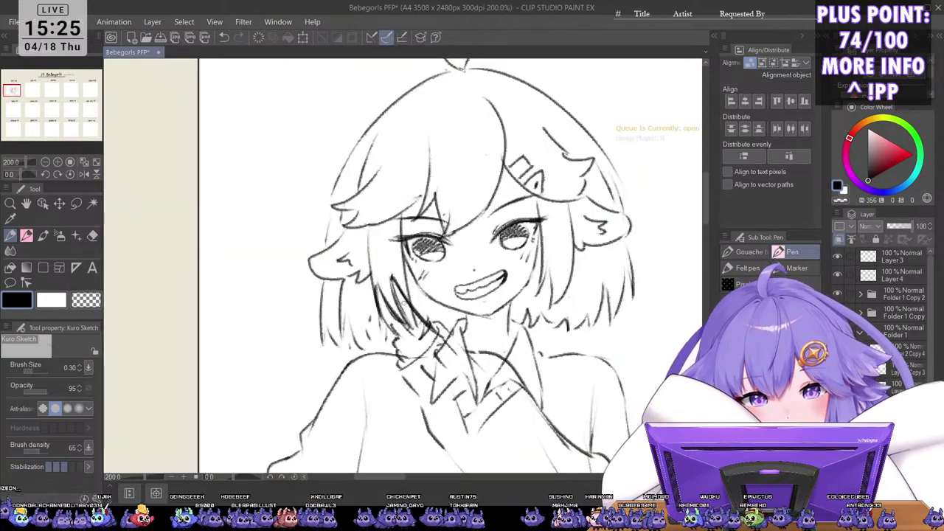
{"action": "left_click_drag", "start_coordinate": [404, 305], "coordinate": [425, 334]}
{"action": "left_click_drag", "start_coordinate": [385, 303], "coordinate": [396, 329]}
{"action": "key", "text": "ctrl+z"}
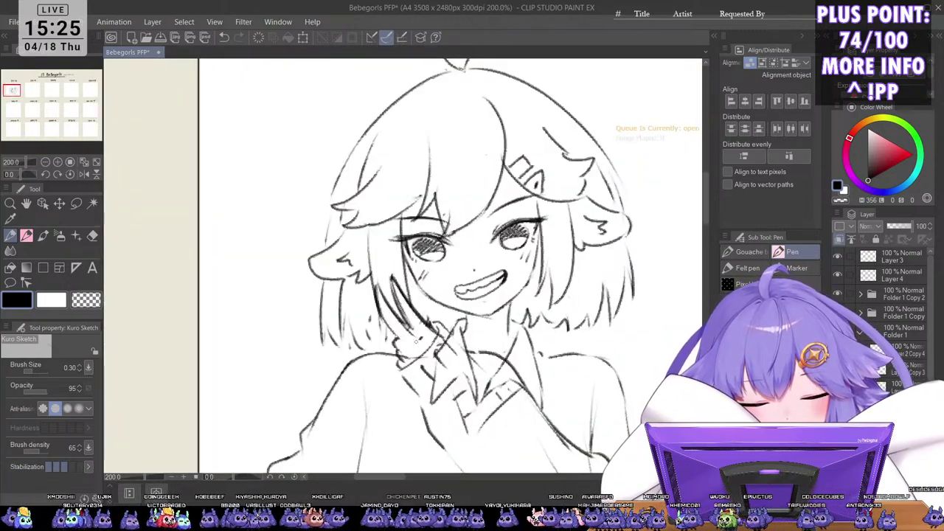
{"action": "key", "text": "ctrl+z"}
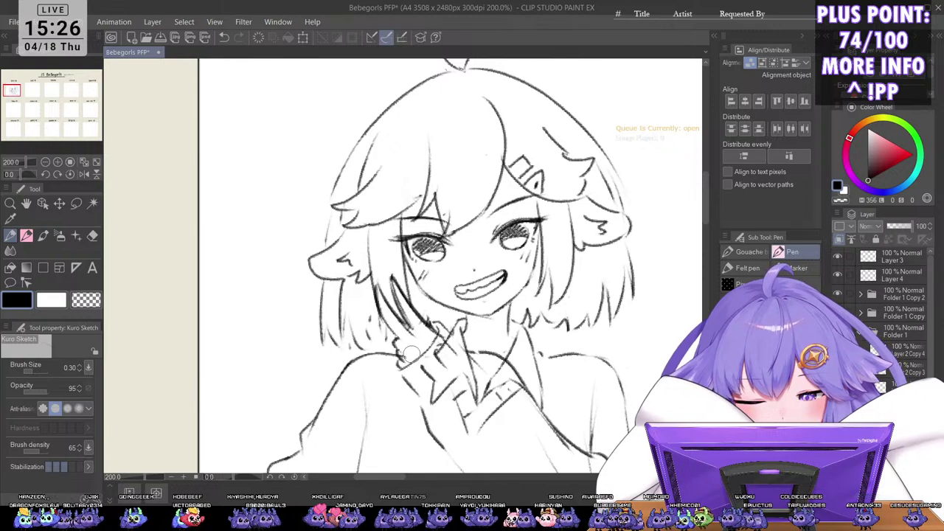
{"action": "mouse_move", "coordinate": [417, 360]}
{"action": "left_mouse_down"}
{"action": "mouse_move", "coordinate": [450, 392]}
{"action": "mouse_move", "coordinate": [463, 427]}
{"action": "left_mouse_up"}
{"action": "mouse_move", "coordinate": [435, 347]}
{"action": "left_mouse_down"}
{"action": "mouse_move", "coordinate": [468, 382]}
{"action": "mouse_move", "coordinate": [434, 335]}
{"action": "mouse_move", "coordinate": [478, 404]}
{"action": "mouse_move", "coordinate": [487, 399]}
{"action": "mouse_move", "coordinate": [515, 425]}
{"action": "mouse_move", "coordinate": [507, 393]}
{"action": "left_mouse_up"}
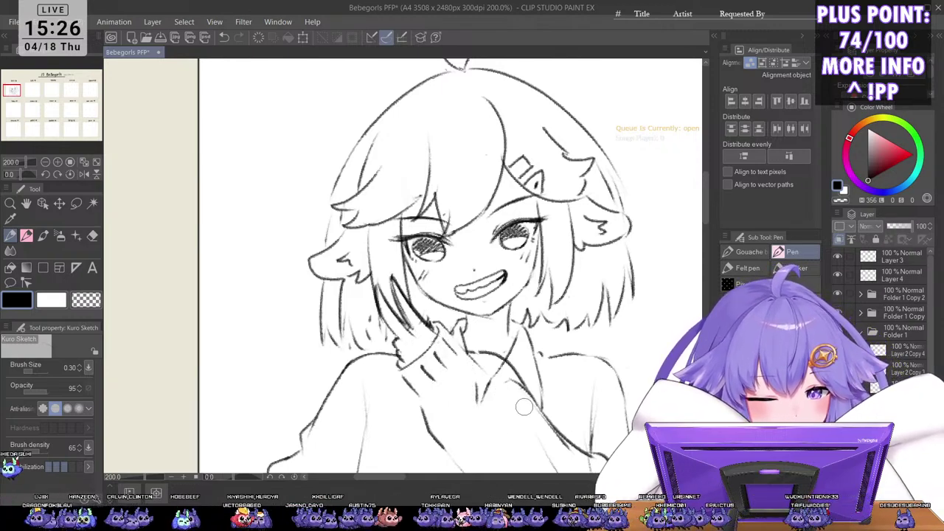
{"action": "scroll", "coordinate": [523, 405], "scroll_direction": "down", "scroll_amount": 3}
{"action": "scroll", "coordinate": [448, 367], "scroll_direction": "up", "scroll_amount": 1}
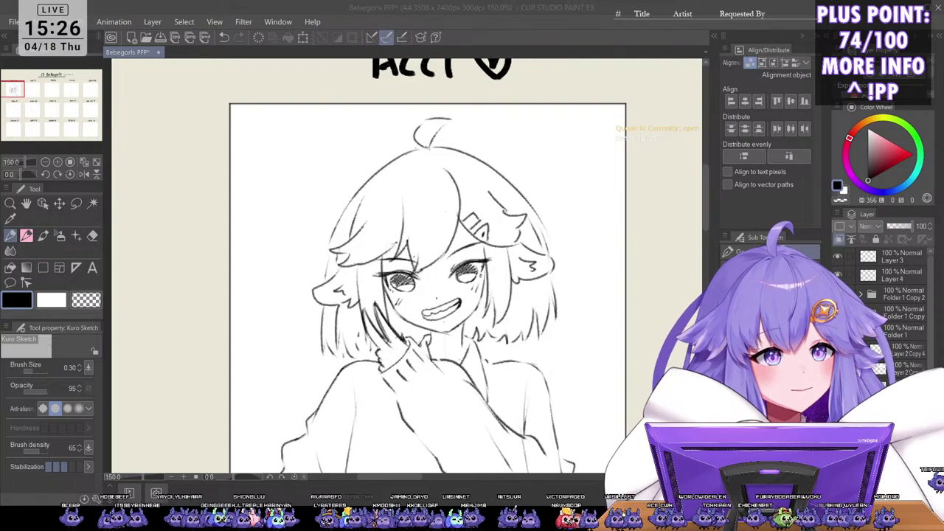
{"action": "left_click", "coordinate": [446, 342]}
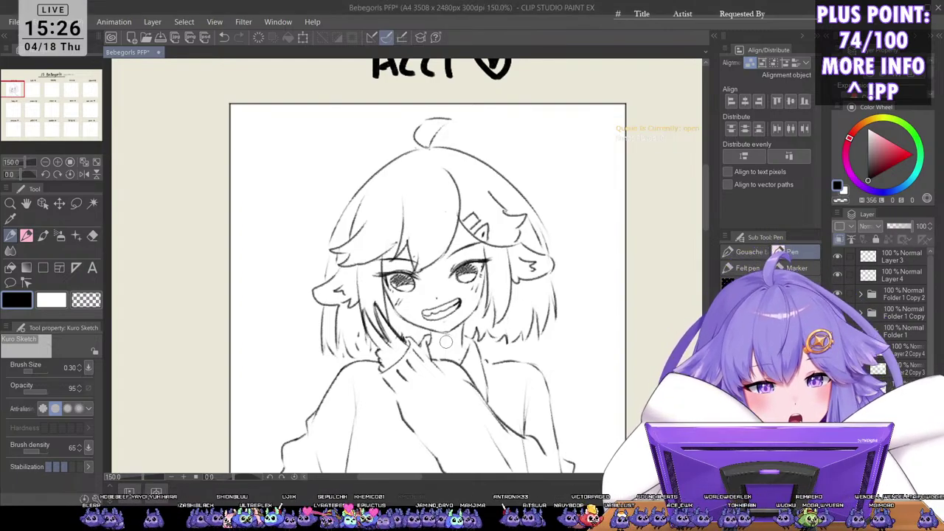
Step: Strengthen the finger and knuckle lines of the raised hand and the outline along its outer edge
{"action": "scroll", "coordinate": [464, 378], "scroll_direction": "down", "scroll_amount": 2}
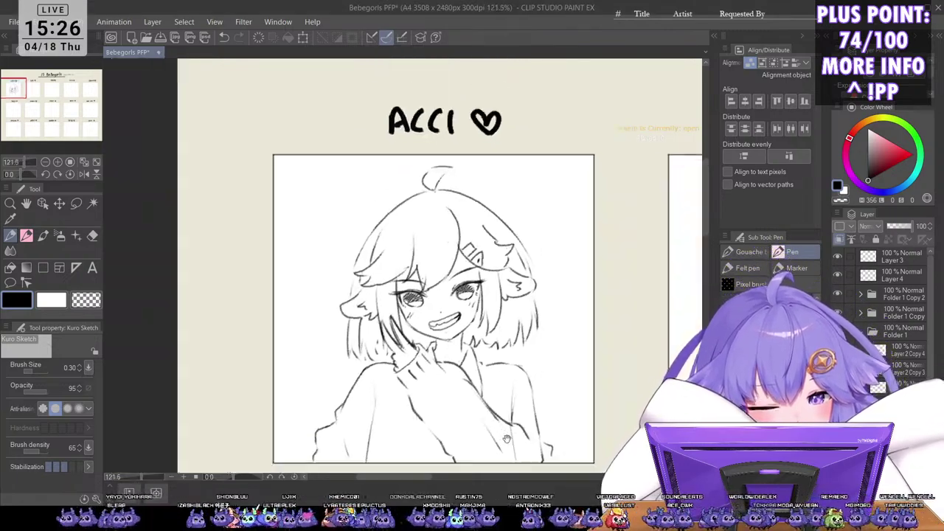
{"action": "left_click_drag", "start_coordinate": [514, 453], "coordinate": [493, 419]}
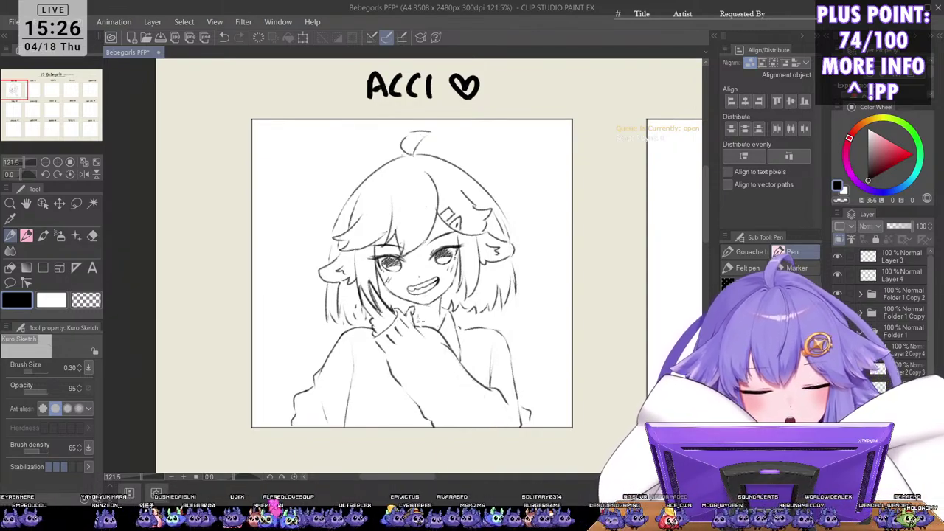
{"action": "scroll", "coordinate": [413, 323], "scroll_direction": "up", "scroll_amount": 2}
{"action": "left_click_drag", "start_coordinate": [394, 305], "coordinate": [421, 333]}
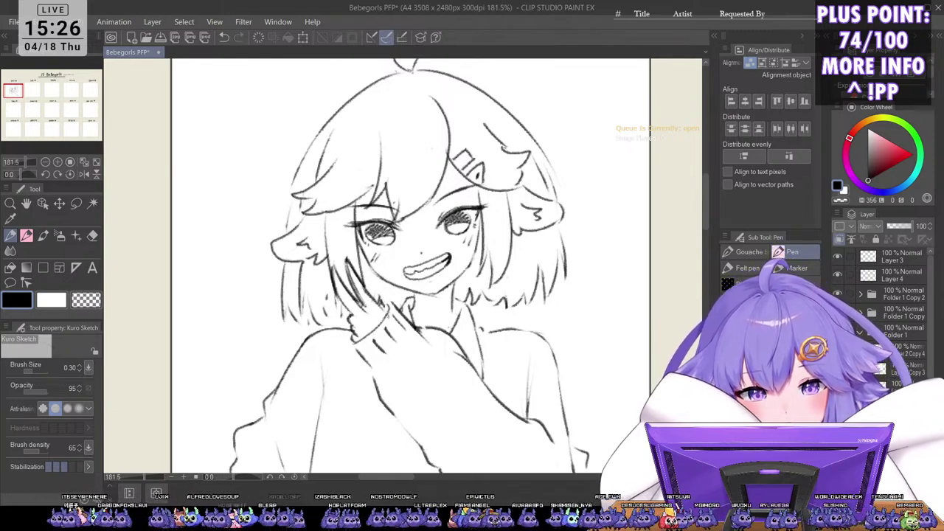
{"action": "key", "text": "ctrl+z"}
{"action": "left_click_drag", "start_coordinate": [362, 283], "coordinate": [383, 309]}
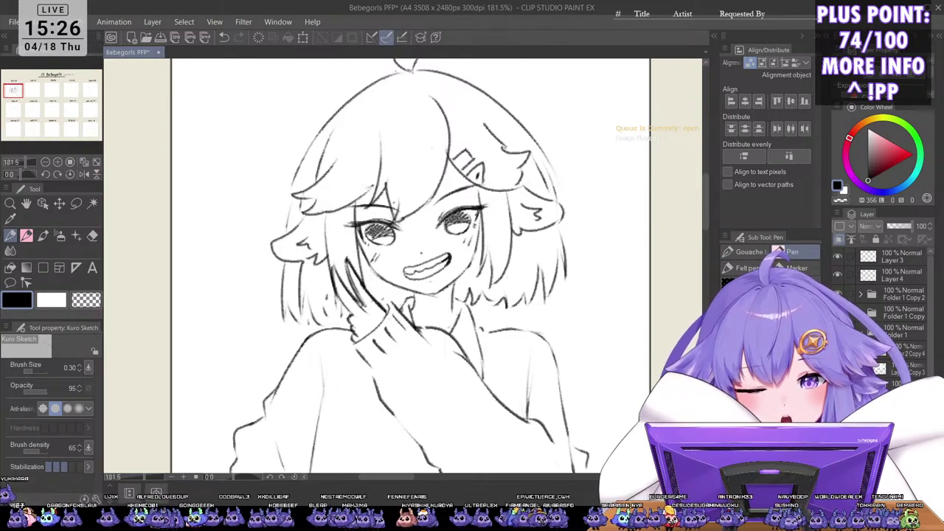
{"action": "left_click_drag", "start_coordinate": [380, 305], "coordinate": [396, 300]}
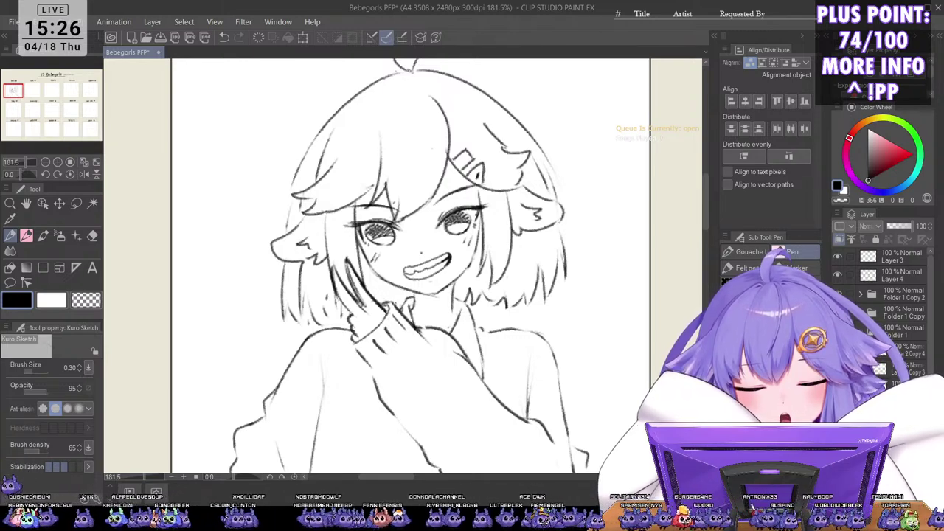
{"action": "mouse_move", "coordinate": [354, 332]}
{"action": "left_mouse_down"}
{"action": "mouse_move", "coordinate": [348, 347]}
{"action": "mouse_move", "coordinate": [374, 375]}
{"action": "left_mouse_up"}
{"action": "scroll", "coordinate": [507, 232], "scroll_direction": "down", "scroll_amount": 3}
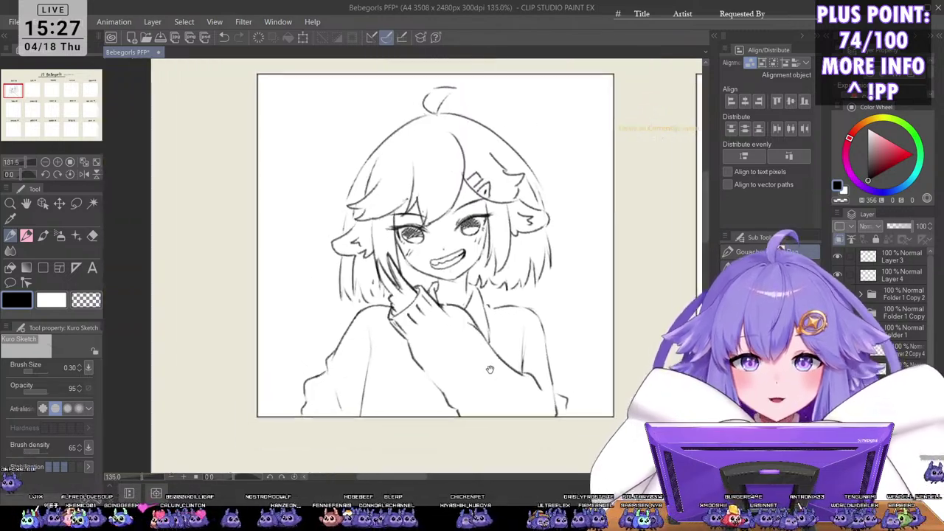
{"action": "left_click_drag", "start_coordinate": [474, 278], "coordinate": [468, 294]}
{"action": "scroll", "coordinate": [475, 289], "scroll_direction": "up", "scroll_amount": 2}
{"action": "mouse_move", "coordinate": [500, 410]}
{"action": "left_mouse_down"}
{"action": "mouse_move", "coordinate": [503, 390]}
{"action": "mouse_move", "coordinate": [498, 396]}
{"action": "left_mouse_up"}
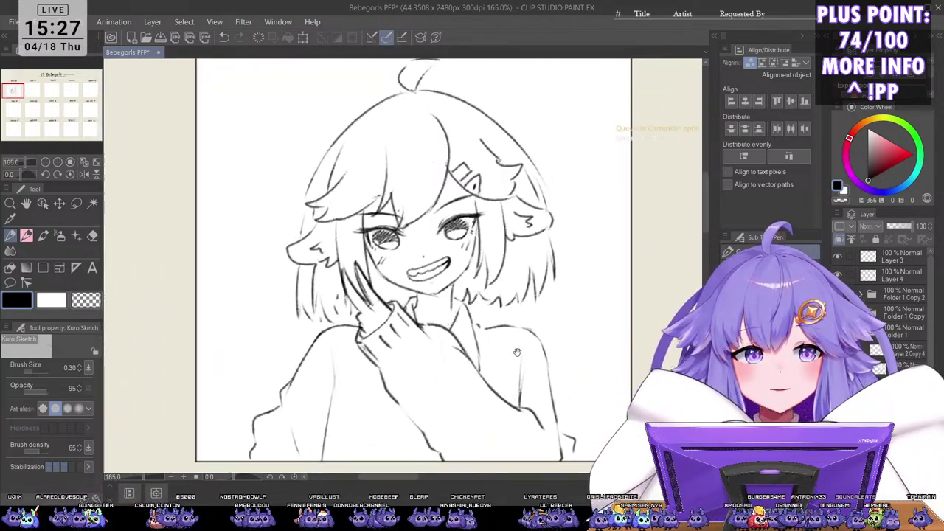
Step: Save the file and remove the small leftover sleeve strokes beside the arm at the portrait frame's lower right corner
{"action": "key", "text": "ctrl+s"}
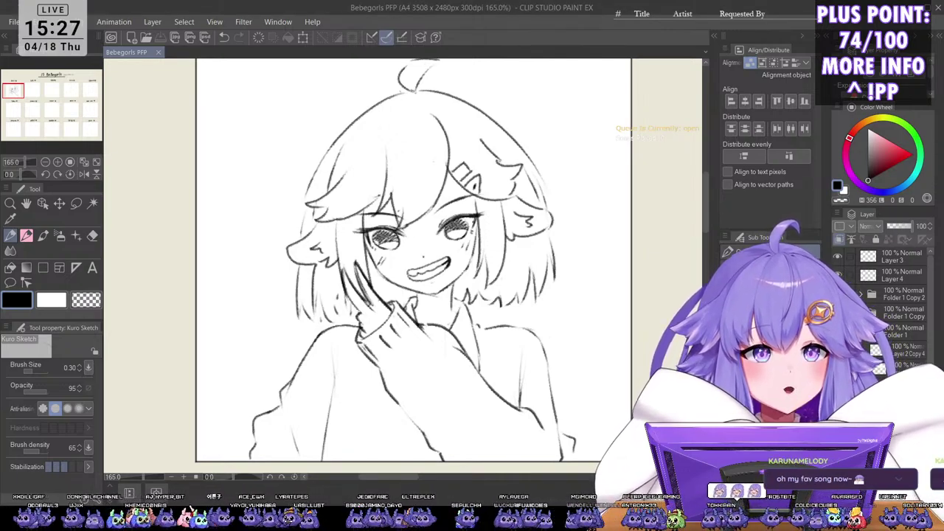
{"action": "scroll", "coordinate": [487, 258], "scroll_direction": "down", "scroll_amount": 3}
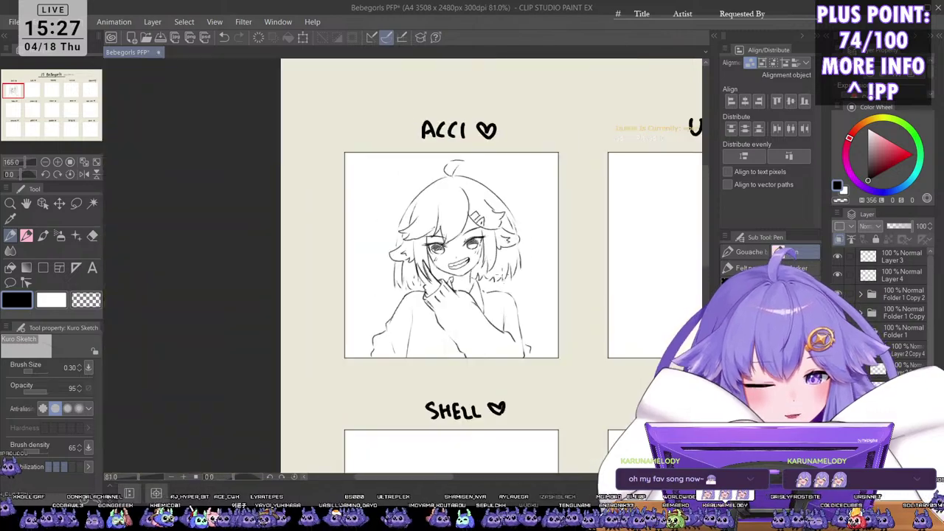
{"action": "scroll", "coordinate": [526, 316], "scroll_direction": "up", "scroll_amount": 2}
{"action": "scroll", "coordinate": [529, 355], "scroll_direction": "up", "scroll_amount": 2}
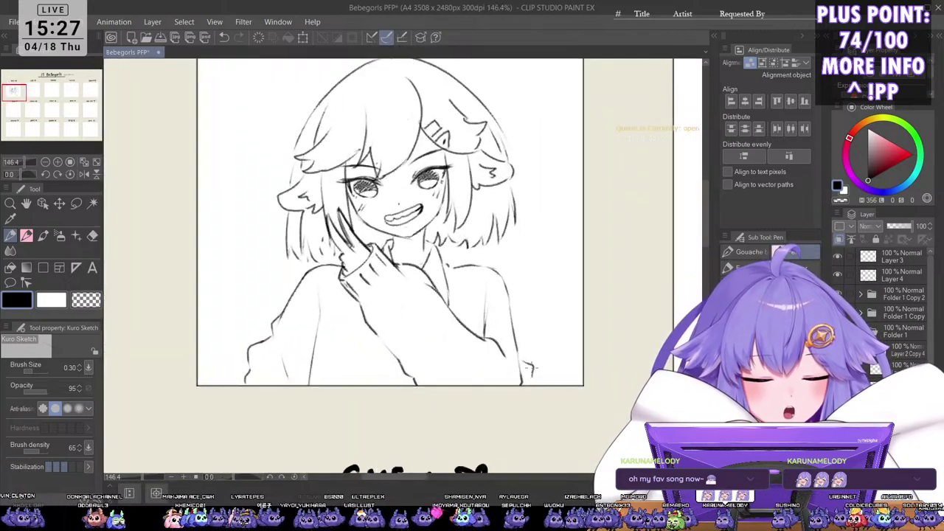
{"action": "left_click_drag", "start_coordinate": [526, 360], "coordinate": [534, 376]}
{"action": "key", "text": "ctrl+z"}
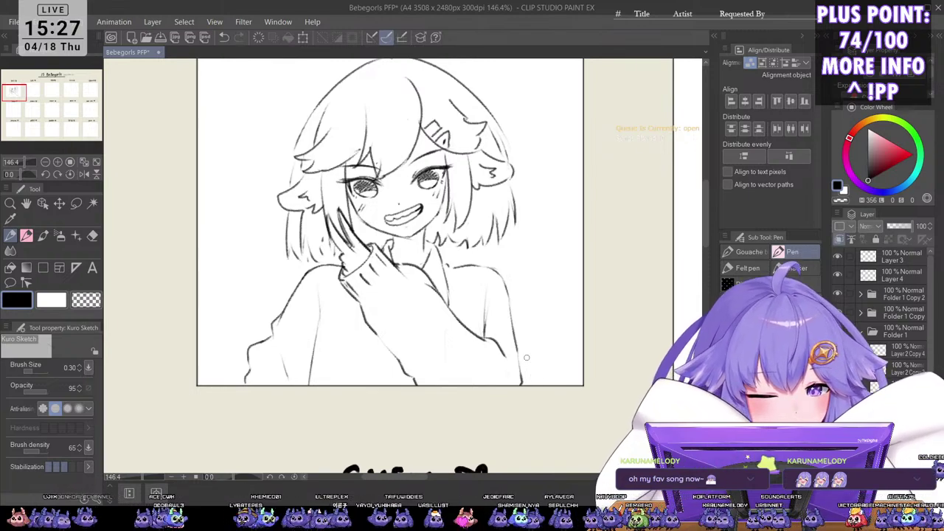
Step: Lasso the first portrait's sketch and clear the stray marks outside the selection, redoing the clearing once
{"action": "scroll", "coordinate": [534, 329], "scroll_direction": "down", "scroll_amount": 3}
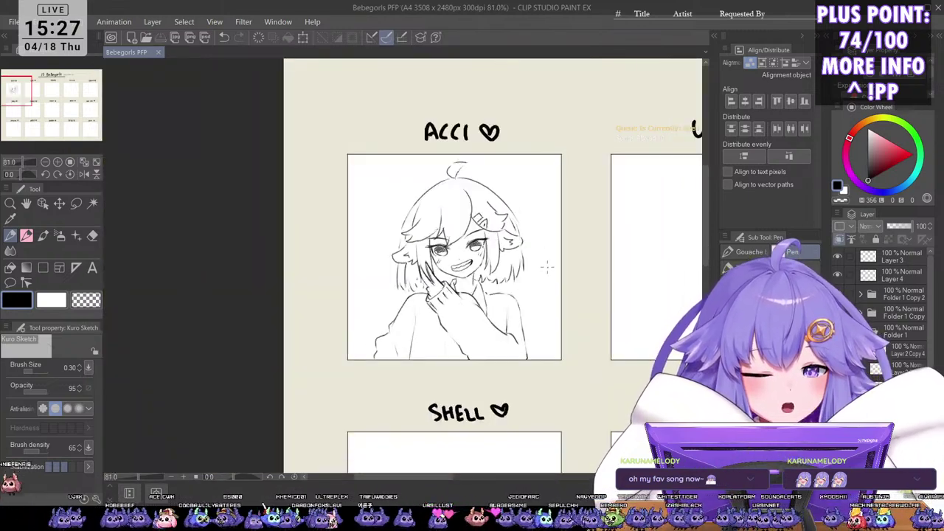
{"action": "scroll", "coordinate": [546, 295], "scroll_direction": "down", "scroll_amount": 2}
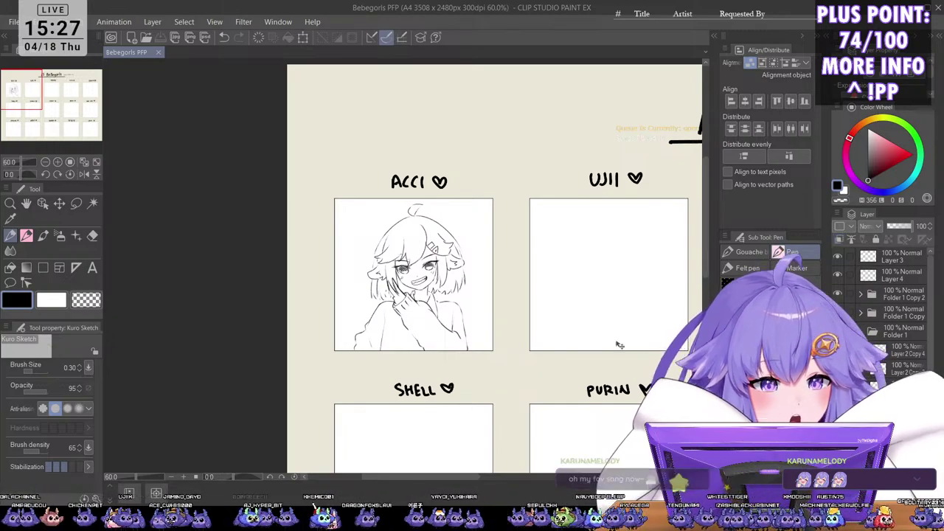
{"action": "key", "text": "ctrl+t"}
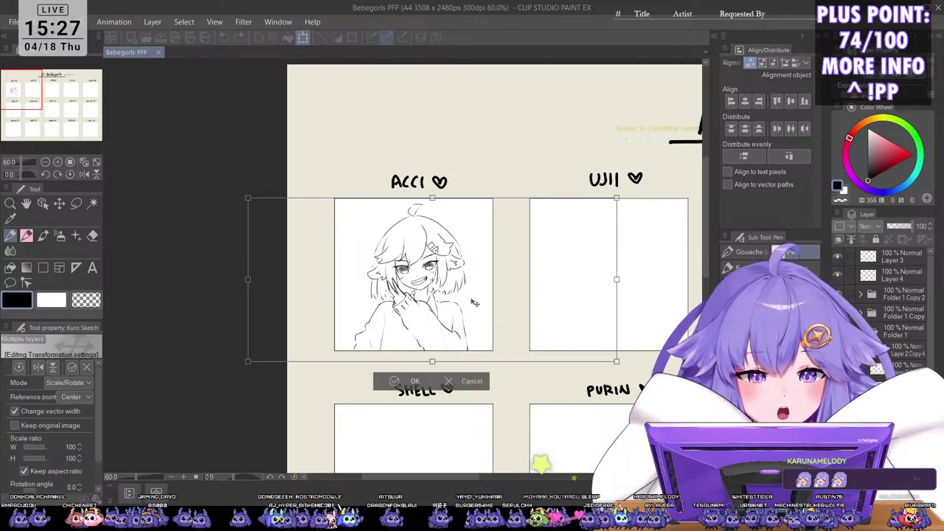
{"action": "key", "text": "Return"}
{"action": "key", "text": "m"}
{"action": "mouse_move", "coordinate": [446, 186]}
{"action": "left_mouse_down"}
{"action": "mouse_move", "coordinate": [324, 322]}
{"action": "mouse_move", "coordinate": [395, 398]}
{"action": "mouse_move", "coordinate": [494, 315]}
{"action": "mouse_move", "coordinate": [457, 193]}
{"action": "left_mouse_up"}
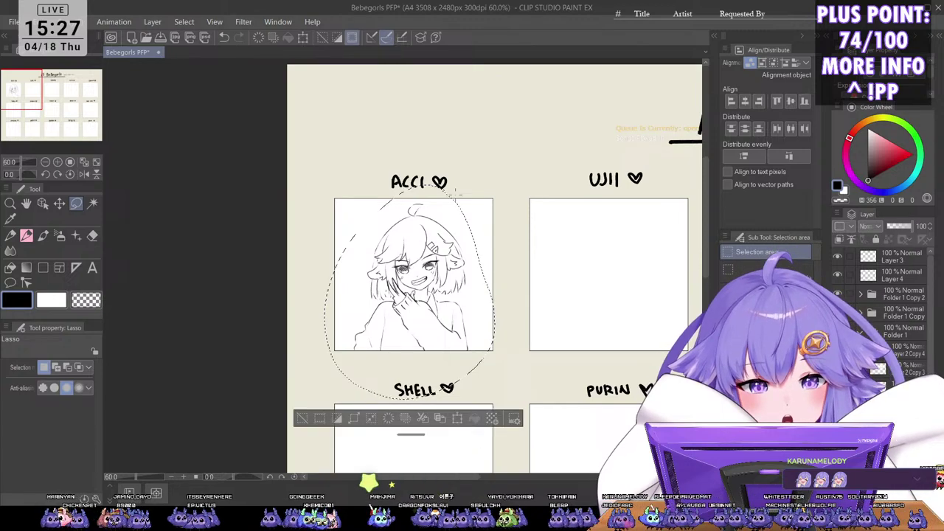
{"action": "left_click", "coordinate": [402, 419]}
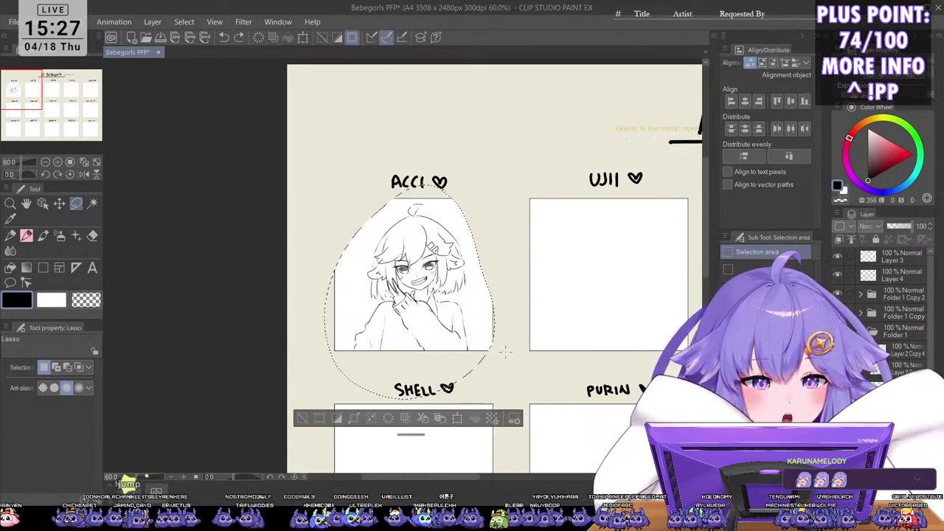
{"action": "key", "text": "ctrl+z"}
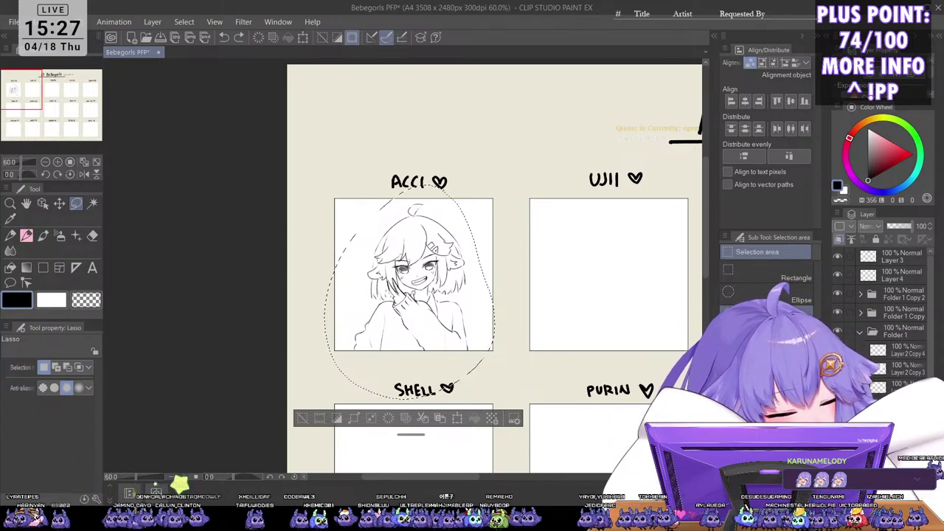
{"action": "left_click", "coordinate": [407, 419]}
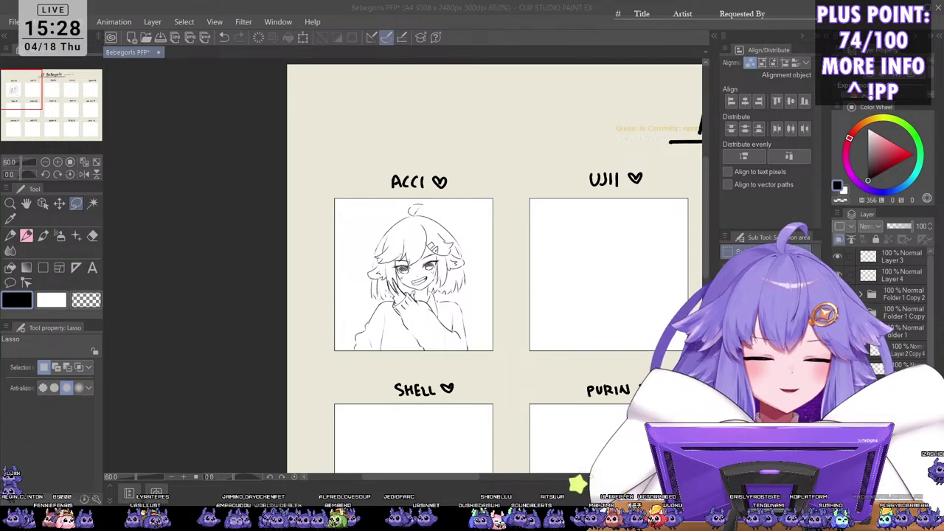
Step: Transform the portrait sketch to 141% scale and -12.2° rotation, repositioned so the head and raised hand fill the frame
{"action": "key", "text": "alt+Tab"}
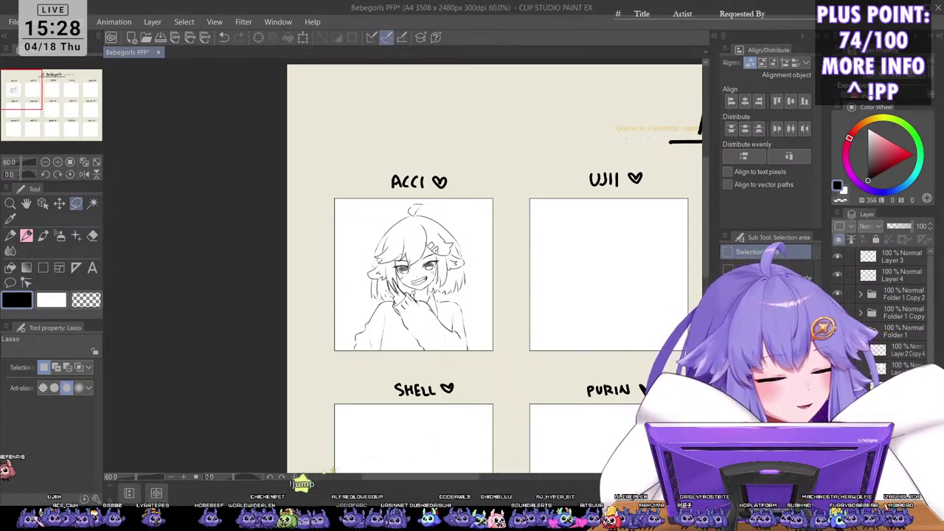
{"action": "key", "text": "ctrl+t"}
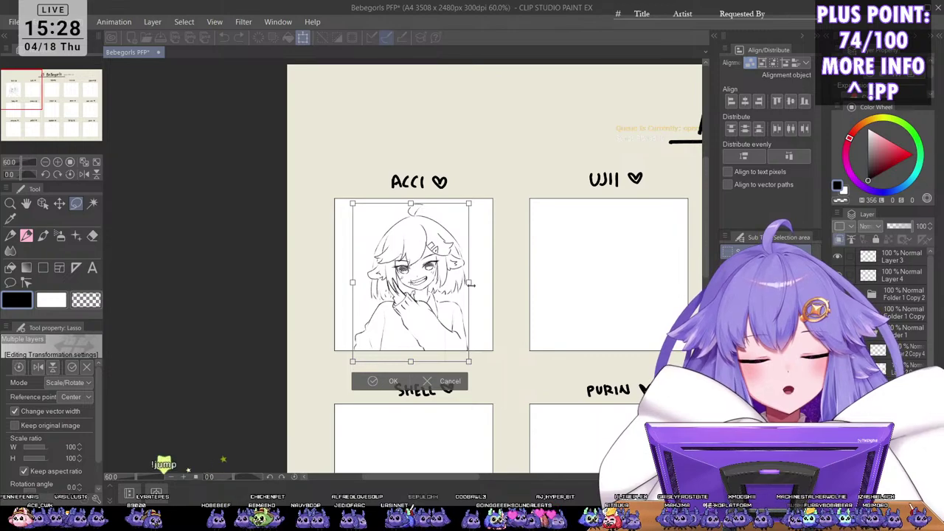
{"action": "mouse_move", "coordinate": [471, 285]}
{"action": "left_mouse_down"}
{"action": "mouse_move", "coordinate": [493, 299]}
{"action": "mouse_move", "coordinate": [473, 288]}
{"action": "left_mouse_up"}
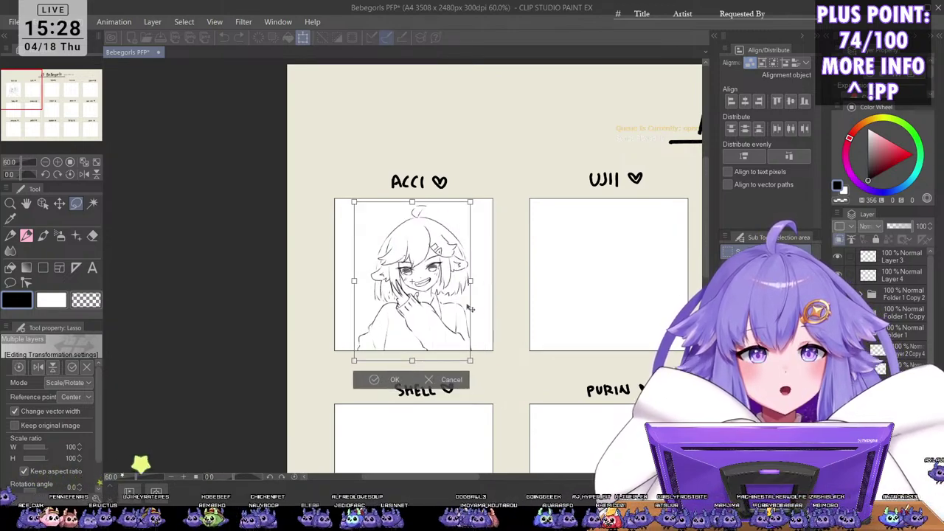
{"action": "left_click_drag", "start_coordinate": [471, 360], "coordinate": [492, 391]}
{"action": "left_click_drag", "start_coordinate": [469, 355], "coordinate": [452, 348]}
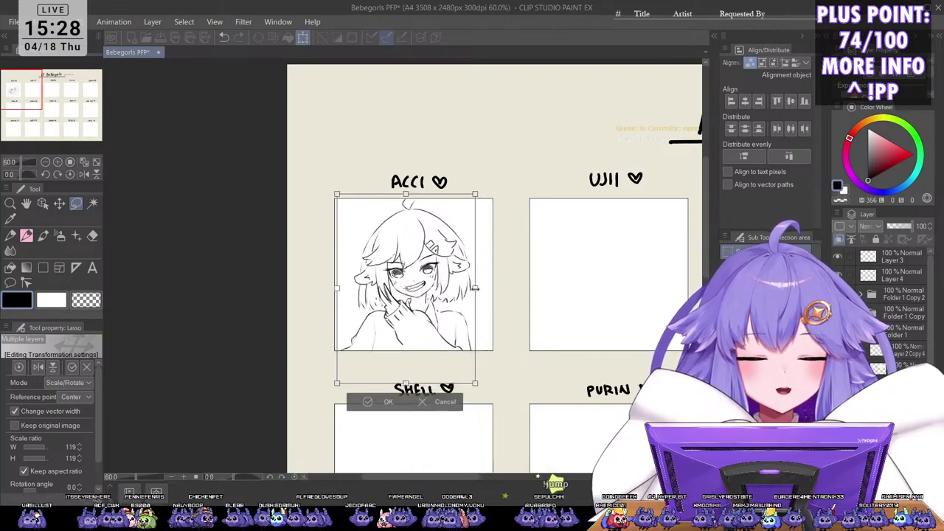
{"action": "left_click_drag", "start_coordinate": [524, 304], "coordinate": [530, 278]}
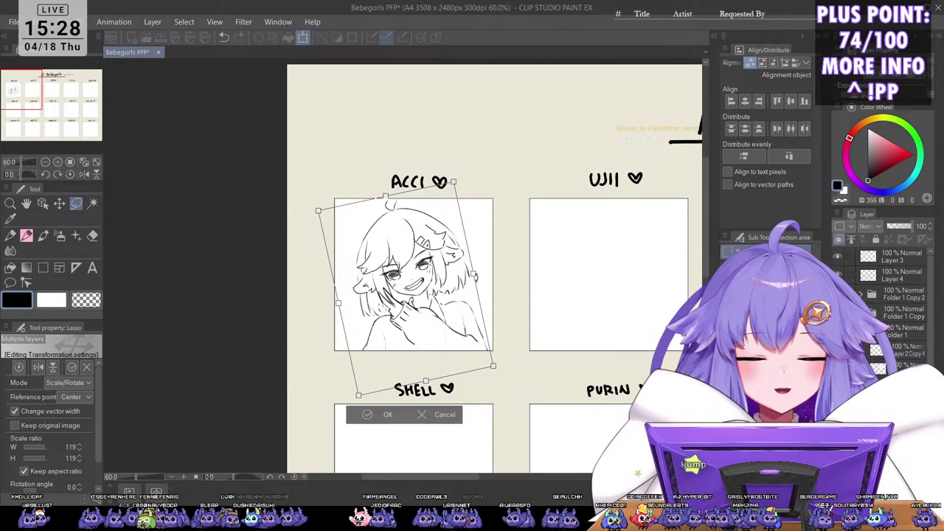
{"action": "left_click_drag", "start_coordinate": [493, 365], "coordinate": [535, 403]}
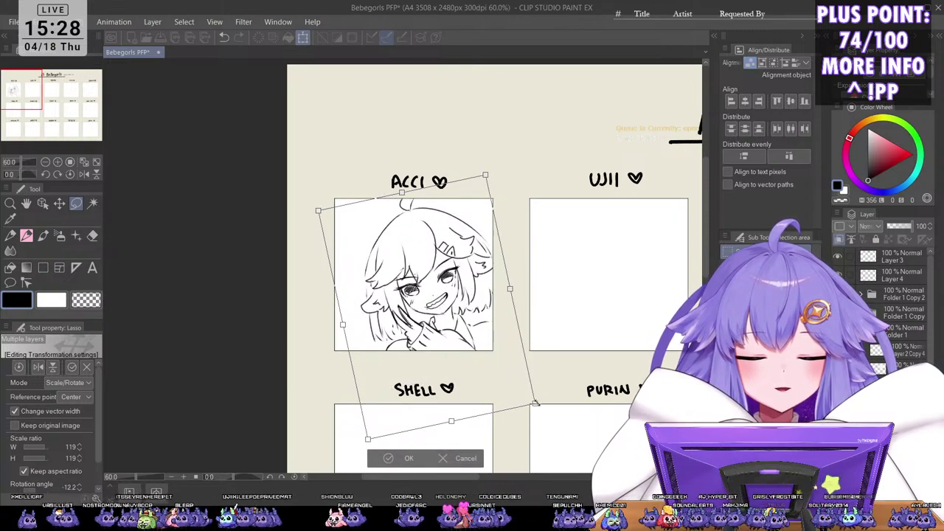
{"action": "left_click_drag", "start_coordinate": [510, 357], "coordinate": [480, 363]}
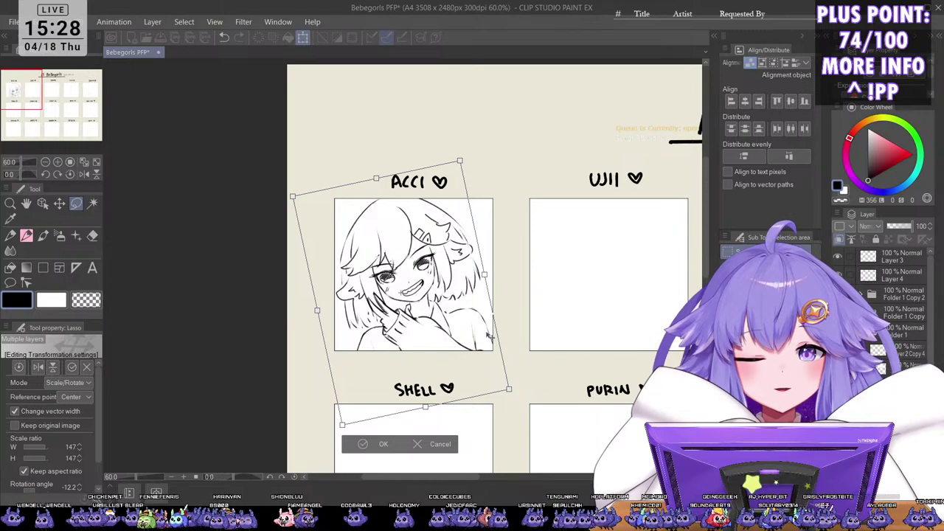
{"action": "left_click_drag", "start_coordinate": [485, 273], "coordinate": [474, 308]}
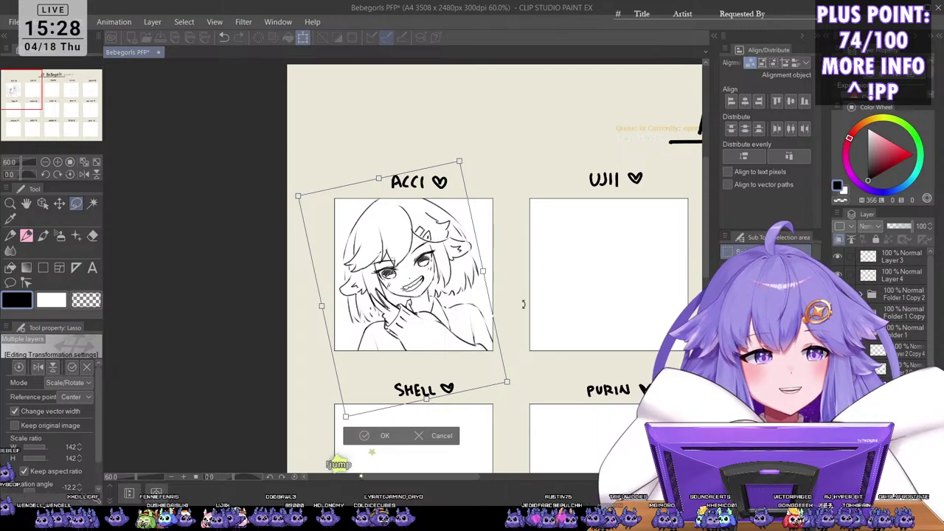
{"action": "left_click_drag", "start_coordinate": [460, 160], "coordinate": [458, 162]}
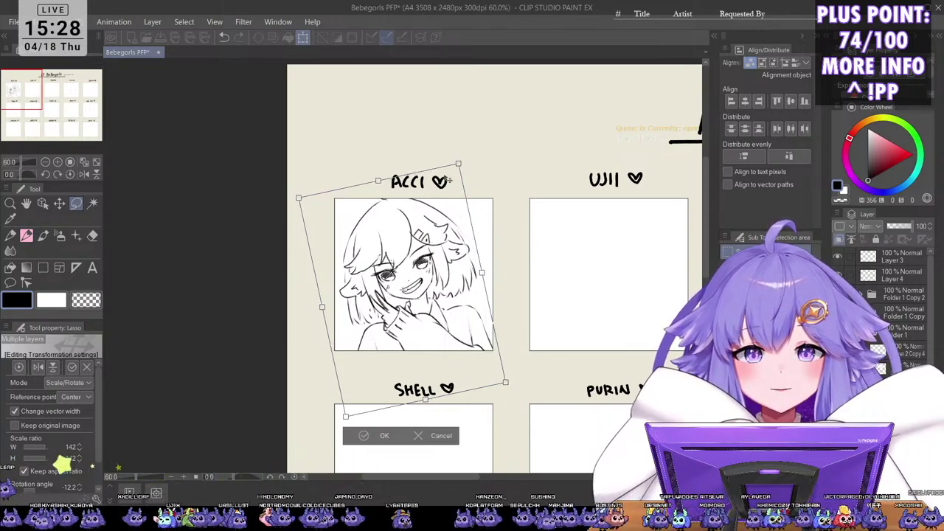
{"action": "left_click_drag", "start_coordinate": [440, 221], "coordinate": [446, 217]}
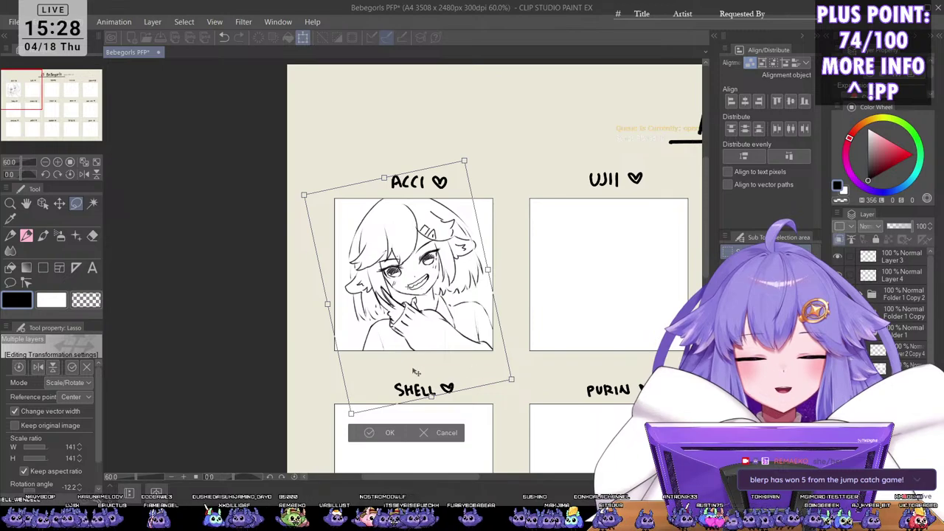
{"action": "left_click", "coordinate": [388, 432]}
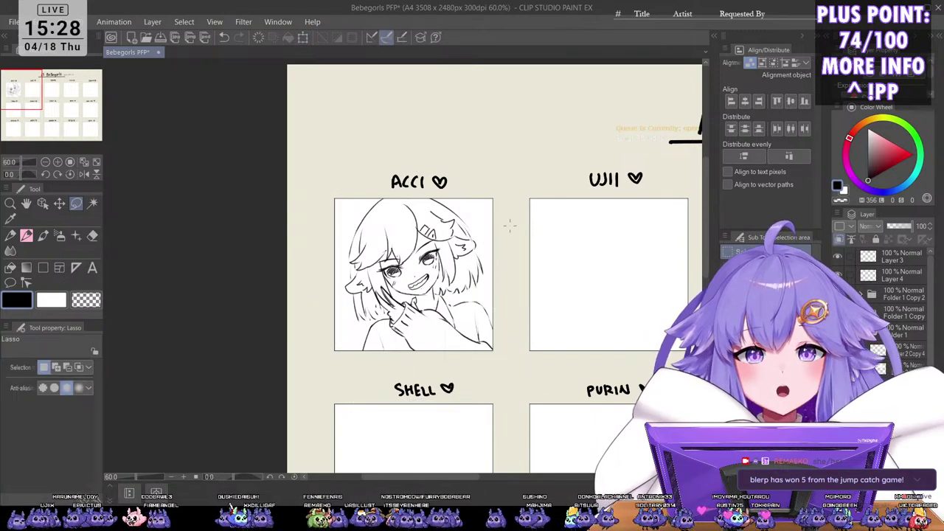
Step: Check the enlarged portrait against the rest of the sheet and up close
{"action": "scroll", "coordinate": [514, 236], "scroll_direction": "down", "scroll_amount": 3}
{"action": "left_click_drag", "start_coordinate": [522, 257], "coordinate": [453, 280]}
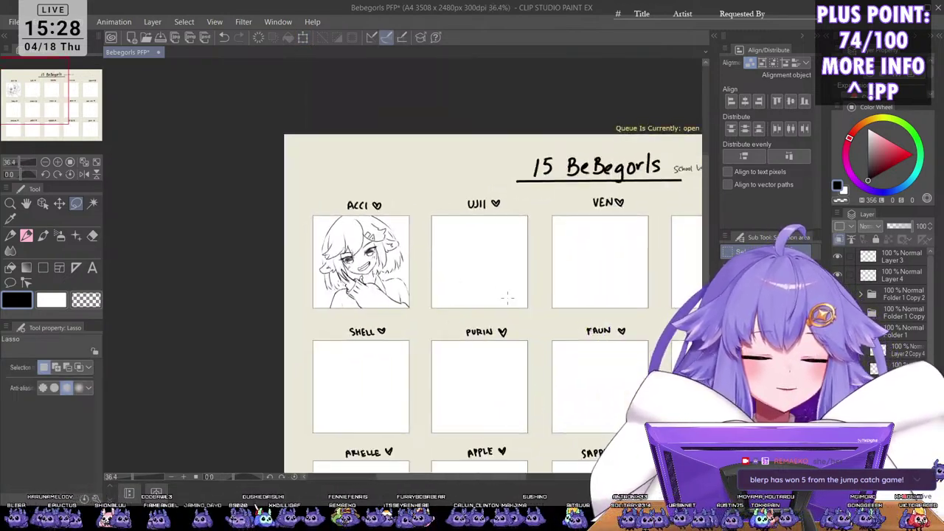
{"action": "scroll", "coordinate": [511, 290], "scroll_direction": "up", "scroll_amount": 4}
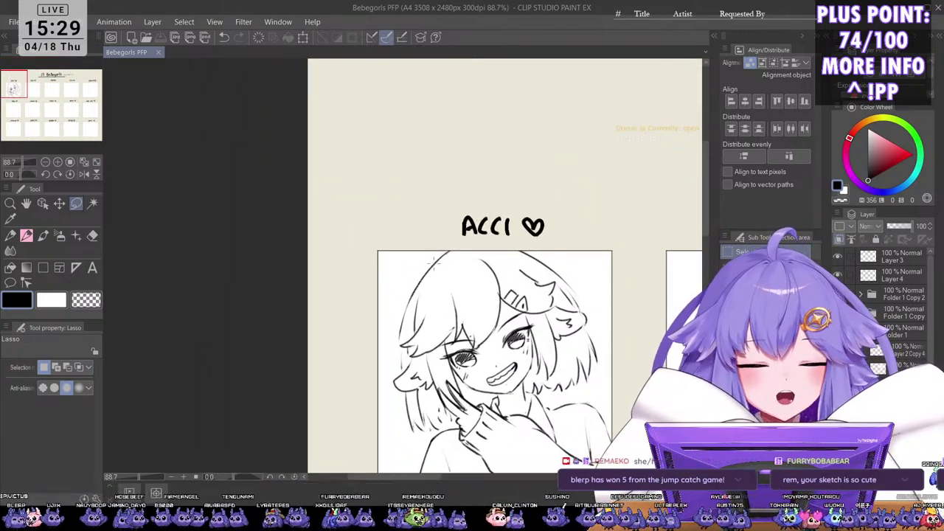
{"action": "scroll", "coordinate": [435, 267], "scroll_direction": "up", "scroll_amount": 1}
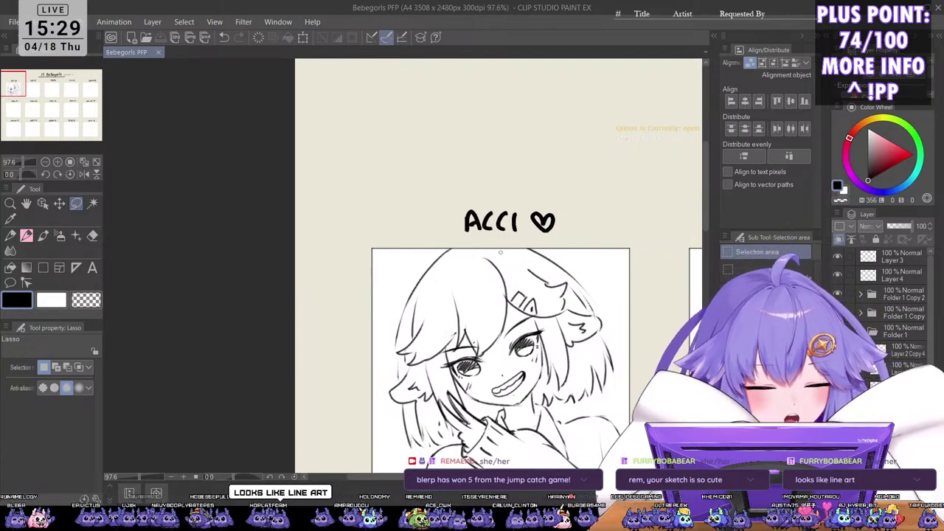
Step: Redraw the outer hair outline on the left side of the crown, curving up to the frame's upper edge, retrying the stroke several times
{"action": "key", "text": "b"}
{"action": "key", "text": "p"}
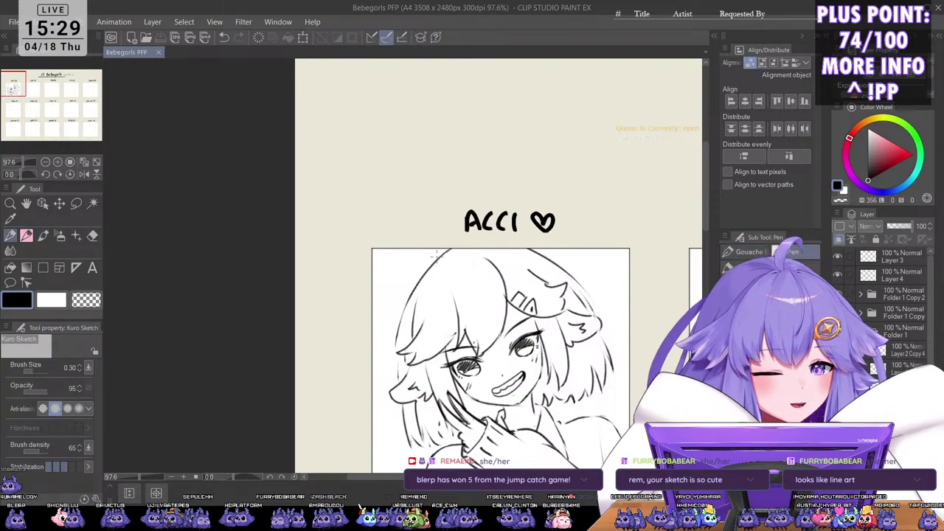
{"action": "scroll", "coordinate": [447, 226], "scroll_direction": "down", "scroll_amount": 2}
{"action": "left_click_drag", "start_coordinate": [500, 260], "coordinate": [462, 254]}
{"action": "scroll", "coordinate": [462, 251], "scroll_direction": "up", "scroll_amount": 2}
{"action": "scroll", "coordinate": [421, 264], "scroll_direction": "up", "scroll_amount": 1}
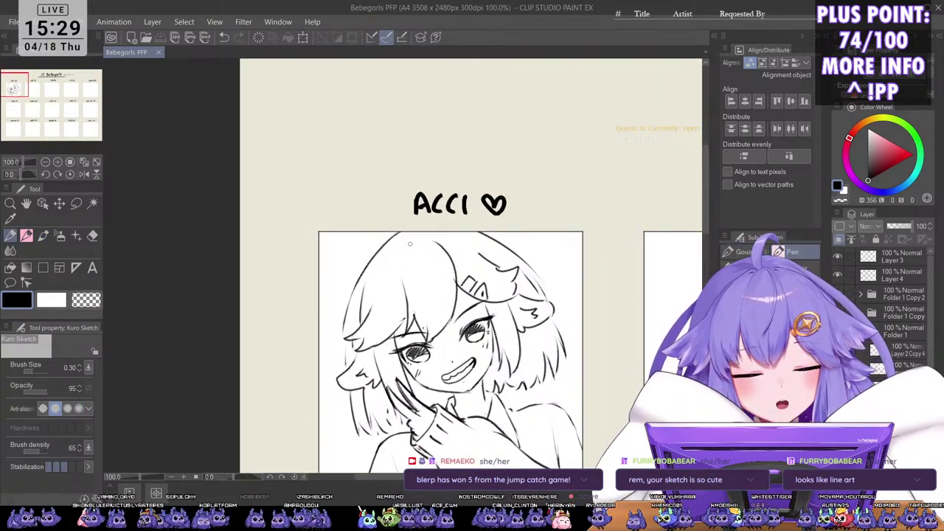
{"action": "left_click_drag", "start_coordinate": [354, 291], "coordinate": [395, 245]}
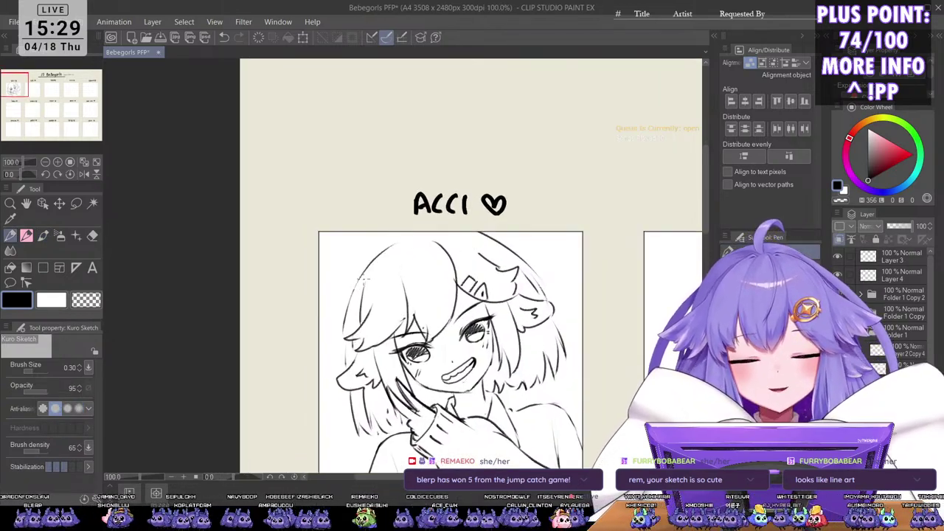
{"action": "key", "text": "ctrl+z"}
{"action": "left_click_drag", "start_coordinate": [356, 285], "coordinate": [404, 233]}
{"action": "key", "text": "ctrl+z"}
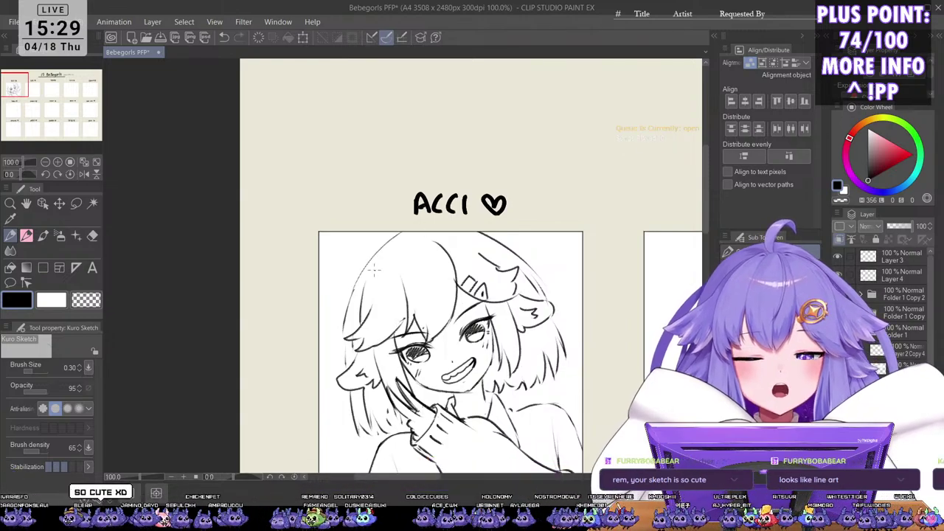
{"action": "left_click_drag", "start_coordinate": [353, 295], "coordinate": [404, 232]}
{"action": "key", "text": "ctrl+z"}
{"action": "left_click_drag", "start_coordinate": [354, 292], "coordinate": [402, 233]}
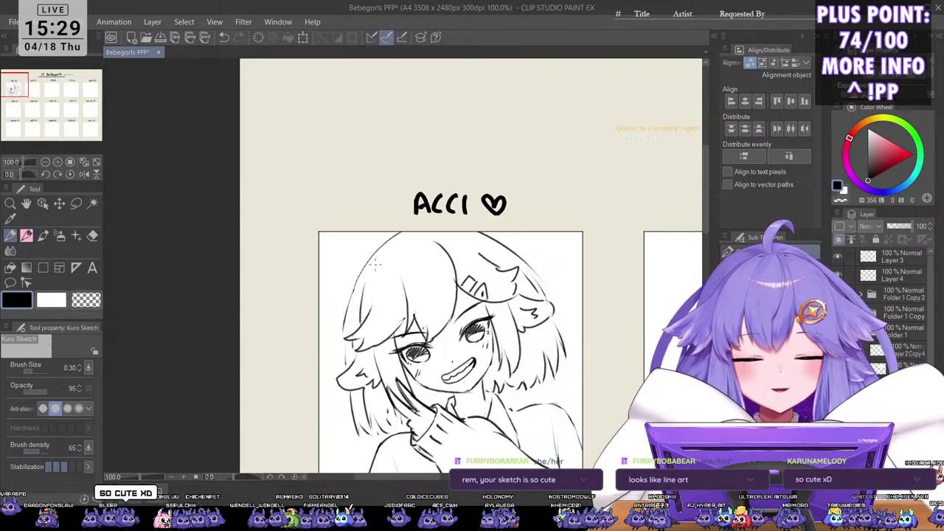
{"action": "key", "text": "ctrl+z"}
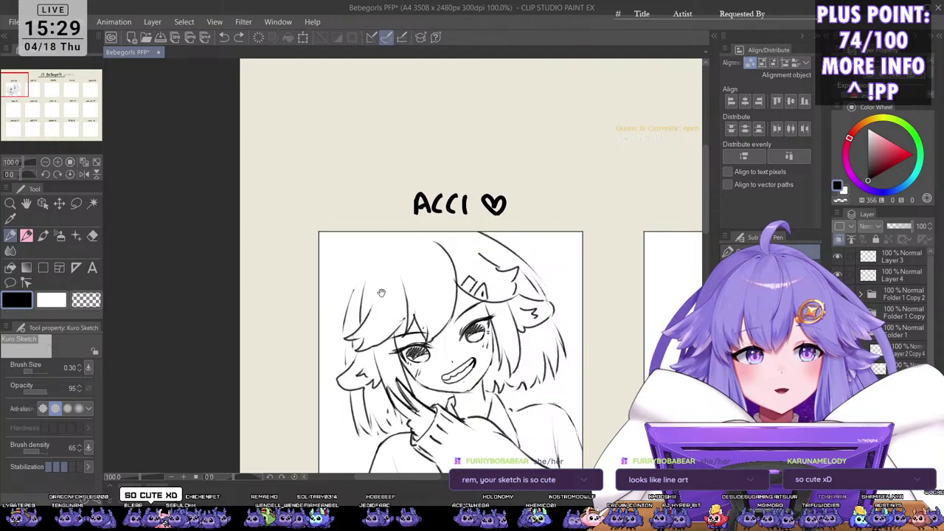
{"action": "scroll", "coordinate": [389, 255], "scroll_direction": "up", "scroll_amount": 3}
{"action": "left_click_drag", "start_coordinate": [346, 291], "coordinate": [427, 226]}
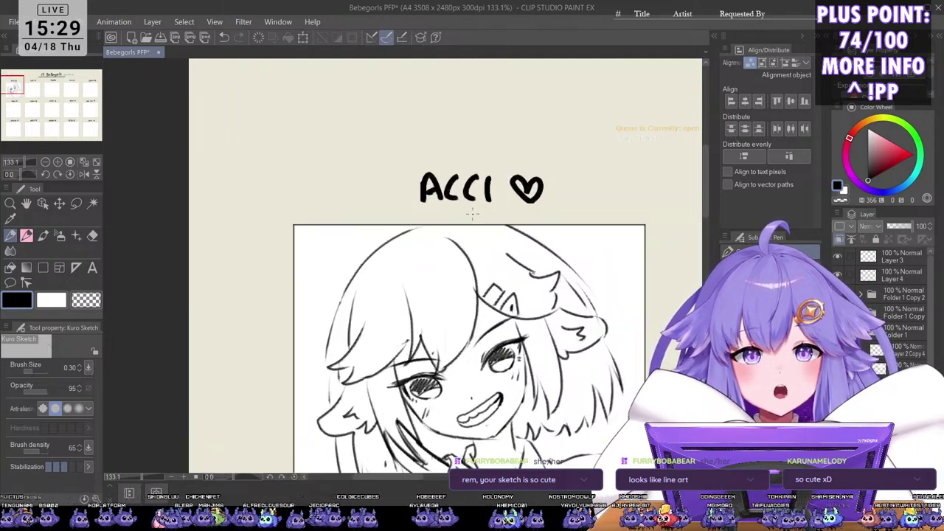
Step: Undo the outer hair outline on the hair-clip side of the first portrait and retry the stroke in a mirrored view
{"action": "scroll", "coordinate": [437, 244], "scroll_direction": "down", "scroll_amount": 3}
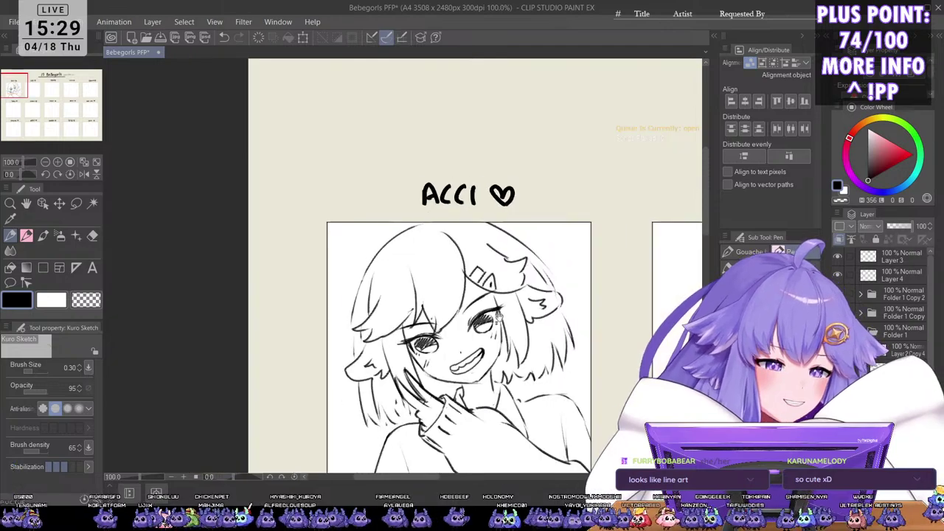
{"action": "left_click_drag", "start_coordinate": [547, 358], "coordinate": [486, 318]}
{"action": "scroll", "coordinate": [501, 317], "scroll_direction": "down", "scroll_amount": 2}
{"action": "scroll", "coordinate": [490, 221], "scroll_direction": "up", "scroll_amount": 2}
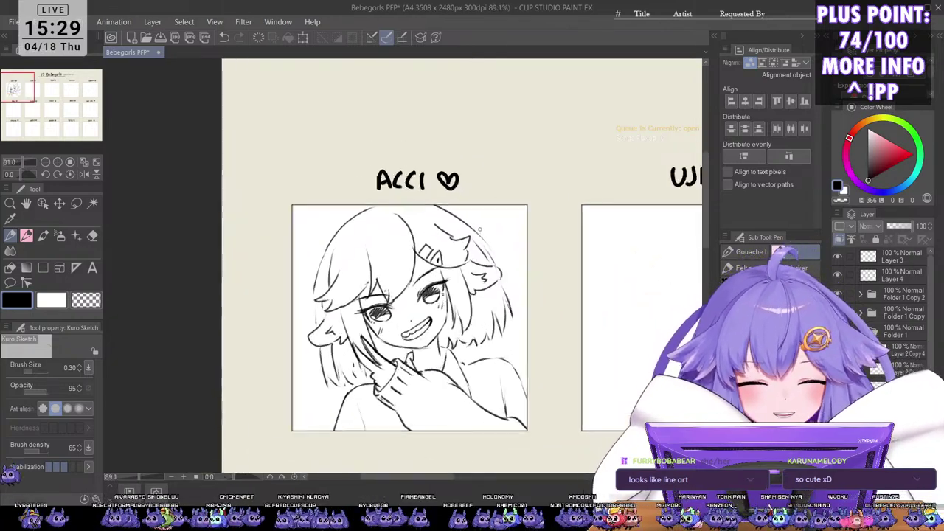
{"action": "key", "text": "ctrl+z"}
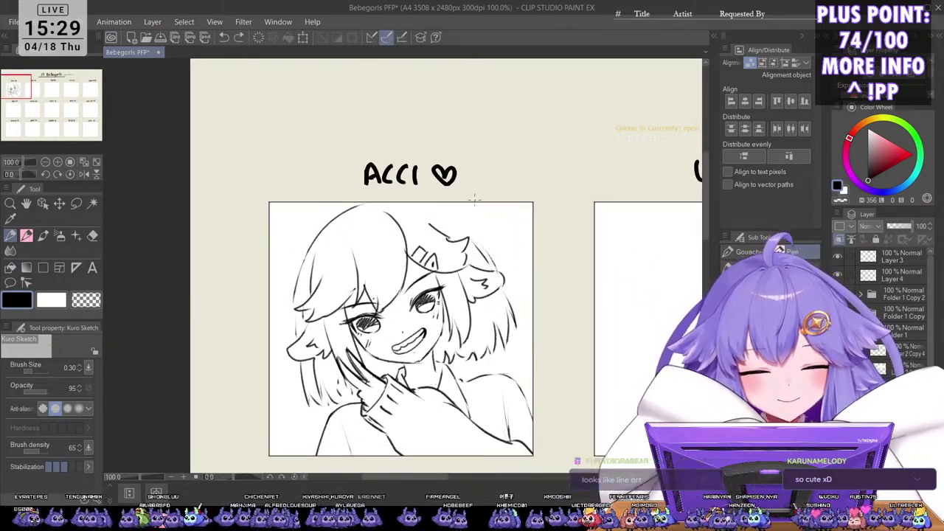
{"action": "key", "text": "h"}
{"action": "left_click_drag", "start_coordinate": [344, 232], "coordinate": [401, 204]}
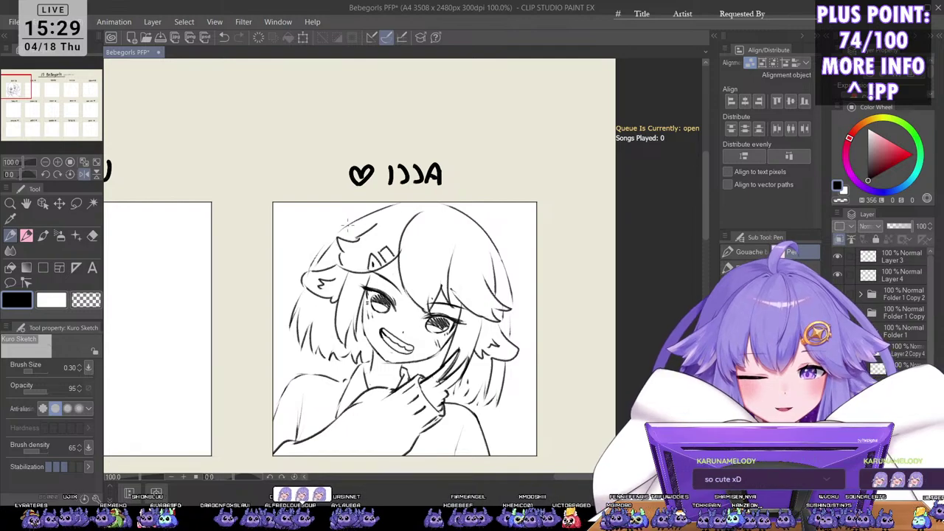
{"action": "key", "text": "ctrl+z"}
Step: Redraw the outer hair outline on the hair-clip side in a tilted view, curving from the frame's upper edge down to the ear, and restore the normal view
{"action": "key", "text": "minus"}
{"action": "key", "text": "minus"}
{"action": "key", "text": "minus"}
{"action": "key", "text": "minus"}
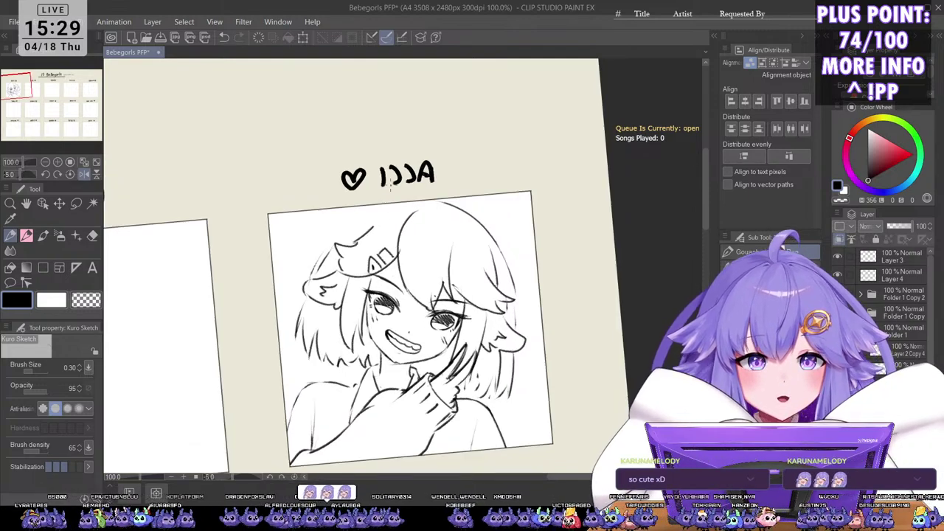
{"action": "scroll", "coordinate": [344, 252], "scroll_direction": "up", "scroll_amount": 1}
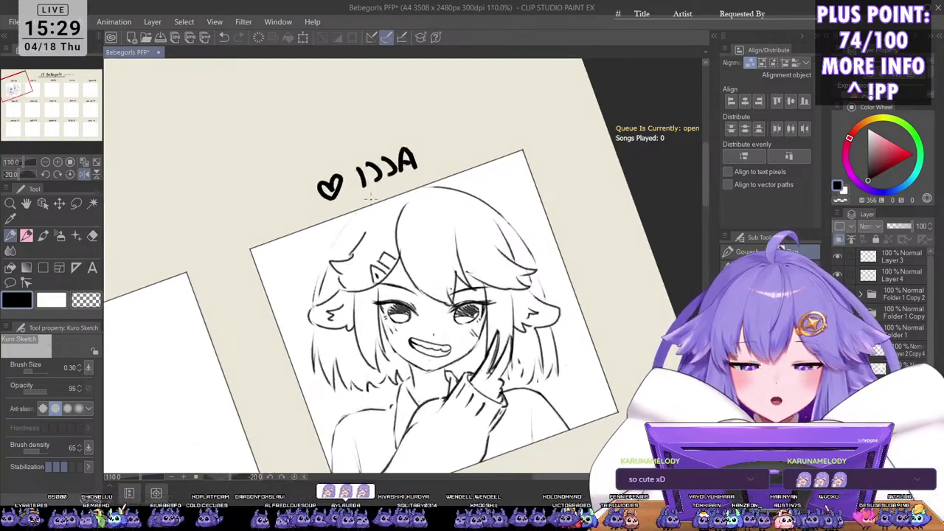
{"action": "left_click_drag", "start_coordinate": [370, 208], "coordinate": [334, 279]}
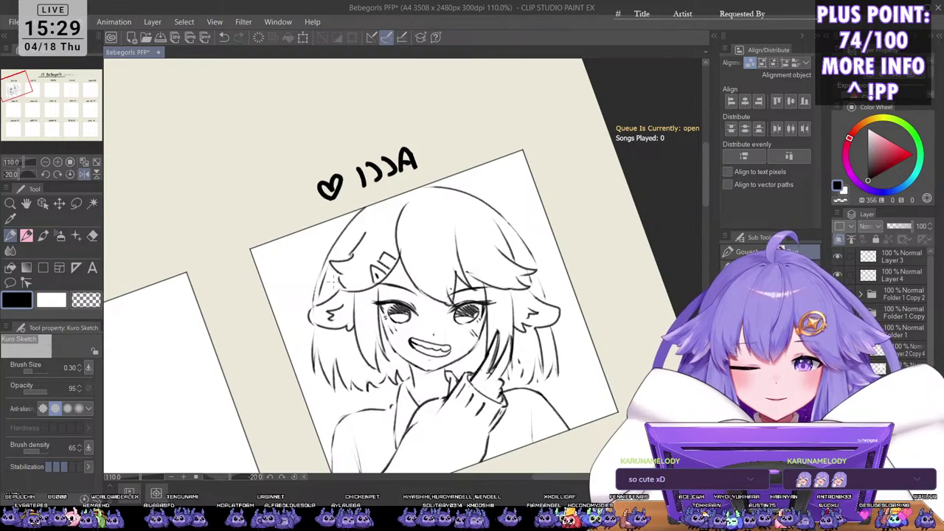
{"action": "key", "text": "ctrl+z"}
{"action": "left_click_drag", "start_coordinate": [370, 207], "coordinate": [314, 305]}
{"action": "key", "text": "ctrl+z"}
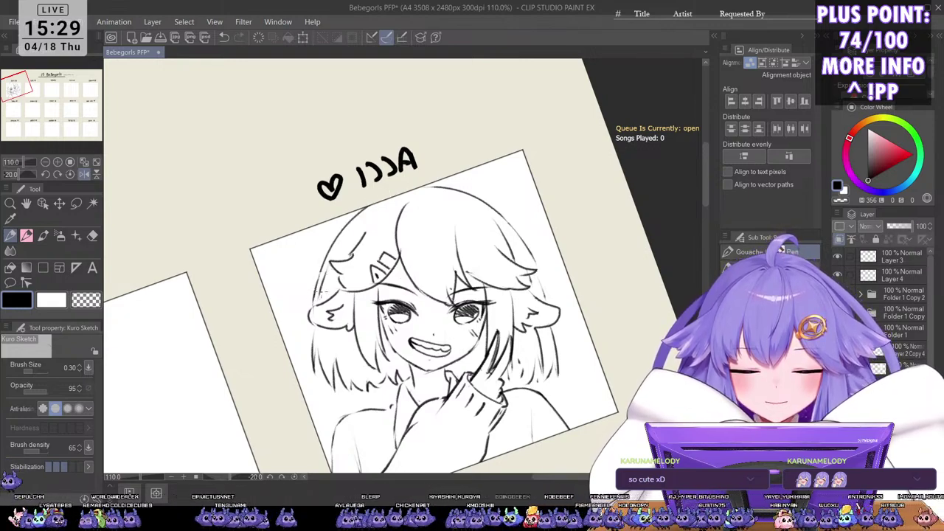
{"action": "key", "text": "asciicircum"}
{"action": "key", "text": "asciicircum"}
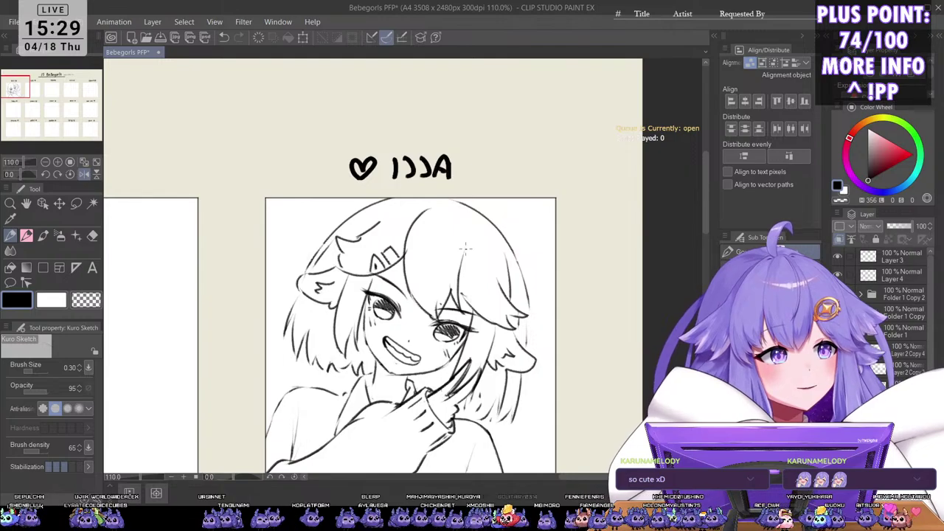
{"action": "scroll", "coordinate": [465, 248], "scroll_direction": "down", "scroll_amount": 4}
{"action": "key", "text": "h"}
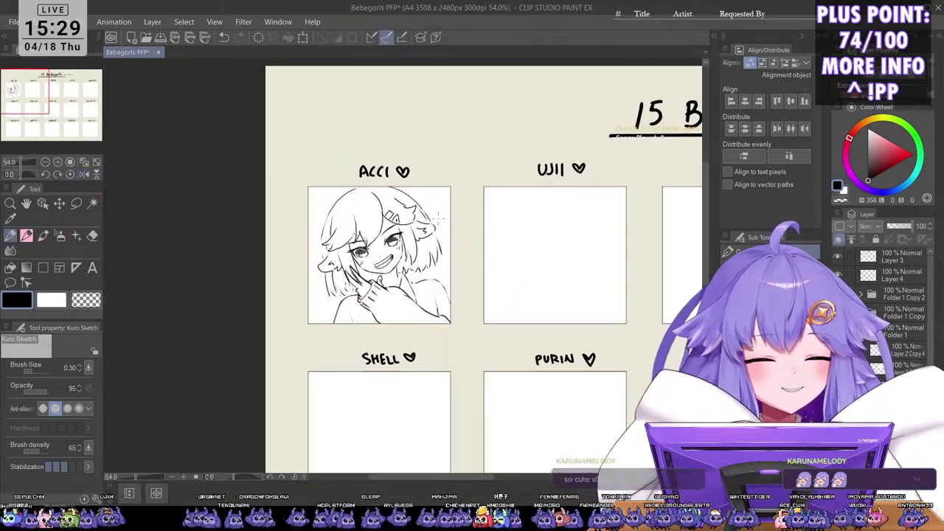
Step: Add a short collar line beside the neck of the first portrait and save the document
{"action": "key", "text": "ctrl+plus"}
{"action": "left_click_drag", "start_coordinate": [486, 256], "coordinate": [504, 282]}
{"action": "left_click_drag", "start_coordinate": [522, 398], "coordinate": [511, 366]}
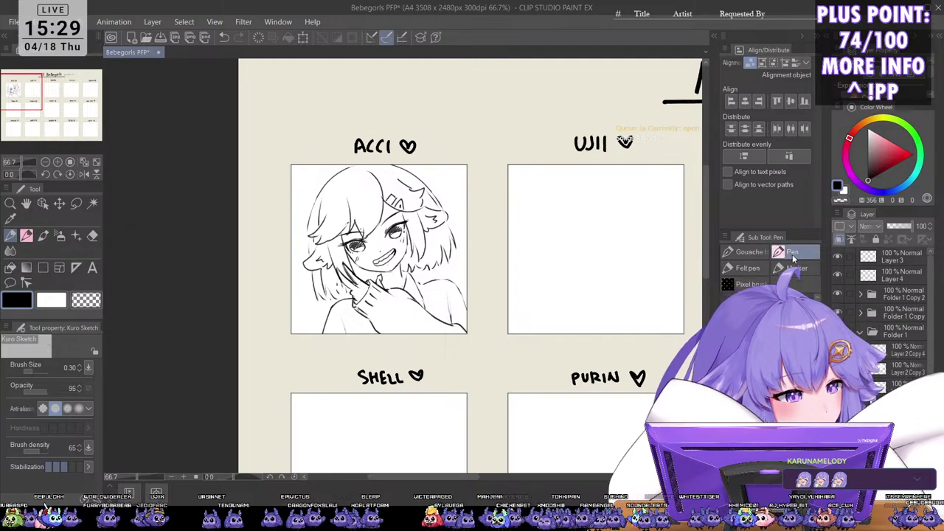
{"action": "scroll", "coordinate": [420, 220], "scroll_direction": "up", "scroll_amount": 6}
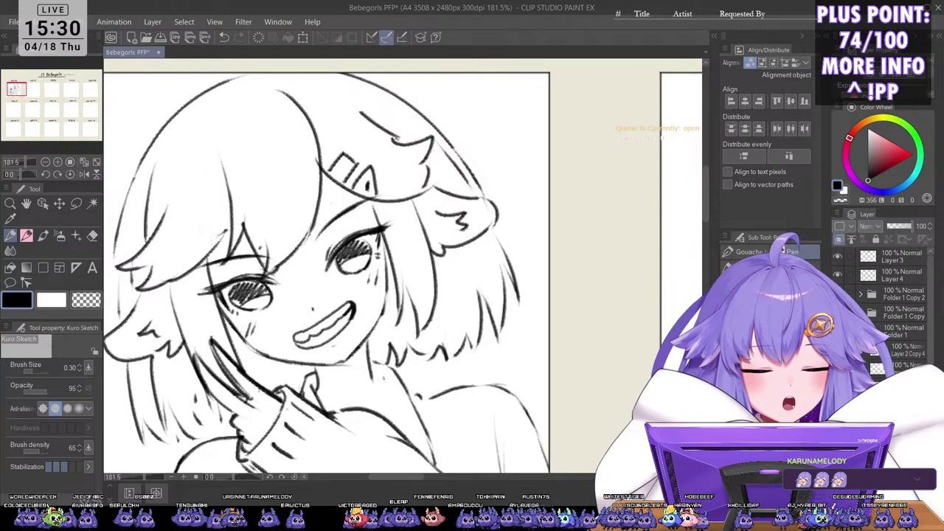
{"action": "left_click_drag", "start_coordinate": [384, 372], "coordinate": [375, 415]}
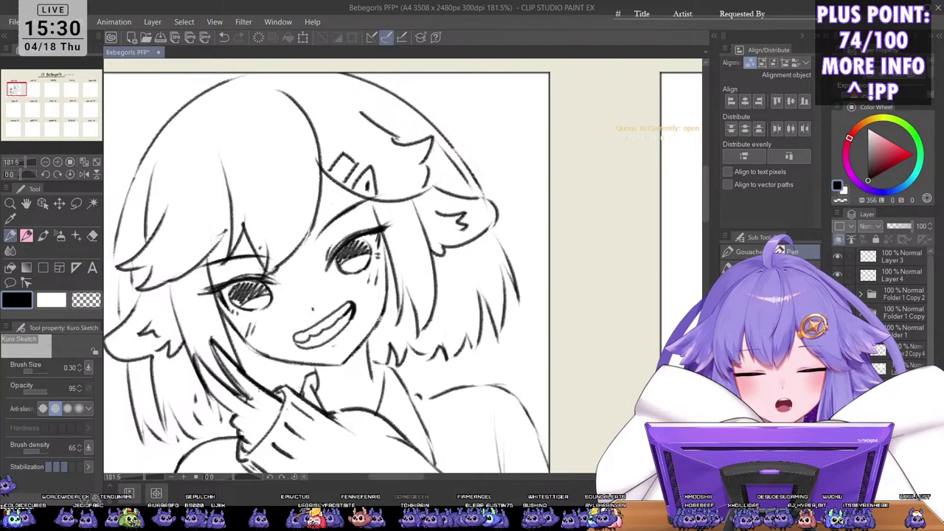
{"action": "scroll", "coordinate": [414, 284], "scroll_direction": "down", "scroll_amount": 5}
{"action": "scroll", "coordinate": [516, 306], "scroll_direction": "down", "scroll_amount": 2}
{"action": "left_click_drag", "start_coordinate": [513, 362], "coordinate": [435, 348]}
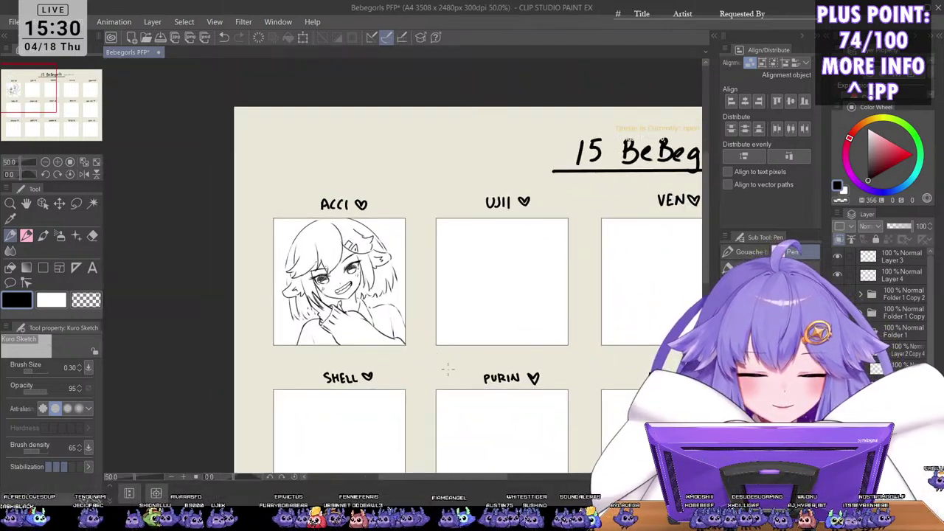
{"action": "key", "text": "ctrl+s"}
{"action": "scroll", "coordinate": [425, 290], "scroll_direction": "up", "scroll_amount": 1}
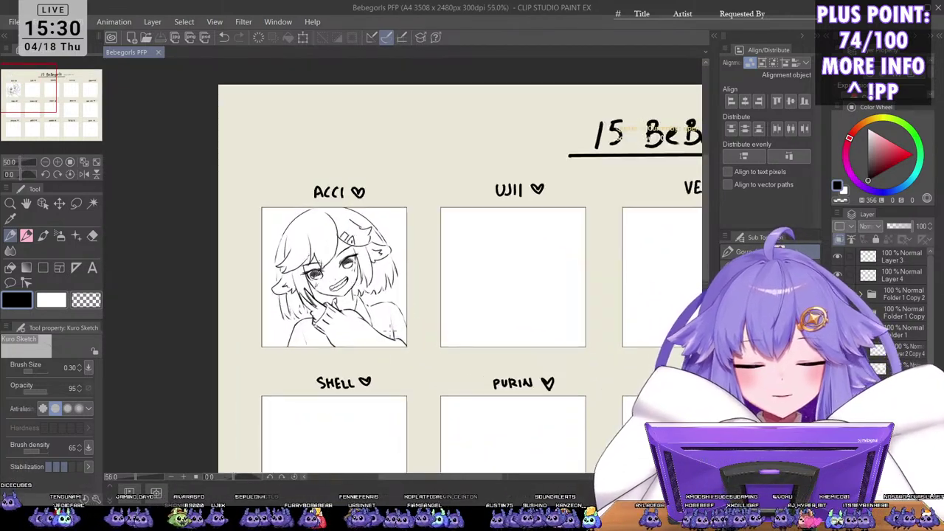
Step: Look over the layer list and the empty second frame in the top row, saving the document again
{"action": "scroll", "coordinate": [520, 315], "scroll_direction": "down", "scroll_amount": 2}
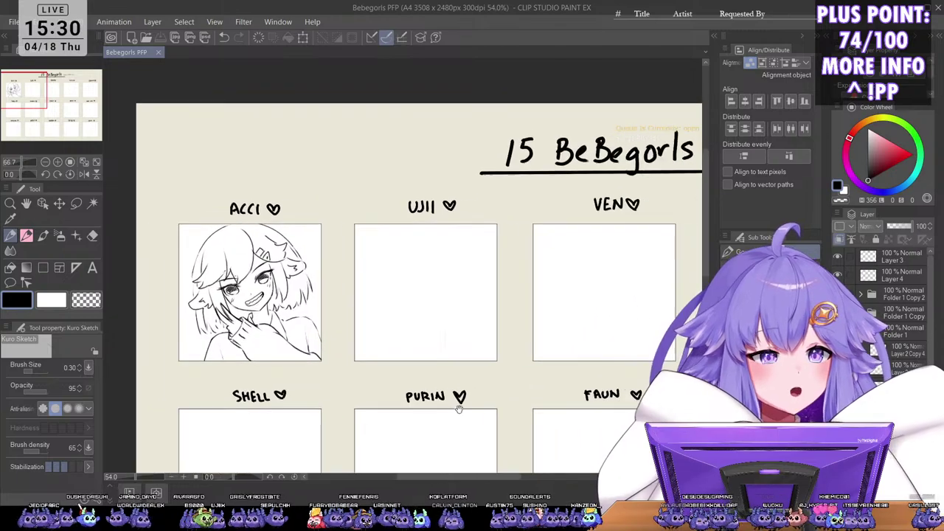
{"action": "scroll", "coordinate": [489, 303], "scroll_direction": "up", "scroll_amount": 1}
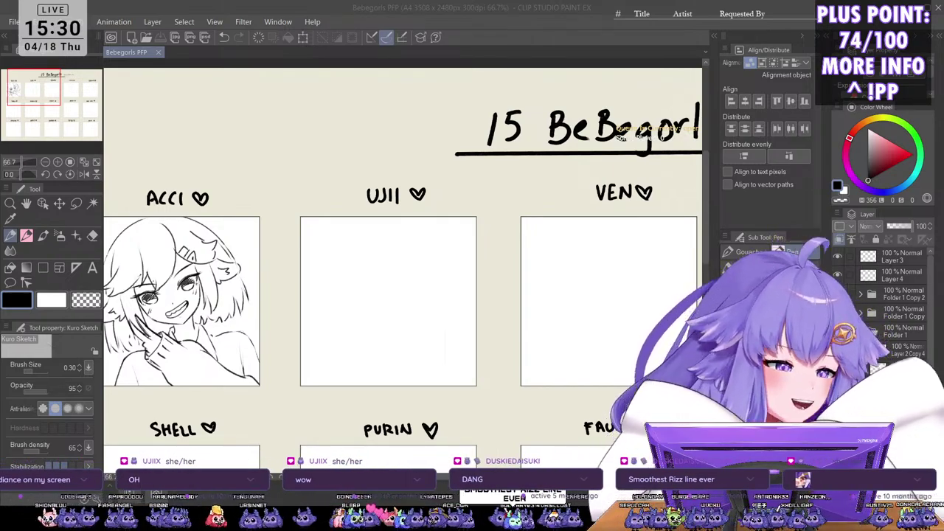
{"action": "scroll", "coordinate": [472, 268], "scroll_direction": "up", "scroll_amount": 2}
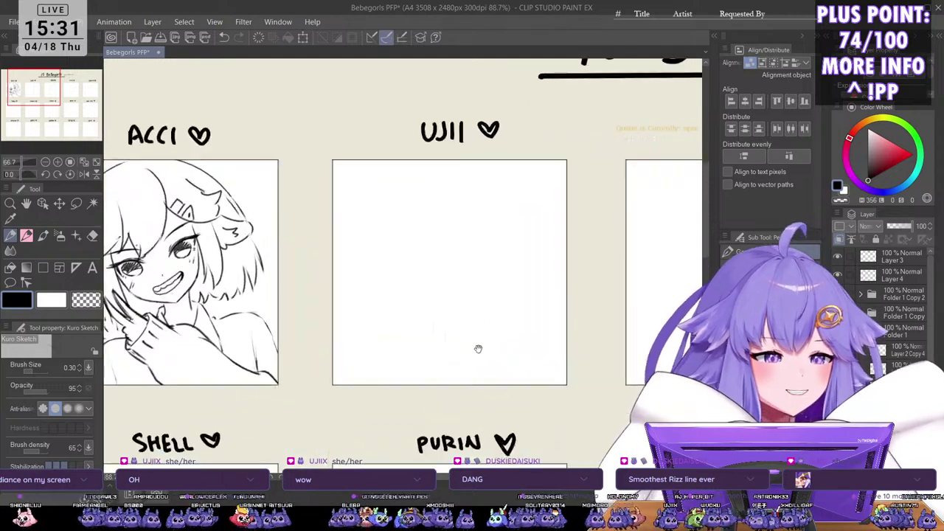
{"action": "key", "text": "ctrl+s"}
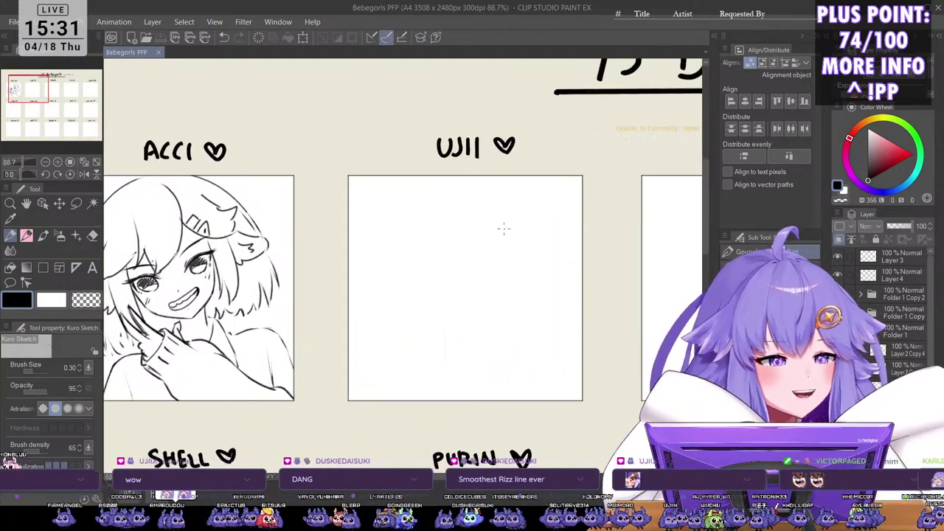
{"action": "scroll", "coordinate": [528, 202], "scroll_direction": "down", "scroll_amount": 2}
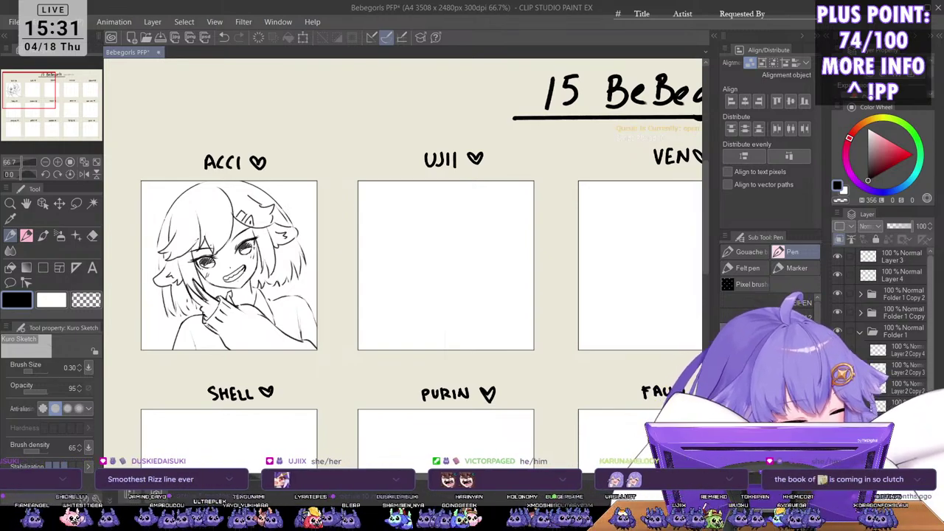
{"action": "left_click_drag", "start_coordinate": [929, 291], "coordinate": [930, 313]}
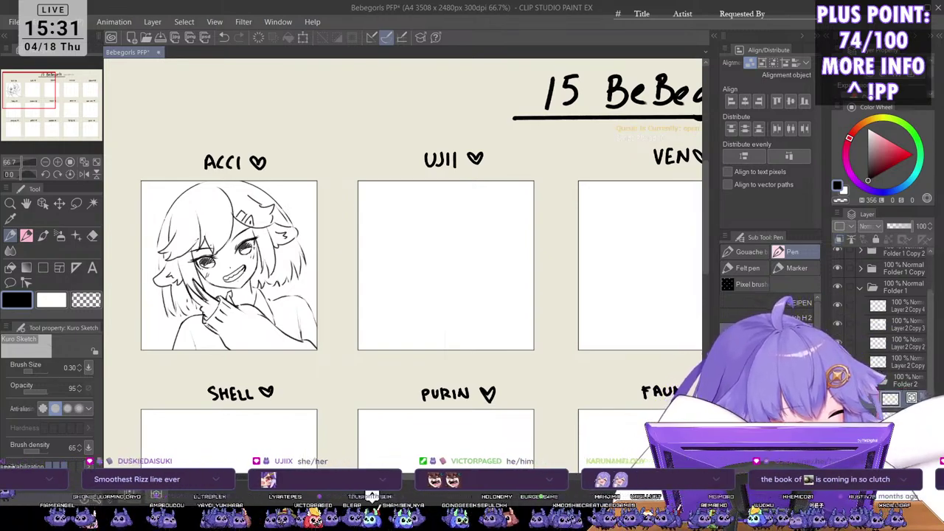
{"action": "scroll", "coordinate": [892, 309], "scroll_direction": "up", "scroll_amount": 2}
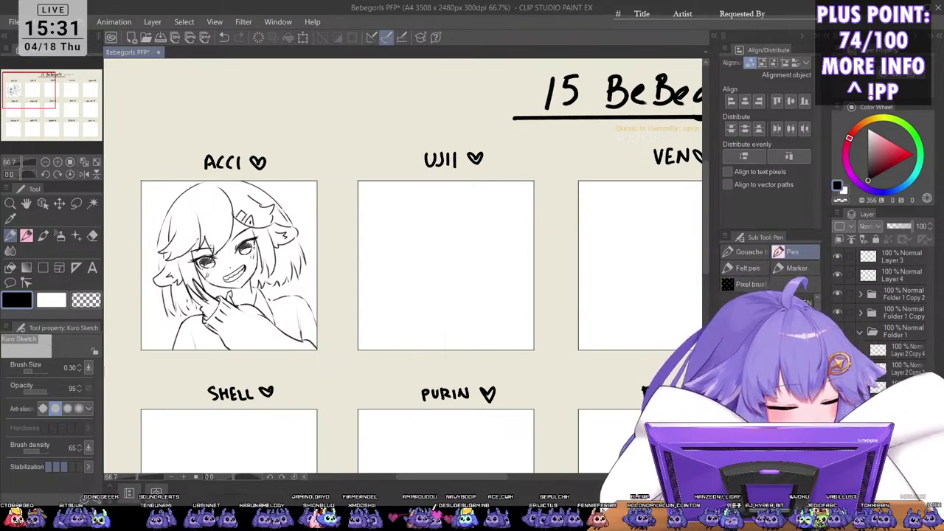
{"action": "scroll", "coordinate": [452, 256], "scroll_direction": "up", "scroll_amount": 2}
{"action": "mouse_move", "coordinate": [496, 371]}
{"action": "left_mouse_down"}
{"action": "mouse_move", "coordinate": [507, 343]}
{"action": "mouse_move", "coordinate": [511, 369]}
{"action": "left_mouse_up"}
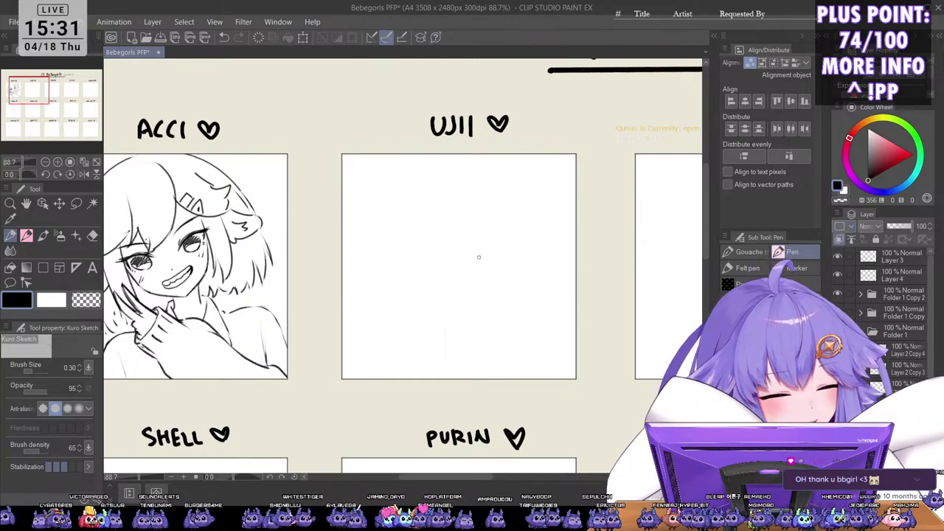
{"action": "key", "text": "ctrl+s"}
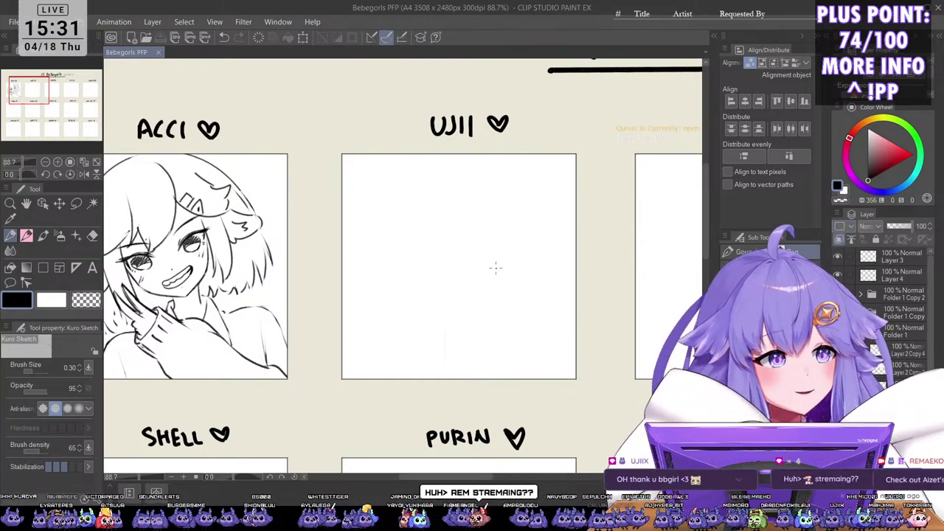
{"action": "scroll", "coordinate": [514, 234], "scroll_direction": "down", "scroll_amount": 1}
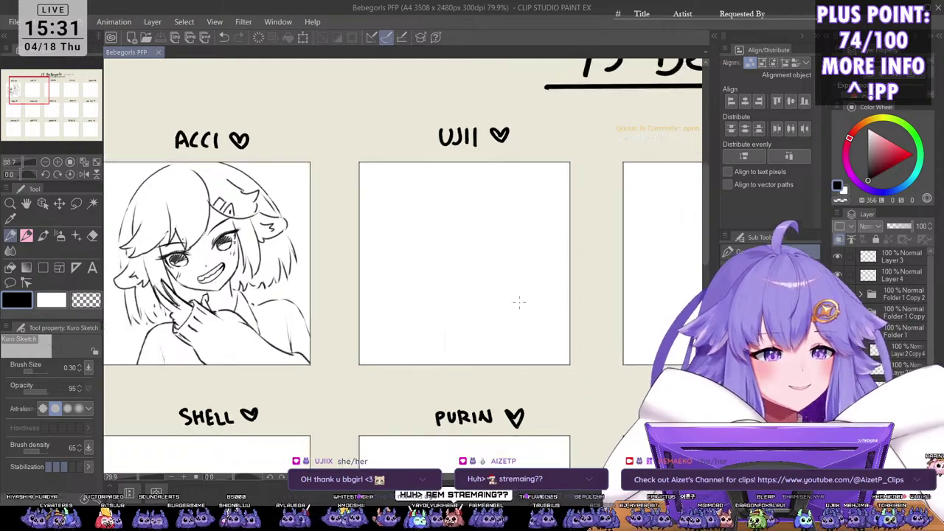
{"action": "scroll", "coordinate": [518, 298], "scroll_direction": "up", "scroll_amount": 2}
{"action": "left_click_drag", "start_coordinate": [536, 306], "coordinate": [494, 347]}
{"action": "scroll", "coordinate": [530, 305], "scroll_direction": "up", "scroll_amount": 1}
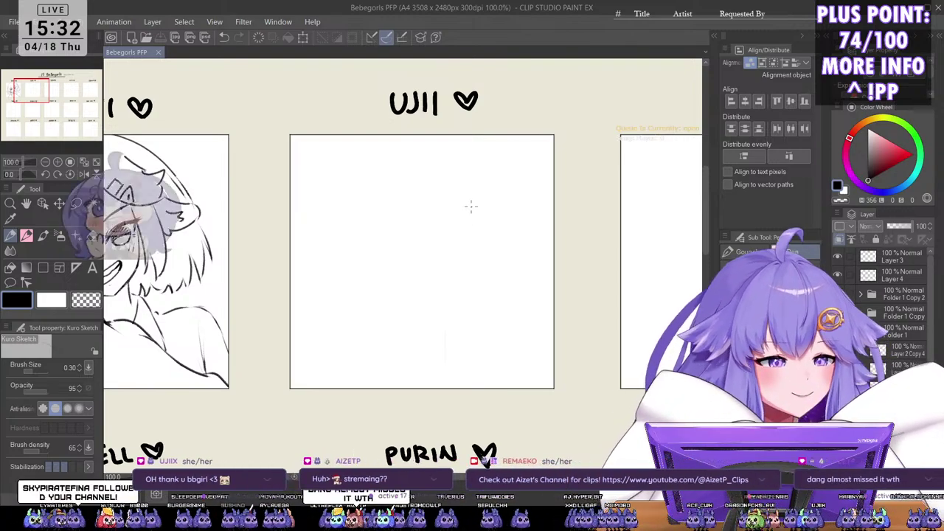
{"action": "scroll", "coordinate": [498, 240], "scroll_direction": "up", "scroll_amount": 1}
{"action": "left_click_drag", "start_coordinate": [510, 305], "coordinate": [518, 325]}
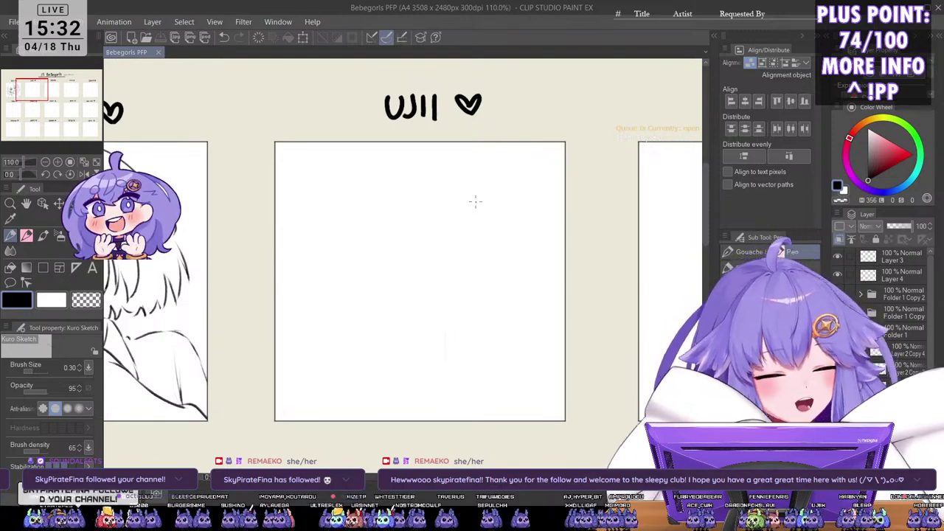
{"action": "left_click_drag", "start_coordinate": [434, 338], "coordinate": [463, 366]}
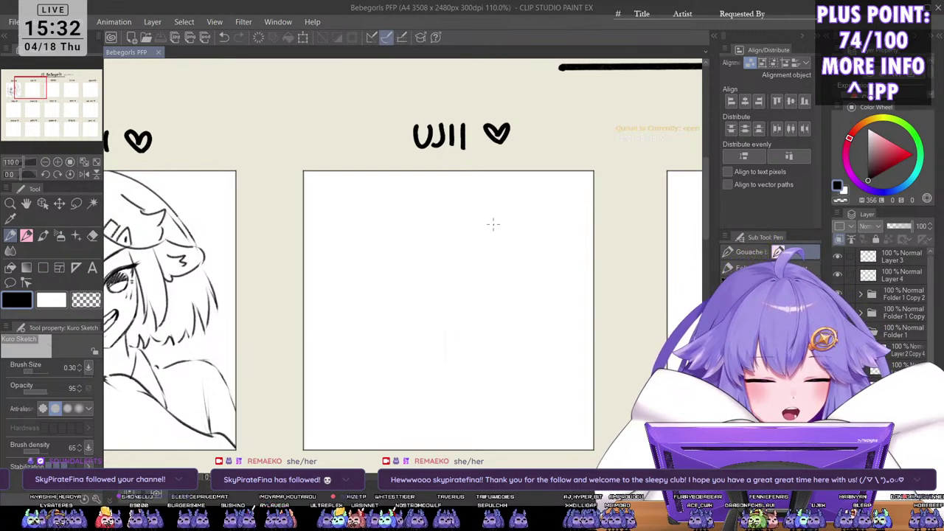
{"action": "key", "text": "b"}
{"action": "key", "text": "p"}
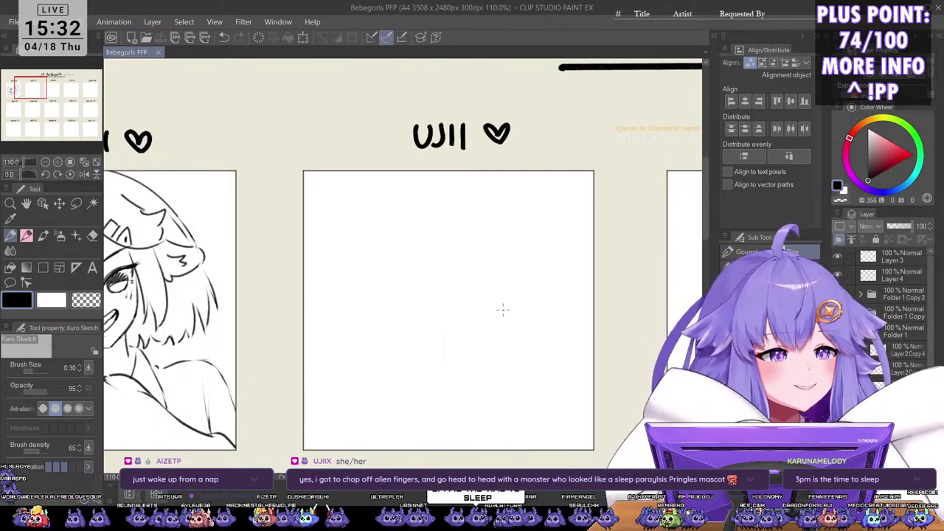
{"action": "scroll", "coordinate": [506, 278], "scroll_direction": "up", "scroll_amount": 1}
{"action": "scroll", "coordinate": [497, 270], "scroll_direction": "down", "scroll_amount": 1}
{"action": "left_click_drag", "start_coordinate": [519, 299], "coordinate": [502, 289]}
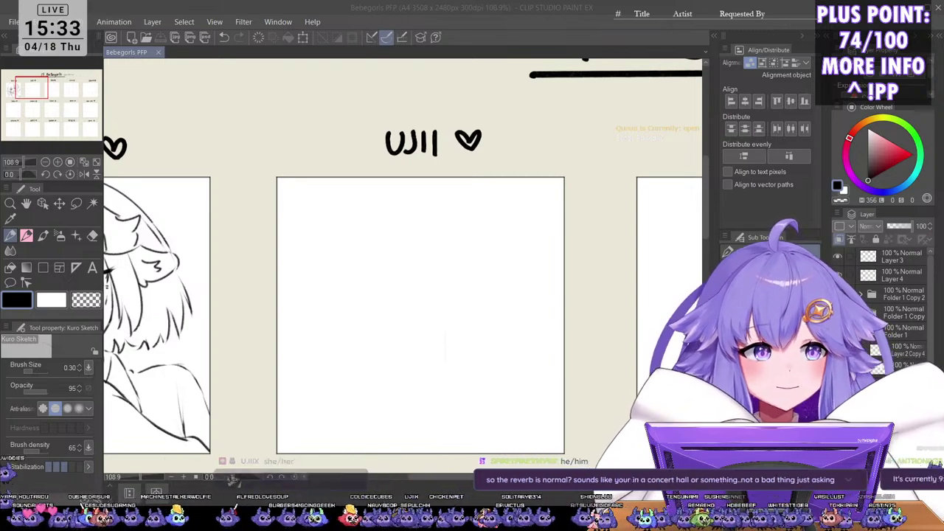
{"action": "left_click", "coordinate": [447, 268]}
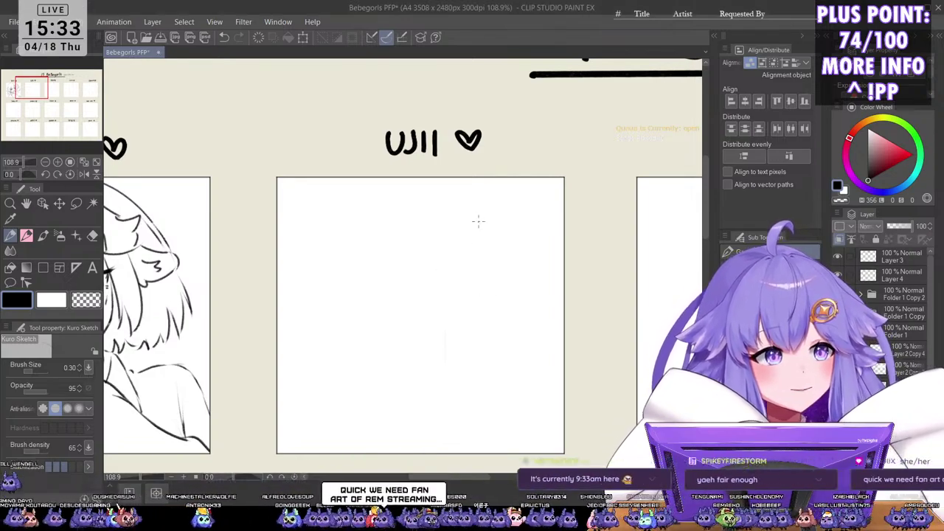
{"action": "scroll", "coordinate": [476, 273], "scroll_direction": "up", "scroll_amount": 1}
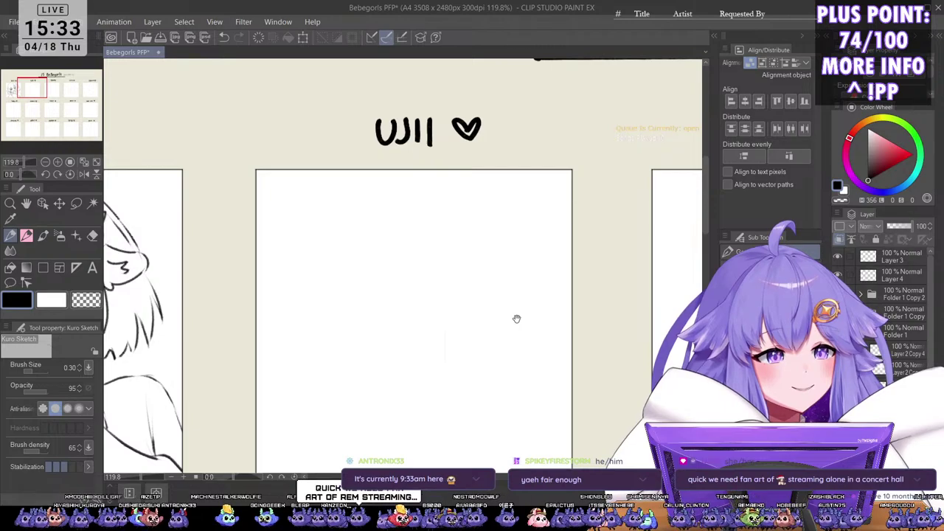
{"action": "key", "text": "minus"}
{"action": "key", "text": "asciicircum"}
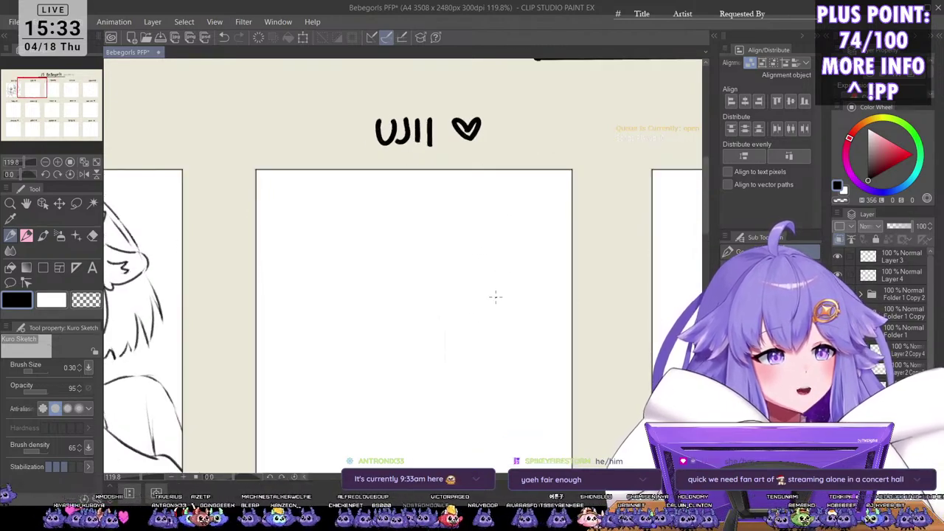
{"action": "scroll", "coordinate": [500, 246], "scroll_direction": "down", "scroll_amount": 1}
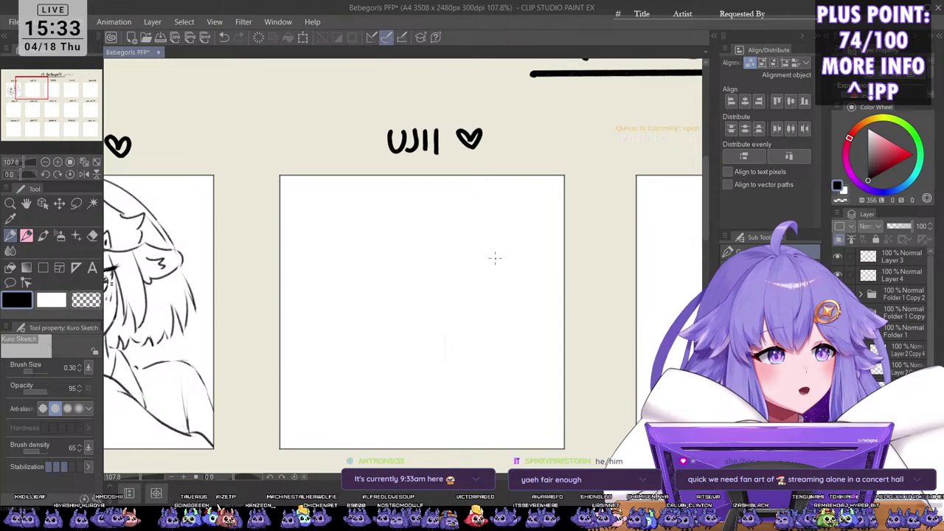
{"action": "scroll", "coordinate": [496, 257], "scroll_direction": "up", "scroll_amount": 2}
{"action": "left_click_drag", "start_coordinate": [528, 315], "coordinate": [528, 286]}
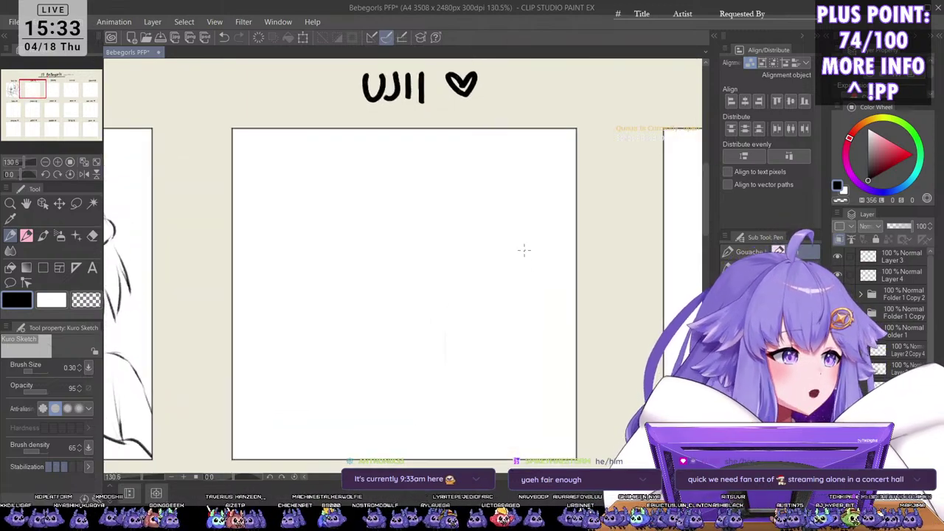
{"action": "scroll", "coordinate": [523, 248], "scroll_direction": "up", "scroll_amount": 1}
{"action": "scroll", "coordinate": [501, 240], "scroll_direction": "down", "scroll_amount": 1}
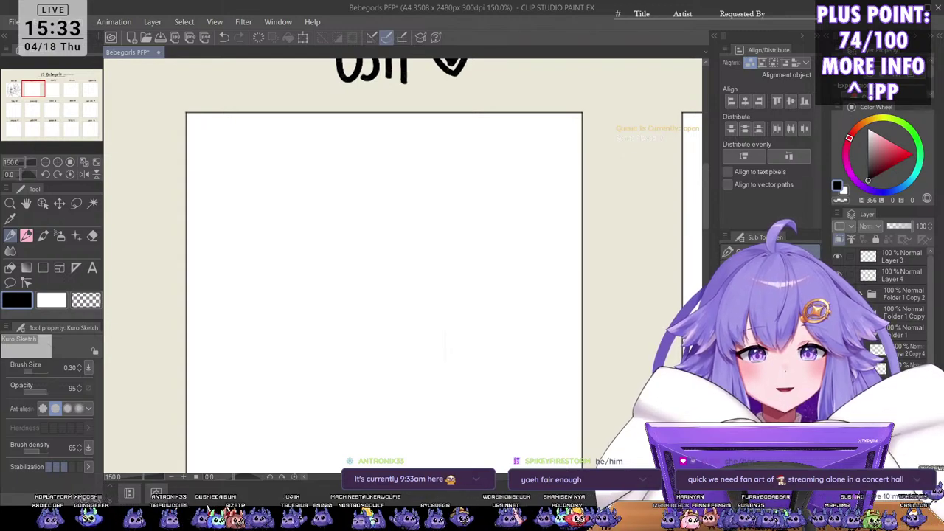
{"action": "key", "text": "minus"}
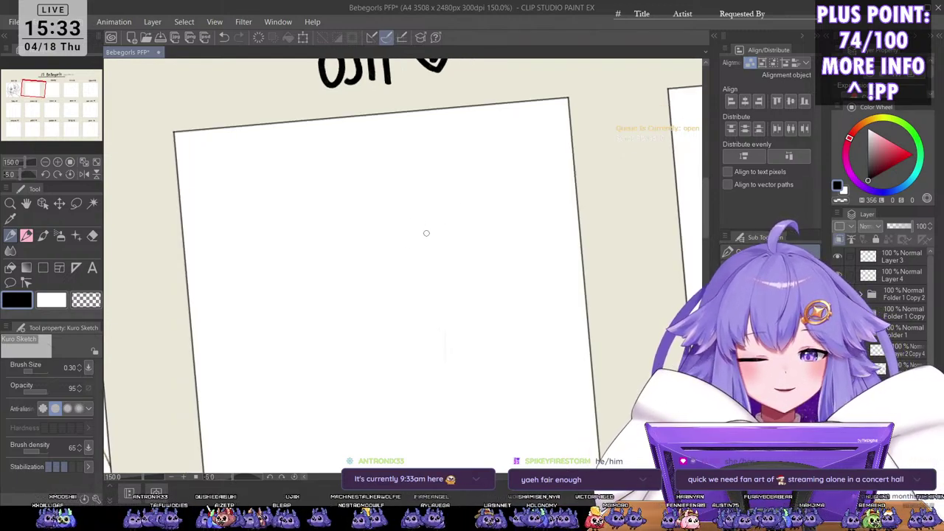
{"action": "scroll", "coordinate": [428, 227], "scroll_direction": "down", "scroll_amount": 2}
{"action": "left_click_drag", "start_coordinate": [455, 264], "coordinate": [477, 278]}
{"action": "key", "text": "asciicircum"}
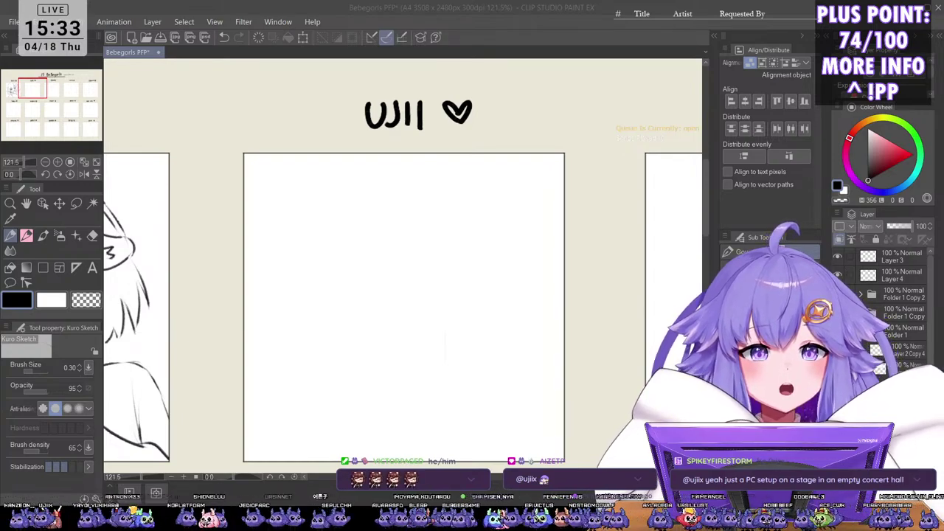
{"action": "left_click", "coordinate": [461, 270]}
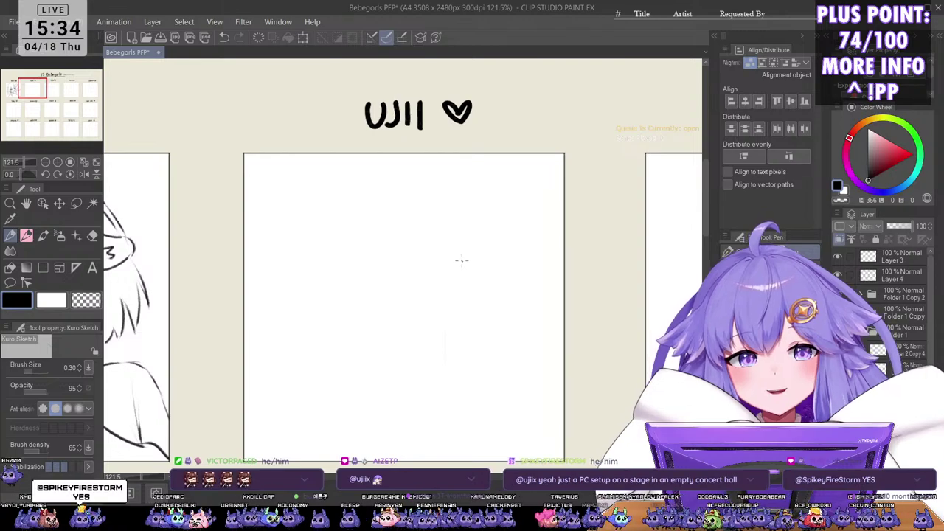
{"action": "scroll", "coordinate": [449, 250], "scroll_direction": "up", "scroll_amount": 1}
{"action": "left_click_drag", "start_coordinate": [433, 300], "coordinate": [464, 312]}
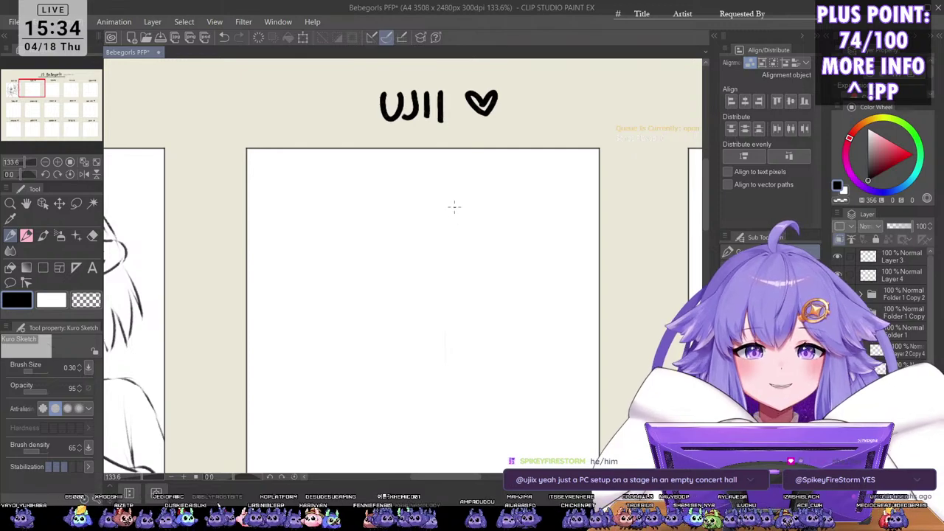
{"action": "scroll", "coordinate": [512, 243], "scroll_direction": "up", "scroll_amount": 1}
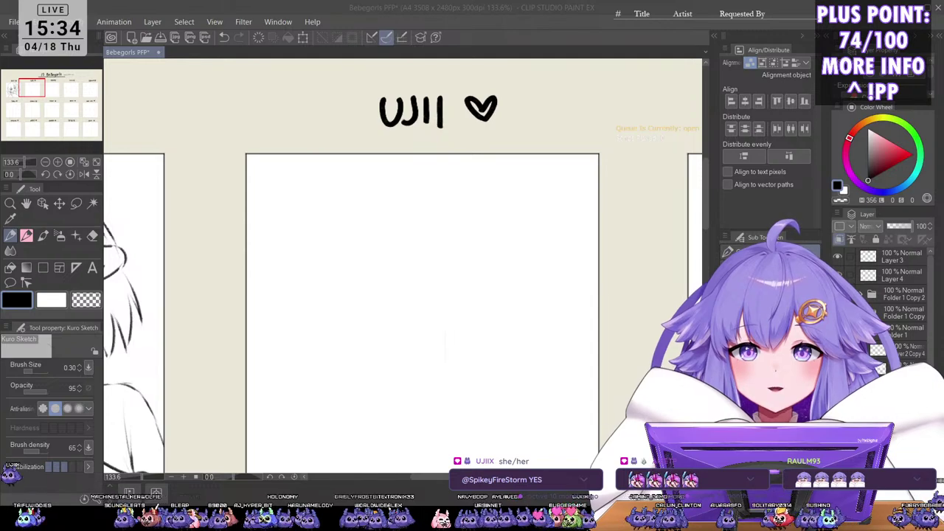
{"action": "left_click", "coordinate": [407, 219]}
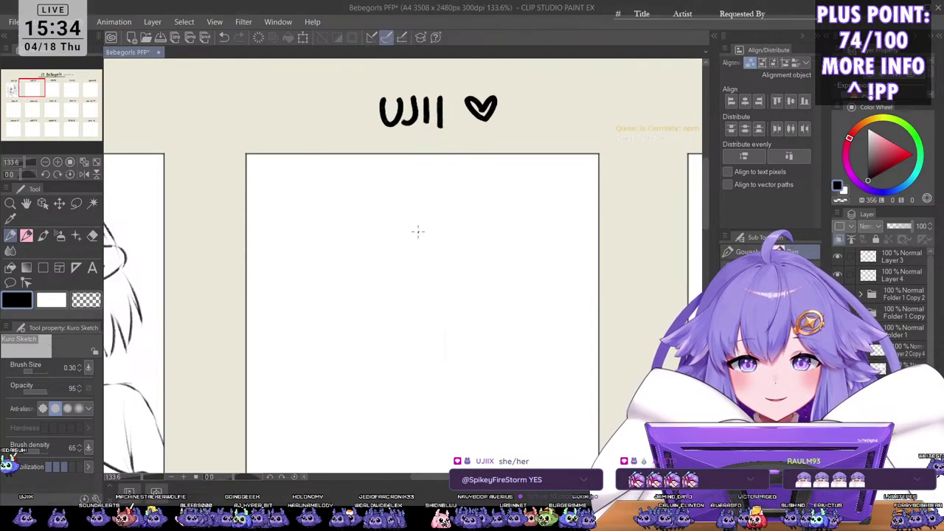
{"action": "mouse_move", "coordinate": [447, 263]}
{"action": "left_mouse_down"}
{"action": "mouse_move", "coordinate": [385, 323]}
{"action": "mouse_move", "coordinate": [368, 264]}
{"action": "left_mouse_up"}
{"action": "key", "text": "ctrl+z"}
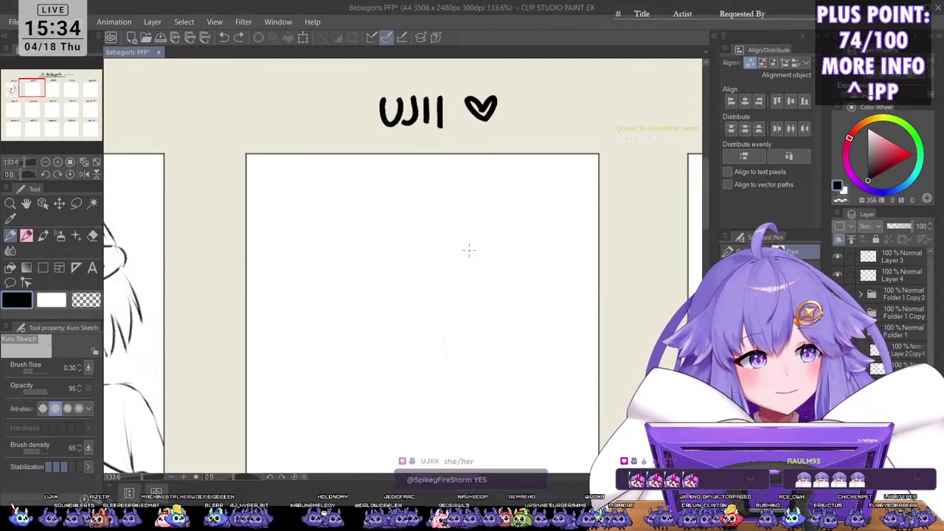
{"action": "left_click_drag", "start_coordinate": [511, 286], "coordinate": [509, 283]}
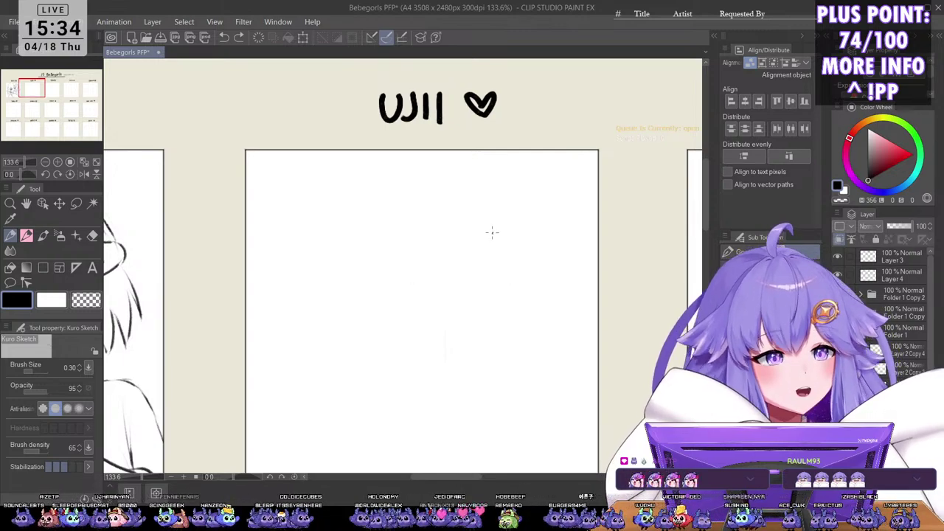
{"action": "mouse_move", "coordinate": [472, 220]}
{"action": "left_mouse_down"}
{"action": "mouse_move", "coordinate": [447, 208]}
{"action": "mouse_move", "coordinate": [486, 226]}
{"action": "mouse_move", "coordinate": [393, 232]}
{"action": "mouse_move", "coordinate": [494, 265]}
{"action": "left_mouse_up"}
{"action": "key", "text": "ctrl+z"}
{"action": "key", "text": "ctrl+z"}
{"action": "mouse_move", "coordinate": [391, 297]}
{"action": "left_mouse_down"}
{"action": "mouse_move", "coordinate": [489, 249]}
{"action": "mouse_move", "coordinate": [398, 227]}
{"action": "left_mouse_up"}
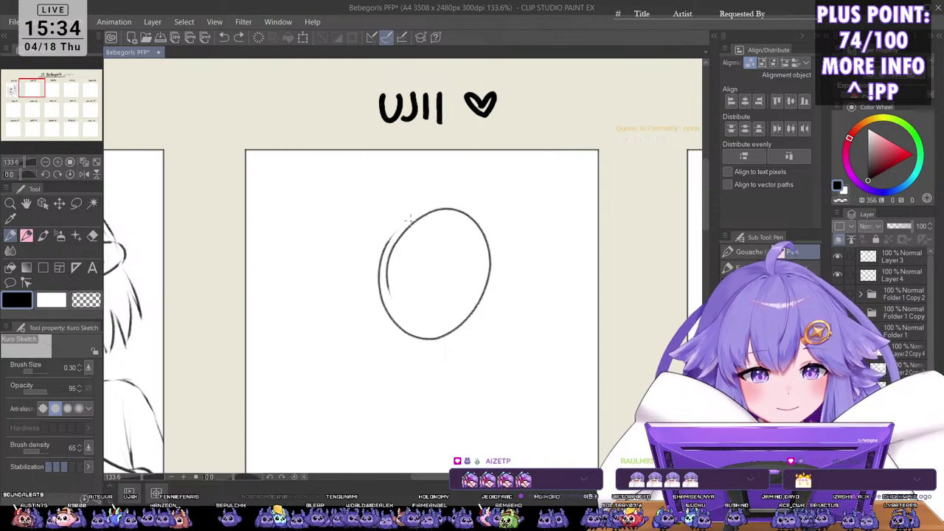
{"action": "key", "text": "ctrl+z"}
Step: Sketch a tilted head oval in the second frame with a curved eye guideline, a vertical centre line and faint chin strokes at brush size 0.20
{"action": "mouse_move", "coordinate": [395, 265]}
{"action": "left_mouse_down"}
{"action": "mouse_move", "coordinate": [494, 218]}
{"action": "mouse_move", "coordinate": [458, 308]}
{"action": "left_mouse_up"}
{"action": "left_click_drag", "start_coordinate": [416, 278], "coordinate": [459, 262]}
{"action": "left_click_drag", "start_coordinate": [362, 315], "coordinate": [505, 264]}
{"action": "left_click_drag", "start_coordinate": [426, 221], "coordinate": [452, 395]}
{"action": "mouse_move", "coordinate": [398, 337]}
{"action": "left_mouse_down"}
{"action": "mouse_move", "coordinate": [462, 383]}
{"action": "mouse_move", "coordinate": [481, 361]}
{"action": "left_mouse_up"}
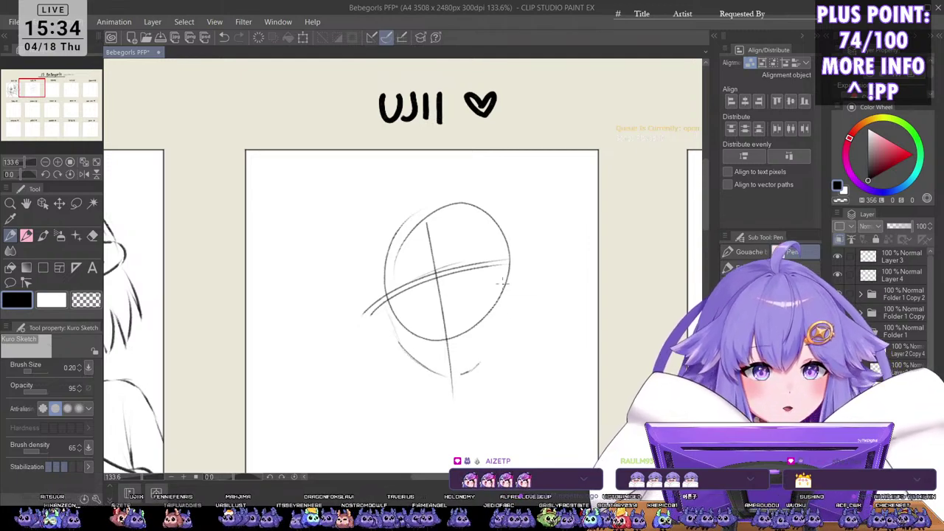
Step: Sketch the right cheek and jaw of the second portrait, running from the eye guideline down to the chin
{"action": "scroll", "coordinate": [507, 280], "scroll_direction": "up", "scroll_amount": 1}
{"action": "left_click_drag", "start_coordinate": [530, 344], "coordinate": [533, 331]}
{"action": "left_click_drag", "start_coordinate": [511, 274], "coordinate": [505, 305]}
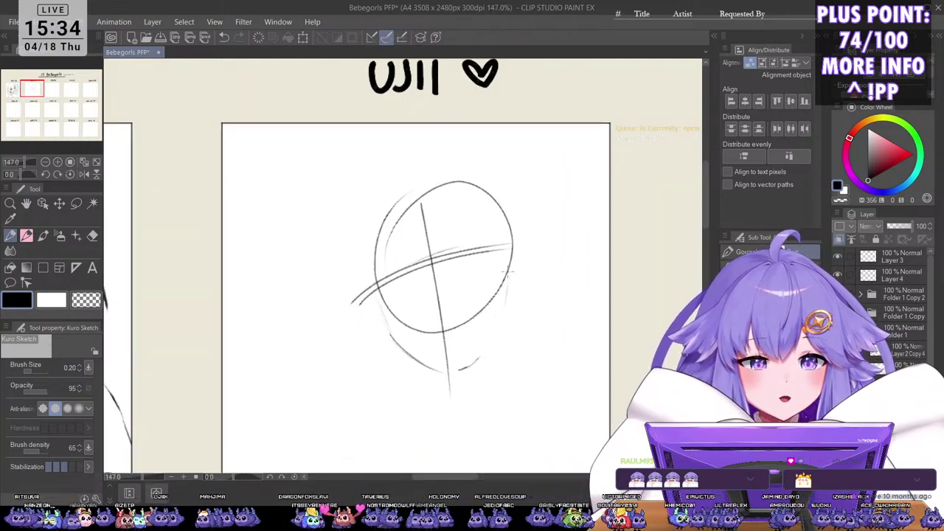
{"action": "left_click_drag", "start_coordinate": [512, 254], "coordinate": [503, 330]}
{"action": "left_click_drag", "start_coordinate": [512, 279], "coordinate": [502, 324]}
{"action": "left_click_drag", "start_coordinate": [497, 332], "coordinate": [474, 364]}
{"action": "mouse_move", "coordinate": [488, 347]}
{"action": "left_mouse_down"}
{"action": "mouse_move", "coordinate": [474, 365]}
{"action": "mouse_move", "coordinate": [472, 353]}
{"action": "left_mouse_up"}
Step: Sketch the left cheek and jaw line from the eye guideline down and across to meet at a pointed chin
{"action": "left_click_drag", "start_coordinate": [396, 337], "coordinate": [432, 367]}
{"action": "left_click_drag", "start_coordinate": [368, 279], "coordinate": [391, 337]}
{"action": "left_click_drag", "start_coordinate": [377, 295], "coordinate": [391, 329]}
{"action": "key", "text": "ctrl+z"}
{"action": "key", "text": "ctrl+z"}
{"action": "mouse_move", "coordinate": [370, 281]}
{"action": "left_mouse_down"}
{"action": "mouse_move", "coordinate": [392, 335]}
{"action": "mouse_move", "coordinate": [429, 361]}
{"action": "left_mouse_up"}
{"action": "left_click_drag", "start_coordinate": [404, 347], "coordinate": [466, 369]}
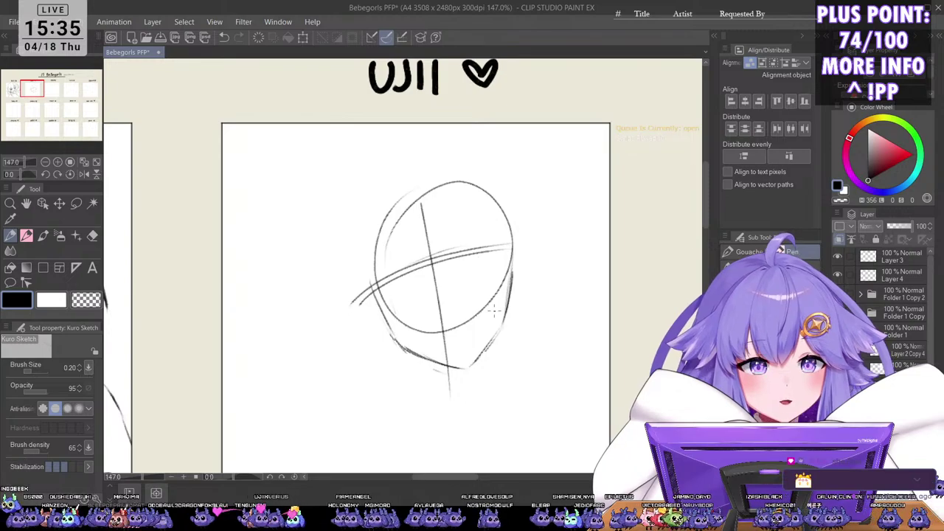
{"action": "scroll", "coordinate": [539, 251], "scroll_direction": "down", "scroll_amount": 1}
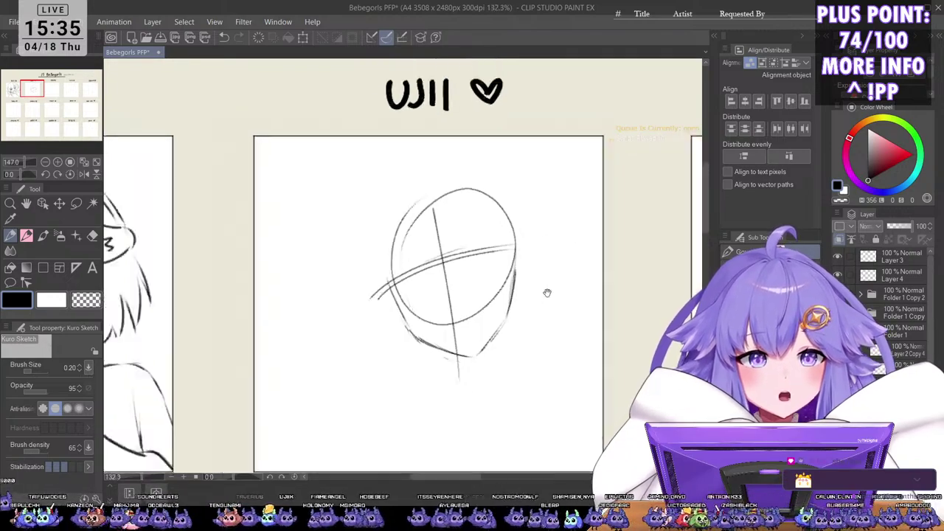
{"action": "left_click_drag", "start_coordinate": [556, 314], "coordinate": [548, 293]}
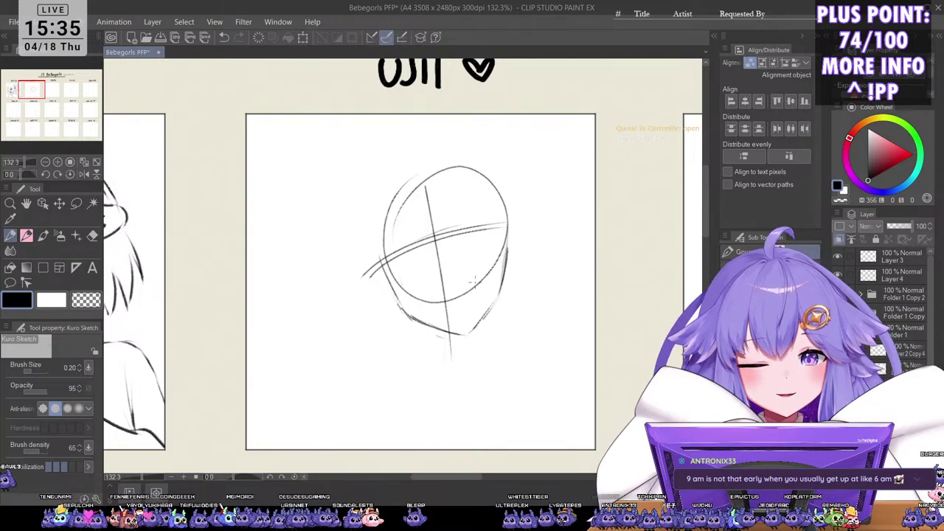
Step: Erase the centre line below the eye guideline and the lower arc of the head oval inside the face
{"action": "left_click_drag", "start_coordinate": [445, 344], "coordinate": [449, 336]}
{"action": "left_click_drag", "start_coordinate": [438, 285], "coordinate": [452, 281]}
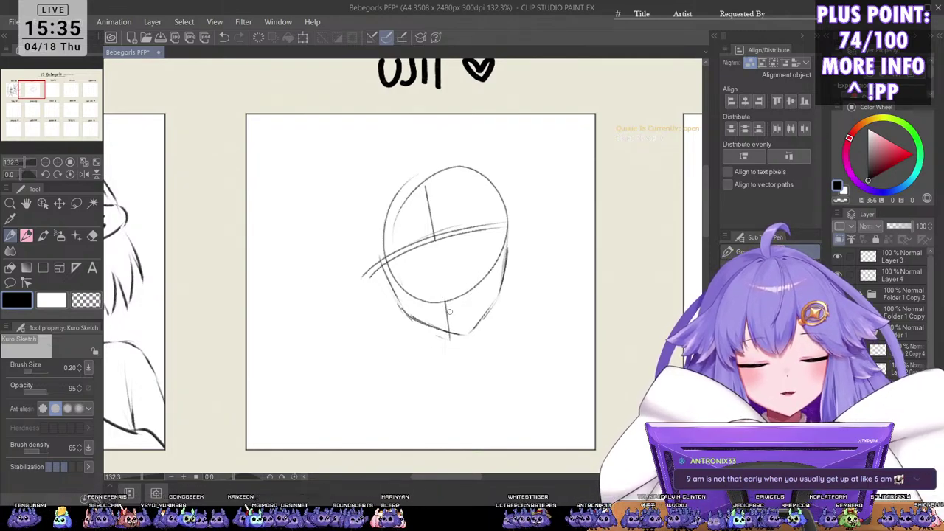
{"action": "left_click", "coordinate": [449, 312]}
{"action": "left_click", "coordinate": [450, 301]}
Step: Distort the head sketch in a mirrored view by lowering the upper corner on the right-cheek side, and restore the normal view
{"action": "key", "text": "h"}
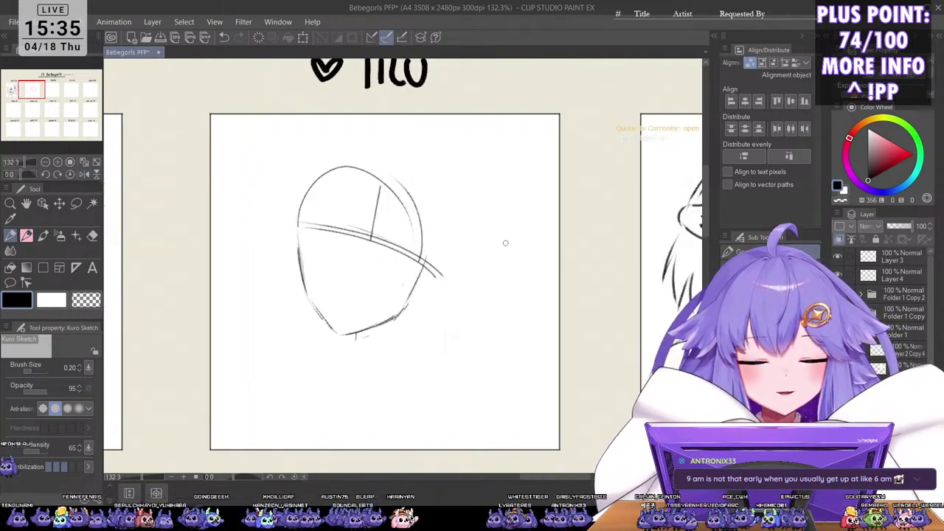
{"action": "key", "text": "ctrl+t"}
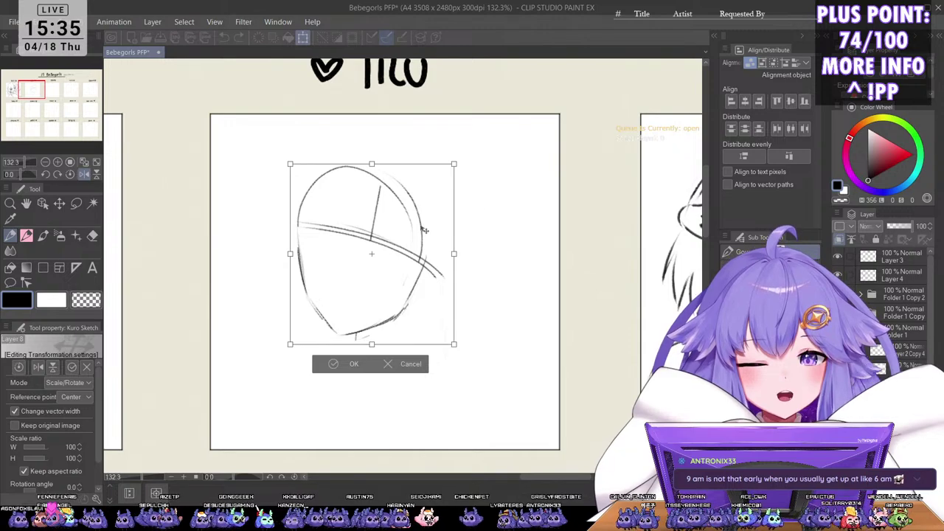
{"action": "left_click_drag", "start_coordinate": [291, 164], "coordinate": [294, 190]}
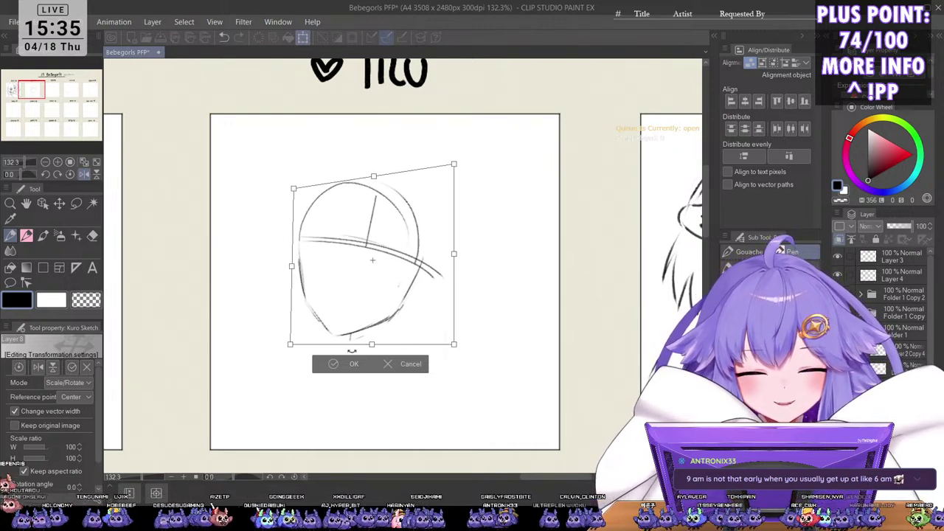
{"action": "left_click", "coordinate": [346, 364]}
{"action": "key", "text": "h"}
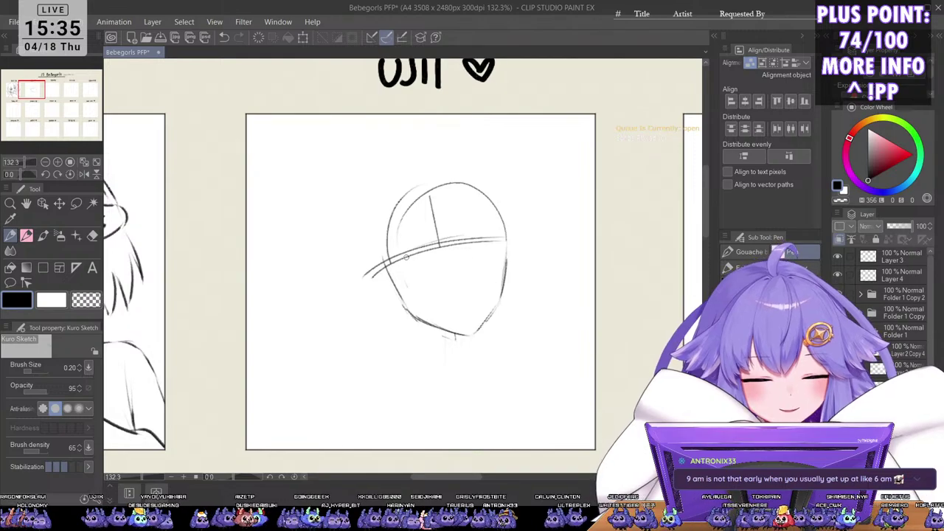
Step: Erase the eye guideline, remaining centre line and most of the skull top, keeping the left head curve and the jaw
{"action": "mouse_move", "coordinate": [406, 257]}
{"action": "left_mouse_down"}
{"action": "mouse_move", "coordinate": [505, 238]}
{"action": "mouse_move", "coordinate": [421, 245]}
{"action": "left_mouse_up"}
{"action": "mouse_move", "coordinate": [430, 197]}
{"action": "left_mouse_down"}
{"action": "mouse_move", "coordinate": [422, 225]}
{"action": "mouse_move", "coordinate": [427, 265]}
{"action": "mouse_move", "coordinate": [393, 274]}
{"action": "left_mouse_up"}
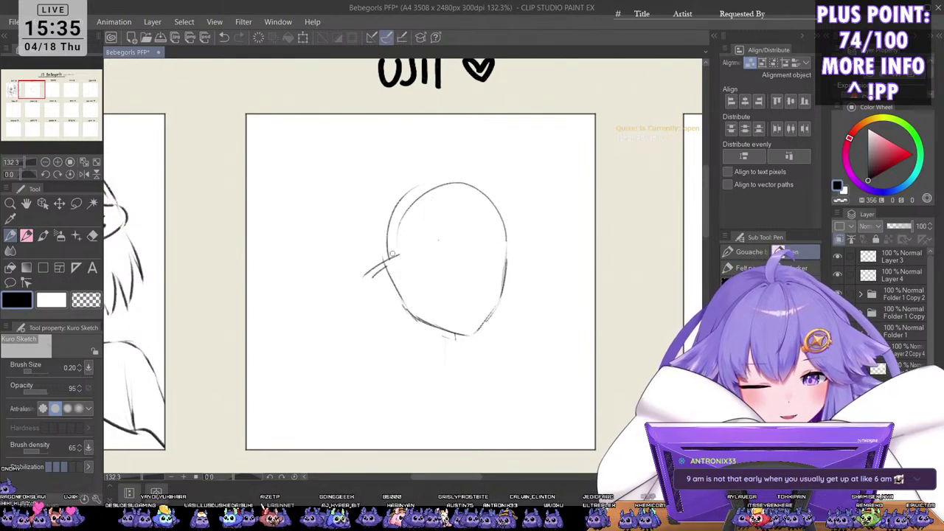
{"action": "left_click_drag", "start_coordinate": [400, 208], "coordinate": [458, 227]}
{"action": "left_click_drag", "start_coordinate": [376, 261], "coordinate": [382, 279]}
{"action": "scroll", "coordinate": [463, 336], "scroll_direction": "up", "scroll_amount": 3}
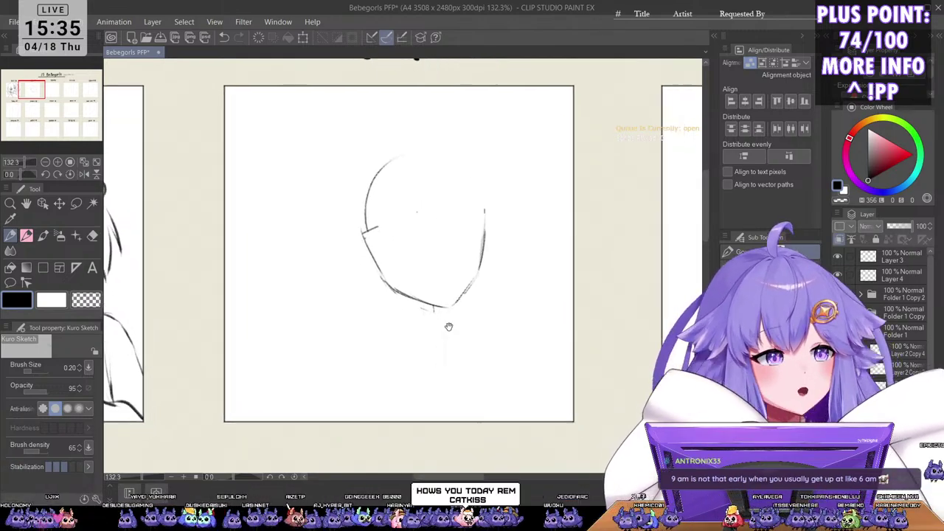
{"action": "scroll", "coordinate": [516, 351], "scroll_direction": "down", "scroll_amount": 2}
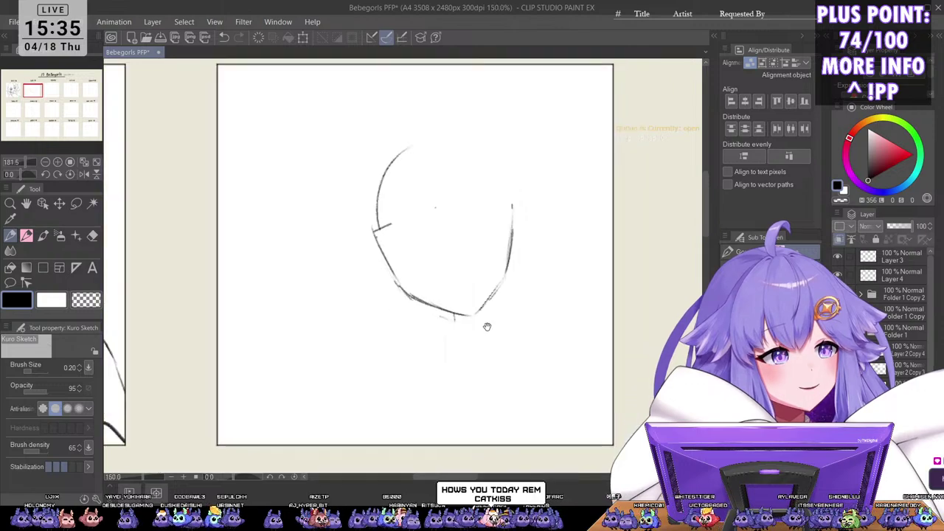
{"action": "scroll", "coordinate": [496, 329], "scroll_direction": "up", "scroll_amount": 2}
{"action": "left_click_drag", "start_coordinate": [518, 347], "coordinate": [522, 338]}
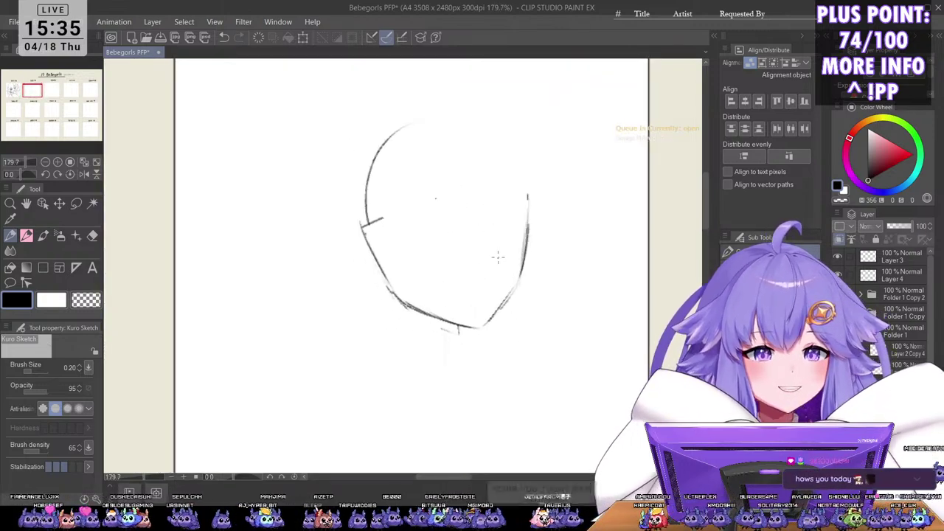
{"action": "scroll", "coordinate": [472, 216], "scroll_direction": "down", "scroll_amount": 1}
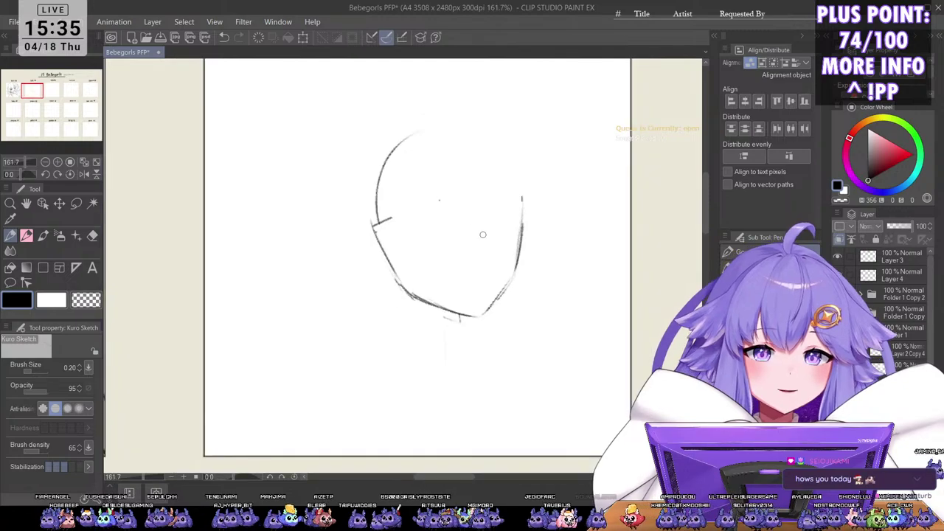
{"action": "left_click_drag", "start_coordinate": [435, 333], "coordinate": [429, 340]}
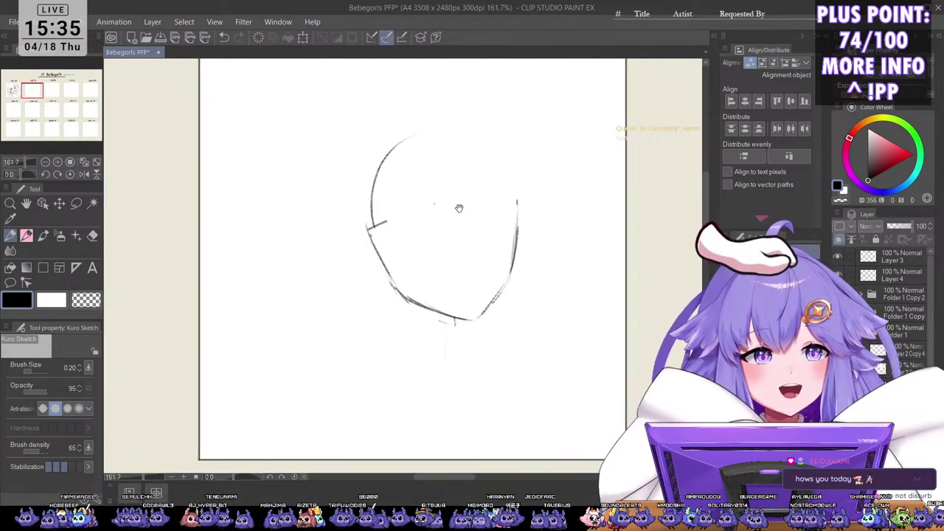
{"action": "left_click_drag", "start_coordinate": [487, 278], "coordinate": [444, 332]}
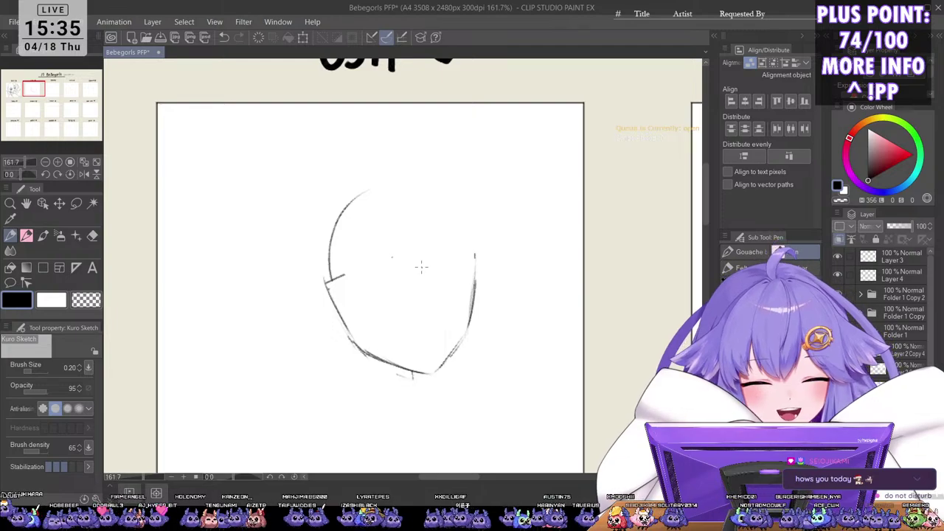
{"action": "key", "text": "b"}
{"action": "key", "text": "p"}
{"action": "scroll", "coordinate": [442, 303], "scroll_direction": "down", "scroll_amount": 2}
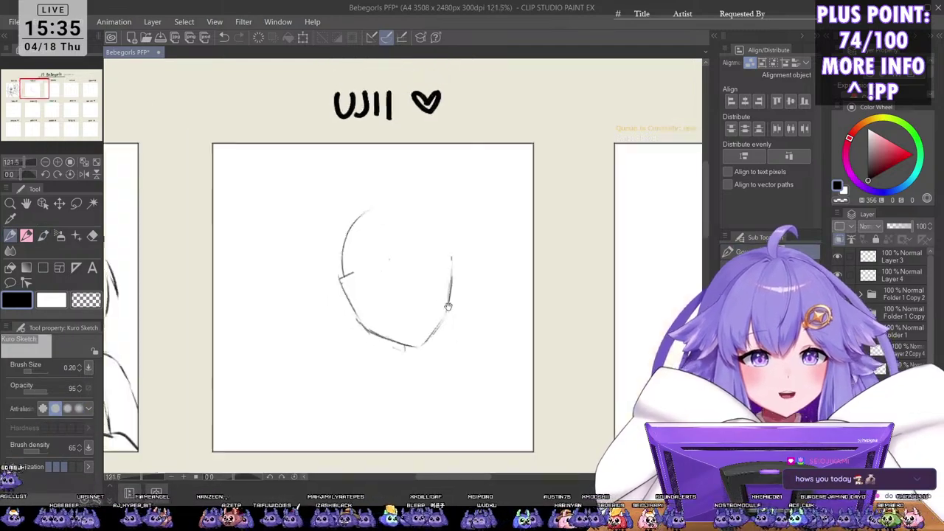
{"action": "scroll", "coordinate": [416, 267], "scroll_direction": "up", "scroll_amount": 2}
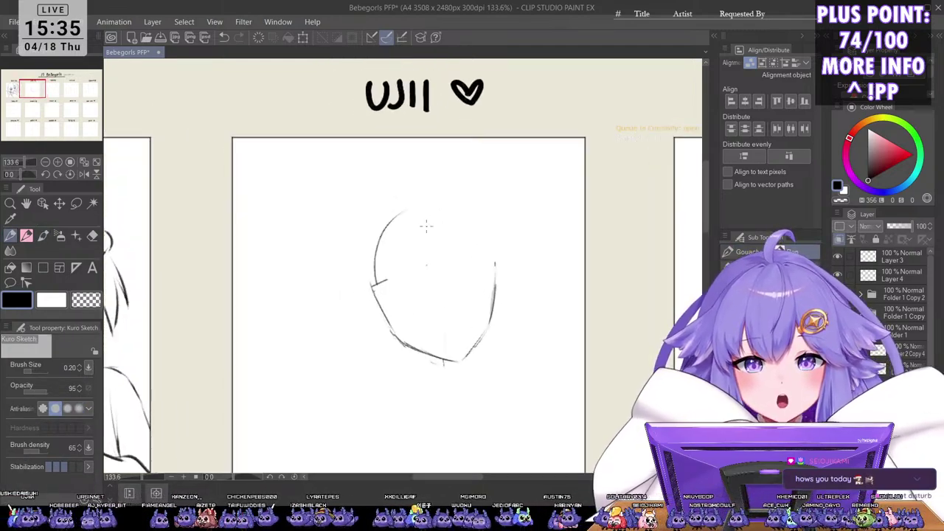
{"action": "mouse_move", "coordinate": [410, 222]}
{"action": "left_mouse_down"}
{"action": "mouse_move", "coordinate": [404, 271]}
{"action": "mouse_move", "coordinate": [422, 292]}
{"action": "left_mouse_up"}
{"action": "key", "text": "ctrl+z"}
{"action": "left_click_drag", "start_coordinate": [397, 230], "coordinate": [427, 282]}
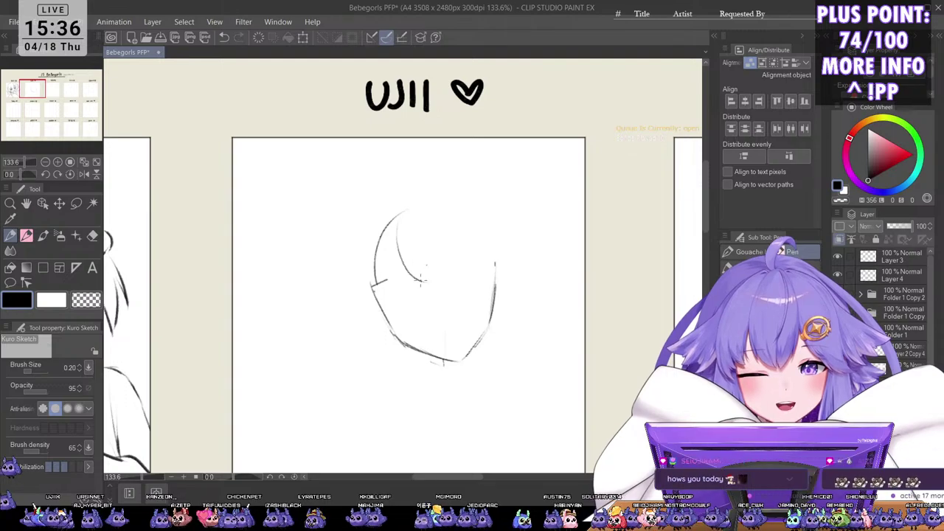
{"action": "key", "text": "ctrl+z"}
{"action": "key", "text": "ctrl+z"}
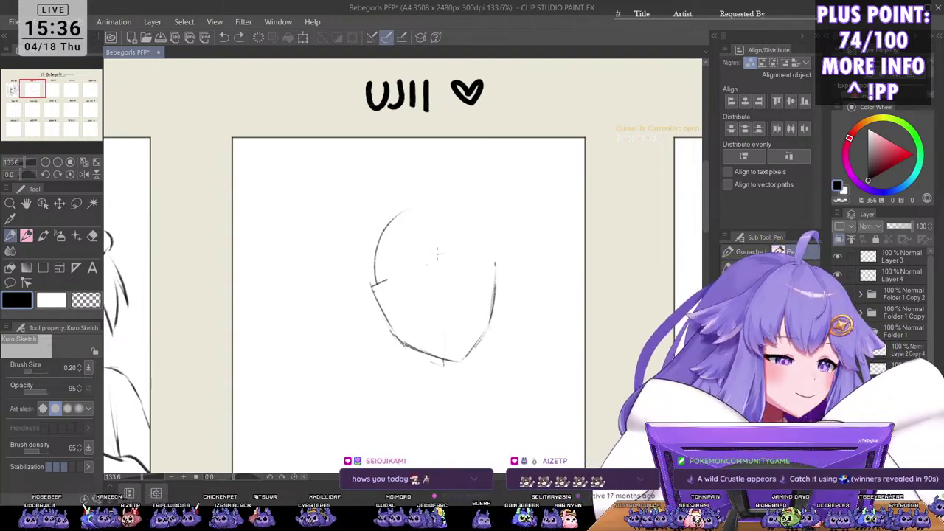
{"action": "scroll", "coordinate": [442, 252], "scroll_direction": "up", "scroll_amount": 3}
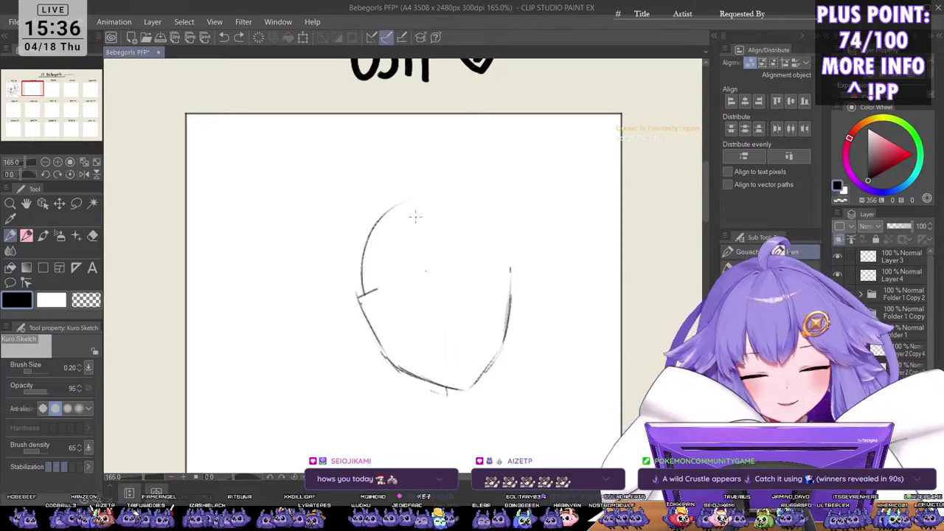
{"action": "left_click_drag", "start_coordinate": [362, 303], "coordinate": [343, 317]}
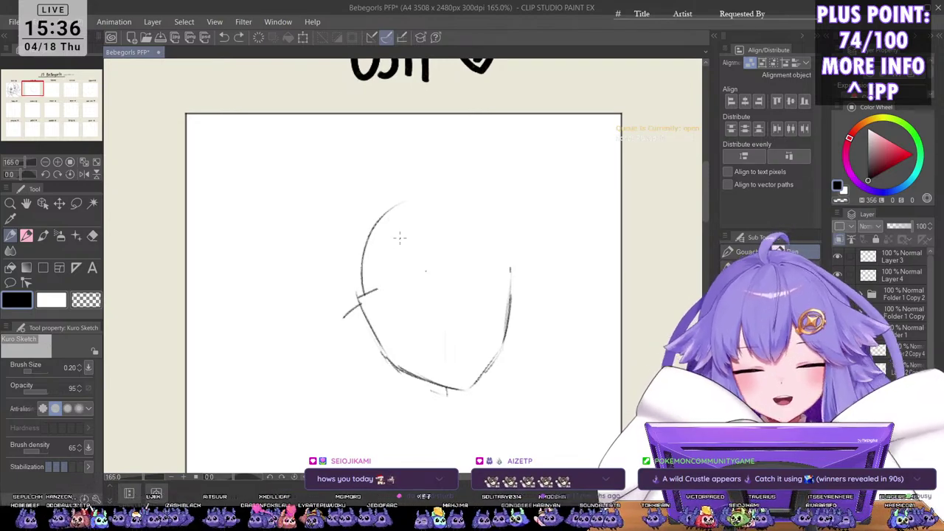
{"action": "key", "text": "ctrl+z"}
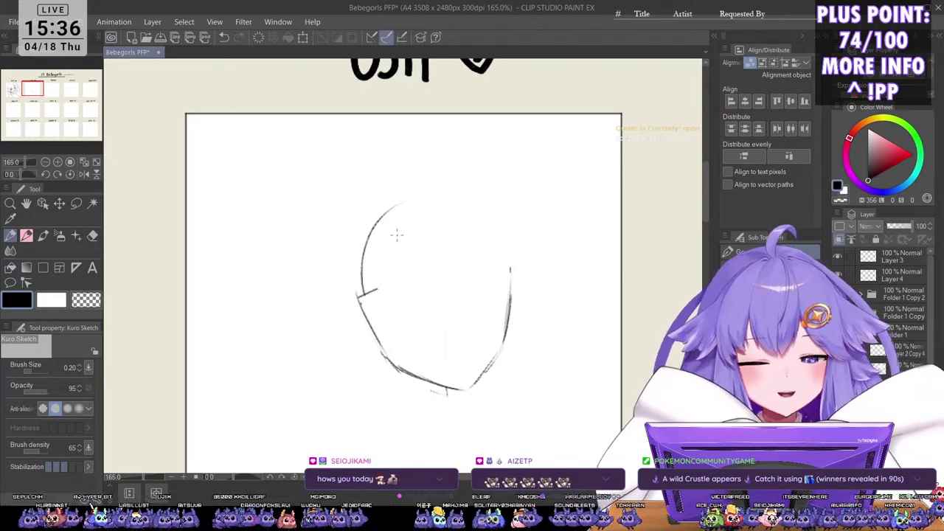
Step: Sketch the first curved fringe strands of the second portrait, sweeping from the left forehead down toward the middle of the face
{"action": "left_click_drag", "start_coordinate": [389, 227], "coordinate": [426, 304]}
{"action": "mouse_move", "coordinate": [411, 273]}
{"action": "left_mouse_down"}
{"action": "mouse_move", "coordinate": [432, 302]}
{"action": "mouse_move", "coordinate": [457, 308]}
{"action": "left_mouse_up"}
{"action": "key", "text": "ctrl+z"}
{"action": "left_click_drag", "start_coordinate": [412, 273], "coordinate": [461, 303]}
{"action": "left_click_drag", "start_coordinate": [420, 232], "coordinate": [459, 303]}
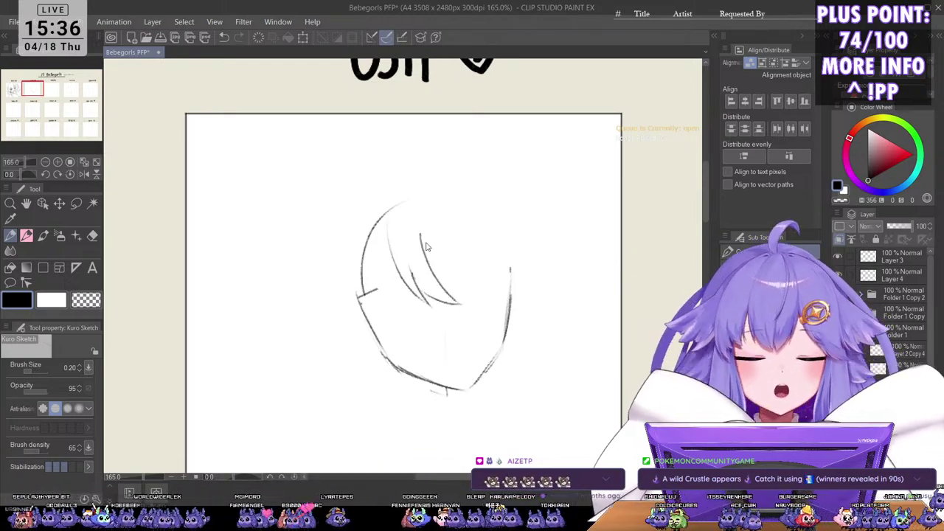
Step: Redraw the long centre fringe strand and add shorter strands beside it and a pointed tip below it
{"action": "key", "text": "ctrl+z"}
{"action": "left_click_drag", "start_coordinate": [415, 234], "coordinate": [464, 302]}
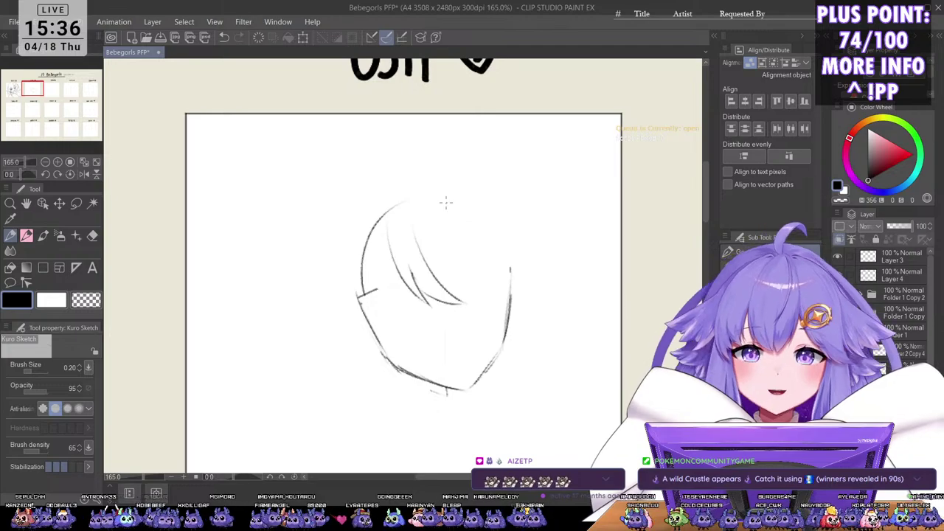
{"action": "mouse_move", "coordinate": [430, 203]}
{"action": "left_mouse_down"}
{"action": "mouse_move", "coordinate": [446, 218]}
{"action": "mouse_move", "coordinate": [457, 279]}
{"action": "left_mouse_up"}
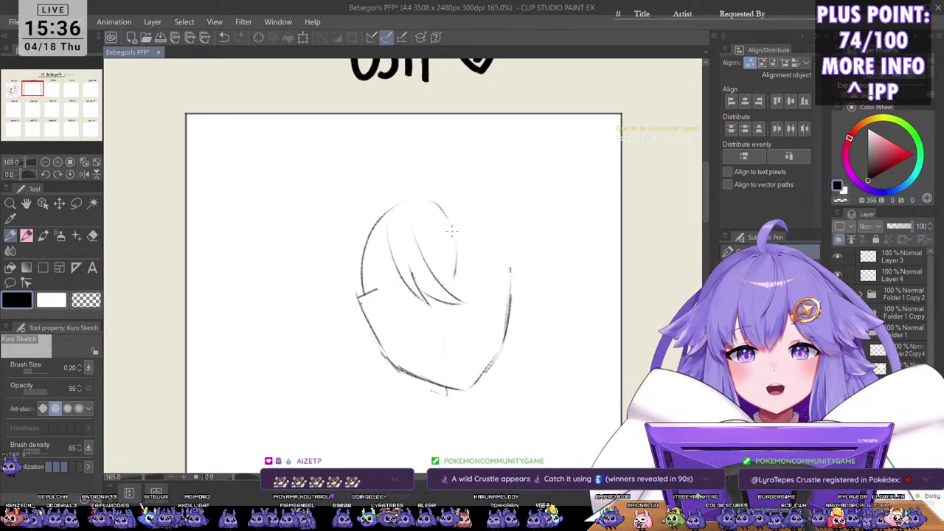
{"action": "mouse_move", "coordinate": [417, 305]}
{"action": "left_mouse_down"}
{"action": "mouse_move", "coordinate": [410, 316]}
{"action": "mouse_move", "coordinate": [437, 304]}
{"action": "left_mouse_up"}
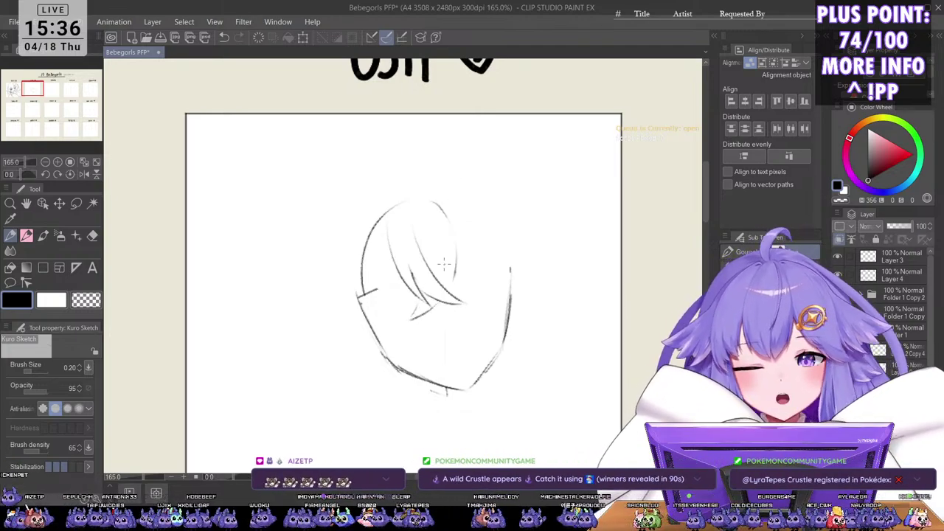
{"action": "left_click_drag", "start_coordinate": [433, 232], "coordinate": [435, 273]}
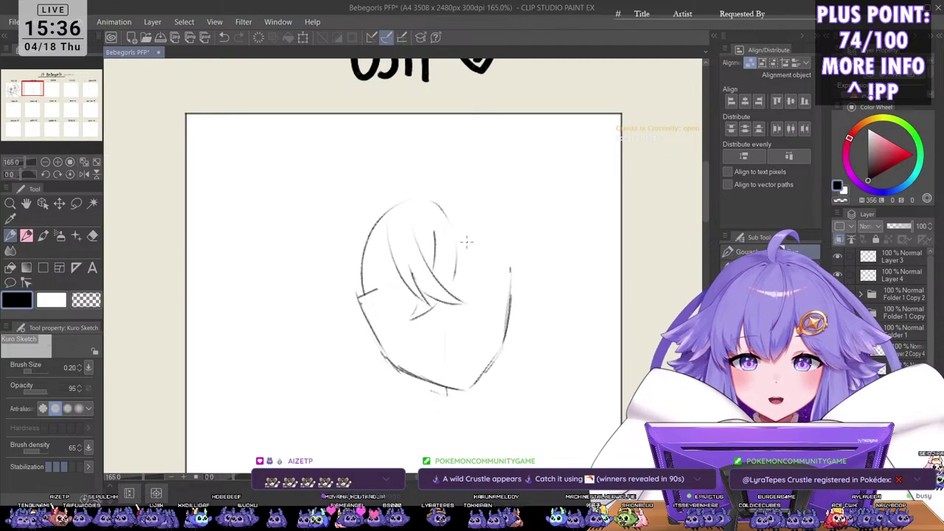
Step: Sketch the fringe lock on the right side of the forehead with two curves flicking outward past the temple
{"action": "mouse_move", "coordinate": [455, 237]}
{"action": "left_mouse_down"}
{"action": "mouse_move", "coordinate": [509, 275]}
{"action": "mouse_move", "coordinate": [489, 262]}
{"action": "mouse_move", "coordinate": [550, 272]}
{"action": "mouse_move", "coordinate": [474, 302]}
{"action": "left_mouse_up"}
{"action": "mouse_move", "coordinate": [446, 221]}
{"action": "left_mouse_down"}
{"action": "mouse_move", "coordinate": [494, 273]}
{"action": "mouse_move", "coordinate": [474, 249]}
{"action": "mouse_move", "coordinate": [531, 294]}
{"action": "left_mouse_up"}
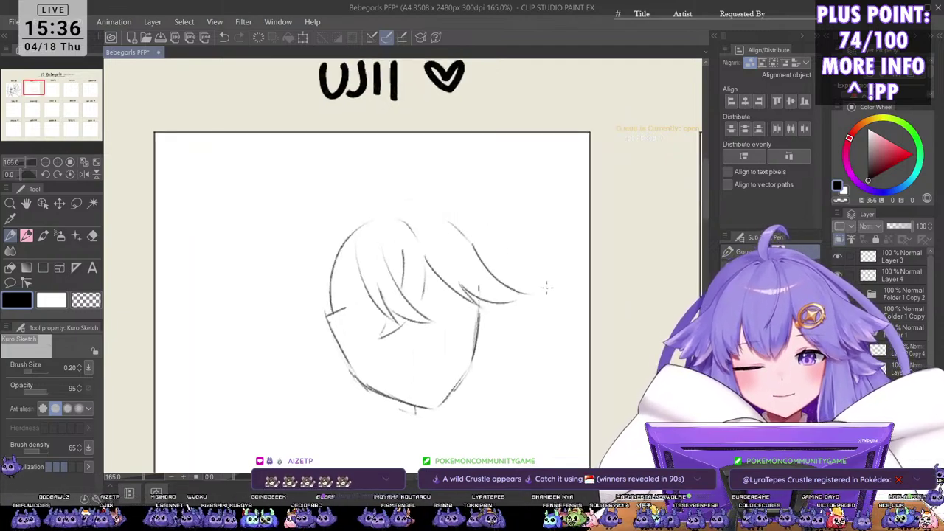
{"action": "key", "text": "ctrl+z"}
{"action": "mouse_move", "coordinate": [472, 246]}
{"action": "left_mouse_down"}
{"action": "mouse_move", "coordinate": [524, 284]}
{"action": "mouse_move", "coordinate": [486, 297]}
{"action": "mouse_move", "coordinate": [529, 295]}
{"action": "left_mouse_up"}
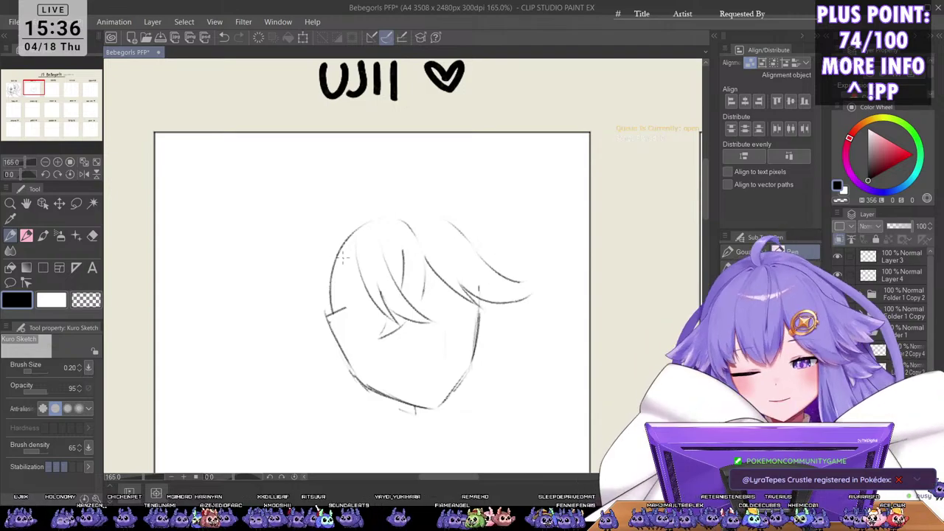
Step: Remove the left head curve and its ear-level tick, and sketch a side strand sweeping outward across the left cheek line
{"action": "key", "text": "ctrl+z"}
{"action": "key", "text": "ctrl+z"}
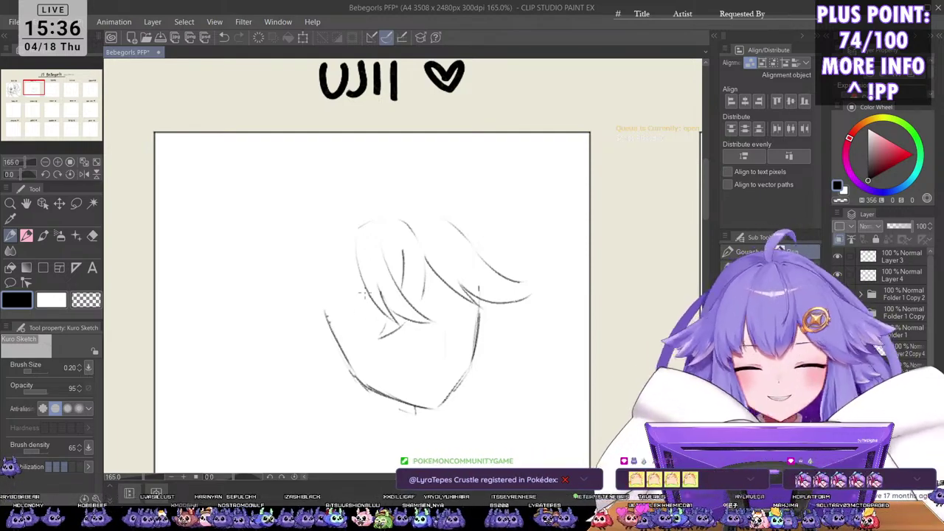
{"action": "left_click_drag", "start_coordinate": [362, 294], "coordinate": [329, 359]}
{"action": "key", "text": "ctrl+z"}
{"action": "left_click_drag", "start_coordinate": [366, 297], "coordinate": [333, 357]}
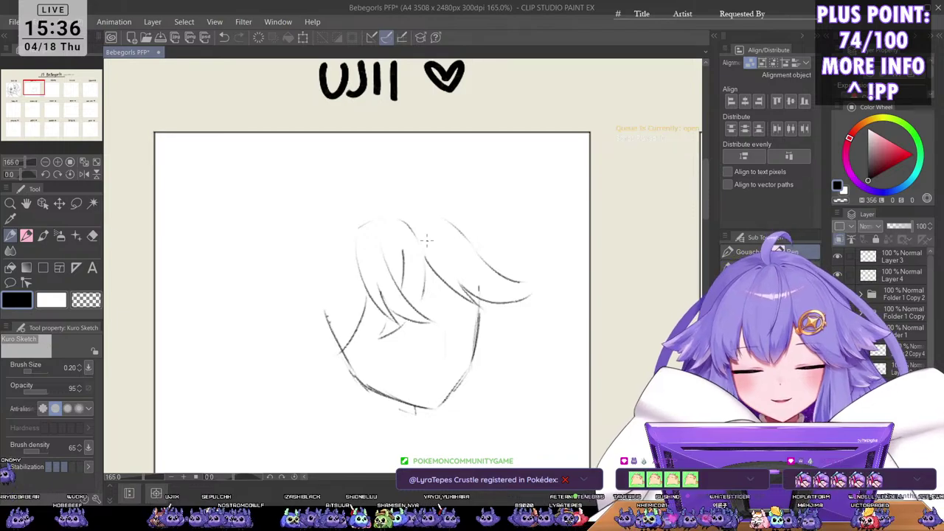
{"action": "key", "text": "ctrl+z"}
{"action": "left_click_drag", "start_coordinate": [366, 295], "coordinate": [331, 358]}
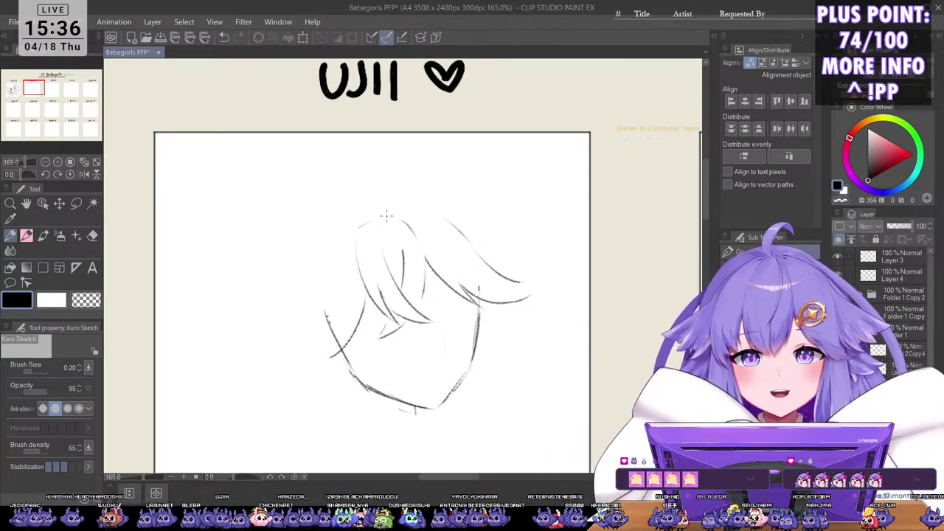
Step: Sketch the long side-hair strands flaring outward from the crown past the left cheek, and check them in a mirrored view
{"action": "scroll", "coordinate": [454, 232], "scroll_direction": "down", "scroll_amount": 1}
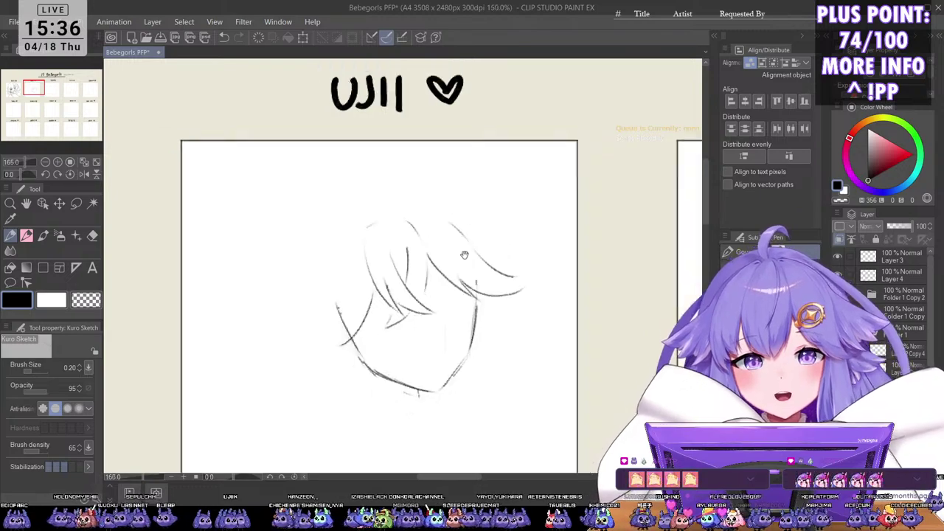
{"action": "left_click_drag", "start_coordinate": [479, 301], "coordinate": [491, 264]}
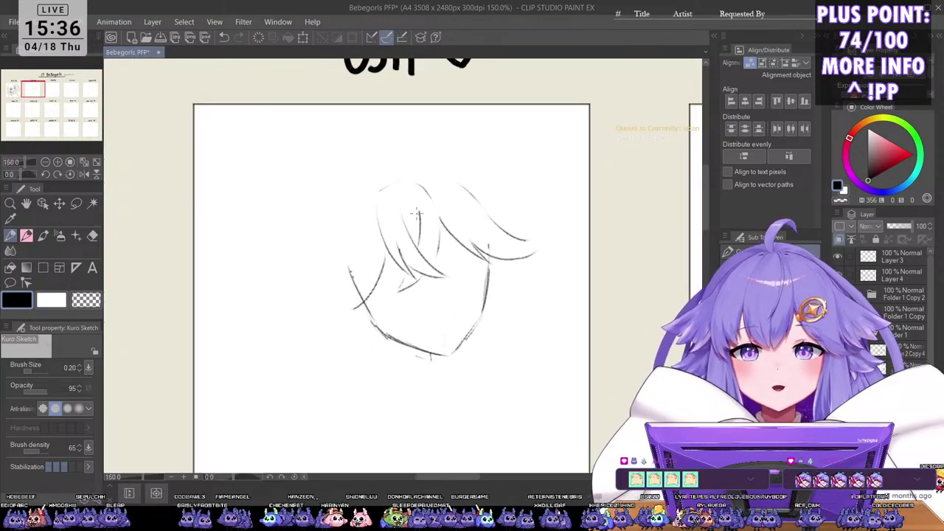
{"action": "scroll", "coordinate": [415, 179], "scroll_direction": "up", "scroll_amount": 2}
{"action": "left_click_drag", "start_coordinate": [356, 205], "coordinate": [351, 264]}
{"action": "left_click_drag", "start_coordinate": [348, 270], "coordinate": [331, 333]}
{"action": "left_click_drag", "start_coordinate": [338, 234], "coordinate": [303, 333]}
{"action": "left_click_drag", "start_coordinate": [347, 301], "coordinate": [320, 329]}
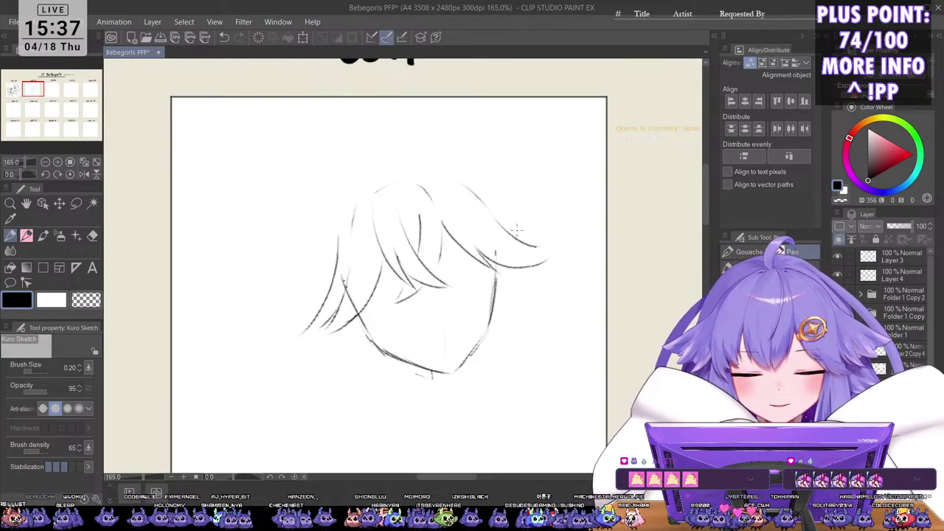
{"action": "key", "text": "h"}
{"action": "key", "text": "h"}
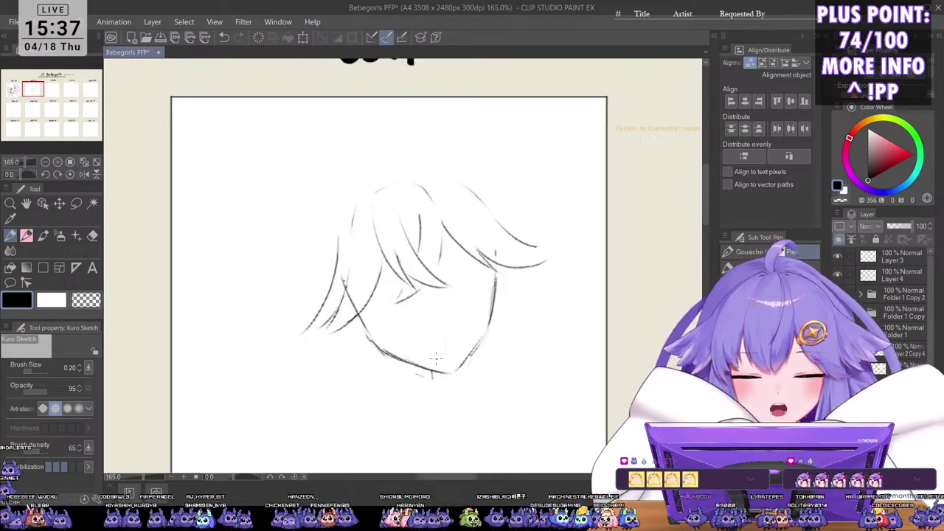
Step: Sketch the neck lines beneath the jaw and the first sloping lines of the shirt collar on both sides
{"action": "left_click_drag", "start_coordinate": [475, 304], "coordinate": [463, 289]}
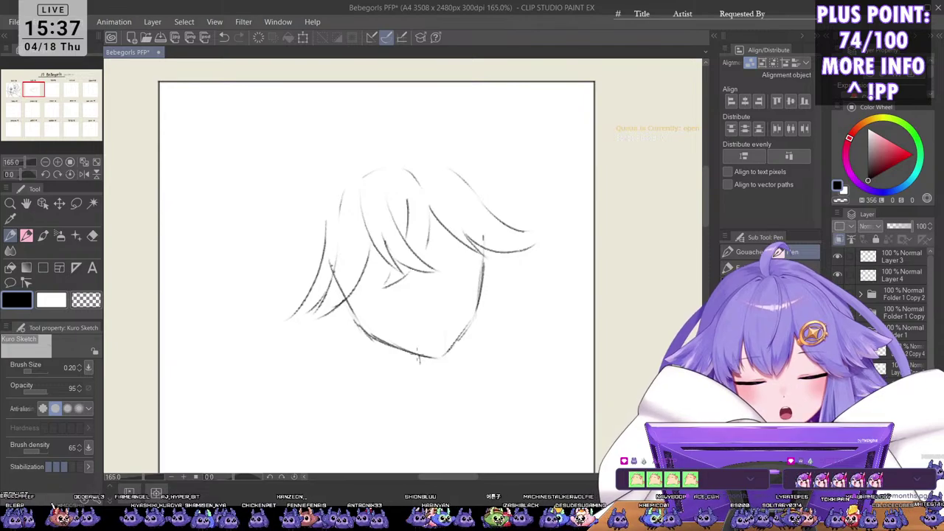
{"action": "mouse_move", "coordinate": [419, 357]}
{"action": "left_mouse_down"}
{"action": "mouse_move", "coordinate": [432, 384]}
{"action": "mouse_move", "coordinate": [388, 405]}
{"action": "mouse_move", "coordinate": [442, 403]}
{"action": "left_mouse_up"}
{"action": "key", "text": "ctrl+z"}
{"action": "key", "text": "ctrl+z"}
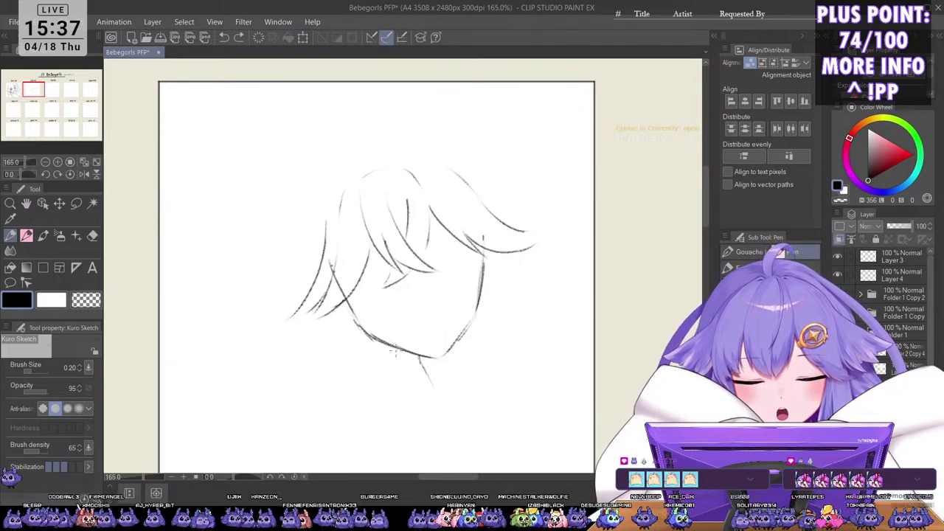
{"action": "mouse_move", "coordinate": [394, 348]}
{"action": "left_mouse_down"}
{"action": "mouse_move", "coordinate": [370, 417]}
{"action": "mouse_move", "coordinate": [406, 390]}
{"action": "mouse_move", "coordinate": [445, 406]}
{"action": "left_mouse_up"}
{"action": "mouse_move", "coordinate": [471, 357]}
{"action": "left_mouse_down"}
{"action": "mouse_move", "coordinate": [467, 404]}
{"action": "mouse_move", "coordinate": [455, 405]}
{"action": "left_mouse_up"}
{"action": "key", "text": "ctrl+z"}
{"action": "left_click_drag", "start_coordinate": [478, 314], "coordinate": [506, 365]}
{"action": "mouse_move", "coordinate": [461, 390]}
{"action": "left_mouse_down"}
{"action": "mouse_move", "coordinate": [476, 378]}
{"action": "mouse_move", "coordinate": [520, 376]}
{"action": "left_mouse_up"}
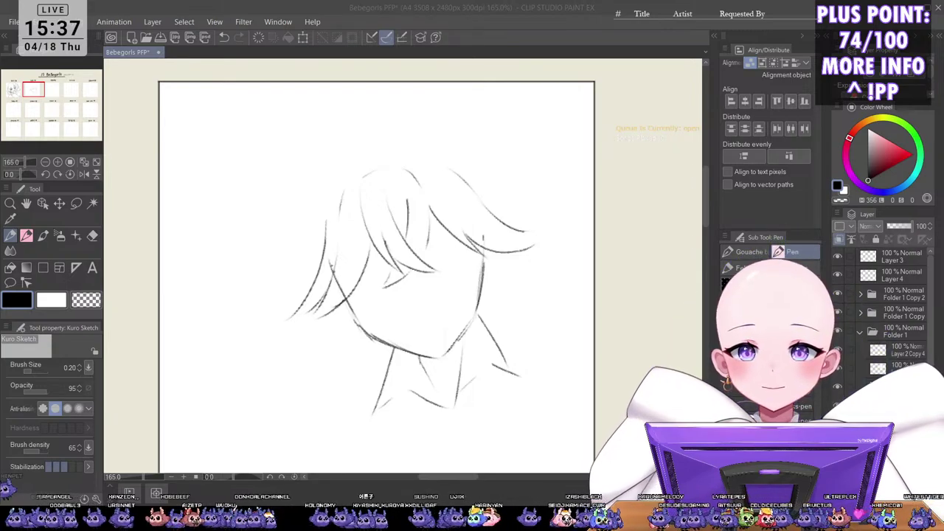
Step: Define the shirt collar's inner edge and points, its V-shaped opening, and a short stroke beside the left of the neck
{"action": "left_click", "coordinate": [494, 339]}
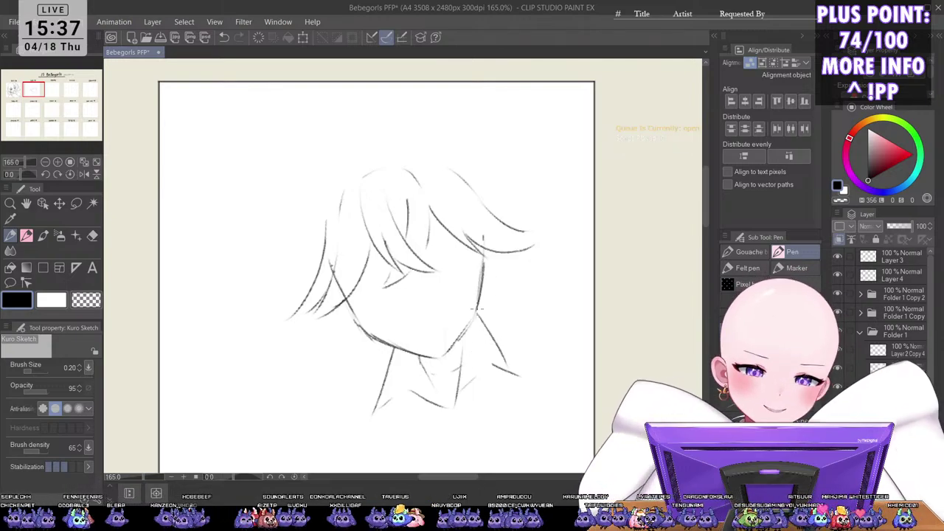
{"action": "left_click_drag", "start_coordinate": [463, 337], "coordinate": [456, 396]}
{"action": "left_click_drag", "start_coordinate": [457, 397], "coordinate": [467, 417]}
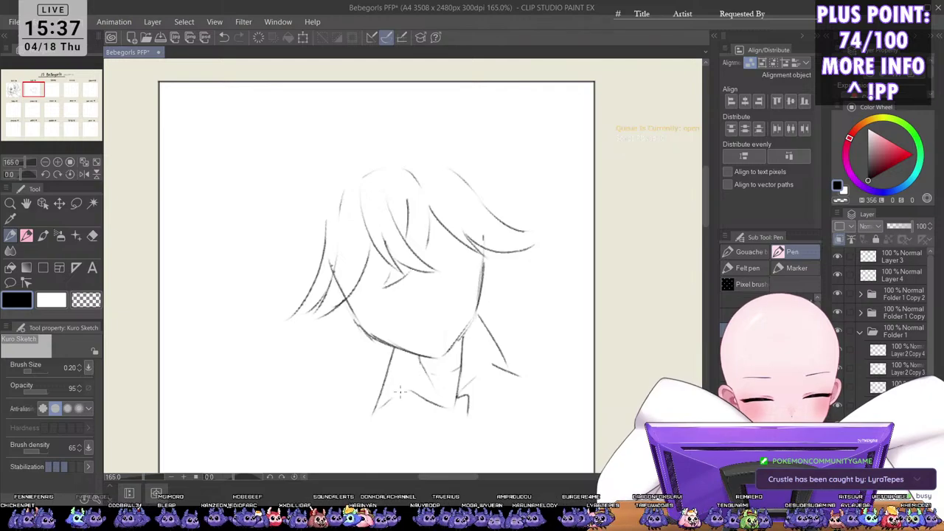
{"action": "mouse_move", "coordinate": [389, 404]}
{"action": "left_mouse_down"}
{"action": "mouse_move", "coordinate": [406, 388]}
{"action": "mouse_move", "coordinate": [426, 410]}
{"action": "mouse_move", "coordinate": [491, 367]}
{"action": "left_mouse_up"}
{"action": "key", "text": "ctrl+z"}
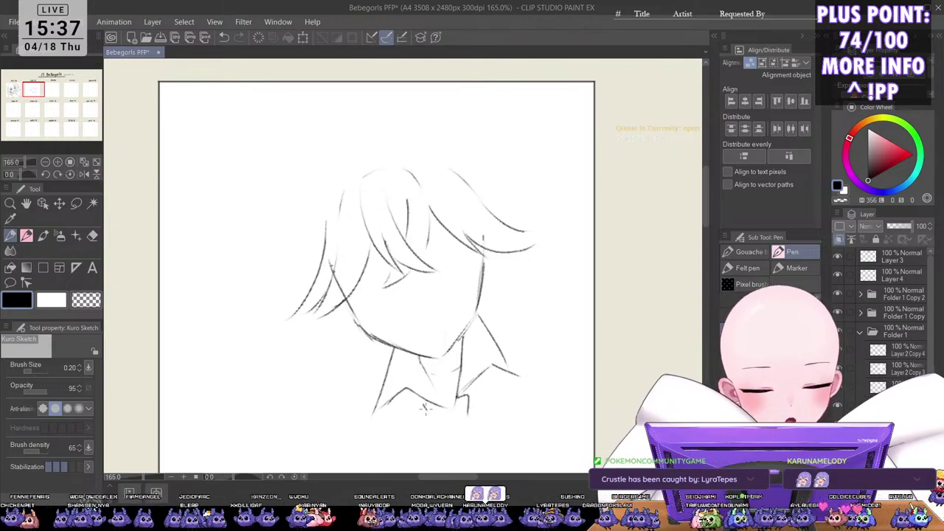
{"action": "left_click_drag", "start_coordinate": [417, 398], "coordinate": [432, 425]}
{"action": "left_click_drag", "start_coordinate": [481, 375], "coordinate": [457, 439]}
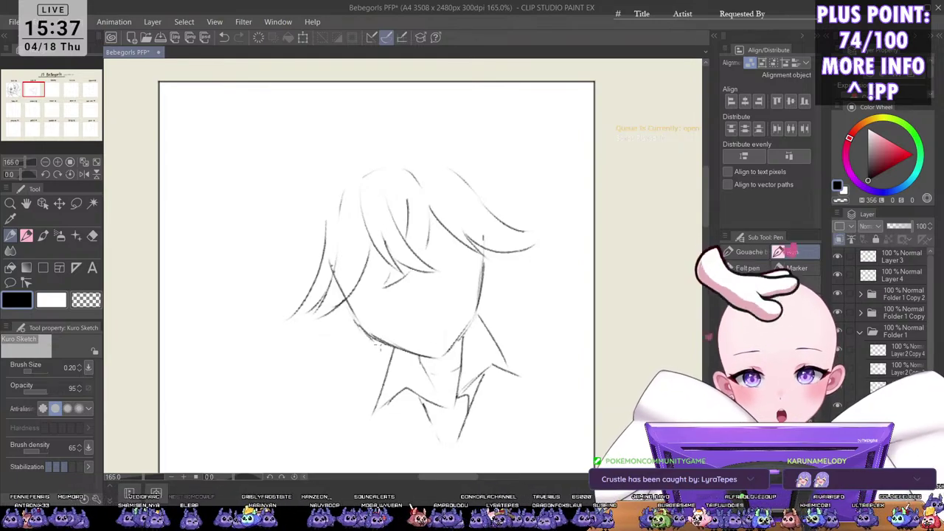
{"action": "left_click_drag", "start_coordinate": [373, 352], "coordinate": [355, 364]}
Step: Enlarge the head-and-collar sketch to 119%, rotate it 6.4 degrees and move it up within the second frame
{"action": "mouse_move", "coordinate": [528, 276]}
{"action": "left_mouse_down"}
{"action": "mouse_move", "coordinate": [533, 318]}
{"action": "mouse_move", "coordinate": [522, 346]}
{"action": "mouse_move", "coordinate": [506, 263]}
{"action": "mouse_move", "coordinate": [533, 310]}
{"action": "left_mouse_up"}
{"action": "scroll", "coordinate": [516, 348], "scroll_direction": "down", "scroll_amount": 2}
{"action": "key", "text": "h"}
{"action": "key", "text": "h"}
{"action": "key", "text": "ctrl+t"}
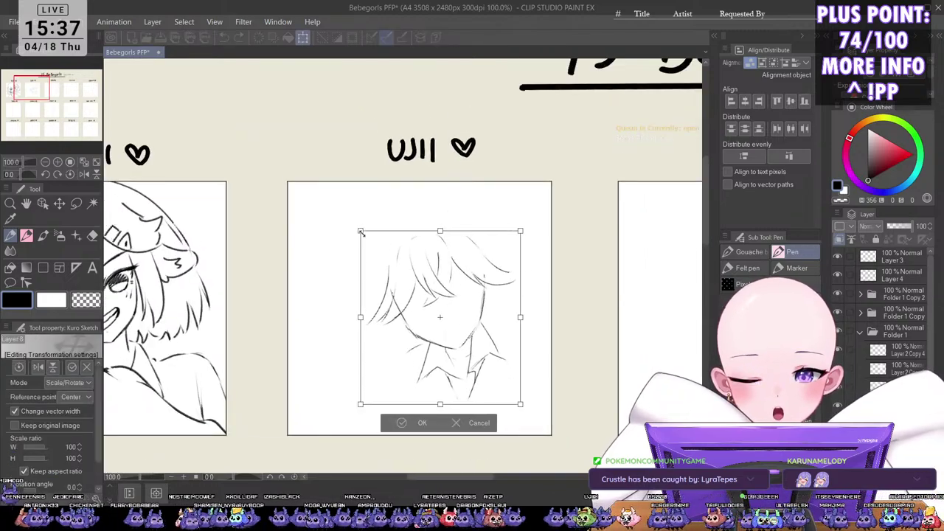
{"action": "left_click_drag", "start_coordinate": [465, 366], "coordinate": [455, 369]}
{"action": "left_click_drag", "start_coordinate": [517, 414], "coordinate": [502, 427]}
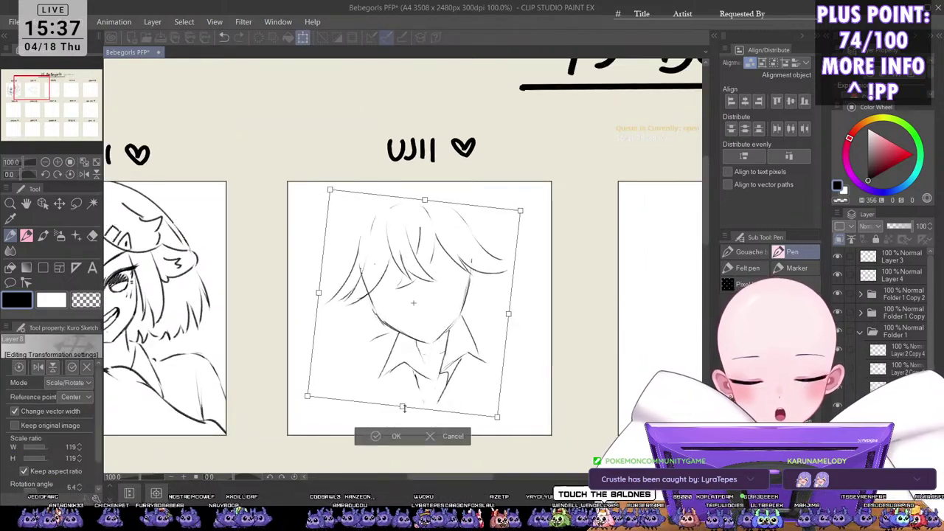
{"action": "left_click", "coordinate": [394, 441]}
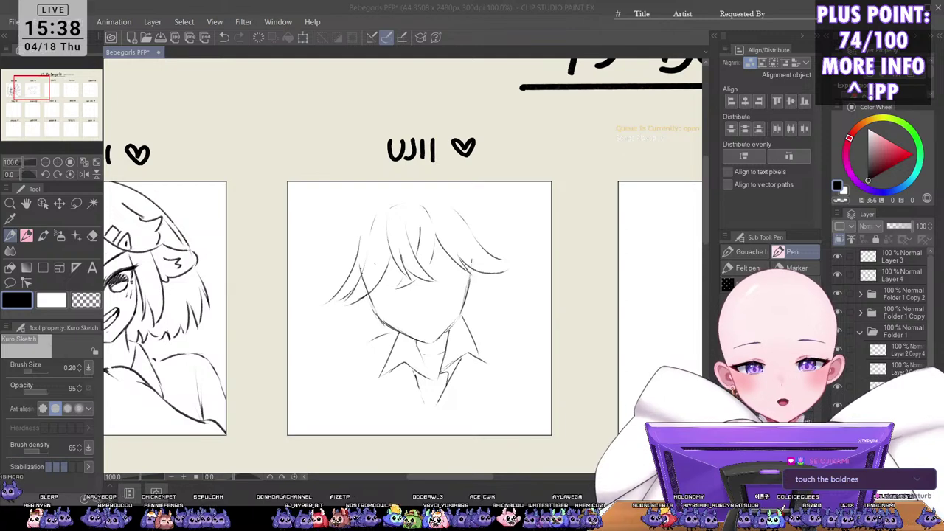
Step: Sketch a small cowlick above the crown, the outer hair contour on the left, and strokes along the left jaw
{"action": "left_click", "coordinate": [436, 273]}
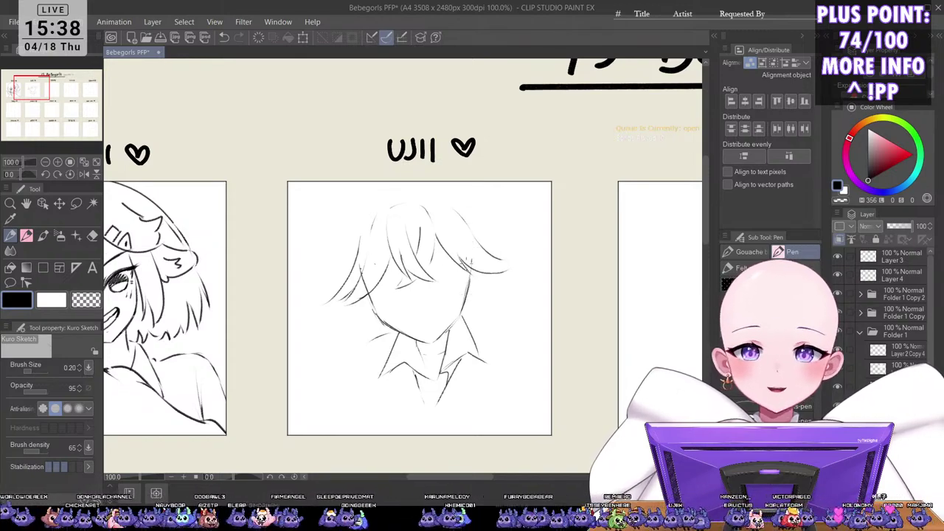
{"action": "mouse_move", "coordinate": [400, 193]}
{"action": "left_mouse_down"}
{"action": "mouse_move", "coordinate": [432, 240]}
{"action": "mouse_move", "coordinate": [380, 288]}
{"action": "left_mouse_up"}
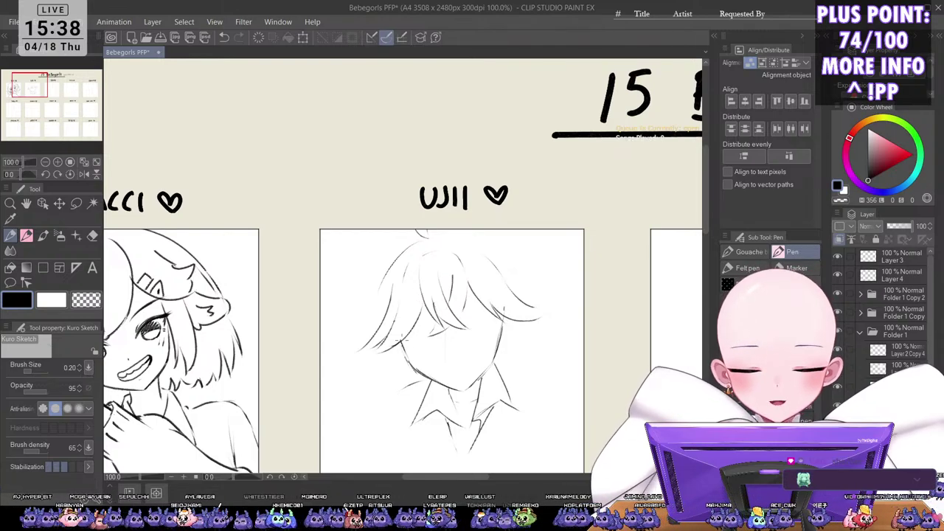
{"action": "left_click_drag", "start_coordinate": [404, 349], "coordinate": [430, 372]}
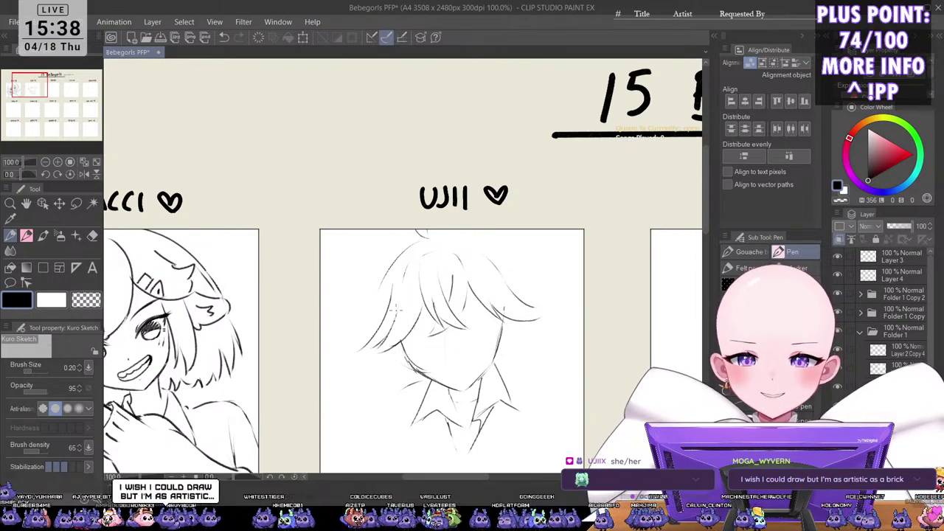
Step: Sketch the back-hair strands below the left cheek, curving down behind the jaw and across the neck
{"action": "mouse_move", "coordinate": [388, 354]}
{"action": "left_mouse_down"}
{"action": "mouse_move", "coordinate": [375, 393]}
{"action": "mouse_move", "coordinate": [435, 392]}
{"action": "mouse_move", "coordinate": [435, 406]}
{"action": "left_mouse_up"}
{"action": "key", "text": "ctrl+z"}
{"action": "key", "text": "ctrl+z"}
{"action": "left_click_drag", "start_coordinate": [412, 373], "coordinate": [442, 405]}
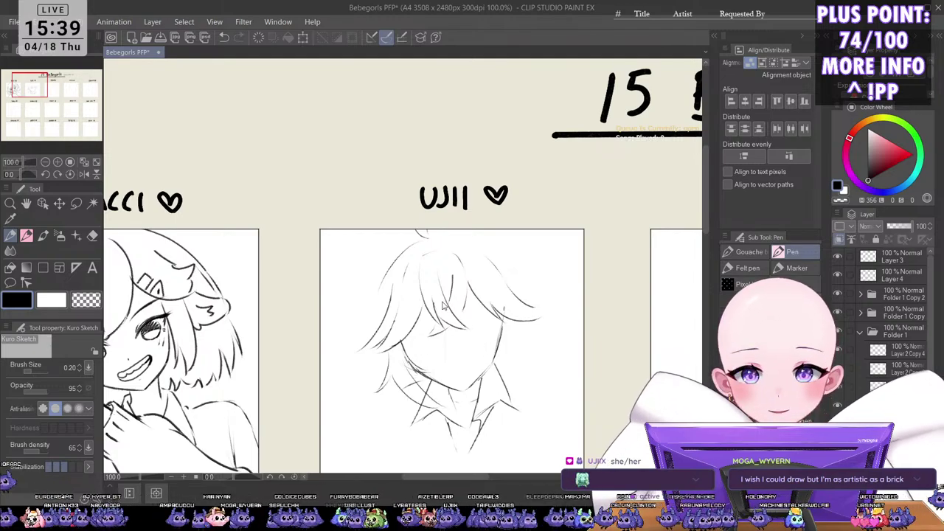
{"action": "key", "text": "ctrl+z"}
{"action": "key", "text": "ctrl+z"}
{"action": "left_click_drag", "start_coordinate": [404, 358], "coordinate": [447, 399]}
{"action": "key", "text": "ctrl+y"}
{"action": "key", "text": "ctrl+y"}
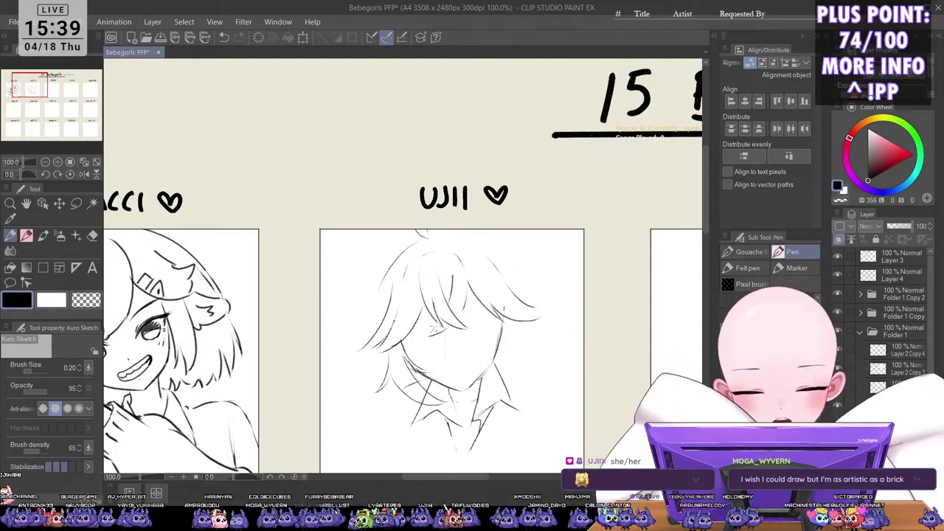
Step: Rework the right cheek line as a rounder curve running down from the temple lock to the jaw
{"action": "left_click_drag", "start_coordinate": [500, 322], "coordinate": [484, 361]}
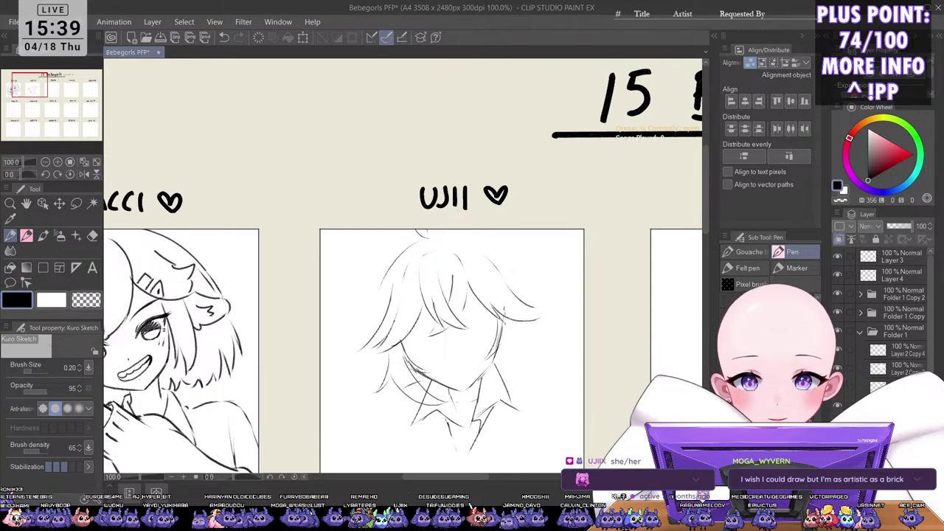
{"action": "key", "text": "ctrl+z"}
{"action": "key", "text": "ctrl+z"}
{"action": "mouse_move", "coordinate": [499, 323]}
{"action": "left_mouse_down"}
{"action": "mouse_move", "coordinate": [485, 362]}
{"action": "mouse_move", "coordinate": [513, 363]}
{"action": "mouse_move", "coordinate": [527, 332]}
{"action": "left_mouse_up"}
Step: Sketch the back-hair strands on the right side, curving in from beside the cheek toward the neck and collar
{"action": "scroll", "coordinate": [526, 333], "scroll_direction": "up", "scroll_amount": 1}
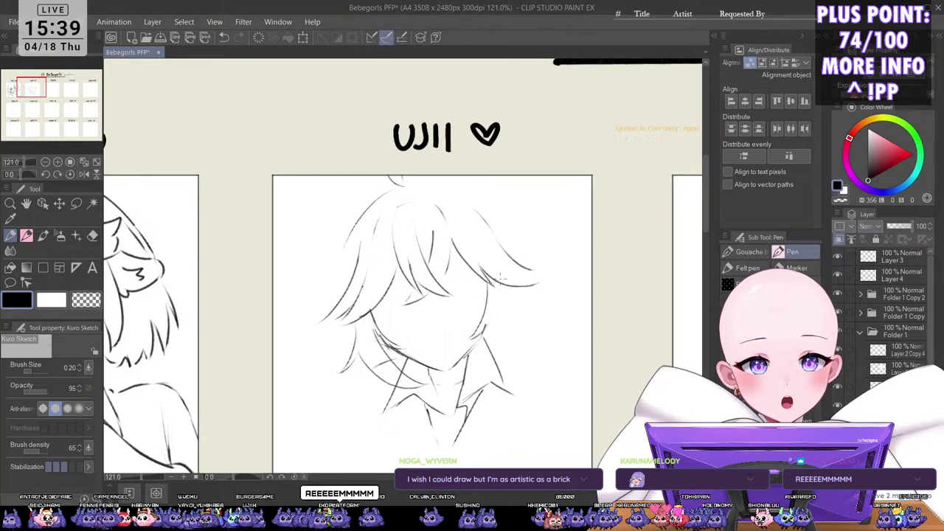
{"action": "left_click_drag", "start_coordinate": [490, 312], "coordinate": [476, 372]}
{"action": "key", "text": "ctrl+z"}
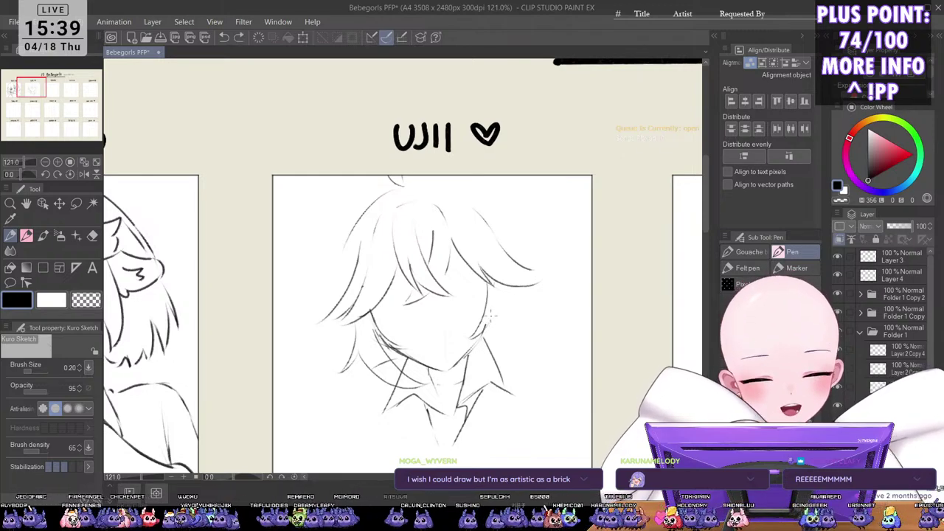
{"action": "left_click_drag", "start_coordinate": [488, 324], "coordinate": [459, 391]}
{"action": "key", "text": "ctrl+z"}
{"action": "left_click_drag", "start_coordinate": [511, 328], "coordinate": [458, 388]}
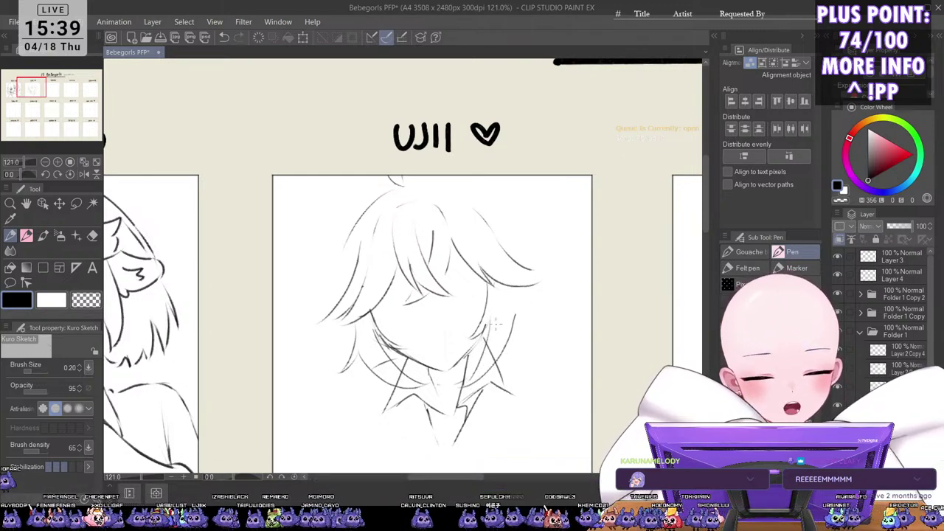
{"action": "key", "text": "ctrl+z"}
{"action": "left_click_drag", "start_coordinate": [509, 335], "coordinate": [468, 373]}
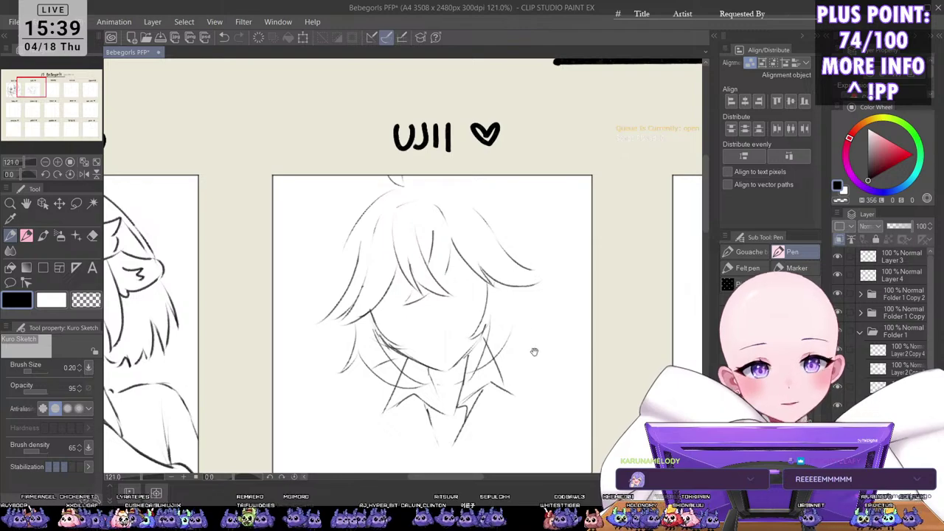
{"action": "mouse_move", "coordinate": [531, 328]}
{"action": "left_mouse_down"}
{"action": "mouse_move", "coordinate": [546, 366]}
{"action": "mouse_move", "coordinate": [538, 331]}
{"action": "left_mouse_up"}
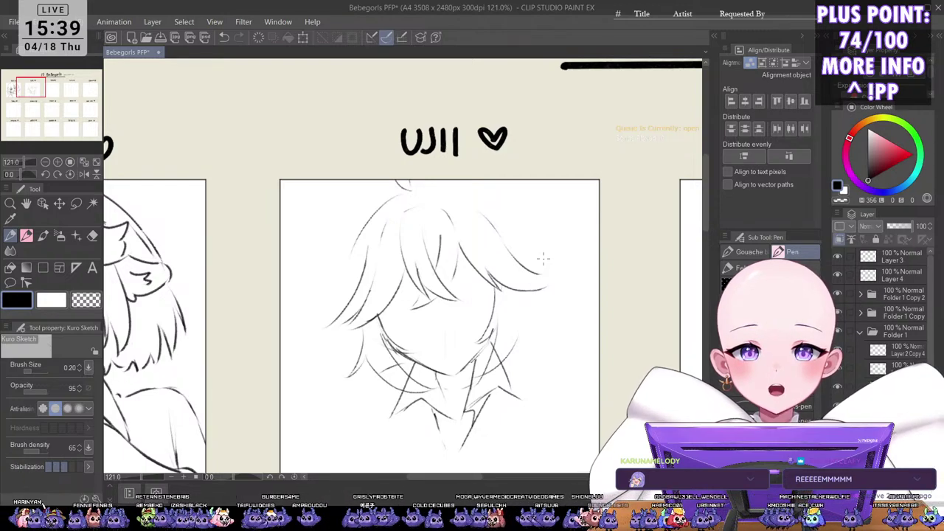
{"action": "scroll", "coordinate": [542, 258], "scroll_direction": "up", "scroll_amount": 3}
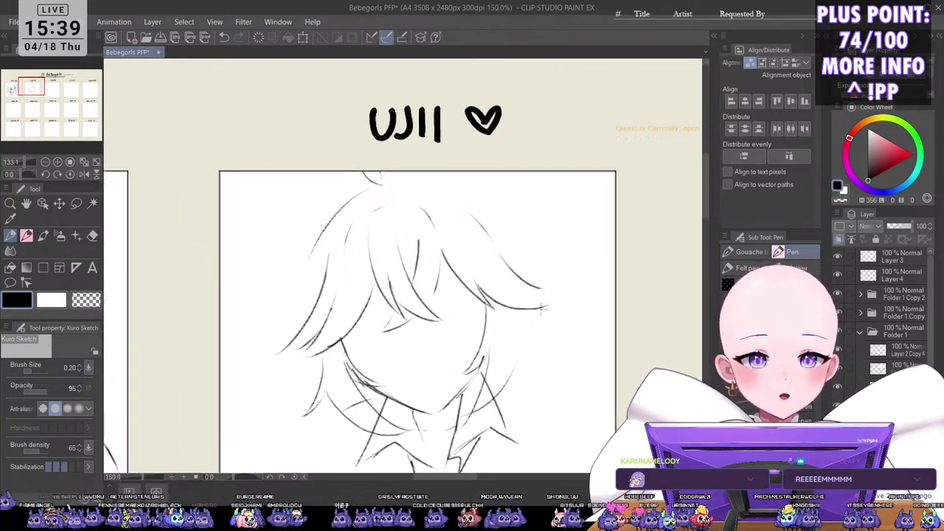
Step: Sketch a pointed side-hair strand outside the UJII portrait's right cheek, curving down from under the outer lock
{"action": "left_click_drag", "start_coordinate": [519, 312], "coordinate": [533, 370]}
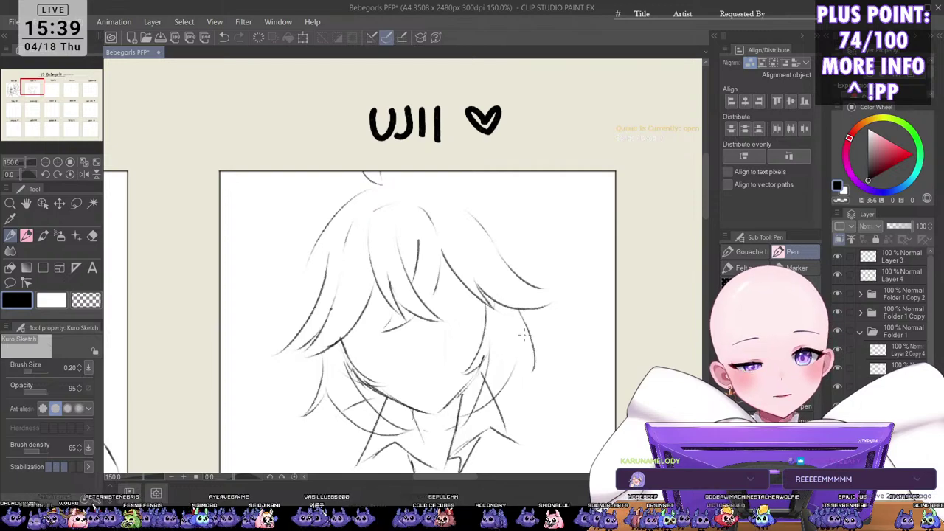
{"action": "key", "text": "ctrl+z"}
{"action": "mouse_move", "coordinate": [521, 313]}
{"action": "left_mouse_down"}
{"action": "mouse_move", "coordinate": [530, 346]}
{"action": "mouse_move", "coordinate": [514, 328]}
{"action": "mouse_move", "coordinate": [514, 368]}
{"action": "left_mouse_up"}
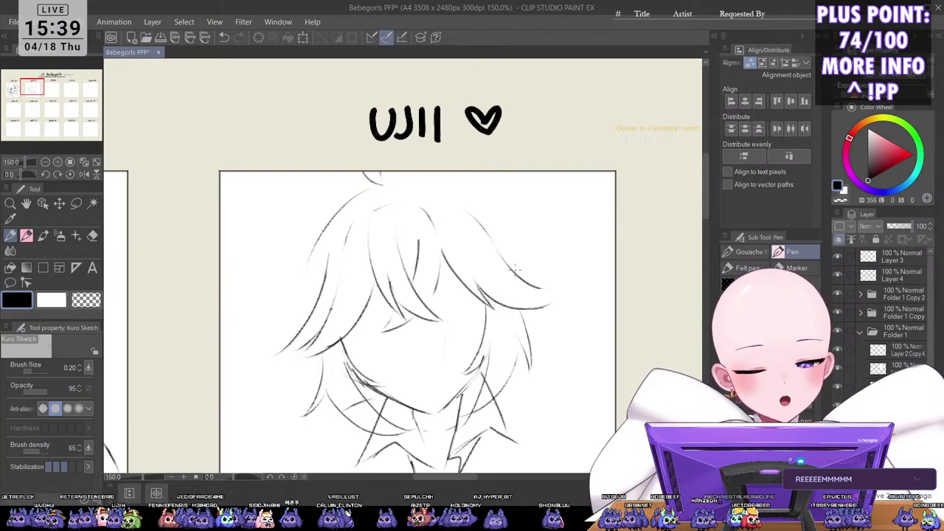
{"action": "scroll", "coordinate": [505, 243], "scroll_direction": "down", "scroll_amount": 4}
{"action": "left_click_drag", "start_coordinate": [537, 293], "coordinate": [537, 299]}
{"action": "key", "text": "h"}
{"action": "key", "text": "h"}
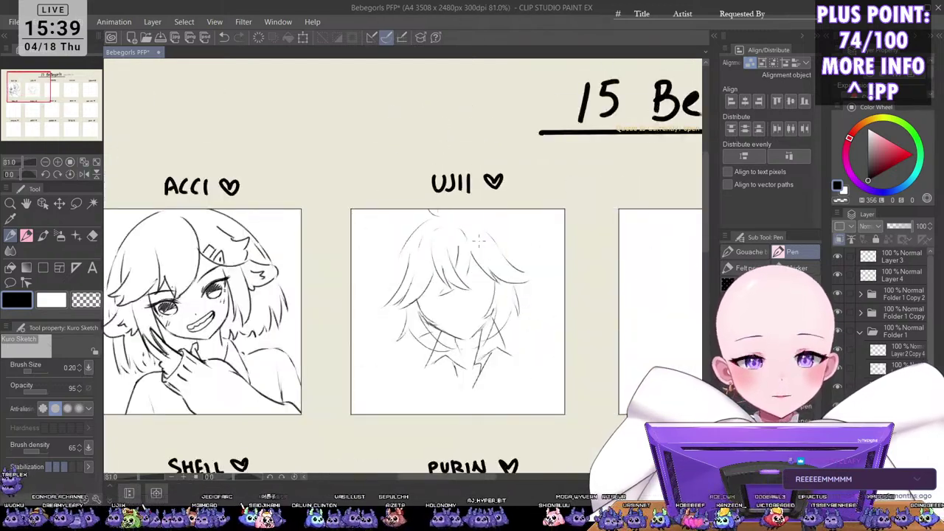
{"action": "scroll", "coordinate": [482, 241], "scroll_direction": "up", "scroll_amount": 2}
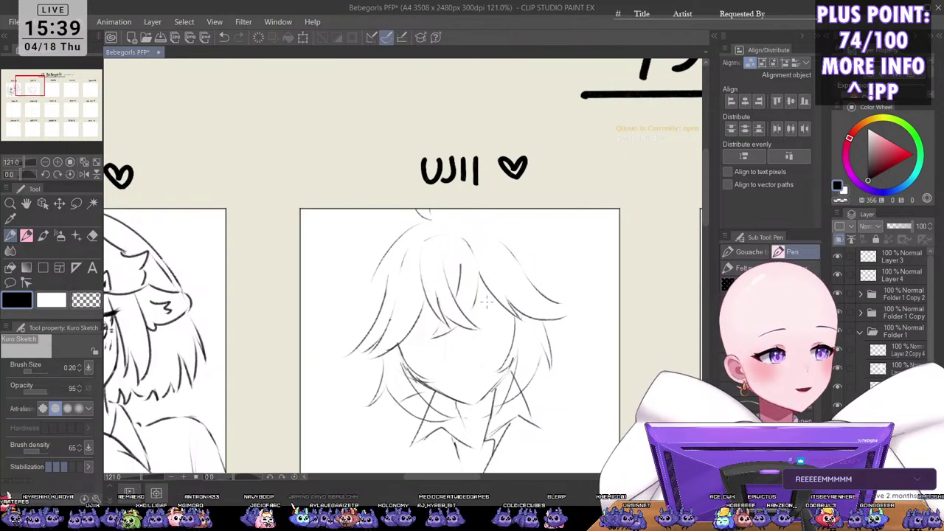
{"action": "scroll", "coordinate": [476, 255], "scroll_direction": "down", "scroll_amount": 1}
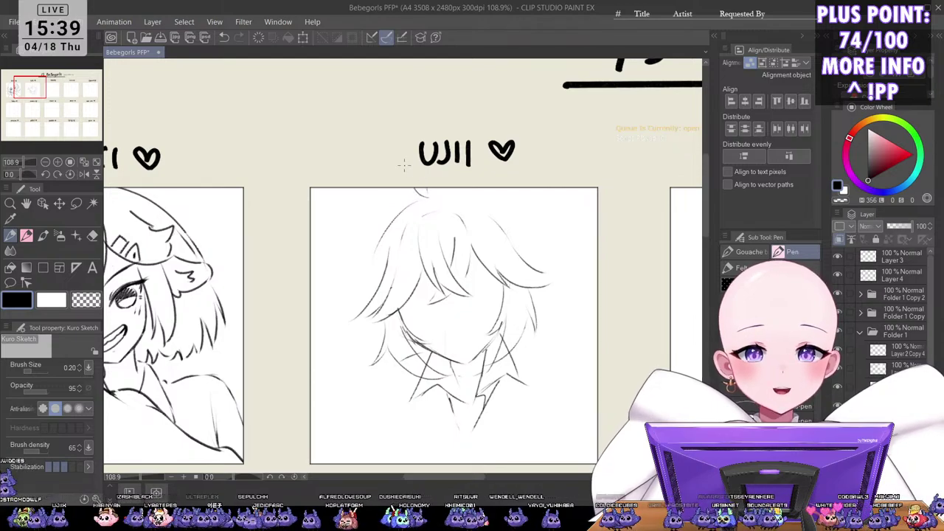
Step: Extend the left outer hair contour from the crown down to a flicked tip and add small flicks beside the cheek
{"action": "left_click_drag", "start_coordinate": [417, 203], "coordinate": [345, 297]}
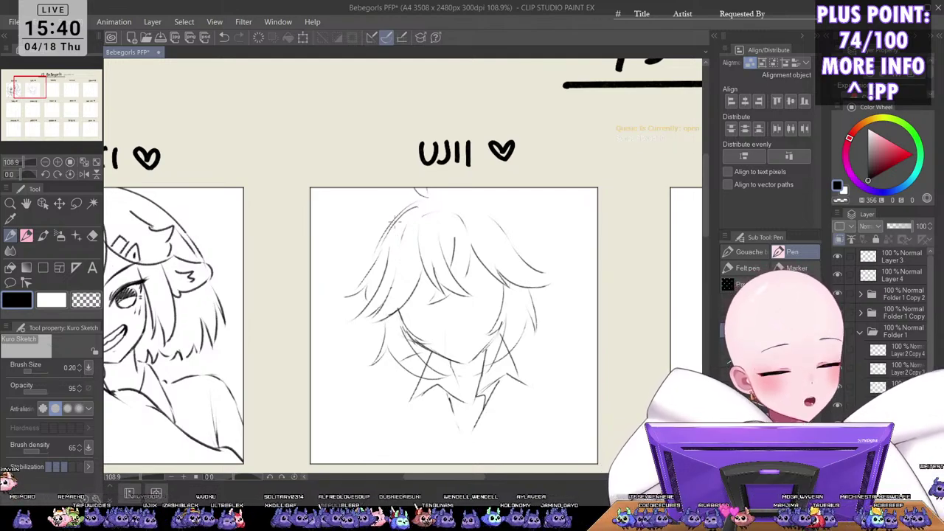
{"action": "left_click_drag", "start_coordinate": [371, 310], "coordinate": [363, 340]}
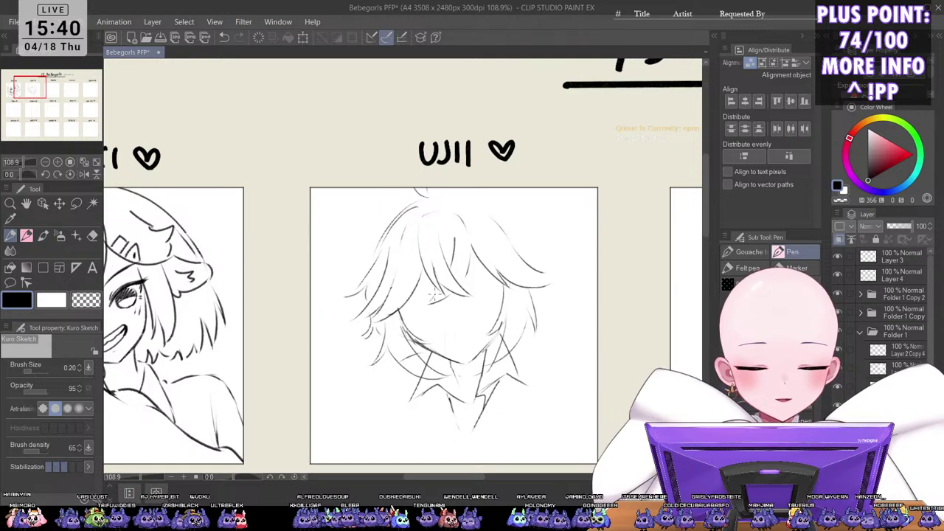
{"action": "mouse_move", "coordinate": [434, 294]}
{"action": "left_mouse_down"}
{"action": "mouse_move", "coordinate": [460, 303]}
{"action": "mouse_move", "coordinate": [425, 325]}
{"action": "left_mouse_up"}
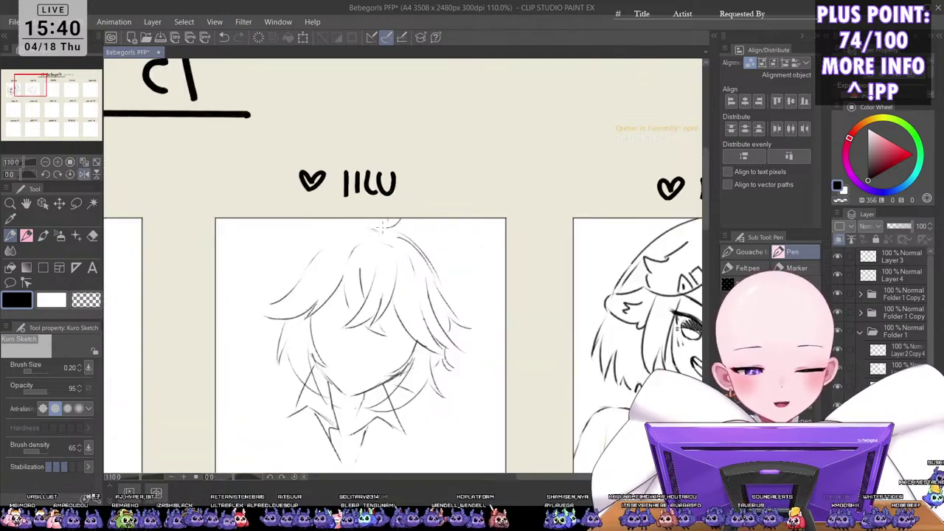
Step: Sketch the hair contour from the crown over the right side of the head, ending in a long outward-flicked tip
{"action": "mouse_move", "coordinate": [383, 230]}
{"action": "left_mouse_down"}
{"action": "mouse_move", "coordinate": [322, 242]}
{"action": "mouse_move", "coordinate": [281, 277]}
{"action": "left_mouse_up"}
{"action": "key", "text": "ctrl+z"}
{"action": "key", "text": "ctrl+z"}
{"action": "left_click_drag", "start_coordinate": [328, 237], "coordinate": [286, 284]}
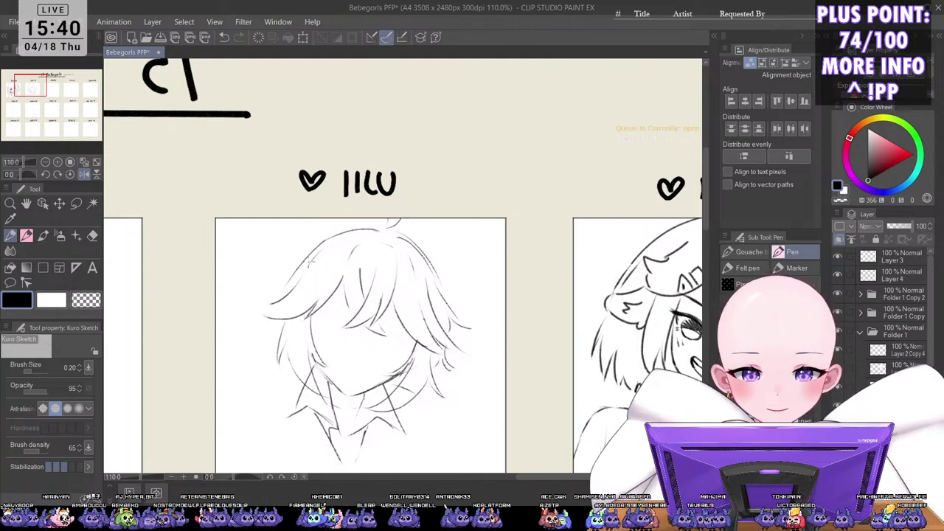
{"action": "key", "text": "ctrl+z"}
{"action": "mouse_move", "coordinate": [323, 241]}
{"action": "left_mouse_down"}
{"action": "mouse_move", "coordinate": [224, 343]}
{"action": "mouse_move", "coordinate": [257, 337]}
{"action": "left_mouse_up"}
{"action": "key", "text": "h"}
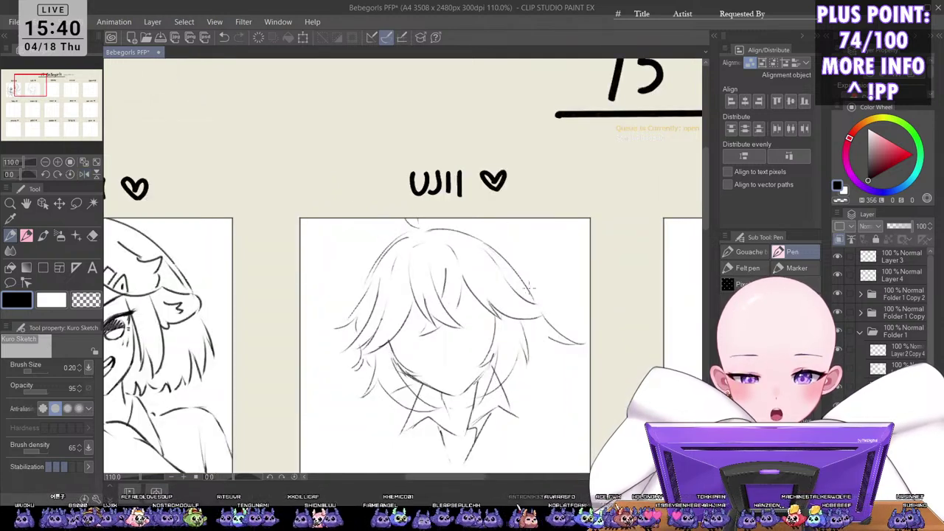
{"action": "left_click_drag", "start_coordinate": [492, 251], "coordinate": [527, 292]}
{"action": "key", "text": "ctrl+z"}
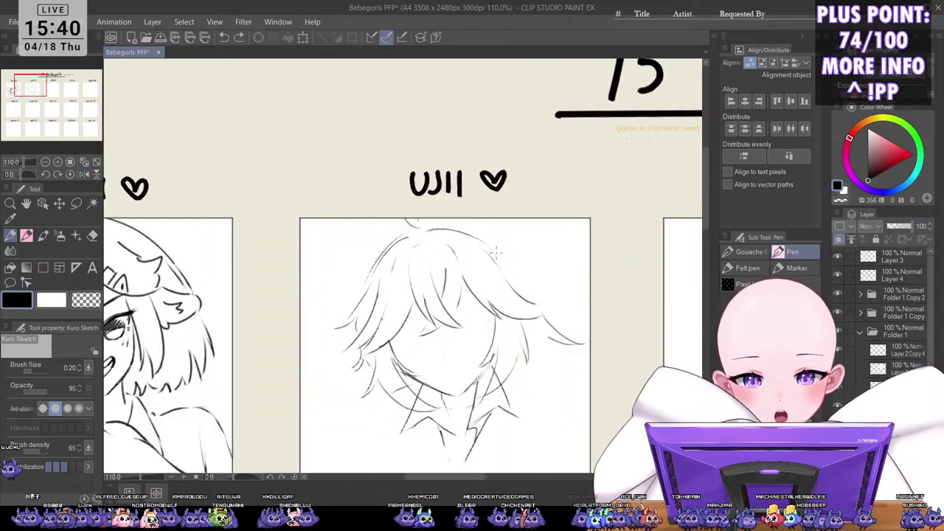
{"action": "left_click_drag", "start_coordinate": [492, 248], "coordinate": [535, 302]}
{"action": "left_click_drag", "start_coordinate": [541, 336], "coordinate": [584, 357]}
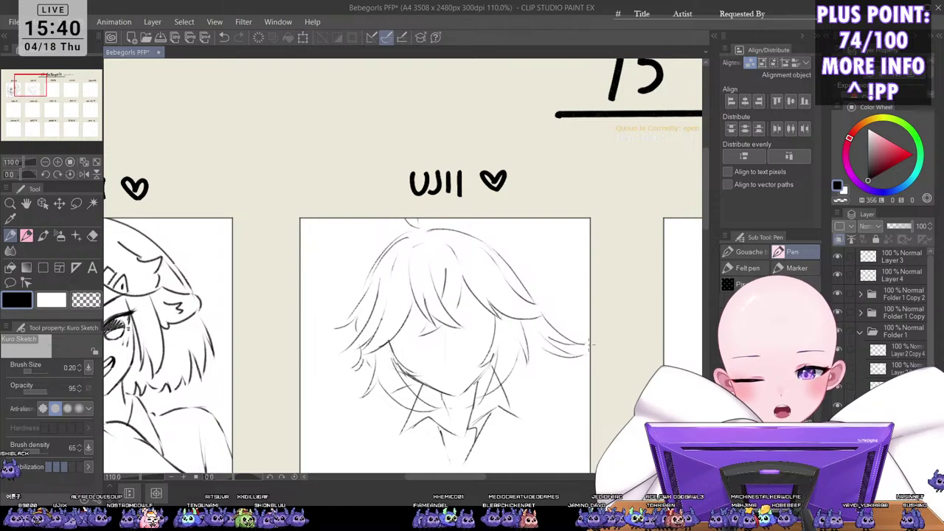
{"action": "key", "text": "ctrl+z"}
{"action": "key", "text": "ctrl+z"}
Step: Sketch a round bear ear on the upper left of the head, with a fluffy scalloped line inside it
{"action": "scroll", "coordinate": [528, 406], "scroll_direction": "down", "scroll_amount": 2}
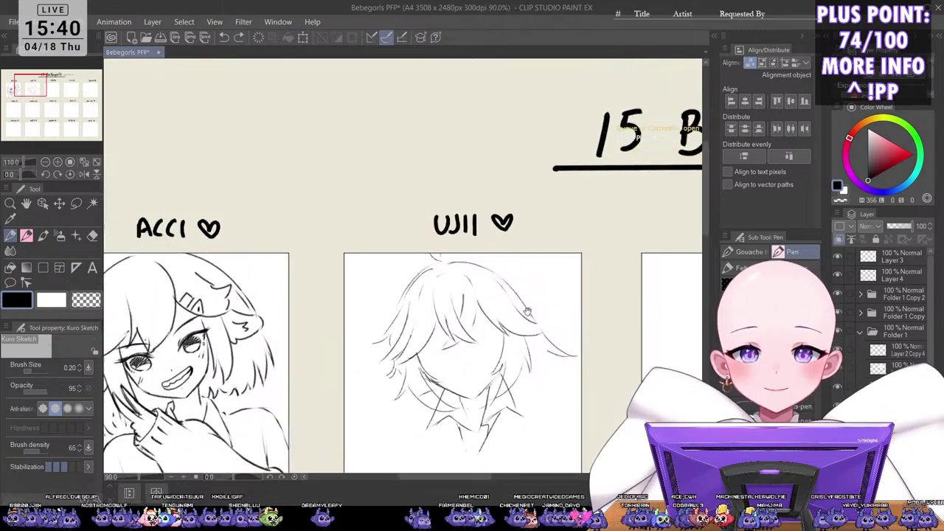
{"action": "scroll", "coordinate": [384, 278], "scroll_direction": "up", "scroll_amount": 1}
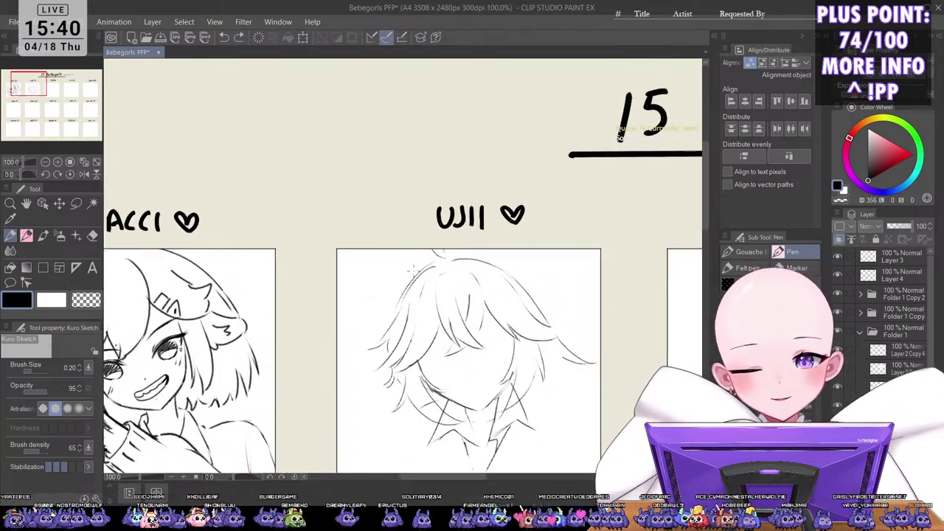
{"action": "left_click_drag", "start_coordinate": [376, 279], "coordinate": [371, 314]}
{"action": "key", "text": "ctrl+z"}
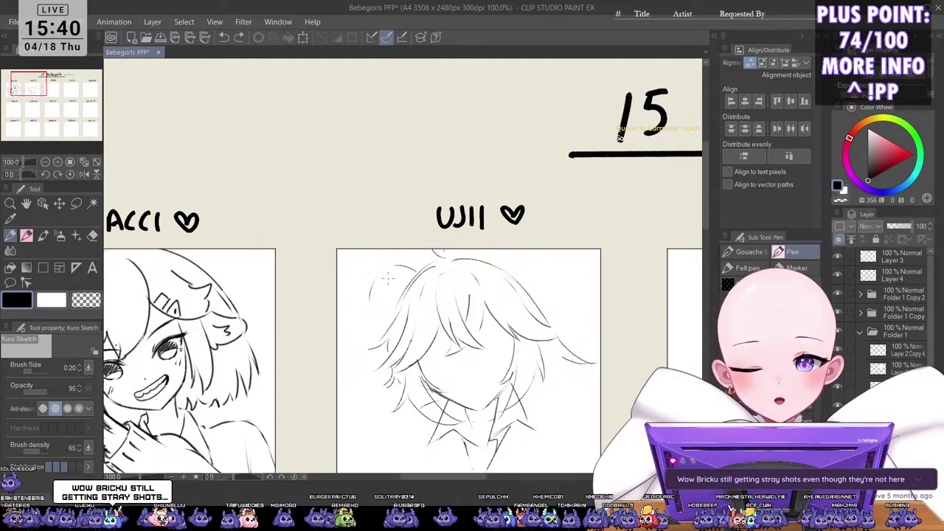
{"action": "left_click_drag", "start_coordinate": [385, 268], "coordinate": [372, 297]}
{"action": "left_click_drag", "start_coordinate": [373, 308], "coordinate": [387, 324]}
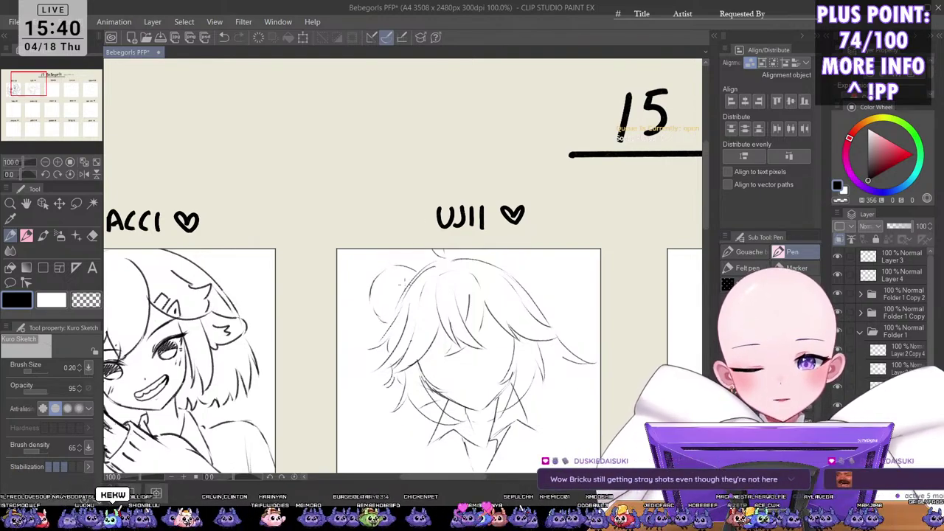
{"action": "mouse_move", "coordinate": [410, 278]}
{"action": "left_mouse_down"}
{"action": "mouse_move", "coordinate": [382, 302]}
{"action": "mouse_move", "coordinate": [400, 318]}
{"action": "left_mouse_up"}
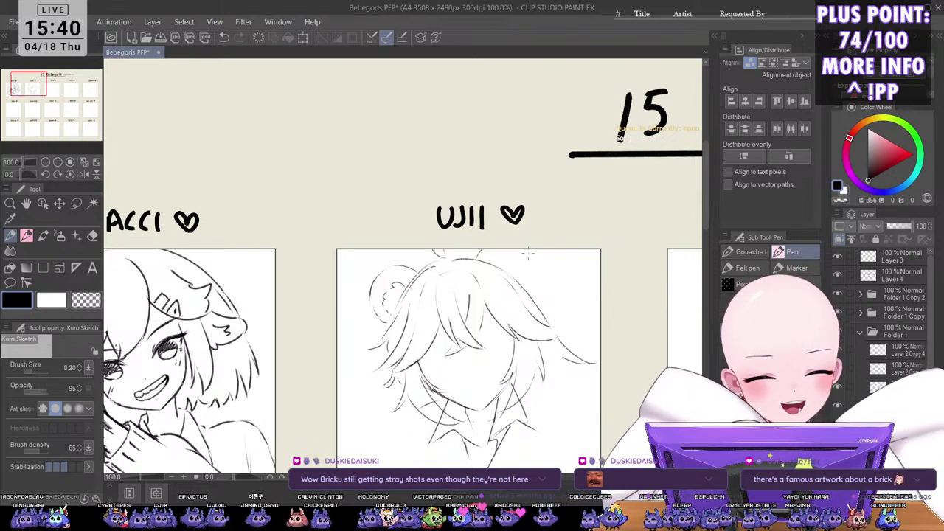
Step: Sketch the matching bear ear on the upper right of the head, with scalloped inner fluff and a rounded outer arc
{"action": "key", "text": "ctrl+z"}
{"action": "left_click_drag", "start_coordinate": [527, 257], "coordinate": [523, 286]}
{"action": "key", "text": "ctrl+z"}
{"action": "mouse_move", "coordinate": [488, 259]}
{"action": "left_mouse_down"}
{"action": "mouse_move", "coordinate": [504, 250]}
{"action": "mouse_move", "coordinate": [532, 287]}
{"action": "left_mouse_up"}
{"action": "key", "text": "ctrl+z"}
{"action": "key", "text": "ctrl+z"}
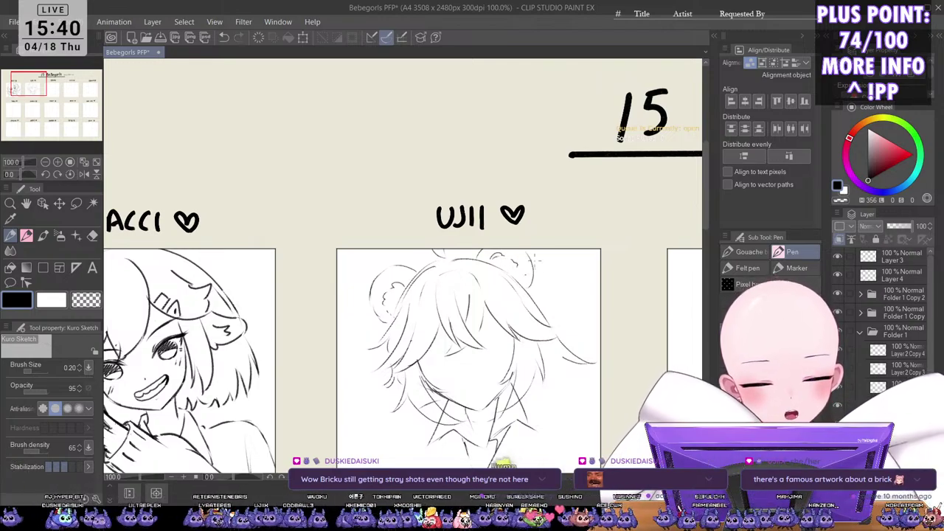
{"action": "key", "text": "ctrl+z"}
{"action": "left_click_drag", "start_coordinate": [527, 253], "coordinate": [528, 280]}
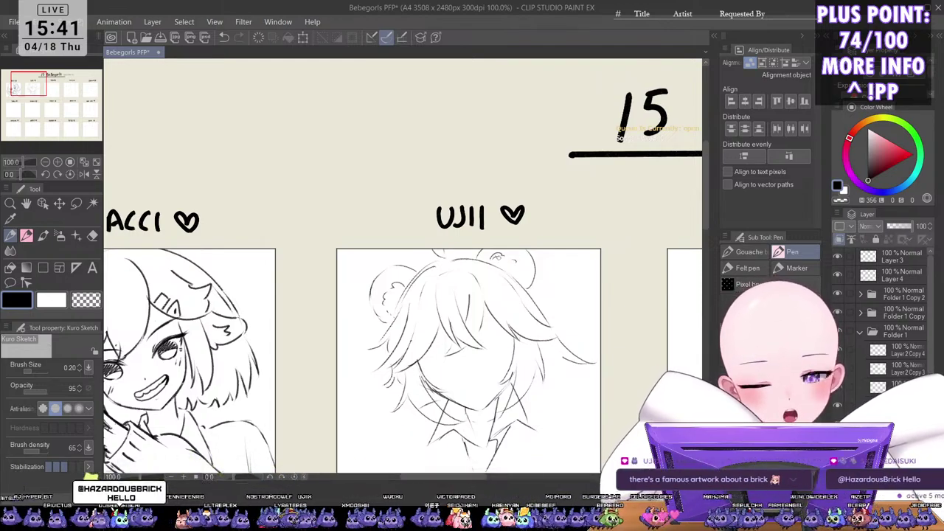
{"action": "left_click_drag", "start_coordinate": [493, 261], "coordinate": [520, 270]}
Step: Try a tighter outer arc around the inner fluff of the right bear ear
{"action": "scroll", "coordinate": [552, 200], "scroll_direction": "down", "scroll_amount": 3}
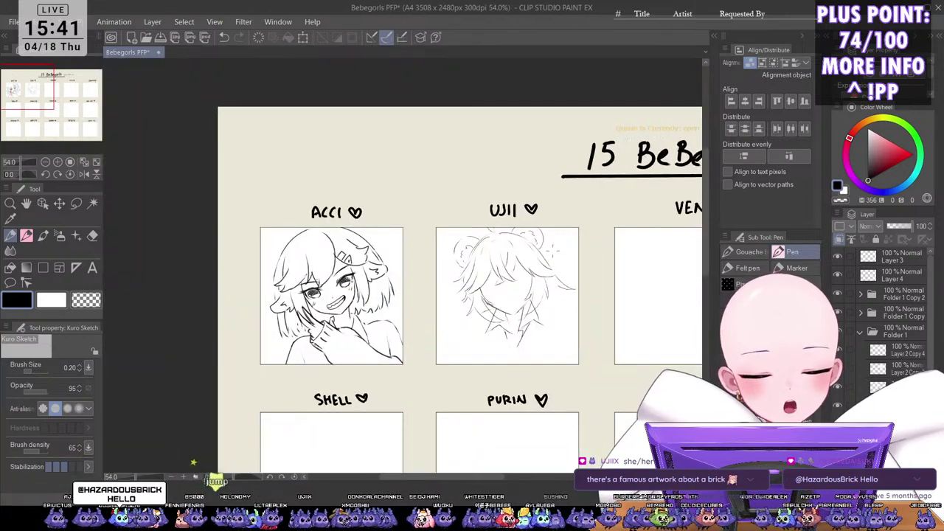
{"action": "scroll", "coordinate": [545, 206], "scroll_direction": "up", "scroll_amount": 3}
{"action": "scroll", "coordinate": [538, 233], "scroll_direction": "up", "scroll_amount": 2}
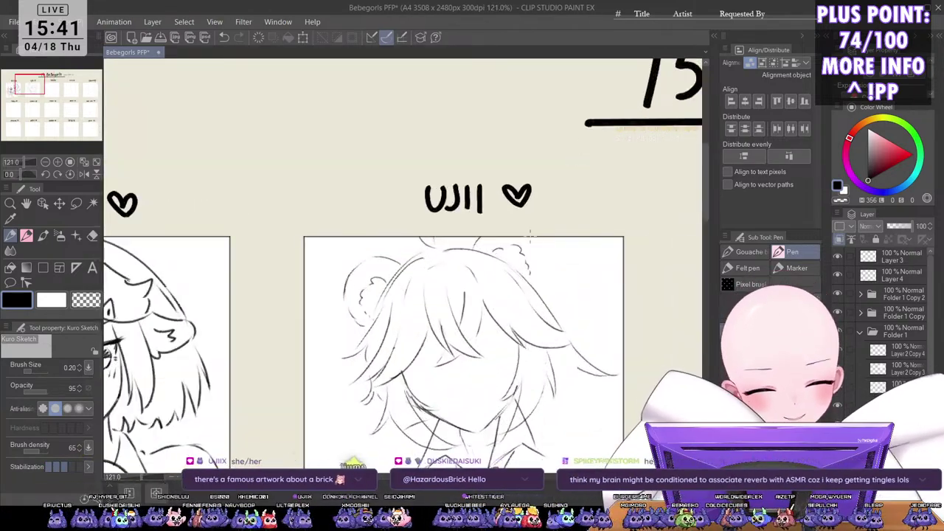
{"action": "key", "text": "ctrl+z"}
{"action": "left_click_drag", "start_coordinate": [536, 244], "coordinate": [541, 279]}
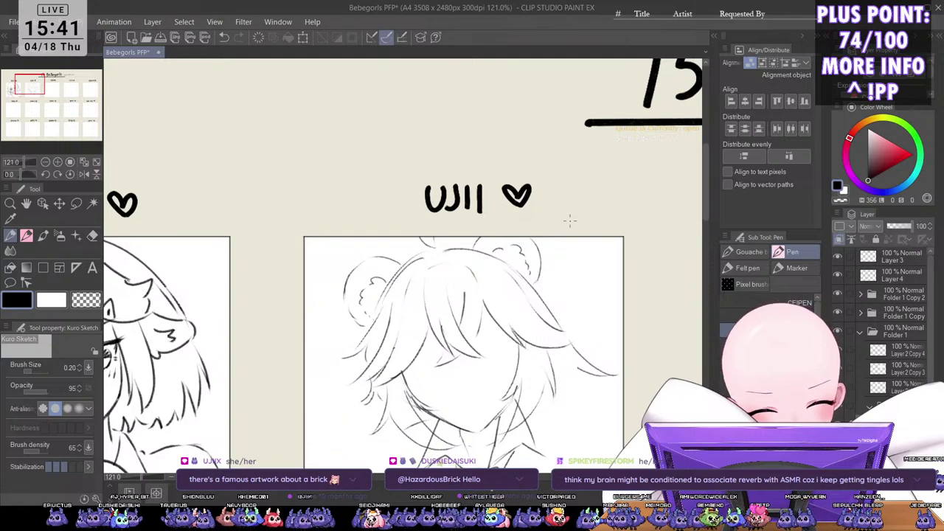
{"action": "scroll", "coordinate": [561, 212], "scroll_direction": "down", "scroll_amount": 4}
{"action": "key", "text": "h"}
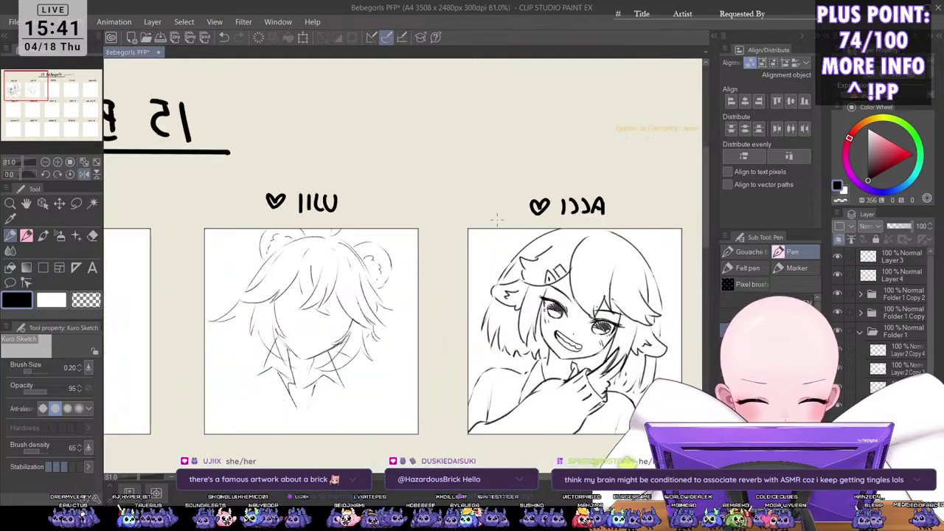
Step: Rework the right bear ear's outer arc as a rounded curve from the frame's upper edge down to the hair
{"action": "scroll", "coordinate": [262, 243], "scroll_direction": "up", "scroll_amount": 2}
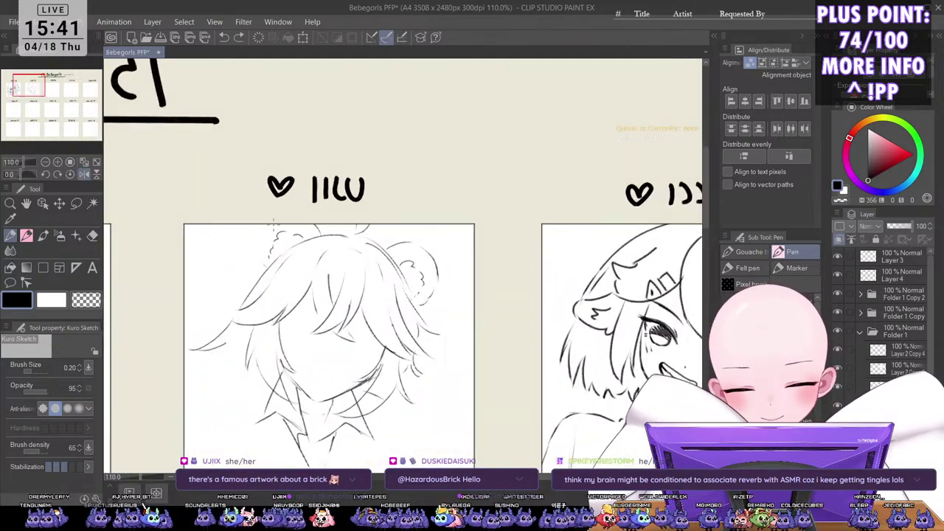
{"action": "left_click_drag", "start_coordinate": [272, 225], "coordinate": [270, 271]}
{"action": "key", "text": "ctrl+z"}
{"action": "left_click_drag", "start_coordinate": [271, 224], "coordinate": [273, 273]}
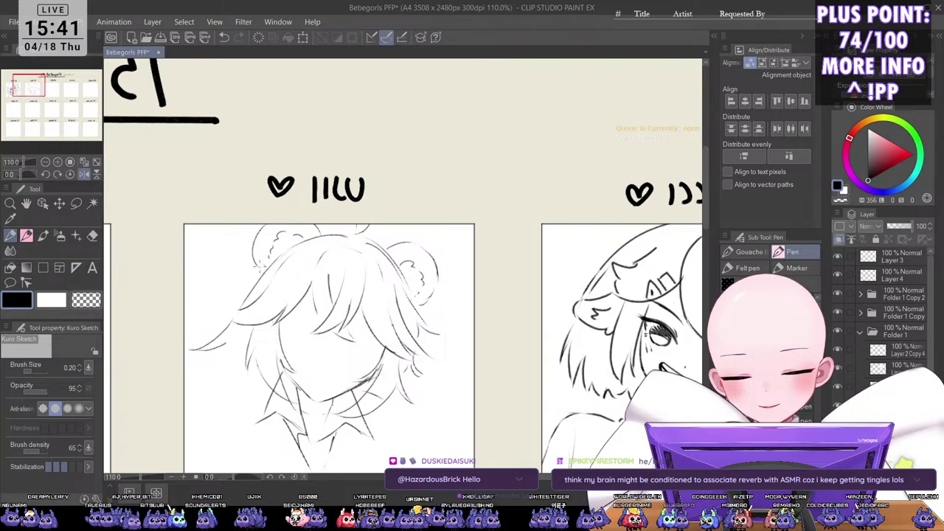
{"action": "key", "text": "ctrl+z"}
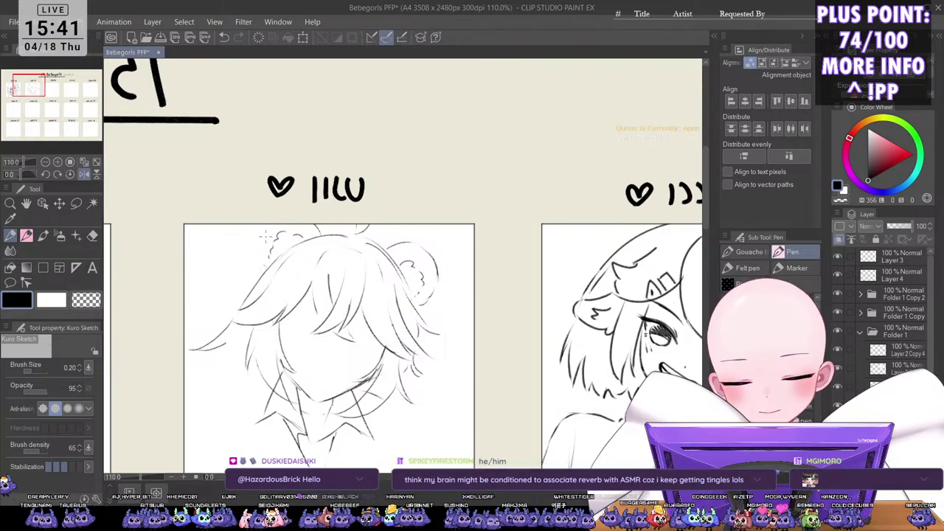
{"action": "left_click_drag", "start_coordinate": [263, 231], "coordinate": [252, 268]}
{"action": "key", "text": "ctrl+z"}
{"action": "left_click_drag", "start_coordinate": [267, 227], "coordinate": [261, 268]}
{"action": "scroll", "coordinate": [356, 207], "scroll_direction": "down", "scroll_amount": 2}
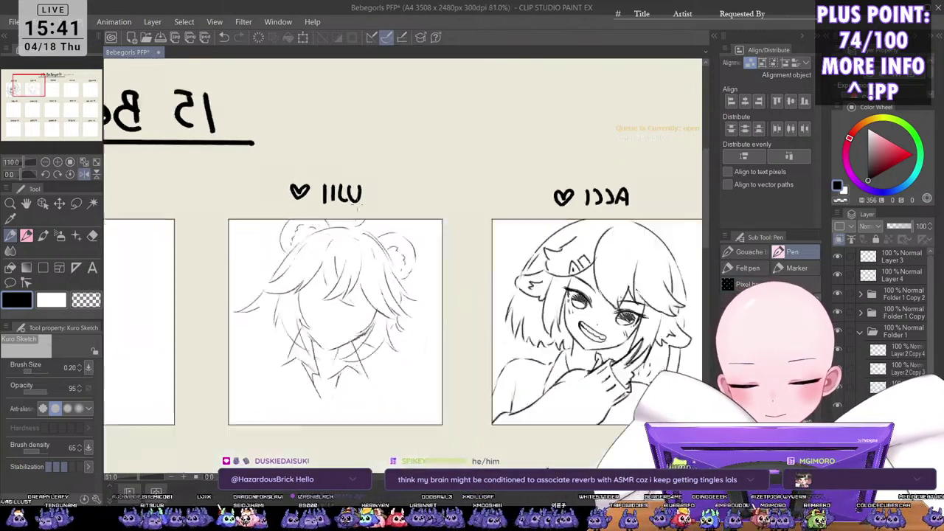
{"action": "scroll", "coordinate": [357, 209], "scroll_direction": "down", "scroll_amount": 2}
{"action": "key", "text": "h"}
Step: Rework the left bangs strand as a sweep from the middle of the forehead out to the left temple
{"action": "scroll", "coordinate": [516, 236], "scroll_direction": "up", "scroll_amount": 1}
{"action": "left_click_drag", "start_coordinate": [420, 358], "coordinate": [418, 367]}
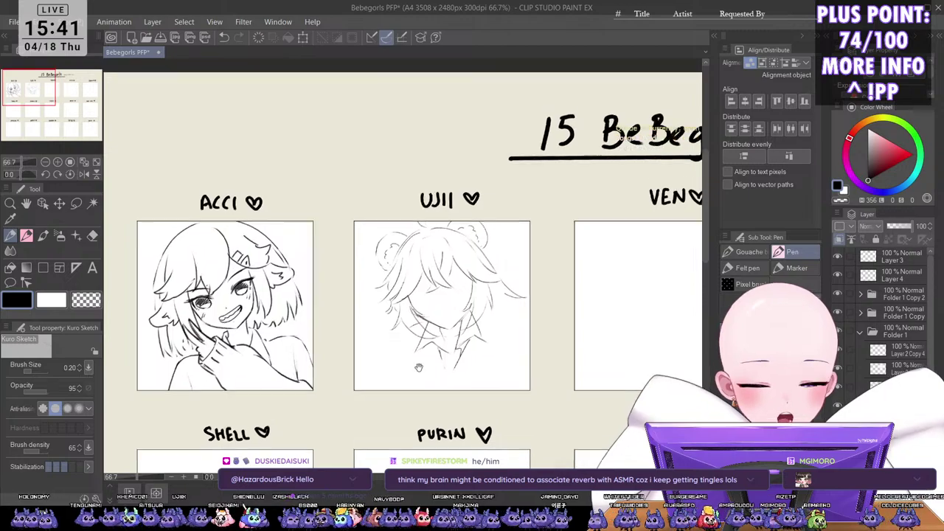
{"action": "scroll", "coordinate": [457, 263], "scroll_direction": "up", "scroll_amount": 1}
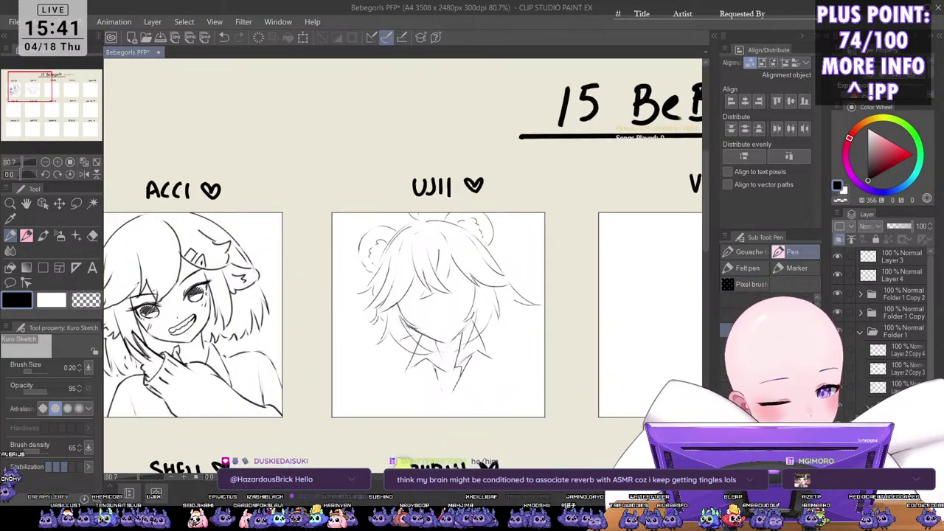
{"action": "left_click_drag", "start_coordinate": [451, 298], "coordinate": [478, 293]}
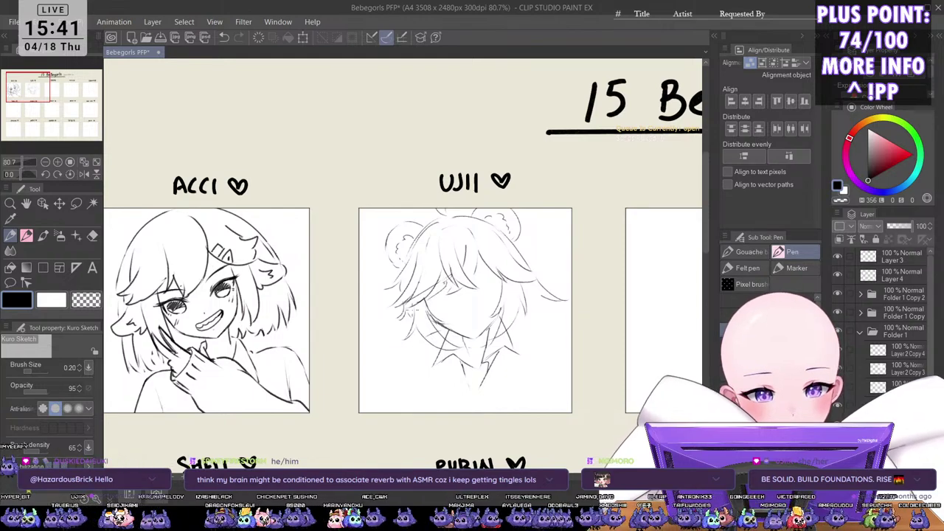
{"action": "scroll", "coordinate": [451, 281], "scroll_direction": "up", "scroll_amount": 3}
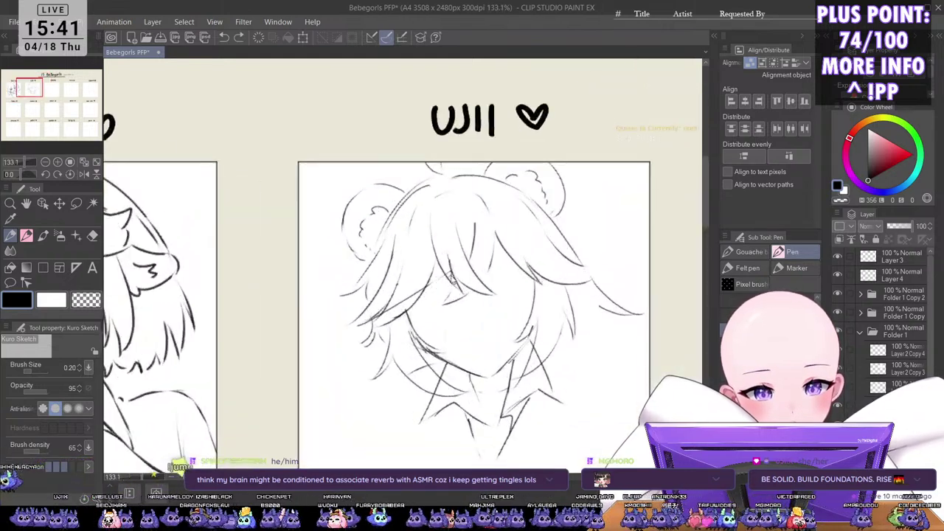
{"action": "left_click_drag", "start_coordinate": [450, 279], "coordinate": [402, 319]}
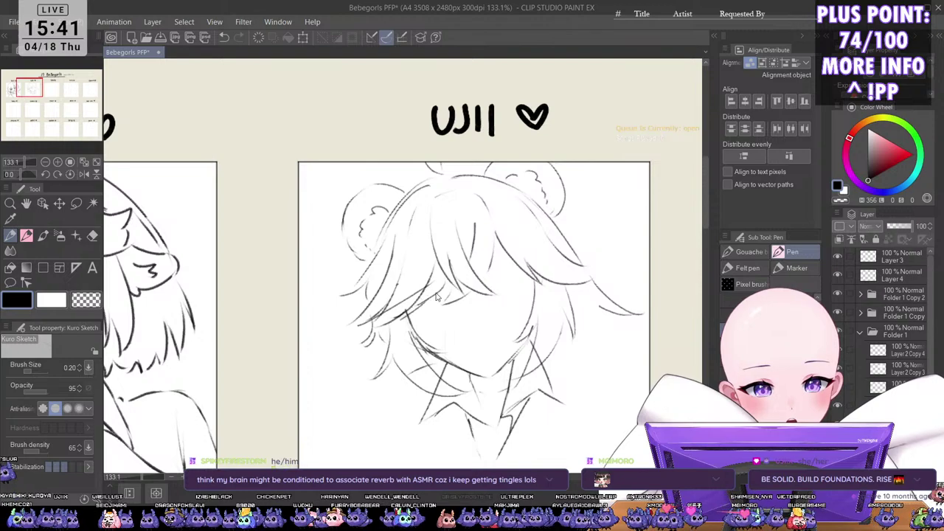
{"action": "key", "text": "ctrl+z"}
{"action": "key", "text": "ctrl+z"}
{"action": "left_click_drag", "start_coordinate": [443, 282], "coordinate": [404, 322]}
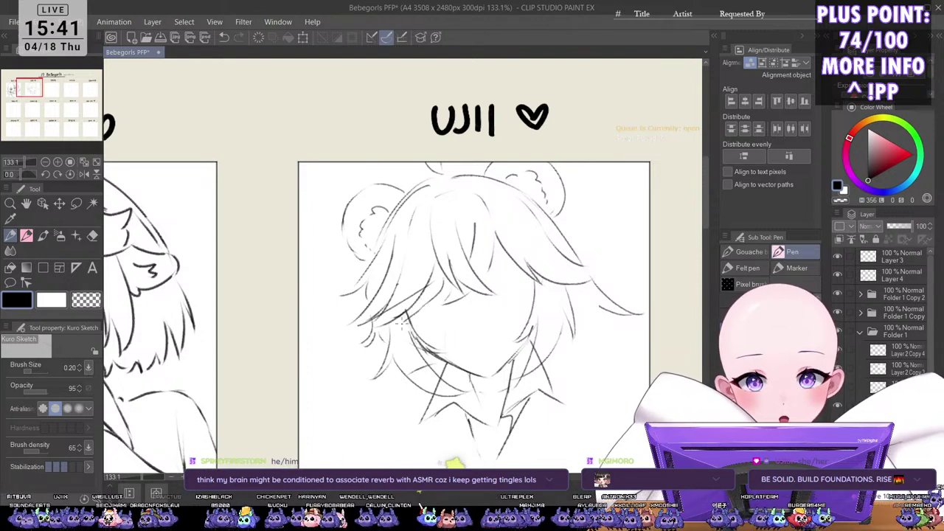
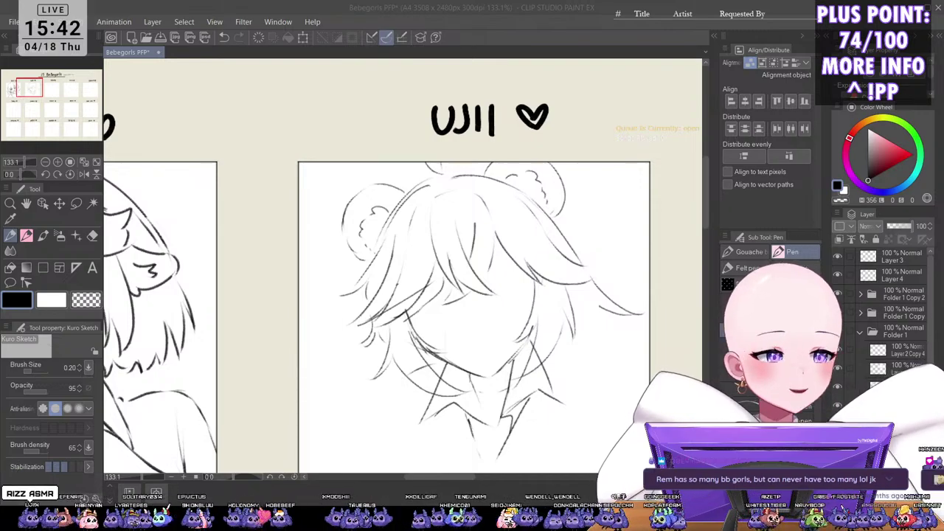
{"action": "scroll", "coordinate": [573, 299], "scroll_direction": "down", "scroll_amount": 6}
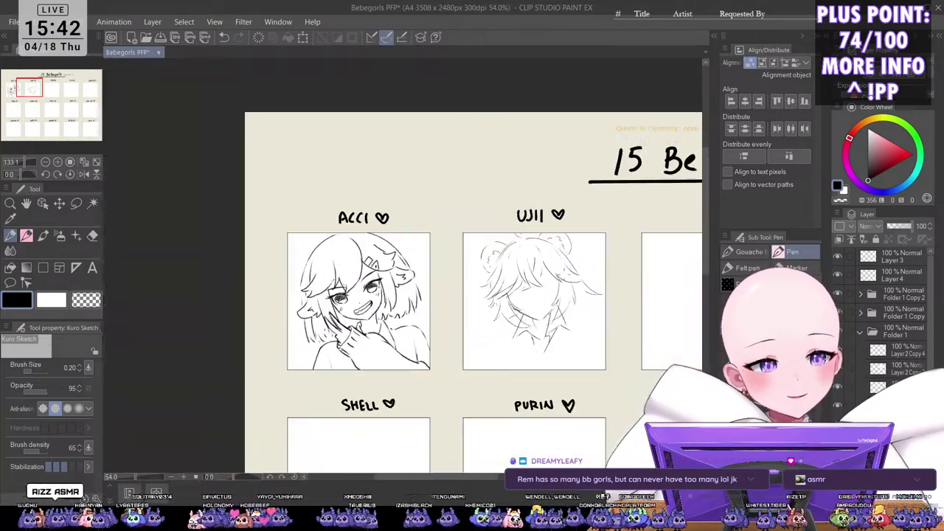
Step: Look over the empty frames in the lower rows of the sheet, especially the bottom row's last one, and return to the second portrait
{"action": "left_click_drag", "start_coordinate": [599, 364], "coordinate": [420, 334]}
{"action": "scroll", "coordinate": [420, 334], "scroll_direction": "up", "scroll_amount": 6}
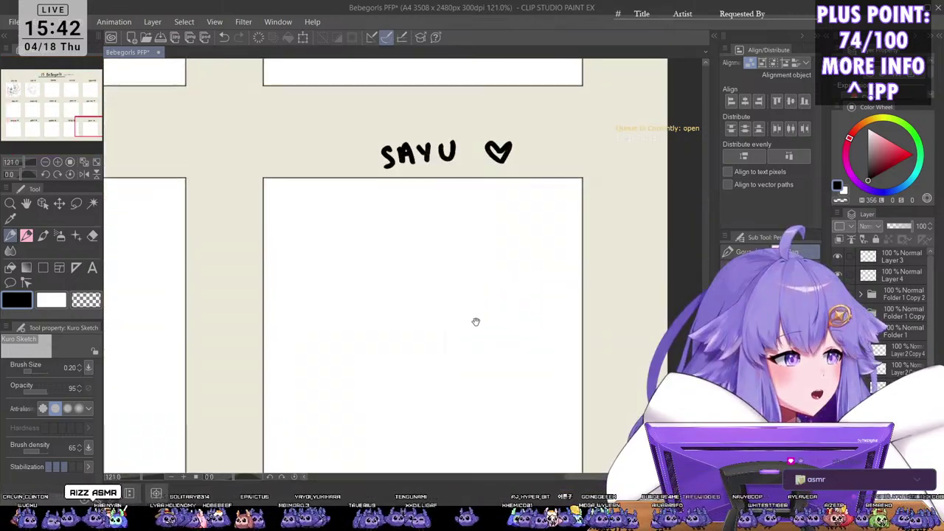
{"action": "left_click_drag", "start_coordinate": [476, 321], "coordinate": [479, 275]}
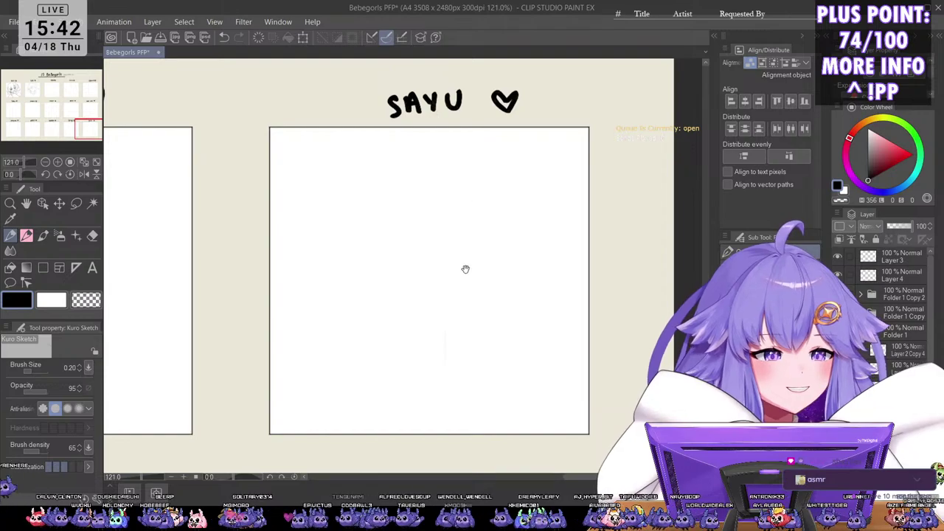
{"action": "scroll", "coordinate": [450, 276], "scroll_direction": "up", "scroll_amount": 2}
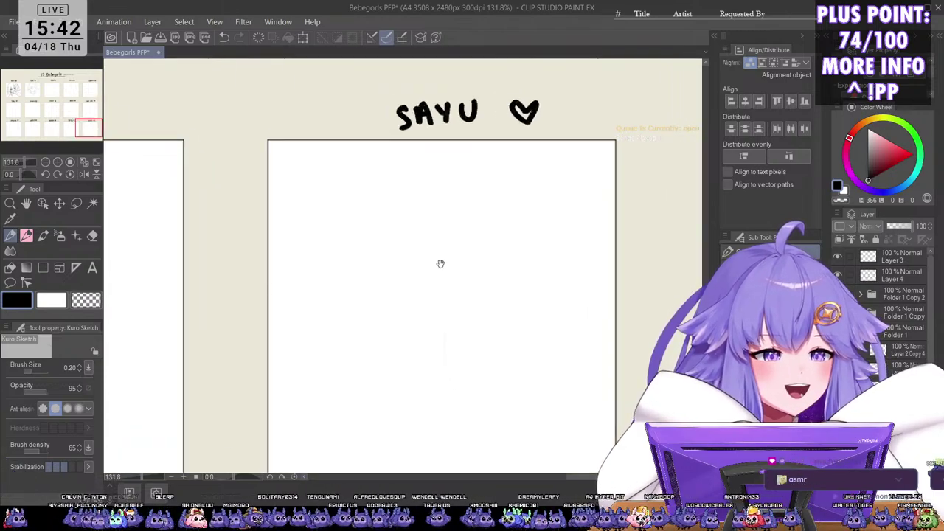
{"action": "scroll", "coordinate": [387, 381], "scroll_direction": "down", "scroll_amount": 2}
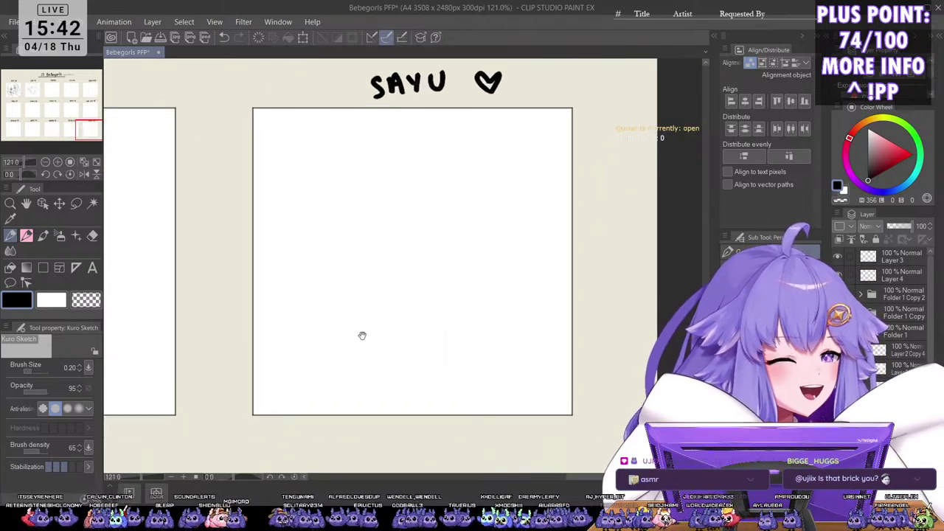
{"action": "scroll", "coordinate": [375, 293], "scroll_direction": "down", "scroll_amount": 3}
{"action": "scroll", "coordinate": [329, 284], "scroll_direction": "up", "scroll_amount": 2}
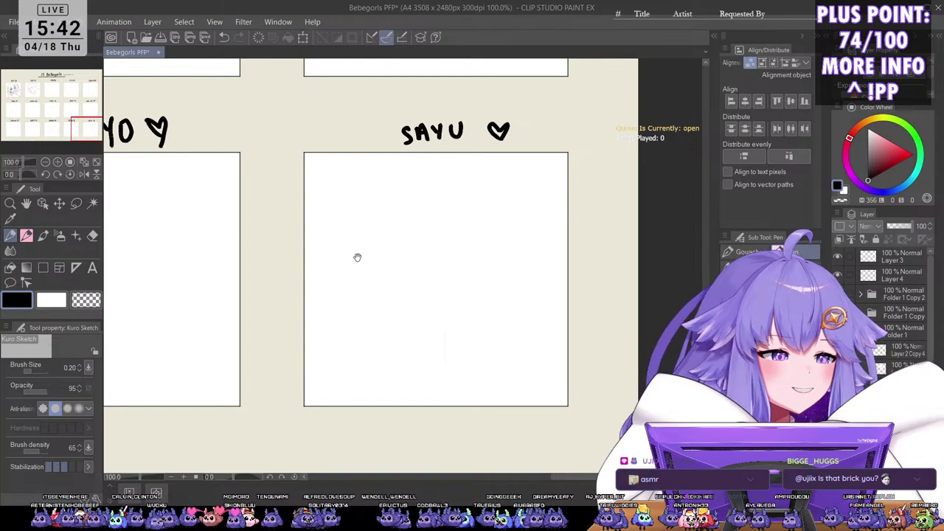
{"action": "scroll", "coordinate": [416, 277], "scroll_direction": "up", "scroll_amount": 2}
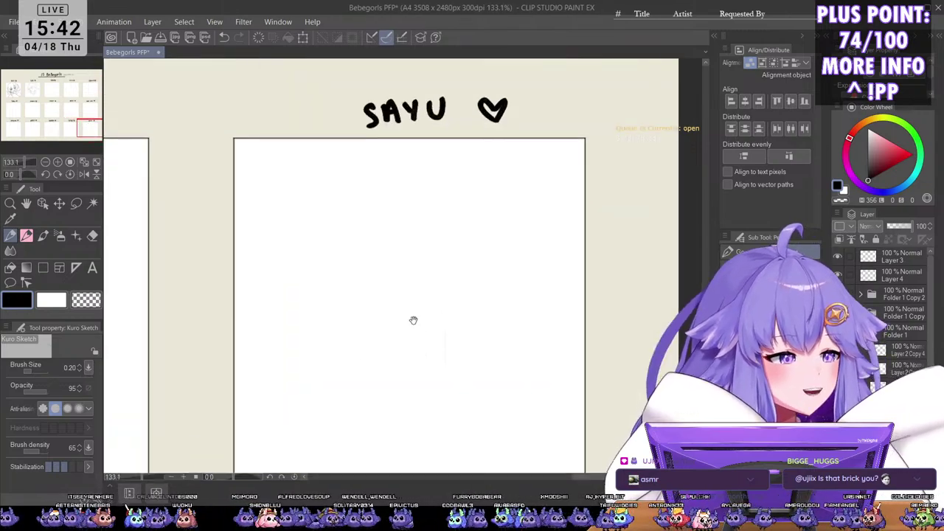
{"action": "scroll", "coordinate": [413, 320], "scroll_direction": "down", "scroll_amount": 1}
{"action": "left_click_drag", "start_coordinate": [308, 242], "coordinate": [501, 386]}
{"action": "scroll", "coordinate": [501, 385], "scroll_direction": "down", "scroll_amount": 6}
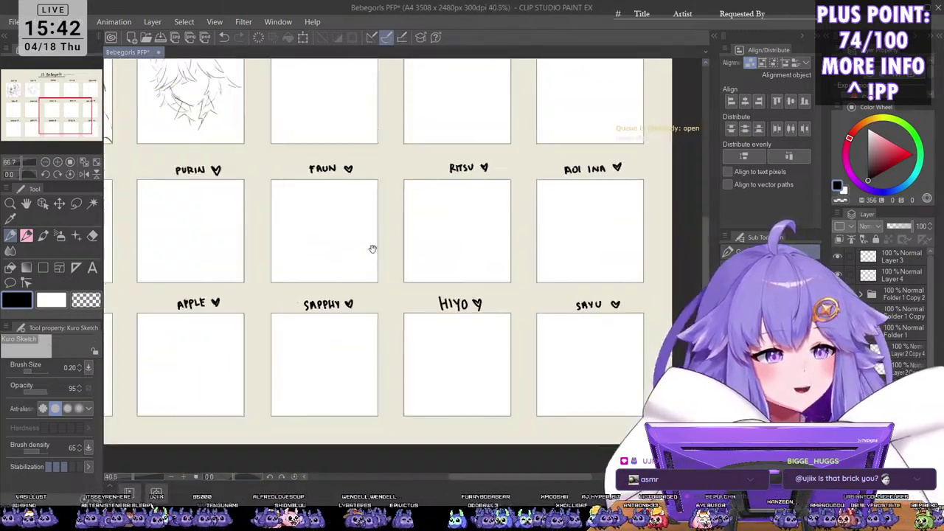
{"action": "left_click_drag", "start_coordinate": [288, 196], "coordinate": [494, 369]}
{"action": "scroll", "coordinate": [432, 256], "scroll_direction": "up", "scroll_amount": 4}
{"action": "left_click_drag", "start_coordinate": [433, 256], "coordinate": [480, 297]}
{"action": "scroll", "coordinate": [480, 297], "scroll_direction": "up", "scroll_amount": 3}
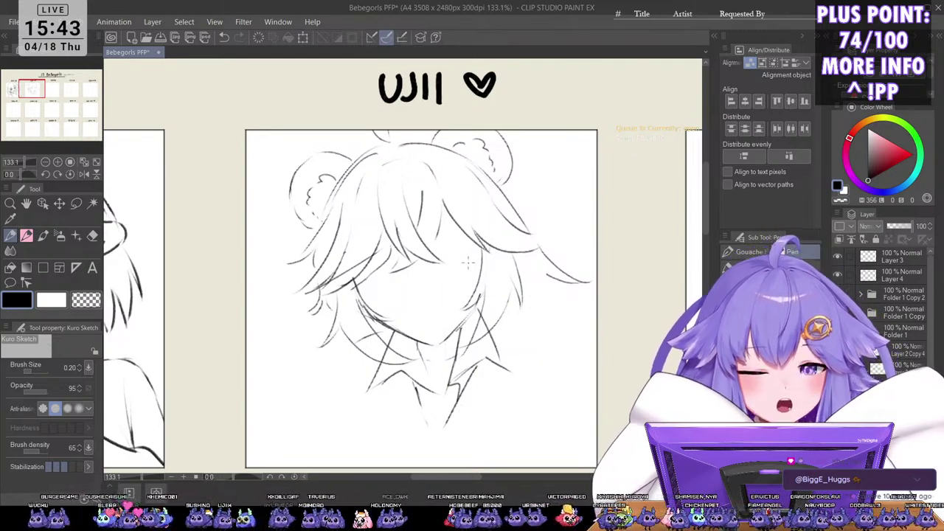
Step: Sketch the lower edge and pointed tip of a raised finger reaching from the left temple up to the bangs
{"action": "scroll", "coordinate": [463, 282], "scroll_direction": "up", "scroll_amount": 2}
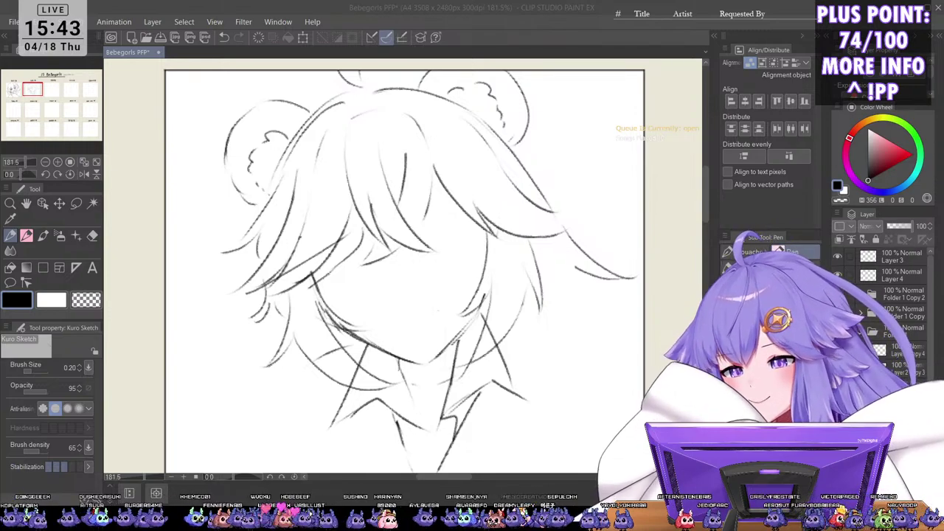
{"action": "scroll", "coordinate": [464, 280], "scroll_direction": "down", "scroll_amount": 2}
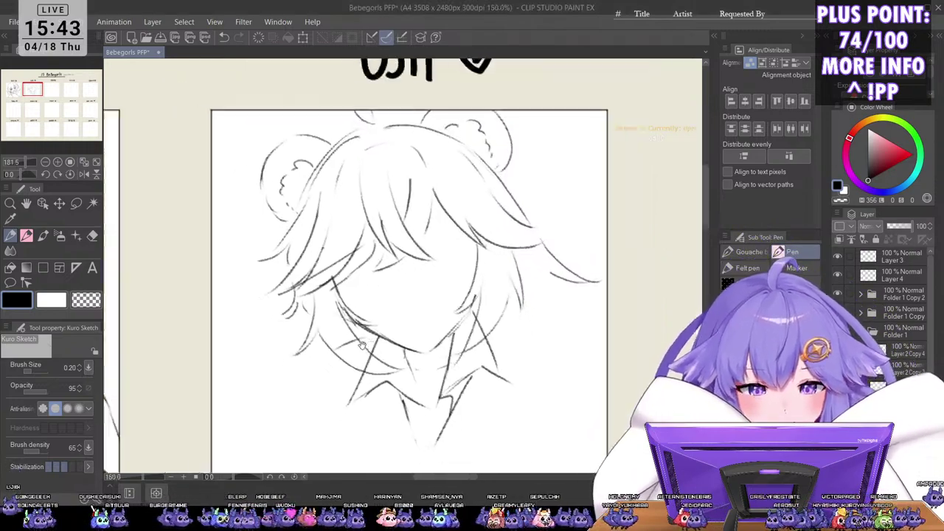
{"action": "scroll", "coordinate": [413, 262], "scroll_direction": "up", "scroll_amount": 4}
{"action": "left_click_drag", "start_coordinate": [369, 214], "coordinate": [469, 228]}
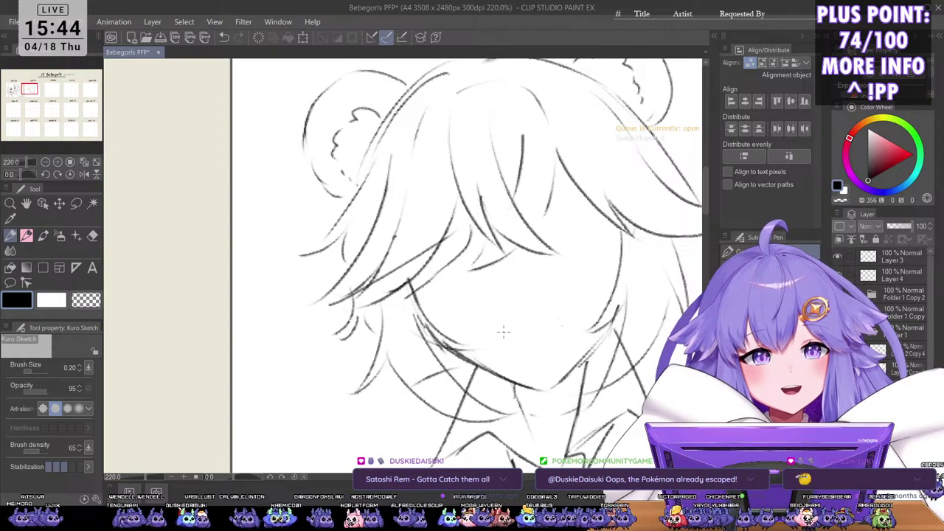
{"action": "scroll", "coordinate": [546, 295], "scroll_direction": "down", "scroll_amount": 1}
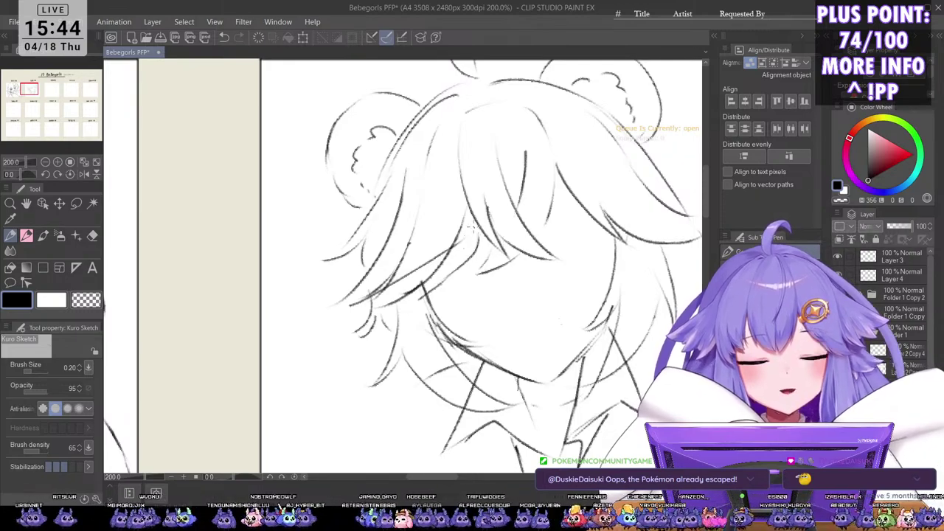
{"action": "scroll", "coordinate": [472, 229], "scroll_direction": "up", "scroll_amount": 1}
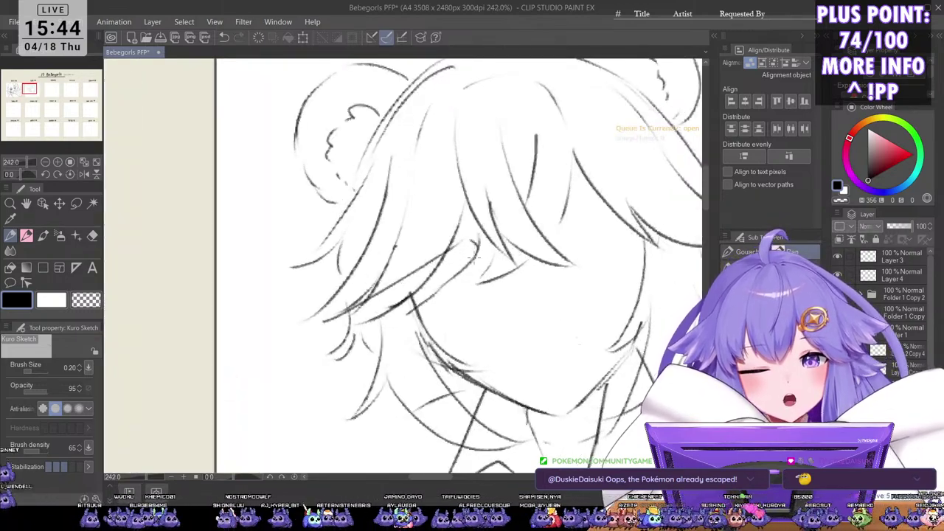
{"action": "left_click_drag", "start_coordinate": [476, 249], "coordinate": [389, 329]}
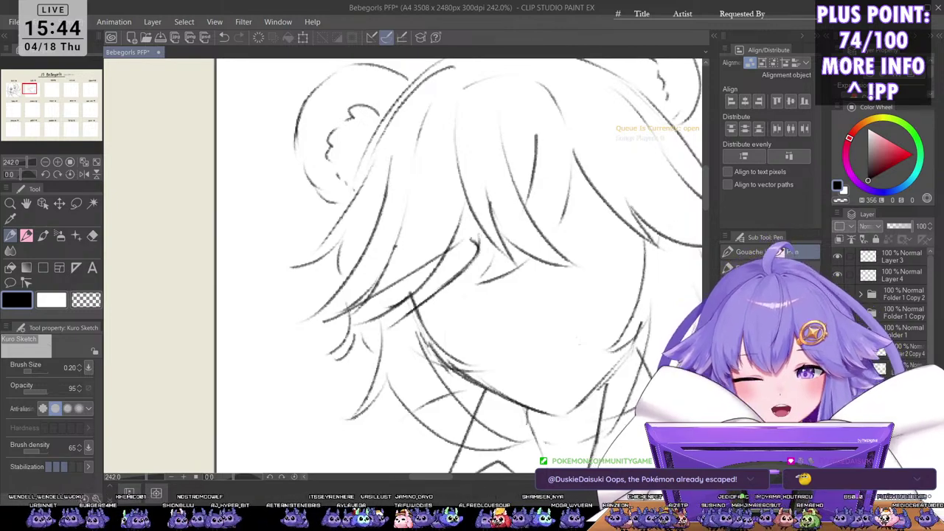
{"action": "mouse_move", "coordinate": [464, 240]}
{"action": "left_mouse_down"}
{"action": "mouse_move", "coordinate": [487, 226]}
{"action": "mouse_move", "coordinate": [477, 242]}
{"action": "left_mouse_up"}
{"action": "scroll", "coordinate": [444, 288], "scroll_direction": "down", "scroll_amount": 1}
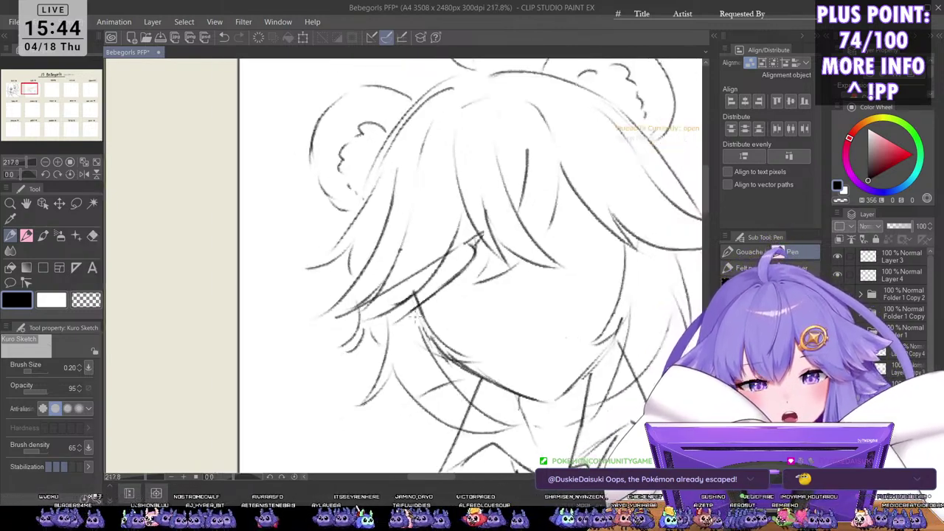
Step: Sketch the back of the raised hand beside the left cheek, with curled fingers hanging below the extended finger
{"action": "mouse_move", "coordinate": [361, 296]}
{"action": "left_mouse_down"}
{"action": "mouse_move", "coordinate": [357, 310]}
{"action": "mouse_move", "coordinate": [404, 369]}
{"action": "mouse_move", "coordinate": [348, 432]}
{"action": "mouse_move", "coordinate": [359, 437]}
{"action": "left_mouse_up"}
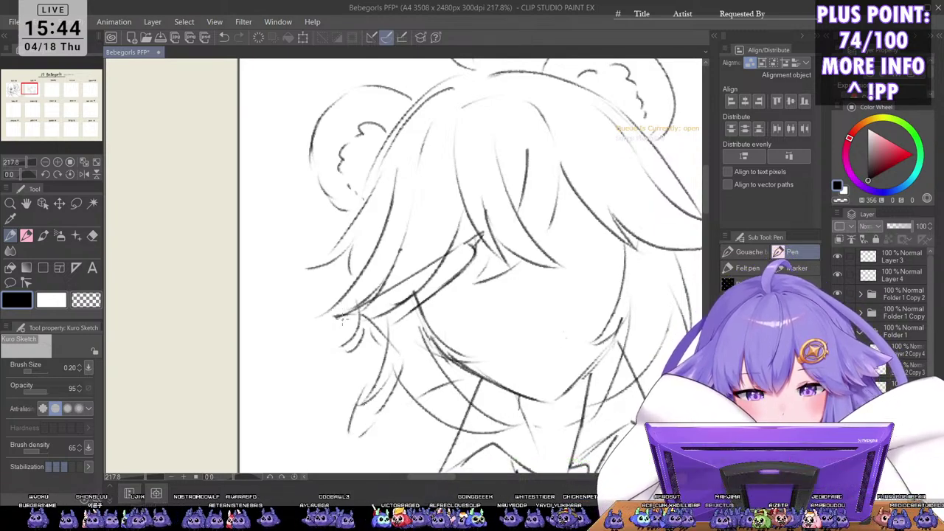
{"action": "mouse_move", "coordinate": [324, 316]}
{"action": "left_mouse_down"}
{"action": "mouse_move", "coordinate": [352, 345]}
{"action": "mouse_move", "coordinate": [360, 332]}
{"action": "mouse_move", "coordinate": [353, 327]}
{"action": "mouse_move", "coordinate": [371, 360]}
{"action": "mouse_move", "coordinate": [355, 413]}
{"action": "left_mouse_up"}
{"action": "key", "text": "ctrl+z"}
{"action": "key", "text": "ctrl+z"}
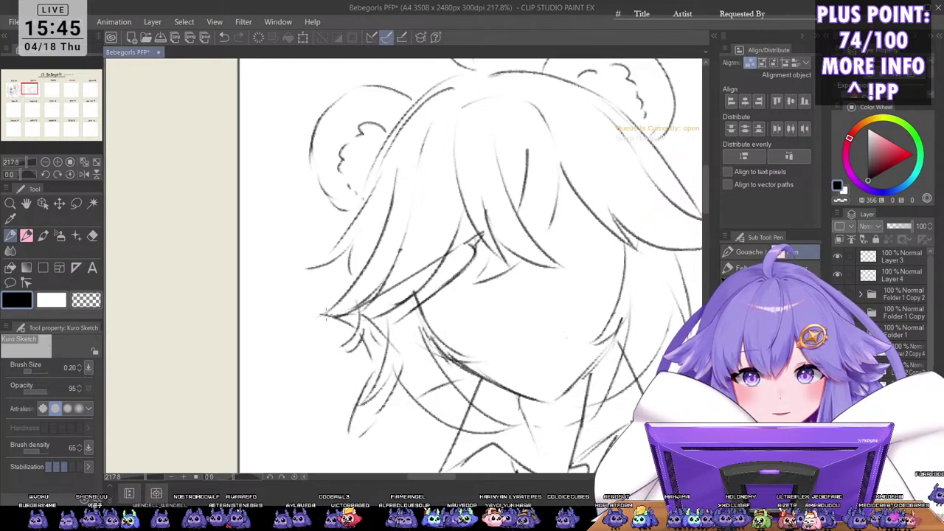
{"action": "mouse_move", "coordinate": [329, 314]}
{"action": "left_mouse_down"}
{"action": "mouse_move", "coordinate": [295, 322]}
{"action": "mouse_move", "coordinate": [337, 345]}
{"action": "mouse_move", "coordinate": [325, 347]}
{"action": "mouse_move", "coordinate": [346, 387]}
{"action": "mouse_move", "coordinate": [330, 413]}
{"action": "mouse_move", "coordinate": [344, 447]}
{"action": "left_mouse_up"}
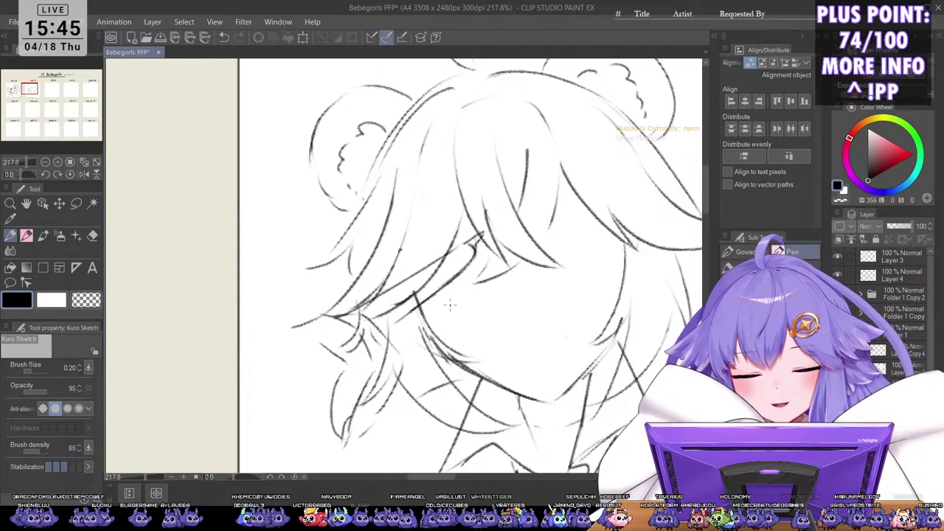
Step: Add the tips of the curled fingers and a straight line running outward and down from the wrist
{"action": "scroll", "coordinate": [449, 305], "scroll_direction": "up", "scroll_amount": 1}
{"action": "left_click_drag", "start_coordinate": [453, 326], "coordinate": [462, 262]}
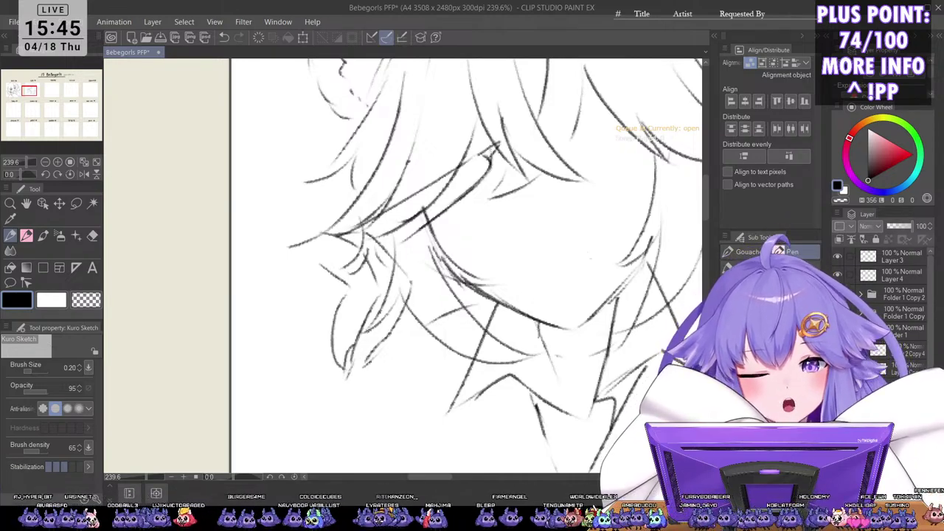
{"action": "left_click_drag", "start_coordinate": [372, 346], "coordinate": [359, 377]}
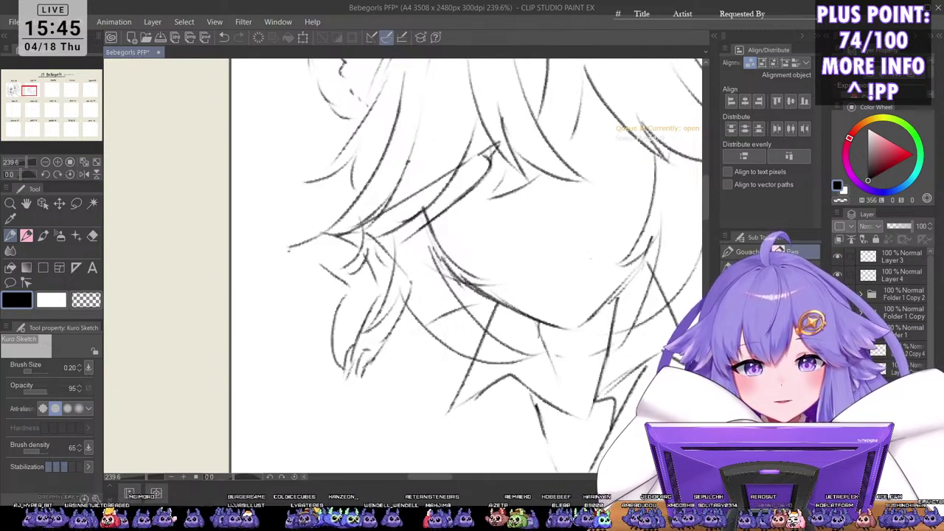
{"action": "left_click_drag", "start_coordinate": [296, 248], "coordinate": [249, 300]}
{"action": "left_click_drag", "start_coordinate": [476, 254], "coordinate": [471, 289]}
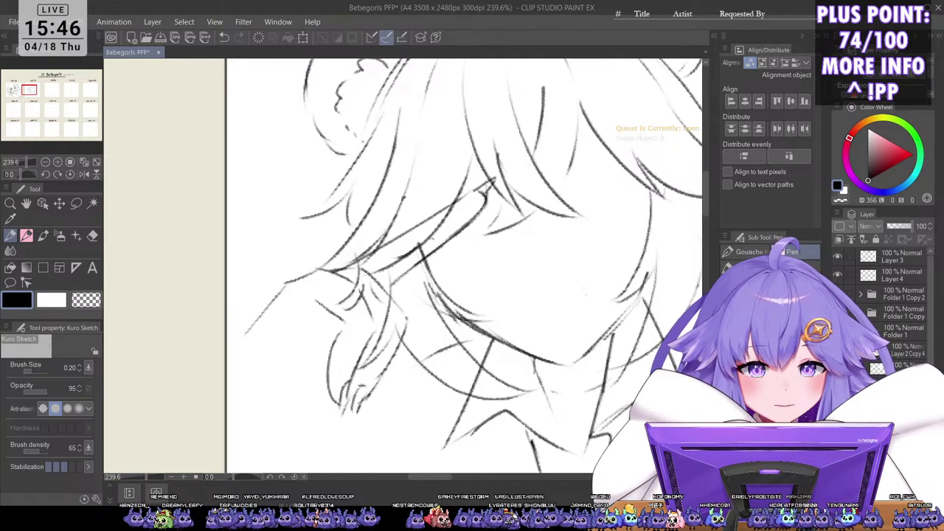
Step: Sketch a second extended finger with its nail across the left cheek, and rework the palm edge down to the heel of the hand
{"action": "mouse_move", "coordinate": [391, 289]}
{"action": "left_mouse_down"}
{"action": "mouse_move", "coordinate": [522, 253]}
{"action": "mouse_move", "coordinate": [488, 288]}
{"action": "mouse_move", "coordinate": [404, 319]}
{"action": "left_mouse_up"}
{"action": "mouse_move", "coordinate": [520, 253]}
{"action": "left_mouse_down"}
{"action": "mouse_move", "coordinate": [538, 248]}
{"action": "mouse_move", "coordinate": [528, 258]}
{"action": "left_mouse_up"}
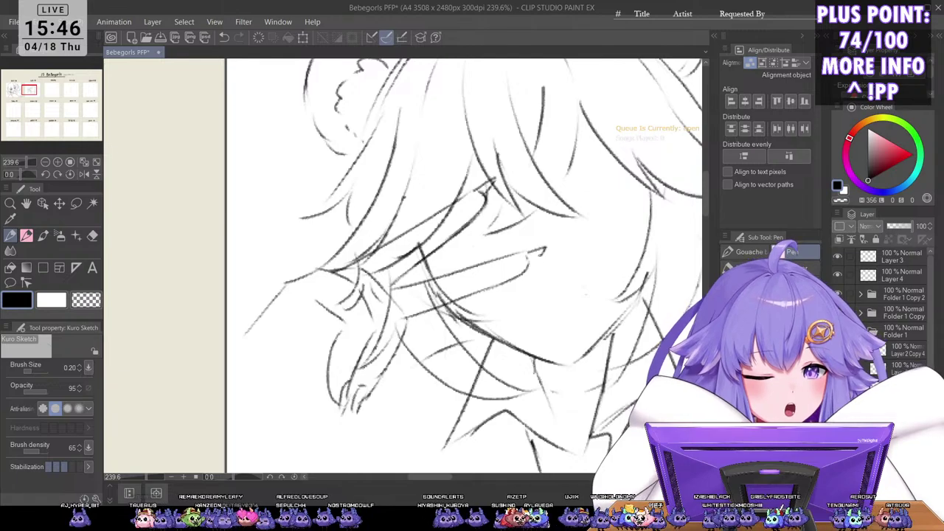
{"action": "mouse_move", "coordinate": [546, 249]}
{"action": "left_mouse_down"}
{"action": "mouse_move", "coordinate": [525, 255]}
{"action": "mouse_move", "coordinate": [532, 258]}
{"action": "left_mouse_up"}
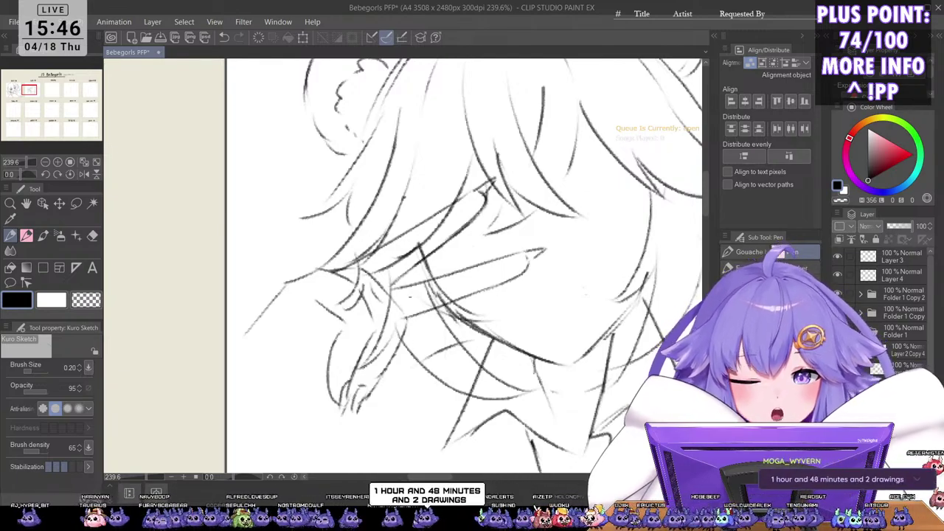
{"action": "mouse_move", "coordinate": [399, 305]}
{"action": "left_mouse_down"}
{"action": "mouse_move", "coordinate": [405, 318]}
{"action": "mouse_move", "coordinate": [458, 336]}
{"action": "mouse_move", "coordinate": [431, 310]}
{"action": "mouse_move", "coordinate": [417, 390]}
{"action": "mouse_move", "coordinate": [351, 435]}
{"action": "left_mouse_up"}
{"action": "key", "text": "ctrl+z"}
{"action": "key", "text": "ctrl+z"}
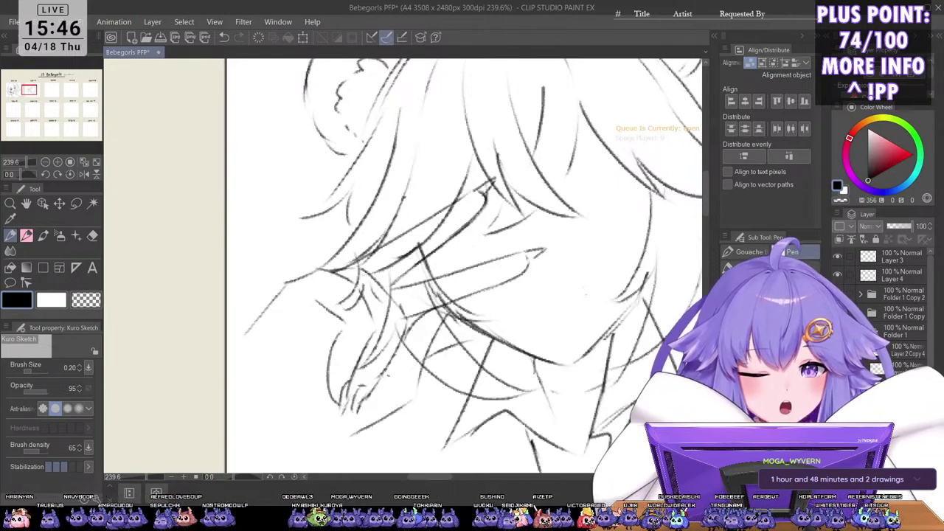
{"action": "left_click_drag", "start_coordinate": [464, 293], "coordinate": [448, 312]}
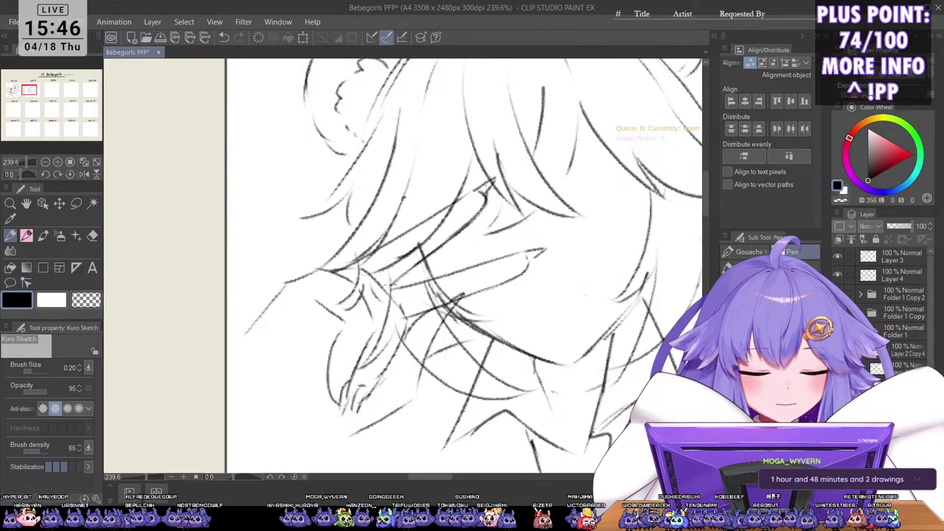
Step: Replace the straight line at the wrist with a curved cuff edge passing under the curled fingers
{"action": "key", "text": "ctrl+z"}
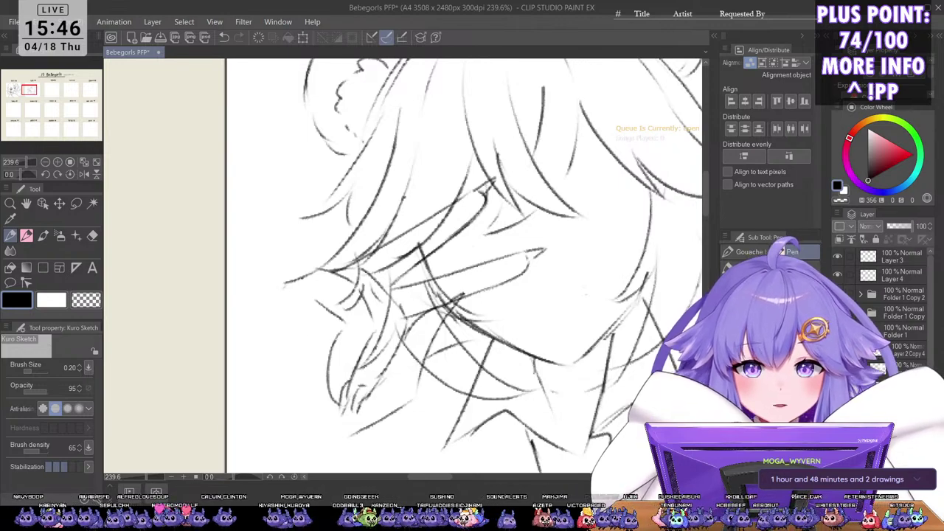
{"action": "mouse_move", "coordinate": [290, 283]}
{"action": "left_mouse_down"}
{"action": "mouse_move", "coordinate": [255, 321]}
{"action": "mouse_move", "coordinate": [254, 312]}
{"action": "mouse_move", "coordinate": [324, 430]}
{"action": "mouse_move", "coordinate": [353, 443]}
{"action": "left_mouse_up"}
{"action": "left_click_drag", "start_coordinate": [376, 186], "coordinate": [472, 276]}
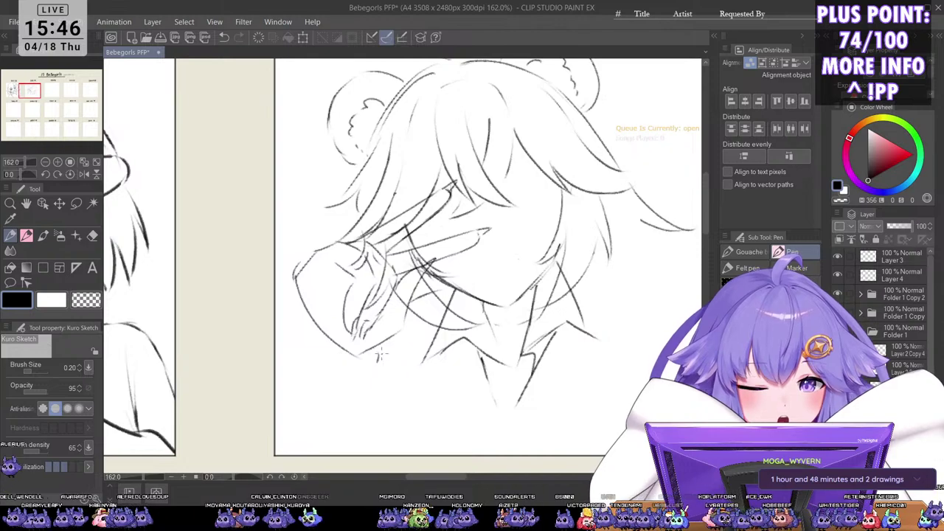
Step: Sketch the sleeve from the cuff down to the frame's lower left corner, with its upper edge, inner fold line and underside
{"action": "left_click_drag", "start_coordinate": [377, 348], "coordinate": [374, 361]}
{"action": "left_click_drag", "start_coordinate": [371, 364], "coordinate": [360, 391]}
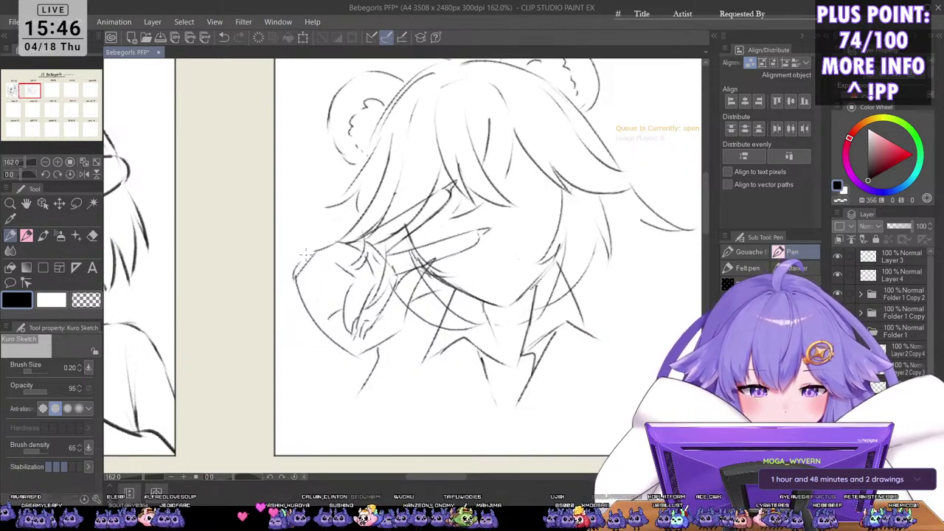
{"action": "mouse_move", "coordinate": [306, 253]}
{"action": "left_mouse_down"}
{"action": "mouse_move", "coordinate": [265, 284]}
{"action": "mouse_move", "coordinate": [278, 373]}
{"action": "left_mouse_up"}
{"action": "left_click_drag", "start_coordinate": [337, 362], "coordinate": [271, 436]}
{"action": "mouse_move", "coordinate": [375, 374]}
{"action": "left_mouse_down"}
{"action": "mouse_move", "coordinate": [328, 425]}
{"action": "mouse_move", "coordinate": [327, 447]}
{"action": "left_mouse_up"}
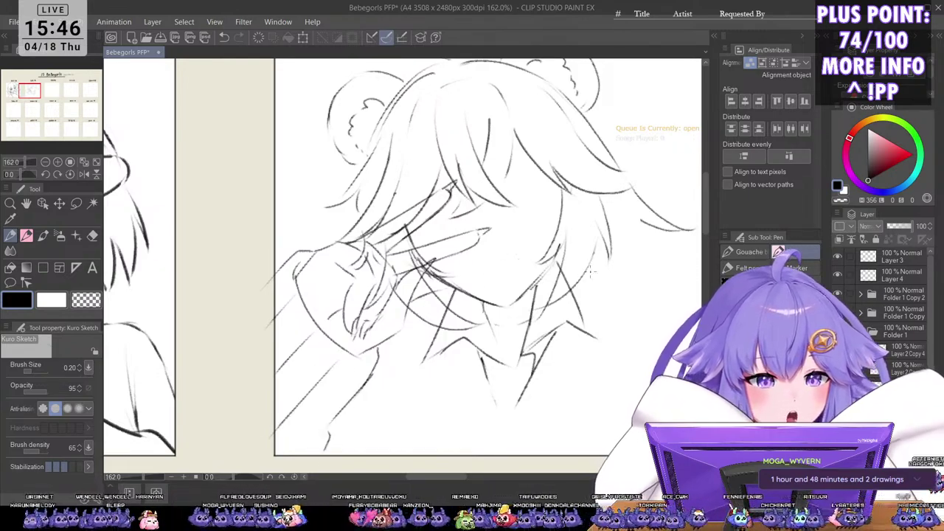
Step: Sketch a long hair strand sweeping down from beside the right cheek to the frame's right edge
{"action": "left_click_drag", "start_coordinate": [590, 271], "coordinate": [524, 337]}
{"action": "scroll", "coordinate": [524, 337], "scroll_direction": "down", "scroll_amount": 3}
{"action": "scroll", "coordinate": [516, 317], "scroll_direction": "up", "scroll_amount": 2}
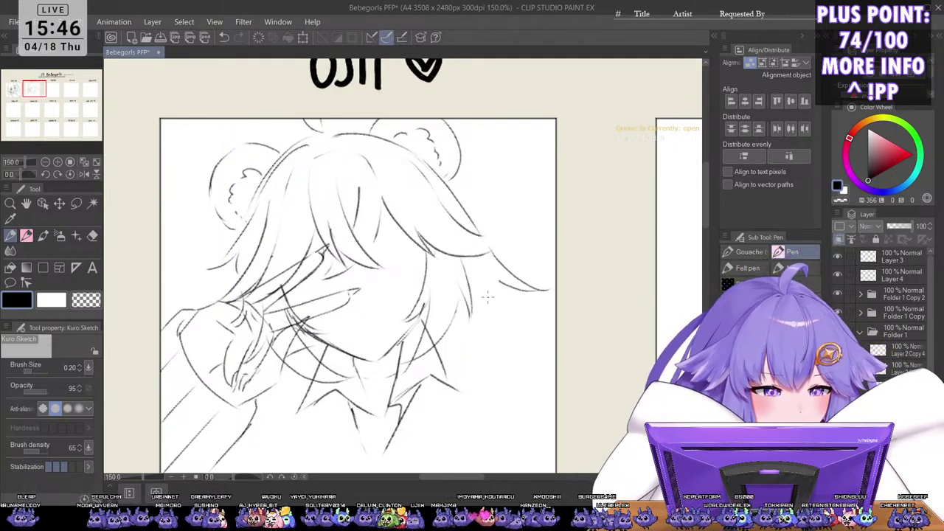
{"action": "key", "text": "ctrl+minus"}
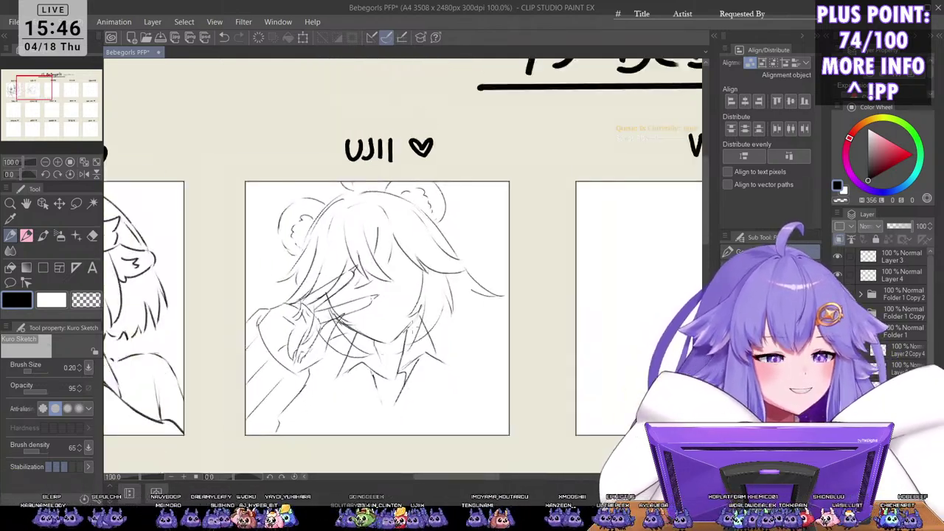
{"action": "key", "text": "ctrl+plus"}
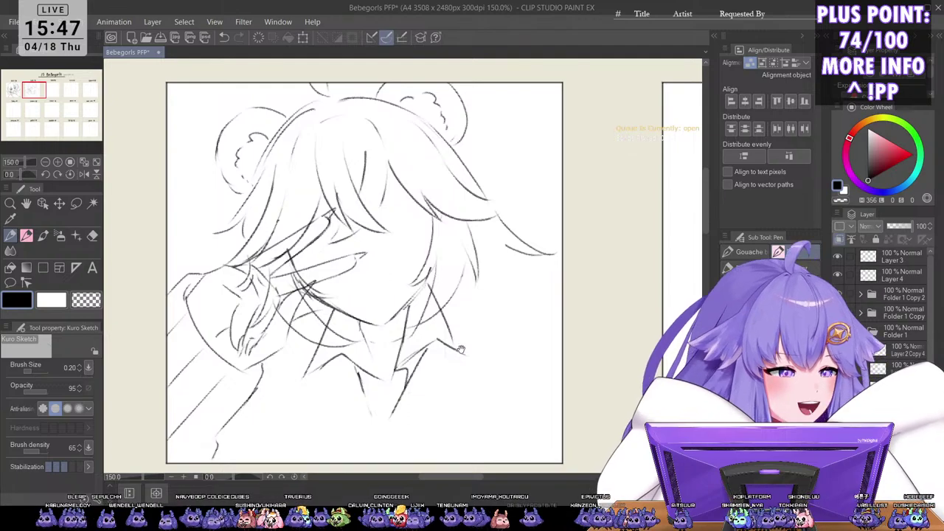
{"action": "scroll", "coordinate": [459, 337], "scroll_direction": "down", "scroll_amount": 1}
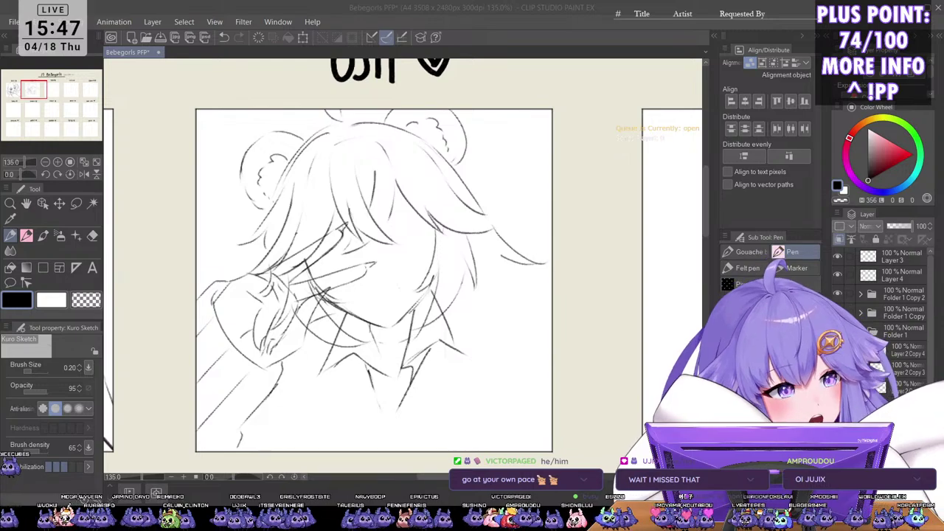
{"action": "left_click", "coordinate": [491, 190]}
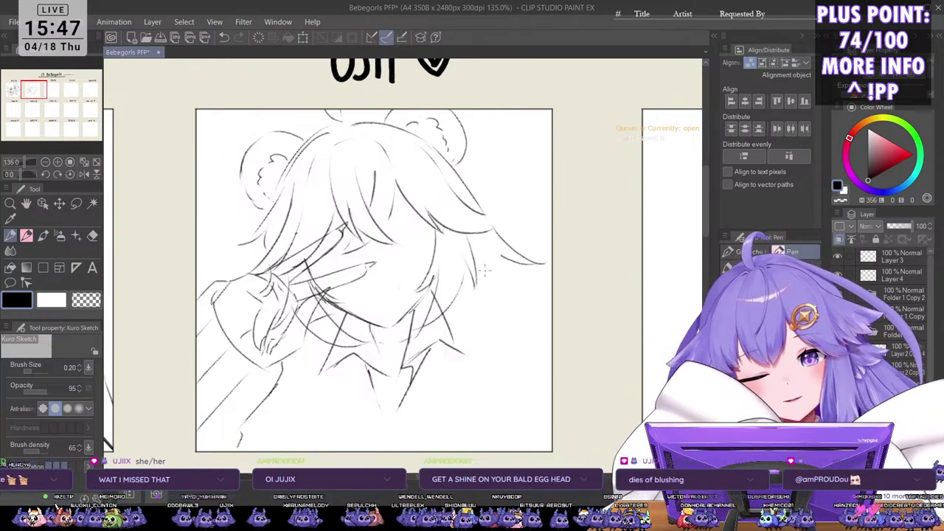
{"action": "mouse_move", "coordinate": [483, 270]}
{"action": "left_mouse_down"}
{"action": "mouse_move", "coordinate": [531, 310]}
{"action": "mouse_move", "coordinate": [549, 341]}
{"action": "left_mouse_up"}
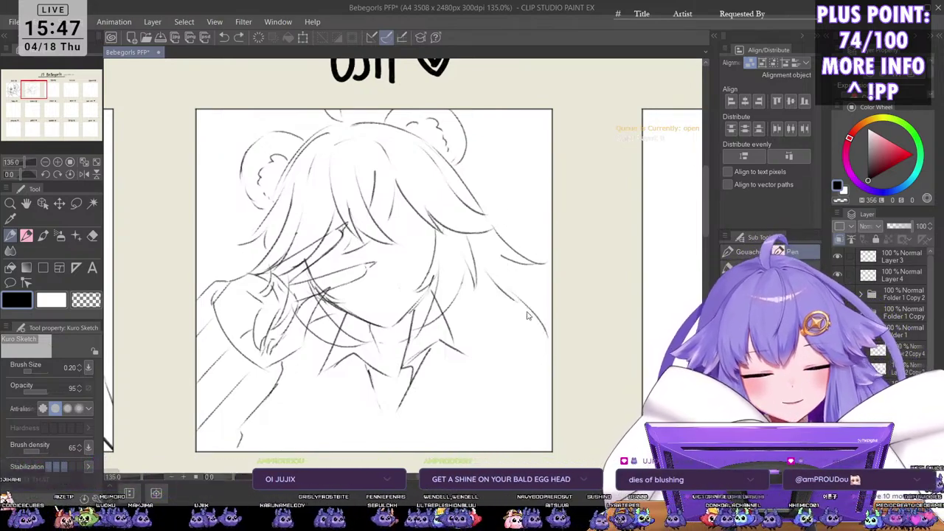
Step: Redraw the long side hair strand as a curved, tapering lock and add another strand tip reaching the frame's right edge
{"action": "key", "text": "ctrl+z"}
{"action": "mouse_move", "coordinate": [520, 307]}
{"action": "left_mouse_down"}
{"action": "mouse_move", "coordinate": [538, 324]}
{"action": "mouse_move", "coordinate": [540, 383]}
{"action": "left_mouse_up"}
{"action": "left_click_drag", "start_coordinate": [524, 329], "coordinate": [539, 380]}
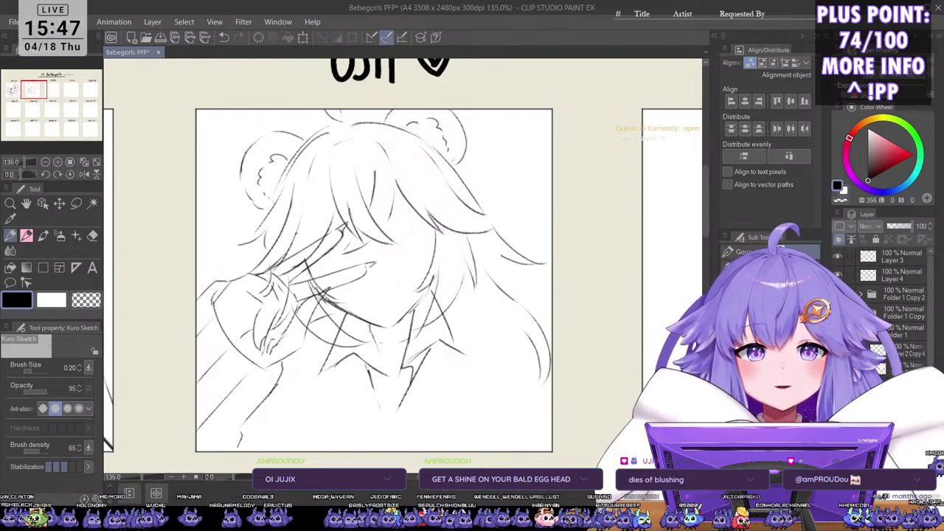
{"action": "left_click_drag", "start_coordinate": [504, 257], "coordinate": [552, 290]}
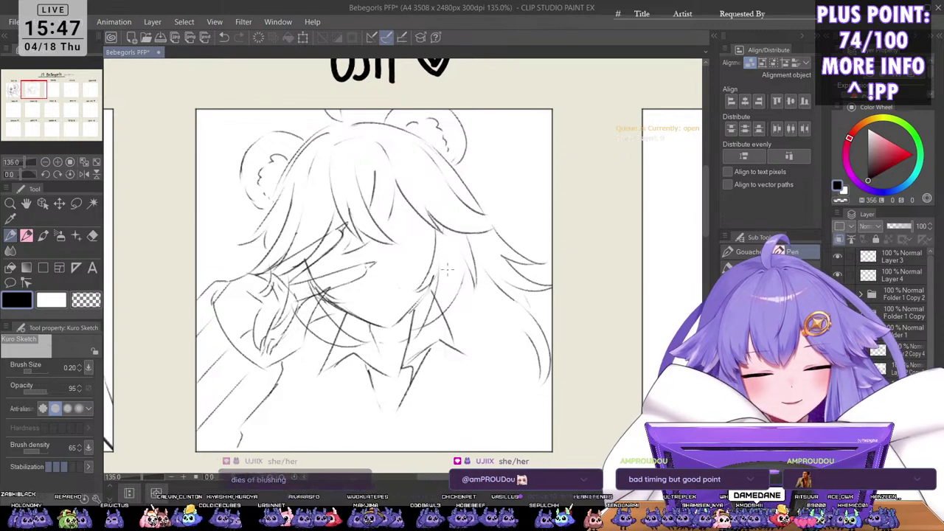
Step: Sketch the shoulder line from the collar toward the long hair lock, and run the sleeve's outer edge down from its end
{"action": "left_click_drag", "start_coordinate": [456, 304], "coordinate": [500, 323]}
{"action": "key", "text": "ctrl+z"}
{"action": "key", "text": "ctrl+z"}
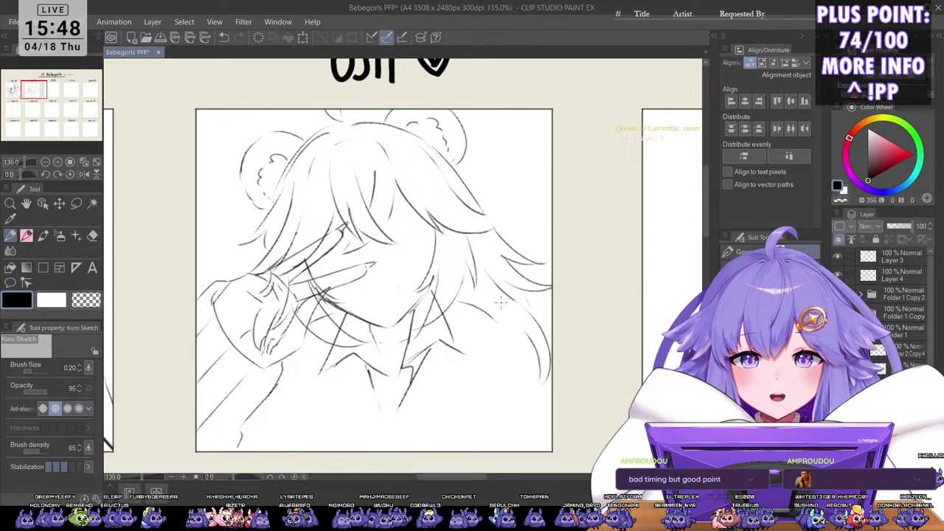
{"action": "left_click_drag", "start_coordinate": [516, 329], "coordinate": [542, 422]}
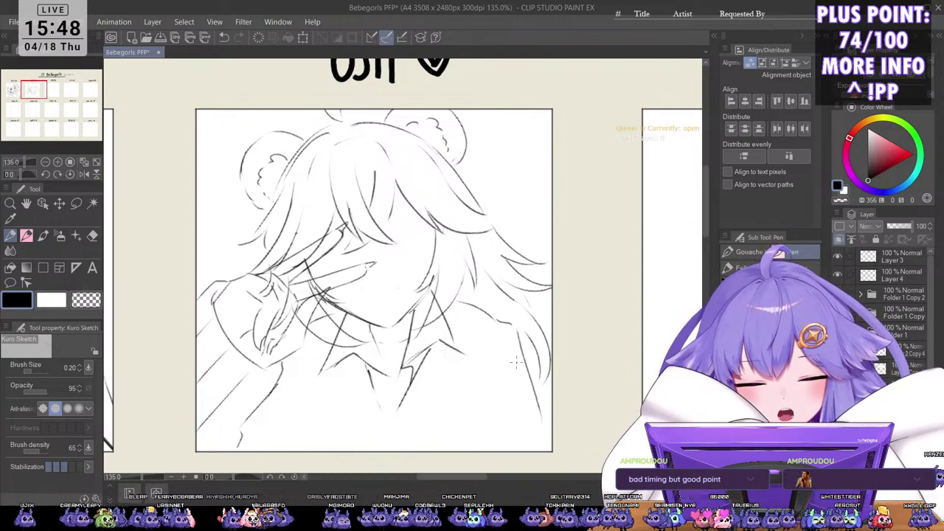
{"action": "key", "text": "ctrl+z"}
{"action": "left_click_drag", "start_coordinate": [518, 331], "coordinate": [540, 414]}
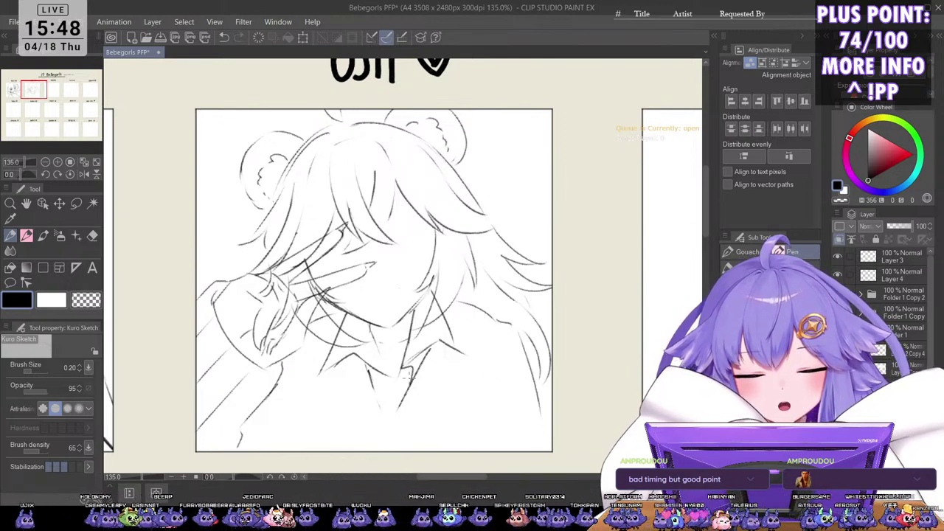
Step: Sketch the V-shaped vest neckline below the shirt collar, with inner and outer edges on both sides and a rounded bottom point
{"action": "left_click_drag", "start_coordinate": [340, 360], "coordinate": [370, 434]}
{"action": "left_click_drag", "start_coordinate": [460, 370], "coordinate": [483, 355]}
{"action": "scroll", "coordinate": [402, 334], "scroll_direction": "up", "scroll_amount": 1}
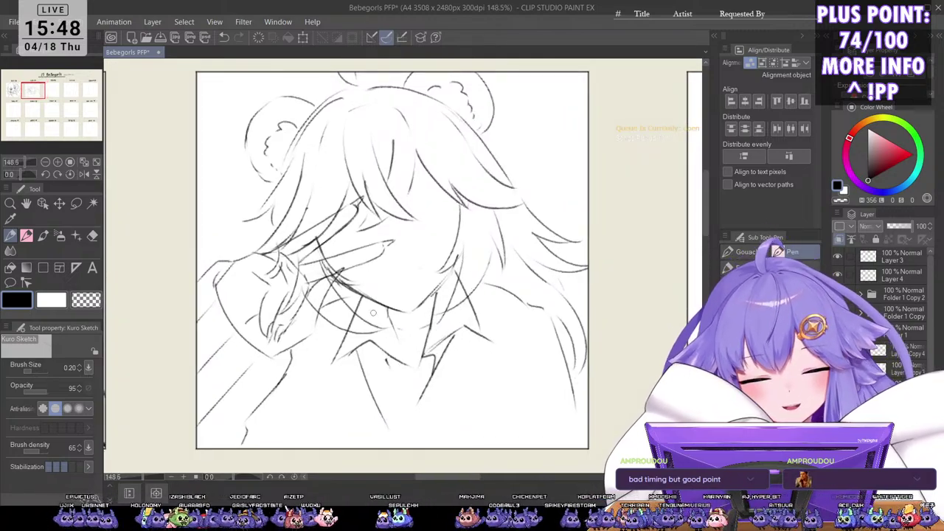
{"action": "left_click_drag", "start_coordinate": [386, 354], "coordinate": [408, 401]}
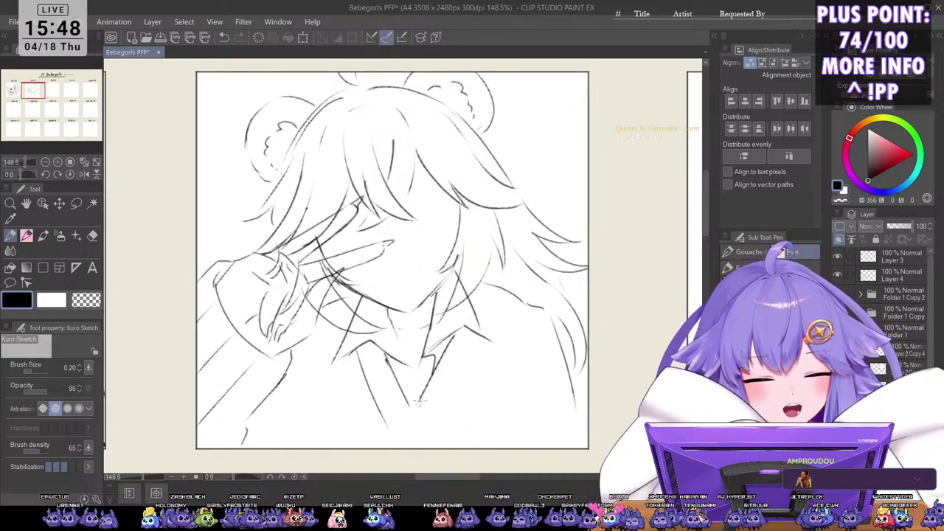
{"action": "left_click_drag", "start_coordinate": [402, 439], "coordinate": [421, 435]}
{"action": "left_click_drag", "start_coordinate": [478, 345], "coordinate": [425, 430]}
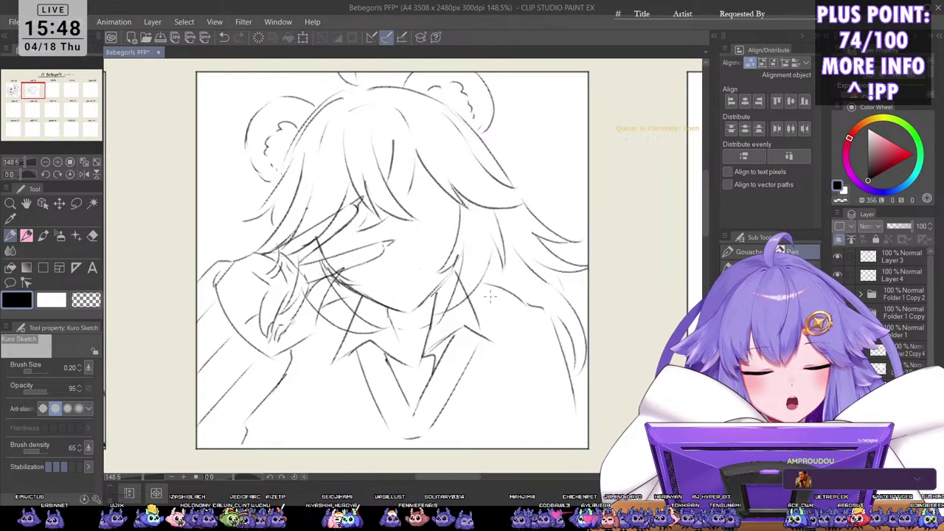
Step: Add short ribbing lines across both sides of the vest's V-neck band
{"action": "left_click_drag", "start_coordinate": [482, 329], "coordinate": [483, 296]}
{"action": "mouse_move", "coordinate": [455, 342]}
{"action": "left_mouse_down"}
{"action": "mouse_move", "coordinate": [473, 354]}
{"action": "mouse_move", "coordinate": [455, 365]}
{"action": "left_mouse_up"}
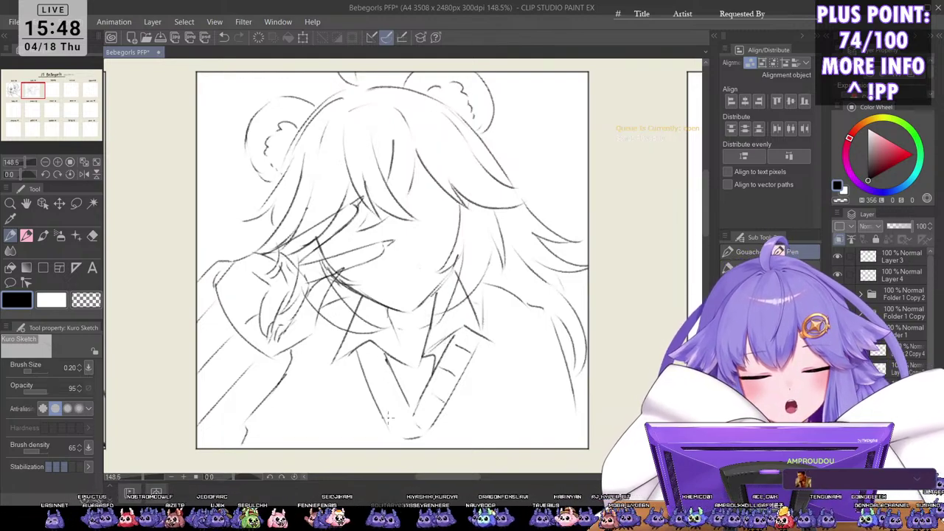
{"action": "left_click_drag", "start_coordinate": [387, 417], "coordinate": [406, 406]}
{"action": "left_click_drag", "start_coordinate": [391, 376], "coordinate": [373, 389]}
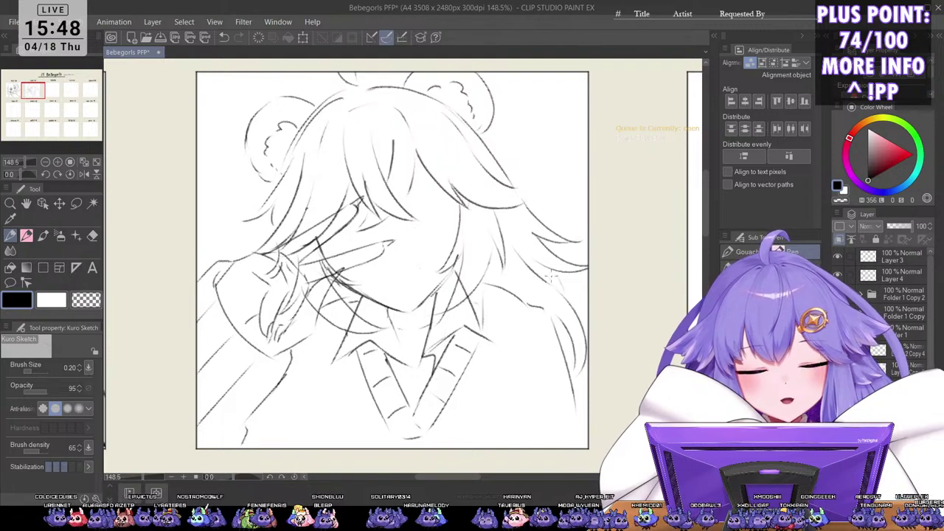
Step: Redraw the lowered arm's outer edge beneath the hair lock, and sketch its inner edge slanting down to the frame's bottom
{"action": "key", "text": "ctrl+z"}
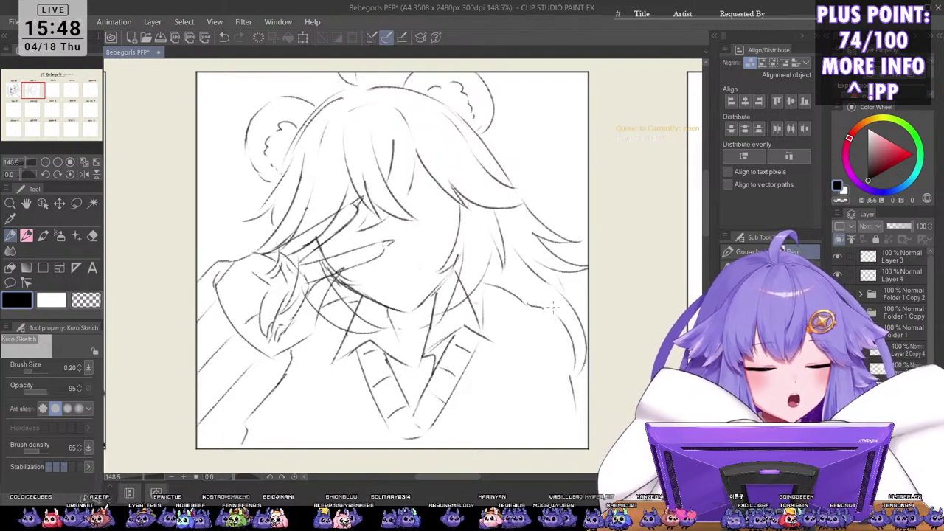
{"action": "left_click_drag", "start_coordinate": [558, 322], "coordinate": [579, 406]}
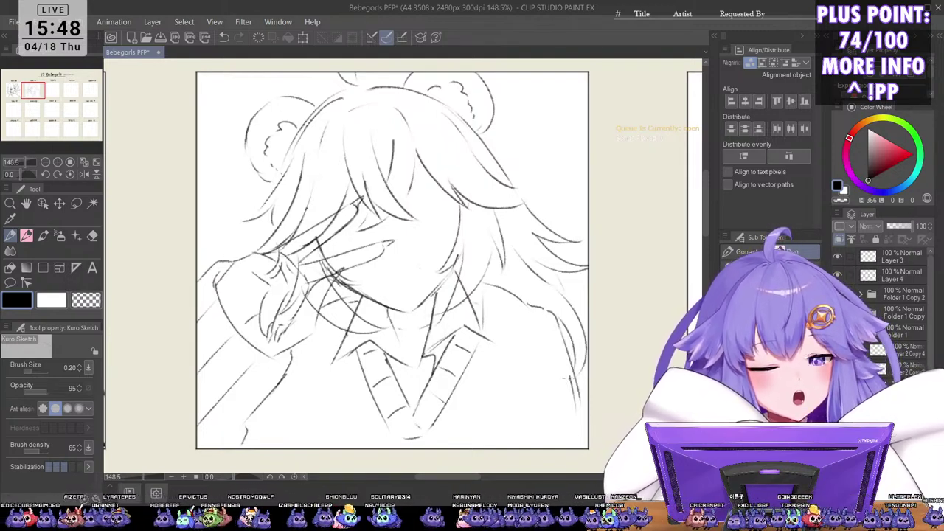
{"action": "key", "text": "ctrl+z"}
{"action": "left_click_drag", "start_coordinate": [544, 348], "coordinate": [539, 395]}
{"action": "key", "text": "ctrl+z"}
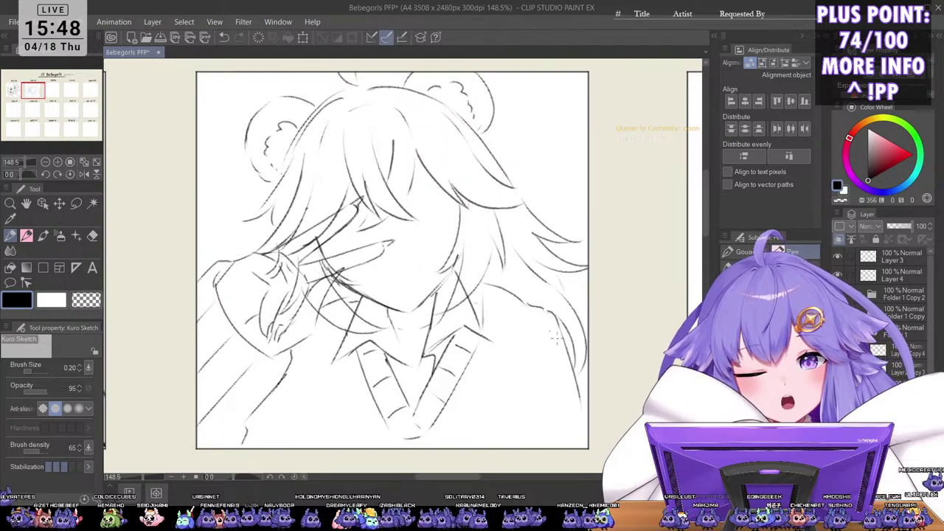
{"action": "left_click_drag", "start_coordinate": [552, 343], "coordinate": [511, 447]}
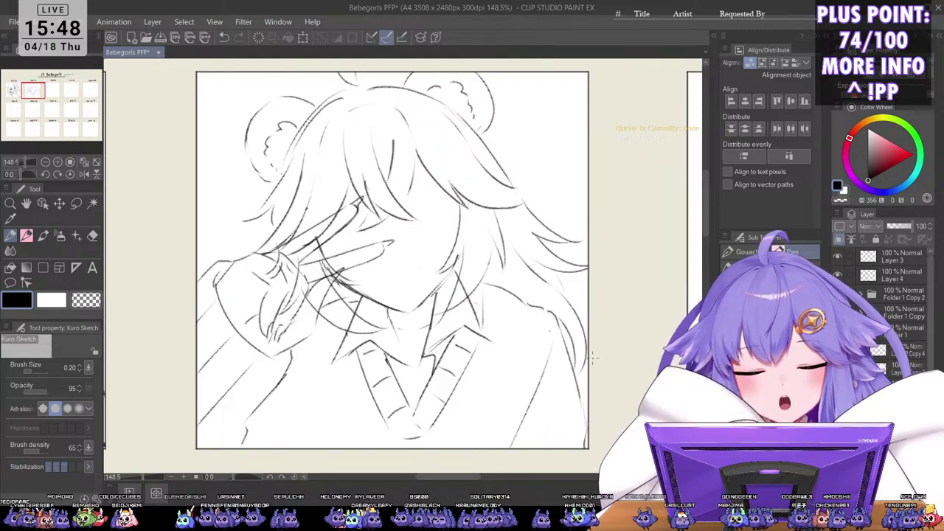
Step: Sketch the torso's side line beside the raised sleeve, near the frame's lower edge
{"action": "scroll", "coordinate": [584, 314], "scroll_direction": "down", "scroll_amount": 3}
{"action": "left_click_drag", "start_coordinate": [585, 321], "coordinate": [556, 327]}
{"action": "scroll", "coordinate": [391, 373], "scroll_direction": "up", "scroll_amount": 2}
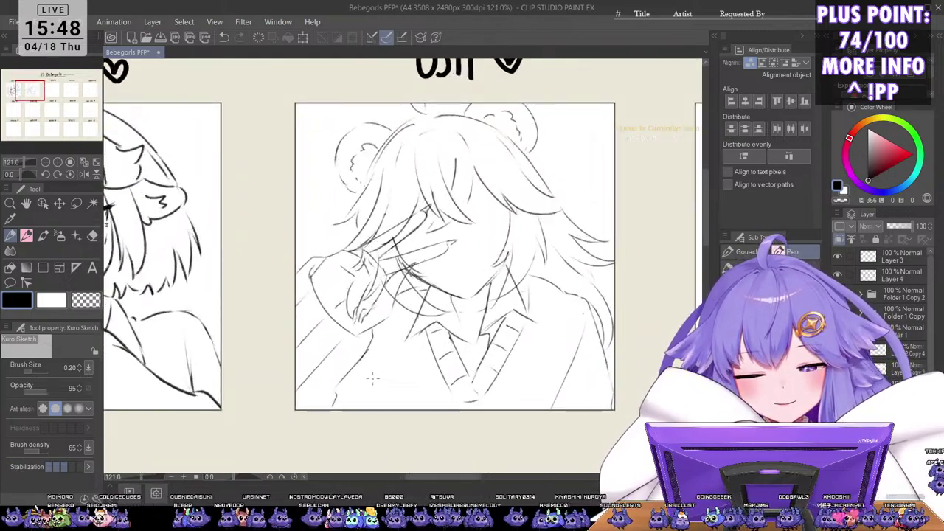
{"action": "left_click_drag", "start_coordinate": [363, 369], "coordinate": [375, 400]}
Step: Cut the raised hand and sleeve out of the sketch and paste them back as a separate layer
{"action": "scroll", "coordinate": [568, 299], "scroll_direction": "down", "scroll_amount": 2}
{"action": "left_click_drag", "start_coordinate": [570, 301], "coordinate": [535, 332]}
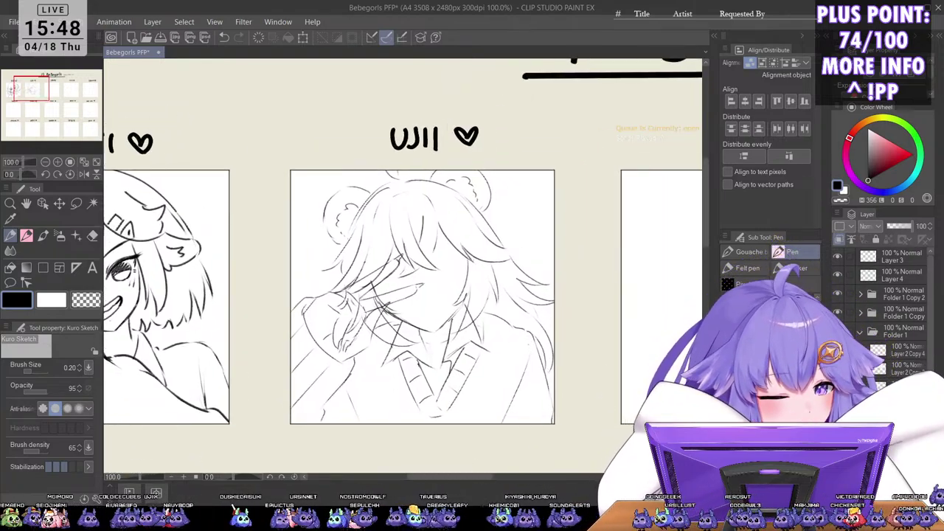
{"action": "key", "text": "Delete"}
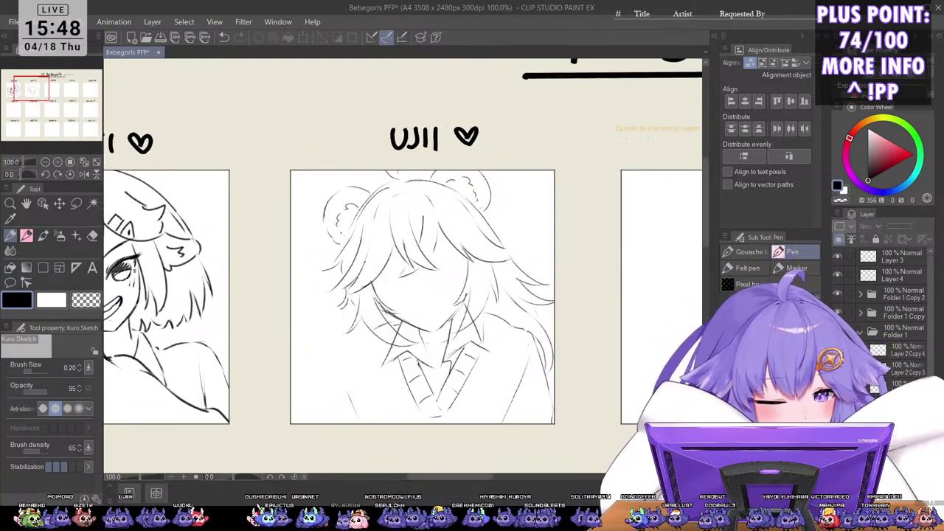
{"action": "key", "text": "ctrl+v"}
Step: Transform the pasted hand and sleeve to about 95% width and 96% height, rotate them 6.5°, and reposition them against the cheek
{"action": "key", "text": "ctrl+t"}
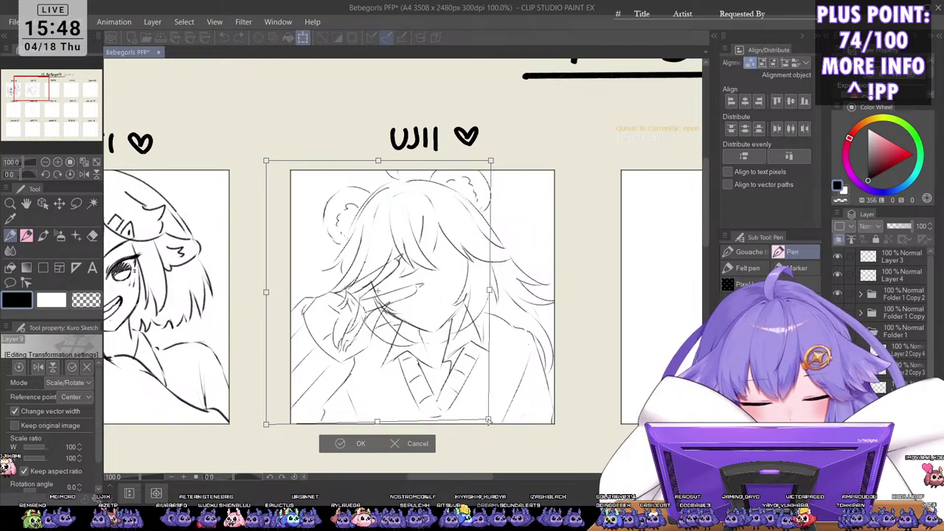
{"action": "left_click_drag", "start_coordinate": [489, 421], "coordinate": [476, 408]}
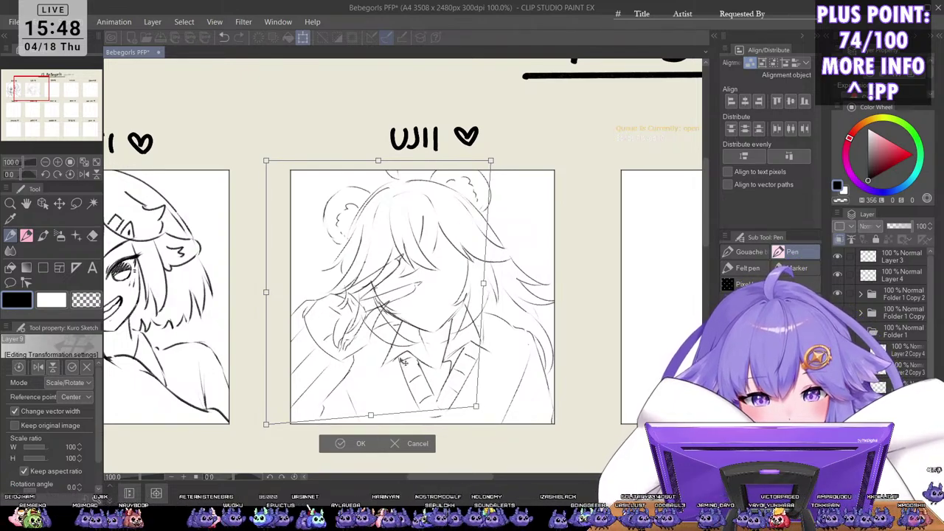
{"action": "left_click_drag", "start_coordinate": [404, 362], "coordinate": [408, 364]}
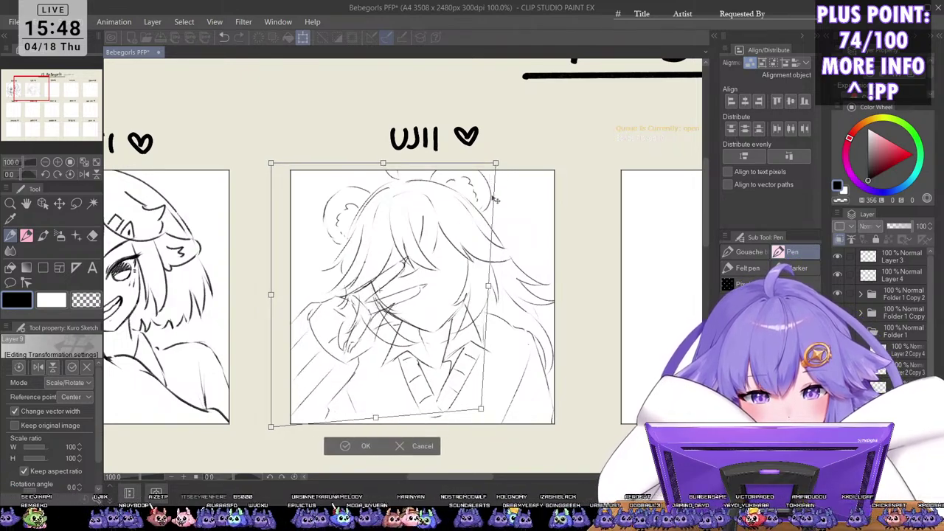
{"action": "mouse_move", "coordinate": [497, 164]}
{"action": "left_mouse_down"}
{"action": "mouse_move", "coordinate": [487, 174]}
{"action": "mouse_move", "coordinate": [499, 157]}
{"action": "left_mouse_up"}
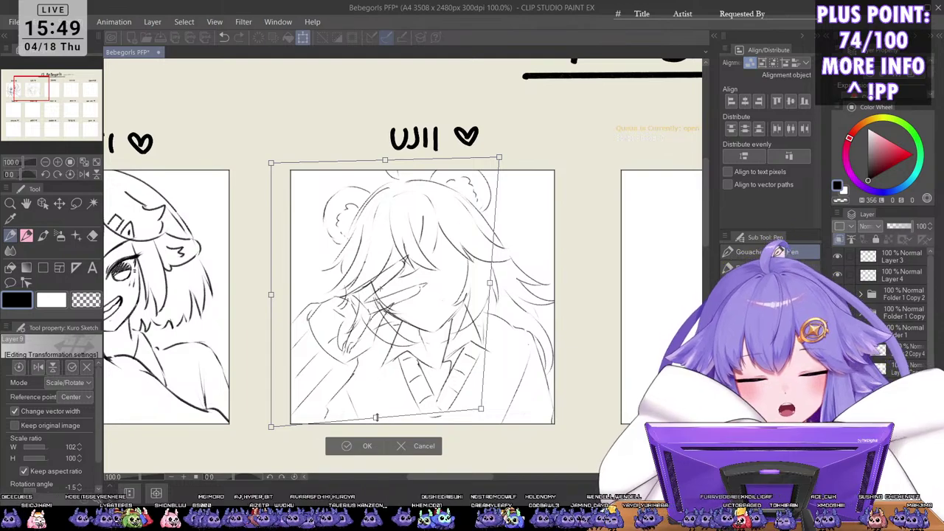
{"action": "left_click_drag", "start_coordinate": [377, 417], "coordinate": [375, 425]}
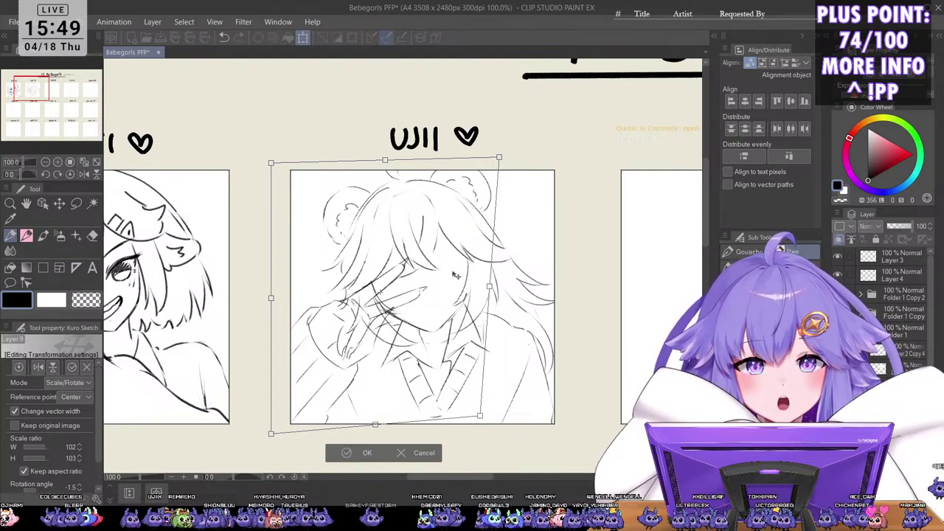
{"action": "left_click_drag", "start_coordinate": [482, 408], "coordinate": [466, 400]}
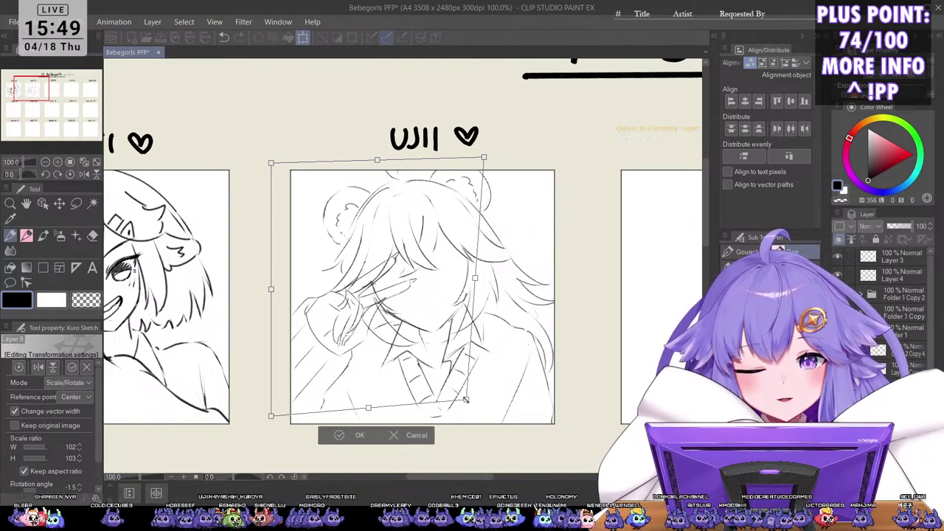
{"action": "left_click_drag", "start_coordinate": [446, 357], "coordinate": [450, 325]}
{"action": "left_click_drag", "start_coordinate": [425, 354], "coordinate": [418, 339]}
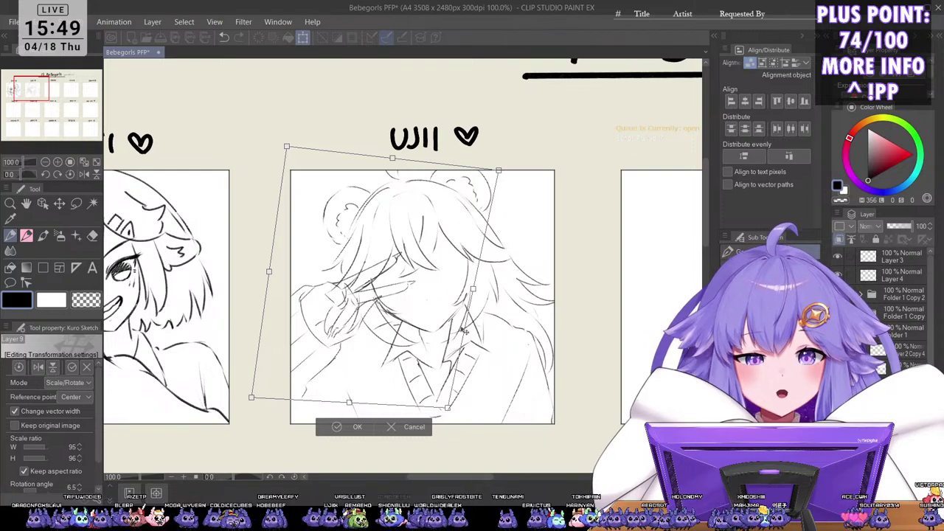
{"action": "left_click_drag", "start_coordinate": [445, 354], "coordinate": [450, 355]}
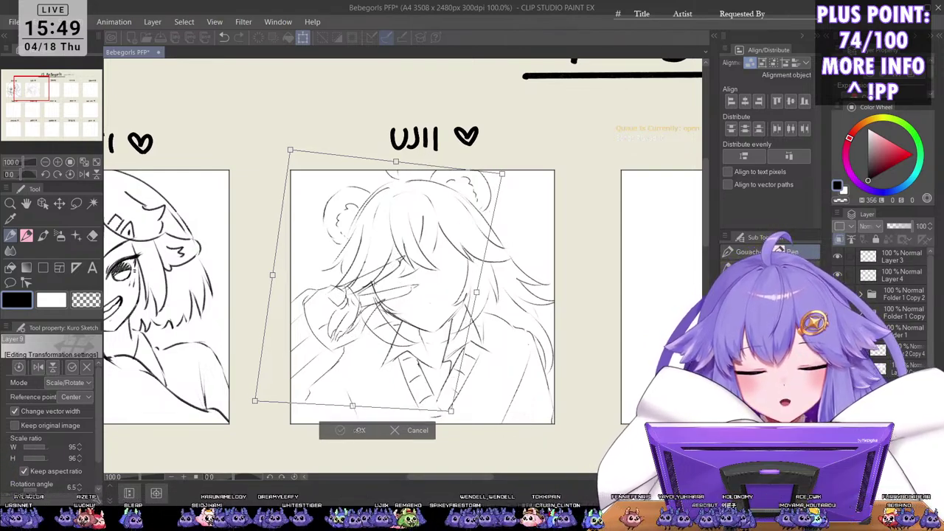
{"action": "left_click", "coordinate": [359, 430]}
Step: Reduce the Kuro Sketch pen's brush size to 0.15 and keep that pen active for detailing the hand and face
{"action": "scroll", "coordinate": [413, 295], "scroll_direction": "up", "scroll_amount": 5}
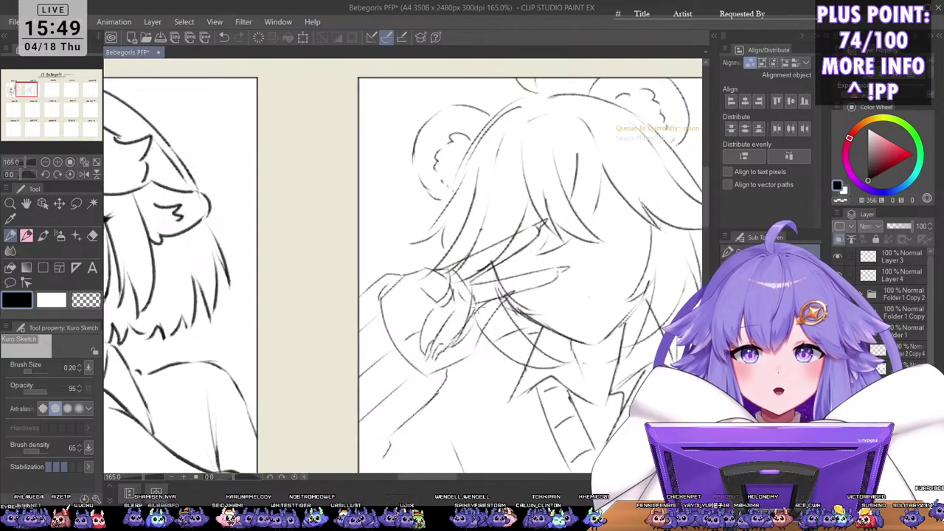
{"action": "scroll", "coordinate": [486, 316], "scroll_direction": "down", "scroll_amount": 2}
{"action": "left_click_drag", "start_coordinate": [478, 318], "coordinate": [446, 316]}
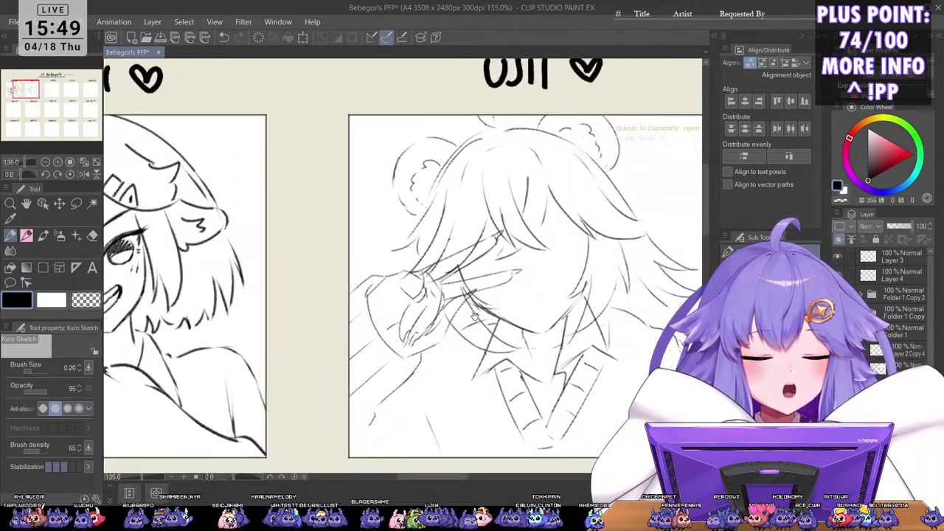
{"action": "scroll", "coordinate": [443, 317], "scroll_direction": "up", "scroll_amount": 4}
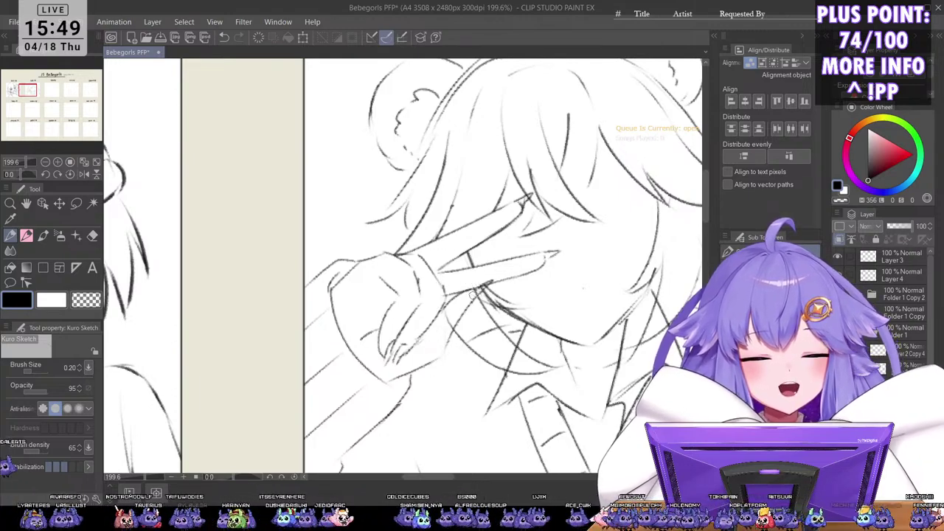
{"action": "key", "text": "bracketleft"}
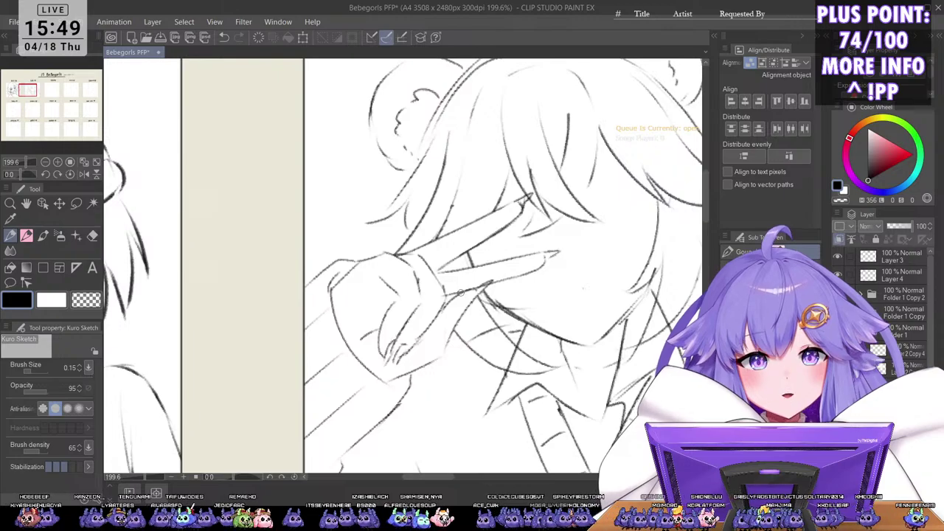
{"action": "key", "text": "b"}
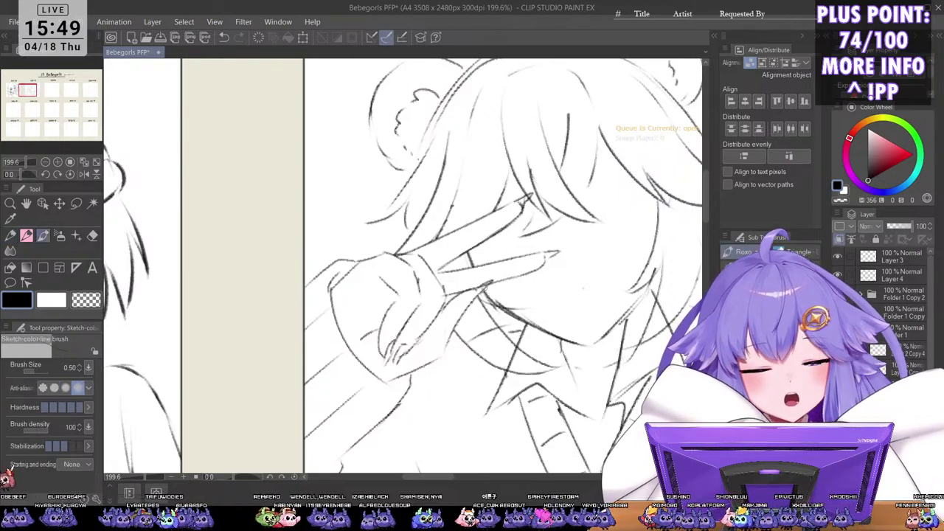
{"action": "key", "text": "p"}
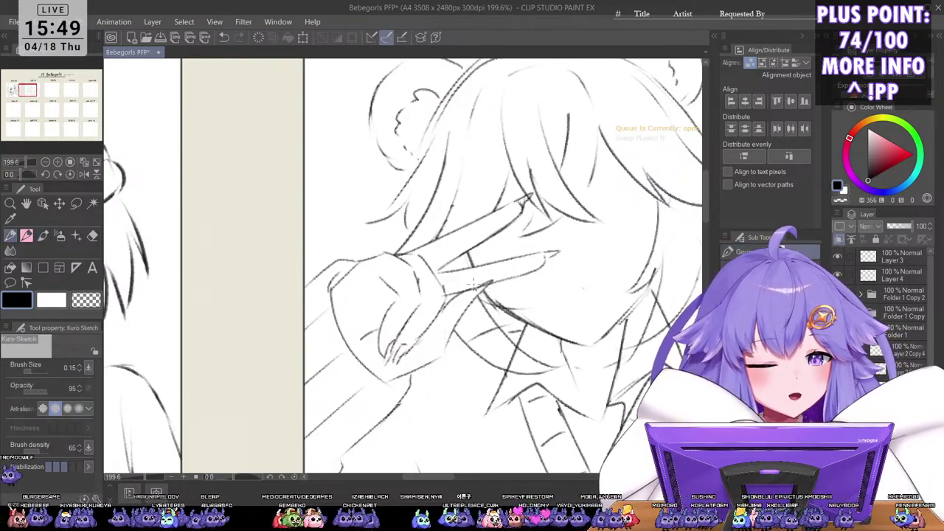
Step: Save the Bebegorls PFP document
{"action": "left_click_drag", "start_coordinate": [447, 346], "coordinate": [354, 371]}
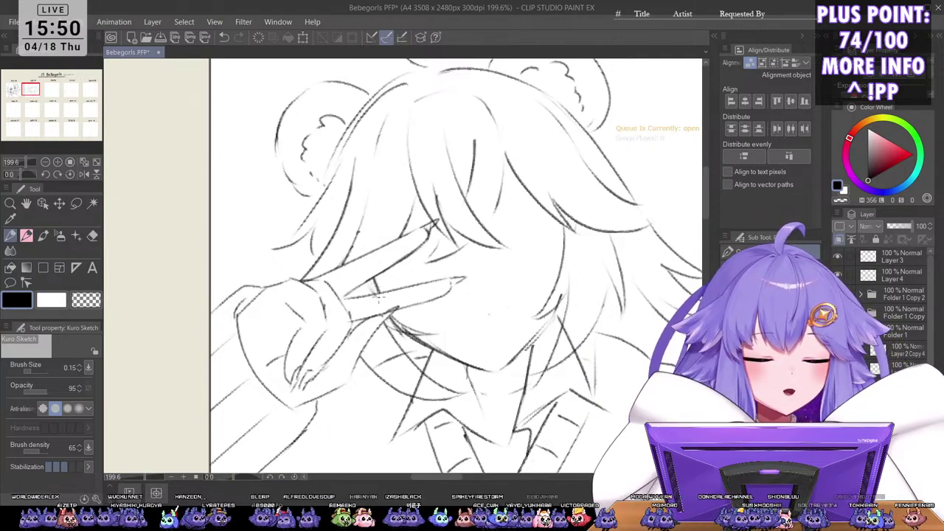
{"action": "scroll", "coordinate": [441, 259], "scroll_direction": "down", "scroll_amount": 6}
{"action": "scroll", "coordinate": [437, 272], "scroll_direction": "up", "scroll_amount": 5}
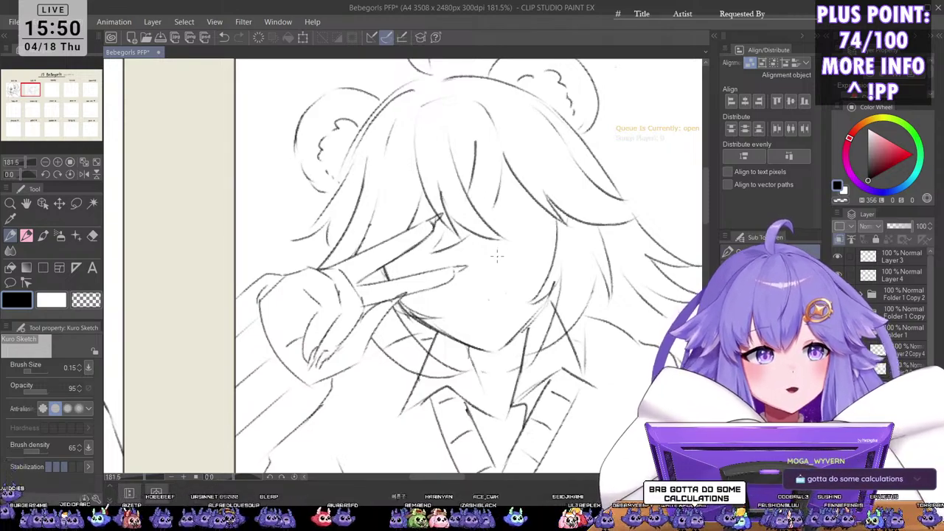
{"action": "key", "text": "-"}
{"action": "scroll", "coordinate": [490, 301], "scroll_direction": "down", "scroll_amount": 2}
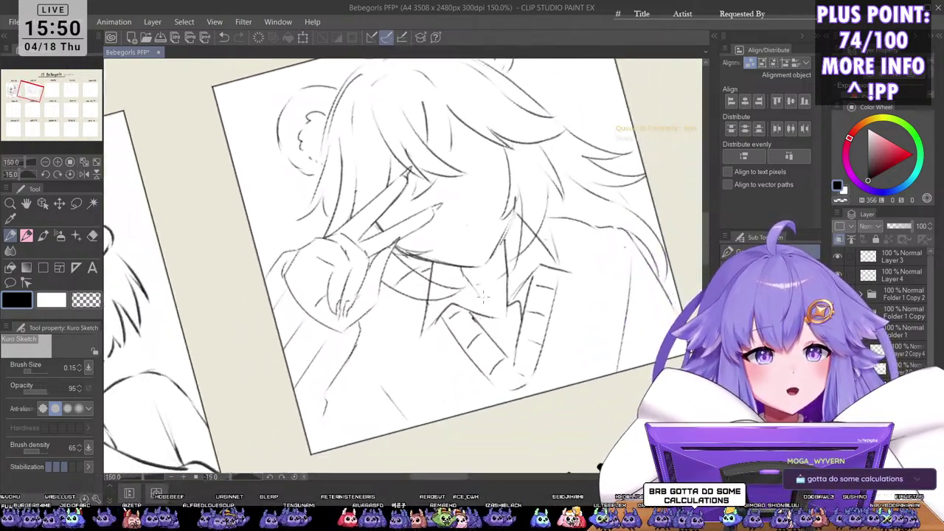
{"action": "key", "text": "ctrl+s"}
{"action": "scroll", "coordinate": [507, 212], "scroll_direction": "up", "scroll_amount": 2}
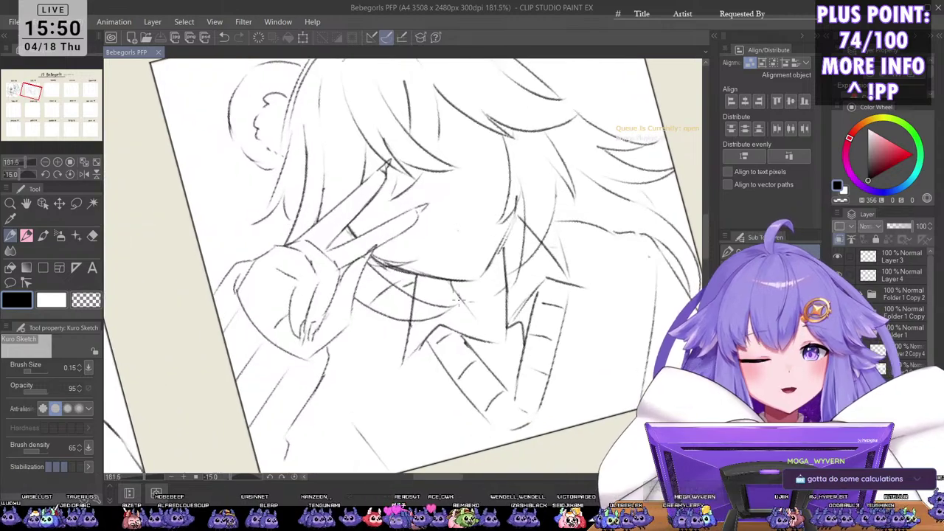
Step: Examine the second portrait's pose, raised hand and sleeves at different zoom levels and canvas angles
{"action": "scroll", "coordinate": [461, 315], "scroll_direction": "down", "scroll_amount": 4}
{"action": "key", "text": "asciicircum"}
{"action": "key", "text": "asciicircum"}
{"action": "key", "text": "asciicircum"}
{"action": "scroll", "coordinate": [595, 295], "scroll_direction": "down", "scroll_amount": 2}
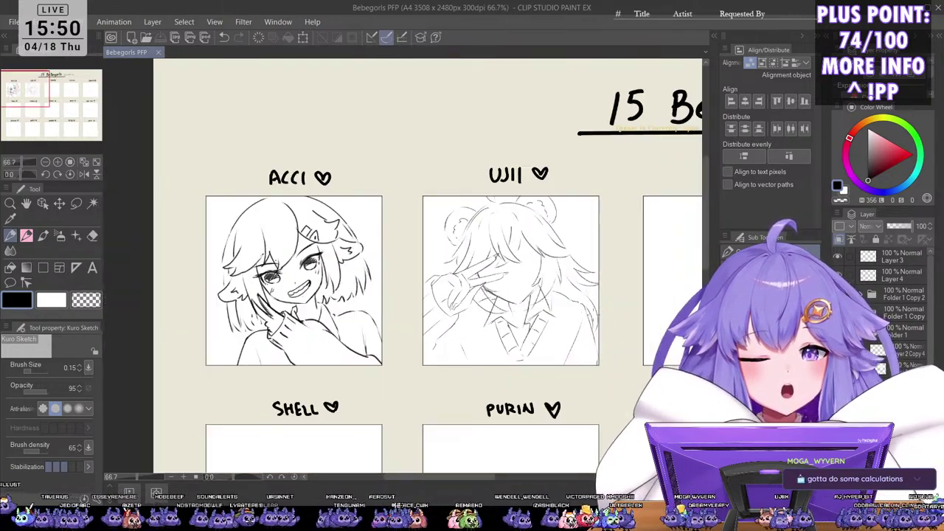
{"action": "key", "text": "asciicircum"}
{"action": "left_click_drag", "start_coordinate": [587, 363], "coordinate": [537, 369]}
{"action": "scroll", "coordinate": [443, 362], "scroll_direction": "up", "scroll_amount": 5}
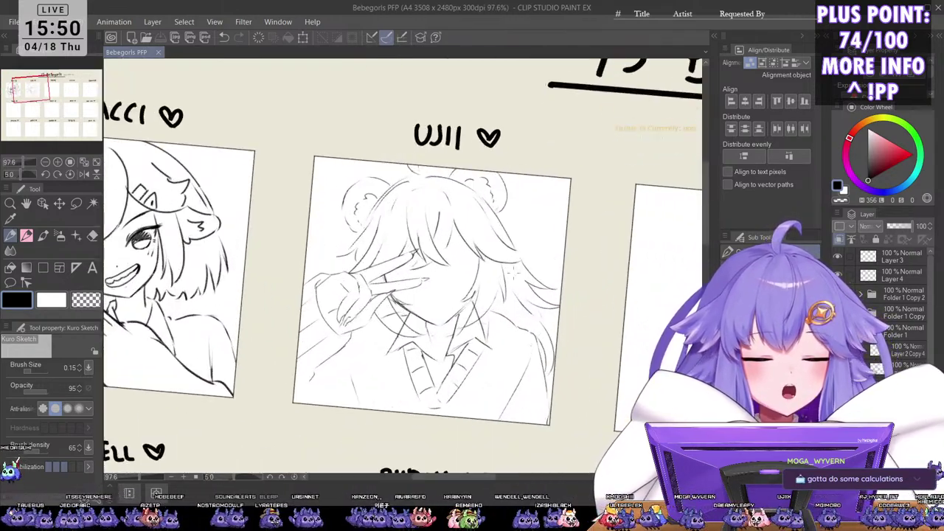
{"action": "key", "text": "minus"}
{"action": "key", "text": "minus"}
{"action": "key", "text": "minus"}
{"action": "key", "text": "minus"}
{"action": "key", "text": "minus"}
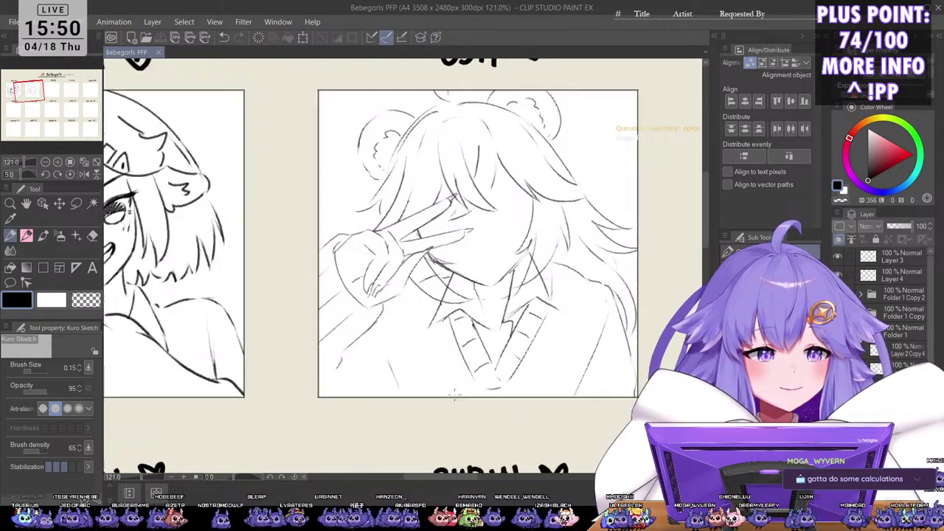
{"action": "scroll", "coordinate": [441, 268], "scroll_direction": "up", "scroll_amount": 3}
{"action": "key", "text": "asciicircum"}
{"action": "key", "text": "asciicircum"}
{"action": "key", "text": "asciicircum"}
{"action": "key", "text": "asciicircum"}
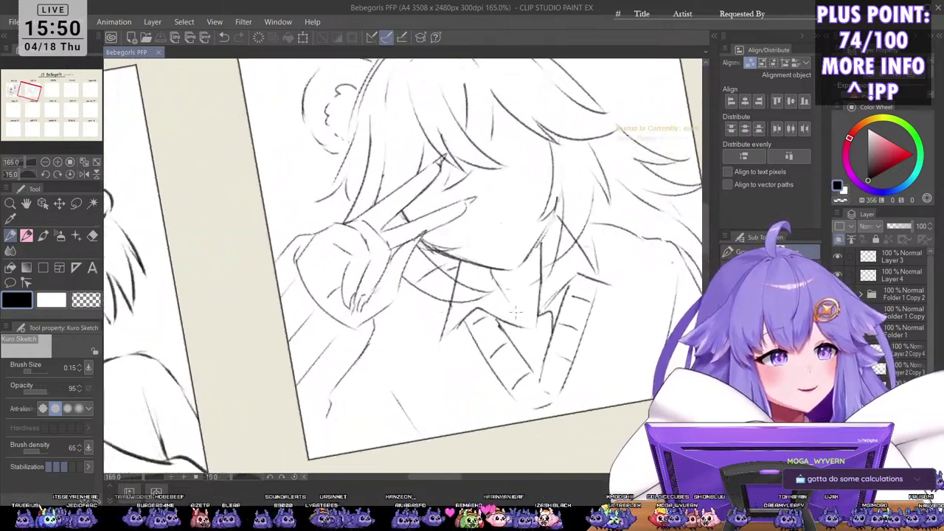
Step: Redraw the lower edge of the raised arm's sleeve and the torso line beside it on the second portrait, and save the document
{"action": "key", "text": "minus"}
{"action": "key", "text": "minus"}
{"action": "key", "text": "minus"}
{"action": "key", "text": "minus"}
{"action": "key", "text": "minus"}
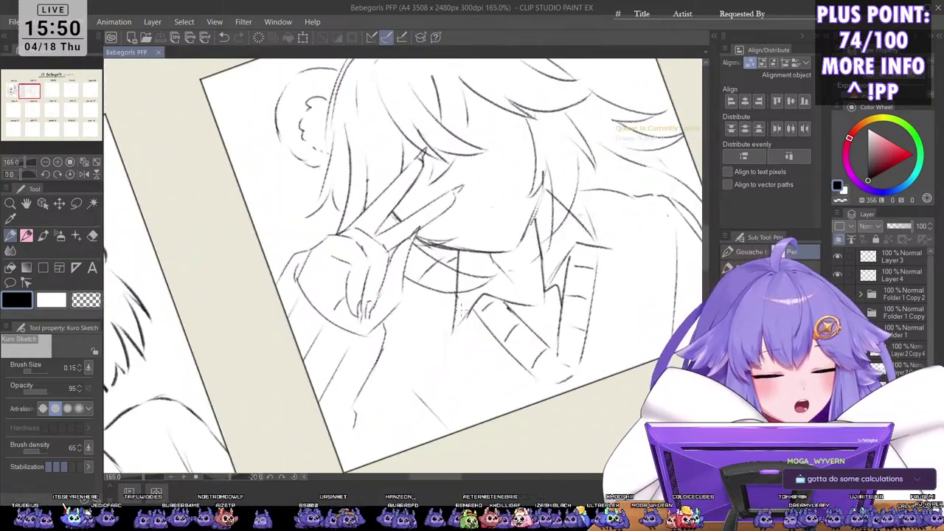
{"action": "left_click_drag", "start_coordinate": [356, 429], "coordinate": [351, 447]}
{"action": "key", "text": "ctrl+z"}
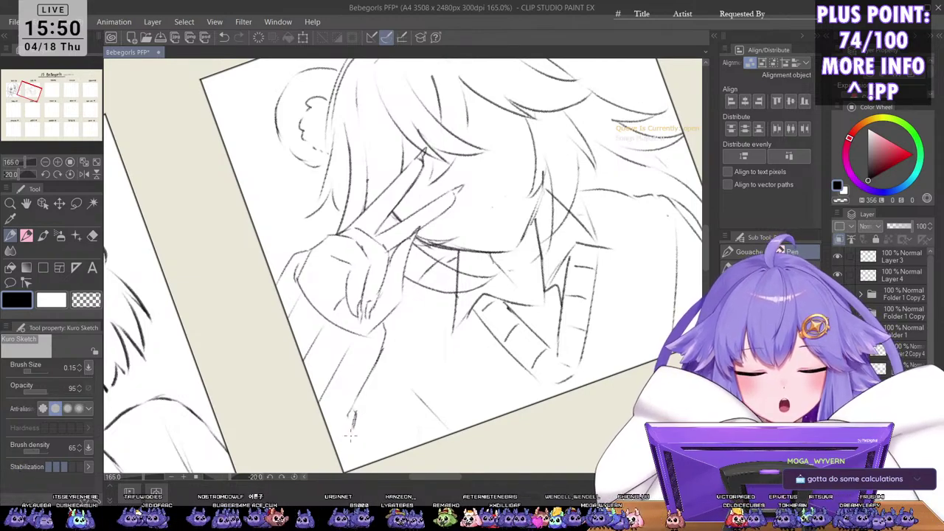
{"action": "left_click_drag", "start_coordinate": [342, 426], "coordinate": [346, 446]}
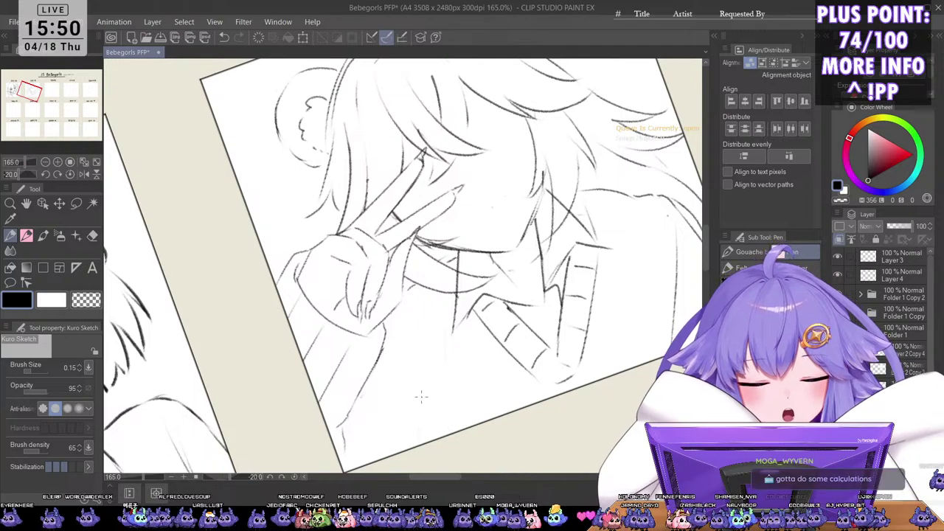
{"action": "left_click_drag", "start_coordinate": [402, 363], "coordinate": [446, 417]}
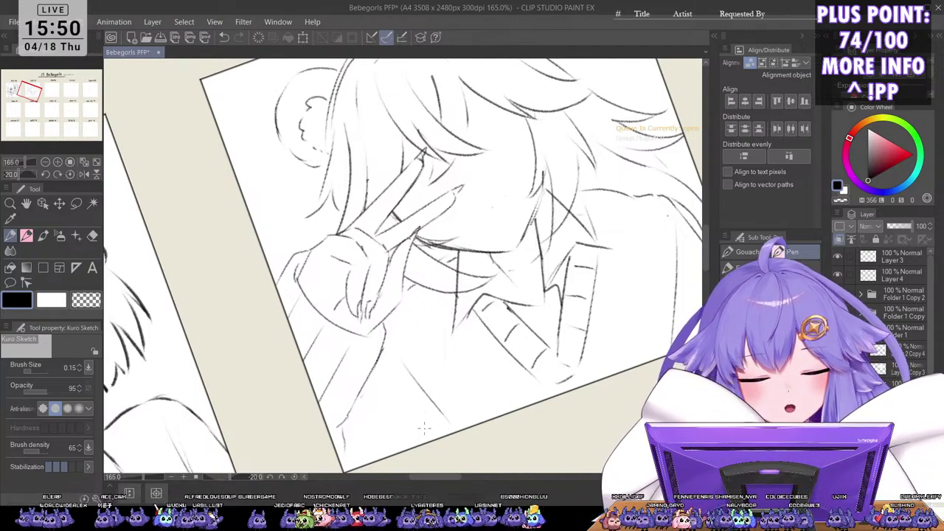
{"action": "scroll", "coordinate": [553, 350], "scroll_direction": "down", "scroll_amount": 3}
{"action": "left_click_drag", "start_coordinate": [633, 249], "coordinate": [618, 349]}
{"action": "left_click_drag", "start_coordinate": [644, 395], "coordinate": [604, 372]}
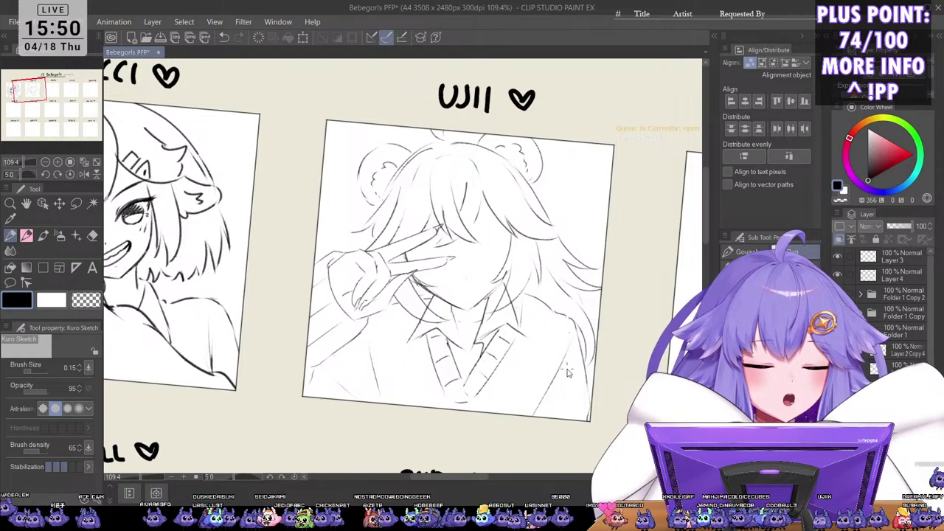
{"action": "key", "text": "ctrl+s"}
Step: Inspect the second portrait's fringe and raised fingertips up close with the canvas upright
{"action": "scroll", "coordinate": [495, 351], "scroll_direction": "up", "scroll_amount": 3}
{"action": "key", "text": "minus"}
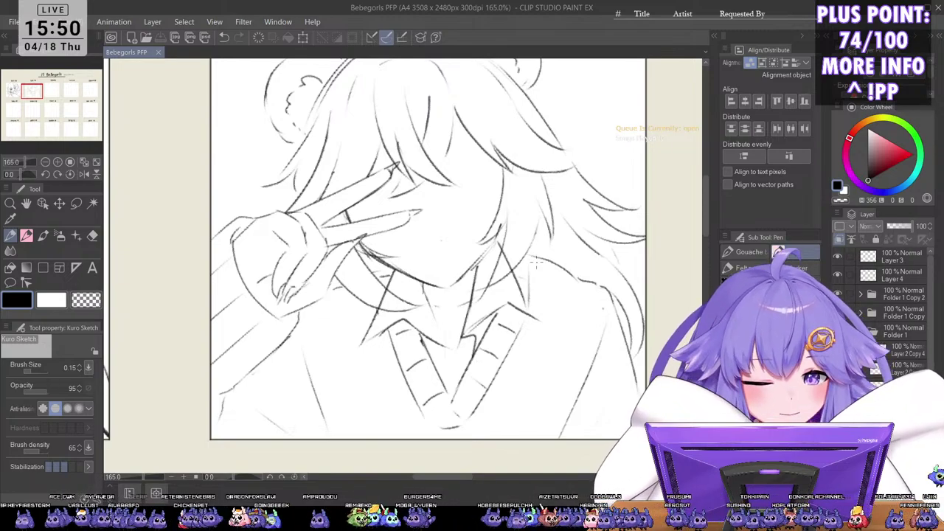
{"action": "scroll", "coordinate": [451, 209], "scroll_direction": "down", "scroll_amount": 4}
{"action": "left_click_drag", "start_coordinate": [446, 249], "coordinate": [474, 370]}
{"action": "scroll", "coordinate": [452, 291], "scroll_direction": "up", "scroll_amount": 6}
{"action": "scroll", "coordinate": [451, 276], "scroll_direction": "up", "scroll_amount": 3}
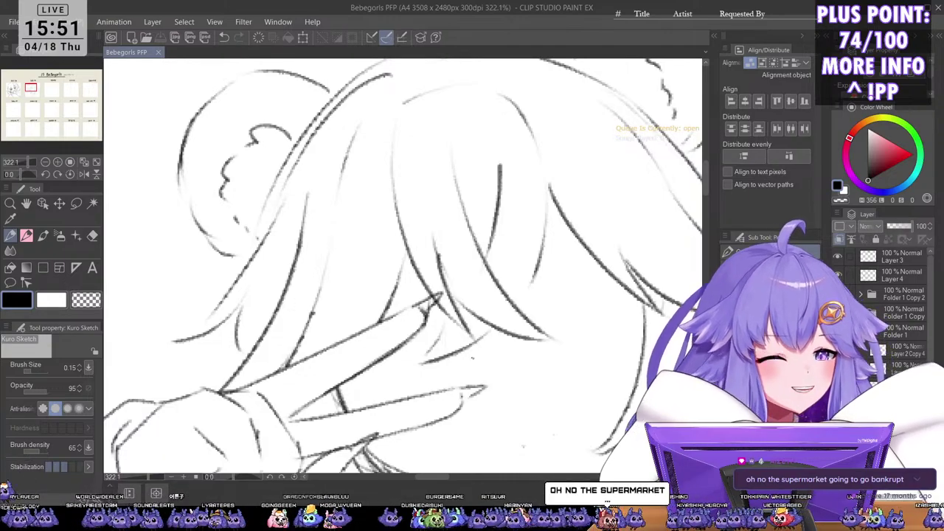
{"action": "scroll", "coordinate": [472, 359], "scroll_direction": "up", "scroll_amount": 2}
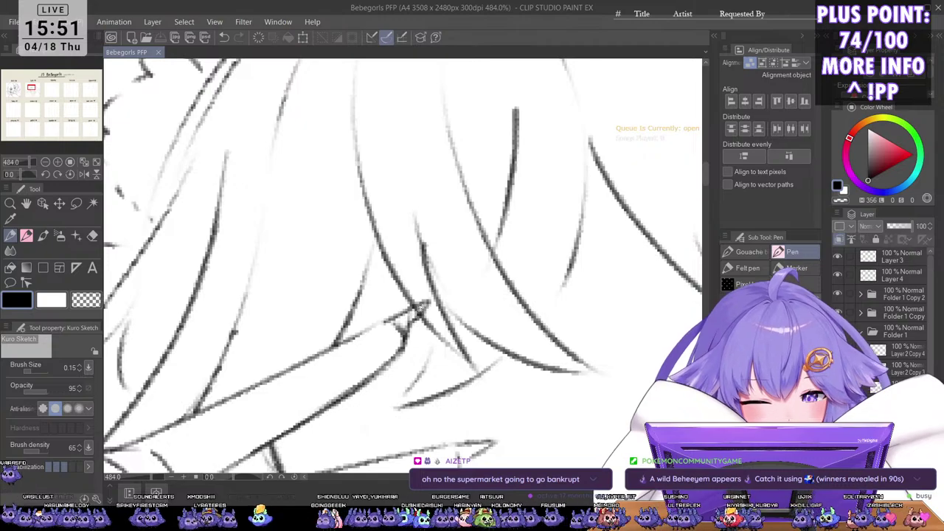
Step: Undo the last stroke near the raised fingertip and save the drawing
{"action": "key", "text": "ctrl+z"}
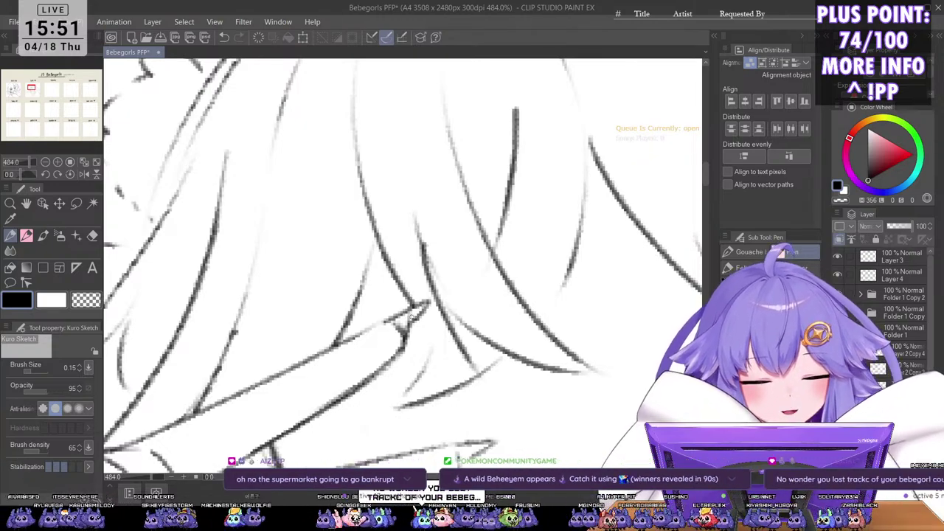
{"action": "scroll", "coordinate": [416, 310], "scroll_direction": "down", "scroll_amount": 3}
{"action": "scroll", "coordinate": [409, 316], "scroll_direction": "down", "scroll_amount": 2}
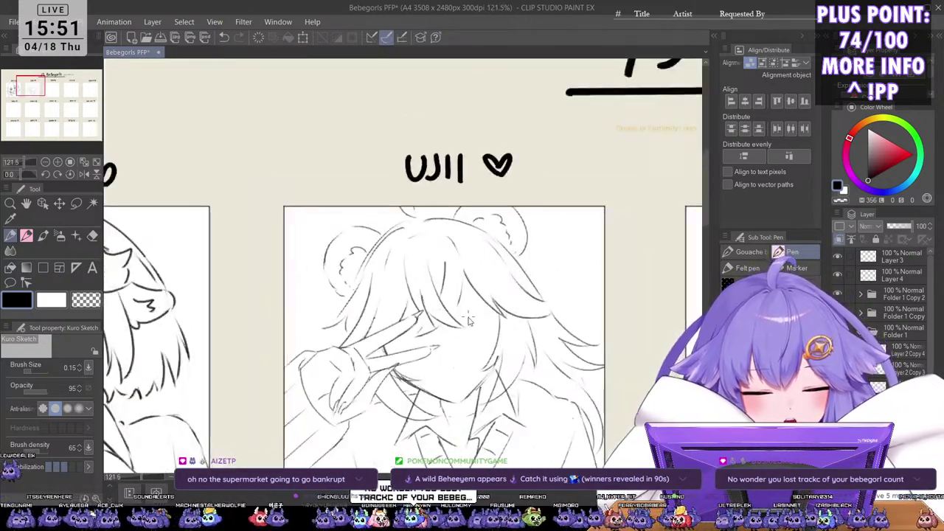
{"action": "key", "text": "ctrl+s"}
Step: Touch up the lower edge of the peace-sign hand's lower extended finger with short sketch strokes
{"action": "scroll", "coordinate": [516, 365], "scroll_direction": "up", "scroll_amount": 1}
{"action": "left_click_drag", "start_coordinate": [500, 410], "coordinate": [526, 332]}
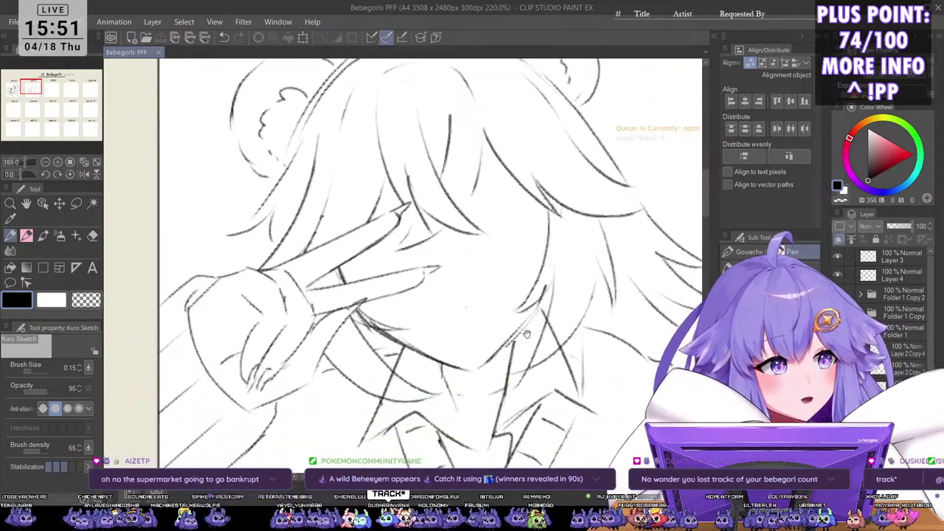
{"action": "scroll", "coordinate": [501, 331], "scroll_direction": "down", "scroll_amount": 1}
{"action": "left_click_drag", "start_coordinate": [504, 387], "coordinate": [473, 341]}
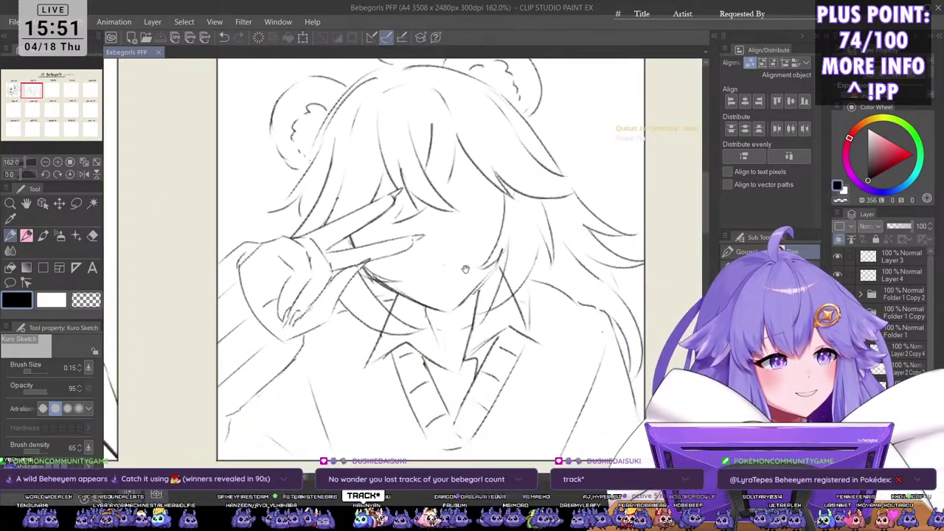
{"action": "scroll", "coordinate": [468, 271], "scroll_direction": "down", "scroll_amount": 2}
{"action": "scroll", "coordinate": [482, 339], "scroll_direction": "up", "scroll_amount": 1}
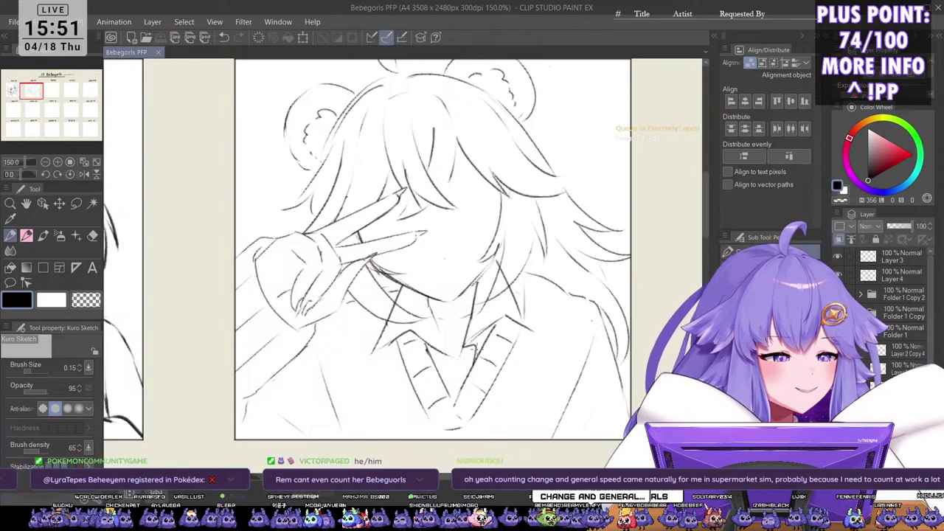
{"action": "scroll", "coordinate": [484, 245], "scroll_direction": "up", "scroll_amount": 2}
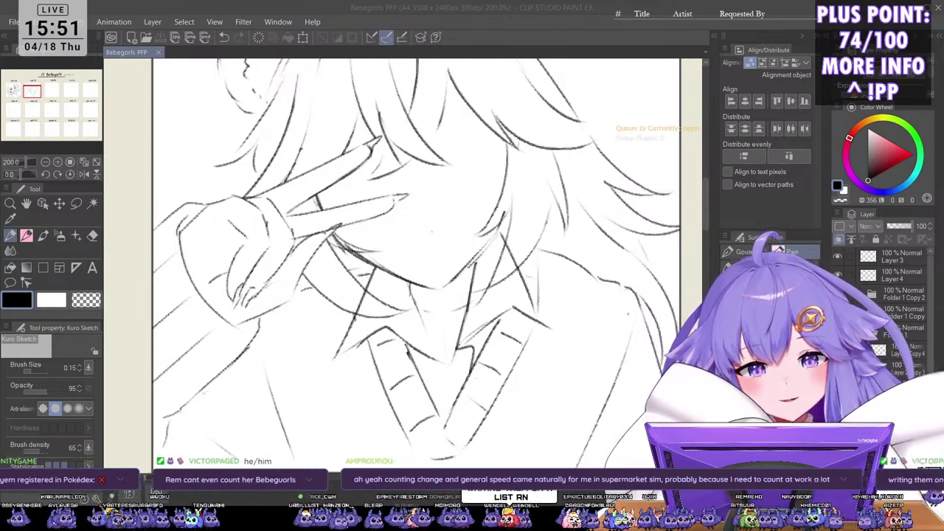
{"action": "left_click", "coordinate": [412, 204]}
{"action": "left_click_drag", "start_coordinate": [337, 226], "coordinate": [367, 218]}
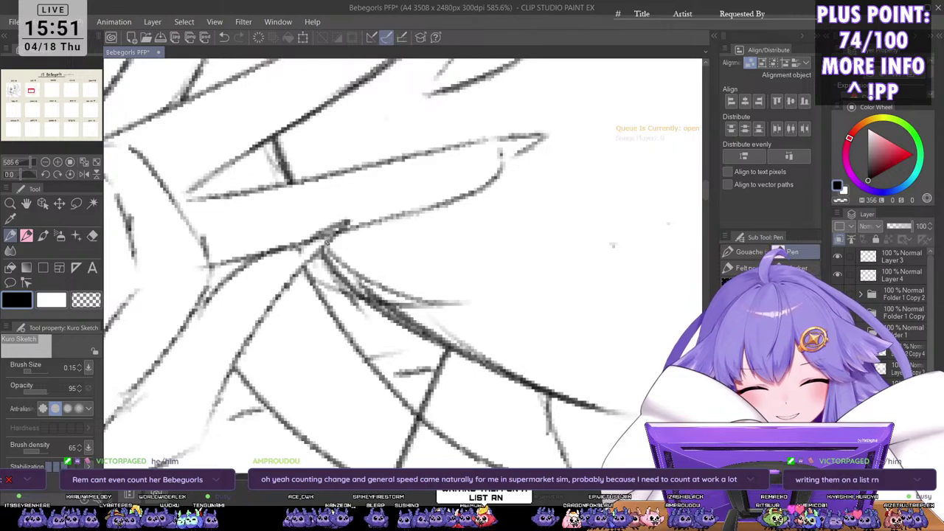
{"action": "scroll", "coordinate": [425, 211], "scroll_direction": "down", "scroll_amount": 5}
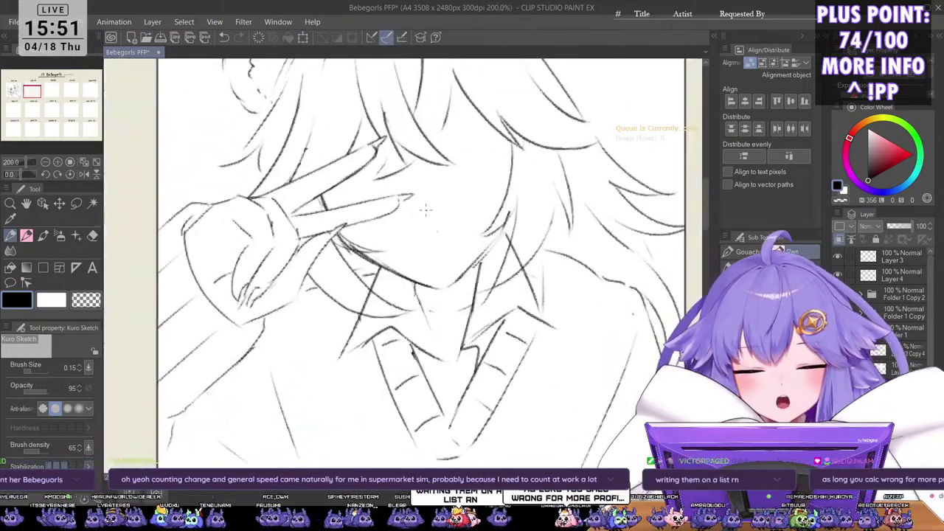
{"action": "scroll", "coordinate": [426, 210], "scroll_direction": "down", "scroll_amount": 1}
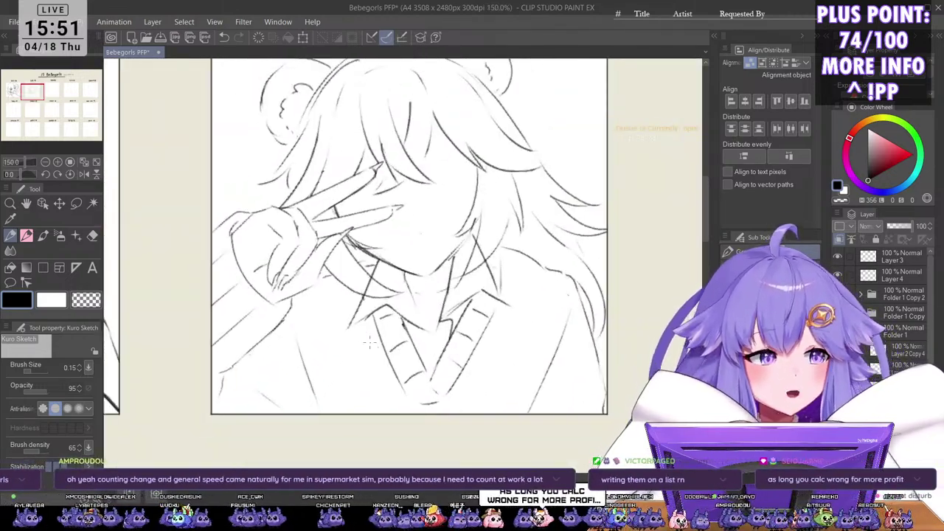
Step: Redraw the knuckle line running to the base of the lower extended finger and save the drawing
{"action": "scroll", "coordinate": [370, 341], "scroll_direction": "up", "scroll_amount": 7}
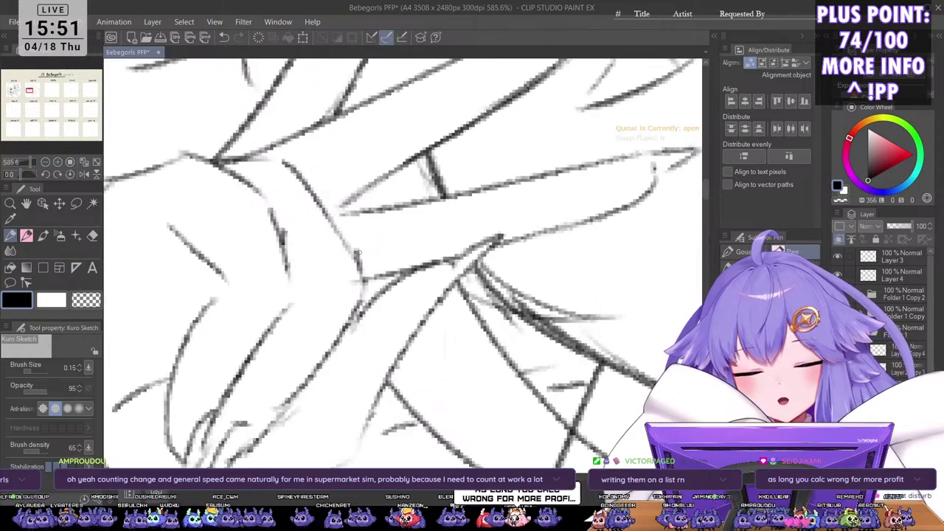
{"action": "key", "text": "ctrl+z"}
{"action": "left_click_drag", "start_coordinate": [340, 231], "coordinate": [361, 282]}
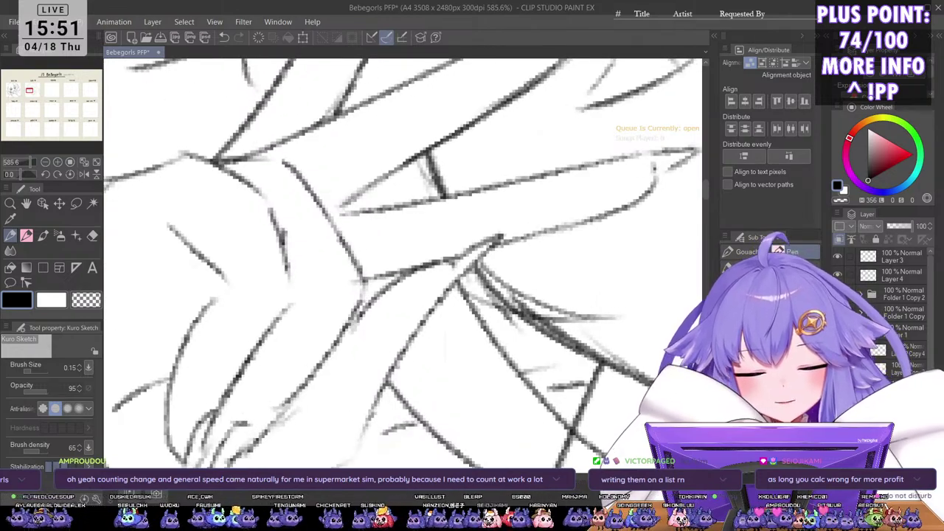
{"action": "scroll", "coordinate": [478, 292], "scroll_direction": "down", "scroll_amount": 5}
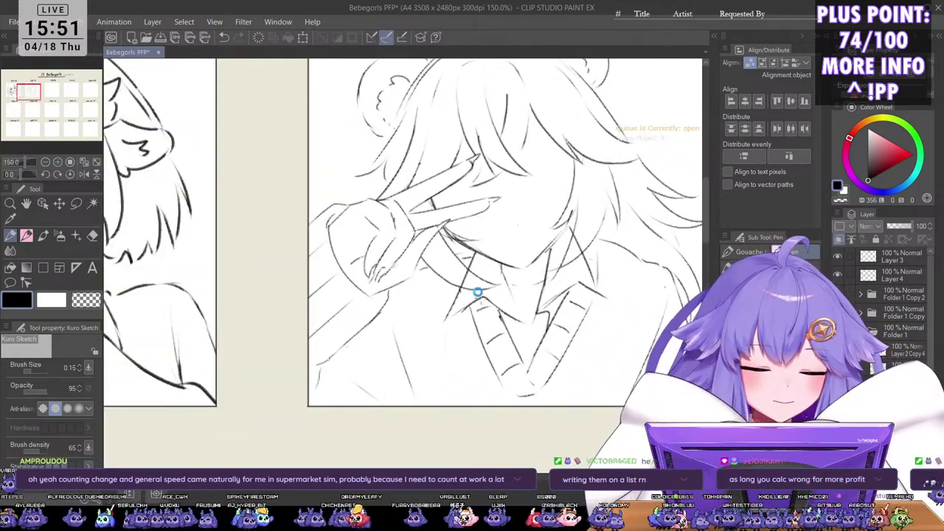
{"action": "key", "text": "ctrl+s"}
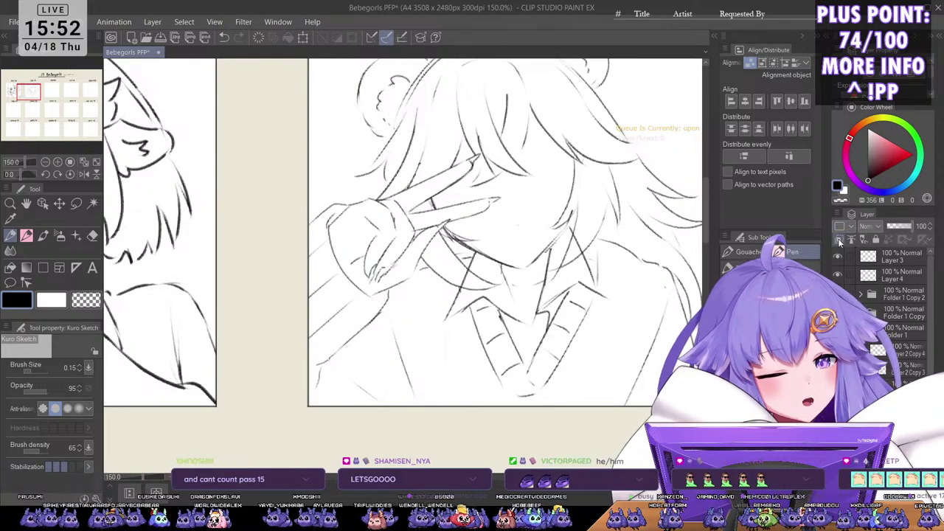
Step: Examine the composition of the peace-sign portrait in the second frame at several zoom levels and canvas angles
{"action": "key", "text": "minus"}
{"action": "key", "text": "minus"}
{"action": "key", "text": "minus"}
{"action": "scroll", "coordinate": [496, 267], "scroll_direction": "down", "scroll_amount": 2}
{"action": "left_click_drag", "start_coordinate": [496, 267], "coordinate": [465, 318]}
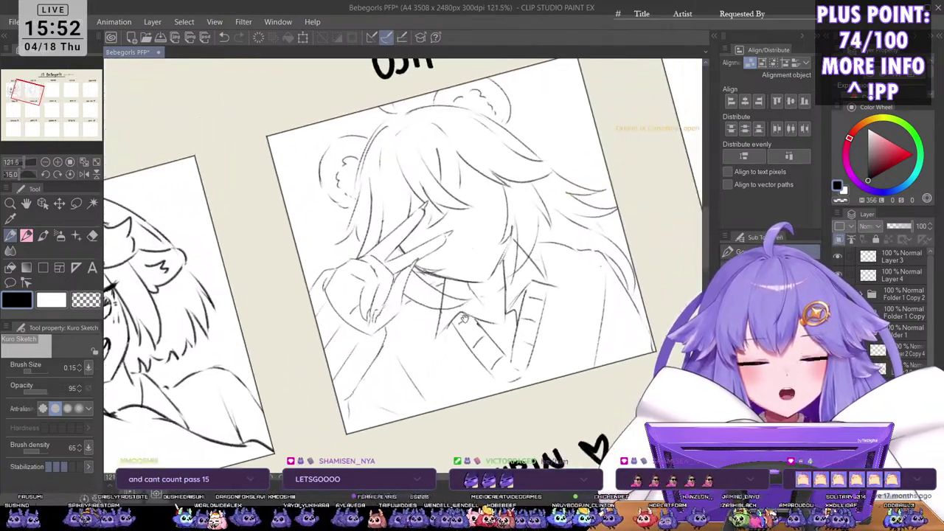
{"action": "key", "text": "asciicircum"}
{"action": "key", "text": "asciicircum"}
{"action": "key", "text": "asciicircum"}
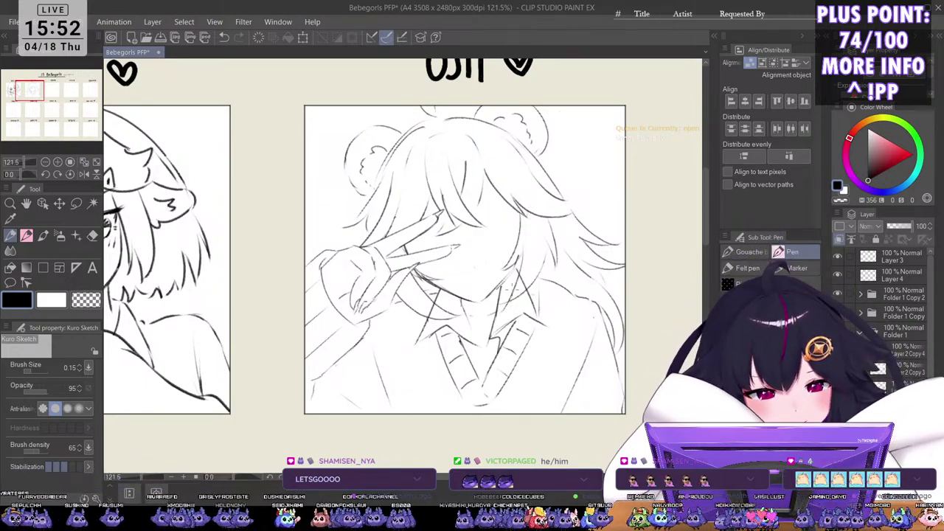
{"action": "scroll", "coordinate": [514, 250], "scroll_direction": "up", "scroll_amount": 3}
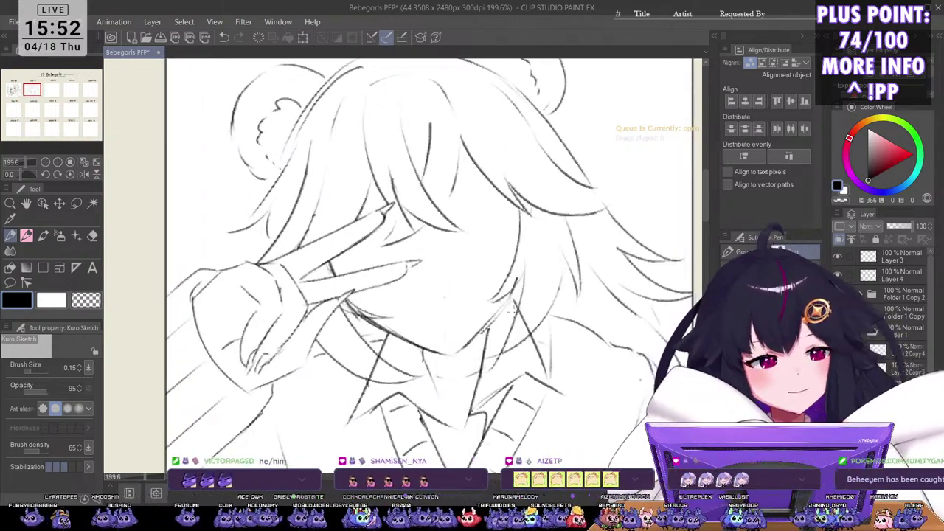
{"action": "scroll", "coordinate": [502, 265], "scroll_direction": "up", "scroll_amount": 1}
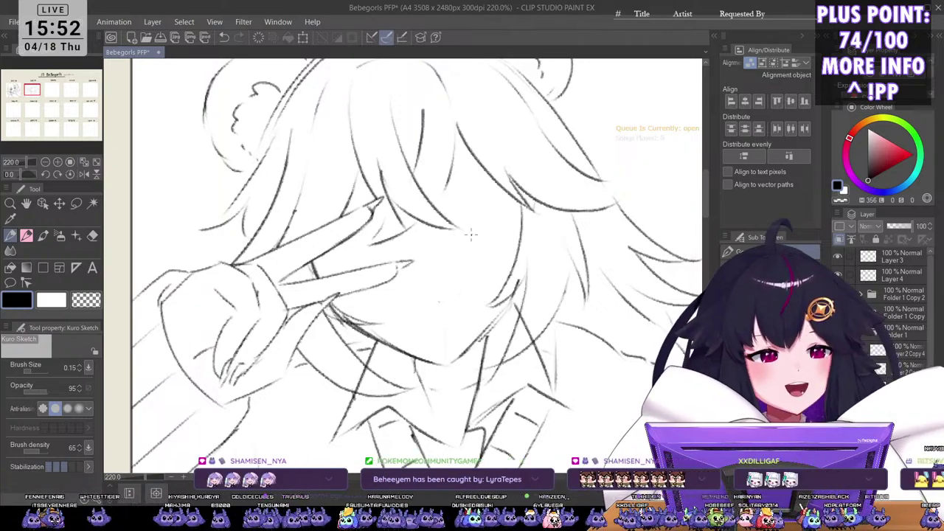
{"action": "scroll", "coordinate": [470, 234], "scroll_direction": "down", "scroll_amount": 2}
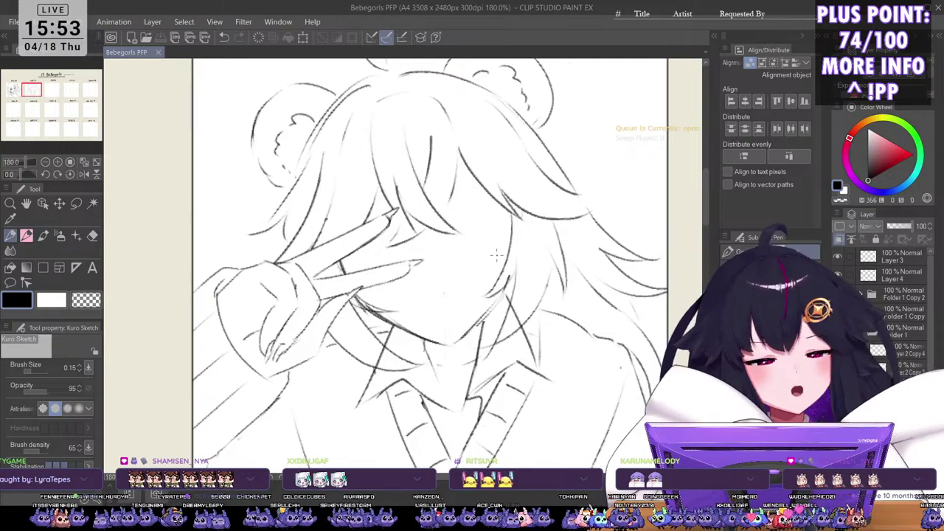
Step: Extend the thin fringe strand above the blank face with a short curved stroke
{"action": "key", "text": "minus"}
{"action": "key", "text": "ctrl+minus"}
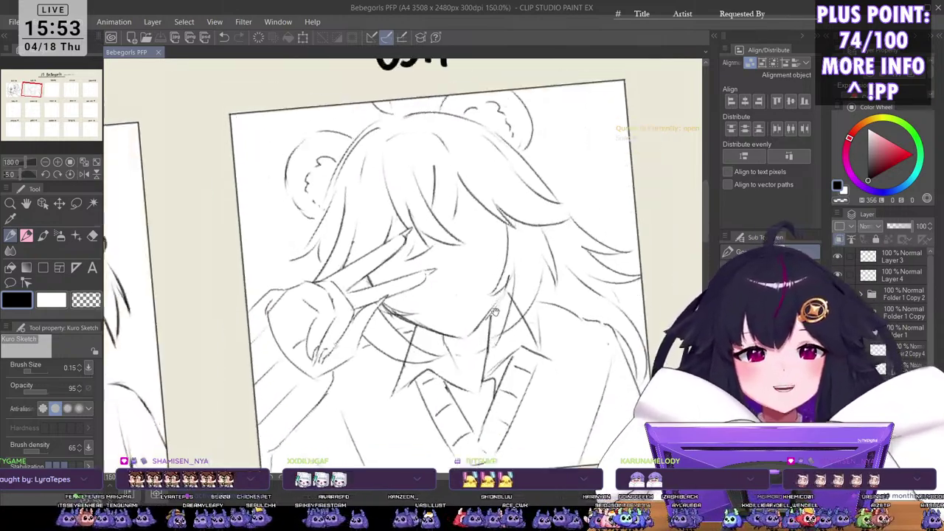
{"action": "left_click_drag", "start_coordinate": [500, 268], "coordinate": [502, 296]}
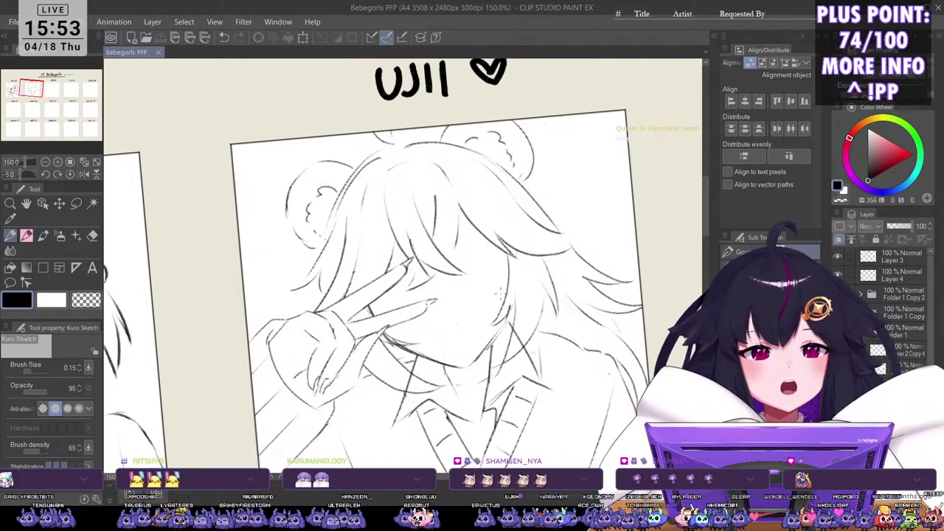
{"action": "scroll", "coordinate": [498, 251], "scroll_direction": "up", "scroll_amount": 5}
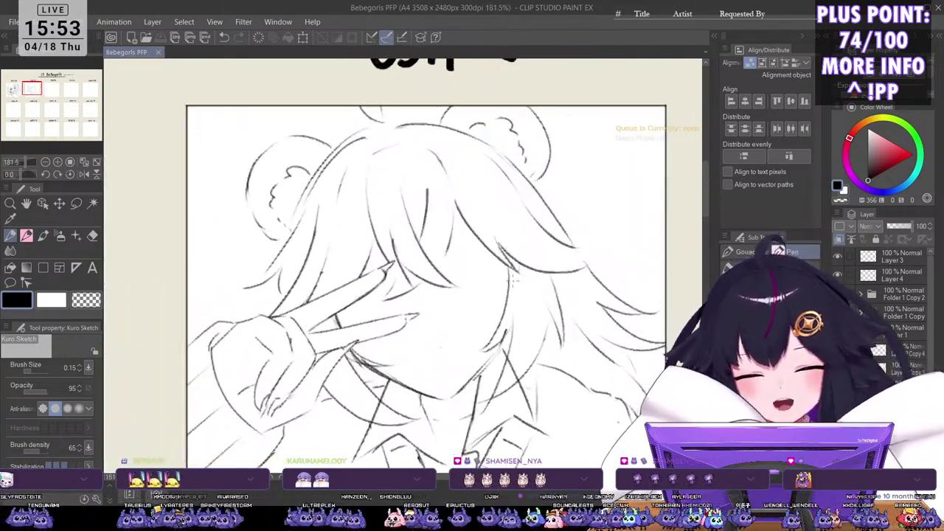
{"action": "left_click_drag", "start_coordinate": [437, 252], "coordinate": [411, 284]}
{"action": "key", "text": "ctrl+z"}
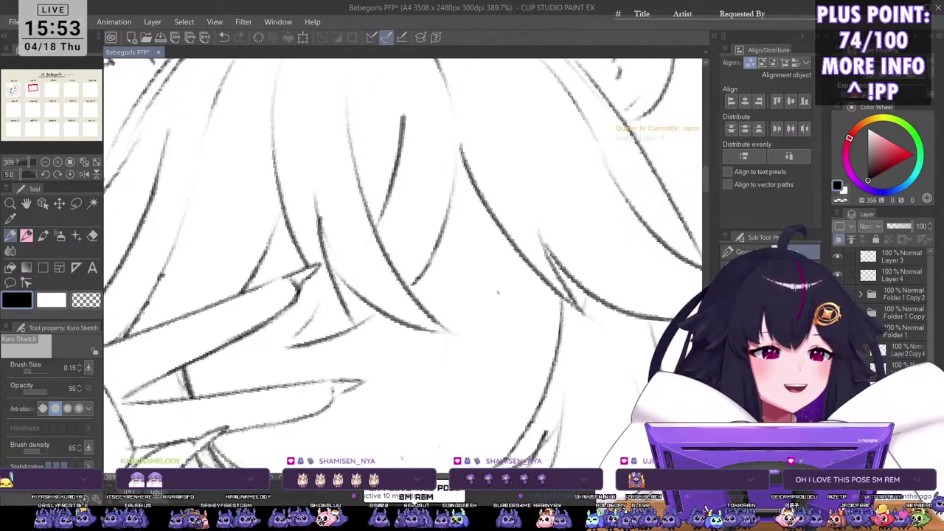
Step: Check the fringe, blank face and hand of the sketch with the canvas tilted to different angles
{"action": "scroll", "coordinate": [485, 243], "scroll_direction": "down", "scroll_amount": 4}
{"action": "left_click_drag", "start_coordinate": [498, 325], "coordinate": [493, 250]}
{"action": "scroll", "coordinate": [487, 251], "scroll_direction": "up", "scroll_amount": 1}
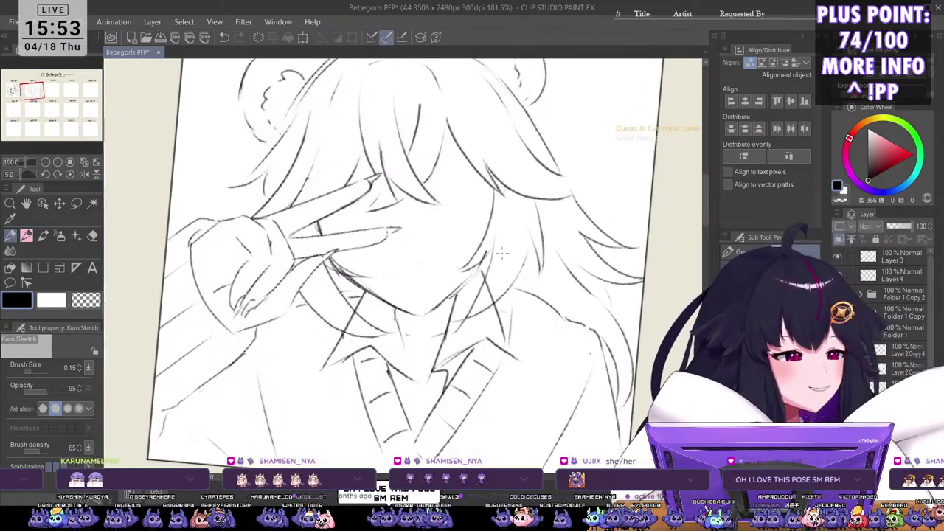
{"action": "key", "text": "minus"}
{"action": "key", "text": "minus"}
{"action": "key", "text": "minus"}
{"action": "key", "text": "minus"}
{"action": "key", "text": "minus"}
{"action": "left_click_drag", "start_coordinate": [477, 143], "coordinate": [487, 204]}
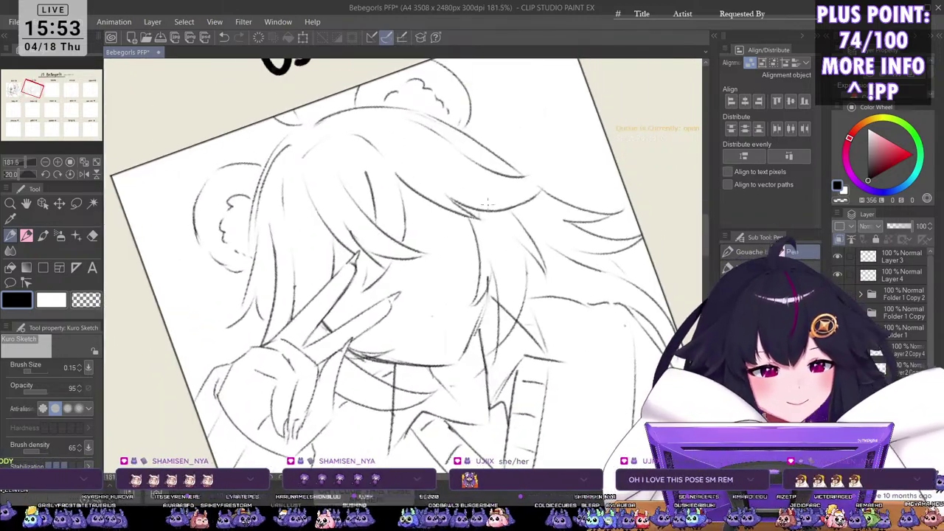
{"action": "left_click_drag", "start_coordinate": [428, 293], "coordinate": [382, 268]}
{"action": "key", "text": "asciicircum"}
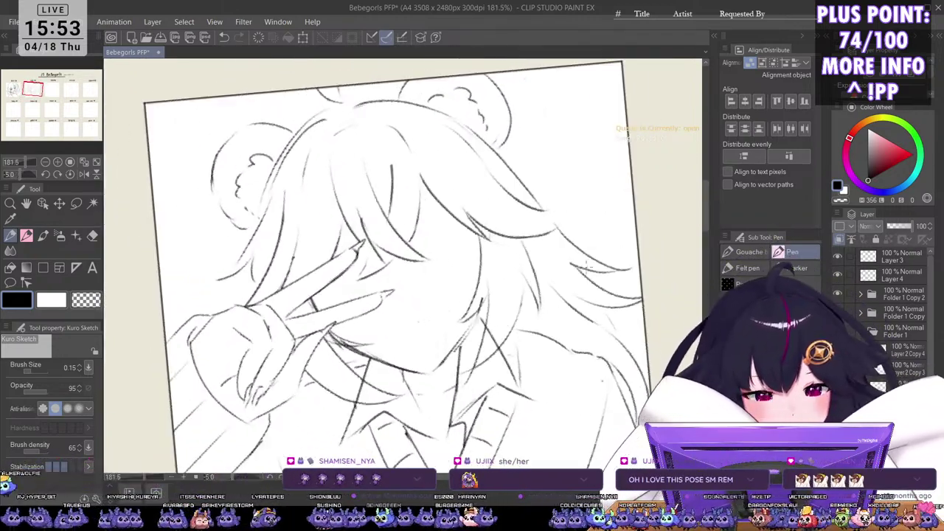
{"action": "scroll", "coordinate": [444, 267], "scroll_direction": "up", "scroll_amount": 1}
{"action": "left_click_drag", "start_coordinate": [439, 272], "coordinate": [452, 298]}
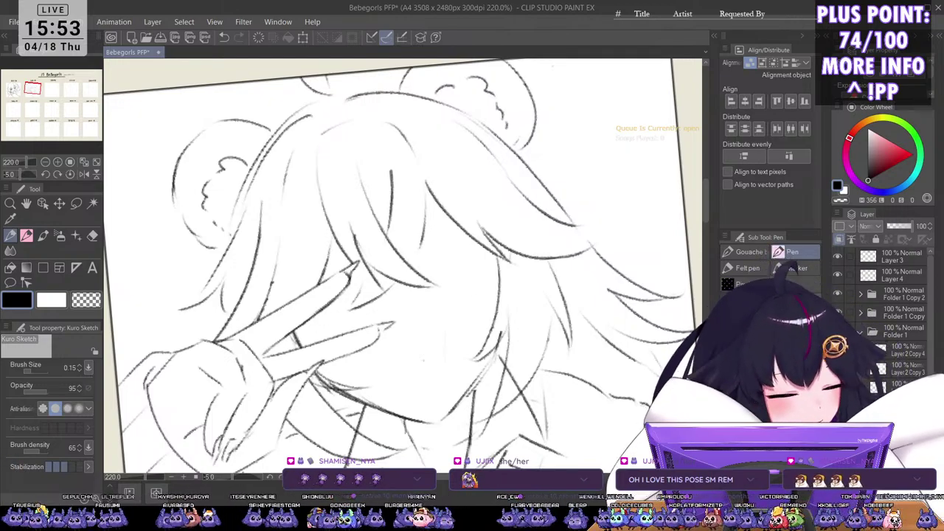
Step: Redo the undone changes to restore the peace-sign hand, and save the drawing
{"action": "key", "text": "ctrl+t"}
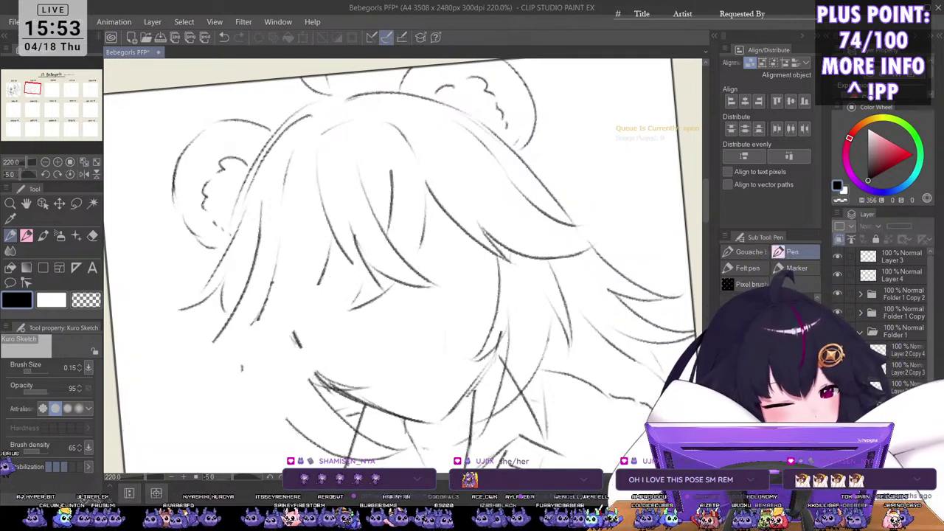
{"action": "key", "text": "ctrl+y"}
{"action": "key", "text": "ctrl+y"}
{"action": "key", "text": "ctrl+y"}
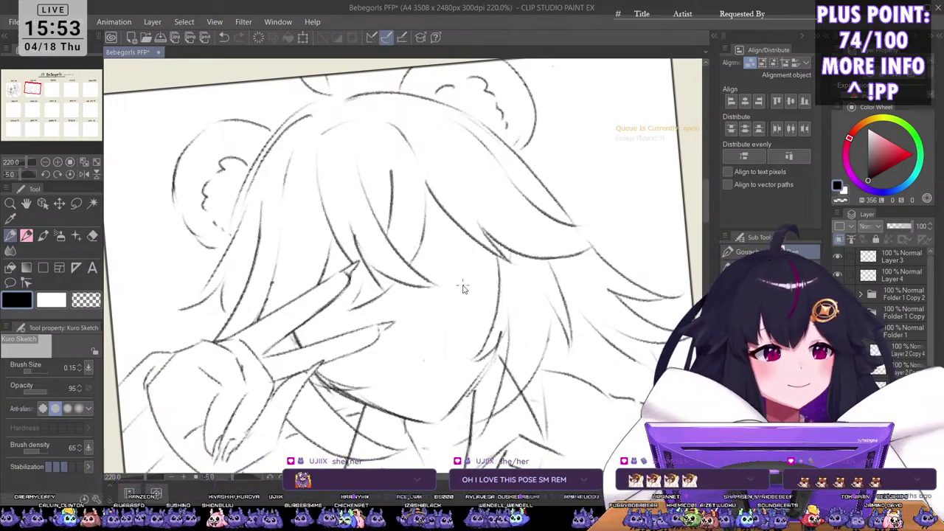
{"action": "key", "text": "ctrl+s"}
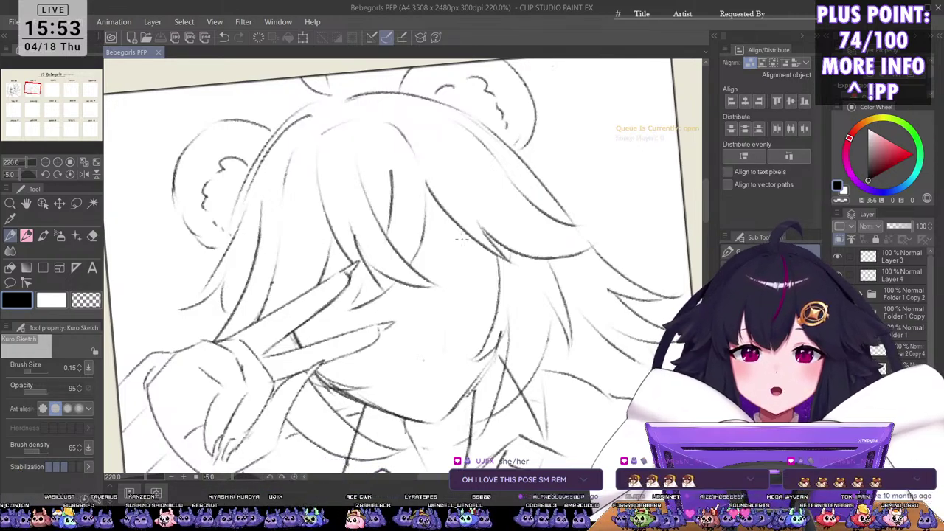
Step: Try a short stroke at the nose position in the blank face
{"action": "key", "text": "asciicircum"}
{"action": "key", "text": "asciicircum"}
{"action": "key", "text": "asciicircum"}
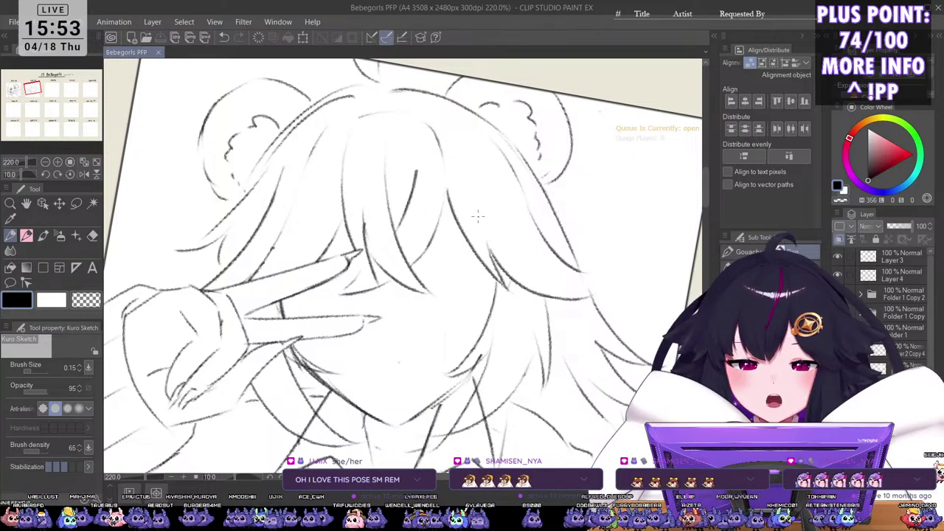
{"action": "key", "text": "minus"}
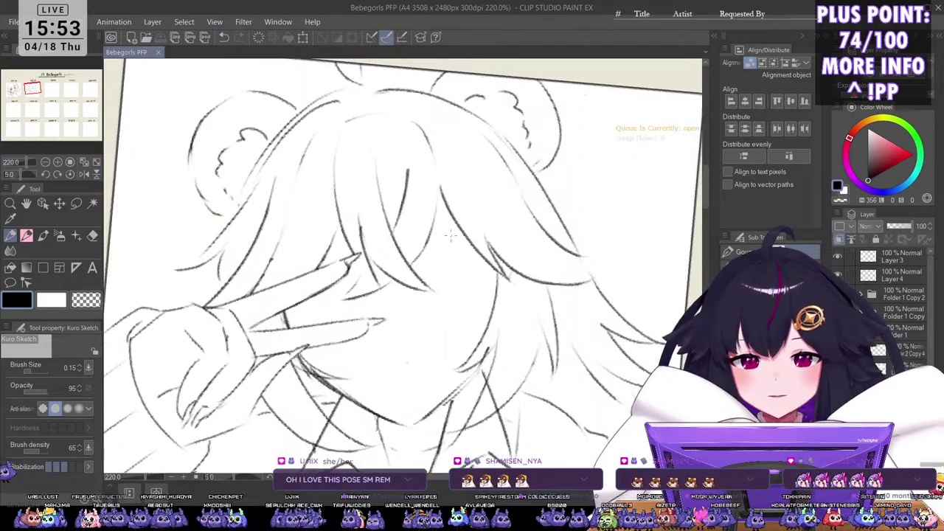
{"action": "scroll", "coordinate": [472, 276], "scroll_direction": "up", "scroll_amount": 2}
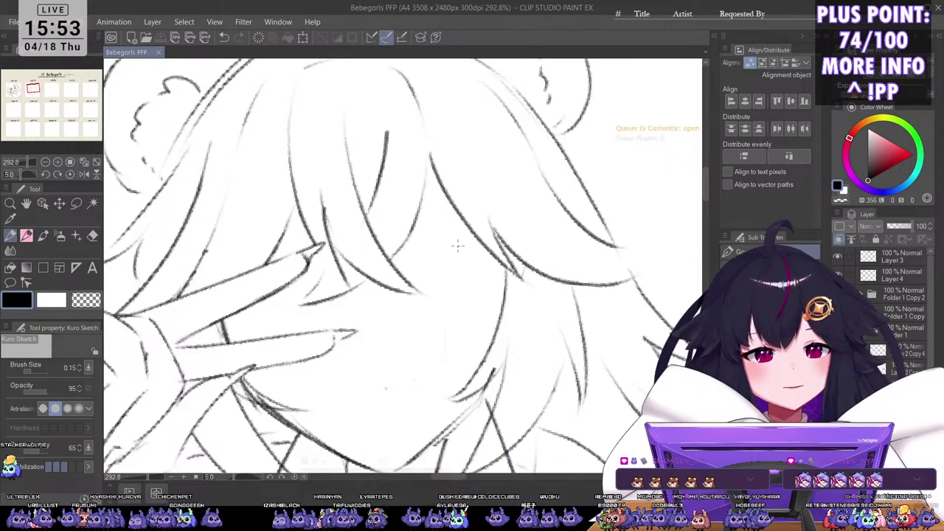
{"action": "left_click_drag", "start_coordinate": [387, 385], "coordinate": [390, 393]}
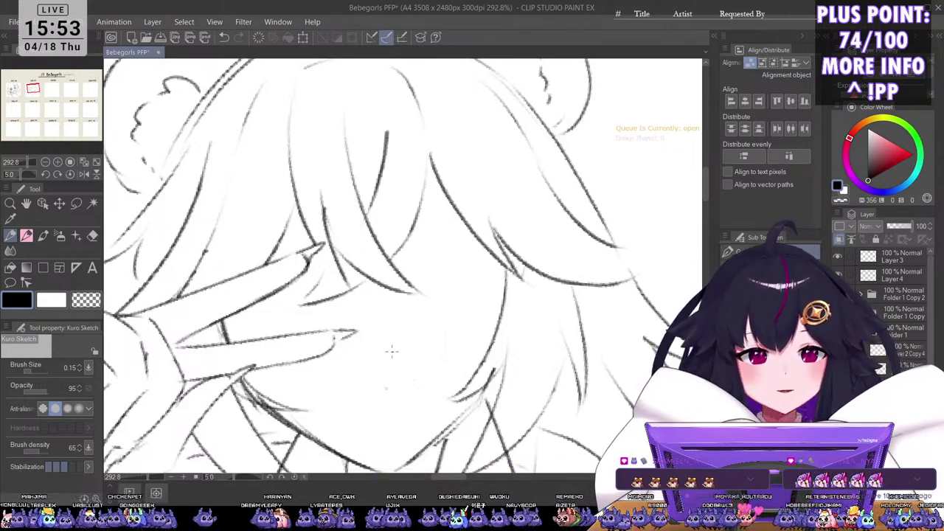
{"action": "scroll", "coordinate": [391, 351], "scroll_direction": "down", "scroll_amount": 4}
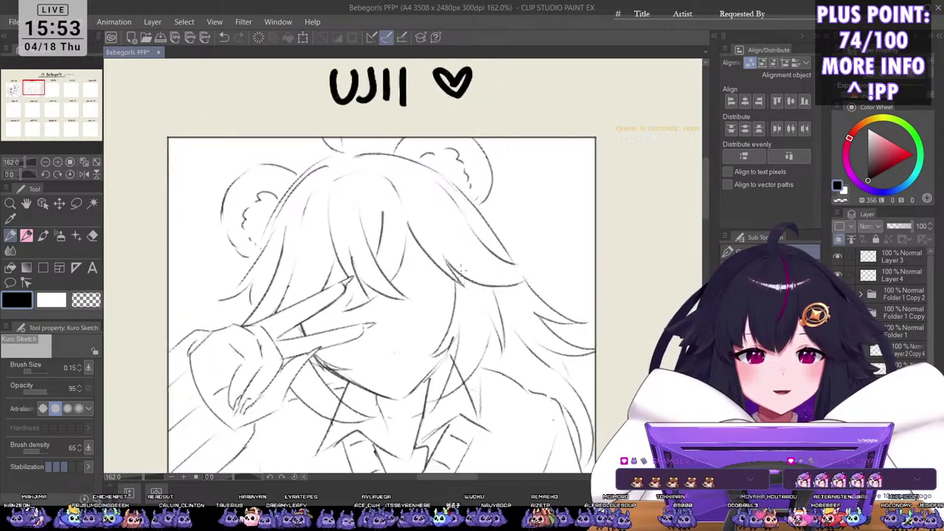
{"action": "key", "text": "minus"}
{"action": "scroll", "coordinate": [454, 287], "scroll_direction": "up", "scroll_amount": 1}
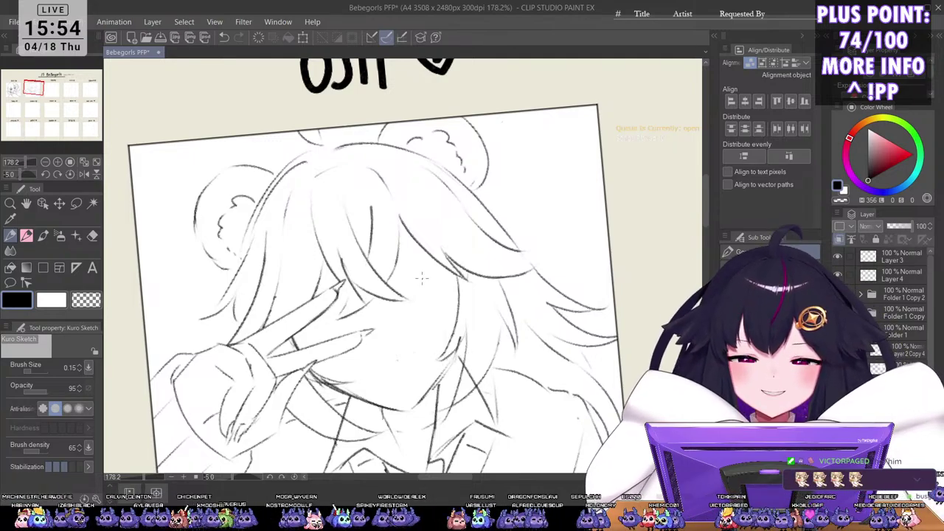
Step: Try a rising eyebrow stroke from the central fringe tip across the blank face
{"action": "scroll", "coordinate": [437, 333], "scroll_direction": "up", "scroll_amount": 2}
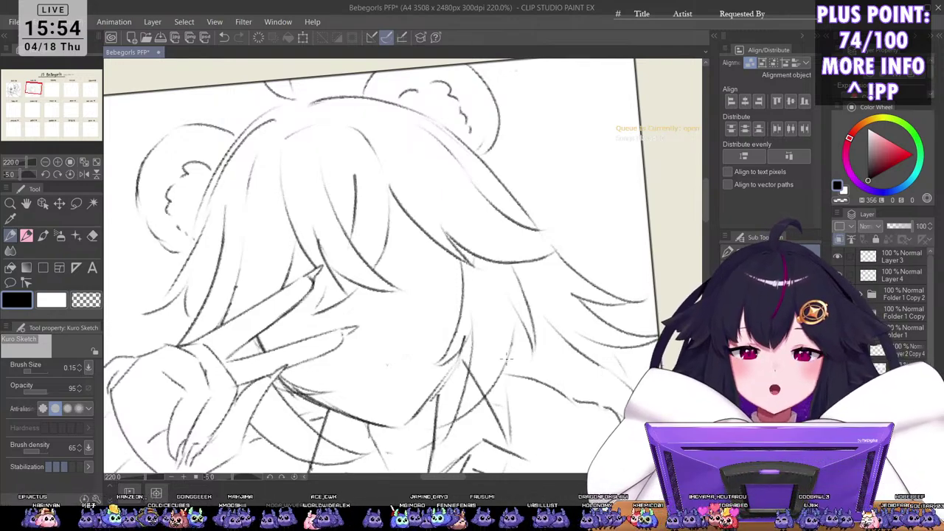
{"action": "scroll", "coordinate": [508, 357], "scroll_direction": "down", "scroll_amount": 5}
{"action": "scroll", "coordinate": [494, 333], "scroll_direction": "up", "scroll_amount": 4}
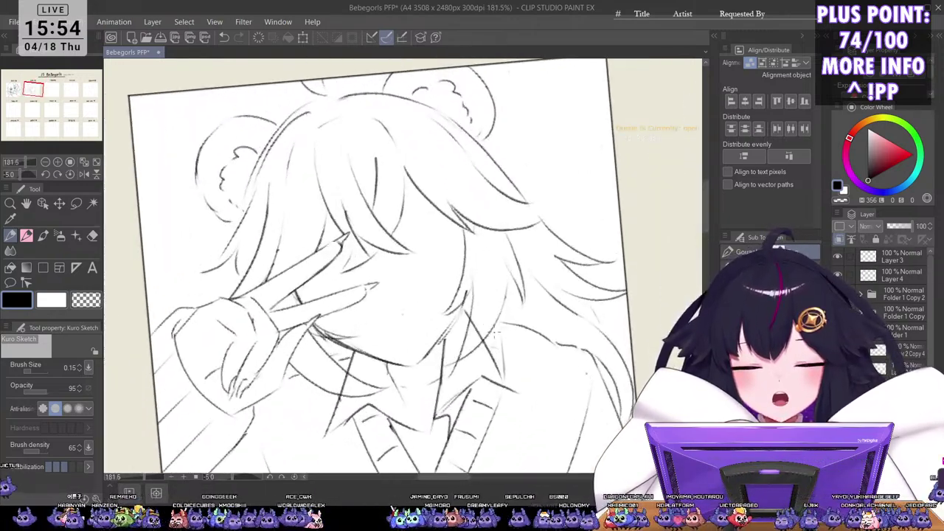
{"action": "scroll", "coordinate": [490, 332], "scroll_direction": "up", "scroll_amount": 2}
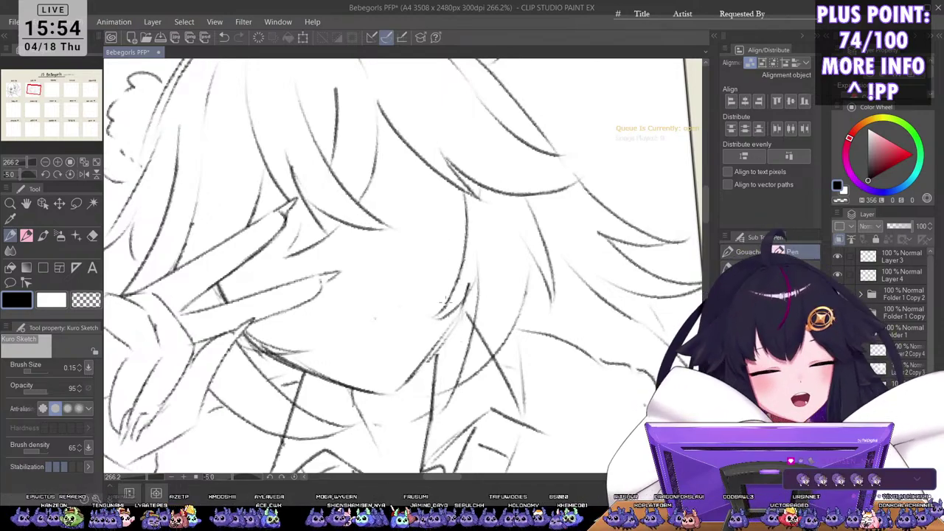
{"action": "scroll", "coordinate": [451, 305], "scroll_direction": "down", "scroll_amount": 2}
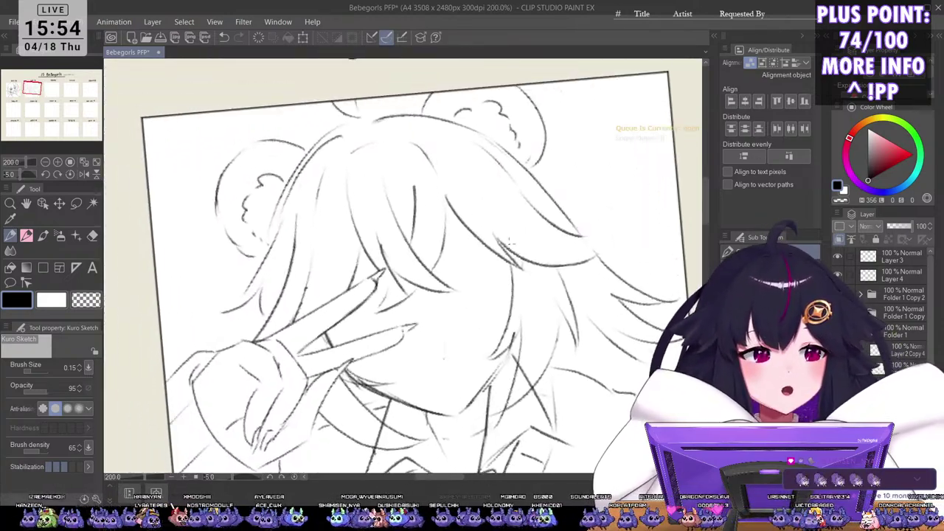
{"action": "scroll", "coordinate": [486, 253], "scroll_direction": "up", "scroll_amount": 1}
{"action": "left_click_drag", "start_coordinate": [488, 281], "coordinate": [484, 314]}
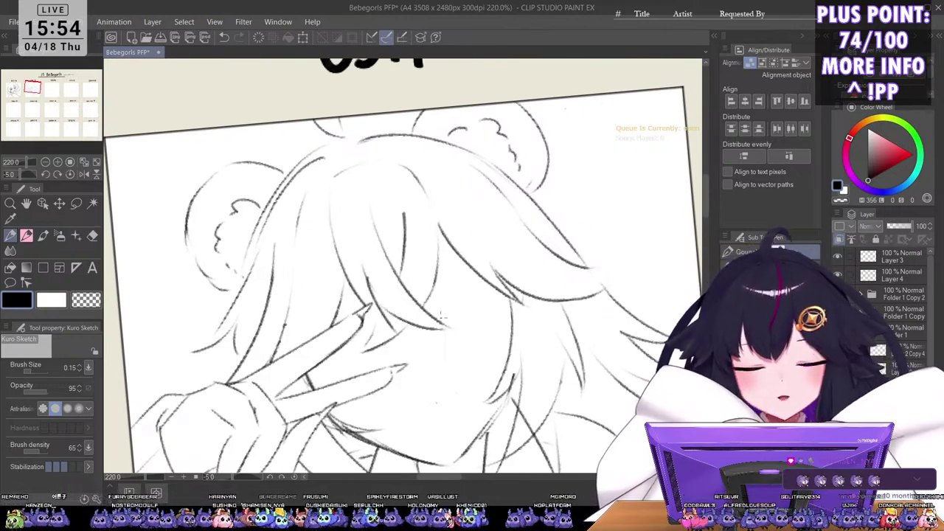
{"action": "left_click_drag", "start_coordinate": [443, 317], "coordinate": [491, 283]}
{"action": "key", "text": "ctrl+z"}
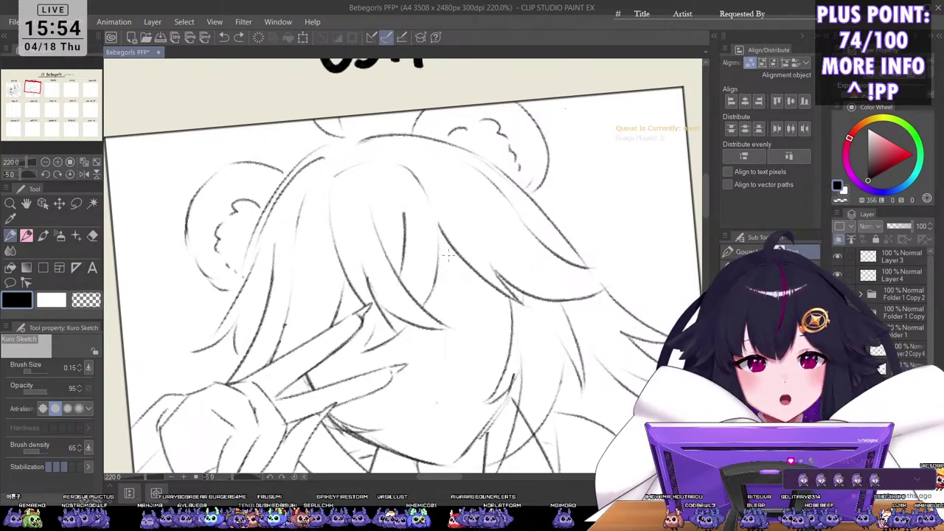
Step: Set the brush size to 0.20 and check the portrait beside its neighbours in mirrored view
{"action": "key", "text": "bracketright"}
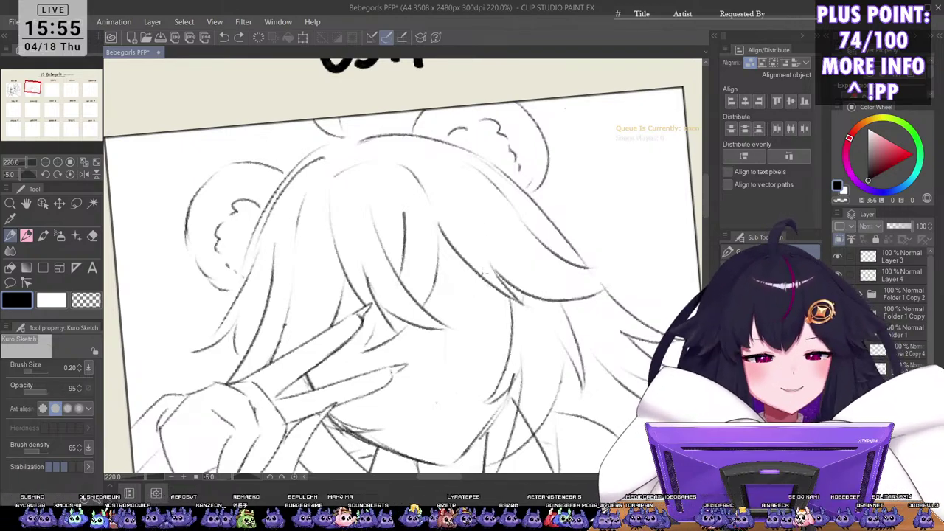
{"action": "scroll", "coordinate": [475, 260], "scroll_direction": "down", "scroll_amount": 2}
{"action": "left_click_drag", "start_coordinate": [494, 308], "coordinate": [452, 303]}
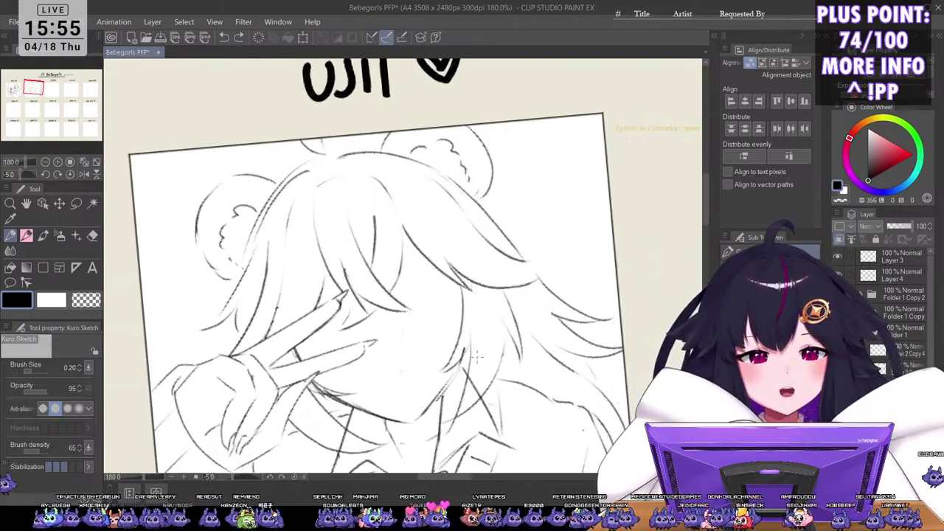
{"action": "scroll", "coordinate": [477, 357], "scroll_direction": "down", "scroll_amount": 5}
{"action": "key", "text": "asciicircum"}
{"action": "left_click_drag", "start_coordinate": [546, 380], "coordinate": [516, 279]}
{"action": "scroll", "coordinate": [516, 279], "scroll_direction": "down", "scroll_amount": 2}
{"action": "key", "text": "h"}
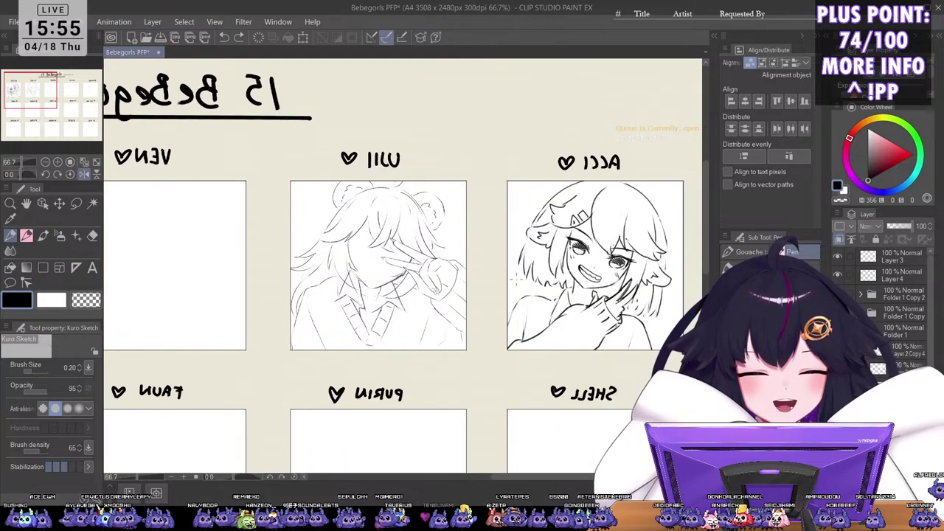
{"action": "key", "text": "h"}
{"action": "scroll", "coordinate": [492, 363], "scroll_direction": "up", "scroll_amount": 4}
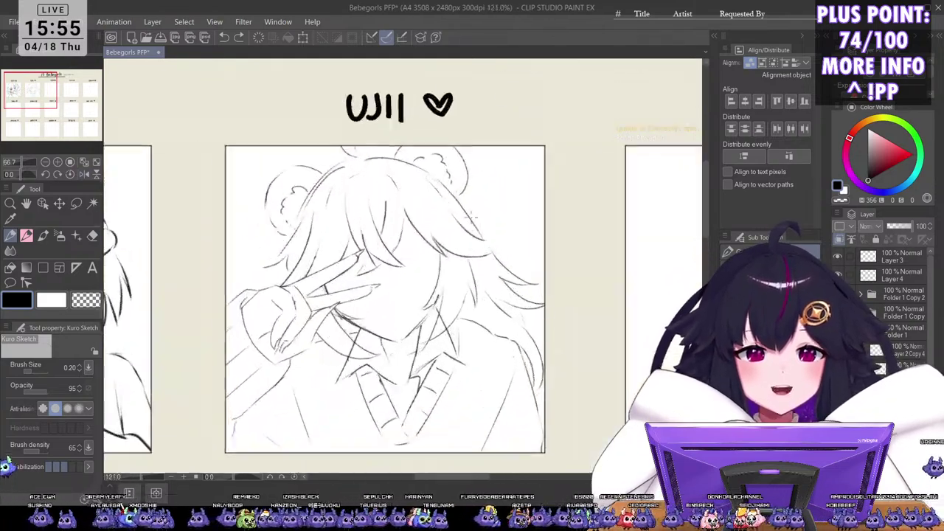
Step: Examine the blank face and fringe with the canvas tilted and set back upright
{"action": "key", "text": "minus"}
{"action": "key", "text": "minus"}
{"action": "key", "text": "minus"}
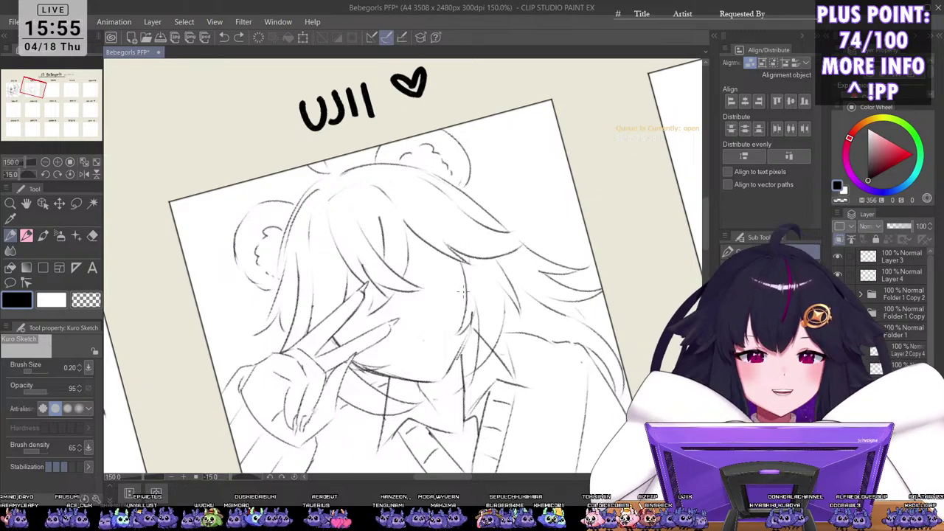
{"action": "scroll", "coordinate": [451, 215], "scroll_direction": "up", "scroll_amount": 1}
{"action": "key", "text": "^"}
{"action": "scroll", "coordinate": [494, 290], "scroll_direction": "down", "scroll_amount": 1}
{"action": "left_click_drag", "start_coordinate": [493, 290], "coordinate": [479, 307]}
{"action": "key", "text": "^"}
{"action": "key", "text": "^"}
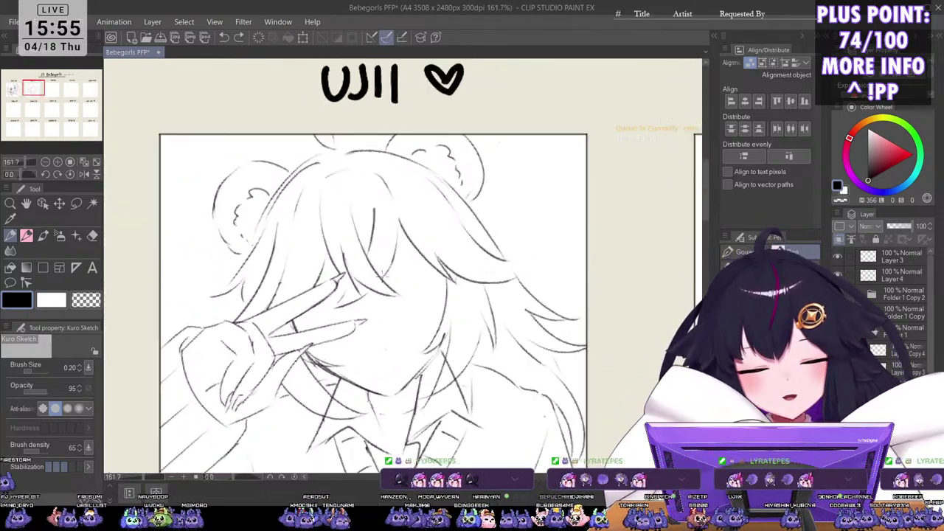
Step: Sketch the uncovered eye's eyebrow as a slanted stroke from the central fringe tip up to the side fringe lock
{"action": "scroll", "coordinate": [382, 275], "scroll_direction": "up", "scroll_amount": 2}
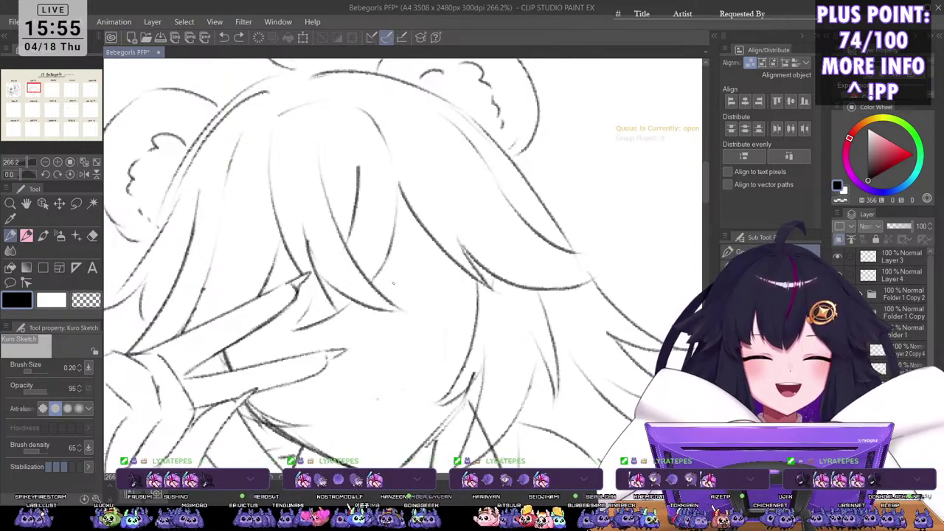
{"action": "left_click_drag", "start_coordinate": [380, 298], "coordinate": [454, 267]}
{"action": "key", "text": "ctrl+z"}
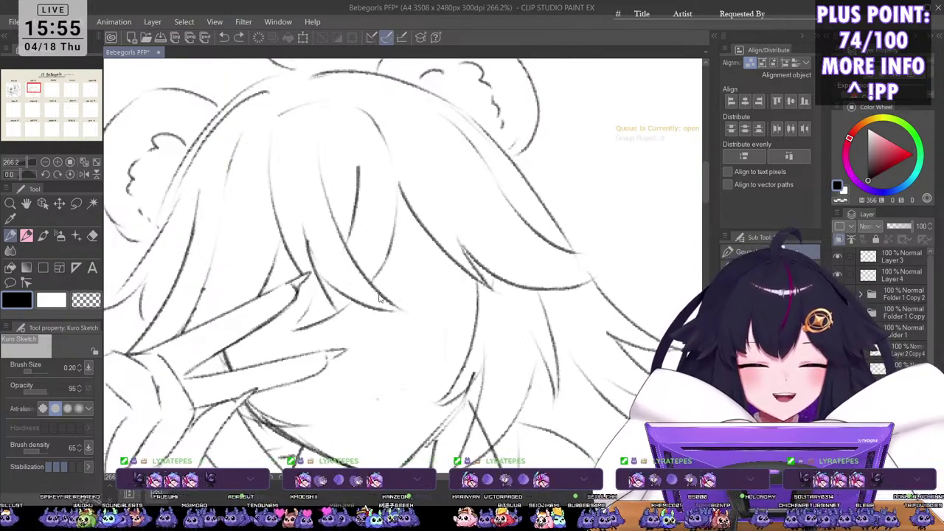
{"action": "left_click_drag", "start_coordinate": [382, 300], "coordinate": [469, 261]}
Step: Sketch the uncovered eye's arched upper lash line below the eyebrow and thicken it toward both corners
{"action": "key", "text": "minus"}
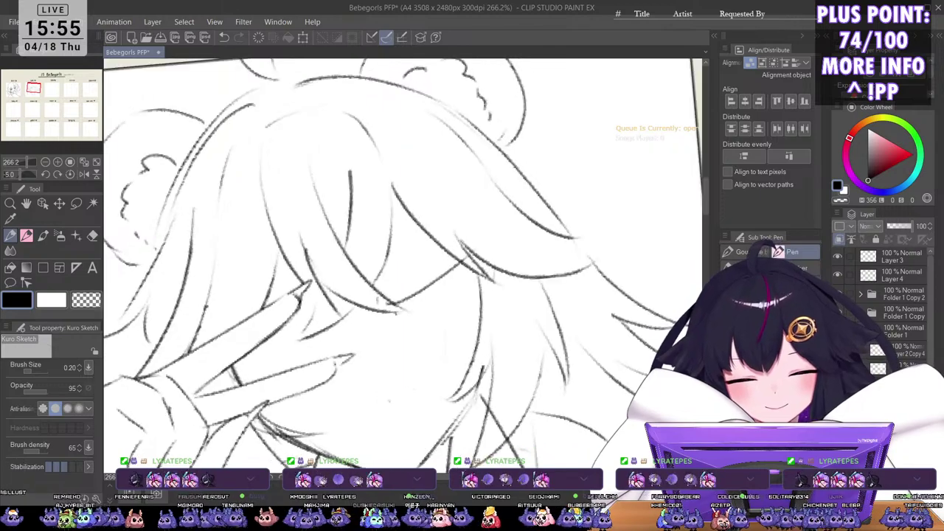
{"action": "mouse_move", "coordinate": [393, 326]}
{"action": "left_mouse_down"}
{"action": "mouse_move", "coordinate": [420, 309]}
{"action": "mouse_move", "coordinate": [479, 304]}
{"action": "left_mouse_up"}
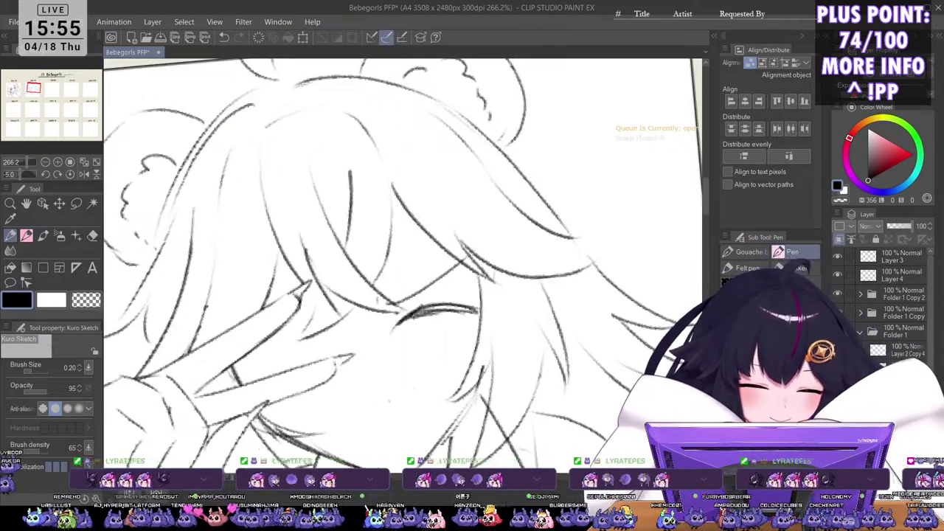
{"action": "mouse_move", "coordinate": [420, 312]}
{"action": "left_mouse_down"}
{"action": "mouse_move", "coordinate": [493, 307]}
{"action": "mouse_move", "coordinate": [474, 339]}
{"action": "left_mouse_up"}
{"action": "left_click_drag", "start_coordinate": [486, 265], "coordinate": [502, 226]}
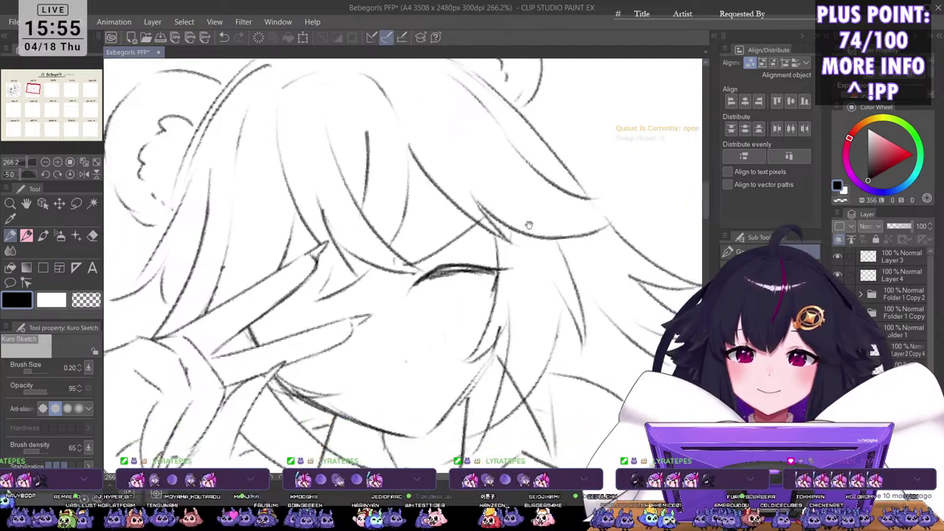
{"action": "mouse_move", "coordinate": [480, 270]}
{"action": "left_mouse_down"}
{"action": "mouse_move", "coordinate": [441, 279]}
{"action": "mouse_move", "coordinate": [479, 277]}
{"action": "left_mouse_up"}
{"action": "mouse_move", "coordinate": [407, 301]}
{"action": "left_mouse_down"}
{"action": "mouse_move", "coordinate": [446, 265]}
{"action": "mouse_move", "coordinate": [444, 273]}
{"action": "mouse_move", "coordinate": [458, 273]}
{"action": "left_mouse_up"}
{"action": "mouse_move", "coordinate": [457, 274]}
{"action": "left_mouse_down"}
{"action": "mouse_move", "coordinate": [526, 266]}
{"action": "mouse_move", "coordinate": [503, 292]}
{"action": "left_mouse_up"}
Step: Draw a round iris beneath the upper lash line using two curved strokes
{"action": "left_click_drag", "start_coordinate": [438, 294], "coordinate": [432, 309]}
{"action": "mouse_move", "coordinate": [435, 280]}
{"action": "left_mouse_down"}
{"action": "mouse_move", "coordinate": [429, 302]}
{"action": "mouse_move", "coordinate": [463, 317]}
{"action": "left_mouse_up"}
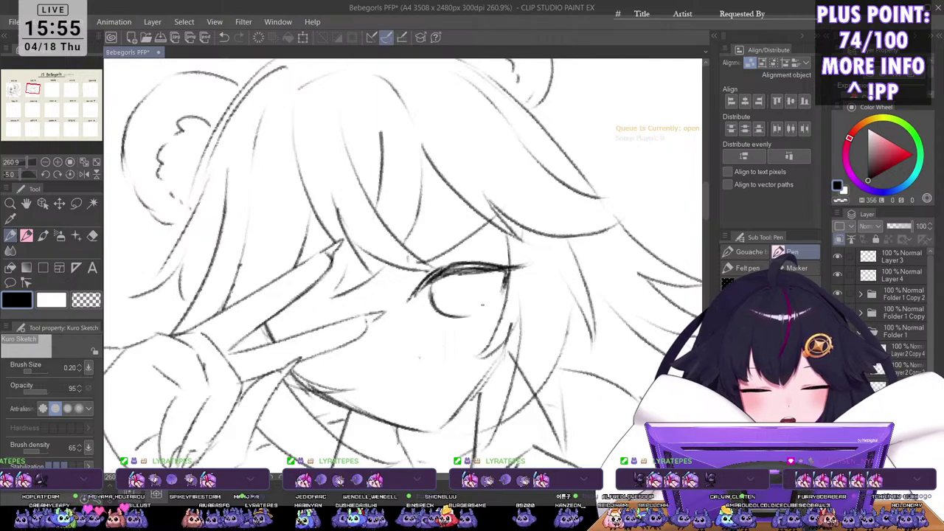
{"action": "mouse_move", "coordinate": [484, 271]}
{"action": "left_mouse_down"}
{"action": "mouse_move", "coordinate": [486, 313]}
{"action": "mouse_move", "coordinate": [466, 321]}
{"action": "left_mouse_up"}
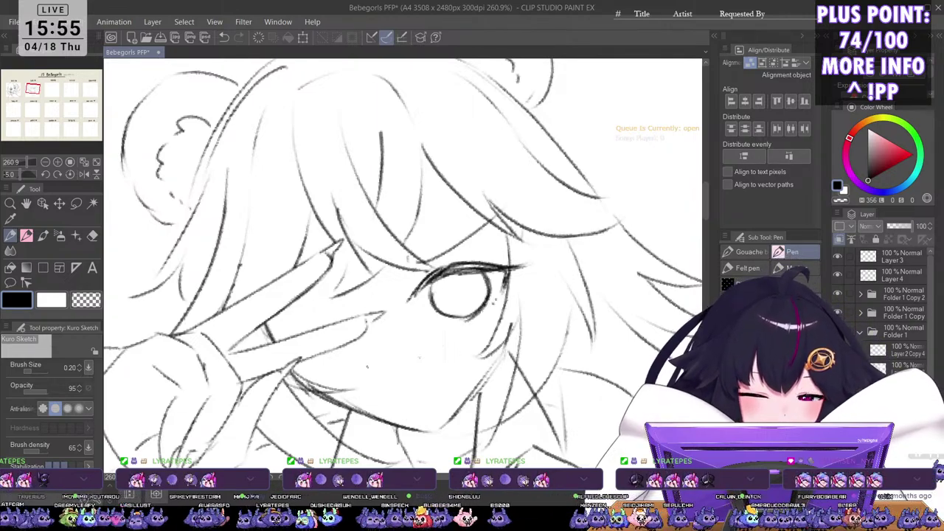
Step: Sketch a hint of the second eye's lash line between the two raised fingers, undoing unwanted strokes
{"action": "scroll", "coordinate": [328, 316], "scroll_direction": "down", "scroll_amount": 1}
{"action": "mouse_move", "coordinate": [291, 328]}
{"action": "left_mouse_down"}
{"action": "mouse_move", "coordinate": [304, 338]}
{"action": "mouse_move", "coordinate": [307, 326]}
{"action": "mouse_move", "coordinate": [293, 329]}
{"action": "mouse_move", "coordinate": [363, 318]}
{"action": "left_mouse_up"}
{"action": "key", "text": "ctrl+z"}
{"action": "key", "text": "ctrl+z"}
{"action": "key", "text": "ctrl+z"}
{"action": "key", "text": "ctrl+z"}
{"action": "key", "text": "ctrl+z"}
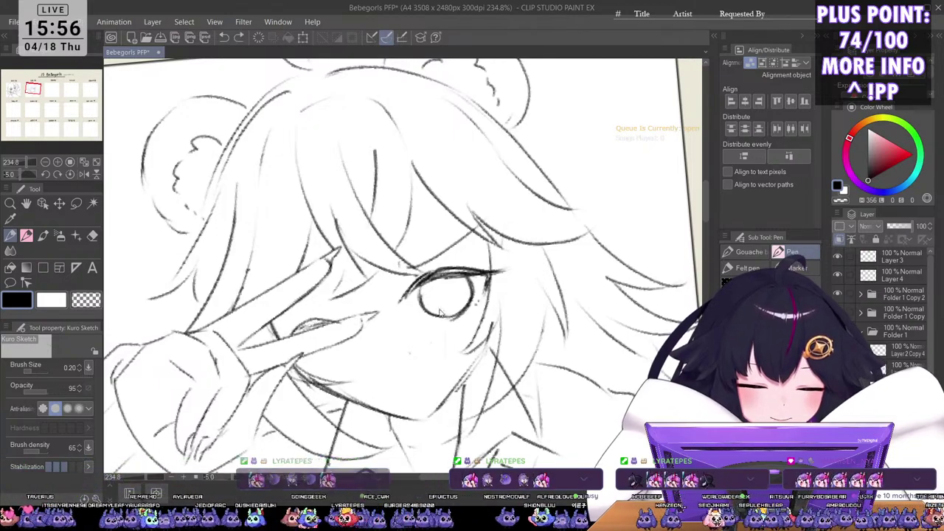
Step: Nudge the drawn eyes slightly upward on the face with a free transform
{"action": "scroll", "coordinate": [497, 193], "scroll_direction": "down", "scroll_amount": 3}
{"action": "scroll", "coordinate": [504, 193], "scroll_direction": "down", "scroll_amount": 2}
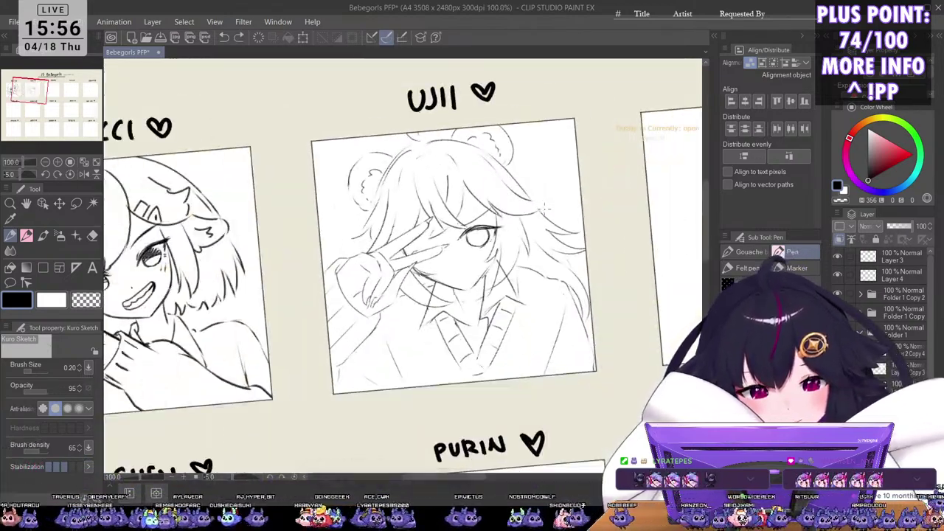
{"action": "key", "text": "ctrl+t"}
{"action": "left_click_drag", "start_coordinate": [507, 254], "coordinate": [507, 247]}
{"action": "left_click", "coordinate": [447, 280]}
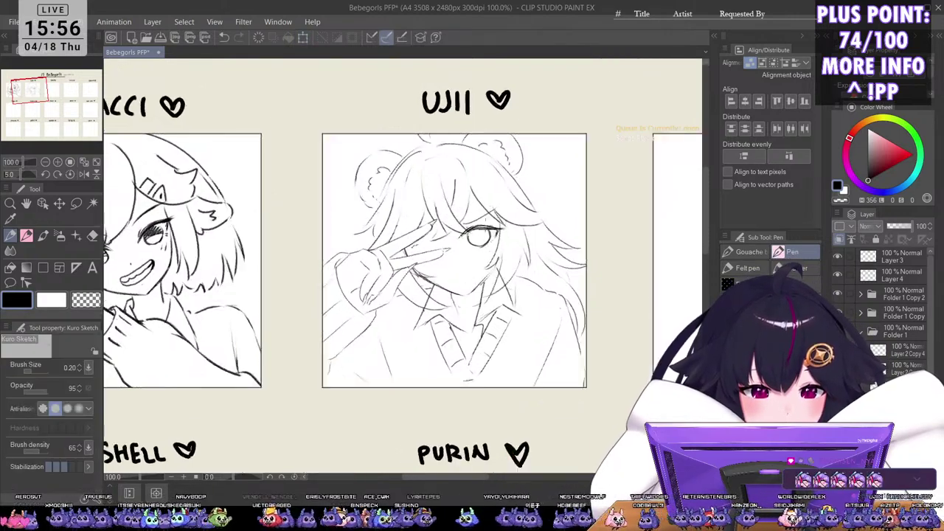
Step: Sketch a small nose mark beside the lower fingertip, clean up the stray dot, and check the face mirrored
{"action": "scroll", "coordinate": [422, 295], "scroll_direction": "up", "scroll_amount": 3}
{"action": "mouse_move", "coordinate": [421, 289]}
{"action": "left_mouse_down"}
{"action": "mouse_move", "coordinate": [435, 337]}
{"action": "mouse_move", "coordinate": [423, 296]}
{"action": "left_mouse_up"}
{"action": "key", "text": "ctrl+z"}
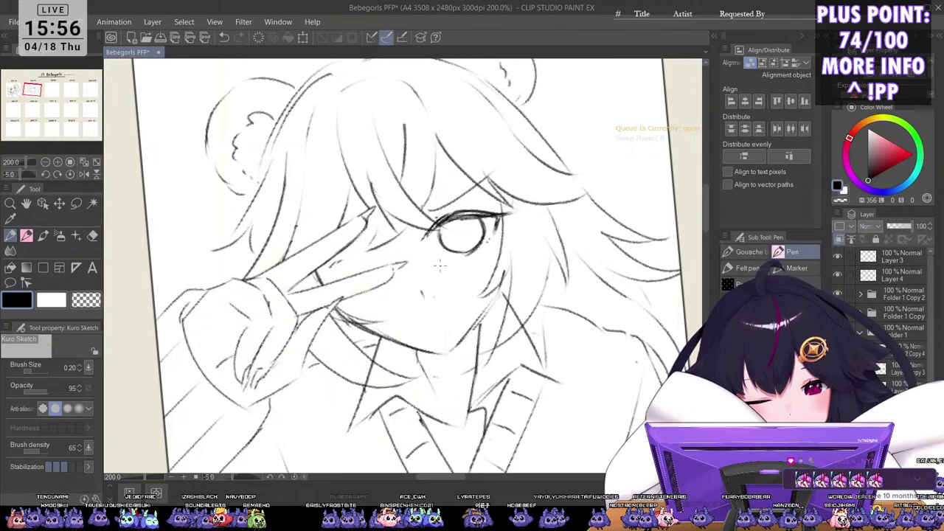
{"action": "scroll", "coordinate": [433, 307], "scroll_direction": "up", "scroll_amount": 4}
{"action": "left_click_drag", "start_coordinate": [477, 278], "coordinate": [454, 281]}
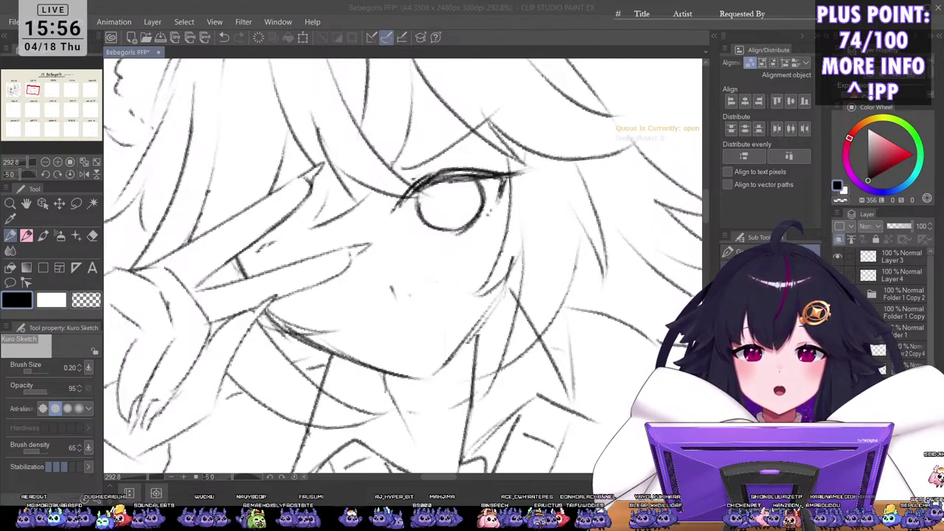
{"action": "left_click", "coordinate": [414, 308]}
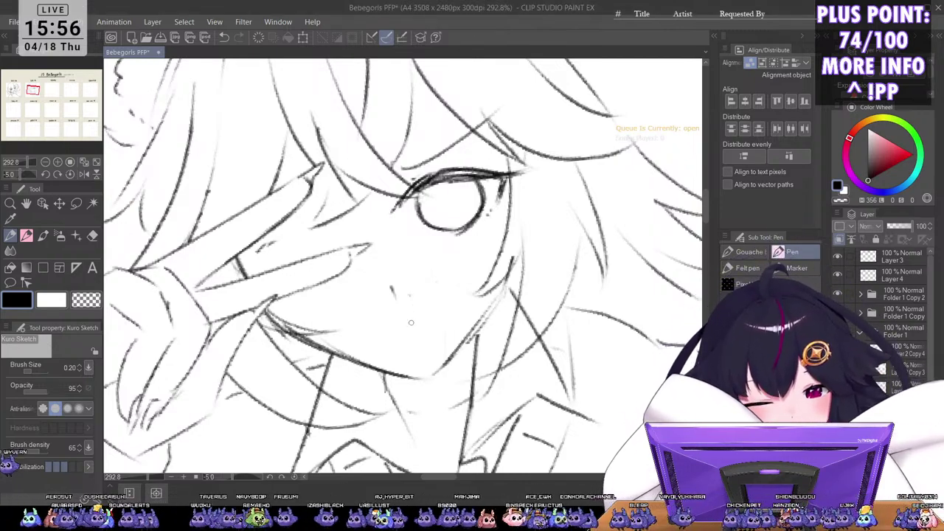
{"action": "scroll", "coordinate": [413, 292], "scroll_direction": "up", "scroll_amount": 1}
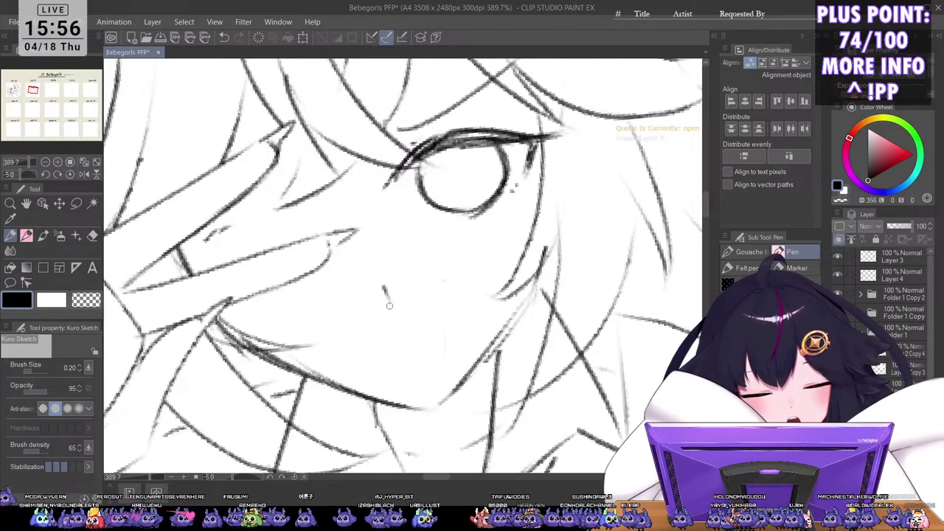
{"action": "scroll", "coordinate": [389, 292], "scroll_direction": "down", "scroll_amount": 5}
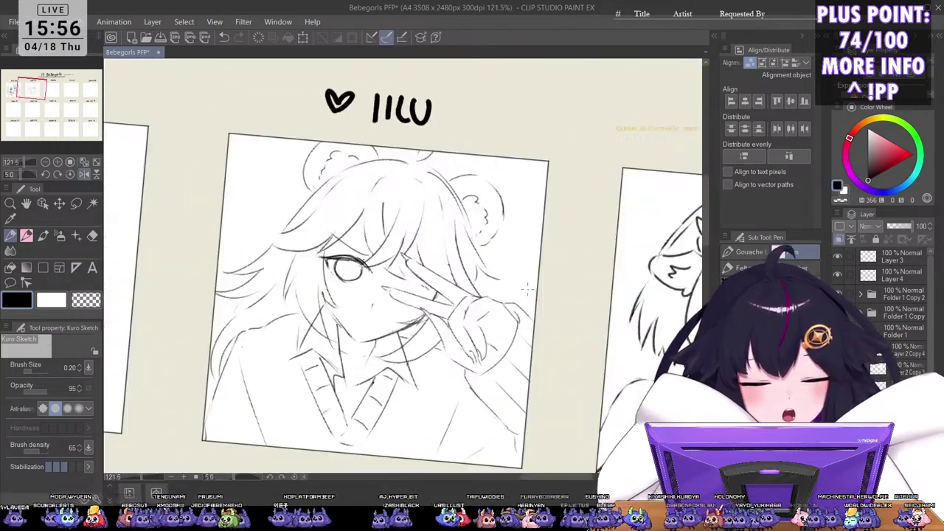
{"action": "key", "text": "h"}
{"action": "scroll", "coordinate": [443, 285], "scroll_direction": "up", "scroll_amount": 2}
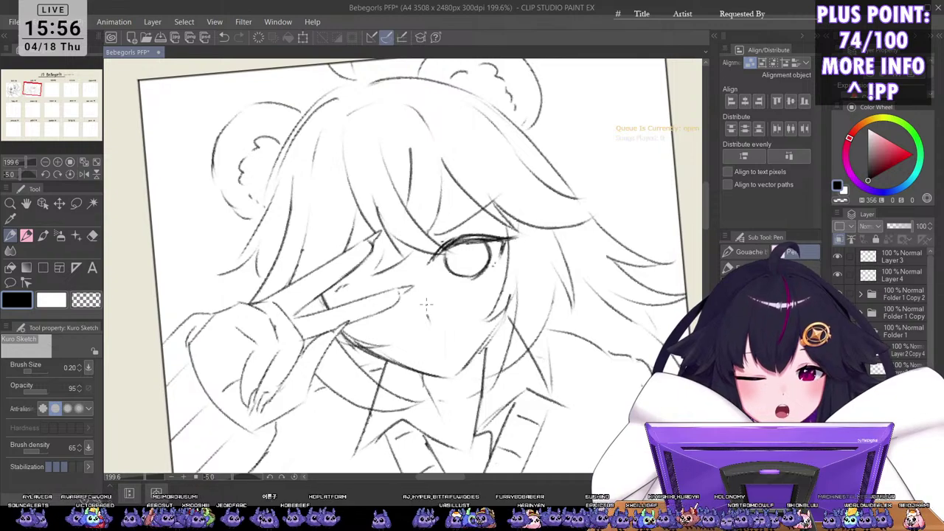
Step: Sketch a slanted smile line below the nose, redoing it as needed, and add a small mark at its raised corner
{"action": "scroll", "coordinate": [426, 304], "scroll_direction": "up", "scroll_amount": 2}
{"action": "key", "text": "ctrl+z"}
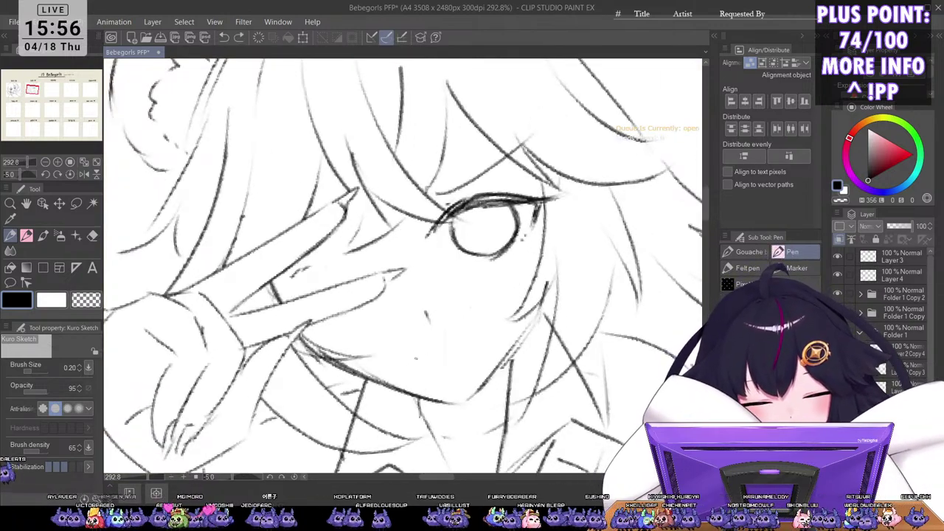
{"action": "mouse_move", "coordinate": [414, 362]}
{"action": "left_mouse_down"}
{"action": "mouse_move", "coordinate": [488, 312]}
{"action": "mouse_move", "coordinate": [480, 327]}
{"action": "mouse_move", "coordinate": [486, 334]}
{"action": "mouse_move", "coordinate": [488, 321]}
{"action": "left_mouse_up"}
{"action": "key", "text": "ctrl+z"}
{"action": "key", "text": "ctrl+z"}
{"action": "scroll", "coordinate": [402, 388], "scroll_direction": "down", "scroll_amount": 1}
{"action": "scroll", "coordinate": [478, 304], "scroll_direction": "up", "scroll_amount": 1}
{"action": "key", "text": "ctrl+z"}
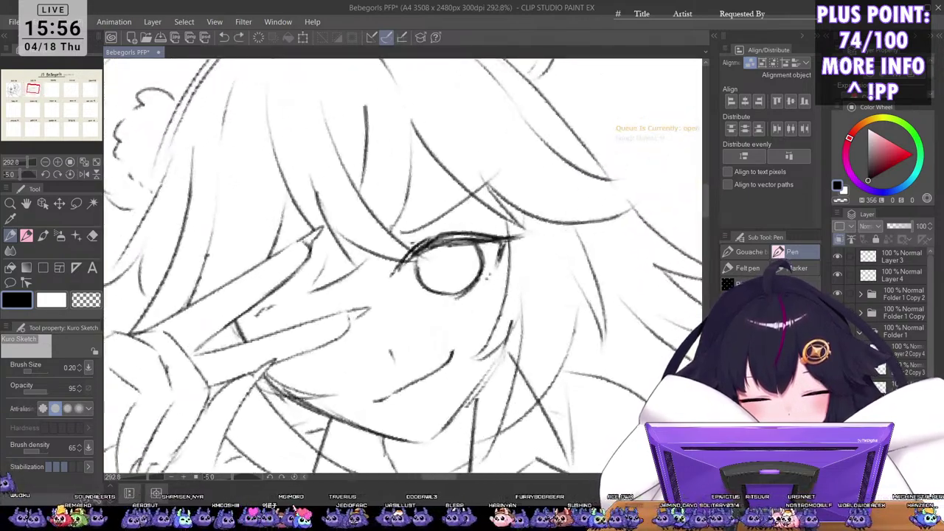
{"action": "scroll", "coordinate": [456, 367], "scroll_direction": "up", "scroll_amount": 1}
{"action": "left_click_drag", "start_coordinate": [446, 362], "coordinate": [452, 359]}
Step: Add short slanted blush strokes under the open eye and on the cheek below the fingers
{"action": "left_click_drag", "start_coordinate": [451, 302], "coordinate": [446, 325]}
{"action": "left_click_drag", "start_coordinate": [476, 281], "coordinate": [482, 289]}
{"action": "left_click_drag", "start_coordinate": [463, 296], "coordinate": [469, 322]}
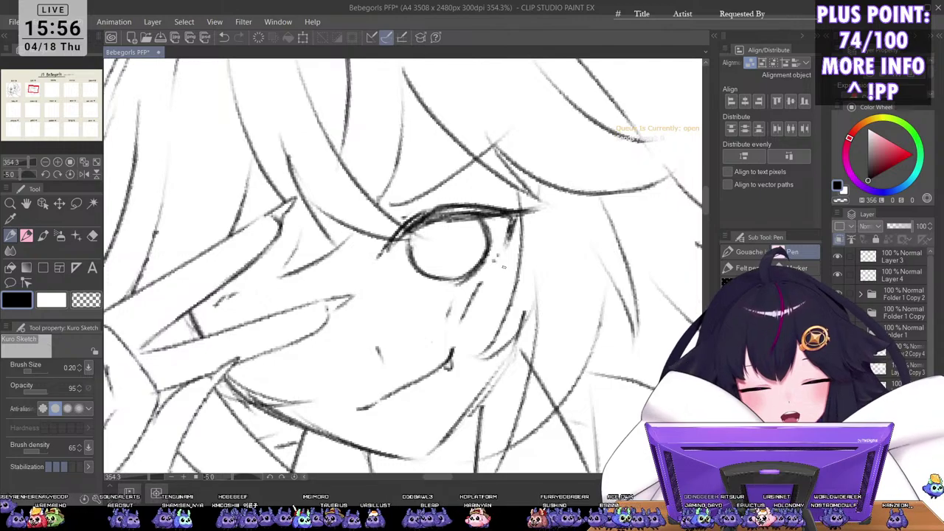
{"action": "left_click_drag", "start_coordinate": [487, 283], "coordinate": [496, 305]}
{"action": "scroll", "coordinate": [372, 420], "scroll_direction": "down", "scroll_amount": 1}
{"action": "left_click_drag", "start_coordinate": [275, 376], "coordinate": [289, 393]}
{"action": "mouse_move", "coordinate": [305, 372]}
{"action": "left_mouse_down"}
{"action": "mouse_move", "coordinate": [311, 390]}
{"action": "mouse_move", "coordinate": [458, 375]}
{"action": "left_mouse_up"}
Step: Fine-tune the placement of the facial features with a free transform and apply it
{"action": "scroll", "coordinate": [331, 383], "scroll_direction": "down", "scroll_amount": 2}
{"action": "scroll", "coordinate": [454, 361], "scroll_direction": "up", "scroll_amount": 1}
{"action": "scroll", "coordinate": [536, 345], "scroll_direction": "down", "scroll_amount": 2}
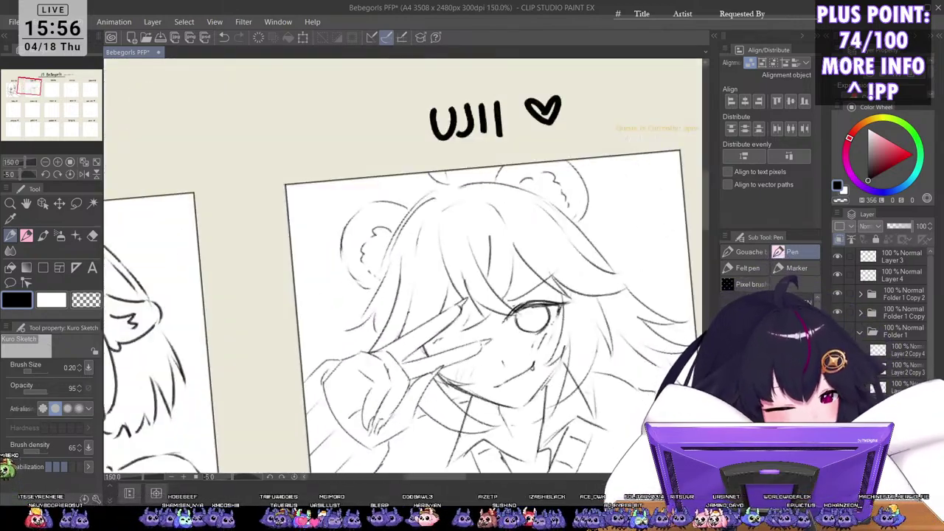
{"action": "key", "text": "ctrl+t"}
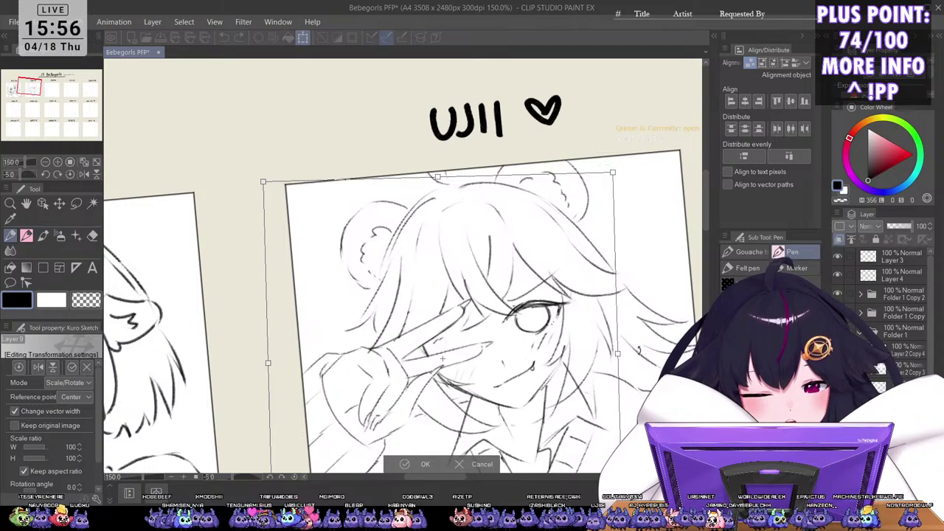
{"action": "left_click_drag", "start_coordinate": [595, 398], "coordinate": [594, 399]}
{"action": "left_click_drag", "start_coordinate": [596, 401], "coordinate": [594, 397]}
{"action": "scroll", "coordinate": [552, 348], "scroll_direction": "down", "scroll_amount": 1}
{"action": "left_click_drag", "start_coordinate": [553, 348], "coordinate": [510, 304]}
{"action": "left_click", "coordinate": [412, 465]}
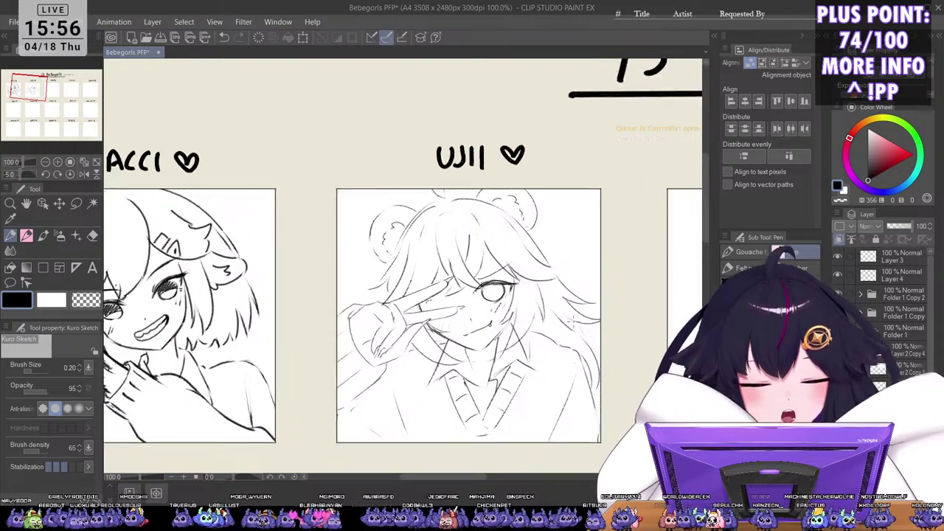
{"action": "scroll", "coordinate": [566, 347], "scroll_direction": "up", "scroll_amount": 1}
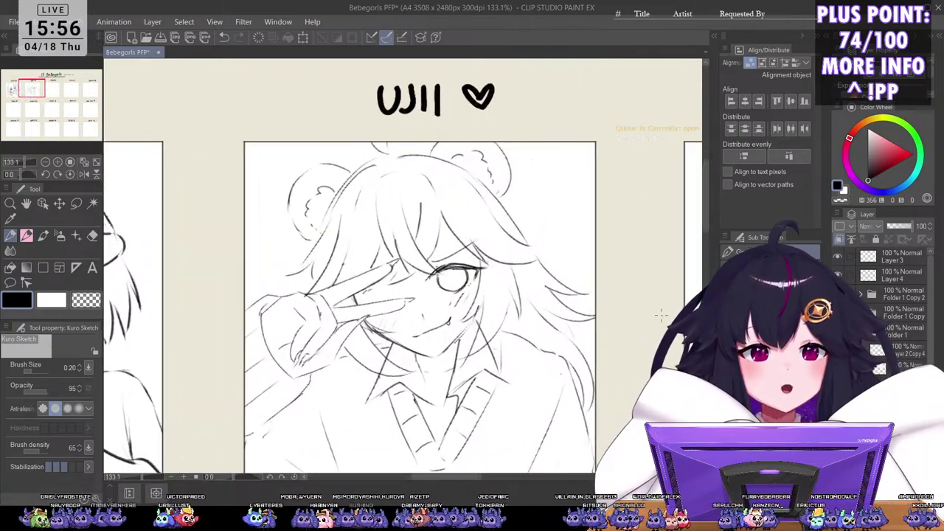
Step: Sketch the winking eye's closed lash line between the two raised fingers with dark, layered strokes
{"action": "key", "text": "minus"}
{"action": "key", "text": "minus"}
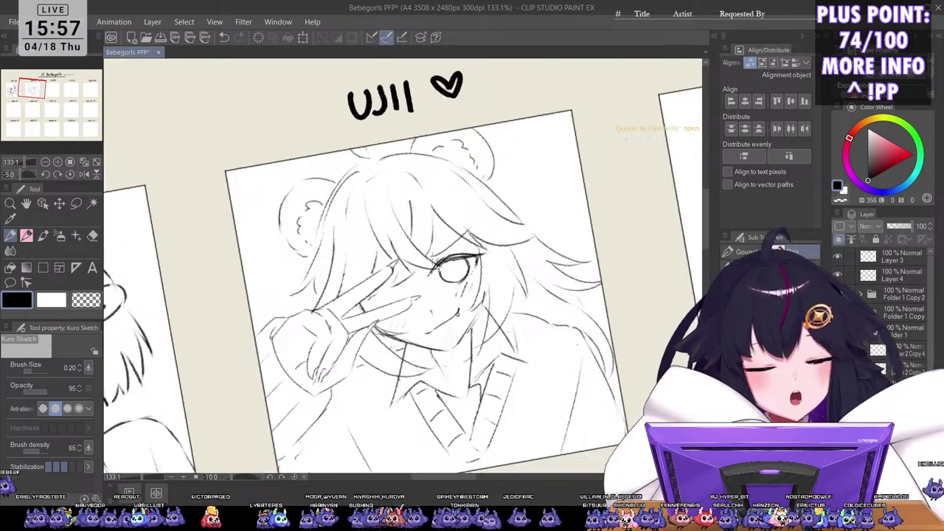
{"action": "scroll", "coordinate": [429, 262], "scroll_direction": "up", "scroll_amount": 4}
{"action": "key", "text": "h"}
{"action": "key", "text": "minus"}
{"action": "key", "text": "minus"}
{"action": "key", "text": "minus"}
{"action": "key", "text": "minus"}
{"action": "key", "text": "minus"}
{"action": "key", "text": "minus"}
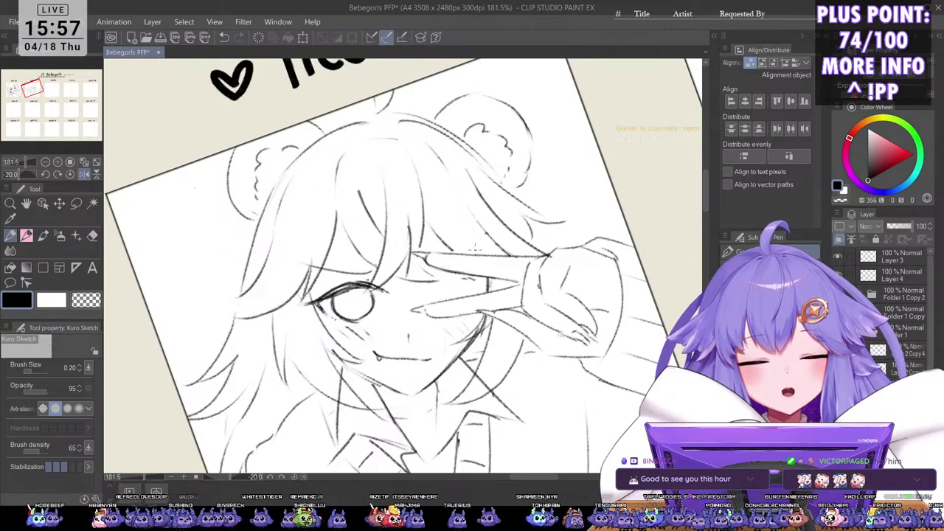
{"action": "key", "text": "h"}
{"action": "key", "text": "minus"}
{"action": "key", "text": "minus"}
{"action": "key", "text": "minus"}
{"action": "key", "text": "minus"}
{"action": "key", "text": "minus"}
{"action": "key", "text": "minus"}
{"action": "key", "text": "minus"}
{"action": "key", "text": "minus"}
{"action": "key", "text": "minus"}
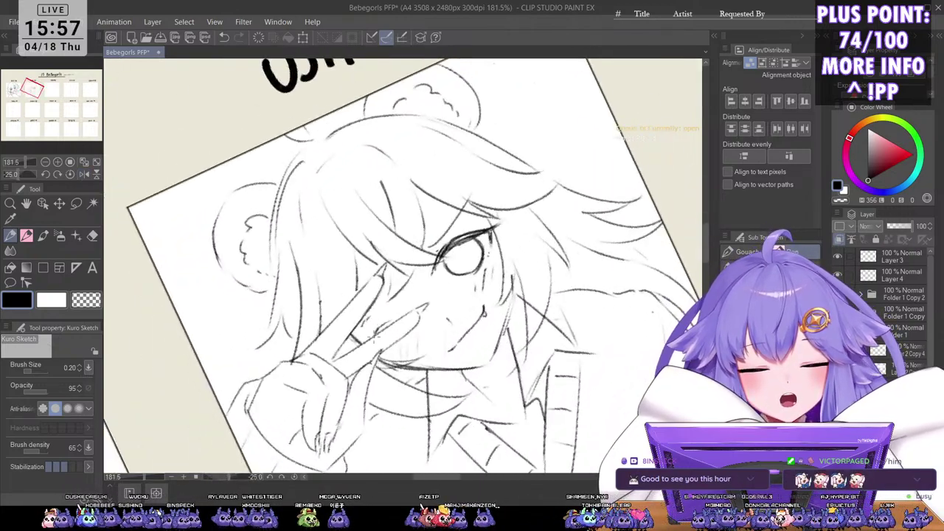
{"action": "mouse_move", "coordinate": [374, 332]}
{"action": "left_mouse_down"}
{"action": "mouse_move", "coordinate": [419, 308]}
{"action": "mouse_move", "coordinate": [373, 346]}
{"action": "mouse_move", "coordinate": [416, 315]}
{"action": "left_mouse_up"}
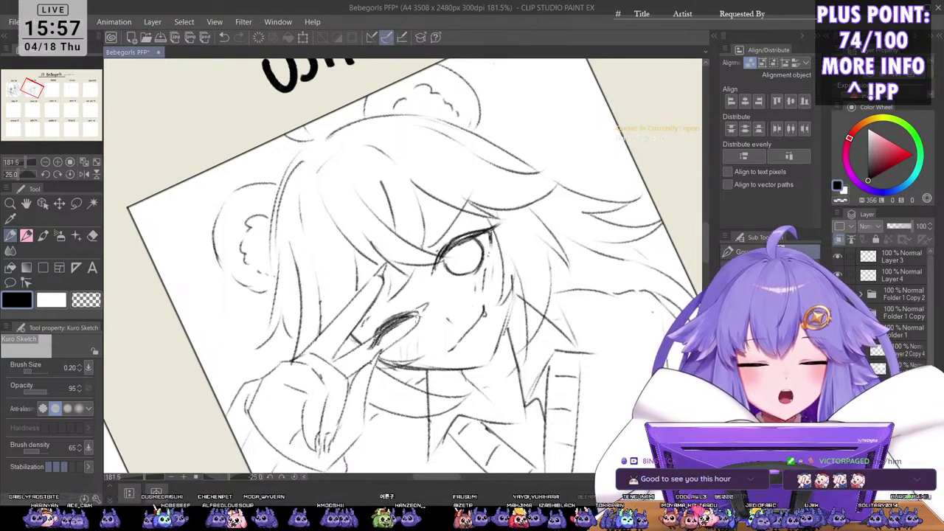
{"action": "left_click_drag", "start_coordinate": [460, 210], "coordinate": [510, 260]}
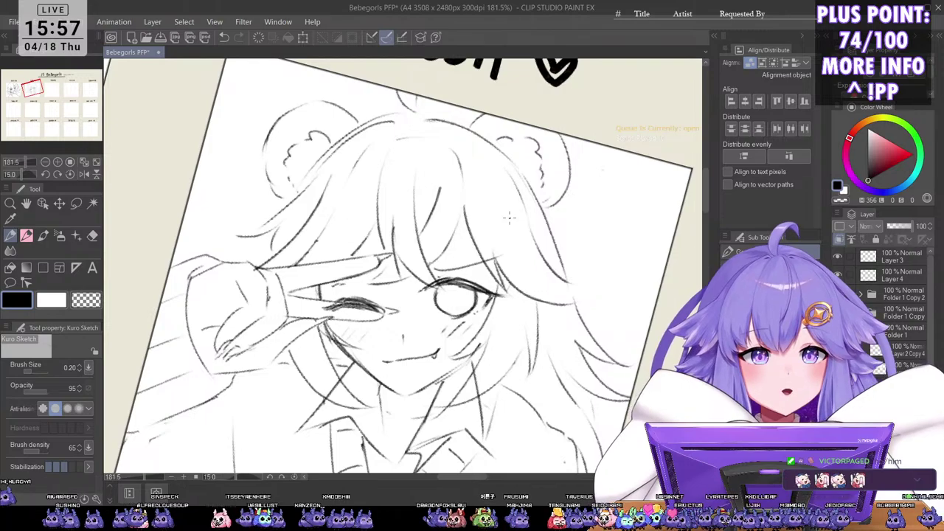
Step: Examine the winking face at different angles, then zoomed out and mirrored beside the neighbouring portrait
{"action": "key", "text": "minus"}
{"action": "key", "text": "minus"}
{"action": "key", "text": "minus"}
{"action": "key", "text": "minus"}
{"action": "key", "text": "minus"}
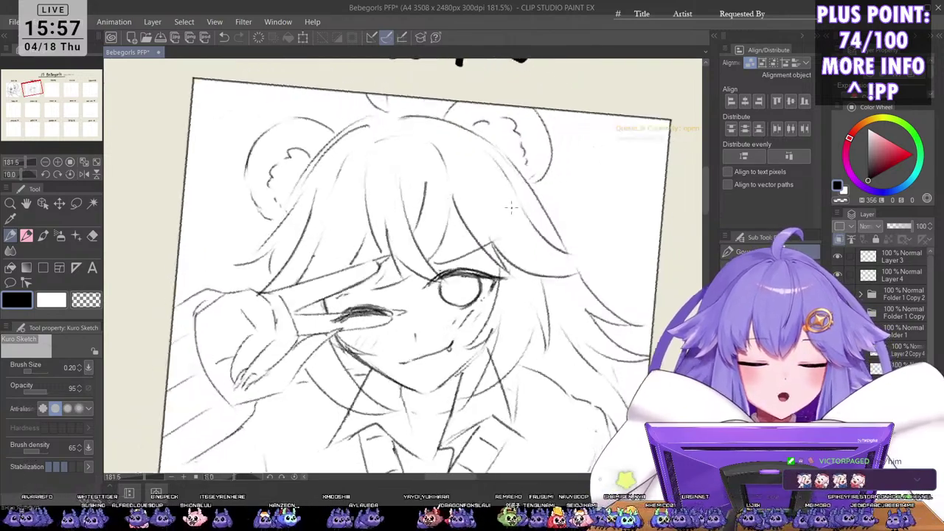
{"action": "key", "text": "asciicircum"}
{"action": "key", "text": "asciicircum"}
{"action": "key", "text": "asciicircum"}
{"action": "key", "text": "asciicircum"}
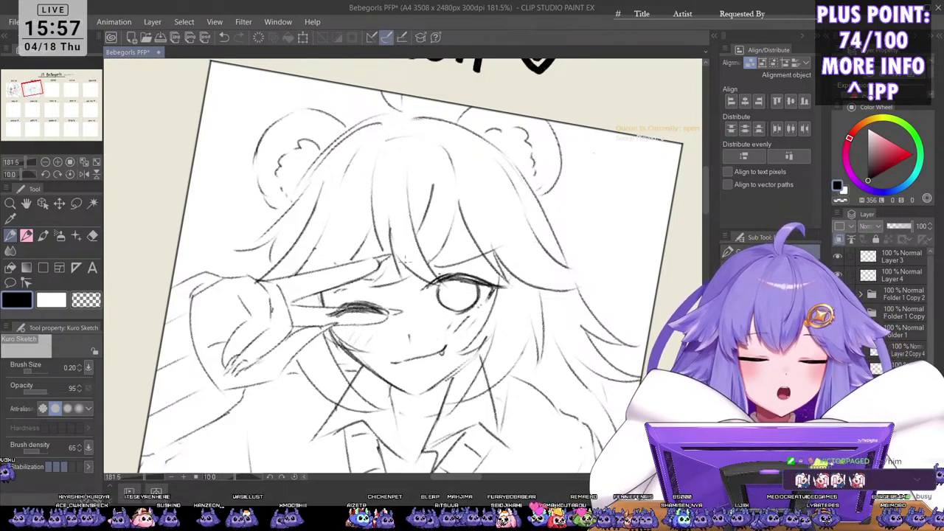
{"action": "scroll", "coordinate": [509, 244], "scroll_direction": "down", "scroll_amount": 3}
{"action": "key", "text": "minus"}
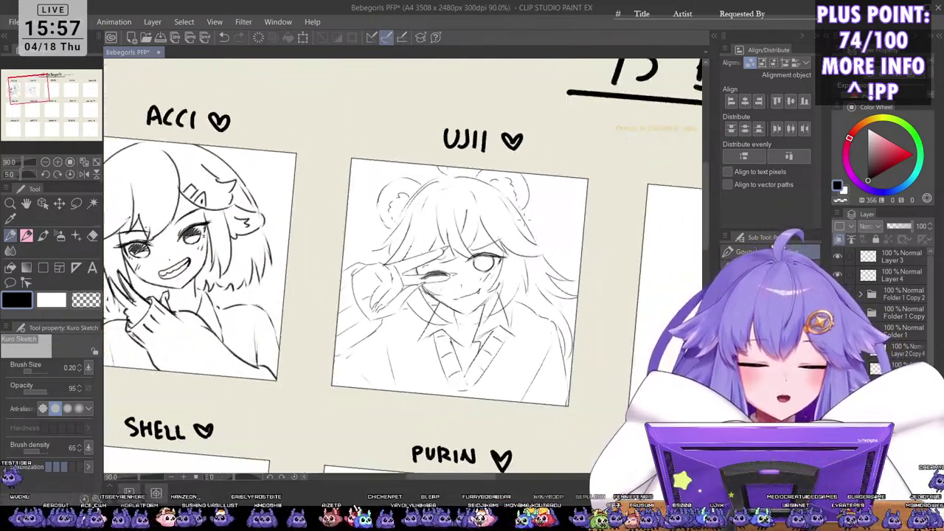
{"action": "key", "text": "h"}
{"action": "key", "text": "h"}
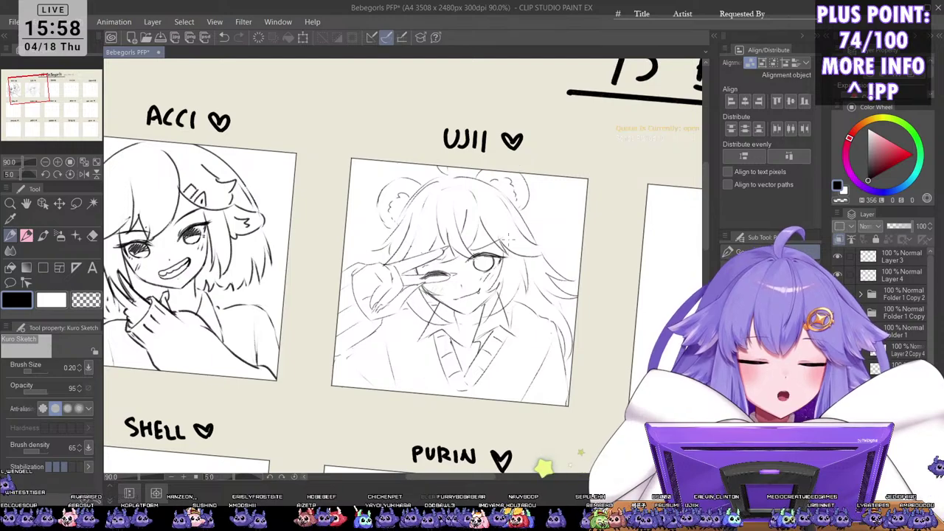
Step: Lasso the open eye with its eyebrow, rotate them -2 degrees, nudge them slightly upward and apply the transform
{"action": "key", "text": "m"}
{"action": "mouse_move", "coordinate": [516, 221]}
{"action": "left_mouse_down"}
{"action": "mouse_move", "coordinate": [519, 269]}
{"action": "mouse_move", "coordinate": [525, 223]}
{"action": "mouse_move", "coordinate": [469, 240]}
{"action": "mouse_move", "coordinate": [474, 273]}
{"action": "mouse_move", "coordinate": [484, 277]}
{"action": "mouse_move", "coordinate": [541, 223]}
{"action": "left_mouse_up"}
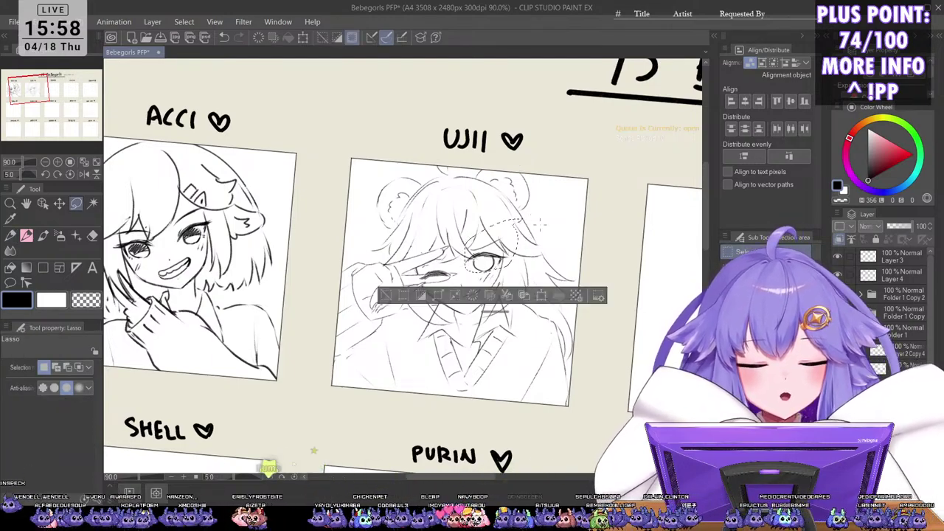
{"action": "key", "text": "ctrl+d"}
{"action": "scroll", "coordinate": [540, 223], "scroll_direction": "up", "scroll_amount": 5}
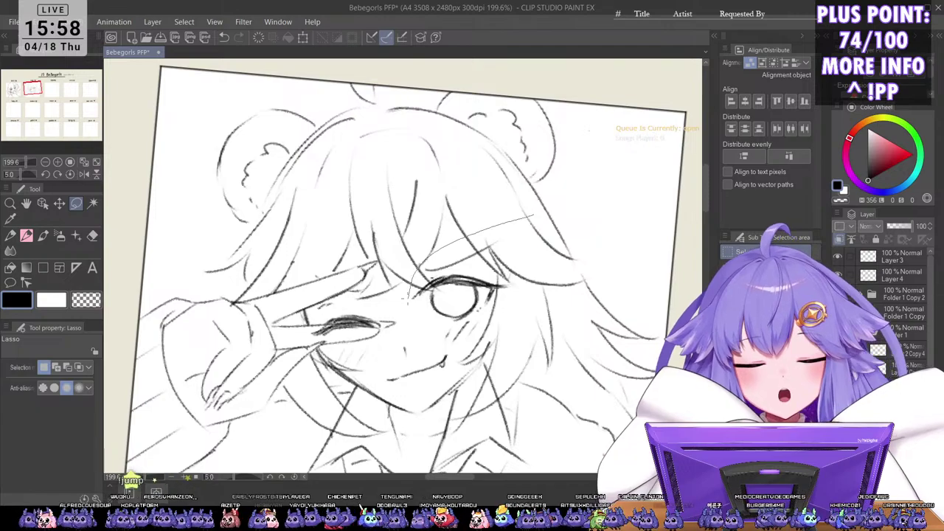
{"action": "mouse_move", "coordinate": [409, 299]}
{"action": "left_mouse_down"}
{"action": "mouse_move", "coordinate": [446, 323]}
{"action": "mouse_move", "coordinate": [527, 215]}
{"action": "left_mouse_up"}
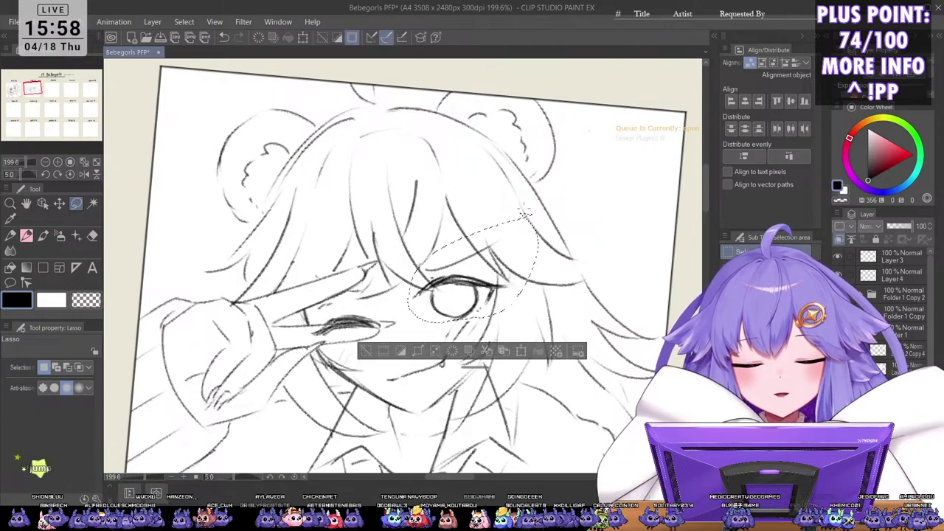
{"action": "key", "text": "ctrl+t"}
{"action": "left_click_drag", "start_coordinate": [523, 284], "coordinate": [562, 288]}
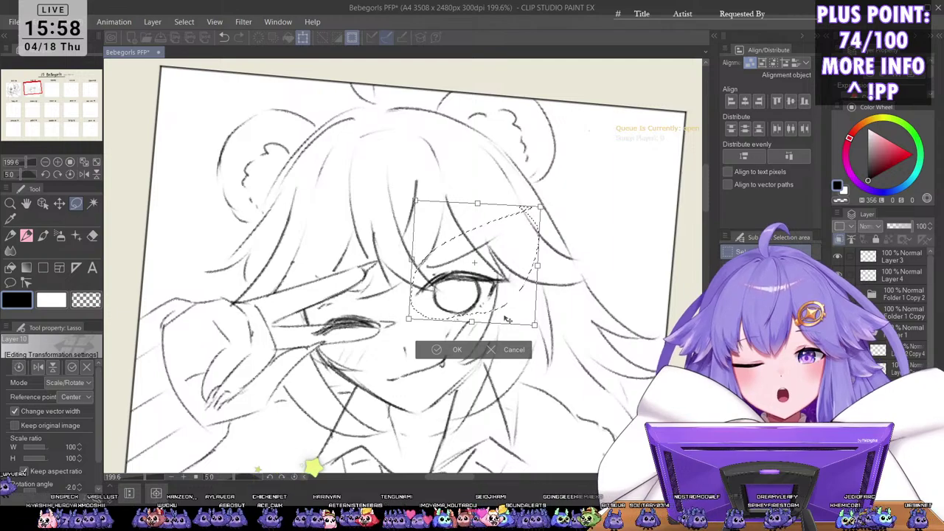
{"action": "left_click_drag", "start_coordinate": [507, 320], "coordinate": [507, 317]}
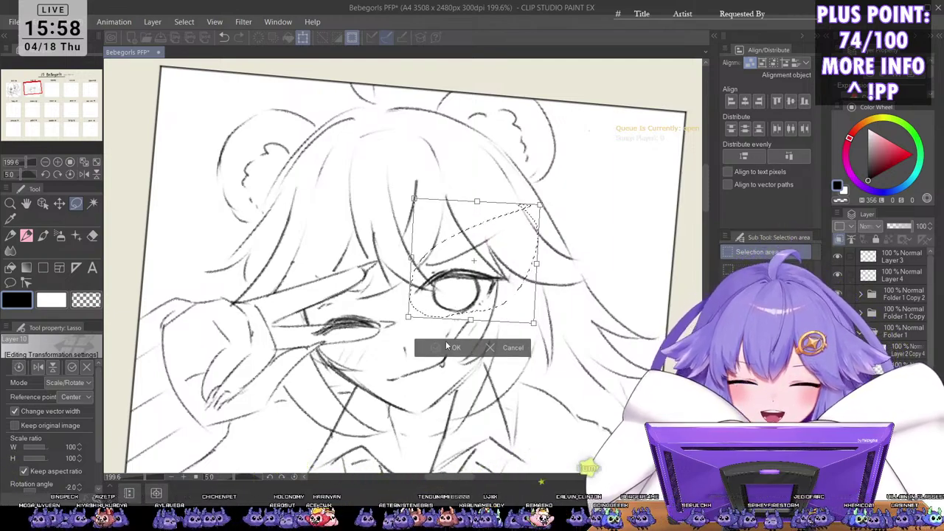
{"action": "left_click", "coordinate": [452, 349]}
{"action": "key", "text": "ctrl+d"}
Step: Check the adjusted open eye in mirrored and normal views, including against the whole sheet
{"action": "scroll", "coordinate": [502, 360], "scroll_direction": "down", "scroll_amount": 3}
{"action": "key", "text": "h"}
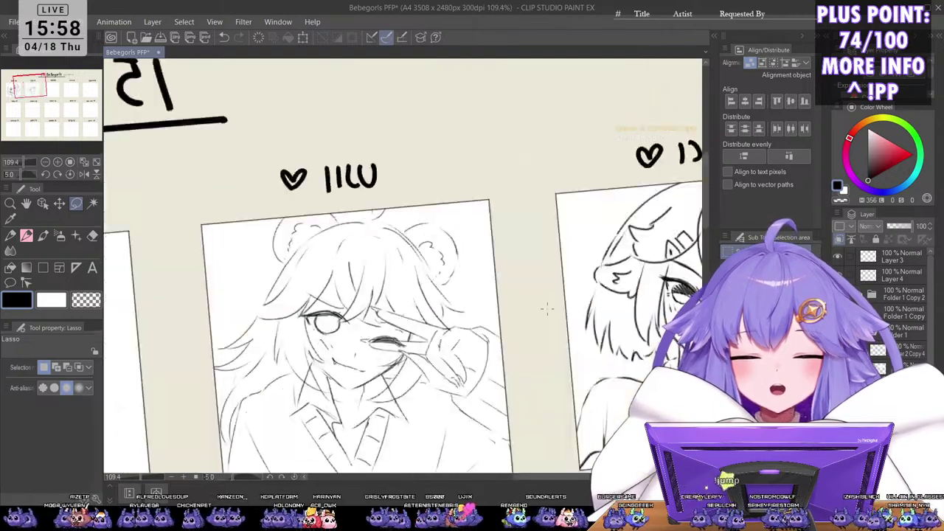
{"action": "key", "text": "h"}
{"action": "key", "text": "h"}
{"action": "key", "text": "ctrl+minus"}
{"action": "key", "text": "ctrl+minus"}
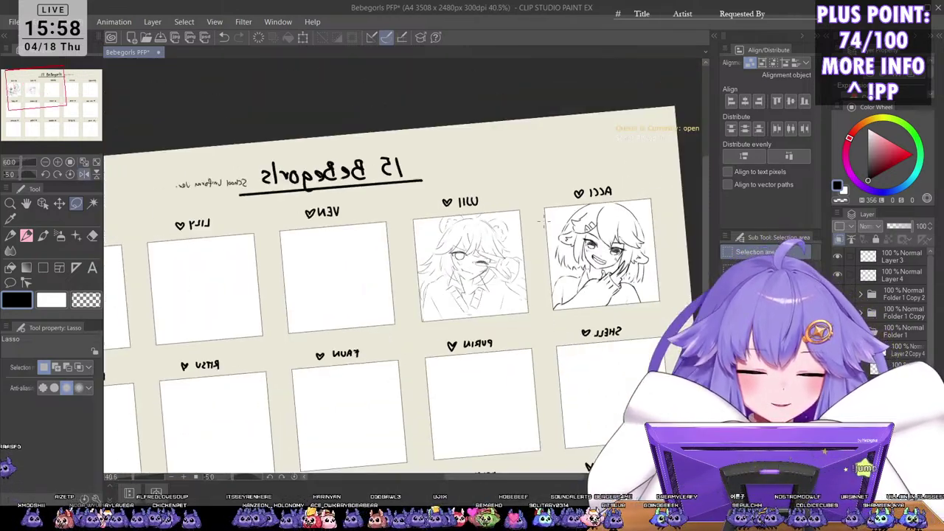
{"action": "key", "text": "h"}
{"action": "scroll", "coordinate": [351, 264], "scroll_direction": "up", "scroll_amount": 5}
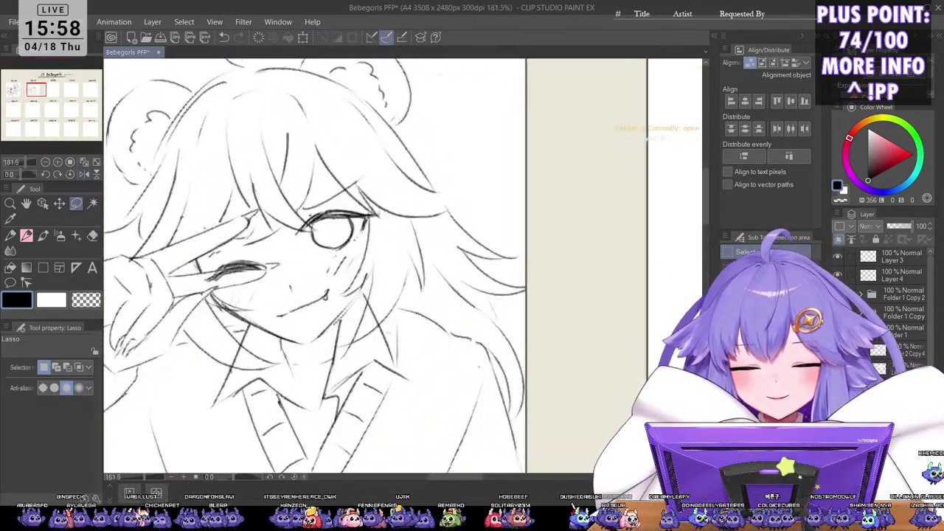
Step: Erase the existing smile line together with the small mark at its raised corner
{"action": "left_click_drag", "start_coordinate": [325, 295], "coordinate": [281, 315]}
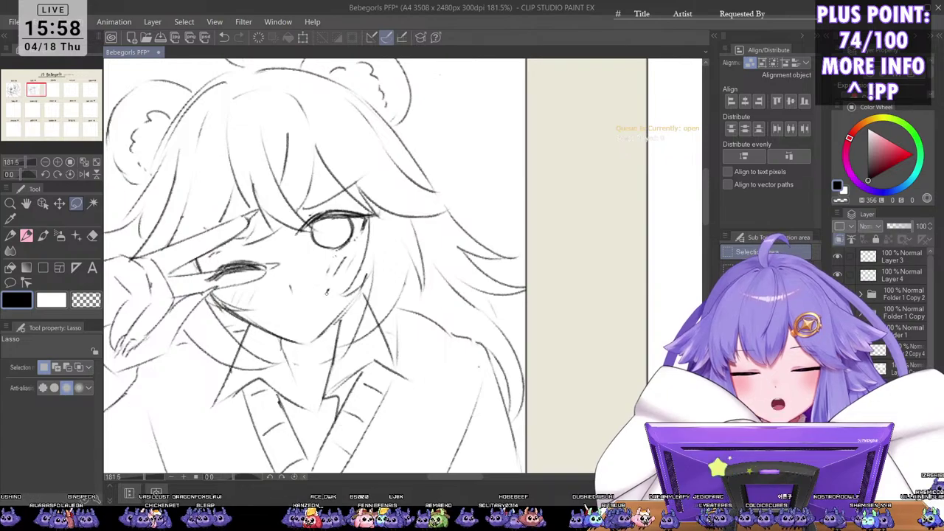
{"action": "scroll", "coordinate": [328, 293], "scroll_direction": "up", "scroll_amount": 3}
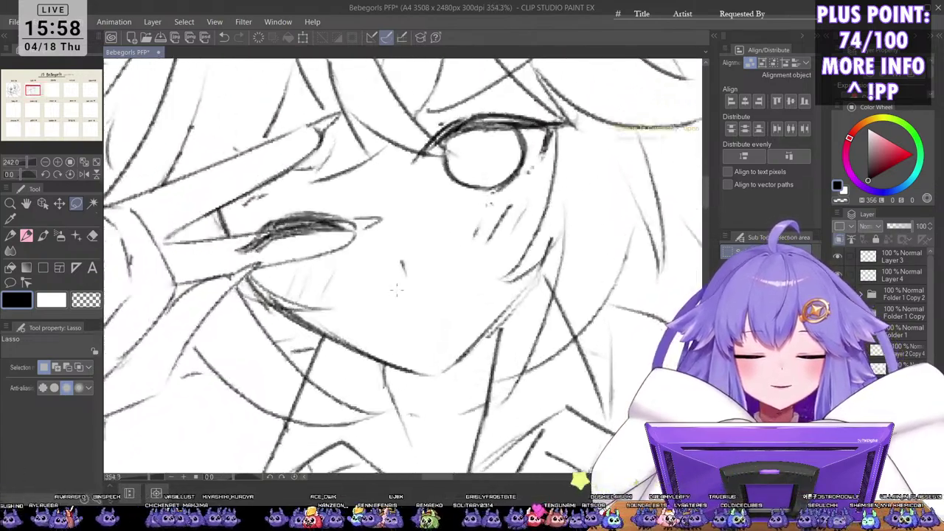
Step: Try a flatter, gently rising smile line below the nose and undo it
{"action": "mouse_move", "coordinate": [394, 326]}
{"action": "left_mouse_down"}
{"action": "mouse_move", "coordinate": [400, 334]}
{"action": "mouse_move", "coordinate": [461, 316]}
{"action": "left_mouse_up"}
{"action": "key", "text": "ctrl+d"}
{"action": "key", "text": "b"}
{"action": "key", "text": "p"}
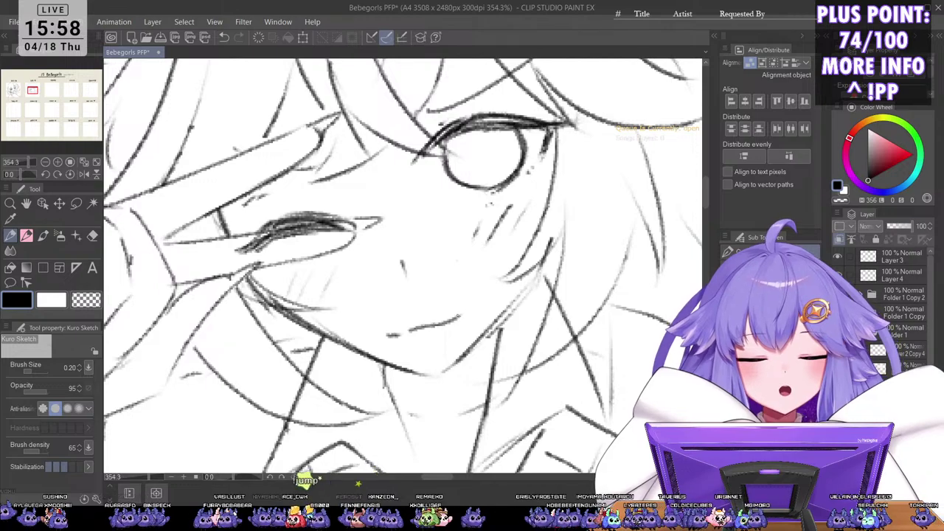
{"action": "key", "text": "ctrl+z"}
{"action": "key", "text": "ctrl+z"}
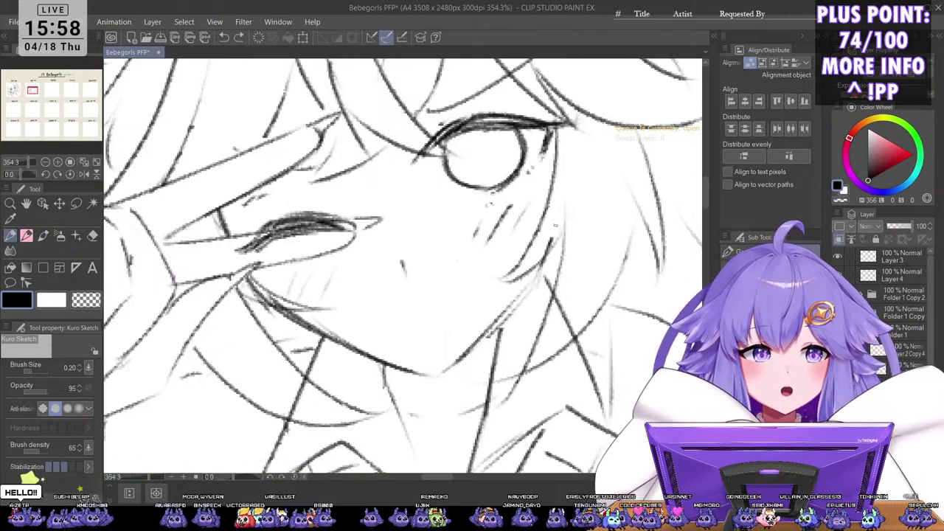
Step: Sketch a new slanted smile below the nose with a small fang at its raised corner
{"action": "key", "text": "minus"}
{"action": "key", "text": "minus"}
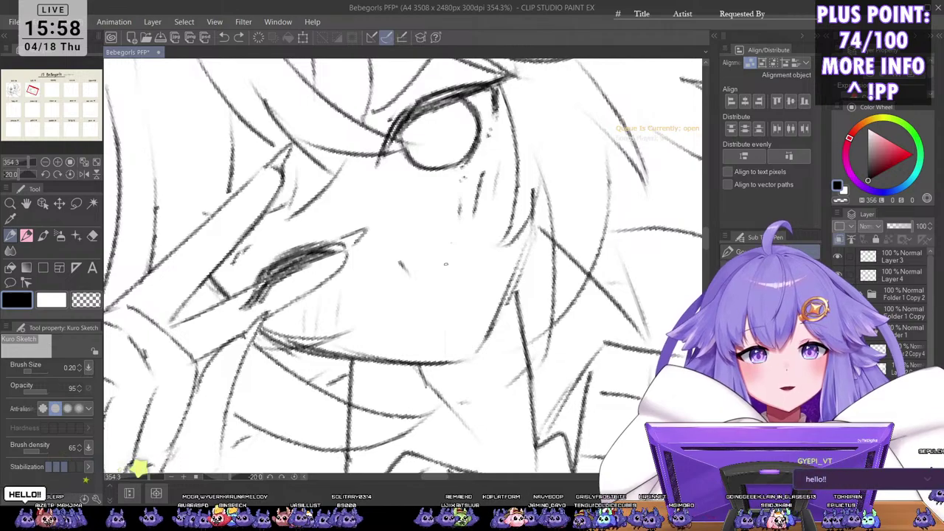
{"action": "key", "text": "asciicircum"}
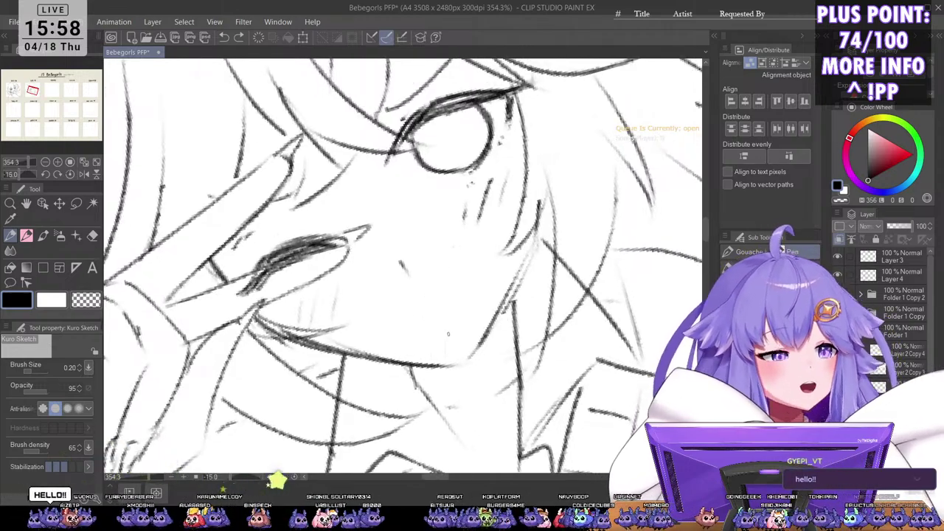
{"action": "scroll", "coordinate": [449, 332], "scroll_direction": "up", "scroll_amount": 2}
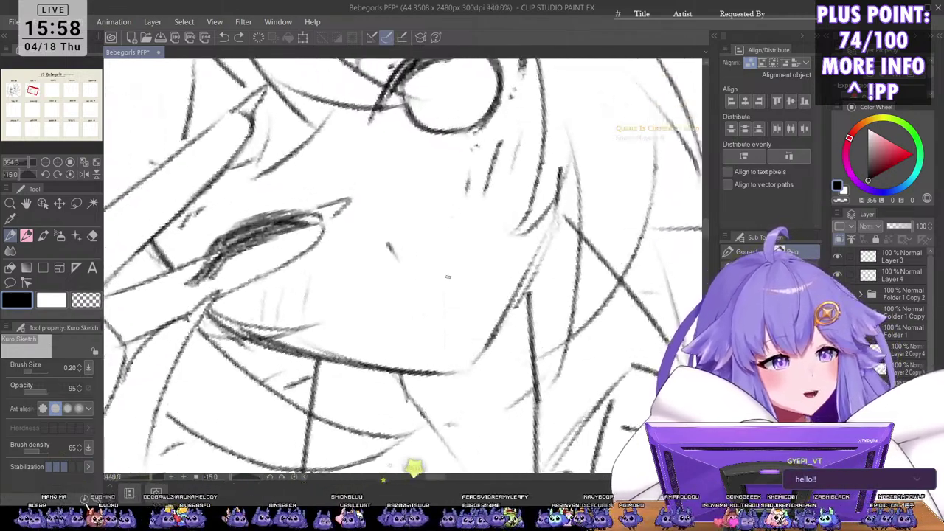
{"action": "scroll", "coordinate": [456, 241], "scroll_direction": "up", "scroll_amount": 2}
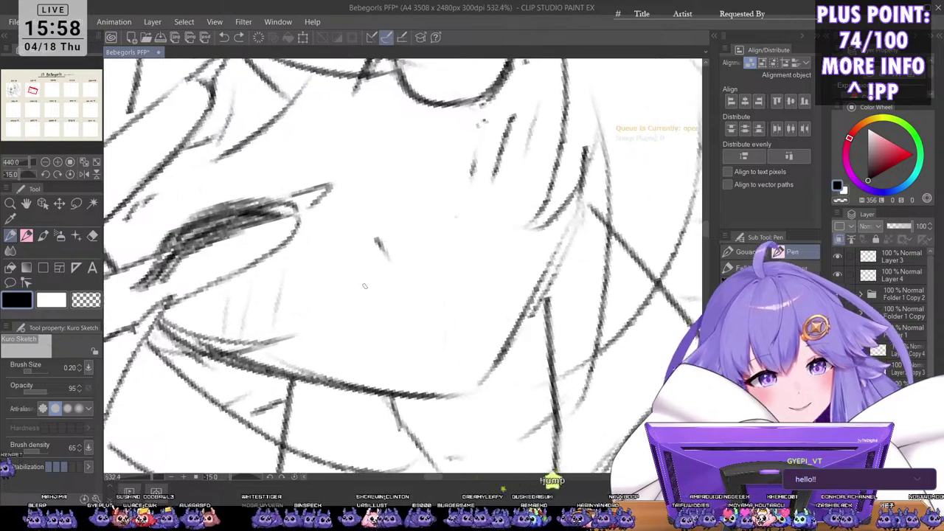
{"action": "scroll", "coordinate": [468, 253], "scroll_direction": "down", "scroll_amount": 3}
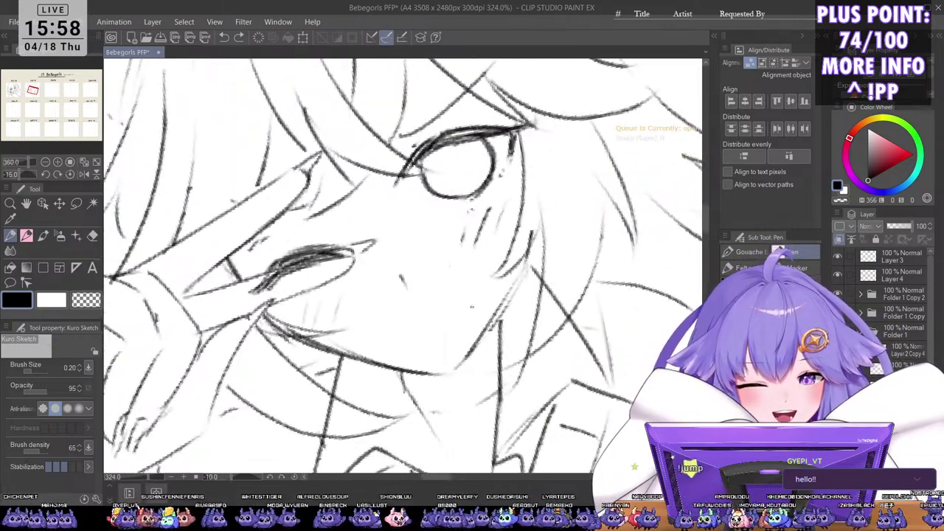
{"action": "scroll", "coordinate": [485, 237], "scroll_direction": "up", "scroll_amount": 3}
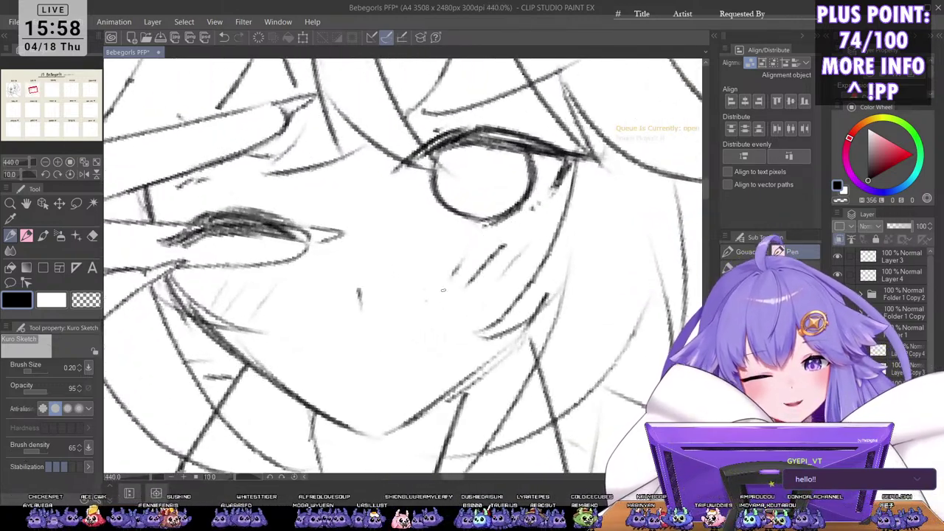
{"action": "key", "text": "minus"}
{"action": "key", "text": "minus"}
{"action": "key", "text": "minus"}
{"action": "key", "text": "minus"}
{"action": "key", "text": "minus"}
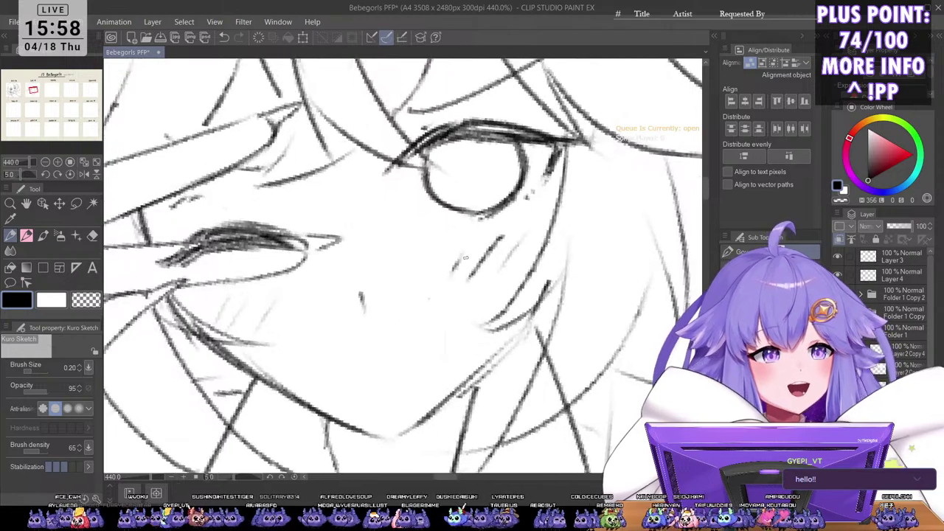
{"action": "key", "text": "asciicircum"}
{"action": "left_click_drag", "start_coordinate": [444, 331], "coordinate": [374, 327]}
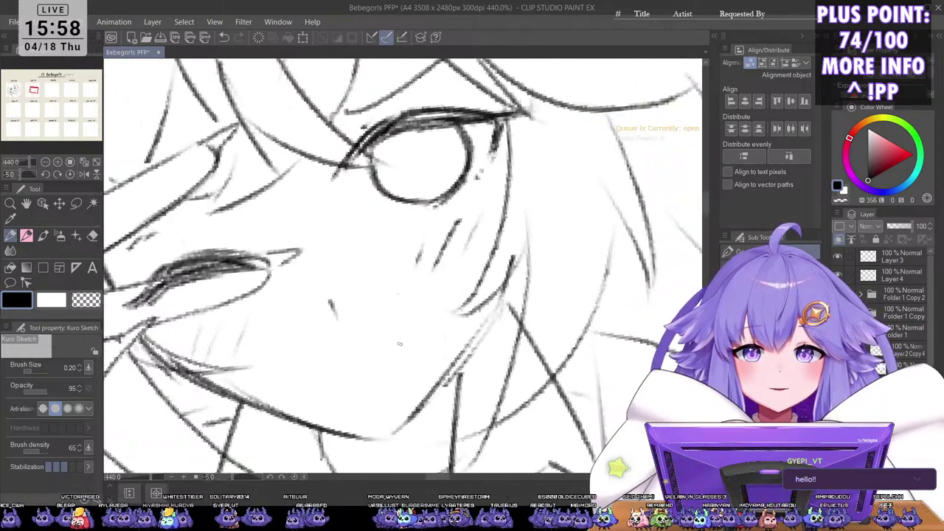
{"action": "scroll", "coordinate": [373, 308], "scroll_direction": "up", "scroll_amount": 1}
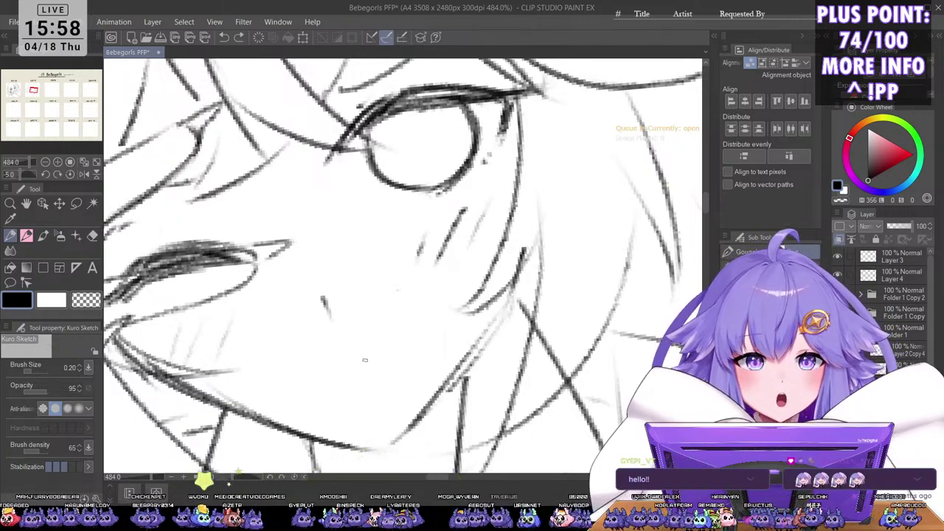
{"action": "mouse_move", "coordinate": [310, 389]}
{"action": "left_mouse_down"}
{"action": "mouse_move", "coordinate": [388, 357]}
{"action": "mouse_move", "coordinate": [426, 319]}
{"action": "left_mouse_up"}
{"action": "mouse_move", "coordinate": [388, 356]}
{"action": "left_mouse_down"}
{"action": "mouse_move", "coordinate": [425, 321]}
{"action": "mouse_move", "coordinate": [422, 340]}
{"action": "mouse_move", "coordinate": [428, 327]}
{"action": "left_mouse_up"}
{"action": "scroll", "coordinate": [461, 296], "scroll_direction": "down", "scroll_amount": 15}
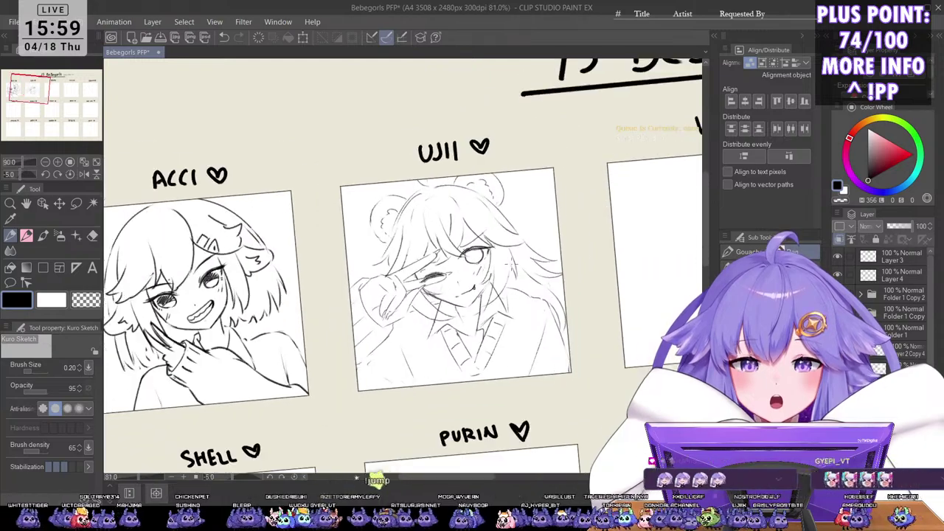
Step: Try a small beauty-mark dot below the open eye's outer corner and undo it
{"action": "scroll", "coordinate": [482, 258], "scroll_direction": "up", "scroll_amount": 7}
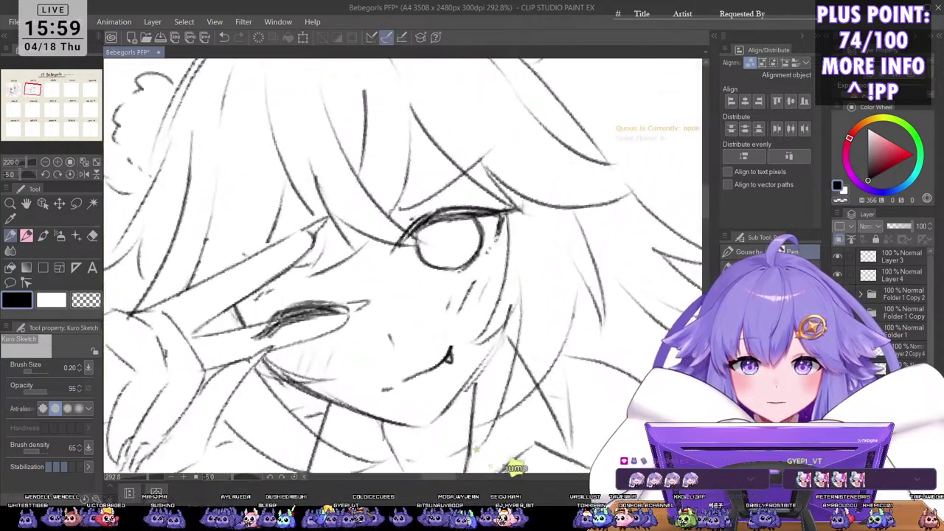
{"action": "left_click_drag", "start_coordinate": [496, 258], "coordinate": [496, 260]}
{"action": "scroll", "coordinate": [502, 237], "scroll_direction": "down", "scroll_amount": 4}
{"action": "scroll", "coordinate": [501, 243], "scroll_direction": "up", "scroll_amount": 3}
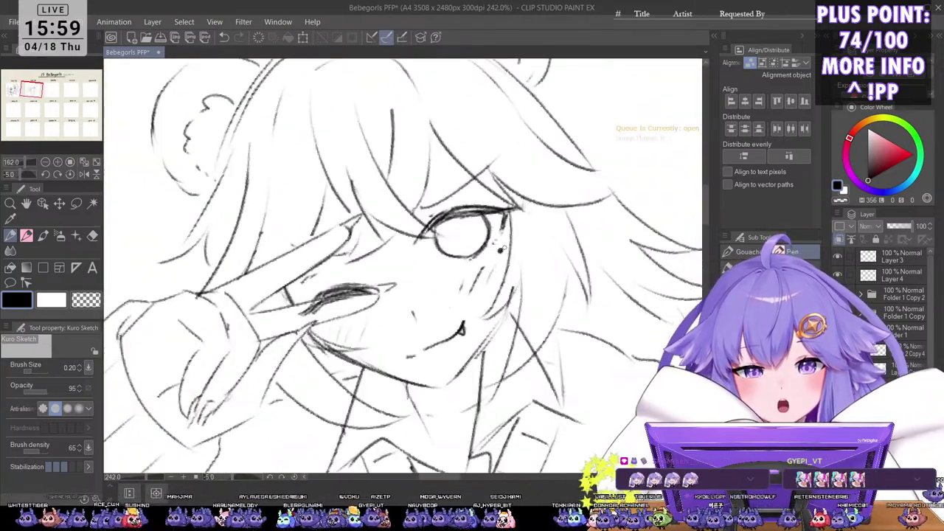
{"action": "key", "text": "ctrl+z"}
{"action": "key", "text": "ctrl+z"}
{"action": "key", "text": "ctrl+z"}
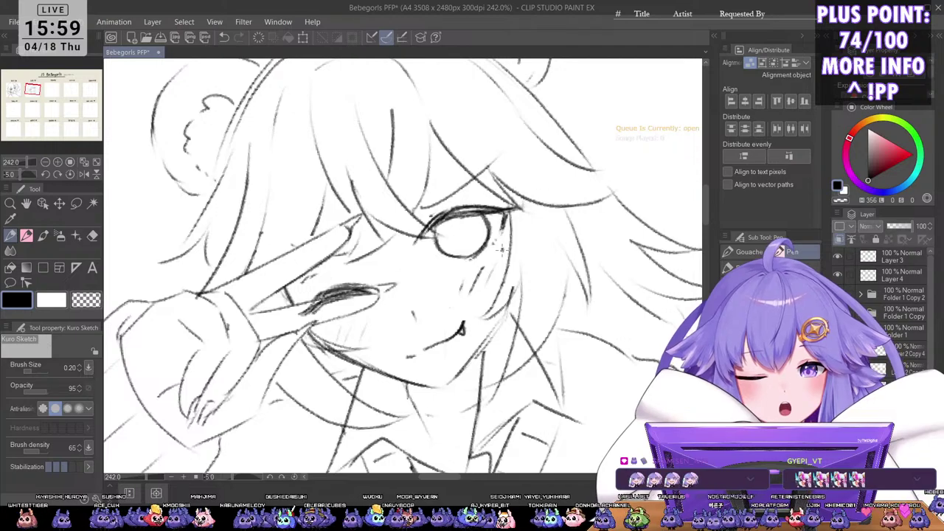
{"action": "scroll", "coordinate": [519, 245], "scroll_direction": "down", "scroll_amount": 5}
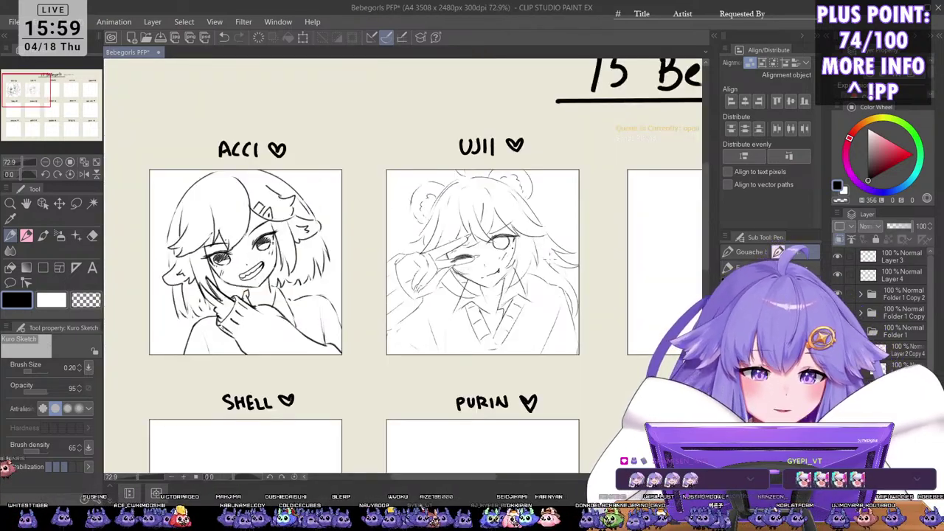
Step: Rotate the facial-features layer in the second frame by about -0.6 degrees and nudge it slightly upward on the head
{"action": "key", "text": "ctrl+t"}
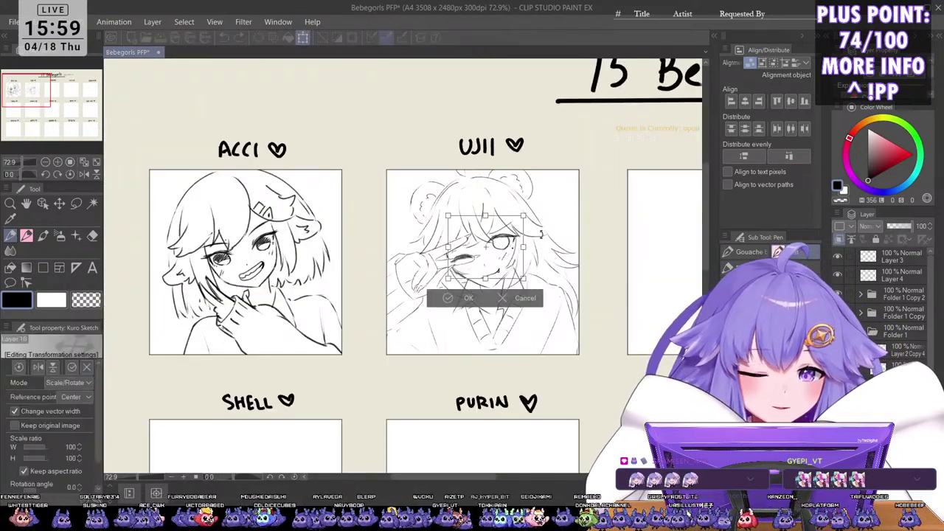
{"action": "left_click_drag", "start_coordinate": [536, 262], "coordinate": [509, 271]}
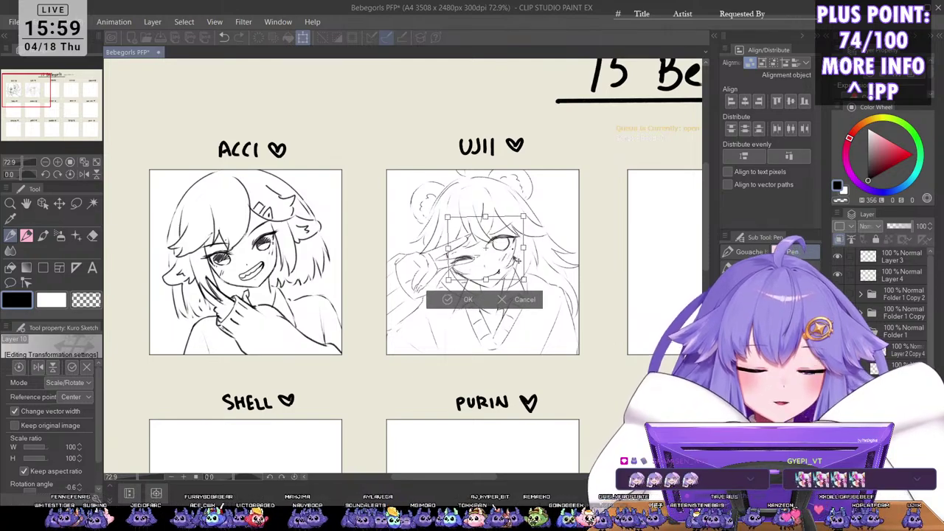
{"action": "key", "text": "Return"}
{"action": "key", "text": "ctrl+t"}
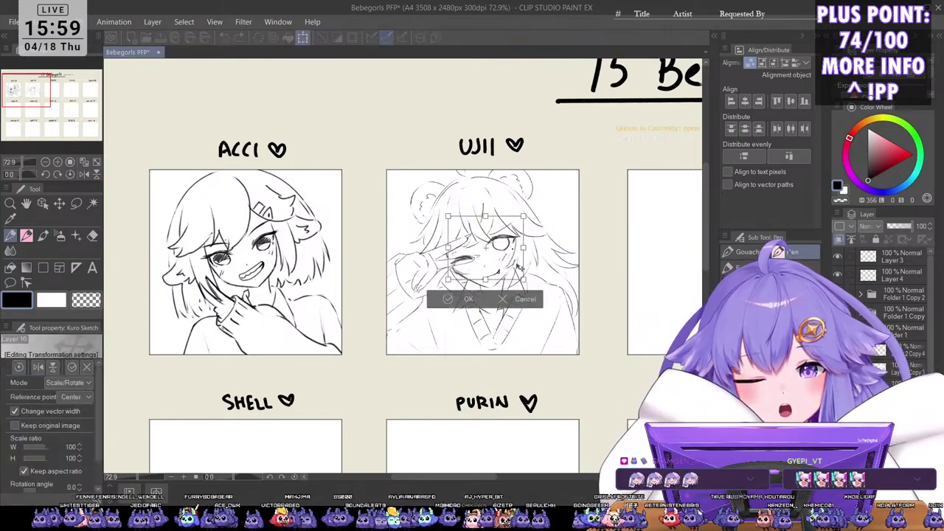
{"action": "left_click_drag", "start_coordinate": [519, 276], "coordinate": [519, 272]}
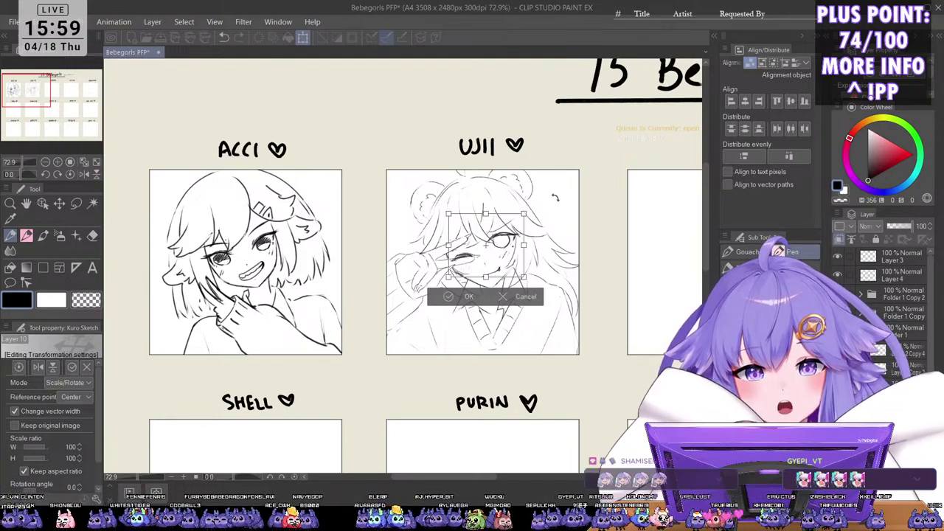
{"action": "left_click_drag", "start_coordinate": [555, 197], "coordinate": [557, 199]}
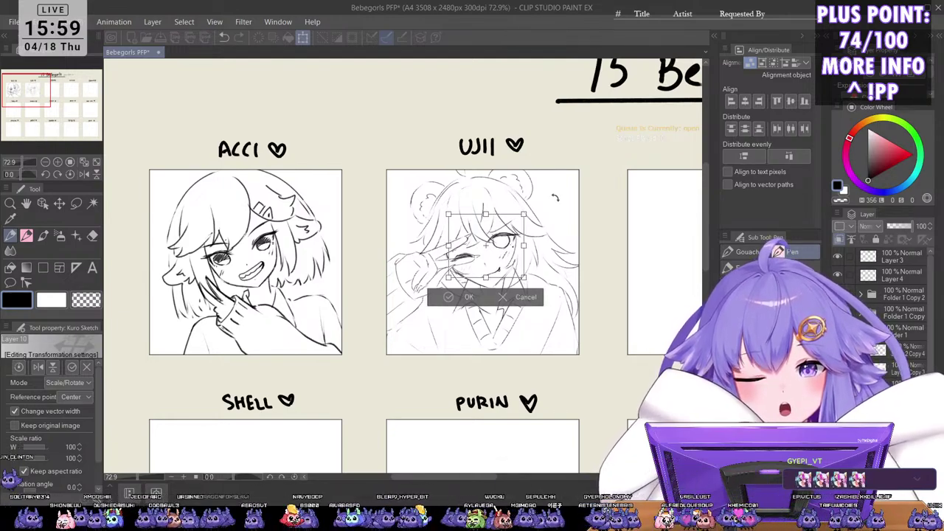
{"action": "key", "text": "Return"}
Step: Darken and thicken the winking eye's lash line between the peace-sign fingers with several short pen strokes, checking it in mirrored view
{"action": "scroll", "coordinate": [463, 234], "scroll_direction": "up", "scroll_amount": 3}
{"action": "scroll", "coordinate": [458, 262], "scroll_direction": "up", "scroll_amount": 2}
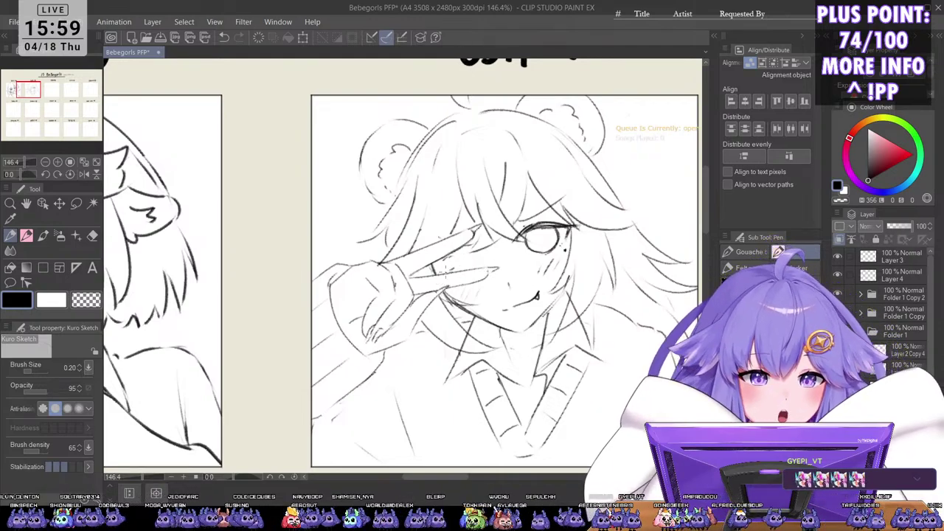
{"action": "mouse_move", "coordinate": [446, 270]}
{"action": "left_mouse_down"}
{"action": "mouse_move", "coordinate": [487, 264]}
{"action": "mouse_move", "coordinate": [476, 271]}
{"action": "left_mouse_up"}
{"action": "key", "text": "h"}
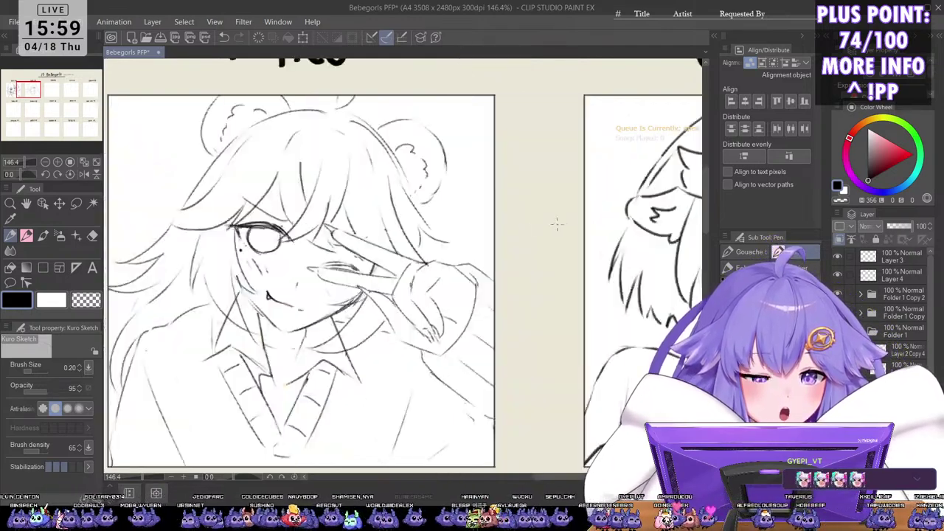
{"action": "key", "text": "minus"}
{"action": "key", "text": "minus"}
{"action": "key", "text": "minus"}
{"action": "key", "text": "minus"}
{"action": "key", "text": "minus"}
{"action": "key", "text": "minus"}
{"action": "left_click_drag", "start_coordinate": [335, 305], "coordinate": [366, 295]}
{"action": "left_click_drag", "start_coordinate": [337, 306], "coordinate": [367, 292]}
{"action": "left_click_drag", "start_coordinate": [346, 296], "coordinate": [373, 291]}
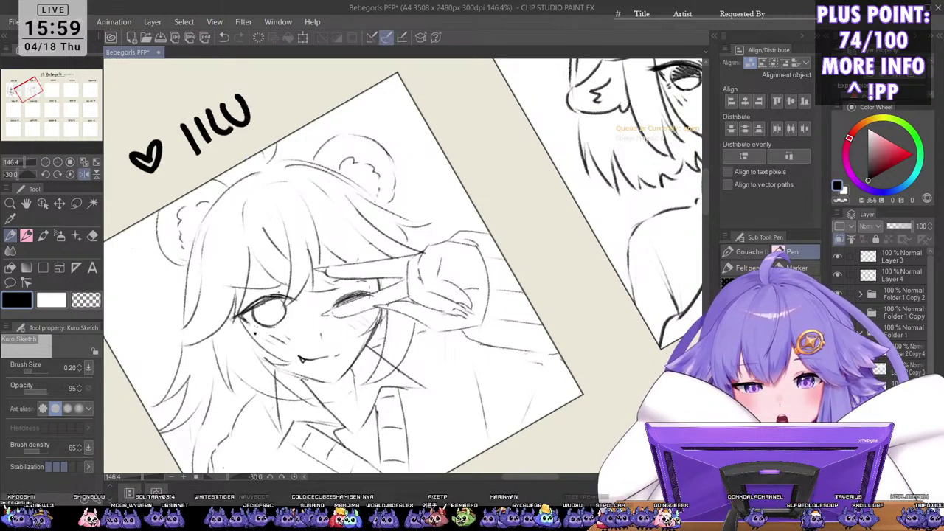
{"action": "left_click_drag", "start_coordinate": [344, 307], "coordinate": [356, 295]}
{"action": "left_click_drag", "start_coordinate": [340, 307], "coordinate": [350, 295]}
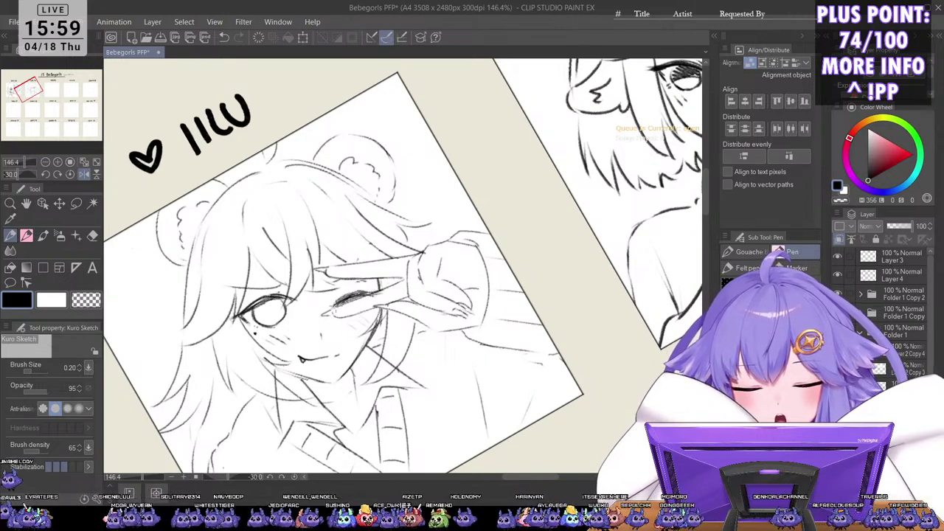
Step: Restore the unmirrored canvas view and save the Bebegorls PFP document
{"action": "scroll", "coordinate": [407, 246], "scroll_direction": "down", "scroll_amount": 3}
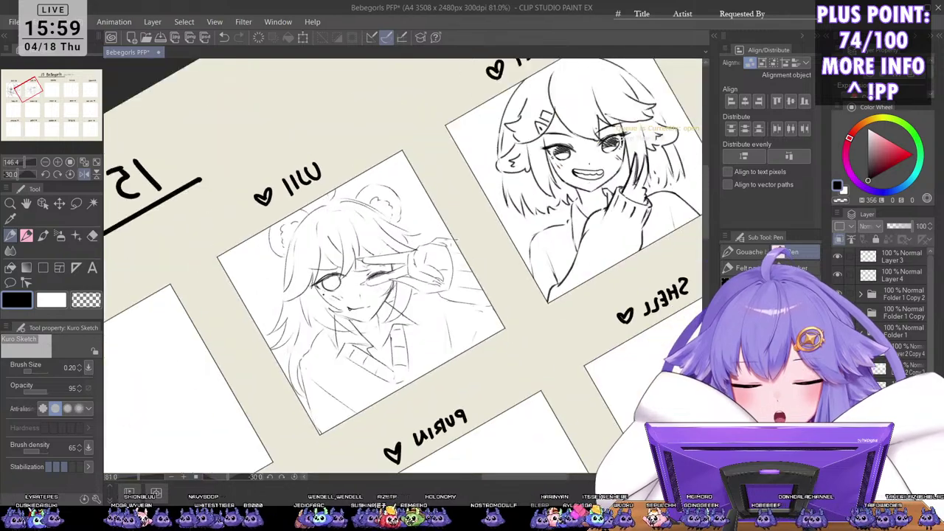
{"action": "key", "text": "asciicircum"}
{"action": "key", "text": "asciicircum"}
{"action": "key", "text": "asciicircum"}
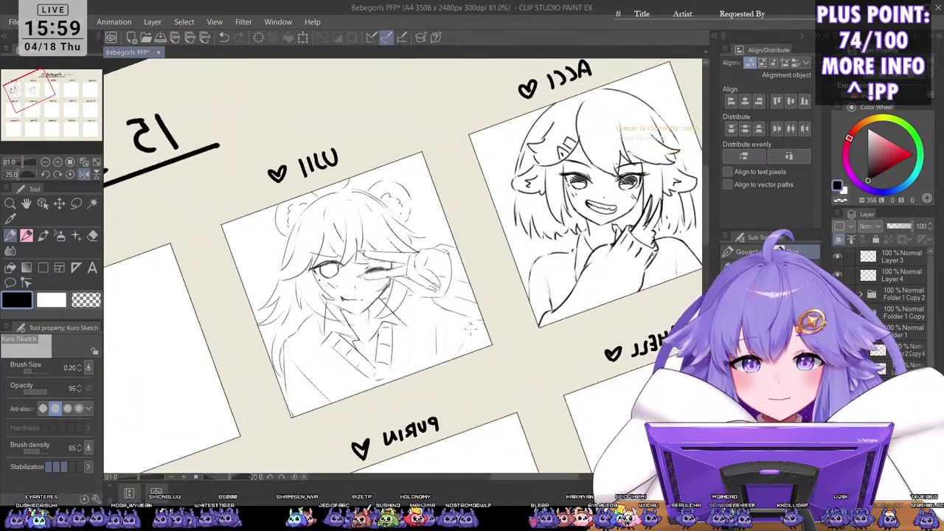
{"action": "key", "text": "h"}
{"action": "key", "text": "minus"}
{"action": "key", "text": "minus"}
{"action": "key", "text": "minus"}
{"action": "key", "text": "minus"}
{"action": "key", "text": "minus"}
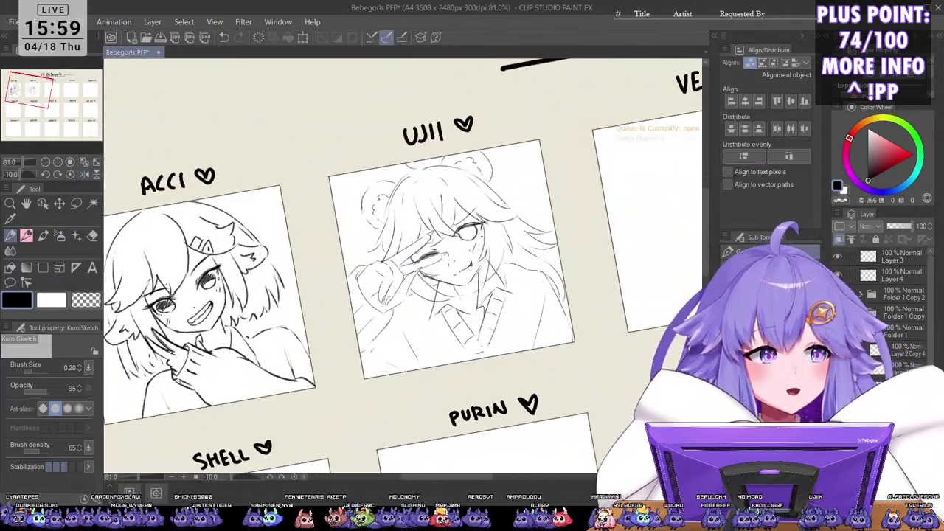
{"action": "scroll", "coordinate": [445, 267], "scroll_direction": "down", "scroll_amount": 2}
{"action": "key", "text": "asciicircum"}
{"action": "left_click_drag", "start_coordinate": [492, 298], "coordinate": [410, 240]}
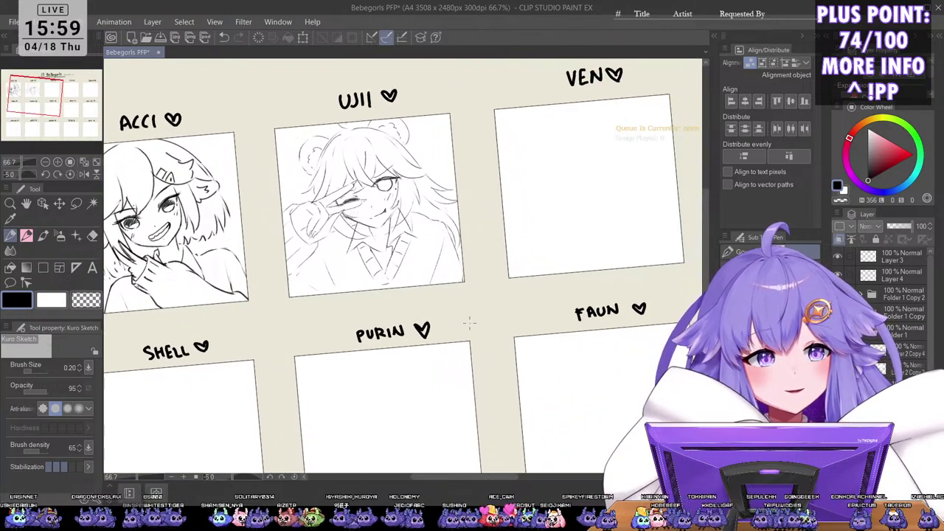
{"action": "key", "text": "ctrl+s"}
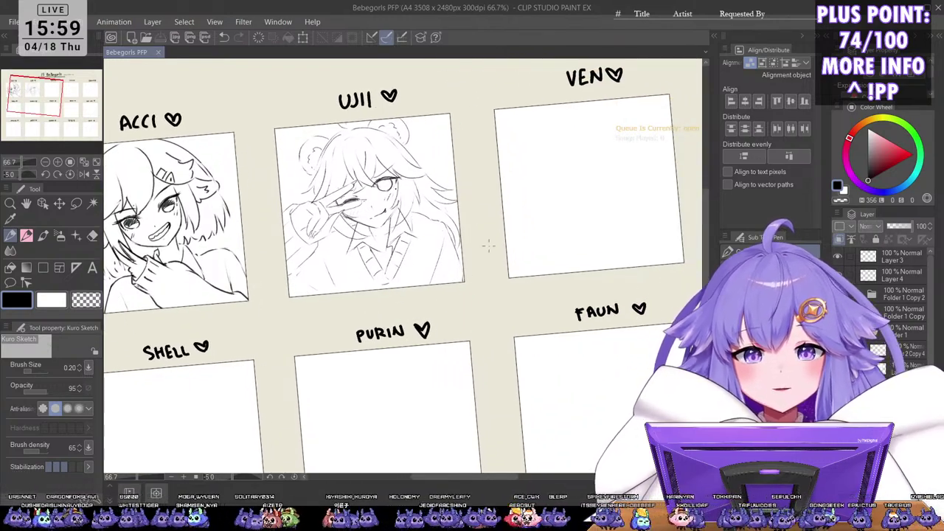
Step: Examine the bear-eared portrait's face at different zoom levels and canvas rotations
{"action": "scroll", "coordinate": [479, 245], "scroll_direction": "up", "scroll_amount": 2}
{"action": "scroll", "coordinate": [442, 284], "scroll_direction": "down", "scroll_amount": 2}
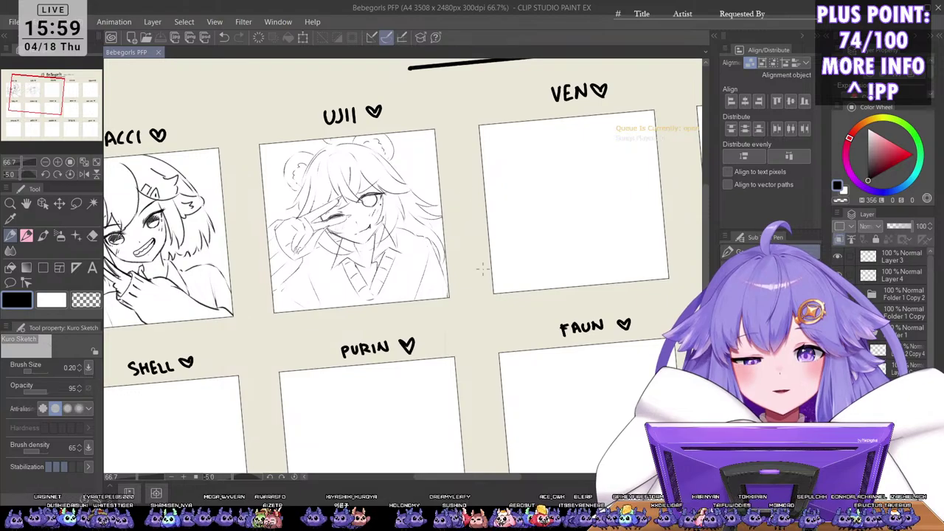
{"action": "scroll", "coordinate": [400, 265], "scroll_direction": "up", "scroll_amount": 1}
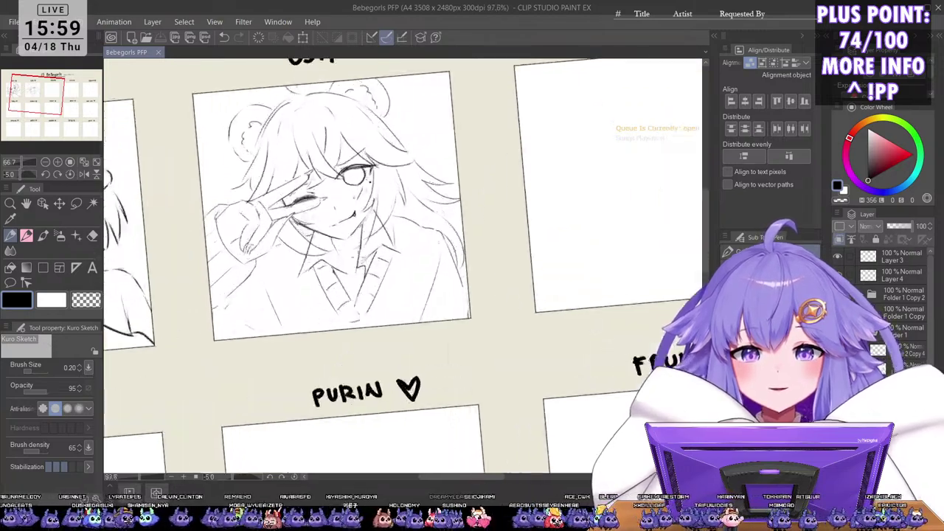
{"action": "mouse_move", "coordinate": [386, 287]}
{"action": "left_mouse_down"}
{"action": "mouse_move", "coordinate": [458, 345]}
{"action": "mouse_move", "coordinate": [552, 345]}
{"action": "mouse_move", "coordinate": [521, 378]}
{"action": "left_mouse_up"}
{"action": "key", "text": "minus"}
{"action": "key", "text": "minus"}
{"action": "key", "text": "minus"}
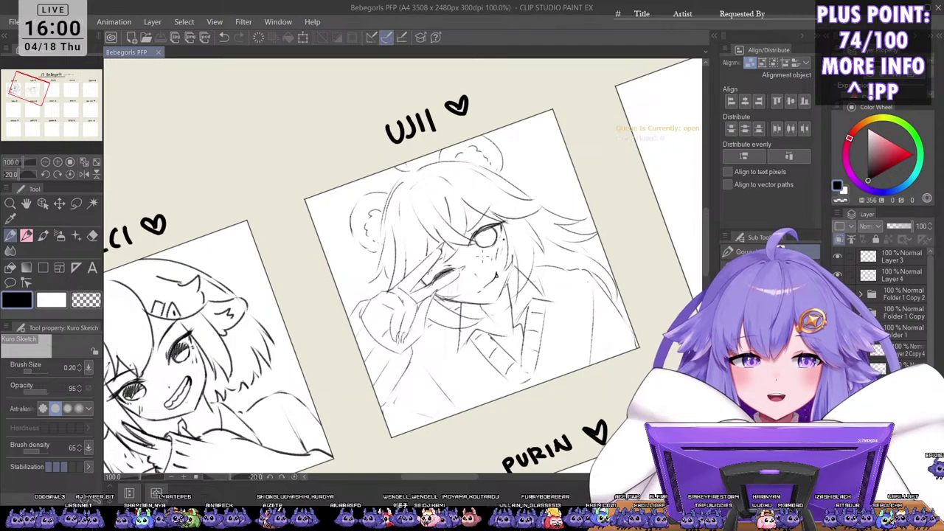
{"action": "key", "text": "asciicircum"}
{"action": "key", "text": "asciicircum"}
{"action": "key", "text": "asciicircum"}
{"action": "key", "text": "asciicircum"}
{"action": "key", "text": "minus"}
{"action": "key", "text": "minus"}
{"action": "key", "text": "minus"}
{"action": "key", "text": "minus"}
{"action": "key", "text": "minus"}
{"action": "key", "text": "minus"}
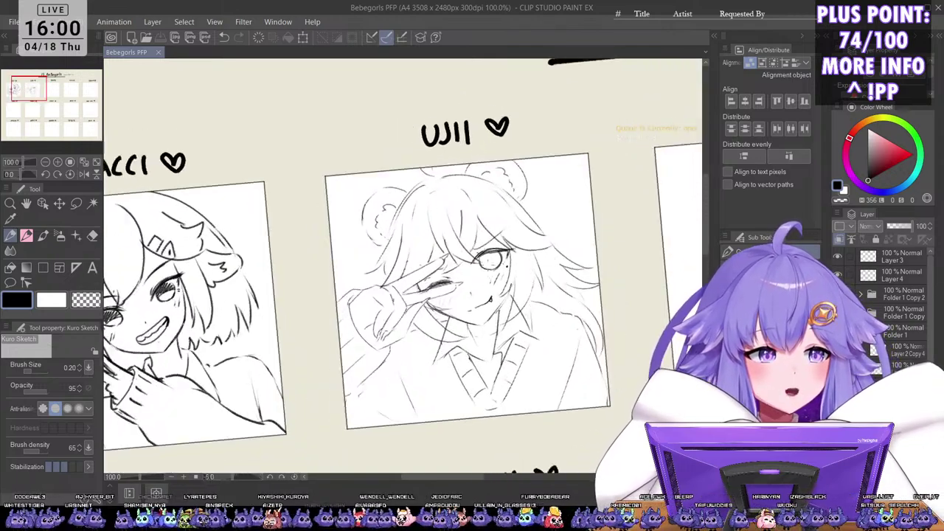
Step: Hatch dark shading into the upper part of the open eye's iris
{"action": "scroll", "coordinate": [484, 245], "scroll_direction": "up", "scroll_amount": 3}
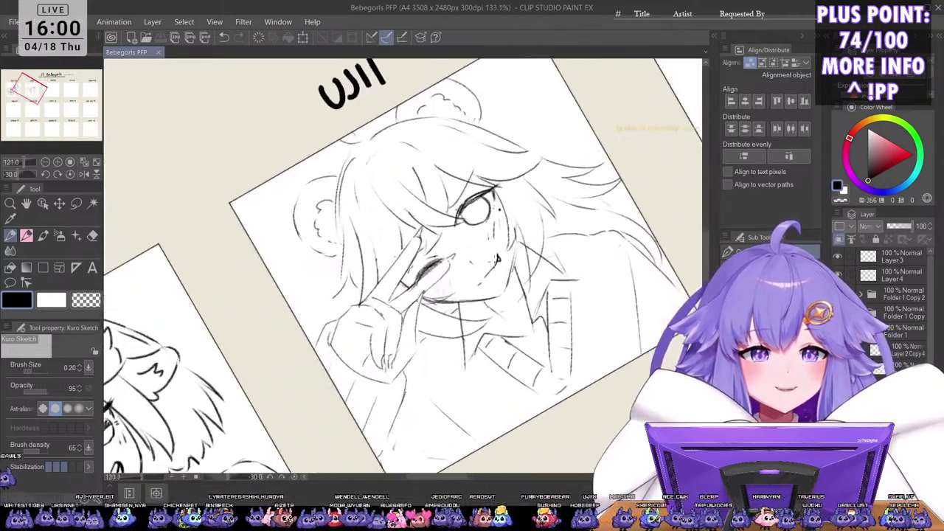
{"action": "key", "text": "asciicircum"}
{"action": "key", "text": "asciicircum"}
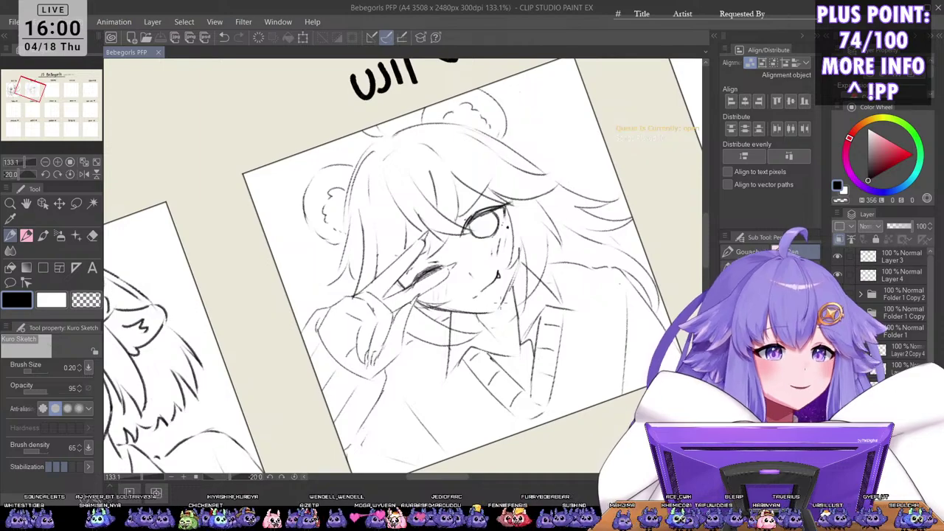
{"action": "scroll", "coordinate": [494, 223], "scroll_direction": "up", "scroll_amount": 5}
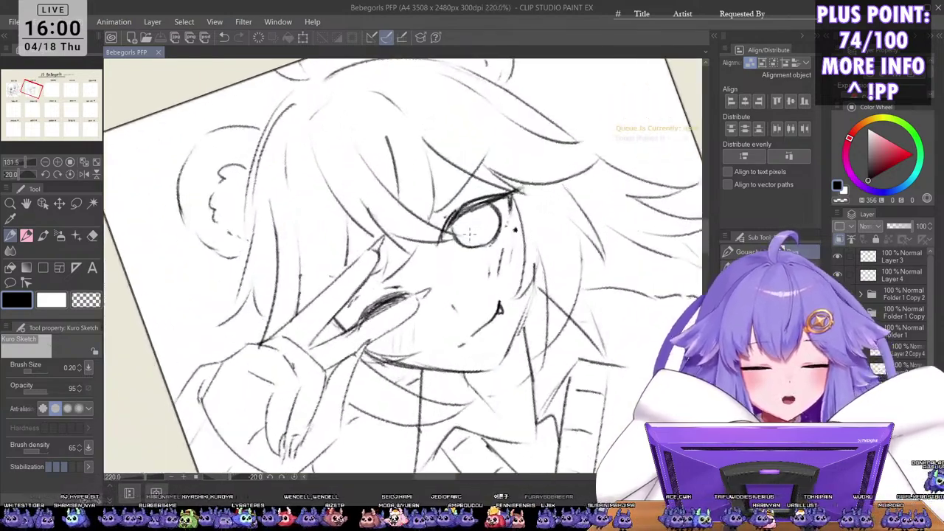
{"action": "left_click_drag", "start_coordinate": [461, 239], "coordinate": [492, 219]}
{"action": "mouse_move", "coordinate": [456, 235]}
{"action": "left_mouse_down"}
{"action": "mouse_move", "coordinate": [472, 211]}
{"action": "mouse_move", "coordinate": [497, 211]}
{"action": "left_mouse_up"}
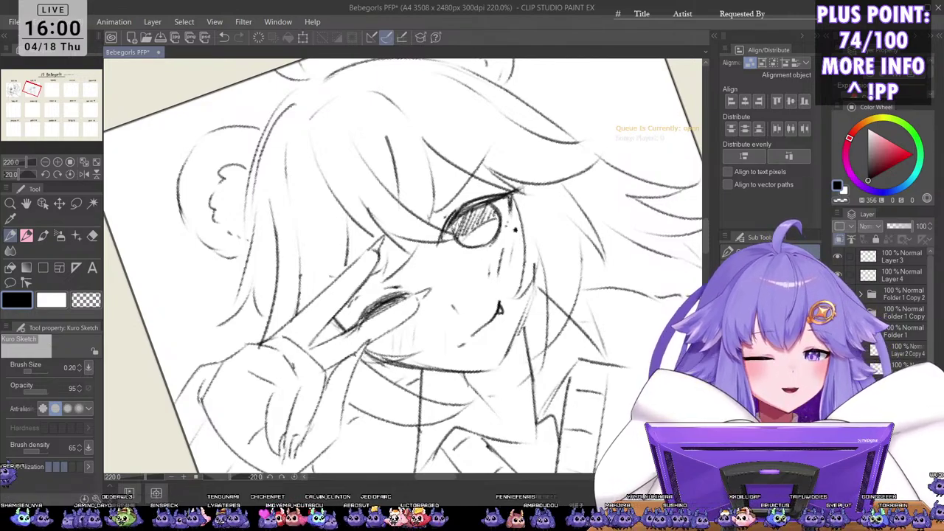
{"action": "mouse_move", "coordinate": [469, 219]}
{"action": "left_mouse_down"}
{"action": "mouse_move", "coordinate": [485, 205]}
{"action": "mouse_move", "coordinate": [501, 212]}
{"action": "left_mouse_up"}
Step: Review the shaded eye within the whole UJII portrait, comparing it with the neighbouring ACCI sketch
{"action": "scroll", "coordinate": [515, 190], "scroll_direction": "down", "scroll_amount": 1}
{"action": "scroll", "coordinate": [515, 221], "scroll_direction": "down", "scroll_amount": 4}
{"action": "key", "text": "asciicircum"}
{"action": "key", "text": "asciicircum"}
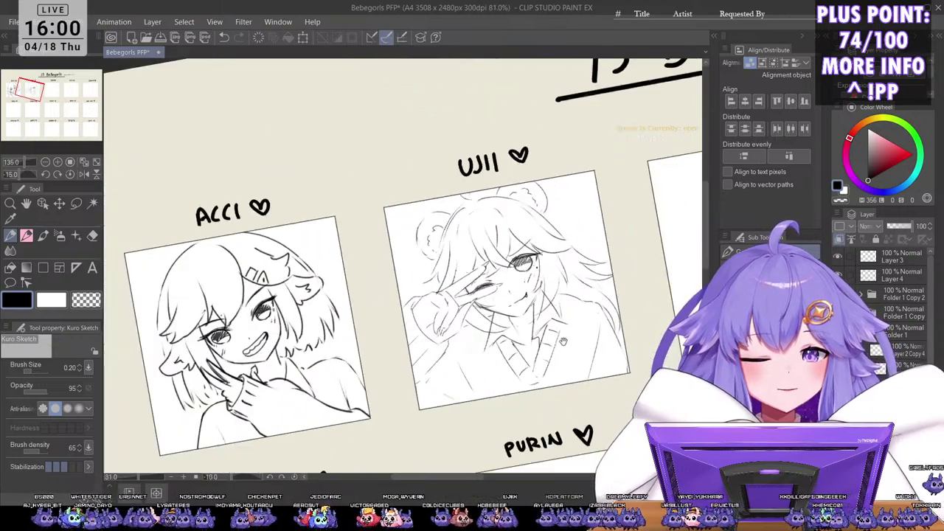
{"action": "left_click_drag", "start_coordinate": [568, 364], "coordinate": [514, 324]}
{"action": "scroll", "coordinate": [519, 220], "scroll_direction": "down", "scroll_amount": 1}
{"action": "key", "text": "asciicircum"}
{"action": "key", "text": "asciicircum"}
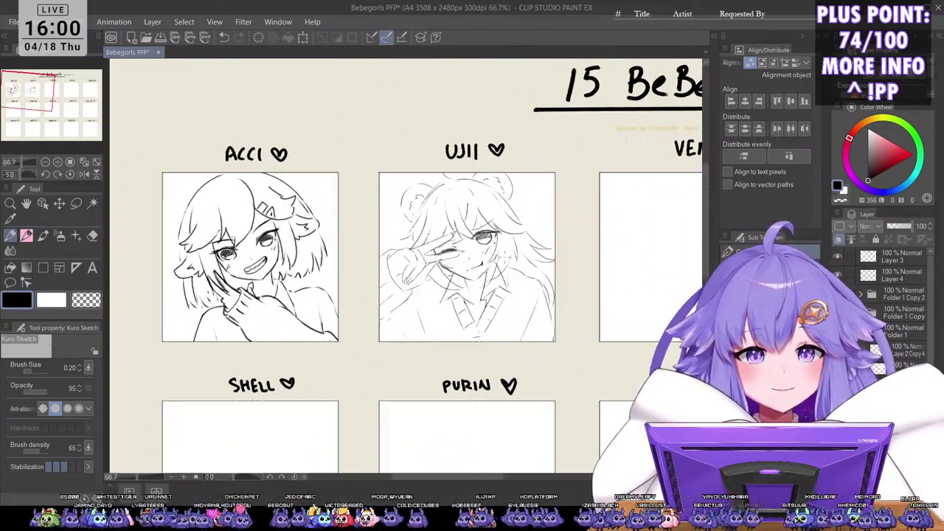
Step: Lasso the winking eye, nudge it slightly upward with a transform, and clear the selection
{"action": "scroll", "coordinate": [502, 255], "scroll_direction": "up", "scroll_amount": 3}
{"action": "key", "text": "m"}
{"action": "key", "text": "minus"}
{"action": "key", "text": "minus"}
{"action": "key", "text": "minus"}
{"action": "key", "text": "minus"}
{"action": "key", "text": "minus"}
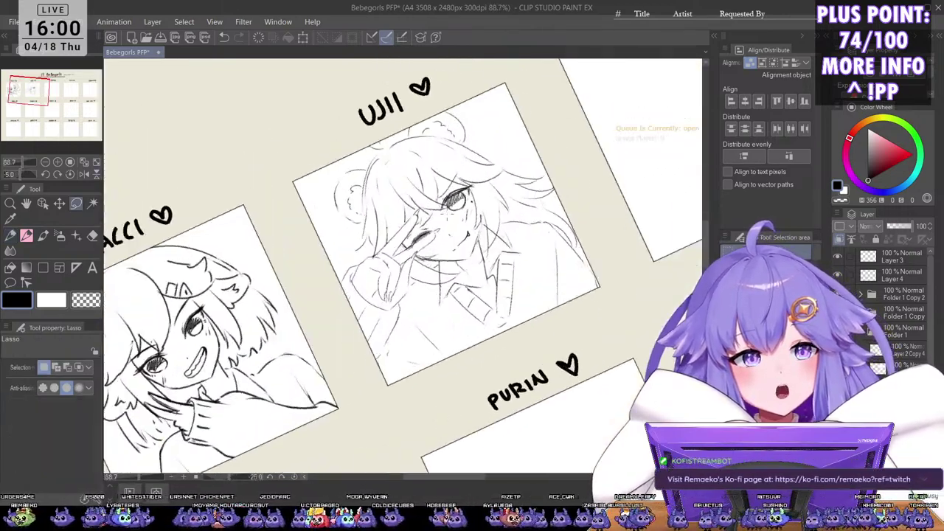
{"action": "scroll", "coordinate": [447, 223], "scroll_direction": "up", "scroll_amount": 4}
{"action": "left_click_drag", "start_coordinate": [432, 220], "coordinate": [436, 223]}
{"action": "key", "text": "ctrl+t"}
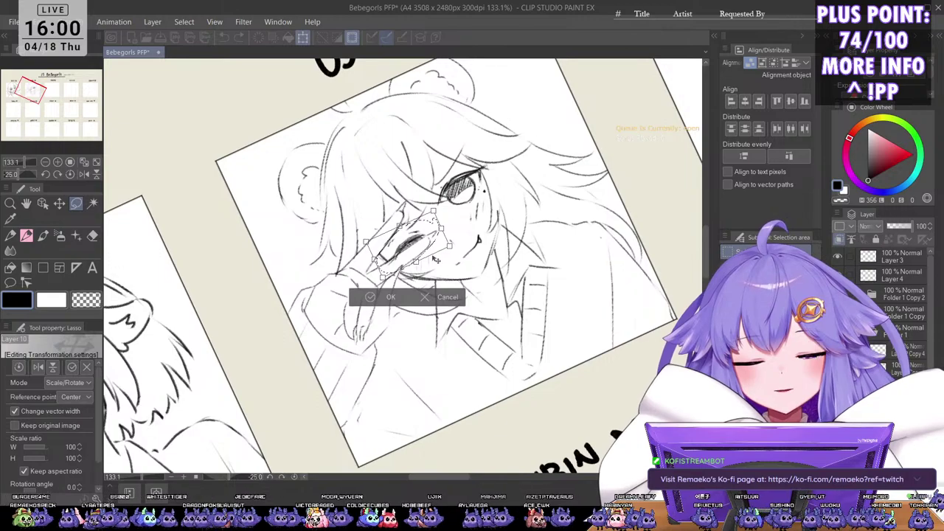
{"action": "left_click_drag", "start_coordinate": [434, 258], "coordinate": [435, 259]}
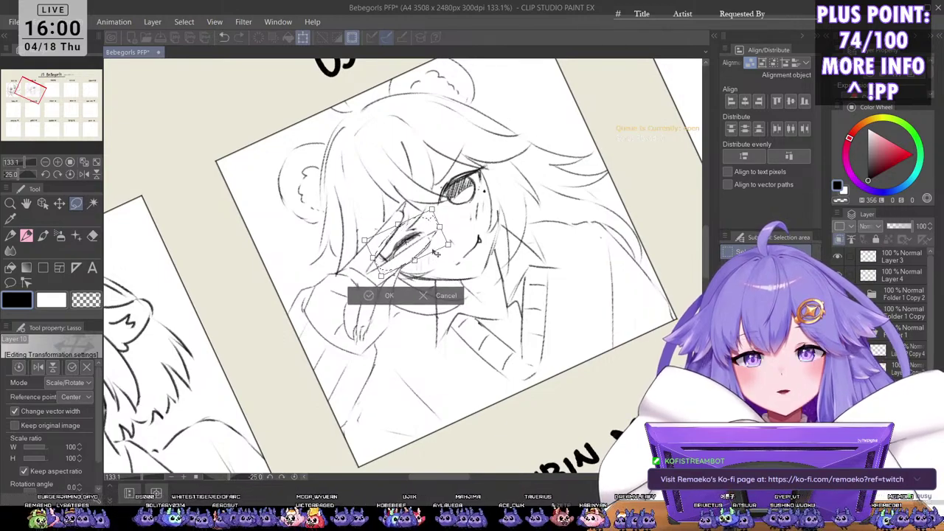
{"action": "key", "text": "asciicircum"}
{"action": "key", "text": "-"}
{"action": "key", "text": "-"}
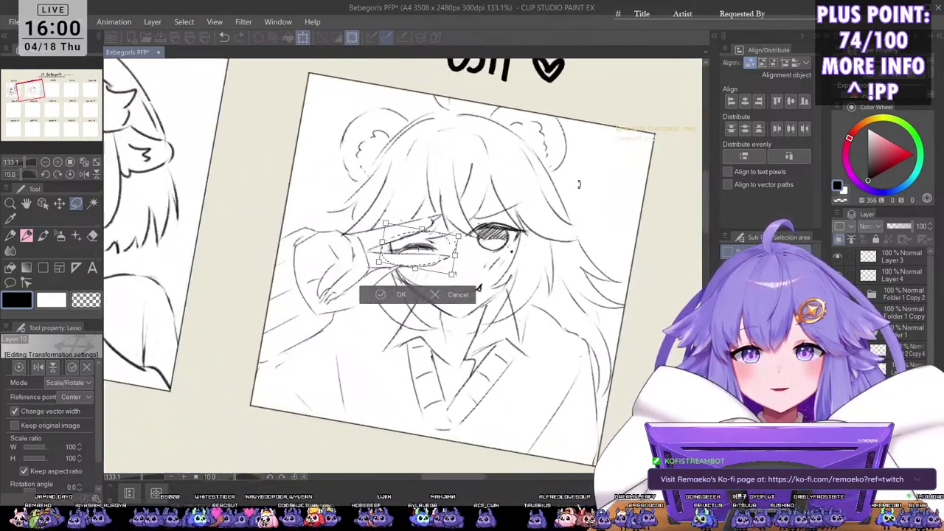
{"action": "key", "text": "-"}
{"action": "scroll", "coordinate": [562, 177], "scroll_direction": "down", "scroll_amount": 4}
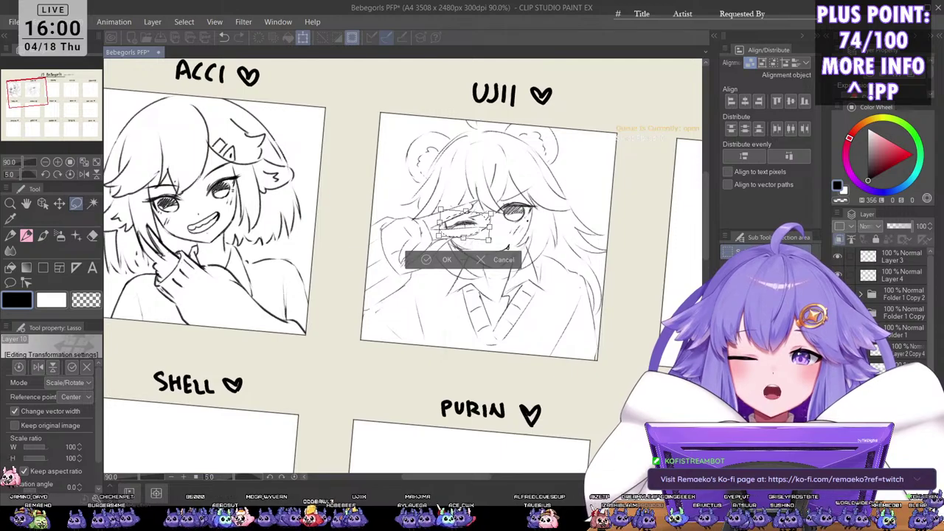
{"action": "key", "text": "Return"}
{"action": "key", "text": "ctrl+d"}
Step: Sketch short tufts of hair beside the jaw below the peace-sign hand, undoing strokes that do not fit, and touch up the cuff
{"action": "scroll", "coordinate": [519, 188], "scroll_direction": "up", "scroll_amount": 3}
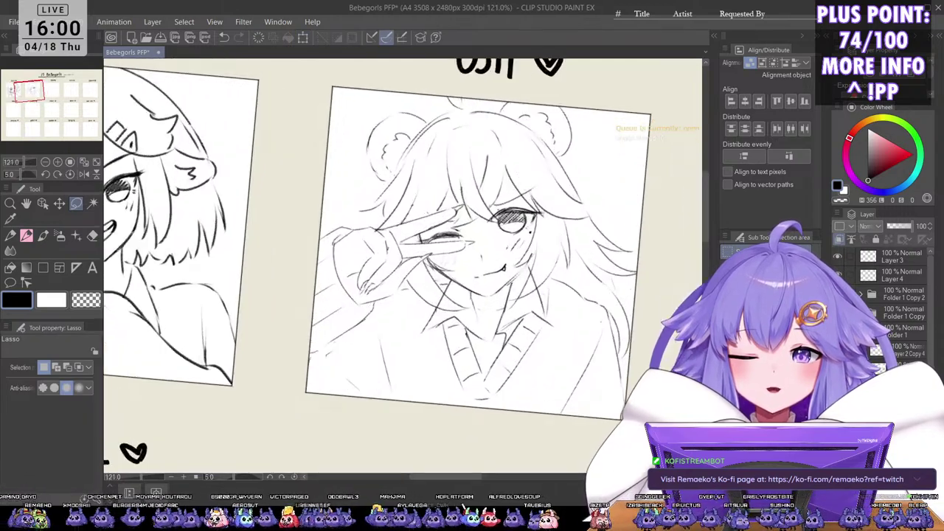
{"action": "scroll", "coordinate": [471, 201], "scroll_direction": "up", "scroll_amount": 2}
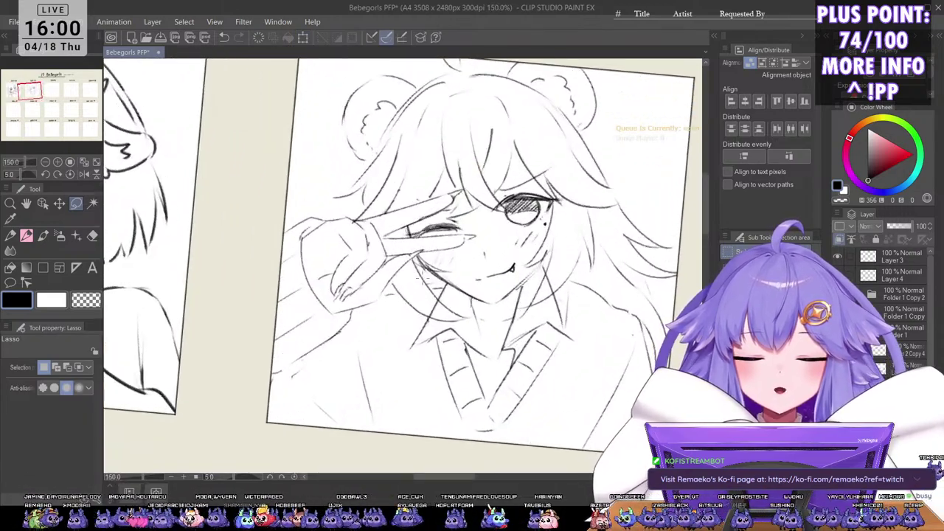
{"action": "left_click_drag", "start_coordinate": [442, 277], "coordinate": [398, 315]}
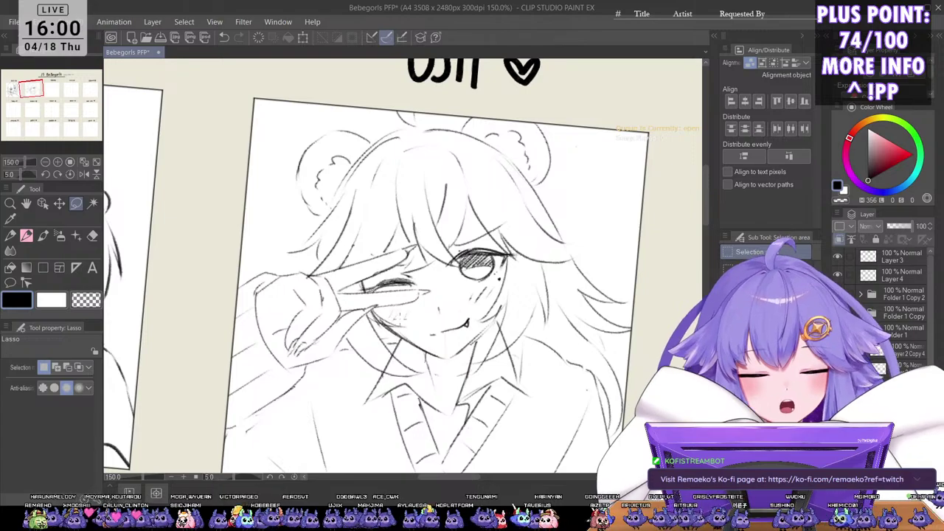
{"action": "key", "text": "p"}
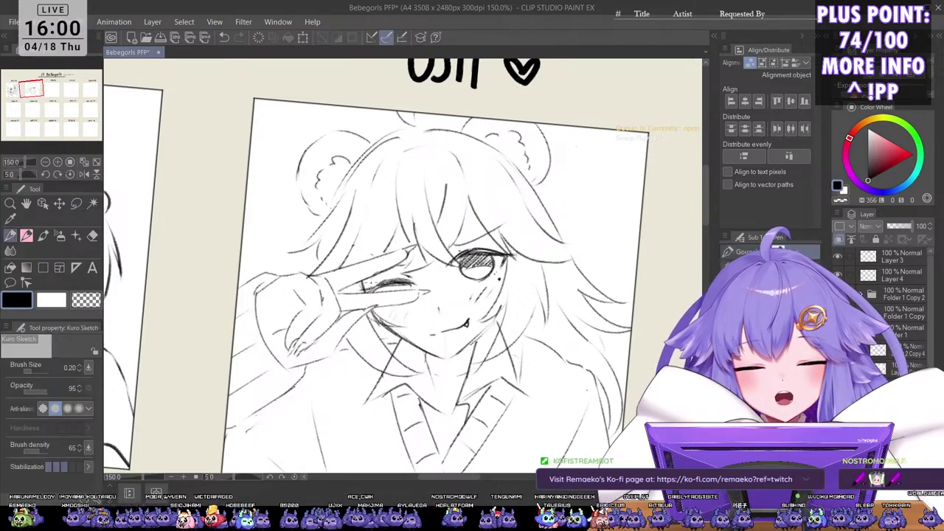
{"action": "mouse_move", "coordinate": [380, 307]}
{"action": "left_mouse_down"}
{"action": "mouse_move", "coordinate": [410, 334]}
{"action": "mouse_move", "coordinate": [373, 320]}
{"action": "mouse_move", "coordinate": [400, 337]}
{"action": "mouse_move", "coordinate": [408, 368]}
{"action": "left_mouse_up"}
{"action": "key", "text": "ctrl+z"}
{"action": "mouse_move", "coordinate": [385, 333]}
{"action": "left_mouse_down"}
{"action": "mouse_move", "coordinate": [403, 358]}
{"action": "mouse_move", "coordinate": [394, 358]}
{"action": "left_mouse_up"}
{"action": "key", "text": "ctrl+z"}
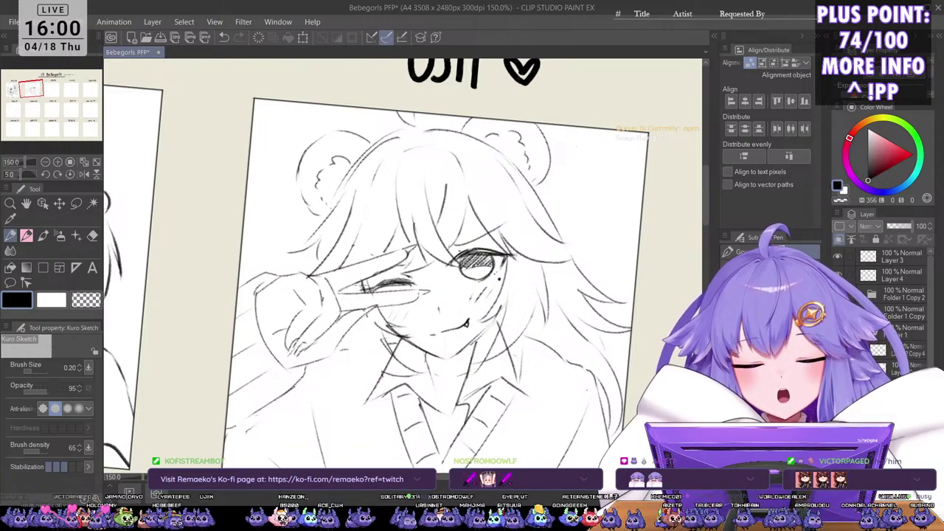
{"action": "mouse_move", "coordinate": [350, 330]}
{"action": "left_mouse_down"}
{"action": "mouse_move", "coordinate": [344, 368]}
{"action": "mouse_move", "coordinate": [340, 340]}
{"action": "left_mouse_up"}
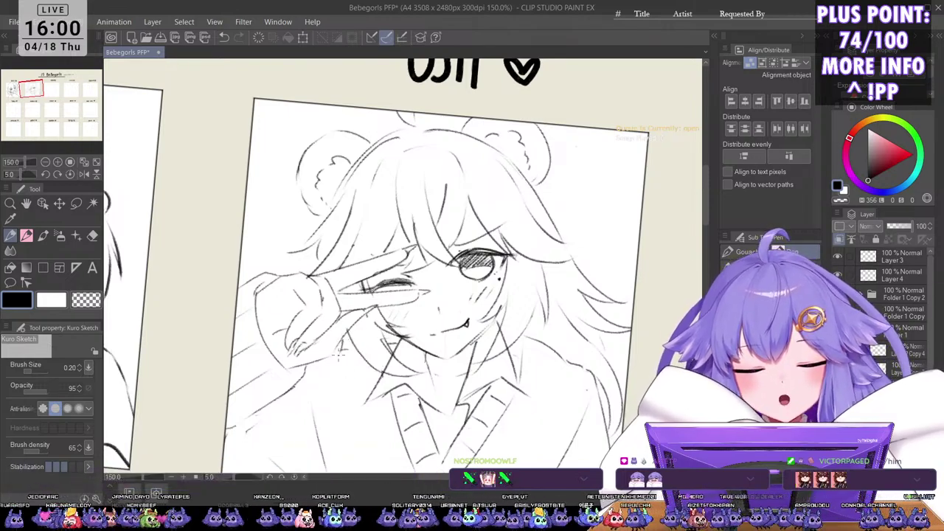
Step: Check the UJII portrait in a horizontally mirrored view, restore the normal orientation, and save the sheet
{"action": "scroll", "coordinate": [533, 257], "scroll_direction": "down", "scroll_amount": 1}
{"action": "left_click_drag", "start_coordinate": [612, 272], "coordinate": [518, 255]}
{"action": "scroll", "coordinate": [550, 217], "scroll_direction": "down", "scroll_amount": 3}
{"action": "key", "text": "h"}
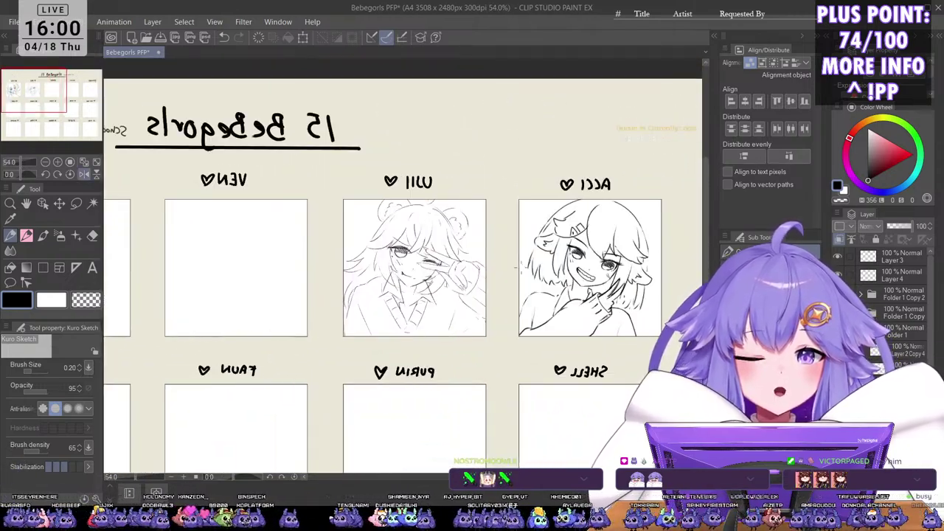
{"action": "key", "text": "h"}
{"action": "key", "text": "ctrl+s"}
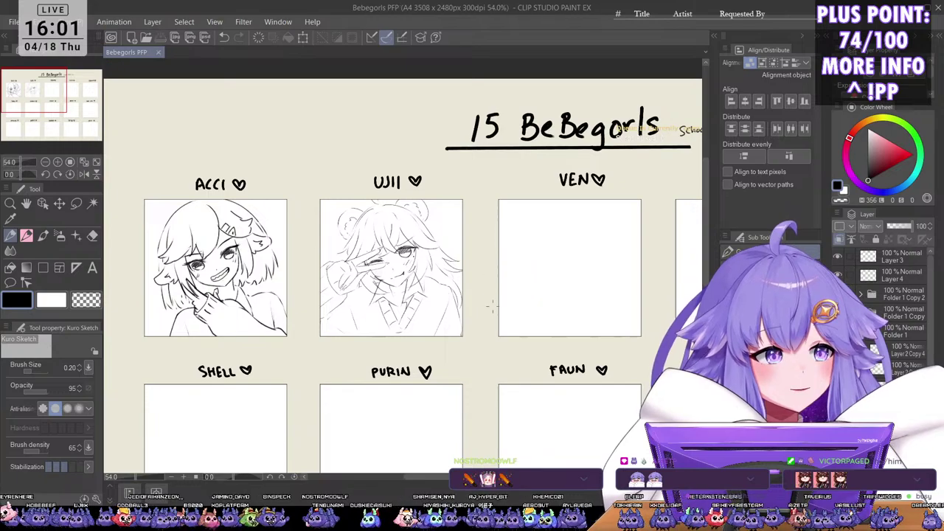
Step: Review the UJII portrait within its frame at several zoom levels and with the canvas tilted
{"action": "scroll", "coordinate": [495, 292], "scroll_direction": "up", "scroll_amount": 2}
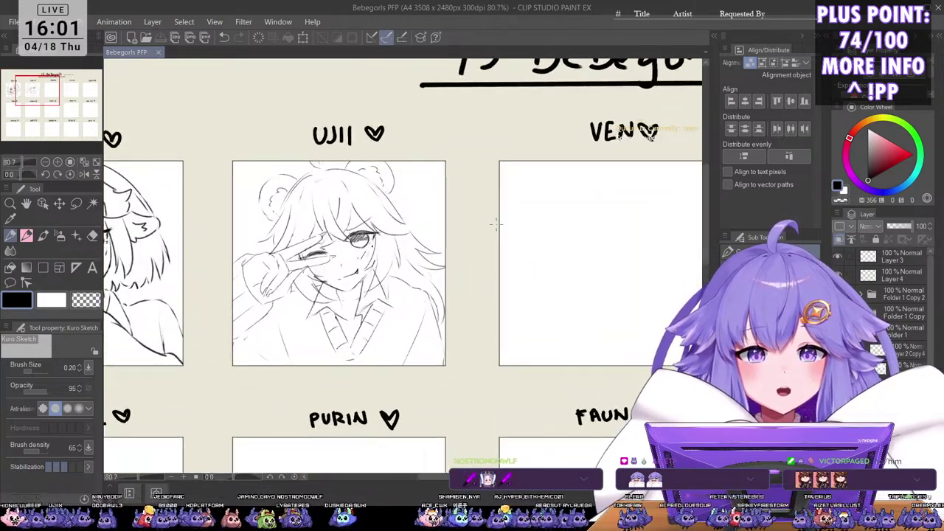
{"action": "scroll", "coordinate": [505, 275], "scroll_direction": "down", "scroll_amount": 1}
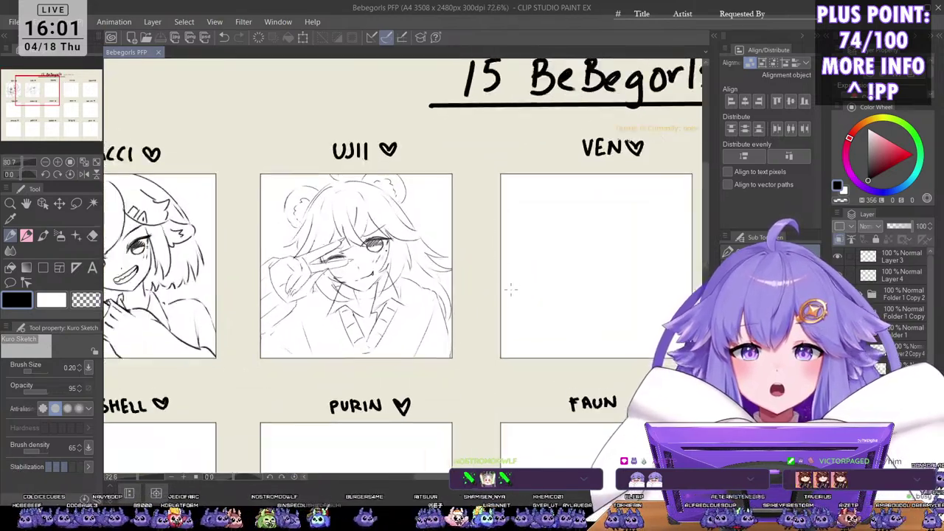
{"action": "scroll", "coordinate": [505, 297], "scroll_direction": "up", "scroll_amount": 2}
{"action": "scroll", "coordinate": [506, 298], "scroll_direction": "up", "scroll_amount": 1}
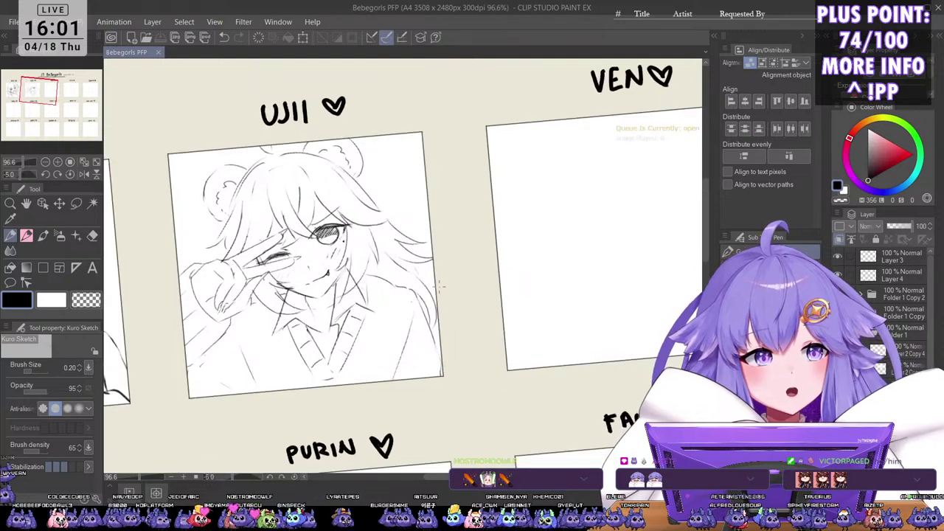
{"action": "scroll", "coordinate": [541, 297], "scroll_direction": "down", "scroll_amount": 3}
{"action": "left_click_drag", "start_coordinate": [555, 359], "coordinate": [496, 346]}
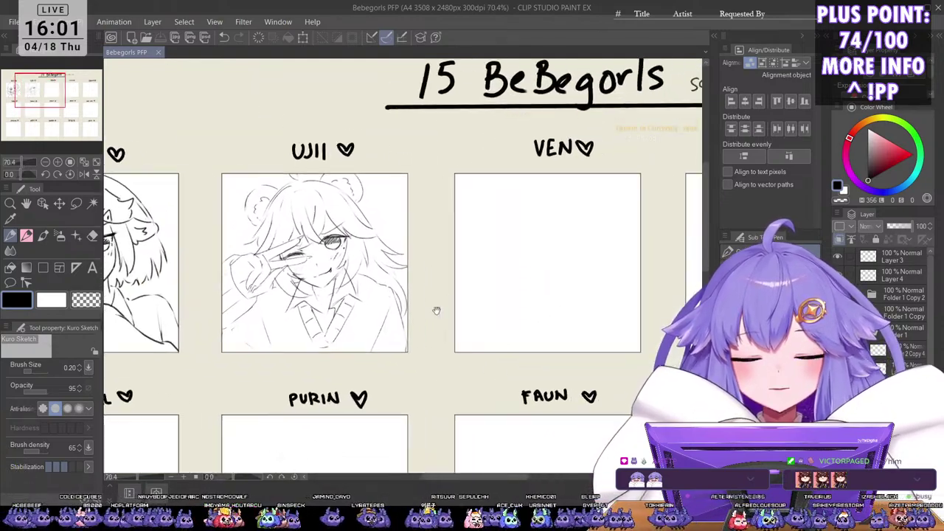
Step: Draw two narrow crossed hair clips in an X on the fringe above the open eye
{"action": "scroll", "coordinate": [376, 328], "scroll_direction": "up", "scroll_amount": 1}
{"action": "mouse_move", "coordinate": [376, 244]}
{"action": "left_mouse_down"}
{"action": "mouse_move", "coordinate": [504, 303]}
{"action": "mouse_move", "coordinate": [500, 322]}
{"action": "left_mouse_up"}
{"action": "scroll", "coordinate": [500, 317], "scroll_direction": "up", "scroll_amount": 2}
{"action": "scroll", "coordinate": [489, 275], "scroll_direction": "up", "scroll_amount": 2}
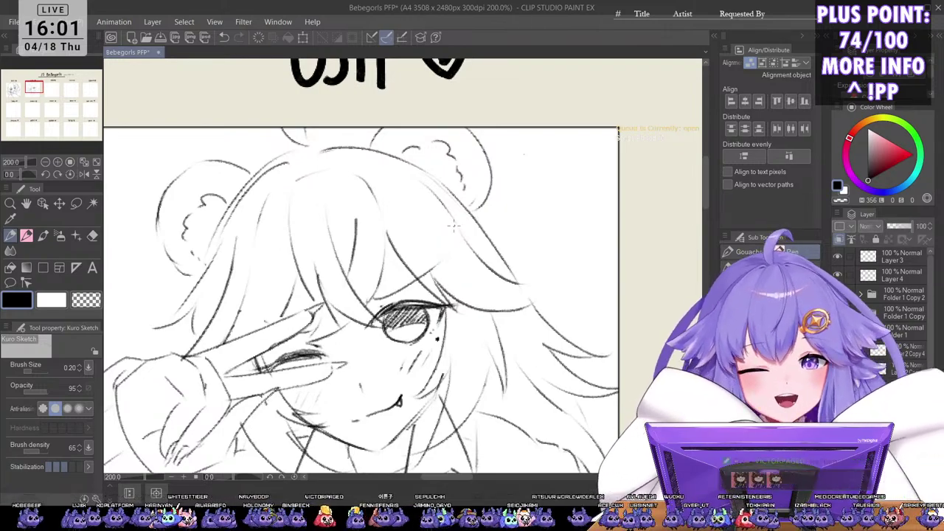
{"action": "left_click_drag", "start_coordinate": [413, 274], "coordinate": [457, 233]}
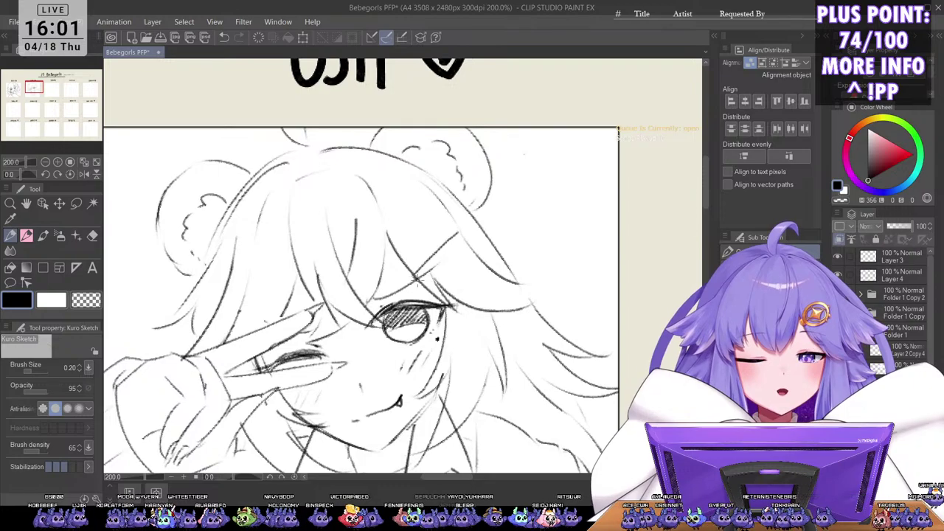
{"action": "left_click_drag", "start_coordinate": [414, 281], "coordinate": [463, 234]}
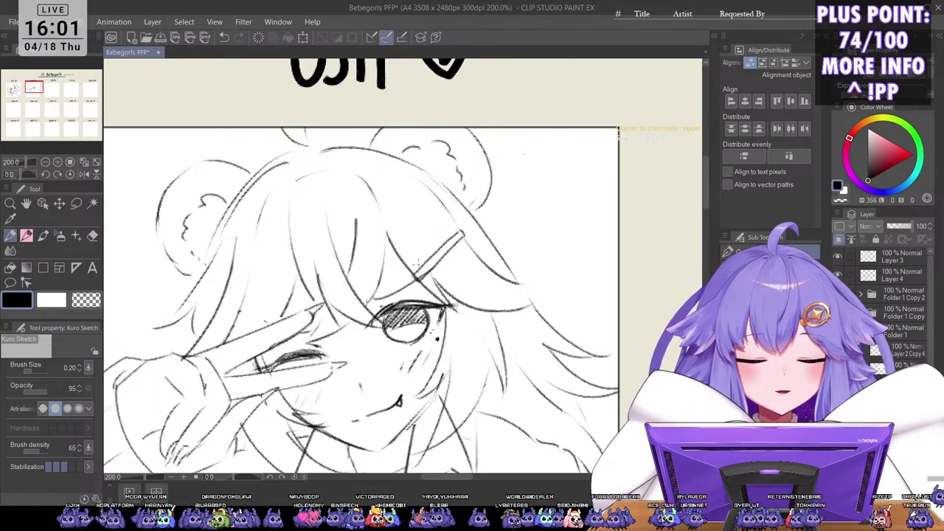
{"action": "left_click_drag", "start_coordinate": [403, 261], "coordinate": [475, 252]}
{"action": "scroll", "coordinate": [470, 245], "scroll_direction": "up", "scroll_amount": 3}
{"action": "left_click_drag", "start_coordinate": [424, 274], "coordinate": [486, 264]}
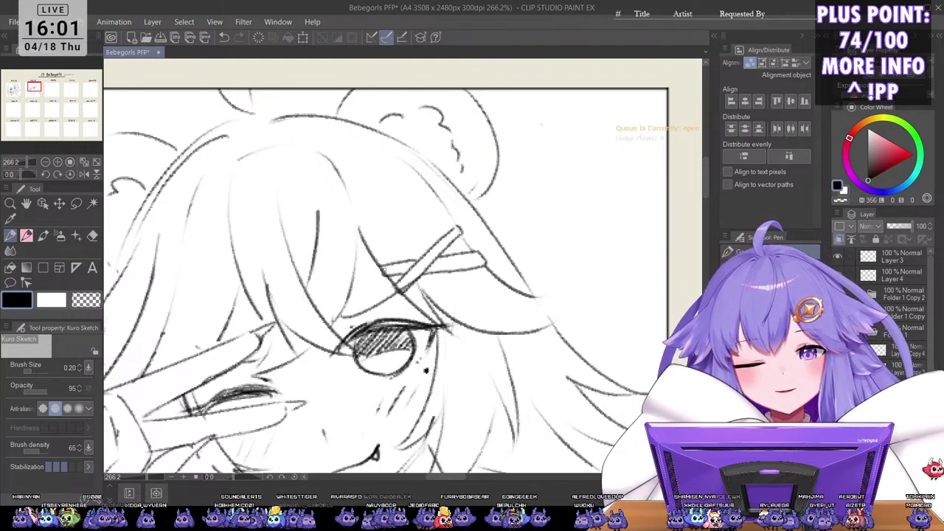
Step: Close and reinforce the lower ends and edges of the crossed hair clips
{"action": "left_click_drag", "start_coordinate": [384, 270], "coordinate": [384, 275]}
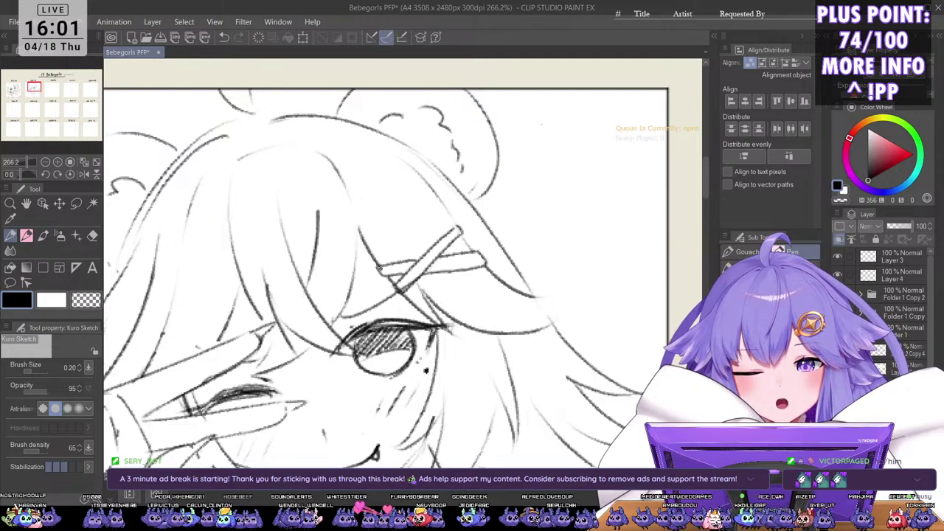
{"action": "mouse_move", "coordinate": [386, 270]}
{"action": "left_mouse_down"}
{"action": "mouse_move", "coordinate": [378, 274]}
{"action": "mouse_move", "coordinate": [391, 279]}
{"action": "left_mouse_up"}
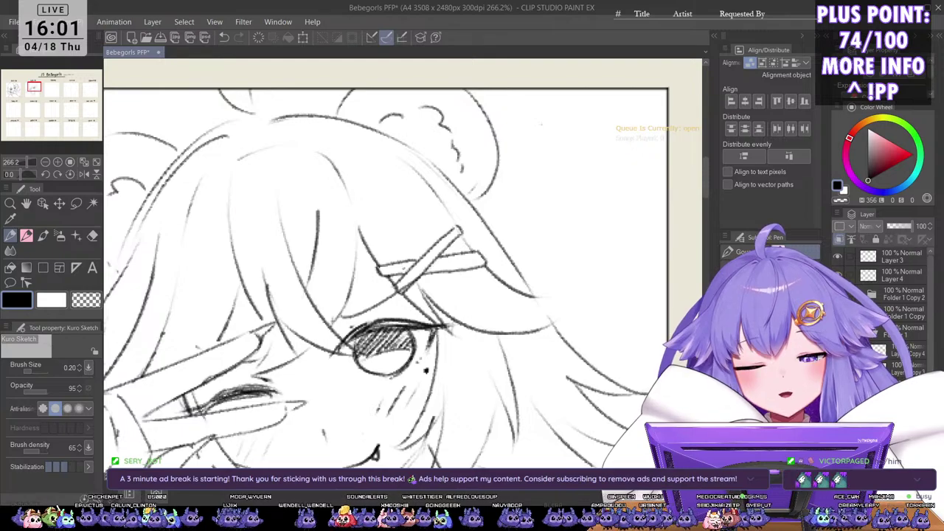
{"action": "left_click_drag", "start_coordinate": [392, 286], "coordinate": [401, 295]}
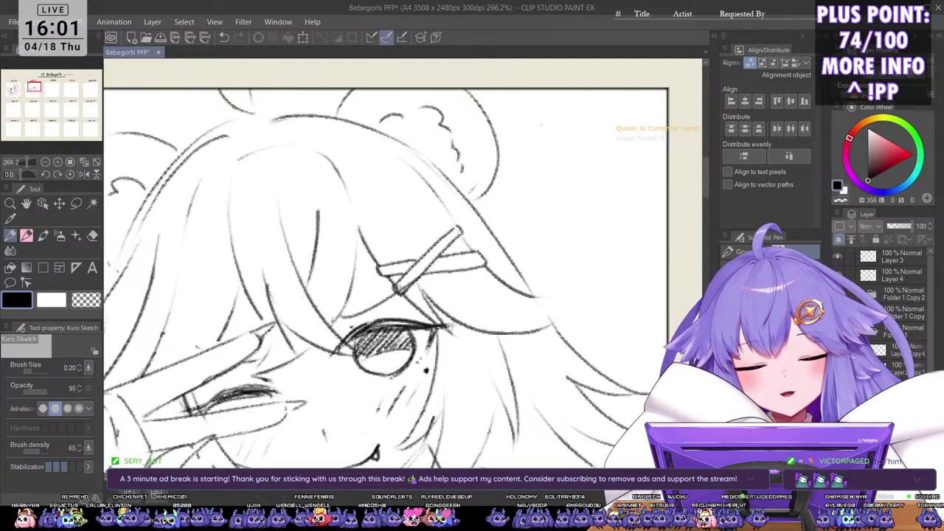
{"action": "mouse_move", "coordinate": [393, 285]}
{"action": "left_mouse_down"}
{"action": "mouse_move", "coordinate": [402, 295]}
{"action": "mouse_move", "coordinate": [416, 279]}
{"action": "left_mouse_up"}
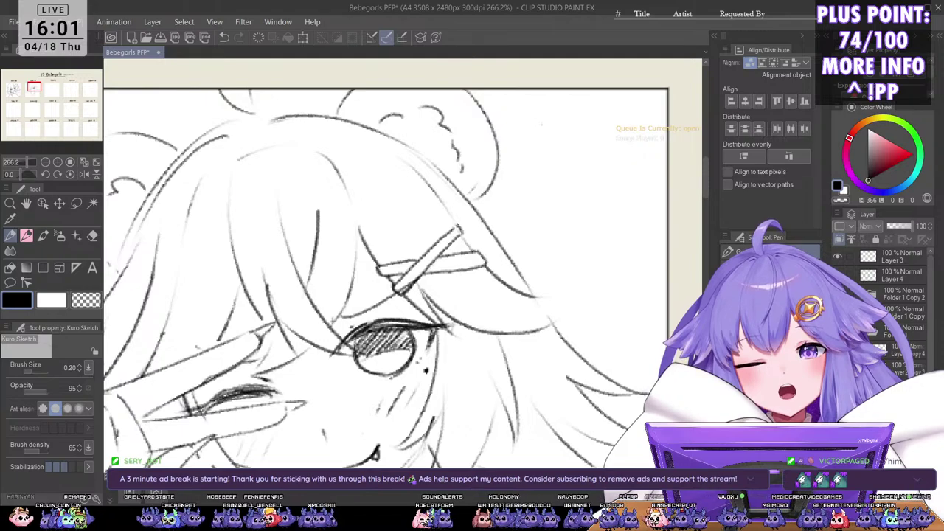
Step: Redraw the outer end of the hair lock beside the clips as an upturned tip, undoing rejected strokes
{"action": "mouse_move", "coordinate": [458, 226]}
{"action": "left_mouse_down"}
{"action": "mouse_move", "coordinate": [444, 236]}
{"action": "mouse_move", "coordinate": [457, 212]}
{"action": "mouse_move", "coordinate": [475, 252]}
{"action": "mouse_move", "coordinate": [508, 285]}
{"action": "mouse_move", "coordinate": [560, 299]}
{"action": "mouse_move", "coordinate": [539, 331]}
{"action": "mouse_move", "coordinate": [579, 354]}
{"action": "left_mouse_up"}
{"action": "key", "text": "ctrl+z"}
{"action": "key", "text": "ctrl+z"}
{"action": "key", "text": "ctrl+z"}
{"action": "key", "text": "ctrl+z"}
{"action": "key", "text": "ctrl+z"}
{"action": "key", "text": "ctrl+z"}
{"action": "scroll", "coordinate": [525, 257], "scroll_direction": "down", "scroll_amount": 4}
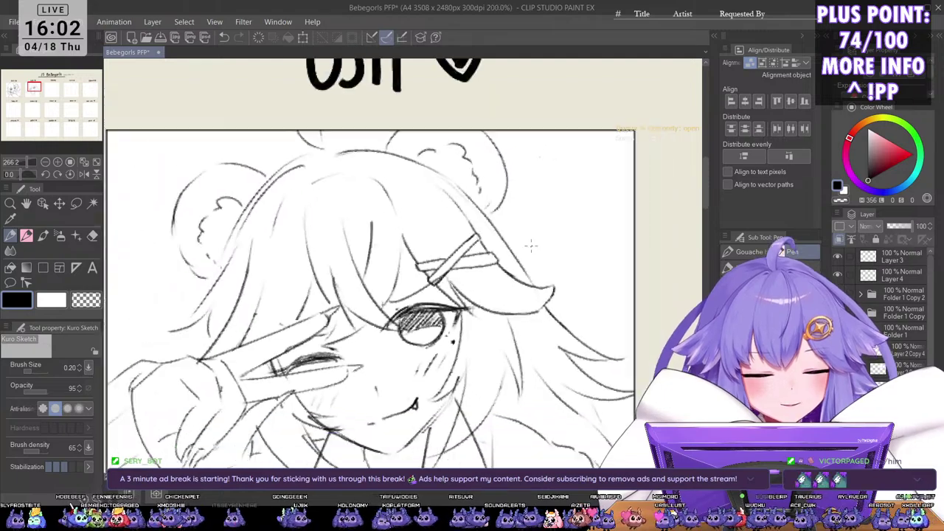
Step: Save the sheet and compare the whole UJII portrait with the neighbouring ACCI sketch
{"action": "scroll", "coordinate": [515, 253], "scroll_direction": "down", "scroll_amount": 2}
{"action": "scroll", "coordinate": [516, 358], "scroll_direction": "up", "scroll_amount": 2}
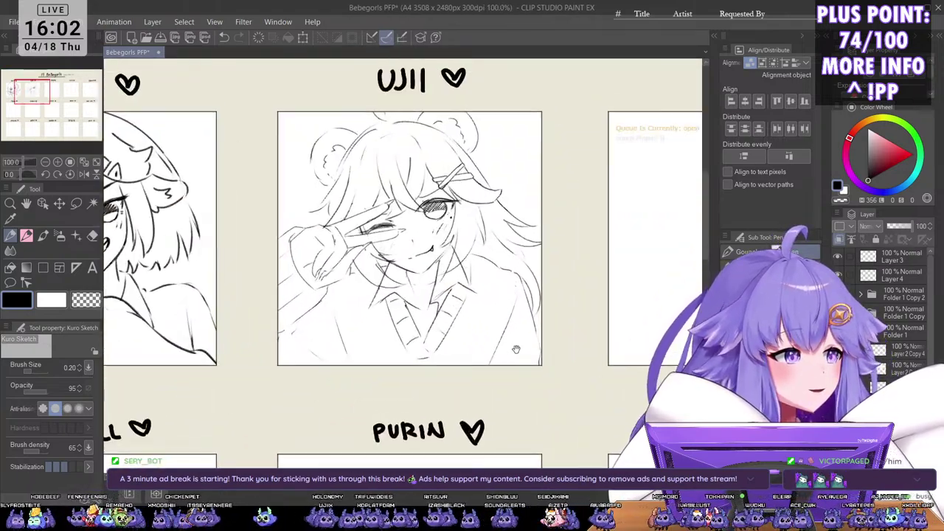
{"action": "key", "text": "ctrl+s"}
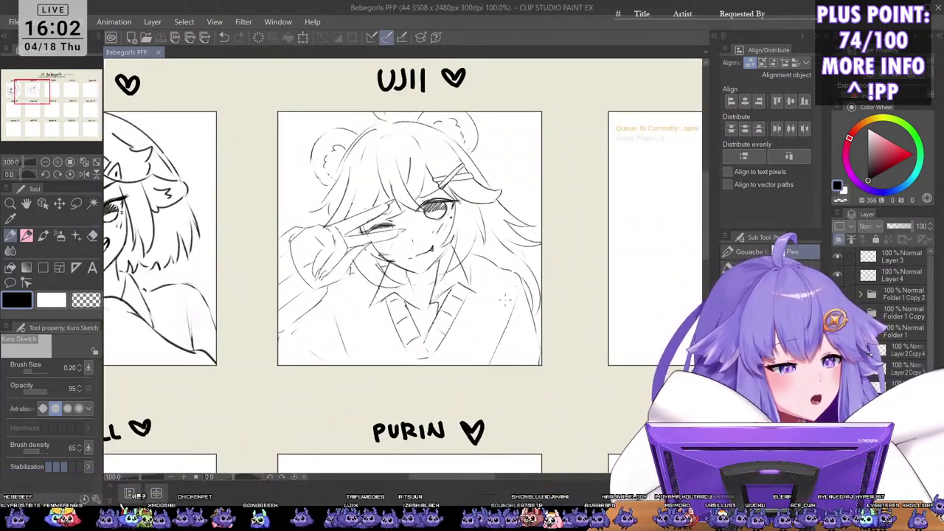
{"action": "scroll", "coordinate": [498, 290], "scroll_direction": "down", "scroll_amount": 1}
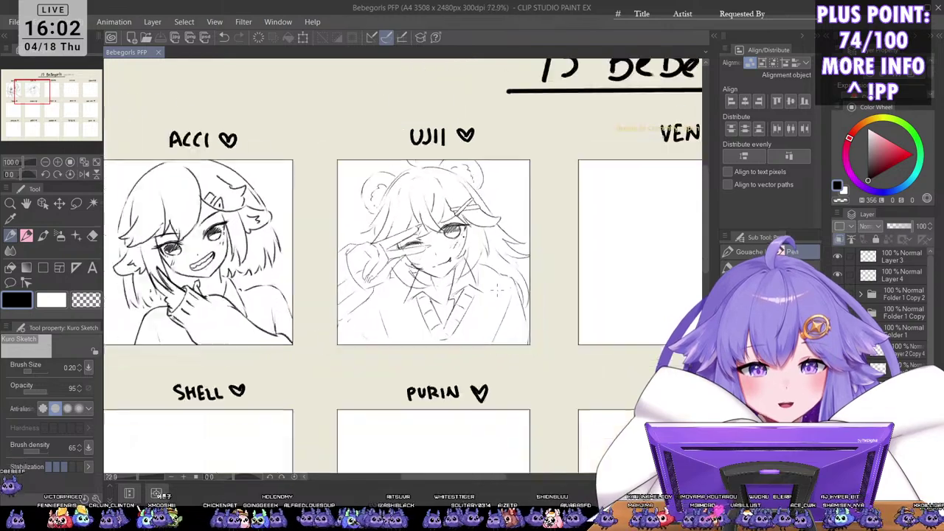
{"action": "scroll", "coordinate": [501, 303], "scroll_direction": "down", "scroll_amount": 1}
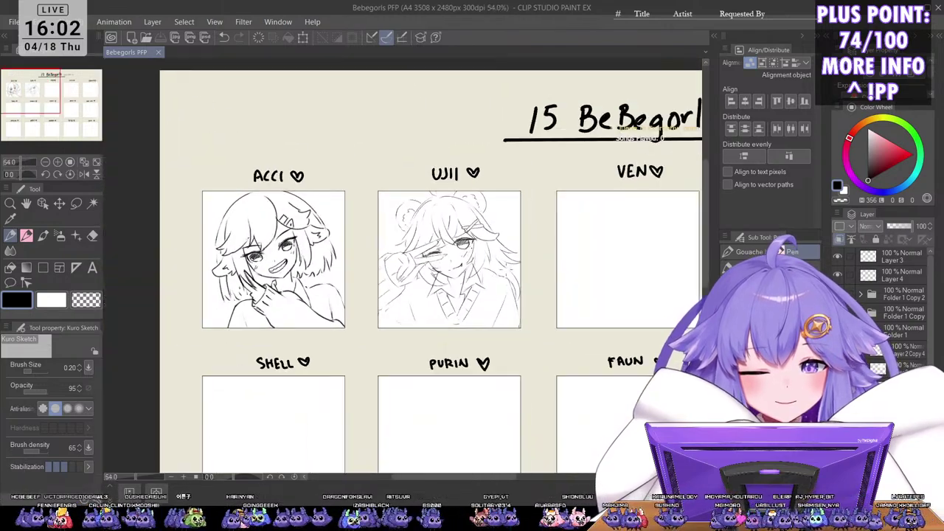
Step: Draw the shirt opening lines inside the ribbed V-neck below the collar, and save the sheet
{"action": "left_click_drag", "start_coordinate": [514, 318], "coordinate": [488, 343]}
{"action": "scroll", "coordinate": [298, 263], "scroll_direction": "up", "scroll_amount": 2}
{"action": "scroll", "coordinate": [299, 263], "scroll_direction": "up", "scroll_amount": 3}
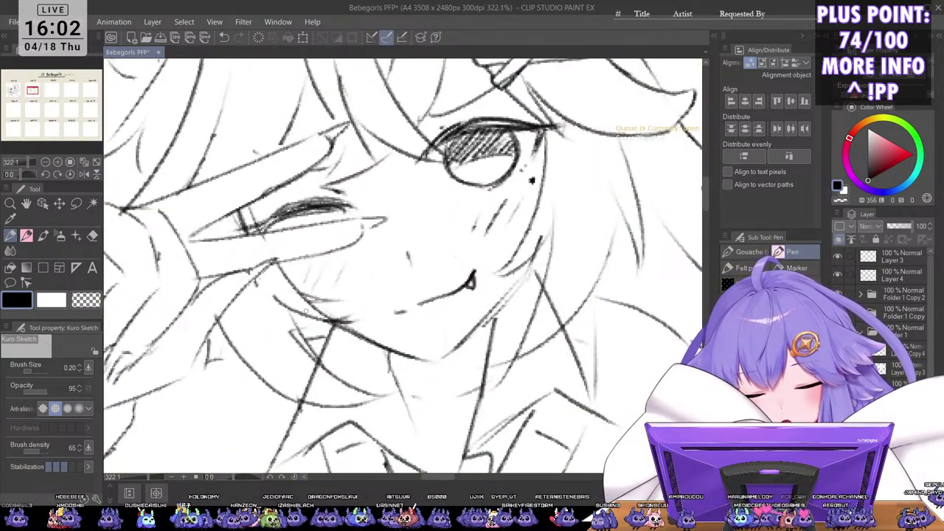
{"action": "key", "text": "ctrl+alt+0"}
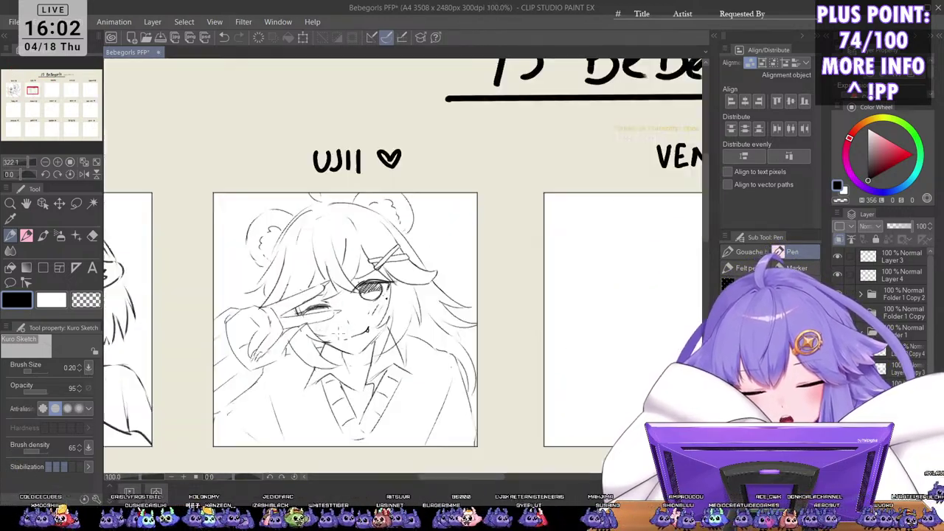
{"action": "scroll", "coordinate": [428, 333], "scroll_direction": "up", "scroll_amount": 2}
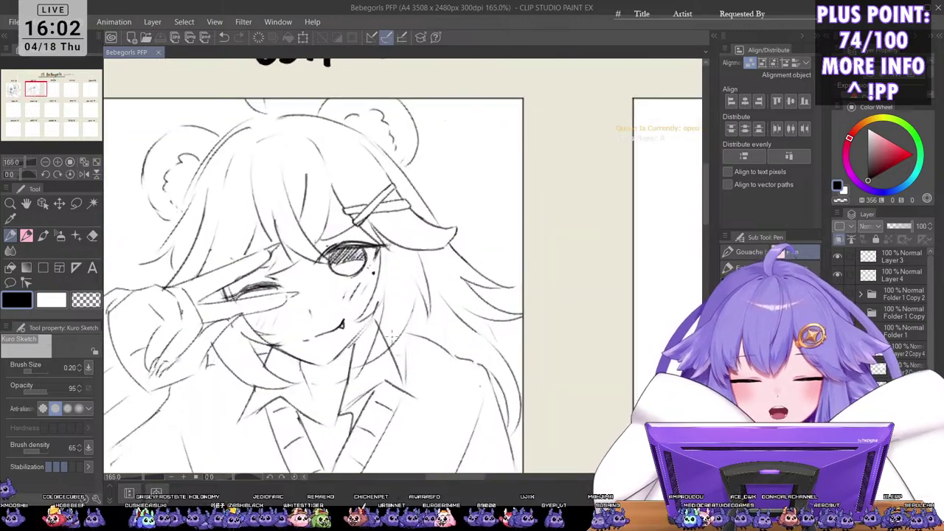
{"action": "scroll", "coordinate": [391, 326], "scroll_direction": "down", "scroll_amount": 2}
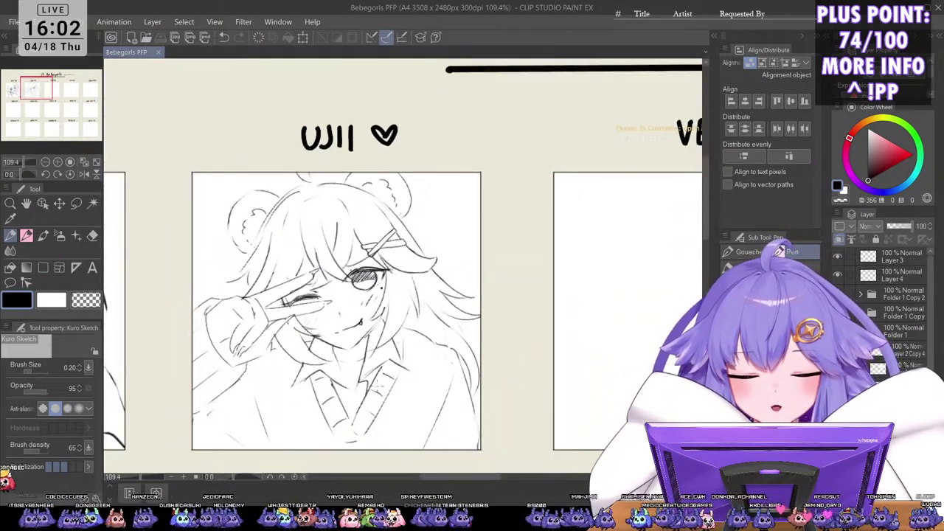
{"action": "scroll", "coordinate": [376, 384], "scroll_direction": "up", "scroll_amount": 2}
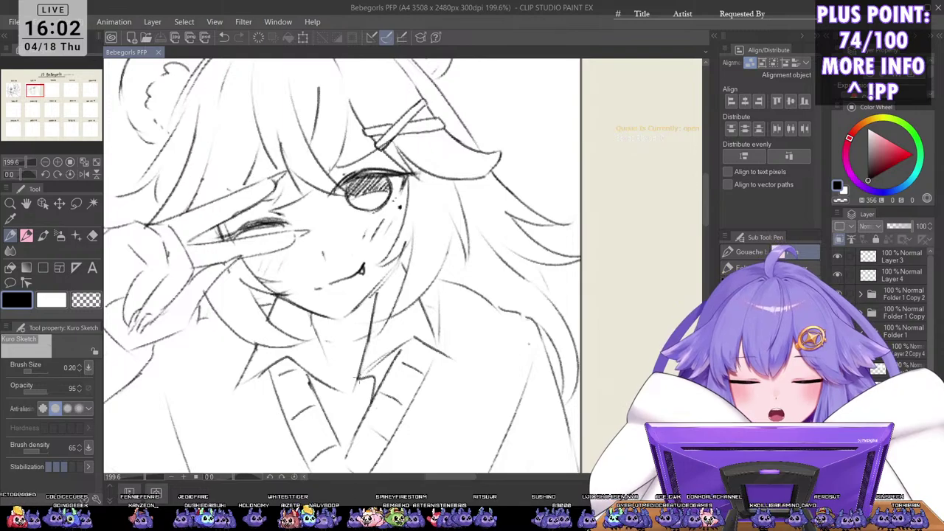
{"action": "mouse_move", "coordinate": [358, 373]}
{"action": "left_mouse_down"}
{"action": "mouse_move", "coordinate": [338, 410]}
{"action": "mouse_move", "coordinate": [339, 444]}
{"action": "left_mouse_up"}
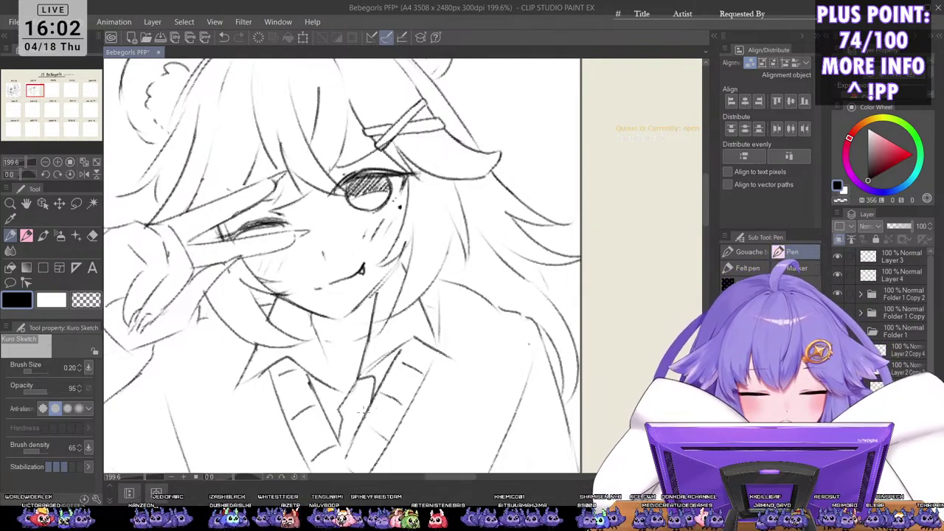
{"action": "scroll", "coordinate": [351, 410], "scroll_direction": "down", "scroll_amount": 4}
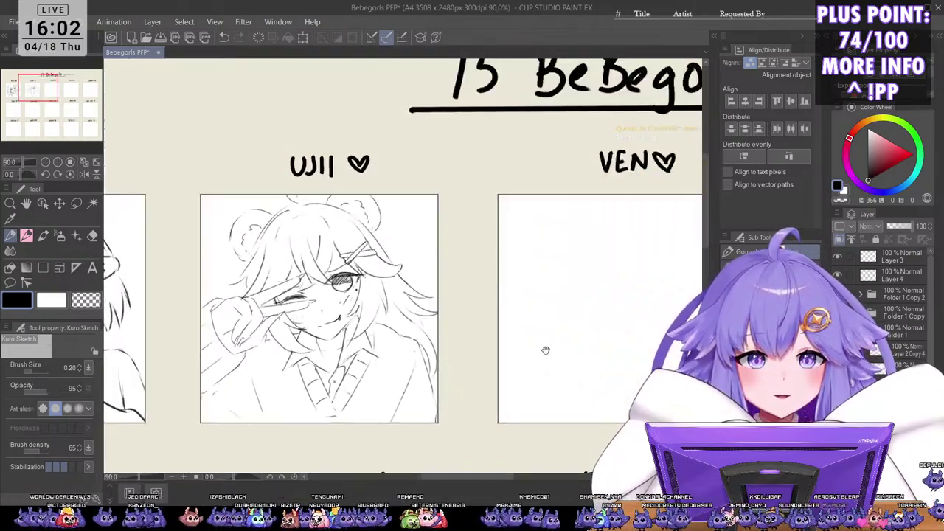
{"action": "key", "text": "ctrl+s"}
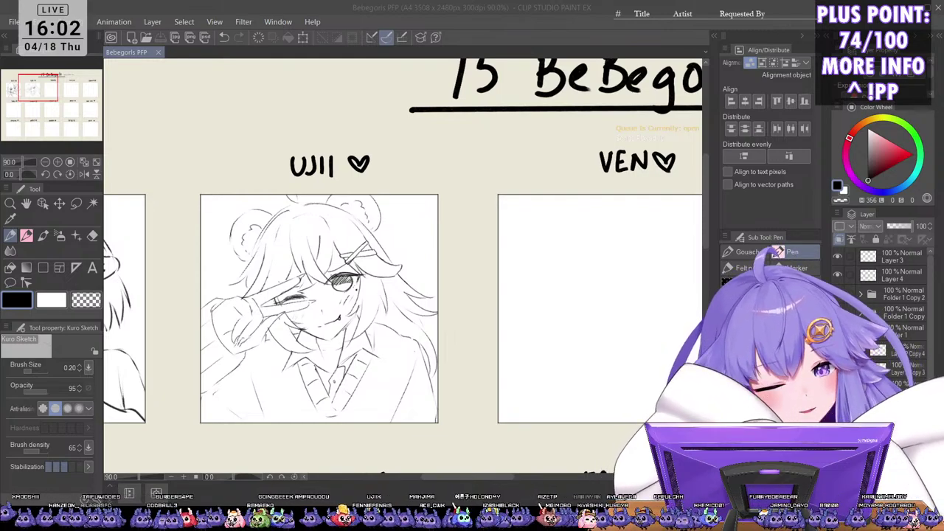
Step: Save the sheet again and move on to the empty VEN frame
{"action": "left_click", "coordinate": [522, 152]}
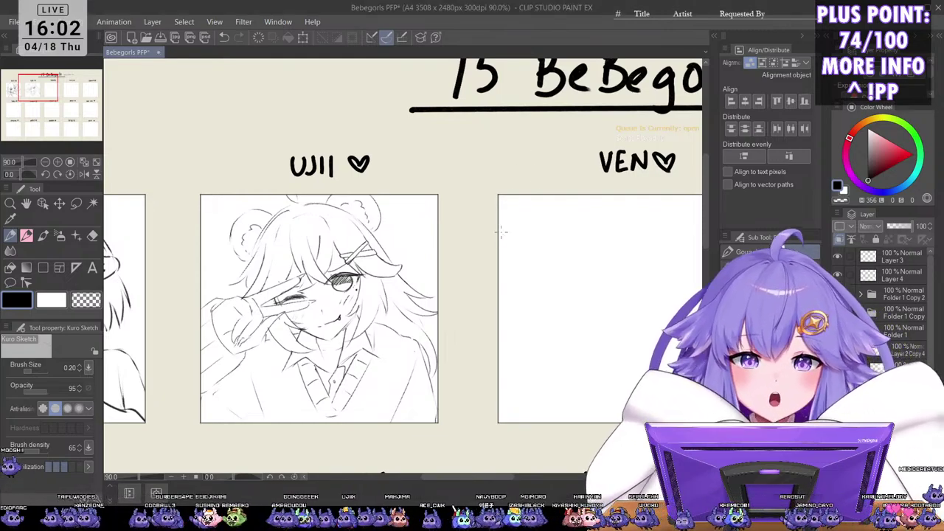
{"action": "key", "text": "ctrl+s"}
{"action": "scroll", "coordinate": [532, 245], "scroll_direction": "down", "scroll_amount": 2}
{"action": "left_click_drag", "start_coordinate": [553, 312], "coordinate": [438, 293]}
{"action": "scroll", "coordinate": [473, 274], "scroll_direction": "up", "scroll_amount": 3}
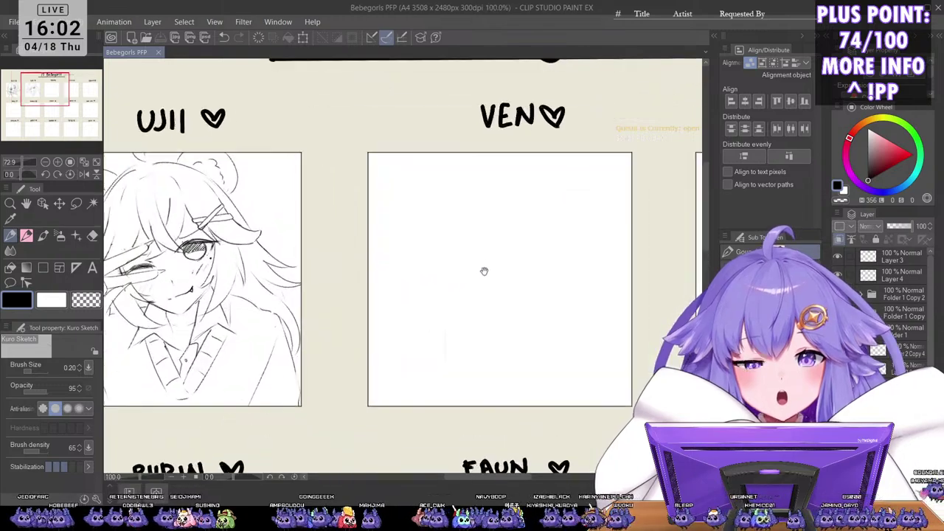
{"action": "left_click_drag", "start_coordinate": [552, 238], "coordinate": [457, 259]}
{"action": "left_click_drag", "start_coordinate": [505, 297], "coordinate": [507, 329]}
{"action": "left_click_drag", "start_coordinate": [522, 372], "coordinate": [540, 348]}
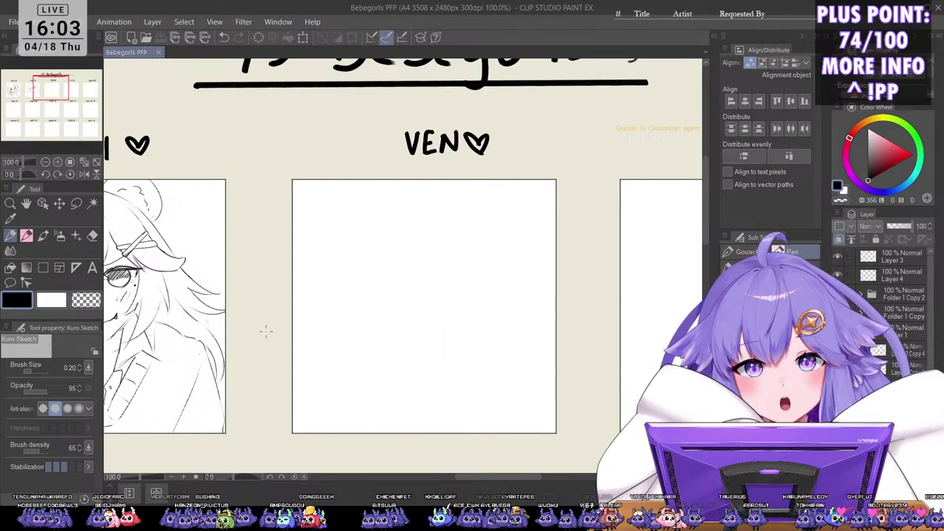
{"action": "scroll", "coordinate": [265, 330], "scroll_direction": "down", "scroll_amount": 2}
{"action": "scroll", "coordinate": [257, 322], "scroll_direction": "up", "scroll_amount": 2}
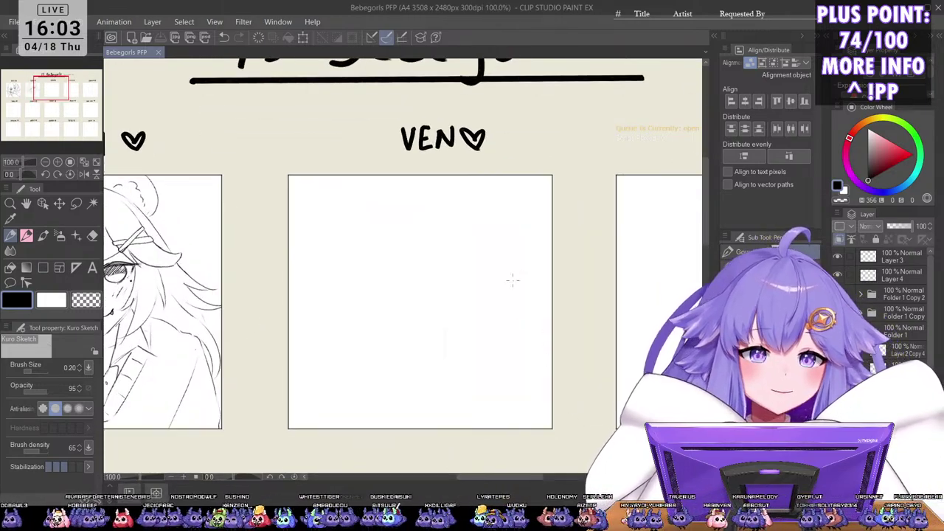
{"action": "scroll", "coordinate": [509, 325], "scroll_direction": "down", "scroll_amount": 2}
{"action": "scroll", "coordinate": [508, 344], "scroll_direction": "down", "scroll_amount": 1}
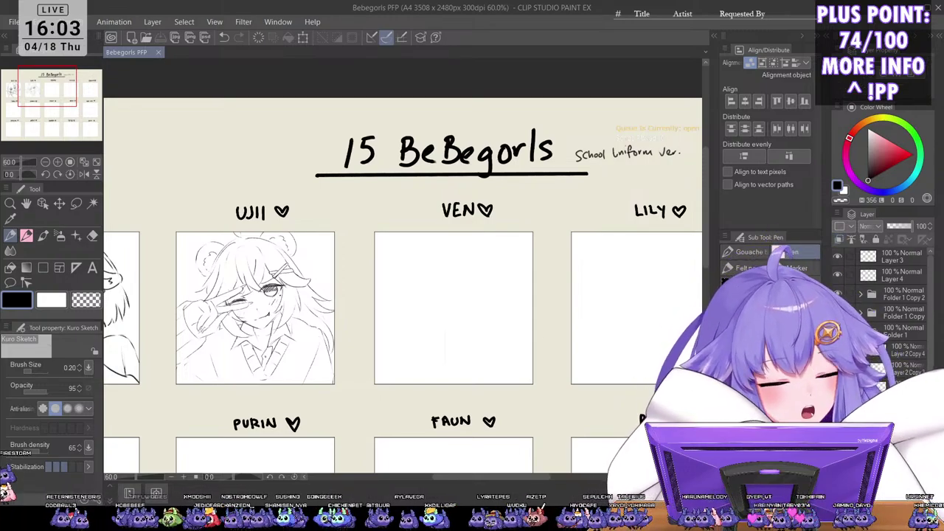
Step: Scale the UJII sketch to 109% width and 112% height with a 0.4-degree rotation
{"action": "key", "text": "ctrl+t"}
{"action": "key", "text": "Return"}
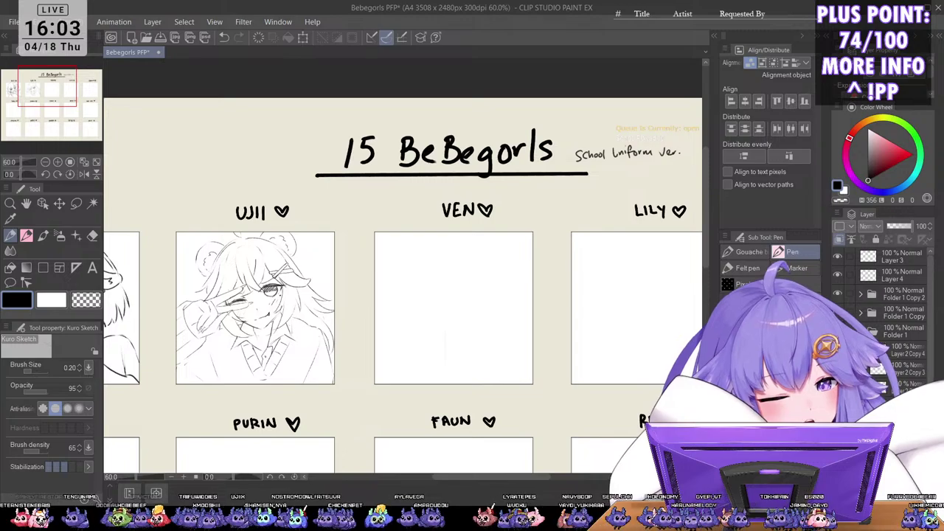
{"action": "key", "text": "ctrl+t"}
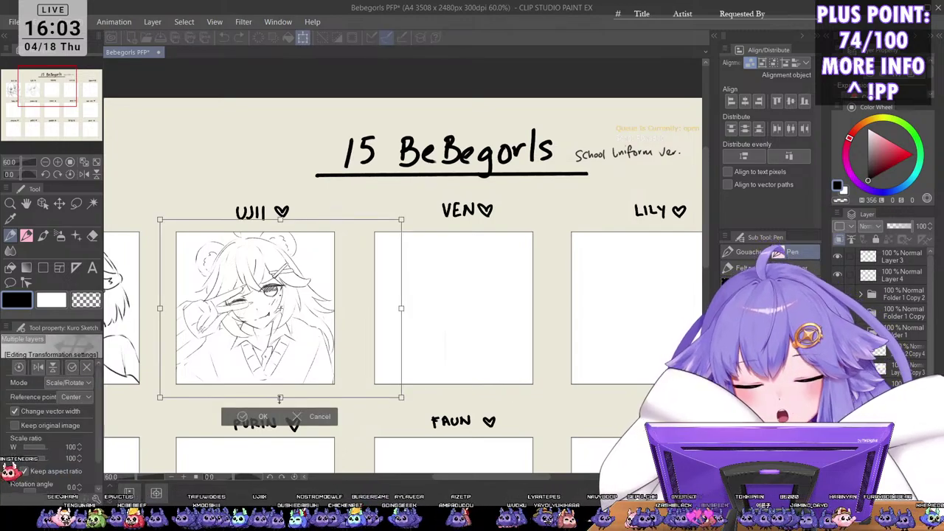
{"action": "left_click_drag", "start_coordinate": [279, 415], "coordinate": [280, 419]}
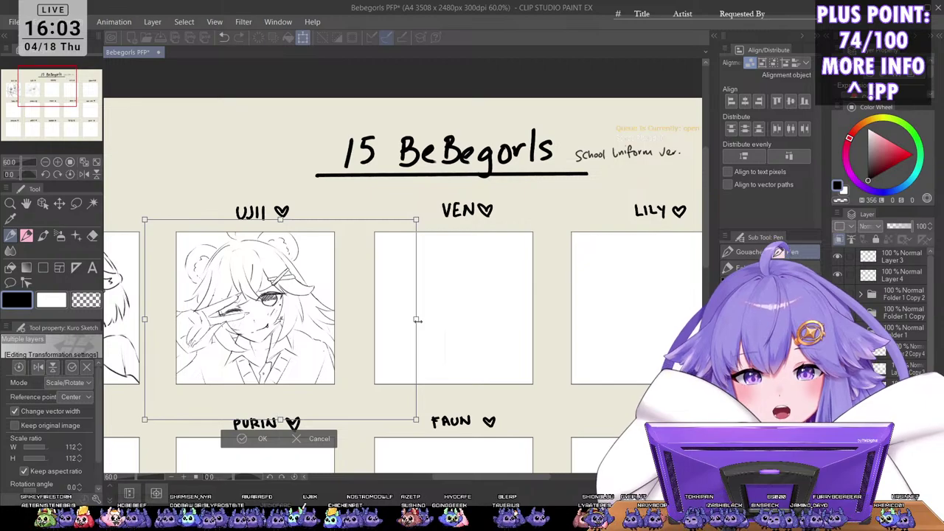
{"action": "left_click_drag", "start_coordinate": [418, 321], "coordinate": [410, 323]}
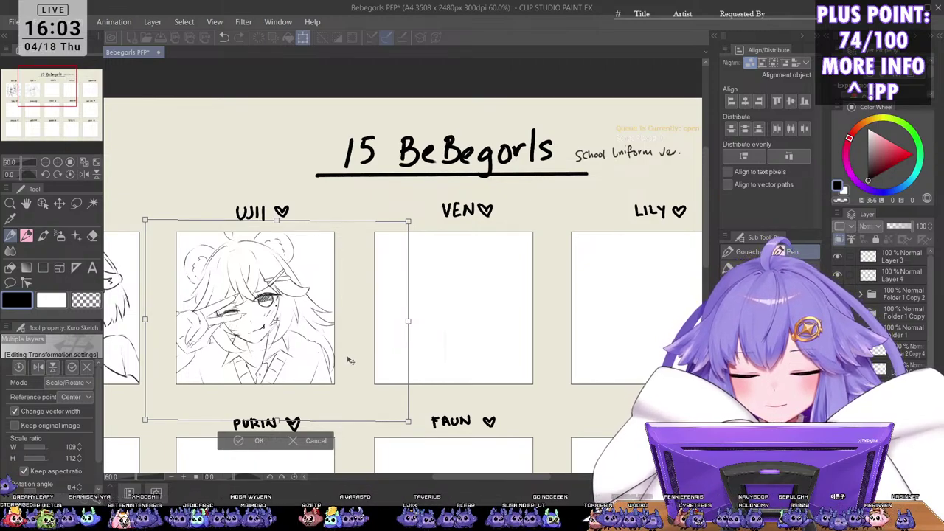
Step: Shift the enlarged UJII sketch slightly sideways and up within its frame, apply the transformation, and save the sheet
{"action": "left_click_drag", "start_coordinate": [345, 361], "coordinate": [351, 361]}
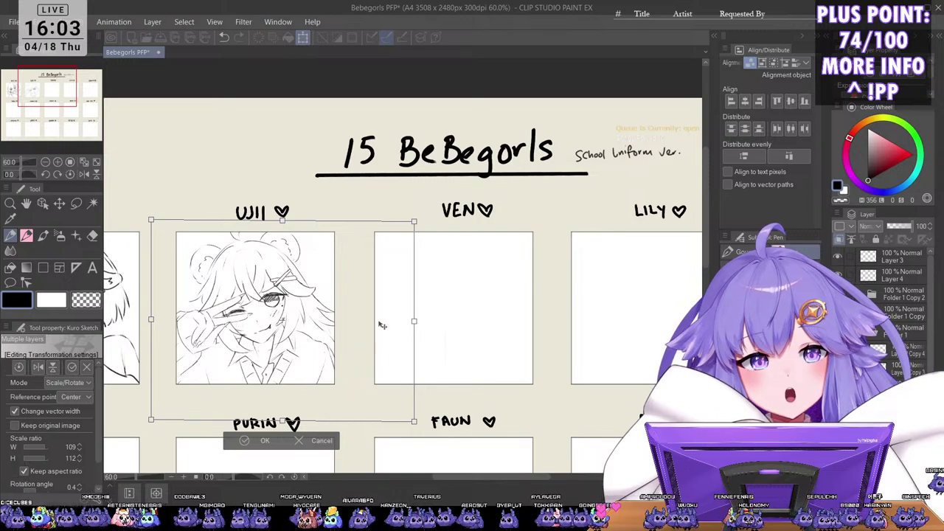
{"action": "key", "text": "Up"}
{"action": "key", "text": "Up"}
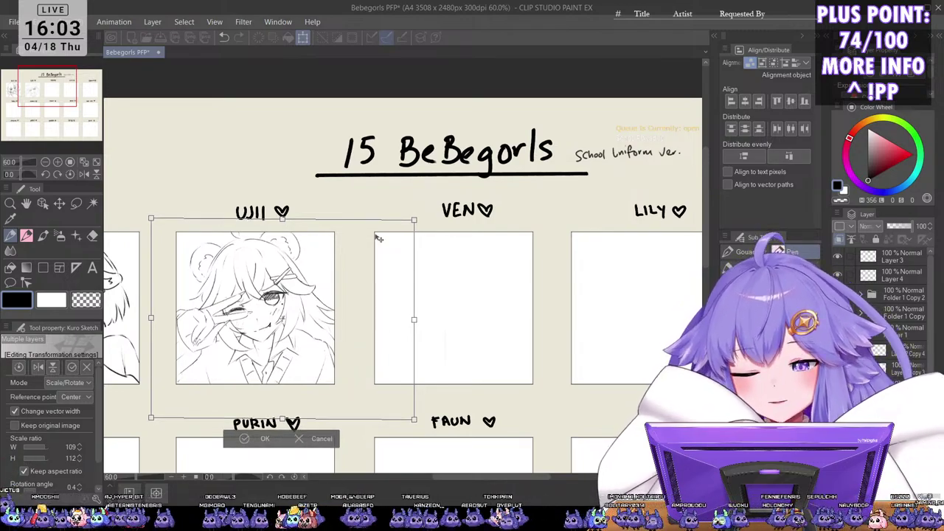
{"action": "key", "text": "Return"}
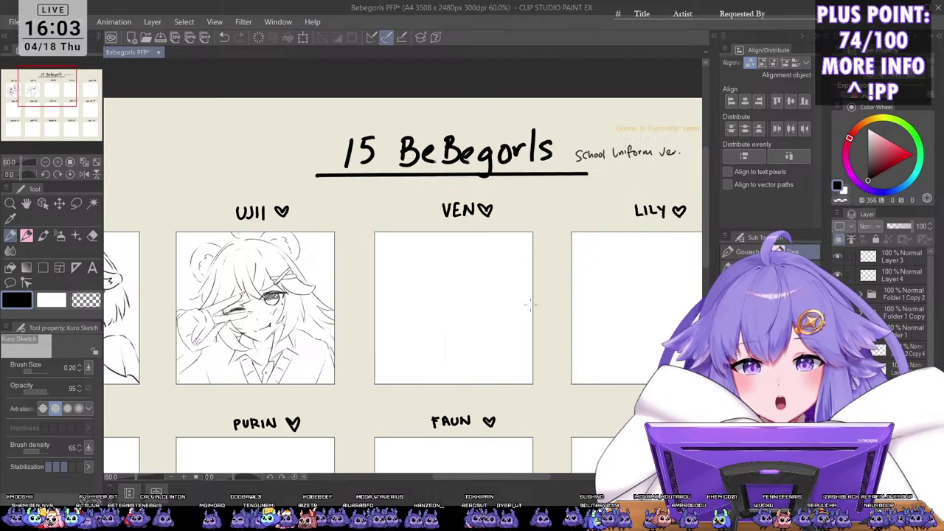
{"action": "key", "text": "ctrl+s"}
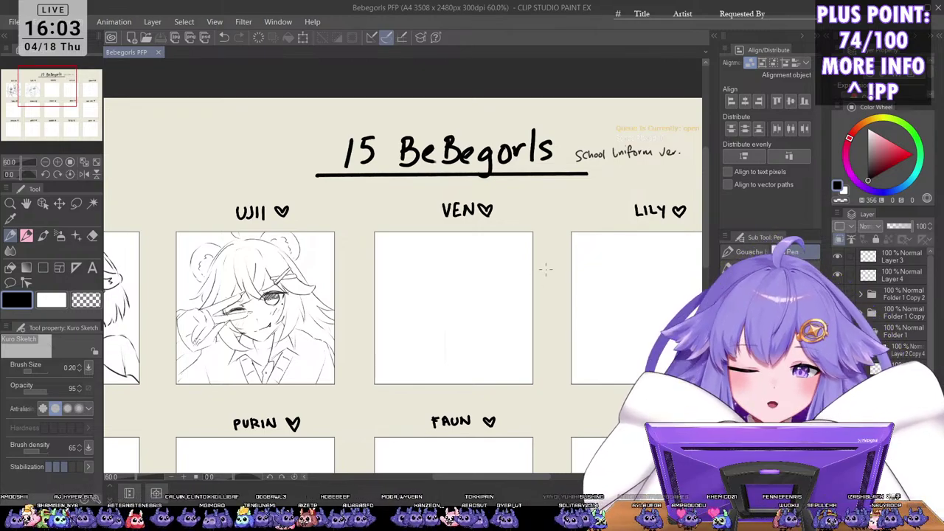
Step: Add a new layer for the VEN portrait at its empty frame and save the sheet
{"action": "scroll", "coordinate": [542, 248], "scroll_direction": "down", "scroll_amount": 8}
{"action": "left_click_drag", "start_coordinate": [599, 384], "coordinate": [474, 337]}
{"action": "scroll", "coordinate": [468, 321], "scroll_direction": "up", "scroll_amount": 2}
{"action": "scroll", "coordinate": [467, 322], "scroll_direction": "up", "scroll_amount": 3}
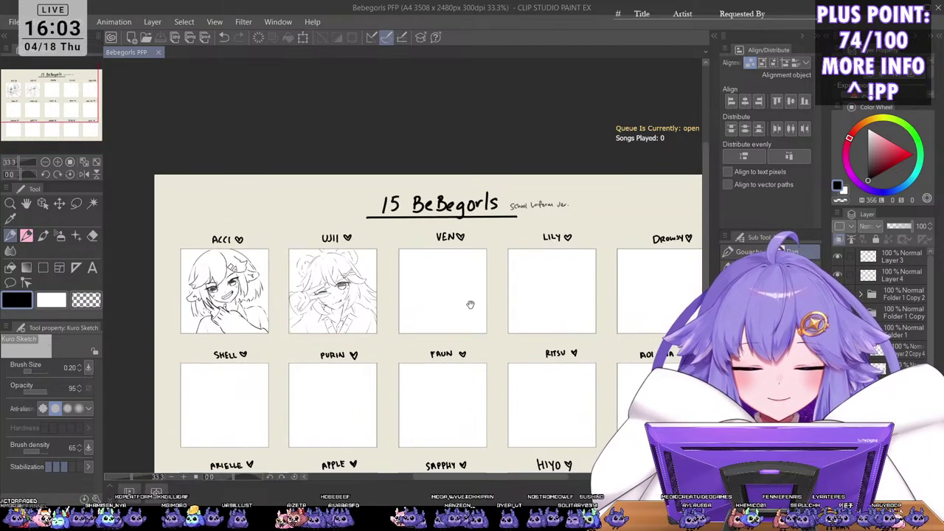
{"action": "scroll", "coordinate": [476, 329], "scroll_direction": "up", "scroll_amount": 4}
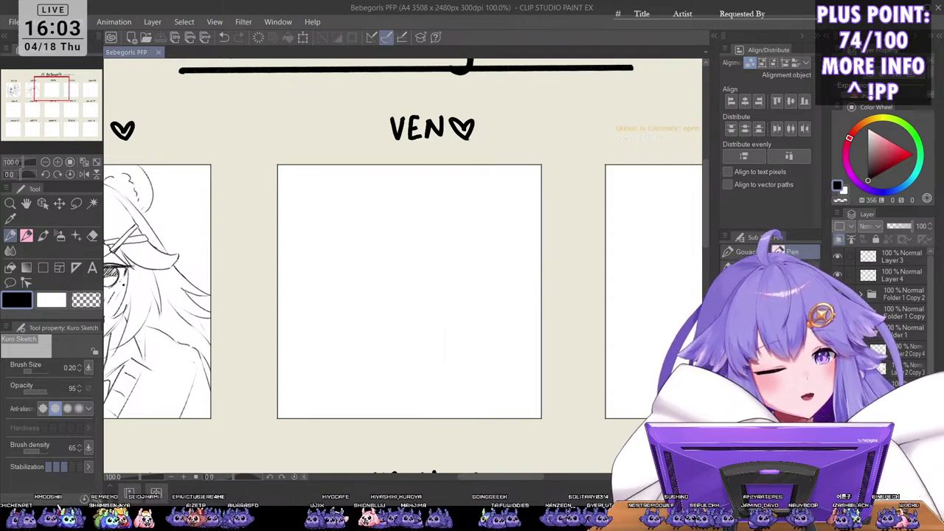
{"action": "key", "text": "ctrl+shift+n"}
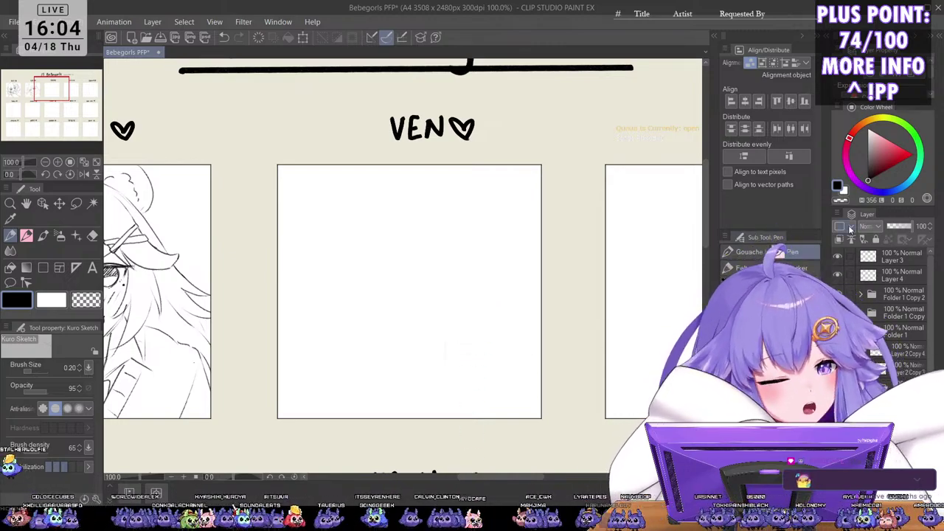
{"action": "scroll", "coordinate": [492, 228], "scroll_direction": "up", "scroll_amount": 1}
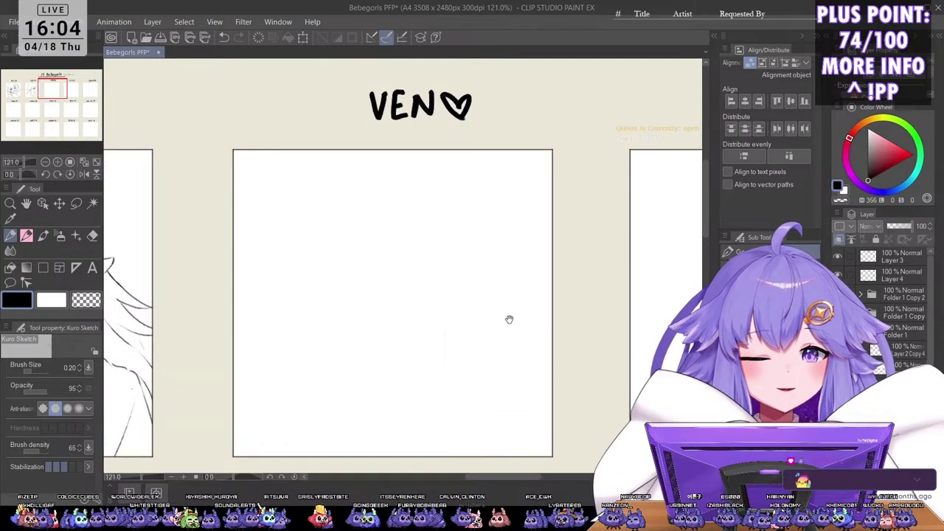
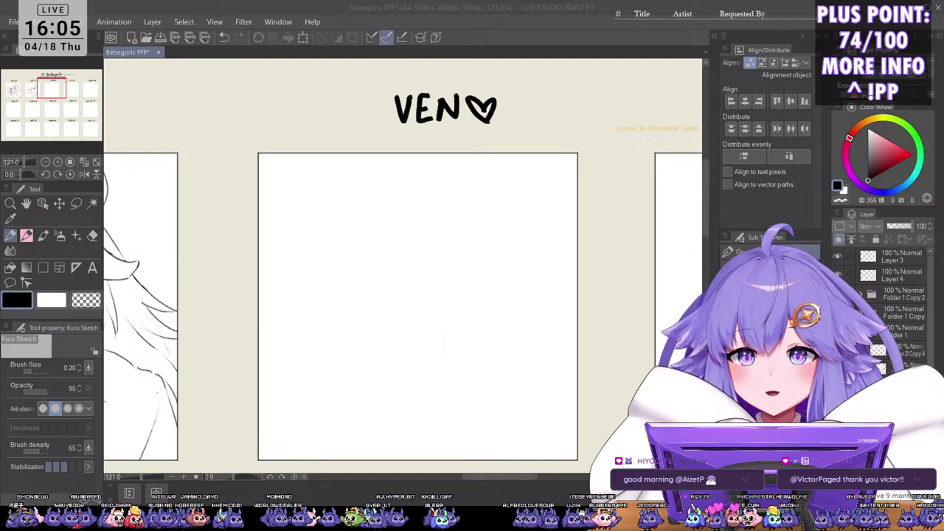
{"action": "left_click", "coordinate": [625, 332]}
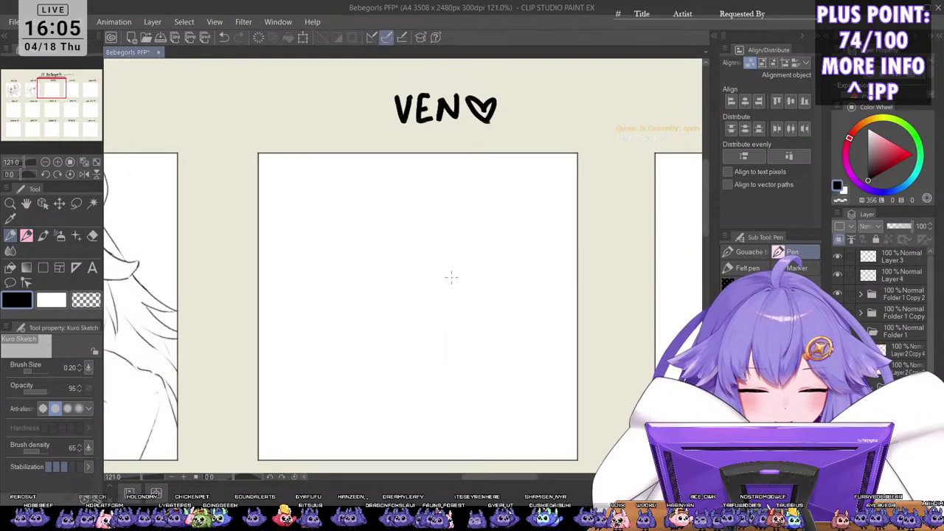
{"action": "key", "text": "ctrl+s"}
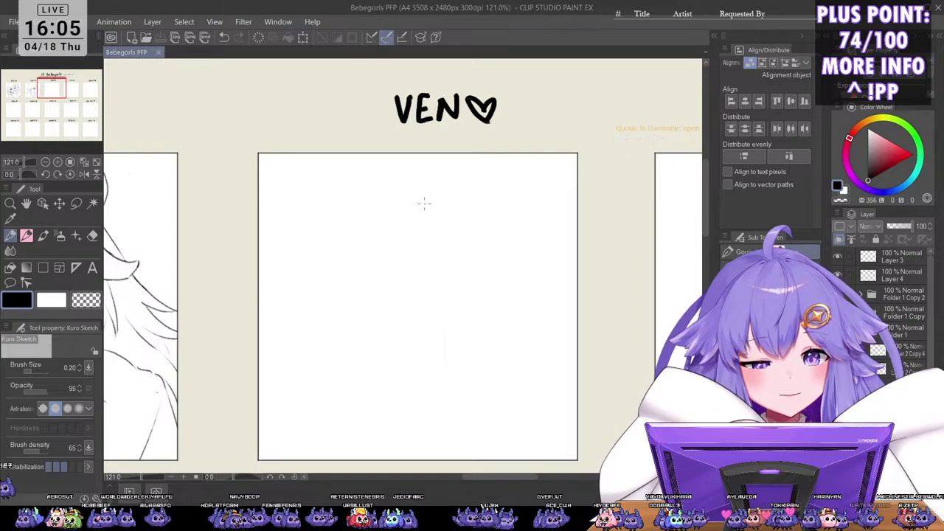
Step: Sketch a tilted oval head in the VEN frame with curved eye-level and centre guide lines across the face
{"action": "mouse_move", "coordinate": [380, 278]}
{"action": "left_mouse_down"}
{"action": "mouse_move", "coordinate": [371, 273]}
{"action": "mouse_move", "coordinate": [379, 239]}
{"action": "left_mouse_up"}
{"action": "mouse_move", "coordinate": [376, 309]}
{"action": "left_mouse_down"}
{"action": "mouse_move", "coordinate": [434, 265]}
{"action": "mouse_move", "coordinate": [407, 300]}
{"action": "left_mouse_up"}
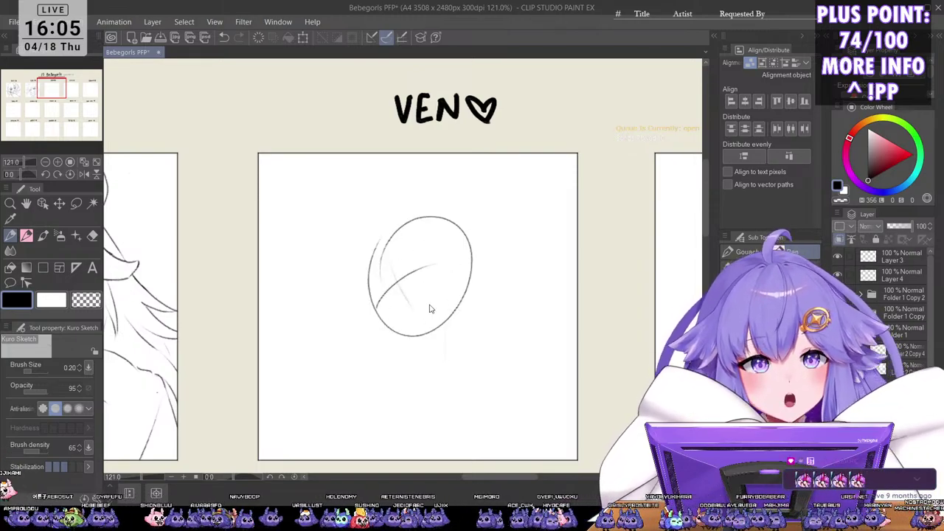
{"action": "key", "text": "ctrl+z"}
{"action": "mouse_move", "coordinate": [395, 234]}
{"action": "left_mouse_down"}
{"action": "mouse_move", "coordinate": [444, 360]}
{"action": "mouse_move", "coordinate": [416, 326]}
{"action": "left_mouse_up"}
{"action": "key", "text": "ctrl+z"}
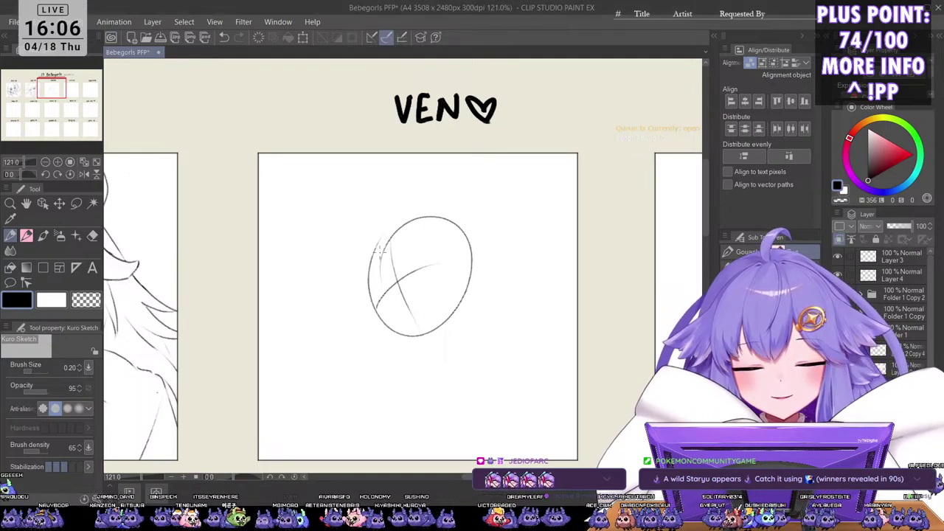
Step: Draw VEN's pointed bangs over the forehead and the long strand curving down the far side of the face
{"action": "scroll", "coordinate": [470, 281], "scroll_direction": "down", "scroll_amount": 2}
{"action": "scroll", "coordinate": [470, 283], "scroll_direction": "up", "scroll_amount": 2}
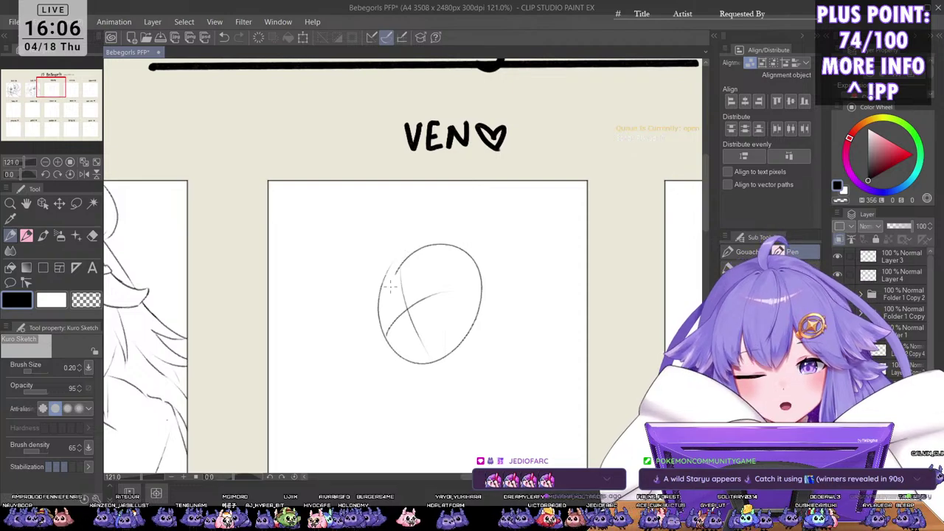
{"action": "mouse_move", "coordinate": [388, 280]}
{"action": "left_mouse_down"}
{"action": "mouse_move", "coordinate": [402, 322]}
{"action": "mouse_move", "coordinate": [407, 306]}
{"action": "mouse_move", "coordinate": [433, 311]}
{"action": "left_mouse_up"}
{"action": "left_click_drag", "start_coordinate": [420, 285], "coordinate": [438, 295]}
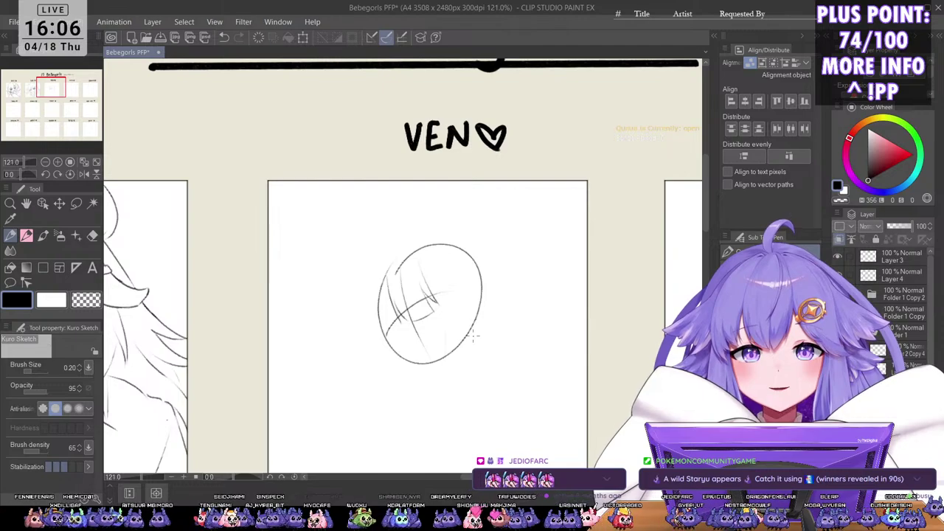
{"action": "mouse_move", "coordinate": [421, 266]}
{"action": "left_mouse_down"}
{"action": "mouse_move", "coordinate": [460, 289]}
{"action": "mouse_move", "coordinate": [463, 342]}
{"action": "left_mouse_up"}
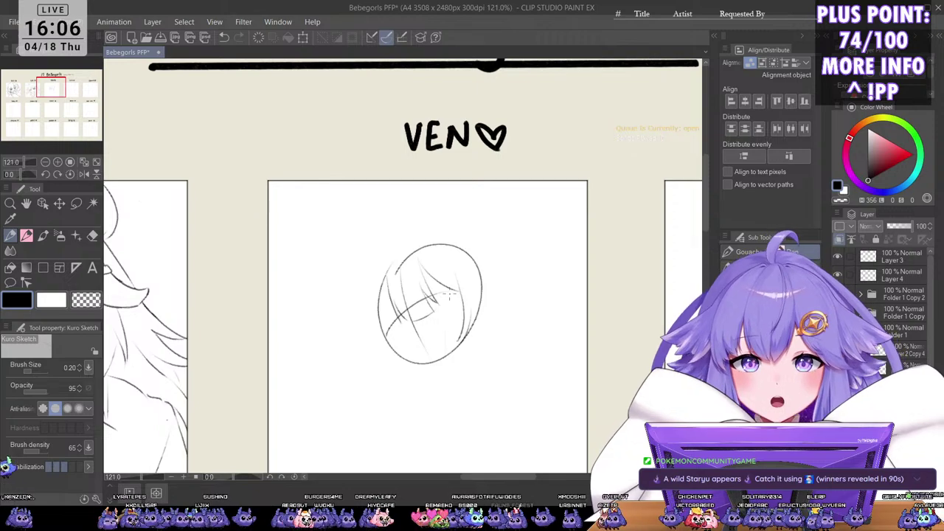
Step: Draw the side hair strands along the near edge of VEN's face down to the chin, undoing rejected strokes
{"action": "left_click_drag", "start_coordinate": [382, 284], "coordinate": [382, 343]}
{"action": "key", "text": "ctrl+z"}
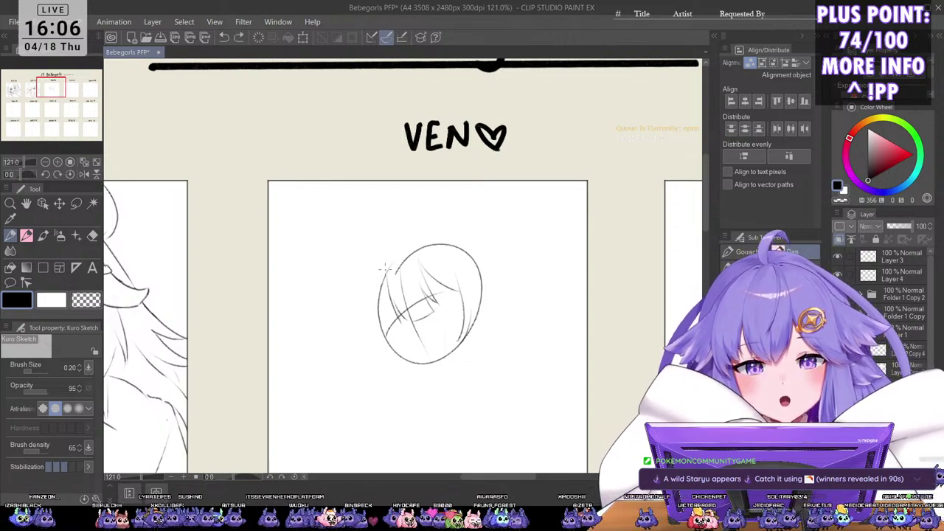
{"action": "left_click_drag", "start_coordinate": [385, 268], "coordinate": [382, 331]}
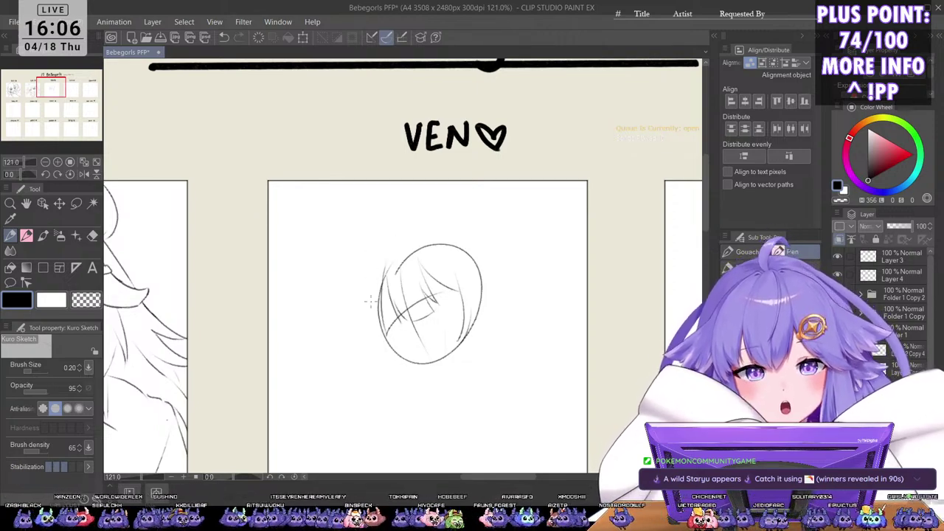
{"action": "left_click_drag", "start_coordinate": [372, 283], "coordinate": [404, 347]}
{"action": "key", "text": "ctrl+z"}
{"action": "left_click_drag", "start_coordinate": [375, 272], "coordinate": [404, 360]}
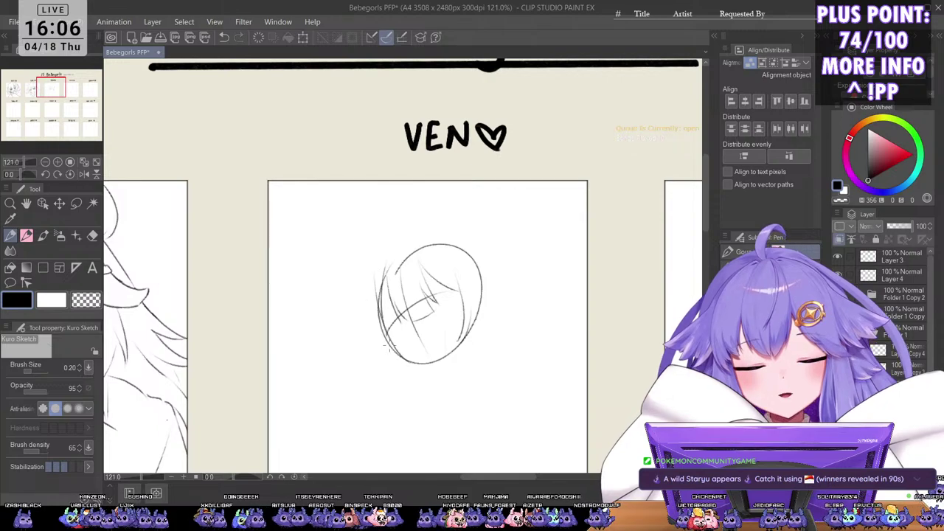
{"action": "key", "text": "ctrl+z"}
{"action": "mouse_move", "coordinate": [376, 271]}
{"action": "left_mouse_down"}
{"action": "mouse_move", "coordinate": [415, 353]}
{"action": "mouse_move", "coordinate": [379, 341]}
{"action": "mouse_move", "coordinate": [413, 363]}
{"action": "left_mouse_up"}
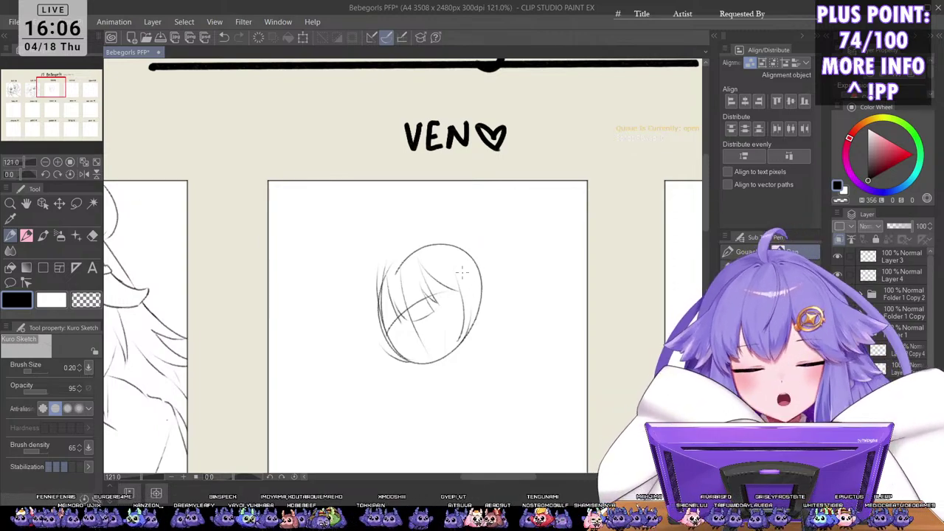
Step: Remove the upper part of the head oval and the guide lines crossing the bangs, and save the sheet
{"action": "key", "text": "ctrl+z"}
{"action": "left_click_drag", "start_coordinate": [472, 313], "coordinate": [458, 342]}
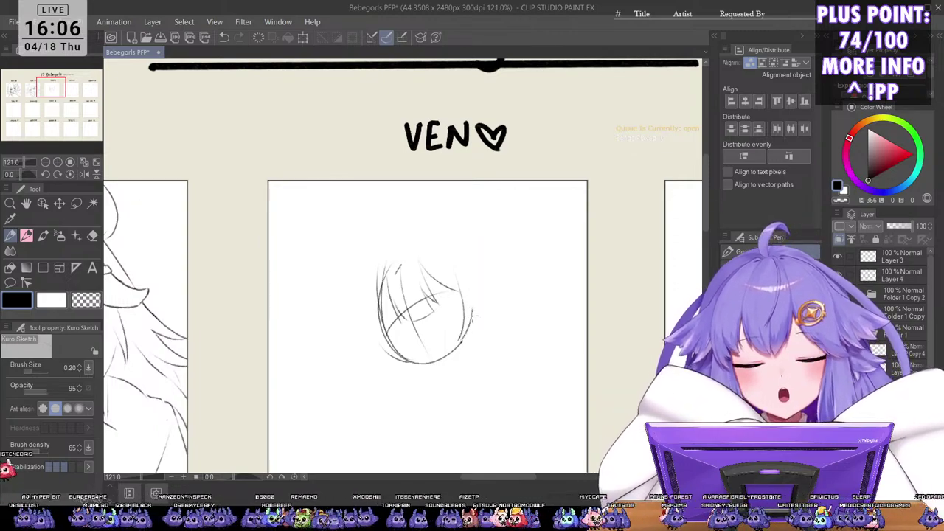
{"action": "left_click_drag", "start_coordinate": [378, 304], "coordinate": [381, 320]}
{"action": "key", "text": "ctrl+z"}
{"action": "key", "text": "ctrl+z"}
{"action": "key", "text": "ctrl+z"}
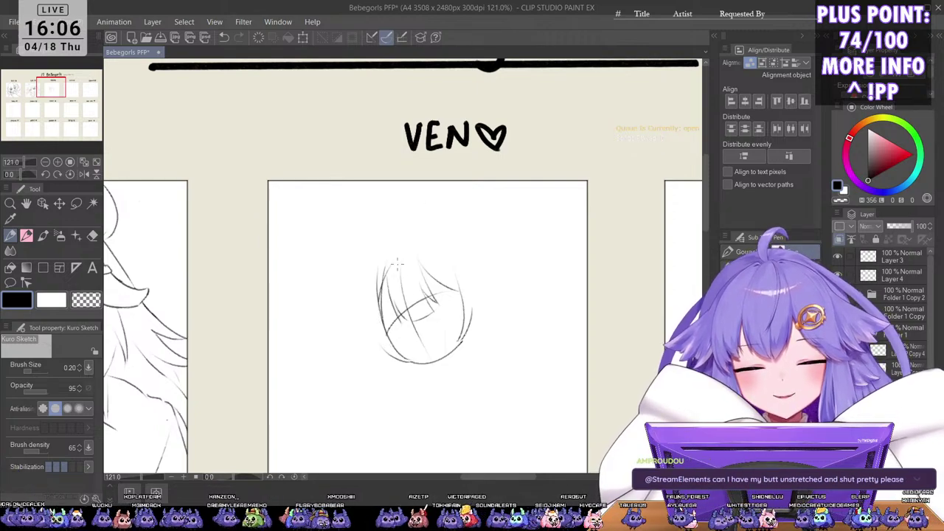
{"action": "left_click_drag", "start_coordinate": [399, 262], "coordinate": [410, 305]}
{"action": "key", "text": "ctrl+z"}
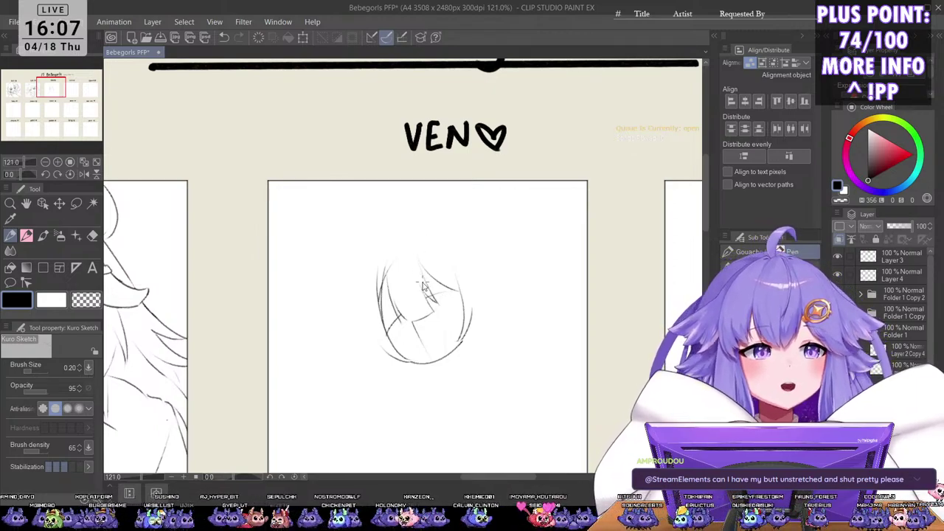
{"action": "key", "text": "ctrl+s"}
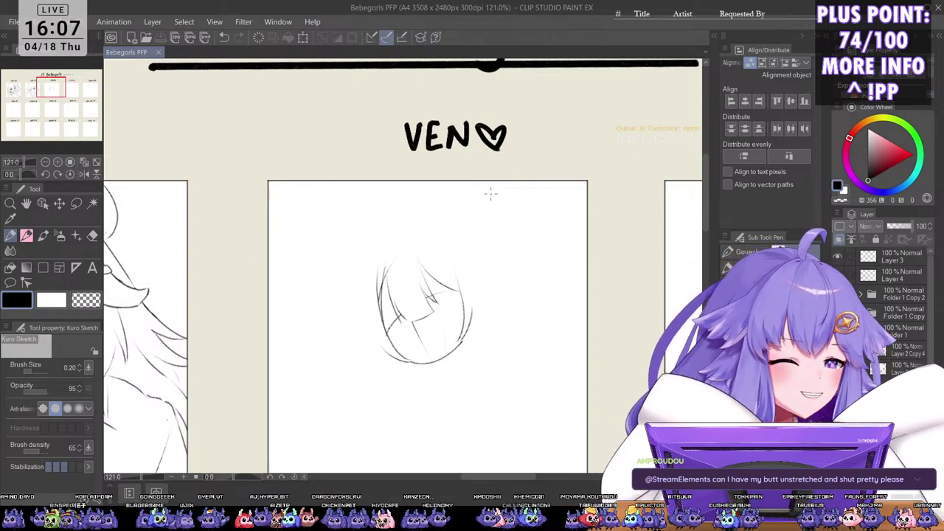
Step: Try to sketch a lower, pointed contour beneath VEN's rounded chin, and undo those strokes
{"action": "scroll", "coordinate": [435, 306], "scroll_direction": "up", "scroll_amount": 1}
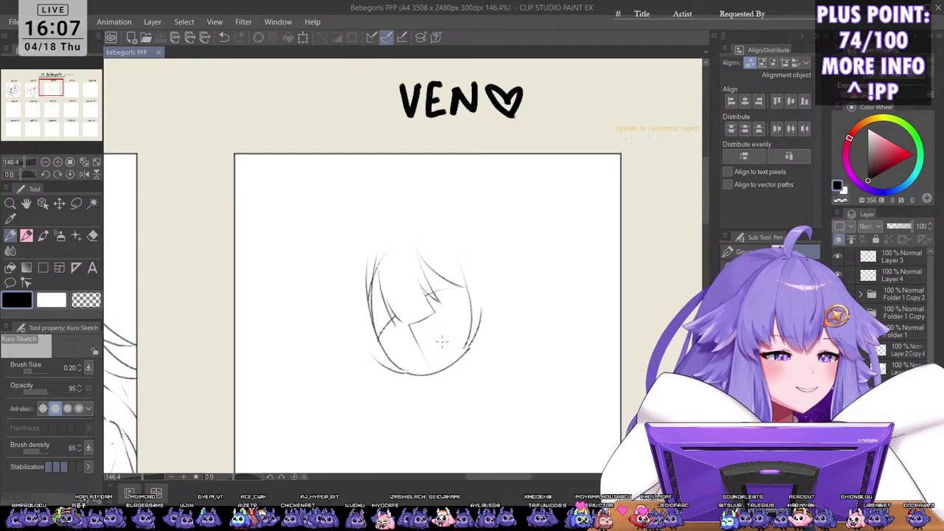
{"action": "scroll", "coordinate": [413, 281], "scroll_direction": "down", "scroll_amount": 1}
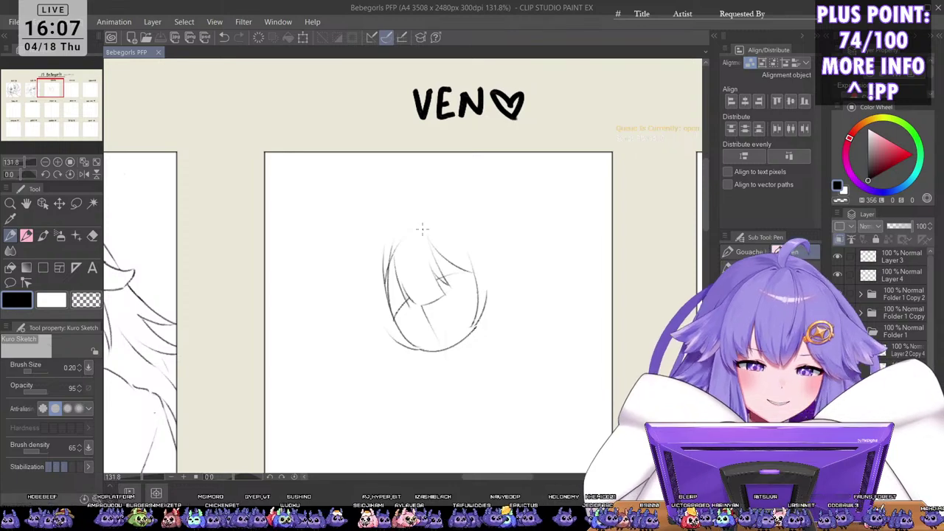
{"action": "scroll", "coordinate": [423, 229], "scroll_direction": "up", "scroll_amount": 1}
{"action": "mouse_move", "coordinate": [396, 315]}
{"action": "left_mouse_down"}
{"action": "mouse_move", "coordinate": [413, 359]}
{"action": "mouse_move", "coordinate": [457, 376]}
{"action": "mouse_move", "coordinate": [472, 374]}
{"action": "mouse_move", "coordinate": [499, 324]}
{"action": "left_mouse_up"}
{"action": "key", "text": "ctrl+z"}
{"action": "left_click_drag", "start_coordinate": [477, 365], "coordinate": [495, 332]}
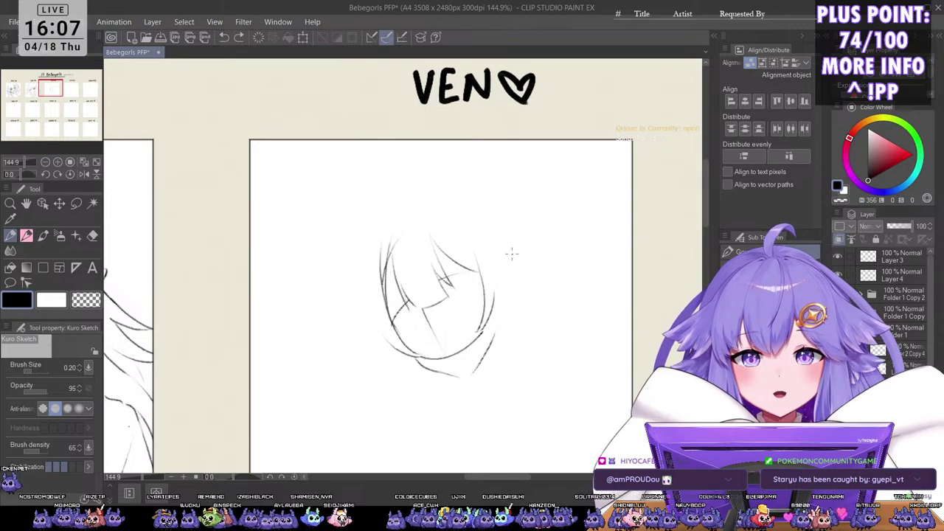
{"action": "left_click_drag", "start_coordinate": [495, 322], "coordinate": [494, 357]}
{"action": "key", "text": "ctrl+z"}
{"action": "key", "text": "ctrl+z"}
{"action": "key", "text": "ctrl+z"}
{"action": "key", "text": "ctrl+z"}
{"action": "key", "text": "ctrl+z"}
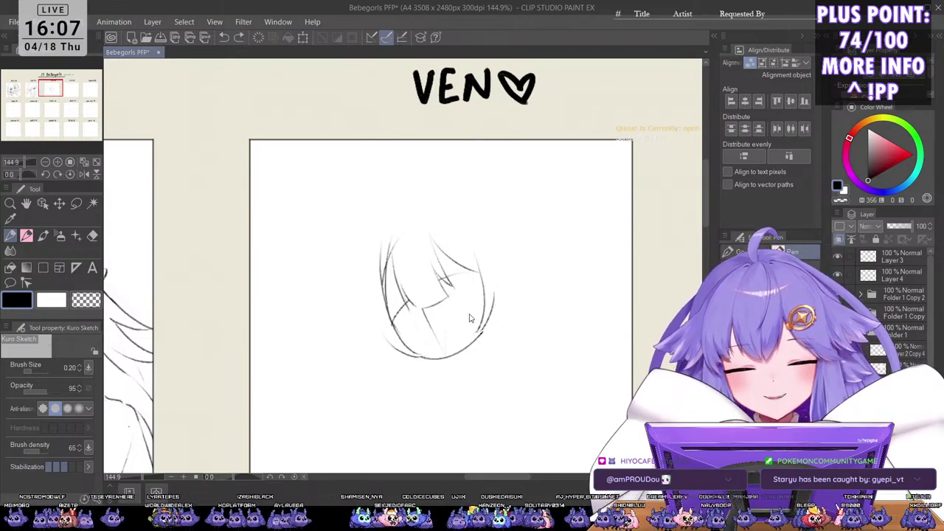
Step: Draw VEN's lower jaw as an angular line running to a pointed chin and up the far cheek, undoing rejected strokes
{"action": "mouse_move", "coordinate": [398, 336]}
{"action": "left_mouse_down"}
{"action": "mouse_move", "coordinate": [421, 365]}
{"action": "mouse_move", "coordinate": [456, 373]}
{"action": "left_mouse_up"}
{"action": "key", "text": "ctrl+z"}
{"action": "mouse_move", "coordinate": [410, 348]}
{"action": "left_mouse_down"}
{"action": "mouse_move", "coordinate": [441, 370]}
{"action": "mouse_move", "coordinate": [463, 370]}
{"action": "left_mouse_up"}
{"action": "key", "text": "ctrl+z"}
{"action": "key", "text": "ctrl+z"}
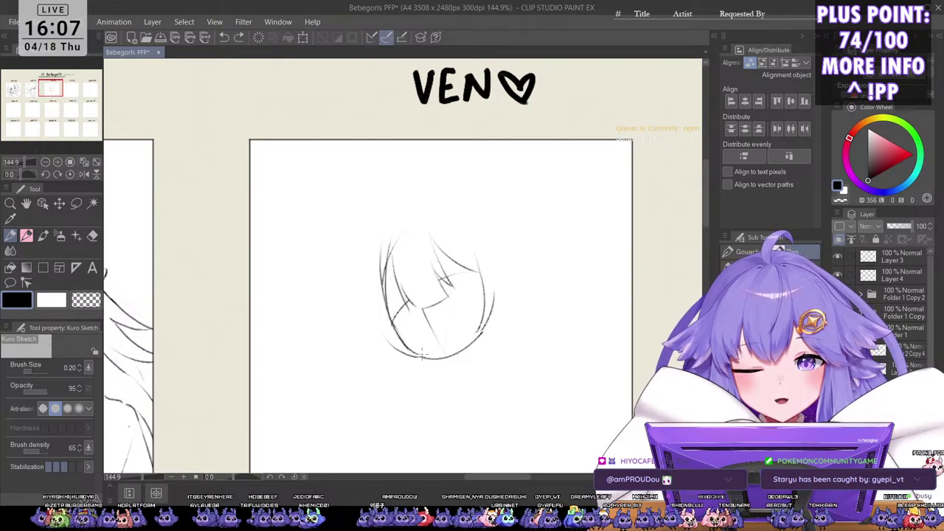
{"action": "left_click_drag", "start_coordinate": [410, 353], "coordinate": [455, 372]}
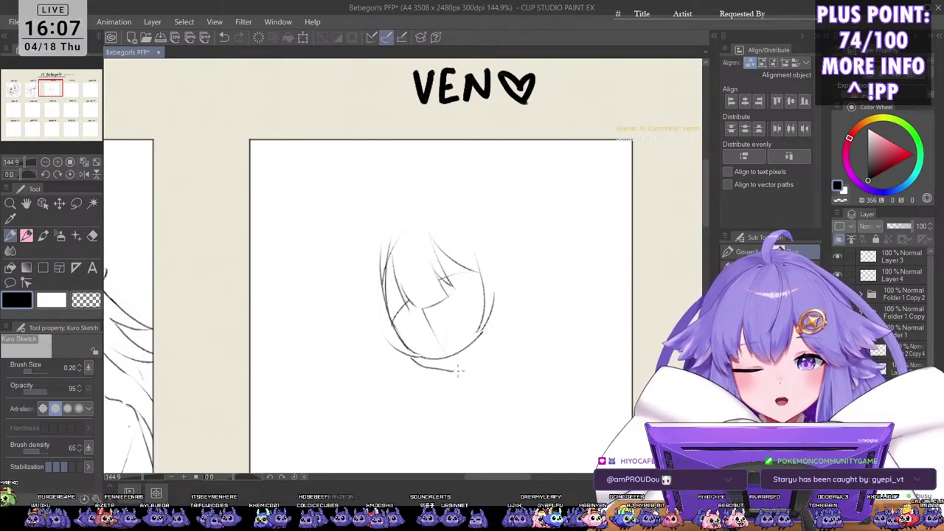
{"action": "mouse_move", "coordinate": [452, 371]}
{"action": "left_mouse_down"}
{"action": "mouse_move", "coordinate": [495, 309]}
{"action": "mouse_move", "coordinate": [480, 354]}
{"action": "mouse_move", "coordinate": [493, 320]}
{"action": "left_mouse_up"}
{"action": "key", "text": "ctrl+z"}
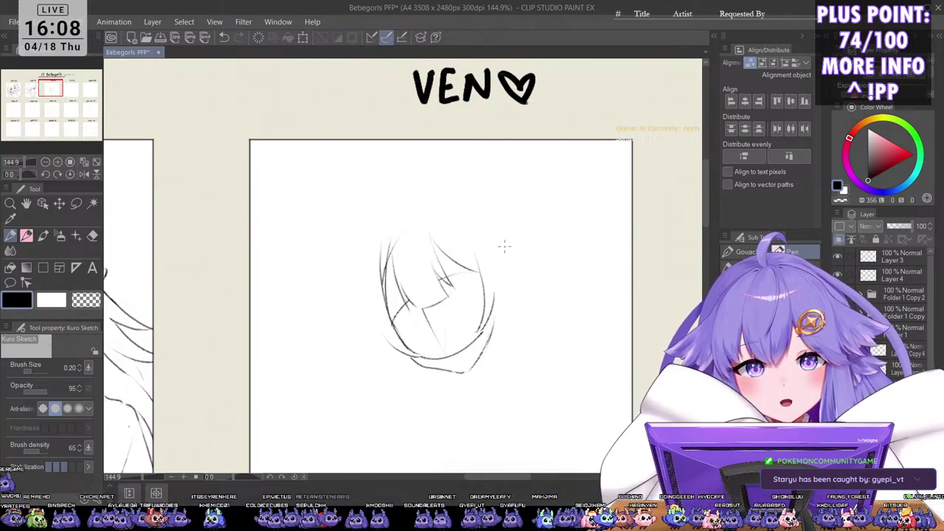
Step: Draw the far-side hair with a short strand beside the jaw and a long outer contour ending in an outward flick
{"action": "left_click_drag", "start_coordinate": [490, 312], "coordinate": [493, 359]}
{"action": "key", "text": "ctrl+z"}
{"action": "left_click_drag", "start_coordinate": [498, 329], "coordinate": [495, 357]}
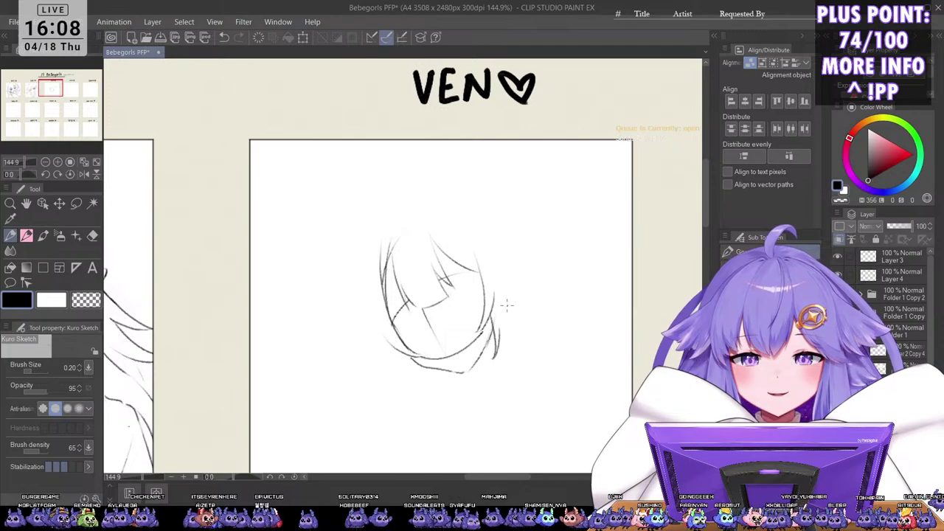
{"action": "left_click_drag", "start_coordinate": [495, 320], "coordinate": [527, 348]}
{"action": "key", "text": "ctrl+z"}
{"action": "scroll", "coordinate": [519, 305], "scroll_direction": "down", "scroll_amount": 1}
{"action": "mouse_move", "coordinate": [507, 250]}
{"action": "left_mouse_down"}
{"action": "mouse_move", "coordinate": [521, 343]}
{"action": "mouse_move", "coordinate": [541, 373]}
{"action": "left_mouse_up"}
{"action": "scroll", "coordinate": [503, 257], "scroll_direction": "up", "scroll_amount": 1}
{"action": "key", "text": "ctrl+z"}
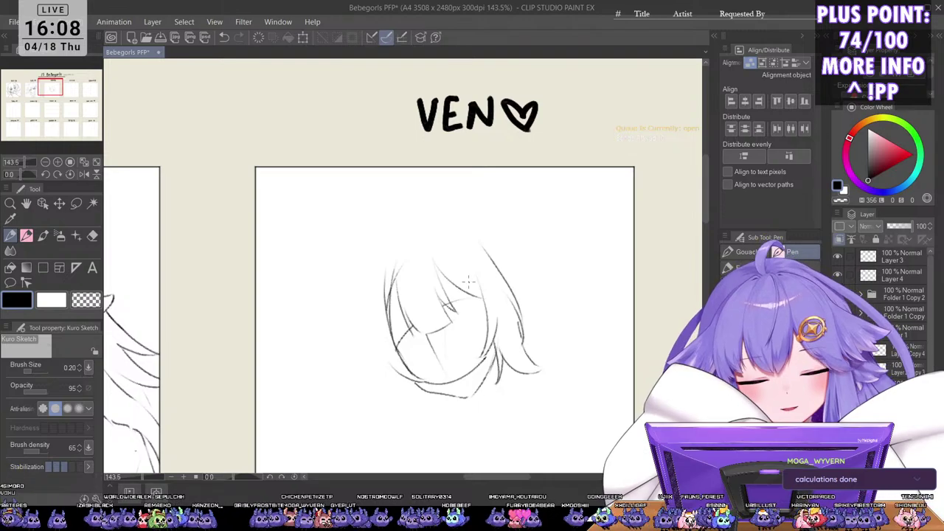
Step: Try to sketch VEN's neck lines below the chin, and undo those strokes
{"action": "scroll", "coordinate": [524, 277], "scroll_direction": "down", "scroll_amount": 1}
{"action": "left_click_drag", "start_coordinate": [524, 278], "coordinate": [526, 228]}
{"action": "scroll", "coordinate": [478, 326], "scroll_direction": "up", "scroll_amount": 2}
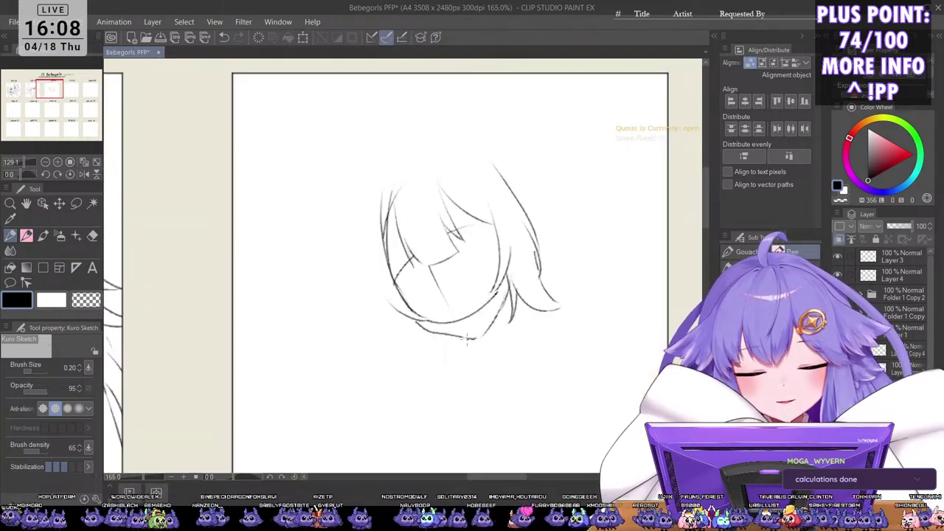
{"action": "left_click_drag", "start_coordinate": [462, 340], "coordinate": [455, 354]}
{"action": "left_click_drag", "start_coordinate": [497, 317], "coordinate": [499, 357]}
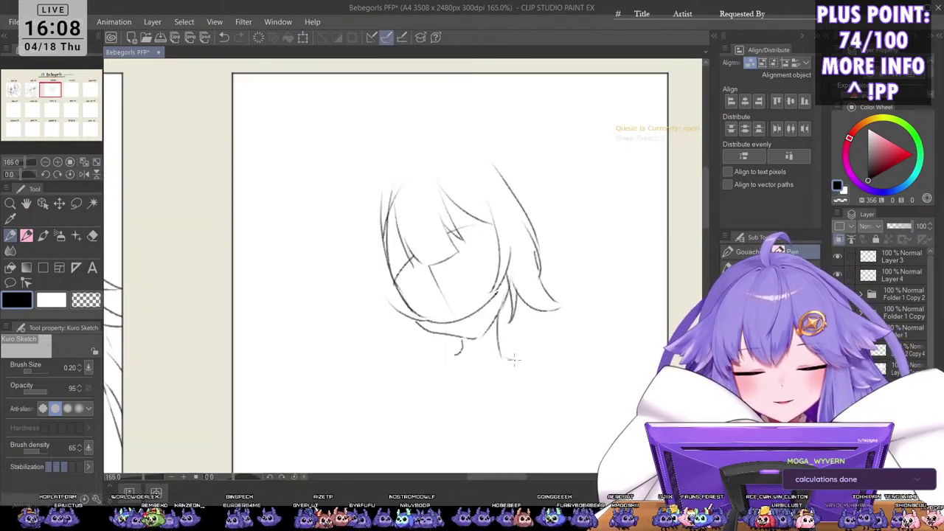
{"action": "scroll", "coordinate": [494, 225], "scroll_direction": "down", "scroll_amount": 4}
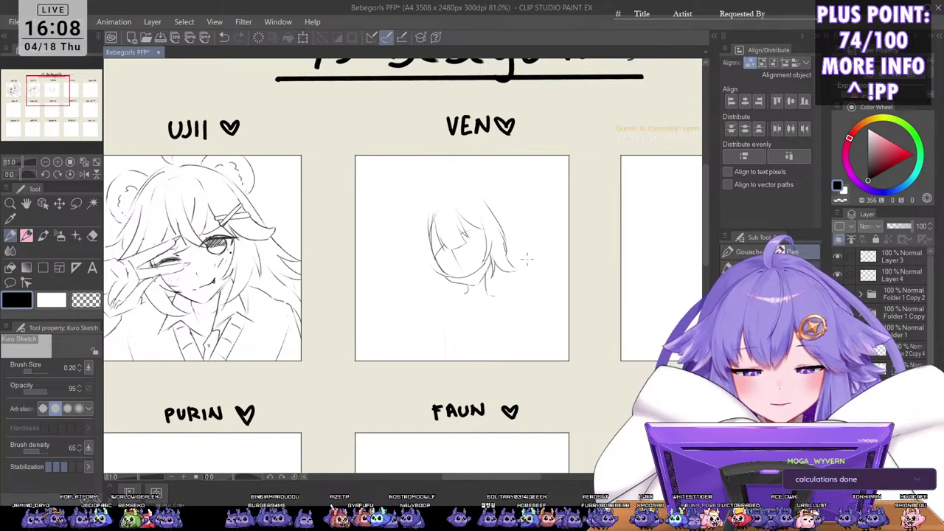
{"action": "scroll", "coordinate": [525, 257], "scroll_direction": "up", "scroll_amount": 3}
{"action": "key", "text": "ctrl+z"}
{"action": "key", "text": "ctrl+z"}
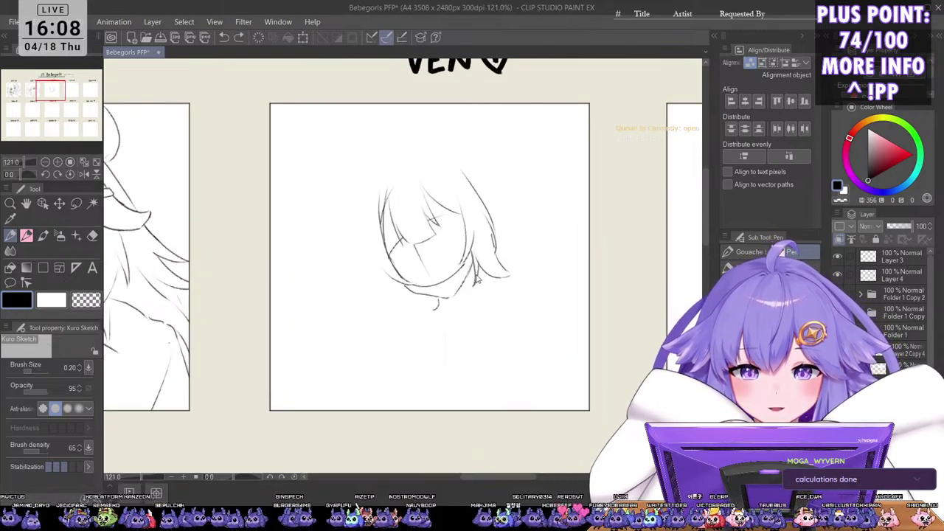
Step: Draw VEN's neck with a shirt collar flap on each side, and remove the old round chin and face guide lines
{"action": "mouse_move", "coordinate": [469, 271]}
{"action": "left_mouse_down"}
{"action": "mouse_move", "coordinate": [477, 315]}
{"action": "mouse_move", "coordinate": [412, 333]}
{"action": "mouse_move", "coordinate": [432, 330]}
{"action": "left_mouse_up"}
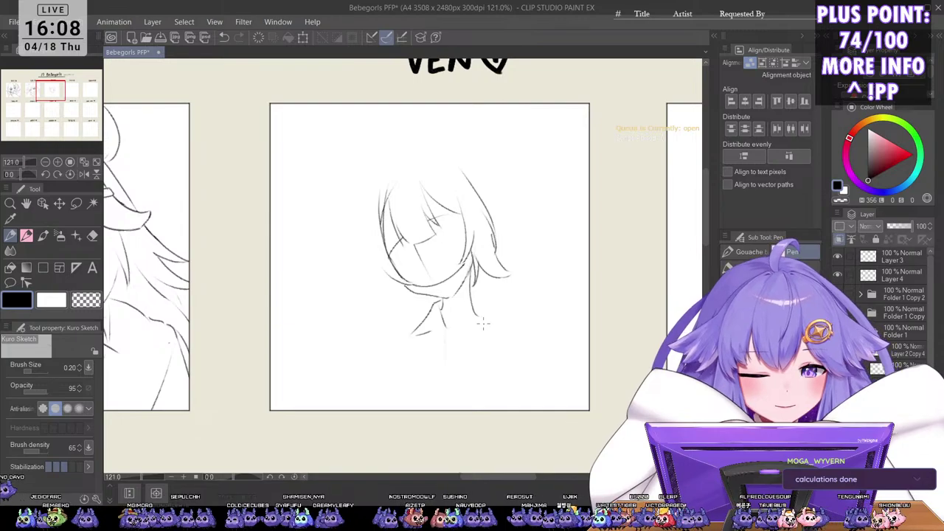
{"action": "left_click_drag", "start_coordinate": [478, 308], "coordinate": [460, 334]}
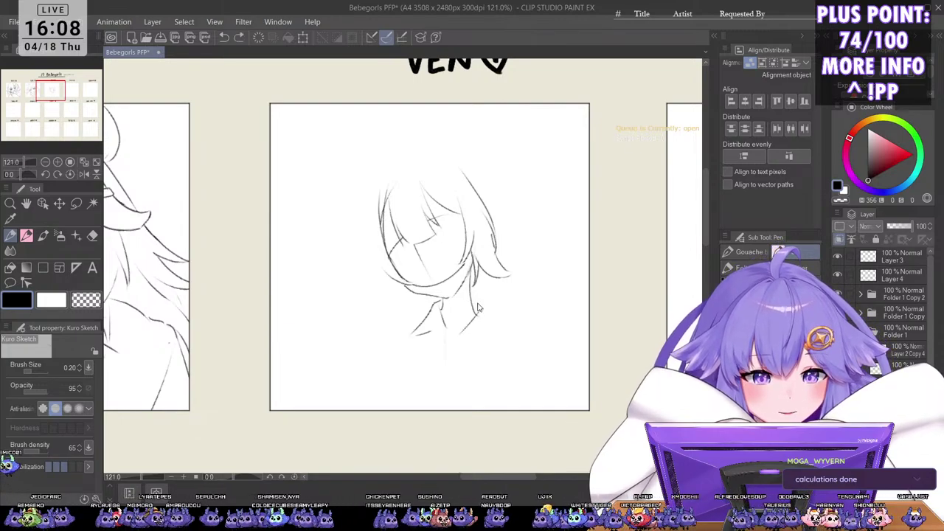
{"action": "mouse_move", "coordinate": [478, 302]}
{"action": "left_mouse_down"}
{"action": "mouse_move", "coordinate": [512, 338]}
{"action": "mouse_move", "coordinate": [462, 326]}
{"action": "mouse_move", "coordinate": [464, 338]}
{"action": "mouse_move", "coordinate": [504, 346]}
{"action": "left_mouse_up"}
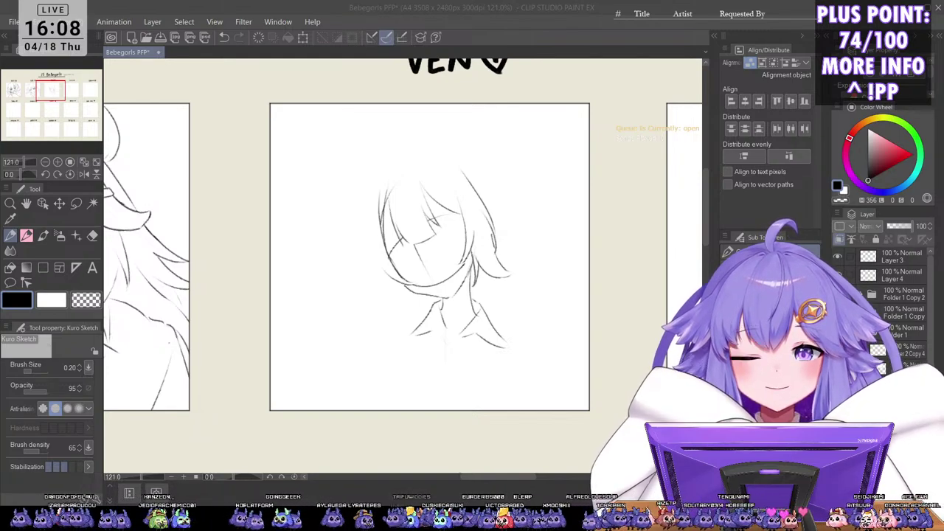
{"action": "key", "text": "ctrl+z"}
{"action": "key", "text": "ctrl+z"}
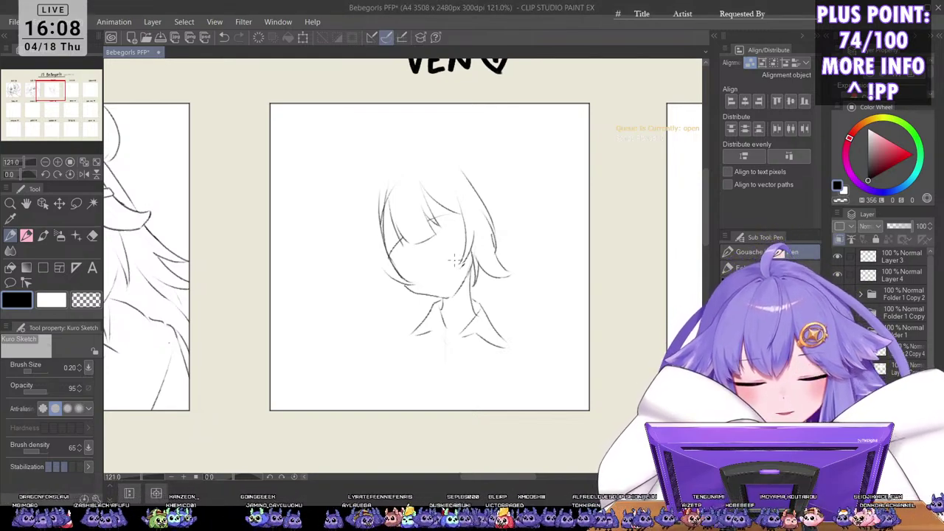
Step: Check VEN's sketch in a mirrored view and move the whole sketch slightly up and left within its frame
{"action": "scroll", "coordinate": [509, 226], "scroll_direction": "down", "scroll_amount": 3}
{"action": "key", "text": "h"}
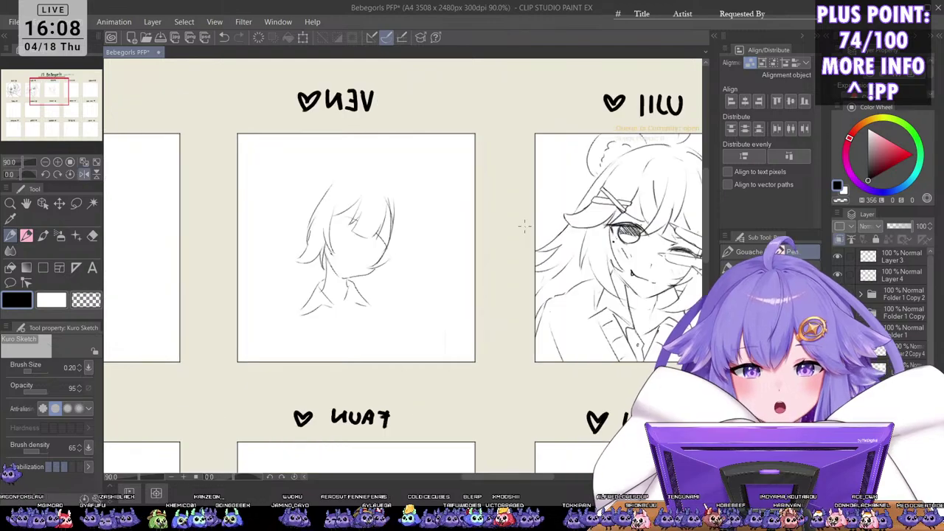
{"action": "key", "text": "h"}
{"action": "scroll", "coordinate": [519, 223], "scroll_direction": "down", "scroll_amount": 1}
{"action": "key", "text": "ctrl+t"}
{"action": "key", "text": "ctrl+minus"}
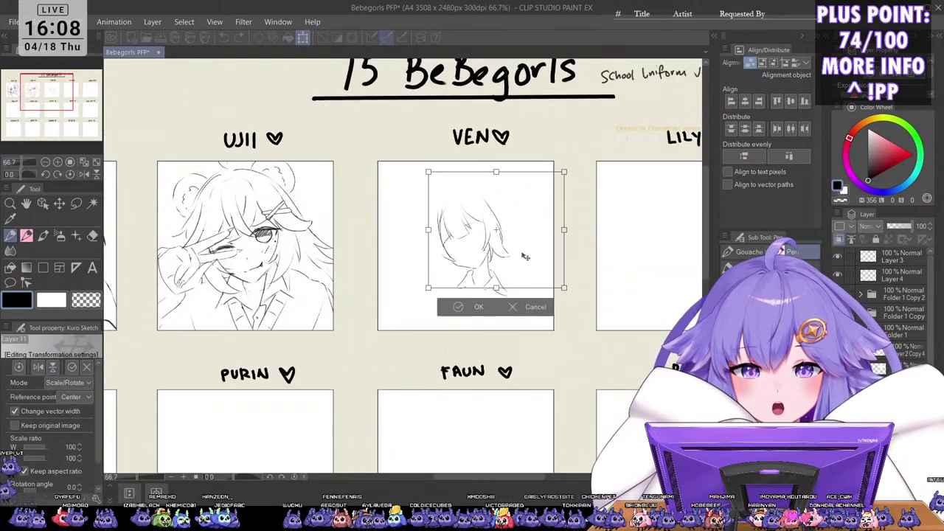
{"action": "left_click", "coordinate": [479, 306]}
{"action": "key", "text": "ctrl+plus"}
{"action": "key", "text": "ctrl+plus"}
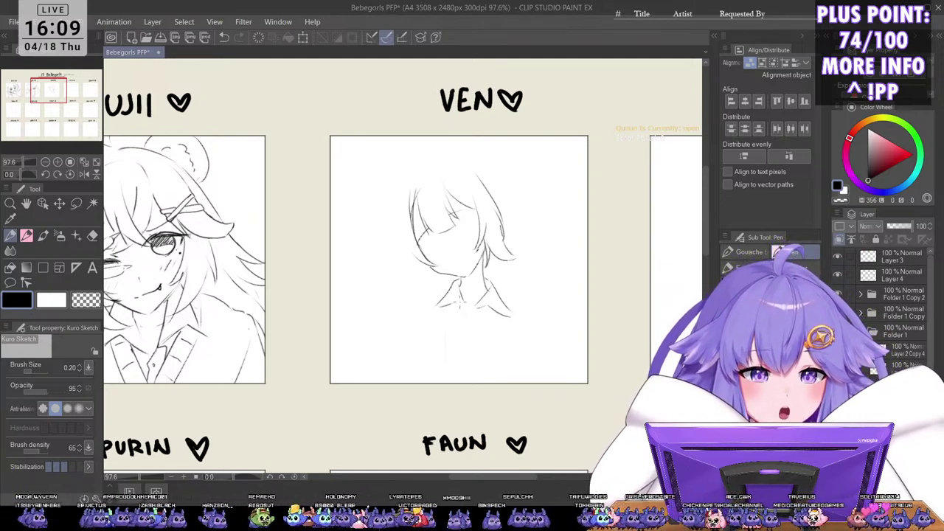
Step: Draw the V-shaped shirt opening between the two collar flaps with an inner fold line, undoing rejected strokes
{"action": "mouse_move", "coordinate": [456, 305]}
{"action": "left_mouse_down"}
{"action": "mouse_move", "coordinate": [457, 328]}
{"action": "mouse_move", "coordinate": [484, 308]}
{"action": "mouse_move", "coordinate": [455, 327]}
{"action": "left_mouse_up"}
{"action": "key", "text": "ctrl+z"}
{"action": "key", "text": "ctrl+z"}
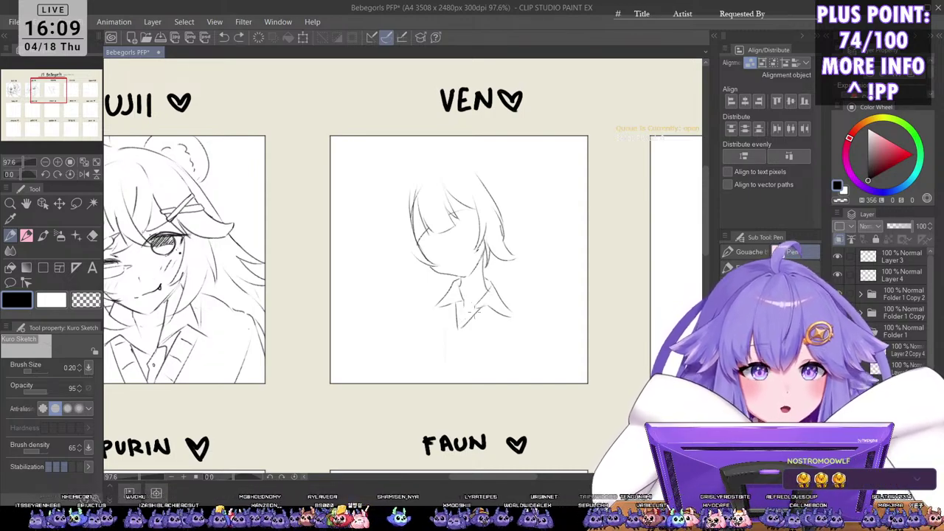
{"action": "scroll", "coordinate": [465, 236], "scroll_direction": "up", "scroll_amount": 2}
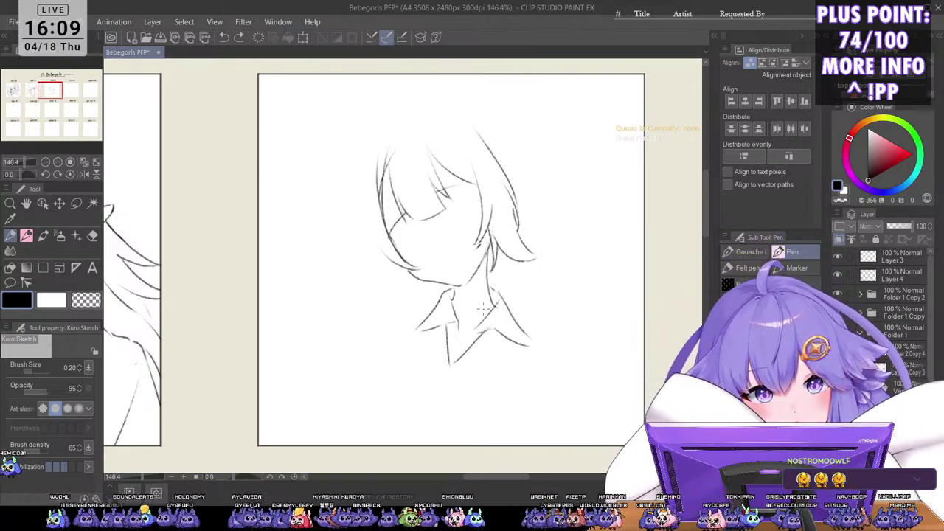
{"action": "left_click_drag", "start_coordinate": [473, 329], "coordinate": [453, 352]}
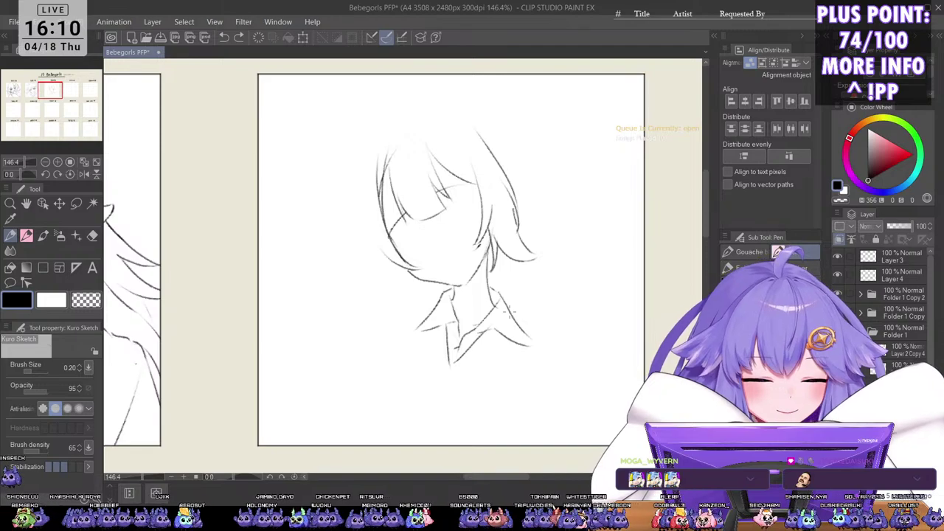
Step: Draw the V-shaped sweater neckband below the collar, fill it with short ribbing lines, and start the far shoulder line
{"action": "left_click_drag", "start_coordinate": [511, 344], "coordinate": [473, 381]}
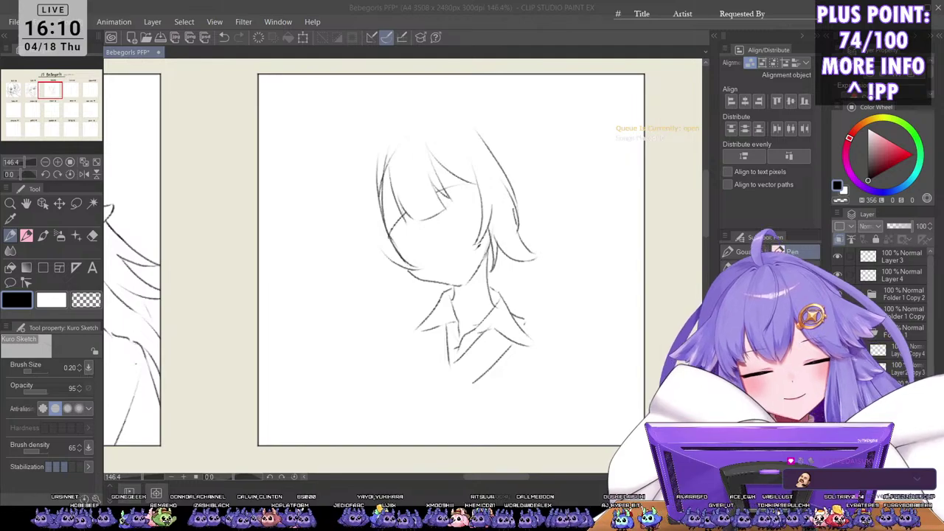
{"action": "mouse_move", "coordinate": [426, 332]}
{"action": "left_mouse_down"}
{"action": "mouse_move", "coordinate": [432, 395]}
{"action": "mouse_move", "coordinate": [500, 382]}
{"action": "mouse_move", "coordinate": [464, 385]}
{"action": "mouse_move", "coordinate": [452, 401]}
{"action": "mouse_move", "coordinate": [472, 381]}
{"action": "left_mouse_up"}
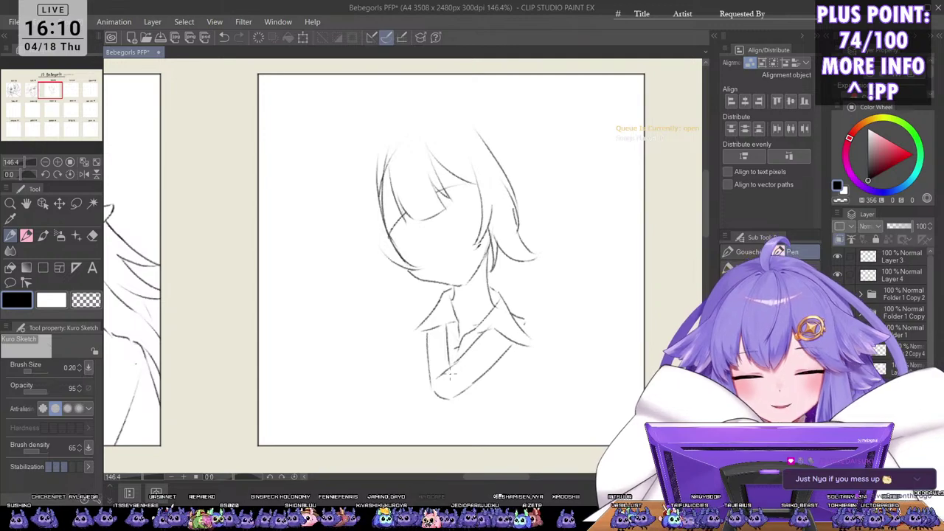
{"action": "mouse_move", "coordinate": [447, 376]}
{"action": "left_mouse_down"}
{"action": "mouse_move", "coordinate": [460, 390]}
{"action": "mouse_move", "coordinate": [477, 362]}
{"action": "left_mouse_up"}
{"action": "left_click_drag", "start_coordinate": [506, 331], "coordinate": [490, 348]}
{"action": "left_click_drag", "start_coordinate": [527, 320], "coordinate": [510, 324]}
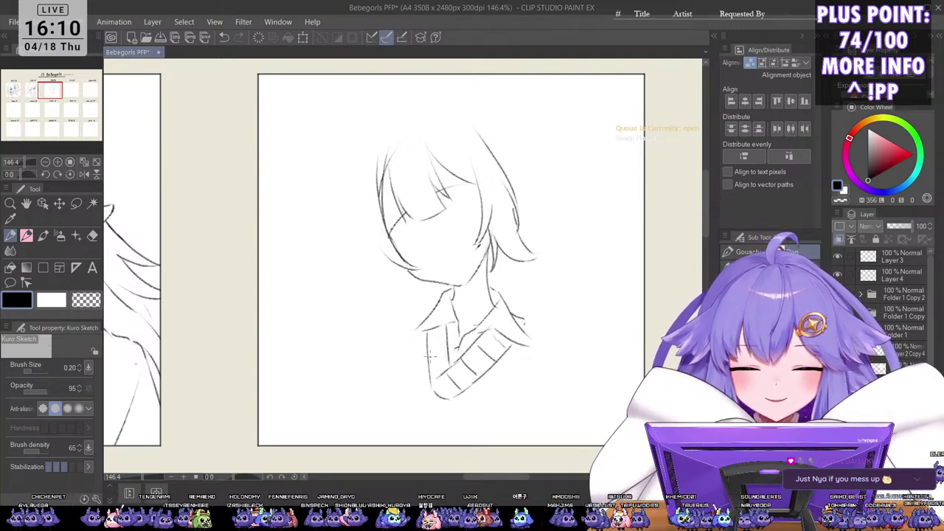
{"action": "left_click_drag", "start_coordinate": [426, 338], "coordinate": [445, 332]}
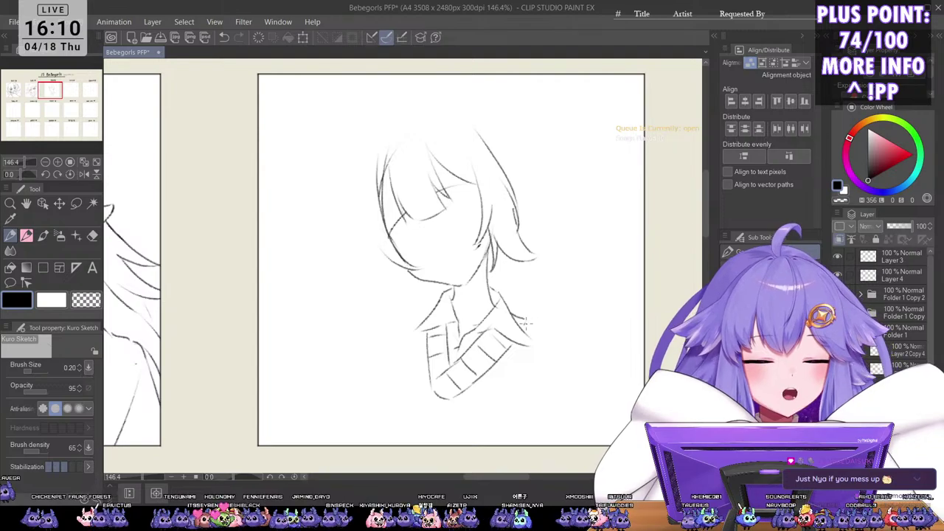
{"action": "left_click_drag", "start_coordinate": [526, 322], "coordinate": [536, 323]}
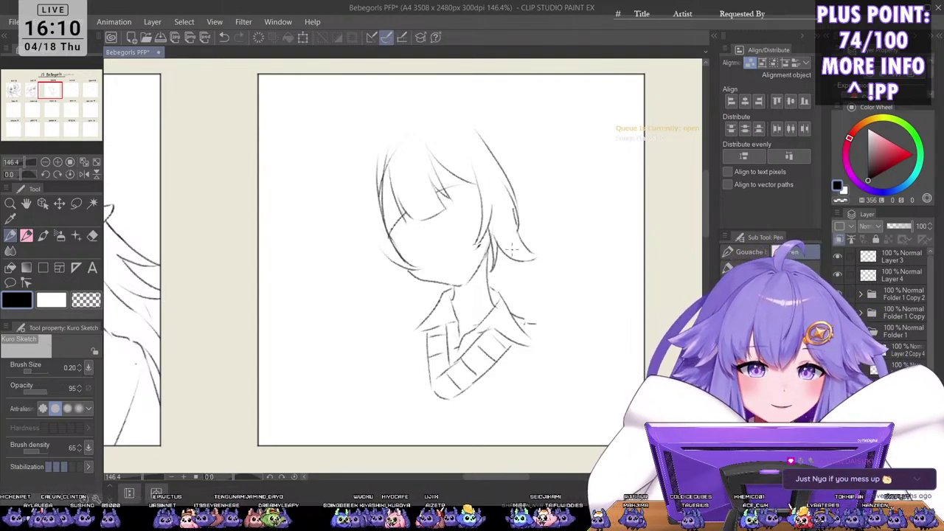
Step: Draw the long outer hair contour on the near side of VEN's face with curled tips beside the neck
{"action": "scroll", "coordinate": [514, 227], "scroll_direction": "down", "scroll_amount": 2}
{"action": "left_click_drag", "start_coordinate": [466, 247], "coordinate": [457, 295]}
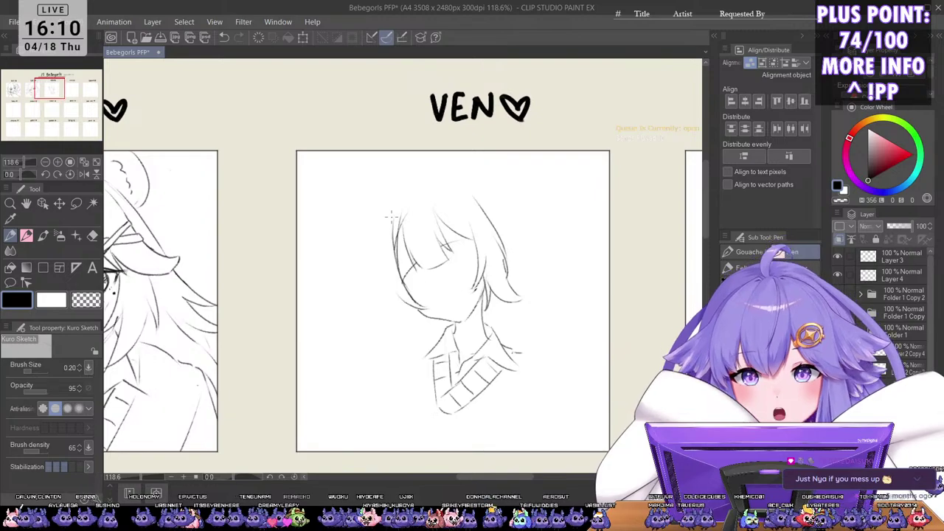
{"action": "mouse_move", "coordinate": [375, 222]}
{"action": "left_mouse_down"}
{"action": "mouse_move", "coordinate": [394, 328]}
{"action": "mouse_move", "coordinate": [405, 316]}
{"action": "mouse_move", "coordinate": [405, 338]}
{"action": "mouse_move", "coordinate": [432, 324]}
{"action": "left_mouse_up"}
{"action": "left_click_drag", "start_coordinate": [419, 311], "coordinate": [435, 324]}
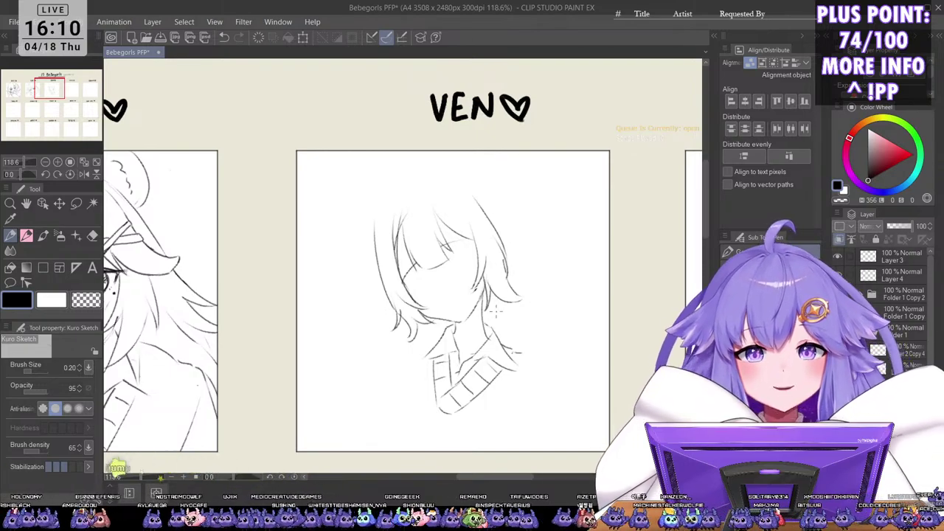
{"action": "left_click_drag", "start_coordinate": [506, 267], "coordinate": [521, 299]}
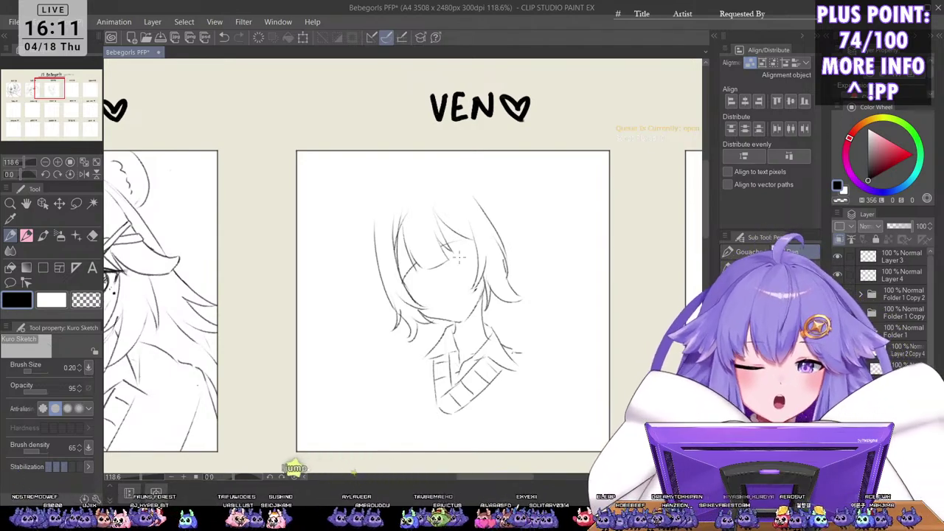
Step: Check the sketch mirrored, then lasso the upper part of VEN's hair and squash its height to 89%
{"action": "key", "text": "h"}
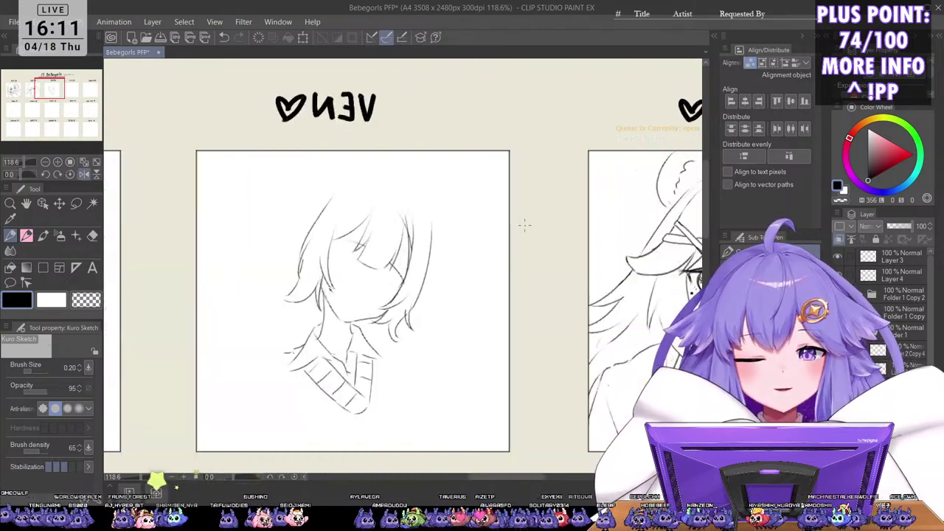
{"action": "key", "text": "h"}
{"action": "key", "text": "m"}
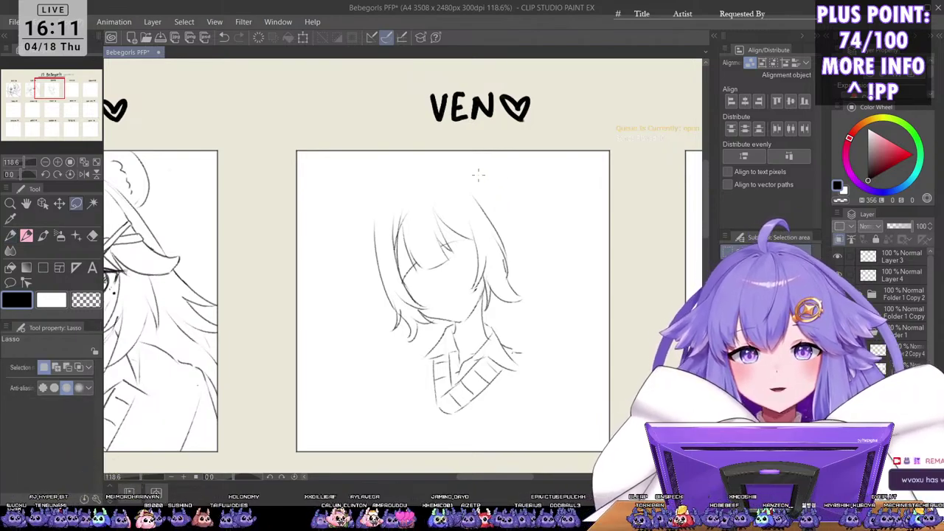
{"action": "mouse_move", "coordinate": [493, 172]}
{"action": "left_mouse_down"}
{"action": "mouse_move", "coordinate": [454, 174]}
{"action": "mouse_move", "coordinate": [352, 280]}
{"action": "mouse_move", "coordinate": [433, 278]}
{"action": "mouse_move", "coordinate": [480, 248]}
{"action": "mouse_move", "coordinate": [512, 167]}
{"action": "mouse_move", "coordinate": [504, 168]}
{"action": "left_mouse_up"}
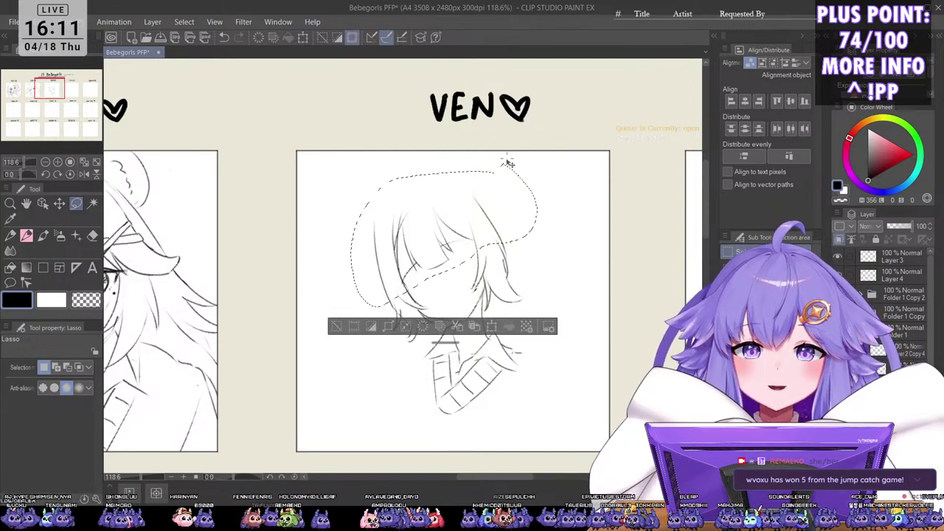
{"action": "key", "text": "ctrl+t"}
{"action": "left_click_drag", "start_coordinate": [442, 176], "coordinate": [448, 180]}
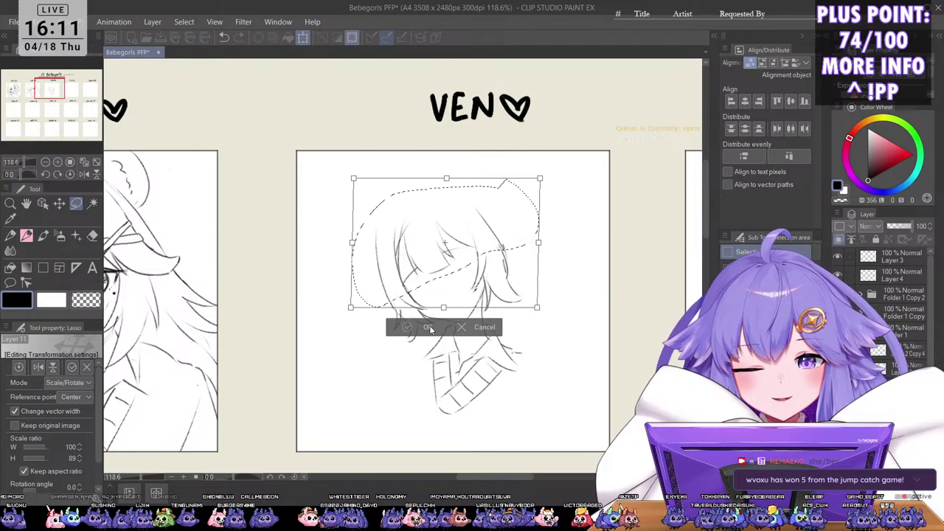
{"action": "left_click", "coordinate": [428, 327]}
{"action": "key", "text": "ctrl+d"}
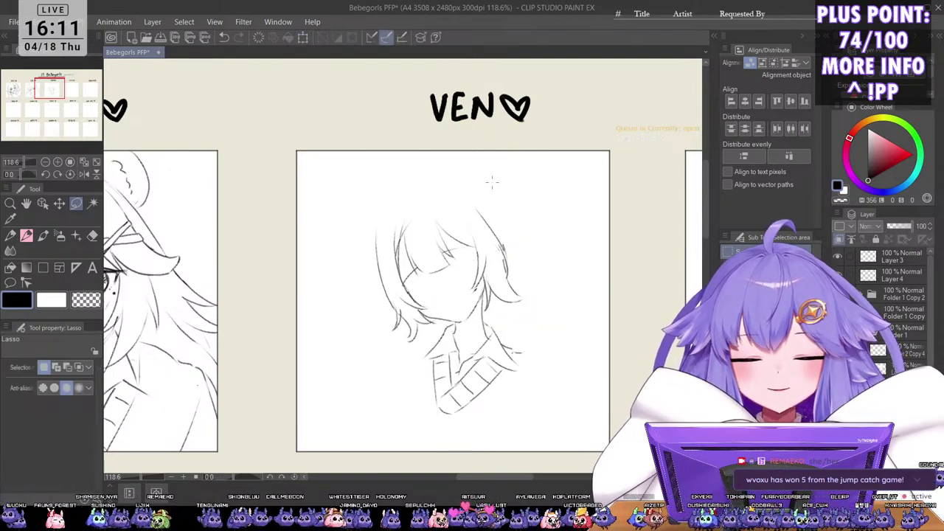
Step: Lasso and clear the leftover face contour lines showing between VEN's bangs and near side lock
{"action": "scroll", "coordinate": [505, 235], "scroll_direction": "up", "scroll_amount": 3}
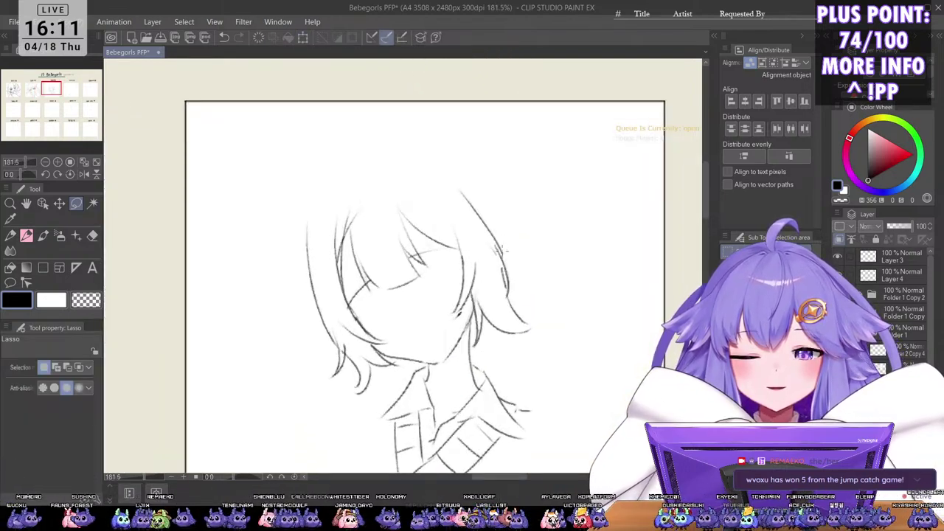
{"action": "scroll", "coordinate": [471, 258], "scroll_direction": "up", "scroll_amount": 3}
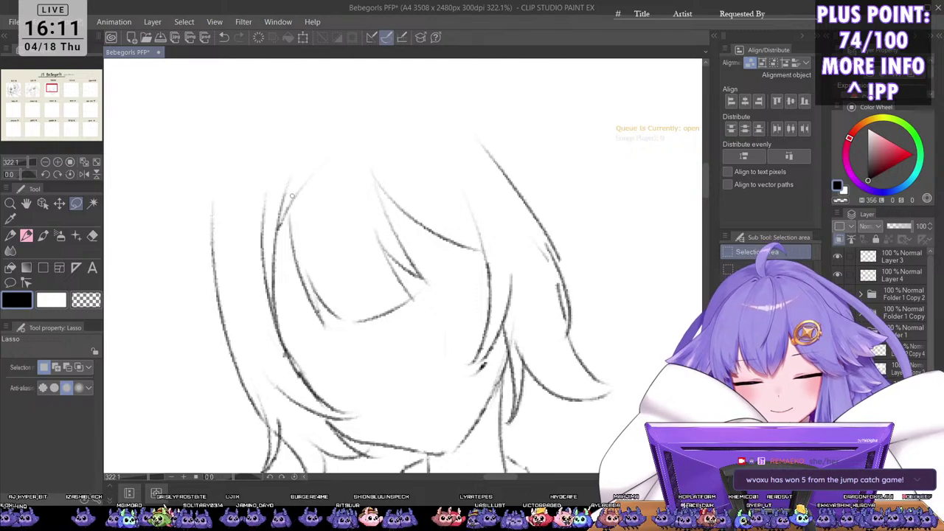
{"action": "left_click_drag", "start_coordinate": [282, 221], "coordinate": [306, 182]}
{"action": "left_click_drag", "start_coordinate": [286, 243], "coordinate": [277, 302]}
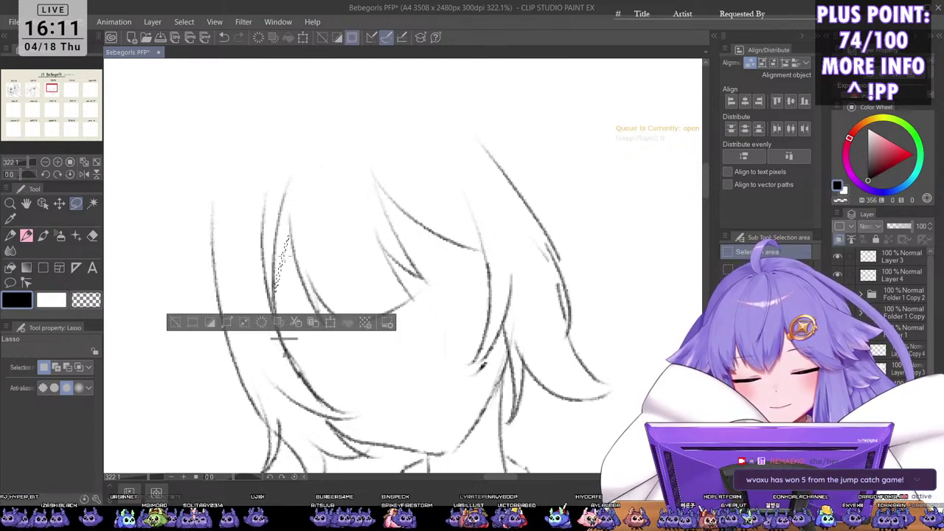
{"action": "key", "text": "ctrl+d"}
{"action": "key", "text": "p"}
{"action": "key", "text": "e"}
{"action": "key", "text": "p"}
{"action": "left_click_drag", "start_coordinate": [289, 235], "coordinate": [274, 286]}
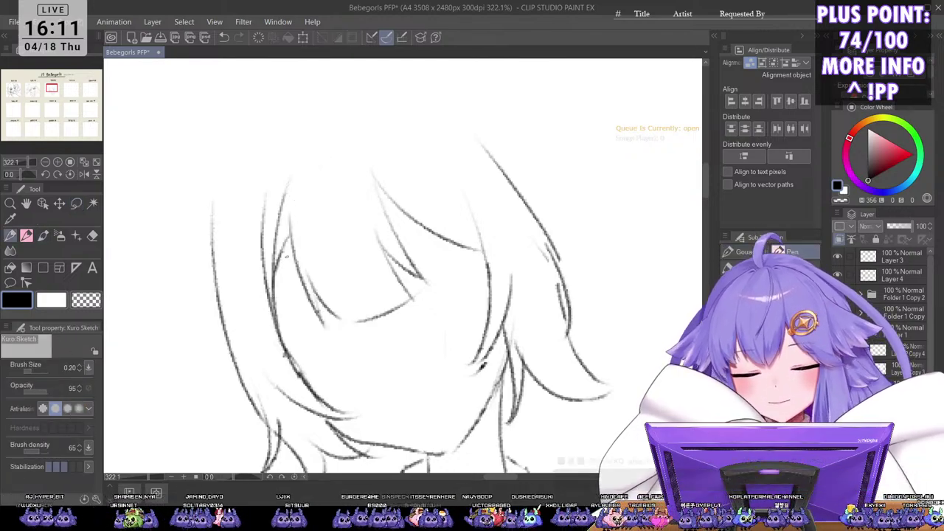
{"action": "scroll", "coordinate": [333, 168], "scroll_direction": "down", "scroll_amount": 2}
{"action": "key", "text": "ctrl+z"}
{"action": "scroll", "coordinate": [347, 204], "scroll_direction": "up", "scroll_amount": 4}
{"action": "left_click_drag", "start_coordinate": [343, 274], "coordinate": [399, 309]}
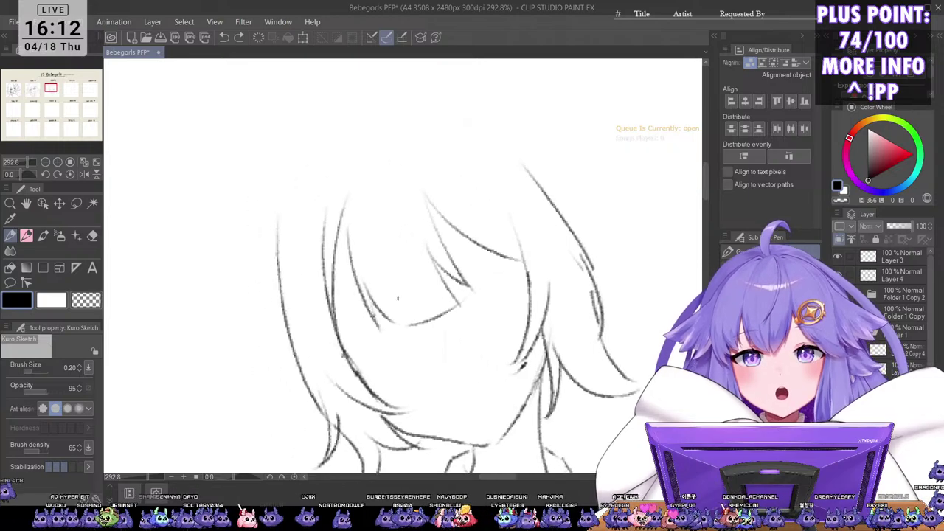
{"action": "scroll", "coordinate": [394, 293], "scroll_direction": "up", "scroll_amount": 1}
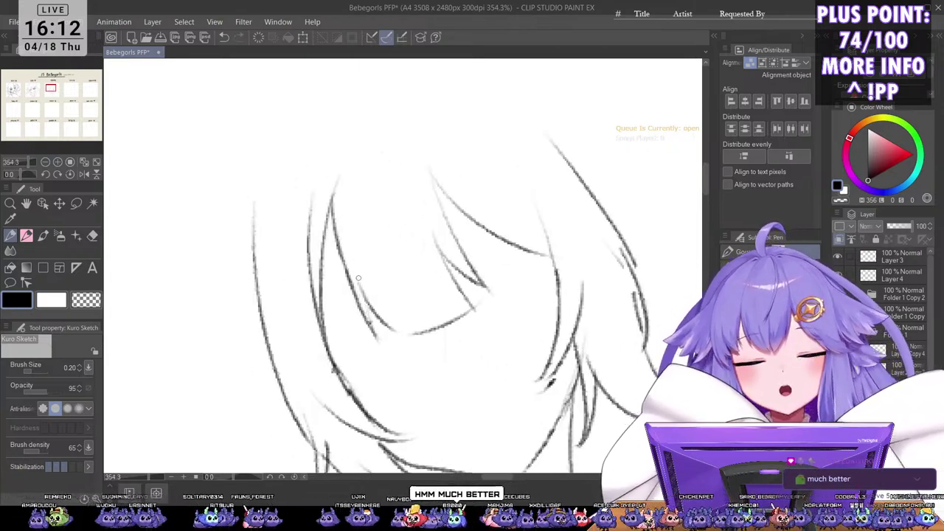
Step: Add a short strand line at the pointed tip of the near bangs, undoing rejected strokes, and tidy the side lock contour
{"action": "left_click_drag", "start_coordinate": [360, 288], "coordinate": [379, 341]}
{"action": "key", "text": "ctrl+z"}
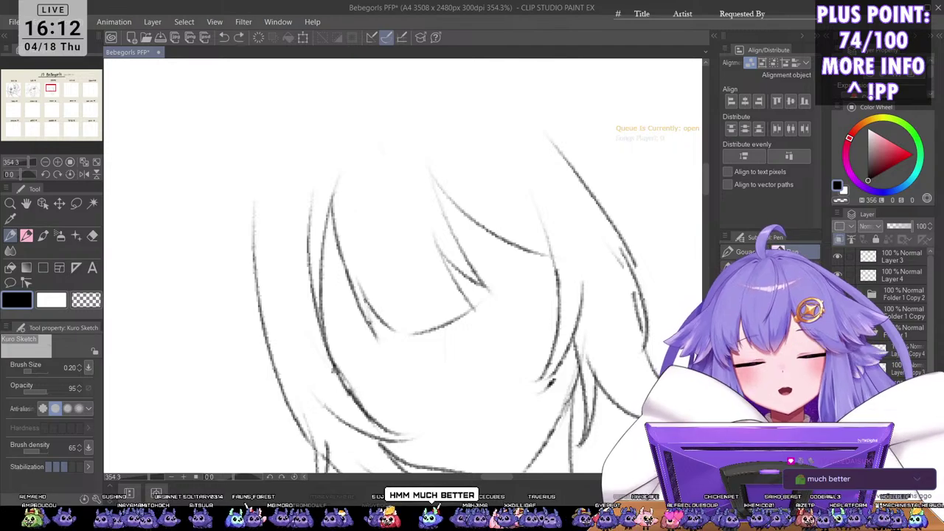
{"action": "left_click_drag", "start_coordinate": [358, 285], "coordinate": [376, 336]}
{"action": "key", "text": "ctrl+z"}
{"action": "left_click_drag", "start_coordinate": [360, 279], "coordinate": [376, 337]}
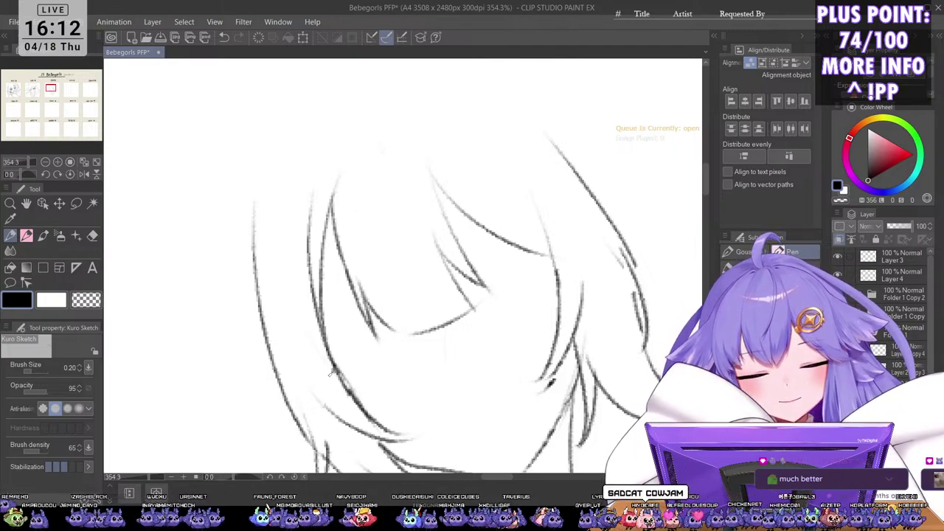
{"action": "key", "text": "ctrl+z"}
{"action": "mouse_move", "coordinate": [346, 385]}
{"action": "left_mouse_down"}
{"action": "mouse_move", "coordinate": [337, 367]}
{"action": "mouse_move", "coordinate": [354, 392]}
{"action": "left_mouse_up"}
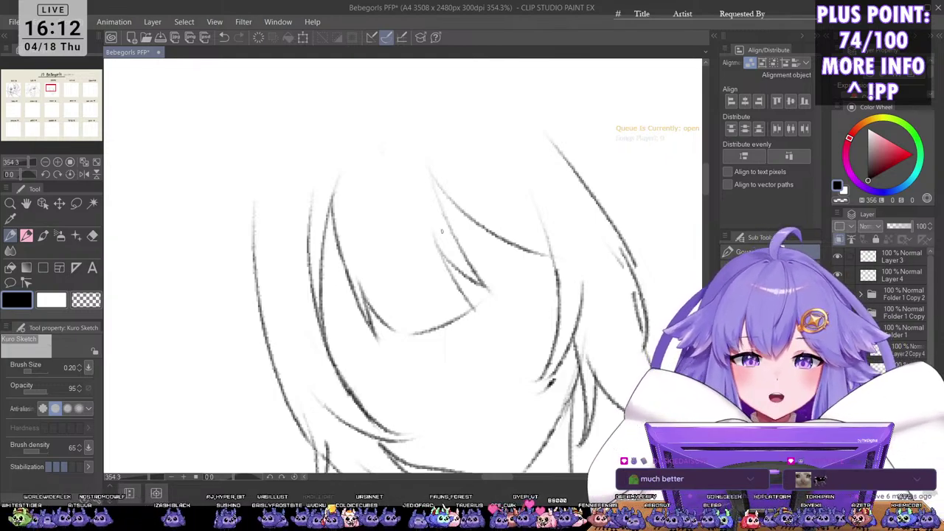
Step: Examine the proportions and placement of VEN's head and collar sketch within its frame
{"action": "scroll", "coordinate": [441, 231], "scroll_direction": "down", "scroll_amount": 3}
{"action": "scroll", "coordinate": [529, 192], "scroll_direction": "down", "scroll_amount": 5}
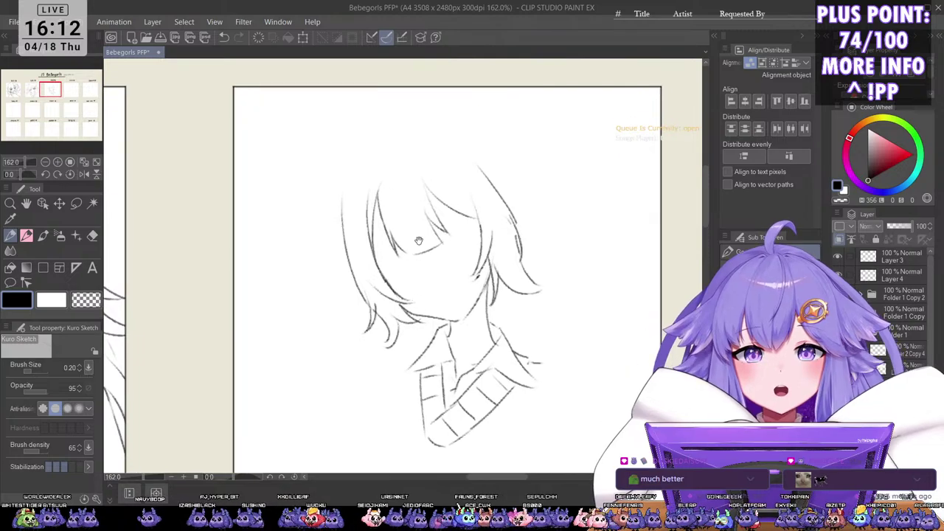
{"action": "left_click_drag", "start_coordinate": [517, 313], "coordinate": [475, 348]}
{"action": "scroll", "coordinate": [384, 362], "scroll_direction": "down", "scroll_amount": 3}
{"action": "scroll", "coordinate": [326, 360], "scroll_direction": "up", "scroll_amount": 3}
{"action": "scroll", "coordinate": [505, 339], "scroll_direction": "up", "scroll_amount": 1}
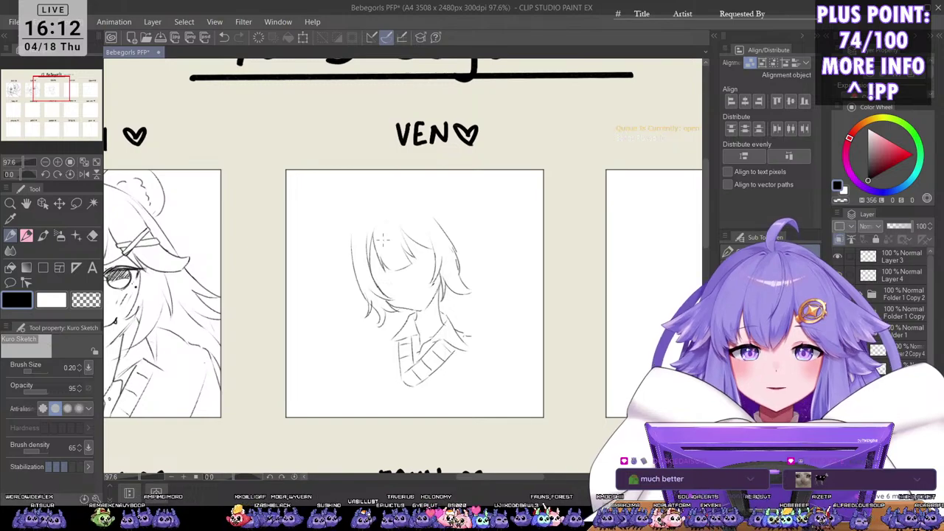
{"action": "scroll", "coordinate": [454, 303], "scroll_direction": "up", "scroll_amount": 1}
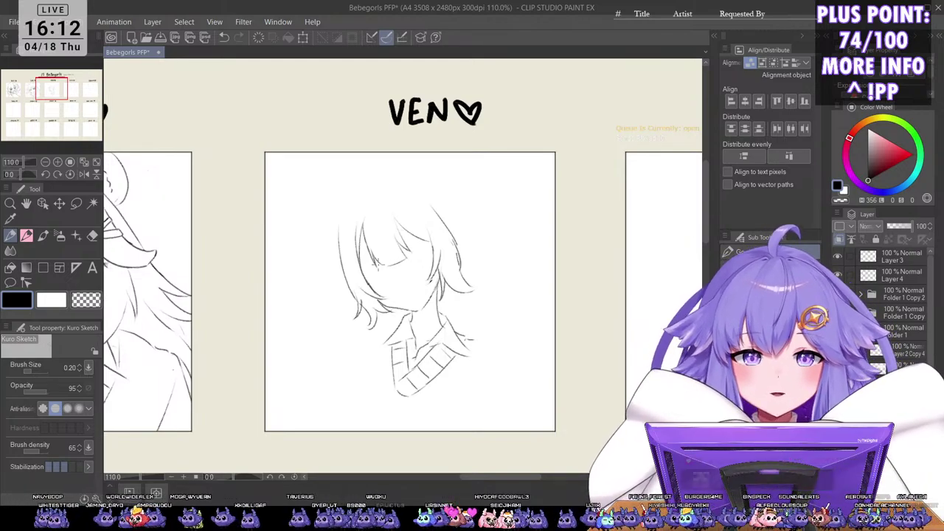
{"action": "scroll", "coordinate": [373, 219], "scroll_direction": "up", "scroll_amount": 2}
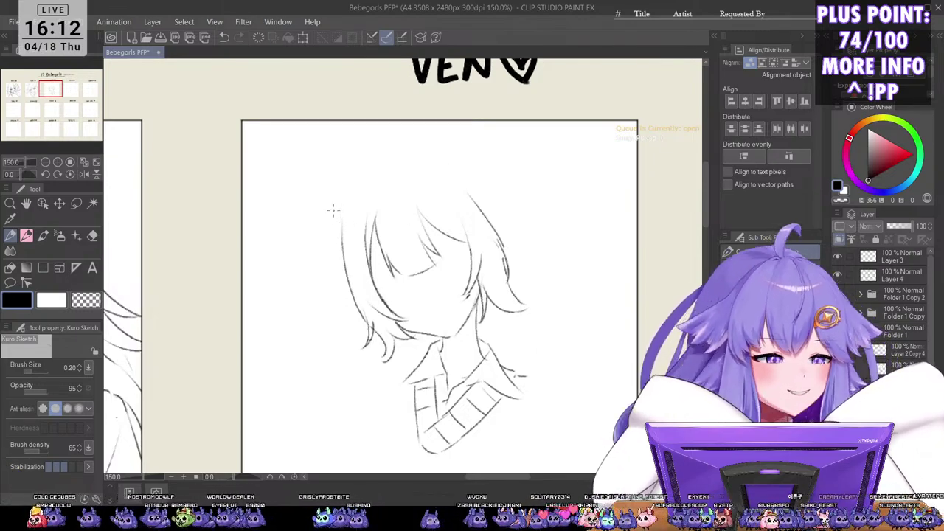
{"action": "scroll", "coordinate": [436, 213], "scroll_direction": "down", "scroll_amount": 2}
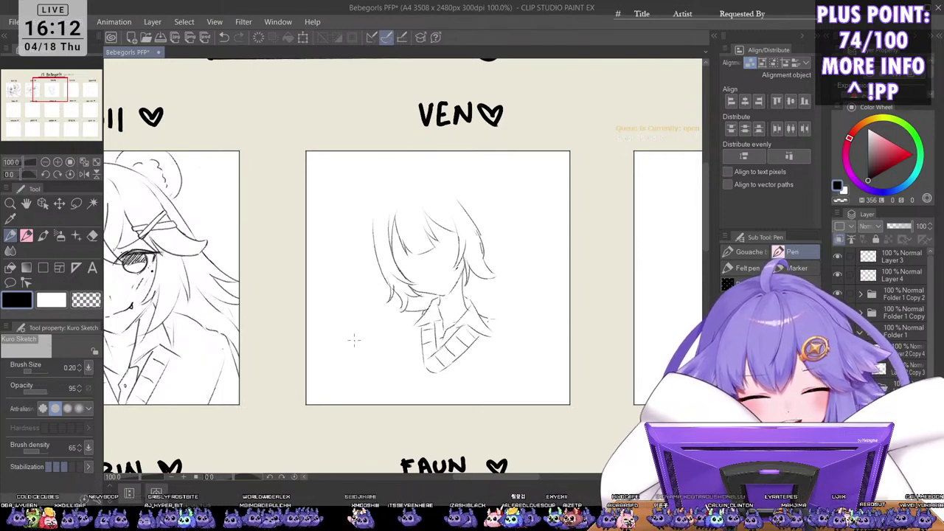
Step: Draw the near shoulder line sloping down from the hair tips, with a short mark for the elbow
{"action": "left_click_drag", "start_coordinate": [390, 303], "coordinate": [355, 329]}
{"action": "key", "text": "ctrl+z"}
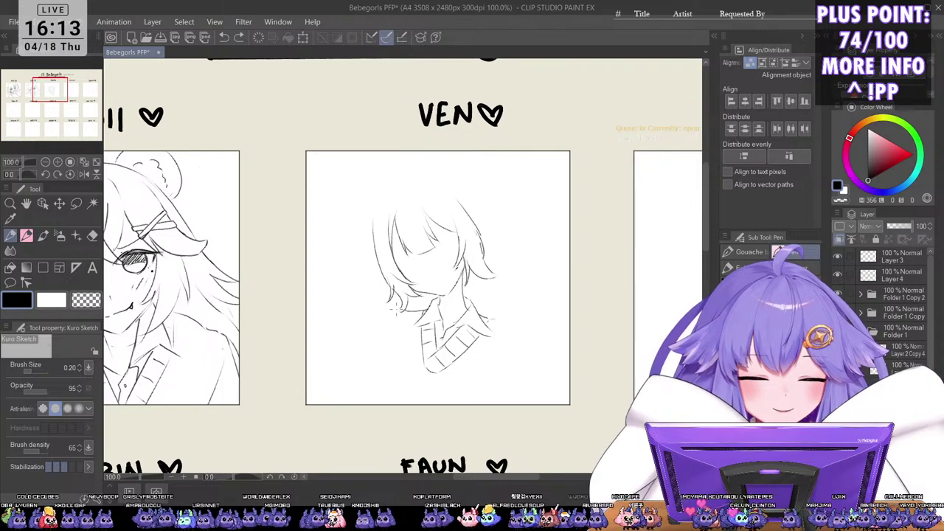
{"action": "left_click_drag", "start_coordinate": [403, 307], "coordinate": [347, 354]}
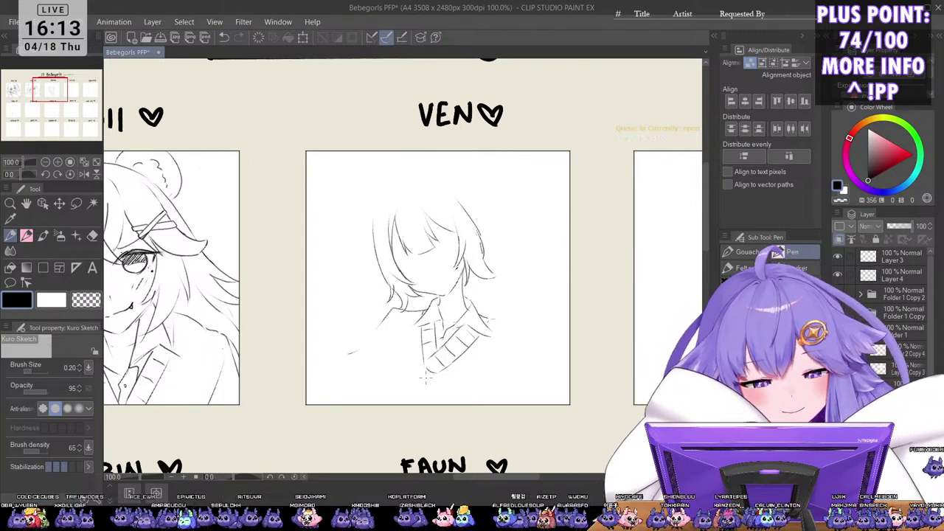
{"action": "scroll", "coordinate": [366, 295], "scroll_direction": "up", "scroll_amount": 1}
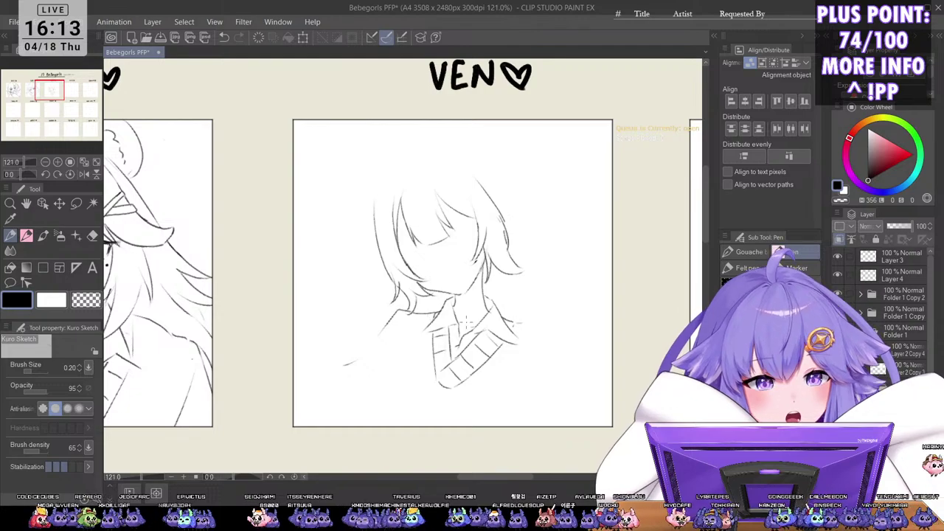
Step: Rough in VEN's raised hand and wrist over the collar below the chin, undoing rejected strokes
{"action": "mouse_move", "coordinate": [420, 350]}
{"action": "left_mouse_down"}
{"action": "mouse_move", "coordinate": [454, 335]}
{"action": "mouse_move", "coordinate": [454, 360]}
{"action": "left_mouse_up"}
{"action": "key", "text": "ctrl+z"}
{"action": "key", "text": "ctrl+z"}
{"action": "key", "text": "ctrl+z"}
{"action": "mouse_move", "coordinate": [454, 352]}
{"action": "left_mouse_down"}
{"action": "mouse_move", "coordinate": [462, 364]}
{"action": "mouse_move", "coordinate": [451, 370]}
{"action": "mouse_move", "coordinate": [433, 351]}
{"action": "left_mouse_up"}
{"action": "mouse_move", "coordinate": [431, 336]}
{"action": "left_mouse_down"}
{"action": "mouse_move", "coordinate": [462, 315]}
{"action": "mouse_move", "coordinate": [469, 280]}
{"action": "mouse_move", "coordinate": [471, 320]}
{"action": "mouse_move", "coordinate": [440, 375]}
{"action": "mouse_move", "coordinate": [448, 372]}
{"action": "mouse_move", "coordinate": [422, 358]}
{"action": "left_mouse_up"}
{"action": "key", "text": "ctrl+z"}
{"action": "mouse_move", "coordinate": [417, 350]}
{"action": "left_mouse_down"}
{"action": "mouse_move", "coordinate": [423, 383]}
{"action": "mouse_move", "coordinate": [438, 387]}
{"action": "left_mouse_up"}
{"action": "left_click_drag", "start_coordinate": [442, 378], "coordinate": [427, 401]}
{"action": "key", "text": "ctrl+z"}
{"action": "key", "text": "ctrl+z"}
{"action": "key", "text": "ctrl+z"}
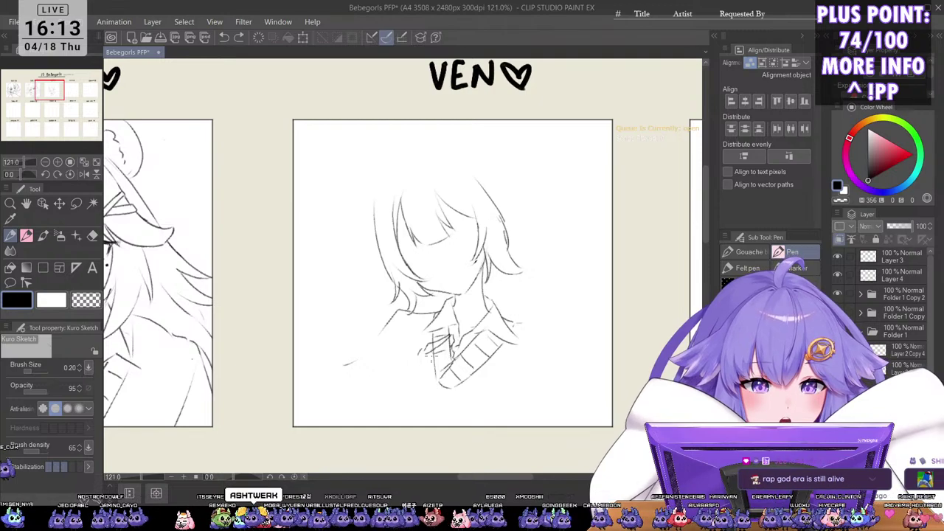
{"action": "mouse_move", "coordinate": [420, 354]}
{"action": "left_mouse_down"}
{"action": "mouse_move", "coordinate": [442, 384]}
{"action": "mouse_move", "coordinate": [430, 399]}
{"action": "left_mouse_up"}
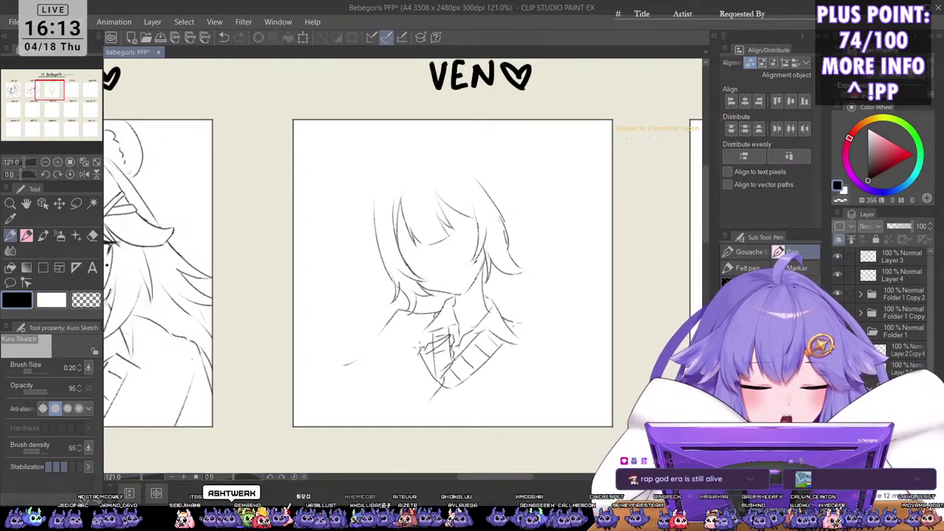
Step: Draw the ribbed cuff, the bent forearm sleeve and the elbow outline on the near side, with short fabric folds
{"action": "left_click_drag", "start_coordinate": [423, 348], "coordinate": [396, 366]}
{"action": "mouse_move", "coordinate": [418, 360]}
{"action": "left_mouse_down"}
{"action": "mouse_move", "coordinate": [400, 377]}
{"action": "mouse_move", "coordinate": [432, 386]}
{"action": "mouse_move", "coordinate": [411, 423]}
{"action": "left_mouse_up"}
{"action": "left_click_drag", "start_coordinate": [398, 360], "coordinate": [346, 379]}
{"action": "mouse_move", "coordinate": [381, 338]}
{"action": "left_mouse_down"}
{"action": "mouse_move", "coordinate": [342, 373]}
{"action": "mouse_move", "coordinate": [351, 393]}
{"action": "mouse_move", "coordinate": [354, 385]}
{"action": "mouse_move", "coordinate": [341, 384]}
{"action": "mouse_move", "coordinate": [338, 422]}
{"action": "left_mouse_up"}
{"action": "key", "text": "ctrl+z"}
{"action": "key", "text": "ctrl+z"}
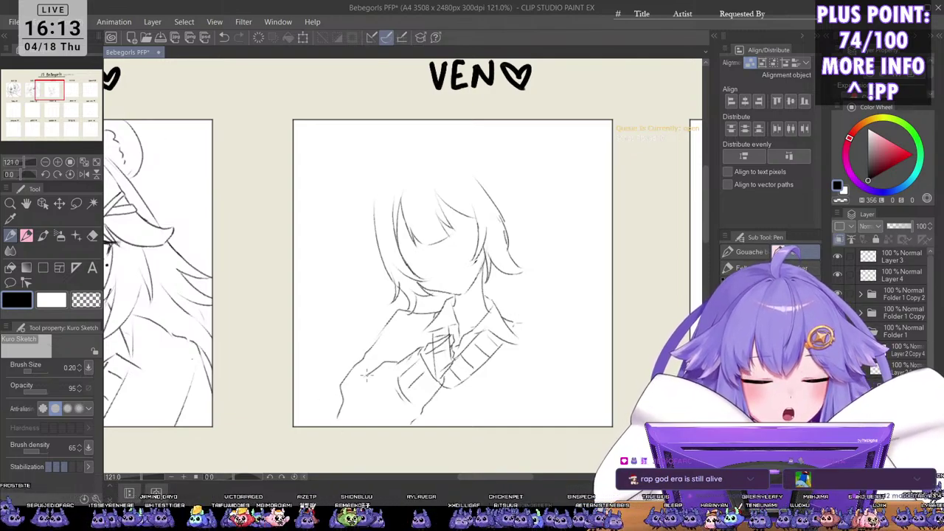
{"action": "left_click_drag", "start_coordinate": [366, 379], "coordinate": [350, 385]}
{"action": "left_click_drag", "start_coordinate": [397, 333], "coordinate": [395, 359]}
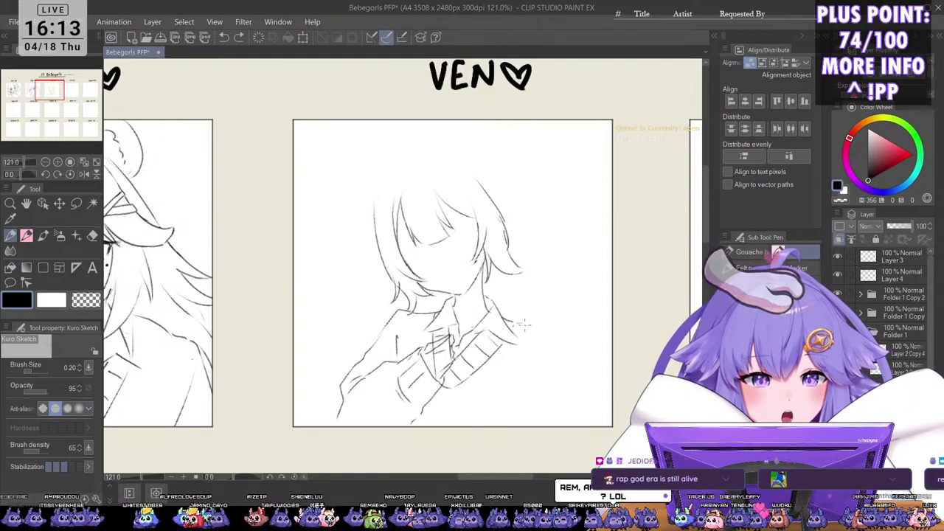
Step: Draw the far shoulder line and the outer arm contour down to the frame's lower edge, undoing rejected versions
{"action": "left_click_drag", "start_coordinate": [517, 323], "coordinate": [537, 314]}
{"action": "left_click_drag", "start_coordinate": [545, 317], "coordinate": [553, 369]}
{"action": "key", "text": "ctrl+z"}
{"action": "key", "text": "ctrl+z"}
{"action": "left_click_drag", "start_coordinate": [519, 321], "coordinate": [538, 312]}
{"action": "left_click_drag", "start_coordinate": [550, 320], "coordinate": [552, 424]}
{"action": "key", "text": "ctrl+z"}
{"action": "key", "text": "ctrl+z"}
{"action": "key", "text": "ctrl+z"}
{"action": "key", "text": "ctrl+z"}
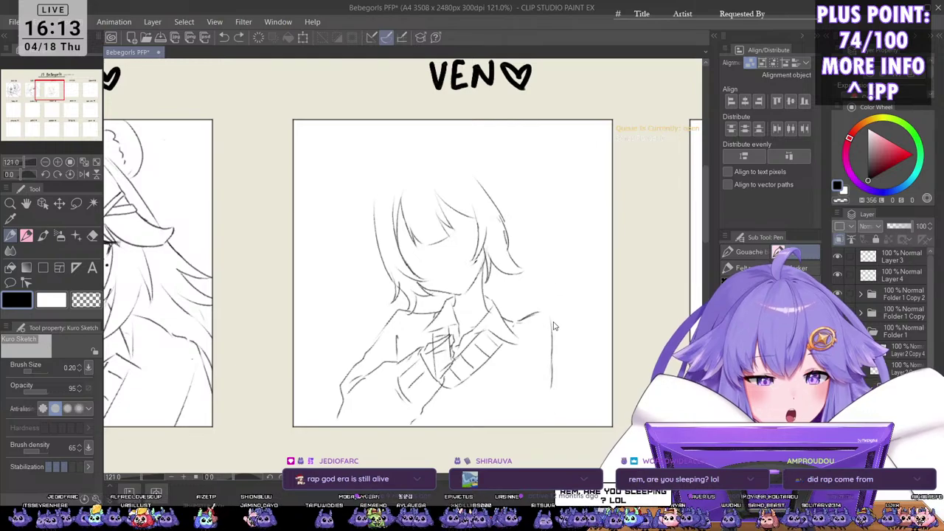
{"action": "left_click_drag", "start_coordinate": [519, 323], "coordinate": [538, 318]}
{"action": "left_click_drag", "start_coordinate": [552, 329], "coordinate": [547, 424]}
Step: Draw the inner line of the far arm from the armpit down to the frame's lower edge, undoing rejected strokes
{"action": "left_click_drag", "start_coordinate": [528, 354], "coordinate": [518, 386]}
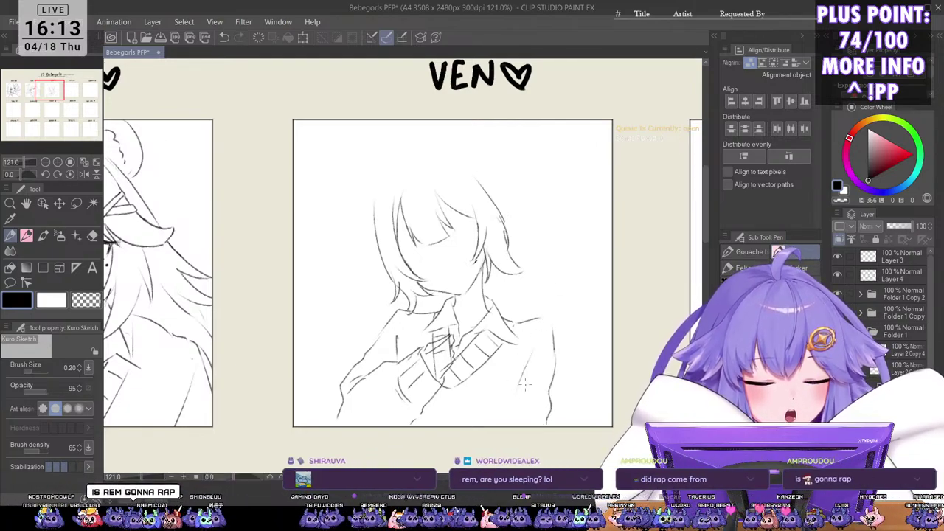
{"action": "key", "text": "ctrl+z"}
{"action": "left_click_drag", "start_coordinate": [544, 336], "coordinate": [526, 388]}
{"action": "key", "text": "ctrl+z"}
{"action": "mouse_move", "coordinate": [549, 352]}
{"action": "left_mouse_down"}
{"action": "mouse_move", "coordinate": [511, 399]}
{"action": "mouse_move", "coordinate": [517, 424]}
{"action": "left_mouse_up"}
{"action": "key", "text": "ctrl+z"}
{"action": "left_click_drag", "start_coordinate": [526, 379], "coordinate": [519, 424]}
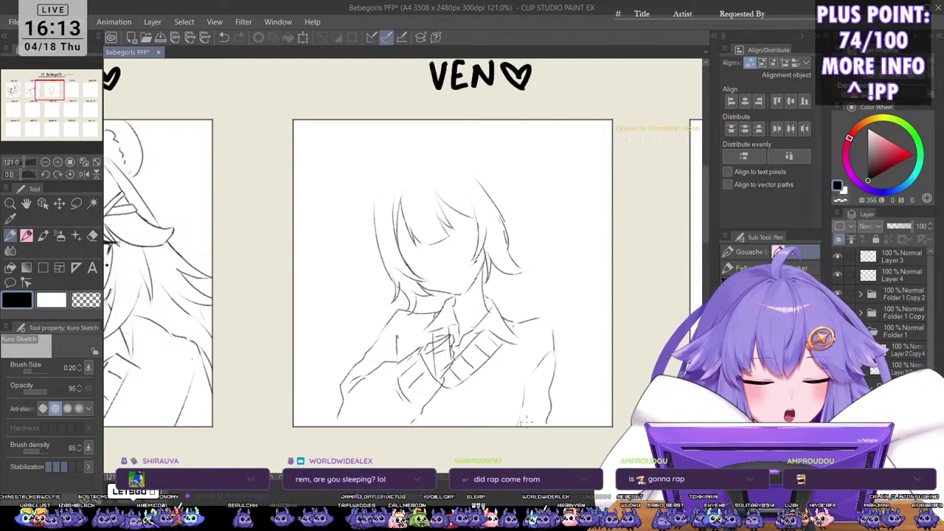
{"action": "scroll", "coordinate": [572, 302], "scroll_direction": "down", "scroll_amount": 2}
{"action": "key", "text": "ctrl+t"}
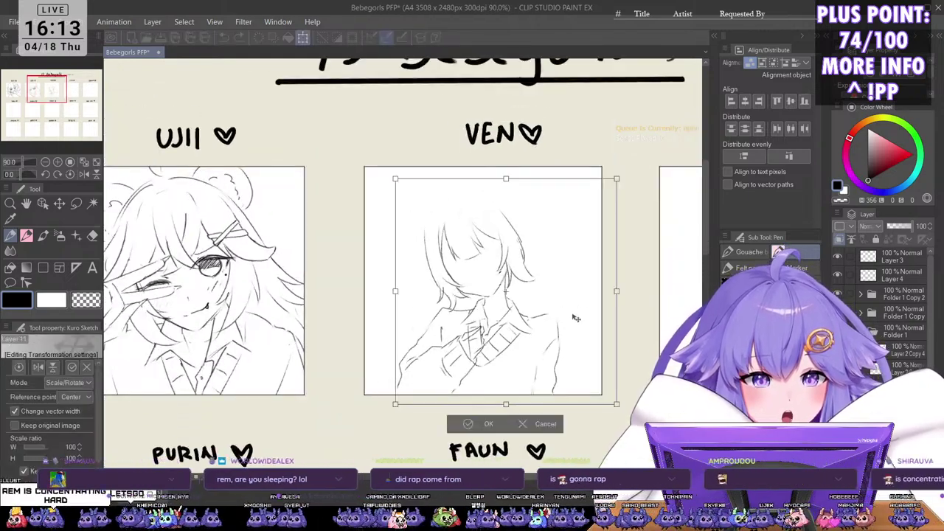
{"action": "key", "text": "Return"}
{"action": "key", "text": "m"}
{"action": "mouse_move", "coordinate": [469, 183]}
{"action": "left_mouse_down"}
{"action": "mouse_move", "coordinate": [407, 214]}
{"action": "mouse_move", "coordinate": [371, 386]}
{"action": "mouse_move", "coordinate": [553, 407]}
{"action": "mouse_move", "coordinate": [578, 361]}
{"action": "mouse_move", "coordinate": [537, 239]}
{"action": "mouse_move", "coordinate": [469, 184]}
{"action": "left_mouse_up"}
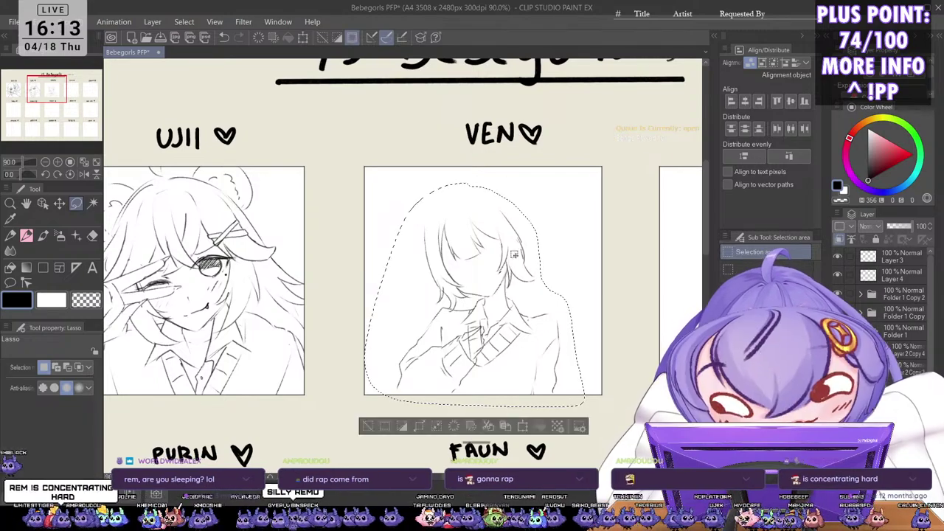
{"action": "left_click", "coordinate": [594, 356]}
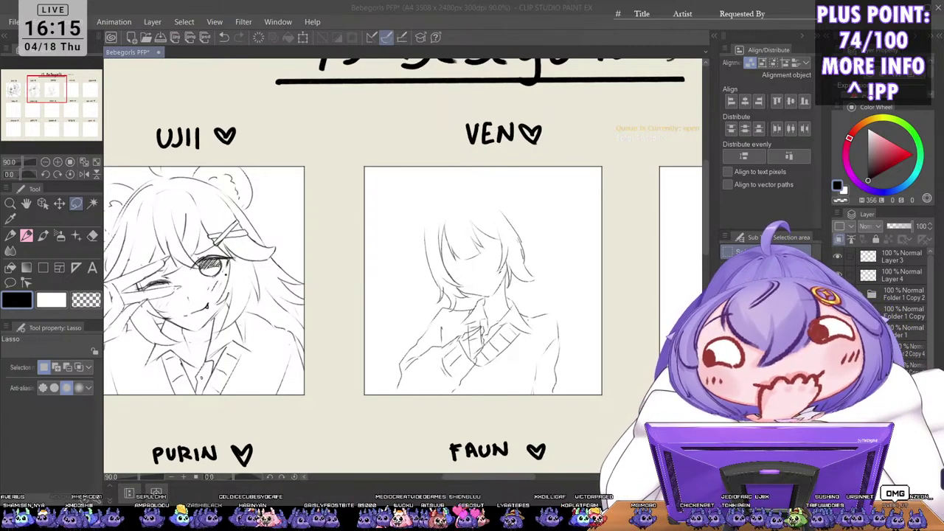
{"action": "scroll", "coordinate": [475, 336], "scroll_direction": "up", "scroll_amount": 5}
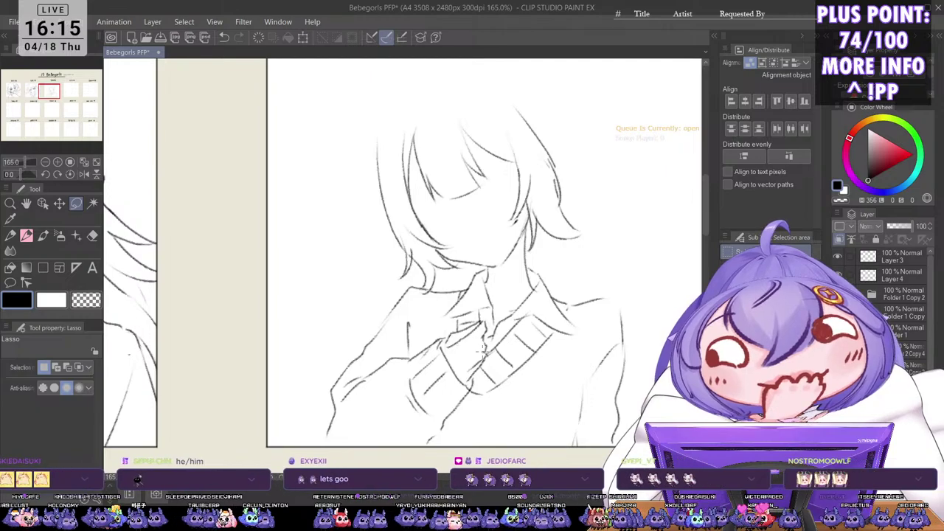
{"action": "scroll", "coordinate": [483, 351], "scroll_direction": "up", "scroll_amount": 1}
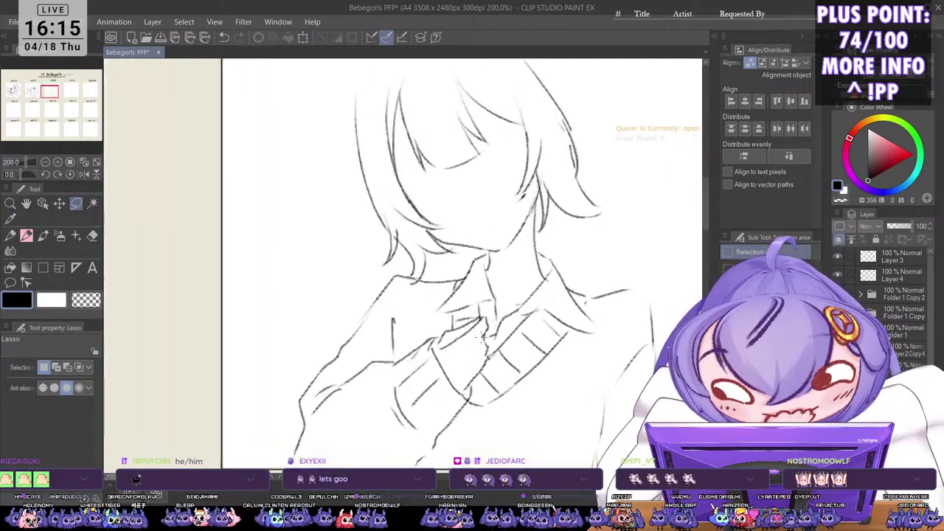
{"action": "left_click_drag", "start_coordinate": [480, 340], "coordinate": [471, 352]}
{"action": "key", "text": "ctrl+d"}
{"action": "key", "text": "p"}
{"action": "key", "text": "e"}
{"action": "key", "text": "p"}
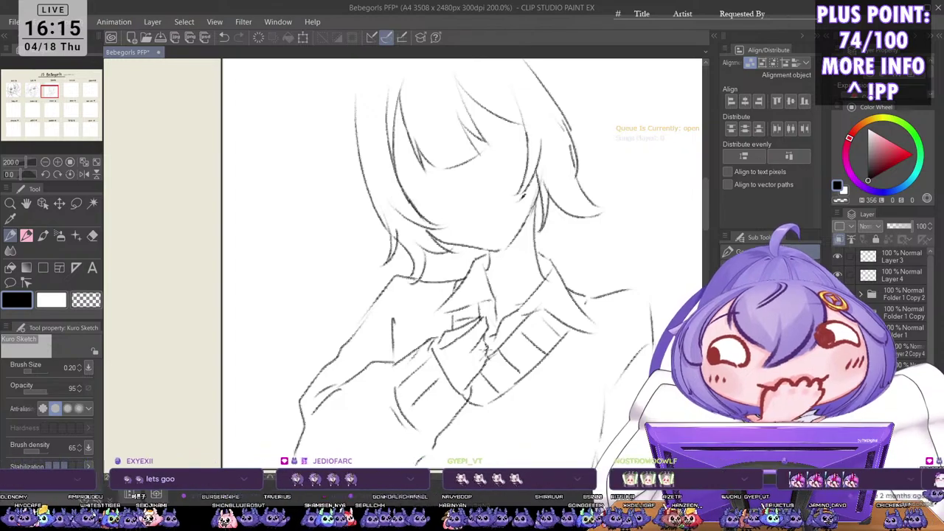
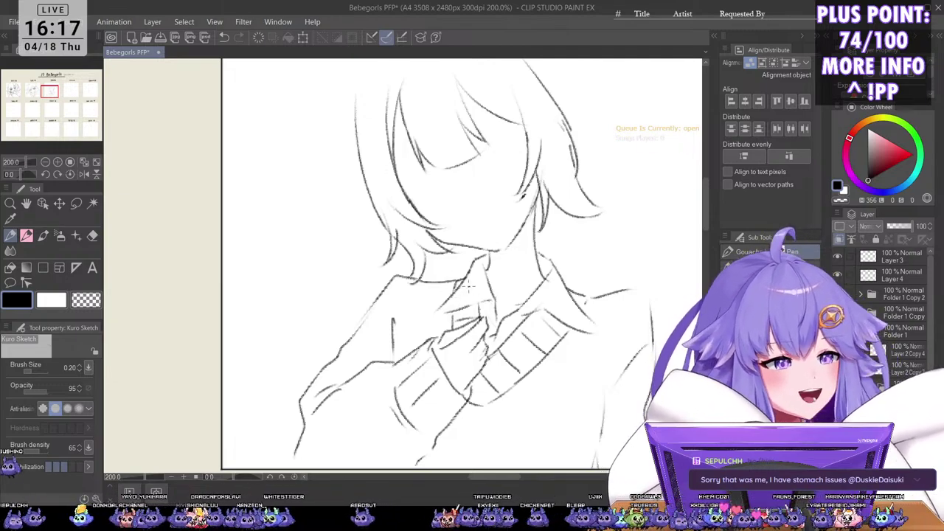
Step: Draw the near-side outer hair lock in VEN's frame, ending in an outward flick beside the cheek, undoing rejected strokes
{"action": "scroll", "coordinate": [555, 100], "scroll_direction": "down", "scroll_amount": 1}
{"action": "left_click_drag", "start_coordinate": [603, 160], "coordinate": [516, 246]}
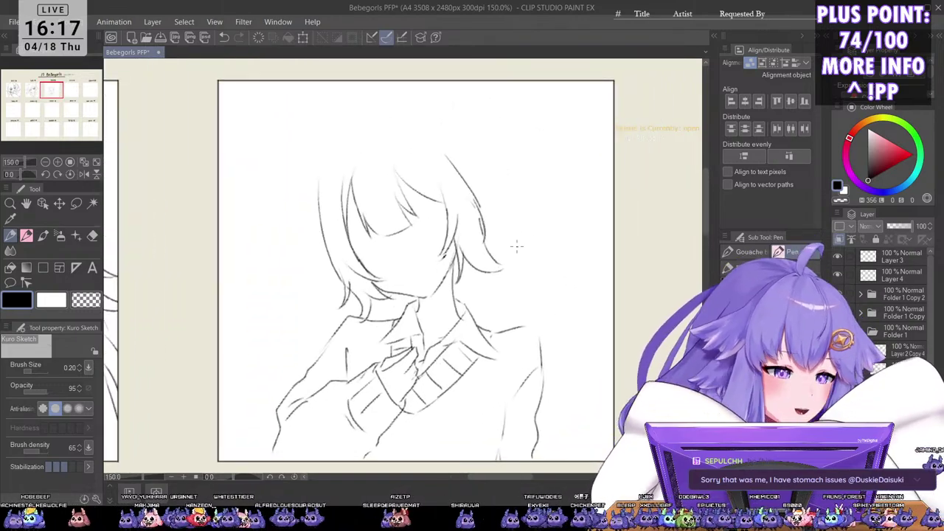
{"action": "scroll", "coordinate": [471, 272], "scroll_direction": "down", "scroll_amount": 1}
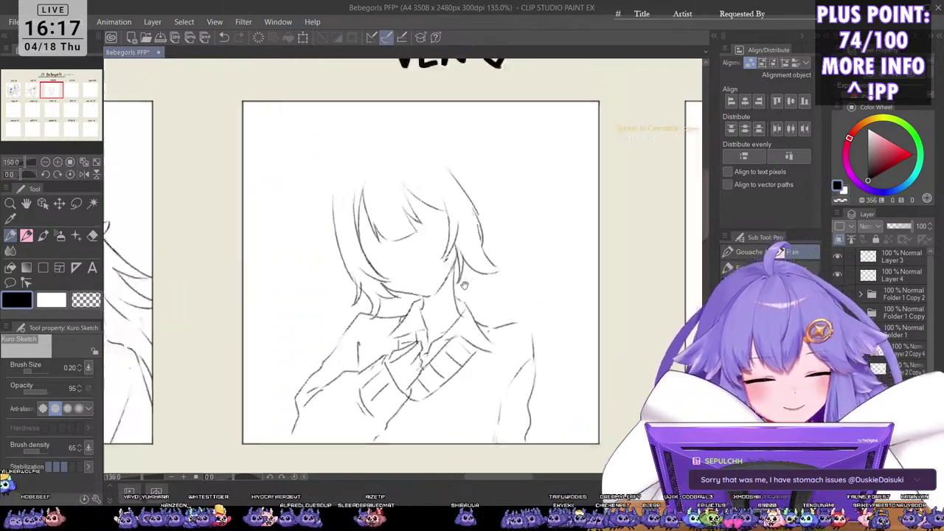
{"action": "left_click_drag", "start_coordinate": [464, 262], "coordinate": [480, 283]}
{"action": "scroll", "coordinate": [477, 277], "scroll_direction": "down", "scroll_amount": 2}
{"action": "left_click_drag", "start_coordinate": [477, 322], "coordinate": [476, 303]}
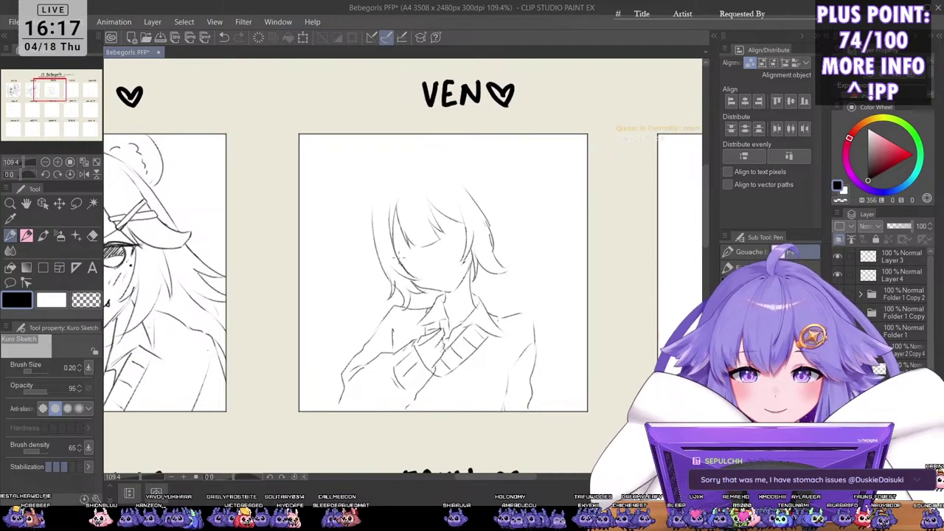
{"action": "scroll", "coordinate": [415, 210], "scroll_direction": "up", "scroll_amount": 1}
{"action": "mouse_move", "coordinate": [359, 205]}
{"action": "left_mouse_down"}
{"action": "mouse_move", "coordinate": [340, 259]}
{"action": "mouse_move", "coordinate": [358, 252]}
{"action": "left_mouse_up"}
{"action": "key", "text": "ctrl+z"}
{"action": "key", "text": "ctrl+z"}
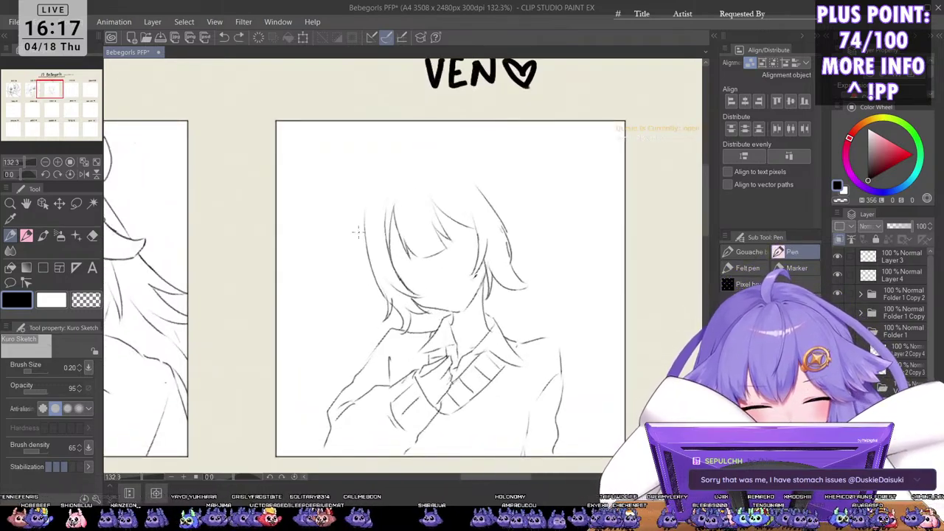
{"action": "left_click_drag", "start_coordinate": [357, 220], "coordinate": [341, 272]}
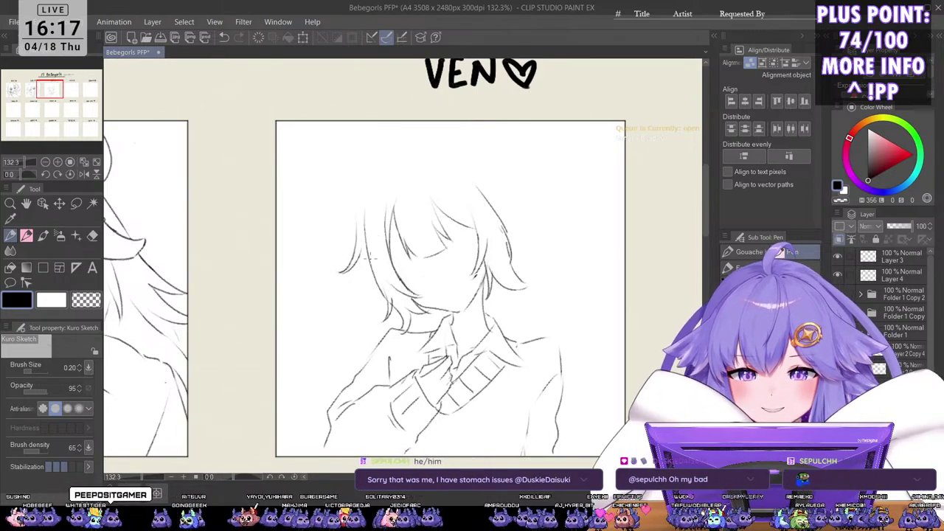
Step: Draw the longer near-side hair strands falling behind the cheek to the shoulder, undoing a rejected stroke
{"action": "left_click_drag", "start_coordinate": [365, 260], "coordinate": [375, 315]}
{"action": "key", "text": "ctrl+z"}
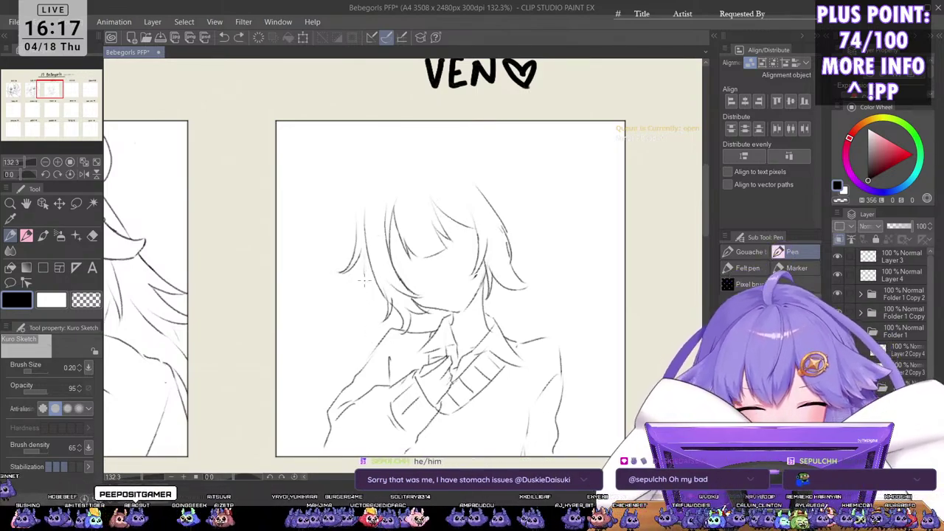
{"action": "left_click_drag", "start_coordinate": [365, 274], "coordinate": [376, 329]}
{"action": "left_click_drag", "start_coordinate": [365, 297], "coordinate": [370, 343]}
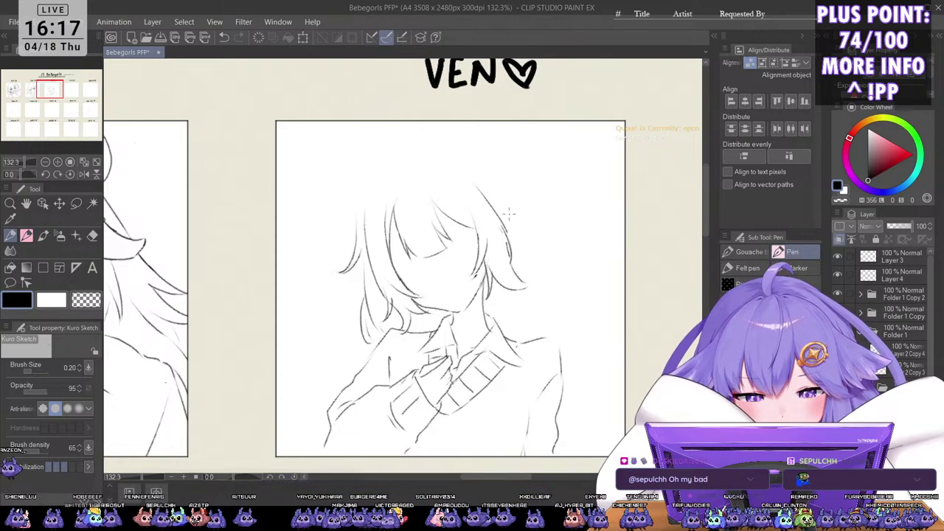
Step: Draw a short outward-flicking hair strand at the far side of the crown, undoing the first version
{"action": "left_click_drag", "start_coordinate": [484, 188], "coordinate": [537, 232]}
{"action": "key", "text": "ctrl+z"}
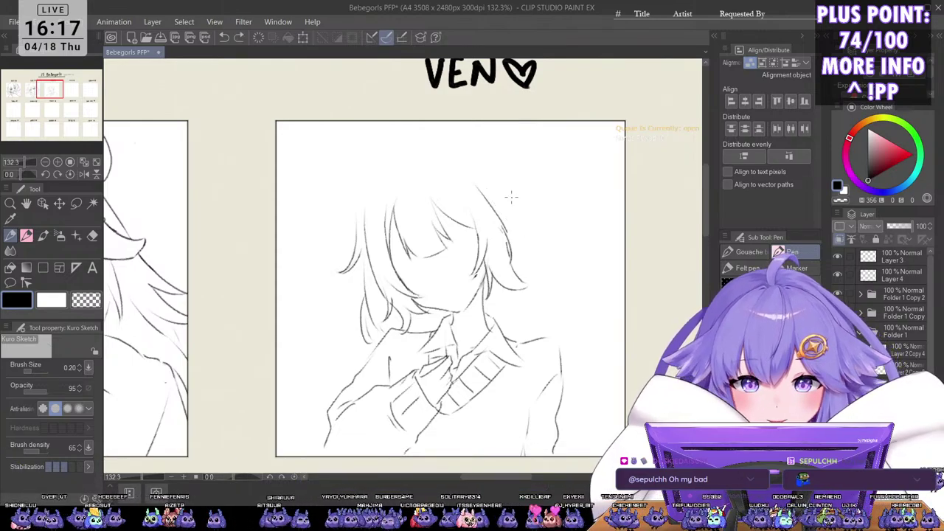
{"action": "left_click_drag", "start_coordinate": [491, 190], "coordinate": [534, 212]}
{"action": "left_click_drag", "start_coordinate": [529, 287], "coordinate": [530, 276]}
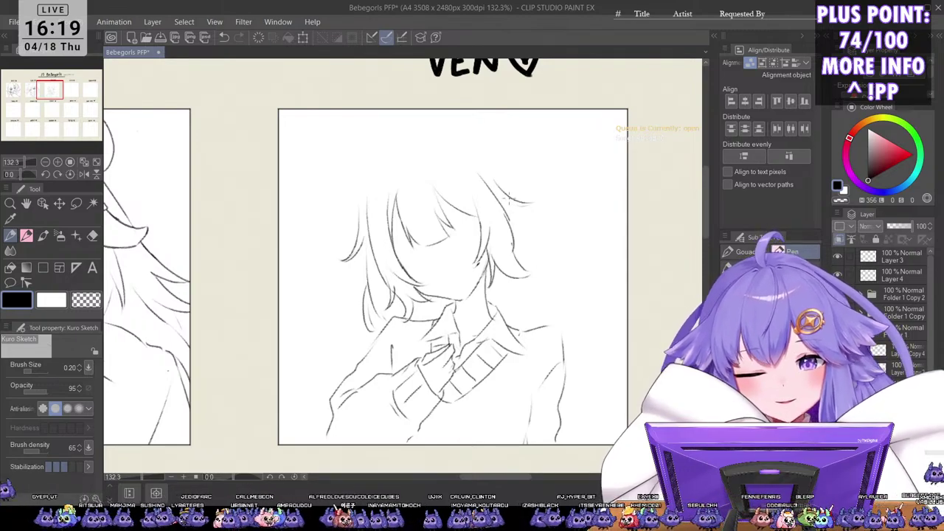
Step: Draw the long wavy far-side hair lock down to the shoulder and the neck line under the chin, undoing rejected strokes
{"action": "left_click_drag", "start_coordinate": [514, 207], "coordinate": [534, 250]}
{"action": "key", "text": "ctrl+z"}
{"action": "left_click_drag", "start_coordinate": [515, 210], "coordinate": [536, 283]}
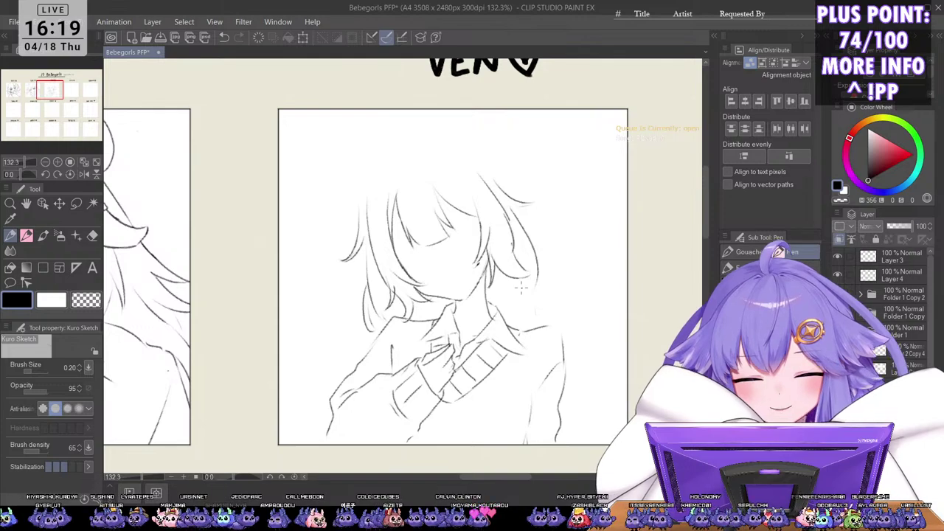
{"action": "mouse_move", "coordinate": [537, 283]}
{"action": "left_mouse_down"}
{"action": "mouse_move", "coordinate": [535, 313]}
{"action": "mouse_move", "coordinate": [510, 283]}
{"action": "mouse_move", "coordinate": [542, 318]}
{"action": "mouse_move", "coordinate": [538, 295]}
{"action": "mouse_move", "coordinate": [548, 318]}
{"action": "left_mouse_up"}
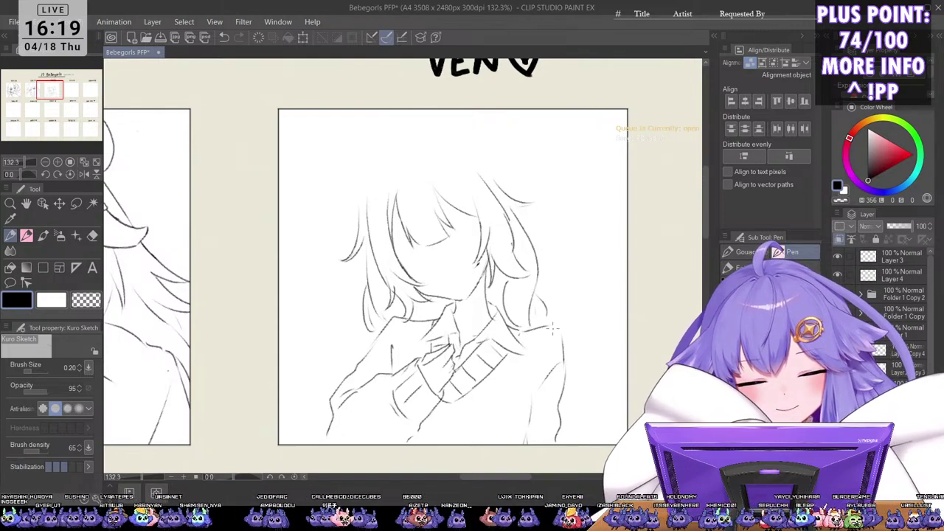
{"action": "mouse_move", "coordinate": [432, 297]}
{"action": "left_mouse_down"}
{"action": "mouse_move", "coordinate": [449, 305]}
{"action": "mouse_move", "coordinate": [437, 318]}
{"action": "left_mouse_up"}
{"action": "key", "text": "ctrl+z"}
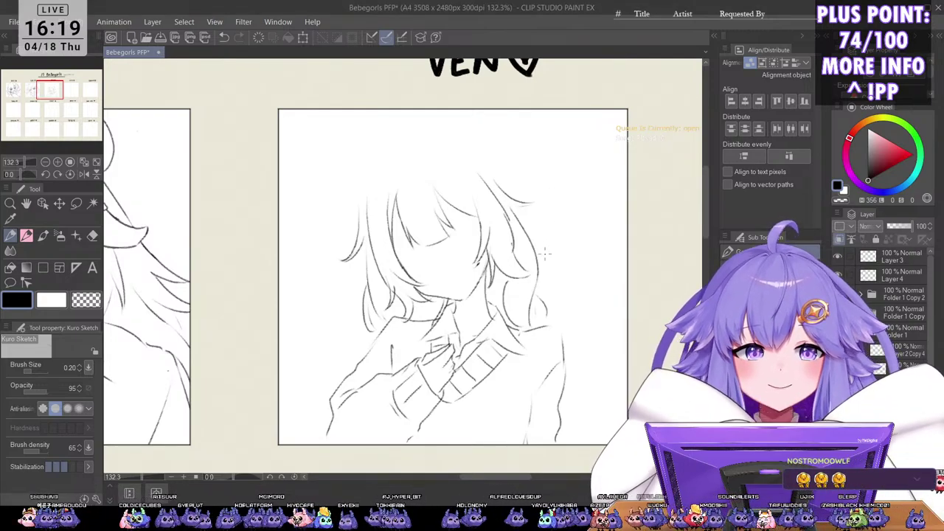
{"action": "scroll", "coordinate": [439, 196], "scroll_direction": "down", "scroll_amount": 2}
{"action": "left_click_drag", "start_coordinate": [485, 178], "coordinate": [476, 225]}
{"action": "scroll", "coordinate": [477, 226], "scroll_direction": "up", "scroll_amount": 3}
{"action": "mouse_move", "coordinate": [352, 272]}
{"action": "left_mouse_down"}
{"action": "mouse_move", "coordinate": [371, 250]}
{"action": "mouse_move", "coordinate": [482, 238]}
{"action": "left_mouse_up"}
{"action": "key", "text": "ctrl+z"}
{"action": "key", "text": "ctrl+z"}
{"action": "mouse_move", "coordinate": [352, 277]}
{"action": "left_mouse_down"}
{"action": "mouse_move", "coordinate": [370, 255]}
{"action": "mouse_move", "coordinate": [420, 230]}
{"action": "mouse_move", "coordinate": [480, 229]}
{"action": "left_mouse_up"}
{"action": "key", "text": "ctrl+z"}
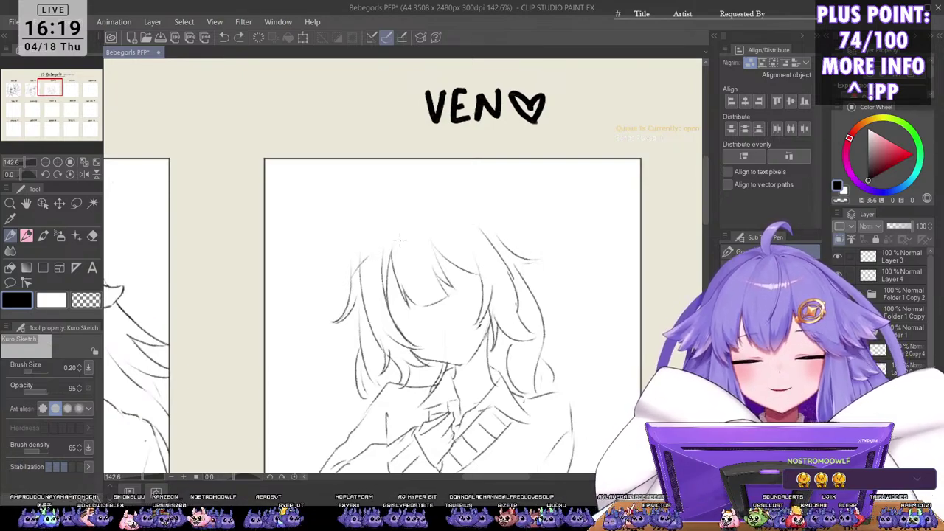
{"action": "left_click_drag", "start_coordinate": [382, 243], "coordinate": [523, 241]}
{"action": "key", "text": "ctrl+z"}
{"action": "mouse_move", "coordinate": [391, 238]}
{"action": "left_mouse_down"}
{"action": "mouse_move", "coordinate": [415, 230]}
{"action": "mouse_move", "coordinate": [497, 230]}
{"action": "left_mouse_up"}
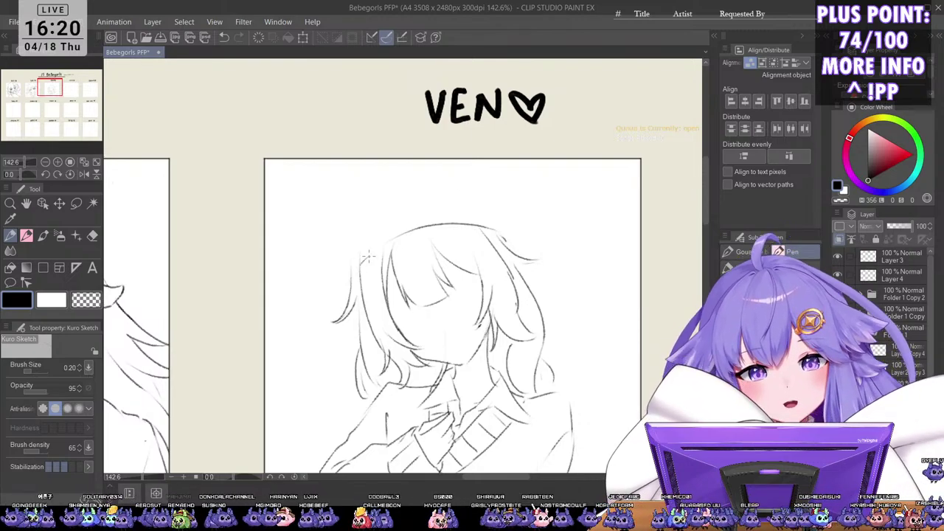
{"action": "key", "text": "ctrl+z"}
{"action": "key", "text": "ctrl+z"}
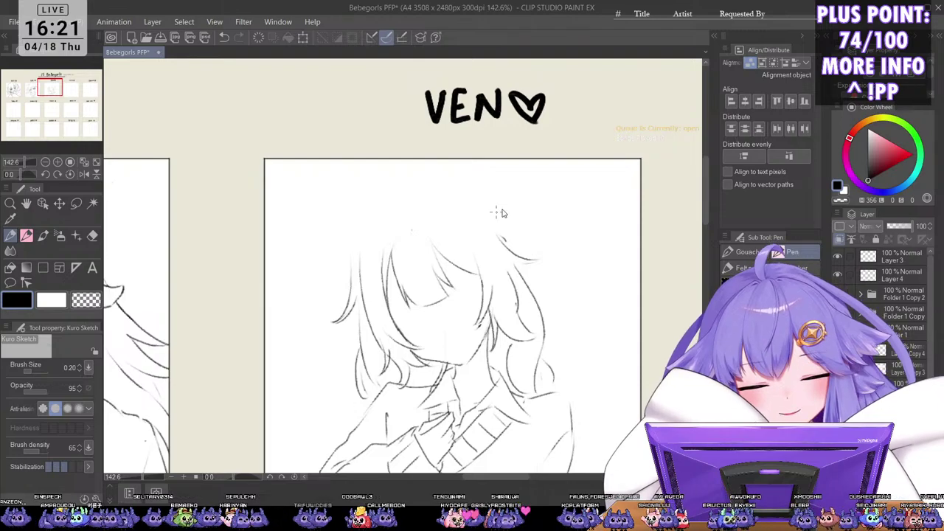
{"action": "key", "text": "ctrl+y"}
{"action": "key", "text": "ctrl+y"}
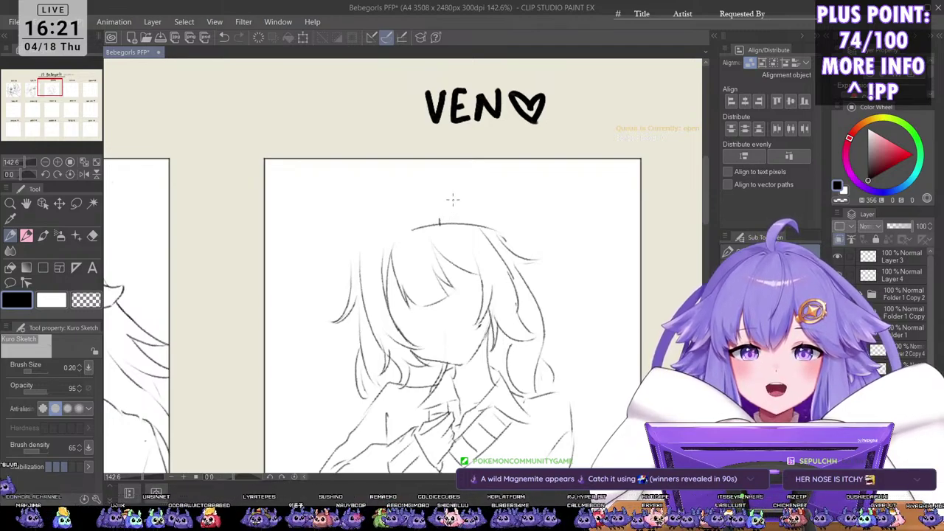
{"action": "key", "text": "ctrl+z"}
{"action": "key", "text": "ctrl+z"}
{"action": "key", "text": "ctrl+z"}
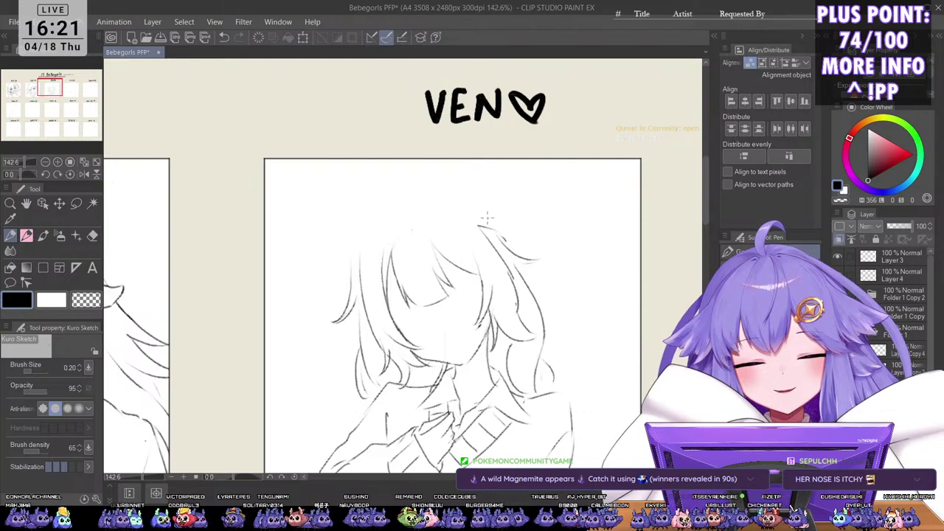
{"action": "key", "text": "ctrl+z"}
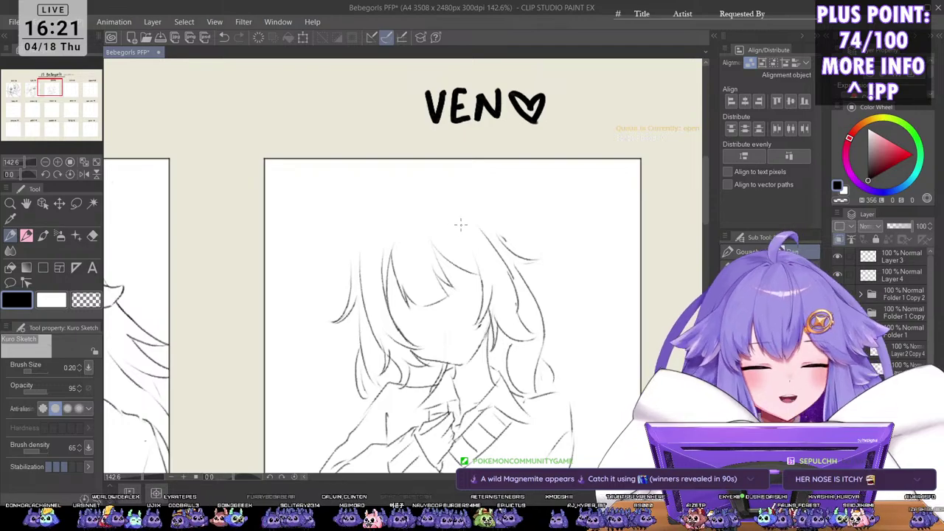
Step: Draw the hat's curved brim line across the top of VEN's hair and start its near side edge
{"action": "scroll", "coordinate": [429, 221], "scroll_direction": "down", "scroll_amount": 1}
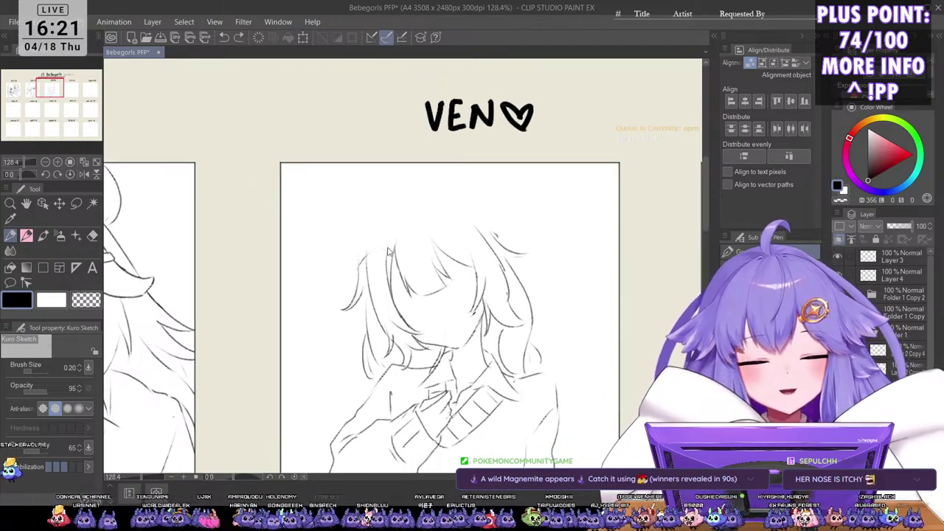
{"action": "mouse_move", "coordinate": [352, 278]}
{"action": "left_mouse_down"}
{"action": "mouse_move", "coordinate": [381, 242]}
{"action": "mouse_move", "coordinate": [421, 233]}
{"action": "mouse_move", "coordinate": [405, 232]}
{"action": "mouse_move", "coordinate": [504, 235]}
{"action": "left_mouse_up"}
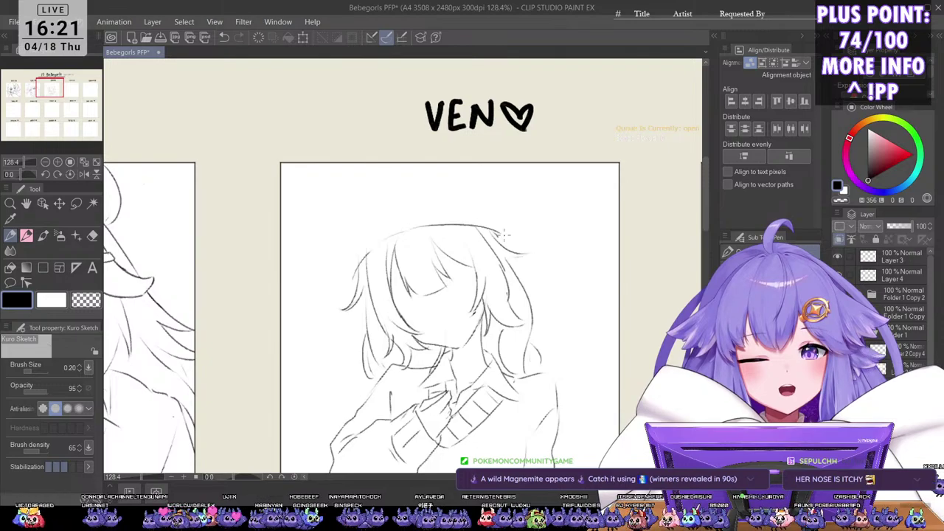
{"action": "left_click_drag", "start_coordinate": [355, 257], "coordinate": [346, 276]}
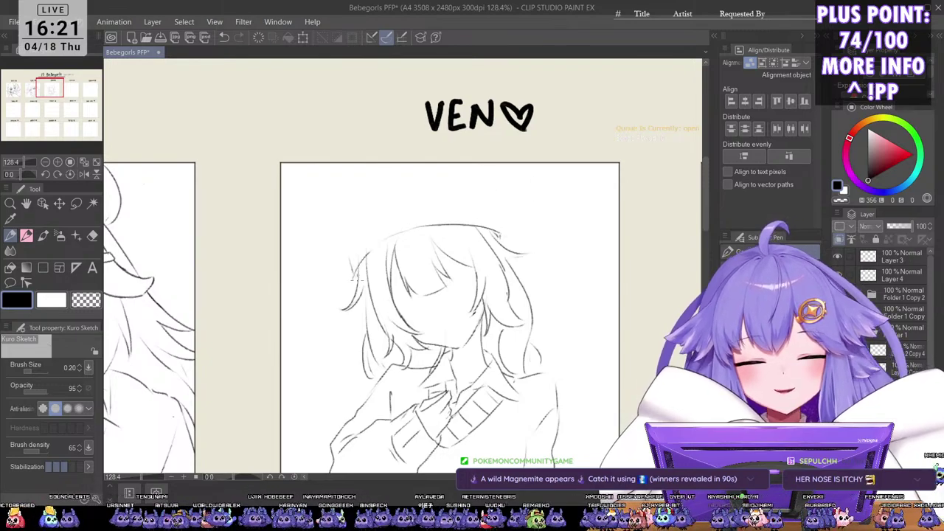
{"action": "left_click_drag", "start_coordinate": [345, 242], "coordinate": [352, 286]}
{"action": "left_click_drag", "start_coordinate": [342, 226], "coordinate": [345, 245]}
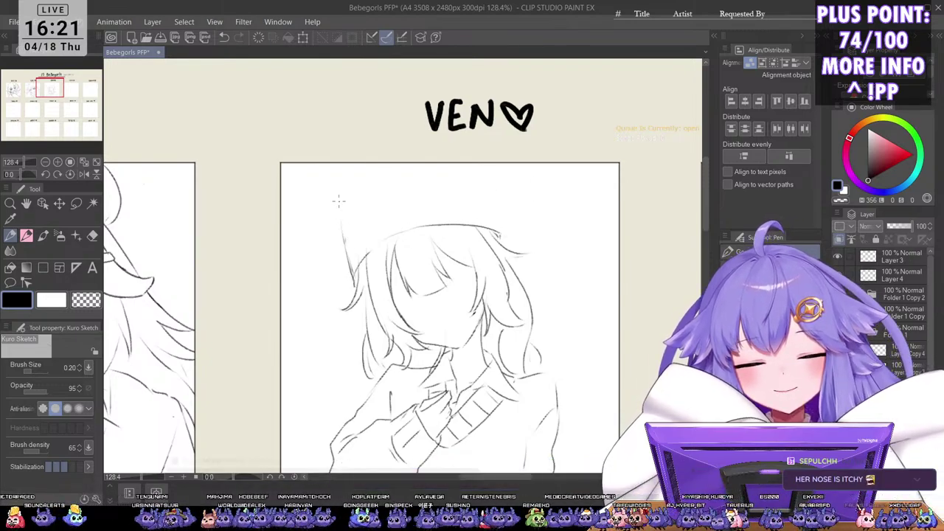
Step: Draw the hat's near side edge up to the pointed ear corner and its top line toward the middle, undoing rejected strokes
{"action": "mouse_move", "coordinate": [349, 182]}
{"action": "left_mouse_down"}
{"action": "mouse_move", "coordinate": [363, 188]}
{"action": "mouse_move", "coordinate": [342, 240]}
{"action": "left_mouse_up"}
{"action": "key", "text": "ctrl+z"}
{"action": "left_click_drag", "start_coordinate": [360, 190], "coordinate": [419, 177]}
{"action": "key", "text": "ctrl+z"}
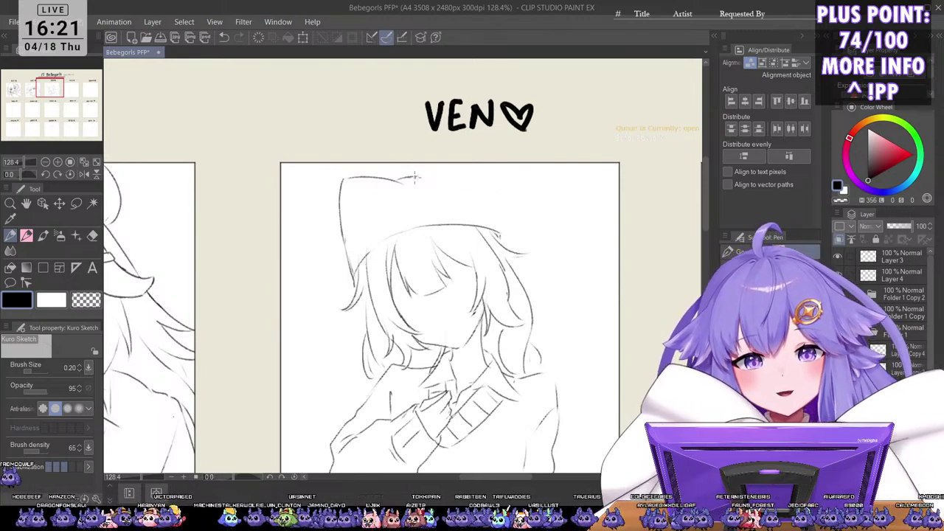
{"action": "key", "text": "ctrl+z"}
{"action": "left_click_drag", "start_coordinate": [400, 181], "coordinate": [430, 174]}
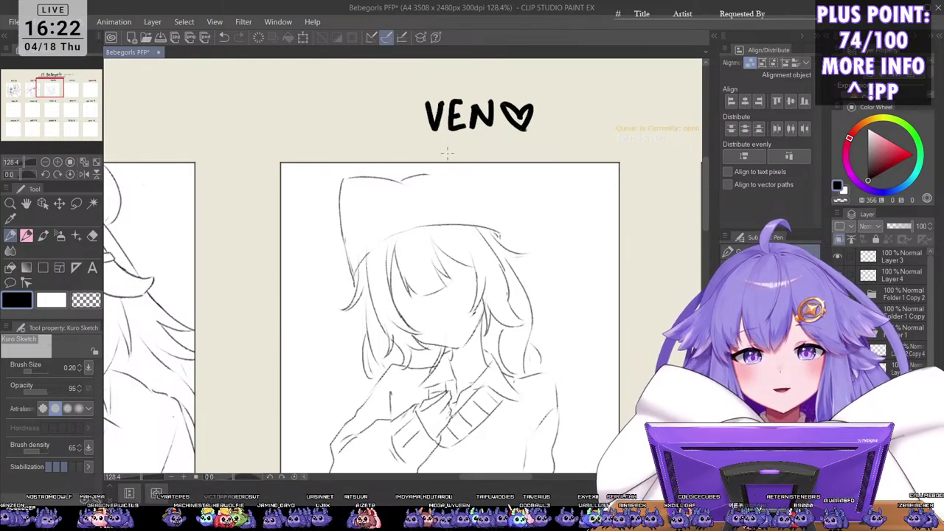
{"action": "left_click_drag", "start_coordinate": [434, 174], "coordinate": [450, 173]}
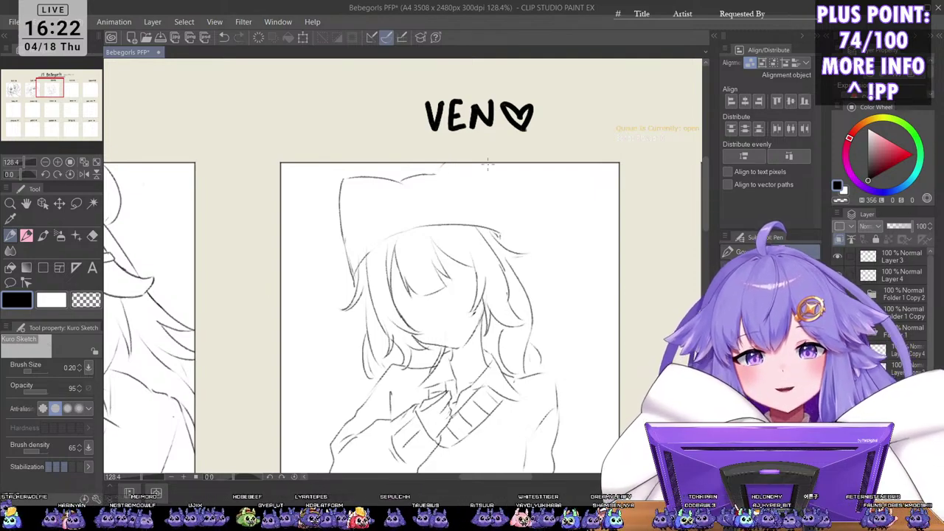
Step: Draw the hat's far side edge down to the brim, then redraw the near ear's top and join it to the middle dip
{"action": "left_click_drag", "start_coordinate": [482, 161], "coordinate": [504, 233]}
{"action": "key", "text": "ctrl+z"}
{"action": "left_click_drag", "start_coordinate": [484, 162], "coordinate": [505, 243]}
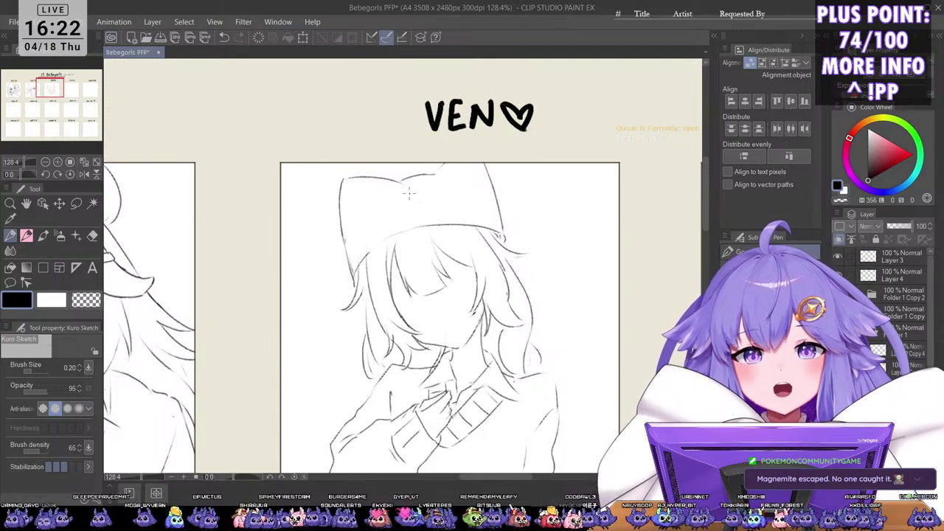
{"action": "key", "text": "ctrl+z"}
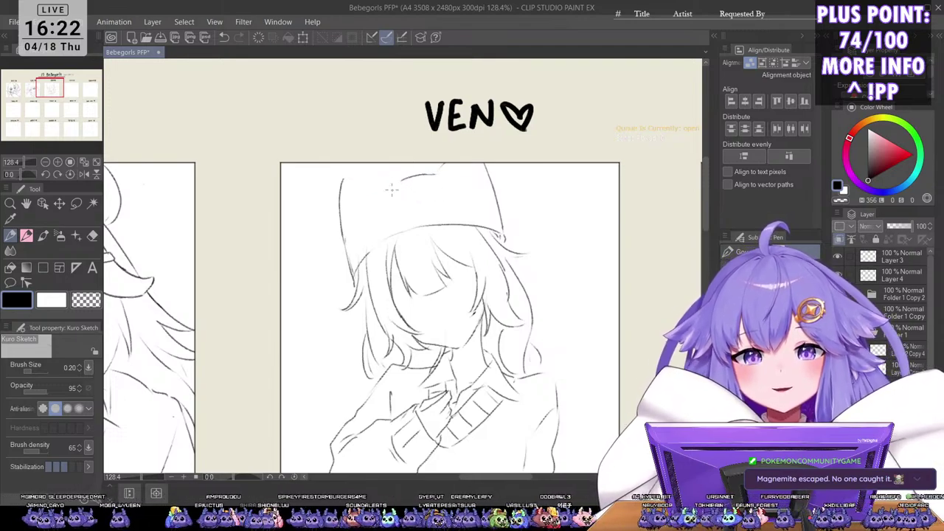
{"action": "left_click_drag", "start_coordinate": [346, 178], "coordinate": [387, 178]}
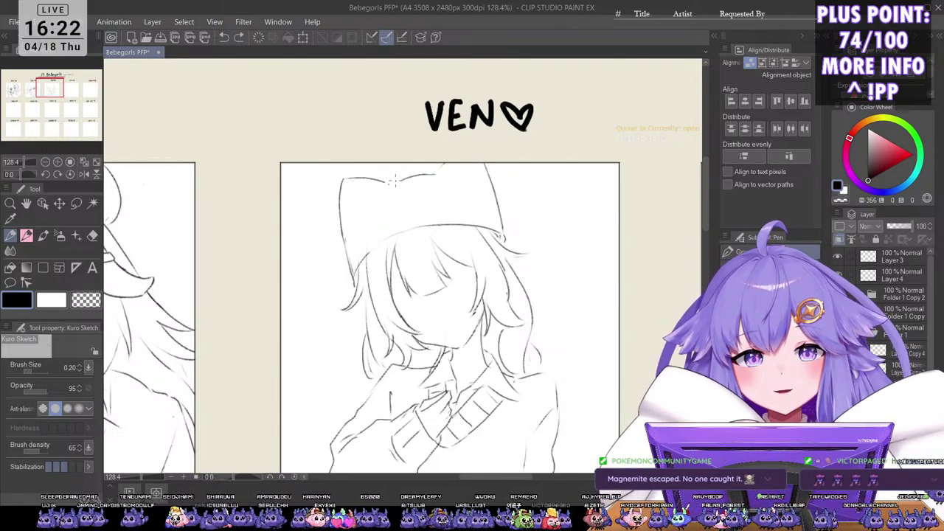
{"action": "scroll", "coordinate": [393, 174], "scroll_direction": "up", "scroll_amount": 1}
{"action": "left_click_drag", "start_coordinate": [394, 186], "coordinate": [447, 163]}
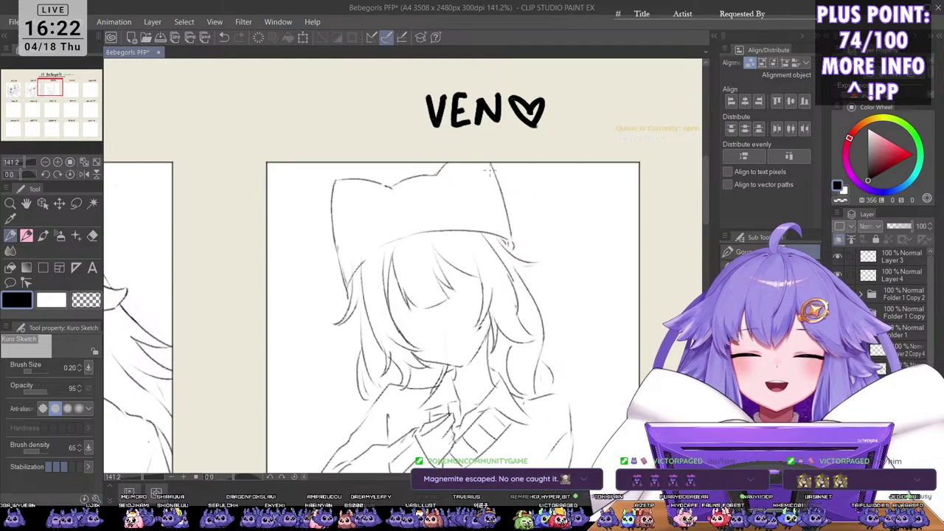
Step: Lasso the cat-ear hat and move it slightly lower onto VEN's head
{"action": "scroll", "coordinate": [526, 225], "scroll_direction": "down", "scroll_amount": 6}
{"action": "key", "text": "h"}
{"action": "key", "text": "h"}
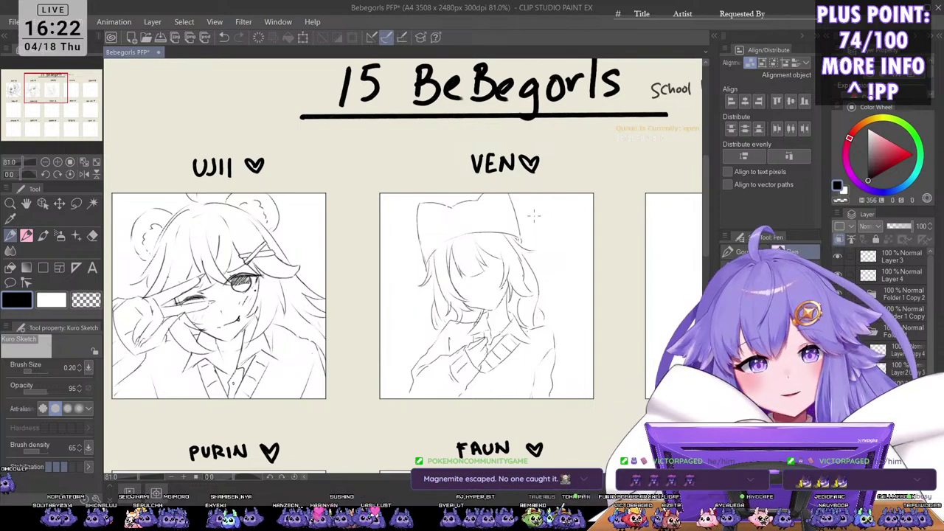
{"action": "key", "text": "ctrl+t"}
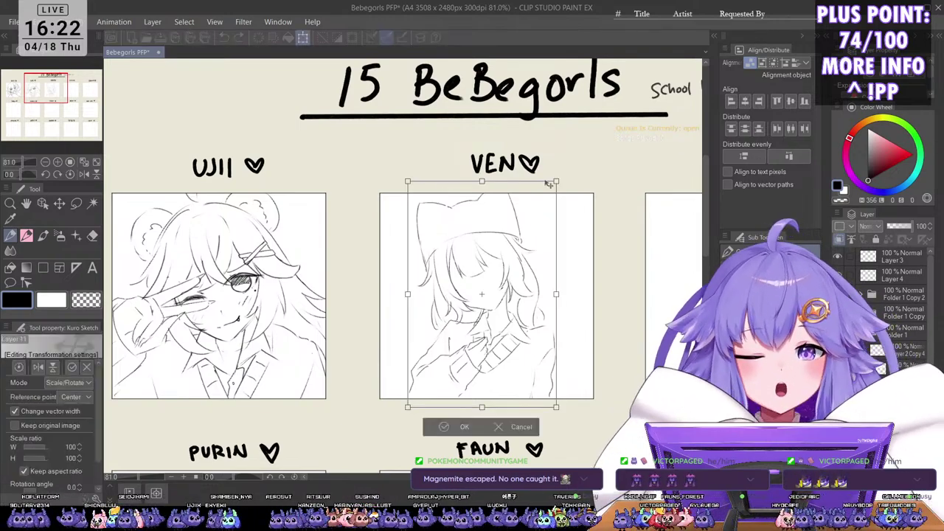
{"action": "left_click", "coordinate": [464, 426]}
{"action": "key", "text": "m"}
{"action": "mouse_move", "coordinate": [435, 194]}
{"action": "left_mouse_down"}
{"action": "mouse_move", "coordinate": [410, 212]}
{"action": "mouse_move", "coordinate": [426, 274]}
{"action": "mouse_move", "coordinate": [457, 236]}
{"action": "mouse_move", "coordinate": [525, 239]}
{"action": "mouse_move", "coordinate": [459, 180]}
{"action": "left_mouse_up"}
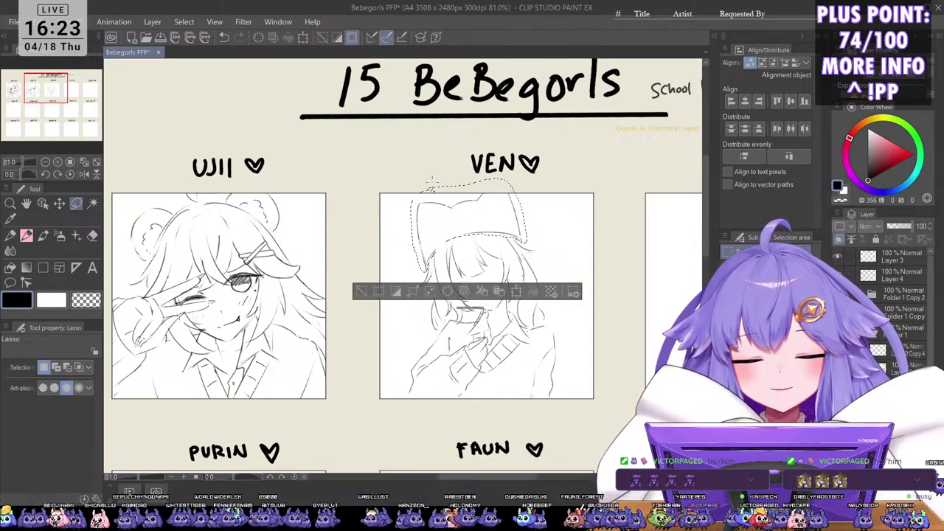
{"action": "key", "text": "ctrl+t"}
{"action": "left_click_drag", "start_coordinate": [506, 212], "coordinate": [506, 219]}
{"action": "key", "text": "Return"}
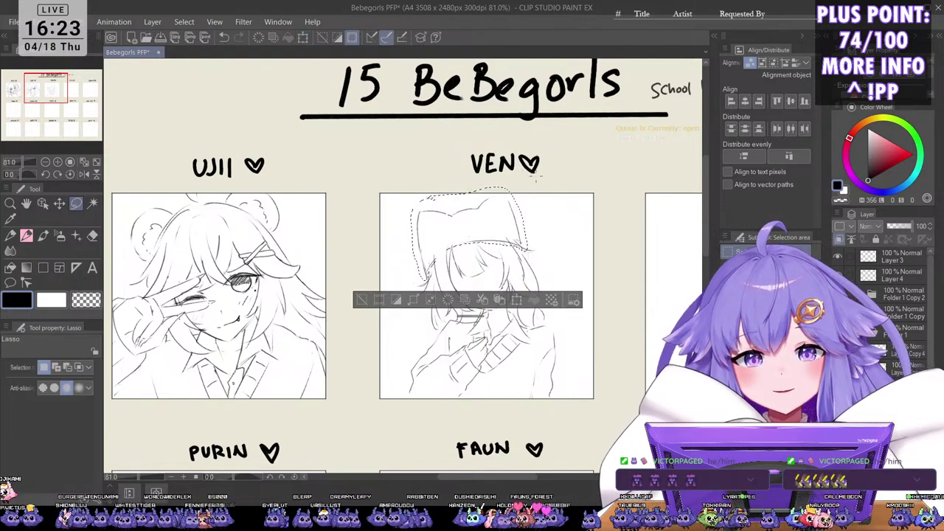
Step: Redraw the near part of the hat's brim darker from the lower corner up toward the middle, undoing rejected strokes
{"action": "scroll", "coordinate": [447, 231], "scroll_direction": "up", "scroll_amount": 3}
{"action": "scroll", "coordinate": [447, 231], "scroll_direction": "up", "scroll_amount": 3}
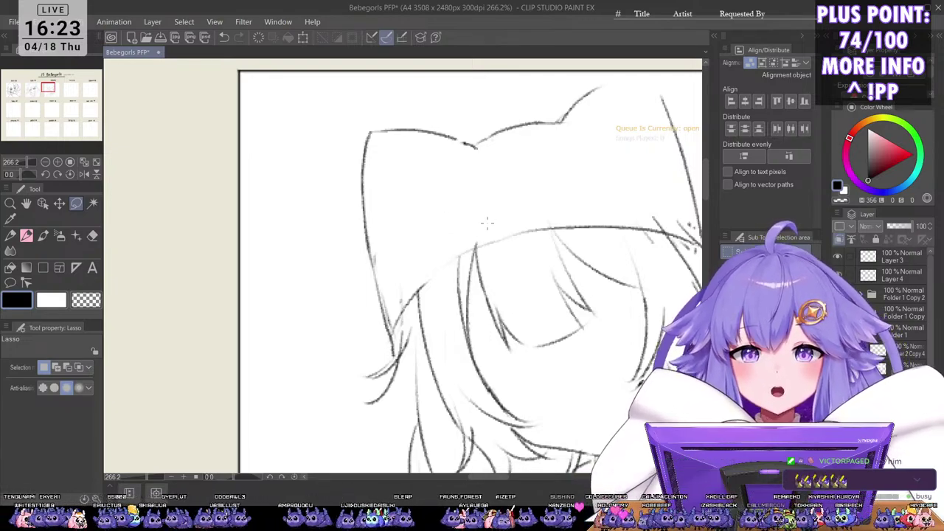
{"action": "key", "text": "p"}
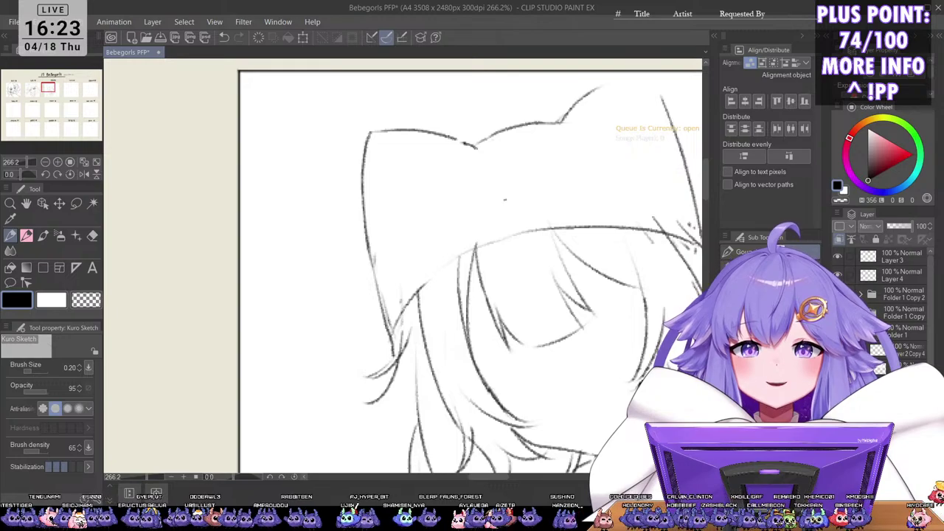
{"action": "scroll", "coordinate": [502, 189], "scroll_direction": "down", "scroll_amount": 5}
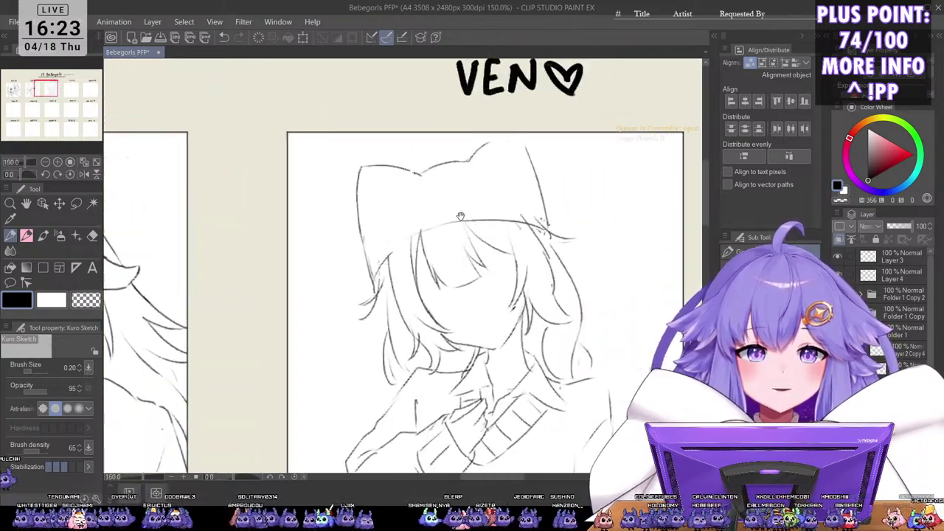
{"action": "scroll", "coordinate": [495, 214], "scroll_direction": "up", "scroll_amount": 3}
{"action": "scroll", "coordinate": [494, 214], "scroll_direction": "up", "scroll_amount": 3}
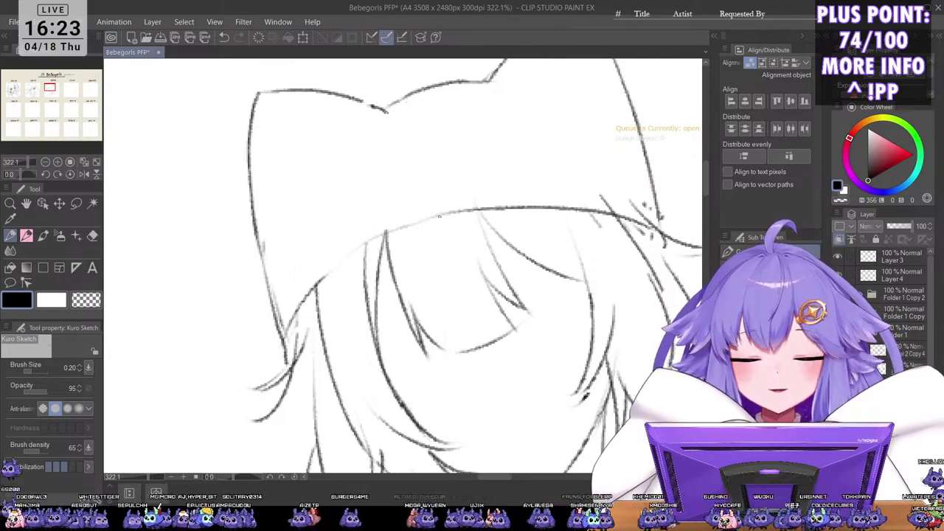
{"action": "left_click_drag", "start_coordinate": [455, 212], "coordinate": [361, 258]}
{"action": "key", "text": "ctrl+z"}
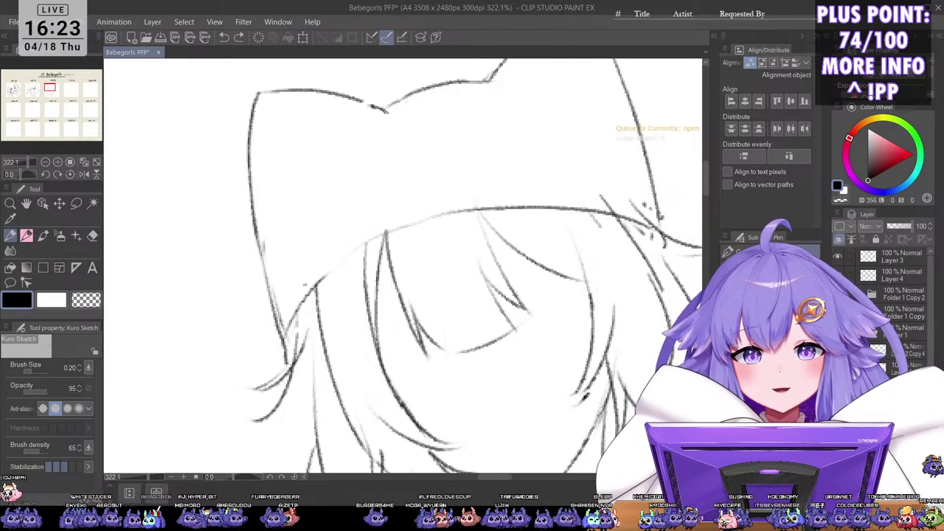
{"action": "left_click_drag", "start_coordinate": [286, 346], "coordinate": [329, 283]}
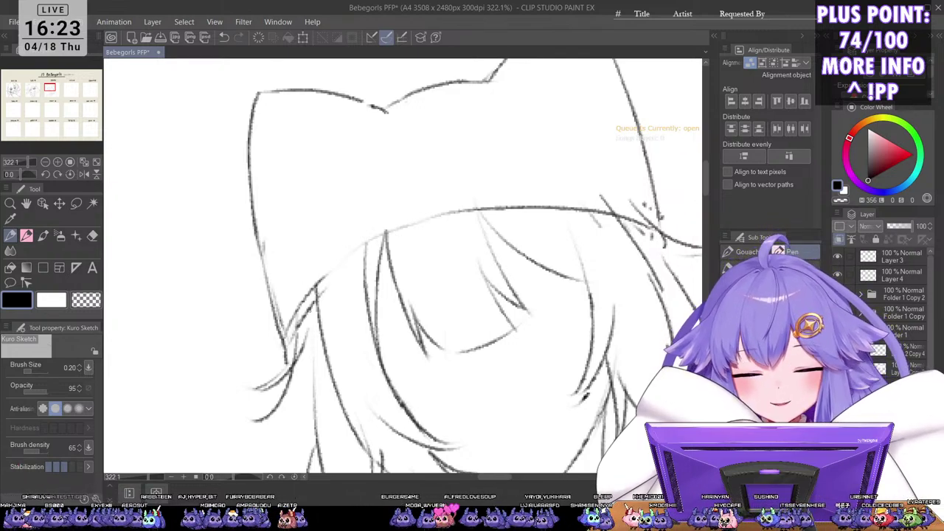
{"action": "key", "text": "ctrl+z"}
{"action": "left_click_drag", "start_coordinate": [286, 346], "coordinate": [358, 246]}
{"action": "key", "text": "ctrl+z"}
{"action": "mouse_move", "coordinate": [286, 345]}
{"action": "left_mouse_down"}
{"action": "mouse_move", "coordinate": [341, 267]}
{"action": "mouse_move", "coordinate": [391, 229]}
{"action": "mouse_move", "coordinate": [448, 212]}
{"action": "left_mouse_up"}
{"action": "mouse_move", "coordinate": [325, 276]}
{"action": "left_mouse_down"}
{"action": "mouse_move", "coordinate": [296, 306]}
{"action": "mouse_move", "coordinate": [339, 262]}
{"action": "mouse_move", "coordinate": [298, 295]}
{"action": "mouse_move", "coordinate": [292, 321]}
{"action": "left_mouse_up"}
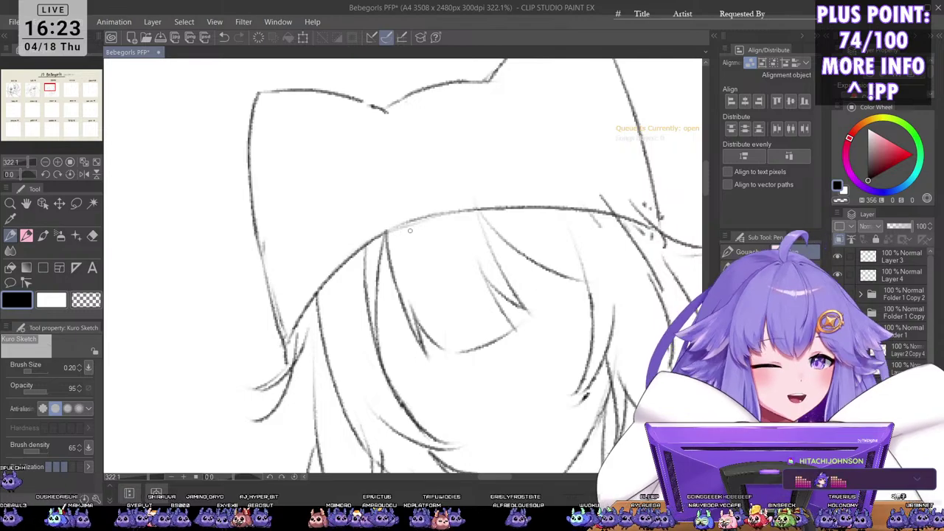
Step: Tidy the far corner of VEN's hat brim and draw the small hair flick sticking out beneath it
{"action": "scroll", "coordinate": [464, 197], "scroll_direction": "down", "scroll_amount": 7}
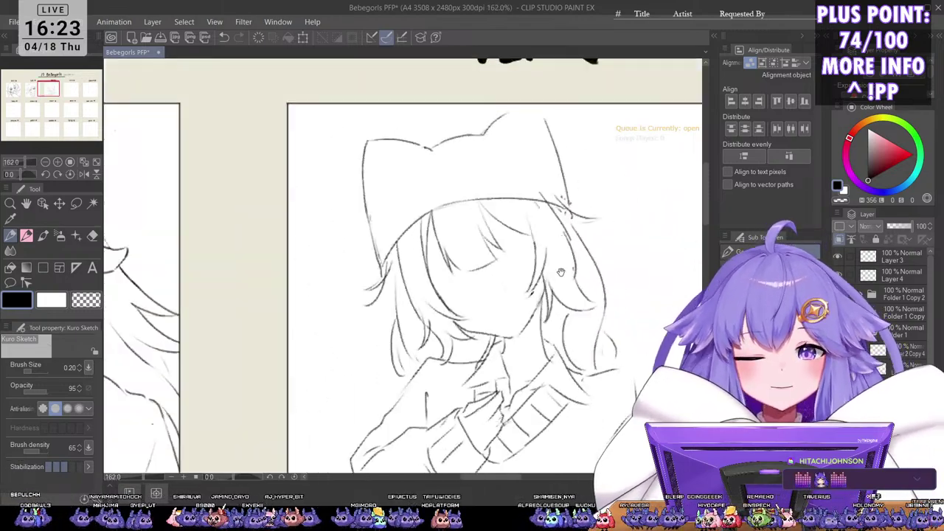
{"action": "left_click_drag", "start_coordinate": [558, 274], "coordinate": [499, 310]}
{"action": "scroll", "coordinate": [507, 209], "scroll_direction": "up", "scroll_amount": 10}
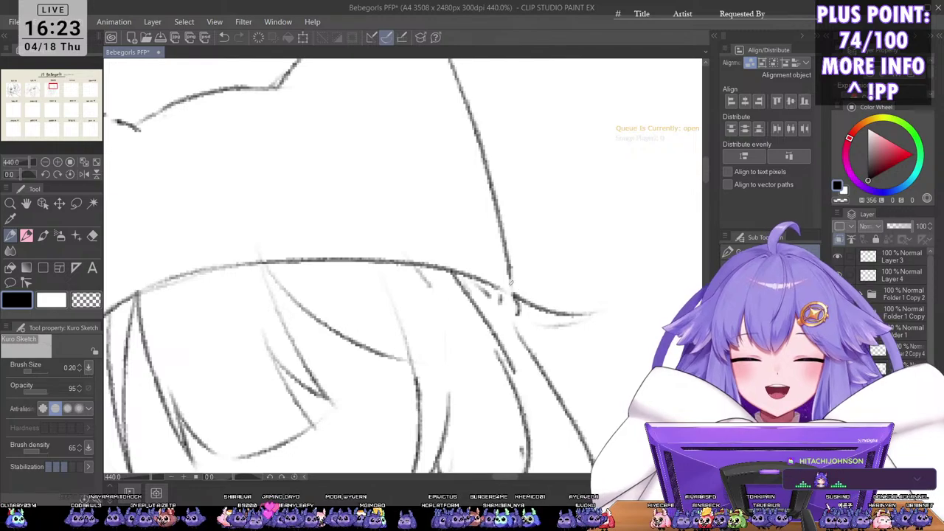
{"action": "left_click_drag", "start_coordinate": [515, 297], "coordinate": [590, 315]}
{"action": "scroll", "coordinate": [549, 300], "scroll_direction": "down", "scroll_amount": 8}
{"action": "scroll", "coordinate": [382, 308], "scroll_direction": "up", "scroll_amount": 5}
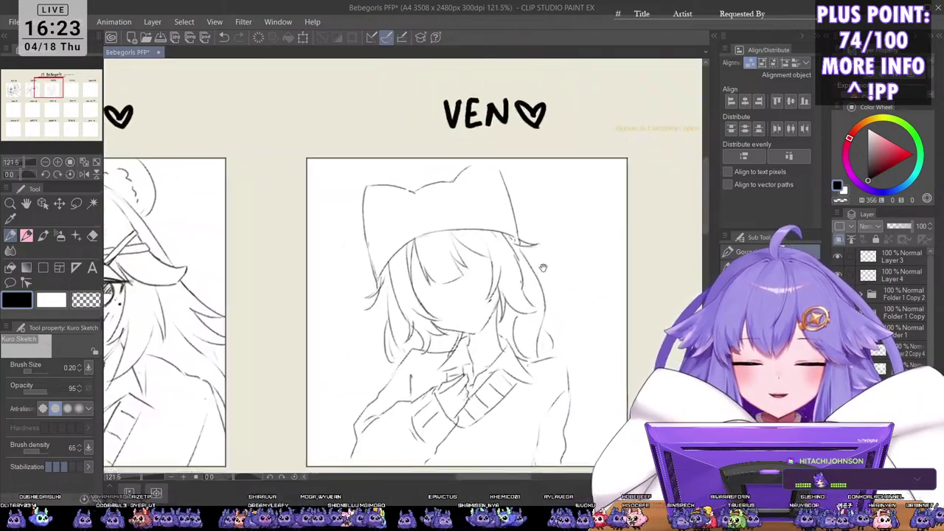
{"action": "scroll", "coordinate": [514, 242], "scroll_direction": "down", "scroll_amount": 2}
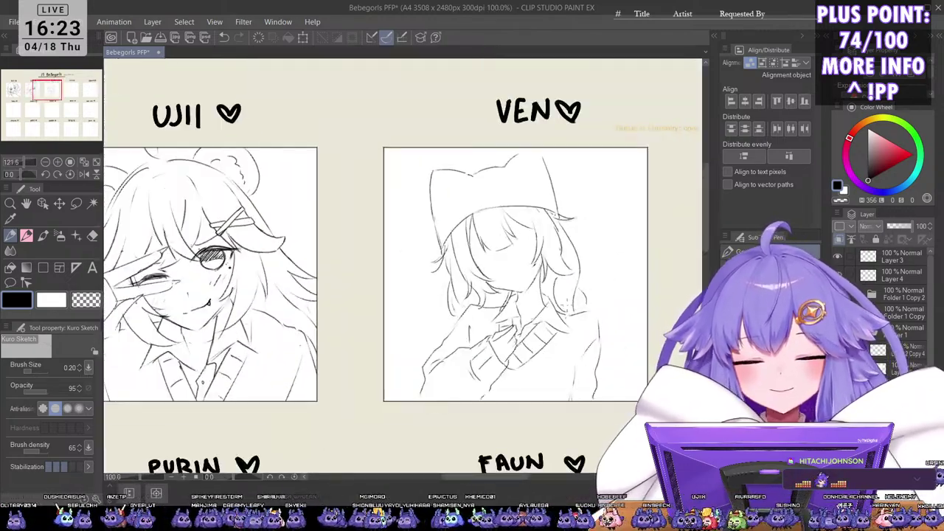
Step: Trim and redraw the top of the far ear's inner edge up to the frame border, undoing a rejected top stroke
{"action": "scroll", "coordinate": [553, 238], "scroll_direction": "up", "scroll_amount": 4}
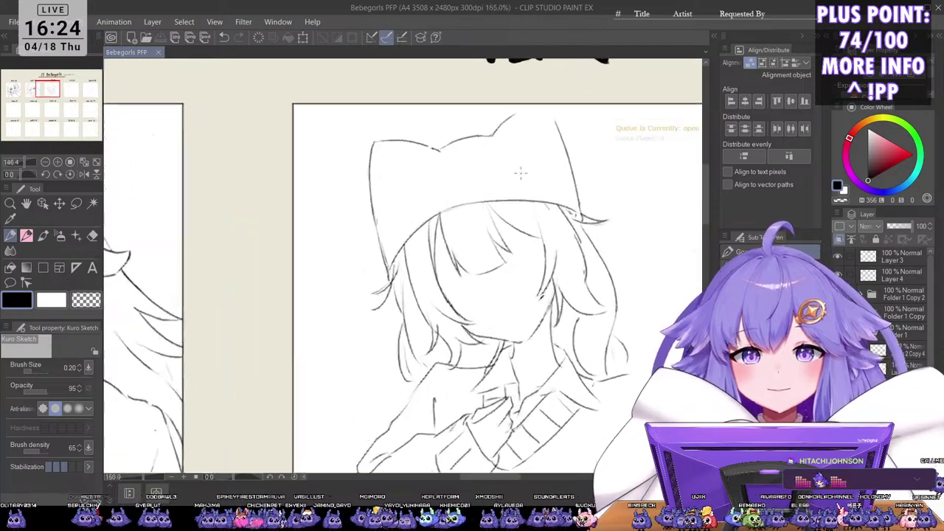
{"action": "scroll", "coordinate": [531, 235], "scroll_direction": "up", "scroll_amount": 2}
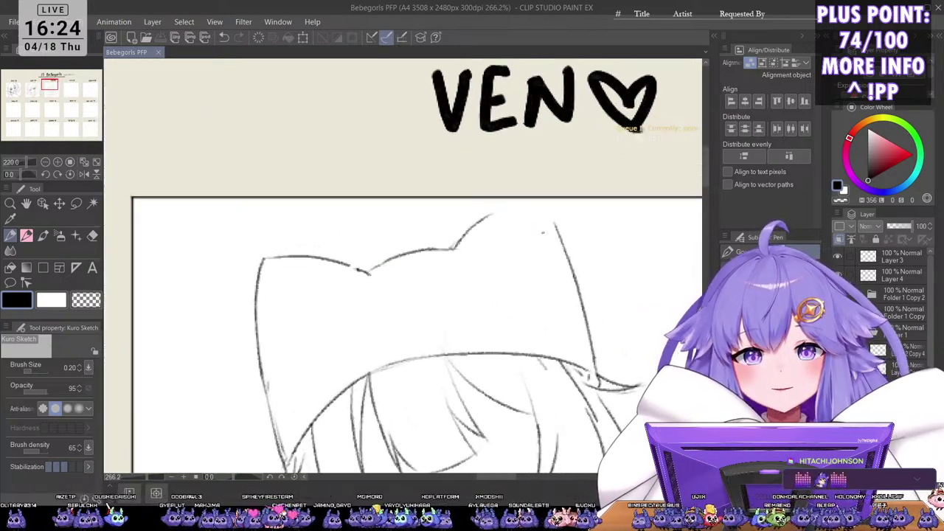
{"action": "left_click_drag", "start_coordinate": [487, 210], "coordinate": [481, 220]}
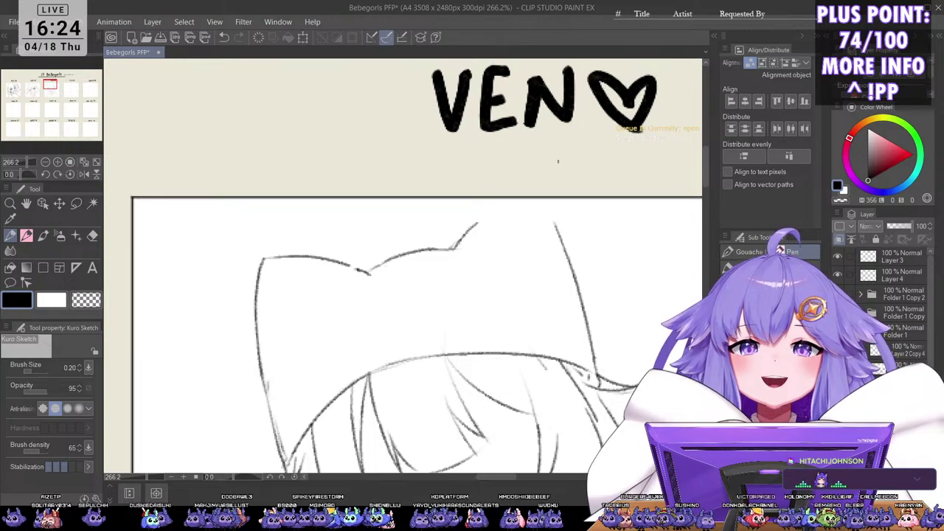
{"action": "left_click_drag", "start_coordinate": [469, 233], "coordinate": [502, 203]}
{"action": "mouse_move", "coordinate": [486, 213]}
{"action": "left_mouse_down"}
{"action": "mouse_move", "coordinate": [547, 191]}
{"action": "mouse_move", "coordinate": [541, 208]}
{"action": "mouse_move", "coordinate": [556, 230]}
{"action": "left_mouse_up"}
{"action": "key", "text": "ctrl+z"}
{"action": "scroll", "coordinate": [545, 207], "scroll_direction": "down", "scroll_amount": 1}
{"action": "scroll", "coordinate": [521, 199], "scroll_direction": "up", "scroll_amount": 2}
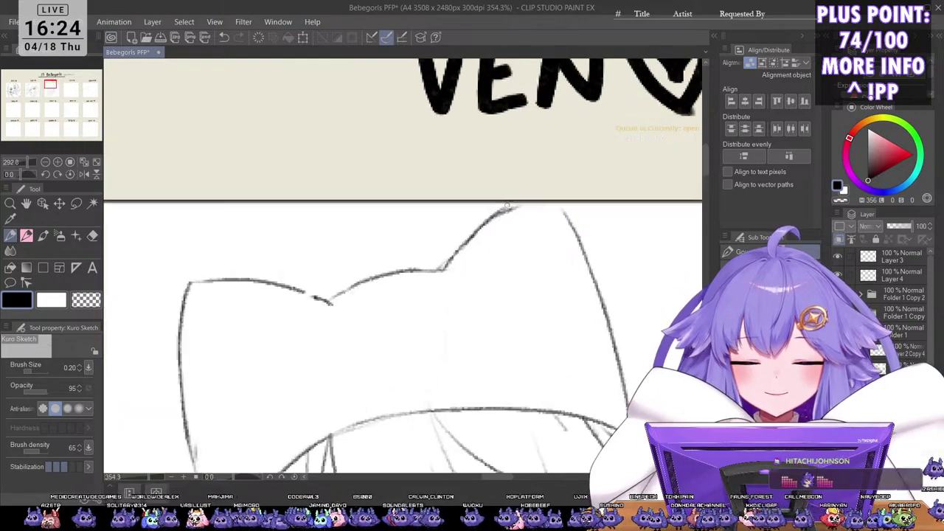
{"action": "mouse_move", "coordinate": [511, 207]}
{"action": "left_mouse_down"}
{"action": "mouse_move", "coordinate": [489, 222]}
{"action": "mouse_move", "coordinate": [518, 205]}
{"action": "left_mouse_up"}
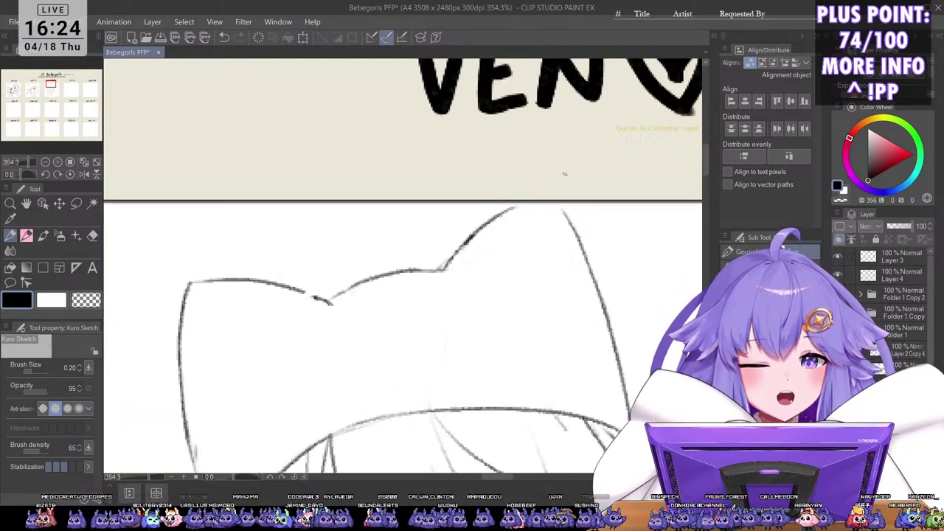
Step: Close the gap in the near ear's top line where it meets the hat's middle dip
{"action": "scroll", "coordinate": [446, 252], "scroll_direction": "down", "scroll_amount": 2}
{"action": "scroll", "coordinate": [402, 255], "scroll_direction": "up", "scroll_amount": 3}
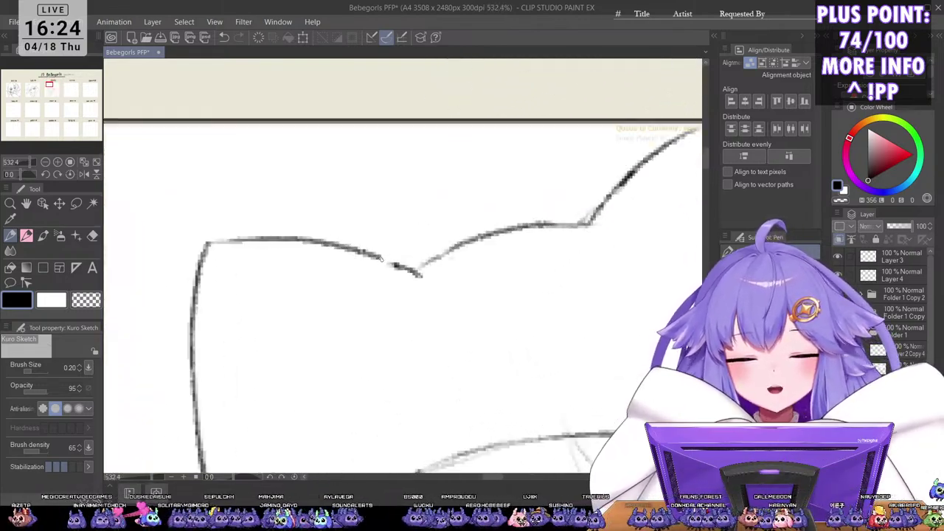
{"action": "left_click_drag", "start_coordinate": [377, 257], "coordinate": [424, 274]}
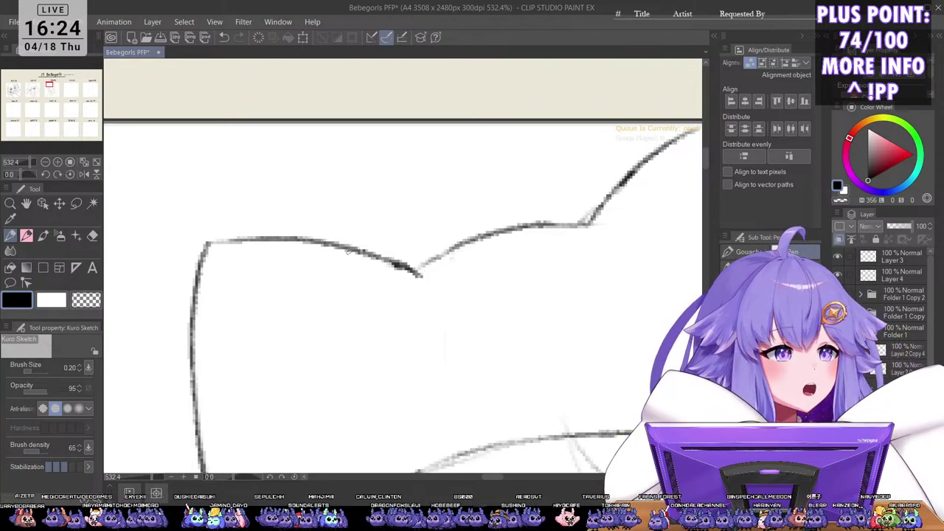
Step: Draw a tilted outlined cross emblem inside the near ear of VEN's hat
{"action": "scroll", "coordinate": [254, 246], "scroll_direction": "up", "scroll_amount": 2}
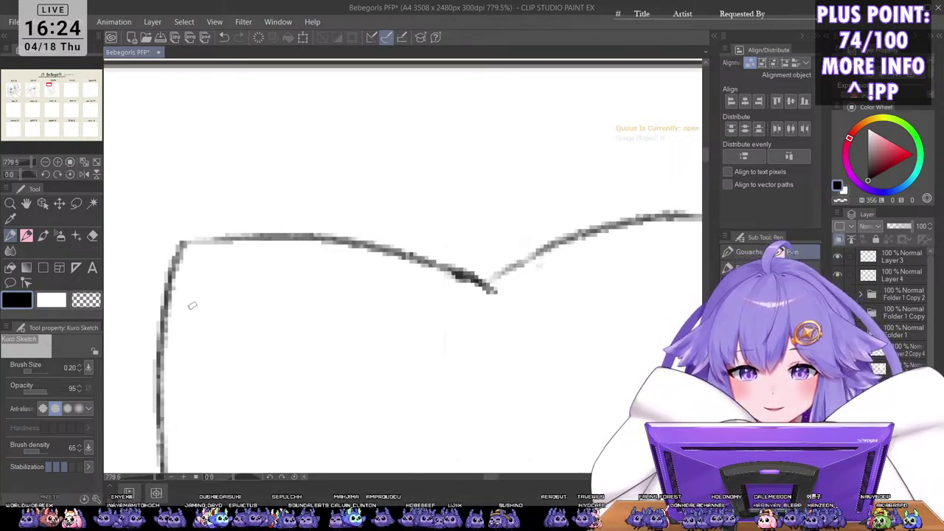
{"action": "mouse_move", "coordinate": [193, 304]}
{"action": "left_mouse_down"}
{"action": "mouse_move", "coordinate": [193, 358]}
{"action": "mouse_move", "coordinate": [261, 312]}
{"action": "mouse_move", "coordinate": [280, 260]}
{"action": "mouse_move", "coordinate": [325, 267]}
{"action": "mouse_move", "coordinate": [316, 315]}
{"action": "left_mouse_up"}
{"action": "mouse_move", "coordinate": [197, 360]}
{"action": "left_mouse_down"}
{"action": "mouse_move", "coordinate": [244, 373]}
{"action": "mouse_move", "coordinate": [233, 411]}
{"action": "mouse_move", "coordinate": [295, 373]}
{"action": "left_mouse_up"}
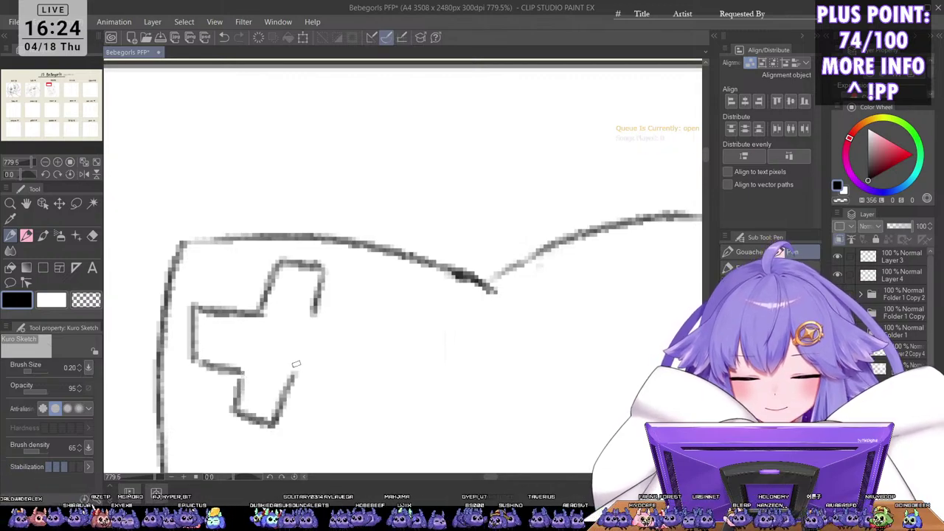
{"action": "mouse_move", "coordinate": [317, 323]}
{"action": "left_mouse_down"}
{"action": "mouse_move", "coordinate": [346, 381]}
{"action": "mouse_move", "coordinate": [295, 376]}
{"action": "left_mouse_up"}
{"action": "scroll", "coordinate": [429, 282], "scroll_direction": "down", "scroll_amount": 5}
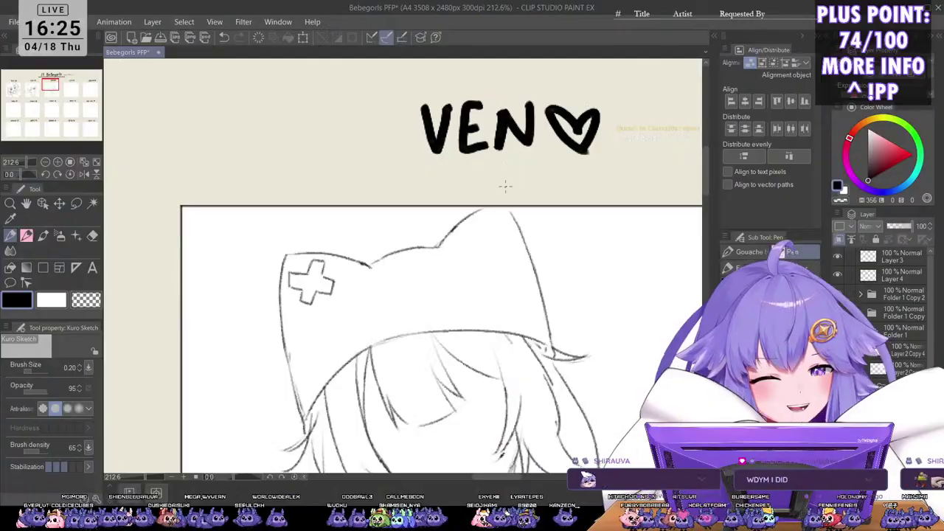
{"action": "scroll", "coordinate": [477, 184], "scroll_direction": "up", "scroll_amount": 1}
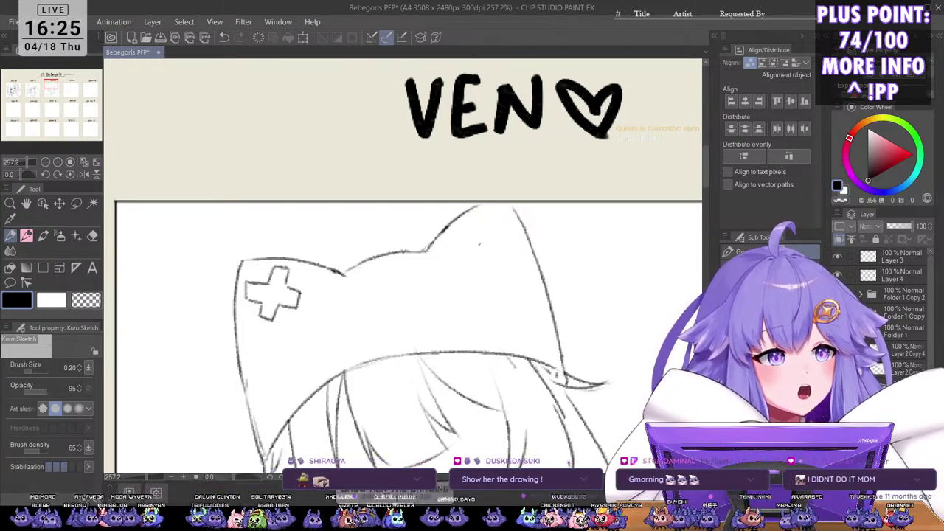
Step: Examine the ACCI portrait sketch, including its expression, hair and hand pose
{"action": "scroll", "coordinate": [480, 181], "scroll_direction": "down", "scroll_amount": 5}
{"action": "left_click_drag", "start_coordinate": [263, 388], "coordinate": [566, 339]}
{"action": "scroll", "coordinate": [412, 291], "scroll_direction": "up", "scroll_amount": 5}
{"action": "mouse_move", "coordinate": [383, 266]}
{"action": "left_mouse_down"}
{"action": "mouse_move", "coordinate": [518, 276]}
{"action": "mouse_move", "coordinate": [525, 344]}
{"action": "left_mouse_up"}
{"action": "scroll", "coordinate": [518, 276], "scroll_direction": "down", "scroll_amount": 1}
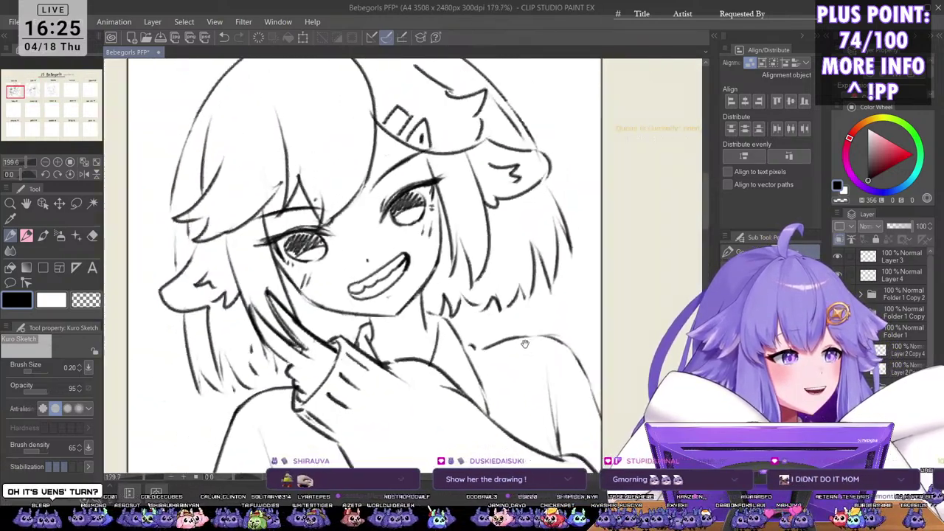
{"action": "scroll", "coordinate": [524, 344], "scroll_direction": "down", "scroll_amount": 3}
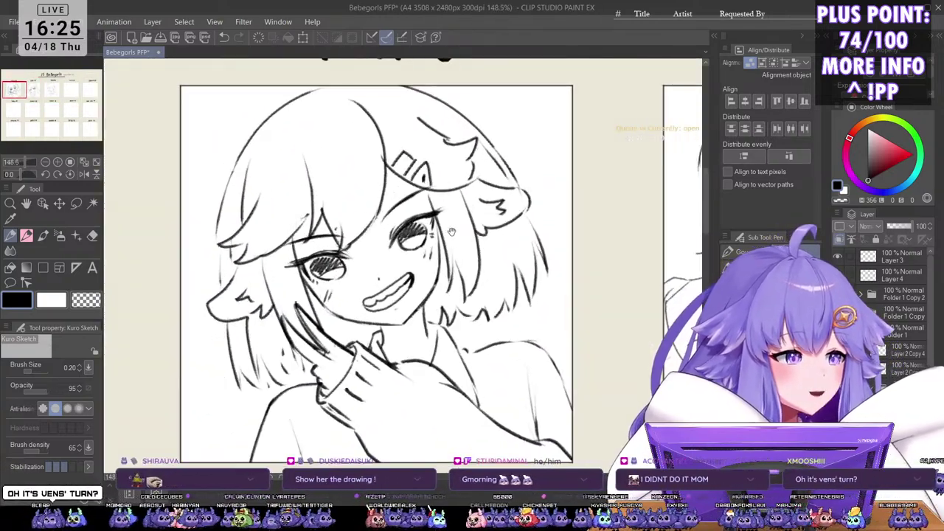
{"action": "left_click_drag", "start_coordinate": [497, 295], "coordinate": [478, 258]}
{"action": "left_click_drag", "start_coordinate": [460, 300], "coordinate": [461, 329]}
{"action": "scroll", "coordinate": [514, 259], "scroll_direction": "down", "scroll_amount": 3}
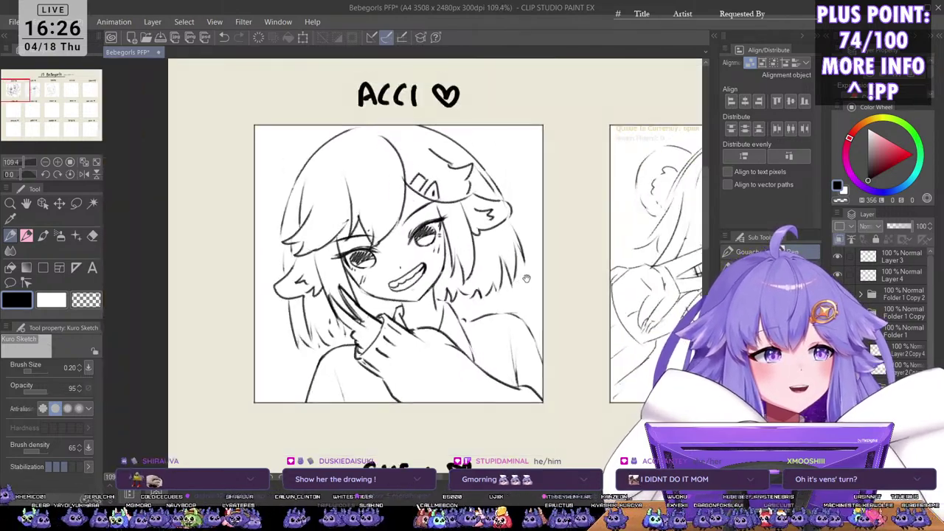
{"action": "scroll", "coordinate": [522, 284], "scroll_direction": "up", "scroll_amount": 2}
{"action": "left_click_drag", "start_coordinate": [518, 287], "coordinate": [550, 308]}
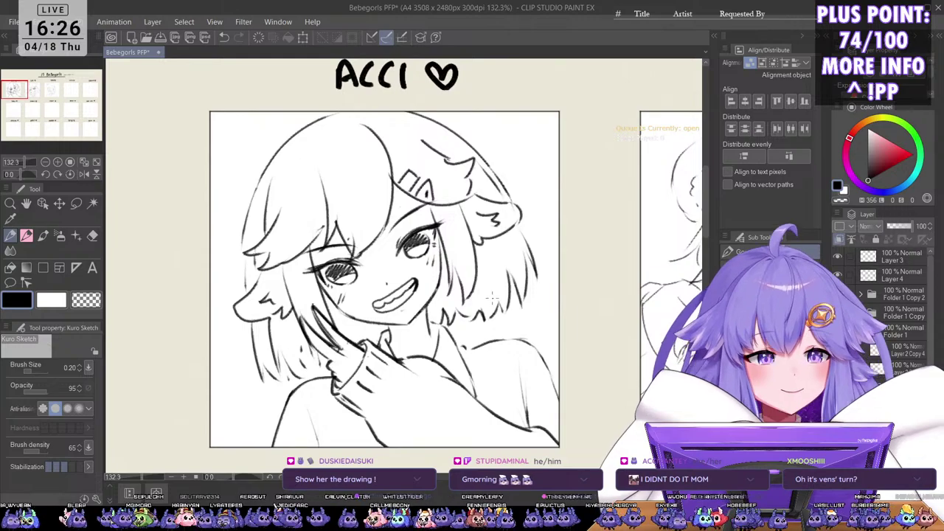
{"action": "scroll", "coordinate": [480, 265], "scroll_direction": "down", "scroll_amount": 1}
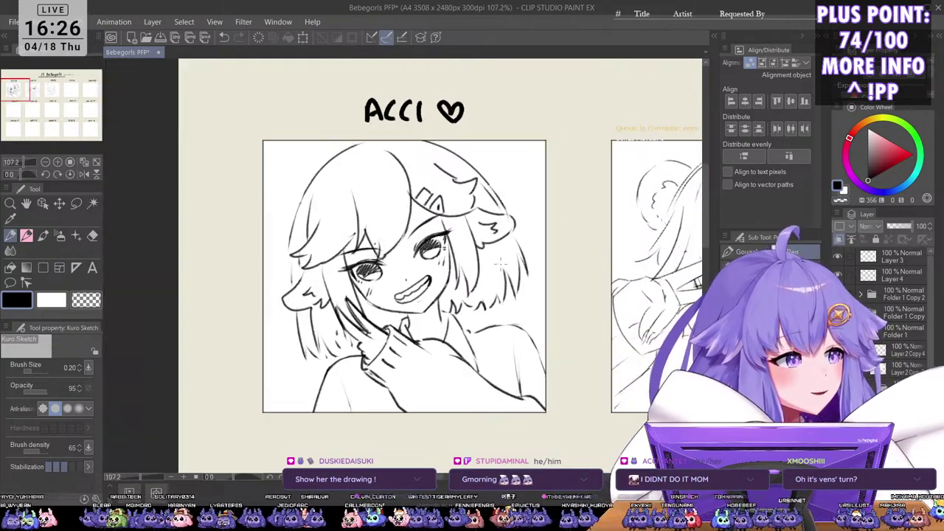
{"action": "scroll", "coordinate": [509, 280], "scroll_direction": "down", "scroll_amount": 2}
{"action": "scroll", "coordinate": [495, 265], "scroll_direction": "up", "scroll_amount": 2}
{"action": "scroll", "coordinate": [479, 292], "scroll_direction": "up", "scroll_amount": 2}
{"action": "scroll", "coordinate": [508, 280], "scroll_direction": "down", "scroll_amount": 3}
Step: Compare VEN's portrait sketch with the neighbouring portraits on the sheet
{"action": "left_click_drag", "start_coordinate": [507, 288], "coordinate": [326, 285]}
{"action": "scroll", "coordinate": [663, 303], "scroll_direction": "up", "scroll_amount": 2}
{"action": "left_click_drag", "start_coordinate": [663, 303], "coordinate": [381, 356]}
{"action": "mouse_move", "coordinate": [563, 331]}
{"action": "left_mouse_down"}
{"action": "mouse_move", "coordinate": [490, 341]}
{"action": "mouse_move", "coordinate": [527, 338]}
{"action": "left_mouse_up"}
{"action": "scroll", "coordinate": [527, 339], "scroll_direction": "up", "scroll_amount": 3}
{"action": "scroll", "coordinate": [546, 336], "scroll_direction": "down", "scroll_amount": 1}
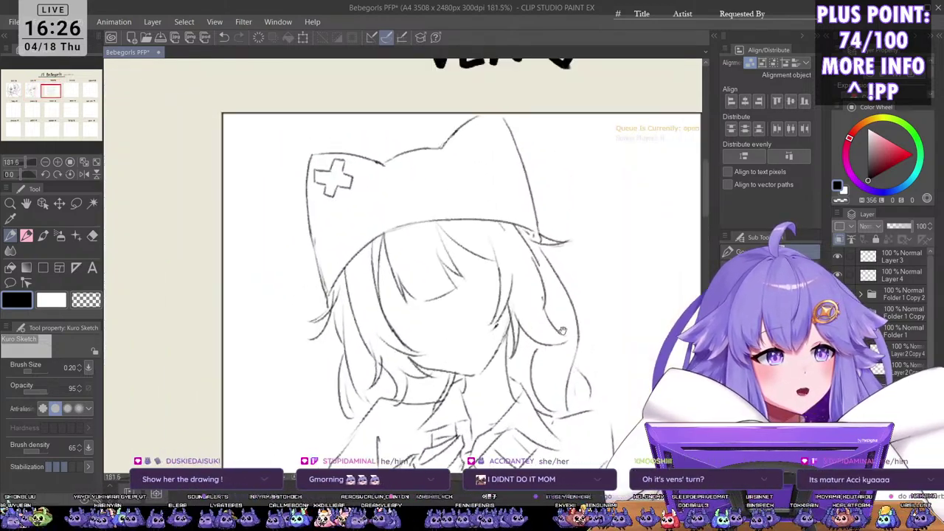
{"action": "scroll", "coordinate": [539, 310], "scroll_direction": "down", "scroll_amount": 5}
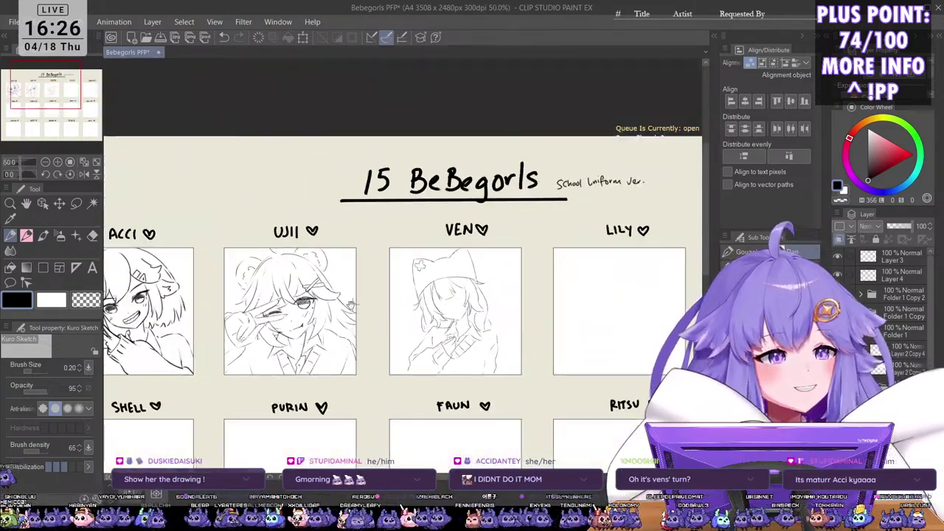
{"action": "scroll", "coordinate": [339, 312], "scroll_direction": "up", "scroll_amount": 2}
{"action": "left_click_drag", "start_coordinate": [339, 313], "coordinate": [700, 277]}
{"action": "scroll", "coordinate": [454, 272], "scroll_direction": "up", "scroll_amount": 1}
{"action": "scroll", "coordinate": [539, 320], "scroll_direction": "down", "scroll_amount": 2}
{"action": "left_click_drag", "start_coordinate": [539, 320], "coordinate": [337, 305]}
{"action": "left_click_drag", "start_coordinate": [594, 286], "coordinate": [449, 274]}
{"action": "scroll", "coordinate": [449, 274], "scroll_direction": "up", "scroll_amount": 2}
{"action": "scroll", "coordinate": [461, 243], "scroll_direction": "up", "scroll_amount": 3}
{"action": "left_click_drag", "start_coordinate": [542, 292], "coordinate": [549, 299]}
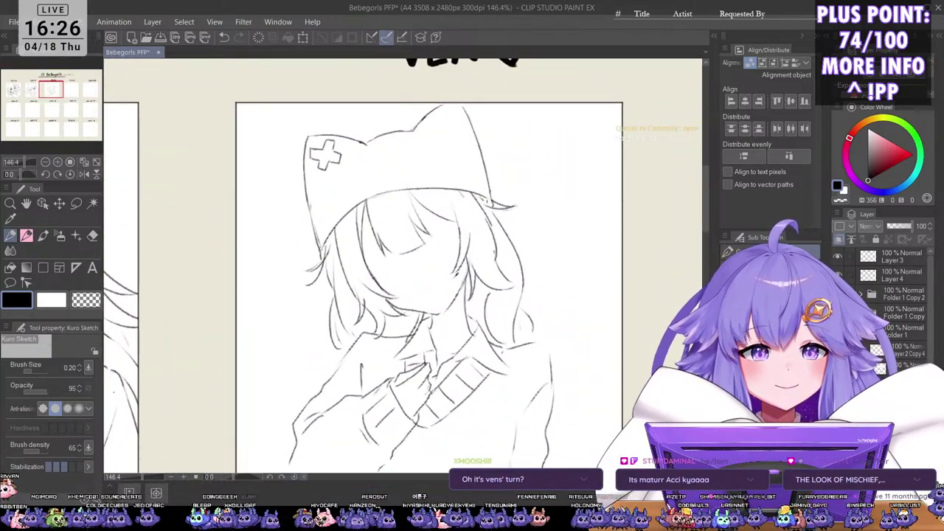
{"action": "scroll", "coordinate": [339, 245], "scroll_direction": "down", "scroll_amount": 3}
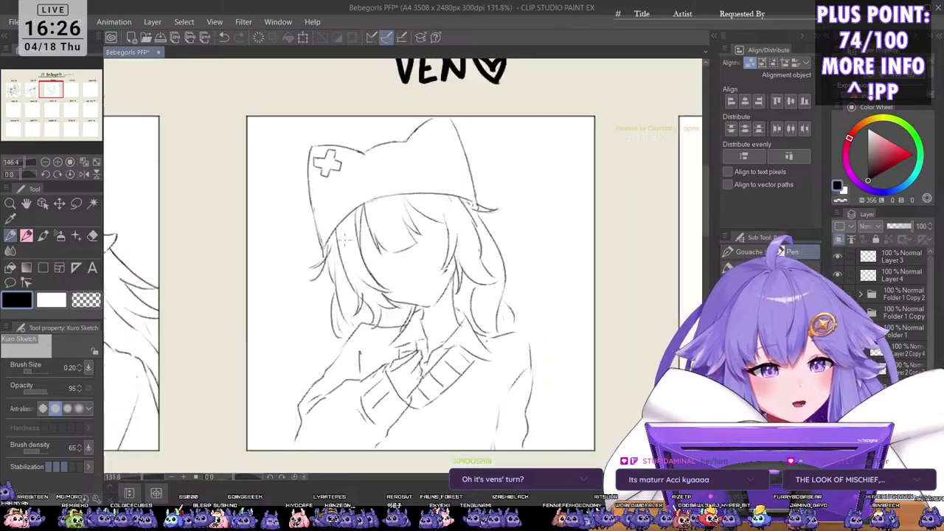
{"action": "scroll", "coordinate": [280, 284], "scroll_direction": "up", "scroll_amount": 1}
Step: Examine the line detail of the grinning mouth in the ACCI portrait
{"action": "left_click_drag", "start_coordinate": [279, 282], "coordinate": [690, 307]}
{"action": "scroll", "coordinate": [514, 333], "scroll_direction": "up", "scroll_amount": 8}
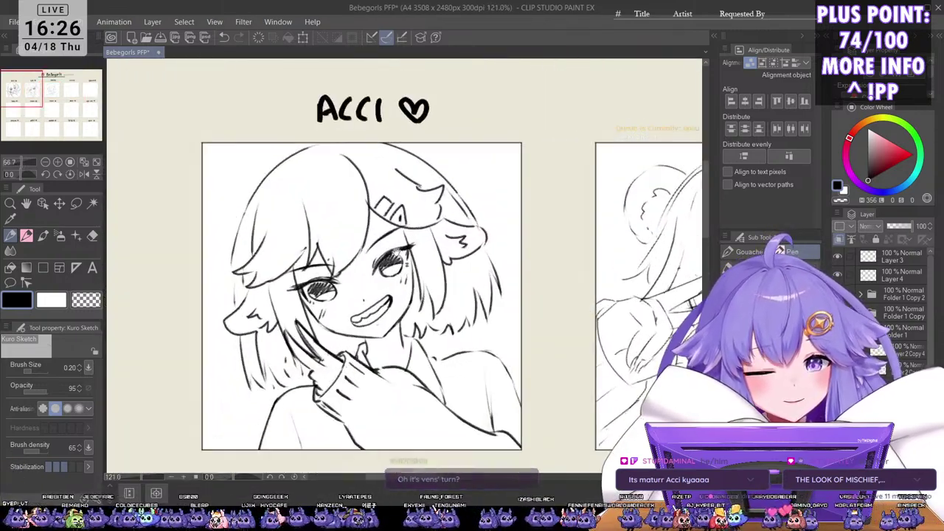
{"action": "scroll", "coordinate": [514, 333], "scroll_direction": "up", "scroll_amount": 6}
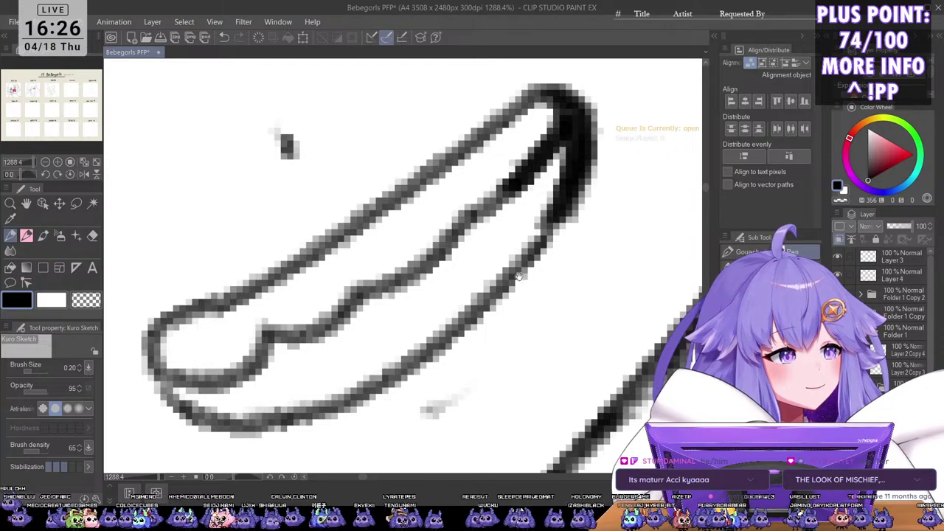
{"action": "scroll", "coordinate": [504, 300], "scroll_direction": "down", "scroll_amount": 6}
{"action": "scroll", "coordinate": [505, 300], "scroll_direction": "down", "scroll_amount": 5}
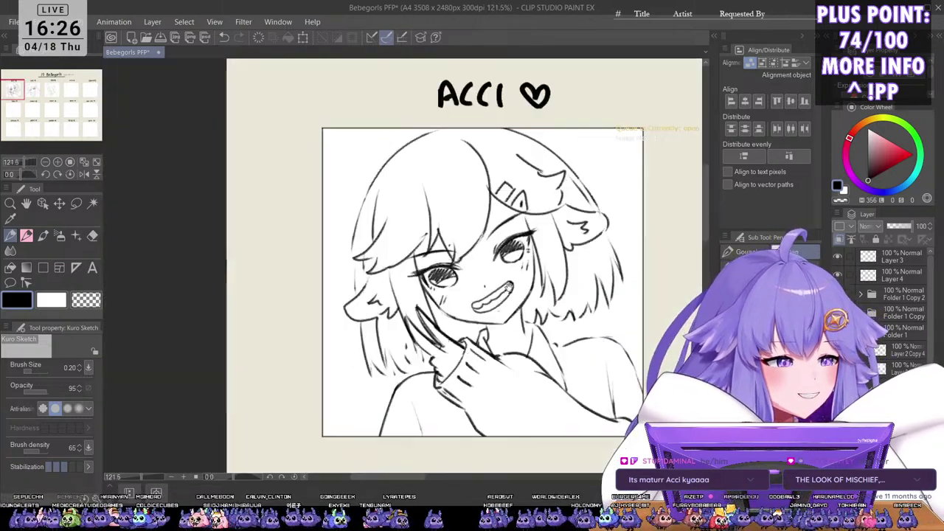
{"action": "scroll", "coordinate": [534, 337], "scroll_direction": "up", "scroll_amount": 7}
{"action": "scroll", "coordinate": [562, 339], "scroll_direction": "up", "scroll_amount": 3}
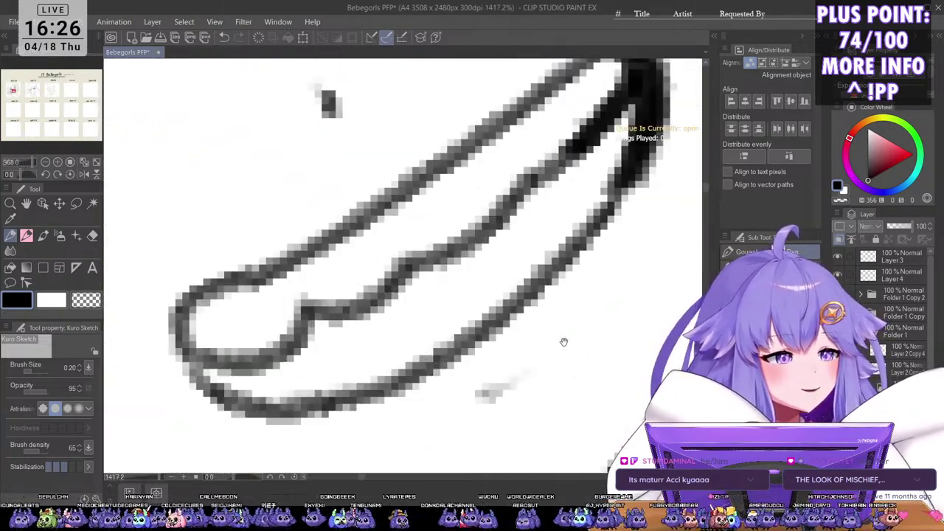
Step: Review the ACCI, UJII and VEN portraits across the sheet and examine VEN's hat and fringe
{"action": "scroll", "coordinate": [562, 339], "scroll_direction": "down", "scroll_amount": 3}
{"action": "scroll", "coordinate": [563, 339], "scroll_direction": "down", "scroll_amount": 10}
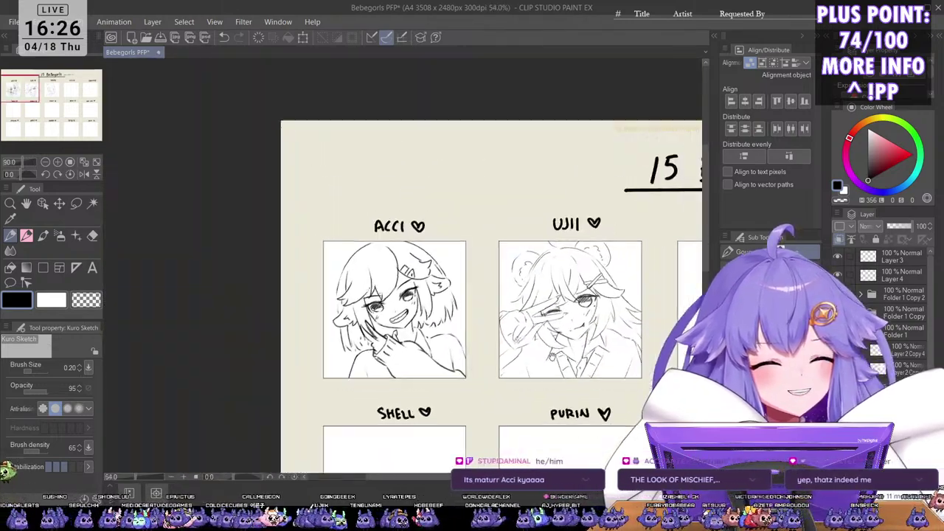
{"action": "left_click_drag", "start_coordinate": [552, 356], "coordinate": [356, 322]}
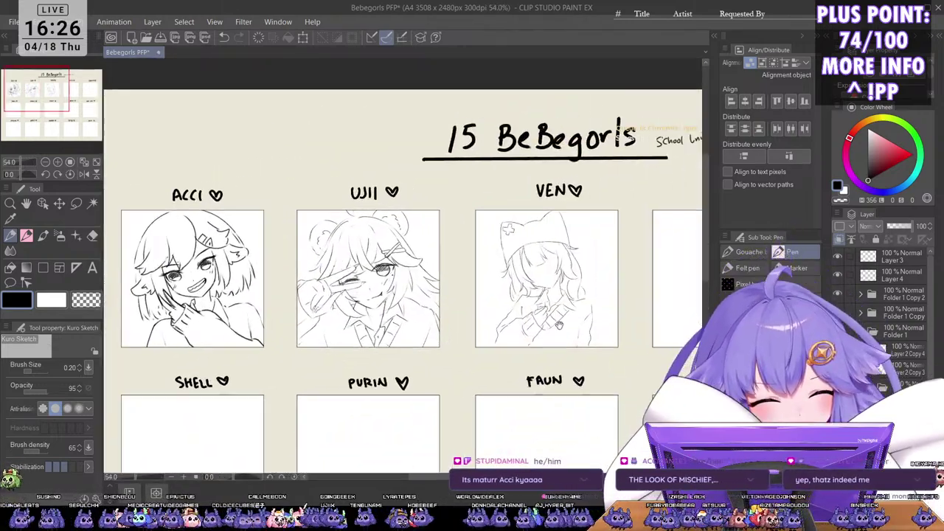
{"action": "left_click_drag", "start_coordinate": [559, 325], "coordinate": [454, 317]}
{"action": "scroll", "coordinate": [512, 243], "scroll_direction": "up", "scroll_amount": 5}
{"action": "scroll", "coordinate": [476, 331], "scroll_direction": "down", "scroll_amount": 1}
{"action": "left_click_drag", "start_coordinate": [545, 388], "coordinate": [534, 376]}
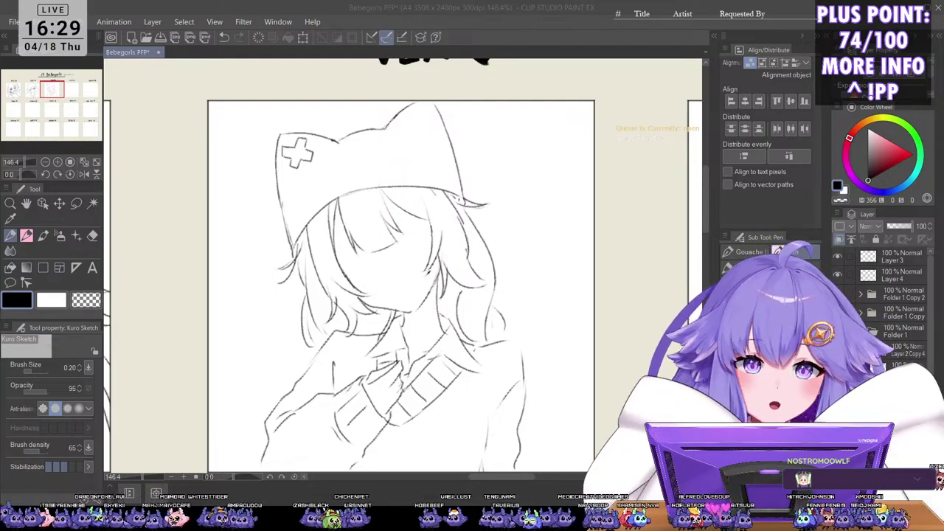
{"action": "scroll", "coordinate": [448, 267], "scroll_direction": "down", "scroll_amount": 3}
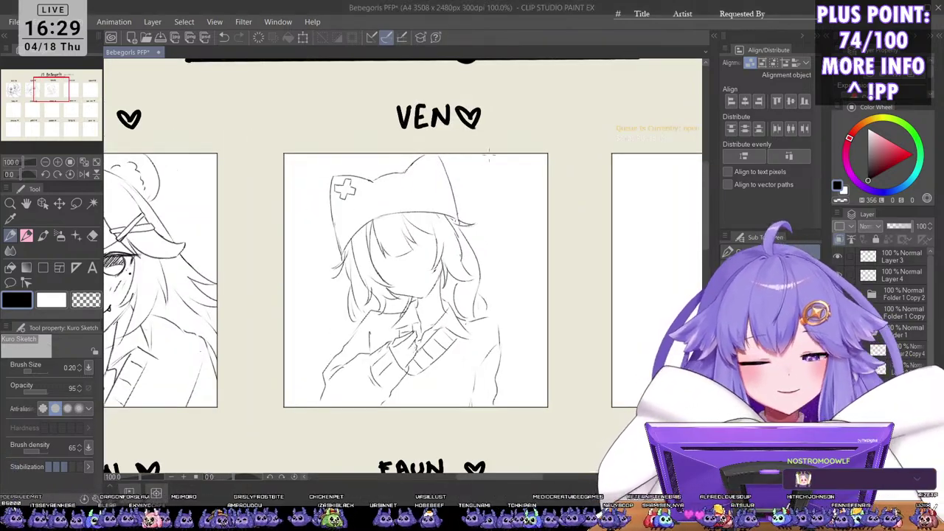
{"action": "scroll", "coordinate": [440, 164], "scroll_direction": "up", "scroll_amount": 6}
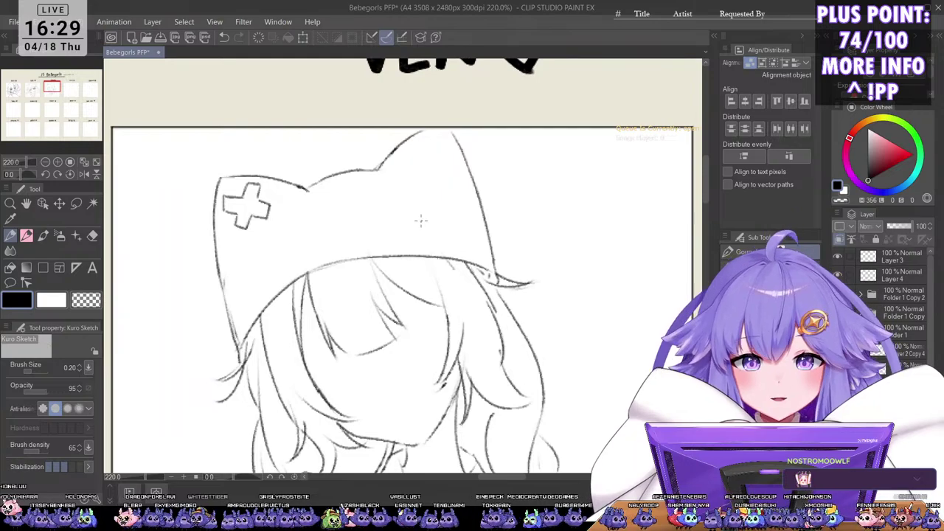
{"action": "scroll", "coordinate": [422, 201], "scroll_direction": "up", "scroll_amount": 1}
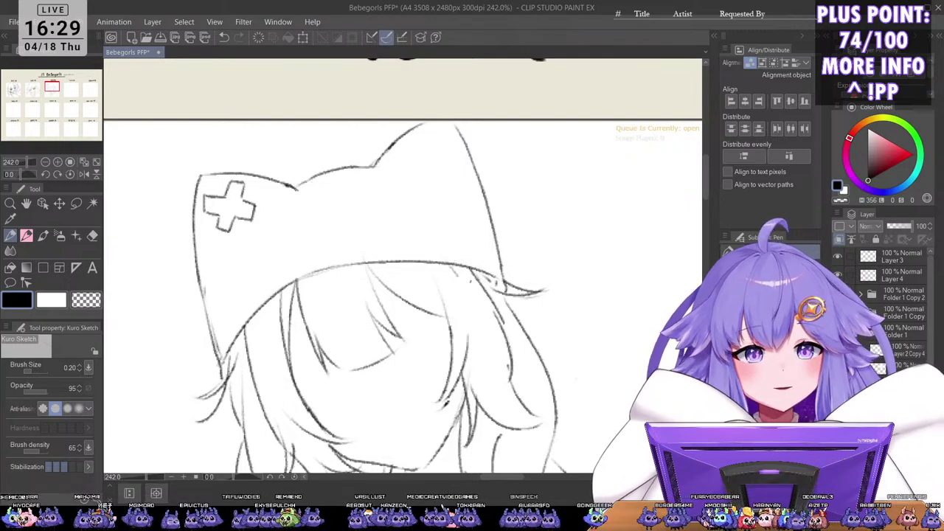
{"action": "scroll", "coordinate": [431, 186], "scroll_direction": "down", "scroll_amount": 1}
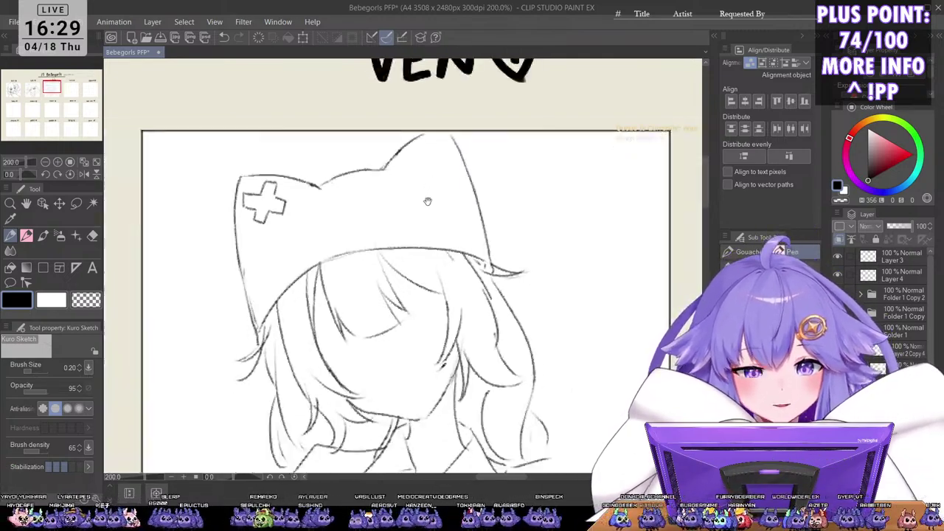
{"action": "scroll", "coordinate": [427, 199], "scroll_direction": "up", "scroll_amount": 1}
{"action": "mouse_move", "coordinate": [405, 130]}
{"action": "left_mouse_down"}
{"action": "mouse_move", "coordinate": [455, 258]}
{"action": "mouse_move", "coordinate": [461, 238]}
{"action": "left_mouse_up"}
{"action": "scroll", "coordinate": [441, 220], "scroll_direction": "up", "scroll_amount": 1}
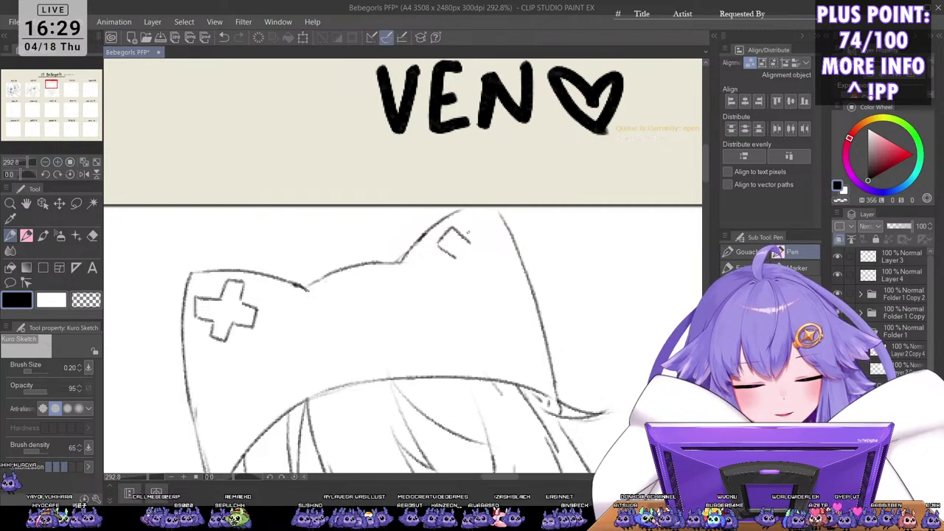
{"action": "key", "text": "ctrl+z"}
{"action": "key", "text": "ctrl+z"}
{"action": "key", "text": "m"}
{"action": "mouse_move", "coordinate": [212, 278]}
{"action": "left_mouse_down"}
{"action": "mouse_move", "coordinate": [196, 338]}
{"action": "mouse_move", "coordinate": [245, 354]}
{"action": "mouse_move", "coordinate": [267, 303]}
{"action": "mouse_move", "coordinate": [252, 282]}
{"action": "mouse_move", "coordinate": [214, 279]}
{"action": "left_mouse_up"}
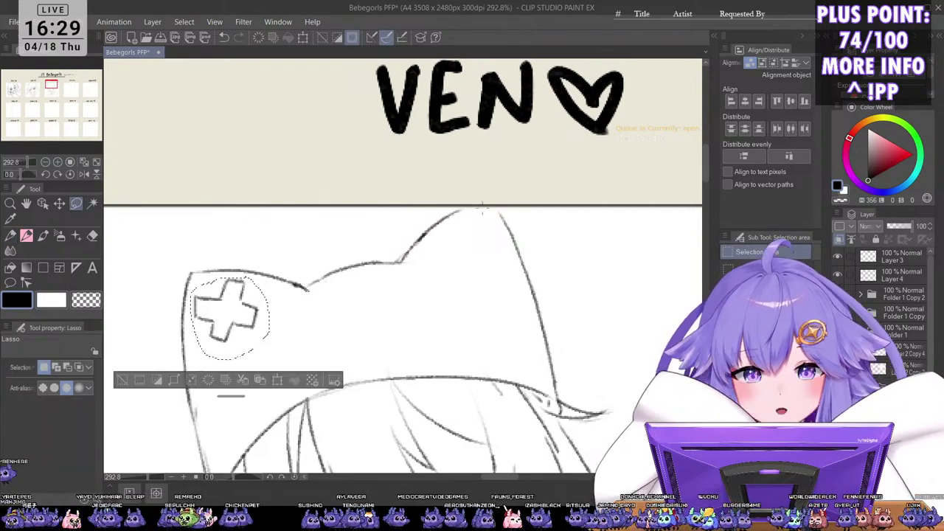
{"action": "key", "text": "ctrl+d"}
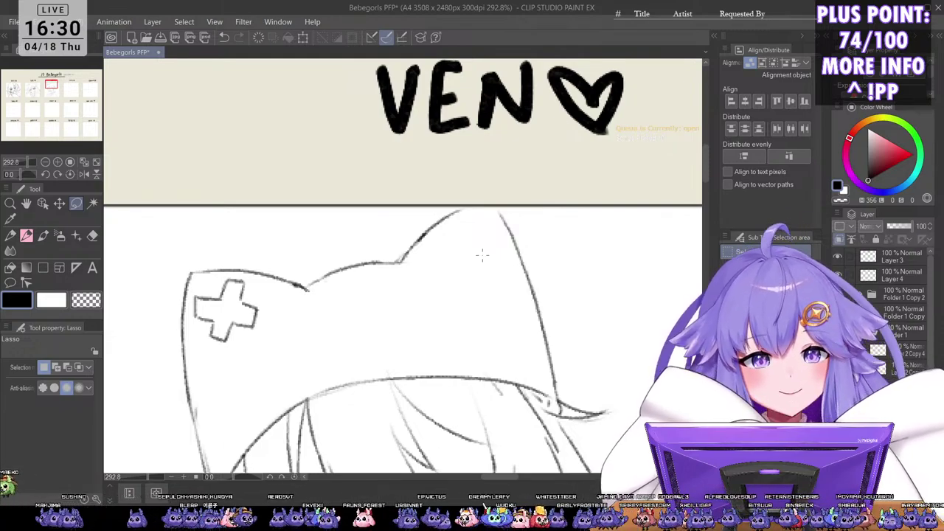
Step: Draw a second tilted outlined cross emblem inside the other ear of VEN's hat
{"action": "key", "text": "p"}
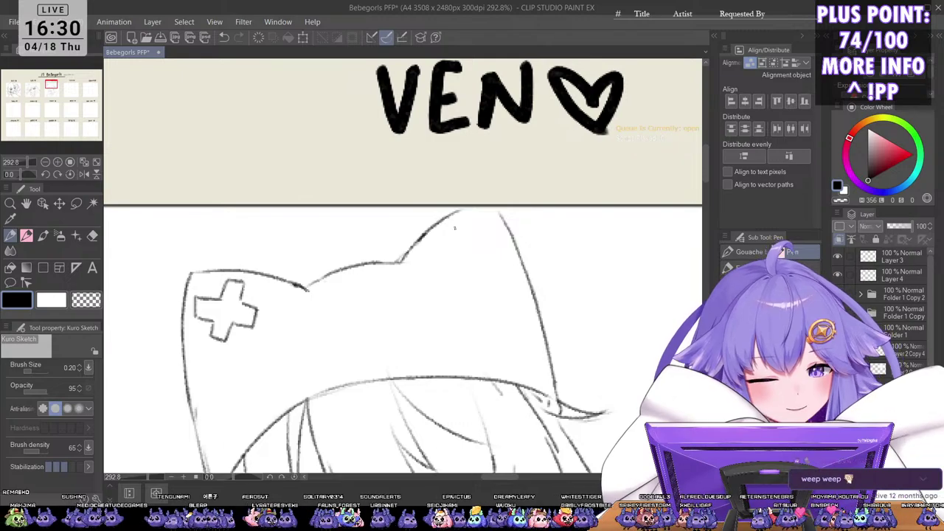
{"action": "mouse_move", "coordinate": [439, 248]}
{"action": "left_mouse_down"}
{"action": "mouse_move", "coordinate": [451, 259]}
{"action": "mouse_move", "coordinate": [448, 236]}
{"action": "mouse_move", "coordinate": [463, 246]}
{"action": "mouse_move", "coordinate": [477, 228]}
{"action": "left_mouse_up"}
{"action": "mouse_move", "coordinate": [477, 228]}
{"action": "left_mouse_down"}
{"action": "mouse_move", "coordinate": [486, 252]}
{"action": "mouse_move", "coordinate": [466, 286]}
{"action": "mouse_move", "coordinate": [492, 275]}
{"action": "mouse_move", "coordinate": [490, 256]}
{"action": "left_mouse_up"}
{"action": "scroll", "coordinate": [488, 188], "scroll_direction": "down", "scroll_amount": 5}
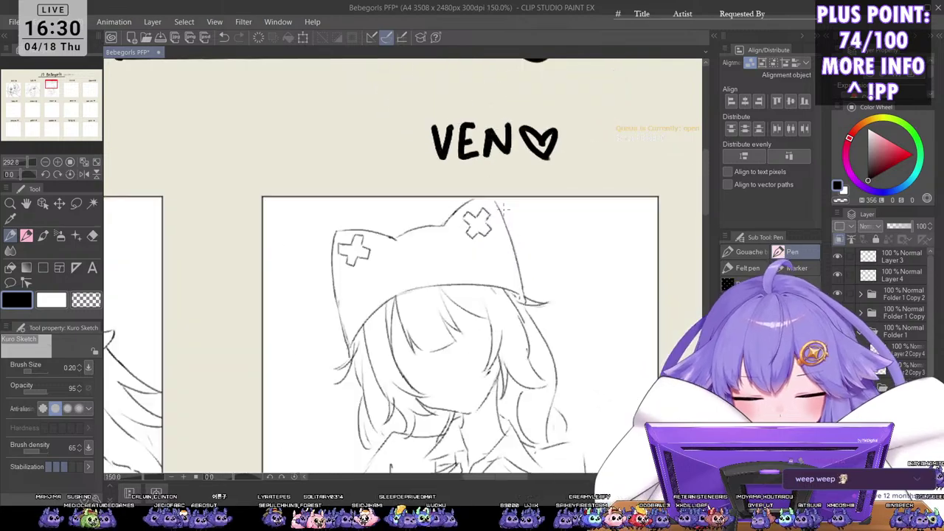
Step: Sketch the curved outline of an adhesive bandage on VEN's hat, just above the brim and below the second cross
{"action": "scroll", "coordinate": [492, 193], "scroll_direction": "up", "scroll_amount": 3}
{"action": "key", "text": "minus"}
{"action": "key", "text": "minus"}
{"action": "key", "text": "minus"}
{"action": "key", "text": "minus"}
{"action": "key", "text": "minus"}
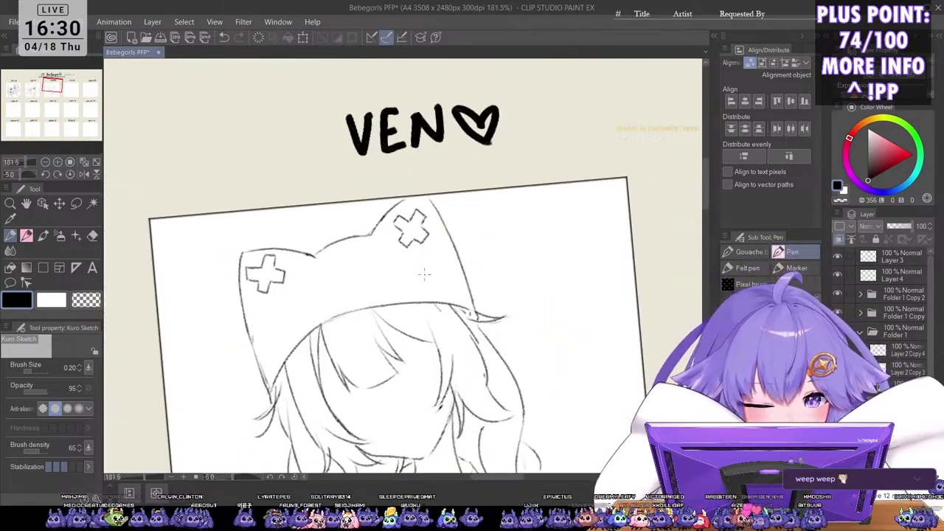
{"action": "scroll", "coordinate": [423, 274], "scroll_direction": "up", "scroll_amount": 3}
{"action": "mouse_move", "coordinate": [436, 267]}
{"action": "left_mouse_down"}
{"action": "mouse_move", "coordinate": [480, 273]}
{"action": "mouse_move", "coordinate": [475, 281]}
{"action": "left_mouse_up"}
{"action": "scroll", "coordinate": [451, 276], "scroll_direction": "up", "scroll_amount": 3}
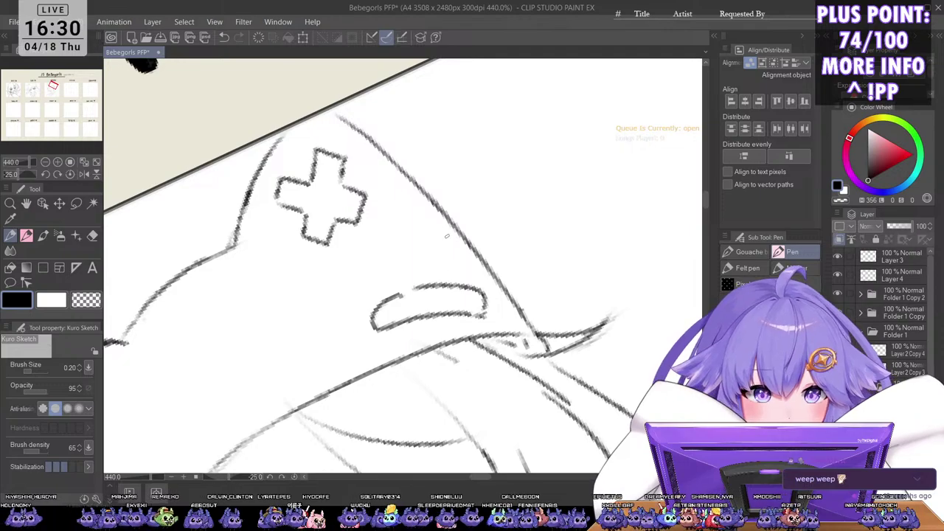
Step: Add a small rectangular centre pad and finishing strokes to the bandage on VEN's hat
{"action": "mouse_move", "coordinate": [410, 295]}
{"action": "left_mouse_down"}
{"action": "mouse_move", "coordinate": [409, 310]}
{"action": "mouse_move", "coordinate": [451, 289]}
{"action": "mouse_move", "coordinate": [450, 306]}
{"action": "left_mouse_up"}
{"action": "mouse_move", "coordinate": [447, 306]}
{"action": "left_mouse_down"}
{"action": "mouse_move", "coordinate": [420, 312]}
{"action": "mouse_move", "coordinate": [435, 311]}
{"action": "left_mouse_up"}
{"action": "left_click_drag", "start_coordinate": [467, 295], "coordinate": [471, 299]}
{"action": "scroll", "coordinate": [469, 298], "scroll_direction": "down", "scroll_amount": 3}
{"action": "key", "text": "asciicircum"}
{"action": "key", "text": "asciicircum"}
{"action": "key", "text": "asciicircum"}
{"action": "key", "text": "asciicircum"}
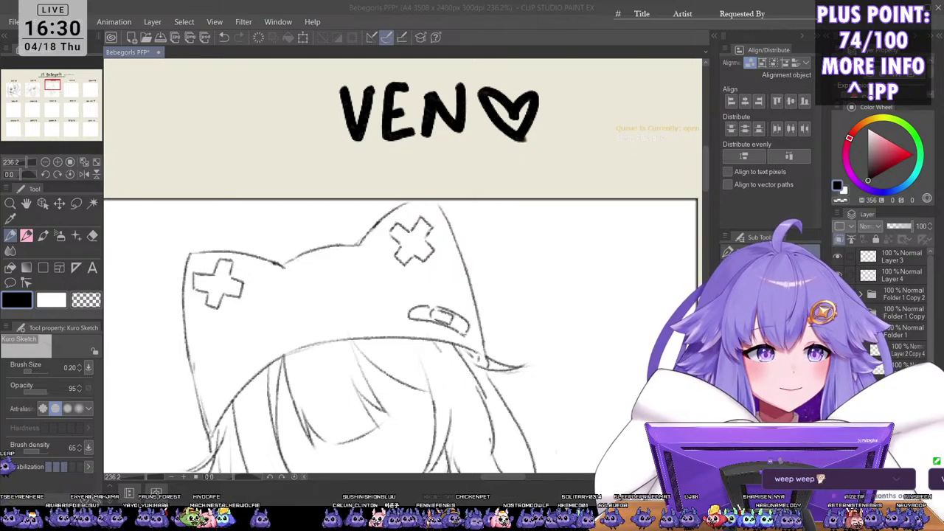
Step: Sketch both of VEN's eyebrows as arched strokes along the lower edge of the fringe
{"action": "scroll", "coordinate": [530, 348], "scroll_direction": "down", "scroll_amount": 5}
{"action": "left_click_drag", "start_coordinate": [531, 350], "coordinate": [502, 261]}
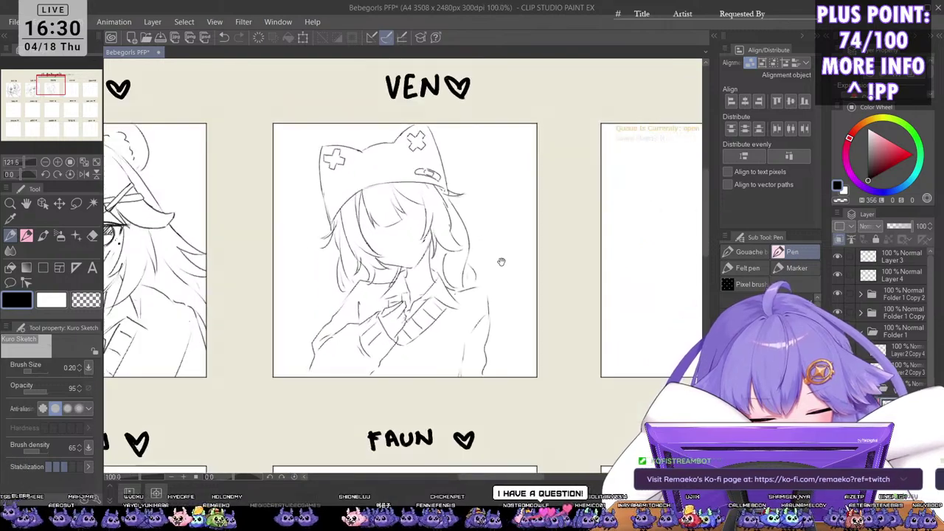
{"action": "scroll", "coordinate": [507, 266], "scroll_direction": "down", "scroll_amount": 3}
{"action": "scroll", "coordinate": [515, 234], "scroll_direction": "up", "scroll_amount": 3}
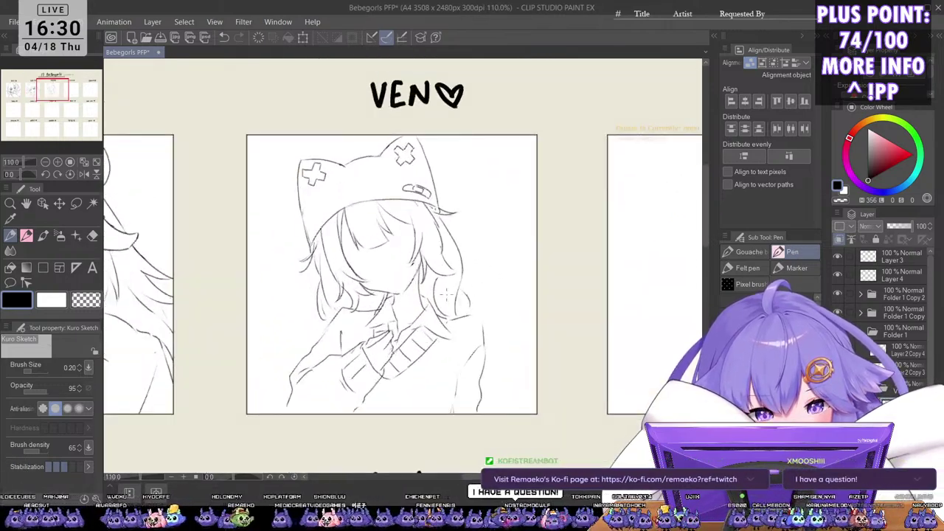
{"action": "scroll", "coordinate": [418, 305], "scroll_direction": "up", "scroll_amount": 3}
{"action": "mouse_move", "coordinate": [428, 315]}
{"action": "left_mouse_down"}
{"action": "mouse_move", "coordinate": [401, 317]}
{"action": "mouse_move", "coordinate": [488, 376]}
{"action": "left_mouse_up"}
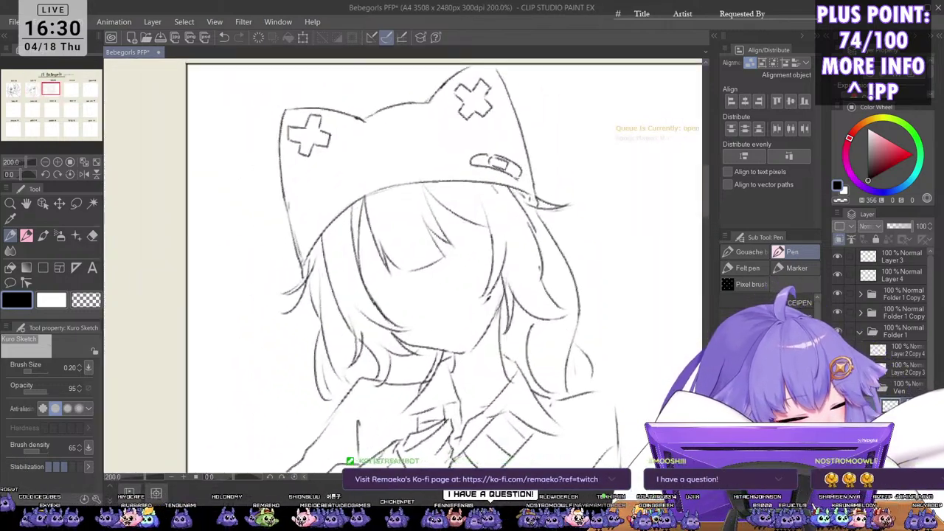
{"action": "scroll", "coordinate": [458, 211], "scroll_direction": "up", "scroll_amount": 3}
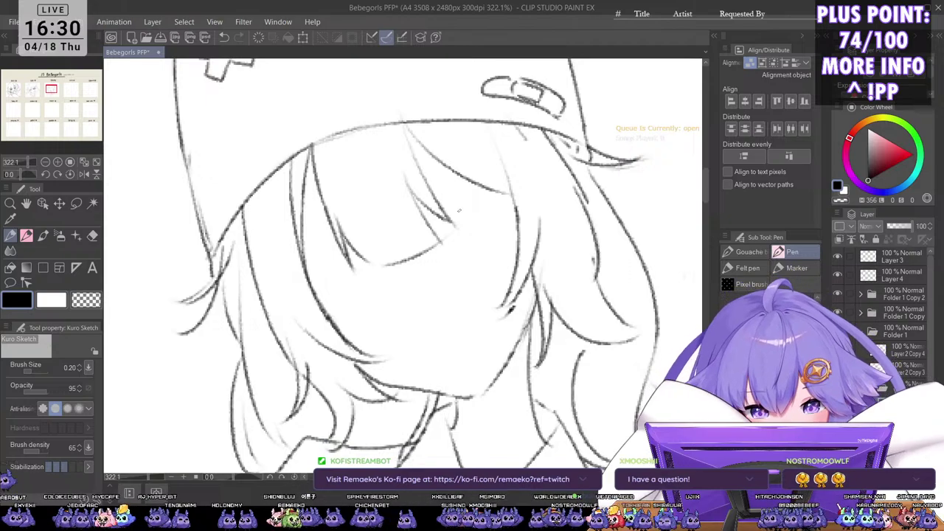
{"action": "left_click_drag", "start_coordinate": [451, 199], "coordinate": [524, 188]}
{"action": "left_click_drag", "start_coordinate": [444, 214], "coordinate": [513, 189]}
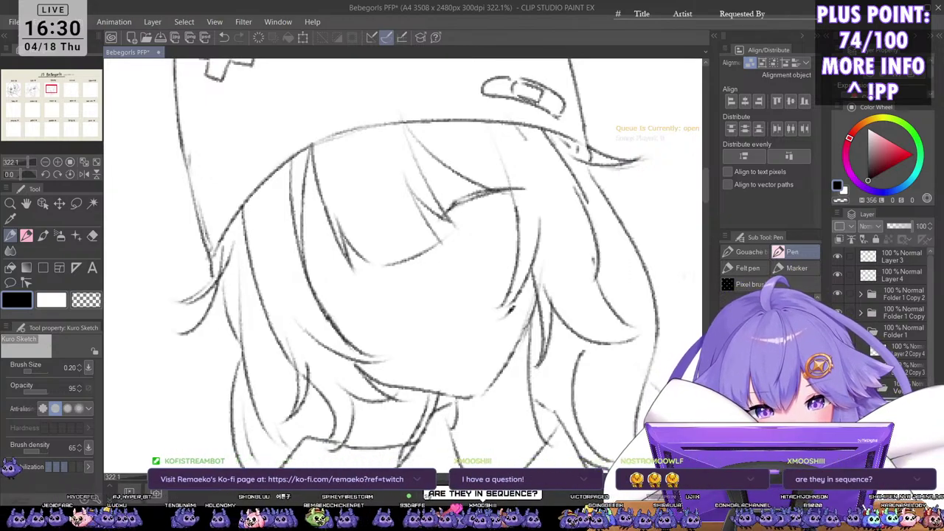
{"action": "mouse_move", "coordinate": [345, 266]}
{"action": "left_mouse_down"}
{"action": "mouse_move", "coordinate": [305, 321]}
{"action": "mouse_move", "coordinate": [346, 265]}
{"action": "mouse_move", "coordinate": [325, 288]}
{"action": "left_mouse_up"}
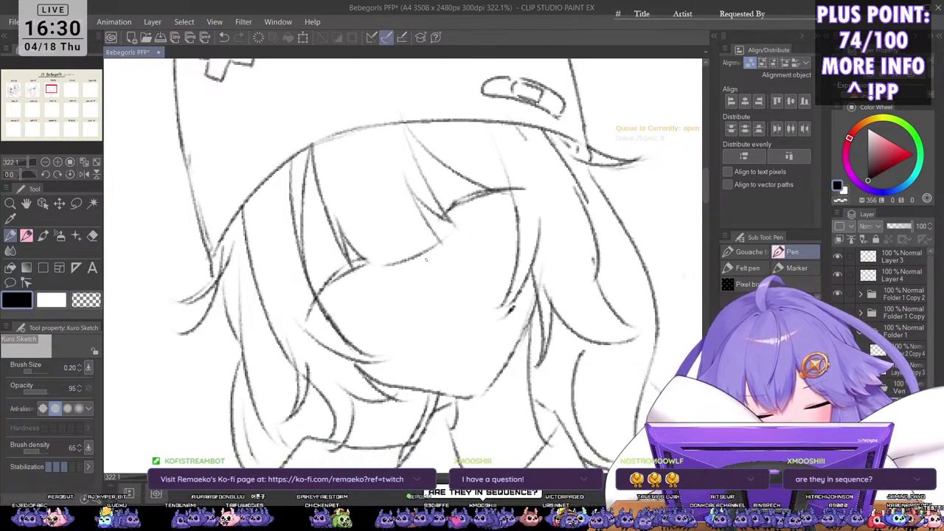
{"action": "mouse_move", "coordinate": [382, 275]}
{"action": "left_mouse_down"}
{"action": "mouse_move", "coordinate": [440, 277]}
{"action": "mouse_move", "coordinate": [466, 239]}
{"action": "mouse_move", "coordinate": [492, 236]}
{"action": "mouse_move", "coordinate": [532, 255]}
{"action": "left_mouse_up"}
{"action": "scroll", "coordinate": [450, 284], "scroll_direction": "down", "scroll_amount": 3}
{"action": "key", "text": "ctrl+z"}
{"action": "key", "text": "ctrl+z"}
Step: Draw the arched upper lash line of VEN's eye on the bandage side, thickening its outer corner
{"action": "scroll", "coordinate": [446, 253], "scroll_direction": "up", "scroll_amount": 3}
{"action": "left_click_drag", "start_coordinate": [473, 240], "coordinate": [529, 264]}
{"action": "key", "text": "ctrl+z"}
{"action": "key", "text": "ctrl+z"}
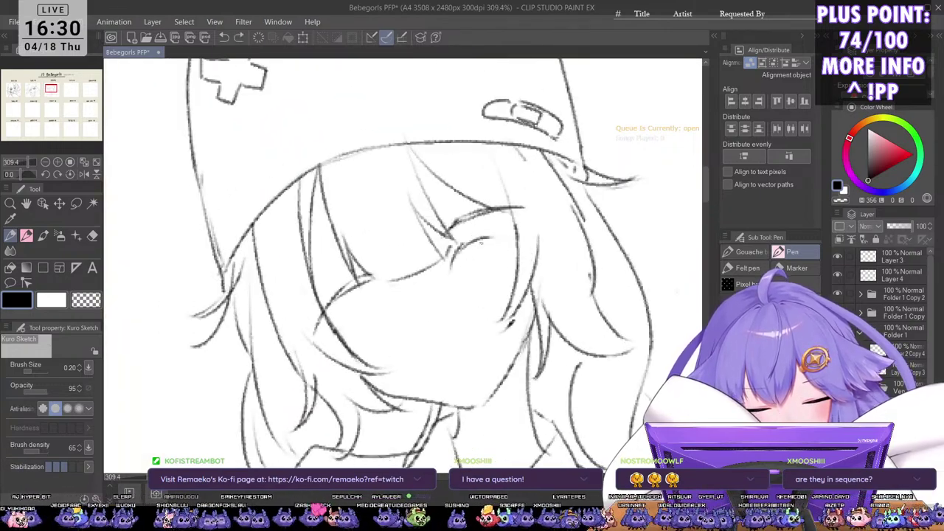
{"action": "mouse_move", "coordinate": [457, 248]}
{"action": "left_mouse_down"}
{"action": "mouse_move", "coordinate": [500, 233]}
{"action": "mouse_move", "coordinate": [526, 270]}
{"action": "left_mouse_up"}
{"action": "left_click_drag", "start_coordinate": [505, 233], "coordinate": [523, 271]}
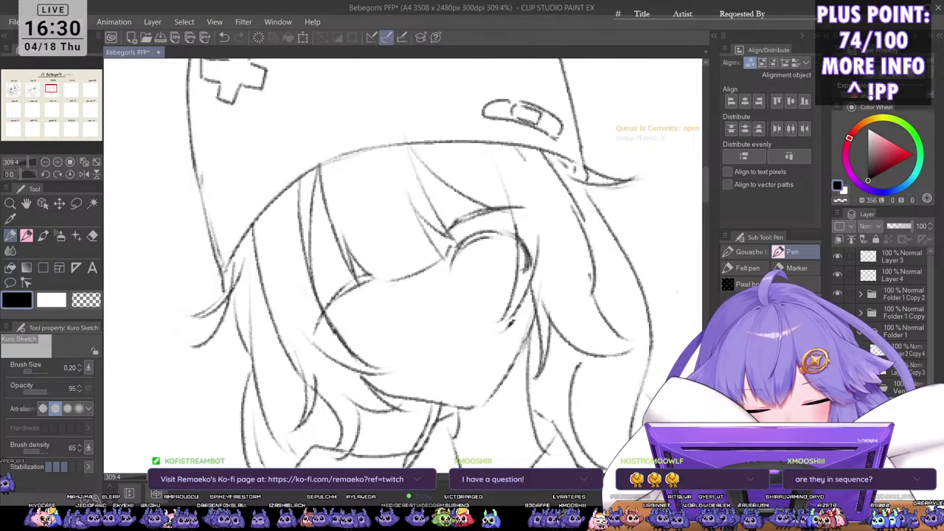
{"action": "mouse_move", "coordinate": [496, 234]}
{"action": "left_mouse_down"}
{"action": "mouse_move", "coordinate": [516, 242]}
{"action": "mouse_move", "coordinate": [483, 264]}
{"action": "left_mouse_up"}
Step: Check the size and placement of VEN's new eye line against the whole face and the neighbouring portrait
{"action": "scroll", "coordinate": [496, 234], "scroll_direction": "down", "scroll_amount": 2}
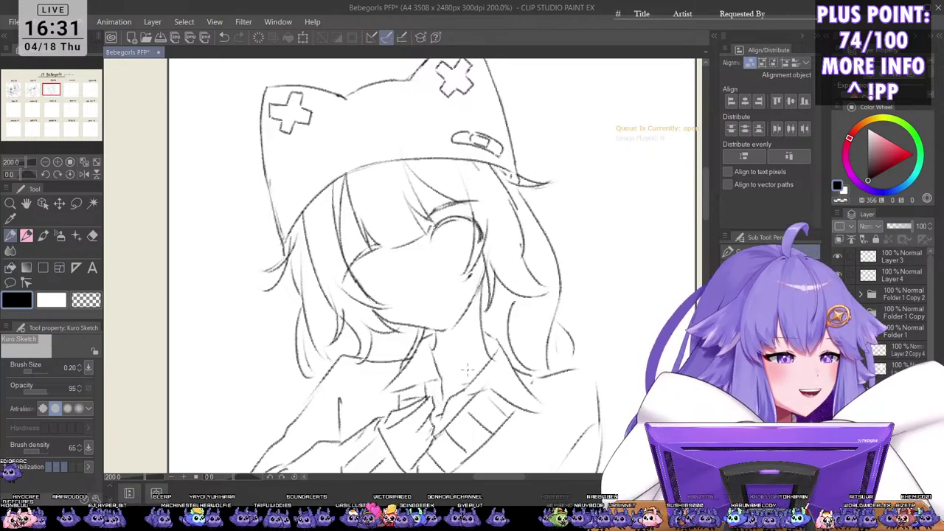
{"action": "scroll", "coordinate": [468, 370], "scroll_direction": "down", "scroll_amount": 2}
{"action": "scroll", "coordinate": [471, 363], "scroll_direction": "up", "scroll_amount": 2}
{"action": "mouse_move", "coordinate": [476, 362]}
{"action": "left_mouse_down"}
{"action": "mouse_move", "coordinate": [471, 337]}
{"action": "mouse_move", "coordinate": [454, 339]}
{"action": "left_mouse_up"}
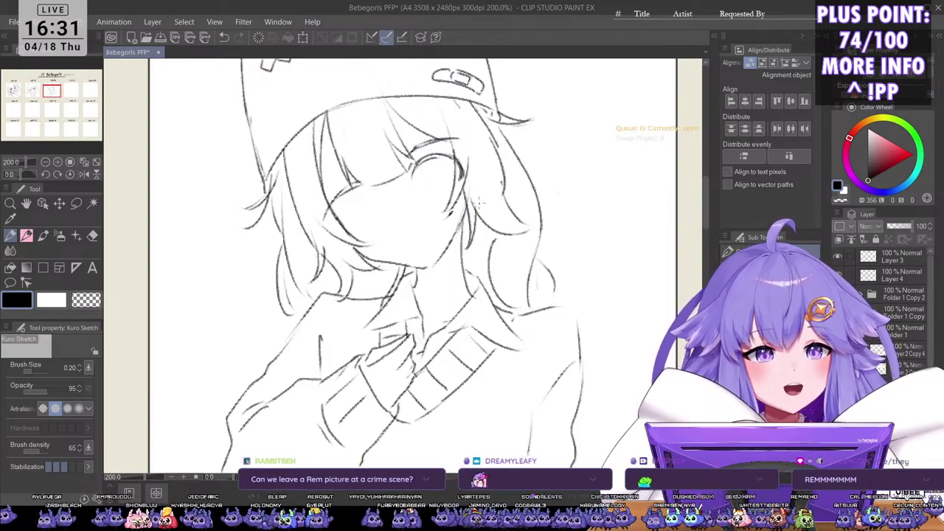
{"action": "scroll", "coordinate": [487, 220], "scroll_direction": "down", "scroll_amount": 3}
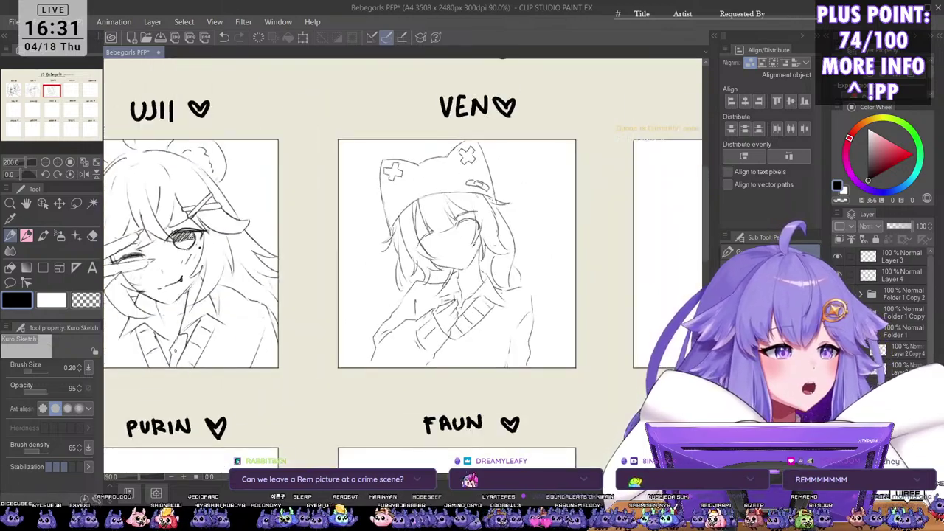
{"action": "scroll", "coordinate": [511, 236], "scroll_direction": "up", "scroll_amount": 3}
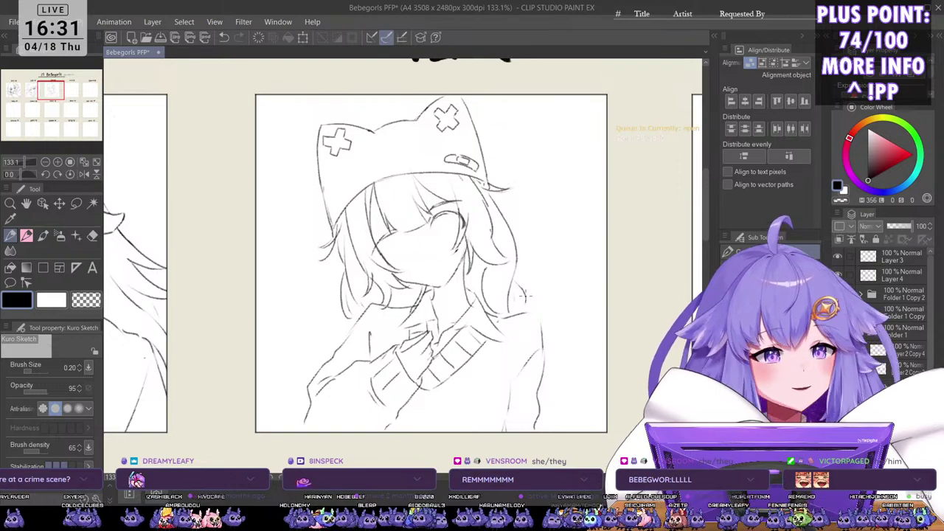
{"action": "scroll", "coordinate": [465, 238], "scroll_direction": "up", "scroll_amount": 1}
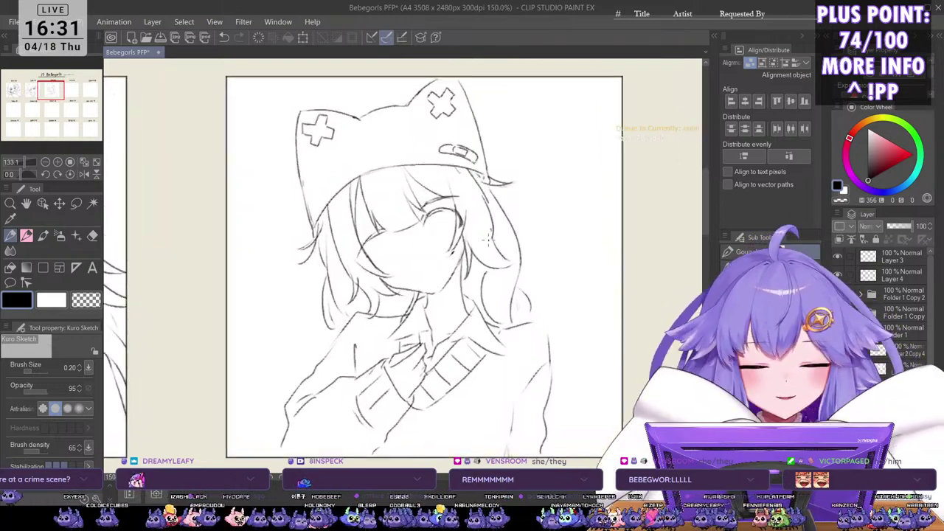
Step: Lasso the upper lash line of VEN's eye and scale it down to 89%, then return to the sketch pen
{"action": "key", "text": "m"}
{"action": "scroll", "coordinate": [455, 205], "scroll_direction": "up", "scroll_amount": 2}
{"action": "scroll", "coordinate": [450, 207], "scroll_direction": "up", "scroll_amount": 2}
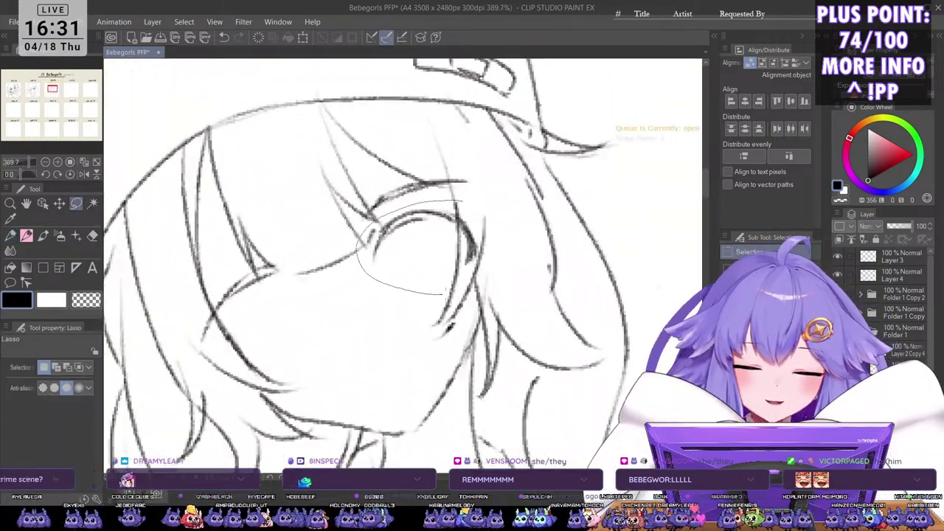
{"action": "left_click_drag", "start_coordinate": [463, 190], "coordinate": [480, 193]}
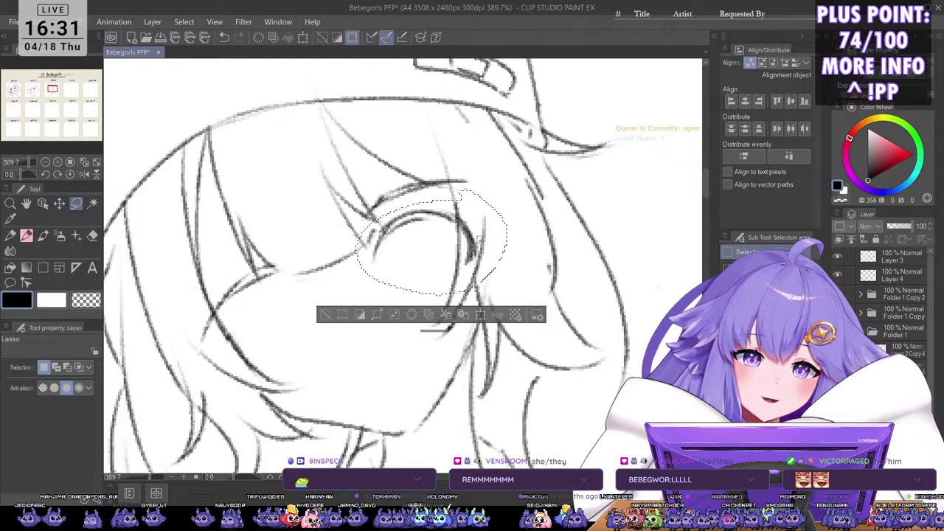
{"action": "key", "text": "ctrl+t"}
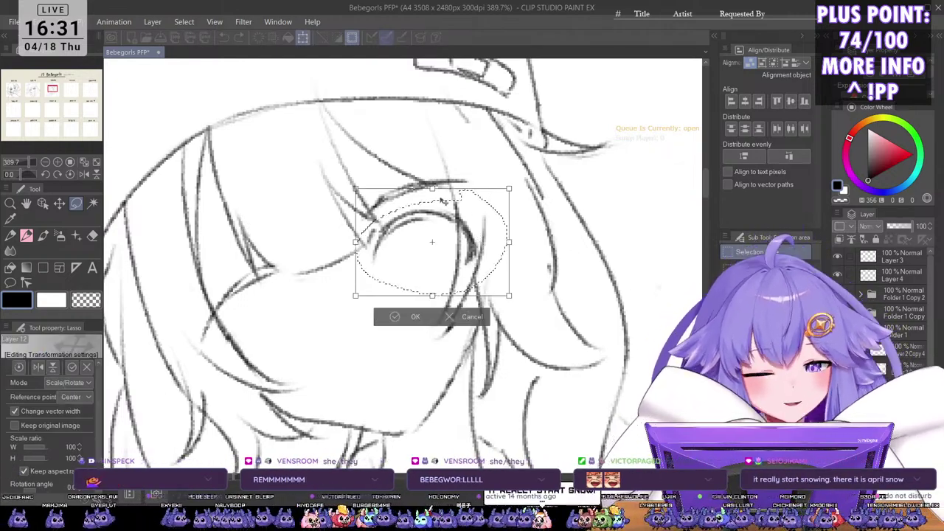
{"action": "left_click_drag", "start_coordinate": [432, 189], "coordinate": [432, 199]}
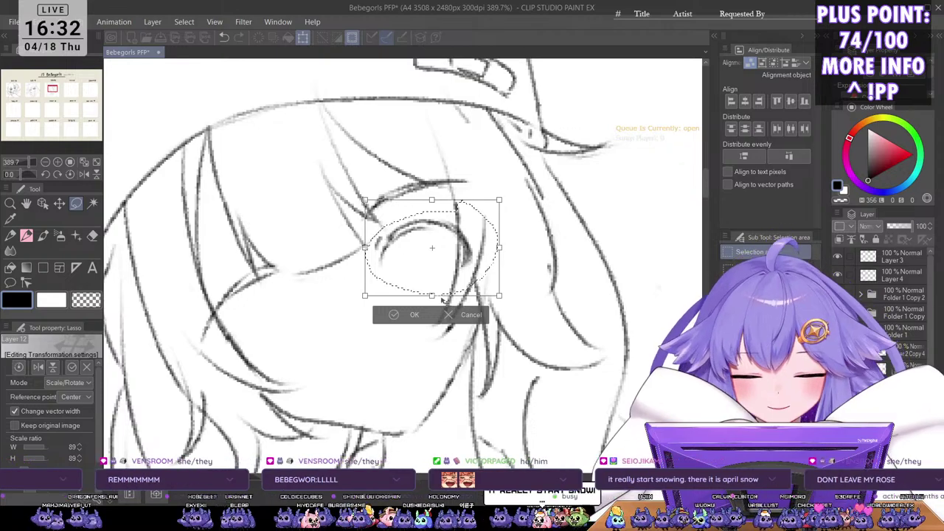
{"action": "key", "text": "Return"}
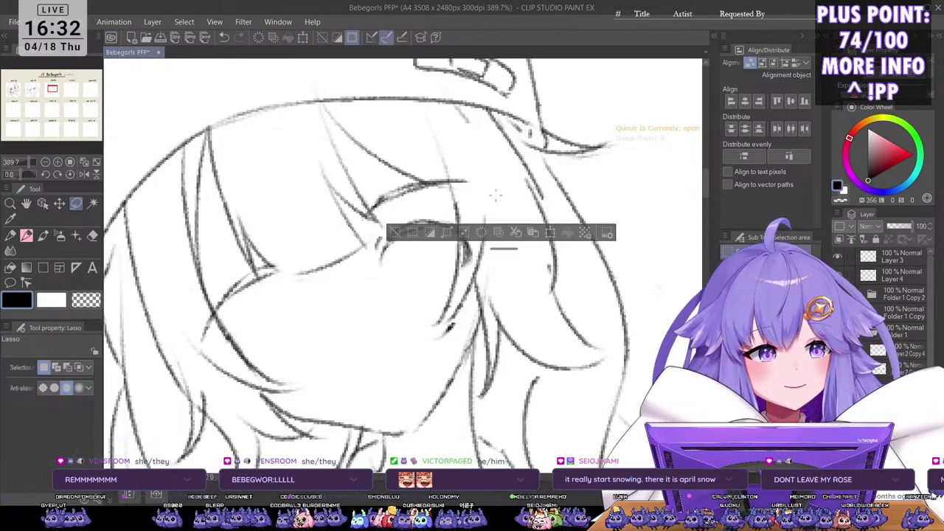
{"action": "key", "text": "ctrl+d"}
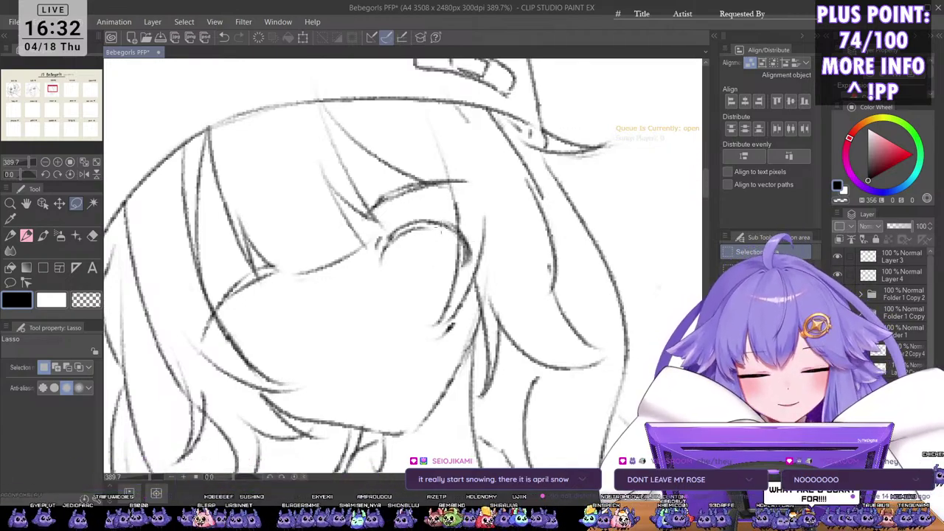
{"action": "key", "text": "p"}
{"action": "scroll", "coordinate": [438, 234], "scroll_direction": "down", "scroll_amount": 3}
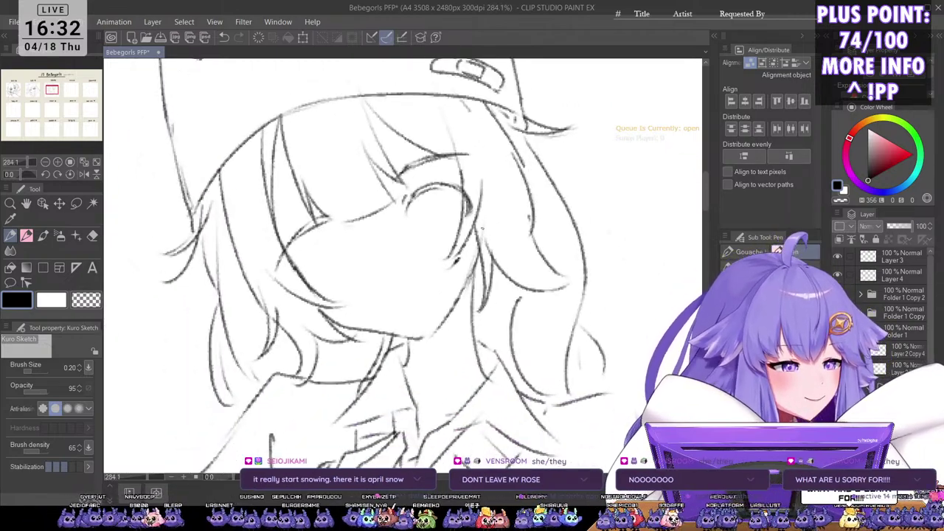
Step: Examine VEN's scaled-down upper lash line against the whole face, in mirrored and normal view, and up close around the cheek
{"action": "scroll", "coordinate": [482, 228], "scroll_direction": "down", "scroll_amount": 3}
{"action": "key", "text": "h"}
{"action": "key", "text": "h"}
{"action": "scroll", "coordinate": [459, 203], "scroll_direction": "up", "scroll_amount": 2}
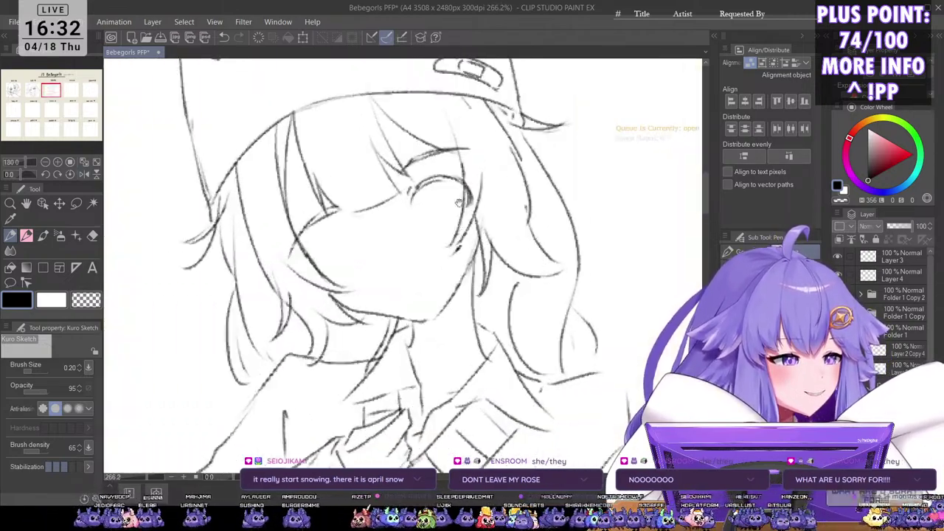
{"action": "scroll", "coordinate": [458, 202], "scroll_direction": "up", "scroll_amount": 2}
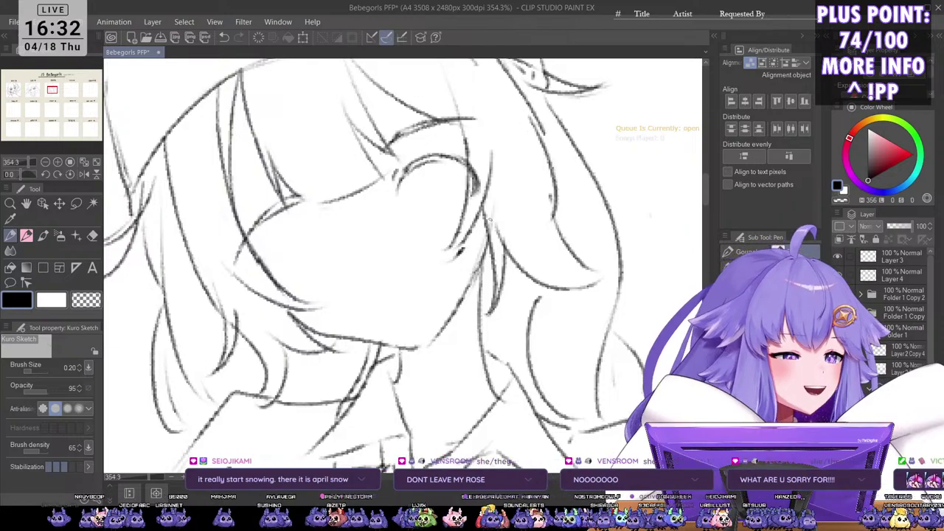
{"action": "scroll", "coordinate": [449, 262], "scroll_direction": "up", "scroll_amount": 3}
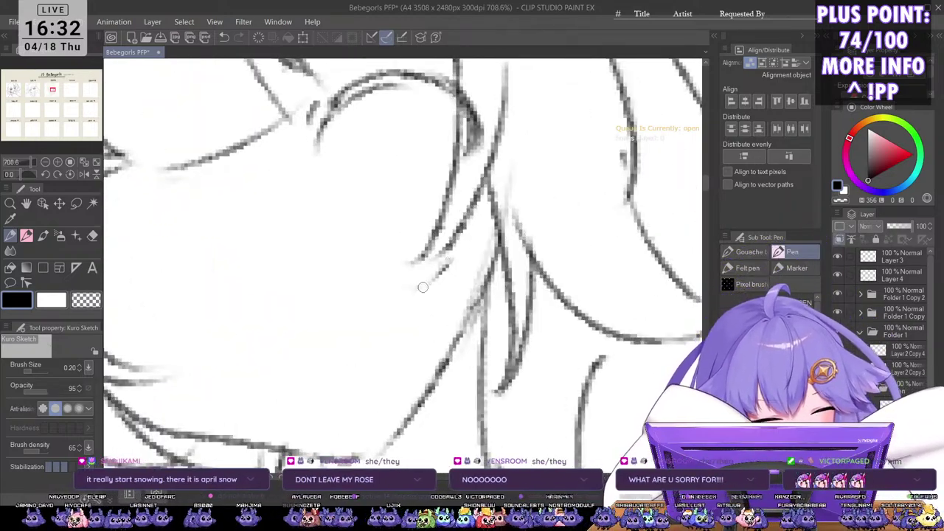
{"action": "scroll", "coordinate": [423, 287], "scroll_direction": "down", "scroll_amount": 3}
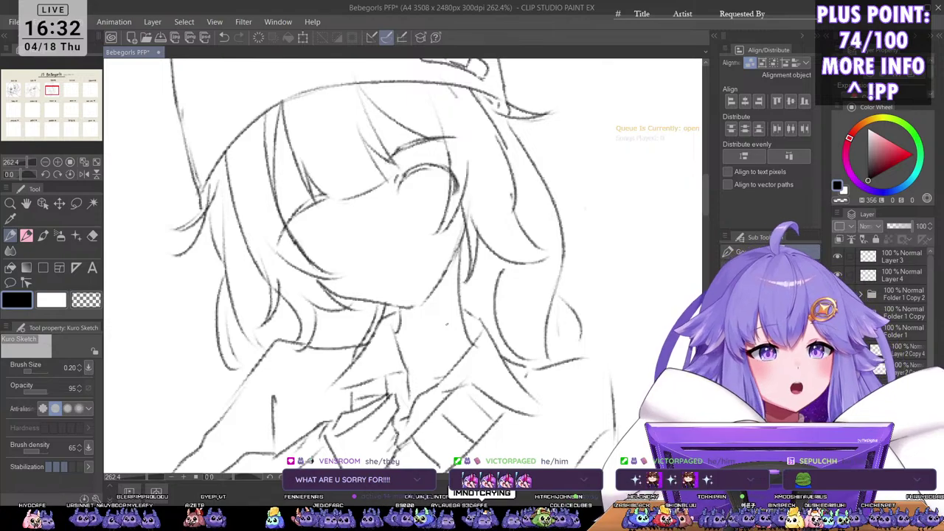
{"action": "scroll", "coordinate": [439, 208], "scroll_direction": "up", "scroll_amount": 3}
{"action": "scroll", "coordinate": [438, 208], "scroll_direction": "down", "scroll_amount": 3}
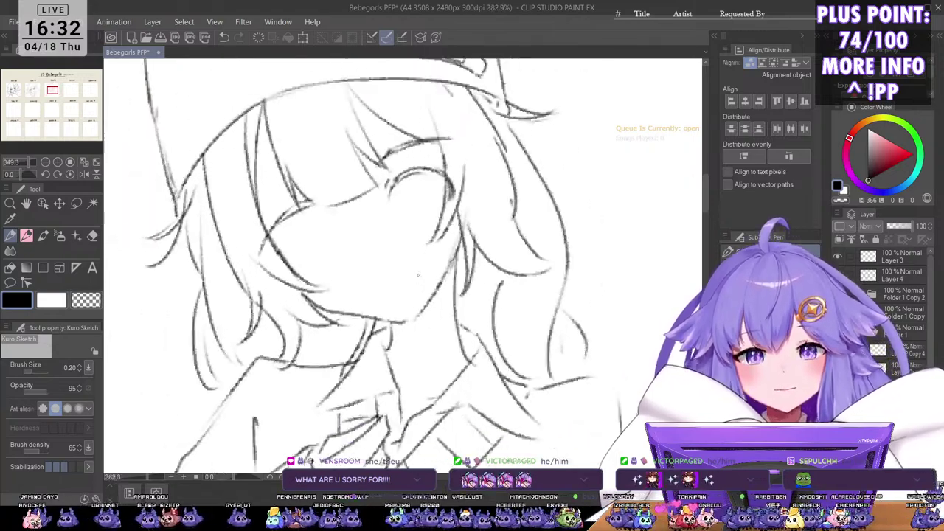
{"action": "scroll", "coordinate": [443, 208], "scroll_direction": "up", "scroll_amount": 3}
{"action": "scroll", "coordinate": [433, 263], "scroll_direction": "down", "scroll_amount": 1}
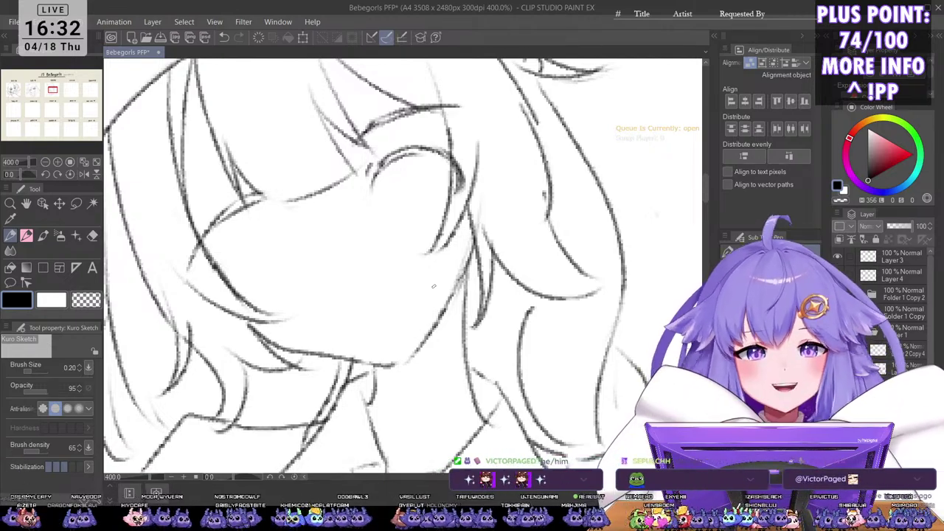
{"action": "scroll", "coordinate": [427, 282], "scroll_direction": "down", "scroll_amount": 2}
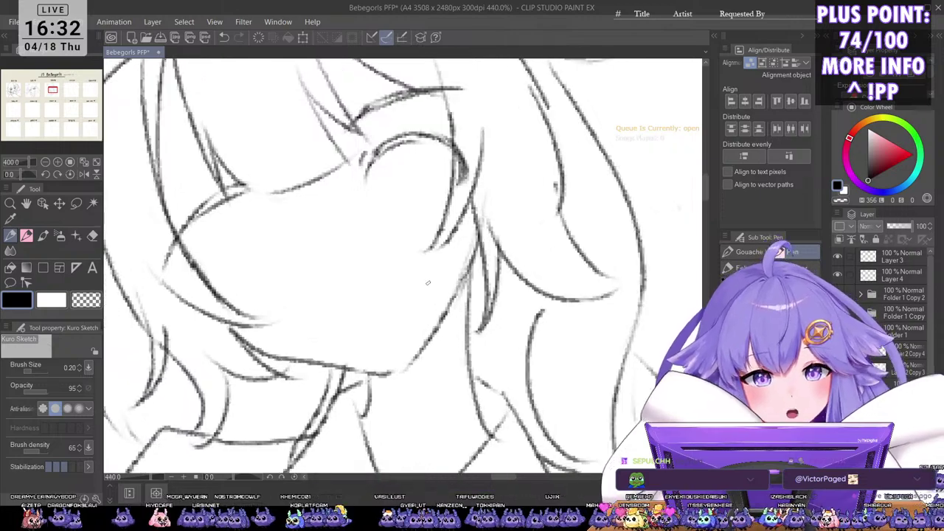
Step: Thicken the upper lash line of VEN's eye on the bandage side, filling the arch from inner to outer corner
{"action": "key", "text": "asciicircum"}
{"action": "scroll", "coordinate": [427, 267], "scroll_direction": "up", "scroll_amount": 4}
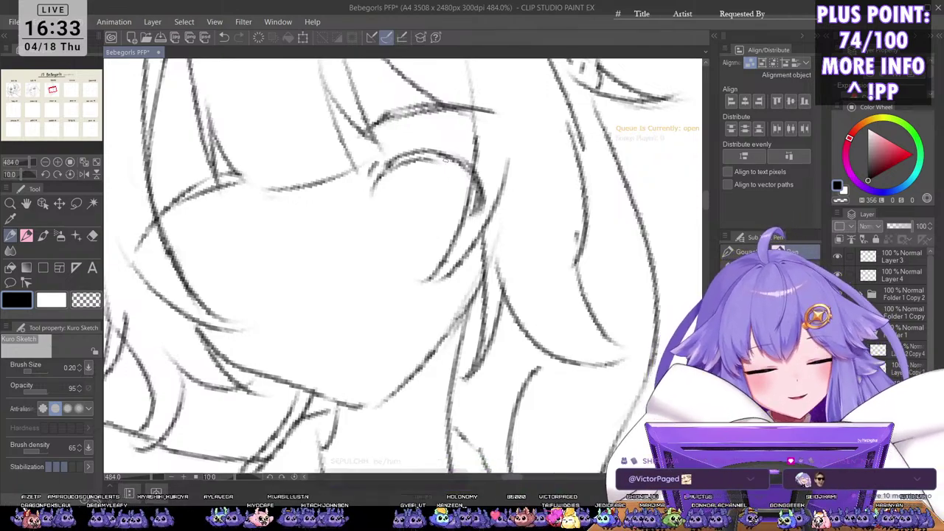
{"action": "mouse_move", "coordinate": [393, 166]}
{"action": "left_mouse_down"}
{"action": "mouse_move", "coordinate": [426, 156]}
{"action": "mouse_move", "coordinate": [375, 182]}
{"action": "left_mouse_up"}
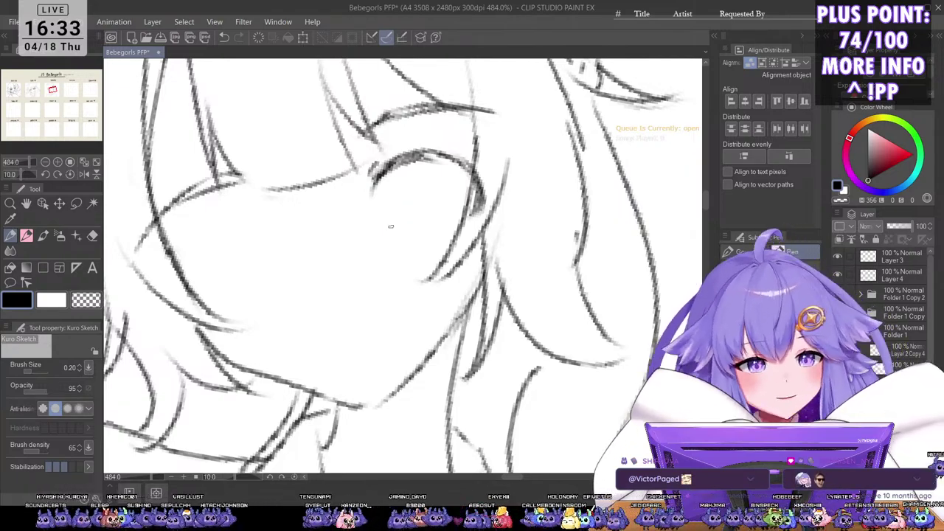
{"action": "mouse_move", "coordinate": [432, 158]}
{"action": "left_mouse_down"}
{"action": "mouse_move", "coordinate": [456, 166]}
{"action": "mouse_move", "coordinate": [482, 217]}
{"action": "left_mouse_up"}
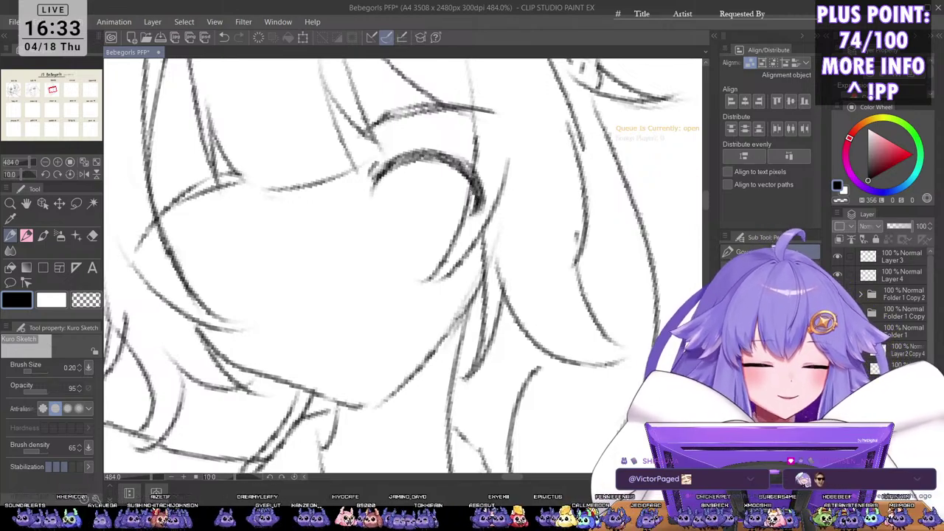
{"action": "scroll", "coordinate": [447, 222], "scroll_direction": "down", "scroll_amount": 1}
{"action": "mouse_move", "coordinate": [444, 245]}
{"action": "left_mouse_down"}
{"action": "mouse_move", "coordinate": [468, 262]}
{"action": "mouse_move", "coordinate": [467, 281]}
{"action": "left_mouse_up"}
{"action": "scroll", "coordinate": [461, 260], "scroll_direction": "up", "scroll_amount": 2}
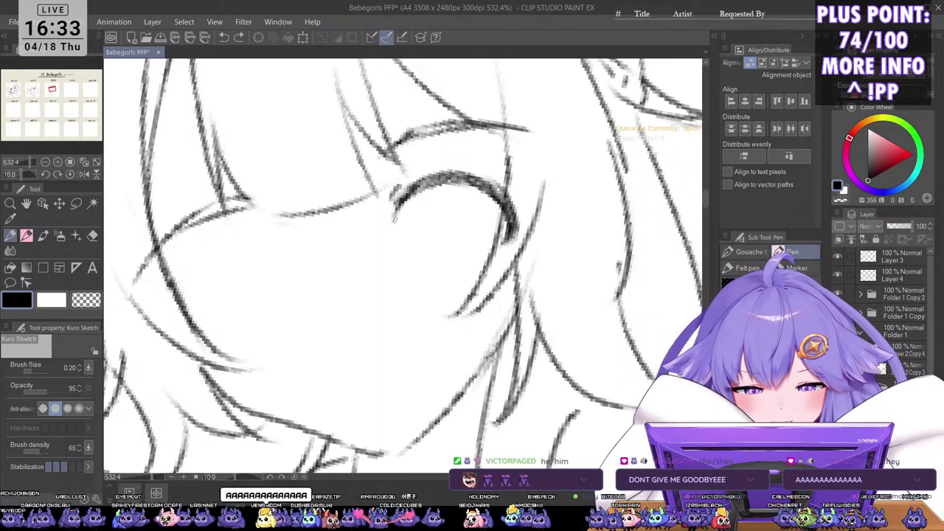
Step: Sketch the round iris outline beneath the thickened lash line of VEN's bandage-side eye, undoing and redrawing its curves
{"action": "left_click_drag", "start_coordinate": [407, 194], "coordinate": [431, 264]}
{"action": "key", "text": "ctrl+z"}
{"action": "left_click_drag", "start_coordinate": [410, 189], "coordinate": [438, 264]}
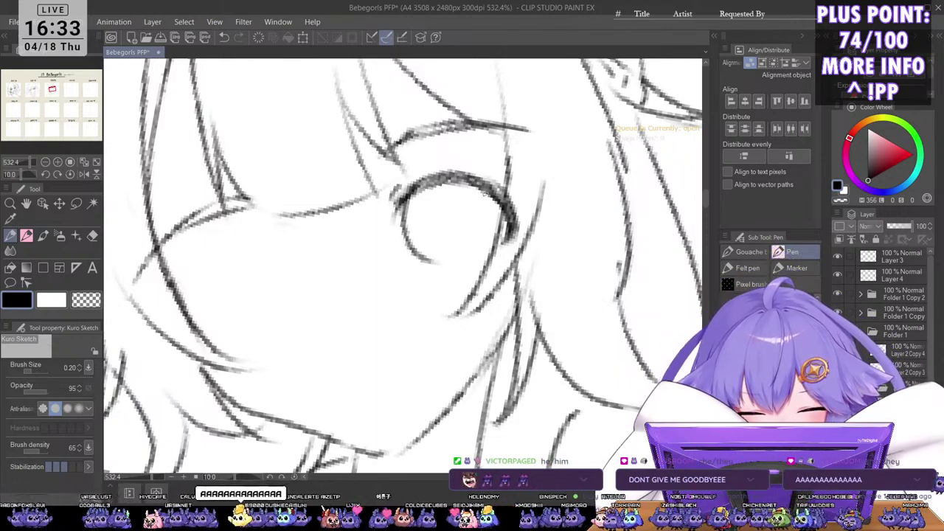
{"action": "mouse_move", "coordinate": [479, 189]}
{"action": "left_mouse_down"}
{"action": "mouse_move", "coordinate": [466, 258]}
{"action": "mouse_move", "coordinate": [478, 258]}
{"action": "left_mouse_up"}
{"action": "key", "text": "ctrl+z"}
Step: Draw the arched upper lash line of VEN's other eye just below the fringe, checking its placement in mirrored view
{"action": "scroll", "coordinate": [496, 250], "scroll_direction": "down", "scroll_amount": 3}
{"action": "key", "text": "h"}
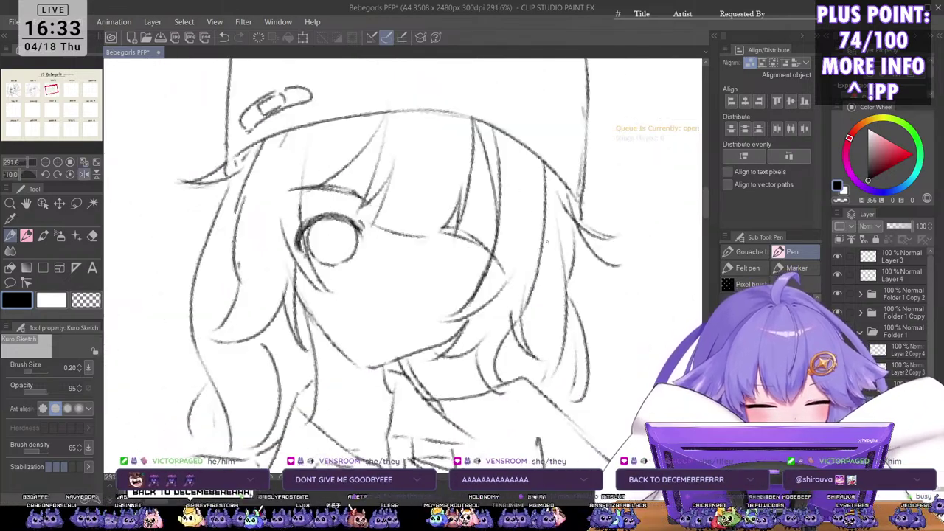
{"action": "scroll", "coordinate": [545, 239], "scroll_direction": "down", "scroll_amount": 3}
{"action": "key", "text": "h"}
{"action": "scroll", "coordinate": [394, 251], "scroll_direction": "up", "scroll_amount": 4}
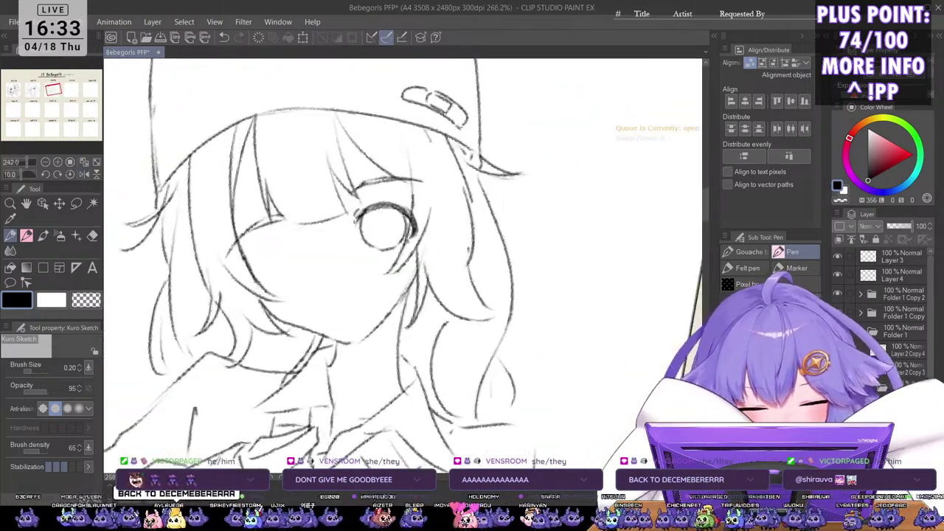
{"action": "mouse_move", "coordinate": [280, 236]}
{"action": "left_mouse_down"}
{"action": "mouse_move", "coordinate": [288, 238]}
{"action": "mouse_move", "coordinate": [227, 294]}
{"action": "left_mouse_up"}
{"action": "mouse_move", "coordinate": [251, 249]}
{"action": "left_mouse_down"}
{"action": "mouse_move", "coordinate": [226, 293]}
{"action": "mouse_move", "coordinate": [284, 251]}
{"action": "mouse_move", "coordinate": [293, 257]}
{"action": "left_mouse_up"}
Step: Thicken the outer corner of the second eye's upper lash line and double the stroke at its inner end, comparing both eyes
{"action": "key", "text": "h"}
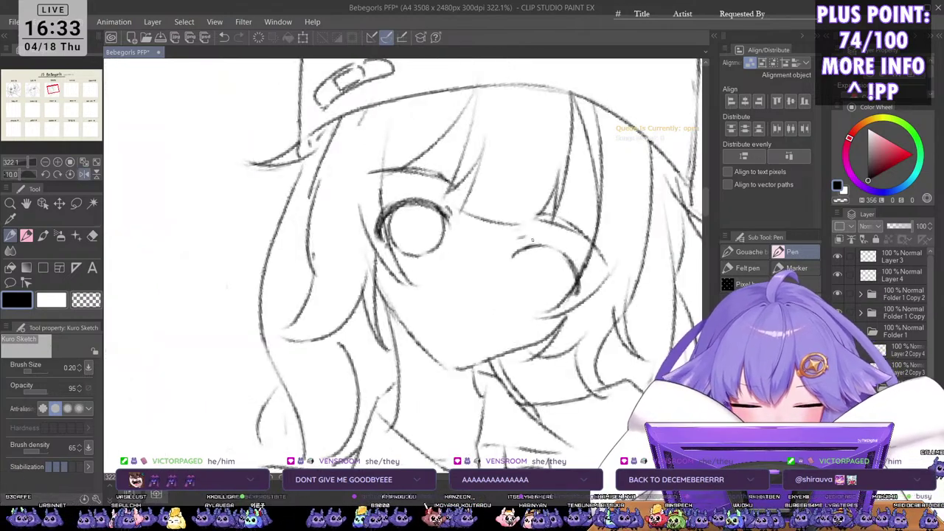
{"action": "mouse_move", "coordinate": [513, 253]}
{"action": "left_mouse_down"}
{"action": "mouse_move", "coordinate": [549, 239]}
{"action": "mouse_move", "coordinate": [581, 283]}
{"action": "mouse_move", "coordinate": [575, 297]}
{"action": "left_mouse_up"}
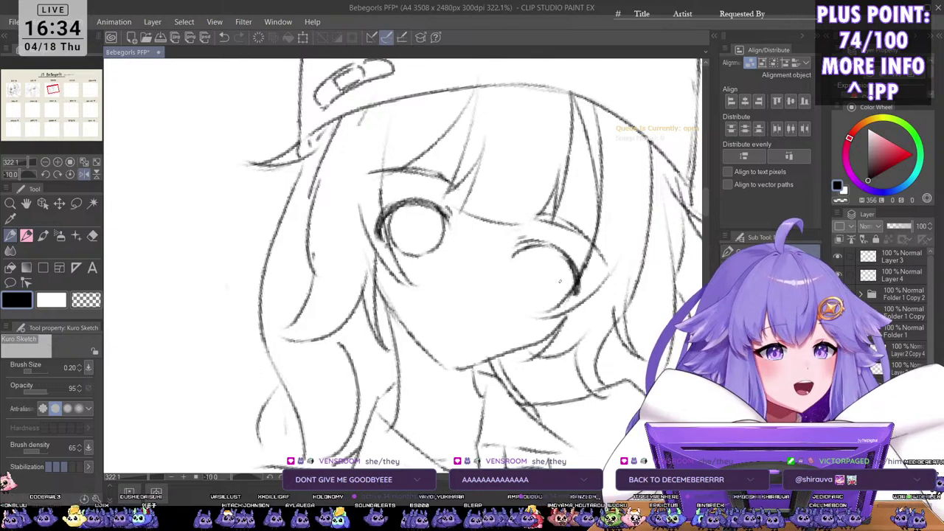
{"action": "left_click_drag", "start_coordinate": [560, 281], "coordinate": [605, 279]}
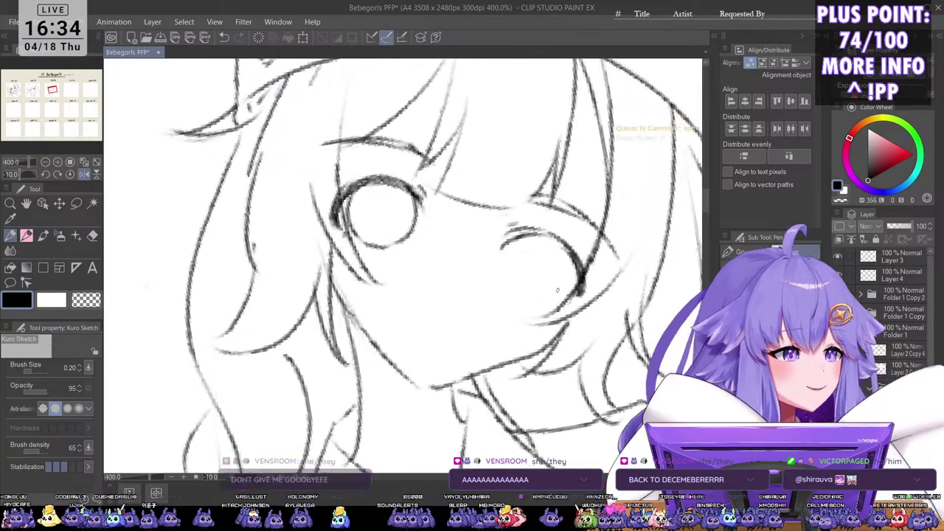
{"action": "left_click_drag", "start_coordinate": [554, 256], "coordinate": [508, 270]}
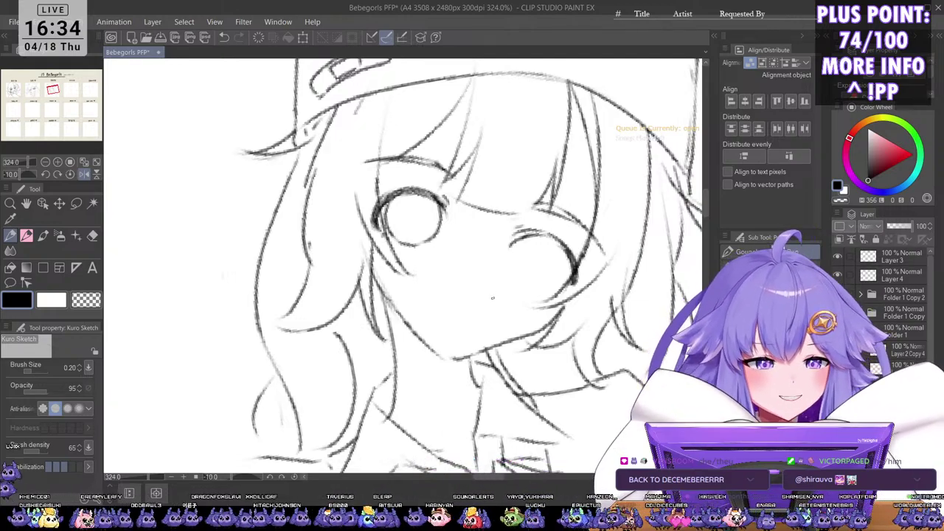
{"action": "scroll", "coordinate": [494, 293], "scroll_direction": "up", "scroll_amount": 1}
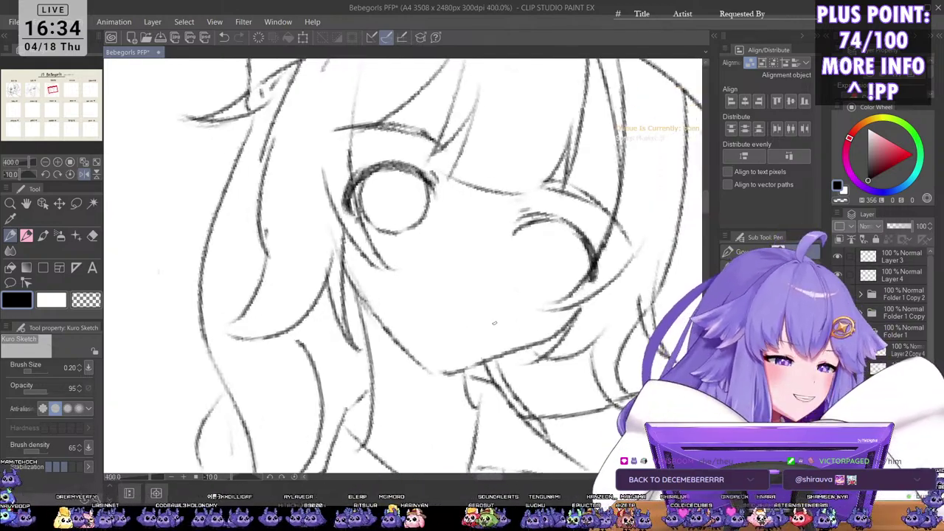
{"action": "key", "text": "h"}
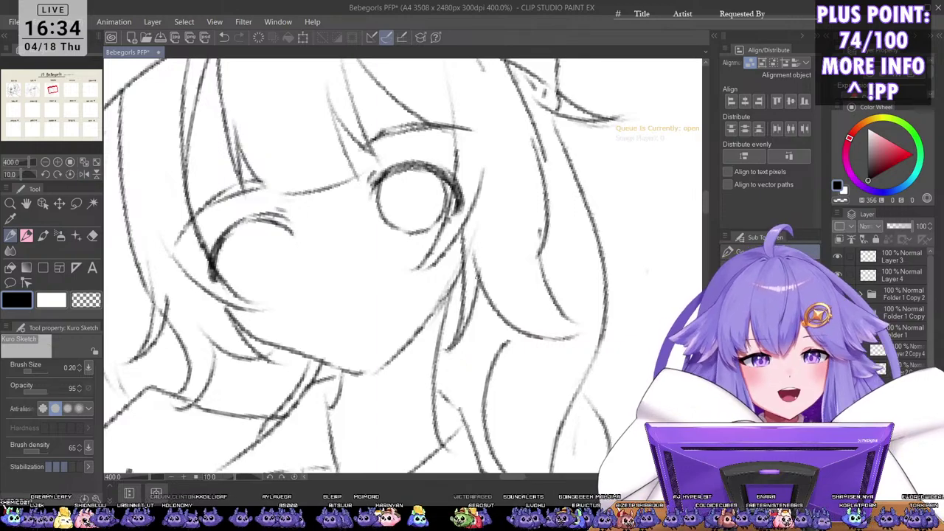
{"action": "scroll", "coordinate": [443, 245], "scroll_direction": "down", "scroll_amount": 2}
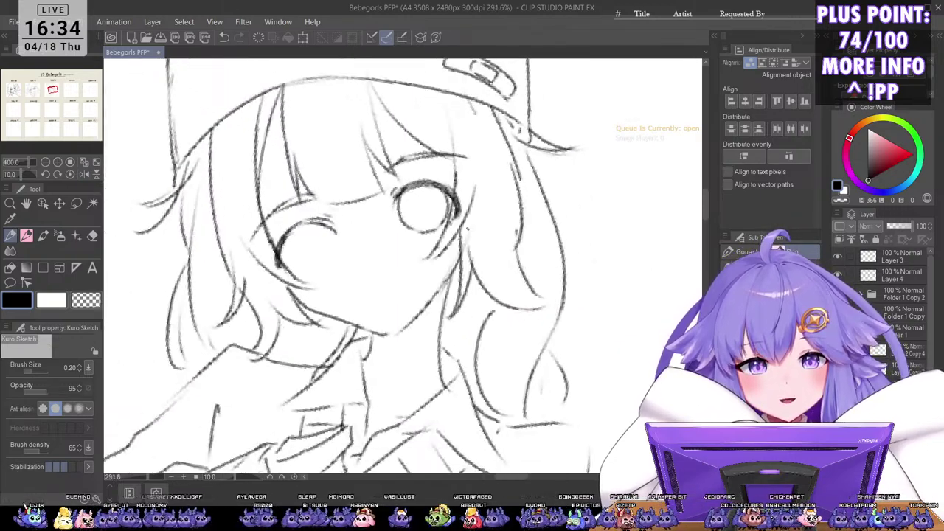
{"action": "scroll", "coordinate": [466, 236], "scroll_direction": "up", "scroll_amount": 2}
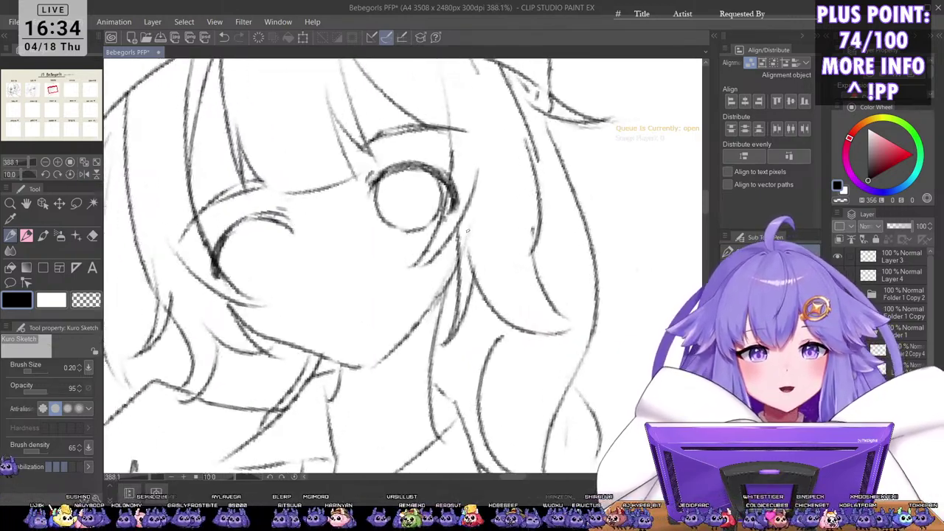
Step: Thicken and darken the outer curve of the upper lash line on the lower, unfinished eye
{"action": "mouse_move", "coordinate": [259, 216]}
{"action": "left_mouse_down"}
{"action": "mouse_move", "coordinate": [228, 237]}
{"action": "mouse_move", "coordinate": [221, 267]}
{"action": "left_mouse_up"}
{"action": "left_click_drag", "start_coordinate": [218, 230], "coordinate": [227, 285]}
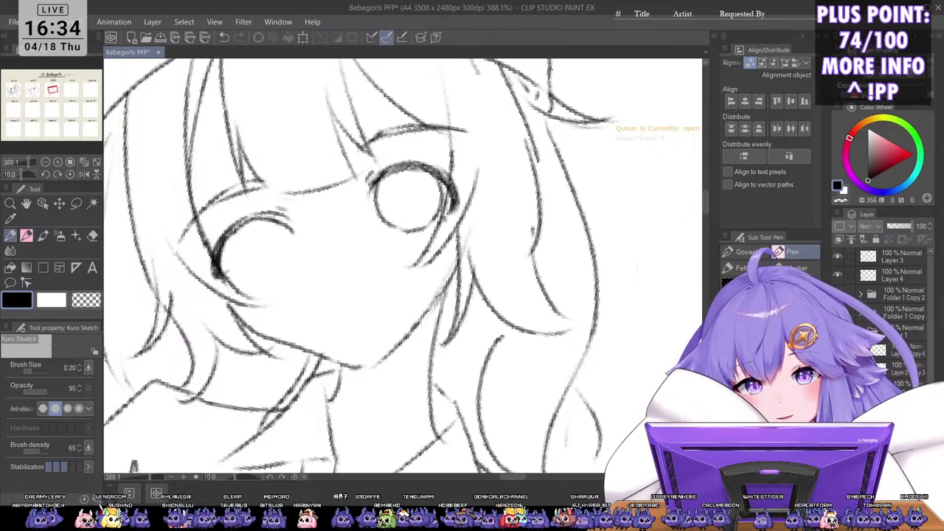
{"action": "scroll", "coordinate": [209, 261], "scroll_direction": "up", "scroll_amount": 1}
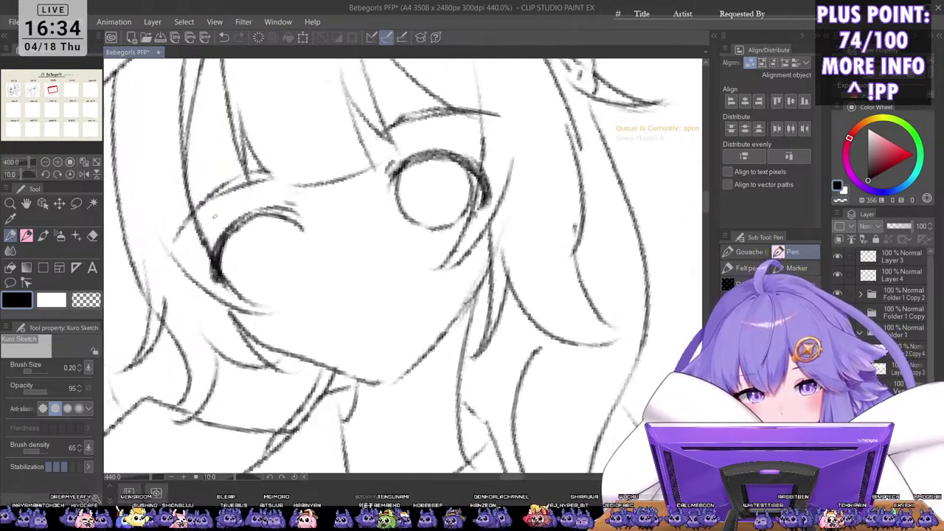
{"action": "mouse_move", "coordinate": [220, 238]}
{"action": "left_mouse_down"}
{"action": "mouse_move", "coordinate": [224, 287]}
{"action": "mouse_move", "coordinate": [235, 293]}
{"action": "mouse_move", "coordinate": [253, 209]}
{"action": "left_mouse_up"}
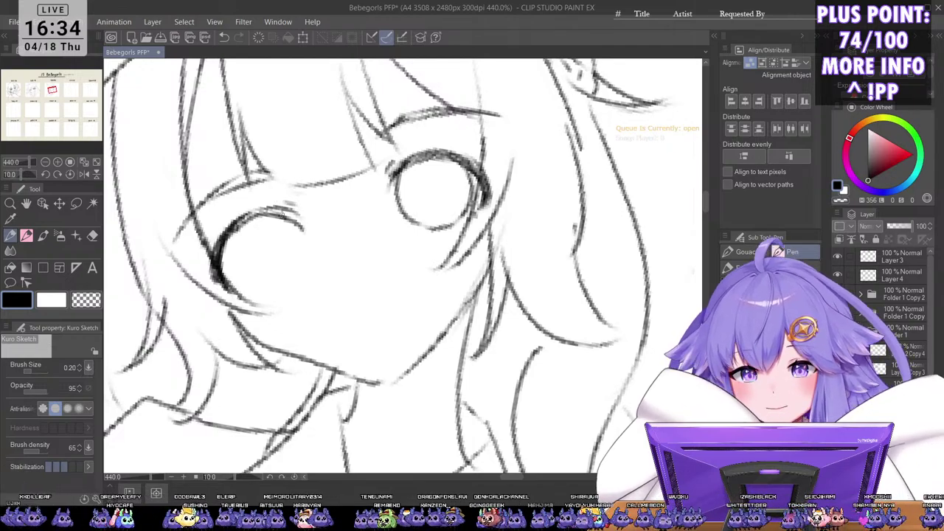
Step: Rework the inner end of the lower eye's upper lash line into a shorter, cleaner stroke
{"action": "scroll", "coordinate": [314, 247], "scroll_direction": "down", "scroll_amount": 2}
{"action": "left_click_drag", "start_coordinate": [382, 258], "coordinate": [487, 257]}
{"action": "scroll", "coordinate": [483, 232], "scroll_direction": "up", "scroll_amount": 1}
{"action": "scroll", "coordinate": [483, 231], "scroll_direction": "up", "scroll_amount": 1}
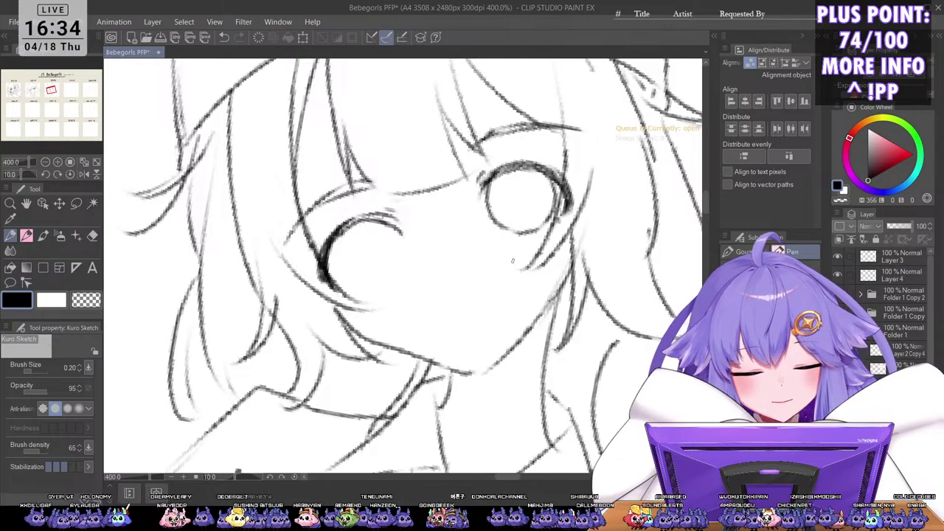
{"action": "key", "text": "ctrl+z"}
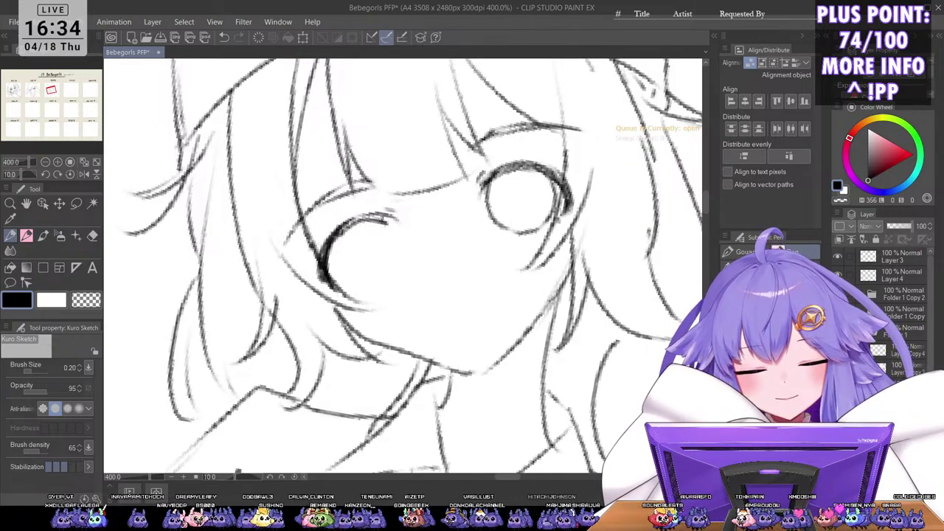
{"action": "left_click_drag", "start_coordinate": [367, 219], "coordinate": [396, 219]}
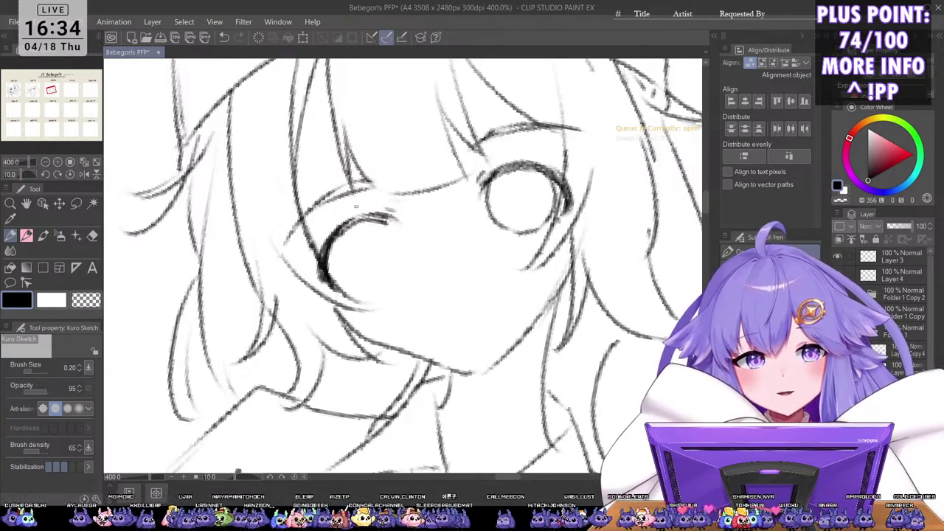
{"action": "left_click_drag", "start_coordinate": [337, 226], "coordinate": [394, 216]}
{"action": "key", "text": "ctrl+z"}
{"action": "key", "text": "ctrl+z"}
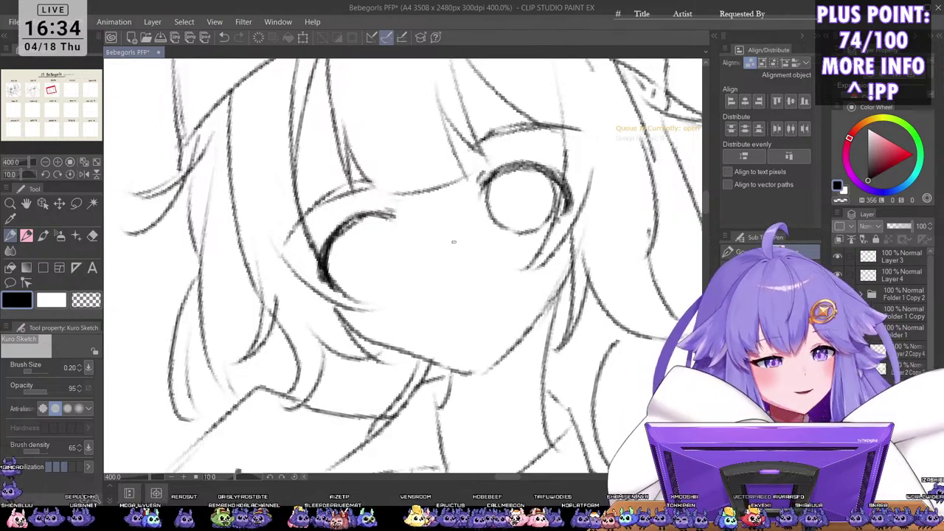
Step: With the canvas mirrored and rotated to -30°, draw the inner side of the unfinished eye's iris under the lash line
{"action": "key", "text": "h"}
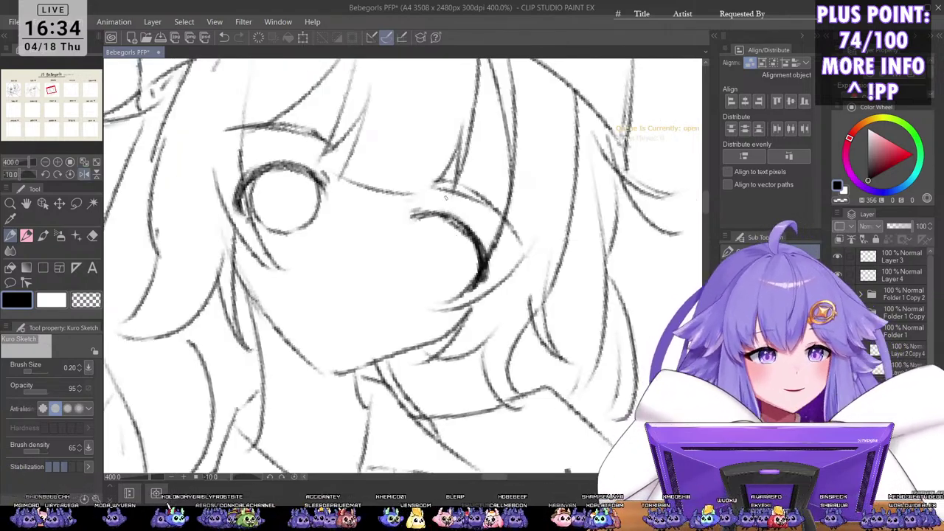
{"action": "key", "text": "minus"}
{"action": "key", "text": "minus"}
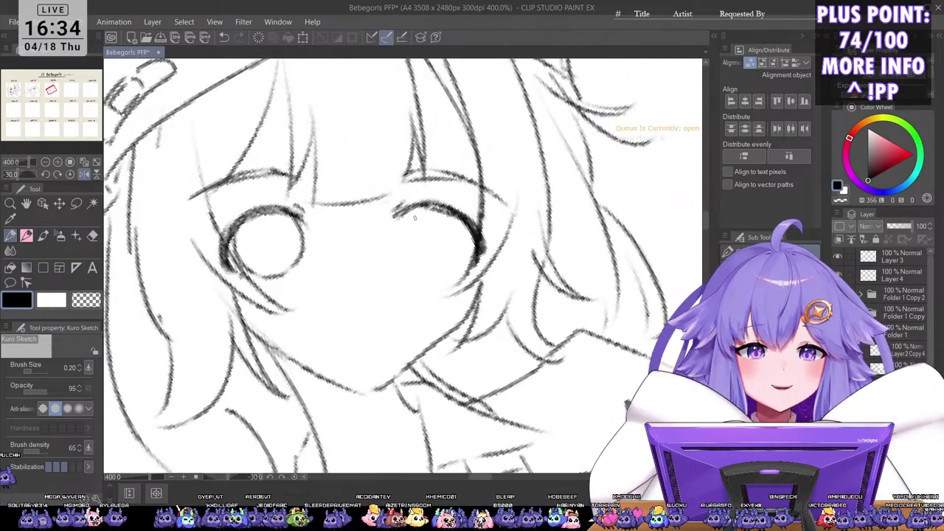
{"action": "left_click_drag", "start_coordinate": [417, 209], "coordinate": [408, 264]}
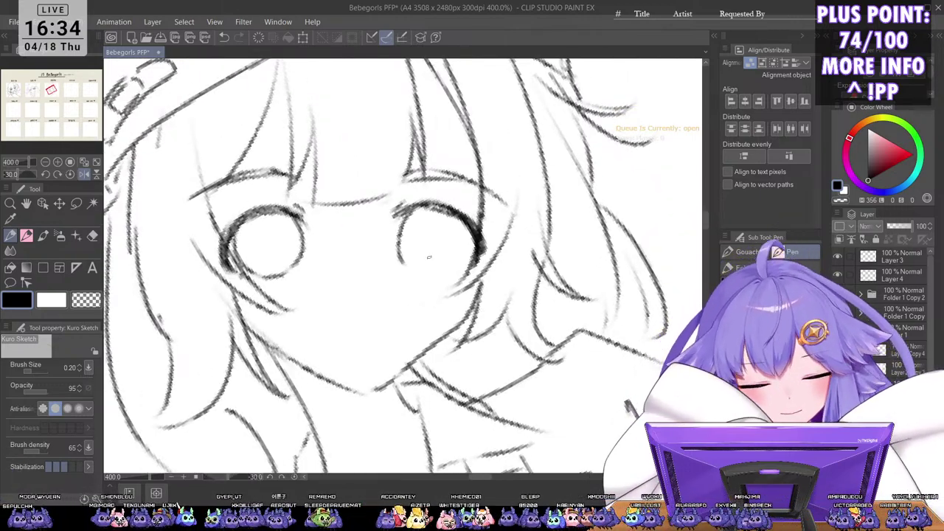
{"action": "key", "text": "ctrl+z"}
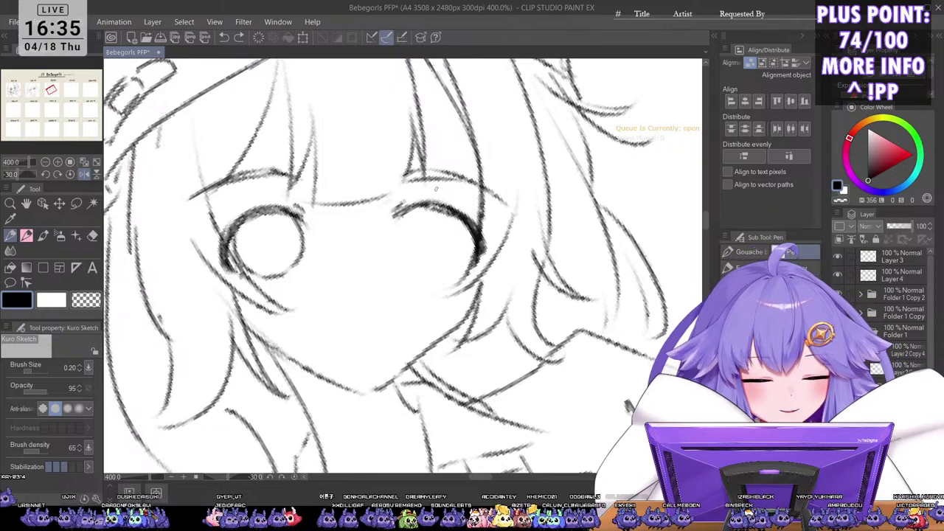
{"action": "left_click_drag", "start_coordinate": [401, 218], "coordinate": [410, 271]}
Step: Draw the outer side of the same iris and close its circle along the bottom
{"action": "left_click_drag", "start_coordinate": [463, 220], "coordinate": [445, 272]}
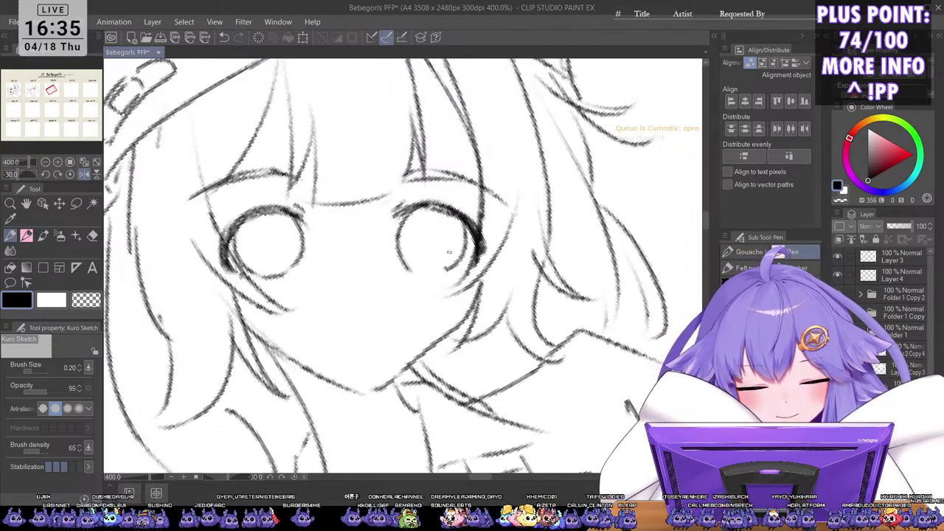
{"action": "key", "text": "ctrl+z"}
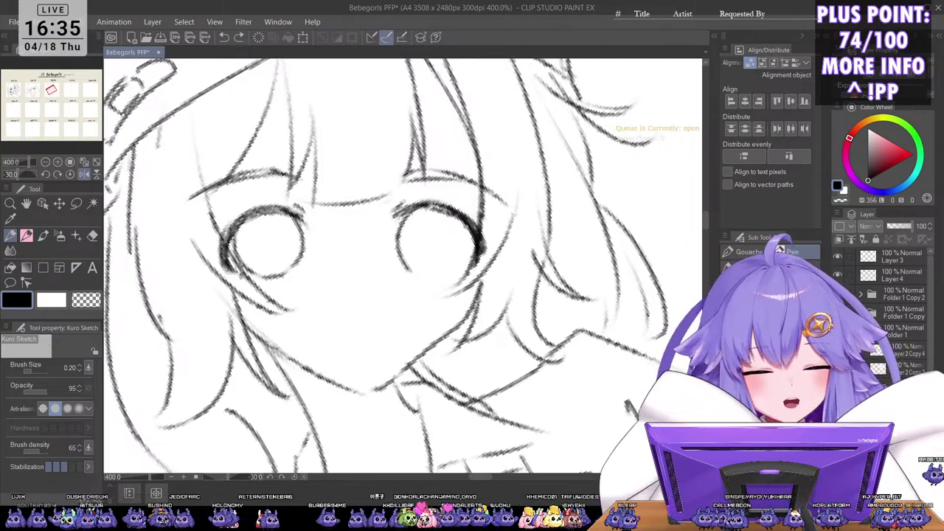
{"action": "left_click_drag", "start_coordinate": [469, 222], "coordinate": [443, 263]}
{"action": "key", "text": "ctrl+z"}
{"action": "mouse_move", "coordinate": [469, 222]}
{"action": "left_mouse_down"}
{"action": "mouse_move", "coordinate": [465, 253]}
{"action": "mouse_move", "coordinate": [442, 275]}
{"action": "left_mouse_up"}
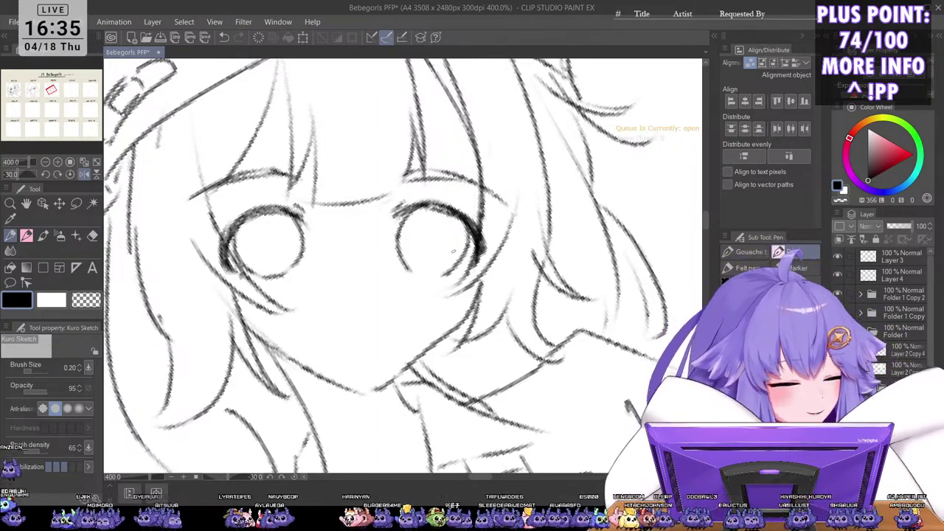
{"action": "mouse_move", "coordinate": [415, 271]}
{"action": "left_mouse_down"}
{"action": "mouse_move", "coordinate": [416, 248]}
{"action": "mouse_move", "coordinate": [410, 196]}
{"action": "mouse_move", "coordinate": [430, 259]}
{"action": "mouse_move", "coordinate": [403, 258]}
{"action": "mouse_move", "coordinate": [466, 276]}
{"action": "left_mouse_up"}
{"action": "key", "text": "ctrl+z"}
Step: Lasso the newly drawn eye, scale it to 94% and rotate it by 4.6° in the unmirrored view
{"action": "scroll", "coordinate": [478, 220], "scroll_direction": "down", "scroll_amount": 3}
{"action": "scroll", "coordinate": [491, 217], "scroll_direction": "down", "scroll_amount": 2}
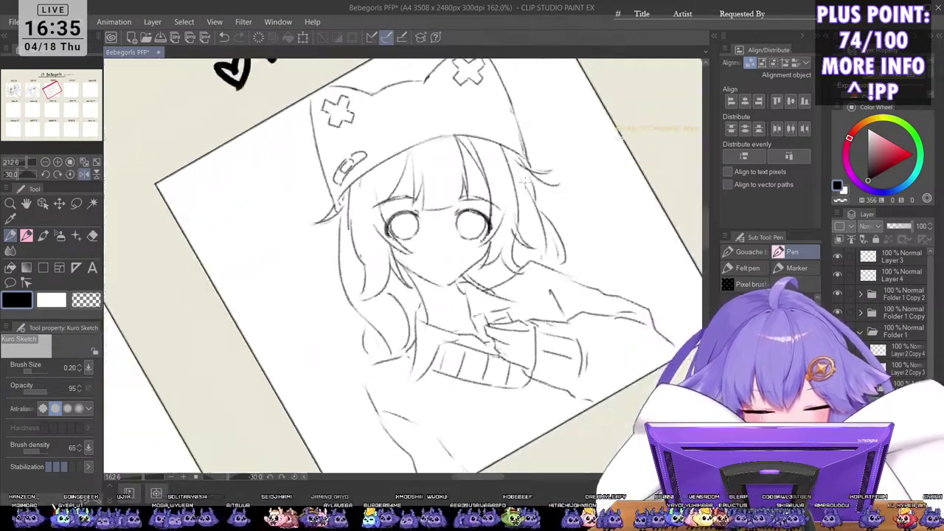
{"action": "scroll", "coordinate": [491, 216], "scroll_direction": "up", "scroll_amount": 2}
{"action": "key", "text": "m"}
{"action": "mouse_move", "coordinate": [493, 219]}
{"action": "left_mouse_down"}
{"action": "mouse_move", "coordinate": [446, 206]}
{"action": "mouse_move", "coordinate": [492, 249]}
{"action": "left_mouse_up"}
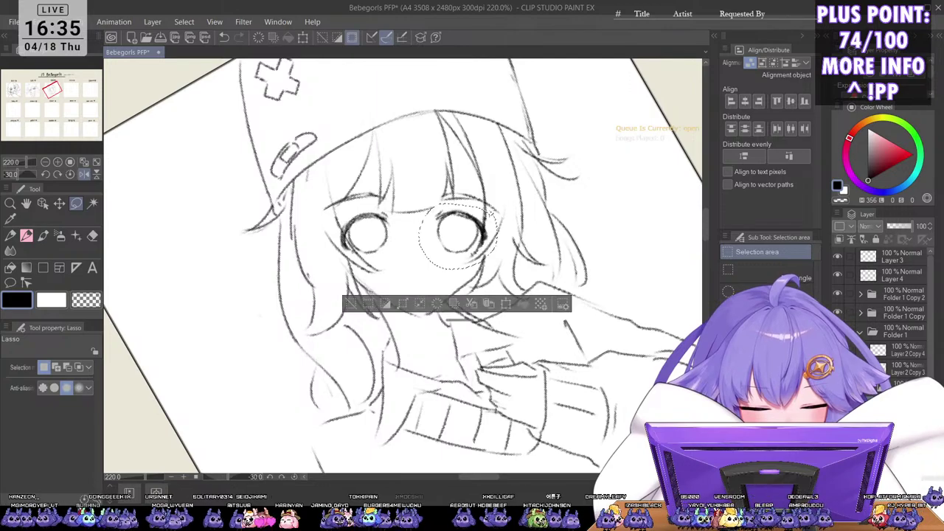
{"action": "key", "text": "ctrl+t"}
{"action": "key", "text": "h"}
{"action": "key", "text": "ctrl+h"}
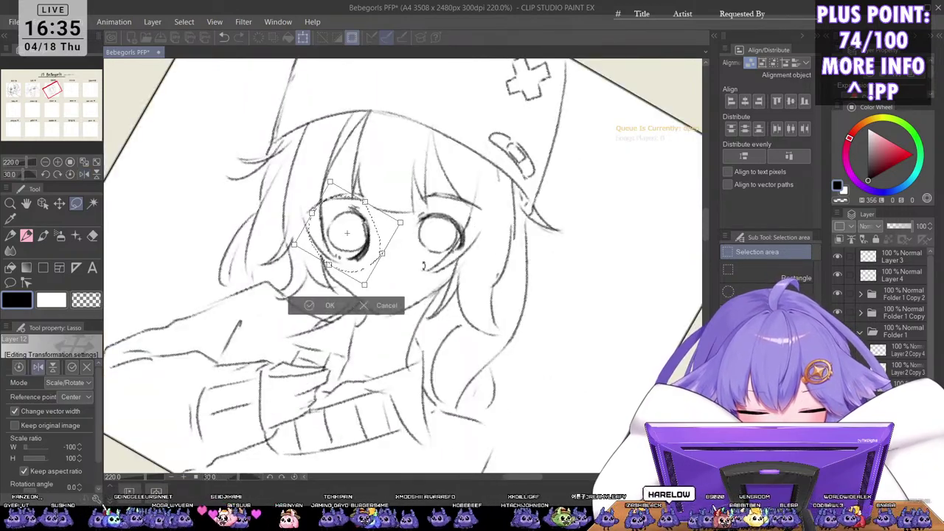
{"action": "key", "text": "ctrl+z"}
{"action": "left_click_drag", "start_coordinate": [398, 225], "coordinate": [396, 228]}
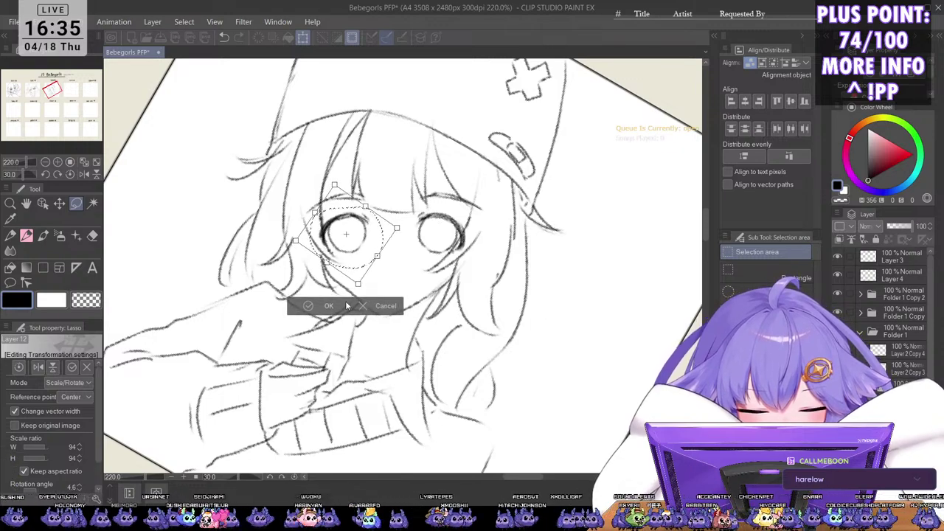
{"action": "key", "text": "Return"}
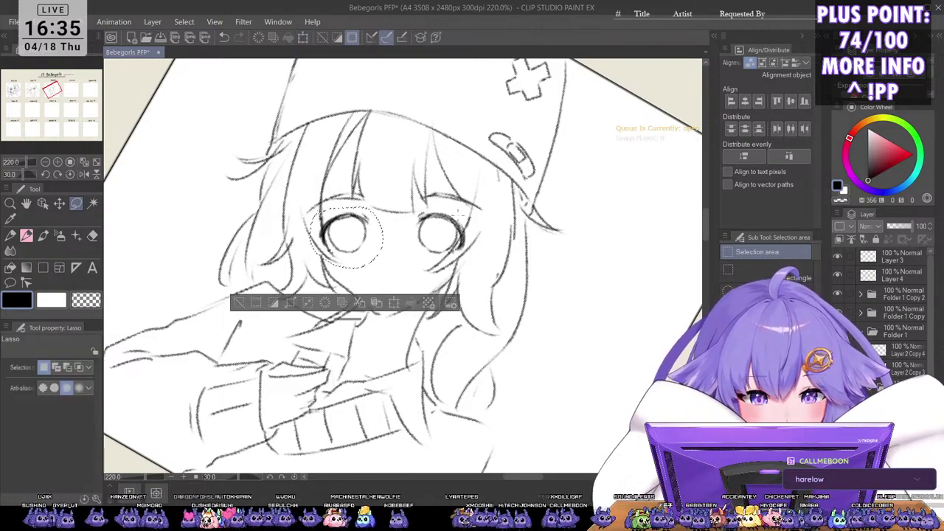
Step: Lasso the opposite eye and rotate it by about -7.9°, keeping its size at 100%
{"action": "key", "text": "ctrl+d"}
{"action": "mouse_move", "coordinate": [466, 211]}
{"action": "left_mouse_down"}
{"action": "mouse_move", "coordinate": [424, 207]}
{"action": "mouse_move", "coordinate": [483, 215]}
{"action": "left_mouse_up"}
{"action": "key", "text": "ctrl+t"}
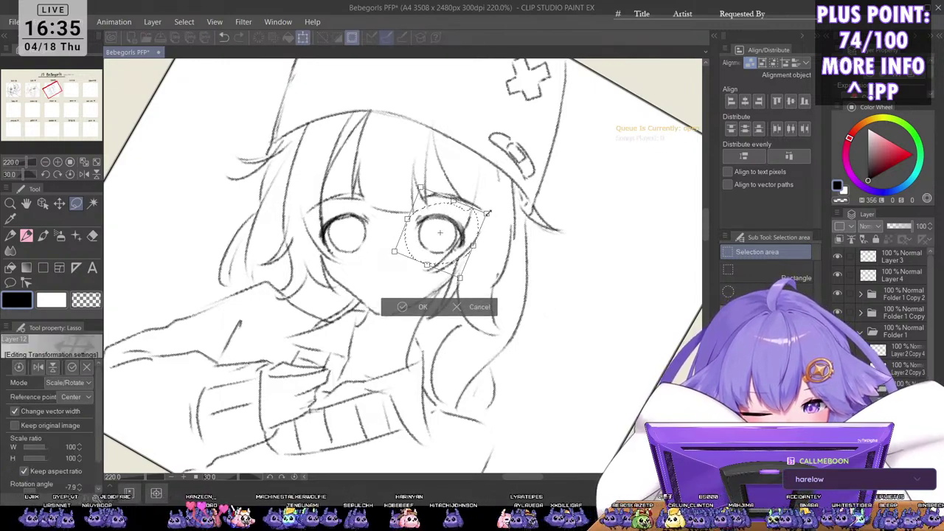
{"action": "left_click", "coordinate": [420, 306]}
{"action": "key", "text": "ctrl+d"}
Step: Examine the whole portrait from a distance, mirrored and unmirrored, and compare the eye placement before and after the last change
{"action": "key", "text": "minus"}
{"action": "scroll", "coordinate": [495, 236], "scroll_direction": "down", "scroll_amount": 3}
{"action": "key", "text": "minus"}
{"action": "key", "text": "minus"}
{"action": "key", "text": "minus"}
{"action": "key", "text": "minus"}
{"action": "key", "text": "minus"}
{"action": "key", "text": "minus"}
{"action": "key", "text": "minus"}
{"action": "key", "text": "minus"}
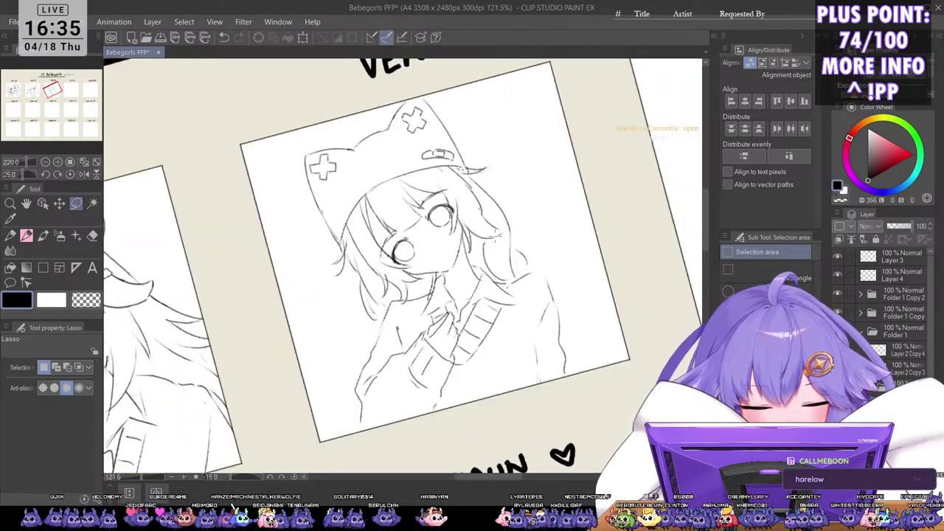
{"action": "key", "text": "h"}
{"action": "key", "text": "h"}
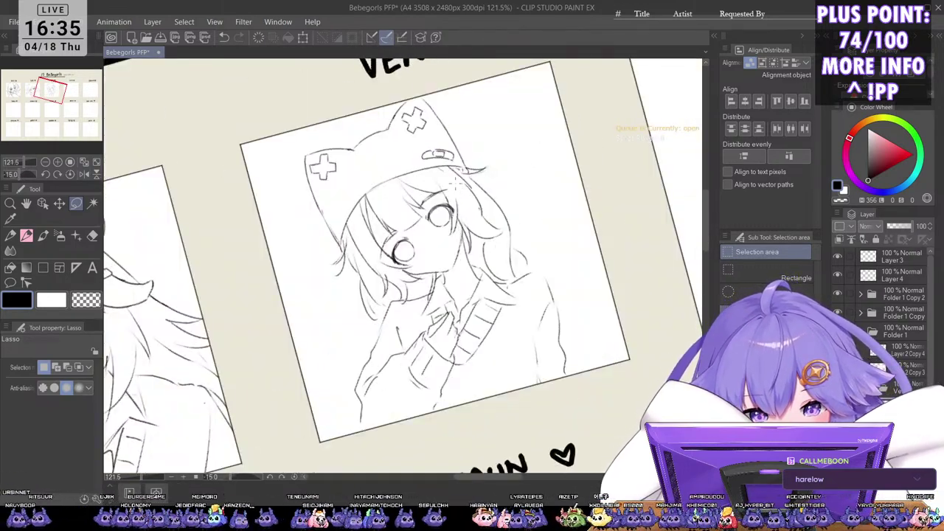
{"action": "key", "text": "ctrl+z"}
{"action": "key", "text": "ctrl+y"}
Step: Lasso the upper eye with its brow and transform it slightly, then readjust the brow area on its own
{"action": "left_click_drag", "start_coordinate": [405, 211], "coordinate": [407, 212]}
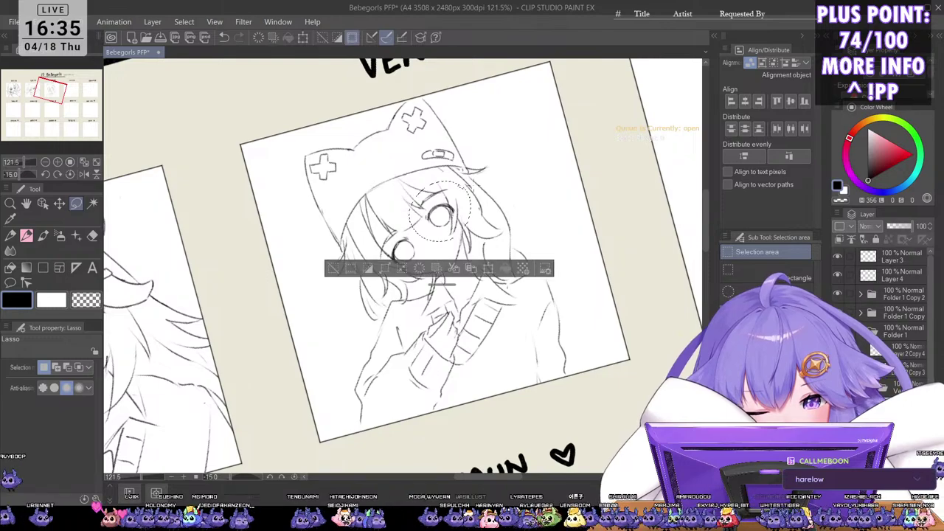
{"action": "key", "text": "ctrl+t"}
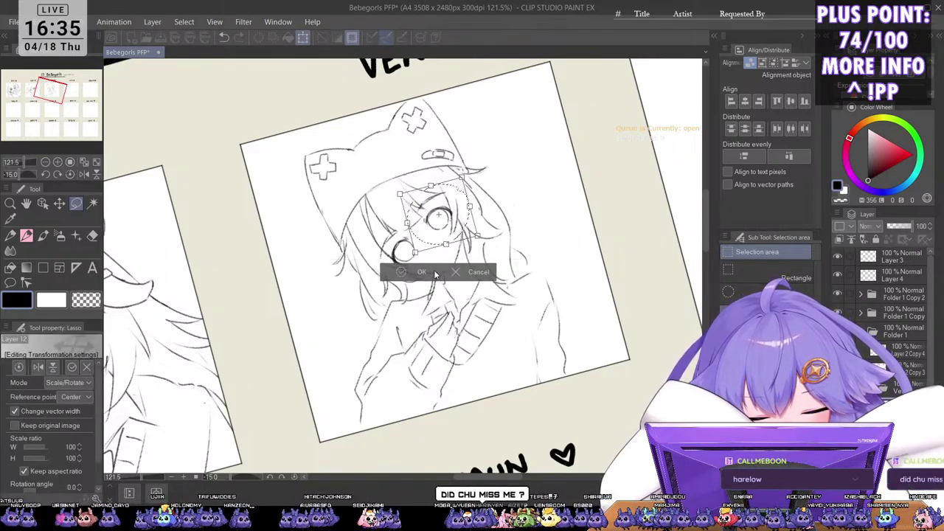
{"action": "left_click", "coordinate": [434, 273]}
{"action": "key", "text": "ctrl+t"}
{"action": "left_click_drag", "start_coordinate": [455, 191], "coordinate": [432, 199]}
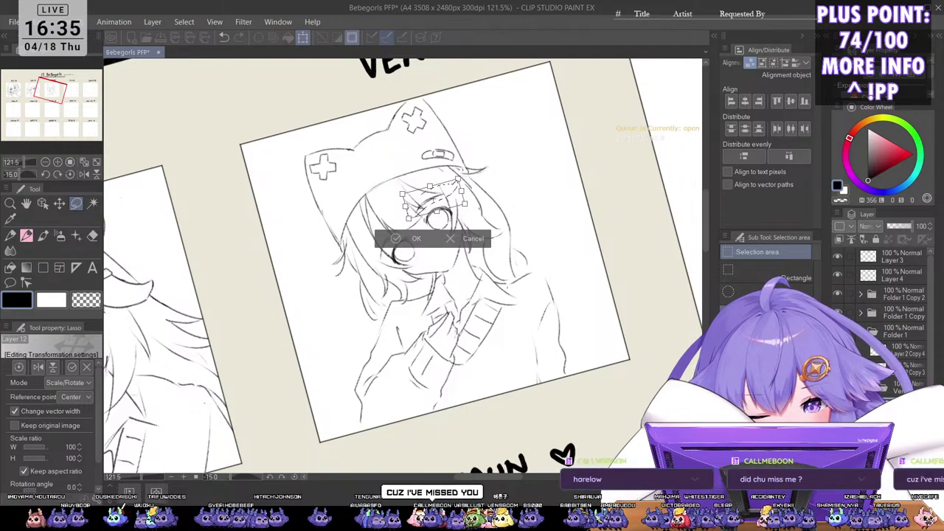
{"action": "key", "text": "Return"}
{"action": "key", "text": "ctrl+d"}
Step: Sketch a small nose, a smiling mouth and short blush marks under both eyes with the Kuro Sketch pen
{"action": "scroll", "coordinate": [516, 286], "scroll_direction": "down", "scroll_amount": 2}
{"action": "key", "text": "asciicircum"}
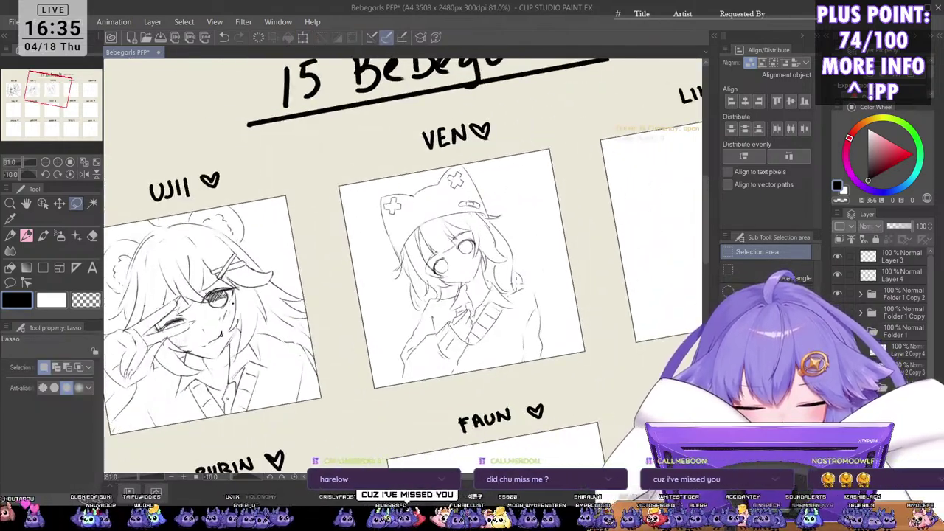
{"action": "key", "text": "h"}
{"action": "key", "text": "h"}
{"action": "scroll", "coordinate": [481, 339], "scroll_direction": "up", "scroll_amount": 2}
{"action": "left_click_drag", "start_coordinate": [481, 339], "coordinate": [463, 350]}
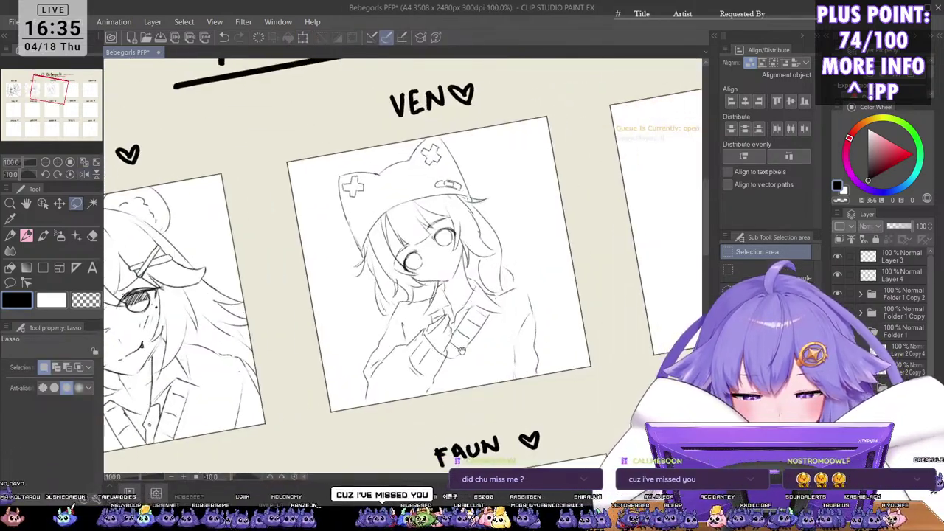
{"action": "key", "text": "p"}
{"action": "scroll", "coordinate": [437, 255], "scroll_direction": "up", "scroll_amount": 5}
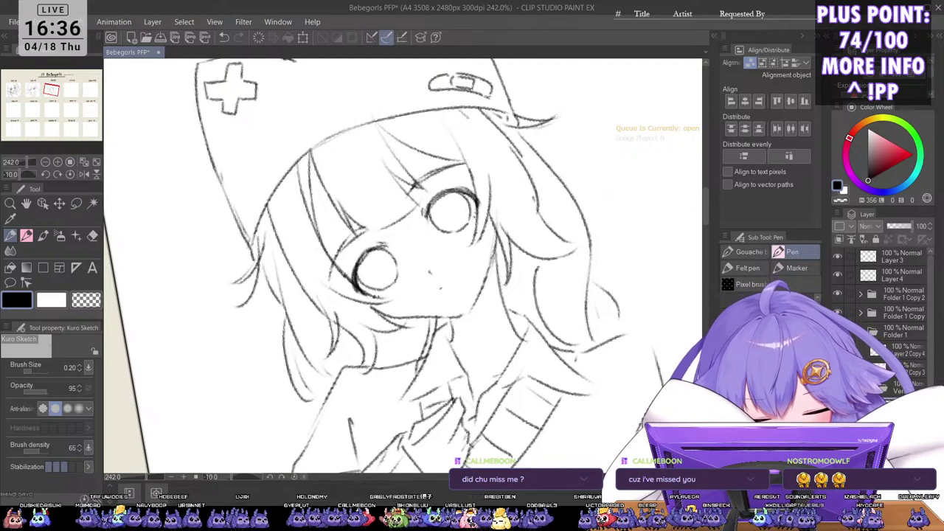
{"action": "mouse_move", "coordinate": [427, 296]}
{"action": "left_mouse_down"}
{"action": "mouse_move", "coordinate": [461, 272]}
{"action": "mouse_move", "coordinate": [392, 307]}
{"action": "left_mouse_up"}
{"action": "left_click_drag", "start_coordinate": [402, 292], "coordinate": [398, 303]}
{"action": "left_click_drag", "start_coordinate": [465, 229], "coordinate": [468, 239]}
{"action": "scroll", "coordinate": [471, 295], "scroll_direction": "down", "scroll_amount": 4}
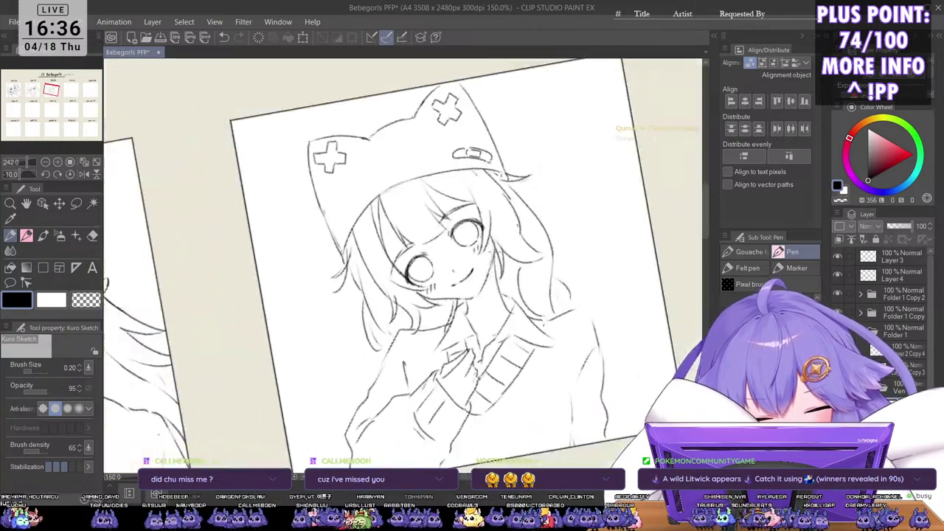
Step: Reinforce the upper lash line of the lower eye with an extra sketch stroke
{"action": "left_click_drag", "start_coordinate": [479, 322], "coordinate": [468, 256]}
{"action": "scroll", "coordinate": [478, 256], "scroll_direction": "up", "scroll_amount": 1}
{"action": "scroll", "coordinate": [427, 202], "scroll_direction": "up", "scroll_amount": 4}
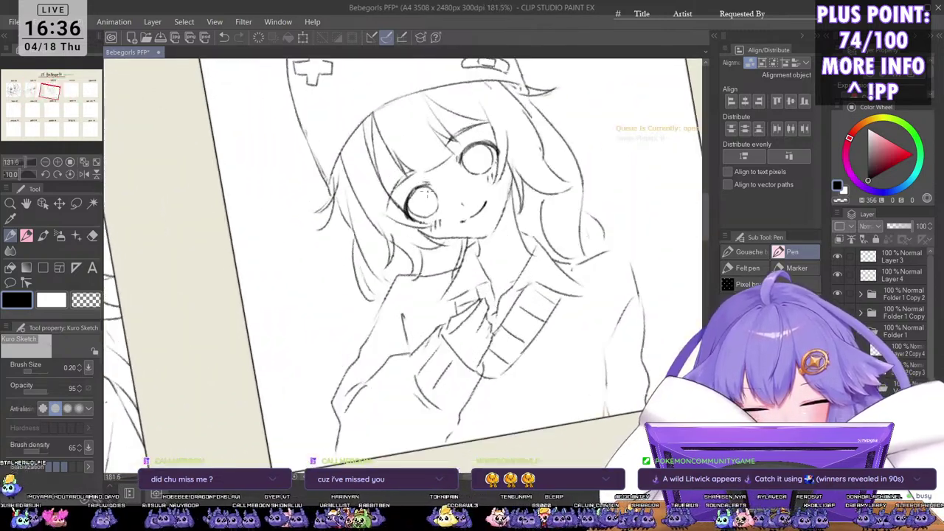
{"action": "mouse_move", "coordinate": [407, 185]}
{"action": "left_mouse_down"}
{"action": "mouse_move", "coordinate": [390, 220]}
{"action": "mouse_move", "coordinate": [423, 183]}
{"action": "mouse_move", "coordinate": [440, 186]}
{"action": "left_mouse_up"}
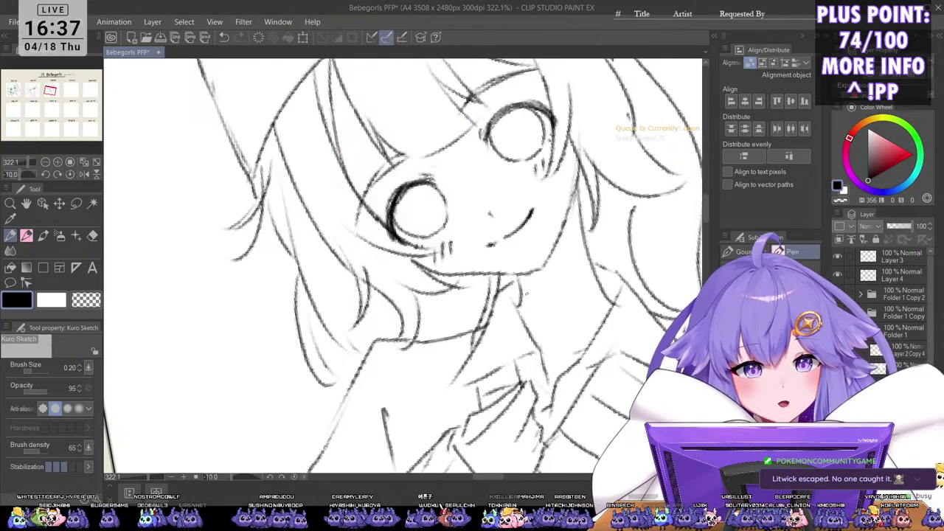
Step: Reset the canvas rotation to 0° and save the sheet of character portraits
{"action": "scroll", "coordinate": [527, 294], "scroll_direction": "down", "scroll_amount": 3}
{"action": "key", "text": "asciicircum"}
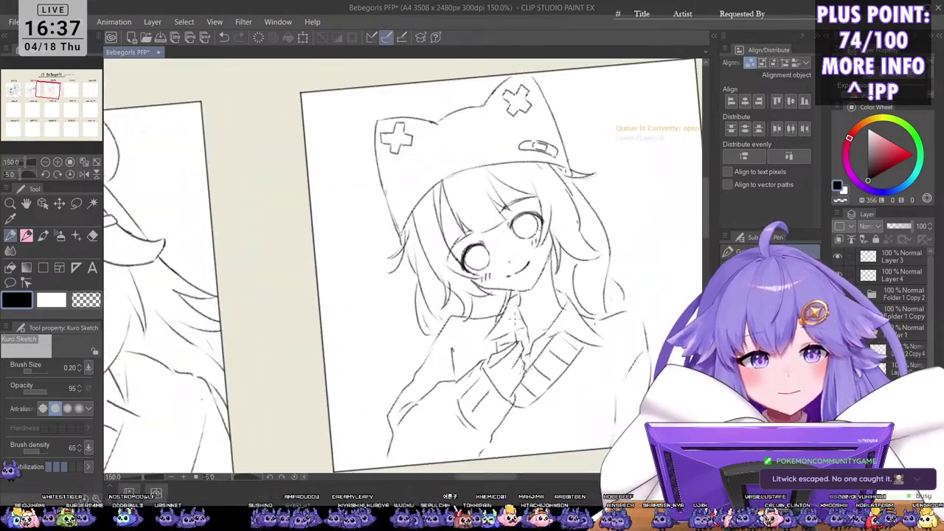
{"action": "scroll", "coordinate": [516, 316], "scroll_direction": "down", "scroll_amount": 3}
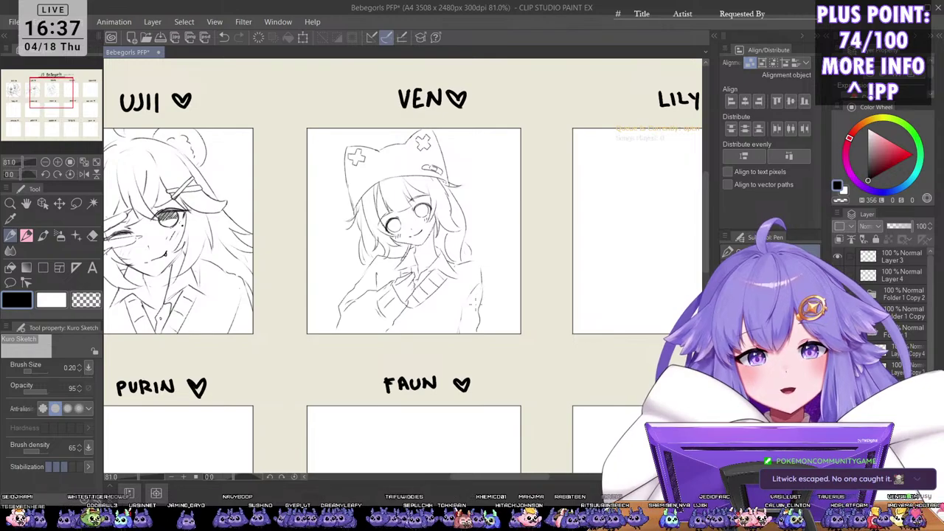
{"action": "key", "text": "ctrl+s"}
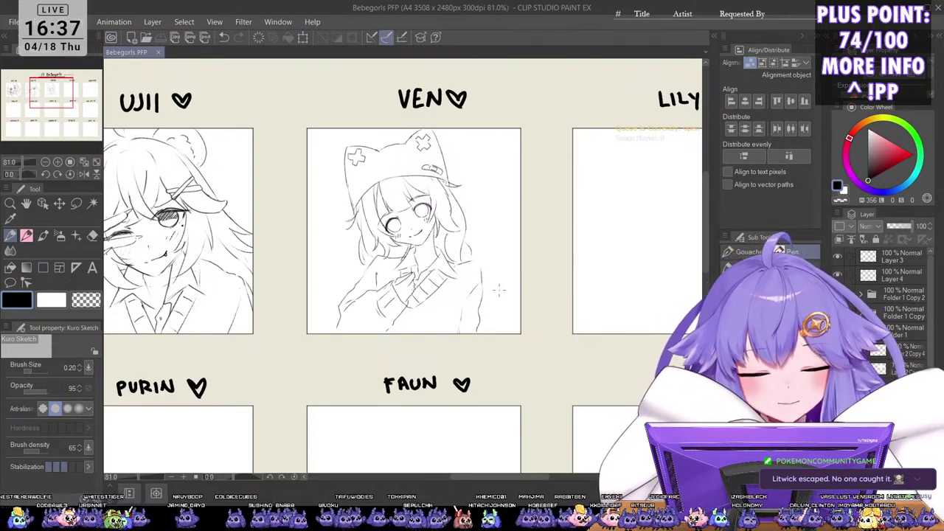
{"action": "scroll", "coordinate": [495, 308], "scroll_direction": "down", "scroll_amount": 1}
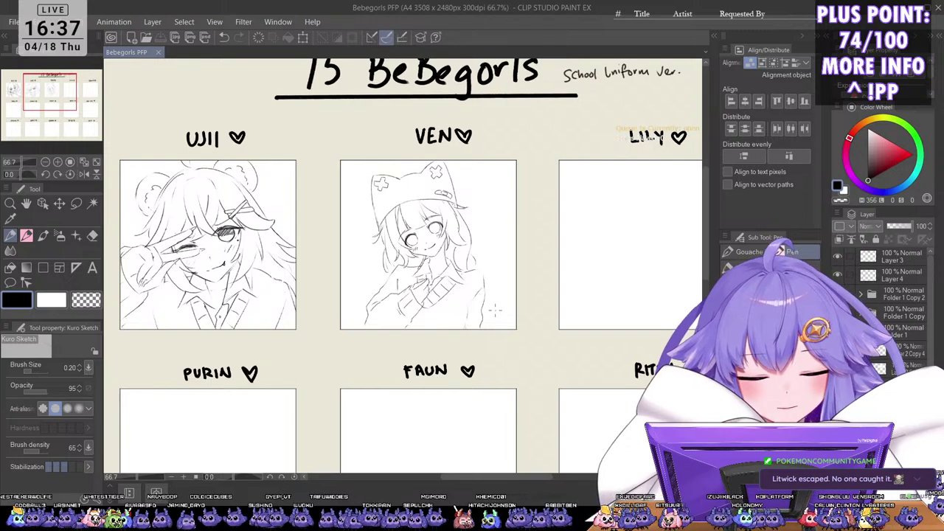
{"action": "scroll", "coordinate": [495, 308], "scroll_direction": "up", "scroll_amount": 2}
{"action": "scroll", "coordinate": [496, 304], "scroll_direction": "down", "scroll_amount": 1}
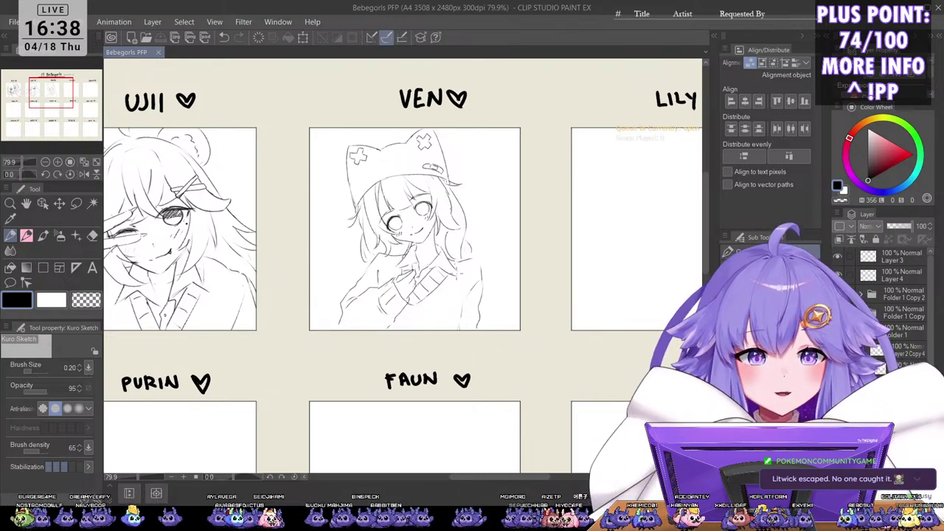
{"action": "scroll", "coordinate": [390, 240], "scroll_direction": "up", "scroll_amount": 1}
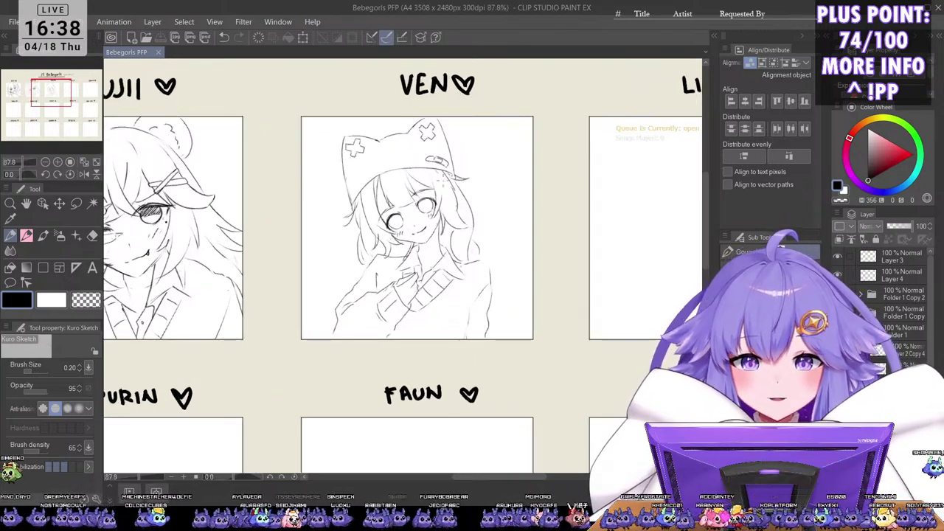
{"action": "left_click_drag", "start_coordinate": [435, 282], "coordinate": [444, 313]}
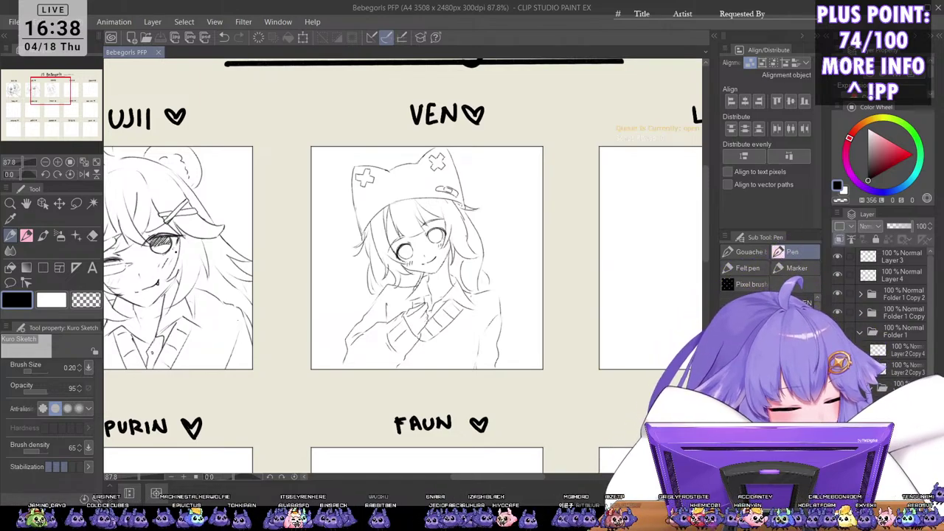
{"action": "left_click", "coordinate": [839, 240]}
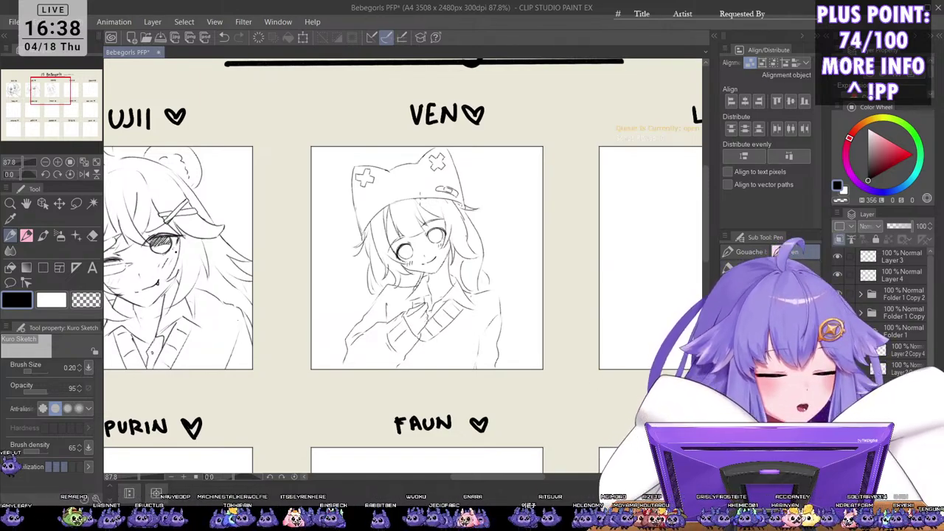
{"action": "key", "text": "m"}
{"action": "mouse_move", "coordinate": [336, 168]}
{"action": "left_mouse_down"}
{"action": "mouse_move", "coordinate": [338, 225]}
{"action": "mouse_move", "coordinate": [358, 272]}
{"action": "mouse_move", "coordinate": [383, 152]}
{"action": "left_mouse_up"}
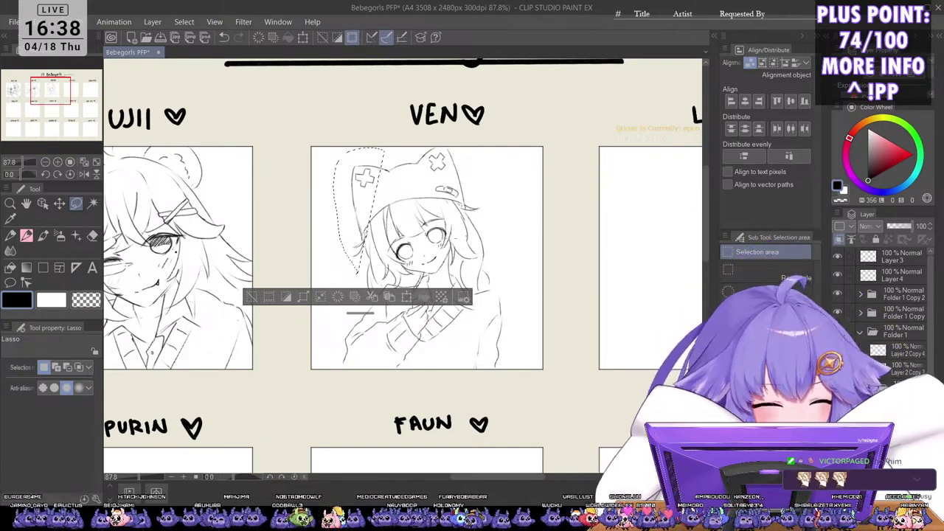
{"action": "key", "text": "ctrl+d"}
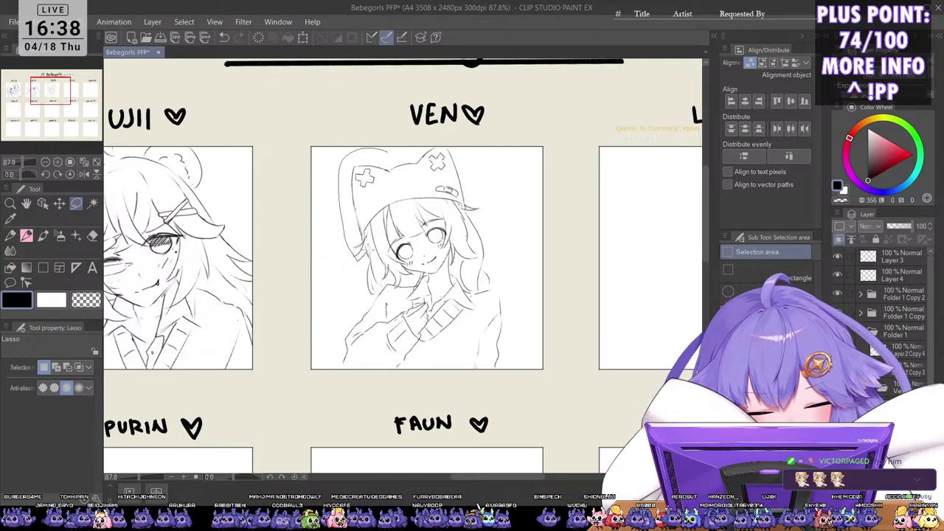
Step: Try to lasso the cat hat and rotate it by about -6.8° with a free transform
{"action": "mouse_move", "coordinate": [428, 202]}
{"action": "left_mouse_down"}
{"action": "mouse_move", "coordinate": [490, 183]}
{"action": "mouse_move", "coordinate": [402, 147]}
{"action": "left_mouse_up"}
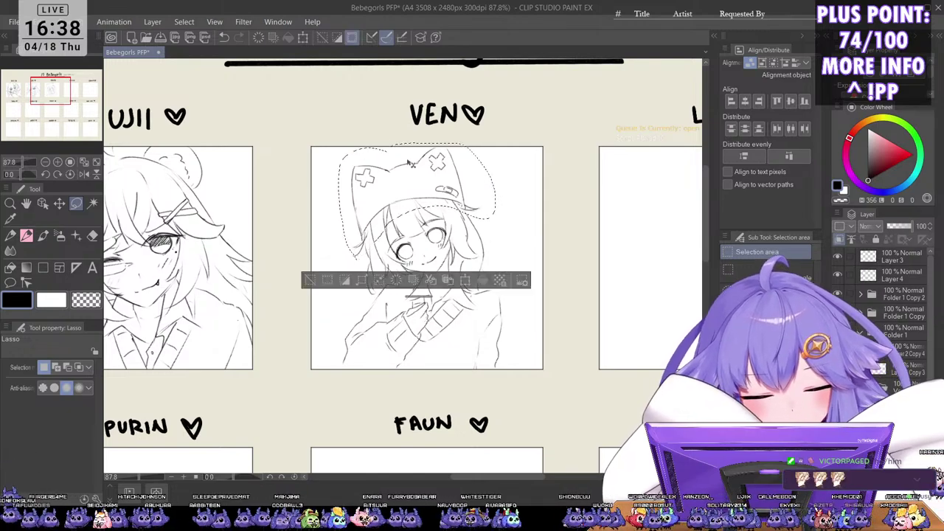
{"action": "key", "text": "ctrl+t"}
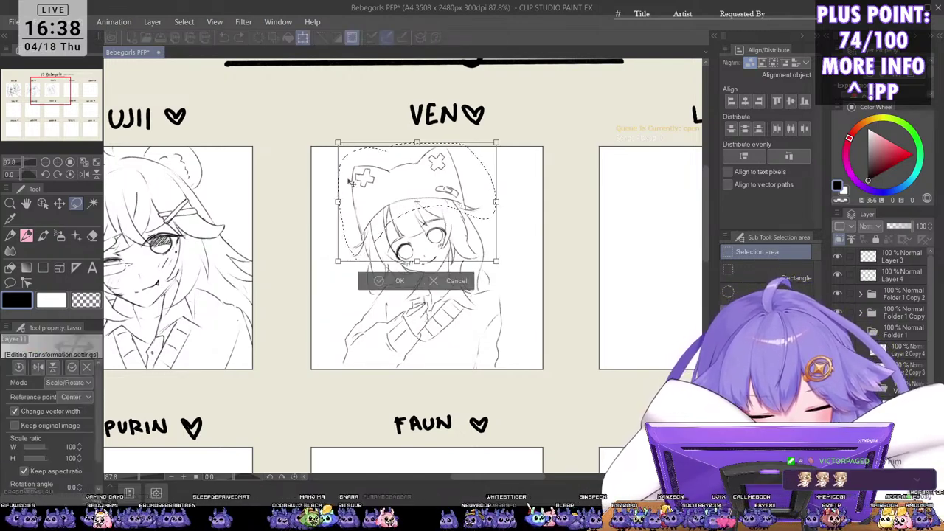
{"action": "left_click_drag", "start_coordinate": [364, 264], "coordinate": [372, 270]}
{"action": "left_click_drag", "start_coordinate": [445, 249], "coordinate": [443, 253]}
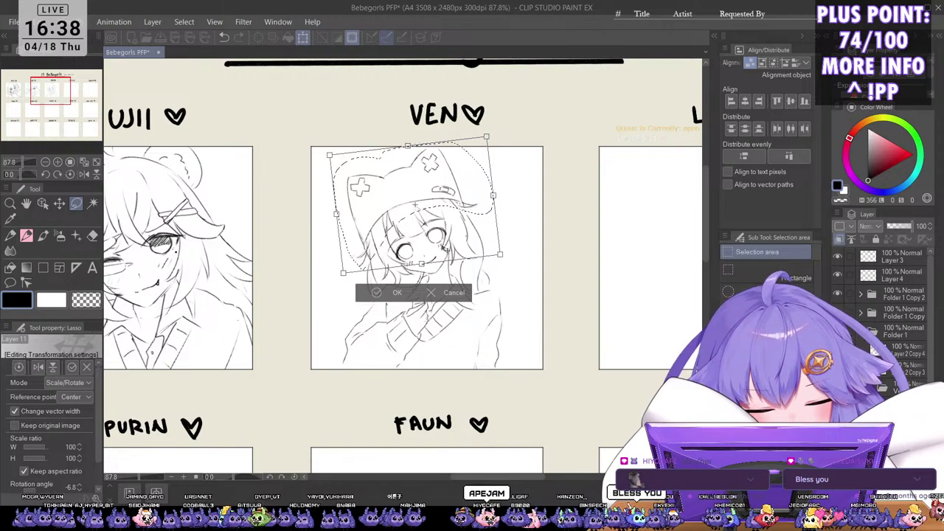
{"action": "left_click", "coordinate": [397, 292]}
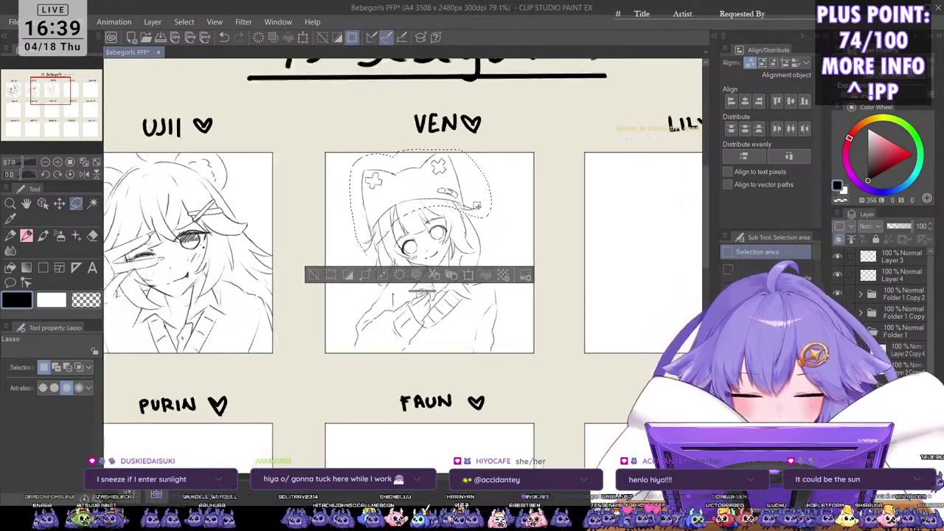
Step: Lasso the cat hat with the upper bangs, rotate it slightly counterclockwise, nudge it down on the head, and save
{"action": "scroll", "coordinate": [476, 207], "scroll_direction": "up", "scroll_amount": 2}
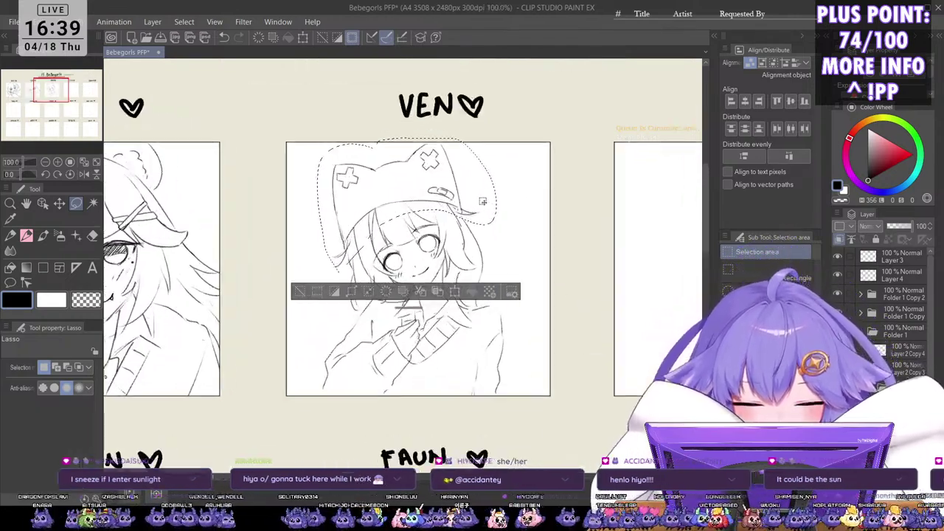
{"action": "key", "text": "ctrl+d"}
{"action": "left_click_drag", "start_coordinate": [341, 147], "coordinate": [322, 161]}
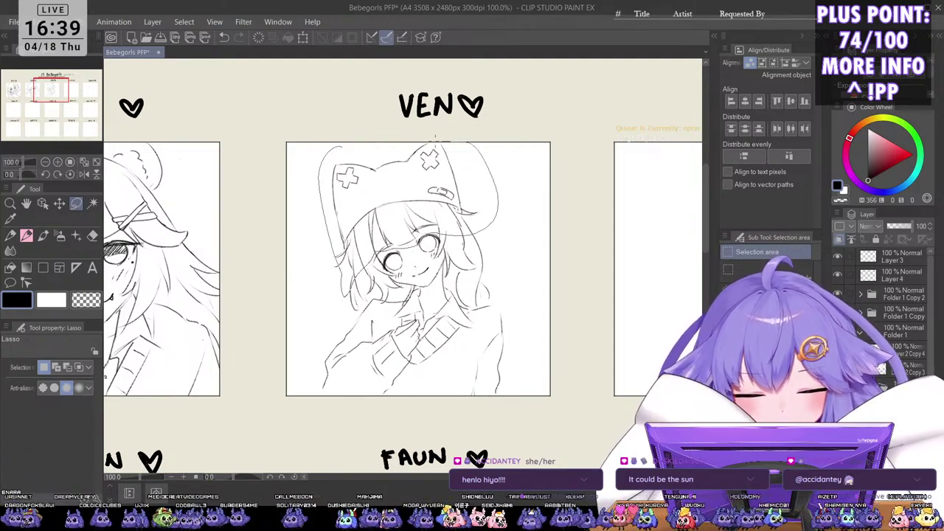
{"action": "left_click_drag", "start_coordinate": [367, 140], "coordinate": [343, 288]}
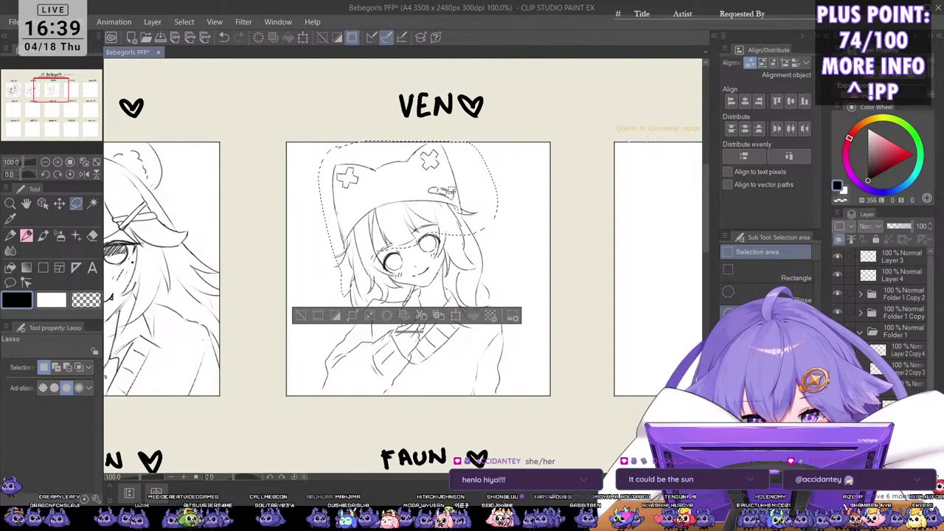
{"action": "key", "text": "ctrl+t"}
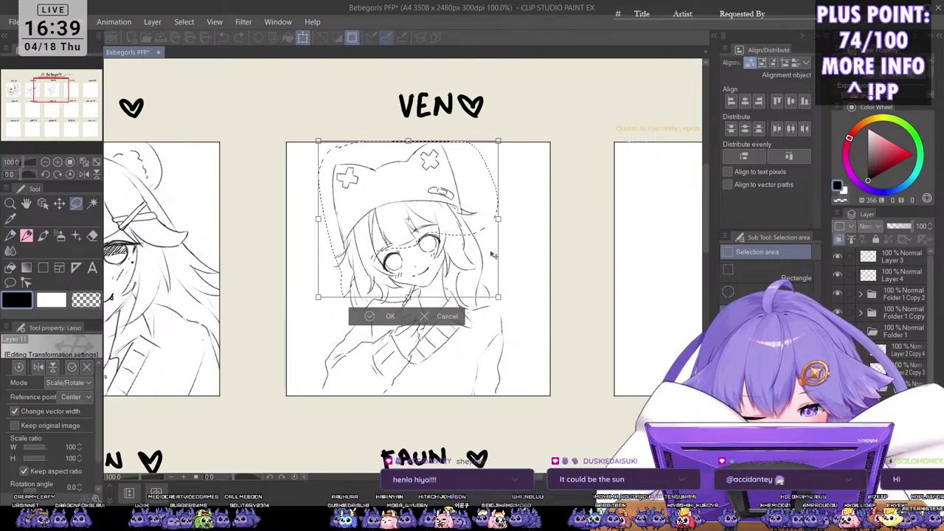
{"action": "left_click_drag", "start_coordinate": [500, 253], "coordinate": [502, 244]}
{"action": "left_click_drag", "start_coordinate": [450, 292], "coordinate": [452, 301]}
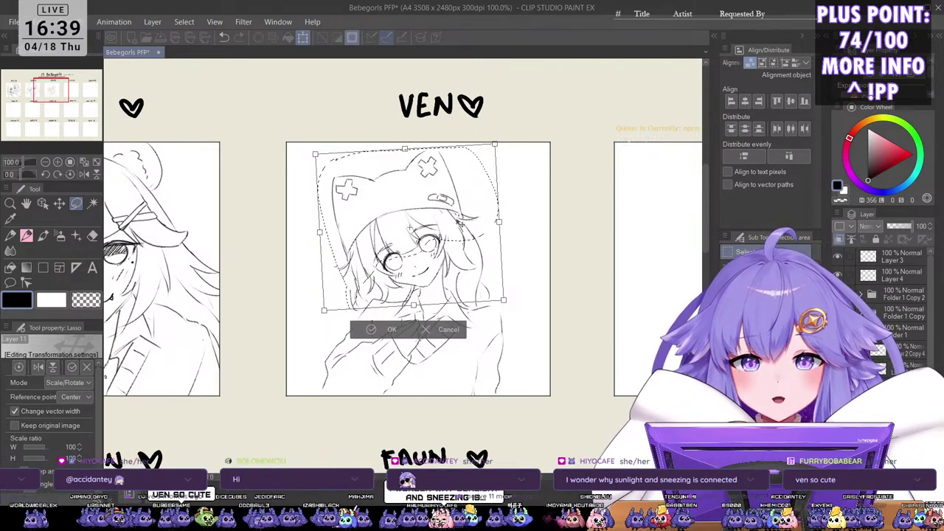
{"action": "key", "text": "Return"}
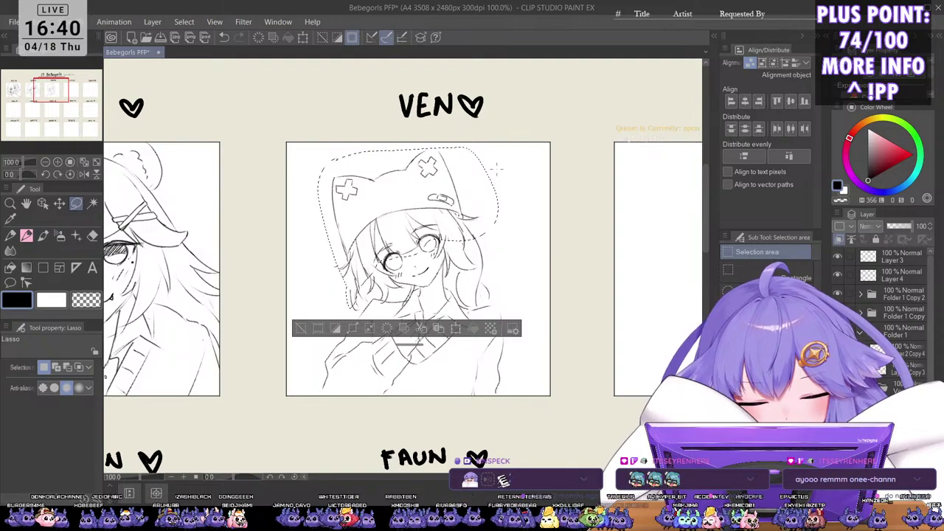
{"action": "key", "text": "ctrl+d"}
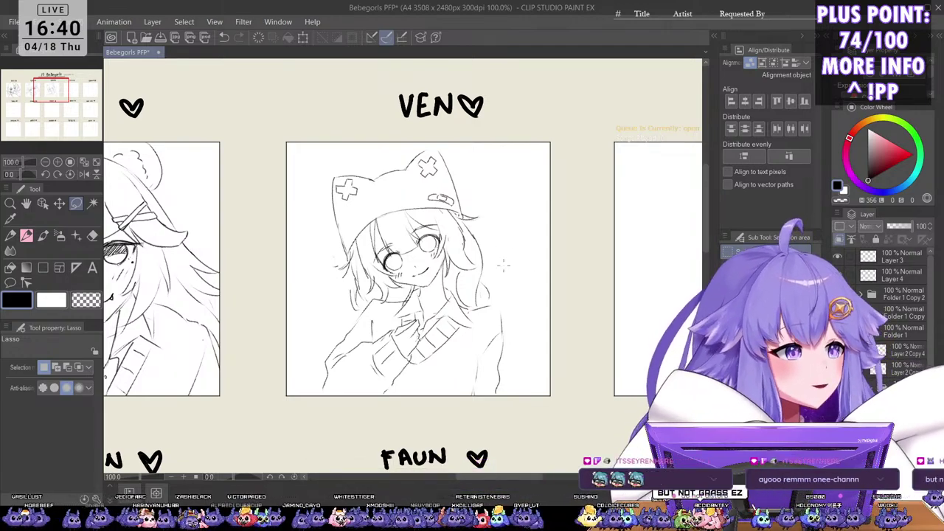
{"action": "key", "text": "ctrl+s"}
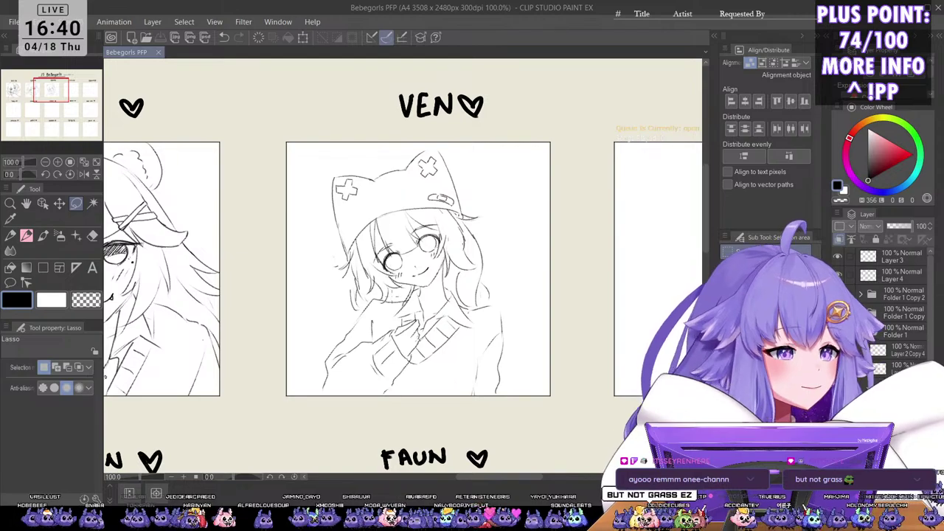
Step: Scale the whole cat-hat girl sketch to about 155% and reposition it so her face and shoulders fill the second portrait frame
{"action": "scroll", "coordinate": [513, 235], "scroll_direction": "up", "scroll_amount": 1}
{"action": "scroll", "coordinate": [523, 249], "scroll_direction": "down", "scroll_amount": 5}
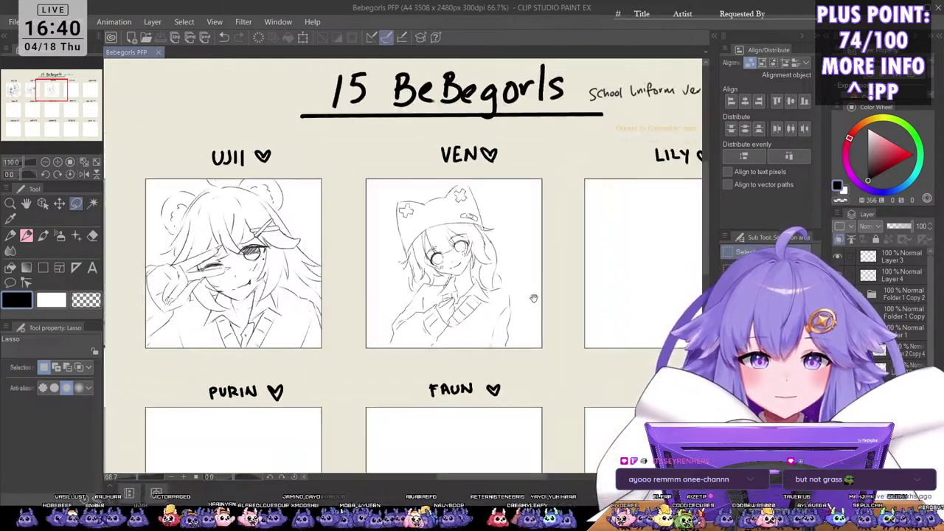
{"action": "left_click_drag", "start_coordinate": [533, 297], "coordinate": [434, 280]}
{"action": "scroll", "coordinate": [537, 303], "scroll_direction": "up", "scroll_amount": 4}
{"action": "scroll", "coordinate": [415, 242], "scroll_direction": "down", "scroll_amount": 3}
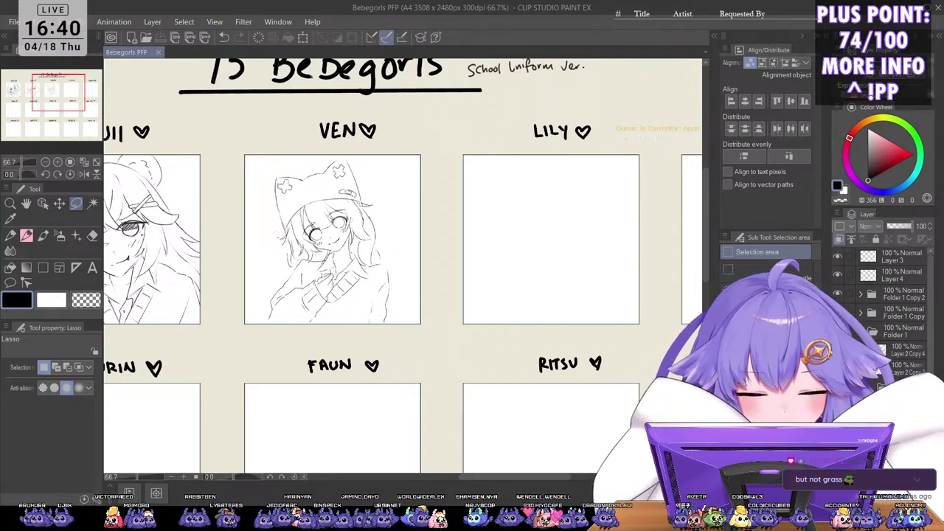
{"action": "key", "text": "ctrl+t"}
{"action": "left_click_drag", "start_coordinate": [392, 238], "coordinate": [433, 238]}
{"action": "left_click_drag", "start_coordinate": [419, 280], "coordinate": [401, 284]}
{"action": "left_click_drag", "start_coordinate": [416, 242], "coordinate": [431, 243]}
{"action": "left_click_drag", "start_coordinate": [407, 293], "coordinate": [399, 294]}
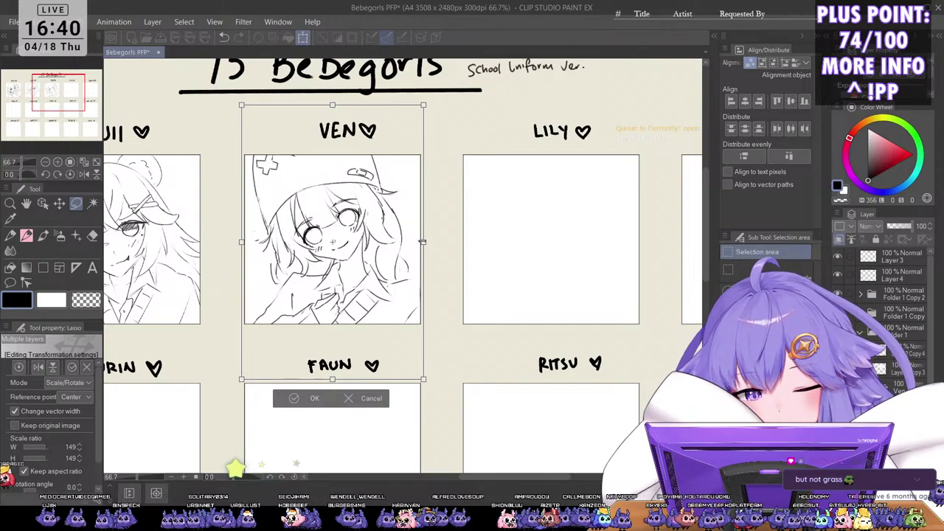
{"action": "left_click_drag", "start_coordinate": [423, 241], "coordinate": [431, 241]}
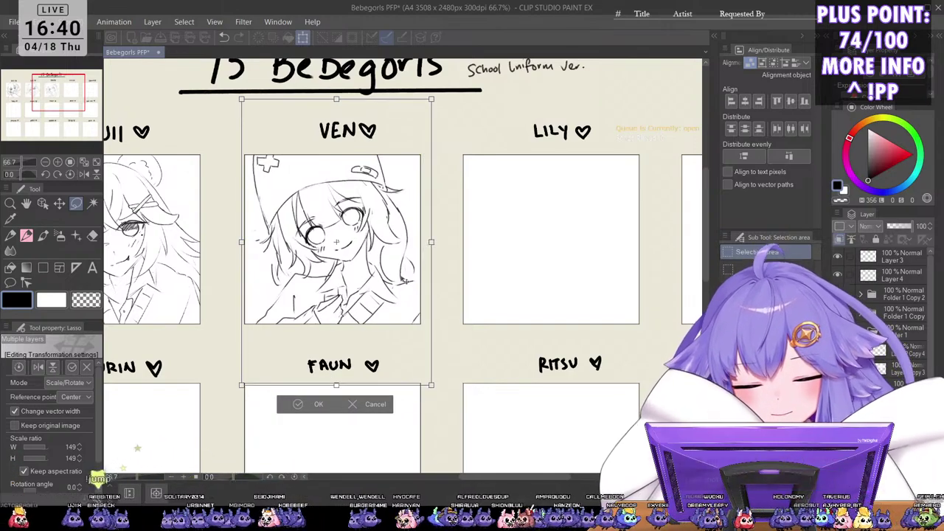
{"action": "left_click_drag", "start_coordinate": [405, 281], "coordinate": [400, 277]}
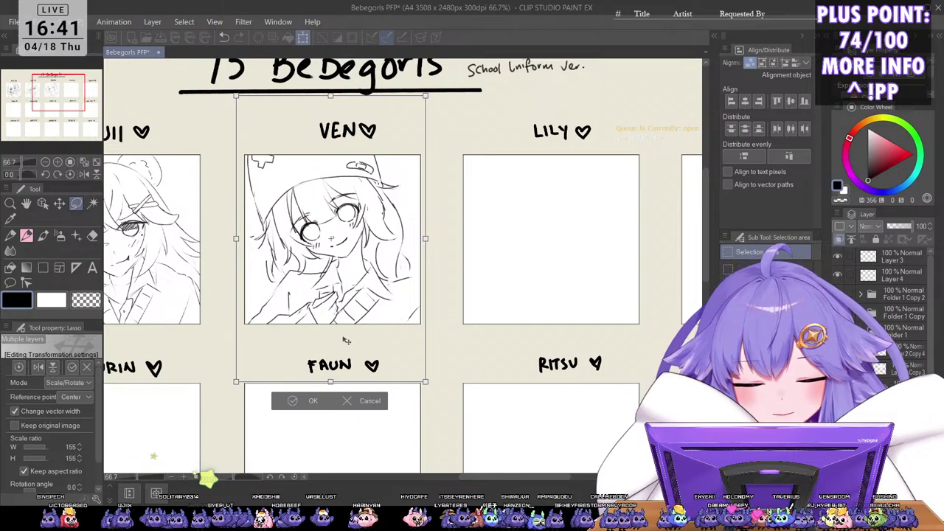
{"action": "left_click", "coordinate": [293, 401]}
Step: Save the character sheet with the enlarged cat-hat girl portrait
{"action": "scroll", "coordinate": [475, 210], "scroll_direction": "up", "scroll_amount": 1}
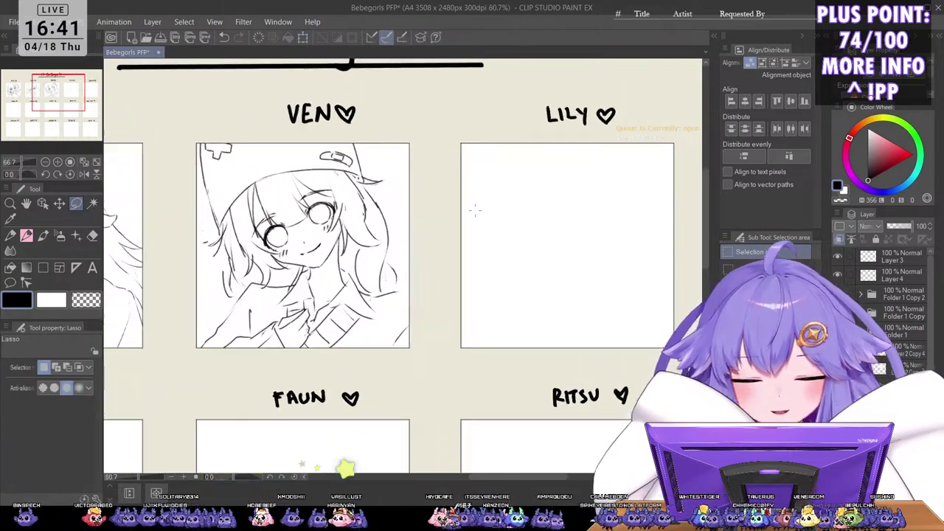
{"action": "scroll", "coordinate": [500, 252], "scroll_direction": "down", "scroll_amount": 3}
{"action": "left_click_drag", "start_coordinate": [502, 255], "coordinate": [489, 282]}
{"action": "scroll", "coordinate": [506, 305], "scroll_direction": "up", "scroll_amount": 3}
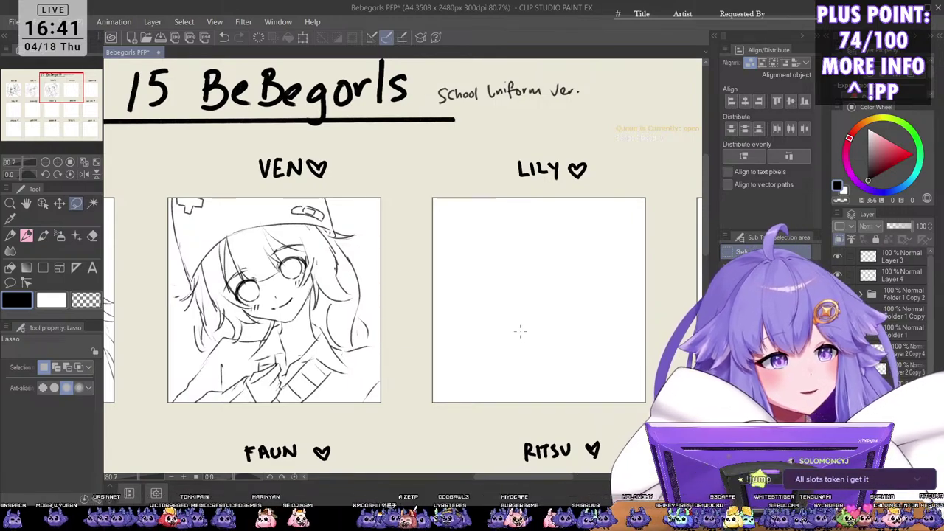
{"action": "key", "text": "ctrl+s"}
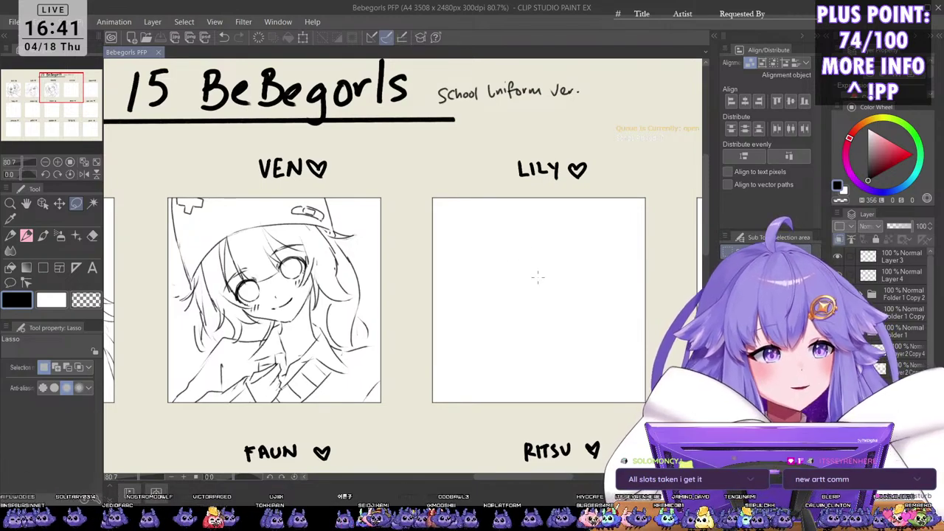
{"action": "scroll", "coordinate": [531, 318], "scroll_direction": "down", "scroll_amount": 1}
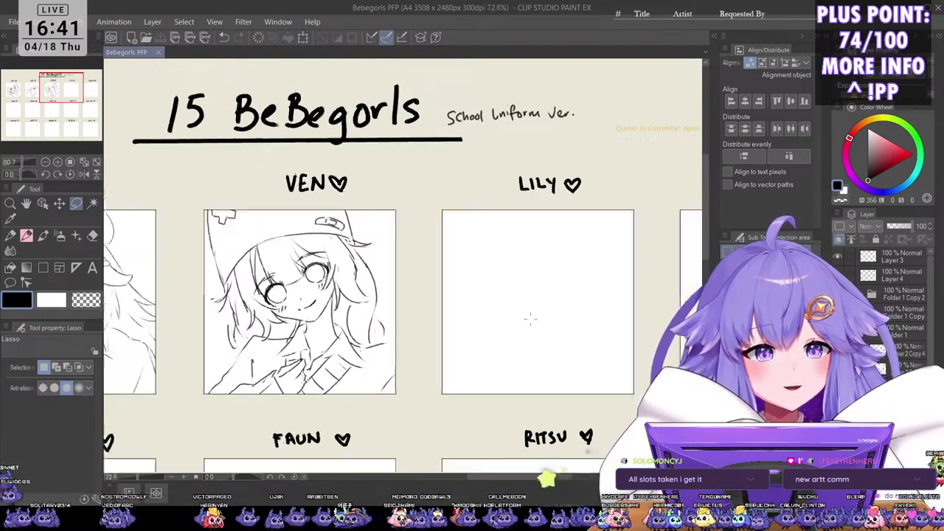
{"action": "scroll", "coordinate": [537, 341], "scroll_direction": "up", "scroll_amount": 3}
{"action": "left_click_drag", "start_coordinate": [537, 341], "coordinate": [489, 249]}
{"action": "left_click_drag", "start_coordinate": [509, 307], "coordinate": [499, 348]}
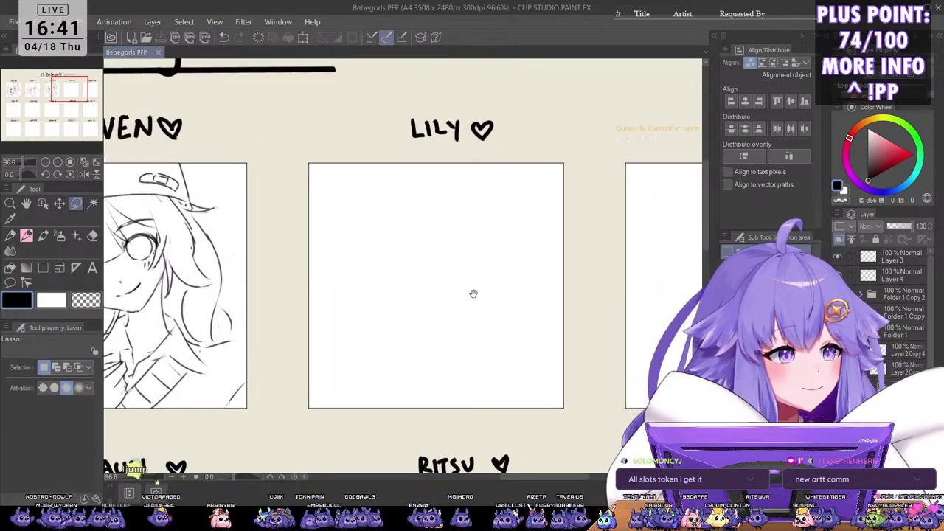
{"action": "scroll", "coordinate": [475, 347], "scroll_direction": "down", "scroll_amount": 4}
{"action": "scroll", "coordinate": [447, 337], "scroll_direction": "up", "scroll_amount": 5}
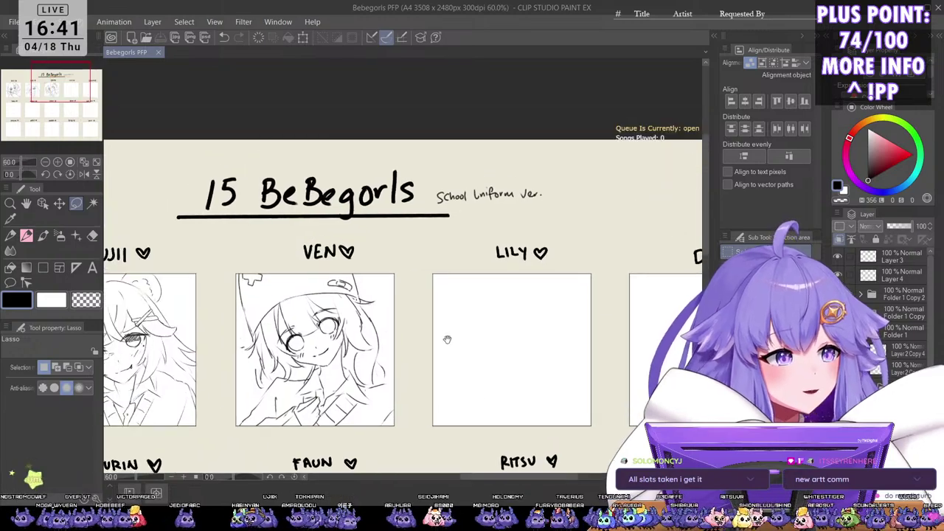
{"action": "scroll", "coordinate": [461, 315], "scroll_direction": "down", "scroll_amount": 3}
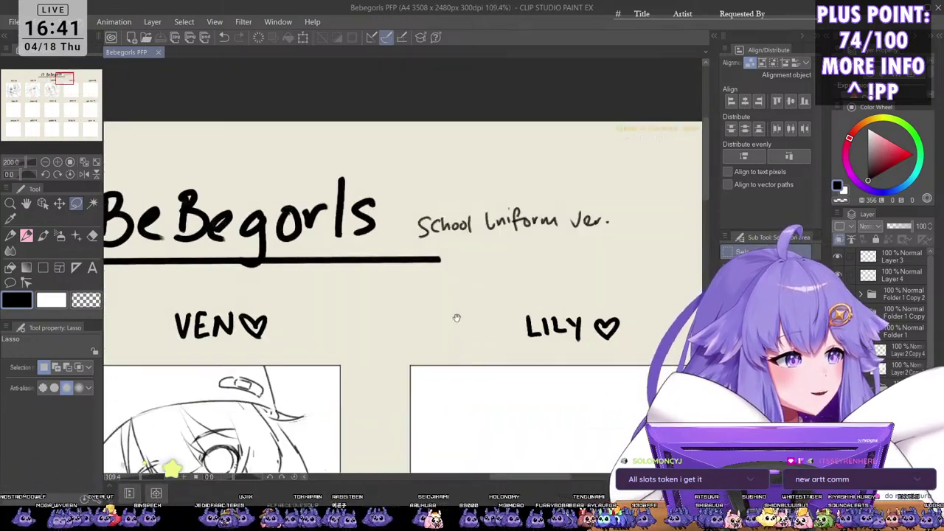
{"action": "left_click_drag", "start_coordinate": [457, 404], "coordinate": [436, 318]}
{"action": "left_click_drag", "start_coordinate": [449, 435], "coordinate": [434, 320]}
{"action": "scroll", "coordinate": [428, 299], "scroll_direction": "up", "scroll_amount": 1}
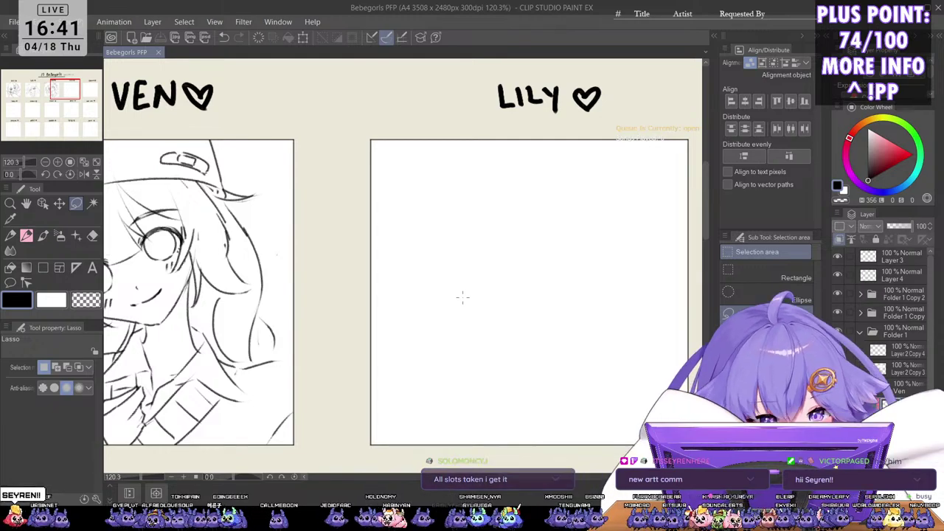
{"action": "scroll", "coordinate": [501, 207], "scroll_direction": "down", "scroll_amount": 4}
{"action": "scroll", "coordinate": [531, 214], "scroll_direction": "up", "scroll_amount": 3}
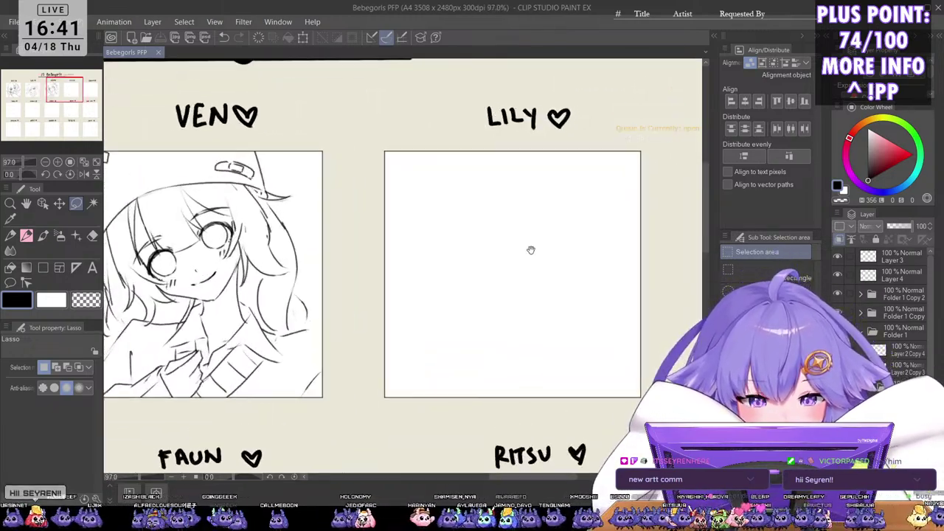
Step: Shade the upper halves of both irises on the cat-hat girl with dense pen hatching above a curved dividing line
{"action": "left_click_drag", "start_coordinate": [565, 288], "coordinate": [459, 287]}
{"action": "scroll", "coordinate": [458, 286], "scroll_direction": "down", "scroll_amount": 3}
{"action": "scroll", "coordinate": [479, 243], "scroll_direction": "up", "scroll_amount": 5}
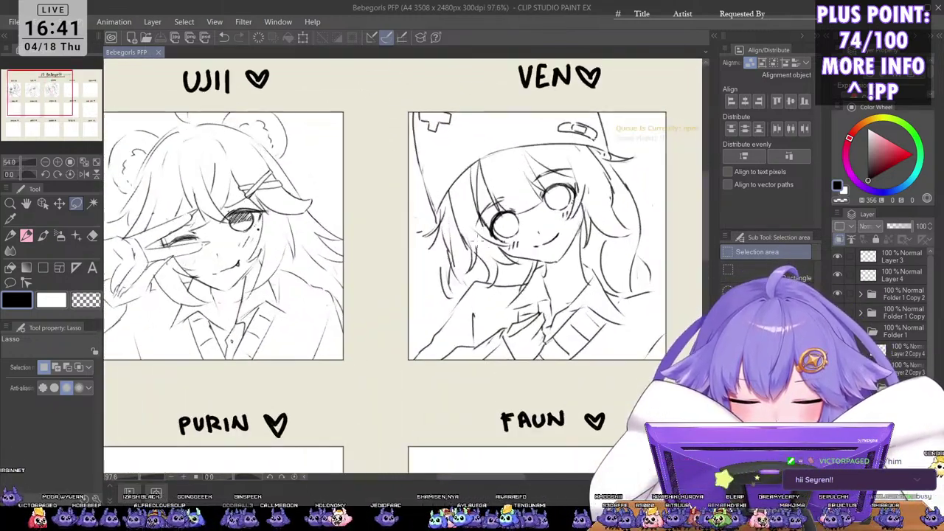
{"action": "key", "text": "ctrl+d"}
{"action": "key", "text": "p"}
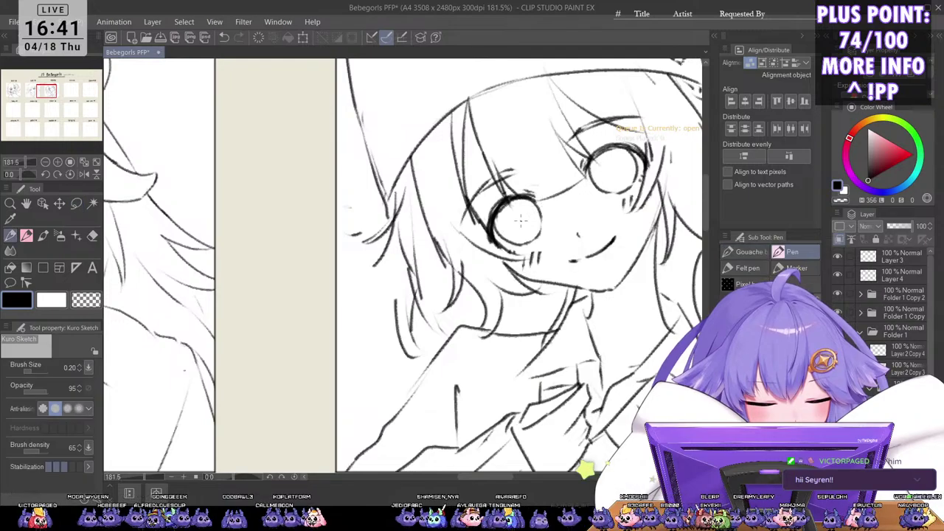
{"action": "key", "text": "ctrl+z"}
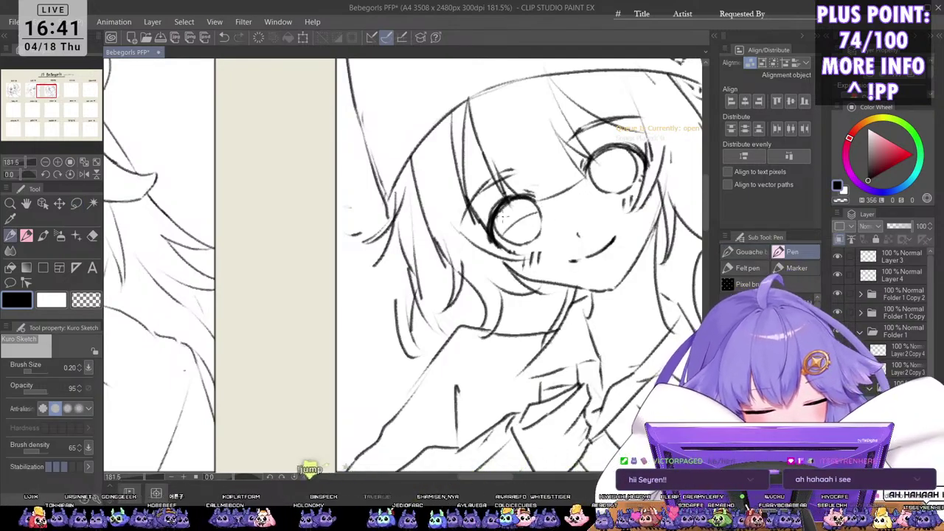
{"action": "mouse_move", "coordinate": [500, 211]}
{"action": "left_mouse_down"}
{"action": "mouse_move", "coordinate": [503, 233]}
{"action": "mouse_move", "coordinate": [509, 224]}
{"action": "left_mouse_up"}
{"action": "mouse_move", "coordinate": [522, 202]}
{"action": "left_mouse_down"}
{"action": "mouse_move", "coordinate": [513, 225]}
{"action": "mouse_move", "coordinate": [519, 220]}
{"action": "left_mouse_up"}
{"action": "left_click_drag", "start_coordinate": [532, 203], "coordinate": [523, 219]}
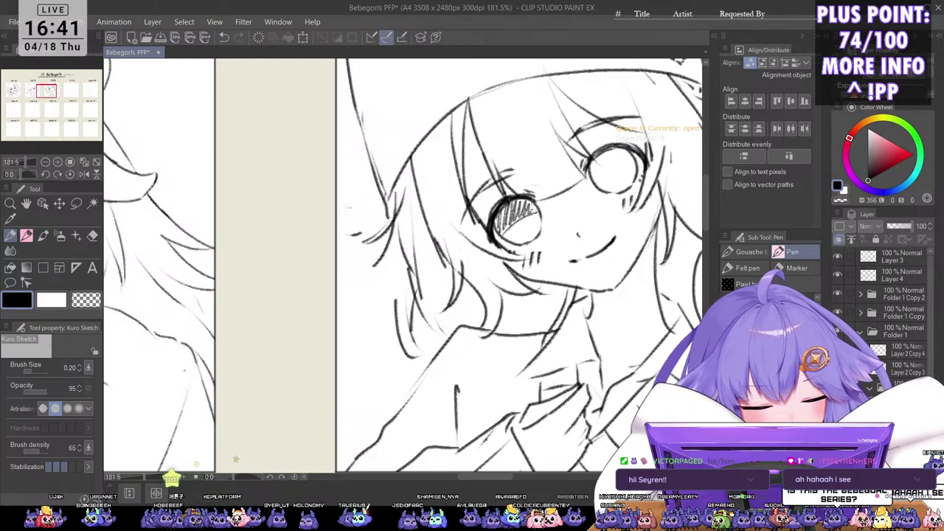
{"action": "scroll", "coordinate": [514, 217], "scroll_direction": "down", "scroll_amount": 1}
{"action": "scroll", "coordinate": [442, 240], "scroll_direction": "up", "scroll_amount": 1}
{"action": "mouse_move", "coordinate": [582, 180]}
{"action": "left_mouse_down"}
{"action": "mouse_move", "coordinate": [422, 246]}
{"action": "mouse_move", "coordinate": [452, 243]}
{"action": "left_mouse_up"}
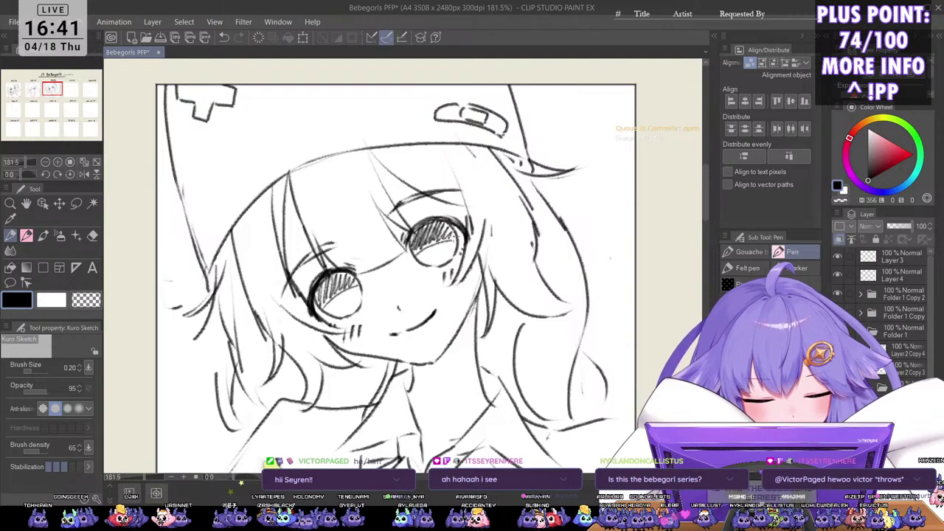
Step: Save the character sheet with the cat-hat girl's shaded eyes
{"action": "scroll", "coordinate": [493, 219], "scroll_direction": "down", "scroll_amount": 7}
{"action": "left_click_drag", "start_coordinate": [567, 278], "coordinate": [493, 273]}
{"action": "left_click_drag", "start_coordinate": [631, 289], "coordinate": [521, 369]}
{"action": "scroll", "coordinate": [525, 293], "scroll_direction": "up", "scroll_amount": 3}
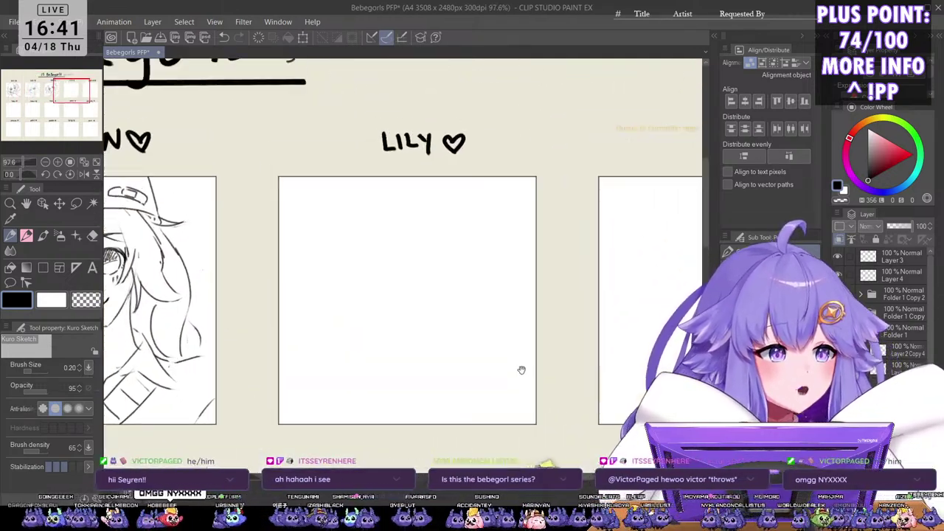
{"action": "key", "text": "ctrl+s"}
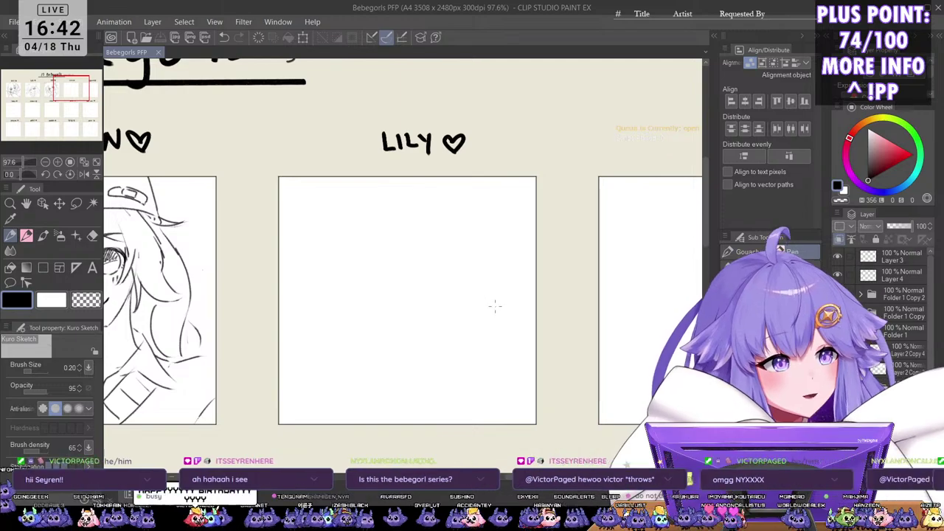
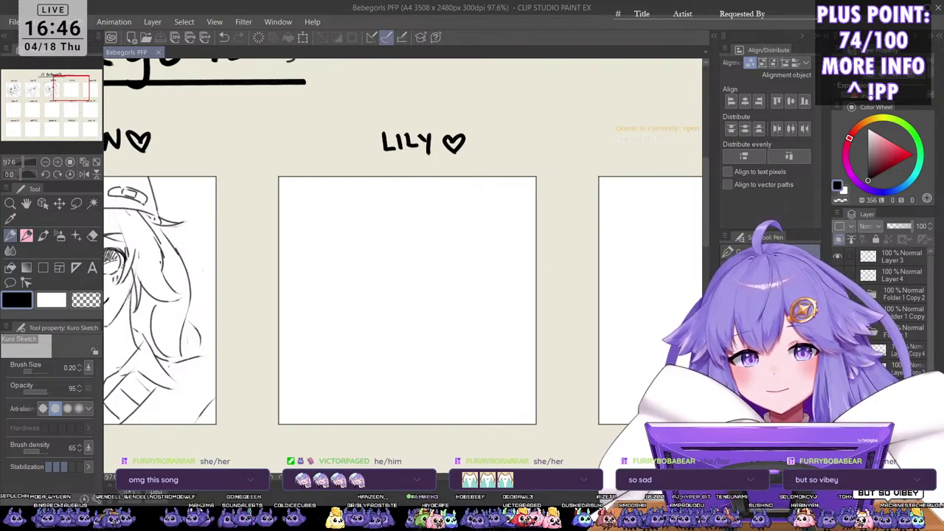
Step: Group Layer 2 Copy 3 into a folder named after the label above the empty frame beside the cat-hat girl, and select the layer inside
{"action": "left_click", "coordinate": [561, 234]}
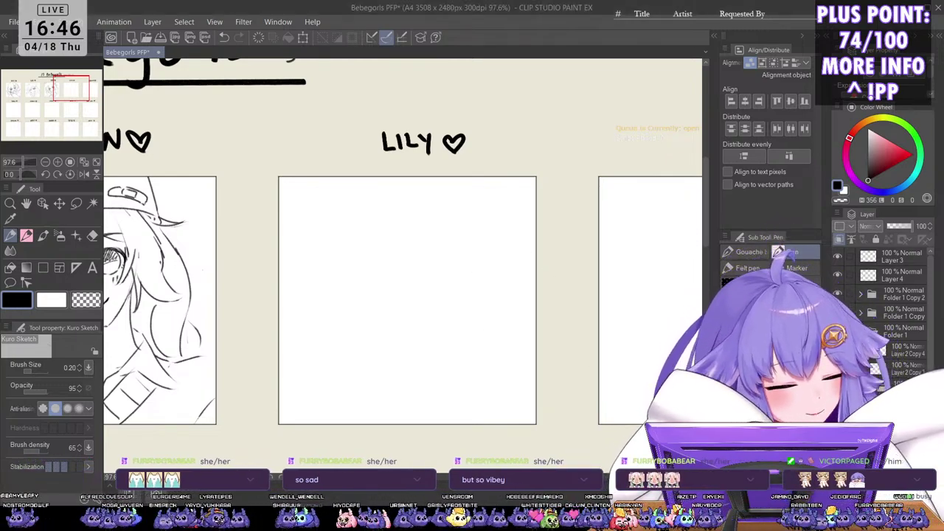
{"action": "left_click", "coordinate": [901, 369]}
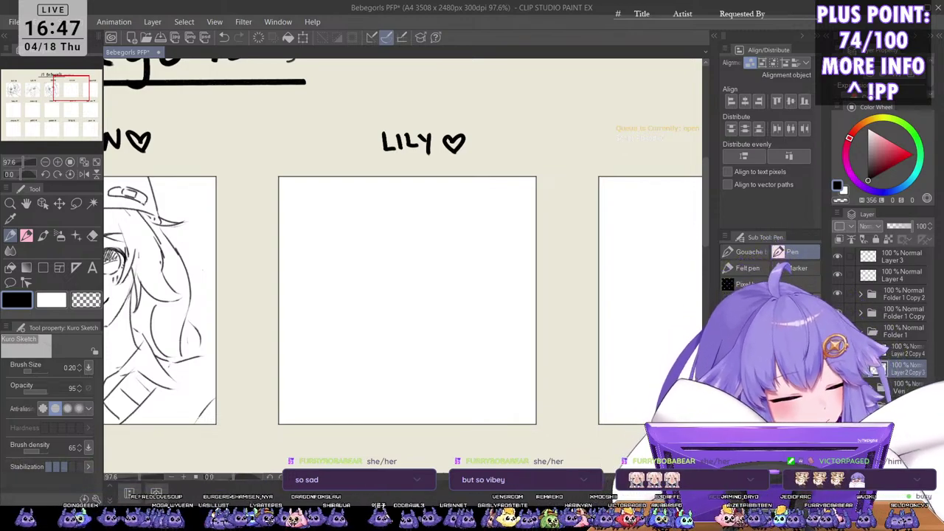
{"action": "key", "text": "ctrl+g"}
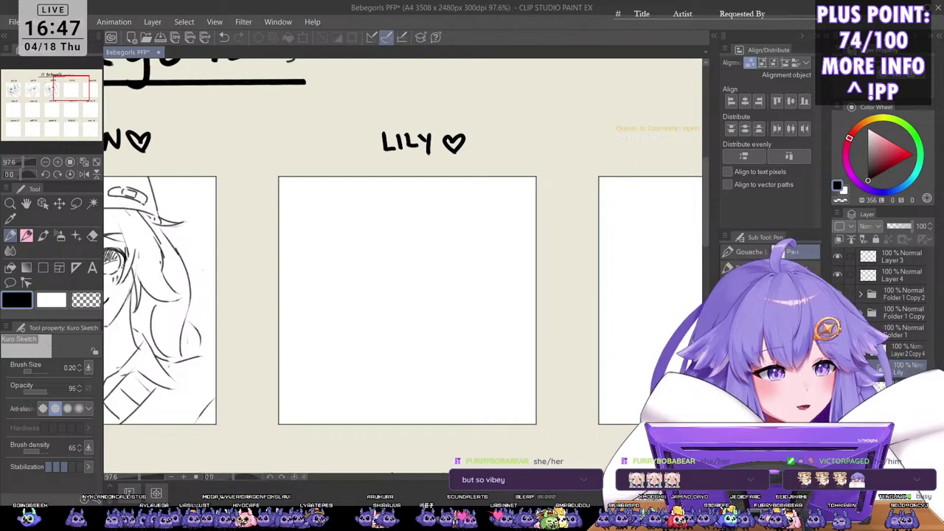
{"action": "left_click", "coordinate": [898, 386]}
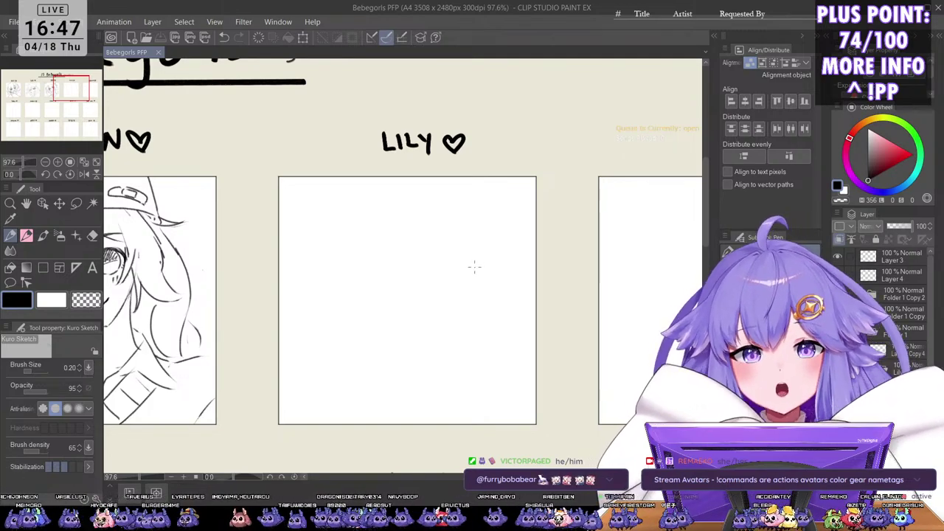
Step: Sketch a light head circle in the middle of the empty fourth frame with the Kuro Sketch pen at brush size 0.30
{"action": "scroll", "coordinate": [471, 221], "scroll_direction": "down", "scroll_amount": 1}
{"action": "scroll", "coordinate": [495, 259], "scroll_direction": "up", "scroll_amount": 3}
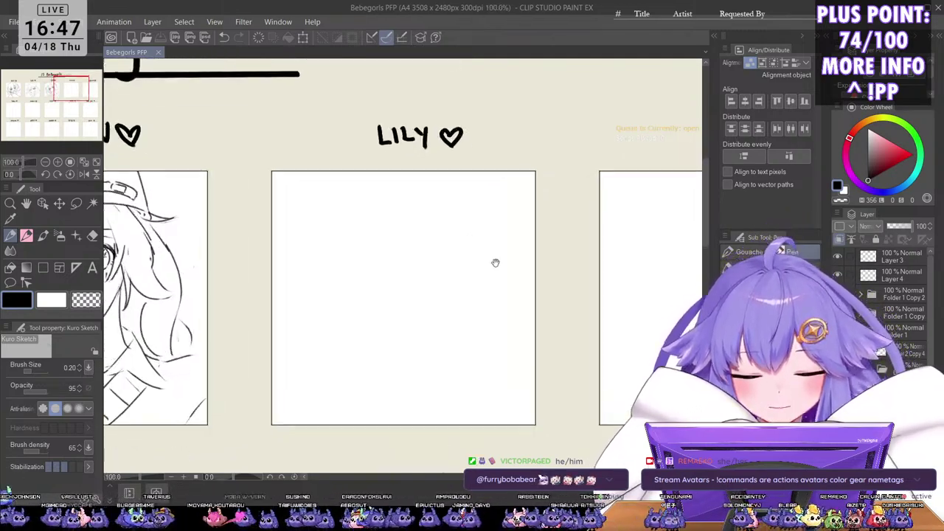
{"action": "left_click_drag", "start_coordinate": [511, 276], "coordinate": [543, 283]}
{"action": "key", "text": "p"}
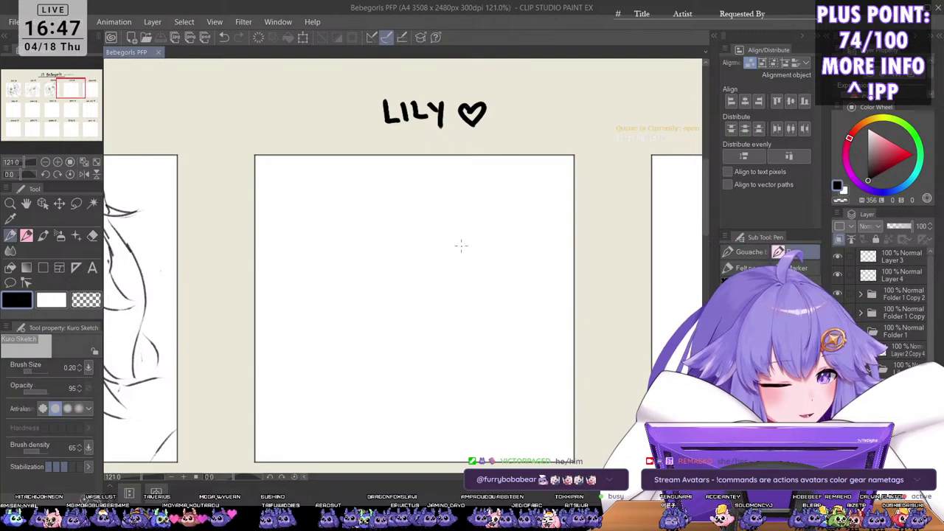
{"action": "scroll", "coordinate": [469, 295], "scroll_direction": "down", "scroll_amount": 2}
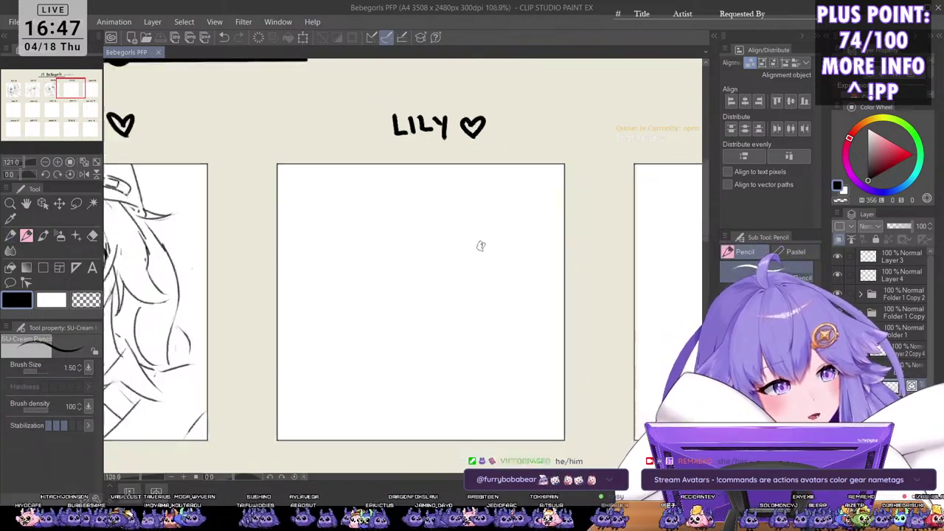
{"action": "scroll", "coordinate": [502, 199], "scroll_direction": "up", "scroll_amount": 1}
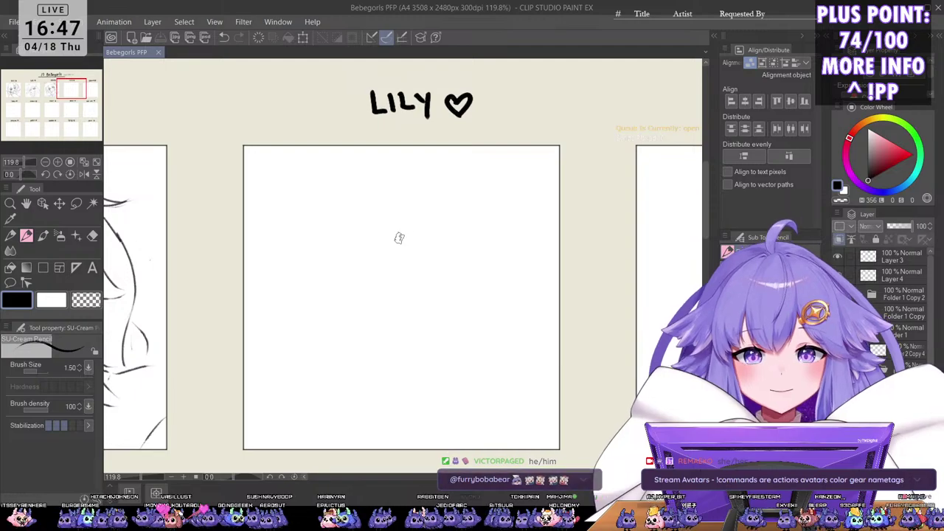
{"action": "key", "text": "p"}
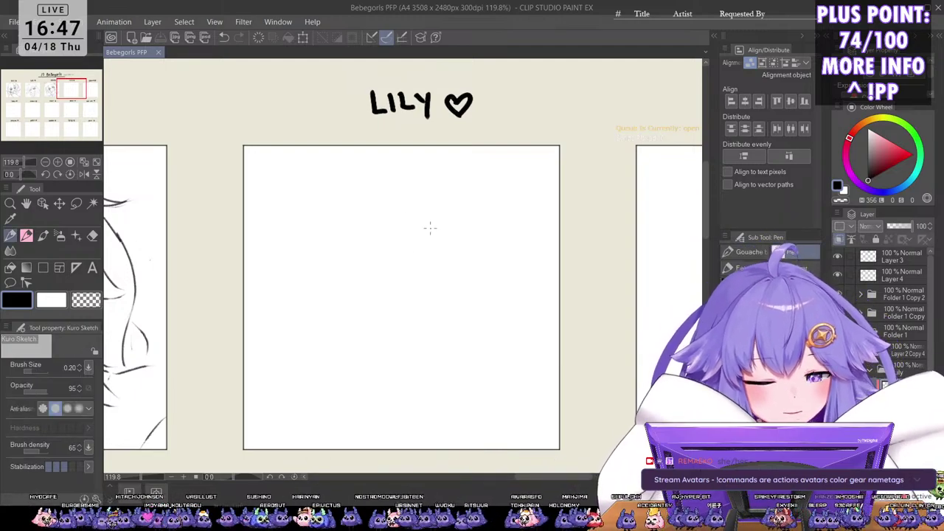
{"action": "mouse_move", "coordinate": [361, 302]}
{"action": "left_mouse_down"}
{"action": "mouse_move", "coordinate": [468, 274]}
{"action": "mouse_move", "coordinate": [435, 321]}
{"action": "mouse_move", "coordinate": [470, 347]}
{"action": "left_mouse_up"}
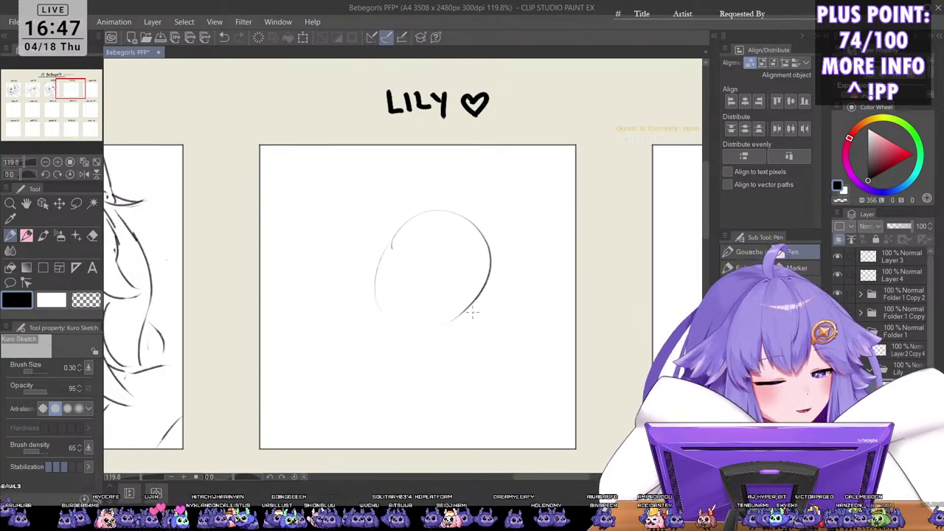
Step: Draw the pointed bangs inside the head circle as curved strands meeting over the forehead, with another strand along the right side
{"action": "left_click_drag", "start_coordinate": [418, 216], "coordinate": [412, 287]}
{"action": "key", "text": "ctrl+z"}
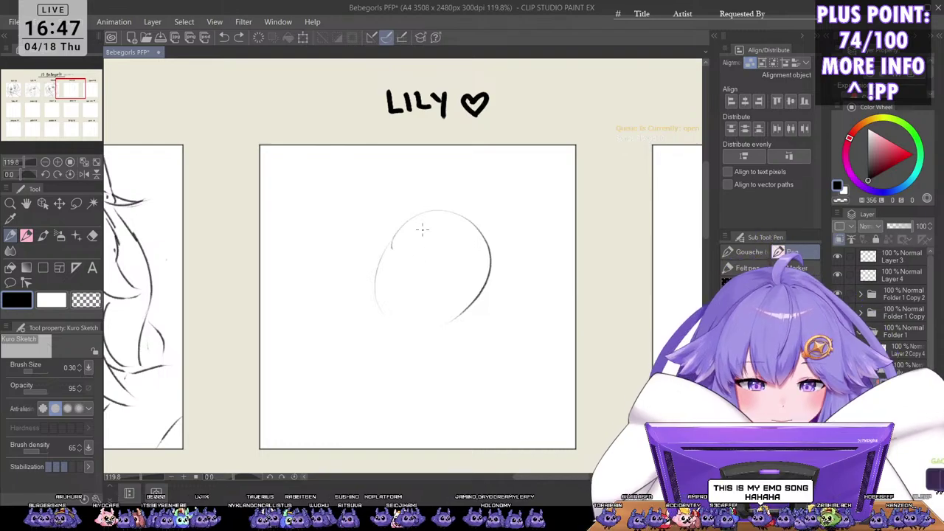
{"action": "mouse_move", "coordinate": [423, 212]}
{"action": "left_mouse_down"}
{"action": "mouse_move", "coordinate": [421, 286]}
{"action": "mouse_move", "coordinate": [412, 290]}
{"action": "left_mouse_up"}
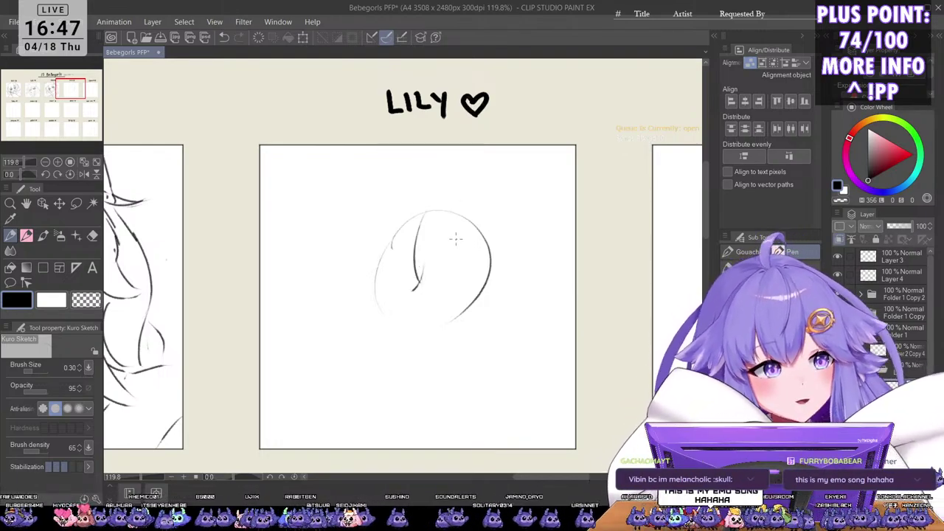
{"action": "scroll", "coordinate": [458, 240], "scroll_direction": "up", "scroll_amount": 1}
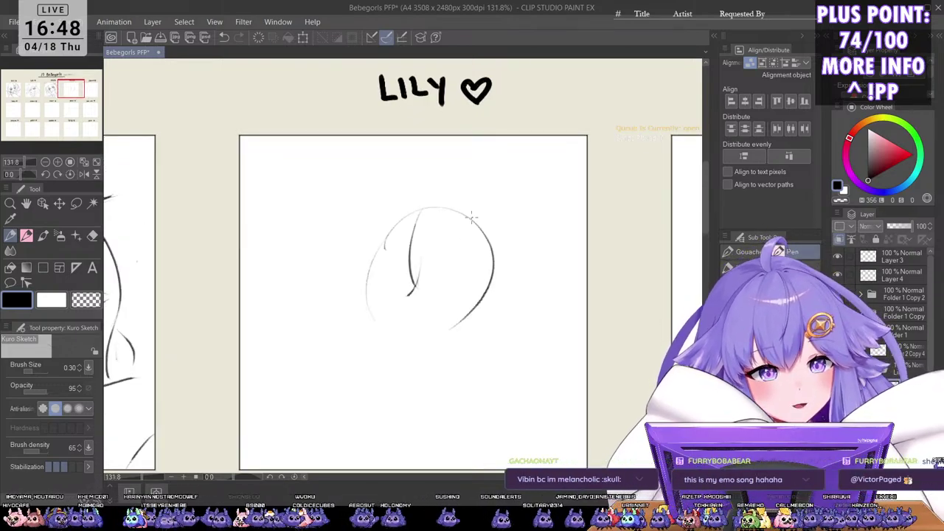
{"action": "mouse_move", "coordinate": [457, 250]}
{"action": "left_mouse_down"}
{"action": "mouse_move", "coordinate": [423, 288]}
{"action": "mouse_move", "coordinate": [407, 290]}
{"action": "left_mouse_up"}
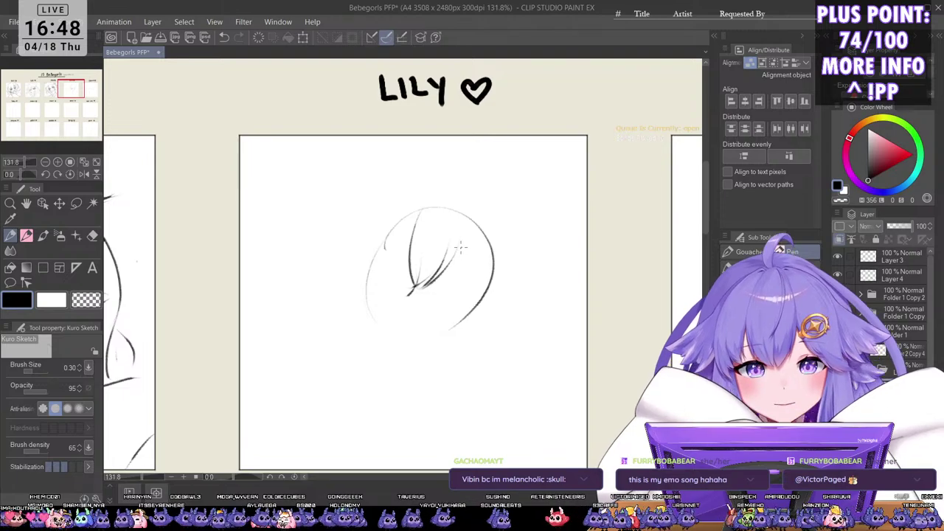
{"action": "left_click_drag", "start_coordinate": [461, 228], "coordinate": [488, 287]}
{"action": "key", "text": "ctrl+z"}
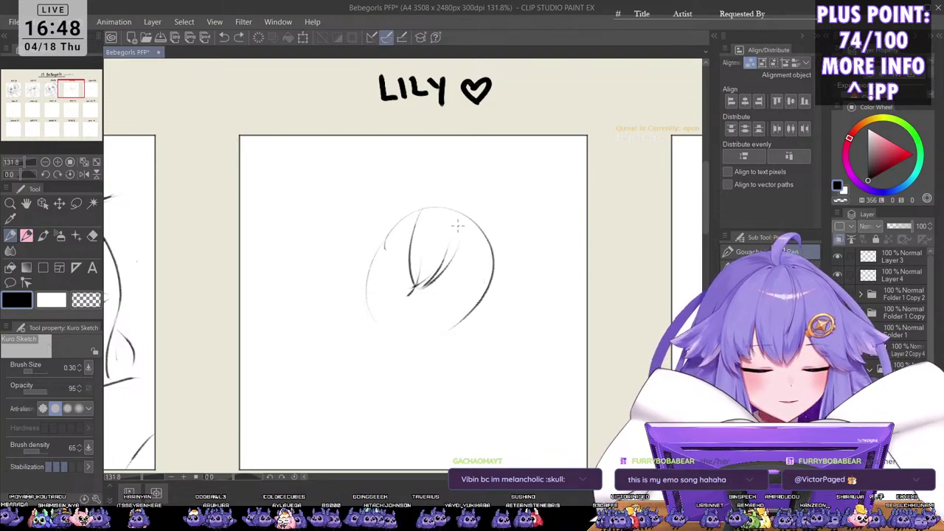
{"action": "left_click_drag", "start_coordinate": [459, 238], "coordinate": [491, 292]}
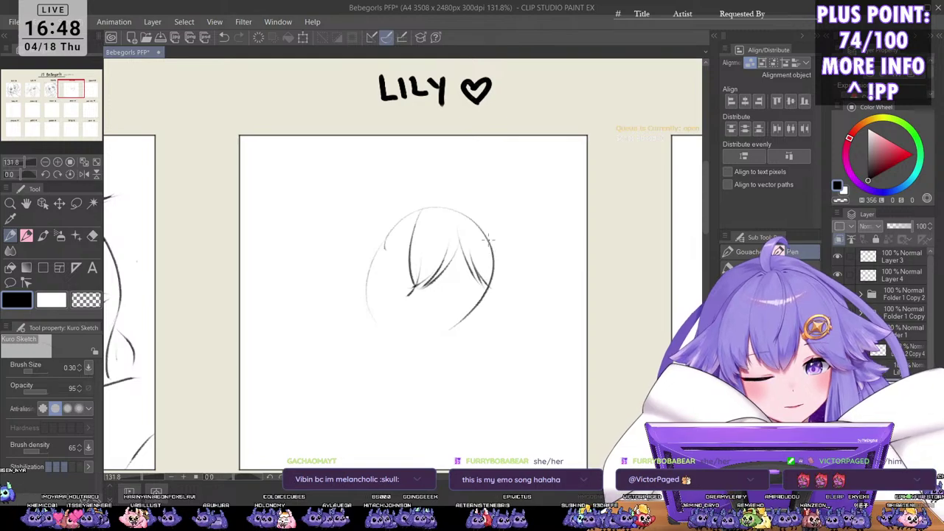
Step: Undo the right side of the head circle and draw a side lock curving from the bangs down to the cheek
{"action": "left_click_drag", "start_coordinate": [478, 259], "coordinate": [455, 347]}
{"action": "key", "text": "ctrl+z"}
{"action": "key", "text": "ctrl+z"}
{"action": "mouse_move", "coordinate": [479, 265]}
{"action": "left_mouse_down"}
{"action": "mouse_move", "coordinate": [451, 341]}
{"action": "mouse_move", "coordinate": [494, 271]}
{"action": "mouse_move", "coordinate": [468, 333]}
{"action": "mouse_move", "coordinate": [451, 344]}
{"action": "left_mouse_up"}
{"action": "key", "text": "ctrl+z"}
{"action": "key", "text": "ctrl+z"}
{"action": "key", "text": "ctrl+z"}
{"action": "left_click_drag", "start_coordinate": [479, 309], "coordinate": [448, 344]}
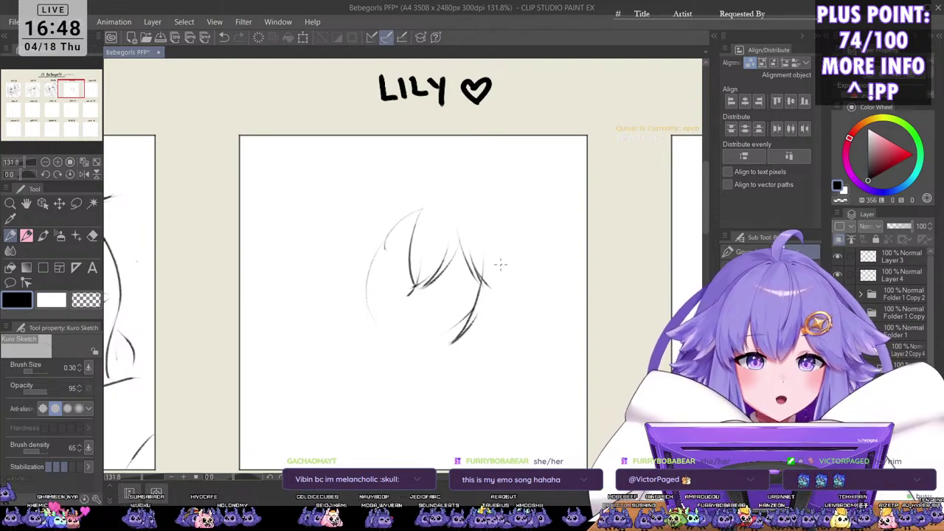
Step: Draw the long outer hair line down the right side of the face, ending in curled tips below the chin
{"action": "left_click_drag", "start_coordinate": [499, 262], "coordinate": [481, 358]}
{"action": "key", "text": "ctrl+z"}
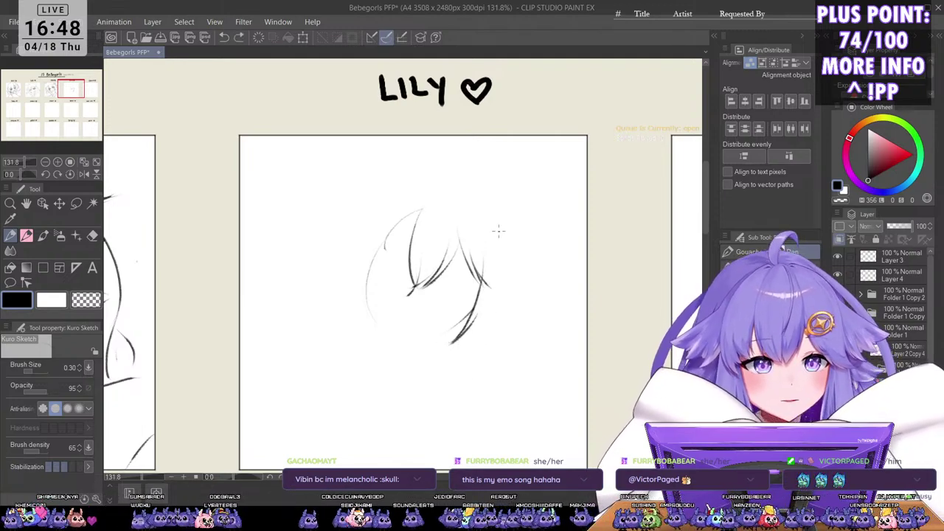
{"action": "left_click_drag", "start_coordinate": [498, 252], "coordinate": [467, 378]}
{"action": "left_click_drag", "start_coordinate": [465, 331], "coordinate": [446, 377]}
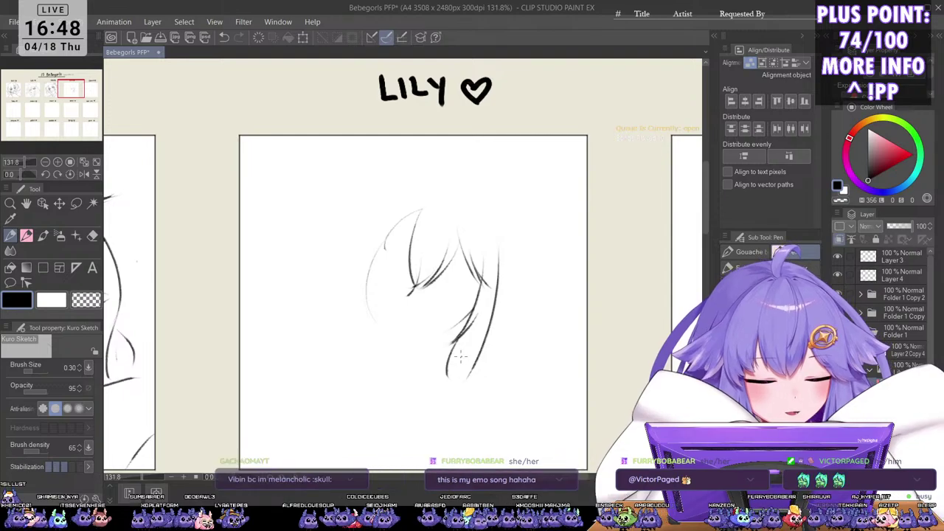
{"action": "key", "text": "ctrl+z"}
{"action": "left_click_drag", "start_coordinate": [473, 329], "coordinate": [430, 396]}
{"action": "left_click_drag", "start_coordinate": [469, 370], "coordinate": [430, 408]}
{"action": "mouse_move", "coordinate": [462, 380]}
{"action": "left_mouse_down"}
{"action": "mouse_move", "coordinate": [434, 419]}
{"action": "mouse_move", "coordinate": [459, 425]}
{"action": "left_mouse_up"}
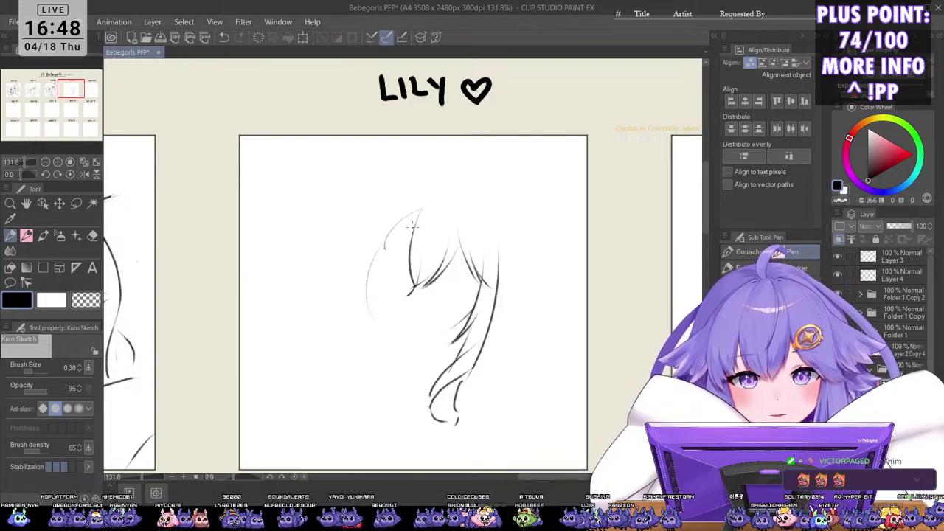
Step: Draw the left side lock beside the bangs and sketch the jawline from the cheek to the chin
{"action": "left_click_drag", "start_coordinate": [412, 237], "coordinate": [382, 299]}
{"action": "key", "text": "ctrl+z"}
{"action": "left_click_drag", "start_coordinate": [410, 237], "coordinate": [393, 320]}
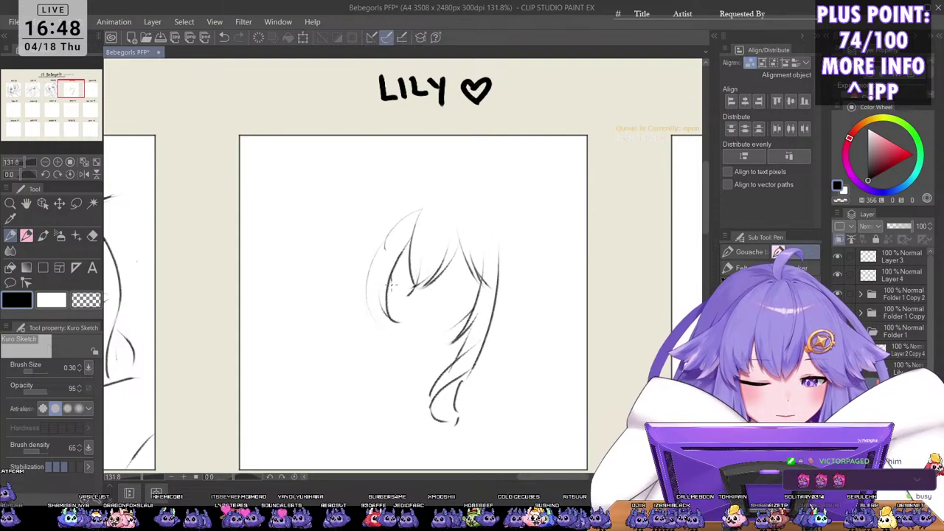
{"action": "mouse_move", "coordinate": [388, 321]}
{"action": "left_mouse_down"}
{"action": "mouse_move", "coordinate": [406, 353]}
{"action": "mouse_move", "coordinate": [442, 357]}
{"action": "left_mouse_up"}
{"action": "key", "text": "ctrl+z"}
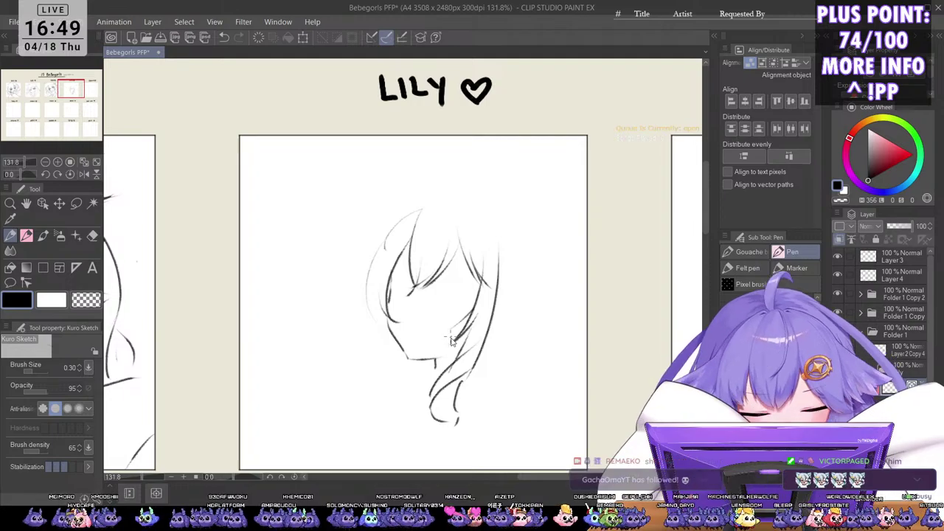
Step: Sketch the neckline under the chin and the left shoulder sloping down into the upper arm
{"action": "left_click_drag", "start_coordinate": [519, 301], "coordinate": [527, 273]}
{"action": "mouse_move", "coordinate": [405, 332]}
{"action": "left_mouse_down"}
{"action": "mouse_move", "coordinate": [432, 320]}
{"action": "mouse_move", "coordinate": [462, 337]}
{"action": "left_mouse_up"}
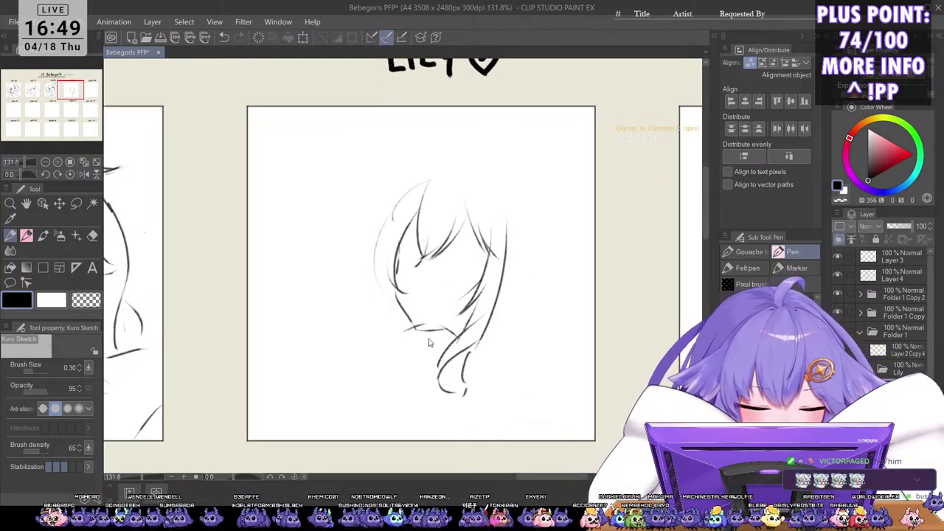
{"action": "key", "text": "ctrl+z"}
{"action": "key", "text": "ctrl+z"}
{"action": "left_click_drag", "start_coordinate": [384, 341], "coordinate": [413, 323]}
{"action": "left_click_drag", "start_coordinate": [430, 329], "coordinate": [444, 338]}
{"action": "key", "text": "ctrl+z"}
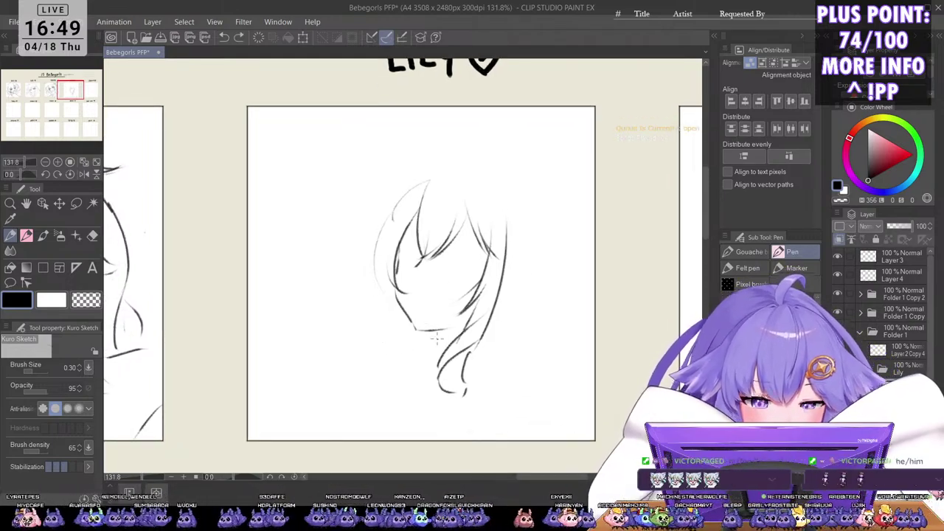
{"action": "left_click_drag", "start_coordinate": [390, 369], "coordinate": [413, 343]}
{"action": "left_click_drag", "start_coordinate": [424, 341], "coordinate": [441, 345]}
{"action": "left_click_drag", "start_coordinate": [391, 373], "coordinate": [368, 420]}
{"action": "left_click_drag", "start_coordinate": [366, 429], "coordinate": [361, 432]}
{"action": "left_click_drag", "start_coordinate": [435, 341], "coordinate": [464, 332]}
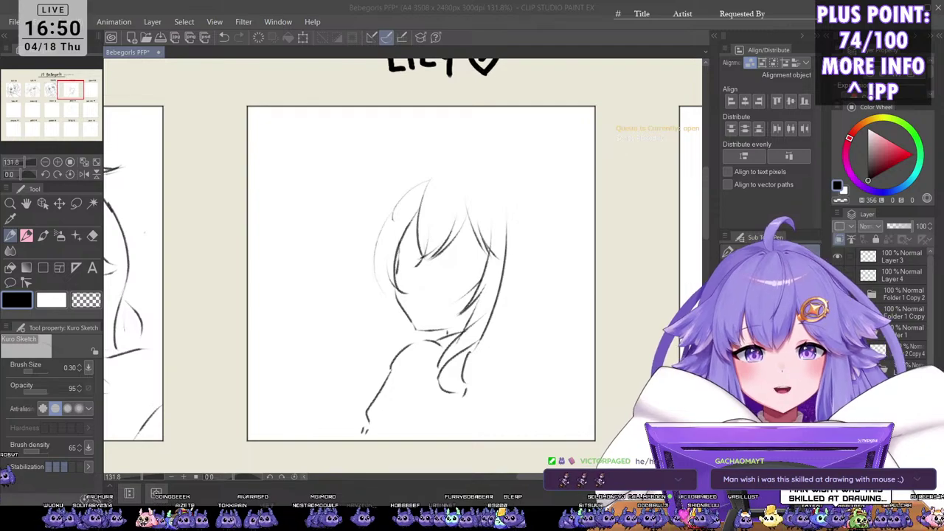
{"action": "scroll", "coordinate": [488, 284], "scroll_direction": "down", "scroll_amount": 3}
{"action": "scroll", "coordinate": [500, 285], "scroll_direction": "up", "scroll_amount": 3}
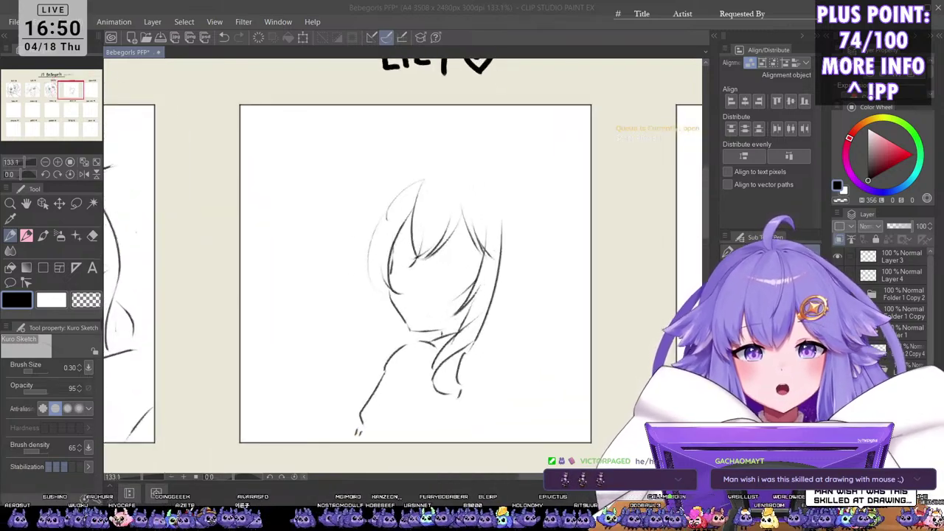
{"action": "scroll", "coordinate": [463, 263], "scroll_direction": "down", "scroll_amount": 1}
{"action": "mouse_move", "coordinate": [507, 302]}
{"action": "left_mouse_down"}
{"action": "mouse_move", "coordinate": [480, 299]}
{"action": "mouse_move", "coordinate": [479, 273]}
{"action": "mouse_move", "coordinate": [493, 320]}
{"action": "mouse_move", "coordinate": [494, 305]}
{"action": "left_mouse_up"}
{"action": "scroll", "coordinate": [476, 226], "scroll_direction": "up", "scroll_amount": 2}
{"action": "scroll", "coordinate": [488, 234], "scroll_direction": "down", "scroll_amount": 2}
{"action": "left_click_drag", "start_coordinate": [489, 267], "coordinate": [482, 303]}
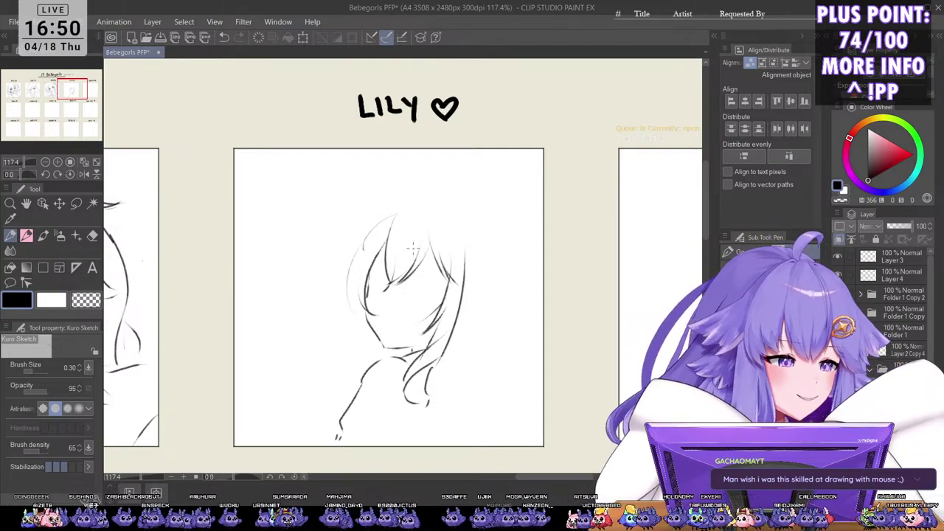
{"action": "scroll", "coordinate": [438, 294], "scroll_direction": "up", "scroll_amount": 3}
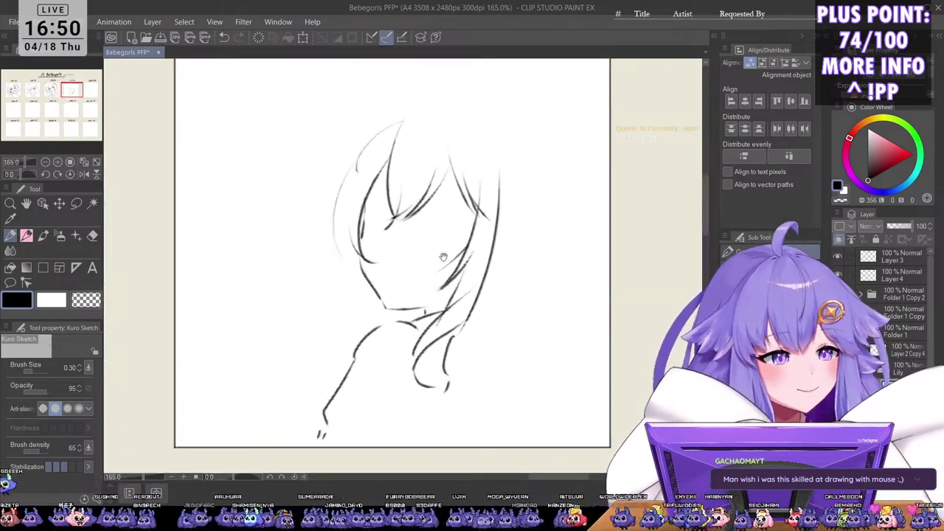
{"action": "scroll", "coordinate": [439, 293], "scroll_direction": "down", "scroll_amount": 2}
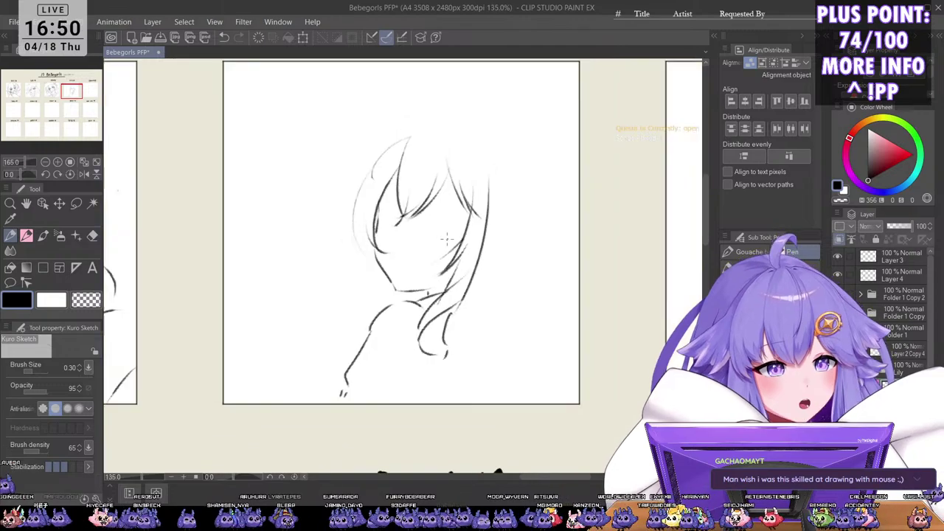
{"action": "scroll", "coordinate": [450, 259], "scroll_direction": "up", "scroll_amount": 4}
{"action": "scroll", "coordinate": [454, 281], "scroll_direction": "down", "scroll_amount": 1}
{"action": "left_click_drag", "start_coordinate": [455, 293], "coordinate": [456, 327]}
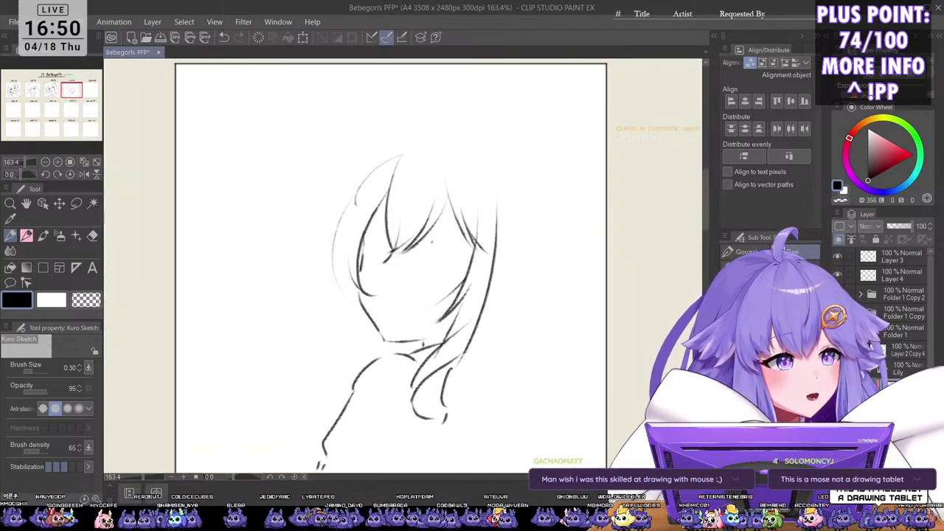
{"action": "left_click_drag", "start_coordinate": [442, 288], "coordinate": [460, 325]}
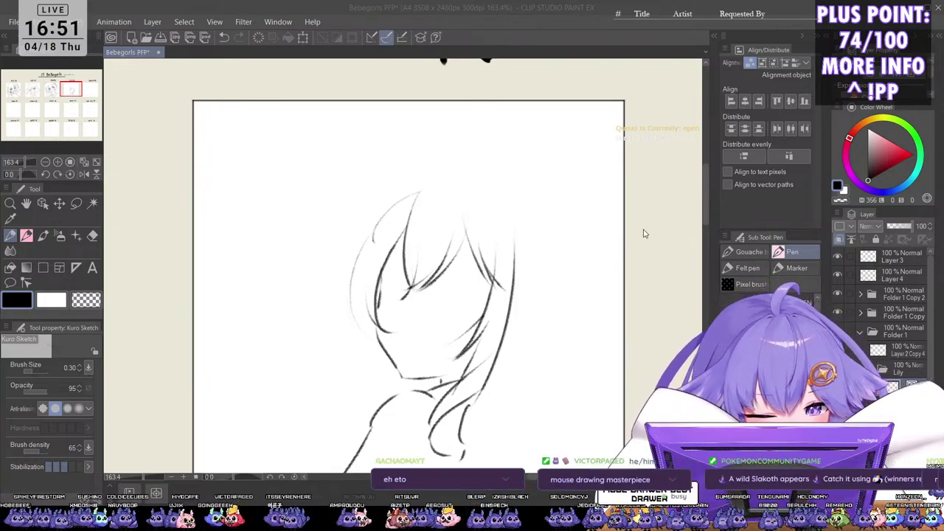
Step: Open the Chat scuff pfp print drawing and look over the plunger-hat portraits in its top two rows
{"action": "double_click", "coordinate": [444, 248]}
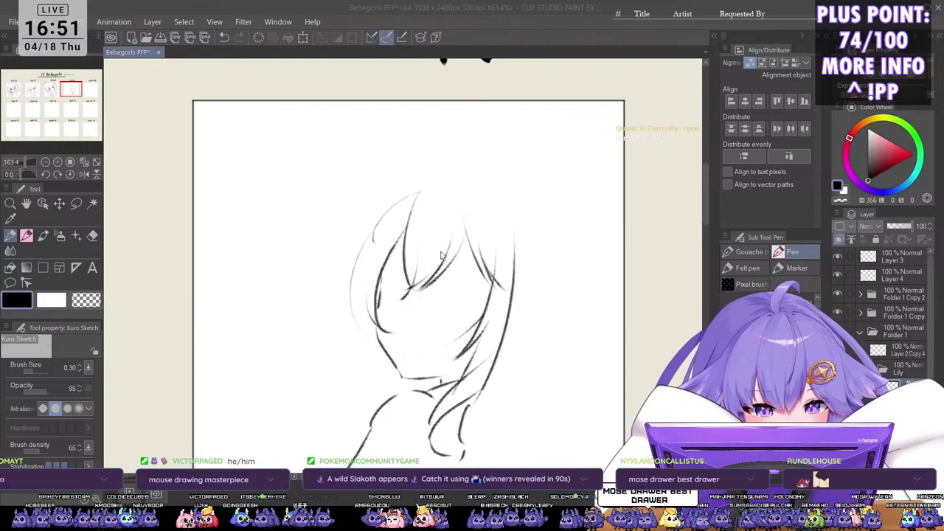
{"action": "scroll", "coordinate": [400, 199], "scroll_direction": "up", "scroll_amount": 3}
{"action": "scroll", "coordinate": [399, 200], "scroll_direction": "up", "scroll_amount": 1}
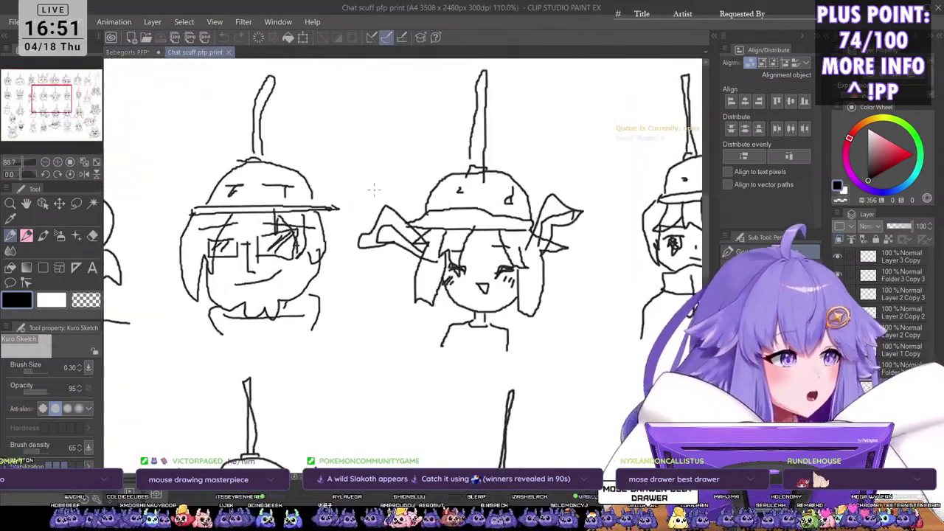
{"action": "left_click_drag", "start_coordinate": [310, 190], "coordinate": [632, 396]}
{"action": "left_click_drag", "start_coordinate": [300, 286], "coordinate": [500, 329]}
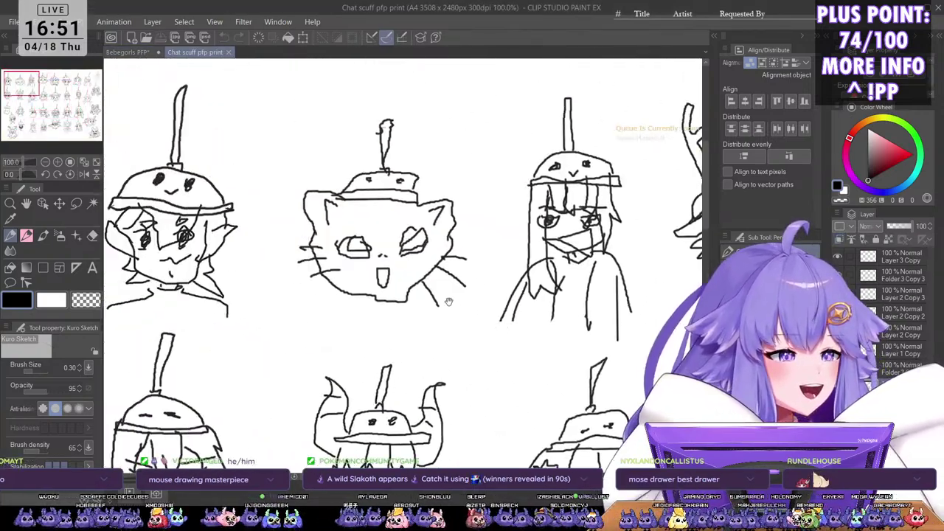
{"action": "scroll", "coordinate": [440, 297], "scroll_direction": "down", "scroll_amount": 2}
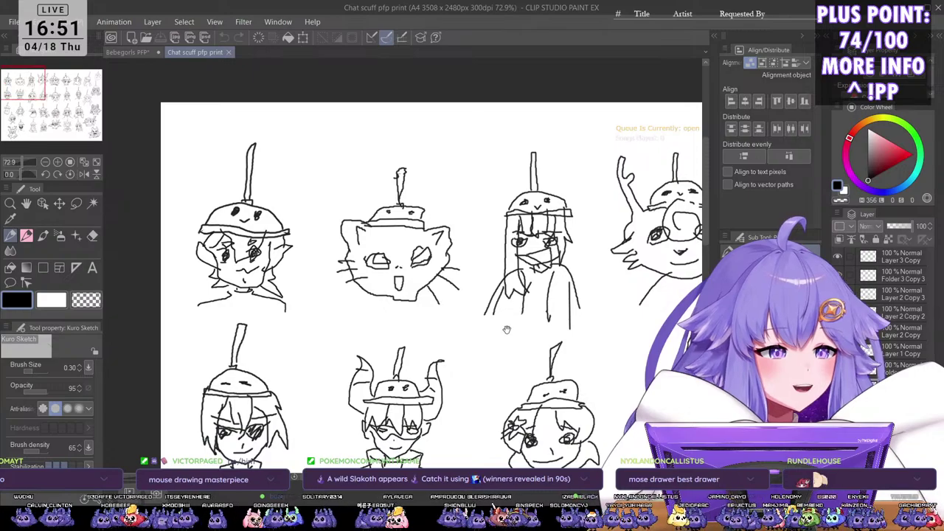
{"action": "left_click_drag", "start_coordinate": [541, 330], "coordinate": [524, 383]}
{"action": "left_click_drag", "start_coordinate": [604, 370], "coordinate": [411, 338]}
{"action": "left_click_drag", "start_coordinate": [519, 358], "coordinate": [419, 351]}
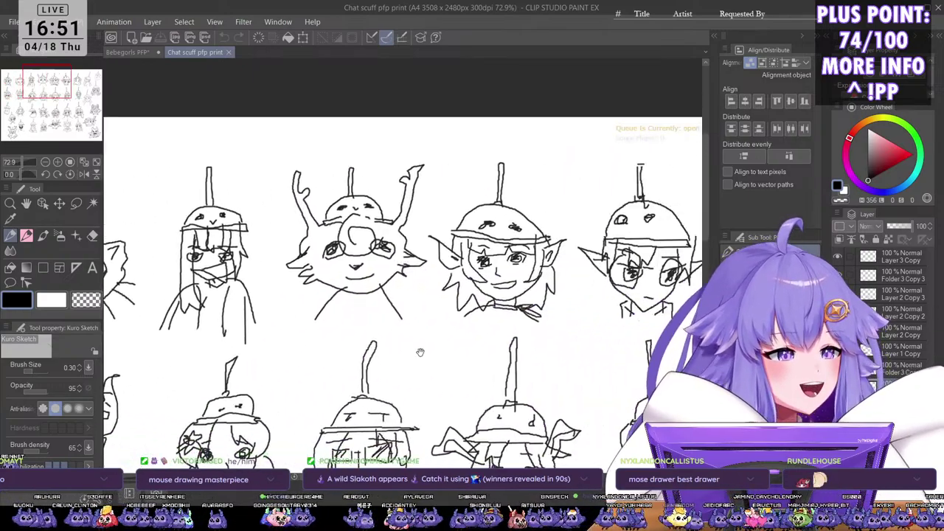
{"action": "mouse_move", "coordinate": [520, 365]}
{"action": "left_mouse_down"}
{"action": "mouse_move", "coordinate": [380, 336]}
{"action": "mouse_move", "coordinate": [412, 335]}
{"action": "left_mouse_up"}
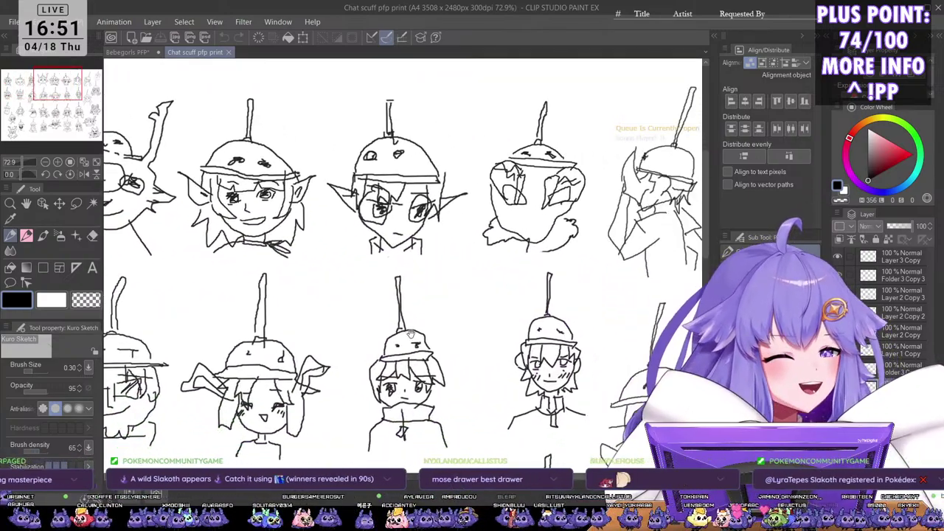
{"action": "left_click_drag", "start_coordinate": [562, 342], "coordinate": [402, 330]}
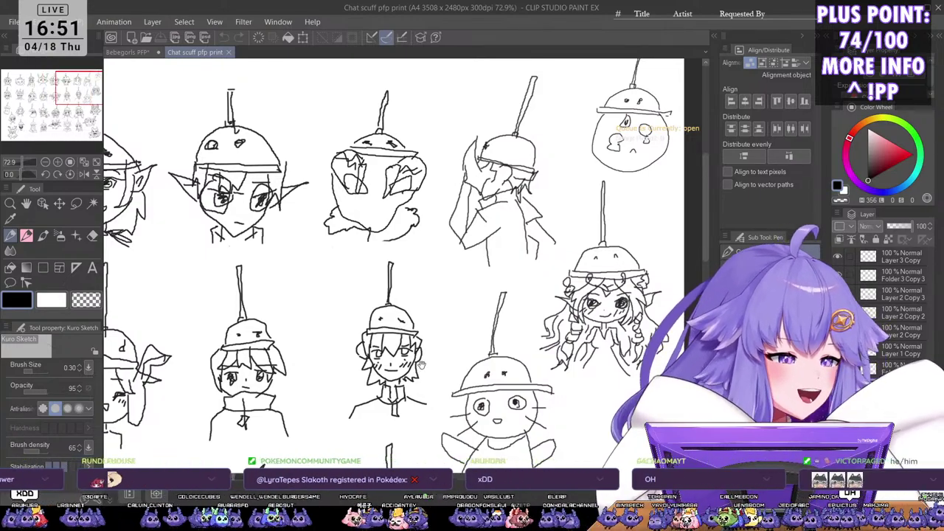
Step: Examine the portraits down the right edge of the print, including the box rabbit and the horned, mustached character up close
{"action": "scroll", "coordinate": [424, 371], "scroll_direction": "up", "scroll_amount": 1}
{"action": "mouse_move", "coordinate": [407, 413]}
{"action": "left_mouse_down"}
{"action": "mouse_move", "coordinate": [407, 310]}
{"action": "mouse_move", "coordinate": [326, 379]}
{"action": "mouse_move", "coordinate": [267, 354]}
{"action": "mouse_move", "coordinate": [226, 305]}
{"action": "left_mouse_up"}
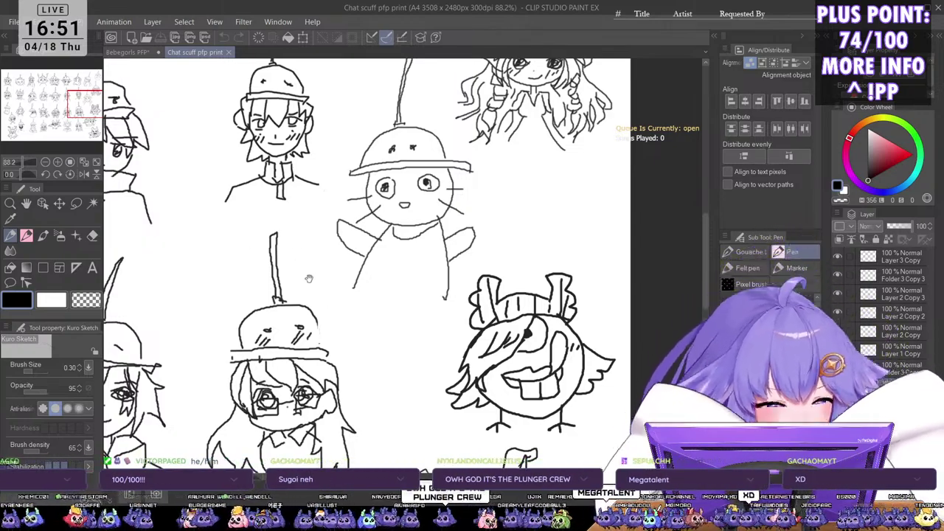
{"action": "left_click_drag", "start_coordinate": [322, 343], "coordinate": [299, 206]}
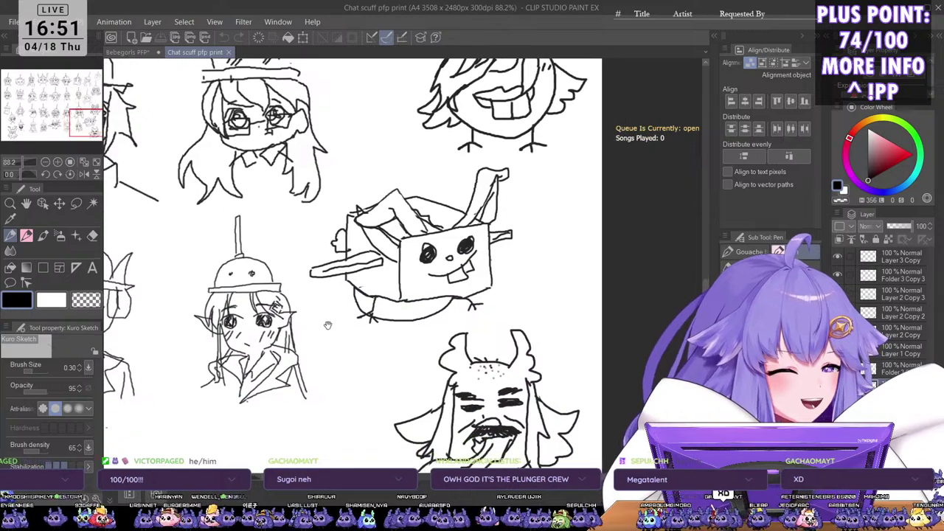
{"action": "left_click_drag", "start_coordinate": [366, 377], "coordinate": [295, 246]}
{"action": "scroll", "coordinate": [465, 297], "scroll_direction": "up", "scroll_amount": 5}
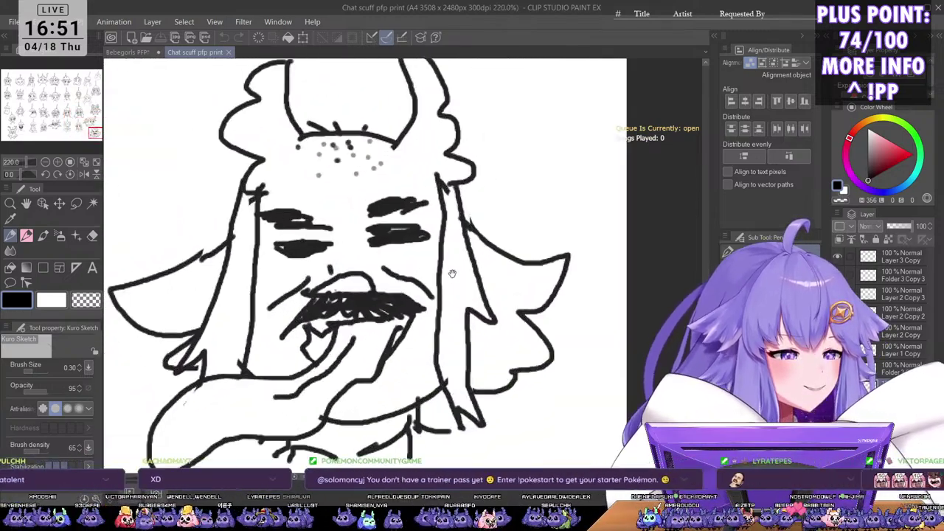
{"action": "left_click_drag", "start_coordinate": [452, 273], "coordinate": [484, 288]}
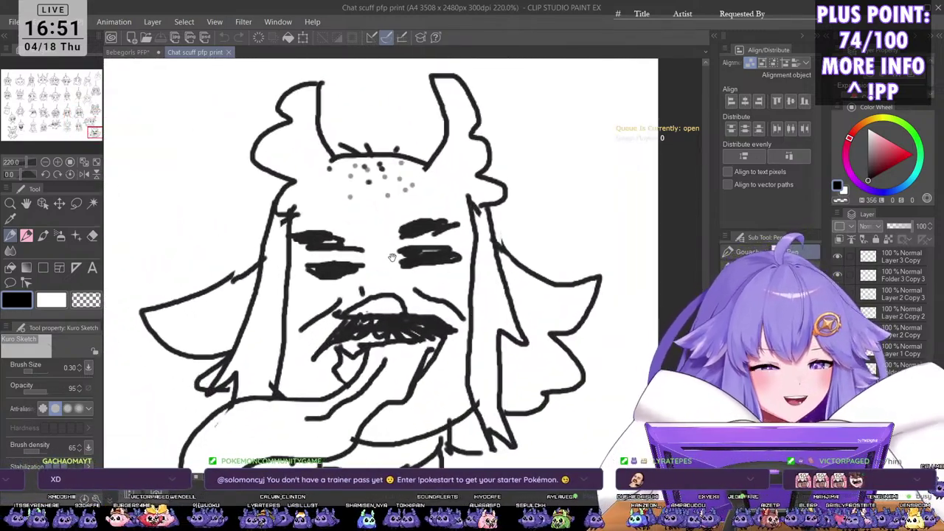
{"action": "left_click_drag", "start_coordinate": [299, 294], "coordinate": [344, 307]}
{"action": "left_click_drag", "start_coordinate": [155, 284], "coordinate": [306, 288]}
{"action": "mouse_move", "coordinate": [111, 270]}
{"action": "left_mouse_down"}
{"action": "mouse_move", "coordinate": [395, 289]}
{"action": "mouse_move", "coordinate": [469, 366]}
{"action": "left_mouse_up"}
{"action": "left_click_drag", "start_coordinate": [403, 255], "coordinate": [436, 376]}
{"action": "scroll", "coordinate": [392, 263], "scroll_direction": "down", "scroll_amount": 2}
{"action": "left_click_drag", "start_coordinate": [157, 291], "coordinate": [371, 269]}
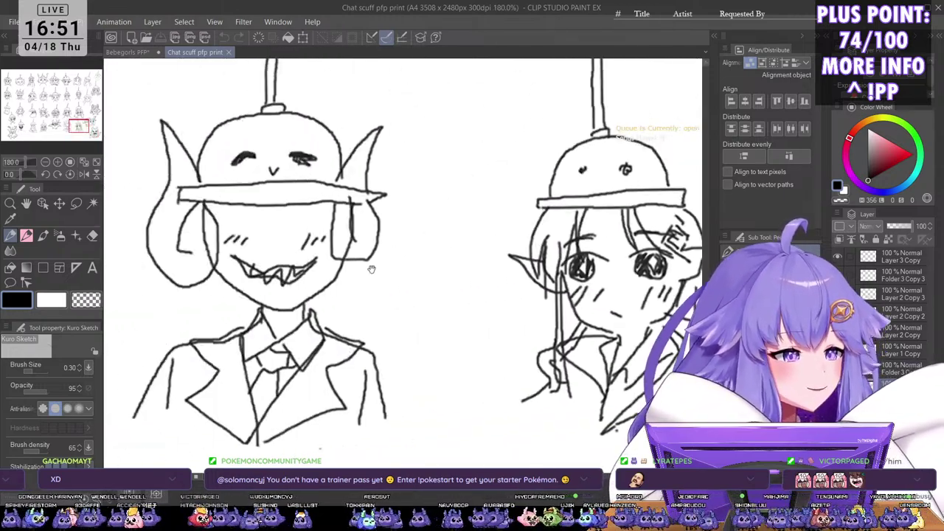
Step: Inspect the suited, pointy-eared portrait in the bottom row and the star-eyed bird beside it
{"action": "scroll", "coordinate": [394, 246], "scroll_direction": "down", "scroll_amount": 3}
{"action": "left_click_drag", "start_coordinate": [291, 235], "coordinate": [321, 238]}
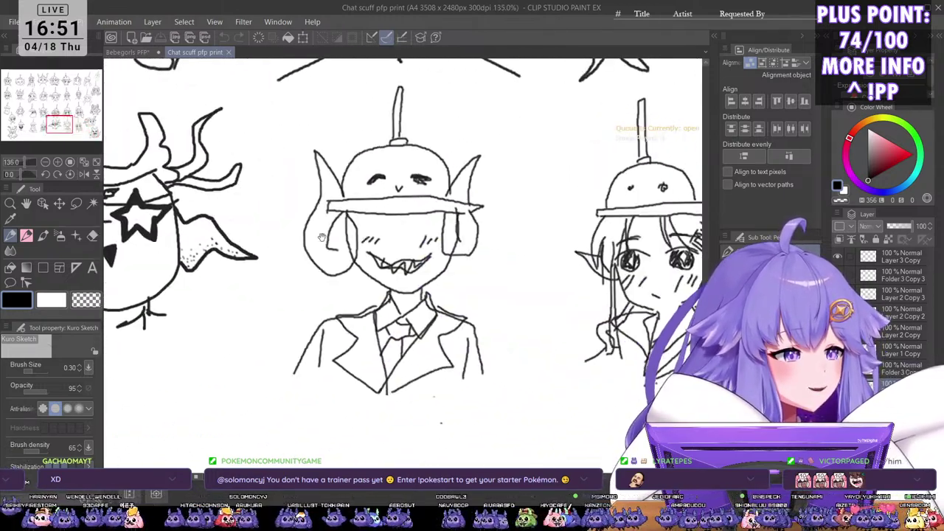
{"action": "scroll", "coordinate": [323, 237], "scroll_direction": "up", "scroll_amount": 4}
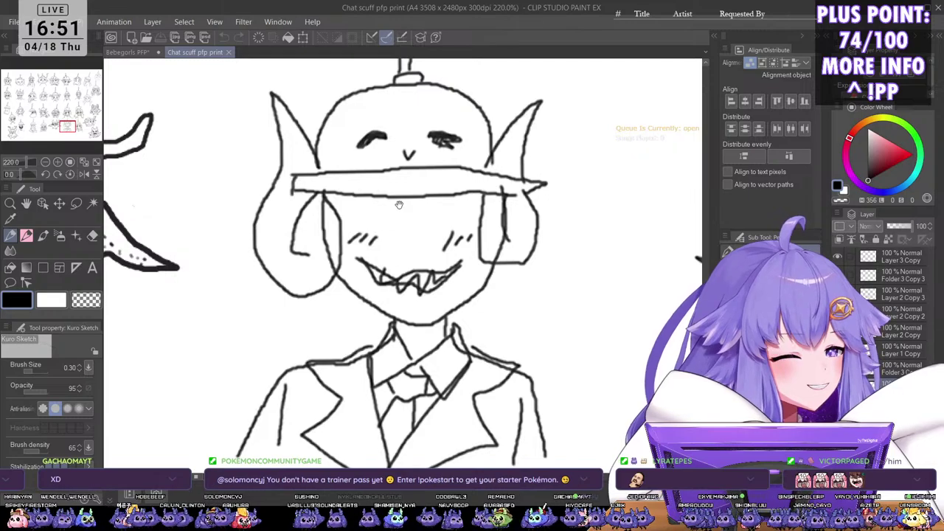
{"action": "scroll", "coordinate": [366, 201], "scroll_direction": "down", "scroll_amount": 4}
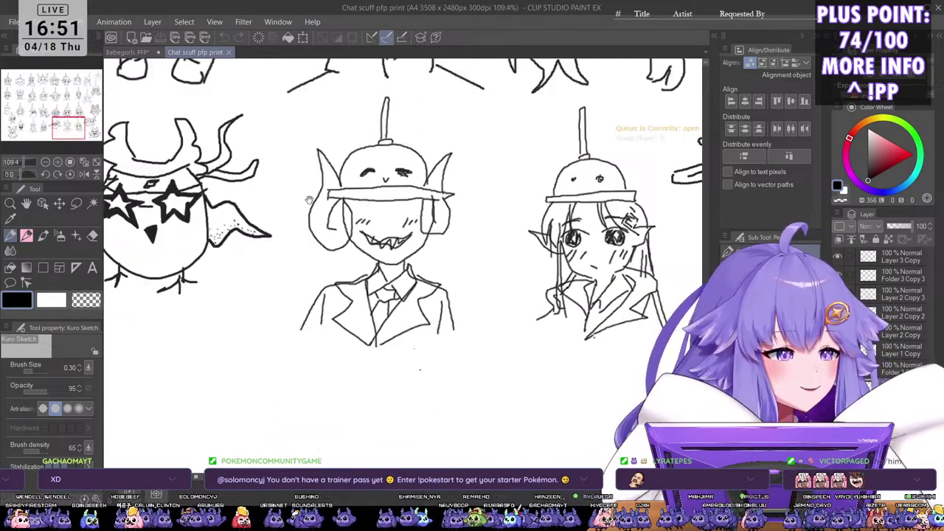
{"action": "left_click_drag", "start_coordinate": [198, 228], "coordinate": [376, 263]}
{"action": "scroll", "coordinate": [193, 223], "scroll_direction": "up", "scroll_amount": 3}
{"action": "left_click_drag", "start_coordinate": [196, 225], "coordinate": [369, 266]}
{"action": "scroll", "coordinate": [369, 269], "scroll_direction": "up", "scroll_amount": 2}
{"action": "left_click_drag", "start_coordinate": [472, 299], "coordinate": [513, 288]}
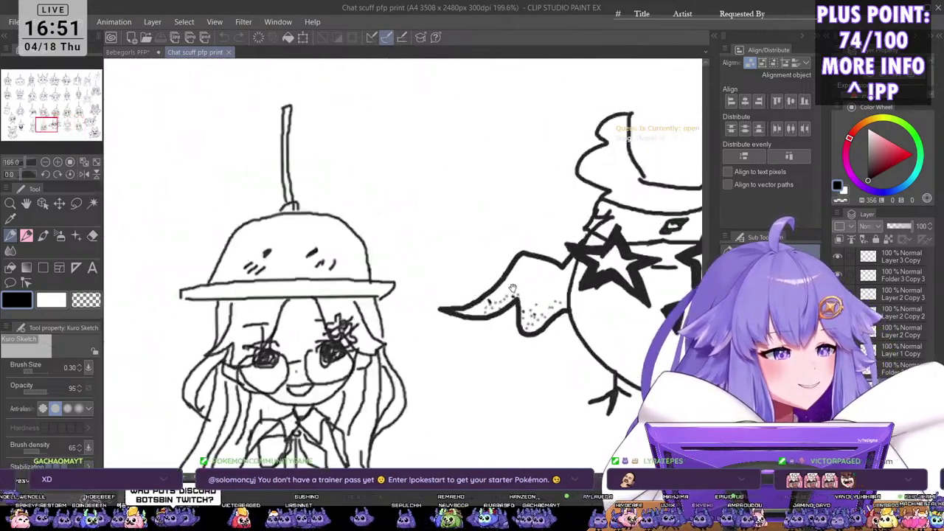
Step: Examine the long-haired man and the bearded man in the bottom row, and close the Chat scuff pfp print drawing
{"action": "scroll", "coordinate": [513, 288], "scroll_direction": "up", "scroll_amount": 1}
{"action": "mouse_move", "coordinate": [461, 365]}
{"action": "left_mouse_down"}
{"action": "mouse_move", "coordinate": [486, 257]}
{"action": "mouse_move", "coordinate": [561, 280]}
{"action": "left_mouse_up"}
{"action": "left_click_drag", "start_coordinate": [331, 255], "coordinate": [630, 289]}
{"action": "left_click_drag", "start_coordinate": [424, 268], "coordinate": [489, 276]}
{"action": "left_click_drag", "start_coordinate": [464, 309], "coordinate": [476, 272]}
{"action": "scroll", "coordinate": [472, 257], "scroll_direction": "up", "scroll_amount": 1}
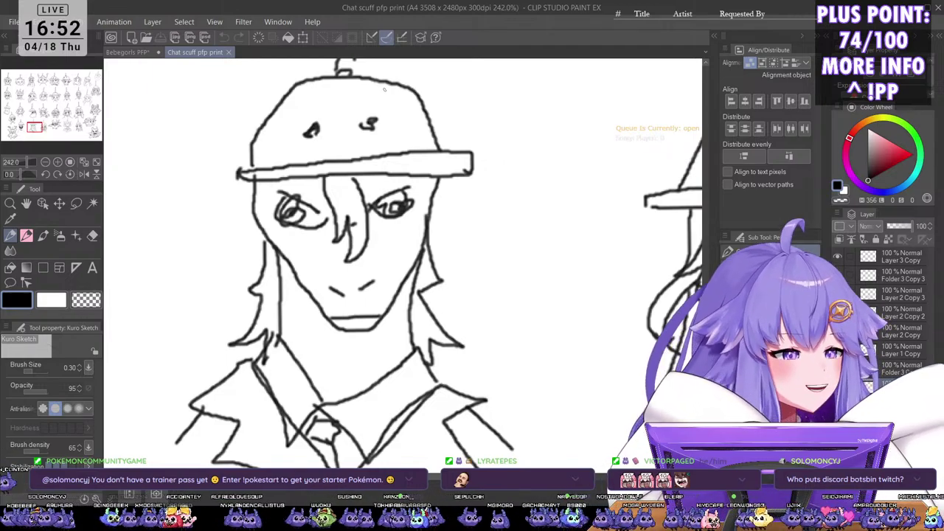
{"action": "left_click_drag", "start_coordinate": [361, 266], "coordinate": [568, 351]}
{"action": "left_click_drag", "start_coordinate": [435, 138], "coordinate": [611, 159]}
{"action": "left_click_drag", "start_coordinate": [441, 185], "coordinate": [608, 136]}
{"action": "left_click_drag", "start_coordinate": [493, 161], "coordinate": [521, 130]}
{"action": "left_click_drag", "start_coordinate": [519, 240], "coordinate": [490, 184]}
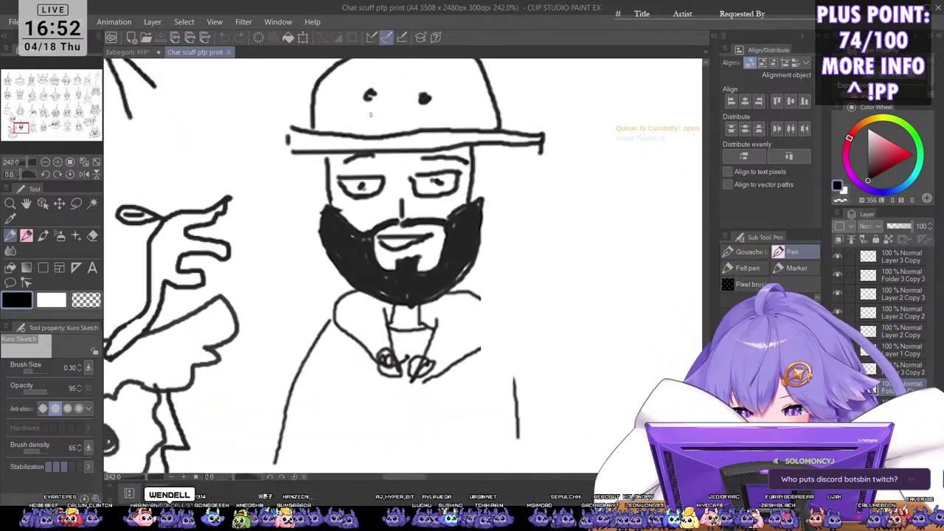
{"action": "left_click", "coordinate": [229, 52]}
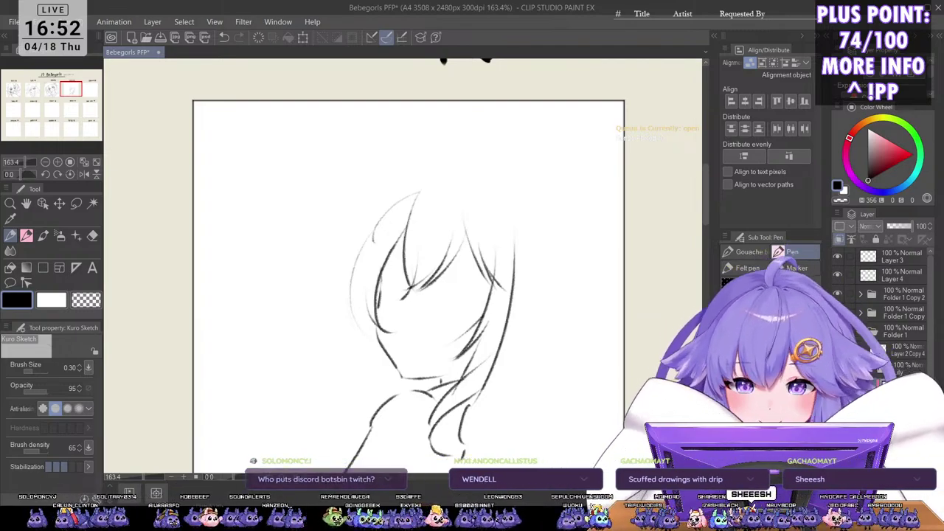
Step: Redraw Lily's left shoulder curve and sketch her right shoulder with the upper arm running down to the frame's lower edge
{"action": "scroll", "coordinate": [511, 232], "scroll_direction": "down", "scroll_amount": 3}
{"action": "left_click_drag", "start_coordinate": [500, 311], "coordinate": [495, 301]}
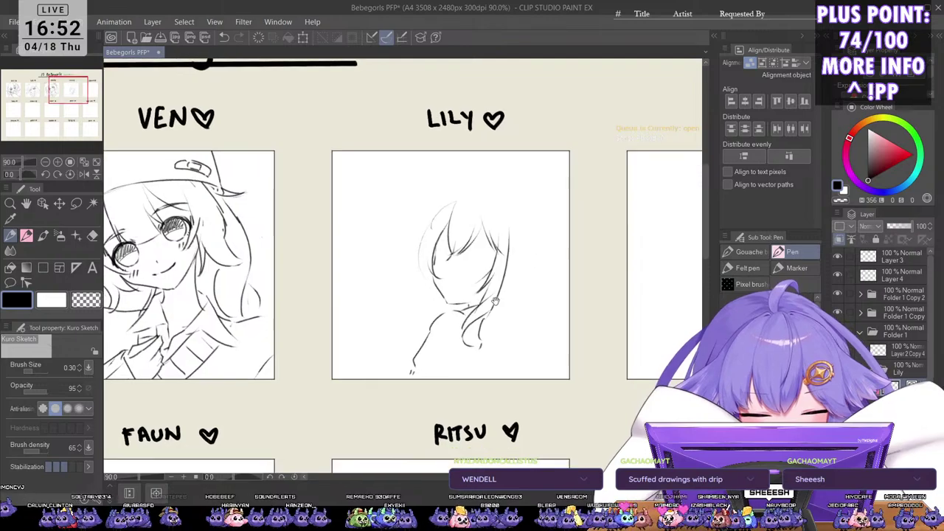
{"action": "scroll", "coordinate": [494, 302], "scroll_direction": "up", "scroll_amount": 5}
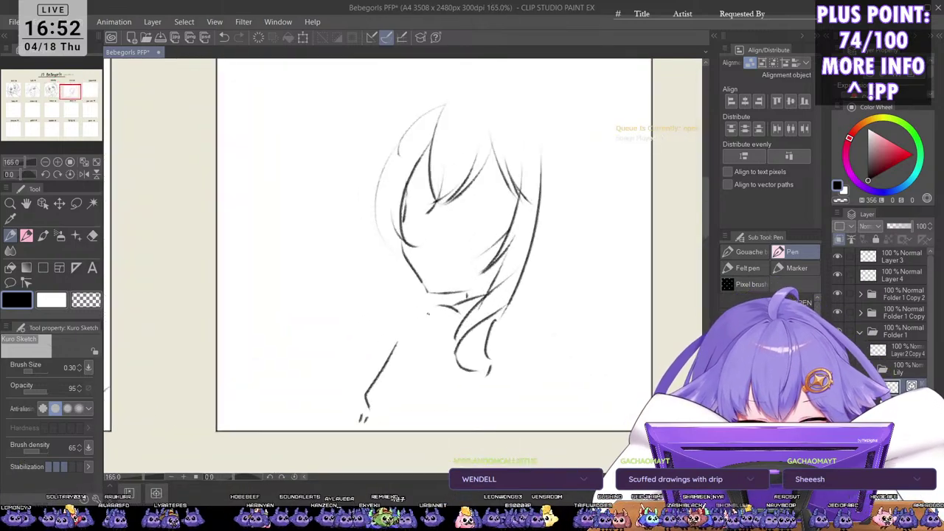
{"action": "left_click_drag", "start_coordinate": [428, 310], "coordinate": [399, 338]}
{"action": "mouse_move", "coordinate": [516, 301]}
{"action": "left_mouse_down"}
{"action": "mouse_move", "coordinate": [522, 292]}
{"action": "mouse_move", "coordinate": [534, 301]}
{"action": "mouse_move", "coordinate": [529, 293]}
{"action": "mouse_move", "coordinate": [523, 312]}
{"action": "mouse_move", "coordinate": [537, 373]}
{"action": "left_mouse_up"}
{"action": "key", "text": "ctrl+z"}
{"action": "key", "text": "ctrl+z"}
{"action": "left_click_drag", "start_coordinate": [527, 321], "coordinate": [545, 403]}
{"action": "left_click_drag", "start_coordinate": [545, 409], "coordinate": [550, 428]}
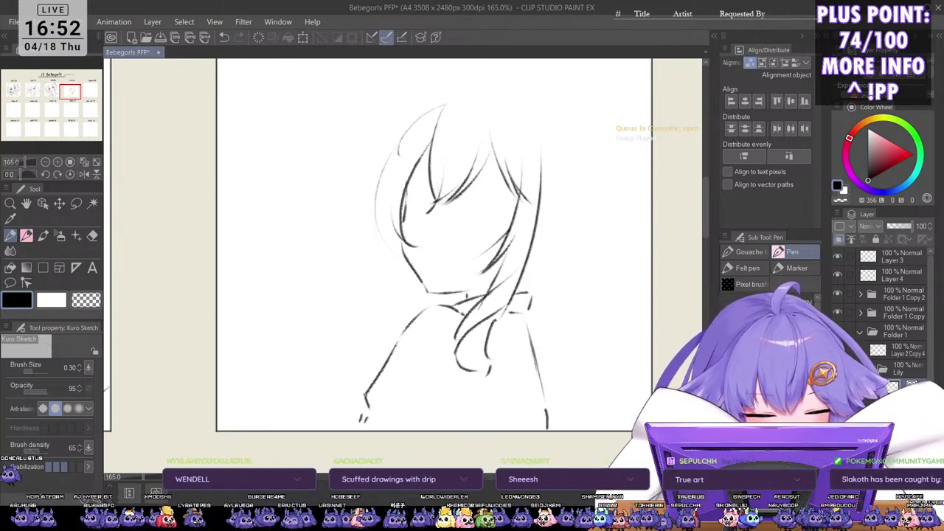
Step: Replace the inner curl of Lily's right hair lock with a longer edge and pointed tips over the chest
{"action": "left_click_drag", "start_coordinate": [527, 244], "coordinate": [508, 293]}
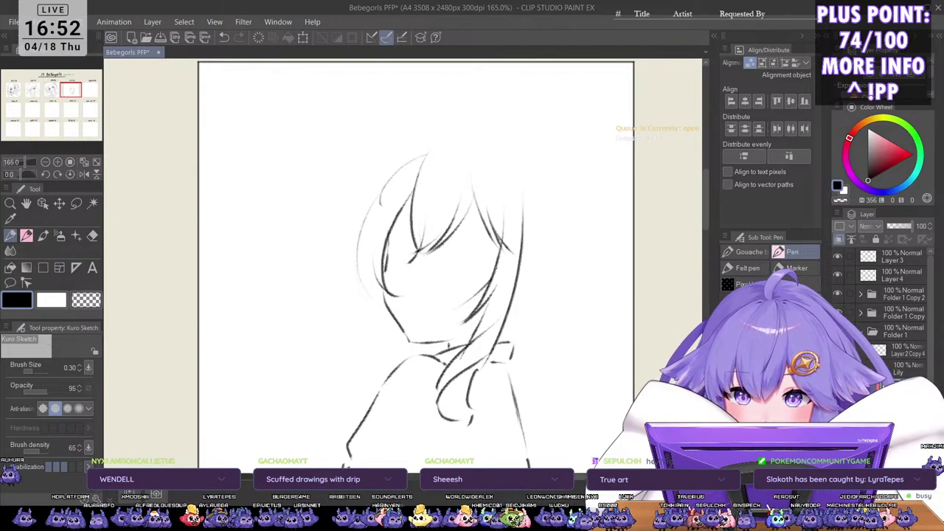
{"action": "key", "text": "ctrl+z"}
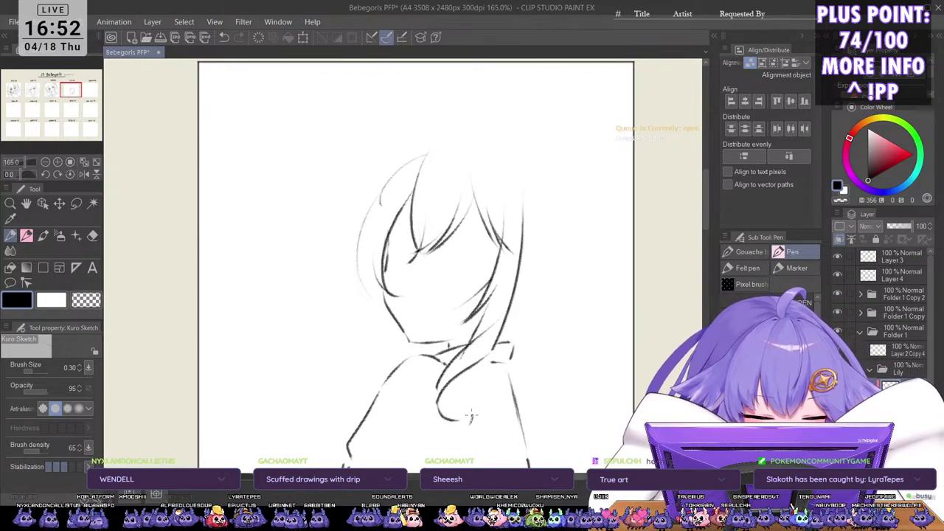
{"action": "left_click_drag", "start_coordinate": [495, 351], "coordinate": [485, 427]}
{"action": "left_click_drag", "start_coordinate": [454, 406], "coordinate": [486, 434]}
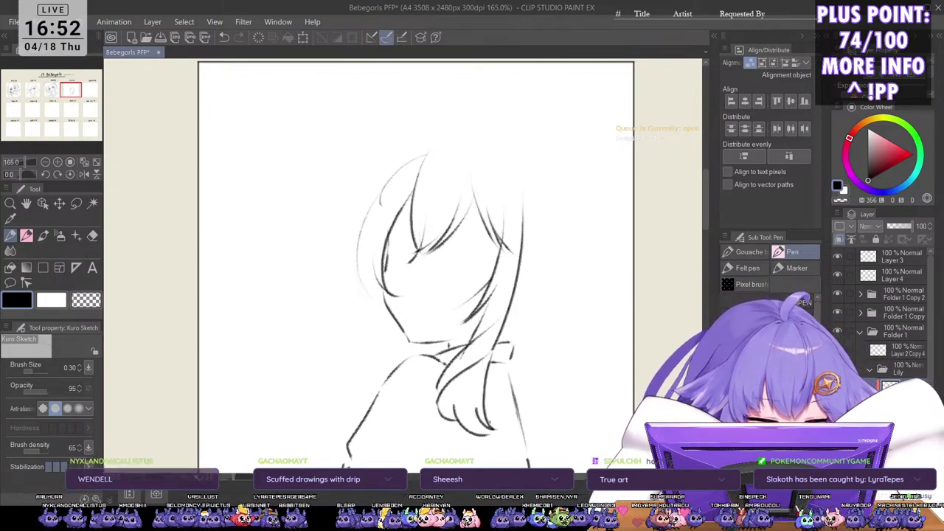
{"action": "key", "text": "ctrl+z"}
{"action": "key", "text": "ctrl+z"}
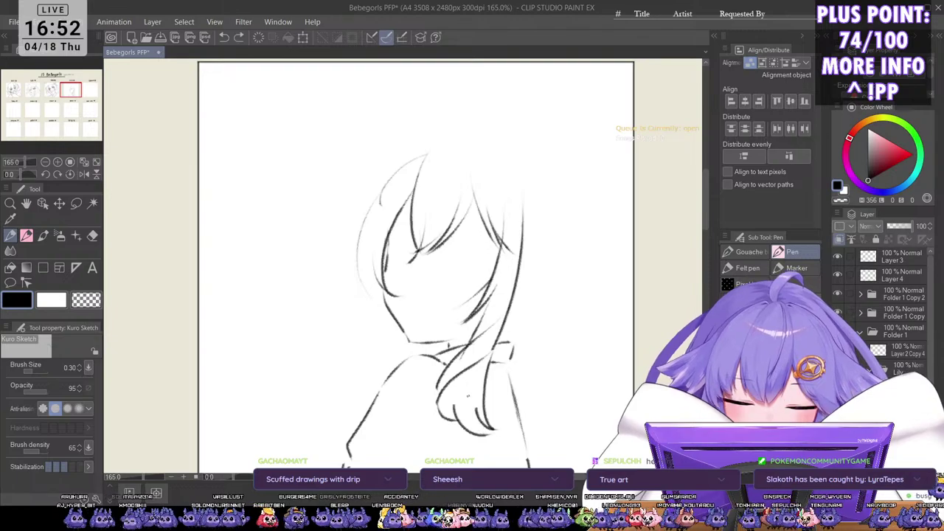
{"action": "mouse_move", "coordinate": [456, 406]}
{"action": "left_mouse_down"}
{"action": "mouse_move", "coordinate": [467, 425]}
{"action": "mouse_move", "coordinate": [493, 429]}
{"action": "left_mouse_up"}
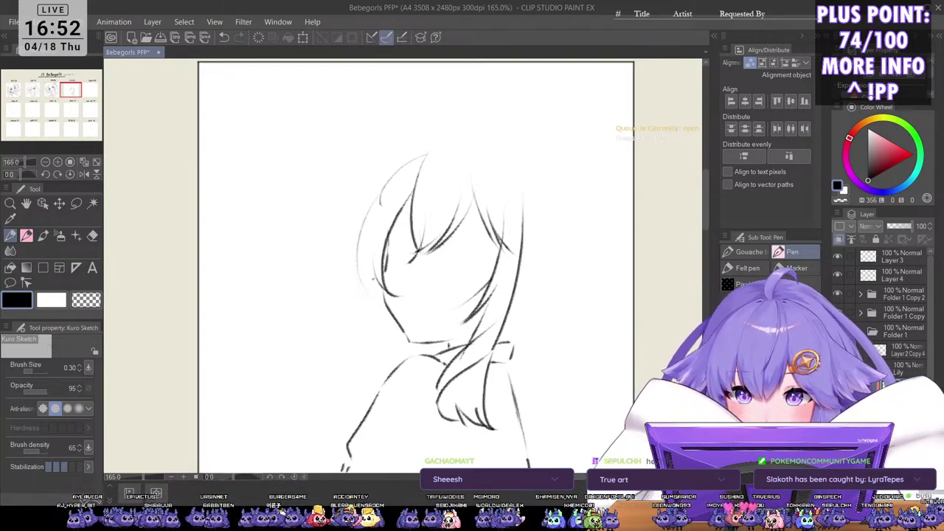
Step: Draw Lily's long left hair lock from beside the cheek down over the shoulder, with pointed tips and an inner edge
{"action": "left_click_drag", "start_coordinate": [369, 236], "coordinate": [341, 364]}
{"action": "key", "text": "ctrl+z"}
{"action": "left_click_drag", "start_coordinate": [365, 258], "coordinate": [348, 418]}
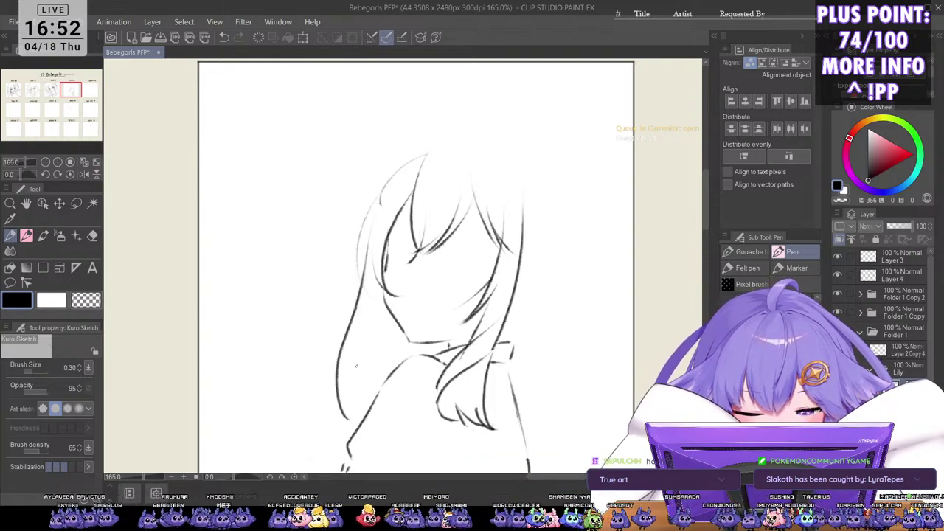
{"action": "left_click_drag", "start_coordinate": [350, 371], "coordinate": [354, 418]}
{"action": "left_click_drag", "start_coordinate": [353, 373], "coordinate": [373, 407]}
{"action": "mouse_move", "coordinate": [380, 307]}
{"action": "left_mouse_down"}
{"action": "mouse_move", "coordinate": [375, 417]}
{"action": "mouse_move", "coordinate": [370, 366]}
{"action": "left_mouse_up"}
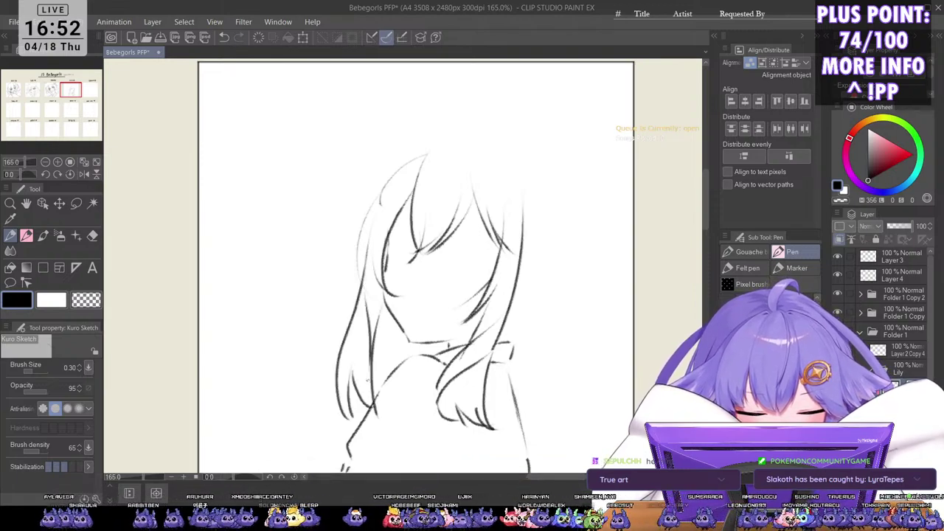
{"action": "left_click_drag", "start_coordinate": [380, 311], "coordinate": [373, 399]}
{"action": "left_click_drag", "start_coordinate": [379, 295], "coordinate": [373, 411]}
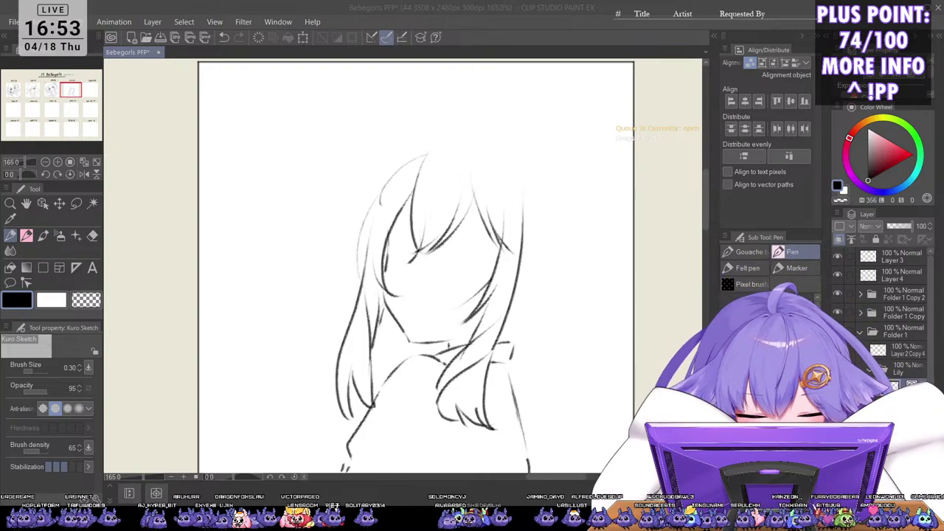
{"action": "scroll", "coordinate": [413, 350], "scroll_direction": "down", "scroll_amount": 3}
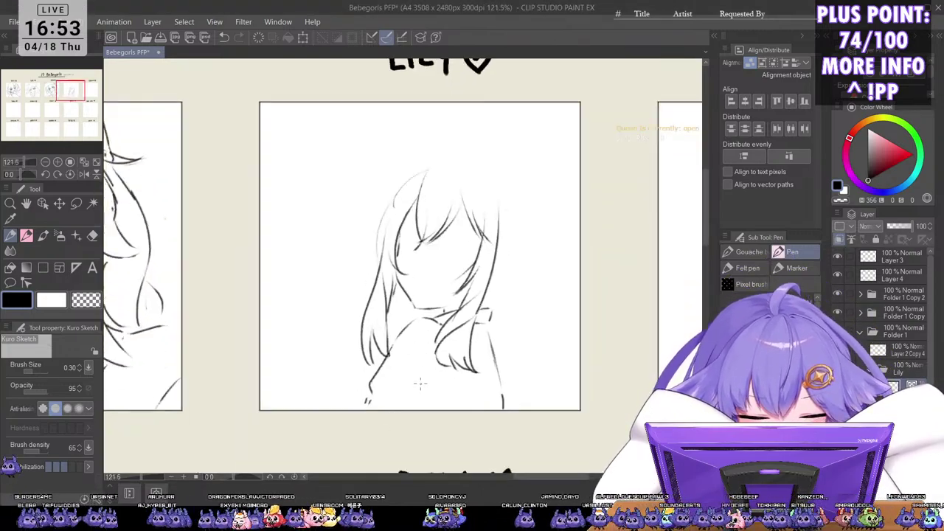
Step: Draw the inner line of Lily's arm from below her right hair lock down to the frame's lower edge
{"action": "left_click_drag", "start_coordinate": [432, 368], "coordinate": [410, 407]}
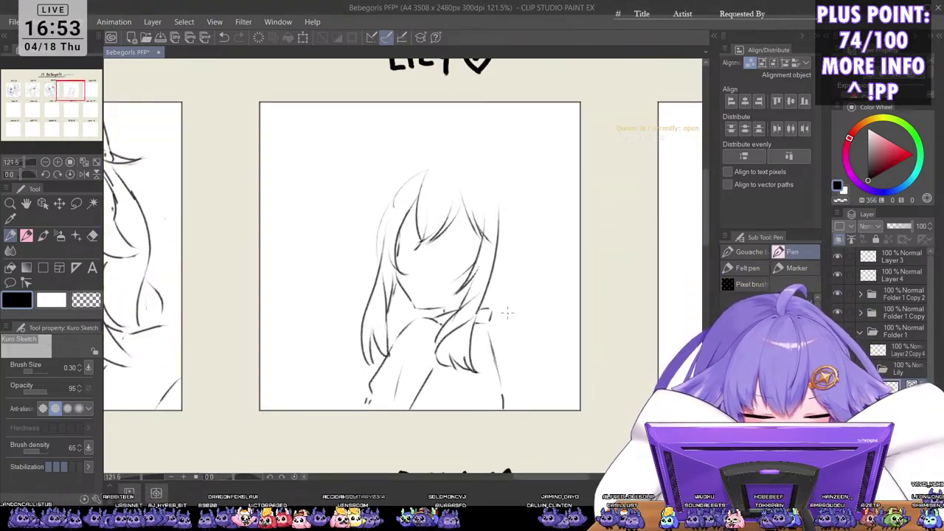
{"action": "scroll", "coordinate": [499, 317], "scroll_direction": "up", "scroll_amount": 1}
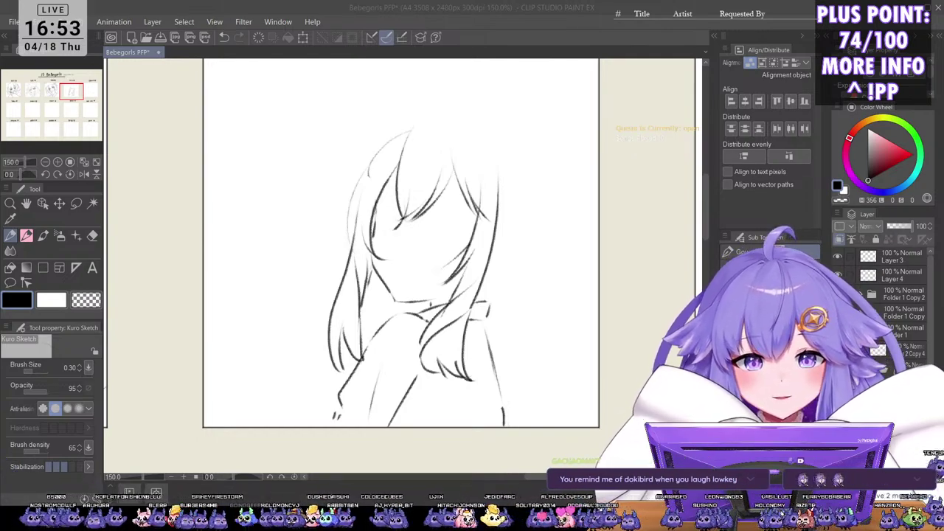
{"action": "left_click", "coordinate": [188, 317]}
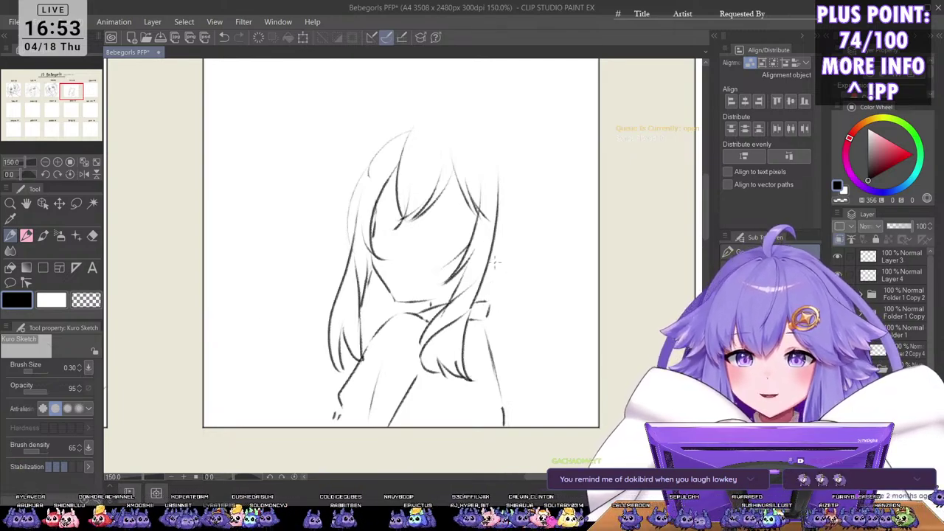
{"action": "scroll", "coordinate": [507, 263], "scroll_direction": "down", "scroll_amount": 1}
{"action": "scroll", "coordinate": [507, 324], "scroll_direction": "up", "scroll_amount": 1}
{"action": "left_click_drag", "start_coordinate": [490, 301], "coordinate": [488, 312]}
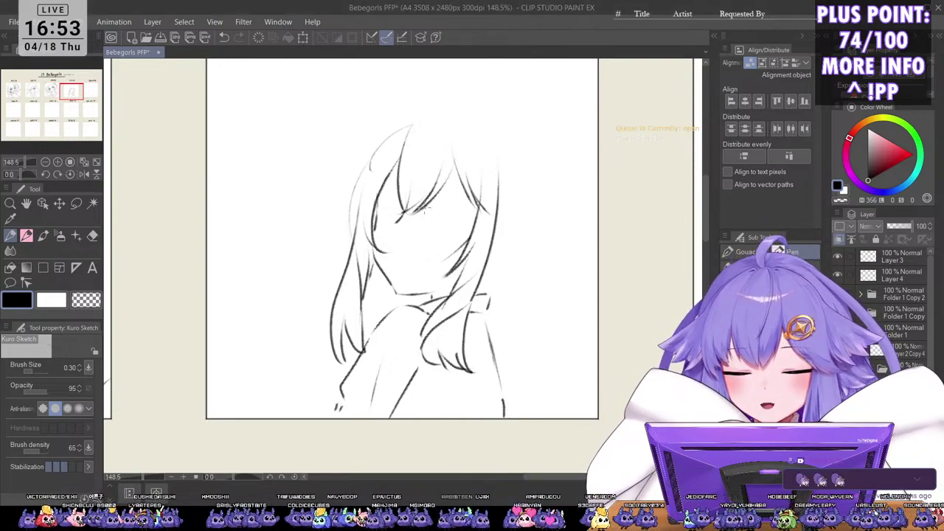
Step: Redraw the outer hair contour on the left side of Lily's head, from the crown down to cheek level
{"action": "scroll", "coordinate": [472, 217], "scroll_direction": "down", "scroll_amount": 1}
{"action": "left_click_drag", "start_coordinate": [479, 220], "coordinate": [517, 273]}
{"action": "scroll", "coordinate": [464, 211], "scroll_direction": "up", "scroll_amount": 1}
{"action": "scroll", "coordinate": [458, 206], "scroll_direction": "up", "scroll_amount": 1}
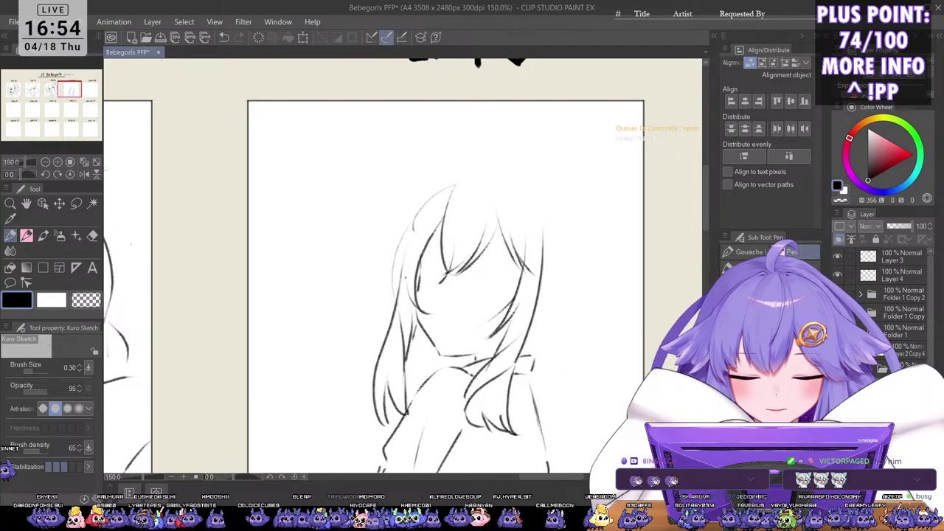
{"action": "left_click_drag", "start_coordinate": [435, 205], "coordinate": [397, 288]}
{"action": "key", "text": "ctrl+z"}
{"action": "left_click_drag", "start_coordinate": [444, 193], "coordinate": [396, 291]}
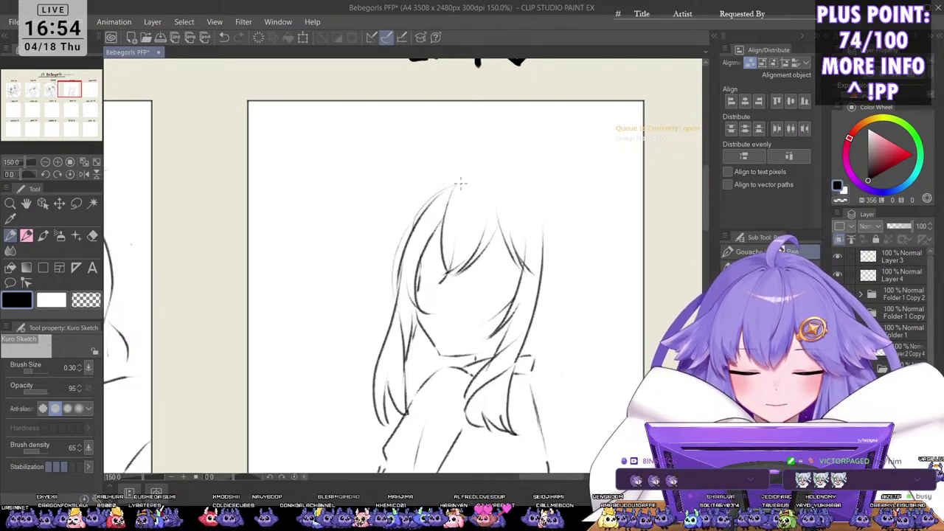
{"action": "mouse_move", "coordinate": [458, 185]}
{"action": "left_mouse_down"}
{"action": "mouse_move", "coordinate": [443, 240]}
{"action": "mouse_move", "coordinate": [449, 204]}
{"action": "left_mouse_up"}
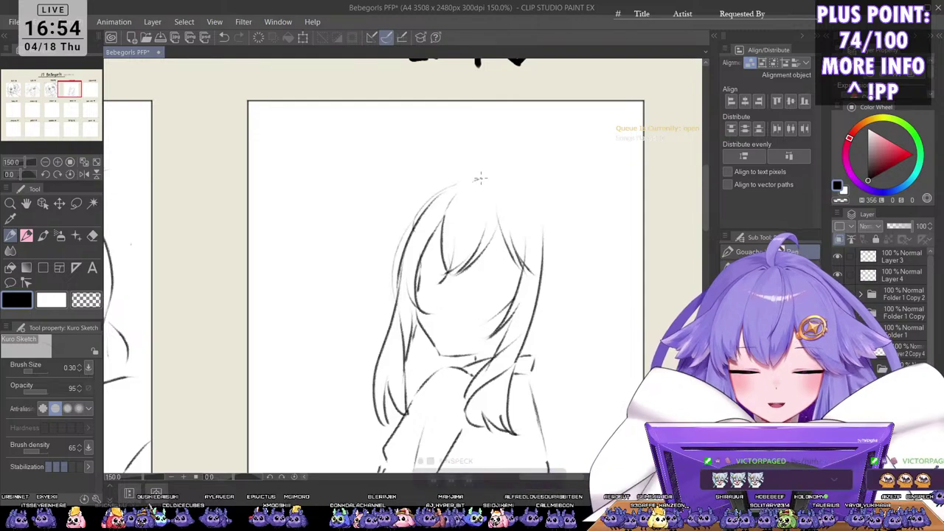
Step: Draw the curled ahoge and the crown, continuing the back hair's outer edge down Lily's right side past the shoulder
{"action": "mouse_move", "coordinate": [469, 182]}
{"action": "left_mouse_down"}
{"action": "mouse_move", "coordinate": [497, 146]}
{"action": "mouse_move", "coordinate": [479, 192]}
{"action": "mouse_move", "coordinate": [481, 173]}
{"action": "mouse_move", "coordinate": [528, 216]}
{"action": "mouse_move", "coordinate": [477, 180]}
{"action": "mouse_move", "coordinate": [516, 179]}
{"action": "mouse_move", "coordinate": [559, 212]}
{"action": "mouse_move", "coordinate": [571, 246]}
{"action": "left_mouse_up"}
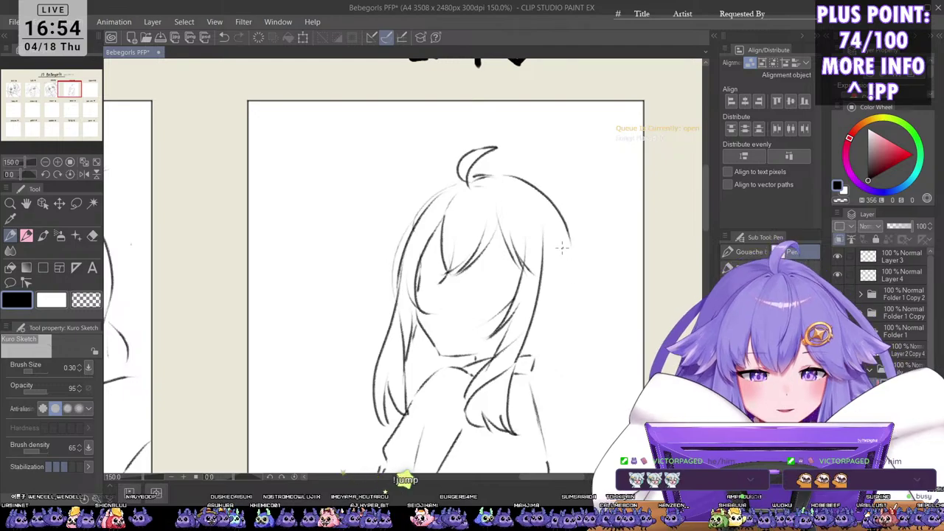
{"action": "left_click_drag", "start_coordinate": [549, 291], "coordinate": [484, 265]}
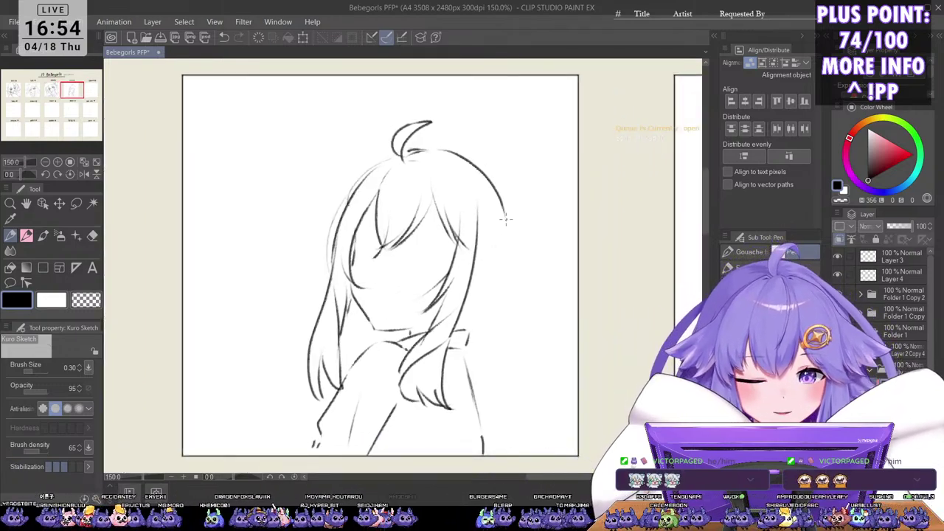
{"action": "mouse_move", "coordinate": [506, 218]}
{"action": "left_mouse_down"}
{"action": "mouse_move", "coordinate": [516, 253]}
{"action": "mouse_move", "coordinate": [518, 352]}
{"action": "left_mouse_up"}
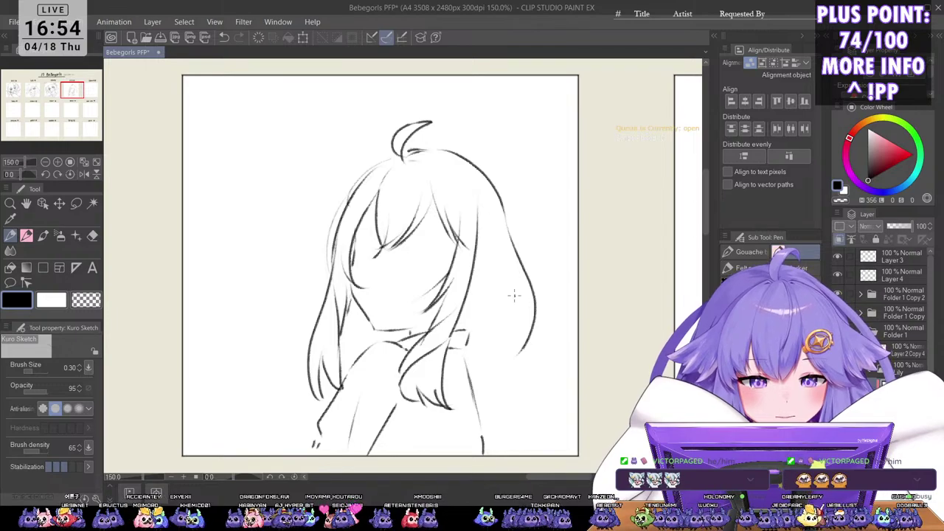
{"action": "mouse_move", "coordinate": [525, 295]}
{"action": "left_mouse_down"}
{"action": "mouse_move", "coordinate": [513, 376]}
{"action": "mouse_move", "coordinate": [518, 354]}
{"action": "mouse_move", "coordinate": [528, 378]}
{"action": "mouse_move", "coordinate": [532, 410]}
{"action": "left_mouse_up"}
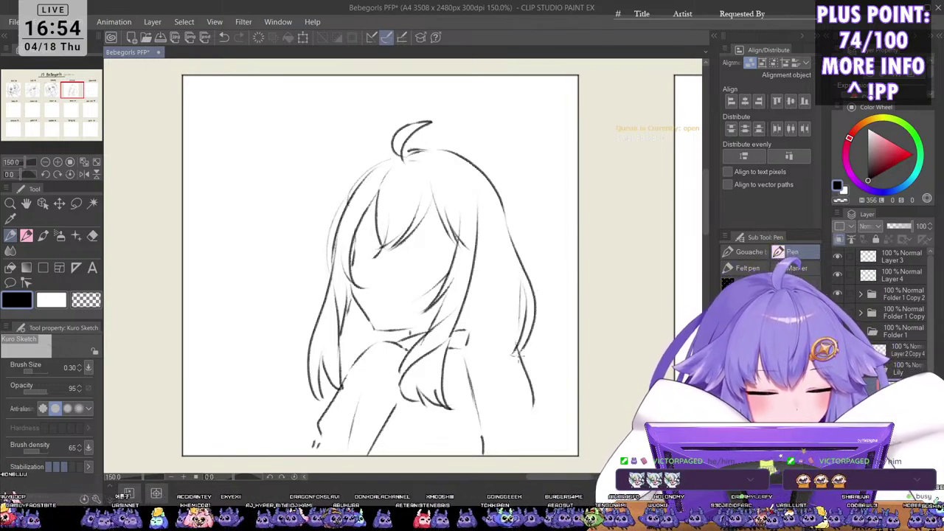
{"action": "key", "text": "ctrl+z"}
{"action": "key", "text": "ctrl+z"}
{"action": "left_click_drag", "start_coordinate": [520, 333], "coordinate": [546, 425]}
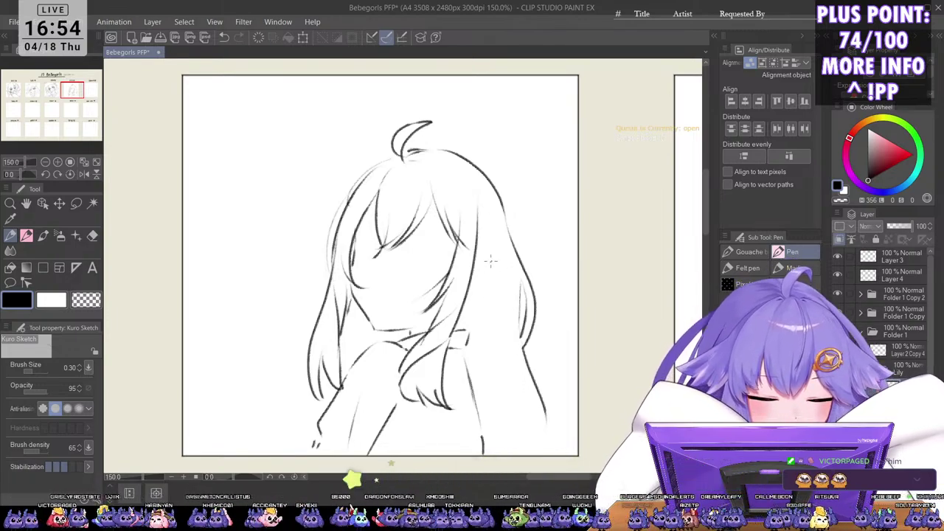
{"action": "scroll", "coordinate": [514, 248], "scroll_direction": "down", "scroll_amount": 1}
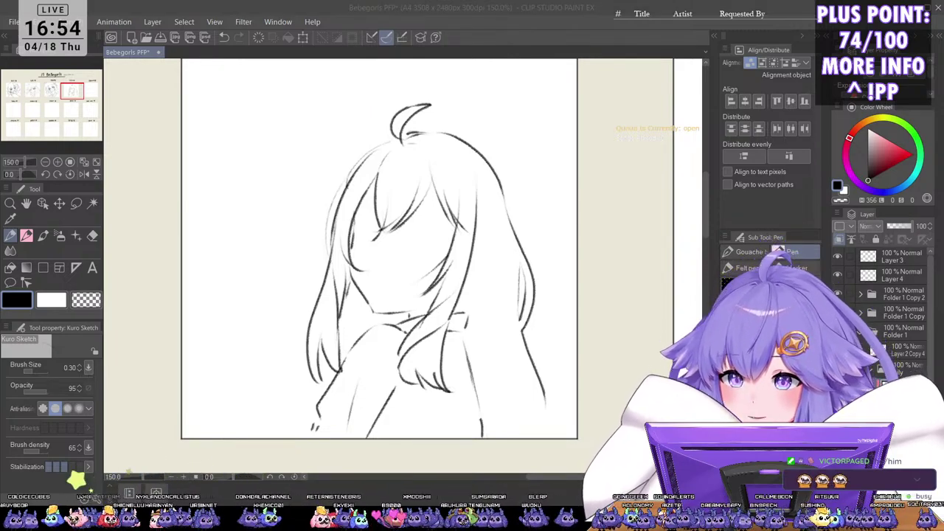
{"action": "left_click", "coordinate": [499, 245]}
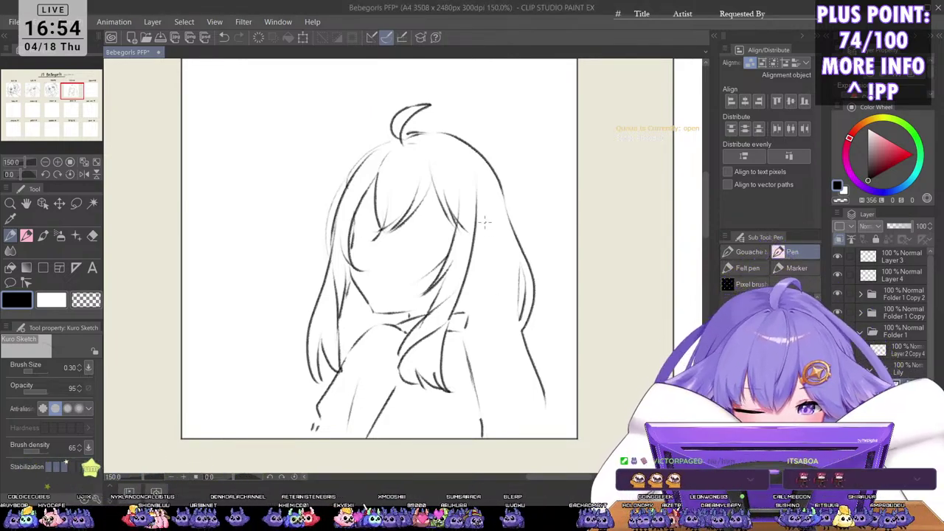
{"action": "scroll", "coordinate": [481, 273], "scroll_direction": "up", "scroll_amount": 2}
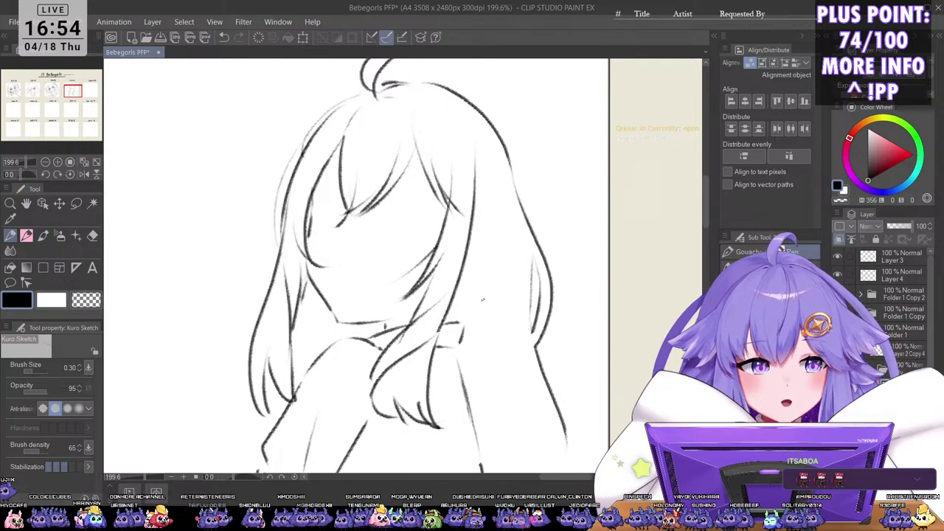
{"action": "scroll", "coordinate": [476, 260], "scroll_direction": "down", "scroll_amount": 2}
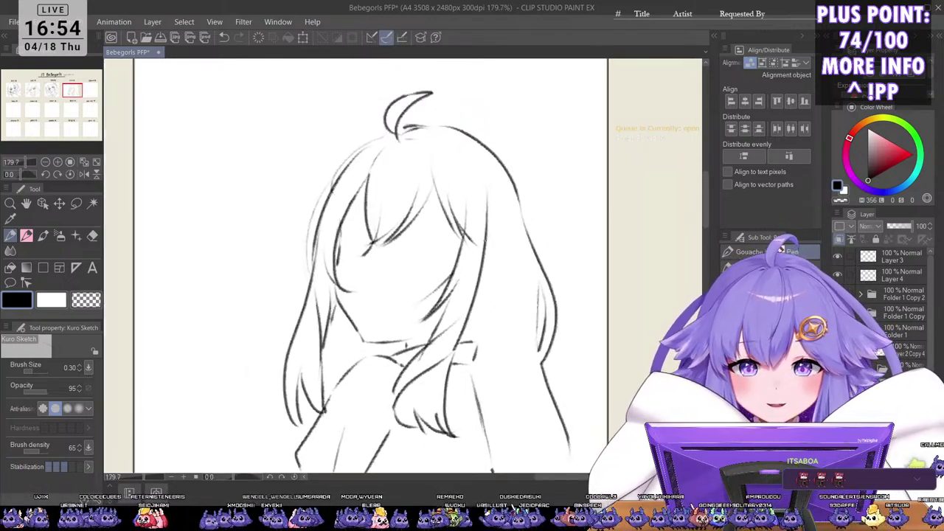
{"action": "scroll", "coordinate": [486, 267], "scroll_direction": "up", "scroll_amount": 3}
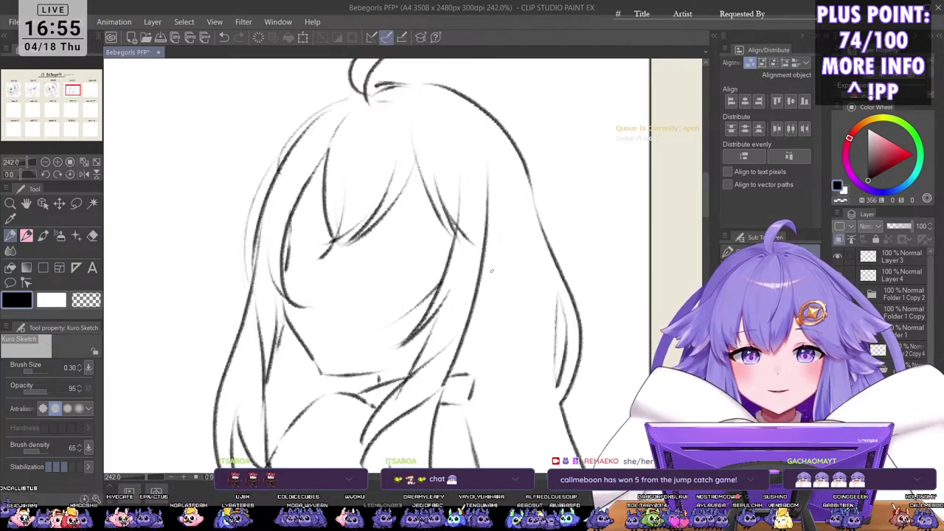
{"action": "scroll", "coordinate": [476, 224], "scroll_direction": "down", "scroll_amount": 1}
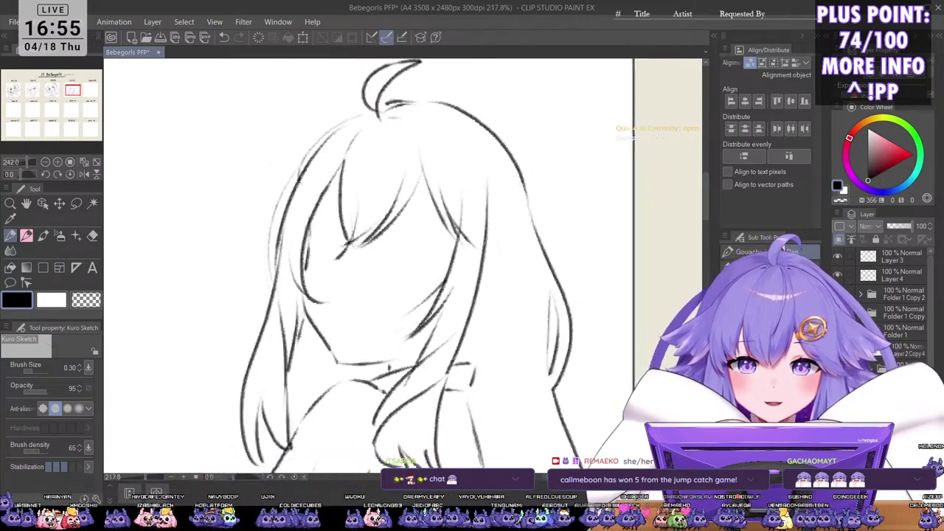
Step: Draw Lily's ear with its inner curve behind the right hair lock
{"action": "mouse_move", "coordinate": [502, 277]}
{"action": "left_mouse_down"}
{"action": "mouse_move", "coordinate": [522, 345]}
{"action": "mouse_move", "coordinate": [510, 365]}
{"action": "mouse_move", "coordinate": [533, 262]}
{"action": "left_mouse_up"}
{"action": "scroll", "coordinate": [516, 258], "scroll_direction": "down", "scroll_amount": 2}
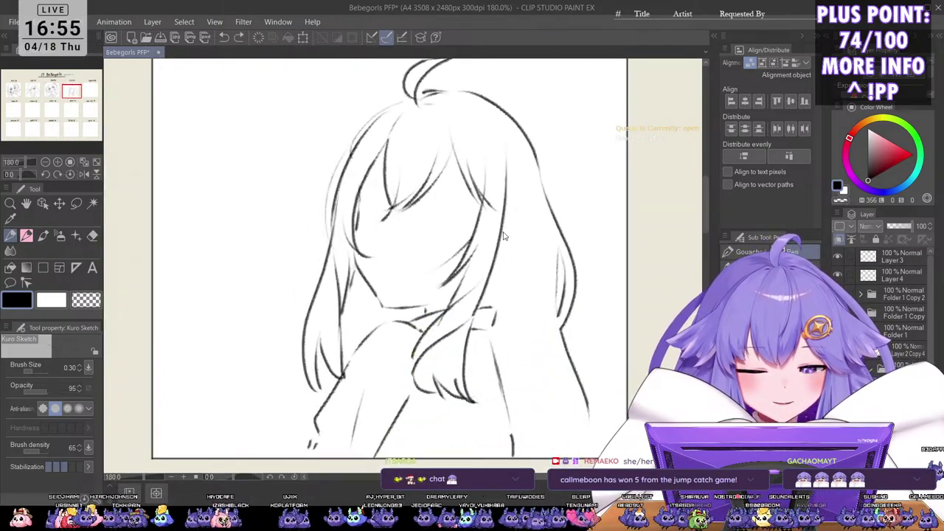
{"action": "mouse_move", "coordinate": [510, 233]}
{"action": "left_mouse_down"}
{"action": "mouse_move", "coordinate": [517, 254]}
{"action": "mouse_move", "coordinate": [493, 272]}
{"action": "left_mouse_up"}
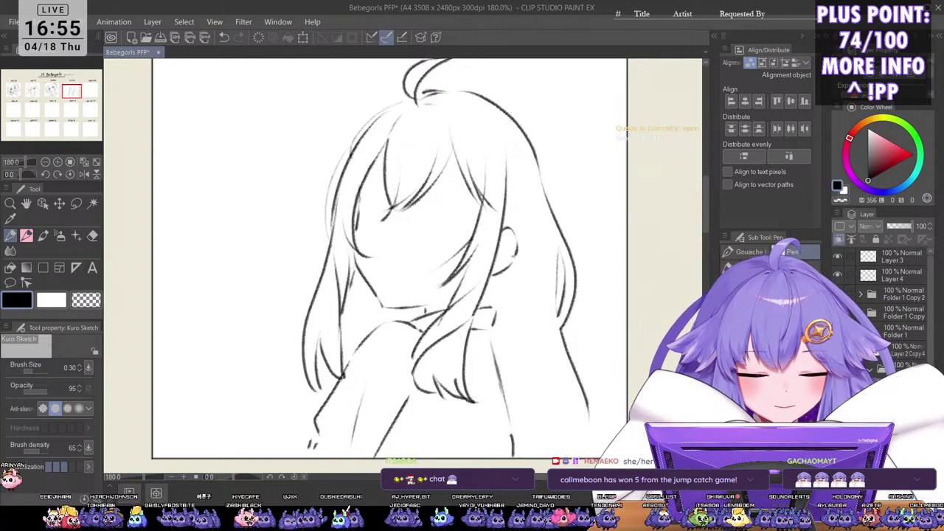
{"action": "left_click_drag", "start_coordinate": [502, 237], "coordinate": [506, 247]}
Step: Draw a hair strand behind Lily's ear that runs into a twisted braid reaching the frame's lower edge
{"action": "mouse_move", "coordinate": [509, 187]}
{"action": "left_mouse_down"}
{"action": "mouse_move", "coordinate": [527, 299]}
{"action": "mouse_move", "coordinate": [497, 347]}
{"action": "mouse_move", "coordinate": [517, 356]}
{"action": "left_mouse_up"}
{"action": "mouse_move", "coordinate": [529, 299]}
{"action": "left_mouse_down"}
{"action": "mouse_move", "coordinate": [520, 335]}
{"action": "mouse_move", "coordinate": [532, 366]}
{"action": "mouse_move", "coordinate": [537, 351]}
{"action": "mouse_move", "coordinate": [533, 383]}
{"action": "left_mouse_up"}
{"action": "mouse_move", "coordinate": [521, 362]}
{"action": "left_mouse_down"}
{"action": "mouse_move", "coordinate": [515, 386]}
{"action": "mouse_move", "coordinate": [532, 414]}
{"action": "mouse_move", "coordinate": [513, 416]}
{"action": "mouse_move", "coordinate": [537, 432]}
{"action": "mouse_move", "coordinate": [518, 442]}
{"action": "left_mouse_up"}
{"action": "mouse_move", "coordinate": [551, 423]}
{"action": "left_mouse_down"}
{"action": "mouse_move", "coordinate": [543, 447]}
{"action": "mouse_move", "coordinate": [525, 448]}
{"action": "left_mouse_up"}
{"action": "left_click_drag", "start_coordinate": [553, 441], "coordinate": [550, 446]}
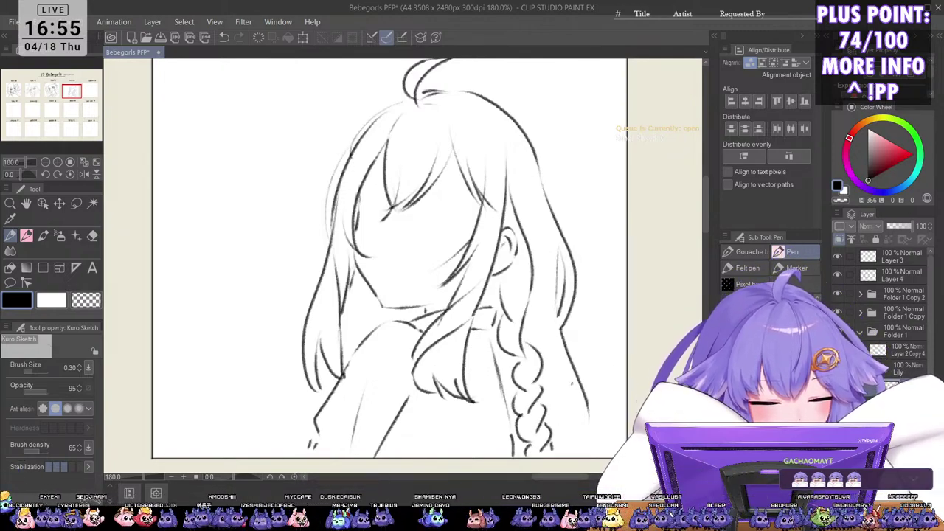
Step: Add a darker, rounded hair tuft along the outer left side of Lily's head, from the crown to beside the cheek
{"action": "scroll", "coordinate": [571, 295], "scroll_direction": "down", "scroll_amount": 1}
{"action": "left_click_drag", "start_coordinate": [455, 273], "coordinate": [467, 299]}
{"action": "scroll", "coordinate": [392, 300], "scroll_direction": "up", "scroll_amount": 2}
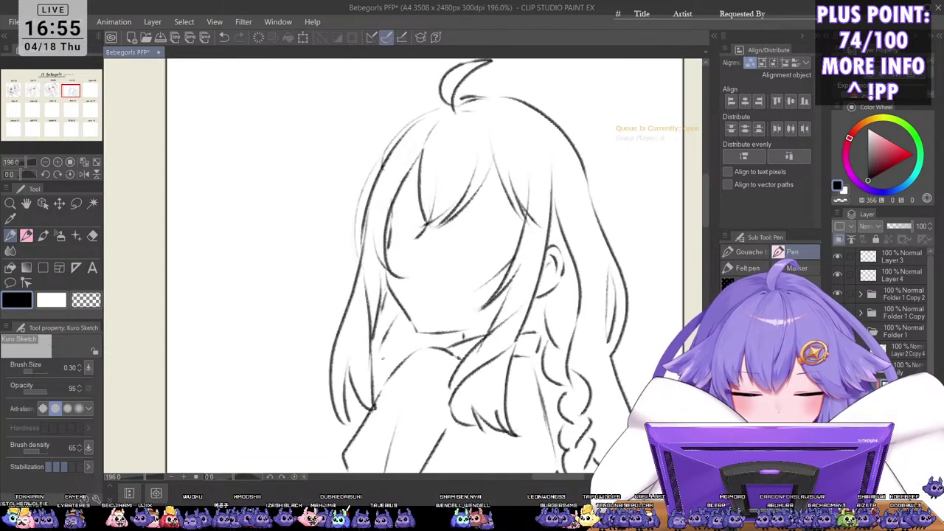
{"action": "left_click_drag", "start_coordinate": [418, 219], "coordinate": [409, 291]}
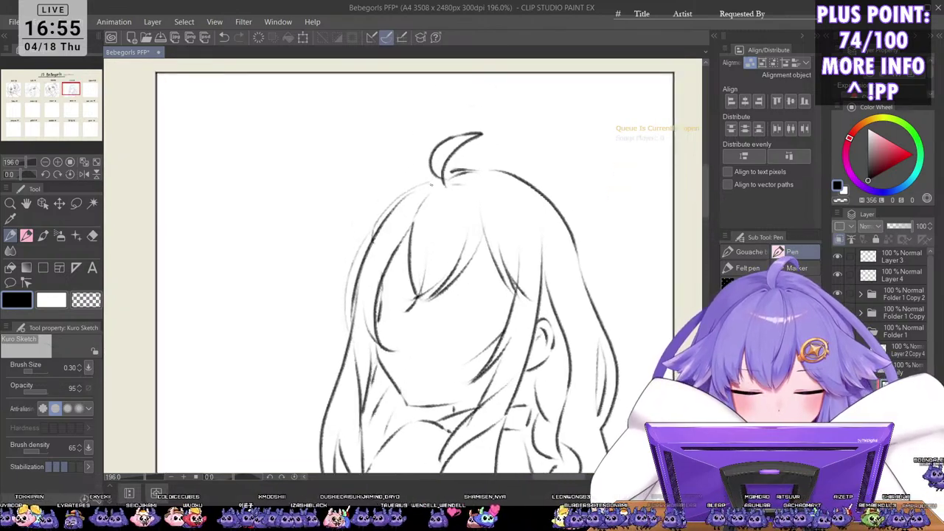
{"action": "left_click_drag", "start_coordinate": [429, 184], "coordinate": [347, 324]}
{"action": "left_click_drag", "start_coordinate": [370, 242], "coordinate": [350, 320]}
{"action": "left_click_drag", "start_coordinate": [356, 265], "coordinate": [350, 314]}
Step: Draw a round hair bun on the right side of Lily's head with a scalloped scrunchie edge at its base
{"action": "scroll", "coordinate": [503, 252], "scroll_direction": "down", "scroll_amount": 2}
{"action": "mouse_move", "coordinate": [555, 325]}
{"action": "left_mouse_down"}
{"action": "mouse_move", "coordinate": [549, 295]}
{"action": "mouse_move", "coordinate": [547, 354]}
{"action": "left_mouse_up"}
{"action": "scroll", "coordinate": [442, 262], "scroll_direction": "up", "scroll_amount": 2}
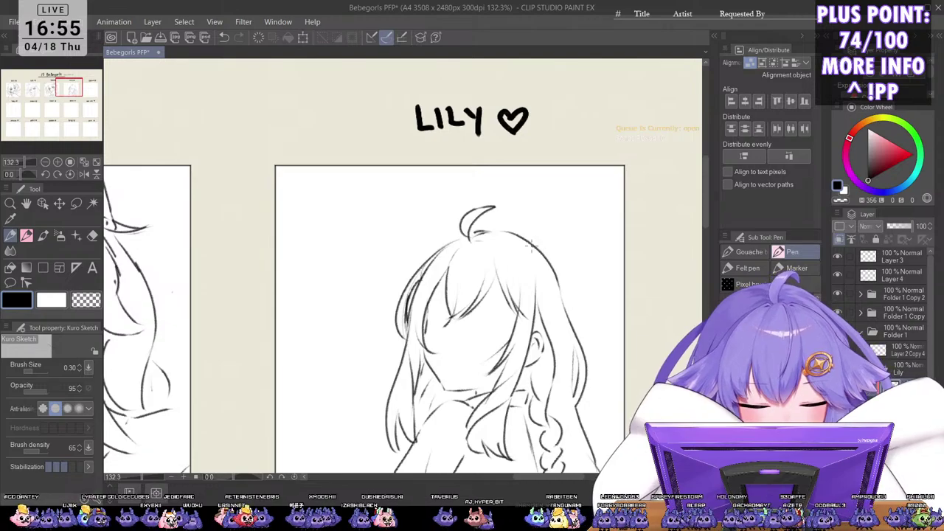
{"action": "scroll", "coordinate": [529, 243], "scroll_direction": "up", "scroll_amount": 1}
{"action": "mouse_move", "coordinate": [543, 238]}
{"action": "left_mouse_down"}
{"action": "mouse_move", "coordinate": [582, 288]}
{"action": "mouse_move", "coordinate": [584, 273]}
{"action": "mouse_move", "coordinate": [565, 308]}
{"action": "left_mouse_up"}
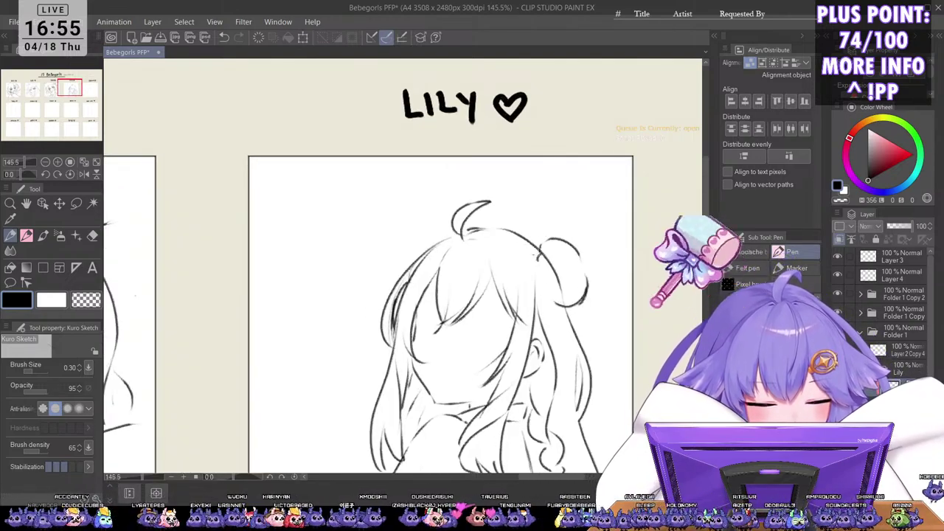
{"action": "mouse_move", "coordinate": [540, 252]}
{"action": "left_mouse_down"}
{"action": "mouse_move", "coordinate": [534, 267]}
{"action": "mouse_move", "coordinate": [545, 270]}
{"action": "mouse_move", "coordinate": [558, 304]}
{"action": "left_mouse_up"}
{"action": "mouse_move", "coordinate": [544, 255]}
{"action": "left_mouse_down"}
{"action": "mouse_move", "coordinate": [561, 294]}
{"action": "mouse_move", "coordinate": [536, 263]}
{"action": "left_mouse_up"}
{"action": "scroll", "coordinate": [557, 271], "scroll_direction": "down", "scroll_amount": 1}
{"action": "scroll", "coordinate": [536, 264], "scroll_direction": "up", "scroll_amount": 2}
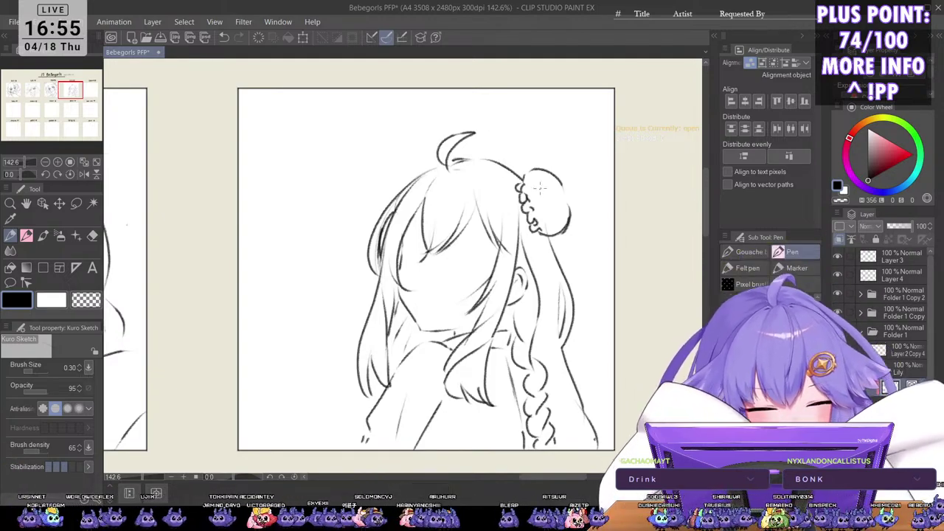
{"action": "left_click_drag", "start_coordinate": [562, 186], "coordinate": [569, 217]}
Step: Try to sketch a second bun's outline on the left side of Lily's head while viewing the canvas mirrored
{"action": "key", "text": "space"}
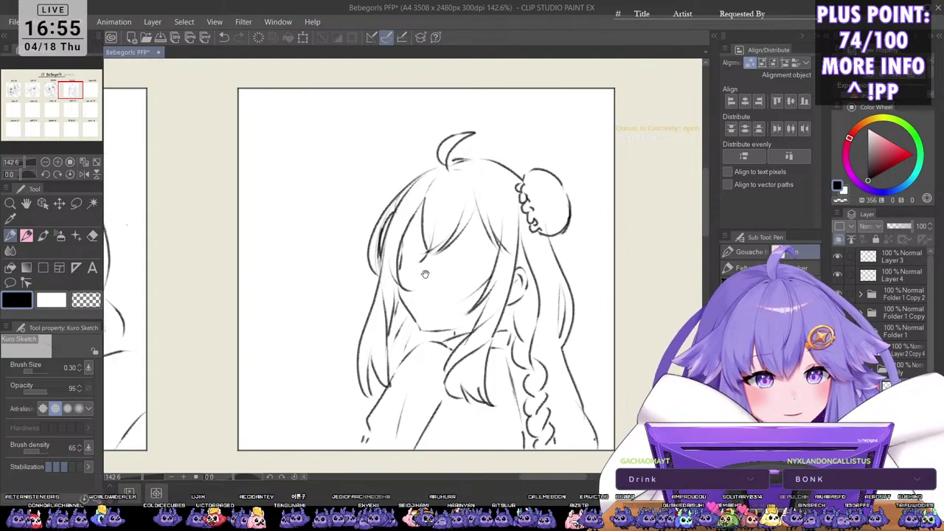
{"action": "left_click_drag", "start_coordinate": [425, 273], "coordinate": [443, 319]}
{"action": "key", "text": "h"}
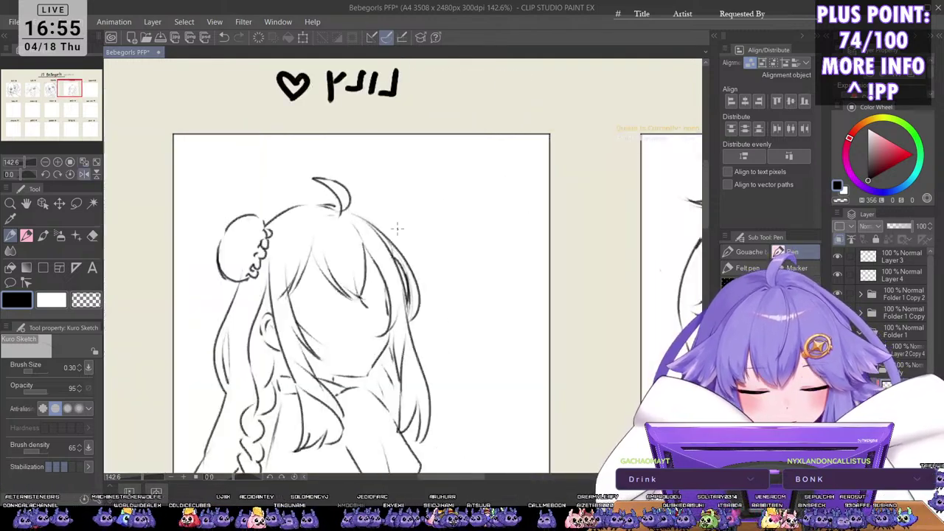
{"action": "mouse_move", "coordinate": [372, 223]}
{"action": "left_mouse_down"}
{"action": "mouse_move", "coordinate": [379, 211]}
{"action": "mouse_move", "coordinate": [418, 271]}
{"action": "left_mouse_up"}
{"action": "mouse_move", "coordinate": [384, 213]}
{"action": "left_mouse_down"}
{"action": "mouse_move", "coordinate": [409, 227]}
{"action": "mouse_move", "coordinate": [414, 254]}
{"action": "left_mouse_up"}
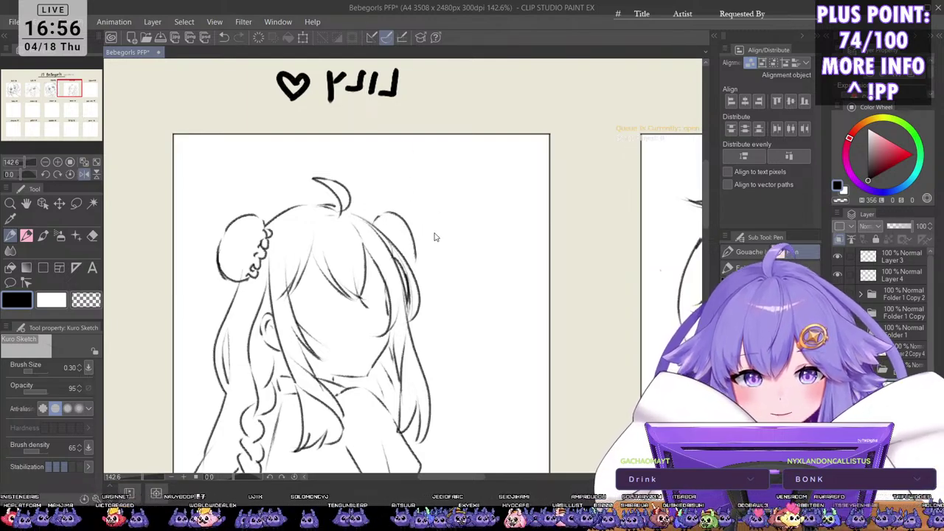
{"action": "left_click_drag", "start_coordinate": [432, 254], "coordinate": [468, 264]}
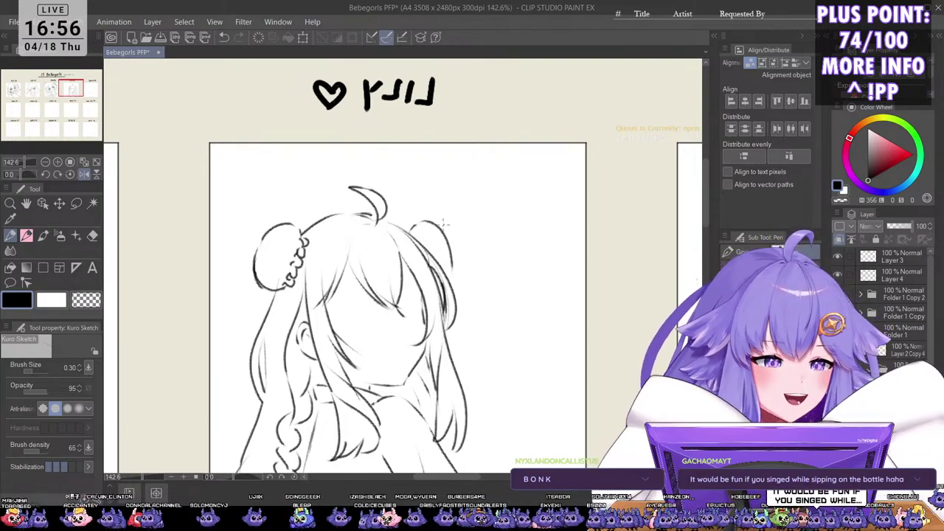
{"action": "scroll", "coordinate": [441, 258], "scroll_direction": "up", "scroll_amount": 1}
{"action": "key", "text": "h"}
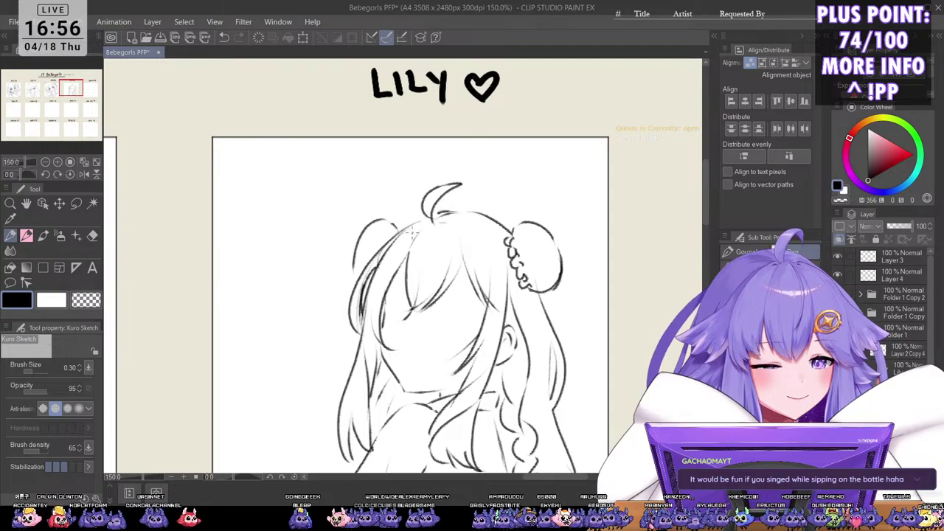
{"action": "key", "text": "ctrl+z"}
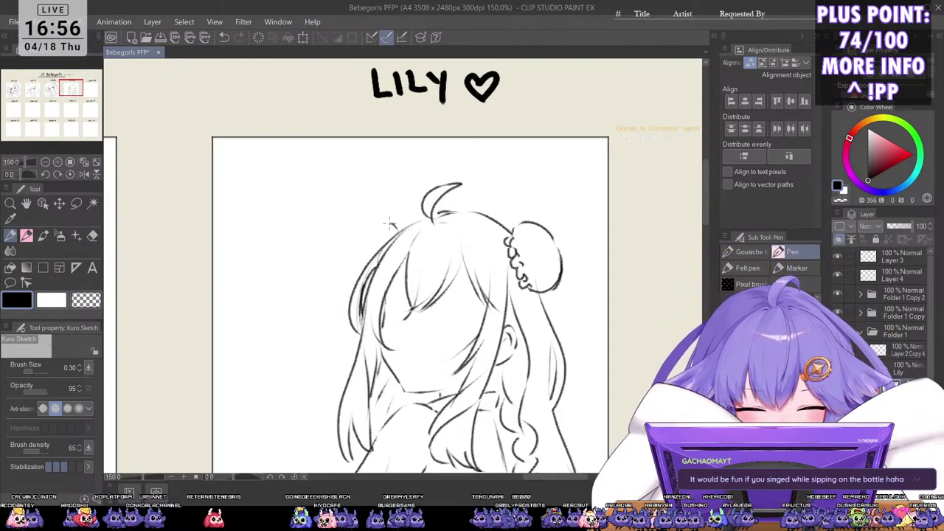
Step: Draw the second, partly hidden bun on the left side of Lily's head with a scalloped scrunchie edge
{"action": "mouse_move", "coordinate": [389, 224]}
{"action": "left_mouse_down"}
{"action": "mouse_move", "coordinate": [344, 262]}
{"action": "mouse_move", "coordinate": [353, 256]}
{"action": "mouse_move", "coordinate": [349, 284]}
{"action": "left_mouse_up"}
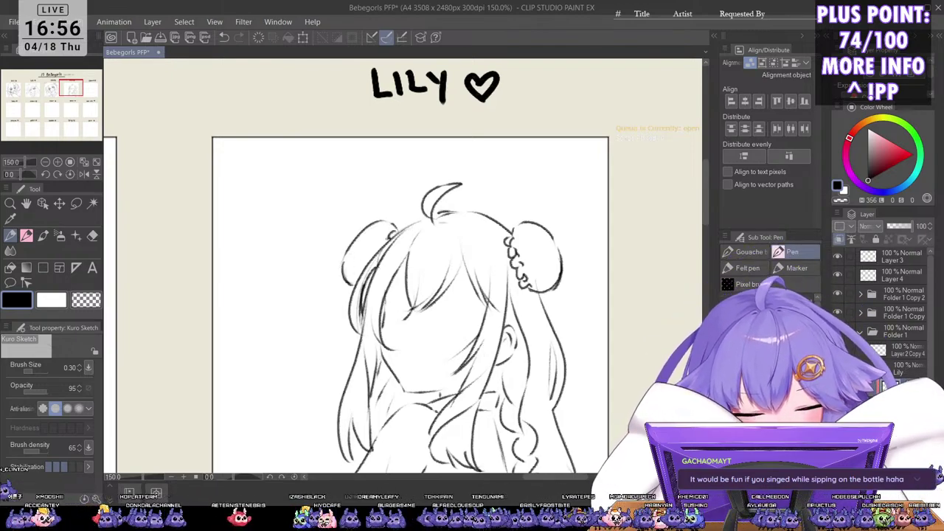
{"action": "left_click_drag", "start_coordinate": [385, 243], "coordinate": [362, 276]}
{"action": "scroll", "coordinate": [526, 193], "scroll_direction": "down", "scroll_amount": 3}
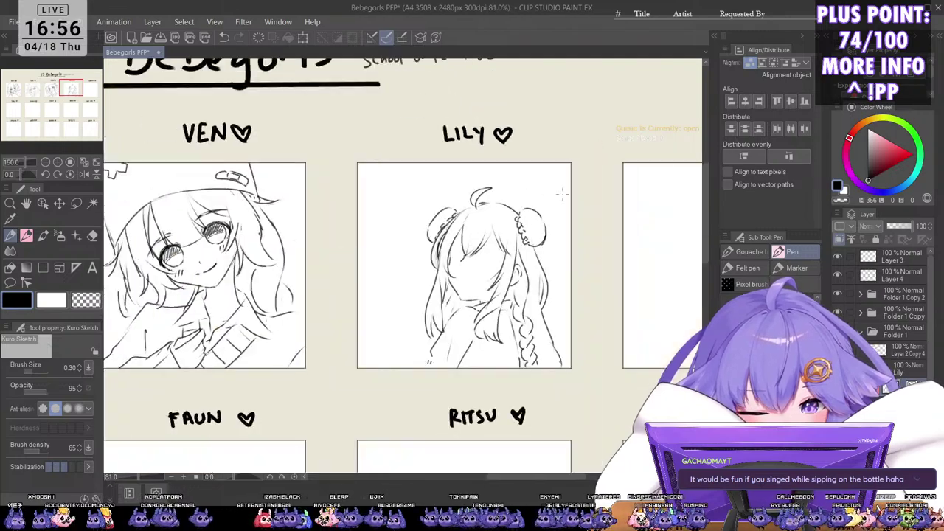
{"action": "scroll", "coordinate": [562, 193], "scroll_direction": "up", "scroll_amount": 5}
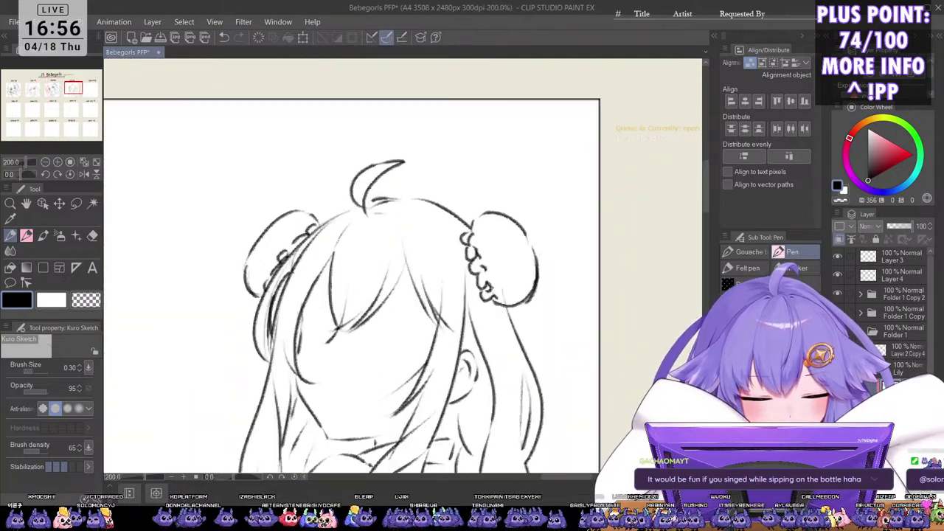
Step: Add inner fold strokes along the scalloped scrunchie of the bun on the right side of Lily's head
{"action": "mouse_move", "coordinate": [492, 288]}
{"action": "left_mouse_down"}
{"action": "mouse_move", "coordinate": [495, 298]}
{"action": "mouse_move", "coordinate": [481, 269]}
{"action": "mouse_move", "coordinate": [503, 307]}
{"action": "left_mouse_up"}
{"action": "left_click_drag", "start_coordinate": [497, 294], "coordinate": [503, 302]}
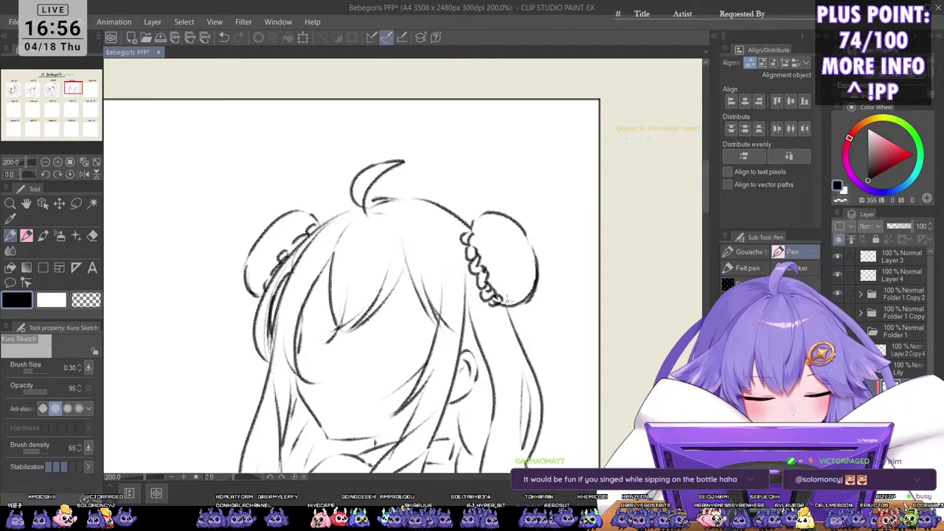
{"action": "scroll", "coordinate": [522, 252], "scroll_direction": "down", "scroll_amount": 3}
{"action": "scroll", "coordinate": [542, 239], "scroll_direction": "down", "scroll_amount": 2}
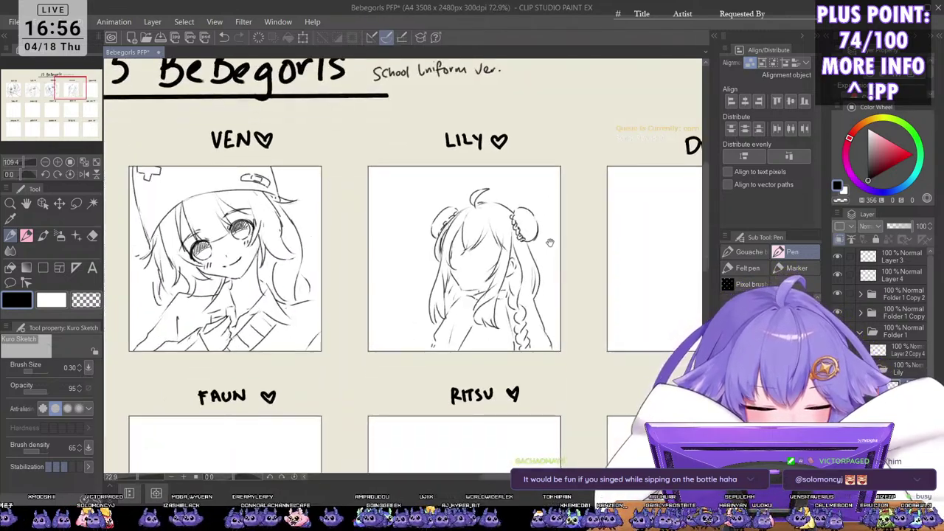
Step: Sketch the braided end of Lily's left hair lock down to the lower edge of her portrait frame
{"action": "scroll", "coordinate": [437, 246], "scroll_direction": "up", "scroll_amount": 2}
{"action": "scroll", "coordinate": [440, 252], "scroll_direction": "up", "scroll_amount": 1}
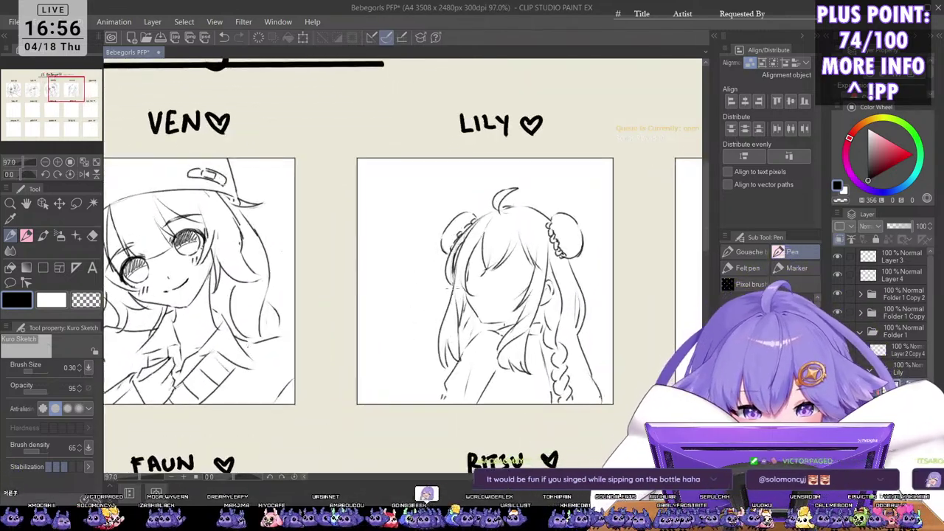
{"action": "mouse_move", "coordinate": [472, 310]}
{"action": "left_mouse_down"}
{"action": "mouse_move", "coordinate": [451, 372]}
{"action": "mouse_move", "coordinate": [437, 376]}
{"action": "mouse_move", "coordinate": [436, 397]}
{"action": "left_mouse_up"}
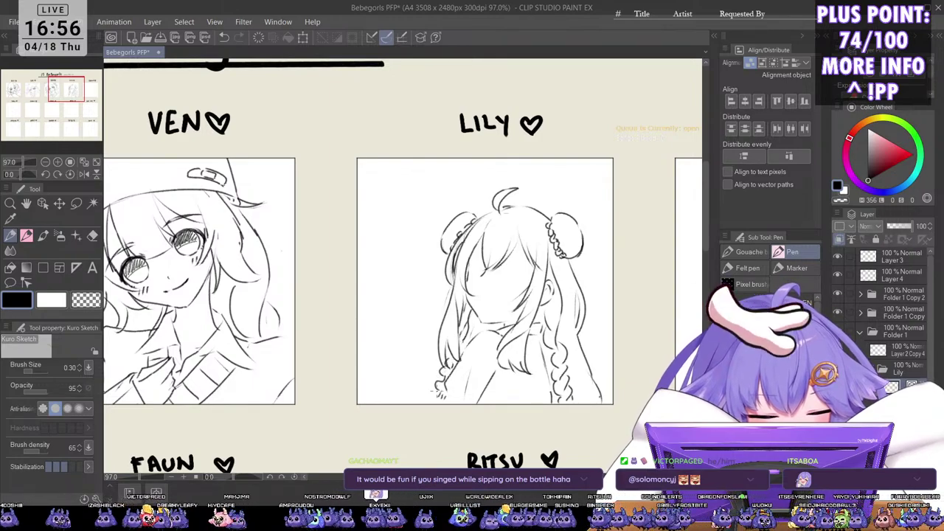
Step: Remove the pointed bangs strands from the middle of Lily's forehead
{"action": "scroll", "coordinate": [587, 271], "scroll_direction": "down", "scroll_amount": 3}
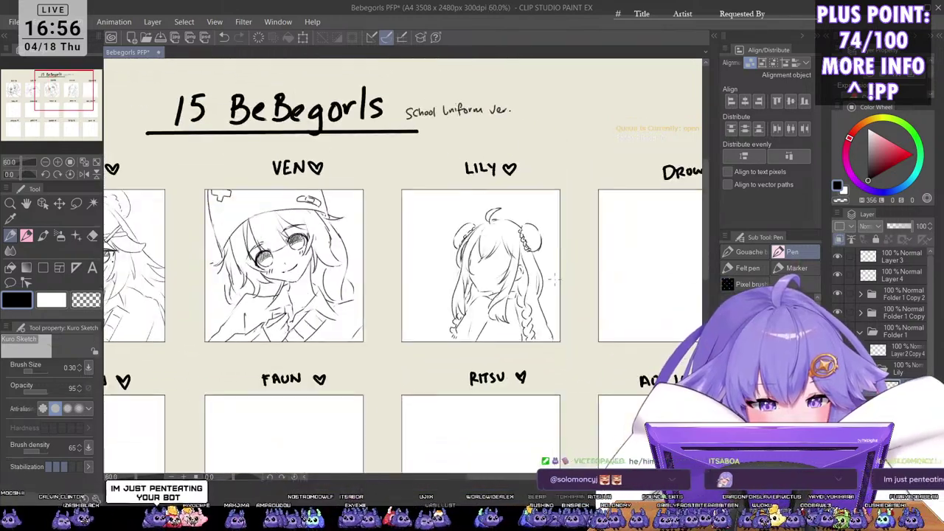
{"action": "scroll", "coordinate": [551, 296], "scroll_direction": "up", "scroll_amount": 1}
{"action": "left_click_drag", "start_coordinate": [478, 347], "coordinate": [505, 409]}
{"action": "scroll", "coordinate": [503, 277], "scroll_direction": "up", "scroll_amount": 2}
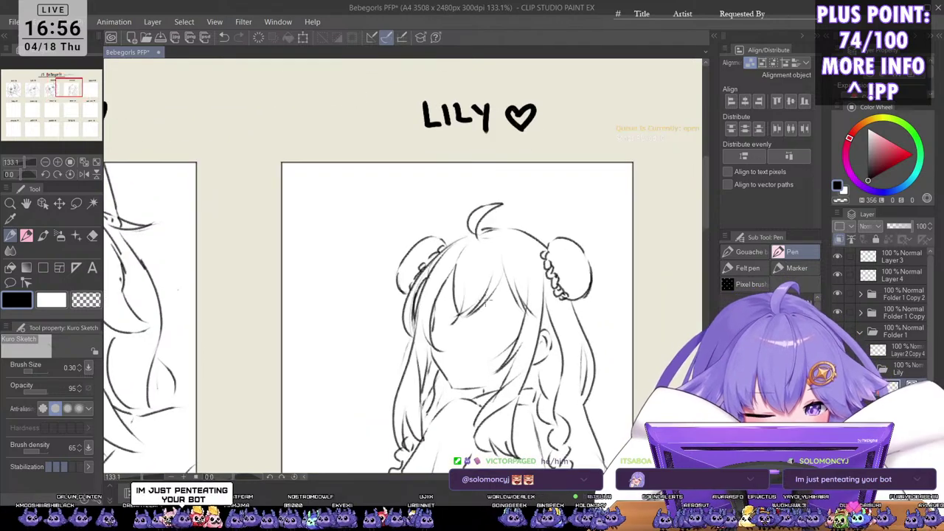
{"action": "key", "text": "ctrl+z"}
{"action": "key", "text": "ctrl+z"}
{"action": "key", "text": "ctrl+z"}
{"action": "key", "text": "ctrl+z"}
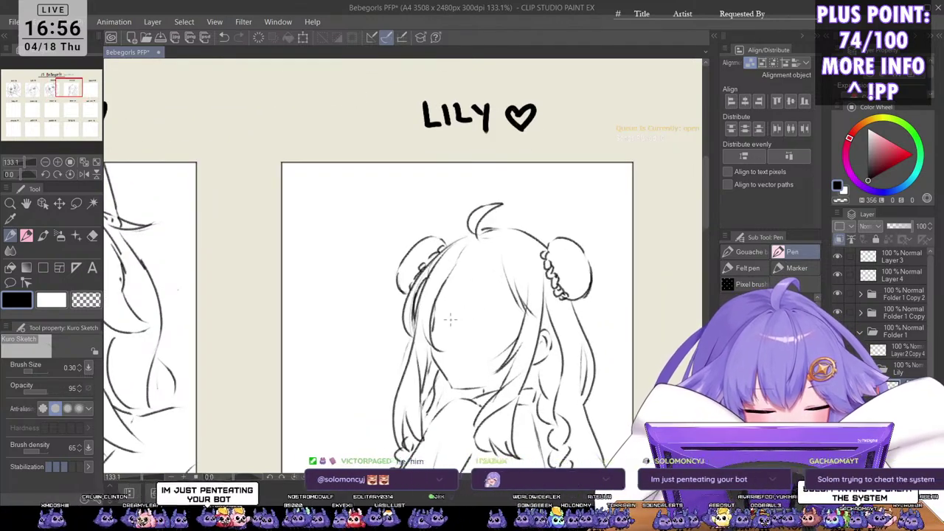
Step: Draw new bangs with a narrow strand on the left and a long side-swept curve across Lily's forehead, and save the file
{"action": "left_click_drag", "start_coordinate": [451, 265], "coordinate": [447, 325]}
{"action": "left_click_drag", "start_coordinate": [450, 292], "coordinate": [442, 344]}
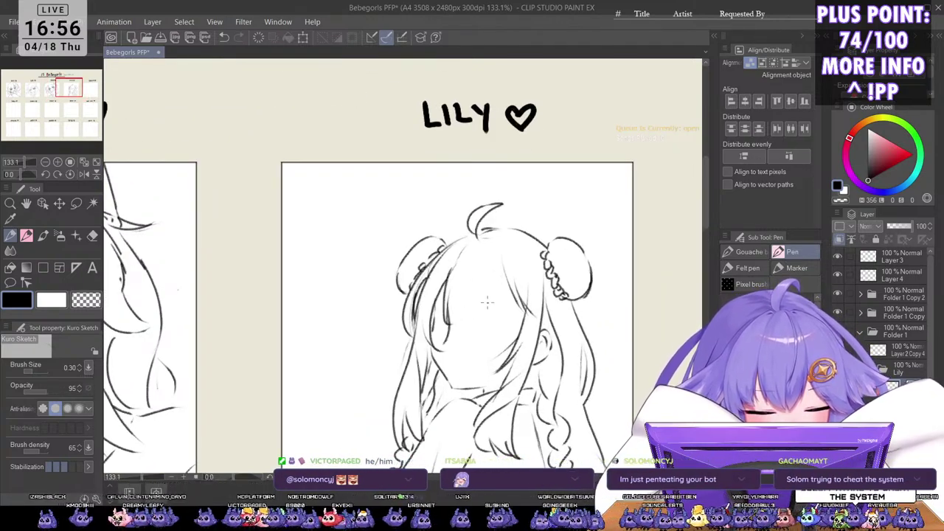
{"action": "mouse_move", "coordinate": [497, 293]}
{"action": "left_mouse_down"}
{"action": "mouse_move", "coordinate": [460, 335]}
{"action": "mouse_move", "coordinate": [522, 311]}
{"action": "left_mouse_up"}
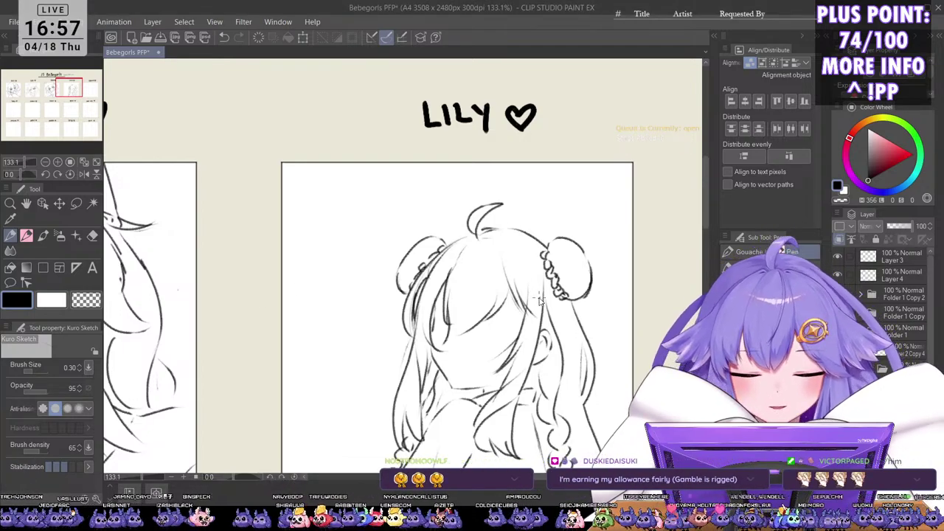
{"action": "key", "text": "ctrl+s"}
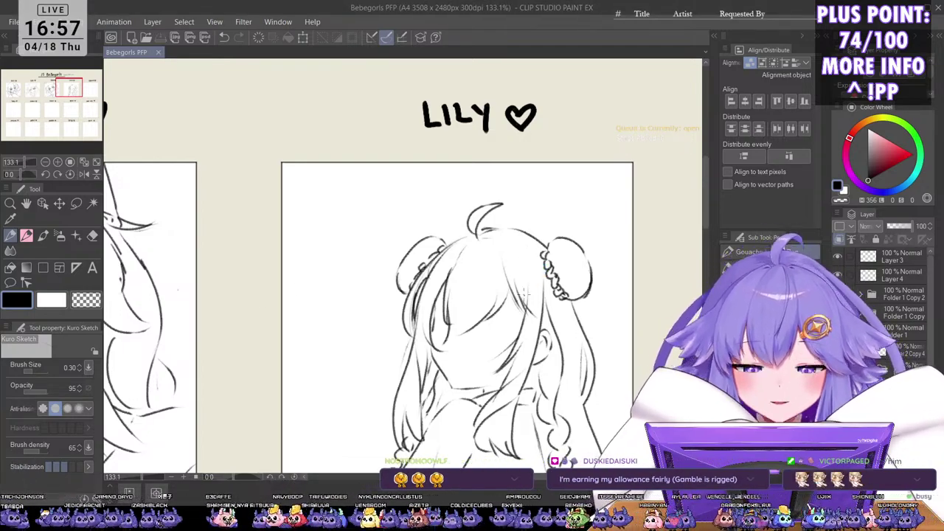
Step: Reinforce the tip of the side-swept bangs where it meets the left side strand of Lily's face
{"action": "scroll", "coordinate": [463, 333], "scroll_direction": "up", "scroll_amount": 2}
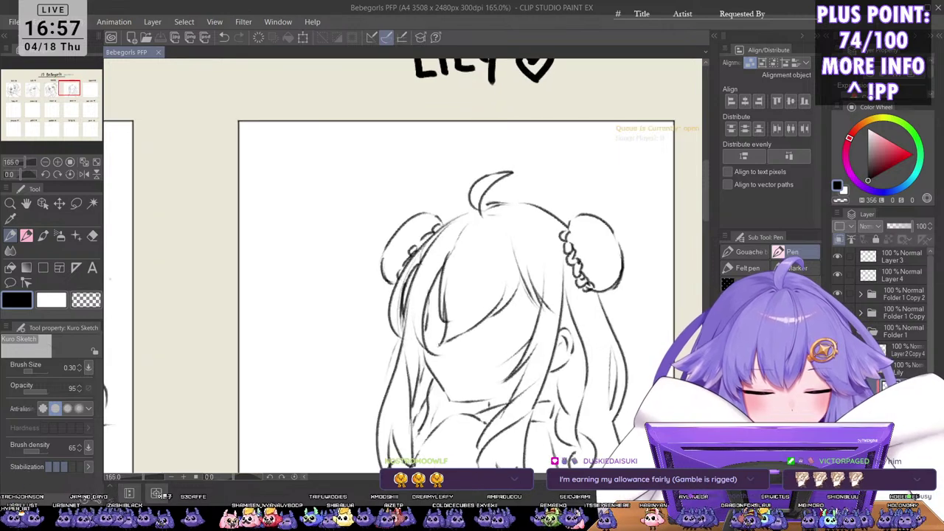
{"action": "left_click_drag", "start_coordinate": [471, 326], "coordinate": [435, 348]}
{"action": "key", "text": "ctrl+z"}
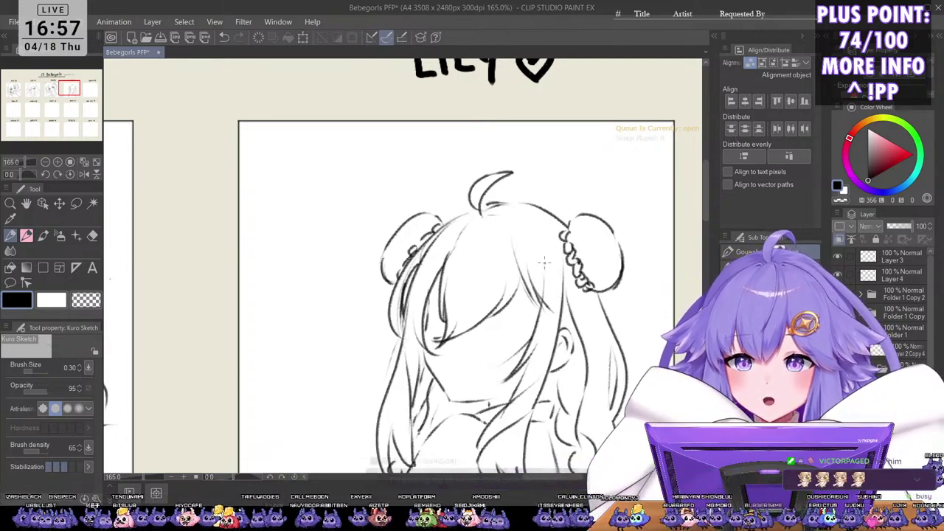
Step: Finish the lower end of Lily's right braid with a hair tie at the bottom edge of the portrait frame
{"action": "scroll", "coordinate": [530, 290], "scroll_direction": "down", "scroll_amount": 2}
{"action": "left_click_drag", "start_coordinate": [539, 355], "coordinate": [498, 349]}
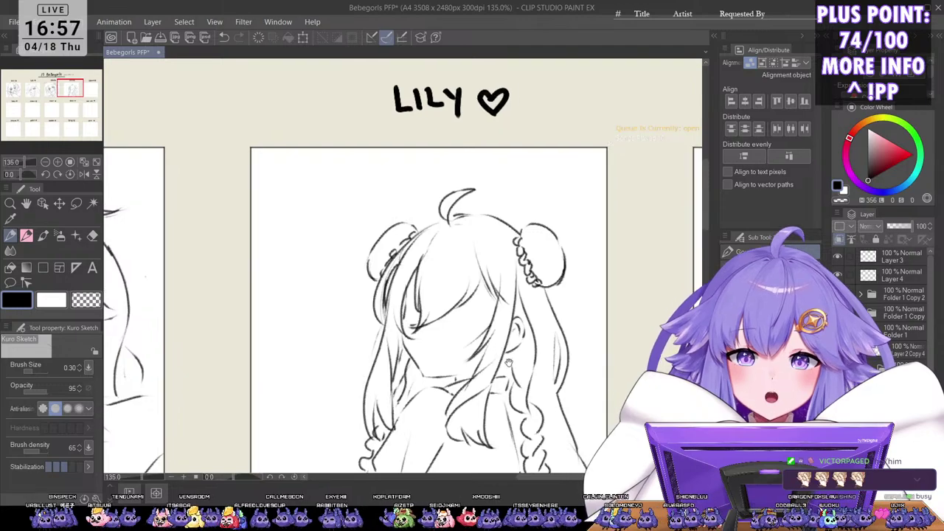
{"action": "scroll", "coordinate": [508, 361], "scroll_direction": "down", "scroll_amount": 2}
{"action": "scroll", "coordinate": [542, 319], "scroll_direction": "up", "scroll_amount": 4}
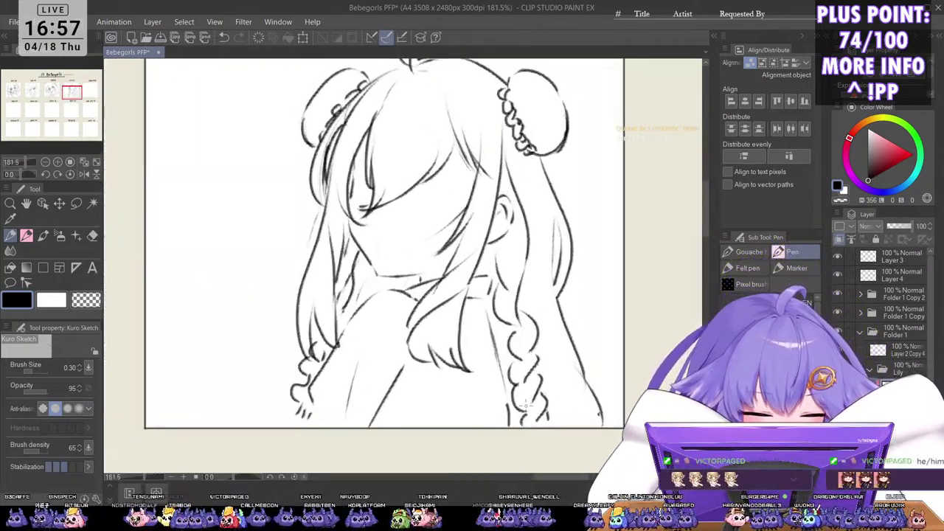
{"action": "mouse_move", "coordinate": [528, 383]}
{"action": "left_mouse_down"}
{"action": "mouse_move", "coordinate": [533, 418]}
{"action": "mouse_move", "coordinate": [559, 405]}
{"action": "mouse_move", "coordinate": [561, 423]}
{"action": "mouse_move", "coordinate": [527, 423]}
{"action": "mouse_move", "coordinate": [563, 427]}
{"action": "left_mouse_up"}
{"action": "scroll", "coordinate": [572, 348], "scroll_direction": "down", "scroll_amount": 8}
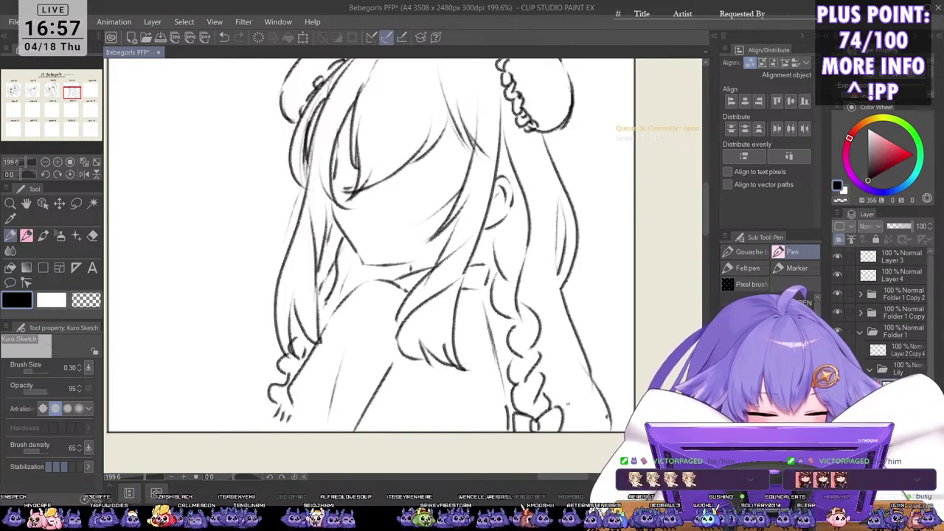
Step: Enlarge Lily's sketch to 121% so that her head and buns fill more of the portrait frame
{"action": "left_click_drag", "start_coordinate": [572, 349], "coordinate": [531, 344]}
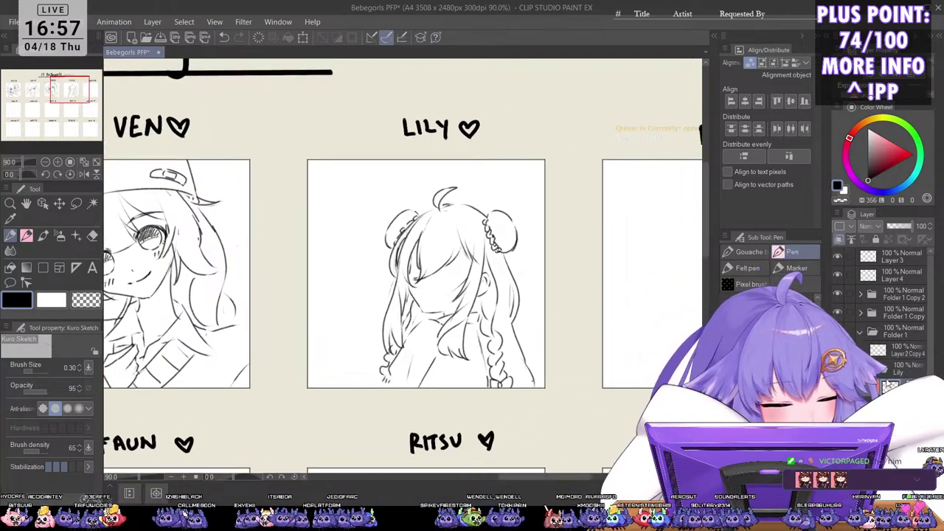
{"action": "key", "text": "ctrl+t"}
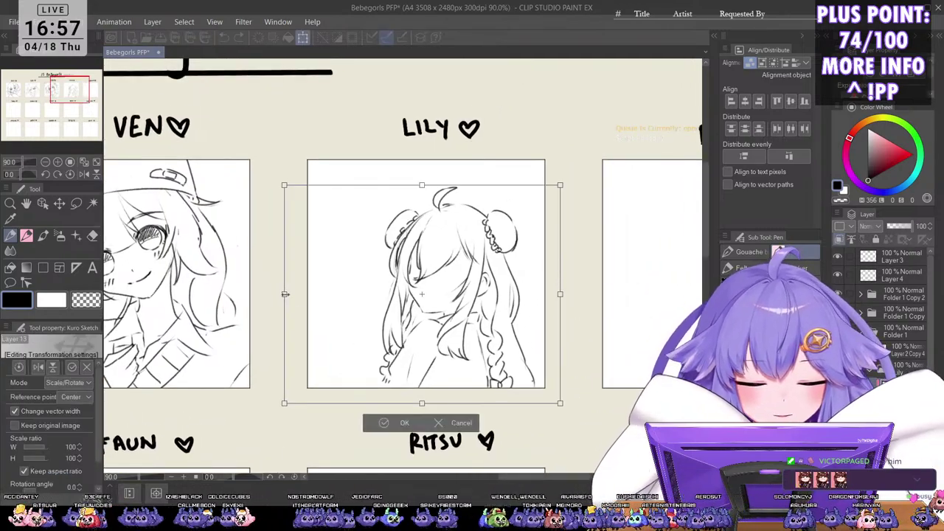
{"action": "left_click_drag", "start_coordinate": [286, 295], "coordinate": [227, 294]}
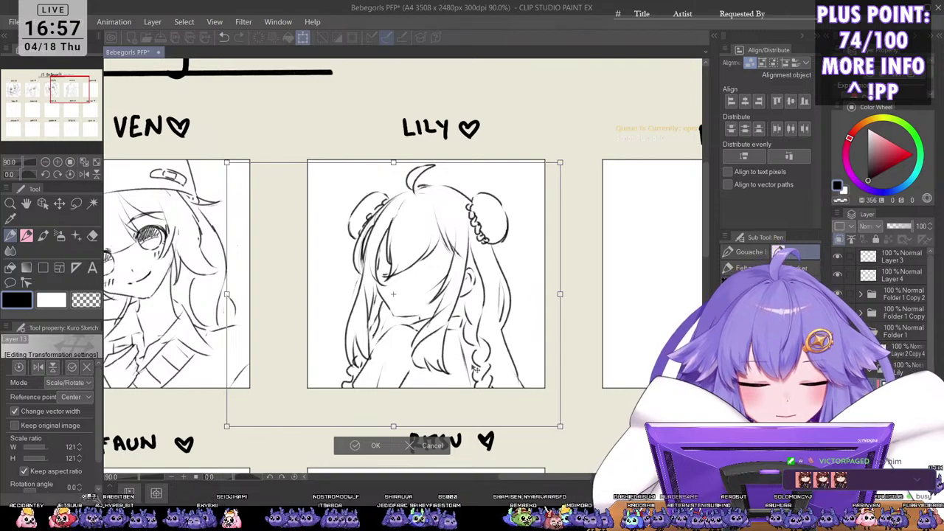
{"action": "key", "text": "Return"}
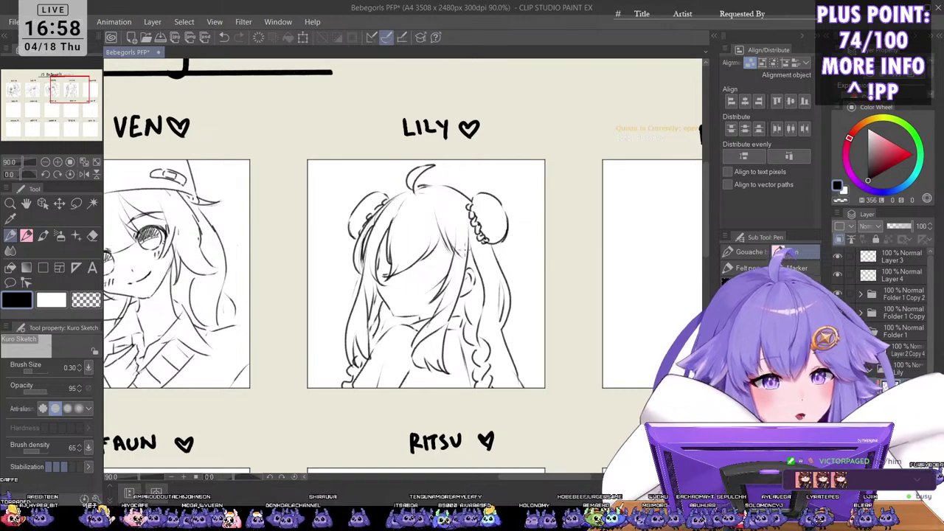
Step: Check the head in a mirrored view and draw Lily's two eyebrows as thin arcs around the bangs
{"action": "scroll", "coordinate": [462, 297], "scroll_direction": "up", "scroll_amount": 4}
{"action": "scroll", "coordinate": [461, 297], "scroll_direction": "up", "scroll_amount": 2}
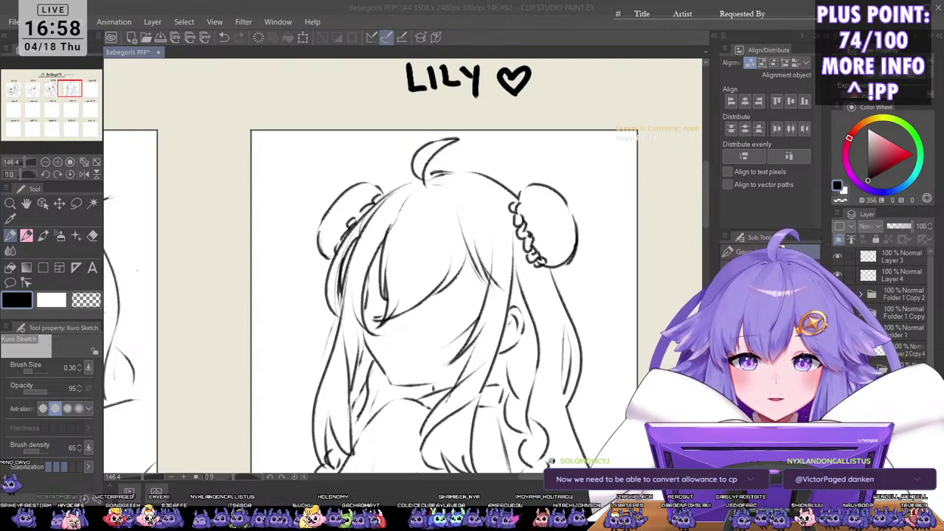
{"action": "left_click", "coordinate": [489, 306]}
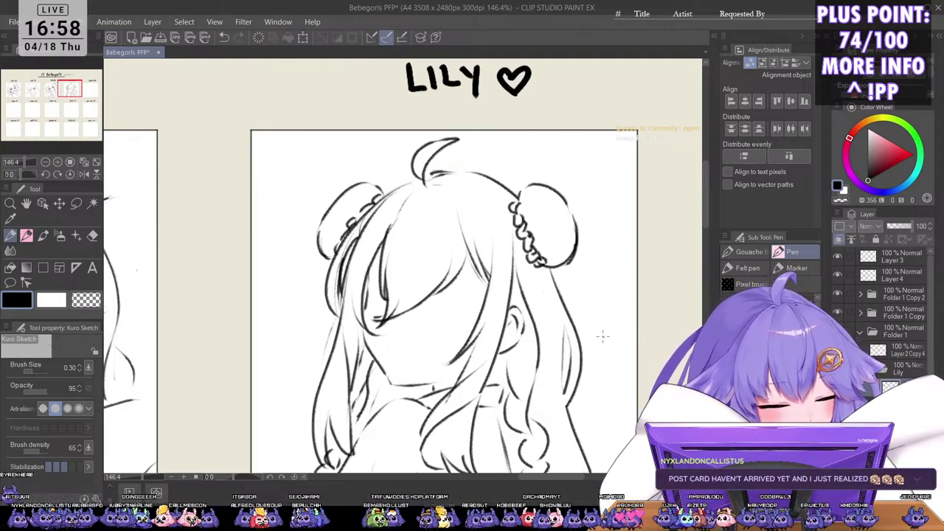
{"action": "key", "text": "h"}
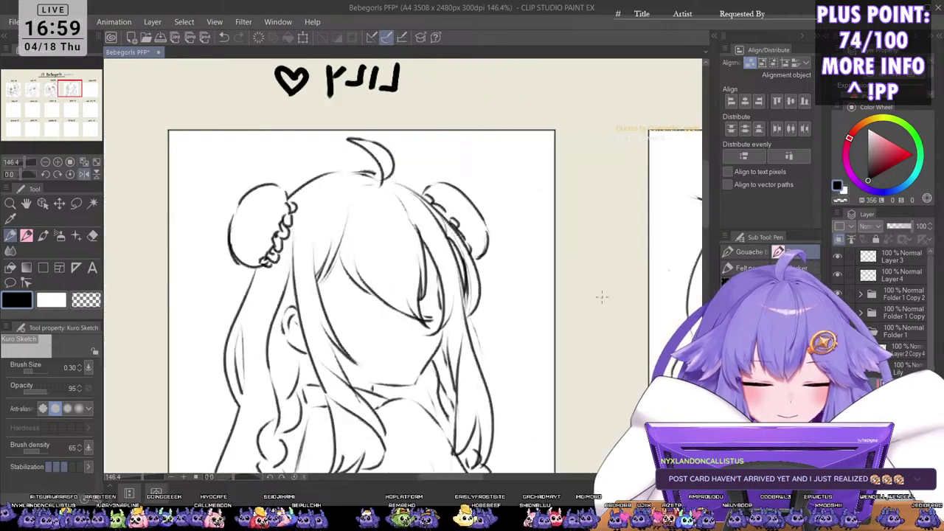
{"action": "key", "text": "h"}
{"action": "scroll", "coordinate": [446, 280], "scroll_direction": "up", "scroll_amount": 2}
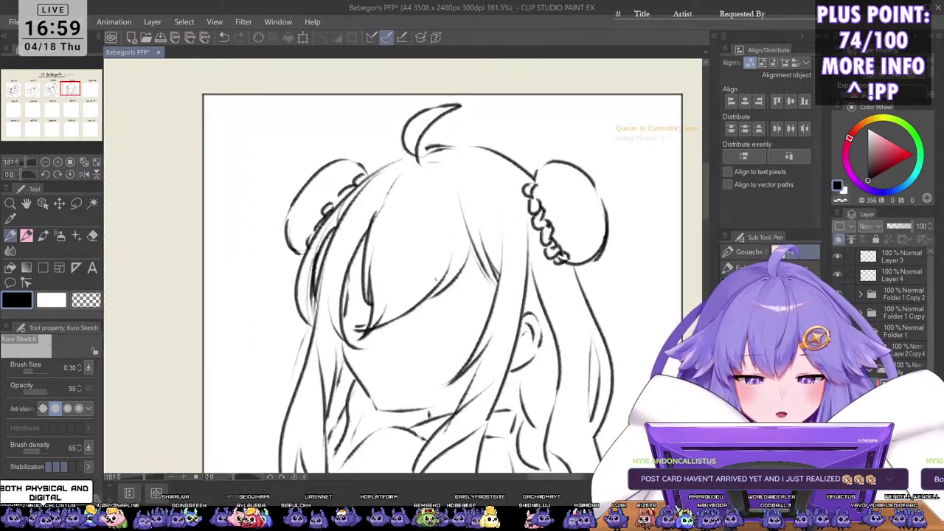
{"action": "left_click_drag", "start_coordinate": [442, 274], "coordinate": [493, 296]}
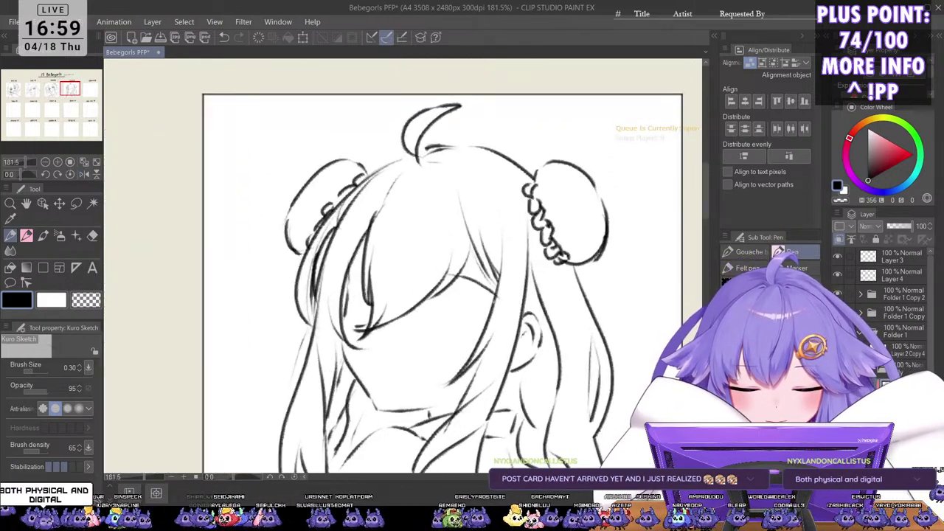
{"action": "left_click_drag", "start_coordinate": [429, 277], "coordinate": [445, 275]}
{"action": "mouse_move", "coordinate": [346, 274]}
{"action": "left_mouse_down"}
{"action": "mouse_move", "coordinate": [373, 287]}
{"action": "mouse_move", "coordinate": [432, 290]}
{"action": "mouse_move", "coordinate": [482, 321]}
{"action": "left_mouse_up"}
Step: Draw a thick, curved upper lash line for Lily's right-hand eye, reworking the strokes until it reaches the side hair lock
{"action": "left_click_drag", "start_coordinate": [431, 296], "coordinate": [486, 329]}
{"action": "left_click_drag", "start_coordinate": [449, 302], "coordinate": [478, 320]}
{"action": "mouse_move", "coordinate": [426, 308]}
{"action": "left_mouse_down"}
{"action": "mouse_move", "coordinate": [459, 311]}
{"action": "mouse_move", "coordinate": [471, 326]}
{"action": "left_mouse_up"}
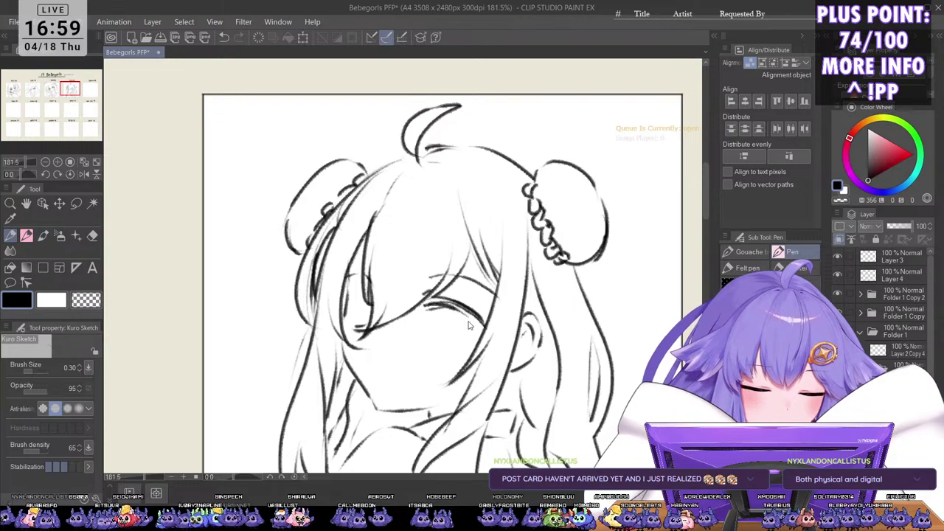
{"action": "key", "text": "ctrl+z"}
{"action": "key", "text": "ctrl+z"}
{"action": "left_click_drag", "start_coordinate": [429, 303], "coordinate": [499, 330]}
{"action": "key", "text": "ctrl+z"}
{"action": "key", "text": "ctrl+z"}
{"action": "key", "text": "ctrl+z"}
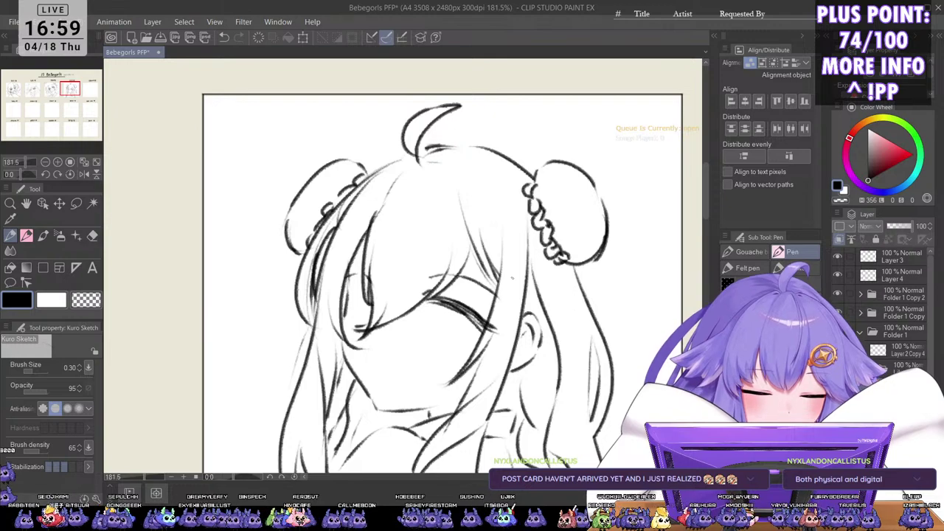
Step: Select Lily's ear with the lasso and delete it, including the leftover strokes
{"action": "key", "text": "m"}
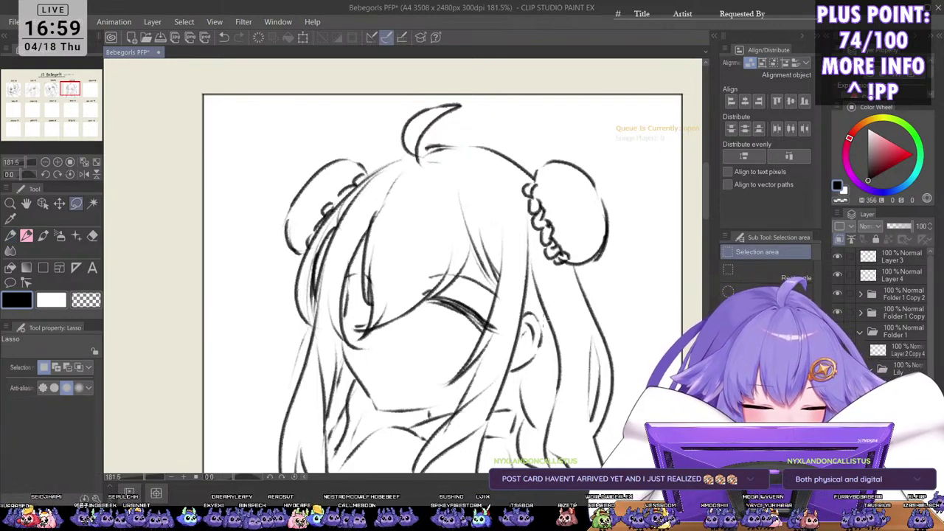
{"action": "mouse_move", "coordinate": [537, 308]}
{"action": "left_mouse_down"}
{"action": "mouse_move", "coordinate": [510, 363]}
{"action": "mouse_move", "coordinate": [537, 365]}
{"action": "mouse_move", "coordinate": [537, 310]}
{"action": "left_mouse_up"}
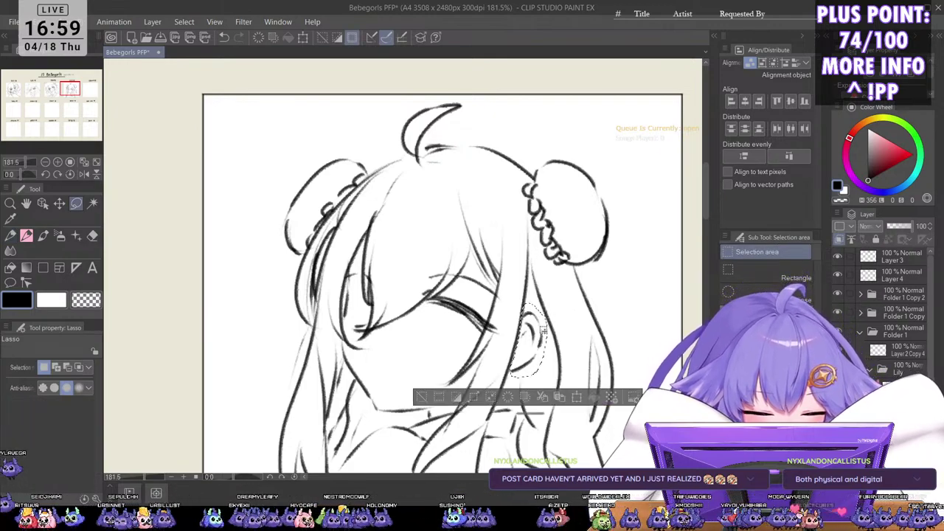
{"action": "key", "text": "Delete"}
{"action": "key", "text": "ctrl+d"}
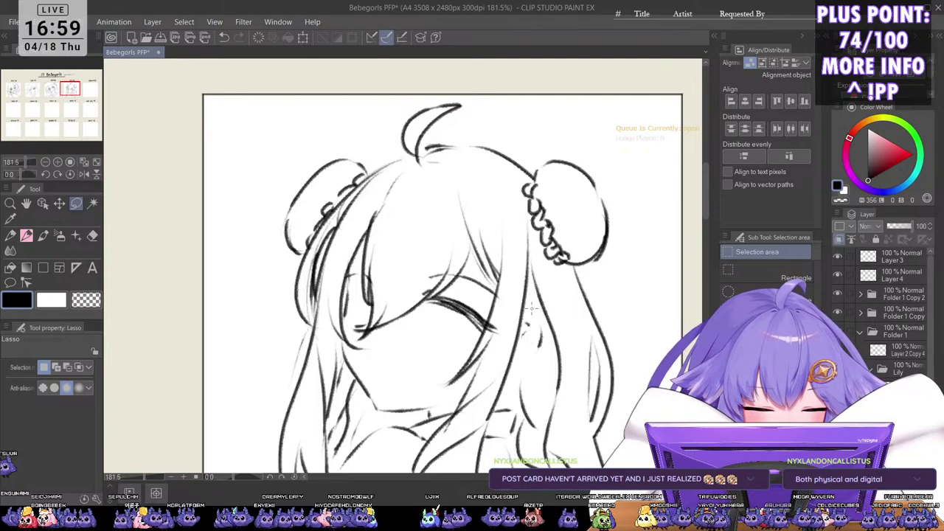
{"action": "left_click_drag", "start_coordinate": [539, 325], "coordinate": [515, 258]}
Step: Redraw Lily's ear between the side hair locks with an outer curve and inner fold lines, and save the file
{"action": "key", "text": "p"}
{"action": "mouse_move", "coordinate": [522, 256]}
{"action": "left_mouse_down"}
{"action": "mouse_move", "coordinate": [527, 282]}
{"action": "mouse_move", "coordinate": [520, 251]}
{"action": "left_mouse_up"}
{"action": "key", "text": "ctrl+z"}
{"action": "key", "text": "ctrl+z"}
{"action": "left_click_drag", "start_coordinate": [525, 257], "coordinate": [526, 289]}
{"action": "key", "text": "ctrl+z"}
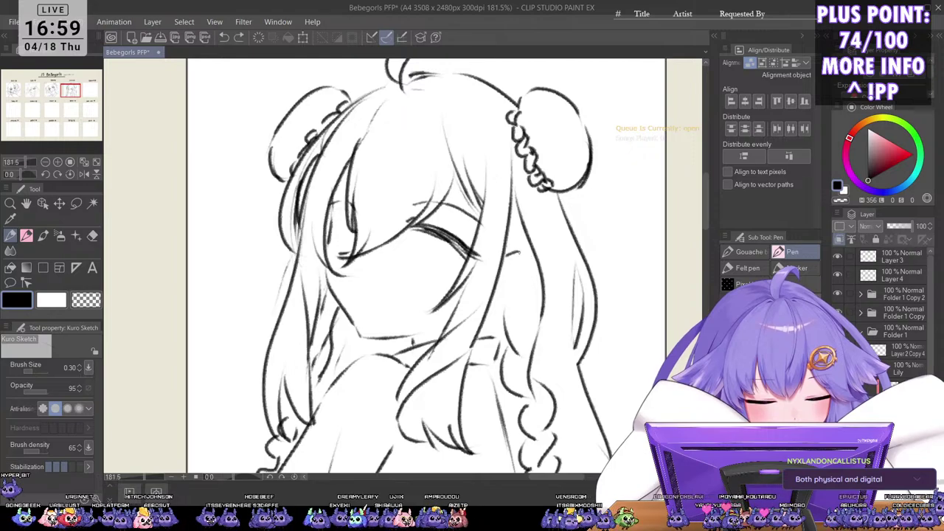
{"action": "left_click_drag", "start_coordinate": [519, 252], "coordinate": [525, 289]}
{"action": "left_click_drag", "start_coordinate": [519, 293], "coordinate": [489, 308]}
{"action": "mouse_move", "coordinate": [501, 272]}
{"action": "left_mouse_down"}
{"action": "mouse_move", "coordinate": [512, 262]}
{"action": "mouse_move", "coordinate": [519, 276]}
{"action": "left_mouse_up"}
{"action": "left_click_drag", "start_coordinate": [512, 289], "coordinate": [503, 300]}
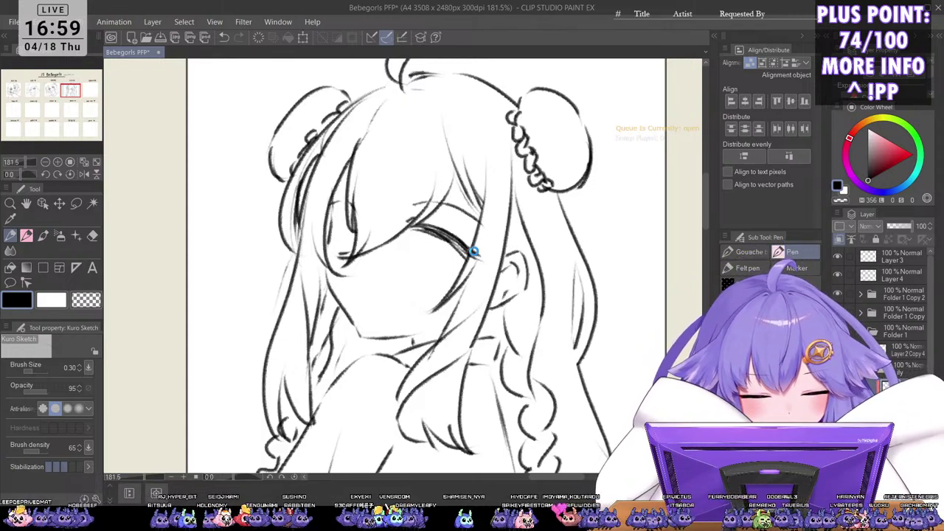
{"action": "key", "text": "ctrl+s"}
{"action": "key", "text": "ctrl+z"}
{"action": "key", "text": "ctrl+z"}
{"action": "key", "text": "ctrl+y"}
{"action": "key", "text": "ctrl+y"}
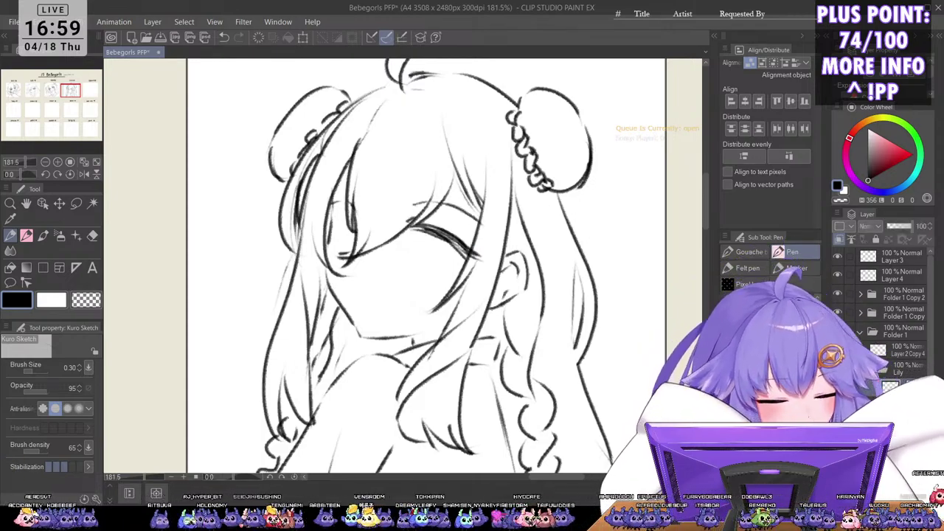
Step: Select the upper lash line of Lily's right-hand eye with the lasso and scale it down to 91%
{"action": "key", "text": "m"}
{"action": "mouse_move", "coordinate": [436, 207]}
{"action": "left_mouse_down"}
{"action": "mouse_move", "coordinate": [396, 217]}
{"action": "mouse_move", "coordinate": [443, 262]}
{"action": "mouse_move", "coordinate": [477, 272]}
{"action": "mouse_move", "coordinate": [470, 234]}
{"action": "mouse_move", "coordinate": [436, 209]}
{"action": "left_mouse_up"}
{"action": "key", "text": "ctrl+t"}
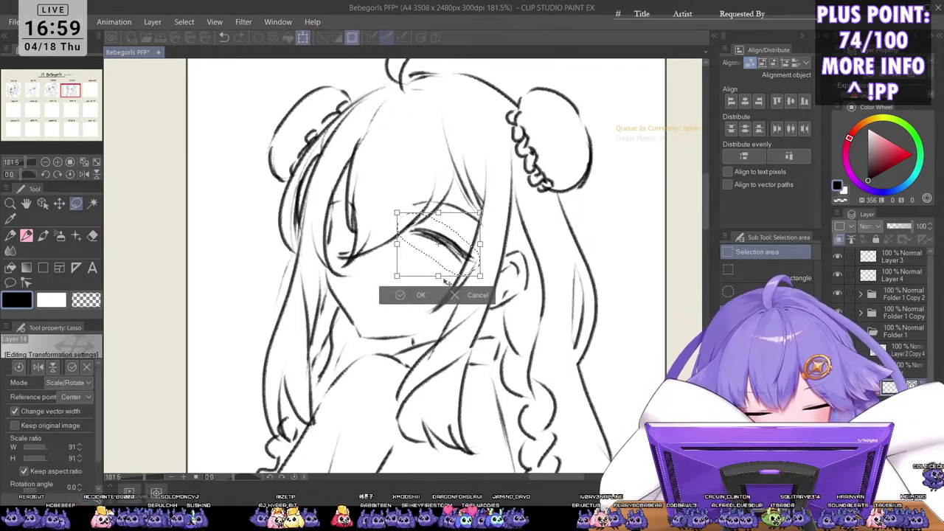
{"action": "key", "text": "Return"}
{"action": "key", "text": "ctrl+d"}
{"action": "scroll", "coordinate": [449, 278], "scroll_direction": "up", "scroll_amount": 2}
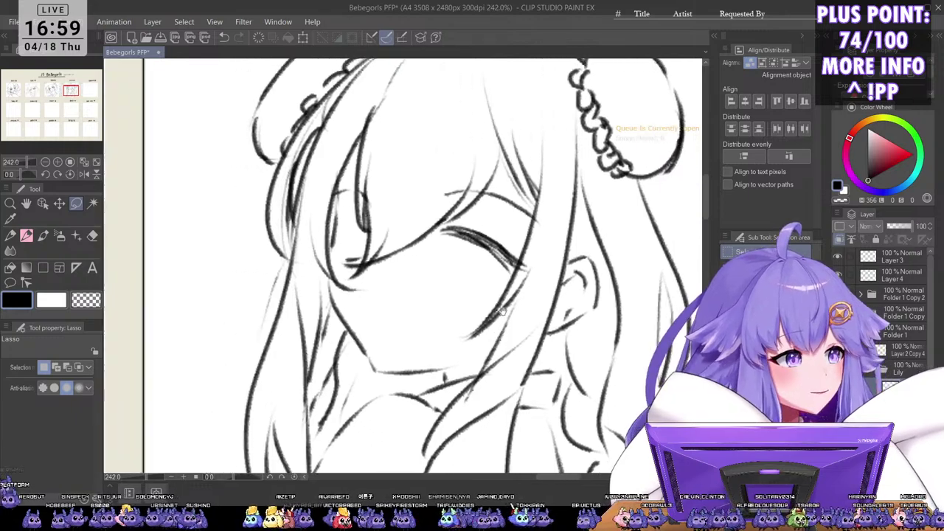
{"action": "key", "text": "p"}
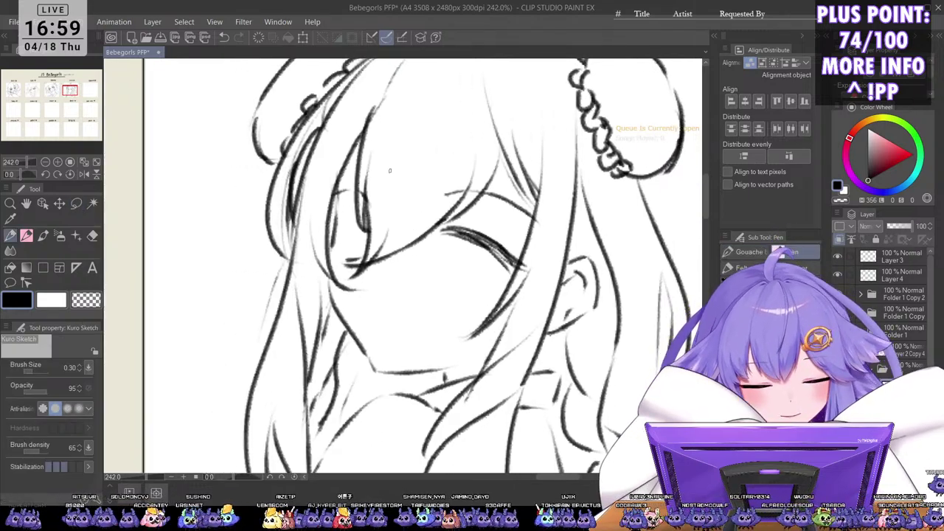
Step: Draw the thick upper lash line of Lily's left-hand eye and extend the right-hand lash line inward toward the nose
{"action": "mouse_move", "coordinate": [338, 225]}
{"action": "left_mouse_down"}
{"action": "mouse_move", "coordinate": [348, 221]}
{"action": "mouse_move", "coordinate": [367, 245]}
{"action": "left_mouse_up"}
{"action": "mouse_move", "coordinate": [350, 220]}
{"action": "left_mouse_down"}
{"action": "mouse_move", "coordinate": [363, 223]}
{"action": "mouse_move", "coordinate": [368, 248]}
{"action": "mouse_move", "coordinate": [326, 223]}
{"action": "left_mouse_up"}
{"action": "left_click_drag", "start_coordinate": [336, 225], "coordinate": [333, 244]}
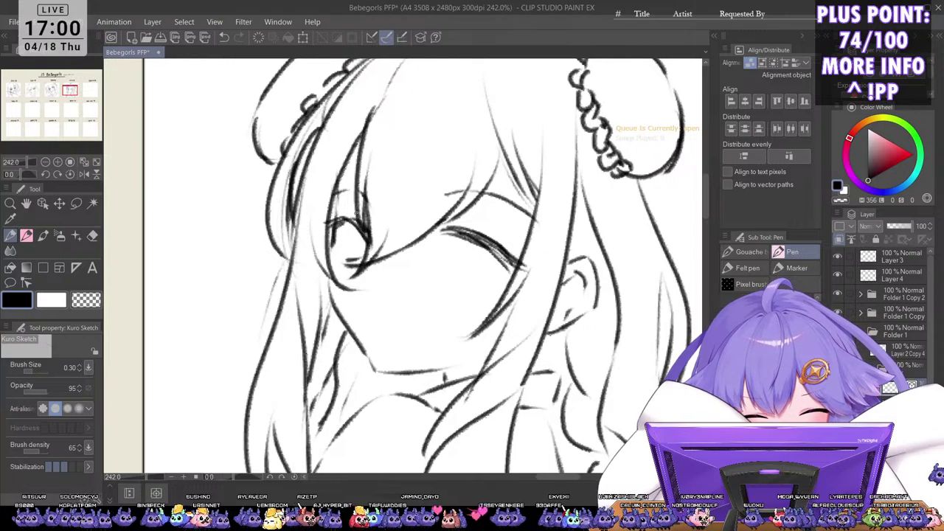
{"action": "left_click_drag", "start_coordinate": [450, 235], "coordinate": [429, 239]}
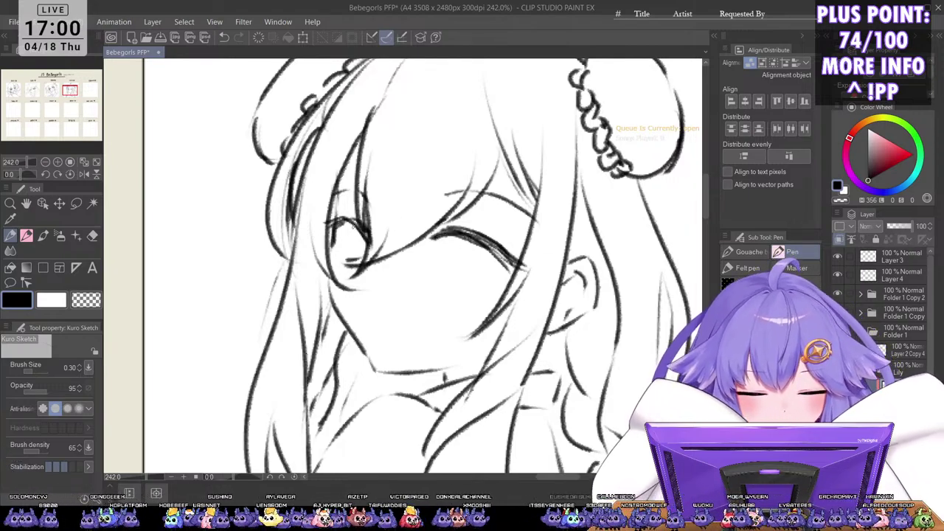
{"action": "left_click_drag", "start_coordinate": [350, 221], "coordinate": [327, 226]}
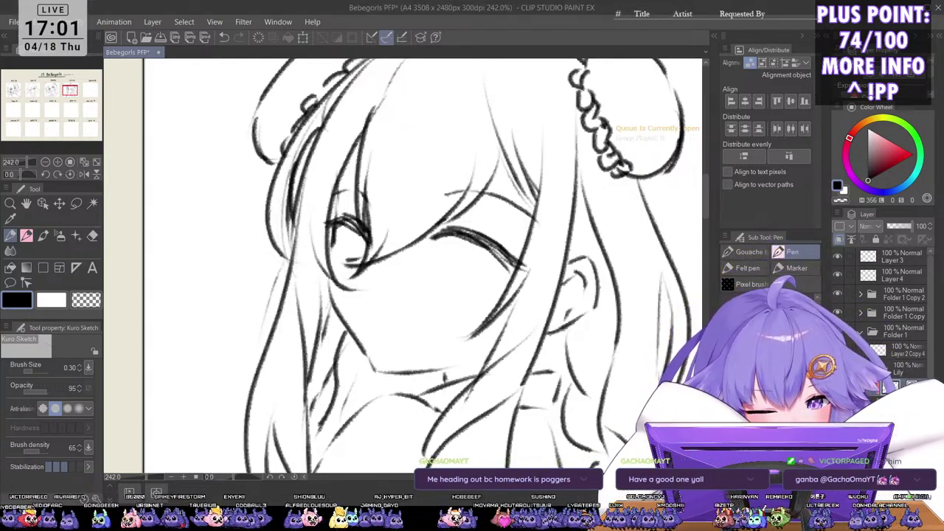
Step: Draw the irises inside both of Lily's eyes, with short lower lash marks beneath them
{"action": "mouse_move", "coordinate": [428, 241]}
{"action": "left_mouse_down"}
{"action": "mouse_move", "coordinate": [457, 233]}
{"action": "mouse_move", "coordinate": [472, 244]}
{"action": "mouse_move", "coordinate": [454, 274]}
{"action": "mouse_move", "coordinate": [463, 286]}
{"action": "mouse_move", "coordinate": [492, 290]}
{"action": "mouse_move", "coordinate": [502, 261]}
{"action": "mouse_move", "coordinate": [501, 295]}
{"action": "left_mouse_up"}
{"action": "left_click_drag", "start_coordinate": [350, 227], "coordinate": [340, 277]}
{"action": "mouse_move", "coordinate": [366, 244]}
{"action": "left_mouse_down"}
{"action": "mouse_move", "coordinate": [372, 263]}
{"action": "mouse_move", "coordinate": [351, 286]}
{"action": "mouse_move", "coordinate": [336, 280]}
{"action": "left_mouse_up"}
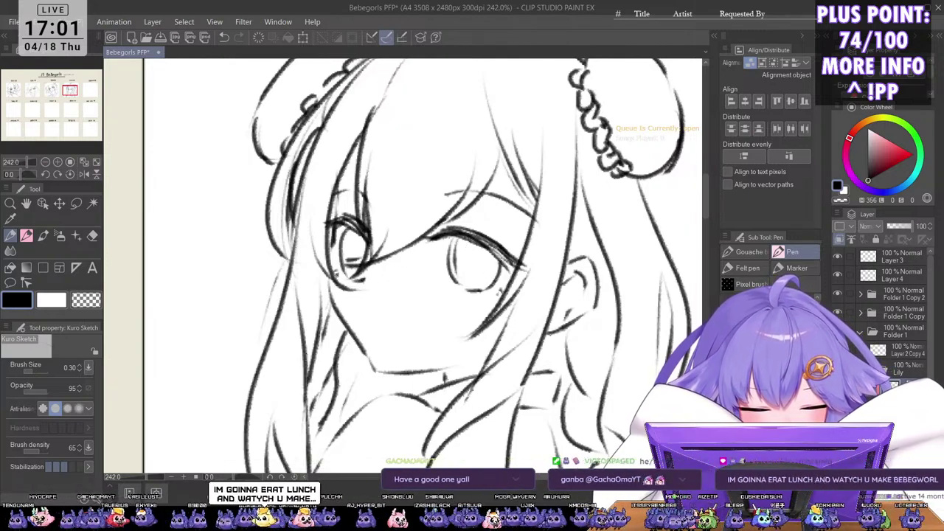
Step: Add a small nose mark and a slightly curved smiling mouth to Lily's face, redrawing the mouth once
{"action": "left_click", "coordinate": [368, 292]}
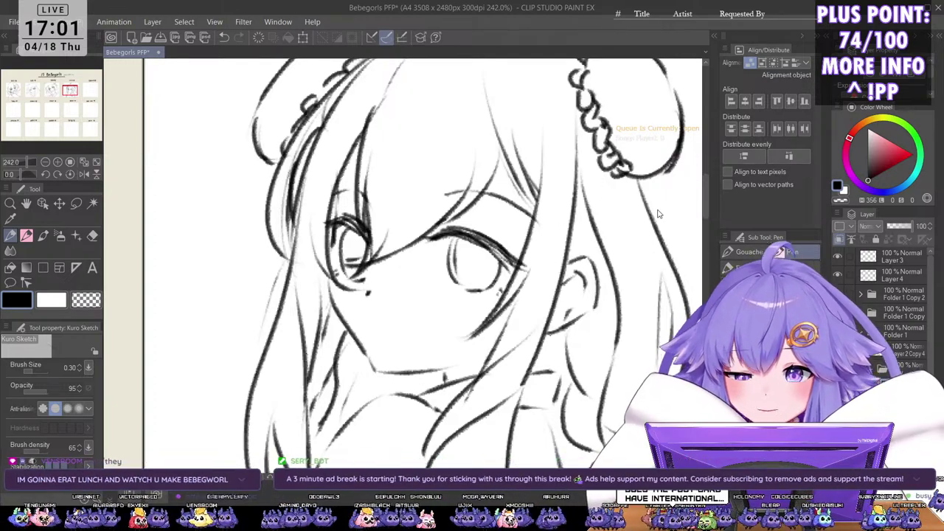
{"action": "left_click_drag", "start_coordinate": [370, 323], "coordinate": [426, 333]}
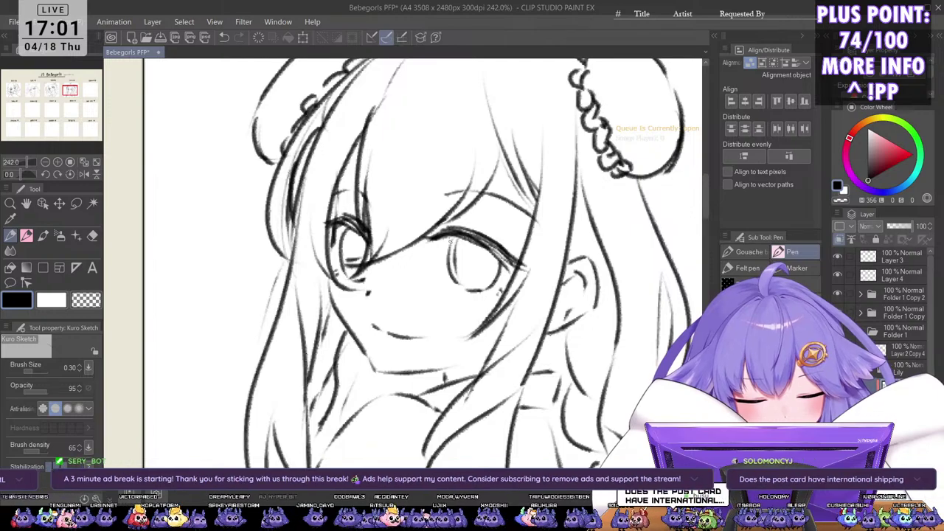
{"action": "key", "text": "ctrl+z"}
{"action": "key", "text": "ctrl+z"}
{"action": "left_click_drag", "start_coordinate": [372, 323], "coordinate": [419, 333]}
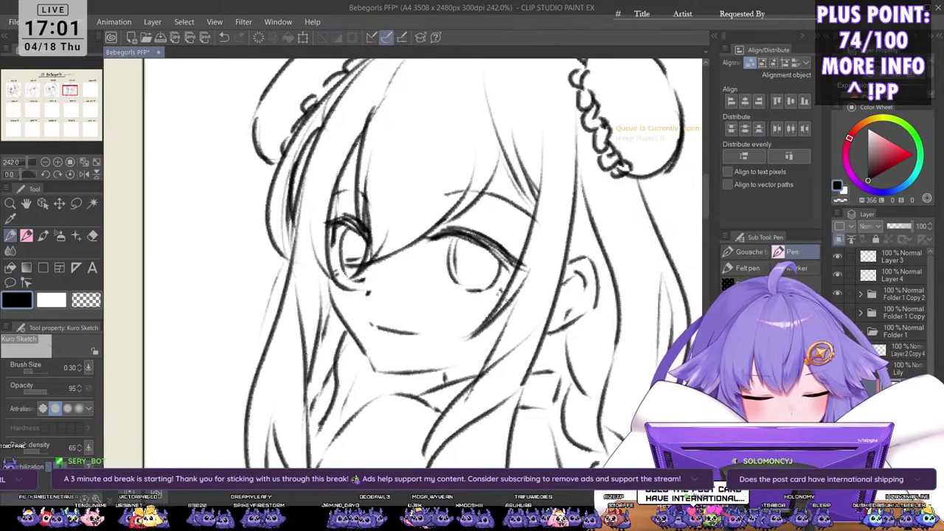
Step: Add short diagonal blush strokes on Lily's cheek below the right-hand eye
{"action": "scroll", "coordinate": [506, 243], "scroll_direction": "down", "scroll_amount": 3}
{"action": "scroll", "coordinate": [478, 271], "scroll_direction": "up", "scroll_amount": 2}
{"action": "mouse_move", "coordinate": [473, 268]}
{"action": "left_mouse_down"}
{"action": "mouse_move", "coordinate": [463, 274]}
{"action": "mouse_move", "coordinate": [499, 271]}
{"action": "left_mouse_up"}
{"action": "left_click_drag", "start_coordinate": [400, 262], "coordinate": [383, 264]}
{"action": "scroll", "coordinate": [513, 268], "scroll_direction": "down", "scroll_amount": 4}
{"action": "scroll", "coordinate": [553, 259], "scroll_direction": "up", "scroll_amount": 5}
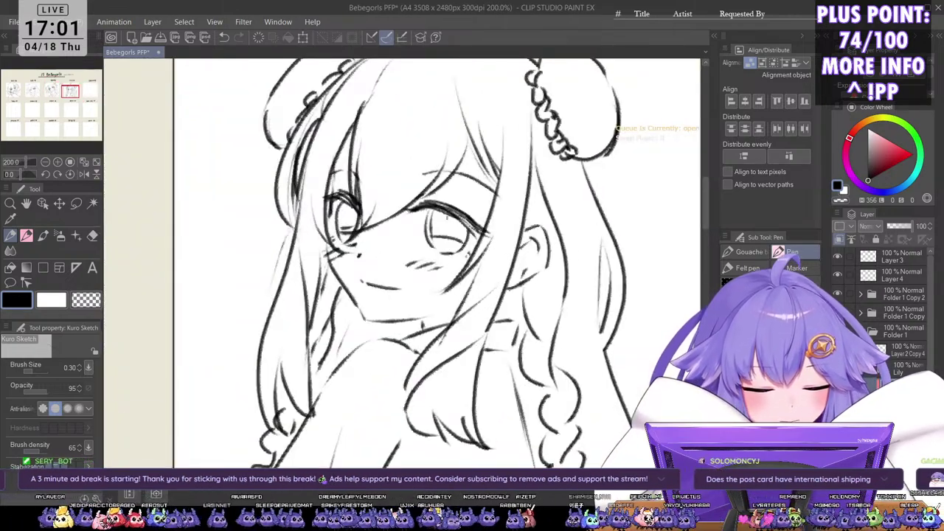
Step: Shade the irises of both of Lily's eyes with hatching and darker pupil strokes
{"action": "mouse_move", "coordinate": [431, 225]}
{"action": "left_mouse_down"}
{"action": "mouse_move", "coordinate": [444, 214]}
{"action": "mouse_move", "coordinate": [467, 226]}
{"action": "left_mouse_up"}
{"action": "mouse_move", "coordinate": [337, 229]}
{"action": "left_mouse_down"}
{"action": "mouse_move", "coordinate": [360, 219]}
{"action": "mouse_move", "coordinate": [352, 207]}
{"action": "left_mouse_up"}
{"action": "left_click_drag", "start_coordinate": [341, 220], "coordinate": [358, 214]}
{"action": "left_click_drag", "start_coordinate": [352, 225], "coordinate": [359, 219]}
{"action": "key", "text": "ctrl+minus"}
{"action": "key", "text": "ctrl+minus"}
{"action": "key", "text": "ctrl+minus"}
{"action": "scroll", "coordinate": [539, 262], "scroll_direction": "down", "scroll_amount": 4}
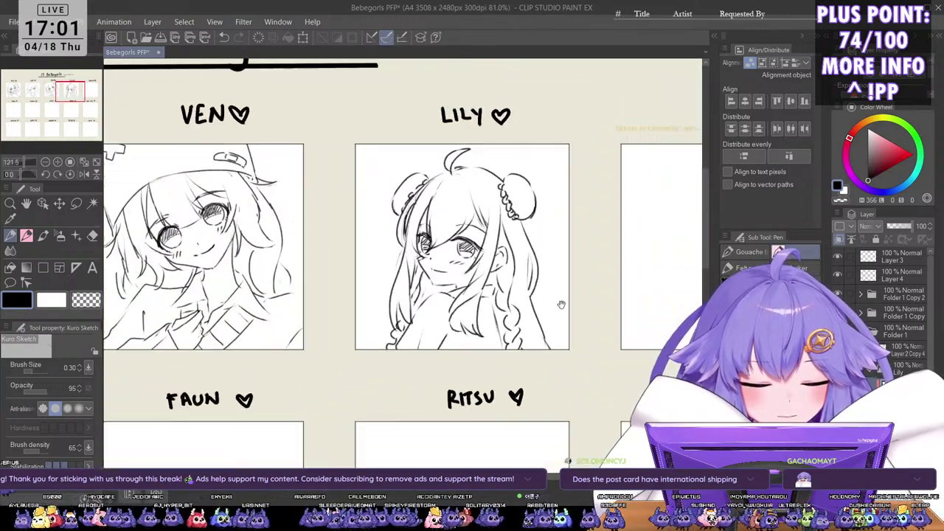
Step: Check Lily's sketched face at sheet scale beside Ven's portrait, and save the file
{"action": "left_click_drag", "start_coordinate": [560, 305], "coordinate": [493, 256]}
{"action": "scroll", "coordinate": [535, 254], "scroll_direction": "down", "scroll_amount": 2}
{"action": "left_click_drag", "start_coordinate": [548, 278], "coordinate": [514, 267]}
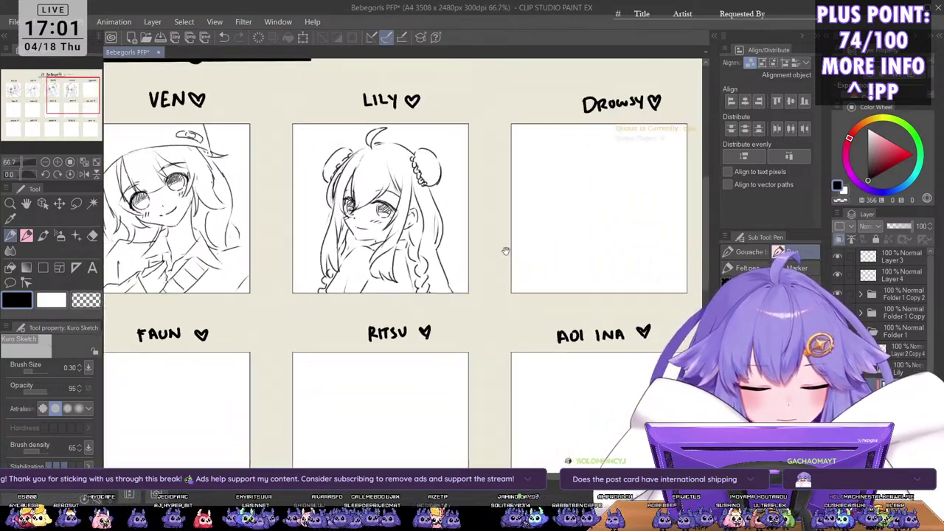
{"action": "scroll", "coordinate": [452, 232], "scroll_direction": "down", "scroll_amount": 1}
{"action": "key", "text": "h"}
{"action": "key", "text": "h"}
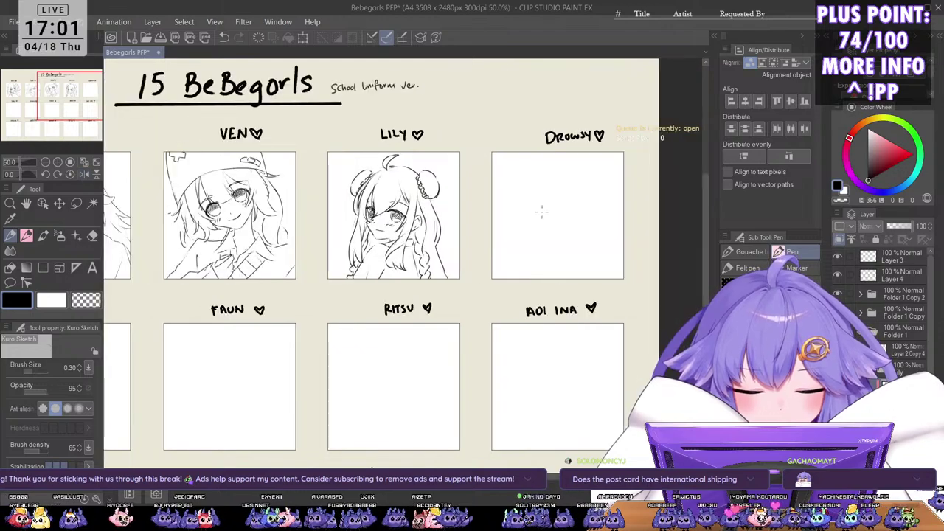
{"action": "key", "text": "ctrl+s"}
Step: Compare Lily's portrait with the other sketched girls in the top row of the sheet, and save the file
{"action": "scroll", "coordinate": [535, 215], "scroll_direction": "up", "scroll_amount": 10}
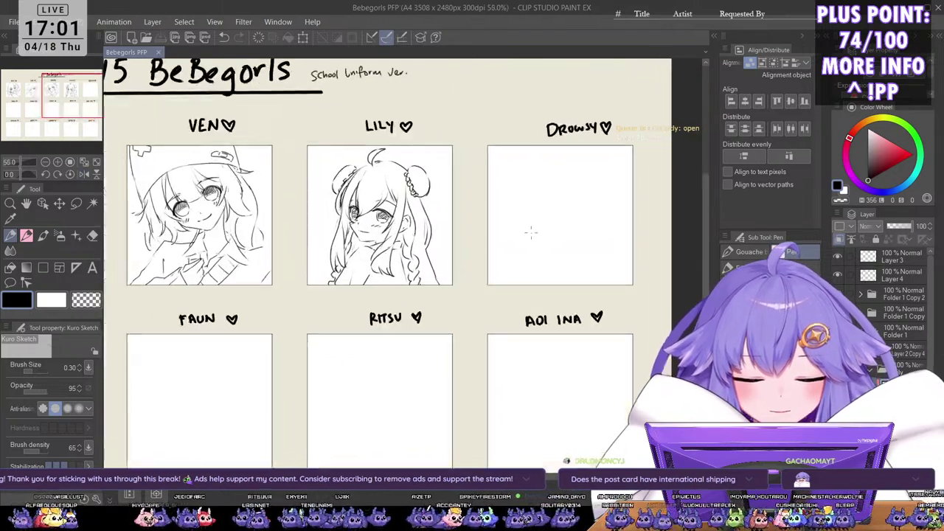
{"action": "scroll", "coordinate": [398, 191], "scroll_direction": "down", "scroll_amount": 2}
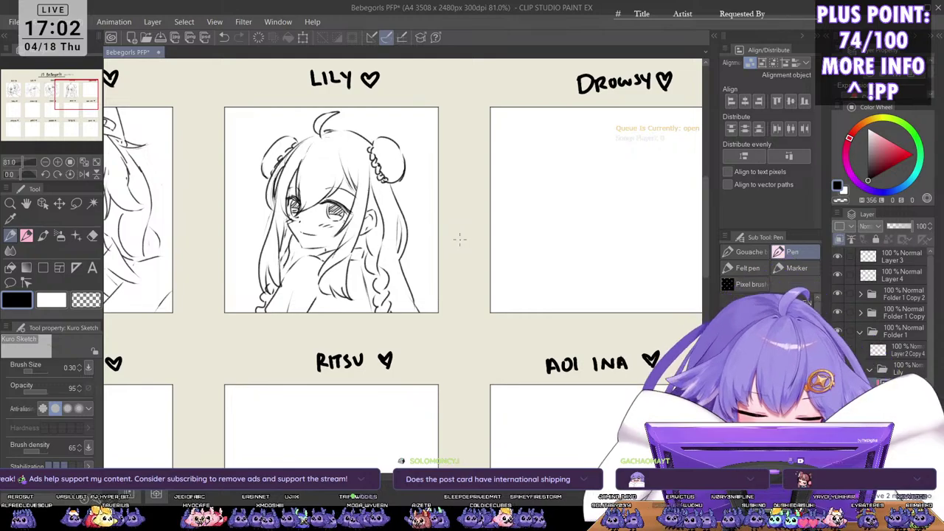
{"action": "scroll", "coordinate": [460, 235], "scroll_direction": "down", "scroll_amount": 3}
{"action": "scroll", "coordinate": [460, 236], "scroll_direction": "up", "scroll_amount": 2}
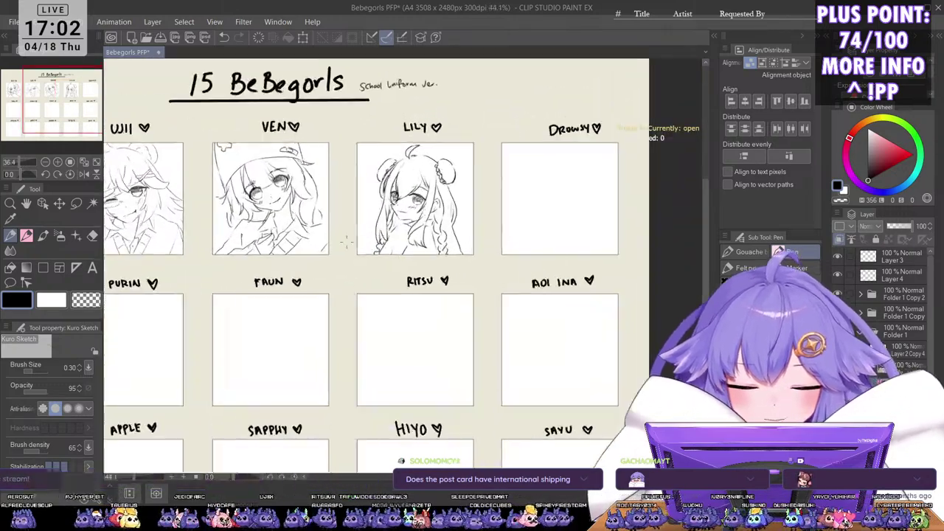
{"action": "scroll", "coordinate": [399, 285], "scroll_direction": "down", "scroll_amount": 3}
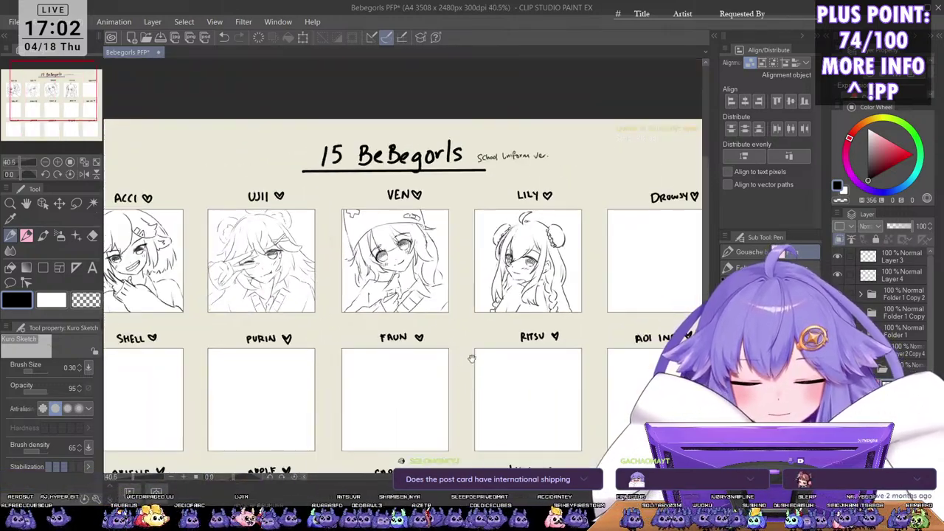
{"action": "scroll", "coordinate": [398, 284], "scroll_direction": "up", "scroll_amount": 1}
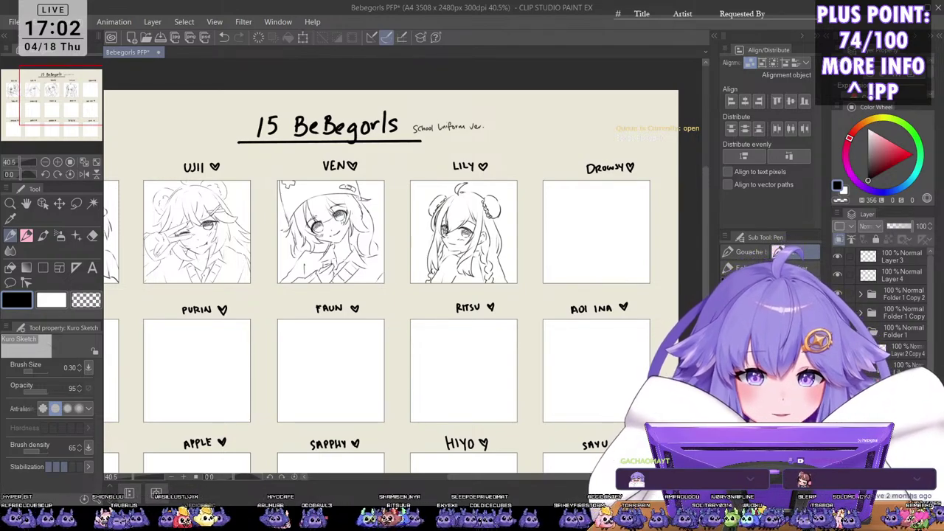
{"action": "scroll", "coordinate": [507, 325], "scroll_direction": "up", "scroll_amount": 2}
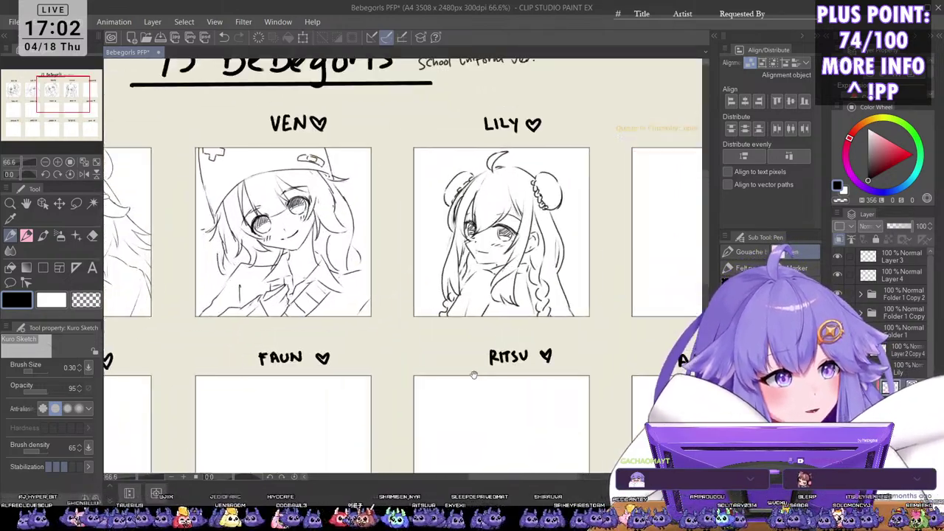
{"action": "scroll", "coordinate": [464, 315], "scroll_direction": "down", "scroll_amount": 1}
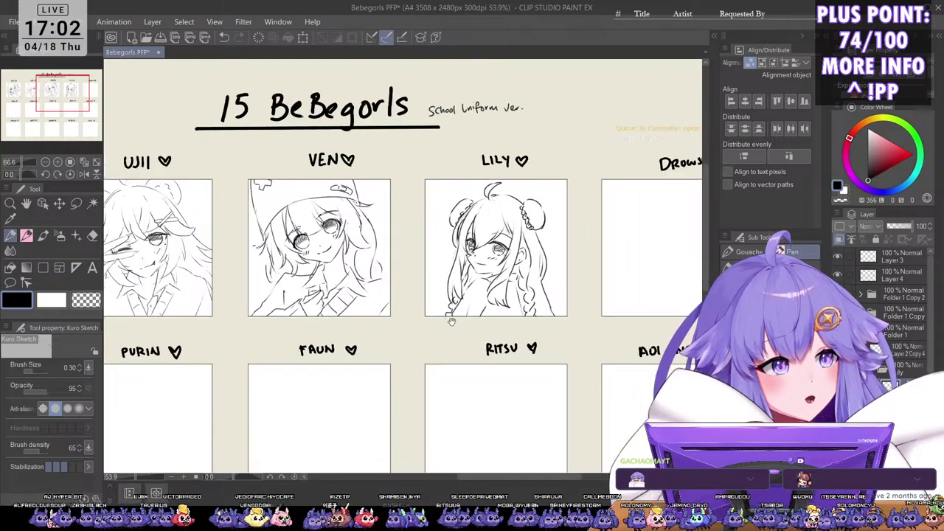
{"action": "left_click_drag", "start_coordinate": [451, 329], "coordinate": [480, 334]}
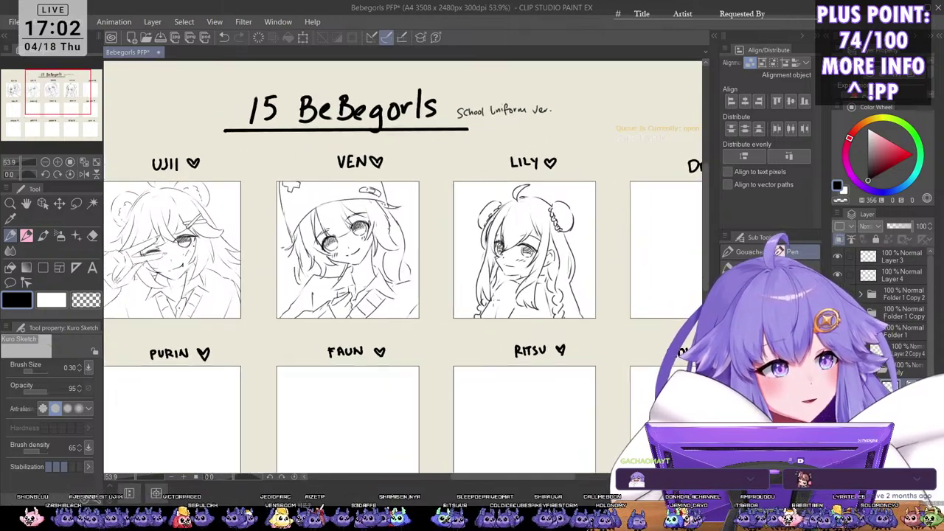
{"action": "scroll", "coordinate": [493, 357], "scroll_direction": "up", "scroll_amount": 1}
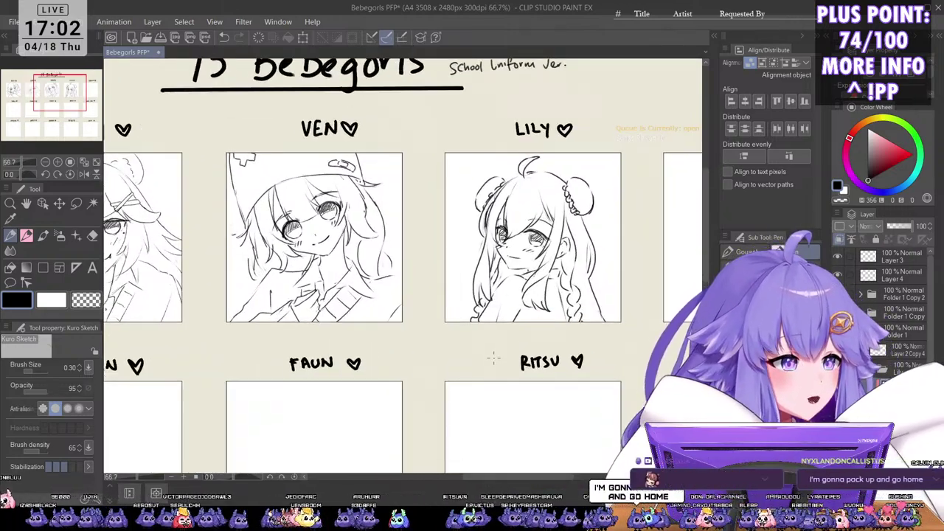
{"action": "scroll", "coordinate": [520, 367], "scroll_direction": "down", "scroll_amount": 4}
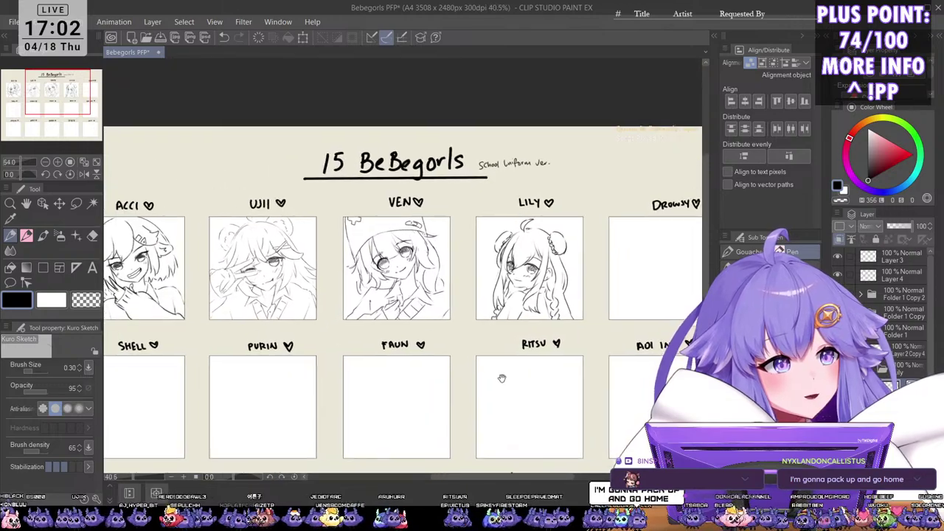
{"action": "scroll", "coordinate": [455, 358], "scroll_direction": "up", "scroll_amount": 2}
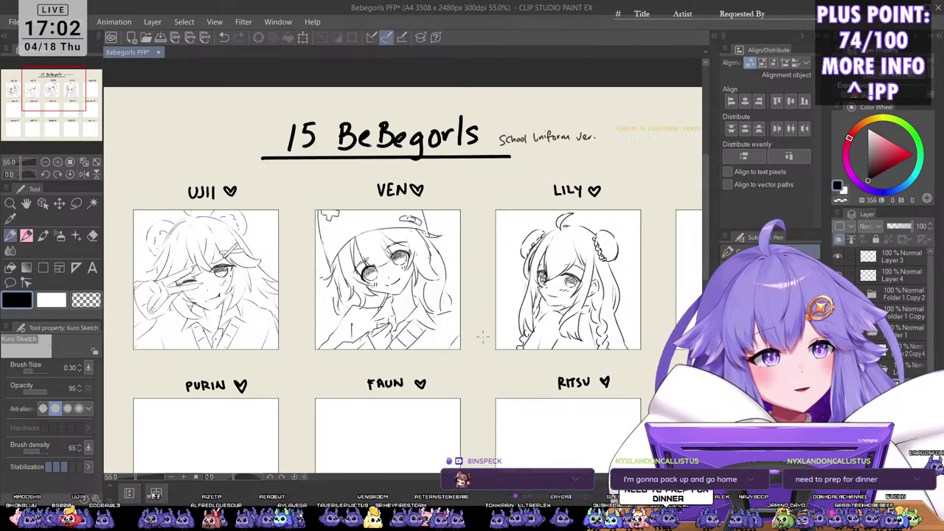
{"action": "key", "text": "ctrl+s"}
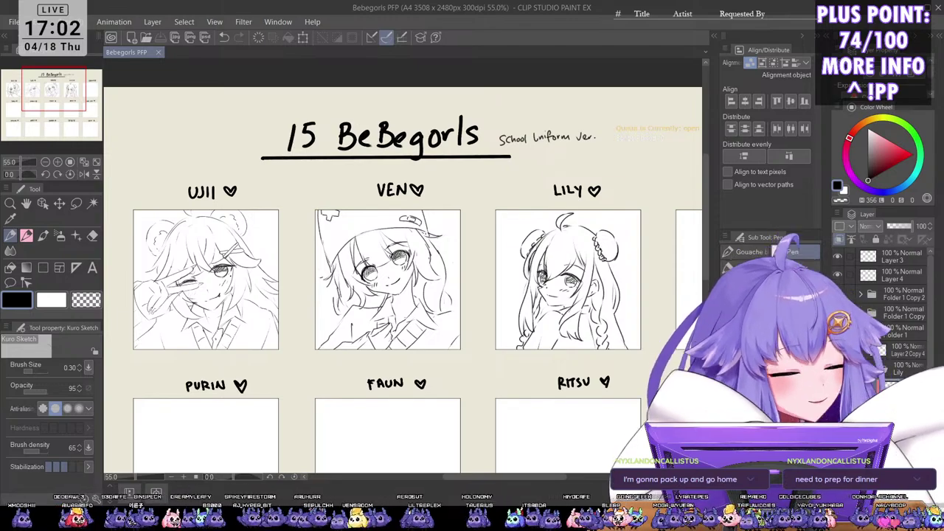
Step: Lasso Ven's hat and try to reshape it with a transformation so that it sits lower in the frame
{"action": "key", "text": "ctrl+z"}
{"action": "scroll", "coordinate": [367, 258], "scroll_direction": "up", "scroll_amount": 4}
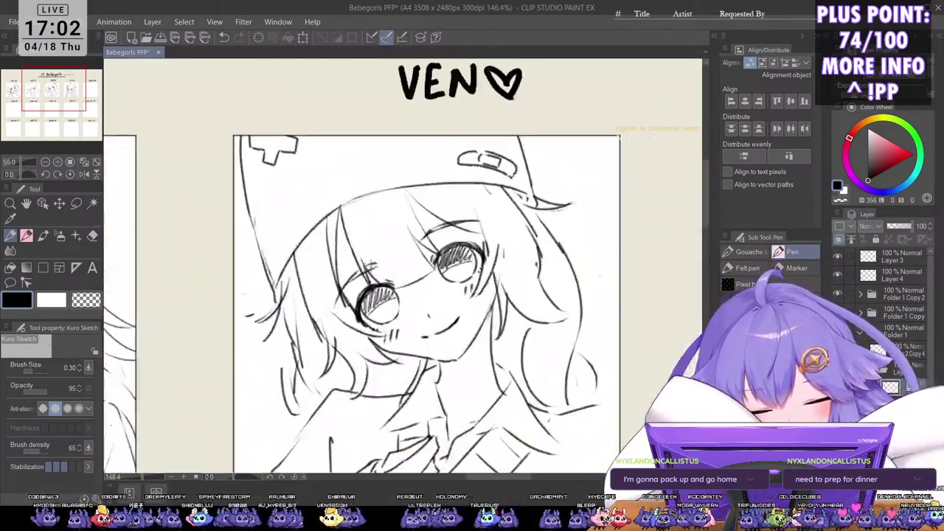
{"action": "scroll", "coordinate": [400, 299], "scroll_direction": "down", "scroll_amount": 2}
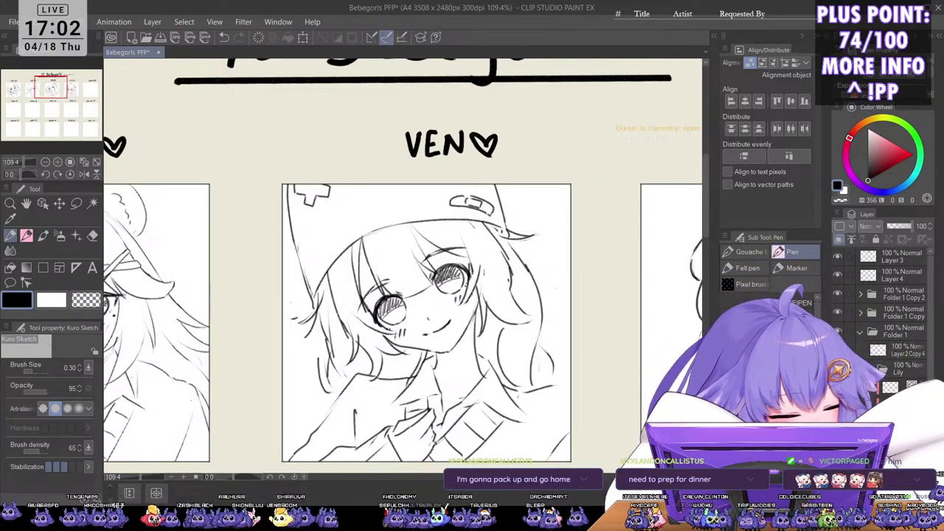
{"action": "key", "text": "ctrl+z"}
{"action": "key", "text": "ctrl+y"}
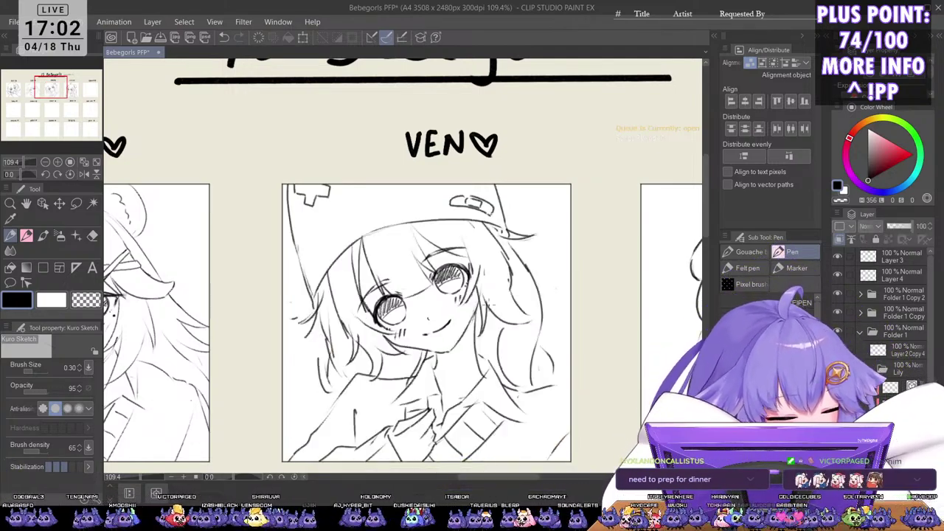
{"action": "key", "text": "m"}
{"action": "mouse_move", "coordinate": [286, 161]}
{"action": "left_mouse_down"}
{"action": "mouse_move", "coordinate": [280, 322]}
{"action": "mouse_move", "coordinate": [303, 357]}
{"action": "mouse_move", "coordinate": [345, 273]}
{"action": "mouse_move", "coordinate": [384, 251]}
{"action": "mouse_move", "coordinate": [447, 233]}
{"action": "mouse_move", "coordinate": [563, 233]}
{"action": "mouse_move", "coordinate": [515, 175]}
{"action": "mouse_move", "coordinate": [275, 155]}
{"action": "mouse_move", "coordinate": [278, 185]}
{"action": "left_mouse_up"}
{"action": "key", "text": "ctrl+t"}
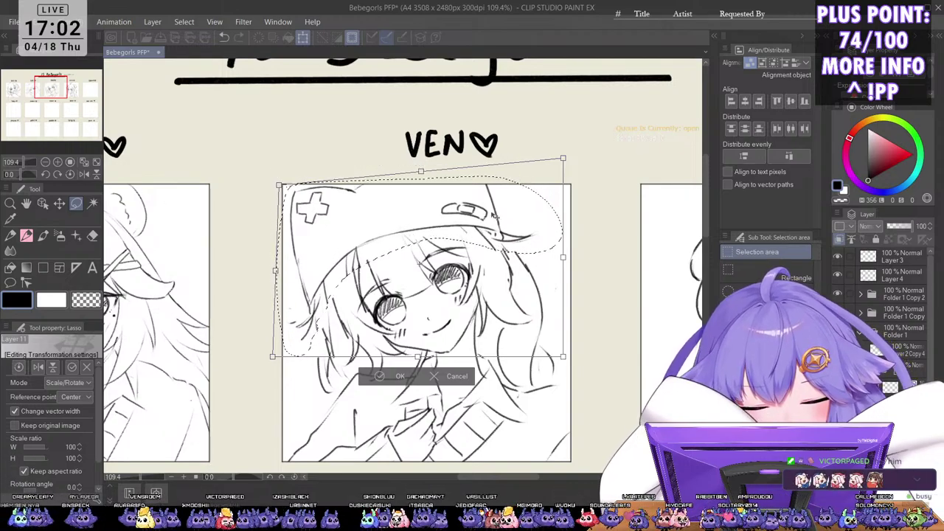
{"action": "key", "text": "ctrl+z"}
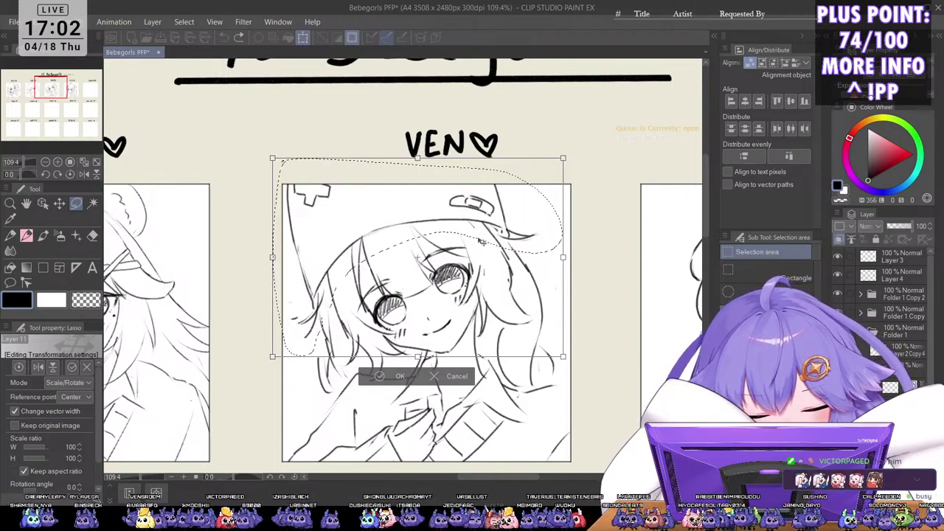
{"action": "left_click", "coordinate": [378, 376]}
{"action": "key", "text": "ctrl+d"}
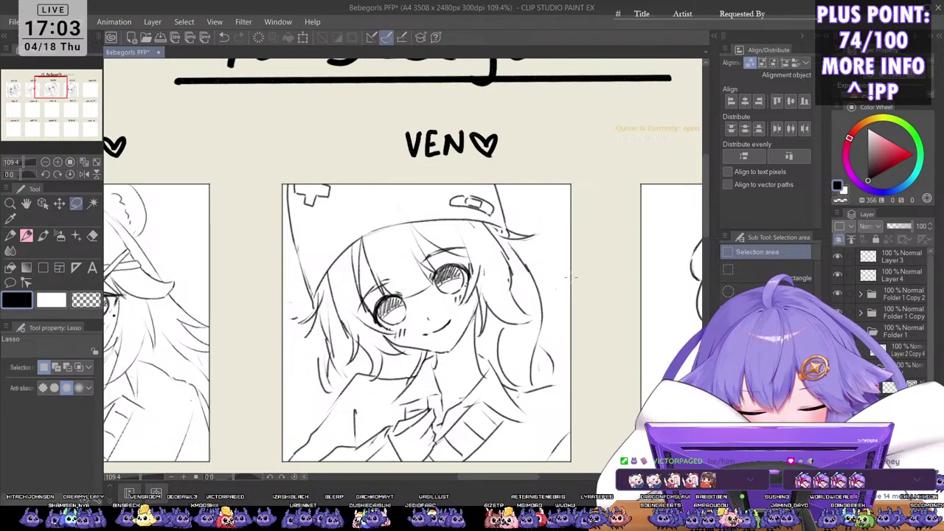
Step: Examine the four sketched portraits in the top row and the empty Drowsy frame beside Lily
{"action": "scroll", "coordinate": [522, 299], "scroll_direction": "down", "scroll_amount": 1}
{"action": "left_click_drag", "start_coordinate": [522, 331], "coordinate": [436, 278]}
{"action": "left_click_drag", "start_coordinate": [468, 321], "coordinate": [466, 336]}
{"action": "key", "text": "p"}
{"action": "scroll", "coordinate": [472, 283], "scroll_direction": "down", "scroll_amount": 1}
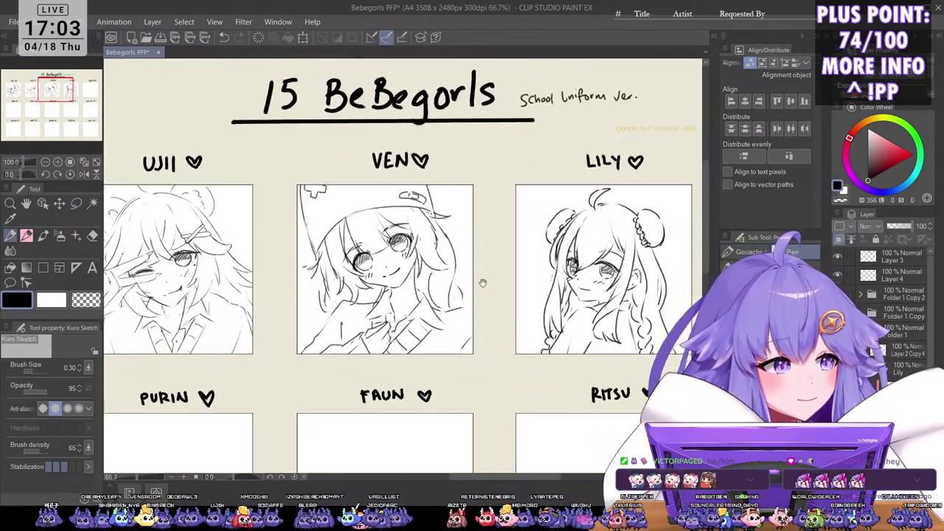
{"action": "left_click_drag", "start_coordinate": [495, 301], "coordinate": [455, 297]}
{"action": "scroll", "coordinate": [455, 297], "scroll_direction": "up", "scroll_amount": 1}
{"action": "scroll", "coordinate": [374, 246], "scroll_direction": "down", "scroll_amount": 4}
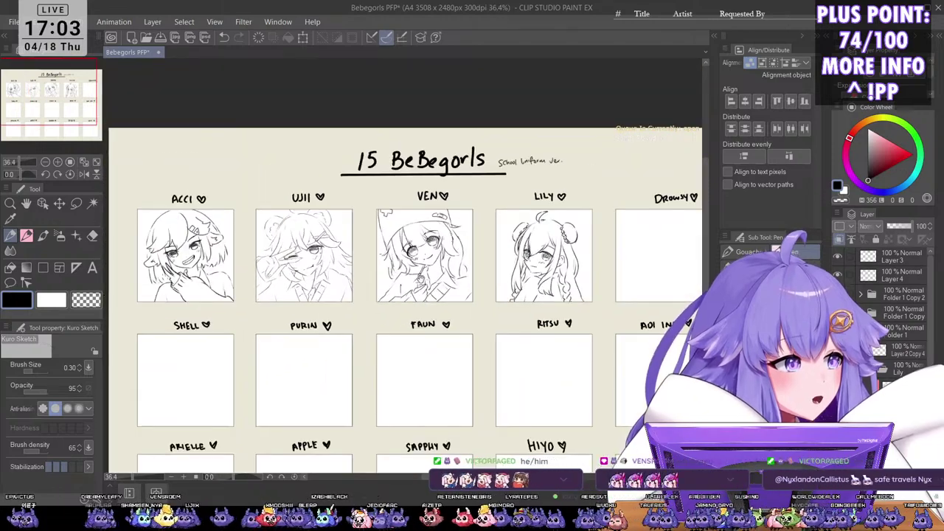
{"action": "scroll", "coordinate": [361, 303], "scroll_direction": "up", "scroll_amount": 2}
{"action": "scroll", "coordinate": [361, 304], "scroll_direction": "up", "scroll_amount": 2}
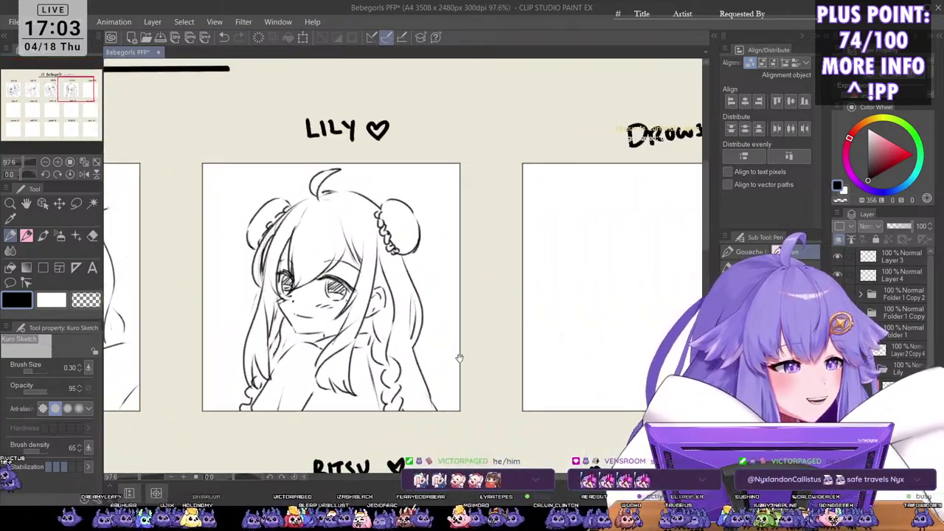
{"action": "scroll", "coordinate": [366, 299], "scroll_direction": "up", "scroll_amount": 2}
{"action": "scroll", "coordinate": [499, 303], "scroll_direction": "down", "scroll_amount": 1}
{"action": "left_click_drag", "start_coordinate": [499, 303], "coordinate": [462, 343]}
{"action": "scroll", "coordinate": [462, 343], "scroll_direction": "up", "scroll_amount": 1}
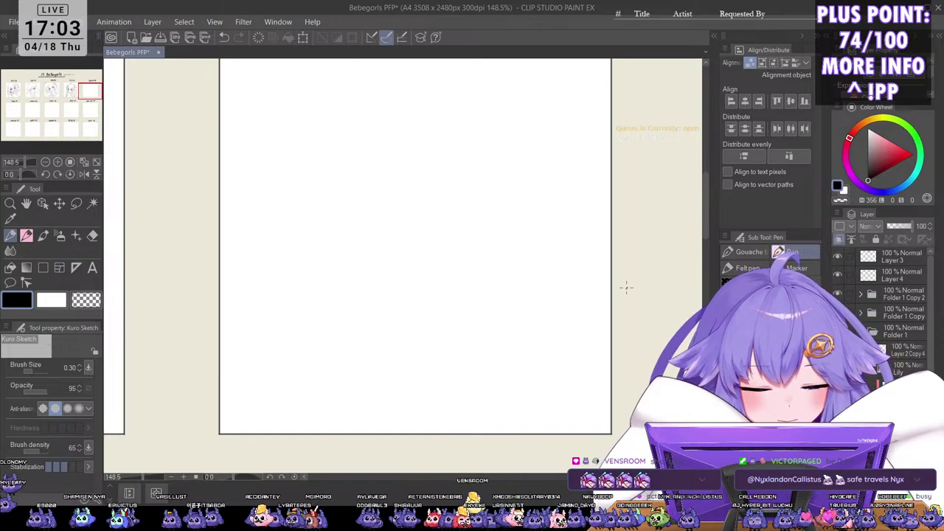
{"action": "scroll", "coordinate": [624, 280], "scroll_direction": "down", "scroll_amount": 2}
{"action": "left_click_drag", "start_coordinate": [561, 278], "coordinate": [533, 353]}
{"action": "scroll", "coordinate": [534, 353], "scroll_direction": "up", "scroll_amount": 1}
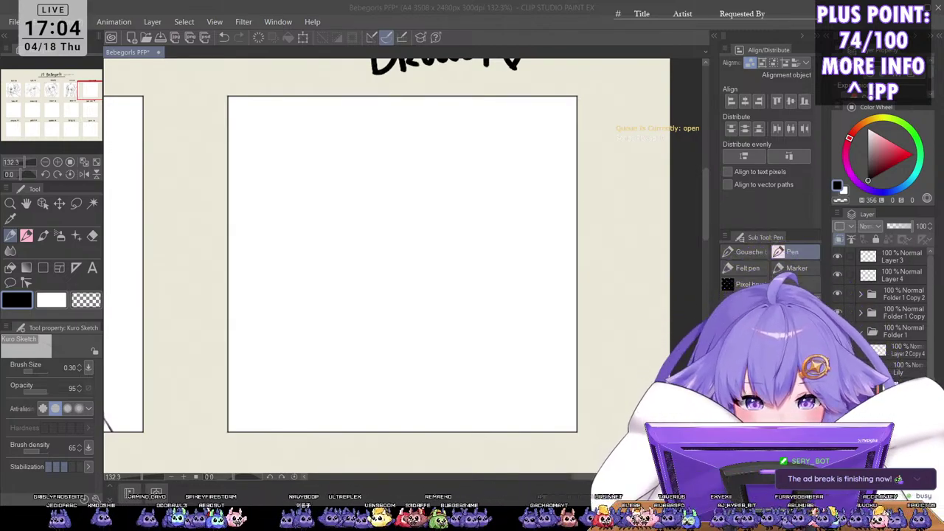
{"action": "scroll", "coordinate": [519, 269], "scroll_direction": "down", "scroll_amount": 4}
{"action": "scroll", "coordinate": [418, 264], "scroll_direction": "up", "scroll_amount": 2}
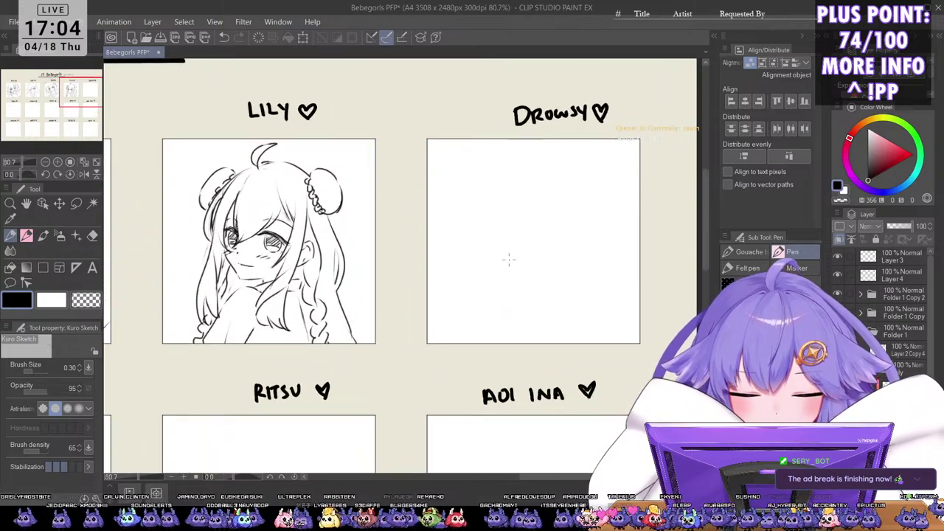
Step: Remove Lily's ear outline and redraw it smaller between the side strands of her hair
{"action": "scroll", "coordinate": [508, 259], "scroll_direction": "up", "scroll_amount": 2}
{"action": "scroll", "coordinate": [499, 237], "scroll_direction": "down", "scroll_amount": 4}
{"action": "scroll", "coordinate": [513, 255], "scroll_direction": "down", "scroll_amount": 1}
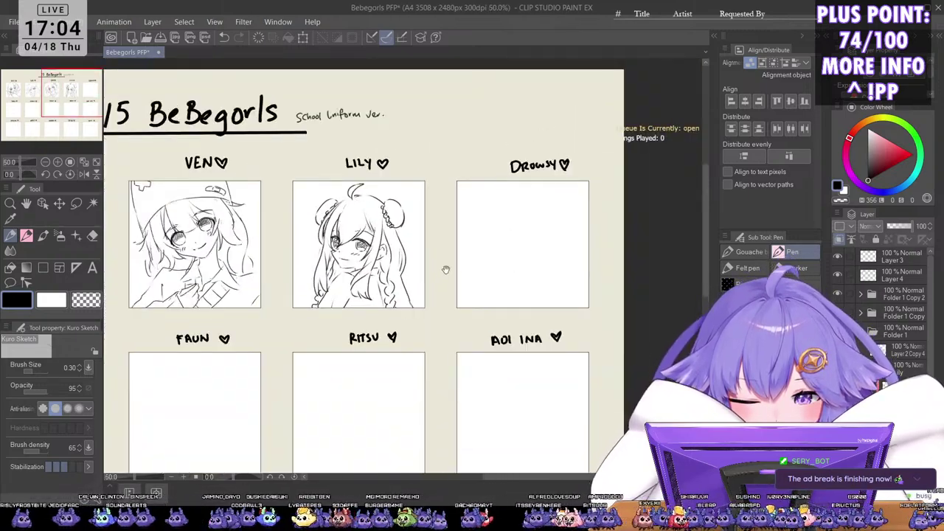
{"action": "scroll", "coordinate": [384, 291], "scroll_direction": "up", "scroll_amount": 4}
{"action": "scroll", "coordinate": [382, 255], "scroll_direction": "up", "scroll_amount": 2}
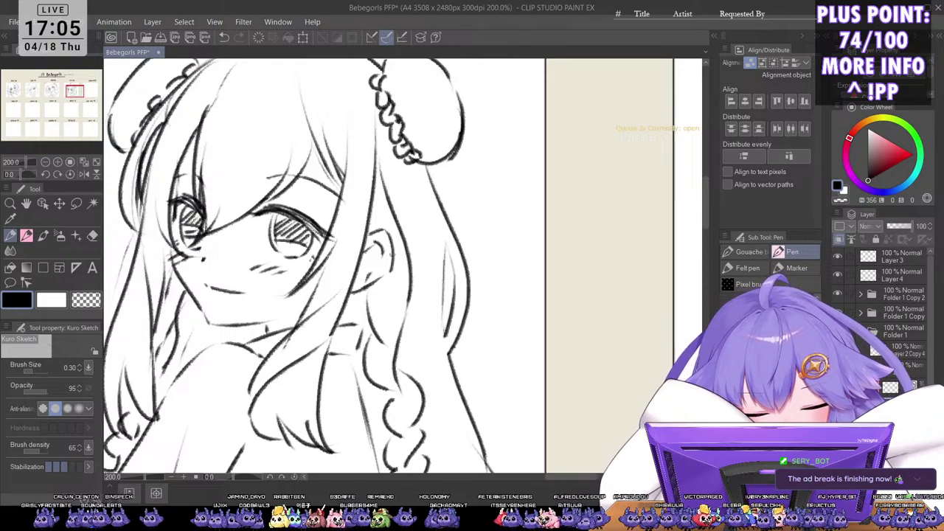
{"action": "mouse_move", "coordinate": [382, 243]}
{"action": "left_mouse_down"}
{"action": "mouse_move", "coordinate": [385, 274]}
{"action": "mouse_move", "coordinate": [392, 264]}
{"action": "mouse_move", "coordinate": [369, 282]}
{"action": "mouse_move", "coordinate": [377, 227]}
{"action": "mouse_move", "coordinate": [364, 262]}
{"action": "mouse_move", "coordinate": [377, 233]}
{"action": "left_mouse_up"}
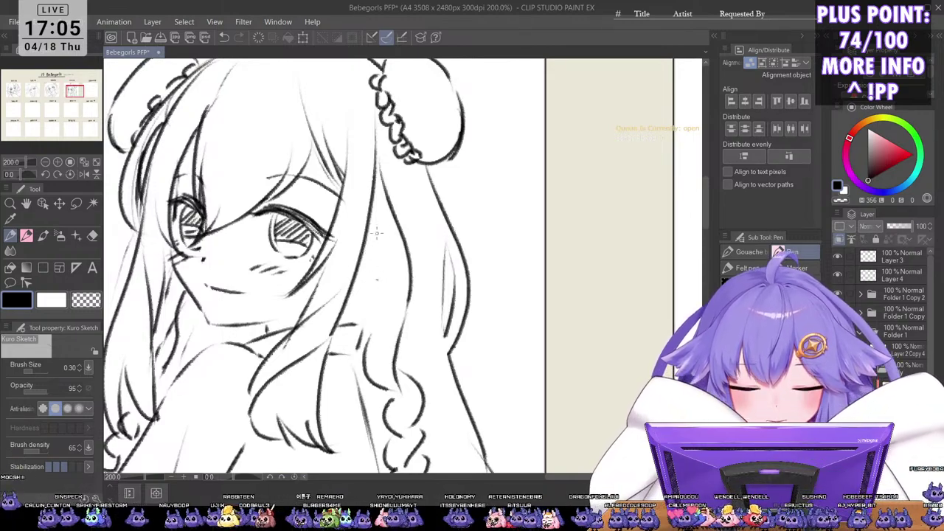
{"action": "key", "text": "ctrl+z"}
{"action": "key", "text": "ctrl+z"}
{"action": "key", "text": "ctrl+z"}
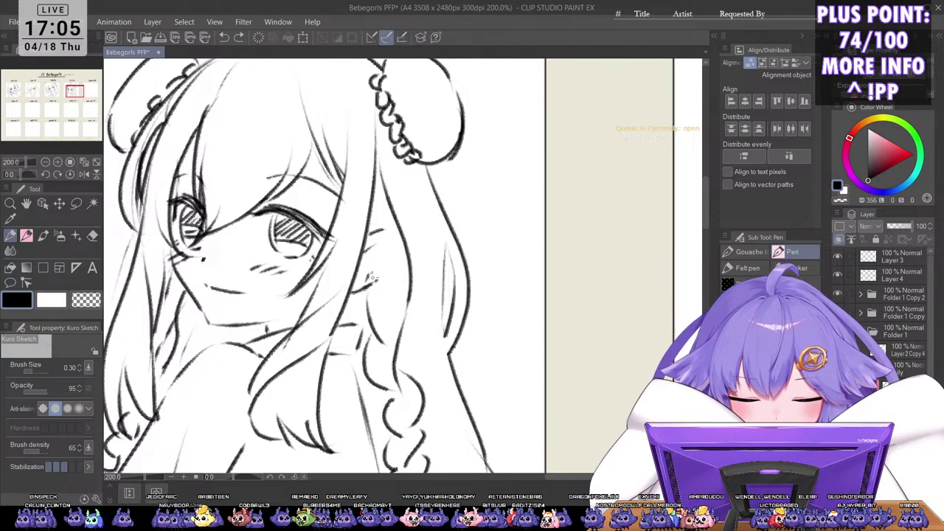
{"action": "key", "text": "ctrl+z"}
{"action": "key", "text": "ctrl+z"}
{"action": "key", "text": "ctrl+z"}
{"action": "mouse_move", "coordinate": [367, 242]}
{"action": "left_mouse_down"}
{"action": "mouse_move", "coordinate": [375, 238]}
{"action": "mouse_move", "coordinate": [388, 258]}
{"action": "mouse_move", "coordinate": [356, 288]}
{"action": "mouse_move", "coordinate": [373, 255]}
{"action": "left_mouse_up"}
{"action": "left_click_drag", "start_coordinate": [373, 249], "coordinate": [376, 258]}
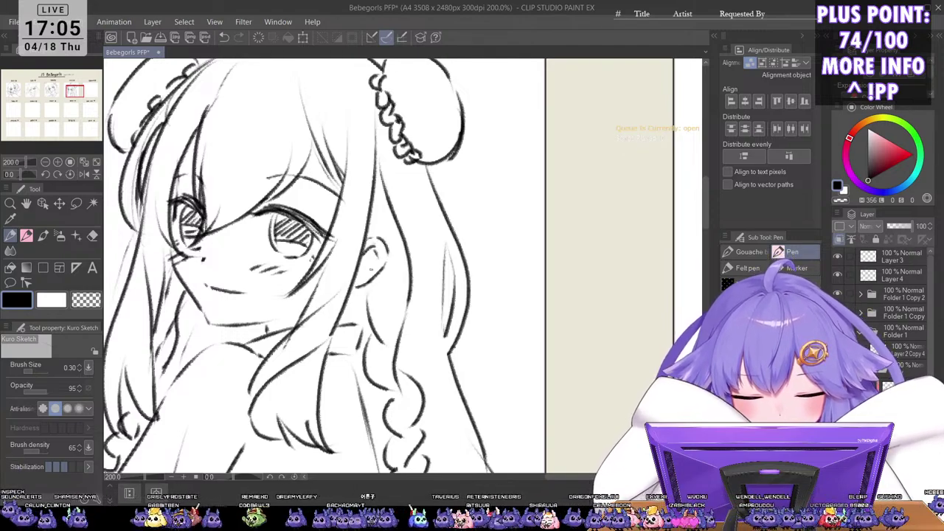
Step: Redraw the lower curve of Lily's ear, check the portrait at sheet scale, and save the file
{"action": "scroll", "coordinate": [431, 238], "scroll_direction": "down", "scroll_amount": 5}
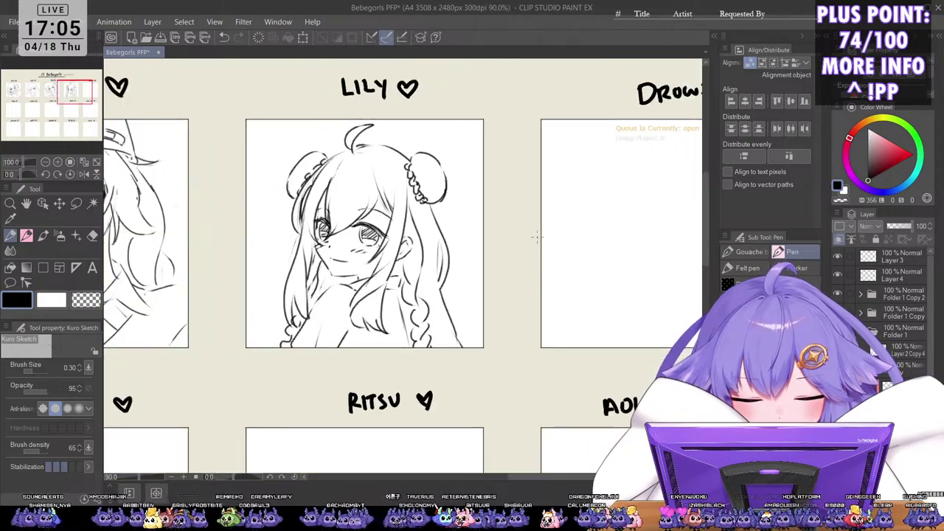
{"action": "scroll", "coordinate": [431, 242], "scroll_direction": "up", "scroll_amount": 6}
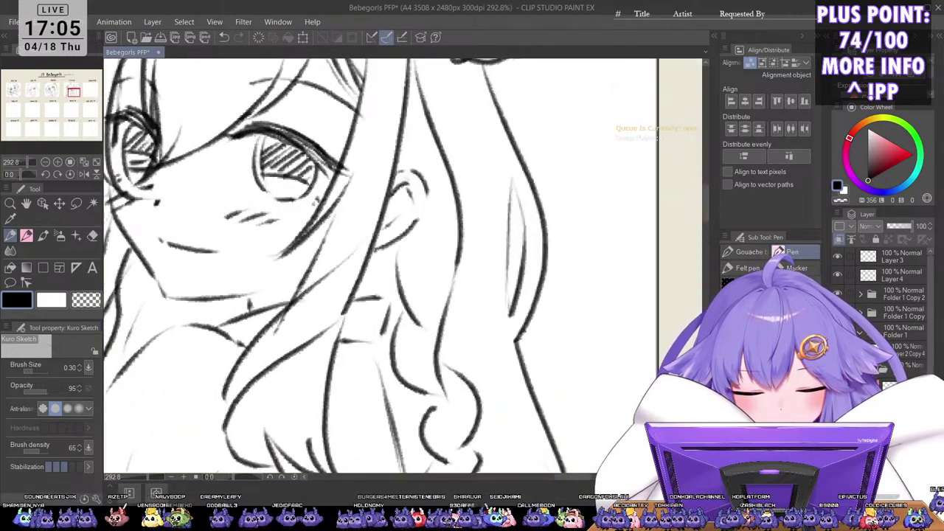
{"action": "scroll", "coordinate": [434, 210], "scroll_direction": "down", "scroll_amount": 3}
{"action": "scroll", "coordinate": [412, 223], "scroll_direction": "up", "scroll_amount": 2}
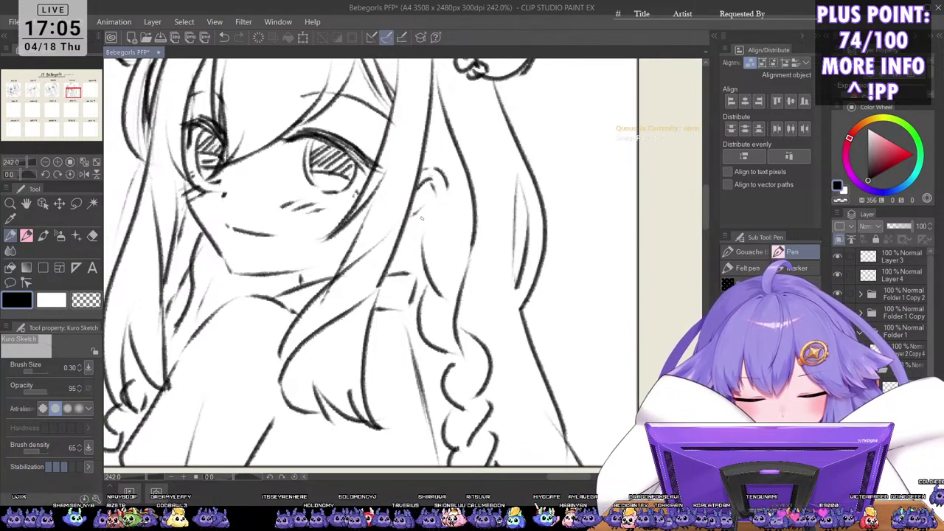
{"action": "left_click_drag", "start_coordinate": [435, 214], "coordinate": [402, 235]}
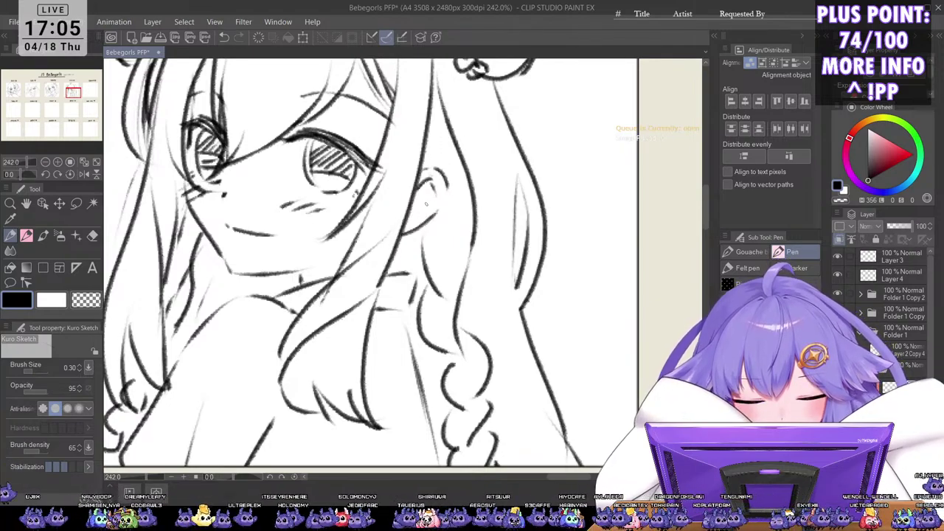
{"action": "scroll", "coordinate": [426, 199], "scroll_direction": "down", "scroll_amount": 5}
{"action": "left_click_drag", "start_coordinate": [494, 394], "coordinate": [420, 413]}
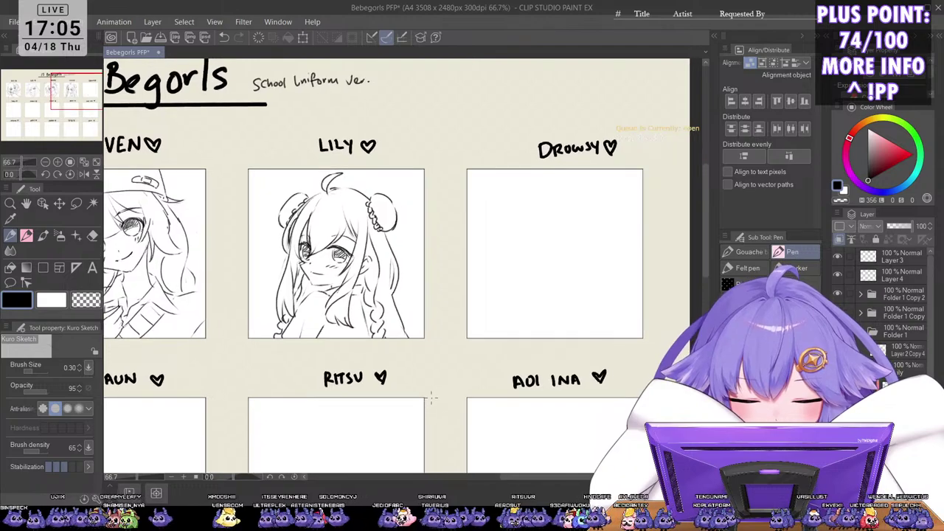
{"action": "scroll", "coordinate": [426, 277], "scroll_direction": "down", "scroll_amount": 2}
{"action": "scroll", "coordinate": [429, 275], "scroll_direction": "down", "scroll_amount": 1}
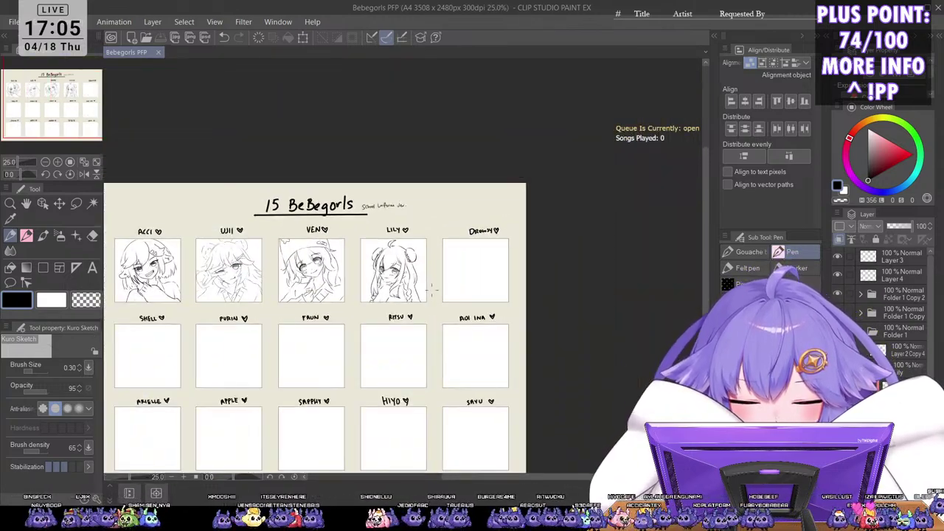
{"action": "scroll", "coordinate": [427, 319], "scroll_direction": "up", "scroll_amount": 2}
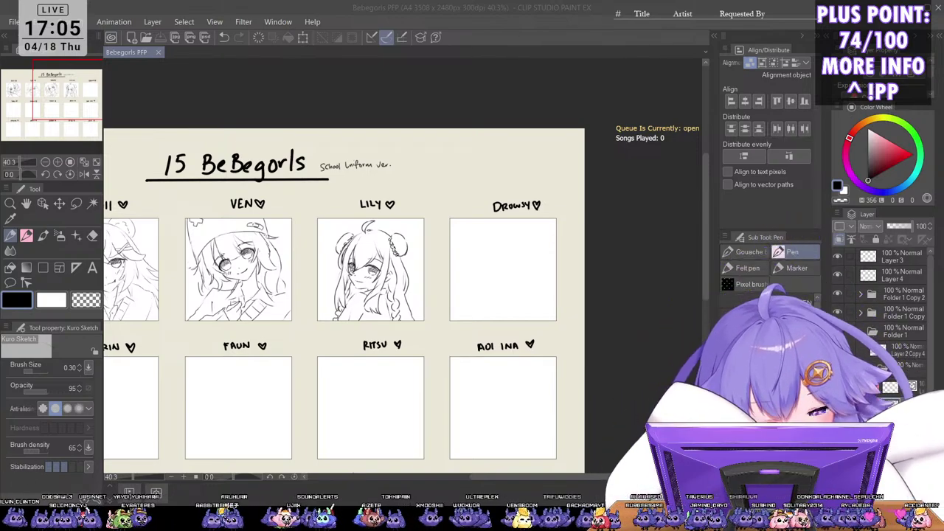
Step: Group Layer 2 Copy 4 into a folder named drowsy and add a new layer inside it for the sketch
{"action": "left_click", "coordinate": [586, 274]}
{"action": "left_click", "coordinate": [904, 352]}
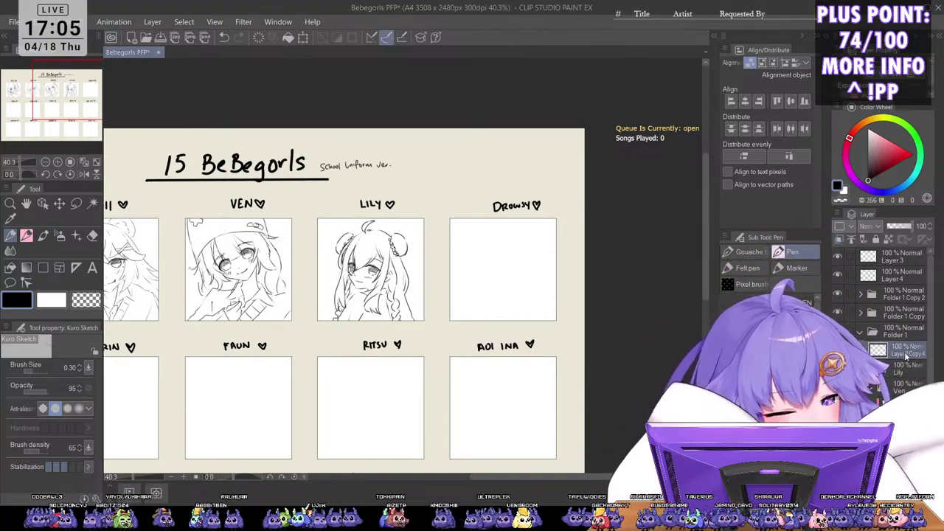
{"action": "key", "text": "ctrl+g"}
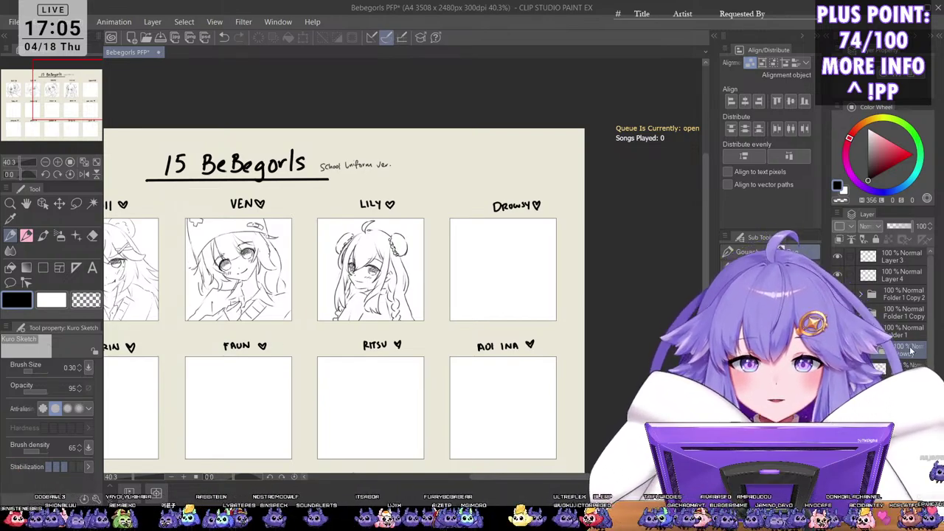
{"action": "left_click_drag", "start_coordinate": [901, 372], "coordinate": [905, 353]}
{"action": "key", "text": "ctrl+shift+n"}
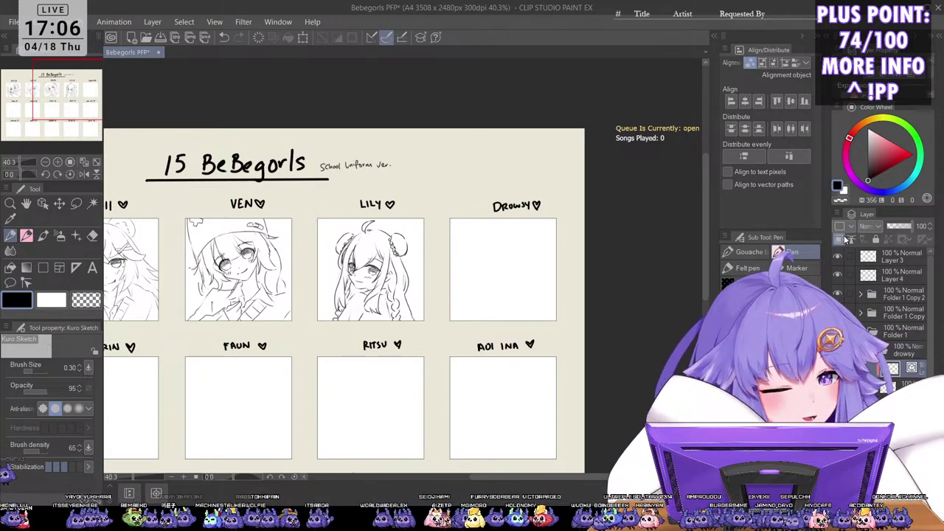
Step: Check the sketched top row against the empty Drowsy frame, and save the file
{"action": "left_click_drag", "start_coordinate": [453, 267], "coordinate": [465, 296]}
{"action": "left_click_drag", "start_coordinate": [485, 349], "coordinate": [430, 318]}
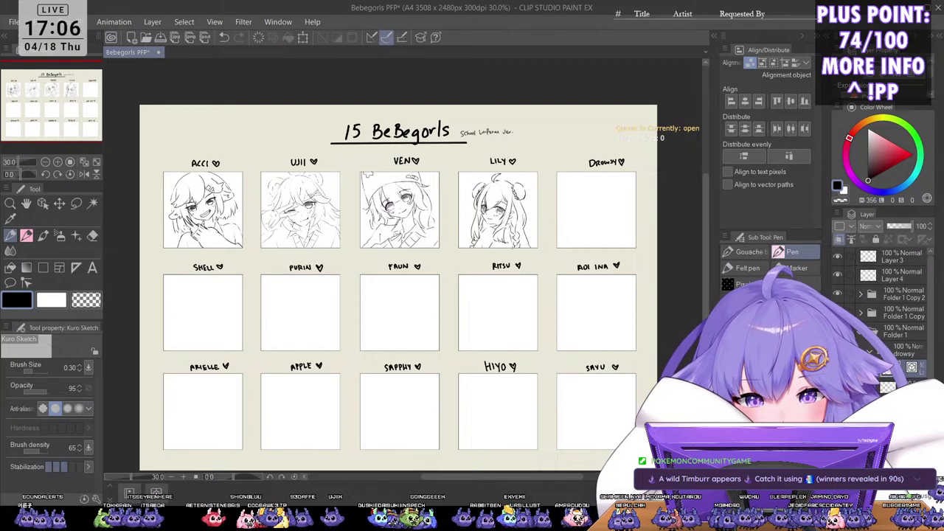
{"action": "scroll", "coordinate": [526, 248], "scroll_direction": "down", "scroll_amount": 1}
{"action": "scroll", "coordinate": [526, 248], "scroll_direction": "up", "scroll_amount": 2}
{"action": "left_click_drag", "start_coordinate": [548, 288], "coordinate": [450, 295]}
{"action": "scroll", "coordinate": [450, 295], "scroll_direction": "up", "scroll_amount": 1}
{"action": "scroll", "coordinate": [450, 296], "scroll_direction": "up", "scroll_amount": 2}
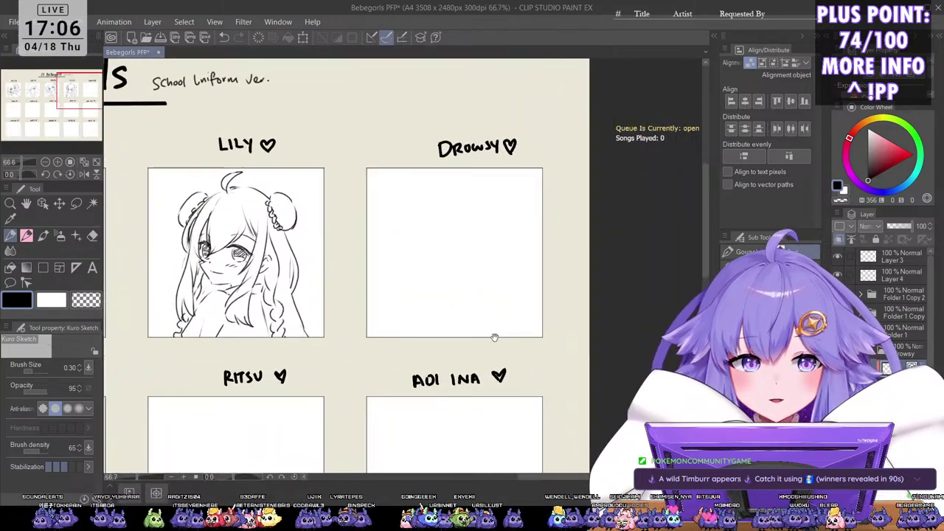
{"action": "scroll", "coordinate": [502, 278], "scroll_direction": "up", "scroll_amount": 2}
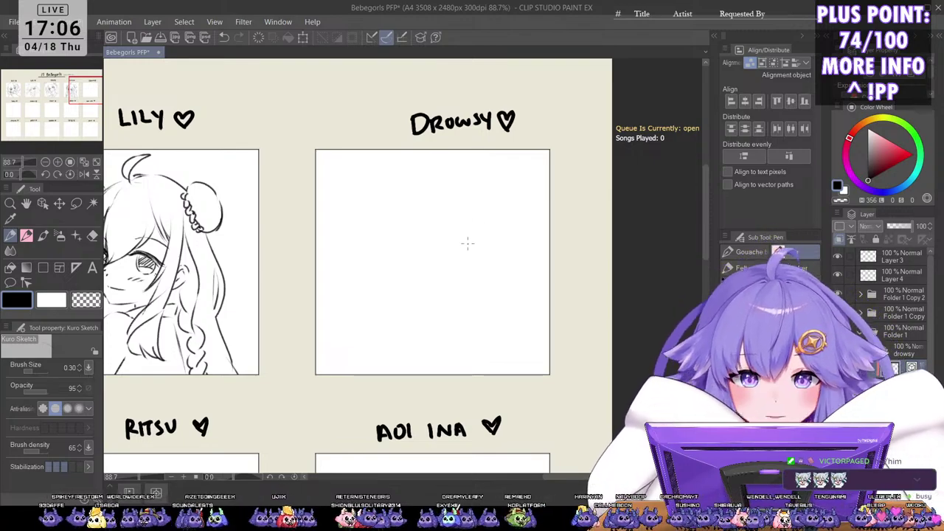
{"action": "key", "text": "ctrl+s"}
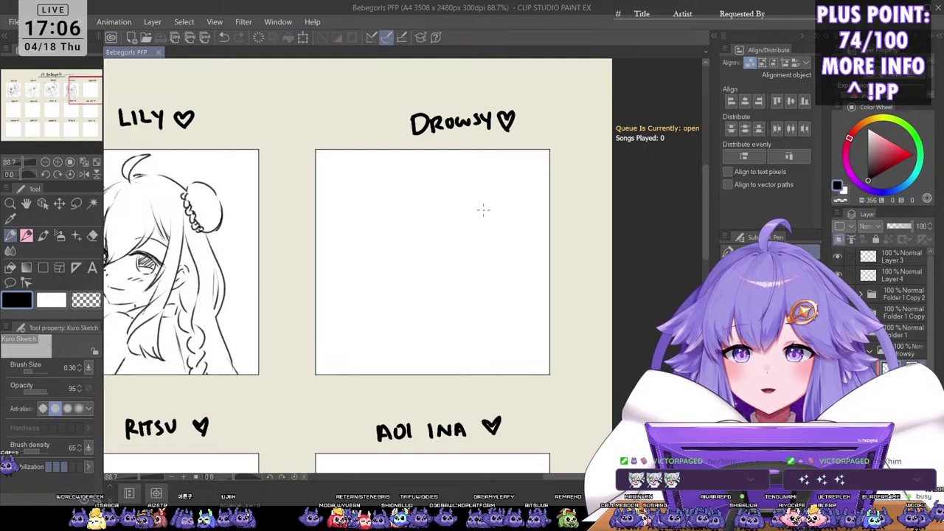
Step: Examine the empty Drowsy frame up close beside Lily's portrait
{"action": "scroll", "coordinate": [482, 263], "scroll_direction": "up", "scroll_amount": 1}
{"action": "left_click_drag", "start_coordinate": [482, 276], "coordinate": [498, 298]}
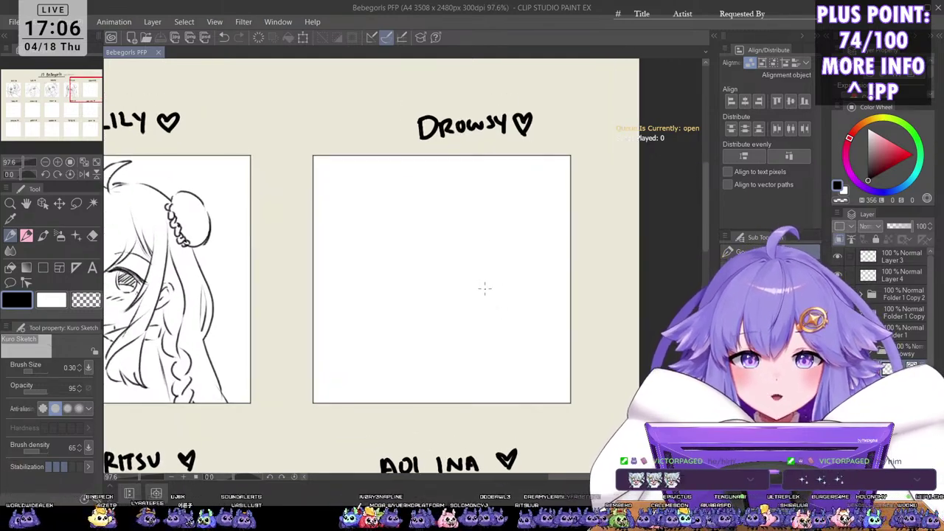
{"action": "scroll", "coordinate": [485, 289], "scroll_direction": "down", "scroll_amount": 1}
{"action": "scroll", "coordinate": [483, 287], "scroll_direction": "up", "scroll_amount": 1}
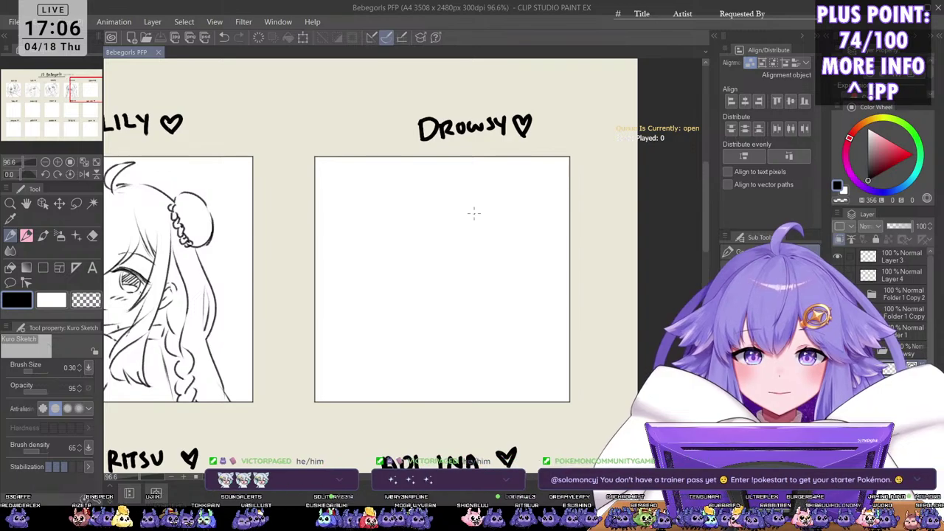
{"action": "scroll", "coordinate": [489, 230], "scroll_direction": "up", "scroll_amount": 1}
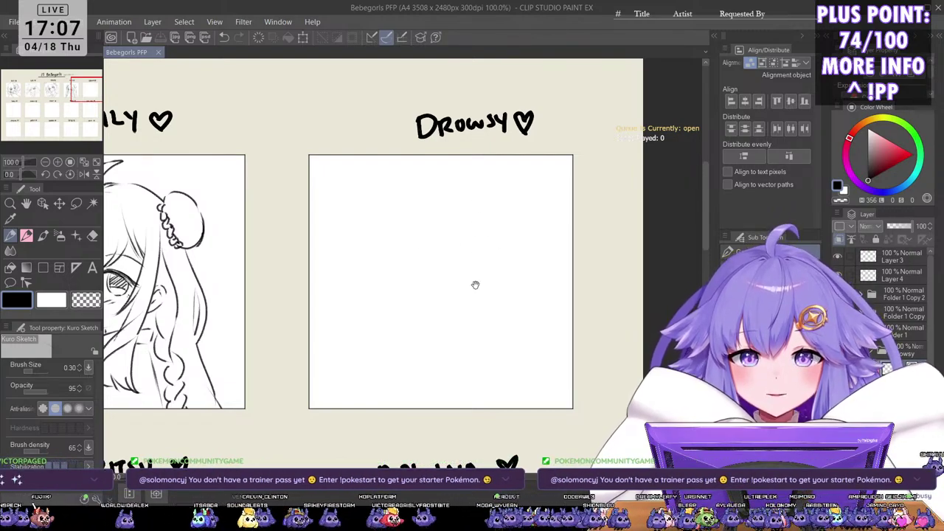
{"action": "left_click_drag", "start_coordinate": [481, 301], "coordinate": [489, 333]}
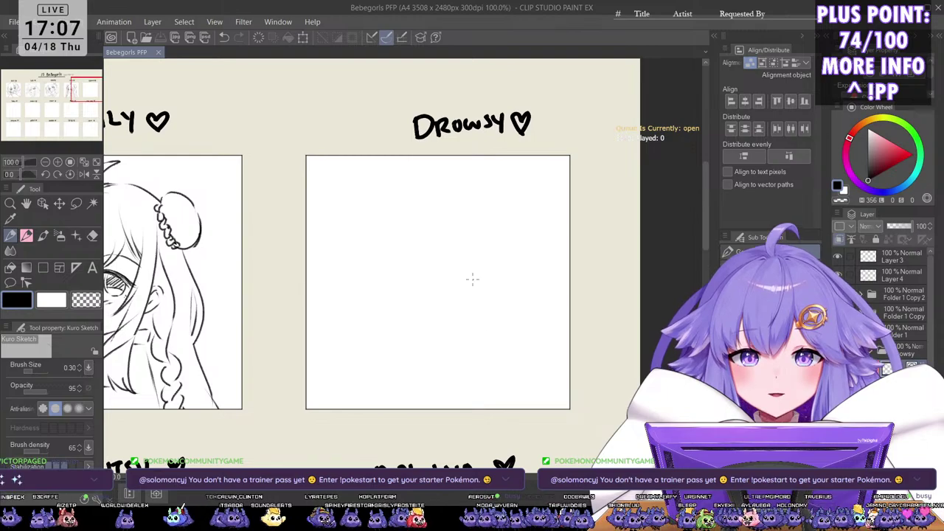
{"action": "scroll", "coordinate": [470, 278], "scroll_direction": "up", "scroll_amount": 1}
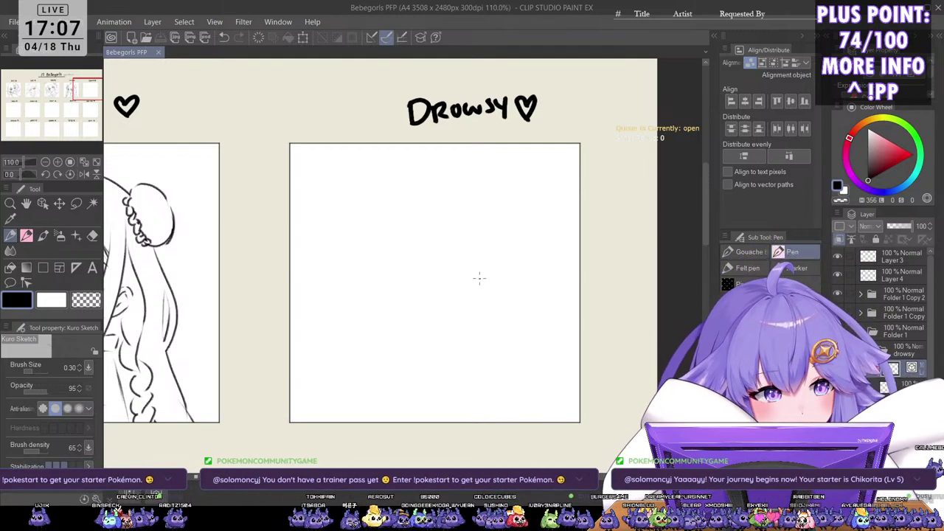
{"action": "scroll", "coordinate": [483, 255], "scroll_direction": "up", "scroll_amount": 1}
{"action": "mouse_move", "coordinate": [474, 312]}
{"action": "left_mouse_down"}
{"action": "mouse_move", "coordinate": [493, 314]}
{"action": "mouse_move", "coordinate": [456, 316]}
{"action": "mouse_move", "coordinate": [466, 338]}
{"action": "mouse_move", "coordinate": [480, 323]}
{"action": "left_mouse_up"}
{"action": "scroll", "coordinate": [464, 295], "scroll_direction": "down", "scroll_amount": 1}
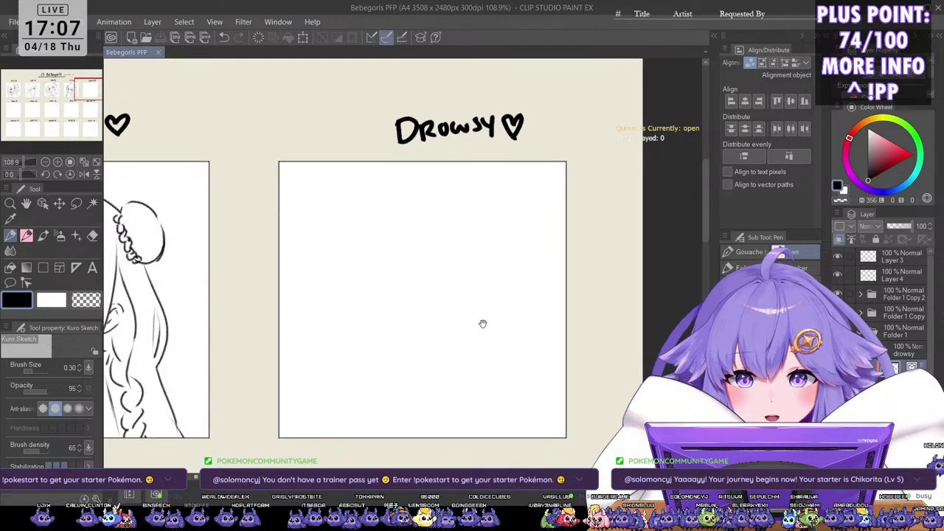
{"action": "left_click_drag", "start_coordinate": [402, 317], "coordinate": [436, 221]}
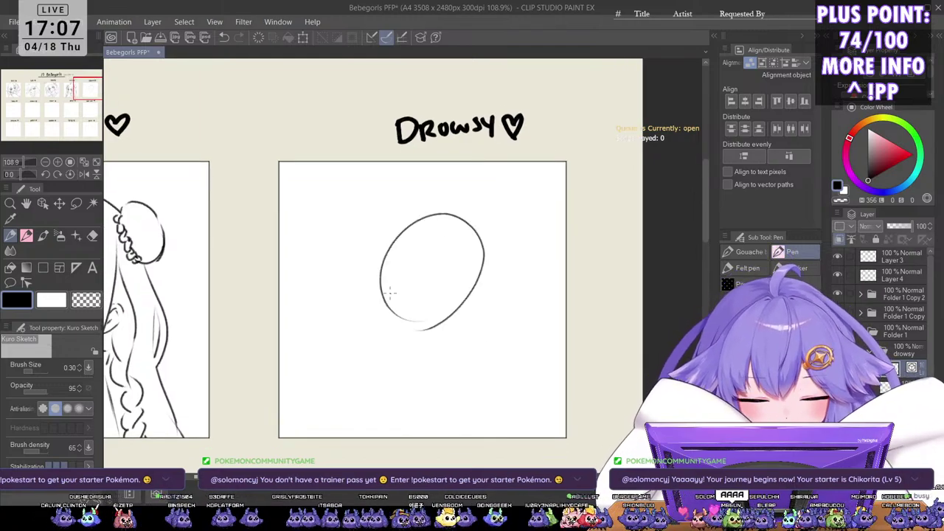
{"action": "left_click_drag", "start_coordinate": [386, 259], "coordinate": [441, 293]}
{"action": "key", "text": "ctrl+z"}
{"action": "key", "text": "ctrl+z"}
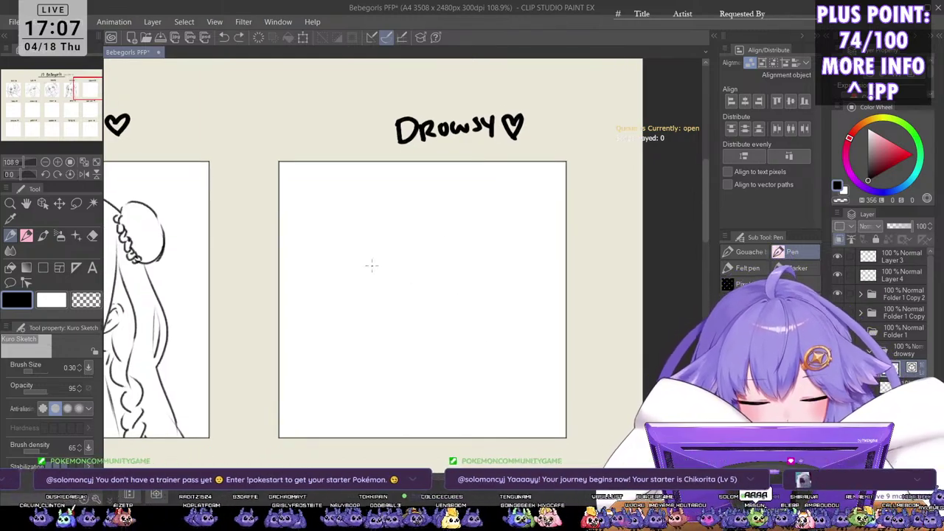
{"action": "mouse_move", "coordinate": [399, 245]}
{"action": "left_mouse_down"}
{"action": "mouse_move", "coordinate": [484, 236]}
{"action": "mouse_move", "coordinate": [494, 249]}
{"action": "mouse_move", "coordinate": [527, 254]}
{"action": "left_mouse_up"}
{"action": "key", "text": "ctrl+z"}
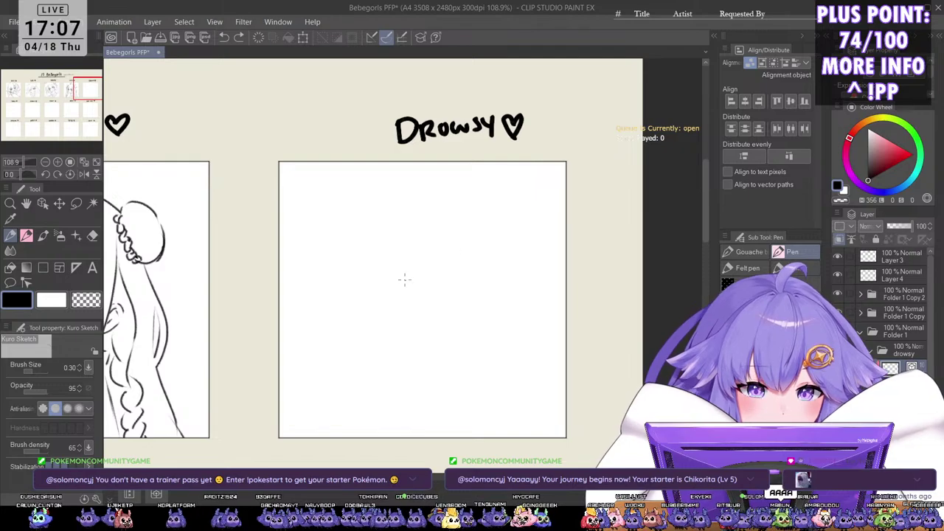
Step: Sketch a curved eye-level guideline crossed by a short centre mark in the middle of the Drowsy frame
{"action": "left_click_drag", "start_coordinate": [380, 287], "coordinate": [482, 258]}
{"action": "left_click_drag", "start_coordinate": [424, 250], "coordinate": [429, 277]}
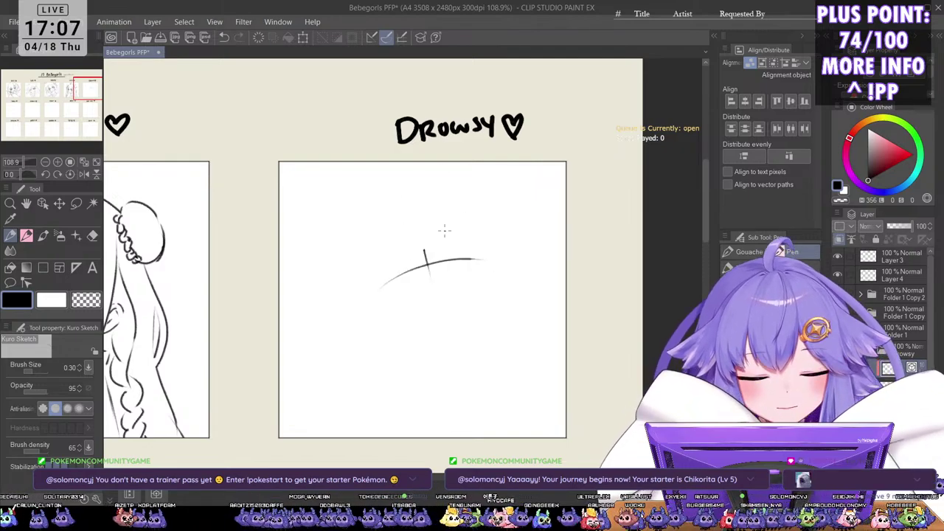
{"action": "left_click_drag", "start_coordinate": [443, 231], "coordinate": [475, 228]}
{"action": "key", "text": "ctrl+z"}
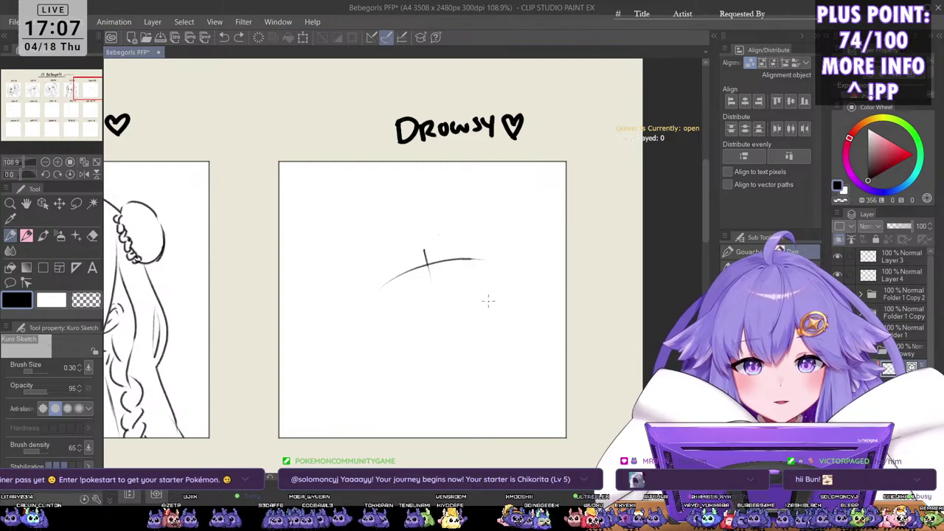
{"action": "left_click_drag", "start_coordinate": [483, 346], "coordinate": [506, 328]}
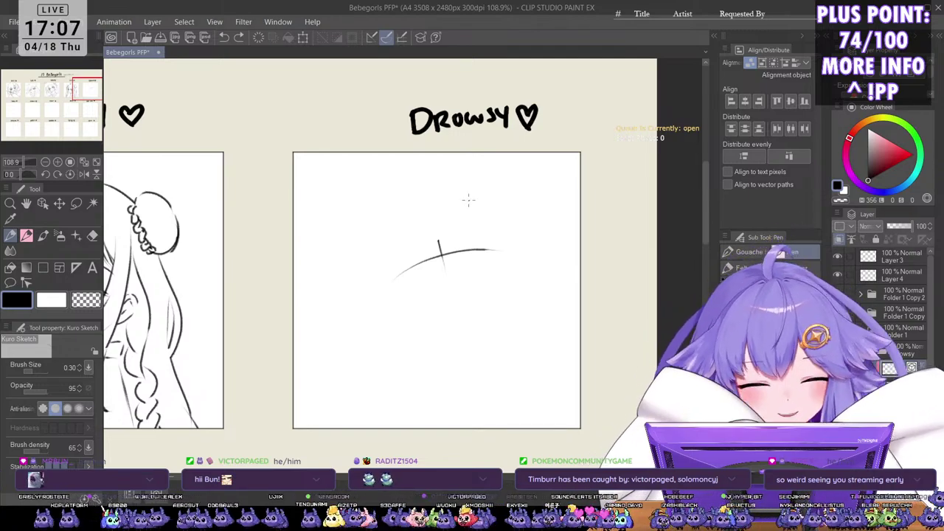
Step: Sketch two short arched eyebrow strokes above the guideline, one on each side of the centre mark
{"action": "scroll", "coordinate": [468, 199], "scroll_direction": "up", "scroll_amount": 2}
{"action": "left_click_drag", "start_coordinate": [452, 230], "coordinate": [508, 228]}
{"action": "key", "text": "ctrl+z"}
{"action": "key", "text": "ctrl+z"}
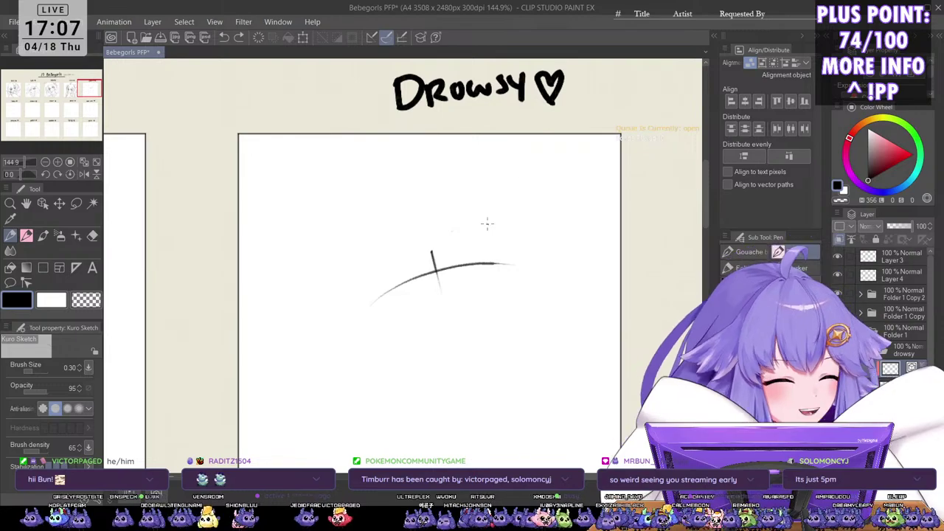
{"action": "left_click_drag", "start_coordinate": [456, 221], "coordinate": [519, 230]}
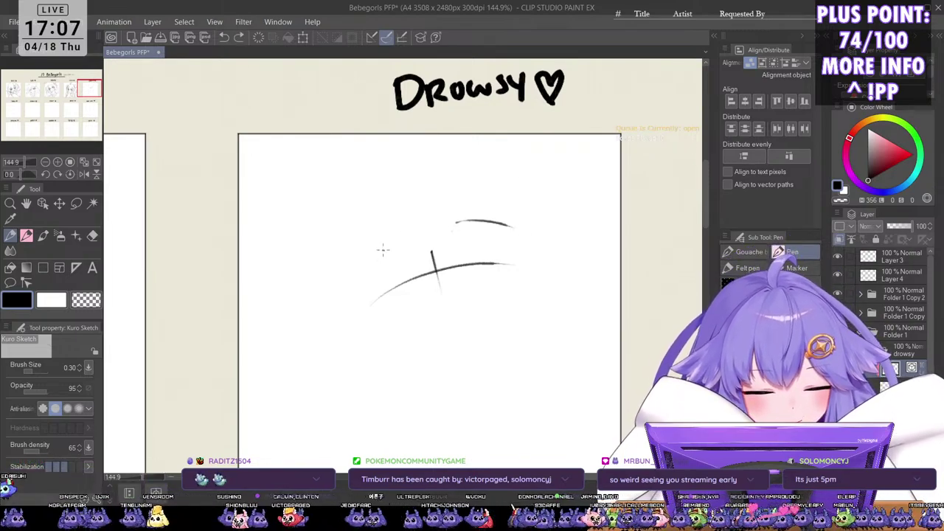
{"action": "mouse_move", "coordinate": [374, 256]}
{"action": "left_mouse_down"}
{"action": "mouse_move", "coordinate": [403, 237]}
{"action": "mouse_move", "coordinate": [357, 270]}
{"action": "left_mouse_up"}
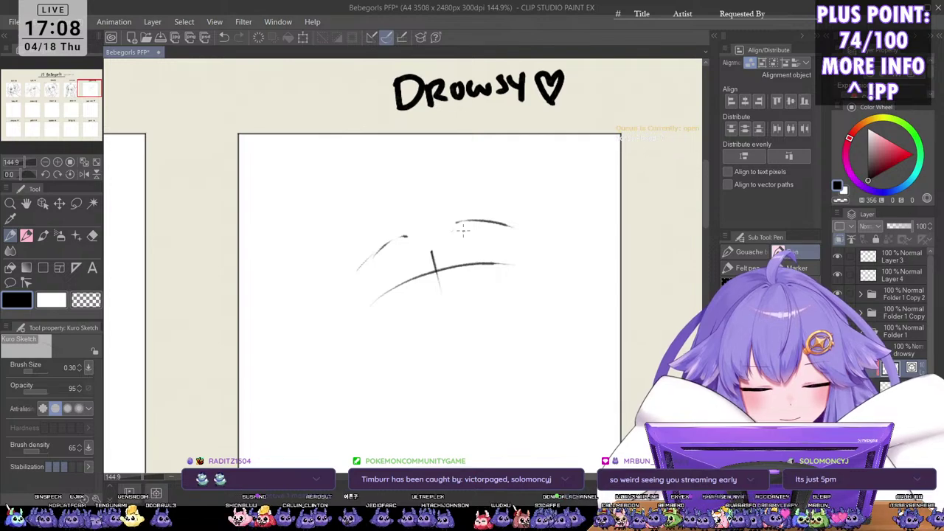
Step: Sketch the right-hand eye on the guideline, with a thick arched upper lash line and a round iris
{"action": "mouse_move", "coordinate": [461, 245]}
{"action": "left_mouse_down"}
{"action": "mouse_move", "coordinate": [489, 242]}
{"action": "mouse_move", "coordinate": [468, 253]}
{"action": "mouse_move", "coordinate": [486, 243]}
{"action": "mouse_move", "coordinate": [501, 260]}
{"action": "mouse_move", "coordinate": [478, 251]}
{"action": "mouse_move", "coordinate": [521, 261]}
{"action": "mouse_move", "coordinate": [486, 241]}
{"action": "mouse_move", "coordinate": [511, 261]}
{"action": "mouse_move", "coordinate": [487, 253]}
{"action": "mouse_move", "coordinate": [489, 275]}
{"action": "left_mouse_up"}
{"action": "mouse_move", "coordinate": [507, 270]}
{"action": "left_mouse_down"}
{"action": "mouse_move", "coordinate": [487, 276]}
{"action": "mouse_move", "coordinate": [509, 275]}
{"action": "left_mouse_up"}
{"action": "key", "text": "ctrl+z"}
{"action": "key", "text": "ctrl+z"}
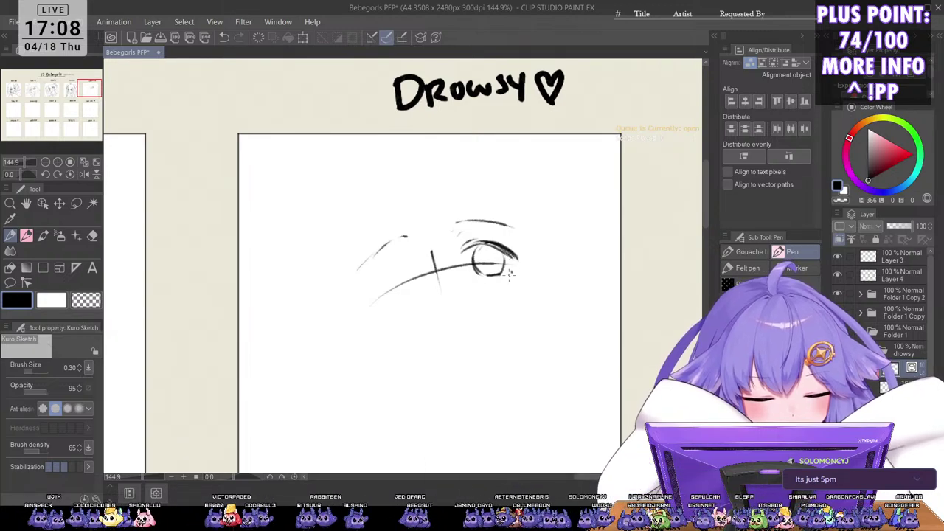
Step: Sketch the matching left-hand eye on the guideline, with a slanted upper lash line and a round iris
{"action": "mouse_move", "coordinate": [410, 258]}
{"action": "left_mouse_down"}
{"action": "mouse_move", "coordinate": [370, 289]}
{"action": "mouse_move", "coordinate": [404, 295]}
{"action": "mouse_move", "coordinate": [419, 278]}
{"action": "mouse_move", "coordinate": [408, 295]}
{"action": "left_mouse_up"}
{"action": "key", "text": "ctrl+z"}
{"action": "key", "text": "ctrl+z"}
{"action": "key", "text": "ctrl+z"}
{"action": "key", "text": "ctrl+z"}
{"action": "key", "text": "ctrl+z"}
{"action": "key", "text": "ctrl+z"}
{"action": "left_click_drag", "start_coordinate": [403, 294], "coordinate": [395, 295]}
Step: Erase the guideline and centre mark from the face, and touch up the lashes with small marks at the eyes' lower outer corners
{"action": "left_click_drag", "start_coordinate": [498, 262], "coordinate": [474, 266]}
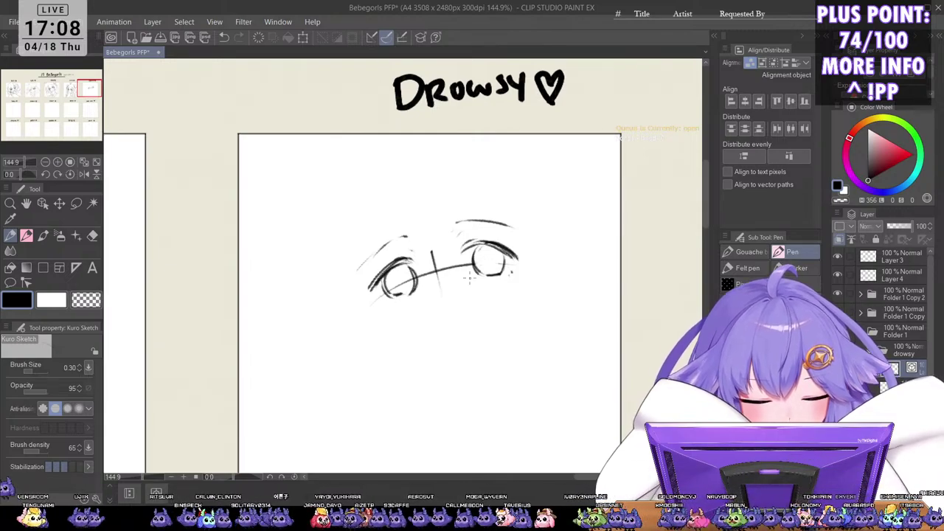
{"action": "left_click_drag", "start_coordinate": [392, 286], "coordinate": [413, 277]}
{"action": "left_click_drag", "start_coordinate": [502, 263], "coordinate": [497, 272]}
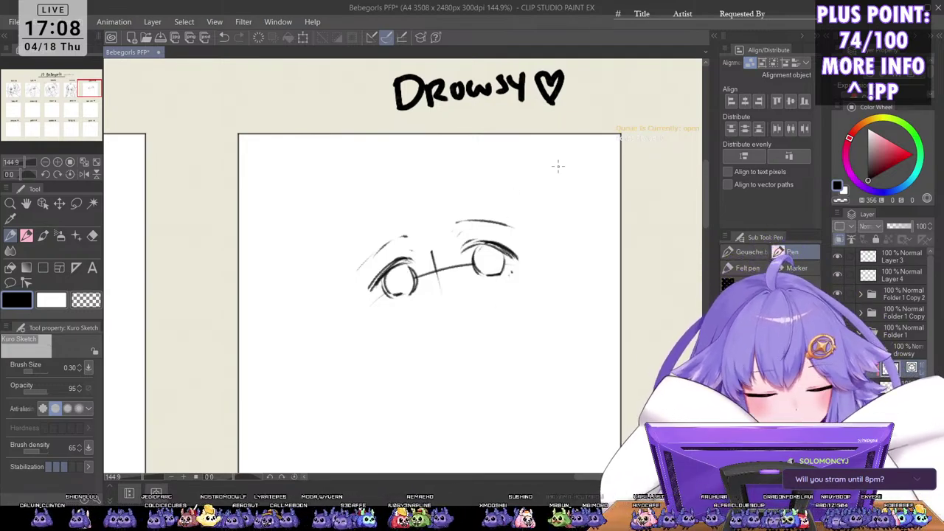
{"action": "left_click_drag", "start_coordinate": [433, 252], "coordinate": [435, 273]}
{"action": "key", "text": "ctrl+z"}
{"action": "key", "text": "ctrl+z"}
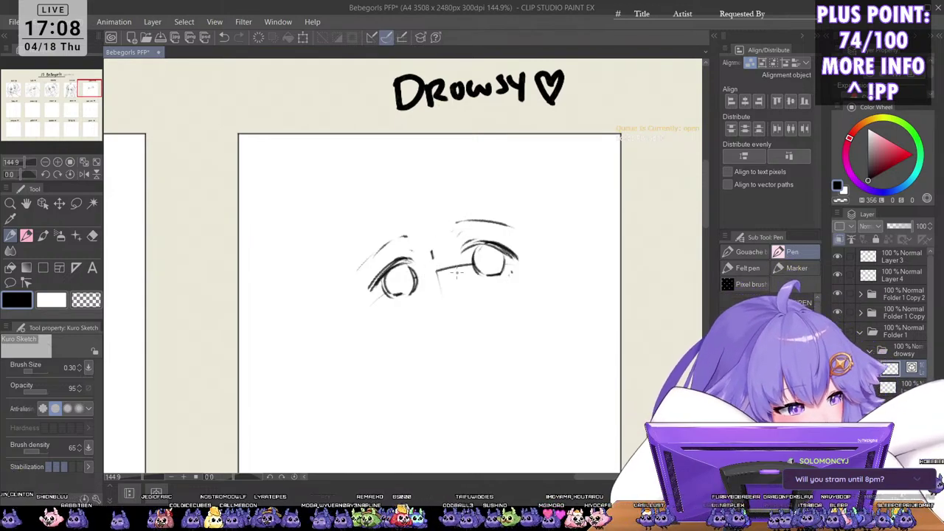
{"action": "key", "text": "ctrl+z"}
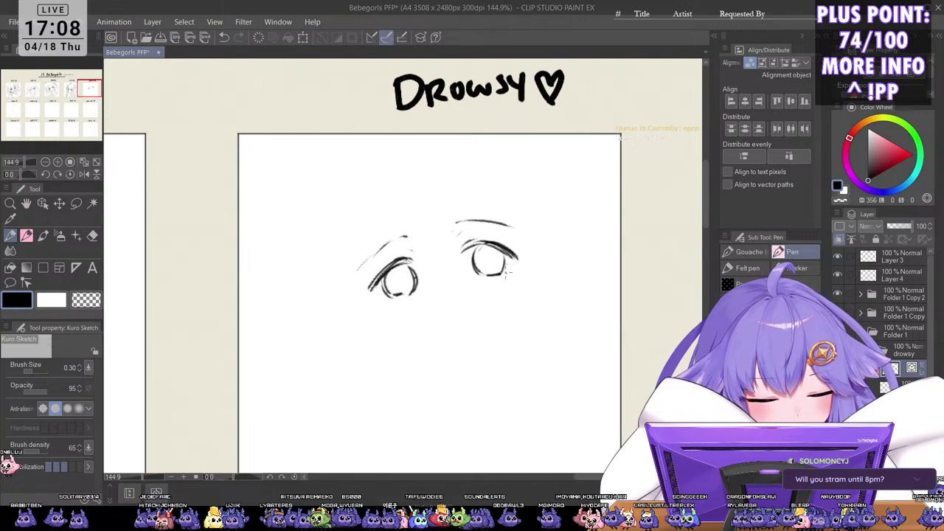
{"action": "left_click_drag", "start_coordinate": [505, 270], "coordinate": [509, 274]}
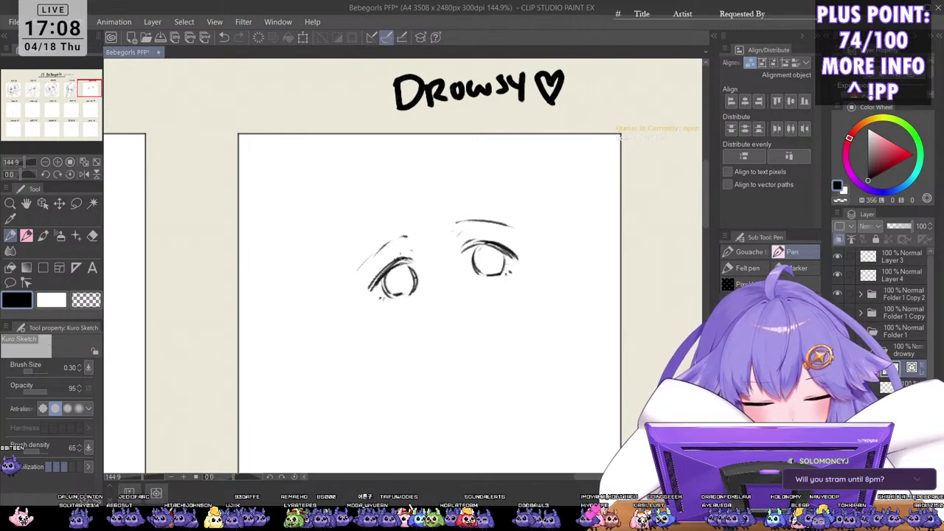
{"action": "left_click_drag", "start_coordinate": [384, 264], "coordinate": [371, 283]}
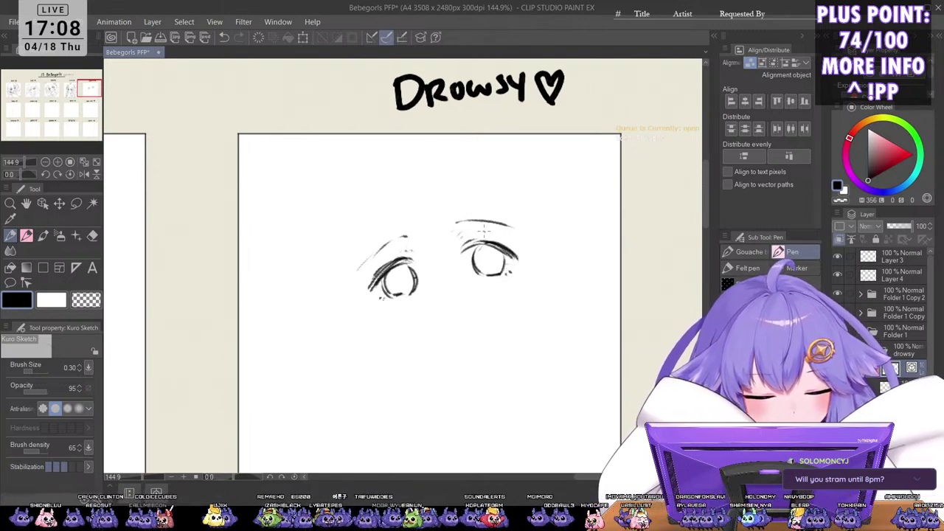
Step: Redraw both eyebrows as longer, cleaner arches above the eyes
{"action": "key", "text": "ctrl+z"}
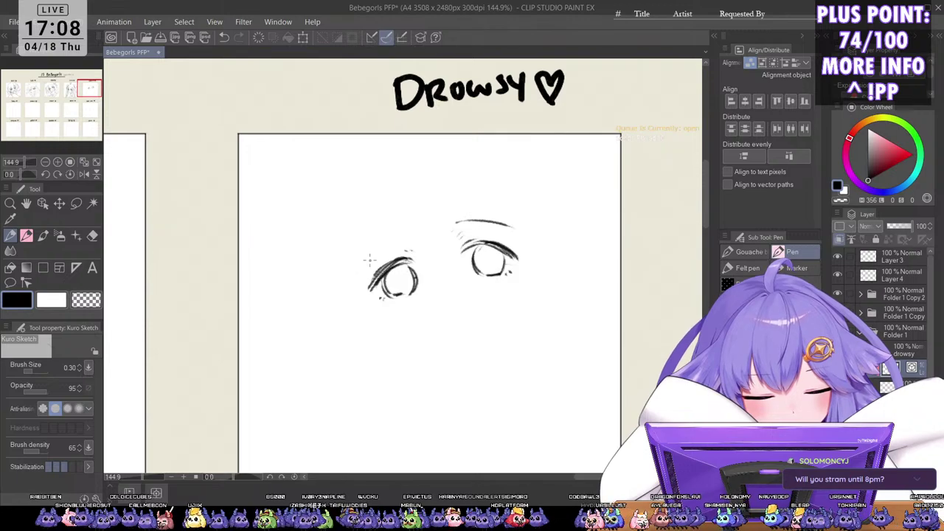
{"action": "left_click_drag", "start_coordinate": [358, 268], "coordinate": [409, 232]}
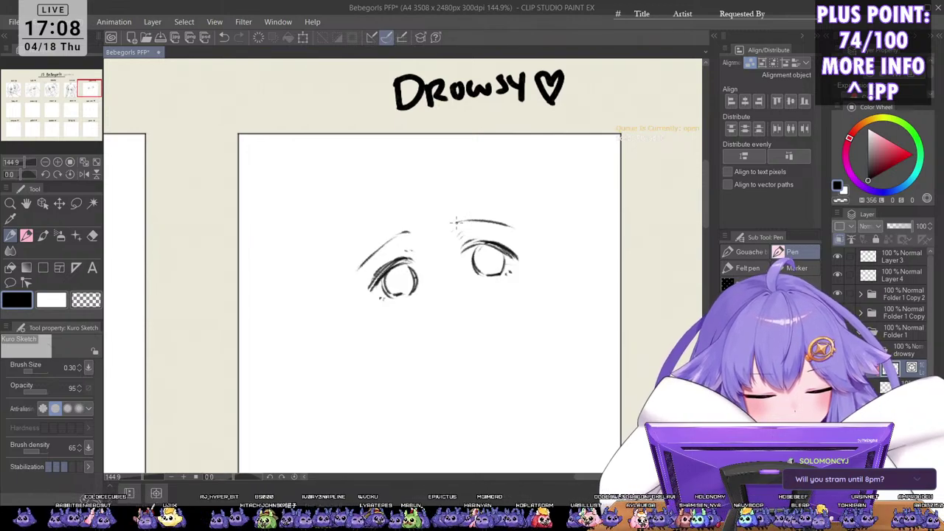
{"action": "key", "text": "ctrl+z"}
{"action": "left_click_drag", "start_coordinate": [467, 223], "coordinate": [512, 236]}
{"action": "key", "text": "ctrl+z"}
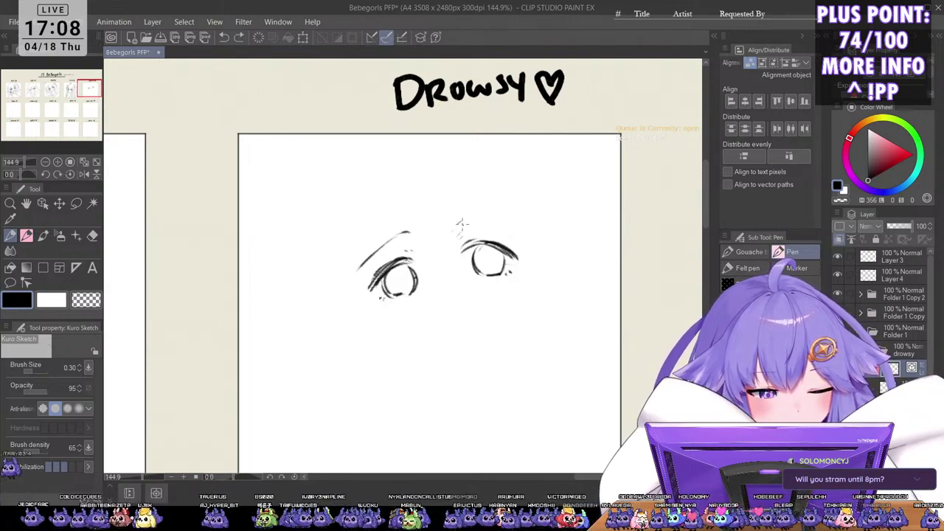
{"action": "left_click_drag", "start_coordinate": [456, 226], "coordinate": [519, 235]}
{"action": "key", "text": "ctrl+z"}
{"action": "key", "text": "ctrl+z"}
{"action": "key", "text": "ctrl+z"}
Step: Mark the nose with a small dot and sketch a large round donut outline over the mouth area
{"action": "left_click", "coordinate": [446, 299]}
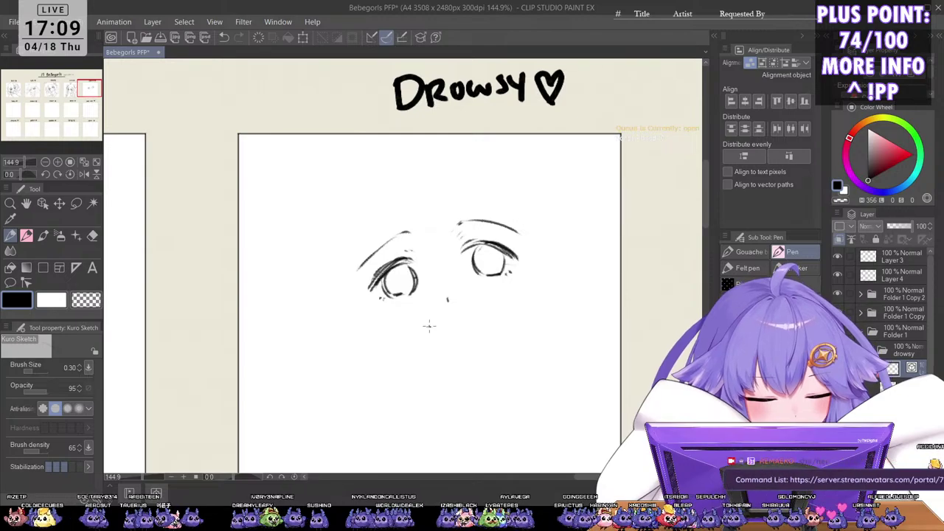
{"action": "mouse_move", "coordinate": [428, 326]}
{"action": "left_mouse_down"}
{"action": "mouse_move", "coordinate": [483, 314]}
{"action": "mouse_move", "coordinate": [416, 355]}
{"action": "mouse_move", "coordinate": [412, 387]}
{"action": "left_mouse_up"}
{"action": "mouse_move", "coordinate": [481, 318]}
{"action": "left_mouse_down"}
{"action": "mouse_move", "coordinate": [497, 328]}
{"action": "mouse_move", "coordinate": [511, 398]}
{"action": "left_mouse_up"}
{"action": "left_click_drag", "start_coordinate": [413, 361], "coordinate": [474, 410]}
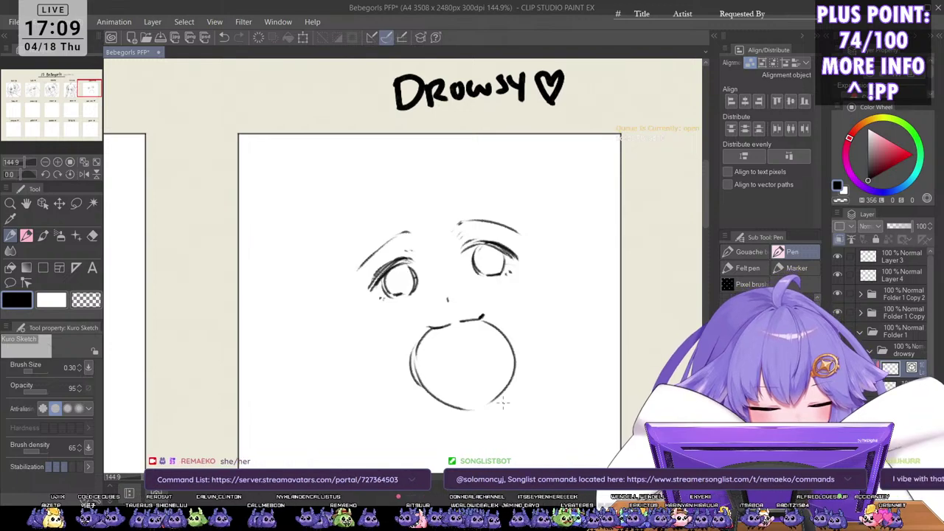
{"action": "key", "text": "ctrl+z"}
{"action": "left_click_drag", "start_coordinate": [423, 388], "coordinate": [491, 403]}
{"action": "key", "text": "ctrl+z"}
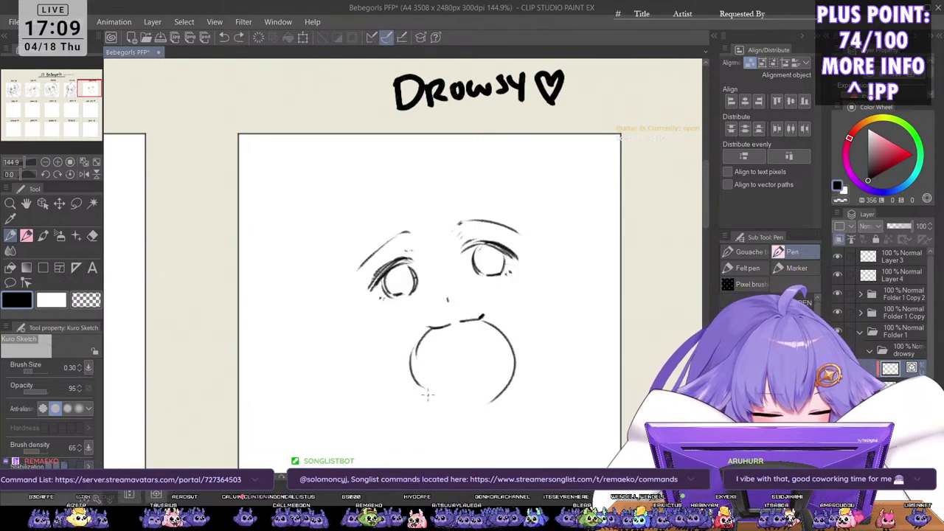
{"action": "mouse_move", "coordinate": [421, 392]}
{"action": "left_mouse_down"}
{"action": "mouse_move", "coordinate": [483, 404]}
{"action": "mouse_move", "coordinate": [508, 389]}
{"action": "left_mouse_up"}
Step: Draw the donut's round hole and a wavy icing edge along its lower rim
{"action": "mouse_move", "coordinate": [448, 335]}
{"action": "left_mouse_down"}
{"action": "mouse_move", "coordinate": [432, 383]}
{"action": "mouse_move", "coordinate": [472, 389]}
{"action": "mouse_move", "coordinate": [441, 381]}
{"action": "mouse_move", "coordinate": [493, 367]}
{"action": "mouse_move", "coordinate": [467, 375]}
{"action": "left_mouse_up"}
{"action": "key", "text": "ctrl+z"}
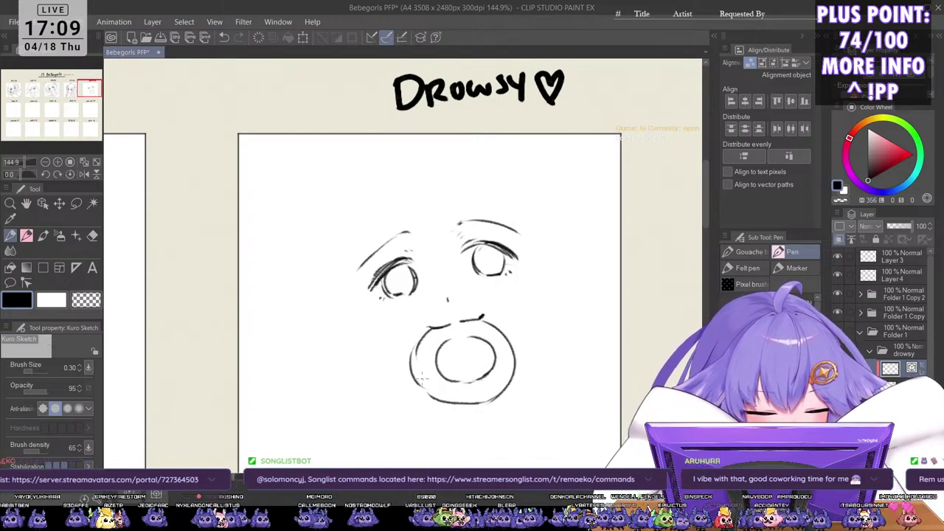
{"action": "mouse_move", "coordinate": [423, 344]}
{"action": "left_mouse_down"}
{"action": "mouse_move", "coordinate": [416, 373]}
{"action": "mouse_move", "coordinate": [417, 348]}
{"action": "mouse_move", "coordinate": [421, 384]}
{"action": "mouse_move", "coordinate": [442, 393]}
{"action": "mouse_move", "coordinate": [500, 381]}
{"action": "mouse_move", "coordinate": [509, 348]}
{"action": "left_mouse_up"}
{"action": "key", "text": "ctrl+z"}
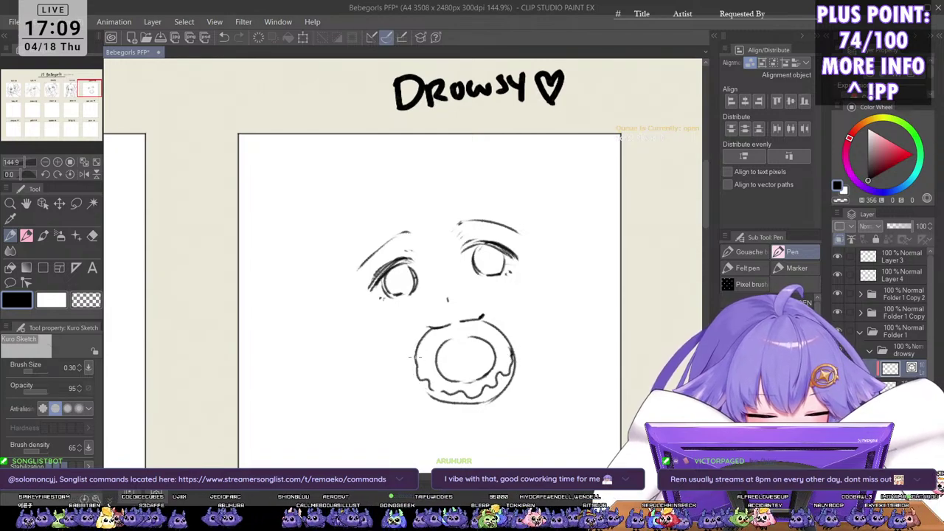
{"action": "mouse_move", "coordinate": [415, 358]}
{"action": "left_mouse_down"}
{"action": "mouse_move", "coordinate": [421, 385]}
{"action": "mouse_move", "coordinate": [441, 402]}
{"action": "left_mouse_up"}
{"action": "key", "text": "ctrl+z"}
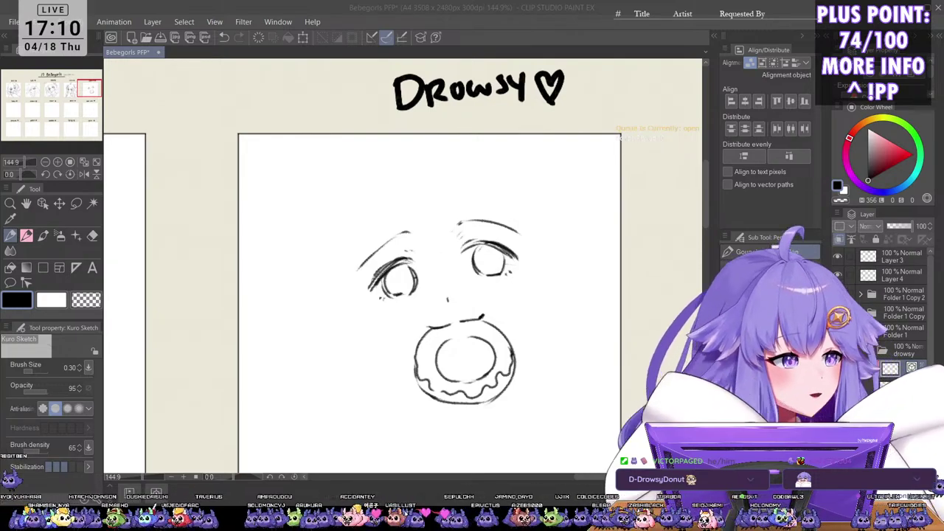
Step: Shade the upper half of both irises with dark hatching
{"action": "left_click", "coordinate": [531, 252]}
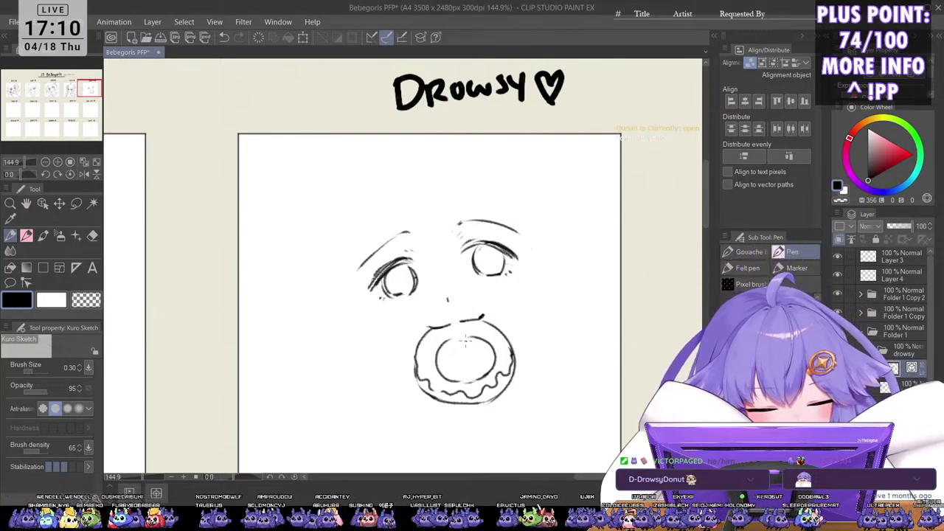
{"action": "mouse_move", "coordinate": [391, 286]}
{"action": "left_mouse_down"}
{"action": "mouse_move", "coordinate": [412, 277]}
{"action": "mouse_move", "coordinate": [406, 270]}
{"action": "left_mouse_up"}
{"action": "mouse_move", "coordinate": [473, 261]}
{"action": "left_mouse_down"}
{"action": "mouse_move", "coordinate": [500, 262]}
{"action": "mouse_move", "coordinate": [477, 260]}
{"action": "left_mouse_up"}
{"action": "mouse_move", "coordinate": [491, 249]}
{"action": "left_mouse_down"}
{"action": "mouse_move", "coordinate": [480, 261]}
{"action": "mouse_move", "coordinate": [491, 262]}
{"action": "left_mouse_up"}
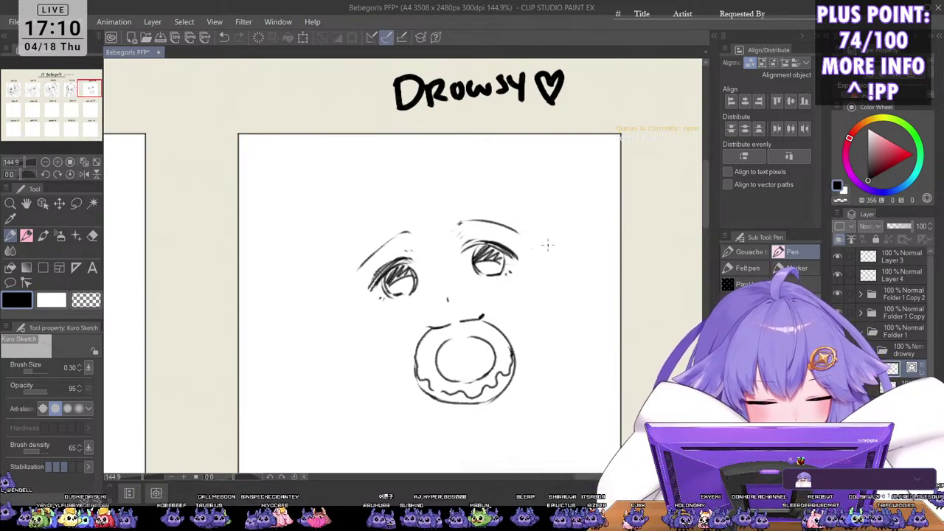
Step: Add short slanted blush strokes on the cheeks beneath both eyes
{"action": "scroll", "coordinate": [548, 243], "scroll_direction": "down", "scroll_amount": 1}
{"action": "scroll", "coordinate": [420, 294], "scroll_direction": "up", "scroll_amount": 1}
{"action": "mouse_move", "coordinate": [420, 298]}
{"action": "left_mouse_down"}
{"action": "mouse_move", "coordinate": [416, 305]}
{"action": "mouse_move", "coordinate": [427, 298]}
{"action": "left_mouse_up"}
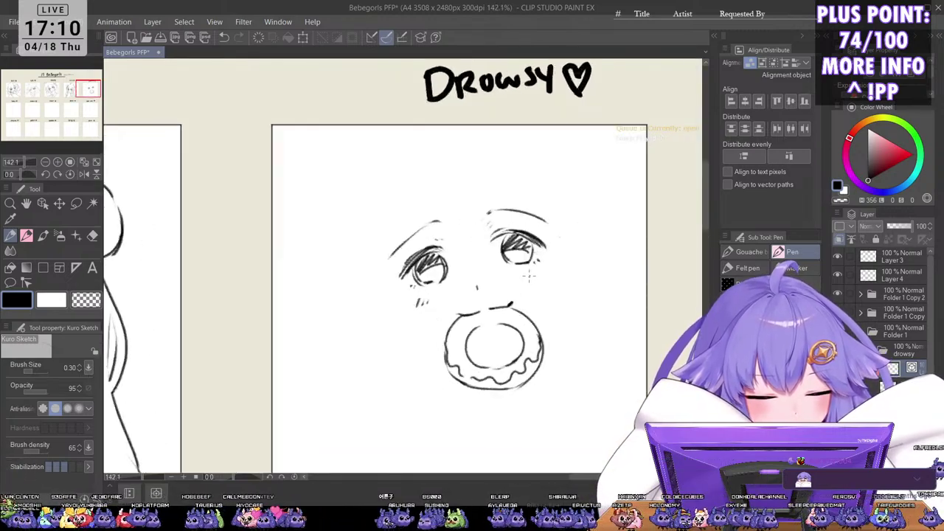
{"action": "left_click_drag", "start_coordinate": [525, 282], "coordinate": [530, 275]}
{"action": "left_click_drag", "start_coordinate": [533, 281], "coordinate": [545, 273]}
Step: Check the face in a mirrored view and redraw the left-hand eyebrow as a rounder arch
{"action": "scroll", "coordinate": [568, 227], "scroll_direction": "down", "scroll_amount": 1}
{"action": "left_click_drag", "start_coordinate": [539, 228], "coordinate": [500, 218]}
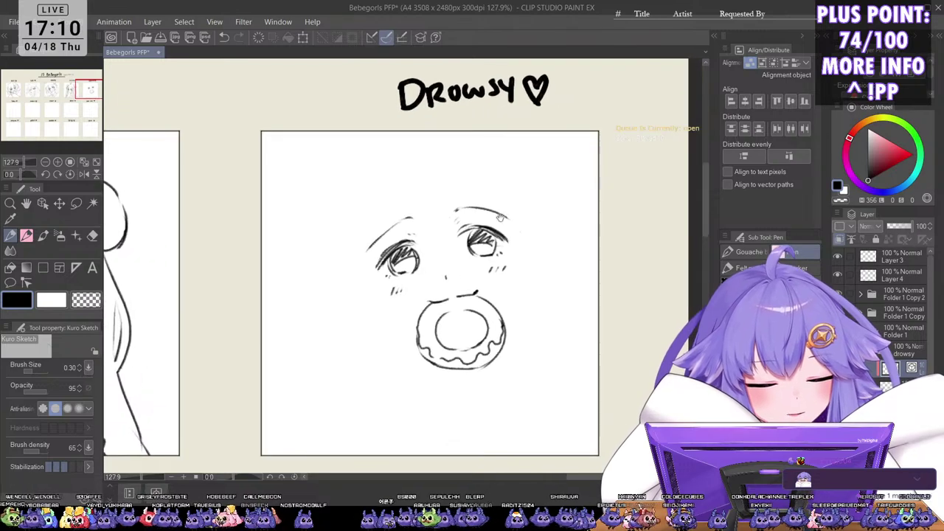
{"action": "scroll", "coordinate": [412, 220], "scroll_direction": "up", "scroll_amount": 1}
{"action": "left_click_drag", "start_coordinate": [360, 255], "coordinate": [419, 222]}
{"action": "key", "text": "h"}
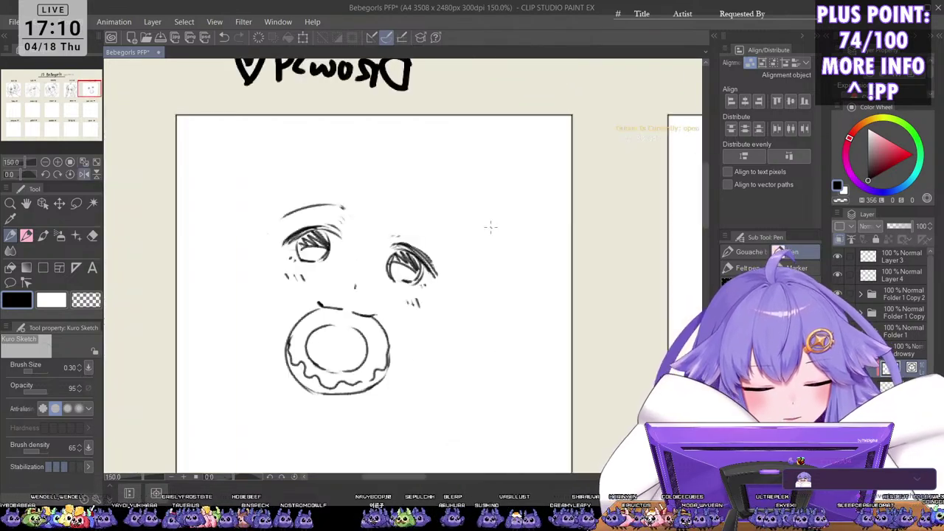
{"action": "key", "text": "h"}
{"action": "left_click_drag", "start_coordinate": [360, 254], "coordinate": [403, 220]}
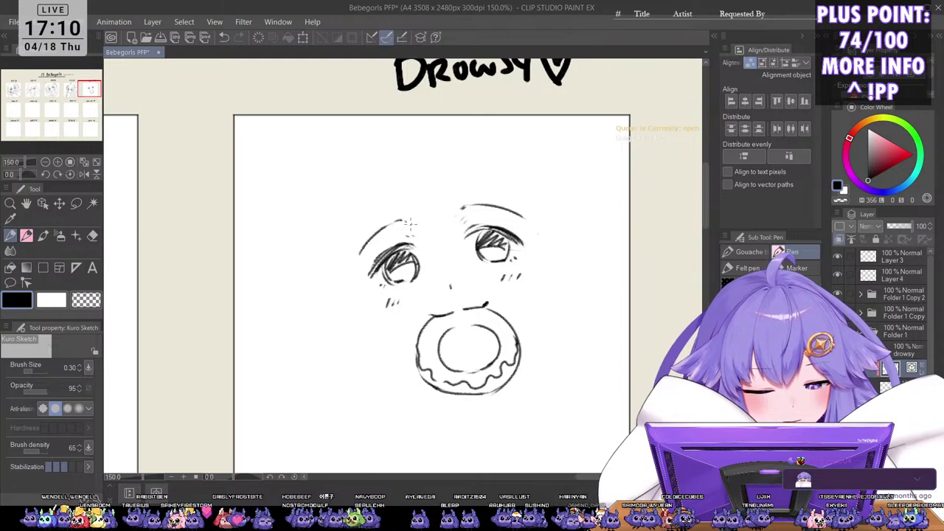
Step: Thicken the upper lash line of the right-hand eye and save the file
{"action": "scroll", "coordinate": [555, 309], "scroll_direction": "down", "scroll_amount": 1}
{"action": "scroll", "coordinate": [553, 293], "scroll_direction": "down", "scroll_amount": 2}
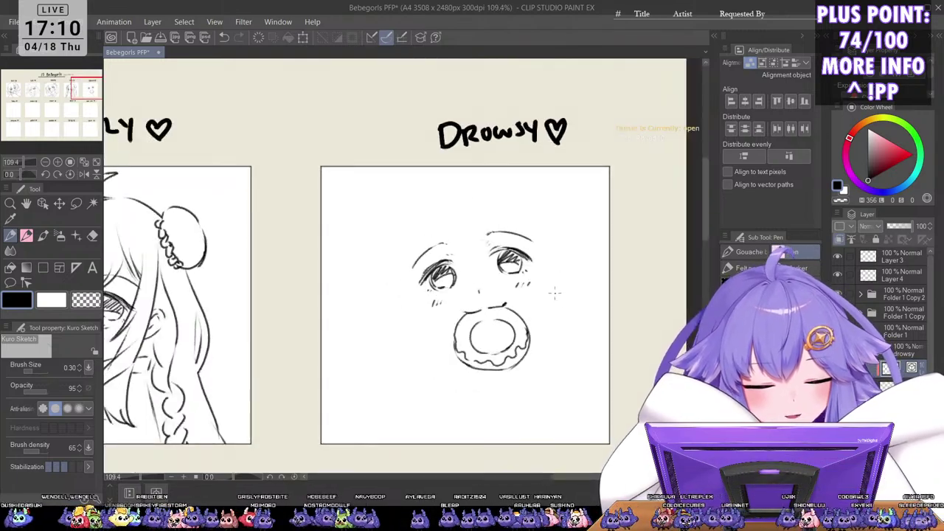
{"action": "scroll", "coordinate": [538, 262], "scroll_direction": "up", "scroll_amount": 6}
{"action": "left_click_drag", "start_coordinate": [468, 253], "coordinate": [503, 244]}
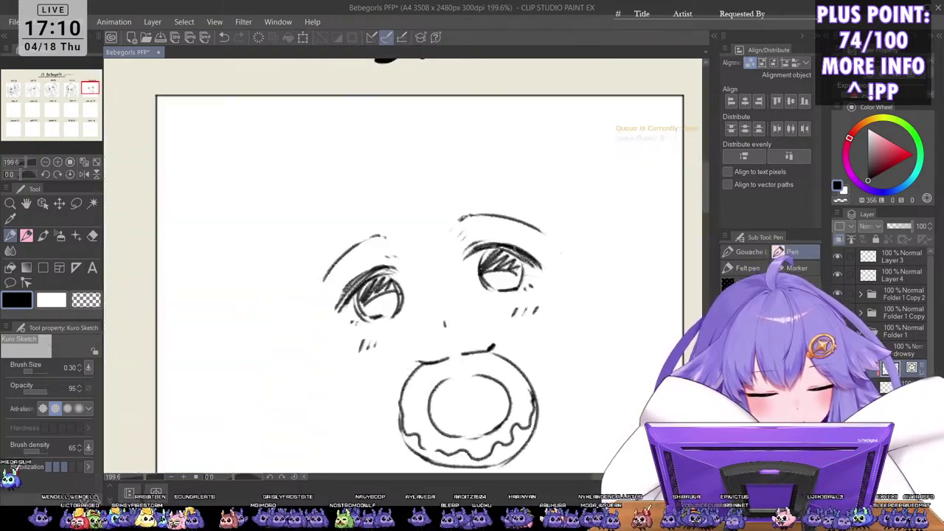
{"action": "scroll", "coordinate": [540, 284], "scroll_direction": "down", "scroll_amount": 2}
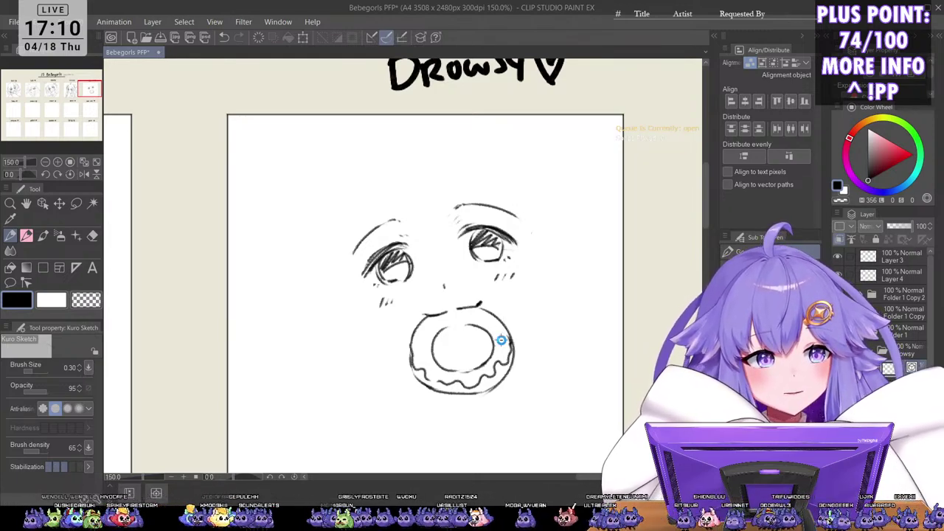
{"action": "key", "text": "ctrl+s"}
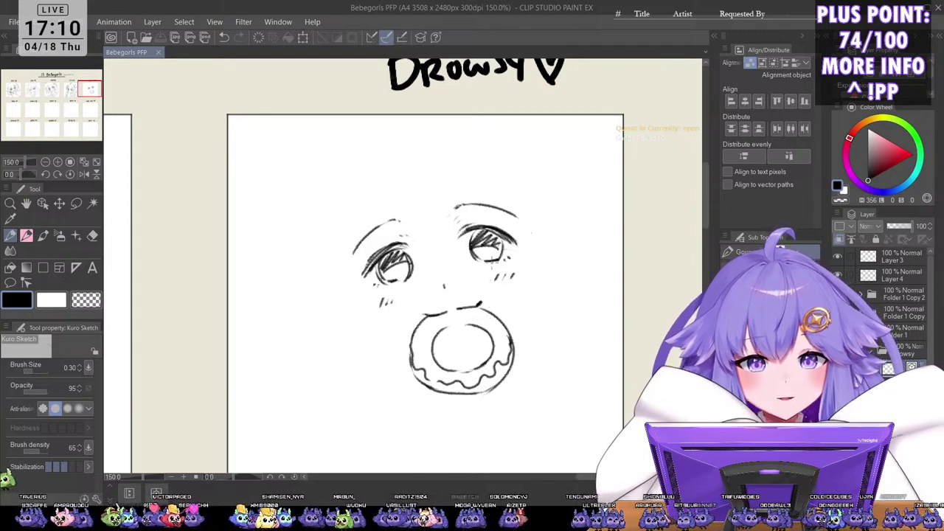
Step: Make the lower layer in the drowsy folder the active drawing layer
{"action": "scroll", "coordinate": [483, 348], "scroll_direction": "down", "scroll_amount": 3}
{"action": "scroll", "coordinate": [460, 224], "scroll_direction": "up", "scroll_amount": 2}
{"action": "mouse_move", "coordinate": [422, 213]}
{"action": "left_mouse_down"}
{"action": "mouse_move", "coordinate": [412, 260]}
{"action": "mouse_move", "coordinate": [415, 215]}
{"action": "left_mouse_up"}
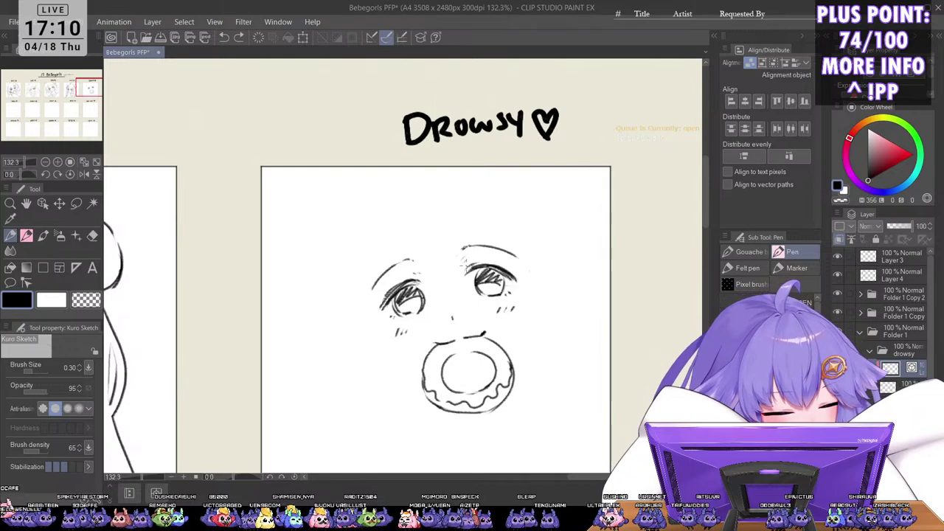
{"action": "left_click", "coordinate": [899, 387]}
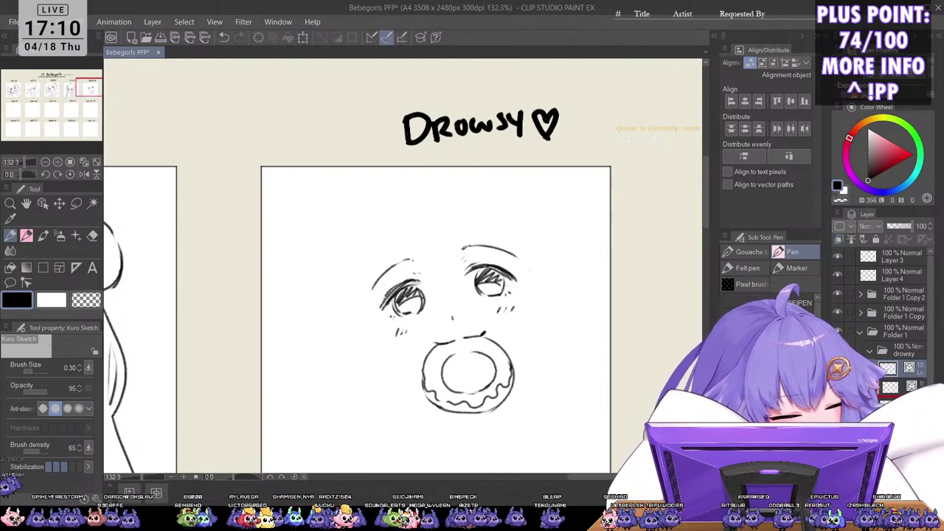
{"action": "key", "text": "Delete"}
{"action": "key", "text": "ctrl+z"}
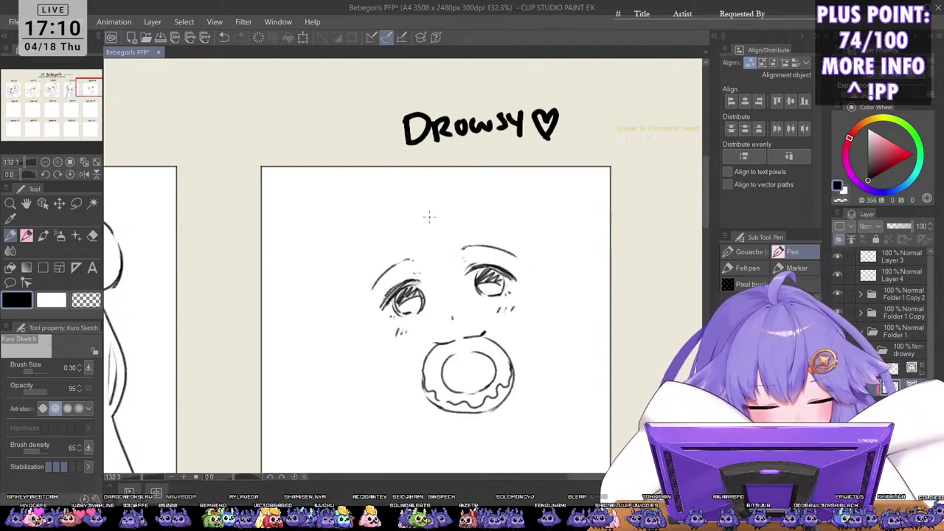
Step: Sketch the left edge of the centre fringe as a hooked curve from the forehead down between the eyes
{"action": "left_click_drag", "start_coordinate": [428, 215], "coordinate": [415, 237]}
{"action": "key", "text": "ctrl+z"}
{"action": "mouse_move", "coordinate": [425, 203]}
{"action": "left_mouse_down"}
{"action": "mouse_move", "coordinate": [411, 232]}
{"action": "mouse_move", "coordinate": [401, 222]}
{"action": "mouse_move", "coordinate": [389, 347]}
{"action": "mouse_move", "coordinate": [405, 233]}
{"action": "mouse_move", "coordinate": [424, 269]}
{"action": "mouse_move", "coordinate": [441, 289]}
{"action": "left_mouse_up"}
{"action": "key", "text": "ctrl+z"}
{"action": "key", "text": "ctrl+z"}
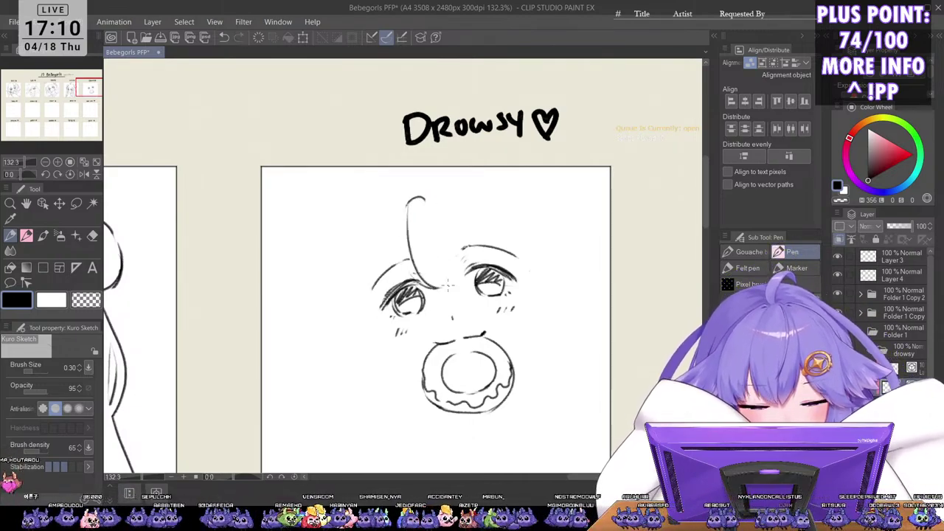
Step: Sketch the fringe's right edge curving from the parting to the right-hand eye's inner corner, with a short strand beside it
{"action": "scroll", "coordinate": [467, 303], "scroll_direction": "up", "scroll_amount": 1}
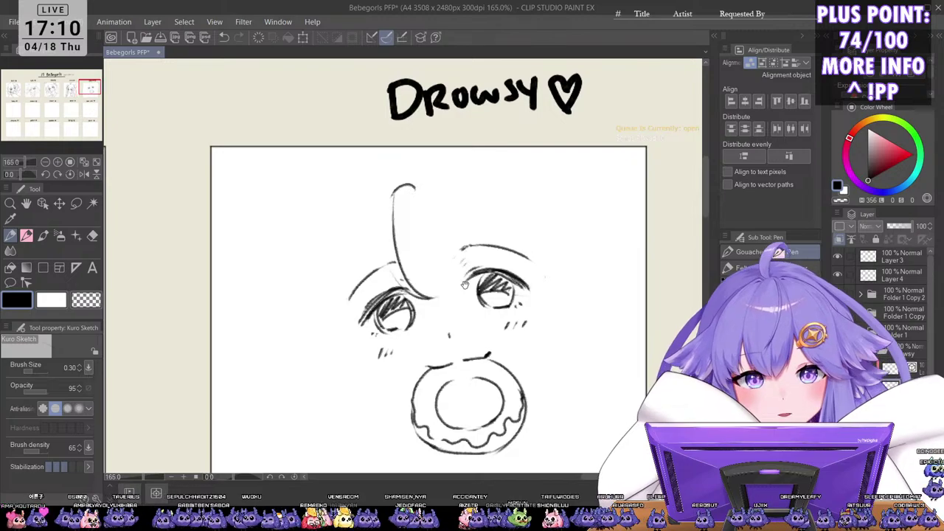
{"action": "left_click_drag", "start_coordinate": [463, 286], "coordinate": [462, 290]}
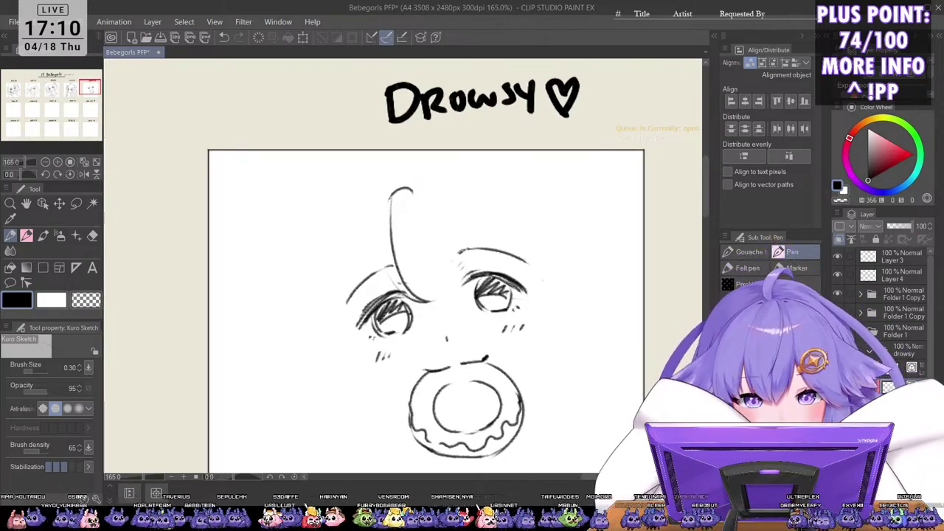
{"action": "left_click_drag", "start_coordinate": [414, 191], "coordinate": [427, 181]}
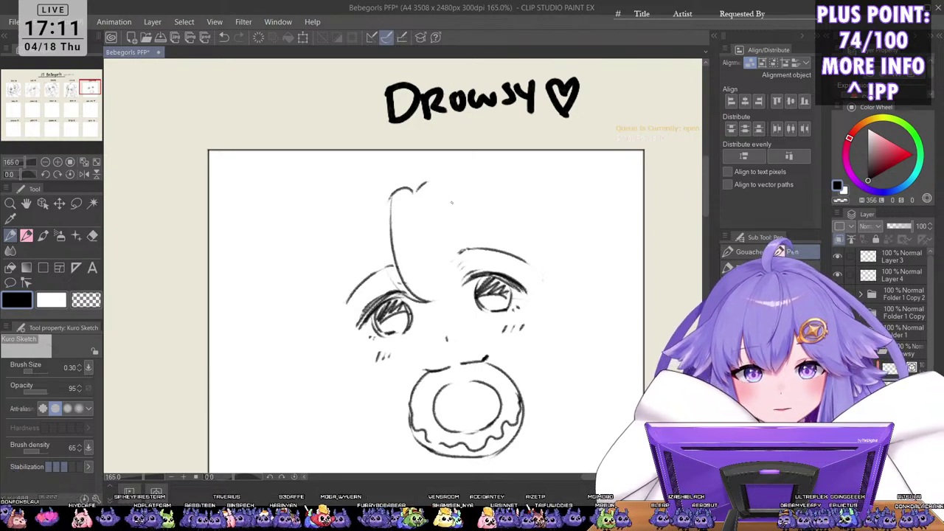
{"action": "left_click_drag", "start_coordinate": [434, 186], "coordinate": [461, 298]}
{"action": "key", "text": "ctrl+z"}
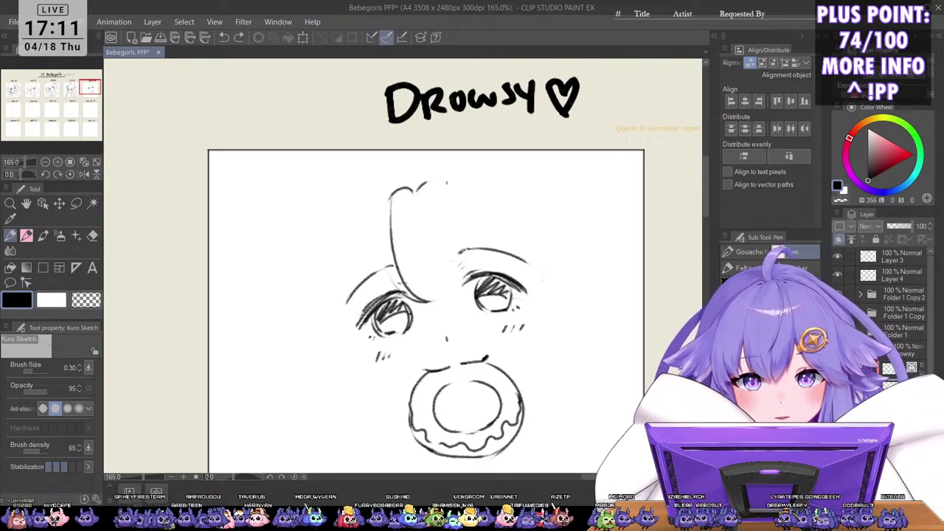
{"action": "mouse_move", "coordinate": [435, 183]}
{"action": "left_mouse_down"}
{"action": "mouse_move", "coordinate": [470, 241]}
{"action": "mouse_move", "coordinate": [468, 294]}
{"action": "left_mouse_up"}
{"action": "mouse_move", "coordinate": [482, 228]}
{"action": "left_mouse_down"}
{"action": "mouse_move", "coordinate": [470, 290]}
{"action": "mouse_move", "coordinate": [492, 277]}
{"action": "left_mouse_up"}
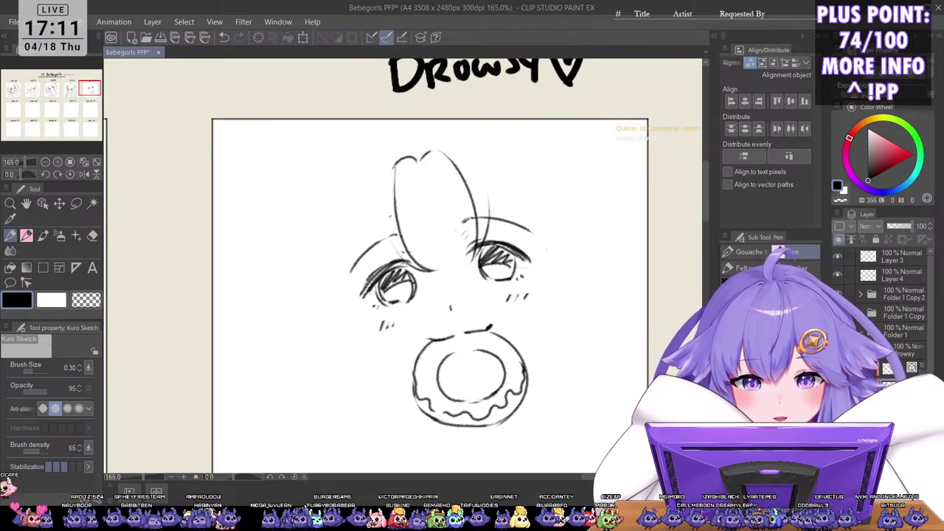
Step: Sketch thin fringe strands over the left-hand eye and a curved lock down the cheek to the donut, with a short arc at the parting
{"action": "key", "text": "ctrl+z"}
{"action": "left_click_drag", "start_coordinate": [384, 205], "coordinate": [407, 265]}
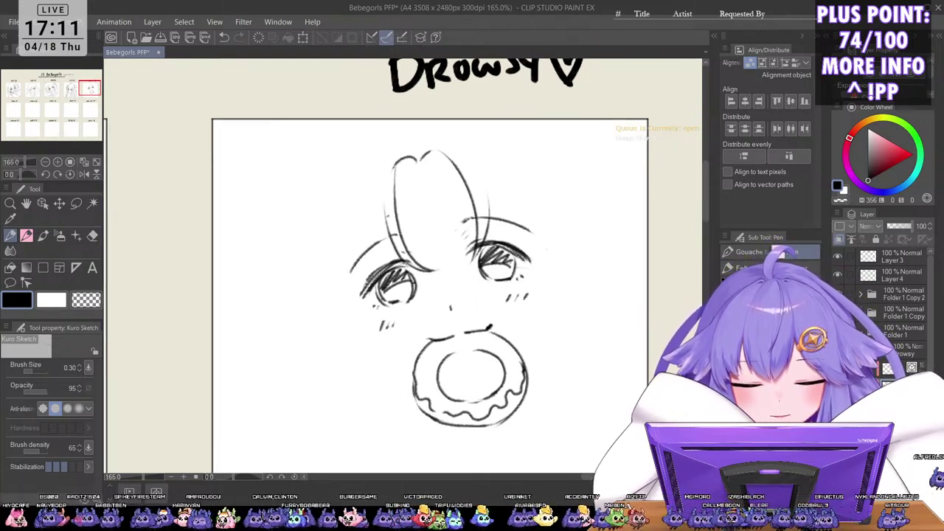
{"action": "left_click_drag", "start_coordinate": [391, 225], "coordinate": [382, 299]}
{"action": "key", "text": "ctrl+z"}
{"action": "mouse_move", "coordinate": [386, 226]}
{"action": "left_mouse_down"}
{"action": "mouse_move", "coordinate": [399, 281]}
{"action": "mouse_move", "coordinate": [388, 285]}
{"action": "left_mouse_up"}
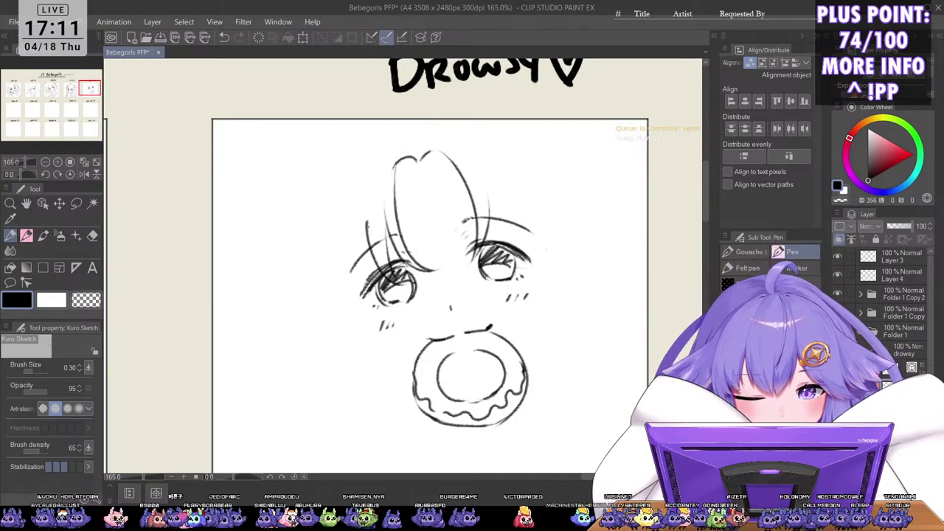
{"action": "left_click_drag", "start_coordinate": [373, 310], "coordinate": [398, 373]}
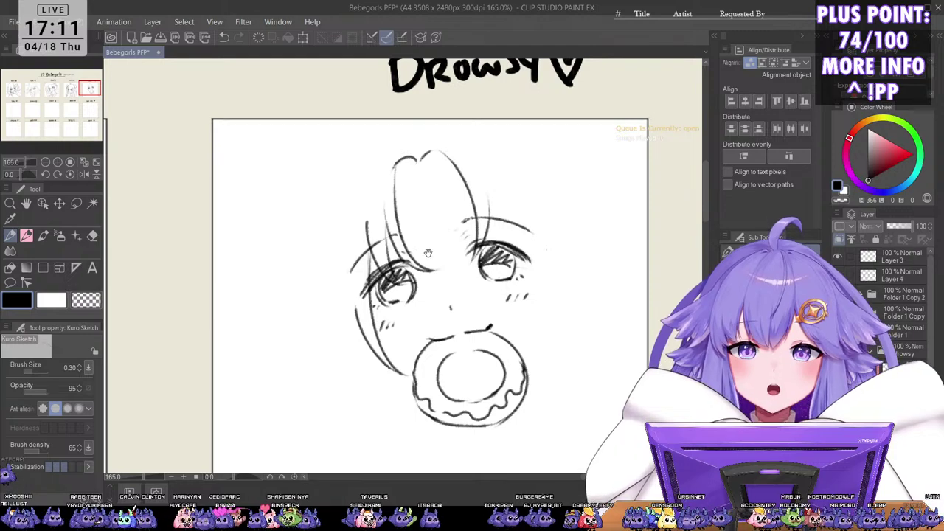
{"action": "left_click_drag", "start_coordinate": [423, 279], "coordinate": [421, 354]}
{"action": "left_click_drag", "start_coordinate": [392, 244], "coordinate": [402, 239]}
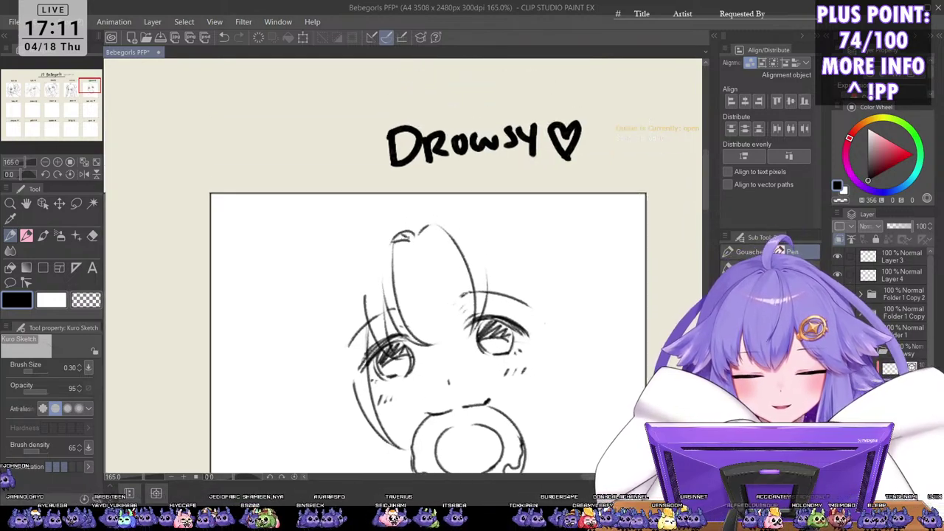
{"action": "scroll", "coordinate": [504, 266], "scroll_direction": "down", "scroll_amount": 2}
{"action": "mouse_move", "coordinate": [504, 265]}
{"action": "left_mouse_down"}
{"action": "mouse_move", "coordinate": [486, 260]}
{"action": "mouse_move", "coordinate": [493, 308]}
{"action": "mouse_move", "coordinate": [497, 298]}
{"action": "left_mouse_up"}
{"action": "key", "text": "ctrl+z"}
{"action": "key", "text": "ctrl+z"}
{"action": "mouse_move", "coordinate": [457, 213]}
{"action": "left_mouse_down"}
{"action": "mouse_move", "coordinate": [479, 243]}
{"action": "mouse_move", "coordinate": [509, 345]}
{"action": "left_mouse_up"}
{"action": "key", "text": "ctrl+z"}
{"action": "left_click_drag", "start_coordinate": [452, 202], "coordinate": [504, 319]}
{"action": "key", "text": "ctrl+z"}
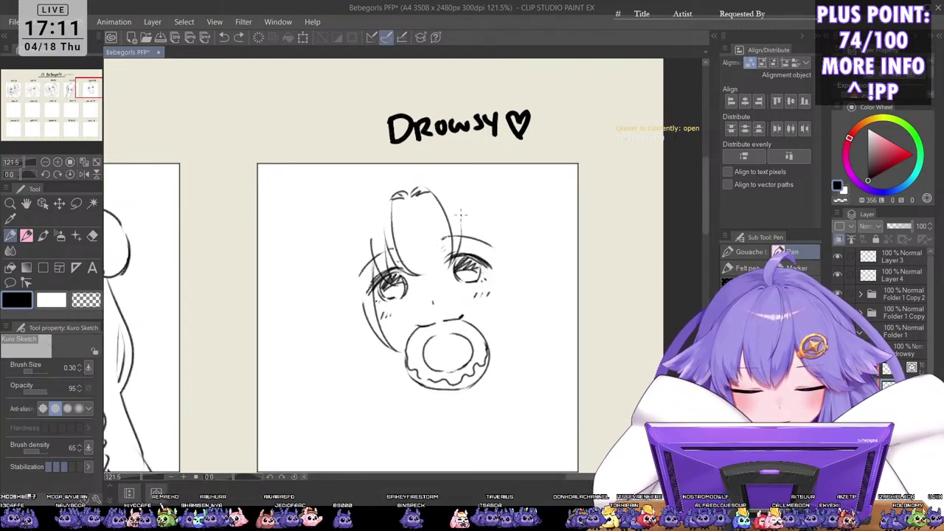
{"action": "left_click_drag", "start_coordinate": [458, 208], "coordinate": [508, 334]}
{"action": "key", "text": "ctrl+z"}
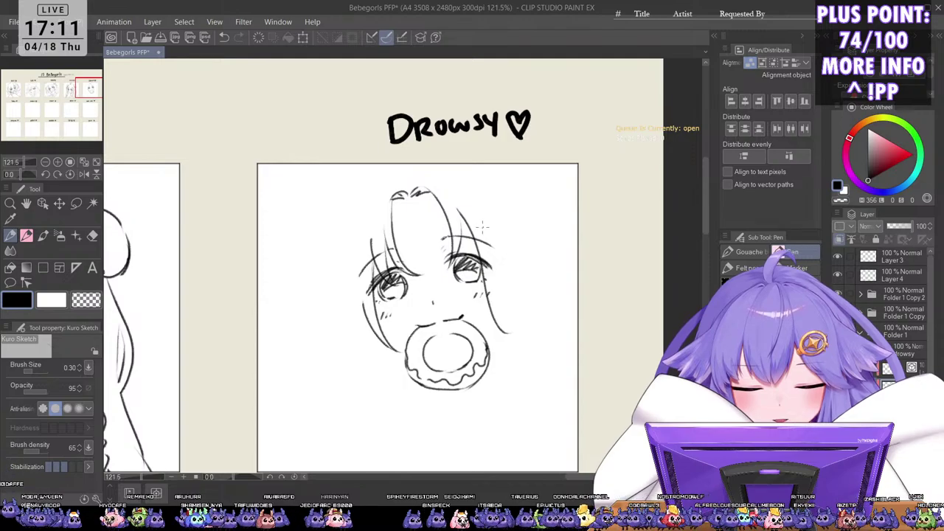
{"action": "key", "text": "ctrl+z"}
Step: Sketch side locks framing both sides of the face, curving down past the eyes and ending in outward flicks
{"action": "left_click_drag", "start_coordinate": [460, 213], "coordinate": [514, 338]}
{"action": "mouse_move", "coordinate": [502, 305]}
{"action": "left_mouse_down"}
{"action": "mouse_move", "coordinate": [511, 330]}
{"action": "mouse_move", "coordinate": [506, 319]}
{"action": "mouse_move", "coordinate": [530, 309]}
{"action": "left_mouse_up"}
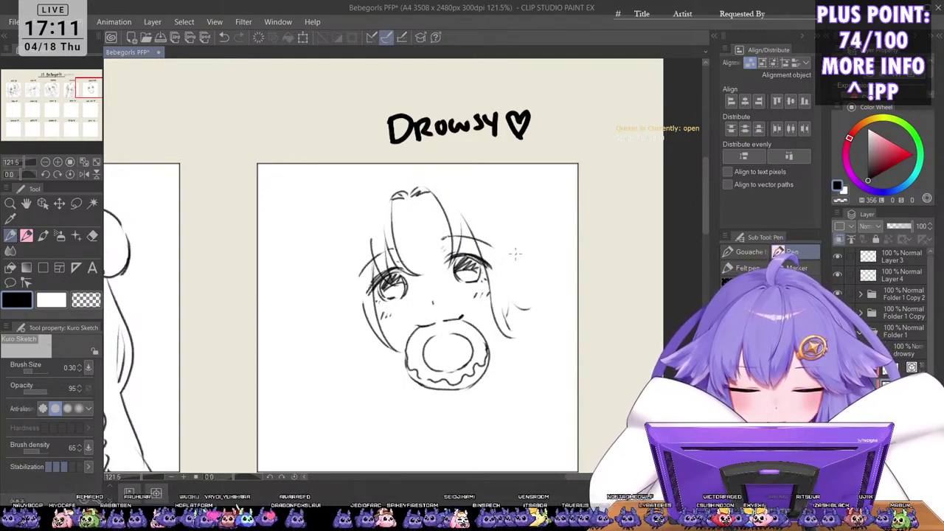
{"action": "mouse_move", "coordinate": [484, 191]}
{"action": "left_mouse_down"}
{"action": "mouse_move", "coordinate": [520, 297]}
{"action": "mouse_move", "coordinate": [512, 267]}
{"action": "mouse_move", "coordinate": [536, 310]}
{"action": "left_mouse_up"}
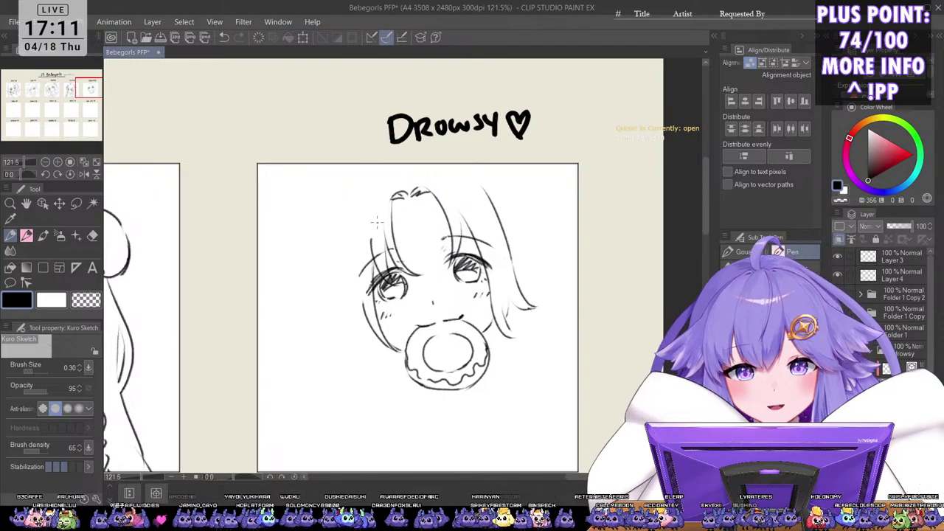
{"action": "mouse_move", "coordinate": [364, 196]}
{"action": "left_mouse_down"}
{"action": "mouse_move", "coordinate": [348, 242]}
{"action": "mouse_move", "coordinate": [346, 306]}
{"action": "left_mouse_up"}
{"action": "key", "text": "ctrl+z"}
{"action": "mouse_move", "coordinate": [362, 190]}
{"action": "left_mouse_down"}
{"action": "mouse_move", "coordinate": [344, 300]}
{"action": "mouse_move", "coordinate": [351, 283]}
{"action": "mouse_move", "coordinate": [353, 322]}
{"action": "mouse_move", "coordinate": [346, 311]}
{"action": "mouse_move", "coordinate": [341, 351]}
{"action": "left_mouse_up"}
{"action": "scroll", "coordinate": [520, 281], "scroll_direction": "down", "scroll_amount": 1}
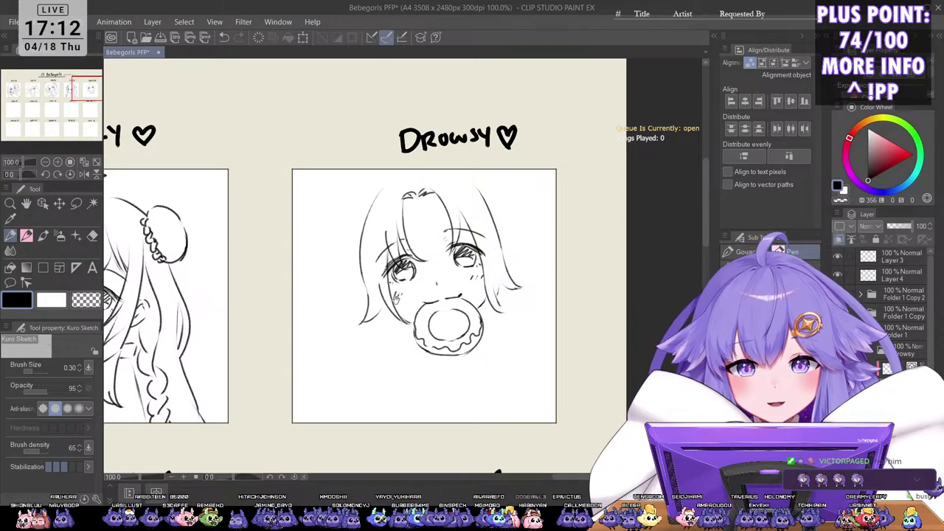
Step: Sketch the left outline of the hair from the crown, with long back hair bulging below the side lock and ending in a flick
{"action": "left_click_drag", "start_coordinate": [396, 300], "coordinate": [409, 335]}
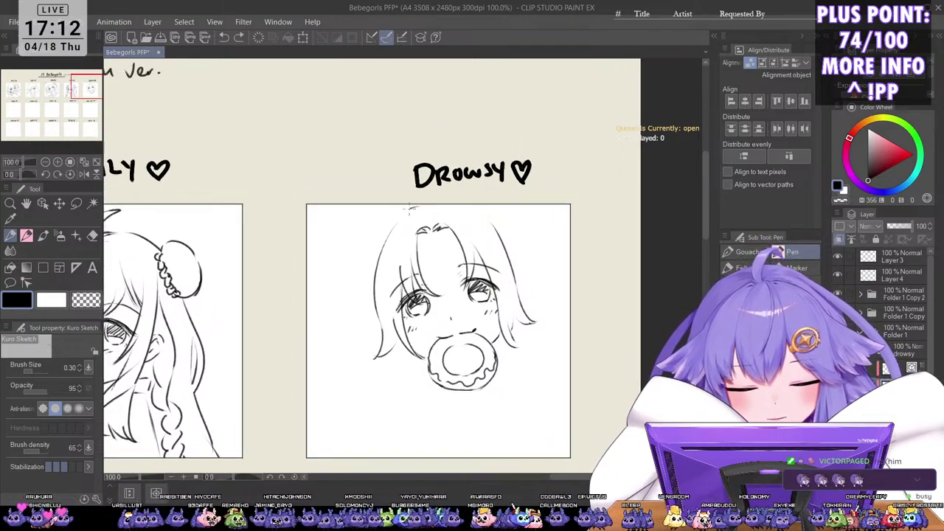
{"action": "left_click_drag", "start_coordinate": [415, 214], "coordinate": [361, 291]}
{"action": "key", "text": "ctrl+z"}
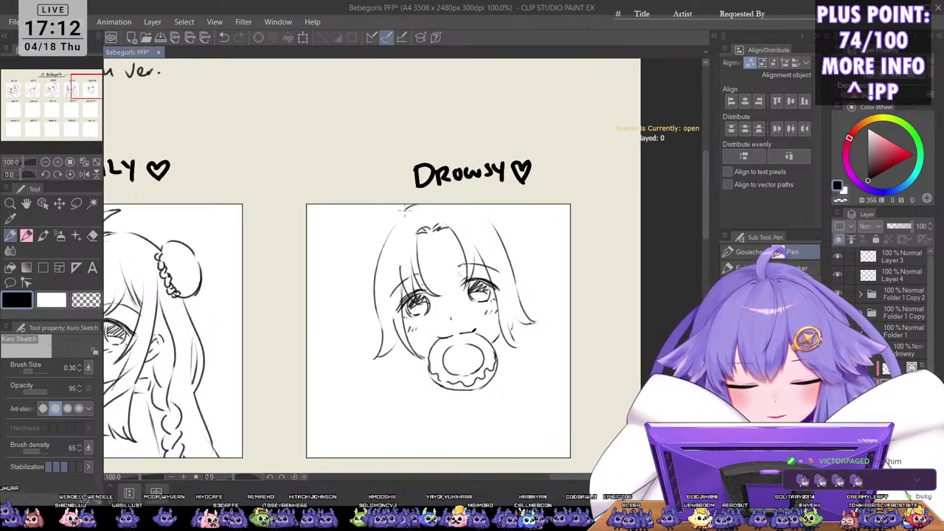
{"action": "left_click_drag", "start_coordinate": [406, 208], "coordinate": [367, 274]}
{"action": "left_click_drag", "start_coordinate": [380, 329], "coordinate": [373, 292]}
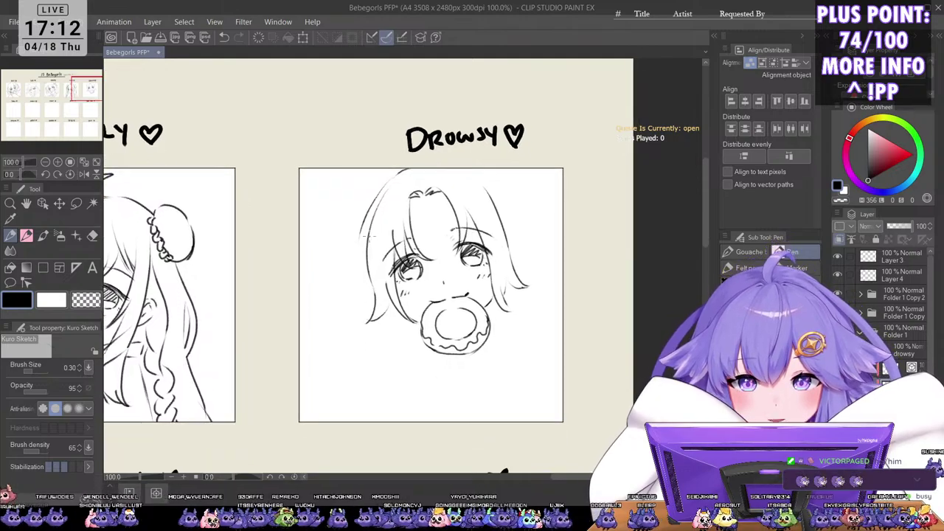
{"action": "mouse_move", "coordinate": [361, 246]}
{"action": "left_mouse_down"}
{"action": "mouse_move", "coordinate": [363, 304]}
{"action": "mouse_move", "coordinate": [347, 312]}
{"action": "mouse_move", "coordinate": [358, 401]}
{"action": "left_mouse_up"}
{"action": "mouse_move", "coordinate": [358, 402]}
{"action": "left_mouse_down"}
{"action": "mouse_move", "coordinate": [374, 389]}
{"action": "mouse_move", "coordinate": [391, 394]}
{"action": "left_mouse_up"}
Step: Sketch the right outline of the hair from the crown, flowing in waves down to the frame's right edge
{"action": "left_click_drag", "start_coordinate": [515, 223], "coordinate": [496, 250]}
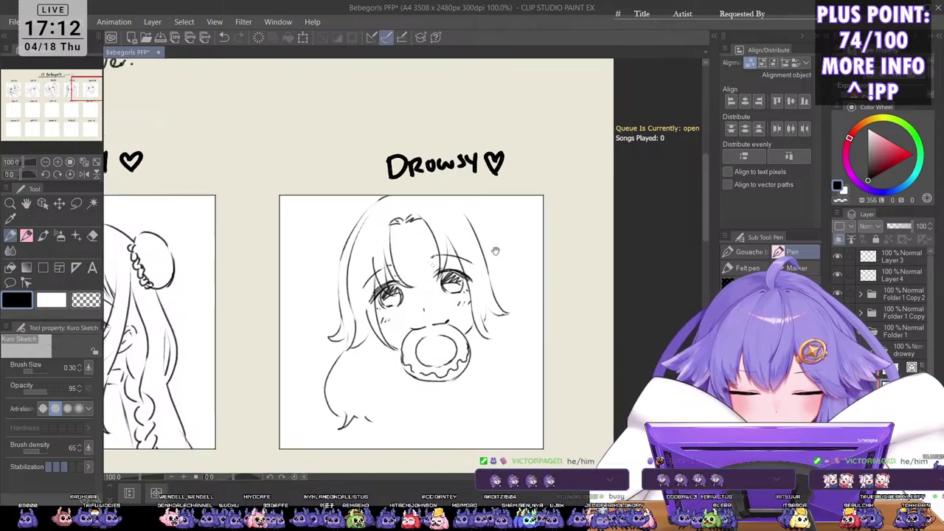
{"action": "left_click_drag", "start_coordinate": [460, 198], "coordinate": [494, 244]}
{"action": "key", "text": "h"}
{"action": "key", "text": "h"}
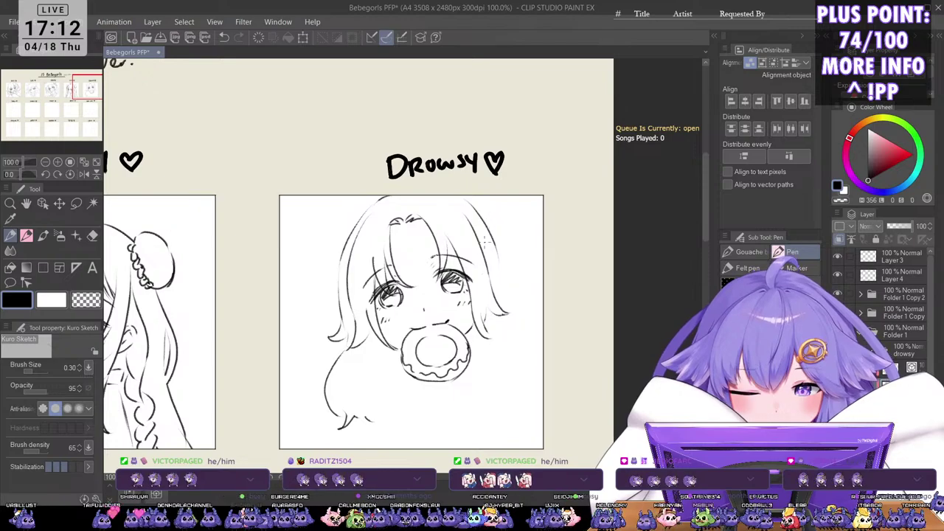
{"action": "mouse_move", "coordinate": [484, 240]}
{"action": "left_mouse_down"}
{"action": "mouse_move", "coordinate": [488, 271]}
{"action": "mouse_move", "coordinate": [509, 277]}
{"action": "mouse_move", "coordinate": [530, 318]}
{"action": "mouse_move", "coordinate": [511, 372]}
{"action": "left_mouse_up"}
{"action": "key", "text": "ctrl+z"}
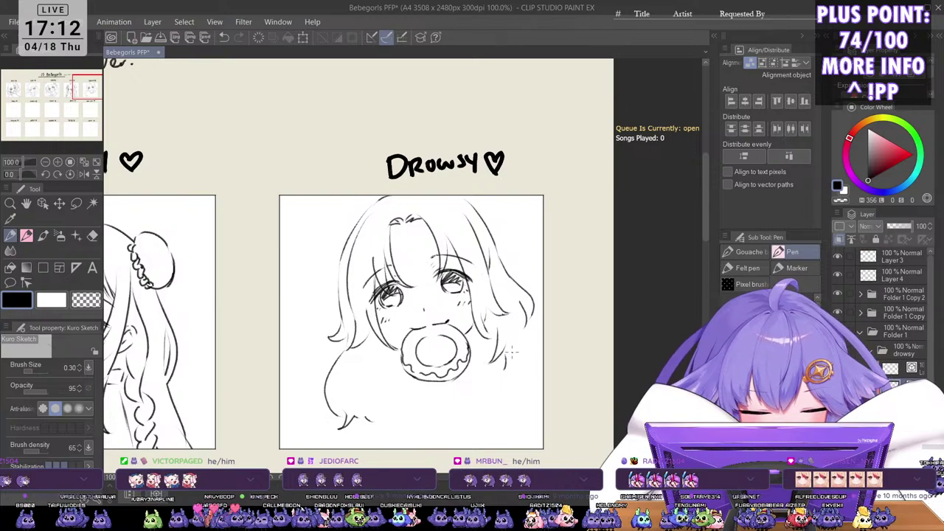
{"action": "mouse_move", "coordinate": [529, 331]}
{"action": "left_mouse_down"}
{"action": "mouse_move", "coordinate": [543, 357]}
{"action": "mouse_move", "coordinate": [538, 382]}
{"action": "left_mouse_up"}
Step: Sketch the first raised finger of a peace-sign hand beside the left cheek
{"action": "left_click_drag", "start_coordinate": [508, 248], "coordinate": [499, 235]}
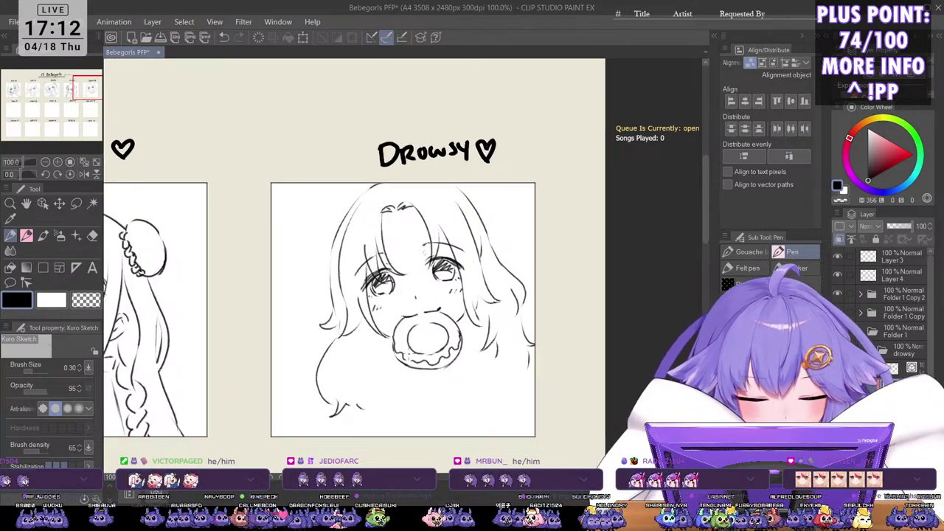
{"action": "left_click_drag", "start_coordinate": [390, 359], "coordinate": [396, 341]}
{"action": "key", "text": "ctrl+z"}
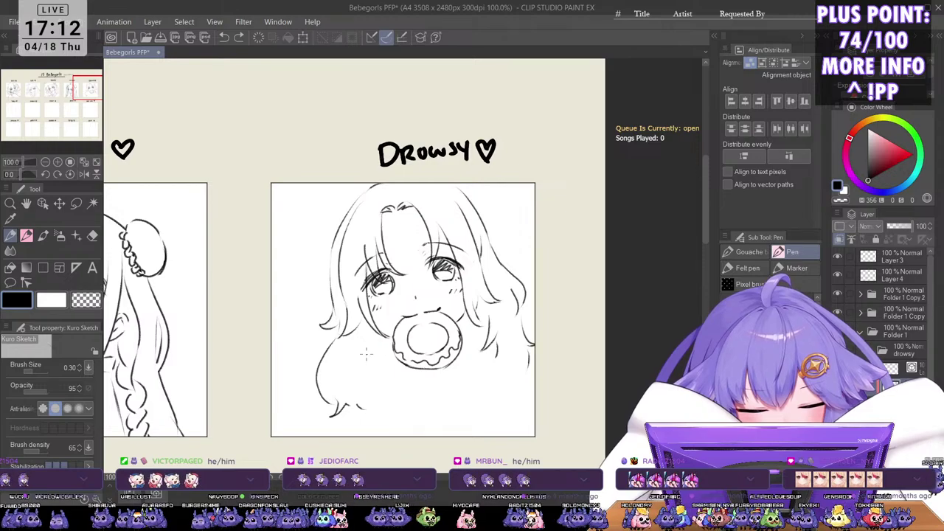
{"action": "mouse_move", "coordinate": [339, 335]}
{"action": "left_mouse_down"}
{"action": "mouse_move", "coordinate": [362, 352]}
{"action": "mouse_move", "coordinate": [367, 320]}
{"action": "mouse_move", "coordinate": [375, 352]}
{"action": "left_mouse_up"}
{"action": "key", "text": "ctrl+z"}
{"action": "key", "text": "ctrl+z"}
{"action": "left_click_drag", "start_coordinate": [363, 319], "coordinate": [367, 335]}
{"action": "key", "text": "ctrl+z"}
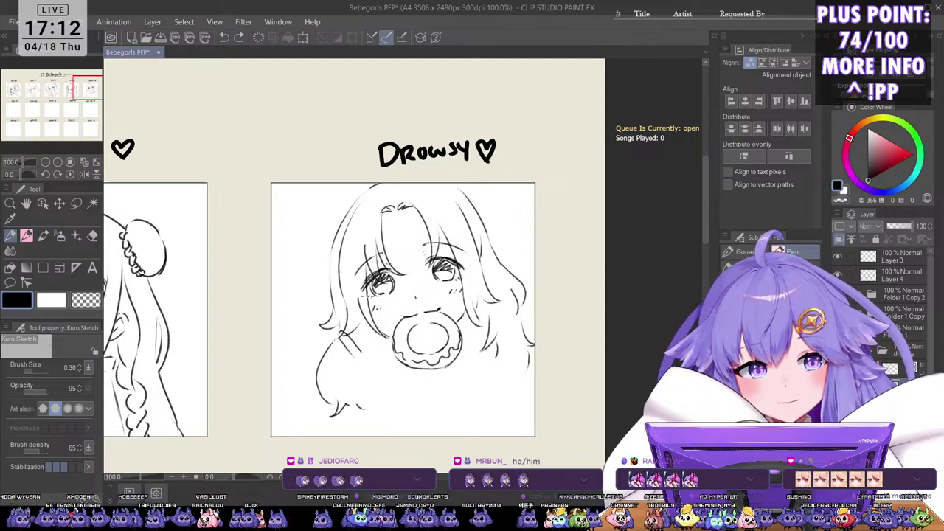
Step: Sketch the second raised finger of the peace-sign hand and the folded fingers beneath it
{"action": "scroll", "coordinate": [367, 343], "scroll_direction": "up", "scroll_amount": 1}
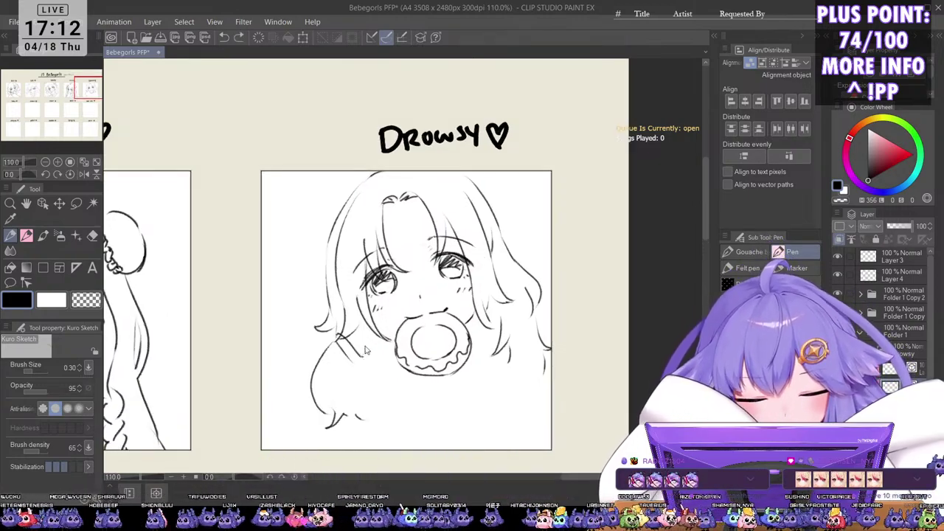
{"action": "left_click_drag", "start_coordinate": [367, 320], "coordinate": [373, 356]}
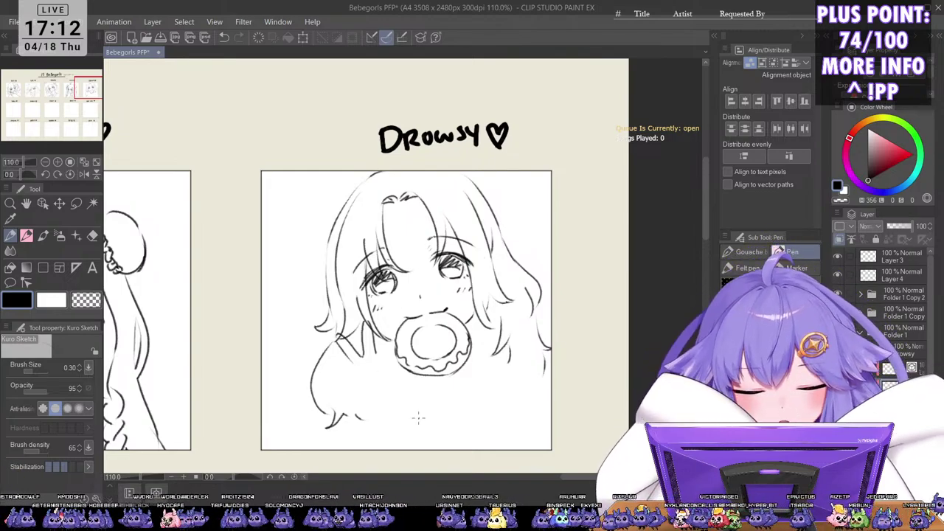
{"action": "left_click_drag", "start_coordinate": [417, 311], "coordinate": [404, 287]}
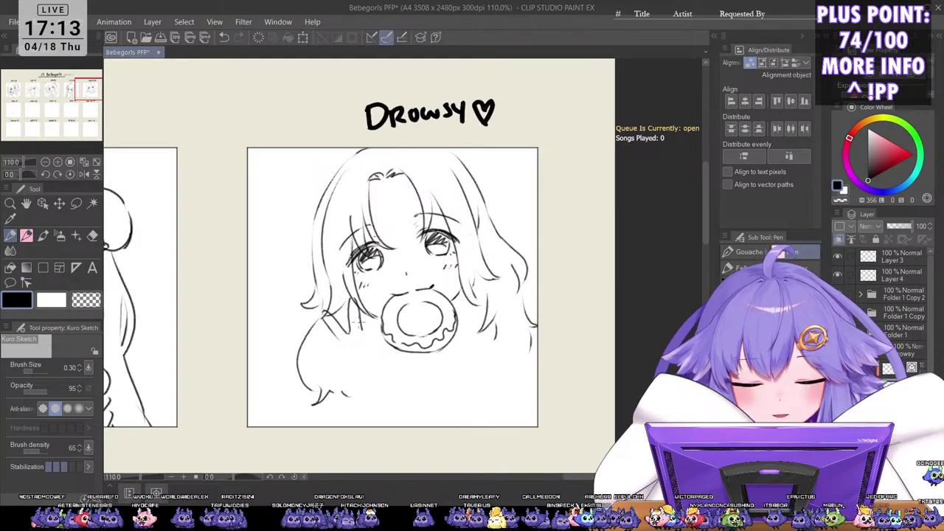
{"action": "mouse_move", "coordinate": [366, 336]}
{"action": "left_mouse_down"}
{"action": "mouse_move", "coordinate": [354, 349]}
{"action": "mouse_move", "coordinate": [376, 351]}
{"action": "mouse_move", "coordinate": [340, 337]}
{"action": "mouse_move", "coordinate": [353, 357]}
{"action": "left_mouse_up"}
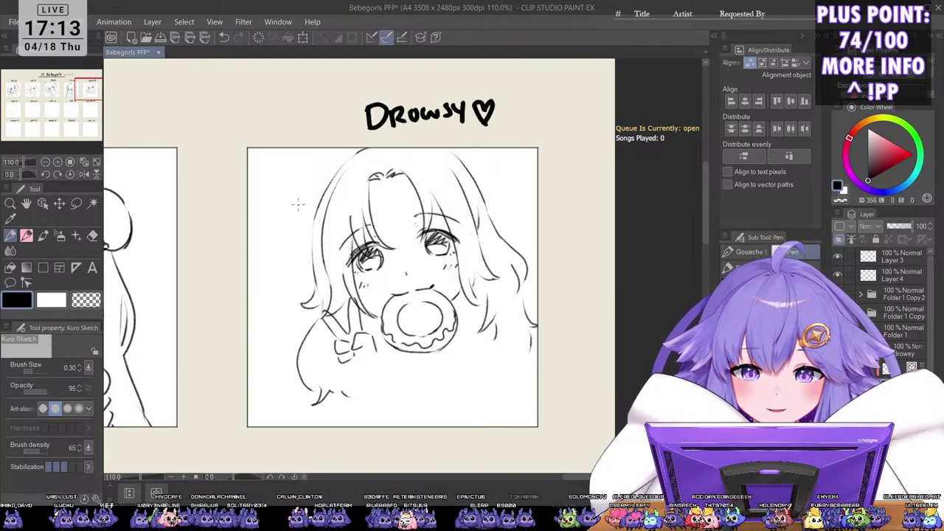
Step: Sketch a pointed animal ear with inner fur on the left side of Drowsy's head
{"action": "mouse_move", "coordinate": [338, 161]}
{"action": "left_mouse_down"}
{"action": "mouse_move", "coordinate": [272, 178]}
{"action": "mouse_move", "coordinate": [321, 187]}
{"action": "mouse_move", "coordinate": [294, 191]}
{"action": "mouse_move", "coordinate": [305, 206]}
{"action": "mouse_move", "coordinate": [286, 197]}
{"action": "mouse_move", "coordinate": [313, 220]}
{"action": "left_mouse_up"}
{"action": "key", "text": "ctrl+z"}
{"action": "key", "text": "ctrl+z"}
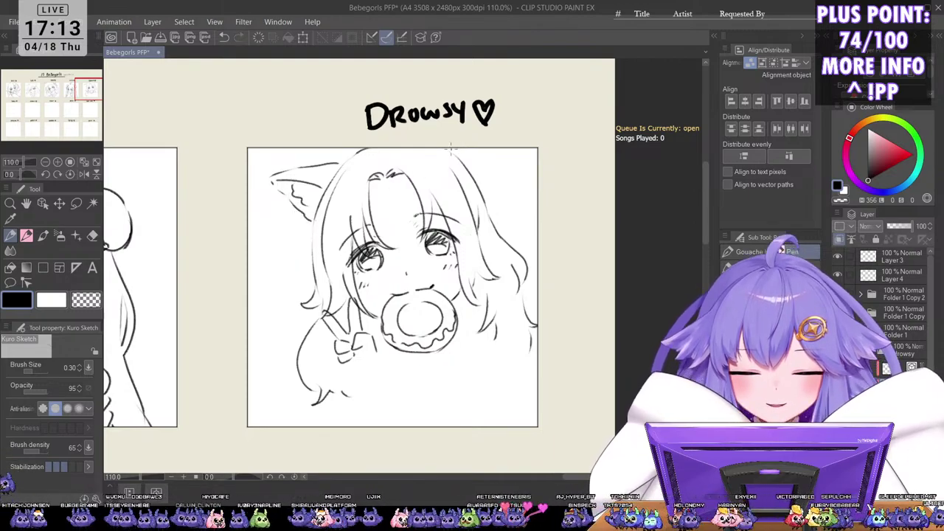
Step: Sketch the matching ear with inner fur on the right side of the head, cut off by the frame's upper edge
{"action": "mouse_move", "coordinate": [488, 149]}
{"action": "left_mouse_down"}
{"action": "mouse_move", "coordinate": [478, 173]}
{"action": "mouse_move", "coordinate": [486, 146]}
{"action": "left_mouse_up"}
{"action": "key", "text": "ctrl+z"}
{"action": "key", "text": "ctrl+z"}
{"action": "mouse_move", "coordinate": [483, 178]}
{"action": "left_mouse_down"}
{"action": "mouse_move", "coordinate": [491, 145]}
{"action": "mouse_move", "coordinate": [482, 173]}
{"action": "mouse_move", "coordinate": [498, 142]}
{"action": "mouse_move", "coordinate": [475, 198]}
{"action": "mouse_move", "coordinate": [471, 152]}
{"action": "left_mouse_up"}
{"action": "key", "text": "ctrl+z"}
{"action": "key", "text": "ctrl+z"}
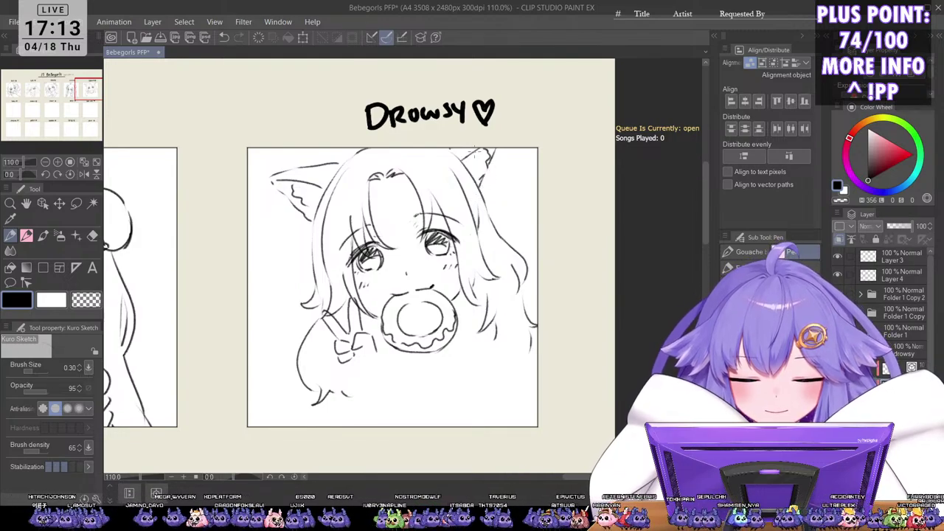
Step: Transform Drowsy's sketch layers together, enlarging the drawing slightly and shifting it left within its frame
{"action": "scroll", "coordinate": [507, 170], "scroll_direction": "down", "scroll_amount": 2}
{"action": "scroll", "coordinate": [506, 171], "scroll_direction": "down", "scroll_amount": 2}
{"action": "left_click_drag", "start_coordinate": [533, 256], "coordinate": [520, 233]}
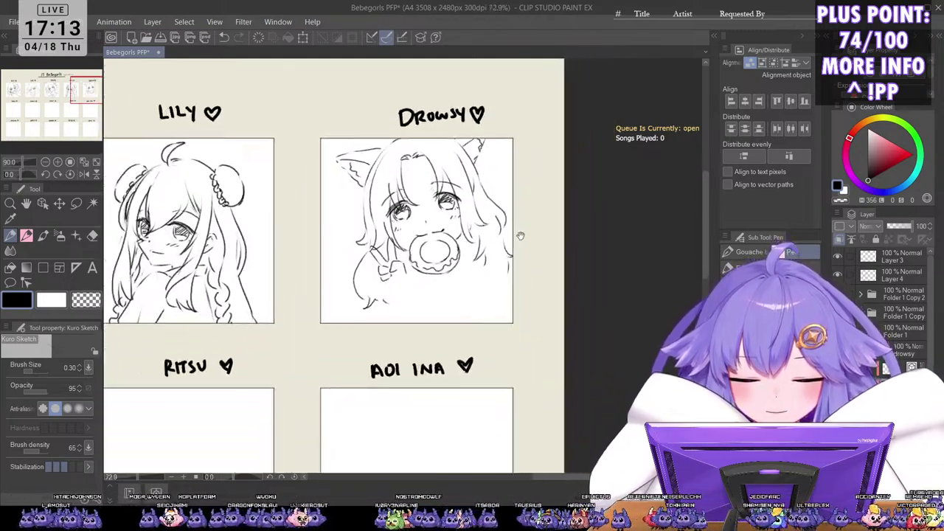
{"action": "scroll", "coordinate": [522, 234], "scroll_direction": "down", "scroll_amount": 3}
{"action": "scroll", "coordinate": [527, 235], "scroll_direction": "up", "scroll_amount": 2}
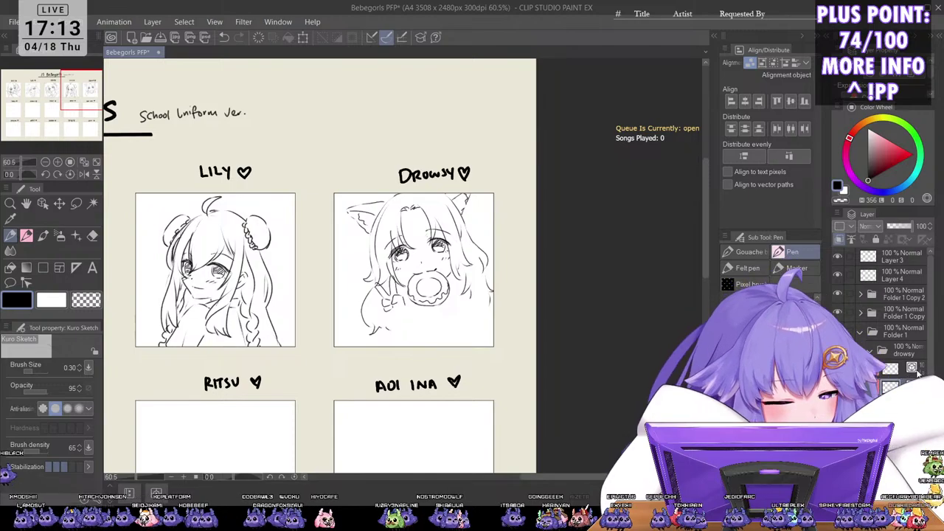
{"action": "key", "text": "ctrl+t"}
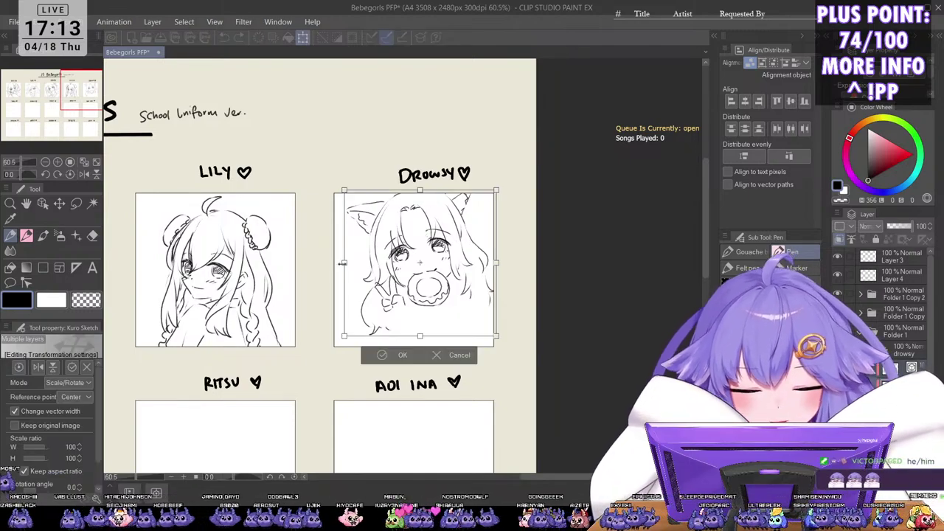
{"action": "left_click_drag", "start_coordinate": [342, 264], "coordinate": [333, 262]}
{"action": "left_click_drag", "start_coordinate": [458, 312], "coordinate": [452, 313]}
{"action": "left_click", "coordinate": [387, 362]}
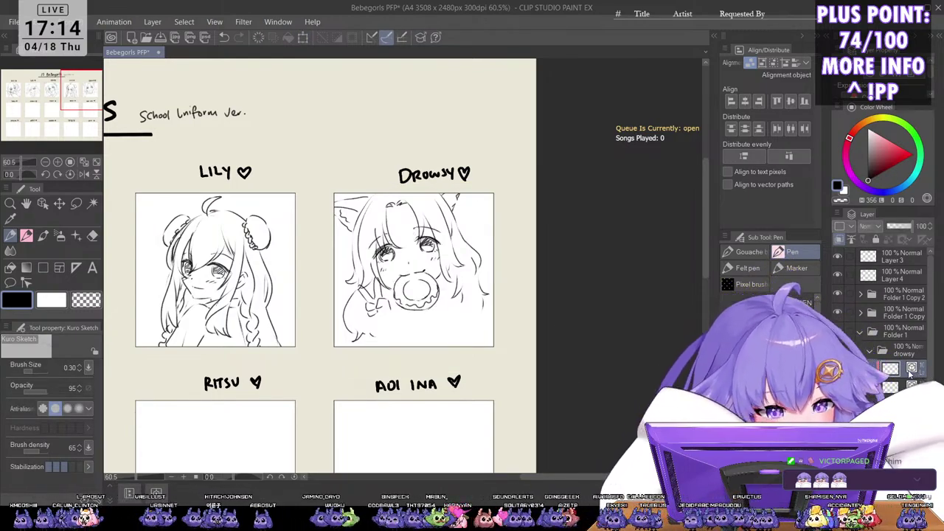
Step: Sketch the palm and wrist of the peace-sign hand with the forearm running down to the frame's lower edge
{"action": "scroll", "coordinate": [375, 320], "scroll_direction": "up", "scroll_amount": 3}
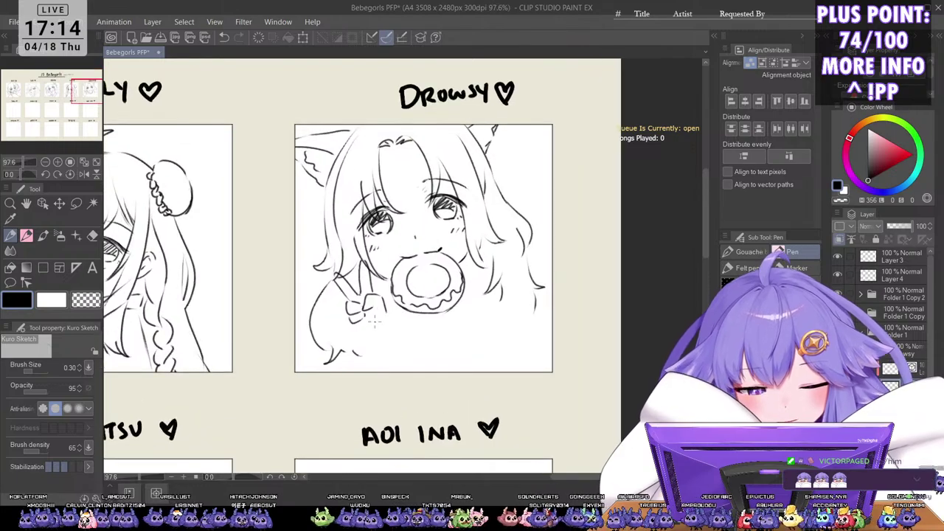
{"action": "mouse_move", "coordinate": [357, 321]}
{"action": "left_mouse_down"}
{"action": "mouse_move", "coordinate": [387, 310]}
{"action": "mouse_move", "coordinate": [365, 334]}
{"action": "mouse_move", "coordinate": [355, 321]}
{"action": "mouse_move", "coordinate": [377, 336]}
{"action": "left_mouse_up"}
{"action": "mouse_move", "coordinate": [384, 316]}
{"action": "left_mouse_down"}
{"action": "mouse_move", "coordinate": [387, 339]}
{"action": "mouse_move", "coordinate": [349, 344]}
{"action": "mouse_move", "coordinate": [365, 347]}
{"action": "mouse_move", "coordinate": [339, 370]}
{"action": "left_mouse_up"}
{"action": "mouse_move", "coordinate": [400, 331]}
{"action": "left_mouse_down"}
{"action": "mouse_move", "coordinate": [386, 344]}
{"action": "mouse_move", "coordinate": [390, 372]}
{"action": "mouse_move", "coordinate": [372, 360]}
{"action": "left_mouse_up"}
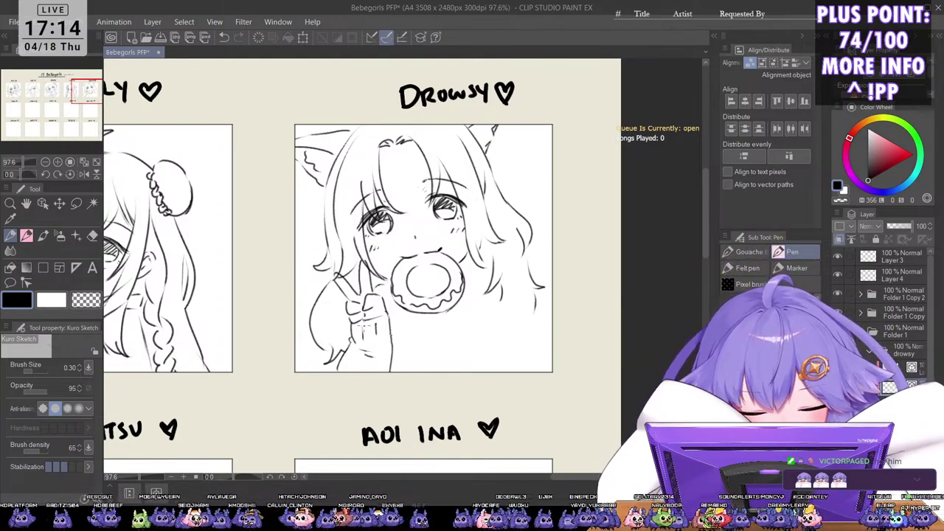
{"action": "left_click_drag", "start_coordinate": [351, 327], "coordinate": [336, 370]}
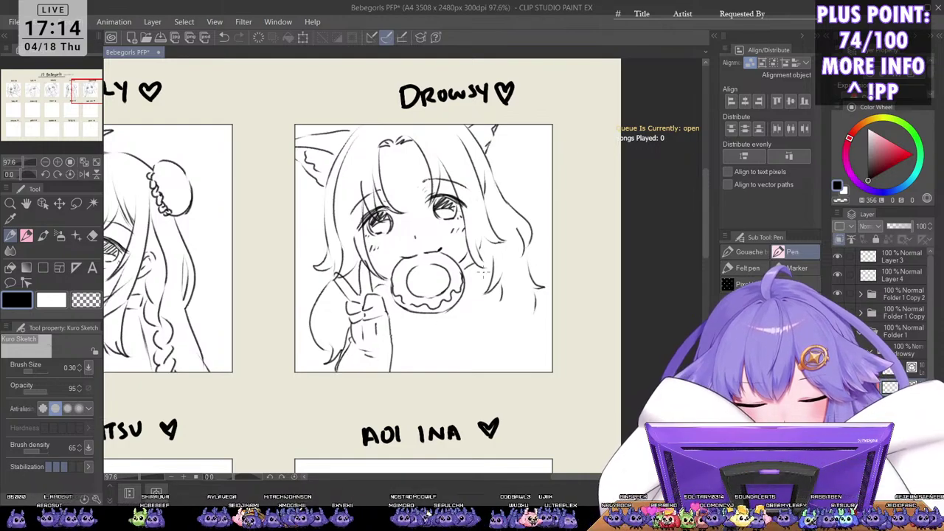
Step: Sketch short strands below the right side lock and two long wavy lines running down toward the frame's lower edge
{"action": "left_click_drag", "start_coordinate": [493, 283], "coordinate": [504, 303]}
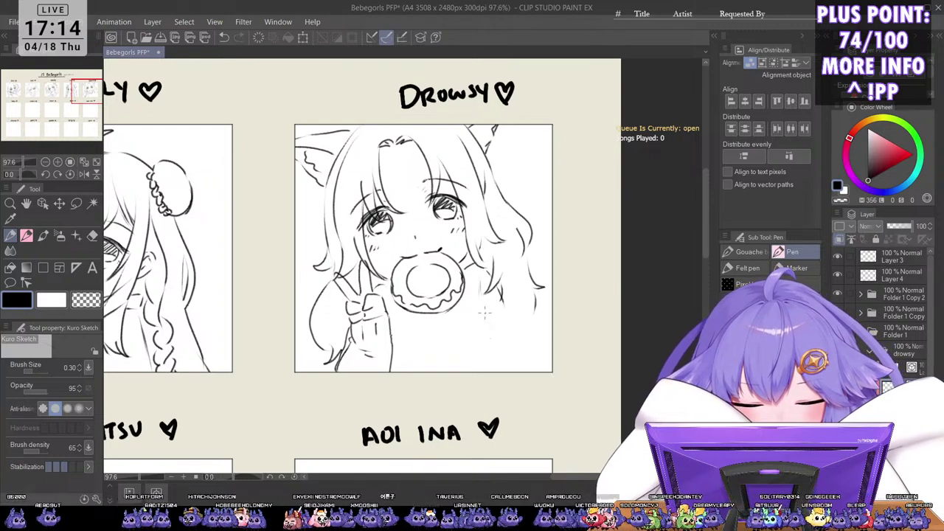
{"action": "mouse_move", "coordinate": [490, 304]}
{"action": "left_mouse_down"}
{"action": "mouse_move", "coordinate": [493, 356]}
{"action": "mouse_move", "coordinate": [511, 356]}
{"action": "mouse_move", "coordinate": [506, 312]}
{"action": "mouse_move", "coordinate": [528, 363]}
{"action": "left_mouse_up"}
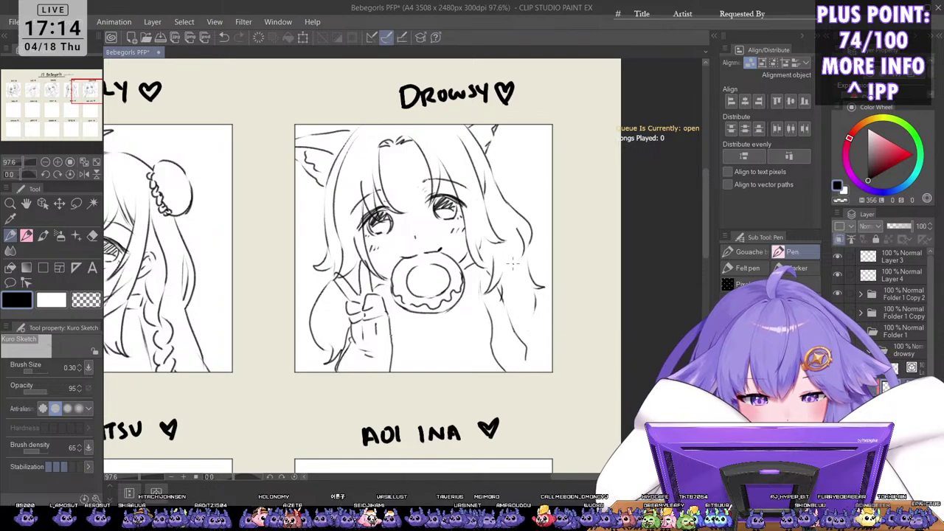
{"action": "scroll", "coordinate": [532, 261], "scroll_direction": "down", "scroll_amount": 3}
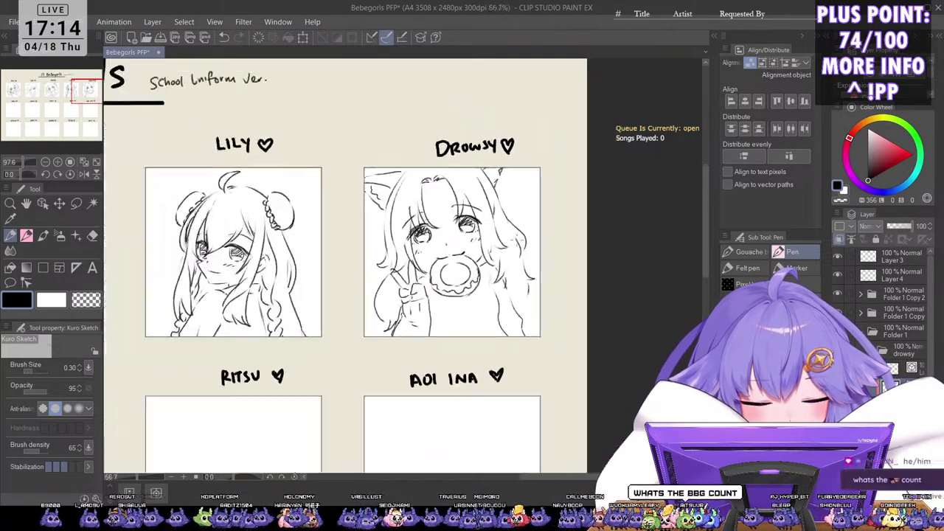
{"action": "scroll", "coordinate": [489, 258], "scroll_direction": "up", "scroll_amount": 4}
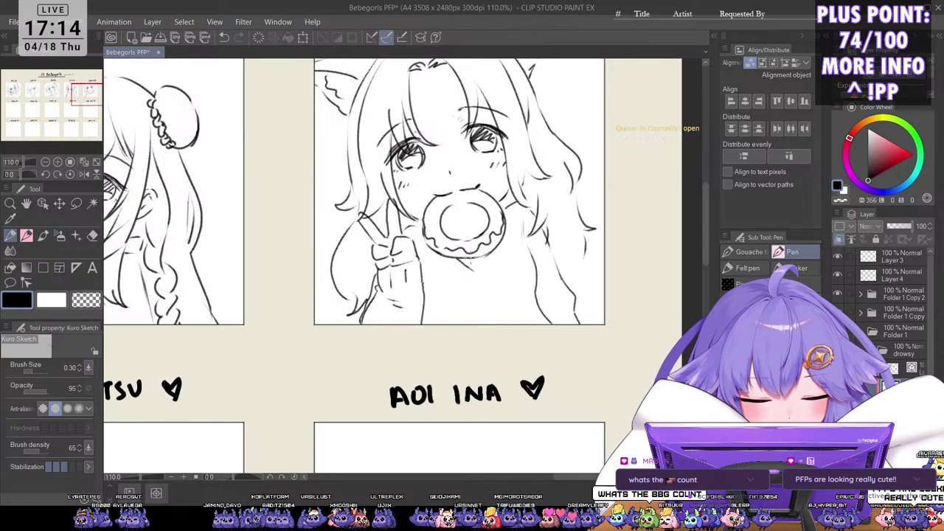
Step: Sketch a short neck line beneath the donut in Drowsy's portrait and save the file
{"action": "mouse_move", "coordinate": [442, 257]}
{"action": "left_mouse_down"}
{"action": "mouse_move", "coordinate": [465, 278]}
{"action": "mouse_move", "coordinate": [481, 277]}
{"action": "mouse_move", "coordinate": [492, 252]}
{"action": "mouse_move", "coordinate": [490, 267]}
{"action": "mouse_move", "coordinate": [459, 263]}
{"action": "mouse_move", "coordinate": [463, 273]}
{"action": "left_mouse_up"}
{"action": "scroll", "coordinate": [501, 266], "scroll_direction": "down", "scroll_amount": 4}
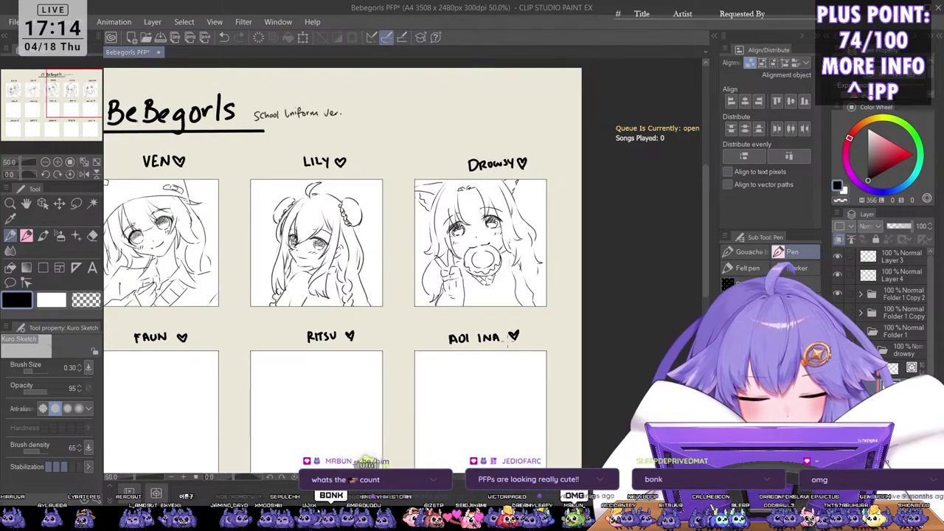
{"action": "scroll", "coordinate": [505, 258], "scroll_direction": "down", "scroll_amount": 5}
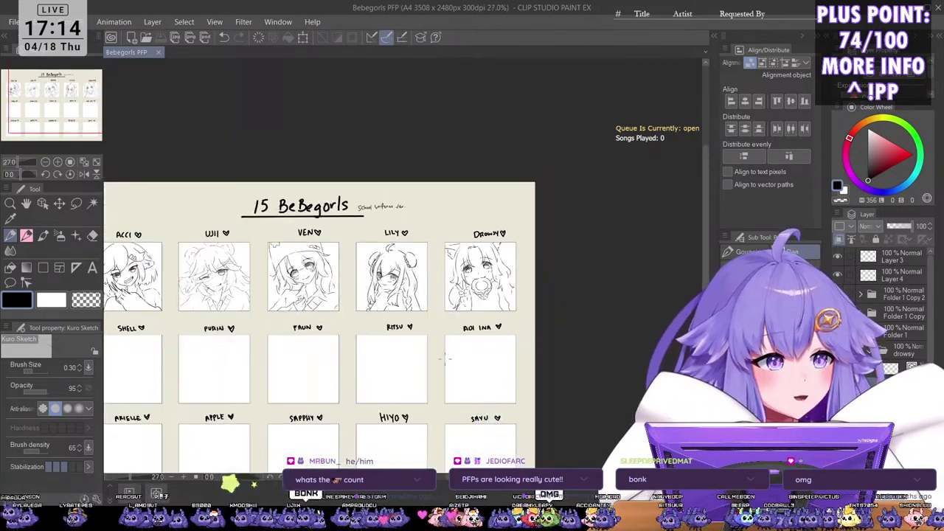
Step: Review the whole portrait sheet and examine Sayu's empty frame in the last row
{"action": "left_click_drag", "start_coordinate": [418, 428], "coordinate": [479, 314]}
{"action": "scroll", "coordinate": [480, 314], "scroll_direction": "up", "scroll_amount": 2}
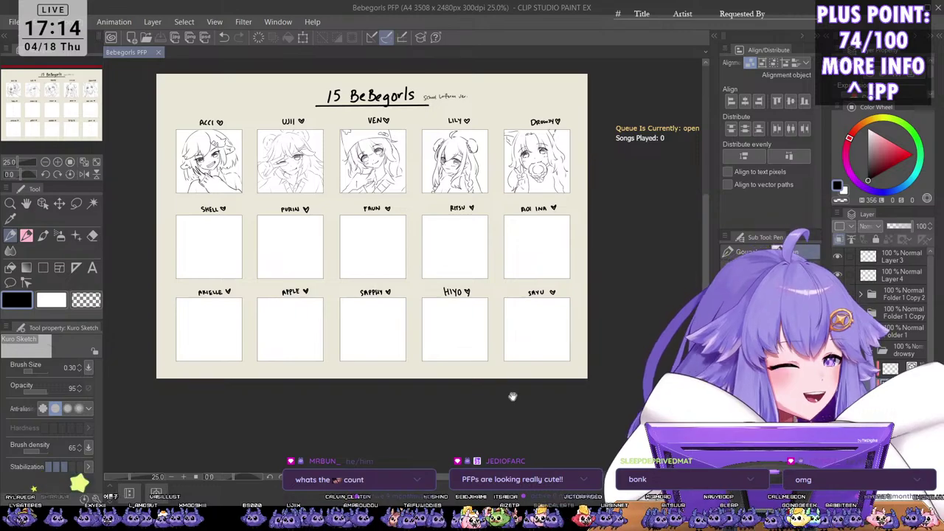
{"action": "left_click_drag", "start_coordinate": [496, 337], "coordinate": [512, 368]}
{"action": "scroll", "coordinate": [497, 339], "scroll_direction": "up", "scroll_amount": 1}
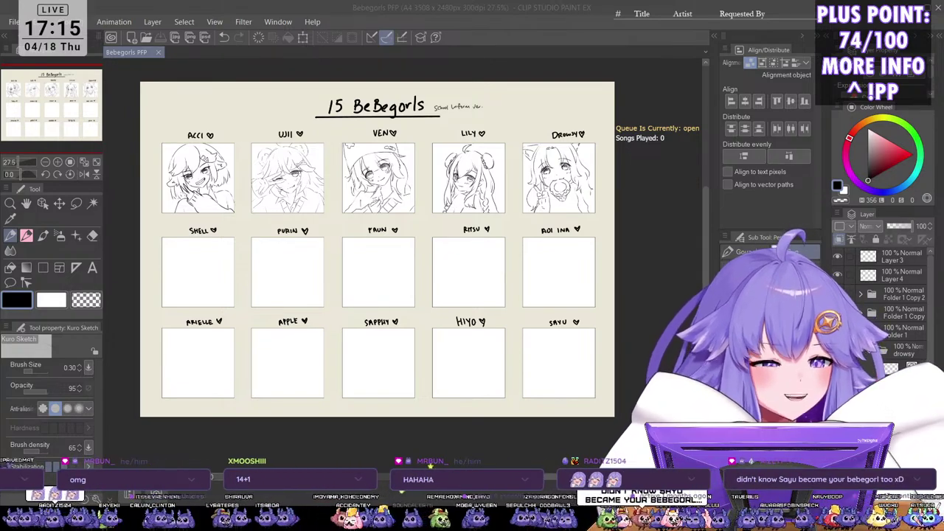
{"action": "scroll", "coordinate": [582, 355], "scroll_direction": "up", "scroll_amount": 6}
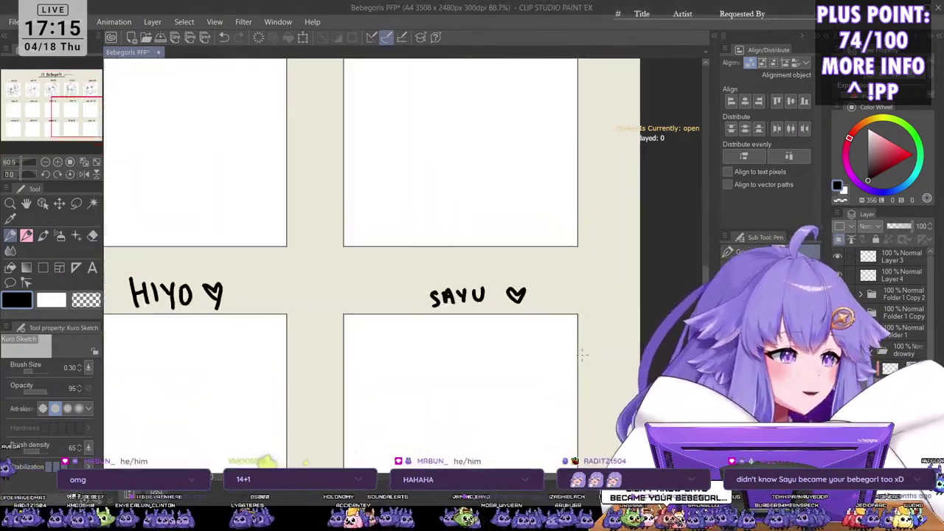
{"action": "scroll", "coordinate": [582, 355], "scroll_direction": "up", "scroll_amount": 3}
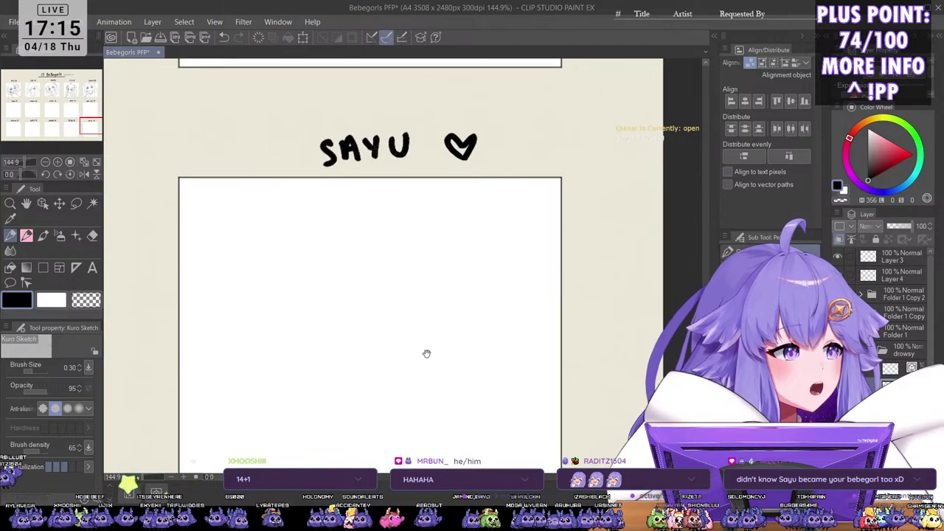
{"action": "scroll", "coordinate": [415, 303], "scroll_direction": "down", "scroll_amount": 6}
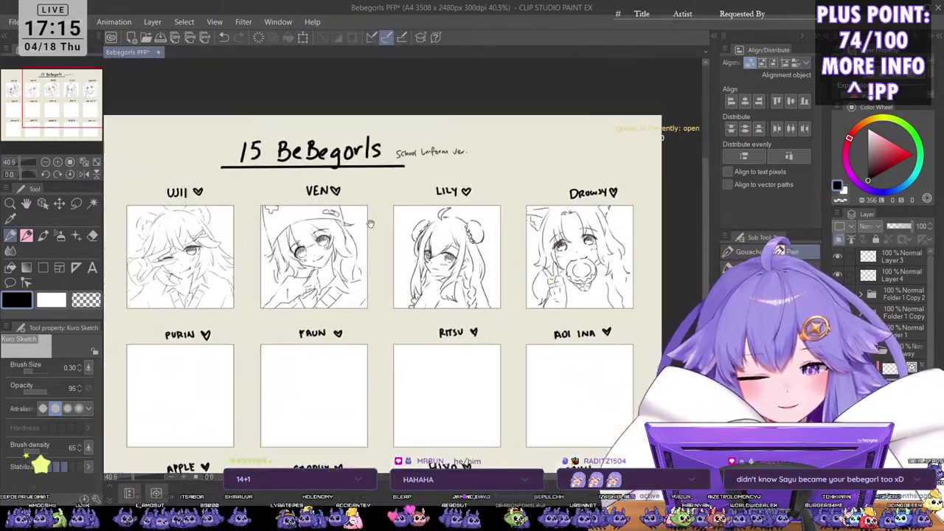
{"action": "left_click_drag", "start_coordinate": [370, 223], "coordinate": [371, 297]}
{"action": "scroll", "coordinate": [371, 297], "scroll_direction": "up", "scroll_amount": 1}
{"action": "scroll", "coordinate": [404, 351], "scroll_direction": "down", "scroll_amount": 3}
{"action": "left_click_drag", "start_coordinate": [442, 361], "coordinate": [457, 251]}
{"action": "scroll", "coordinate": [457, 250], "scroll_direction": "up", "scroll_amount": 1}
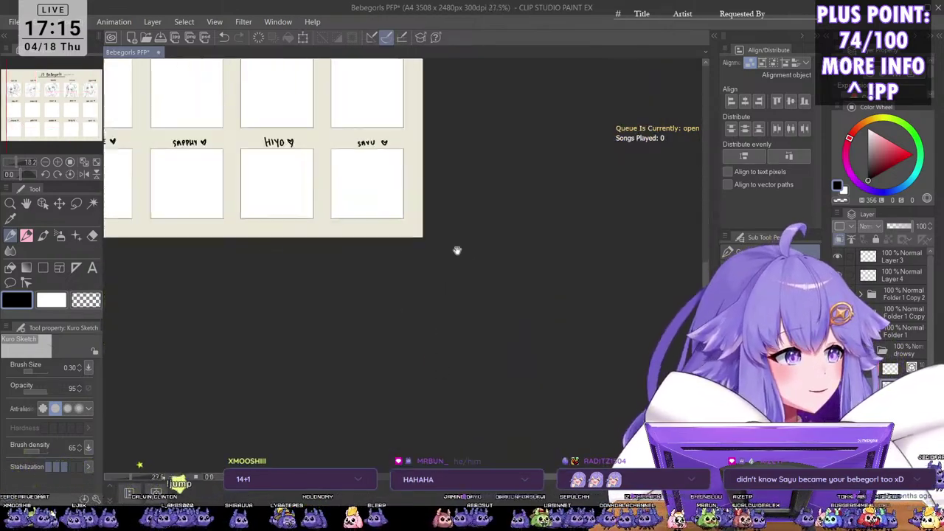
{"action": "scroll", "coordinate": [458, 250], "scroll_direction": "up", "scroll_amount": 5}
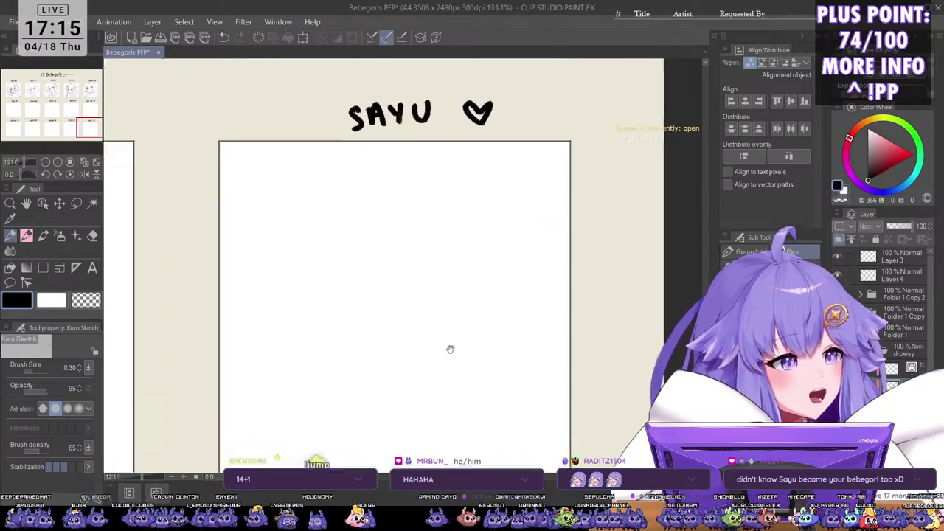
{"action": "scroll", "coordinate": [450, 349], "scroll_direction": "up", "scroll_amount": 1}
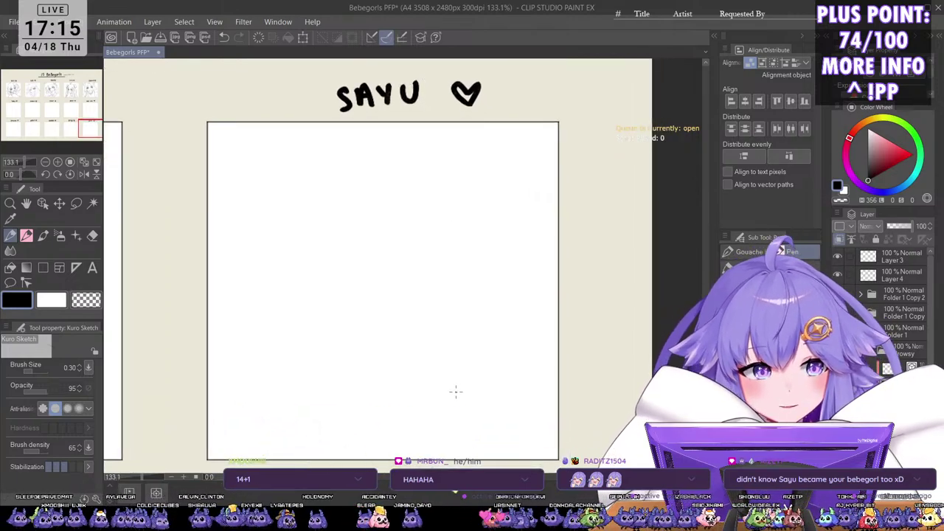
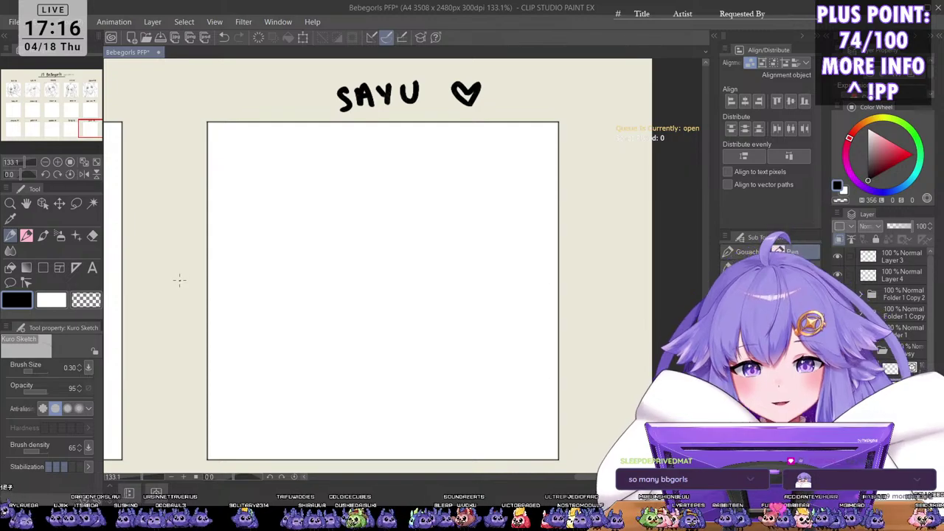
Step: Compare the sketched first row with the empty frames in the second and third rows, ending at Shell's frame
{"action": "scroll", "coordinate": [439, 279], "scroll_direction": "down", "scroll_amount": 1}
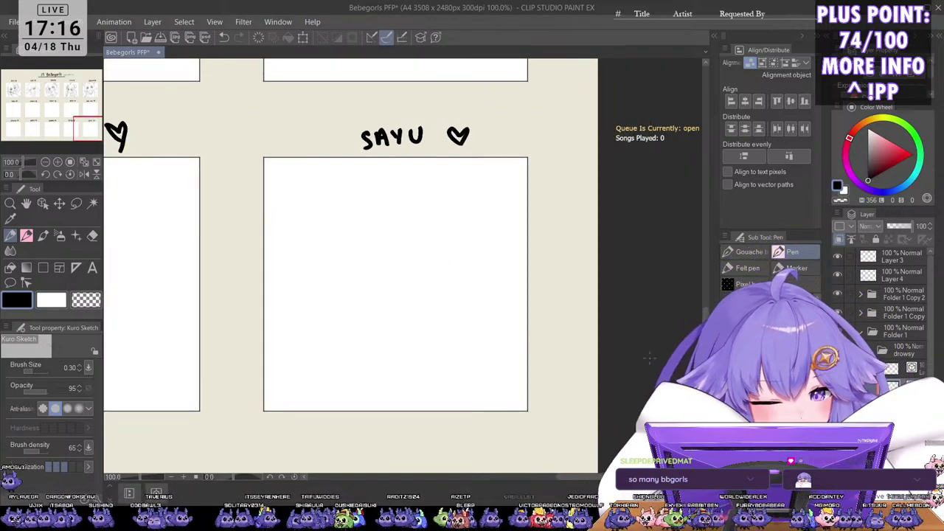
{"action": "scroll", "coordinate": [351, 329], "scroll_direction": "down", "scroll_amount": 2}
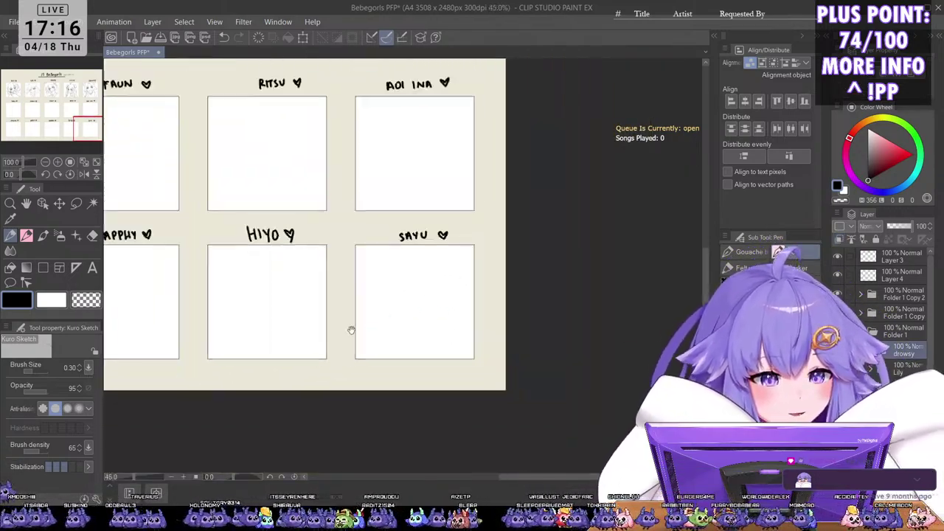
{"action": "scroll", "coordinate": [351, 330], "scroll_direction": "down", "scroll_amount": 2}
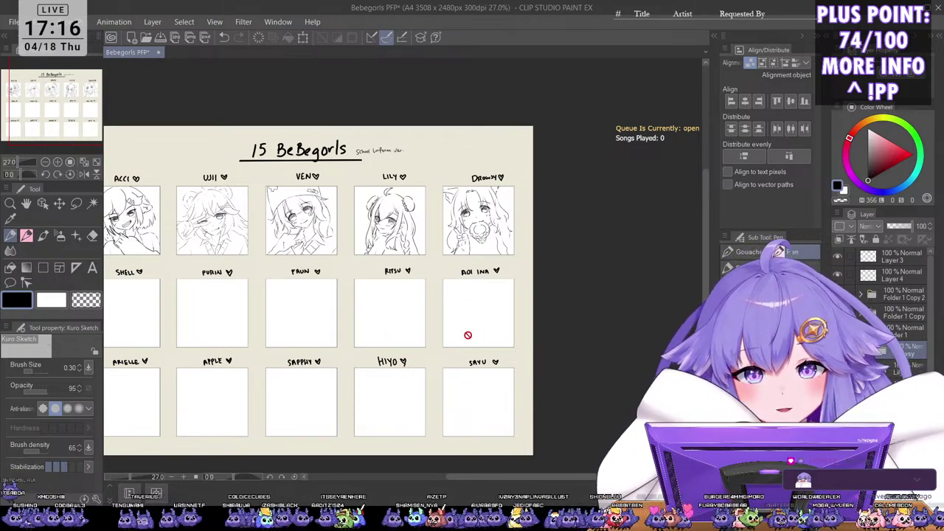
{"action": "scroll", "coordinate": [357, 365], "scroll_direction": "down", "scroll_amount": 2}
{"action": "scroll", "coordinate": [299, 329], "scroll_direction": "up", "scroll_amount": 1}
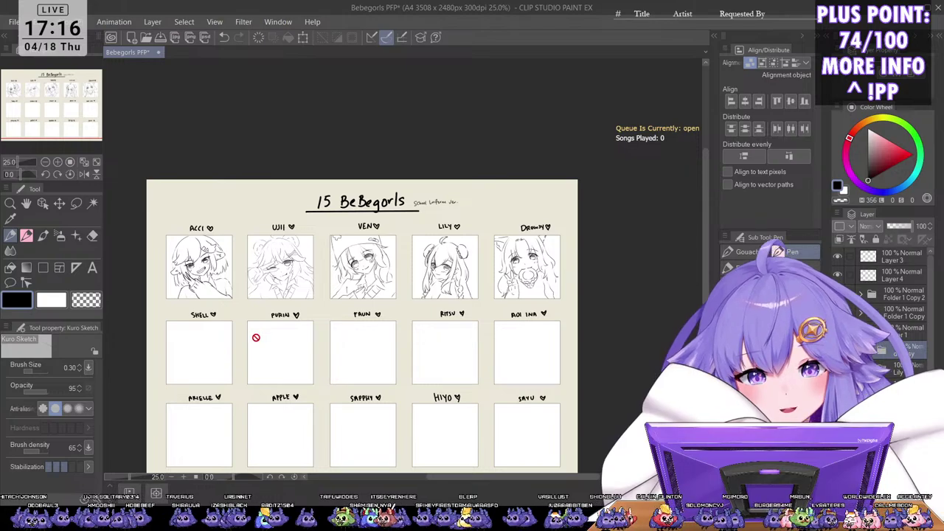
{"action": "scroll", "coordinate": [255, 328], "scroll_direction": "up", "scroll_amount": 1}
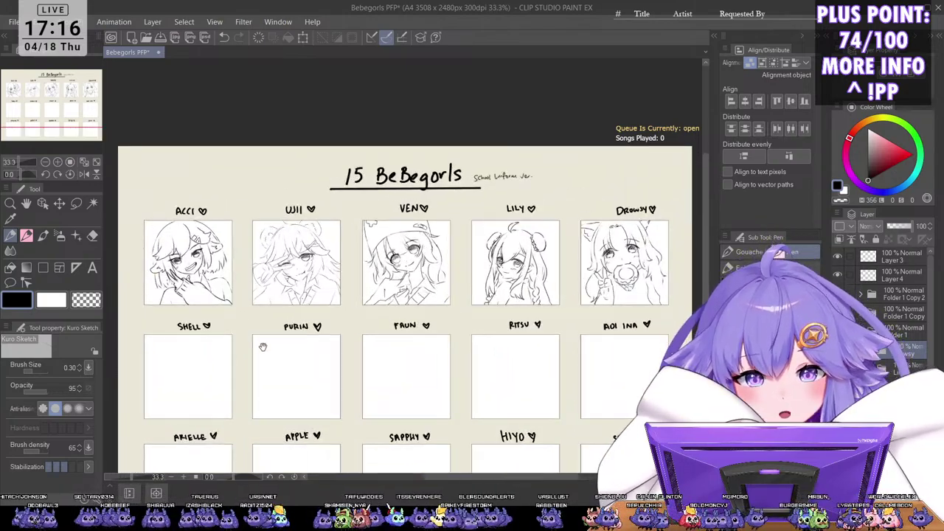
{"action": "scroll", "coordinate": [270, 347], "scroll_direction": "down", "scroll_amount": 2}
{"action": "left_click_drag", "start_coordinate": [351, 386], "coordinate": [448, 347]}
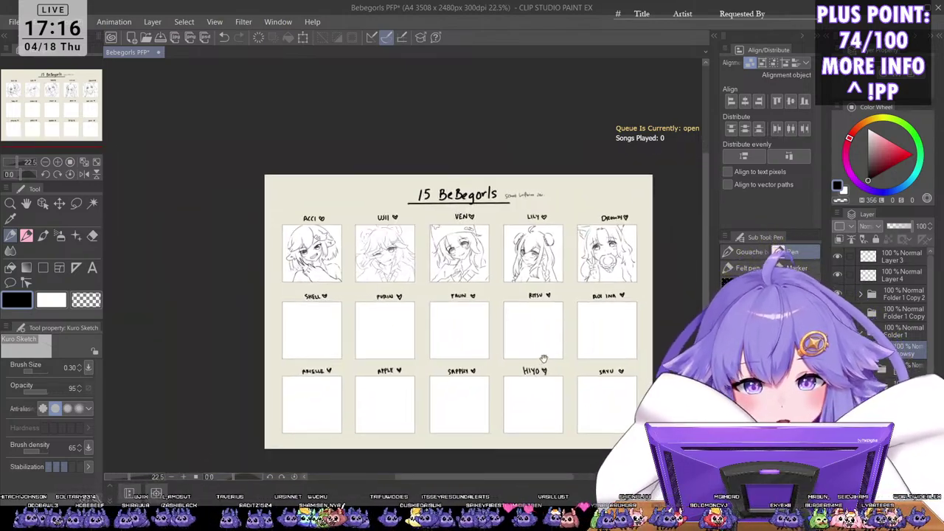
{"action": "scroll", "coordinate": [535, 356], "scroll_direction": "up", "scroll_amount": 2}
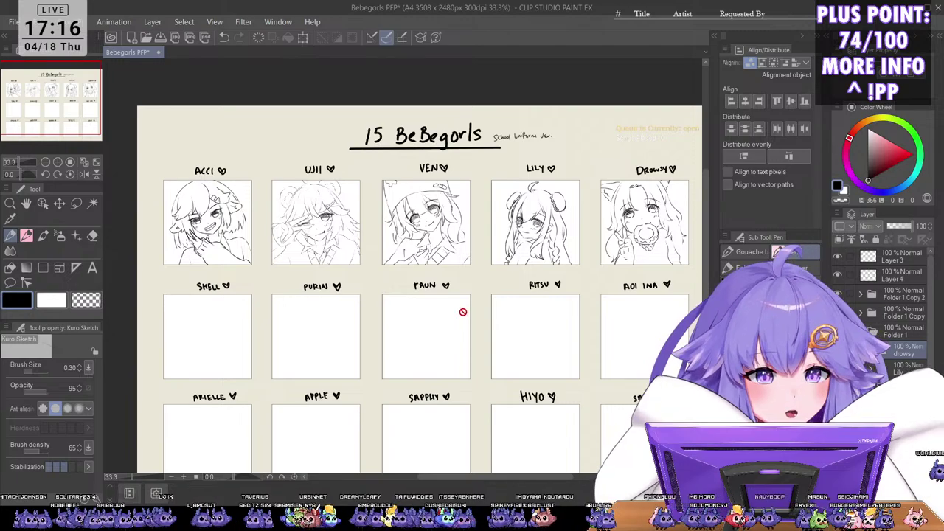
{"action": "scroll", "coordinate": [435, 286], "scroll_direction": "down", "scroll_amount": 1}
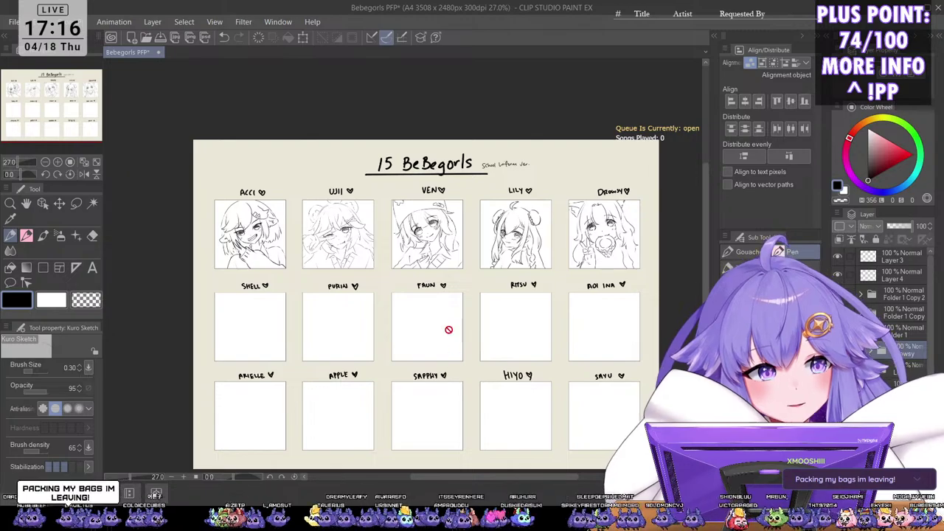
{"action": "scroll", "coordinate": [425, 336], "scroll_direction": "up", "scroll_amount": 1}
{"action": "scroll", "coordinate": [420, 366], "scroll_direction": "down", "scroll_amount": 2}
{"action": "left_click_drag", "start_coordinate": [471, 405], "coordinate": [510, 345]}
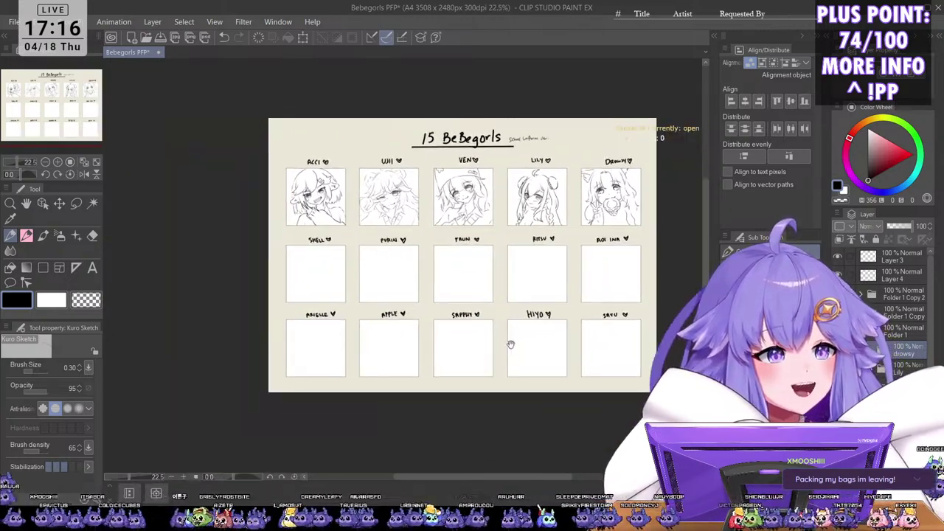
{"action": "scroll", "coordinate": [501, 347], "scroll_direction": "up", "scroll_amount": 3}
{"action": "scroll", "coordinate": [376, 336], "scroll_direction": "up", "scroll_amount": 2}
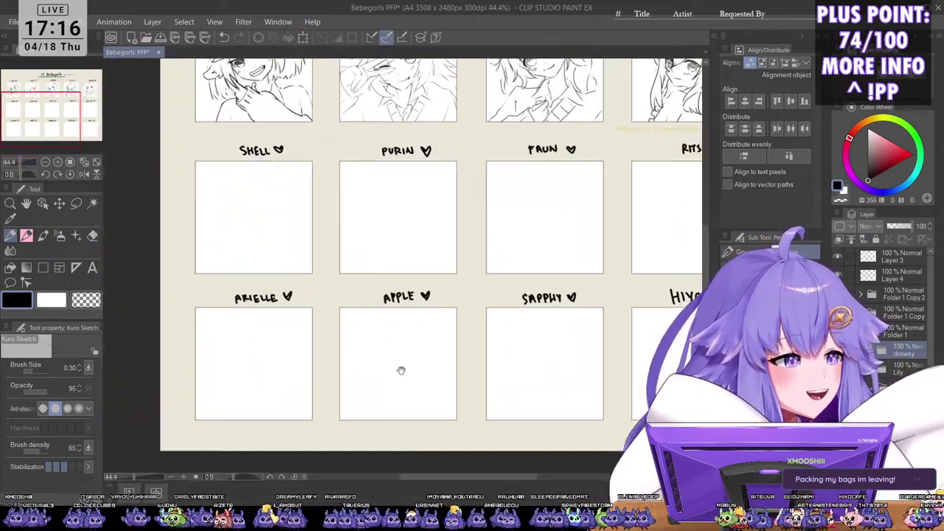
{"action": "left_click_drag", "start_coordinate": [400, 370], "coordinate": [440, 357]}
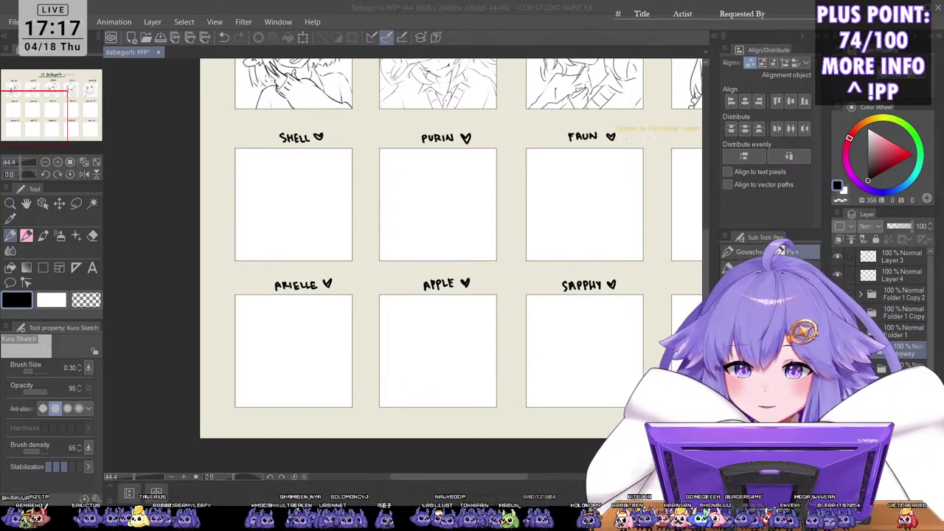
{"action": "left_click", "coordinate": [263, 290]}
{"action": "scroll", "coordinate": [438, 318], "scroll_direction": "down", "scroll_amount": 2}
{"action": "scroll", "coordinate": [450, 331], "scroll_direction": "up", "scroll_amount": 3}
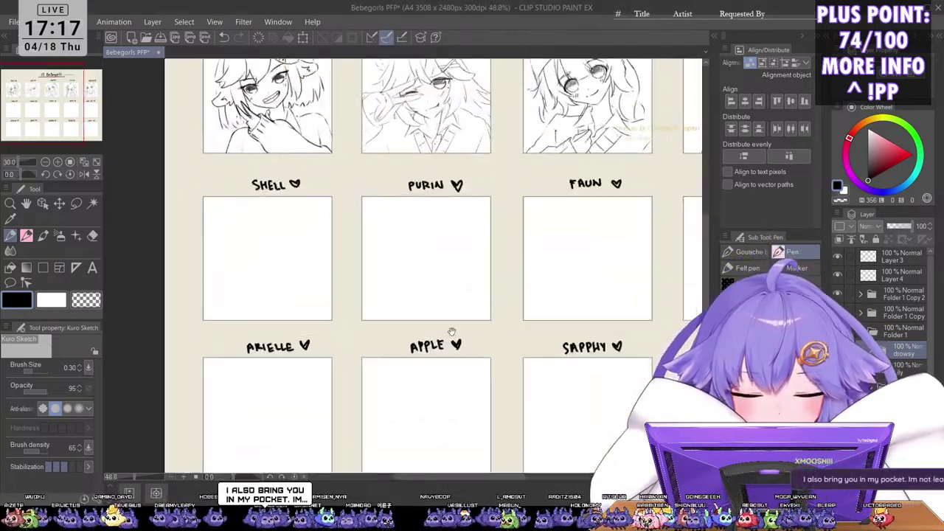
{"action": "left_click_drag", "start_coordinate": [455, 379], "coordinate": [520, 355]}
{"action": "scroll", "coordinate": [407, 315], "scroll_direction": "up", "scroll_amount": 4}
{"action": "left_click_drag", "start_coordinate": [396, 319], "coordinate": [487, 390]}
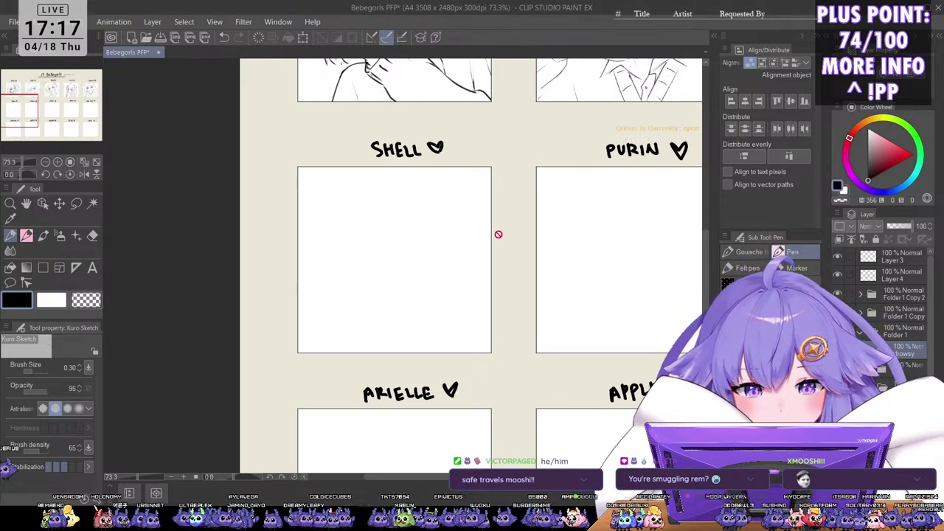
{"action": "scroll", "coordinate": [488, 362], "scroll_direction": "up", "scroll_amount": 2}
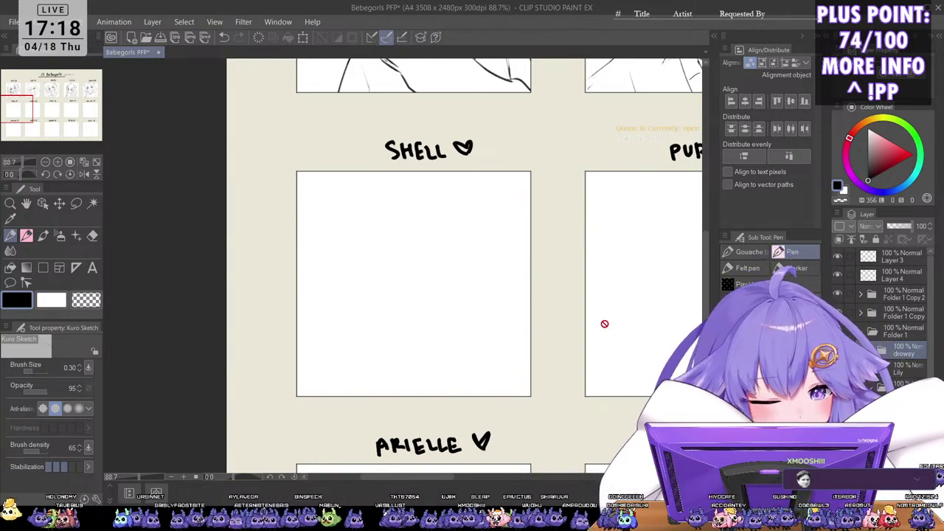
Step: Write "BRB" in the middle of Shell's empty frame on Layer 4 with the sketch pen at size 0.40
{"action": "left_click", "coordinate": [860, 313]}
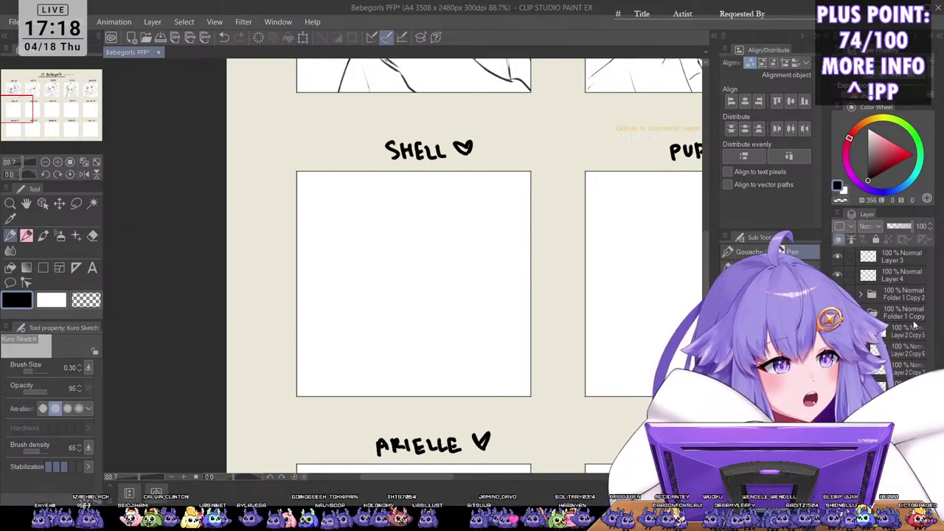
{"action": "left_click", "coordinate": [894, 278]}
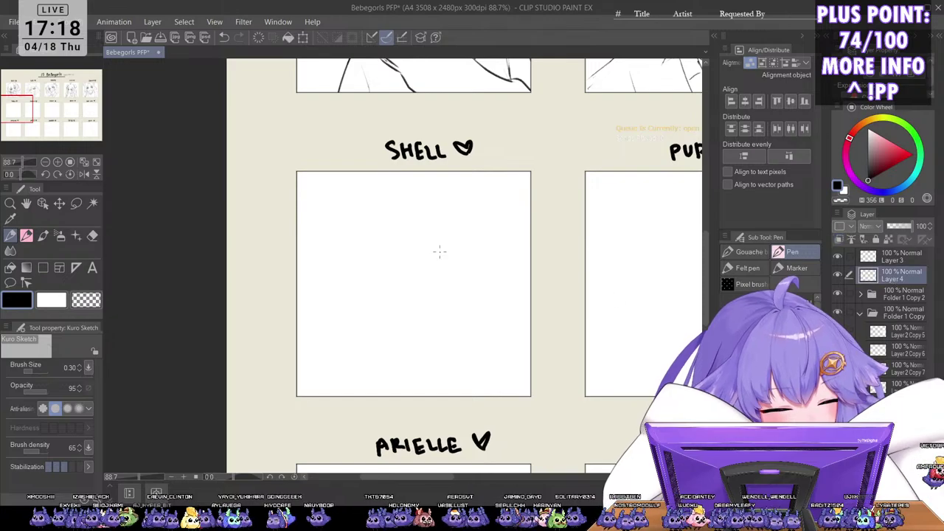
{"action": "mouse_move", "coordinate": [403, 256]}
{"action": "left_mouse_down"}
{"action": "mouse_move", "coordinate": [404, 276]}
{"action": "mouse_move", "coordinate": [434, 249]}
{"action": "mouse_move", "coordinate": [424, 273]}
{"action": "left_mouse_up"}
{"action": "left_click_drag", "start_coordinate": [425, 251], "coordinate": [426, 273]}
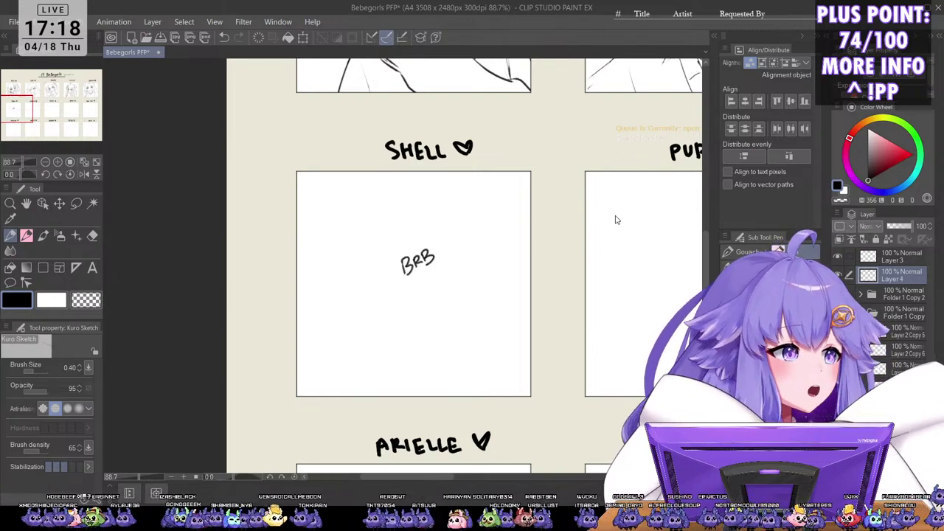
{"action": "scroll", "coordinate": [520, 206], "scroll_direction": "up", "scroll_amount": 2}
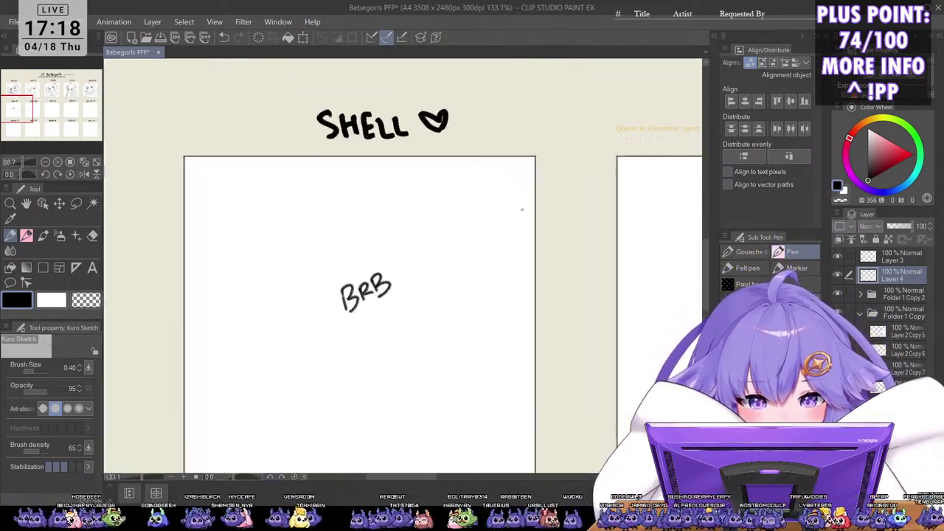
{"action": "left_click_drag", "start_coordinate": [457, 371], "coordinate": [469, 325]}
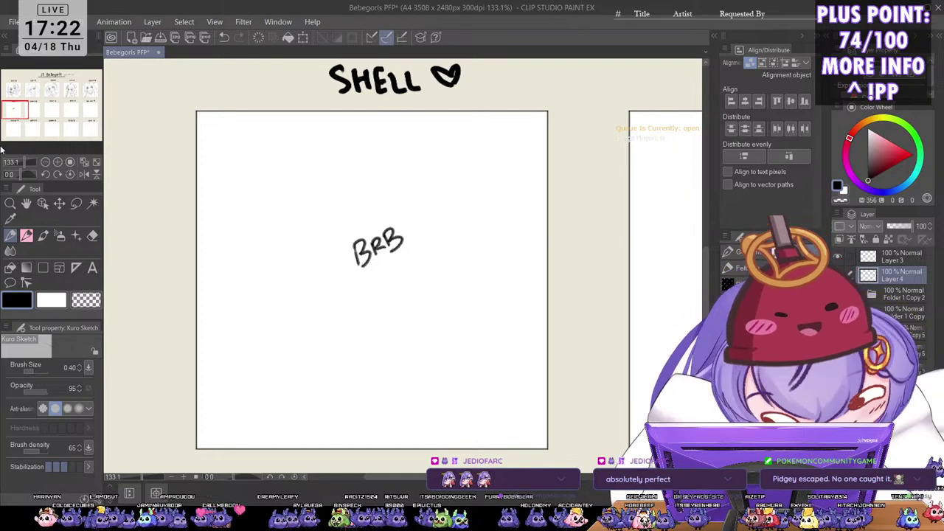
Step: Hide the layer folders of the Ven, Ujii and Acci portraits in the sheet's first row
{"action": "left_click_drag", "start_coordinate": [578, 292], "coordinate": [475, 359]}
{"action": "left_click_drag", "start_coordinate": [556, 371], "coordinate": [490, 360]}
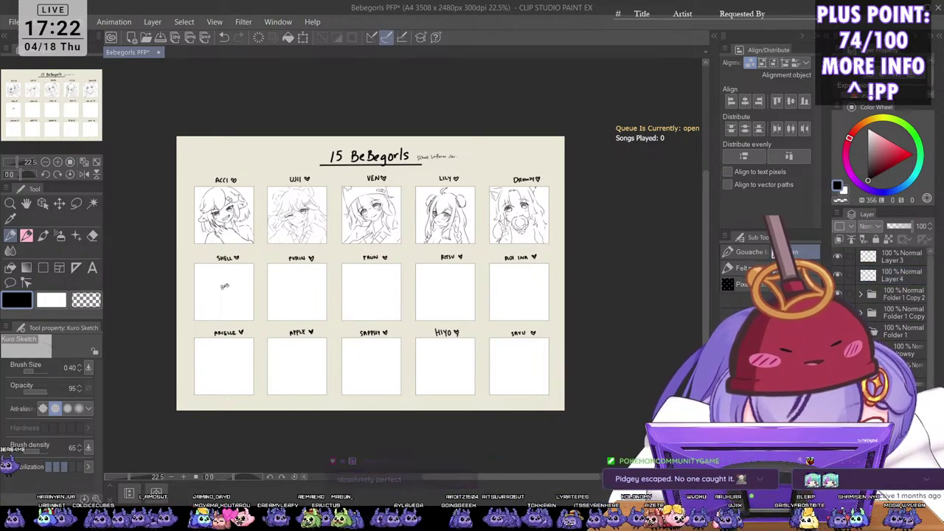
{"action": "left_click", "coordinate": [838, 387]}
{"action": "left_click_drag", "start_coordinate": [929, 309], "coordinate": [930, 330]}
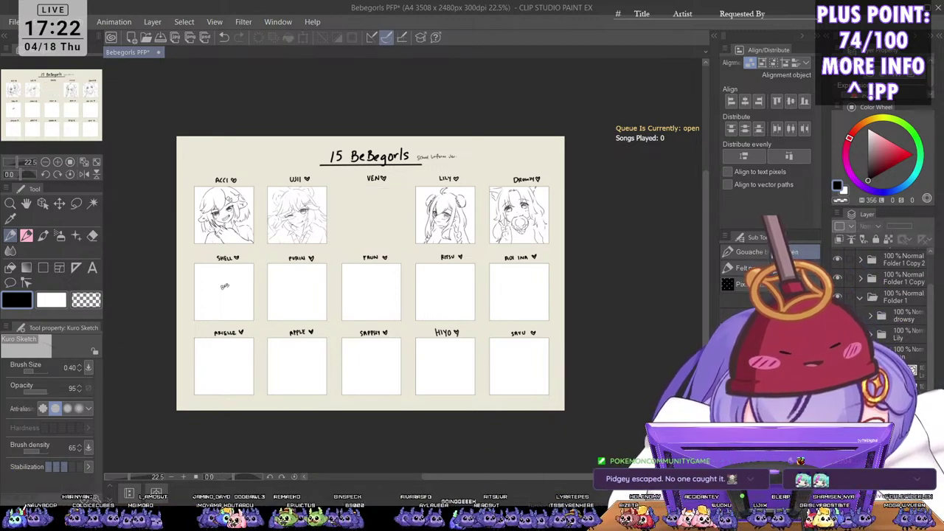
{"action": "scroll", "coordinate": [892, 317], "scroll_direction": "down", "scroll_amount": 3}
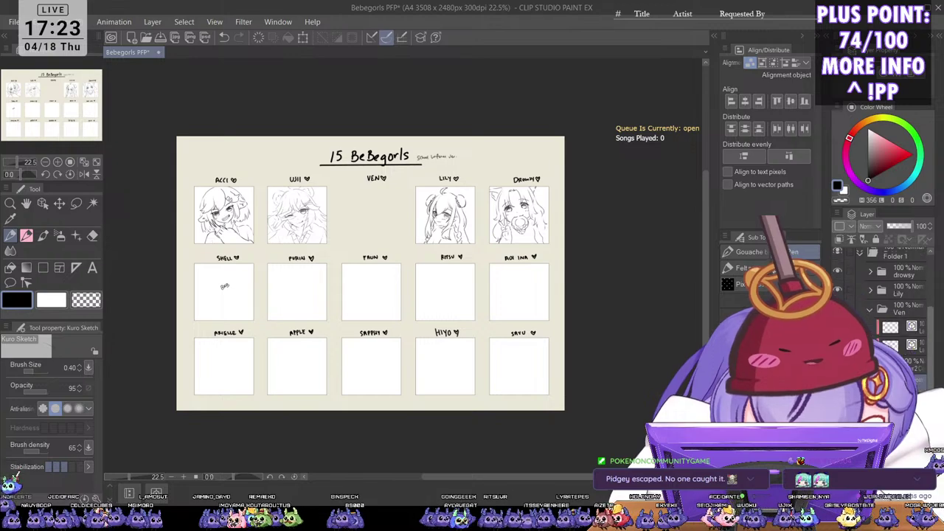
{"action": "left_click", "coordinate": [838, 352]}
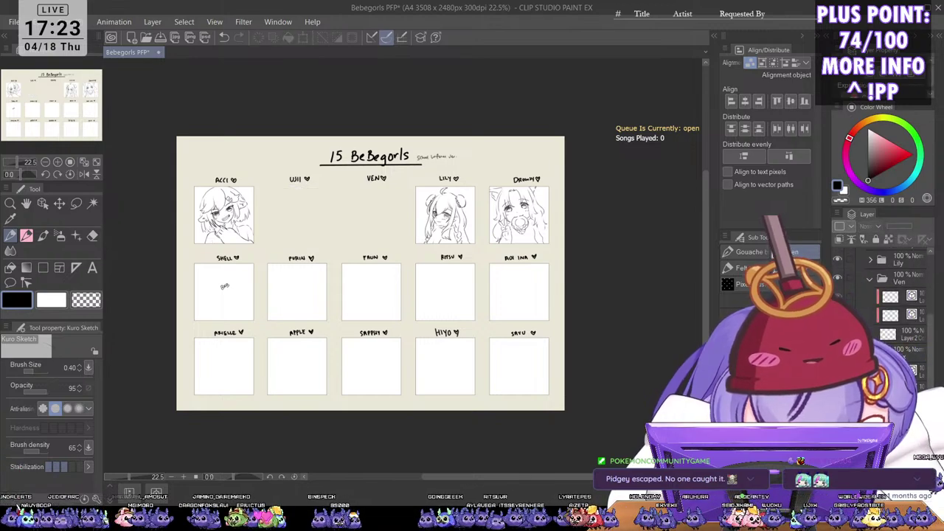
{"action": "scroll", "coordinate": [893, 317], "scroll_direction": "down", "scroll_amount": 3}
{"action": "left_click", "coordinate": [837, 370]}
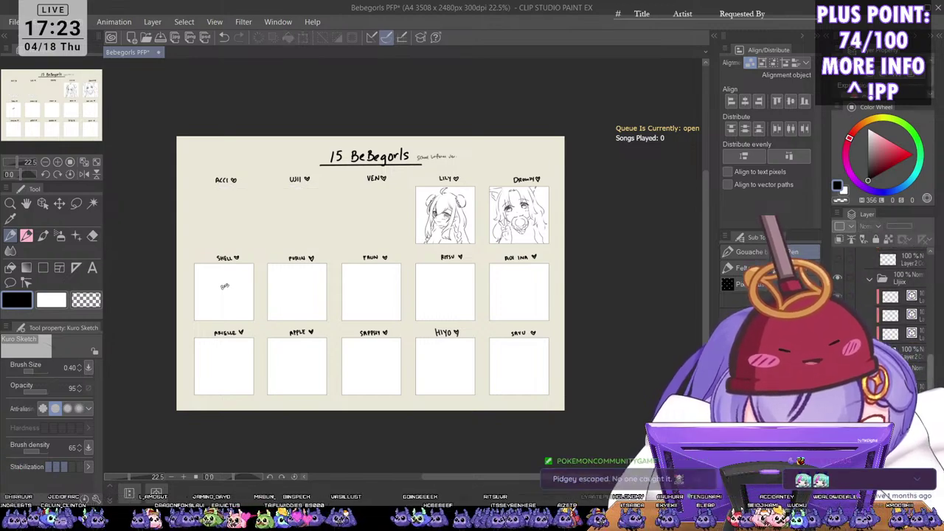
Step: Clear the frame and sketch contents of the Lily and drowsy portrait folders in the first row
{"action": "scroll", "coordinate": [900, 317], "scroll_direction": "up", "scroll_amount": 3}
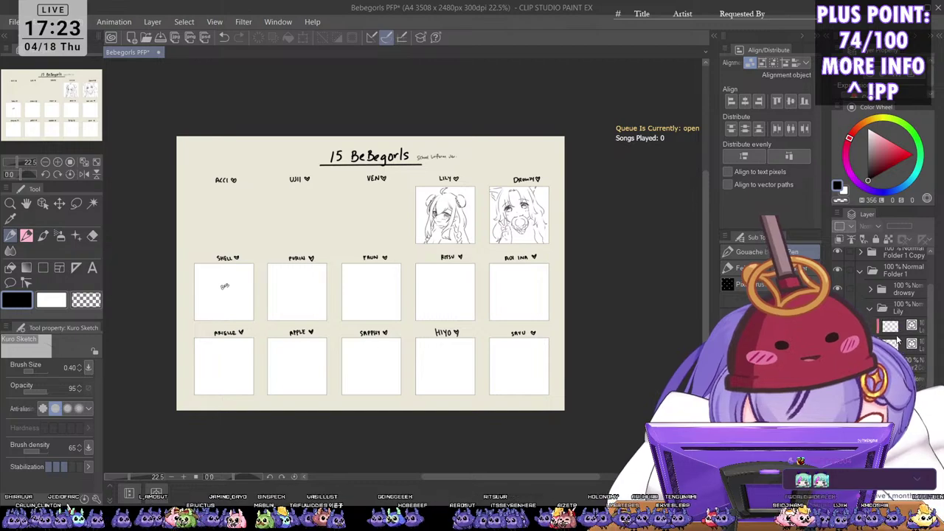
{"action": "key", "text": "Delete"}
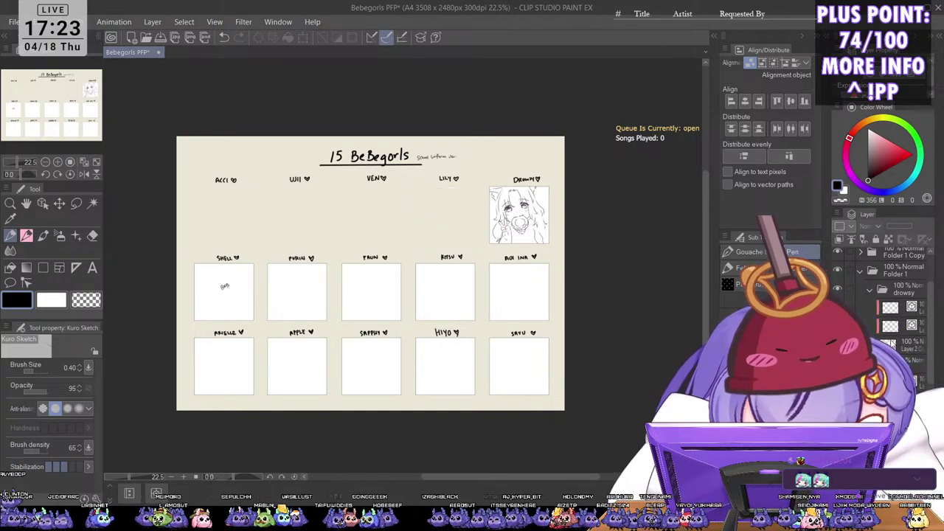
{"action": "key", "text": "Delete"}
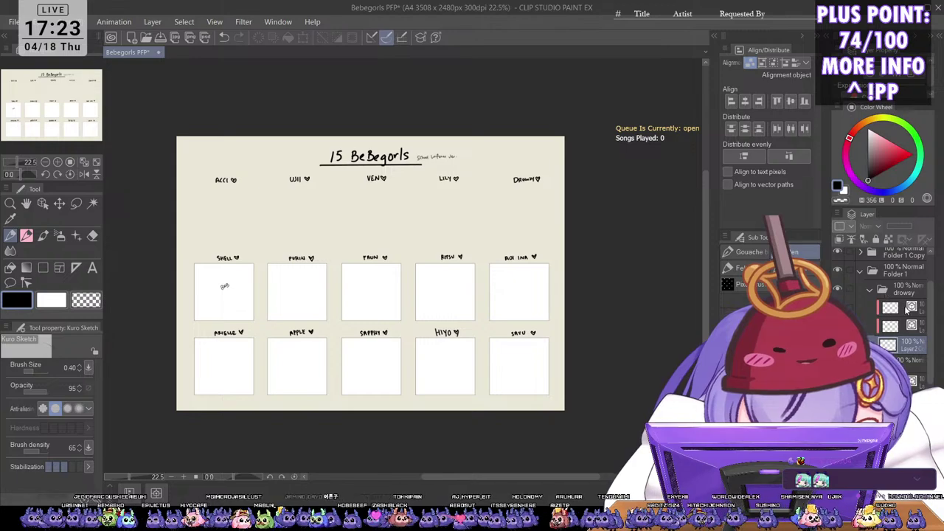
Step: Collapse the drowsy folder and Folder 1, and hide the second- and third-row frames in Folder 1 Copy and Folder 1 Copy 2
{"action": "left_click", "coordinate": [872, 290]}
{"action": "left_click", "coordinate": [861, 272]}
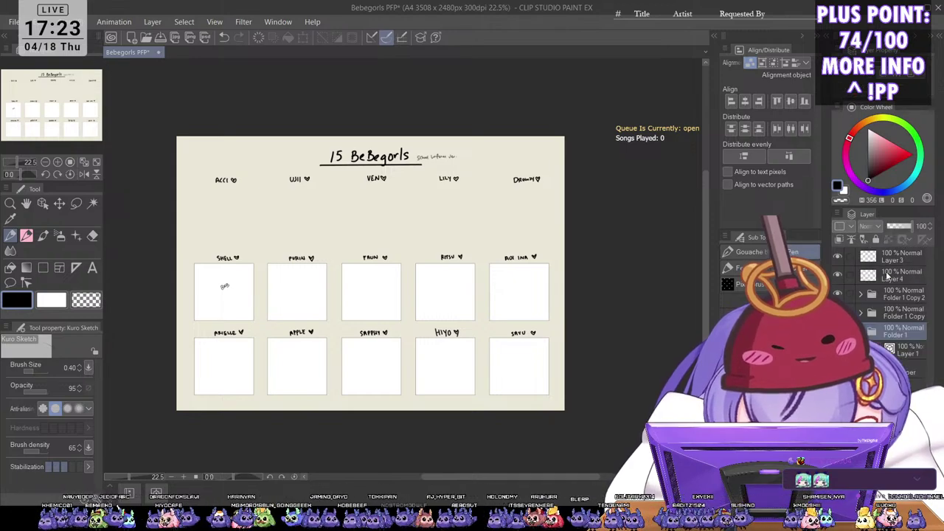
{"action": "left_click", "coordinate": [837, 312]}
{"action": "left_click", "coordinate": [838, 293]}
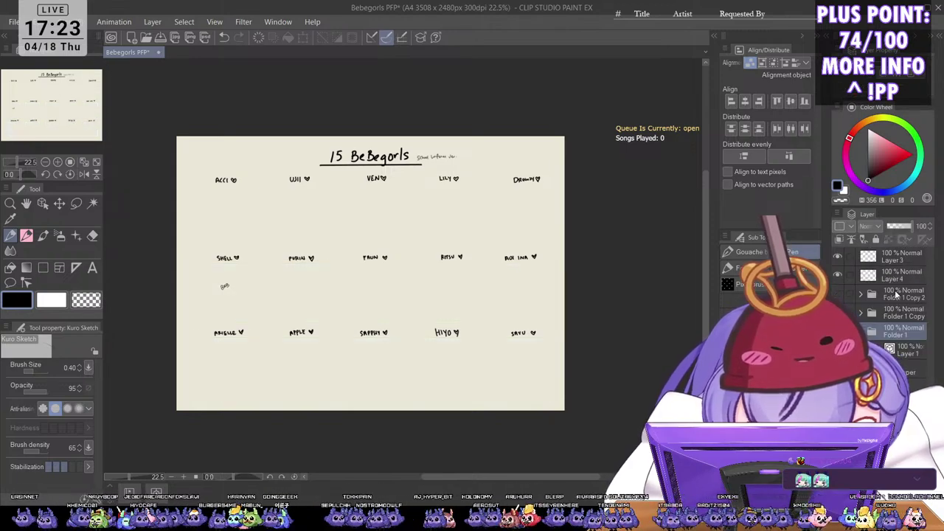
Step: Create a new layer folder above Folder 1 Copy 2 and add an empty layer inside it
{"action": "left_click", "coordinate": [894, 293]}
{"action": "key", "text": "ctrl+g"}
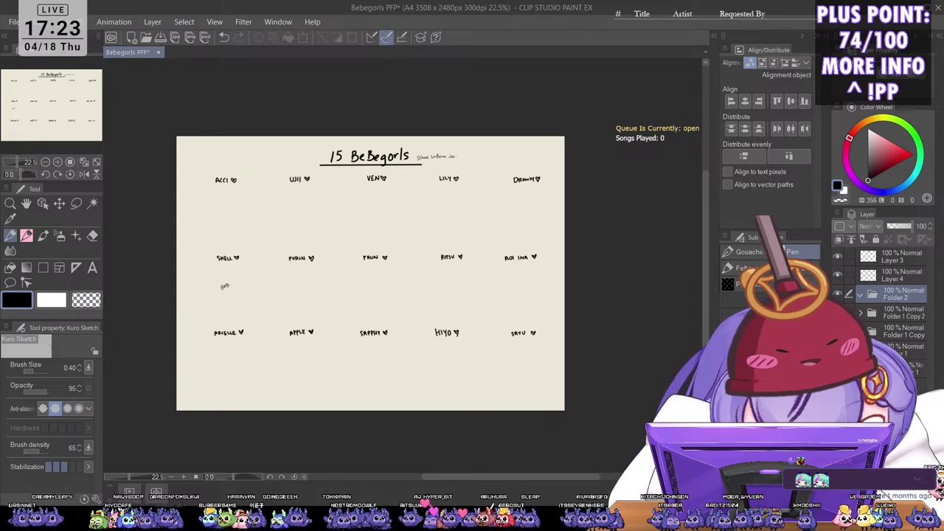
{"action": "key", "text": "ctrl+shift+n"}
Step: Remove the "BRB" note under Shell's name from Layer 4
{"action": "scroll", "coordinate": [304, 303], "scroll_direction": "up", "scroll_amount": 3}
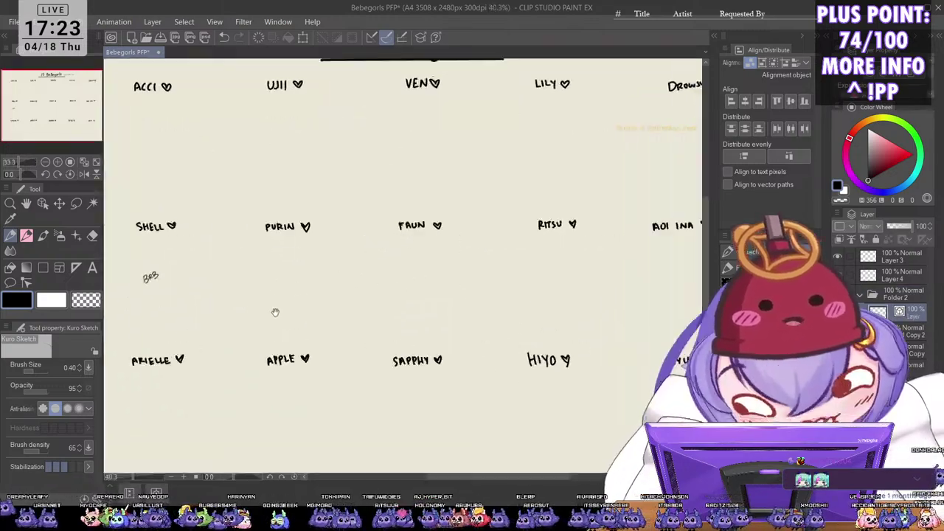
{"action": "mouse_move", "coordinate": [273, 312]}
{"action": "left_mouse_down"}
{"action": "mouse_move", "coordinate": [528, 348]}
{"action": "mouse_move", "coordinate": [509, 398]}
{"action": "left_mouse_up"}
{"action": "left_click_drag", "start_coordinate": [474, 365], "coordinate": [474, 306]}
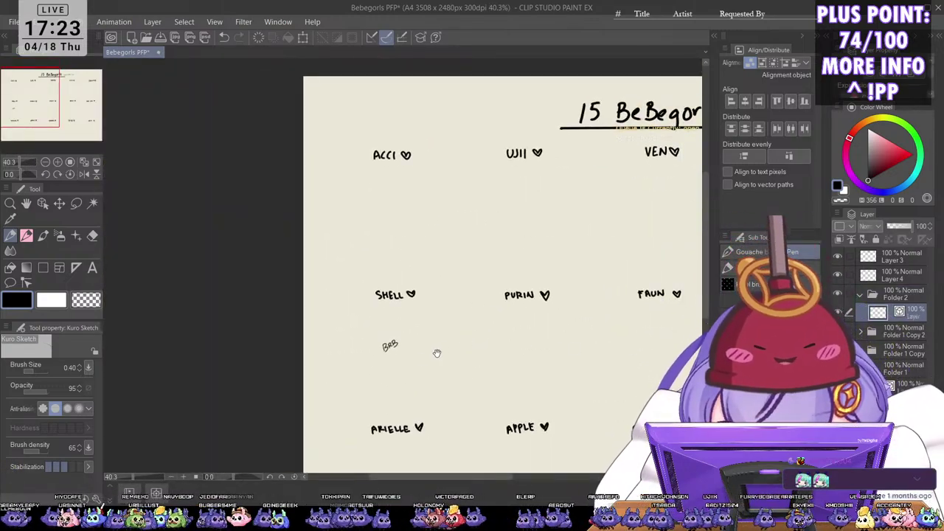
{"action": "scroll", "coordinate": [419, 371], "scroll_direction": "up", "scroll_amount": 2}
{"action": "left_click_drag", "start_coordinate": [421, 397], "coordinate": [417, 351]}
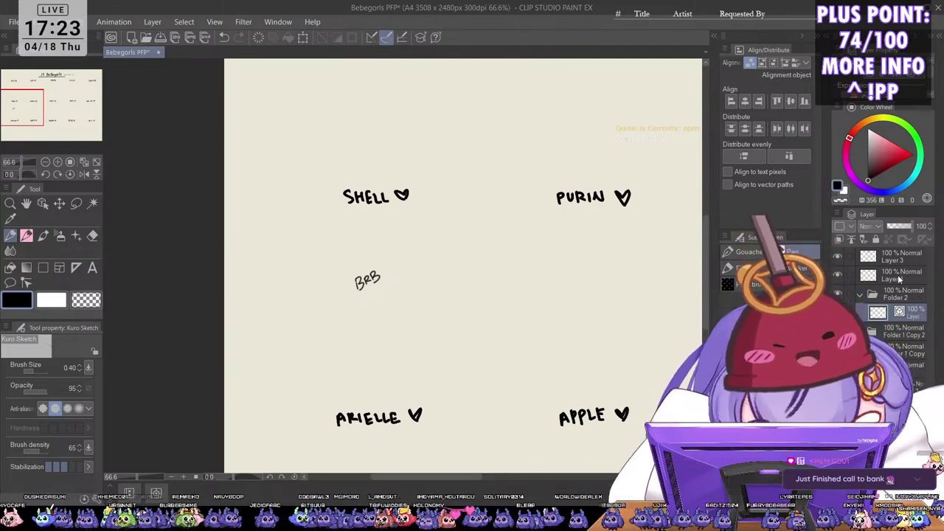
{"action": "left_click", "coordinate": [897, 274]}
{"action": "scroll", "coordinate": [368, 280], "scroll_direction": "up", "scroll_amount": 1}
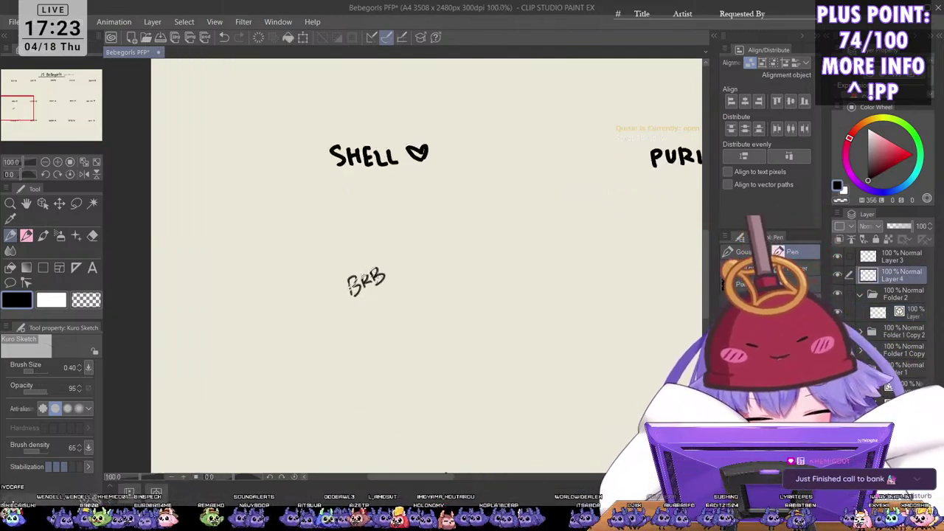
{"action": "scroll", "coordinate": [382, 270], "scroll_direction": "down", "scroll_amount": 2}
{"action": "left_click_drag", "start_coordinate": [411, 299], "coordinate": [478, 402]}
{"action": "scroll", "coordinate": [538, 321], "scroll_direction": "up", "scroll_amount": 1}
{"action": "left_click_drag", "start_coordinate": [537, 320], "coordinate": [500, 351]}
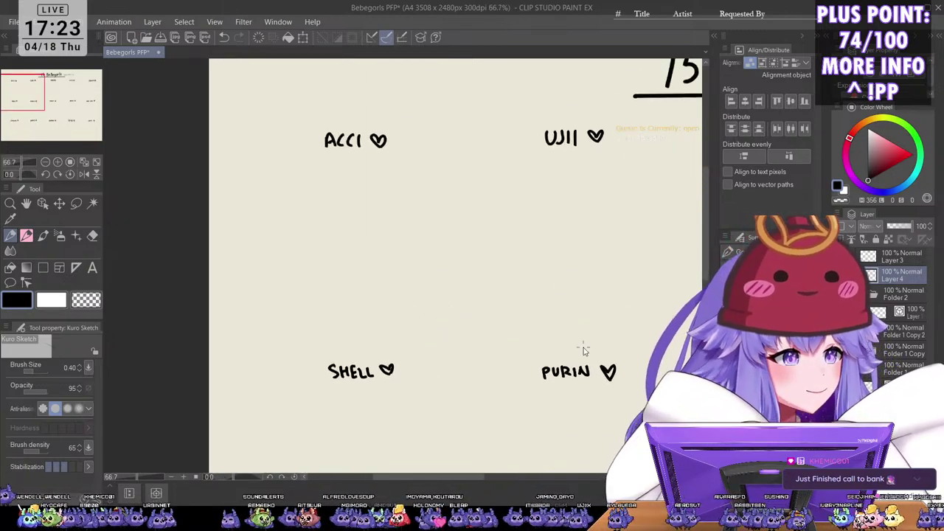
Step: Save the drawing
{"action": "key", "text": "ctrl+s"}
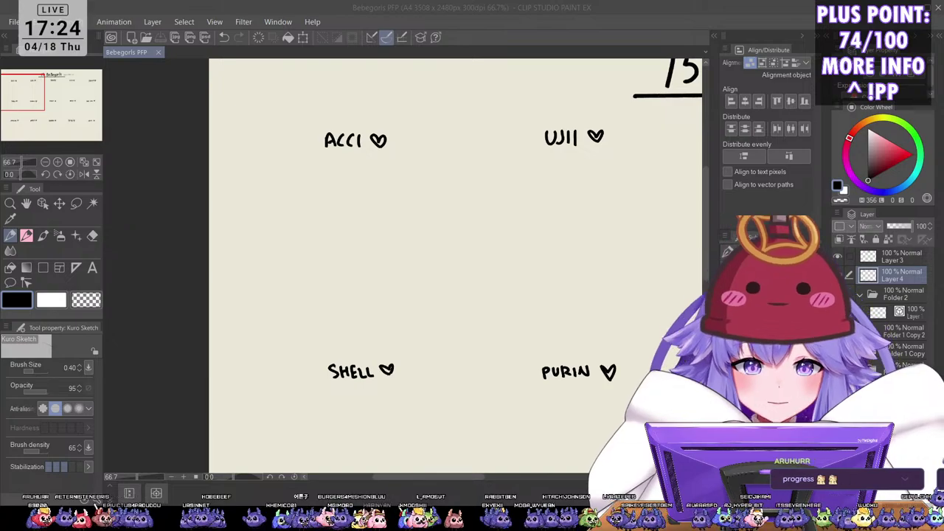
Step: Lasso the second handwritten name of the top row and move it directly beneath the first name
{"action": "left_click", "coordinate": [464, 238]}
{"action": "left_click_drag", "start_coordinate": [459, 240], "coordinate": [444, 310]}
{"action": "left_click_drag", "start_coordinate": [447, 343], "coordinate": [465, 377]}
{"action": "scroll", "coordinate": [464, 377], "scroll_direction": "up", "scroll_amount": 1}
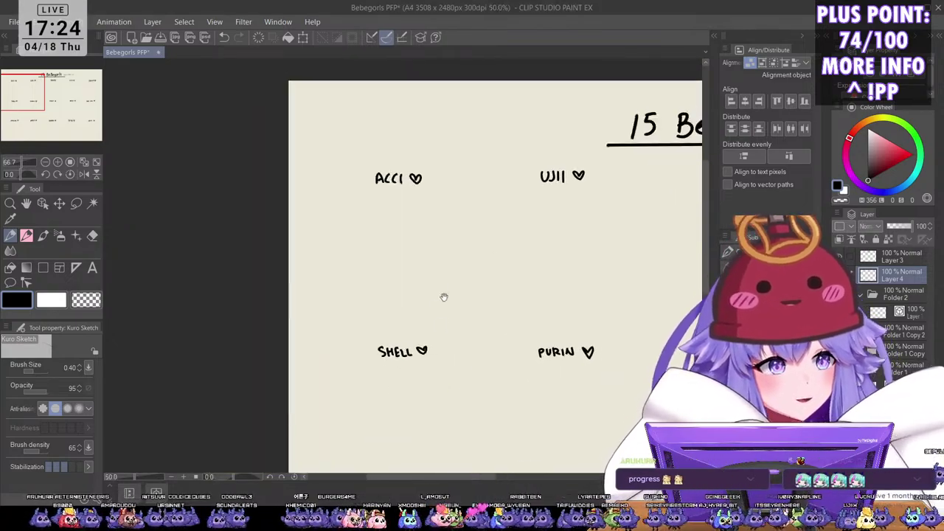
{"action": "left_click_drag", "start_coordinate": [442, 295], "coordinate": [472, 343]}
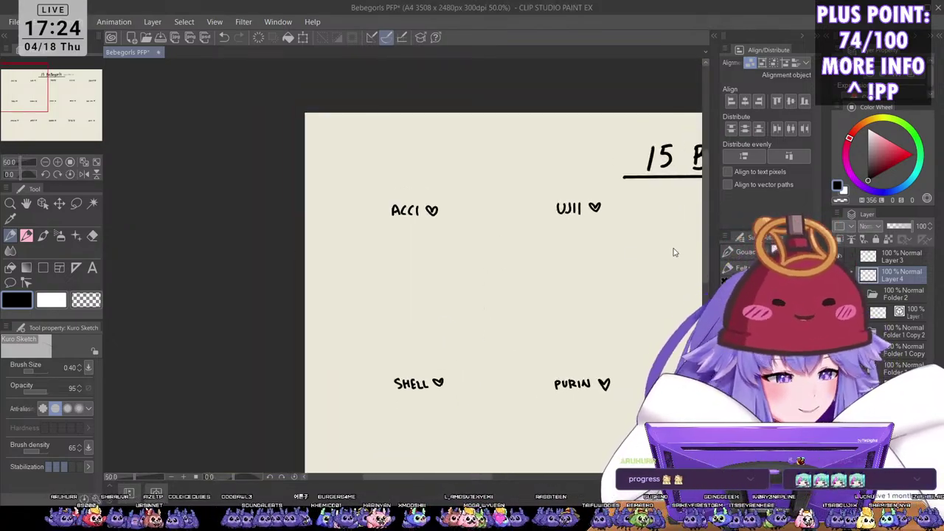
{"action": "scroll", "coordinate": [522, 343], "scroll_direction": "down", "scroll_amount": 5}
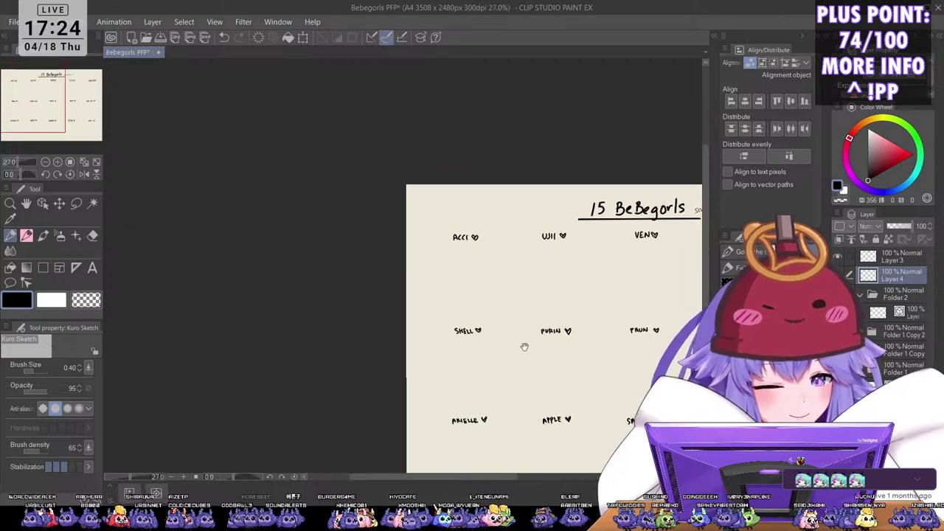
{"action": "scroll", "coordinate": [484, 398], "scroll_direction": "up", "scroll_amount": 1}
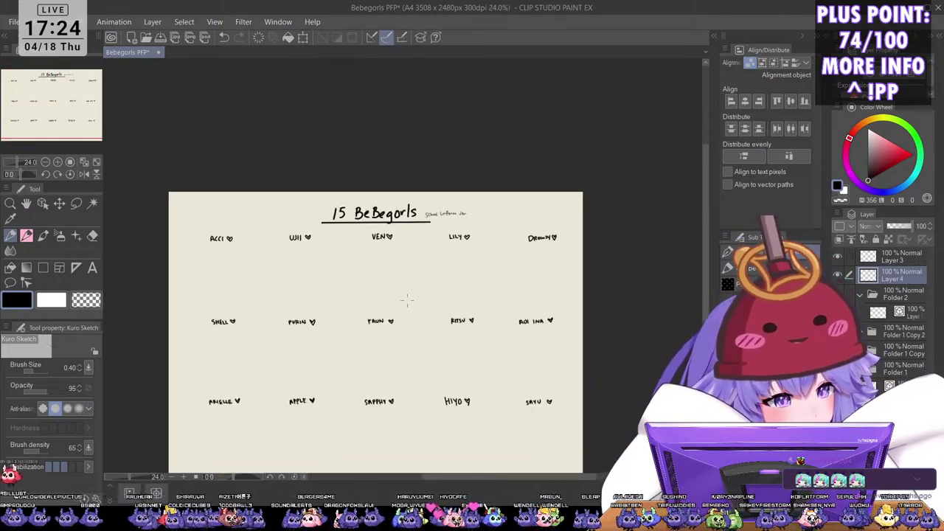
{"action": "key", "text": "m"}
{"action": "scroll", "coordinate": [306, 226], "scroll_direction": "up", "scroll_amount": 1}
{"action": "mouse_move", "coordinate": [321, 233]}
{"action": "left_mouse_down"}
{"action": "mouse_move", "coordinate": [279, 231]}
{"action": "mouse_move", "coordinate": [316, 257]}
{"action": "mouse_move", "coordinate": [214, 270]}
{"action": "left_mouse_up"}
{"action": "key", "text": "ctrl+t"}
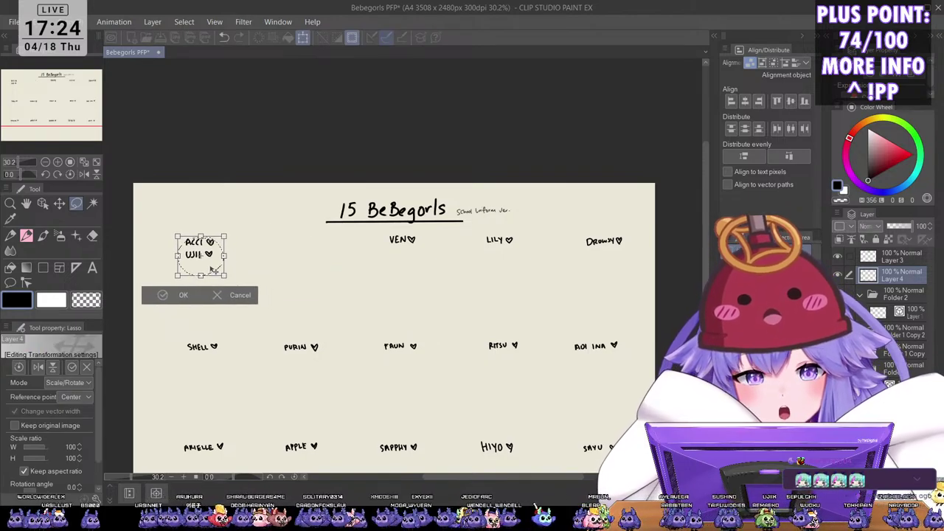
{"action": "key", "text": "Return"}
Step: Move the third and fourth names of the top row one by one beneath the two stacked names in the first column
{"action": "mouse_move", "coordinate": [404, 224]}
{"action": "left_mouse_down"}
{"action": "mouse_move", "coordinate": [429, 230]}
{"action": "mouse_move", "coordinate": [407, 258]}
{"action": "mouse_move", "coordinate": [220, 275]}
{"action": "left_mouse_up"}
{"action": "key", "text": "ctrl+t"}
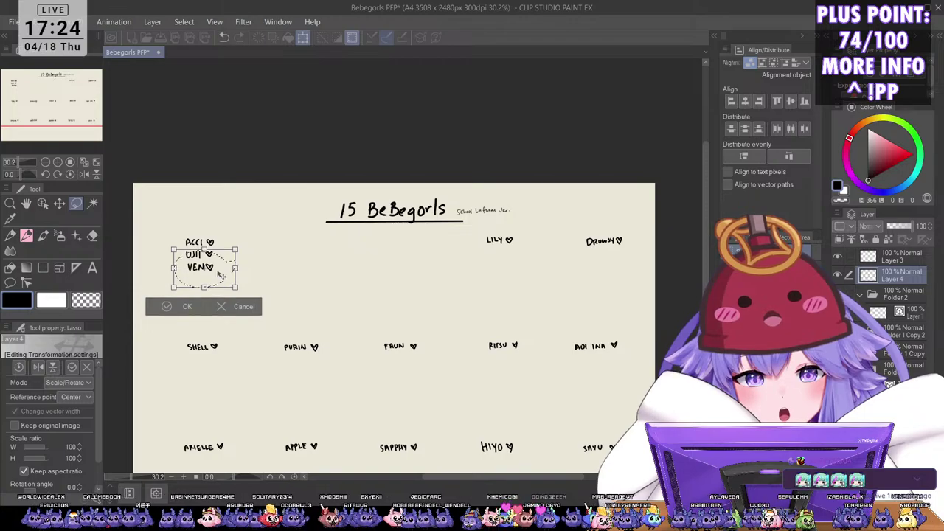
{"action": "key", "text": "Return"}
{"action": "mouse_move", "coordinate": [521, 225]}
{"action": "left_mouse_down"}
{"action": "mouse_move", "coordinate": [516, 259]}
{"action": "mouse_move", "coordinate": [522, 228]}
{"action": "mouse_move", "coordinate": [390, 283]}
{"action": "mouse_move", "coordinate": [218, 296]}
{"action": "left_mouse_up"}
{"action": "key", "text": "ctrl+t"}
{"action": "key", "text": "Return"}
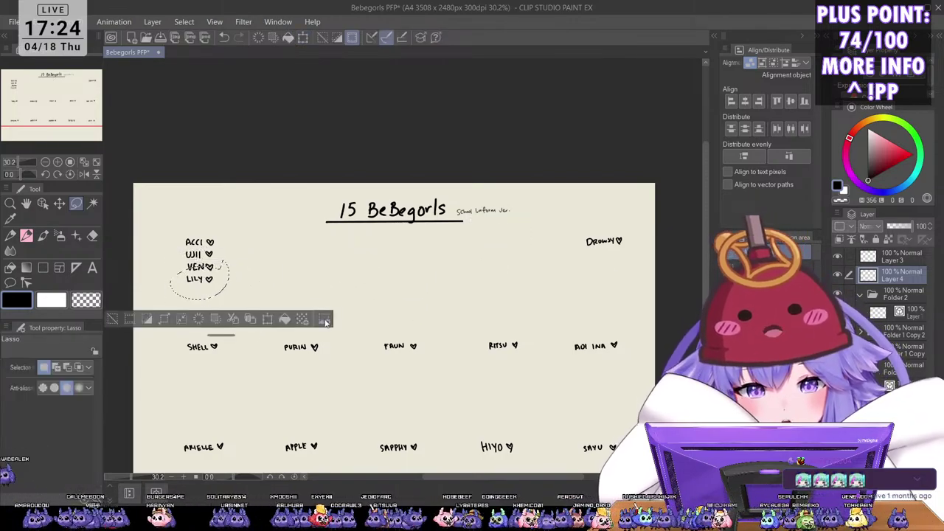
Step: Add the top row's last name and the middle row's first name to the end of the name column
{"action": "scroll", "coordinate": [438, 305], "scroll_direction": "down", "scroll_amount": 1}
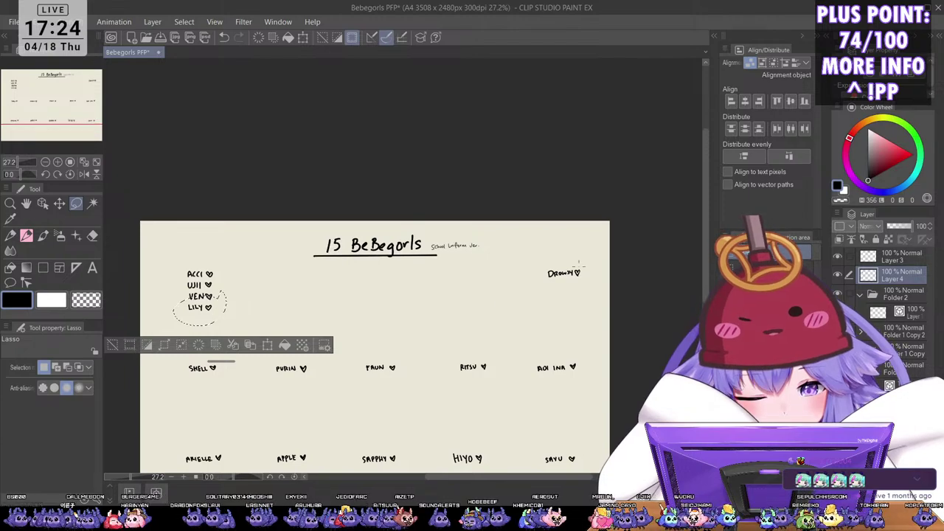
{"action": "mouse_move", "coordinate": [594, 264]}
{"action": "left_mouse_down"}
{"action": "mouse_move", "coordinate": [279, 336]}
{"action": "mouse_move", "coordinate": [222, 327]}
{"action": "mouse_move", "coordinate": [221, 355]}
{"action": "mouse_move", "coordinate": [219, 344]}
{"action": "left_mouse_up"}
{"action": "key", "text": "ctrl+t"}
{"action": "left_click", "coordinate": [190, 353]}
{"action": "key", "text": "ctrl+d"}
{"action": "key", "text": "ctrl+t"}
{"action": "left_click", "coordinate": [185, 371]}
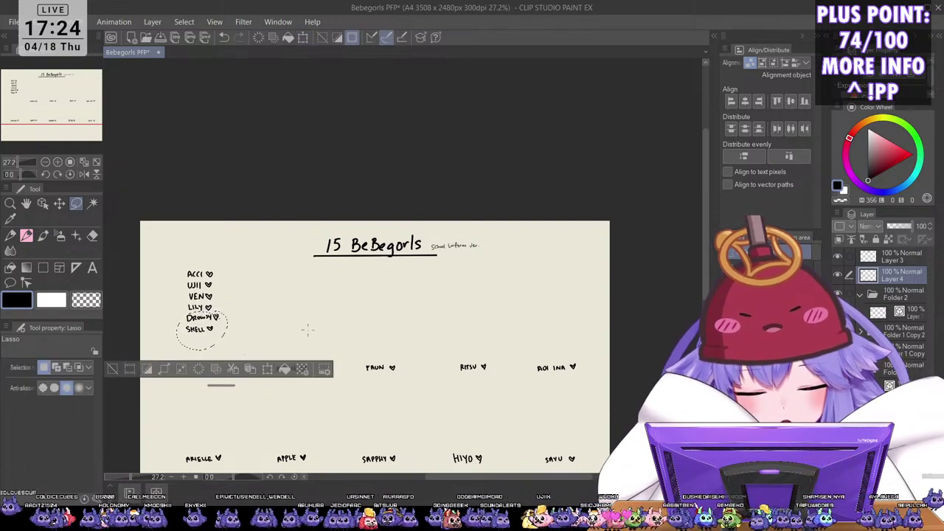
Step: Move the second and third names of the middle row to the end of the name column
{"action": "mouse_move", "coordinate": [304, 344]}
{"action": "left_mouse_down"}
{"action": "mouse_move", "coordinate": [264, 367]}
{"action": "mouse_move", "coordinate": [305, 346]}
{"action": "left_mouse_up"}
{"action": "key", "text": "ctrl+t"}
{"action": "left_click_drag", "start_coordinate": [317, 383], "coordinate": [230, 358]}
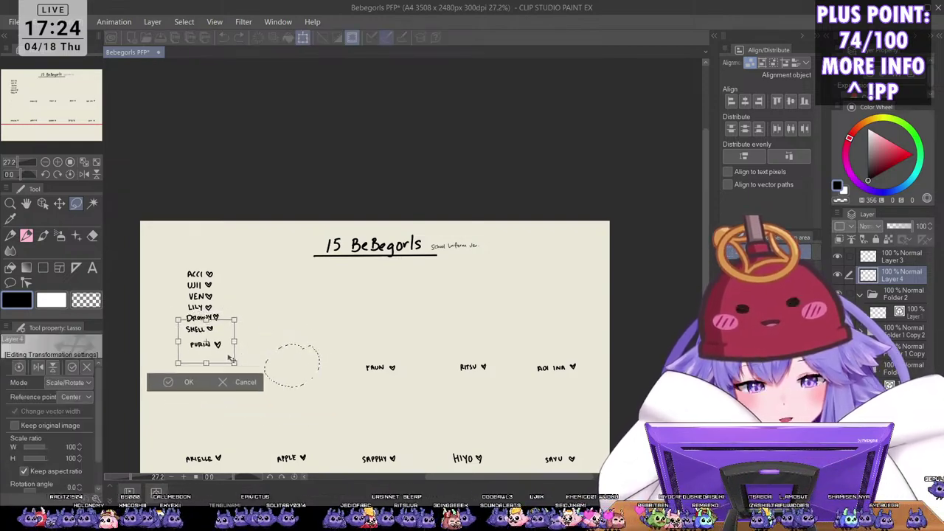
{"action": "left_click", "coordinate": [184, 377]}
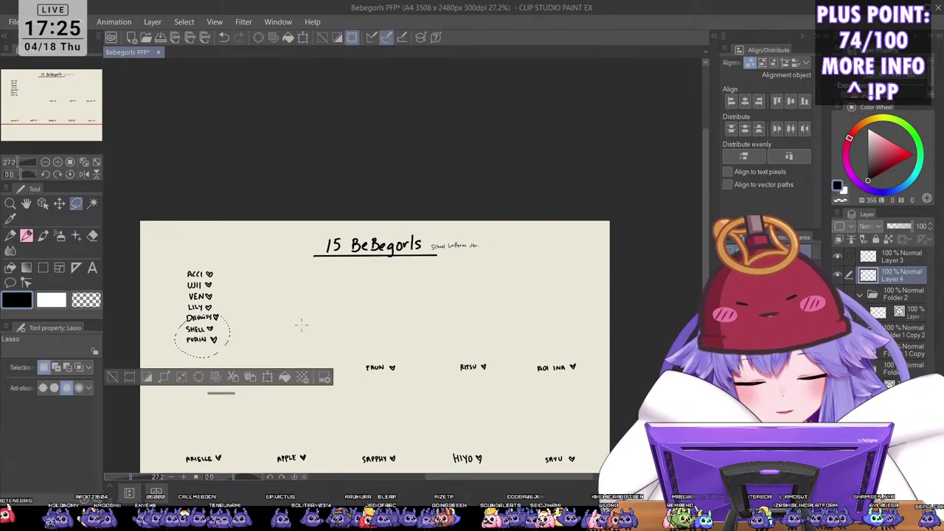
{"action": "key", "text": "ctrl+t"}
{"action": "mouse_move", "coordinate": [414, 357]}
{"action": "left_mouse_down"}
{"action": "mouse_move", "coordinate": [409, 372]}
{"action": "mouse_move", "coordinate": [332, 381]}
{"action": "mouse_move", "coordinate": [236, 368]}
{"action": "left_mouse_up"}
{"action": "key", "text": "Return"}
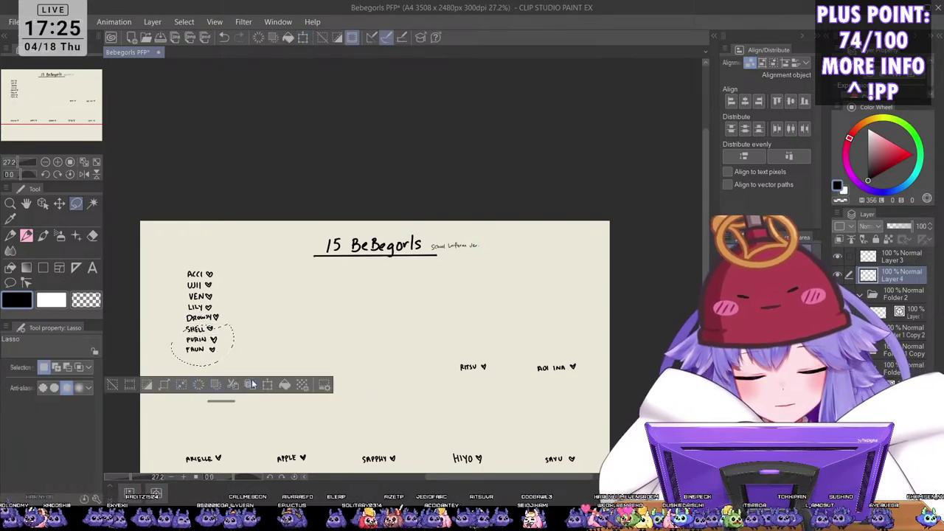
Step: Move the fourth and fifth names of the middle row to the end of the name column and clear the selection
{"action": "scroll", "coordinate": [454, 272], "scroll_direction": "down", "scroll_amount": 1}
{"action": "mouse_move", "coordinate": [511, 350]}
{"action": "left_mouse_down"}
{"action": "mouse_move", "coordinate": [543, 305]}
{"action": "mouse_move", "coordinate": [500, 292]}
{"action": "left_mouse_up"}
{"action": "key", "text": "ctrl+t"}
{"action": "mouse_move", "coordinate": [504, 323]}
{"action": "left_mouse_down"}
{"action": "mouse_move", "coordinate": [360, 334]}
{"action": "mouse_move", "coordinate": [251, 313]}
{"action": "left_mouse_up"}
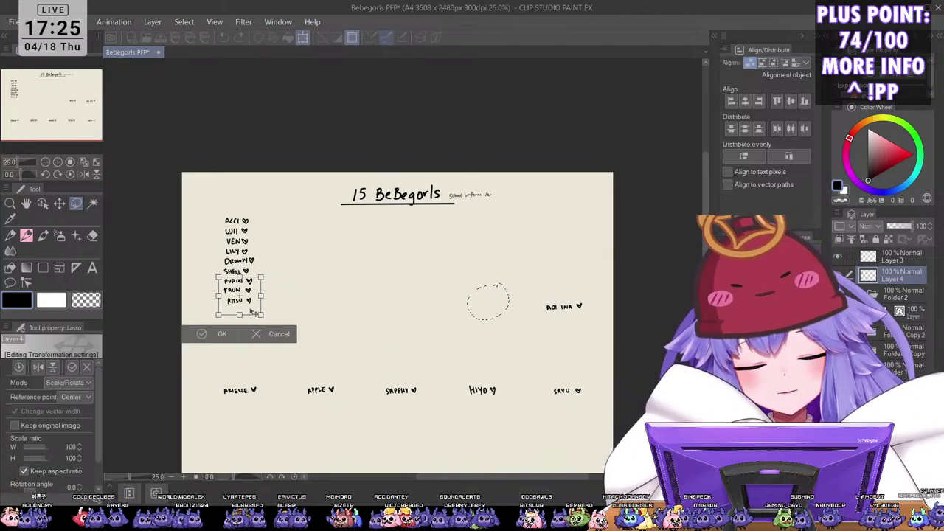
{"action": "left_click", "coordinate": [199, 331]}
{"action": "left_click", "coordinate": [537, 314]}
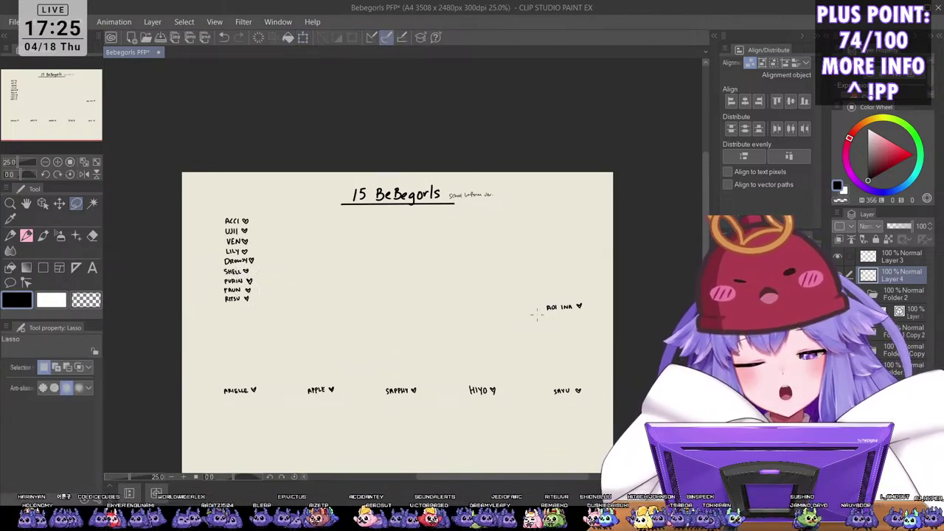
{"action": "key", "text": "ctrl+t"}
{"action": "mouse_move", "coordinate": [597, 308]}
{"action": "left_mouse_down"}
{"action": "mouse_move", "coordinate": [438, 341]}
{"action": "mouse_move", "coordinate": [260, 327]}
{"action": "left_mouse_up"}
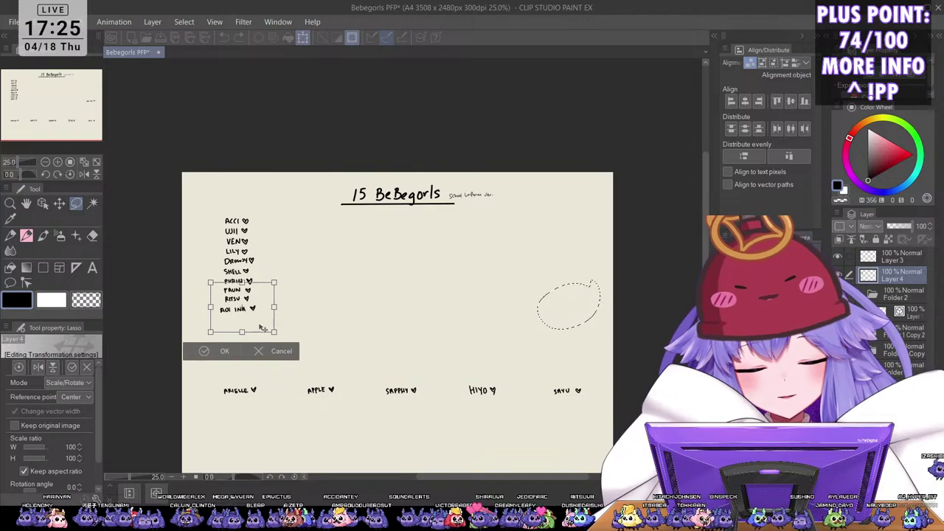
{"action": "left_click", "coordinate": [230, 350]}
{"action": "key", "text": "ctrl+d"}
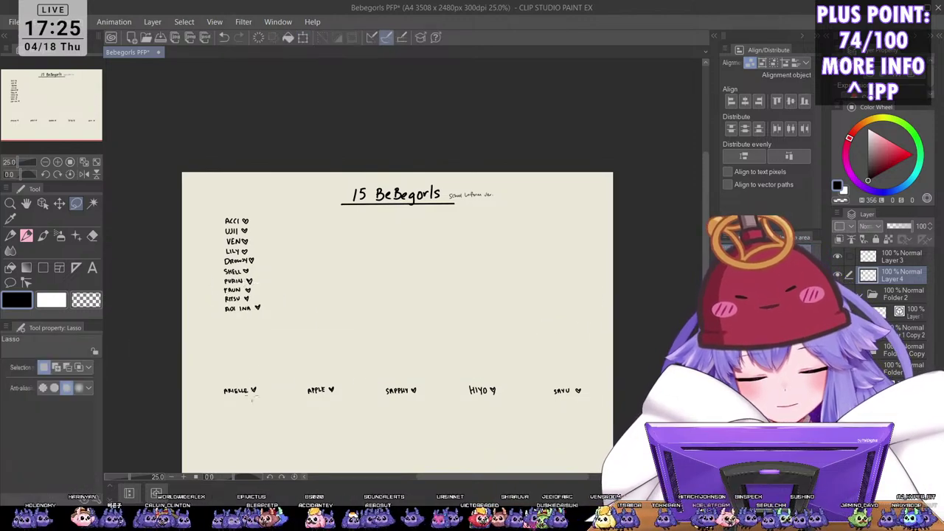
Step: Move the first and second names of the bottom row up to the end of the name column
{"action": "left_click_drag", "start_coordinate": [266, 373], "coordinate": [269, 345]}
{"action": "key", "text": "ctrl+t"}
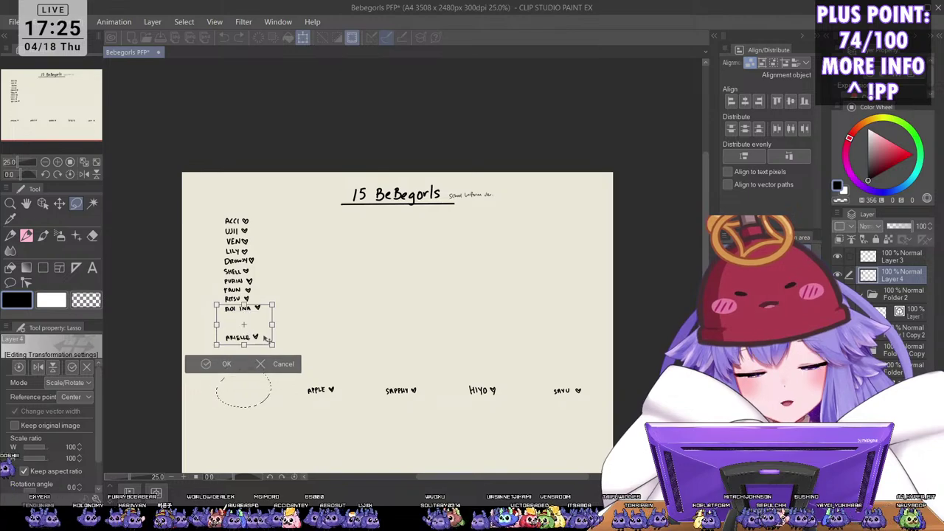
{"action": "left_click", "coordinate": [227, 354]}
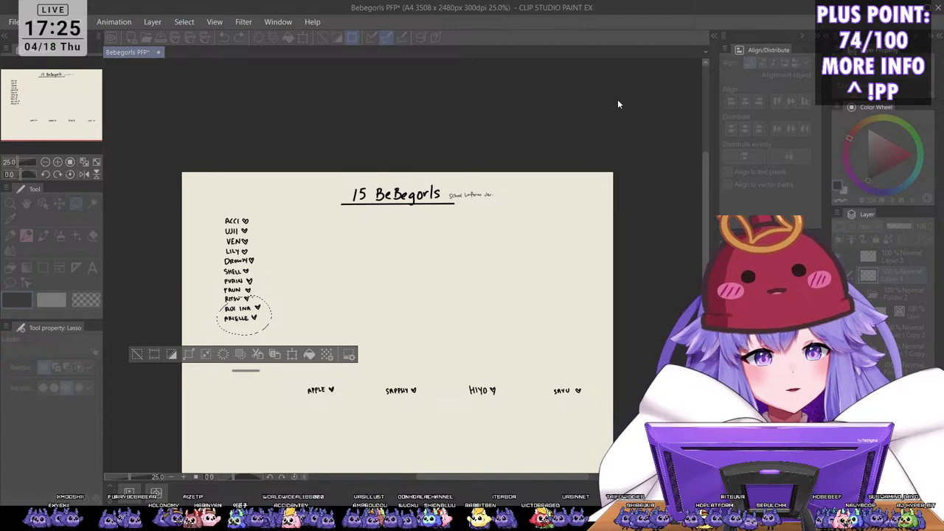
{"action": "key", "text": "ctrl+d"}
{"action": "left_click_drag", "start_coordinate": [291, 402], "coordinate": [351, 354]}
{"action": "key", "text": "ctrl+t"}
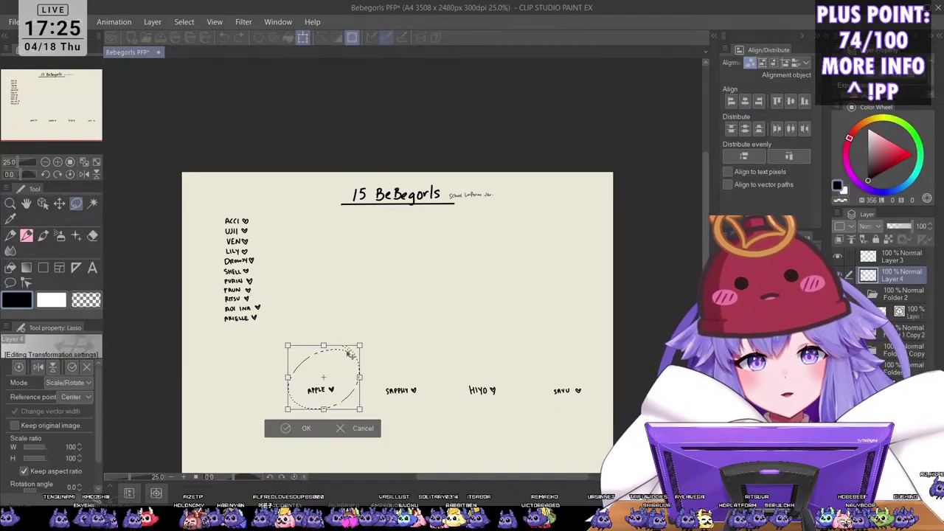
{"action": "left_click_drag", "start_coordinate": [348, 400], "coordinate": [265, 346]}
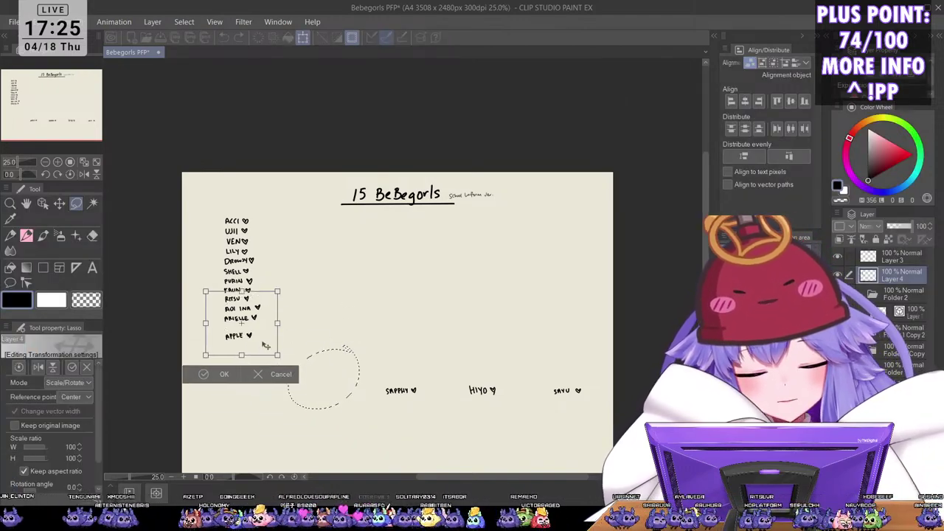
{"action": "key", "text": "Return"}
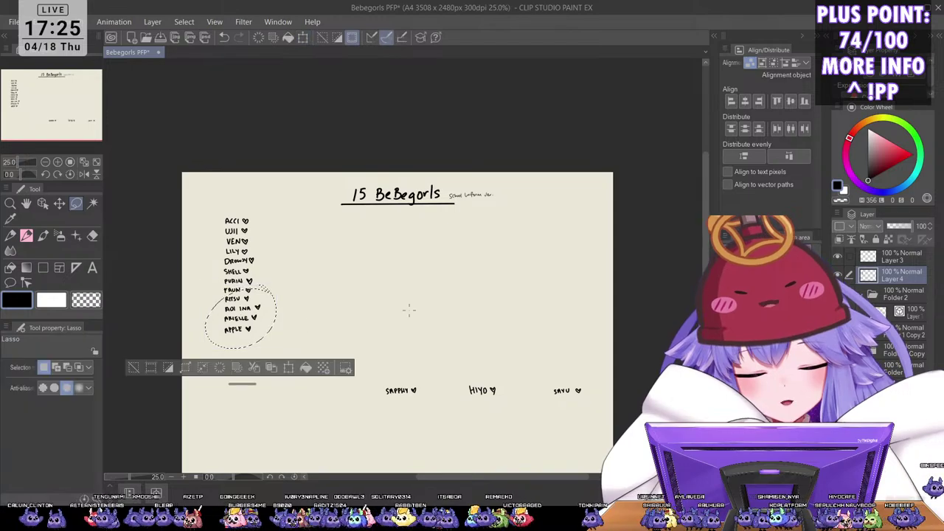
Step: Move the third and fourth names of the bottom row to the end of the name column and clear the selection
{"action": "key", "text": "ctrl+d"}
{"action": "left_click_drag", "start_coordinate": [419, 355], "coordinate": [273, 357]}
{"action": "key", "text": "ctrl+t"}
{"action": "left_click", "coordinate": [213, 392]}
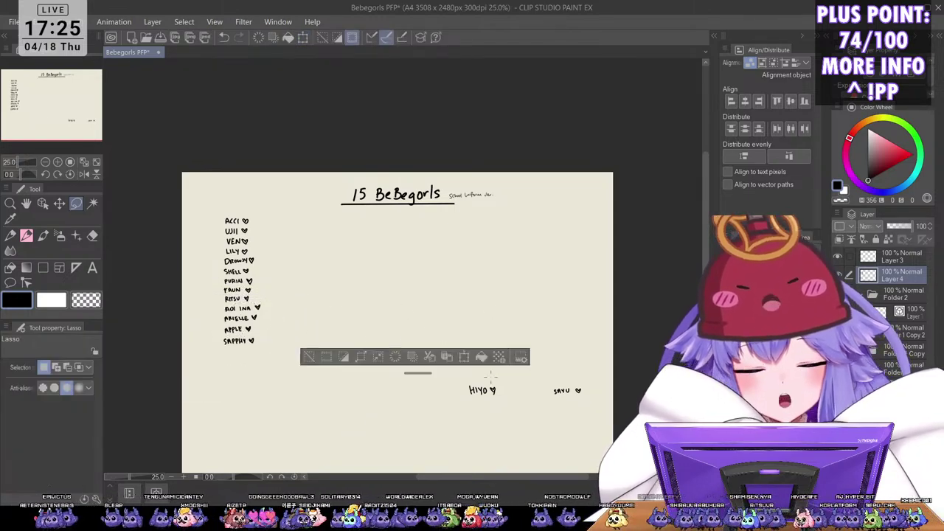
{"action": "key", "text": "ctrl+d"}
{"action": "mouse_move", "coordinate": [486, 361]}
{"action": "left_mouse_down"}
{"action": "mouse_move", "coordinate": [463, 364]}
{"action": "mouse_move", "coordinate": [490, 362]}
{"action": "left_mouse_up"}
{"action": "key", "text": "ctrl+t"}
{"action": "left_click_drag", "start_coordinate": [502, 409], "coordinate": [258, 370]}
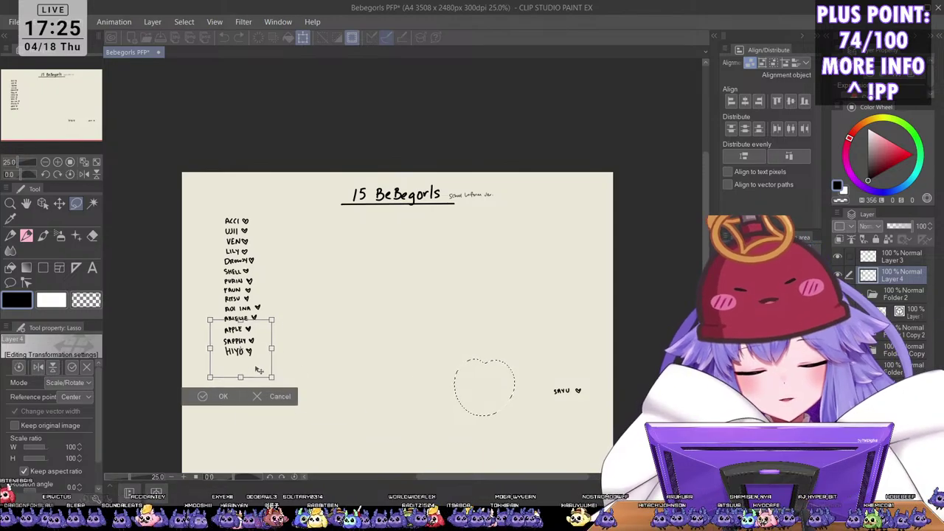
{"action": "left_click", "coordinate": [214, 397]}
{"action": "key", "text": "ctrl+d"}
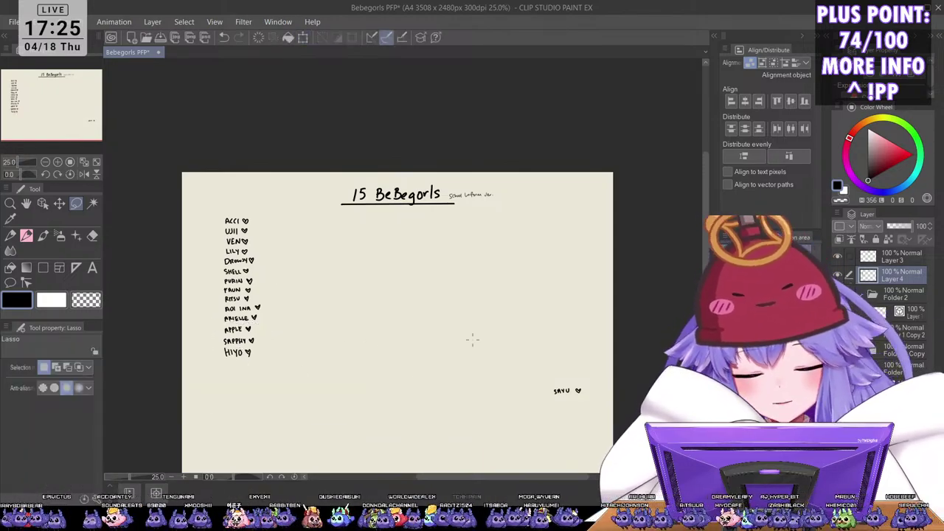
Step: Place the remaining bottom-row name at the end of the name column and clear the selection
{"action": "left_click_drag", "start_coordinate": [550, 408], "coordinate": [572, 358]}
{"action": "key", "text": "ctrl+t"}
{"action": "left_click_drag", "start_coordinate": [590, 405], "coordinate": [261, 380]}
{"action": "left_click", "coordinate": [221, 410]}
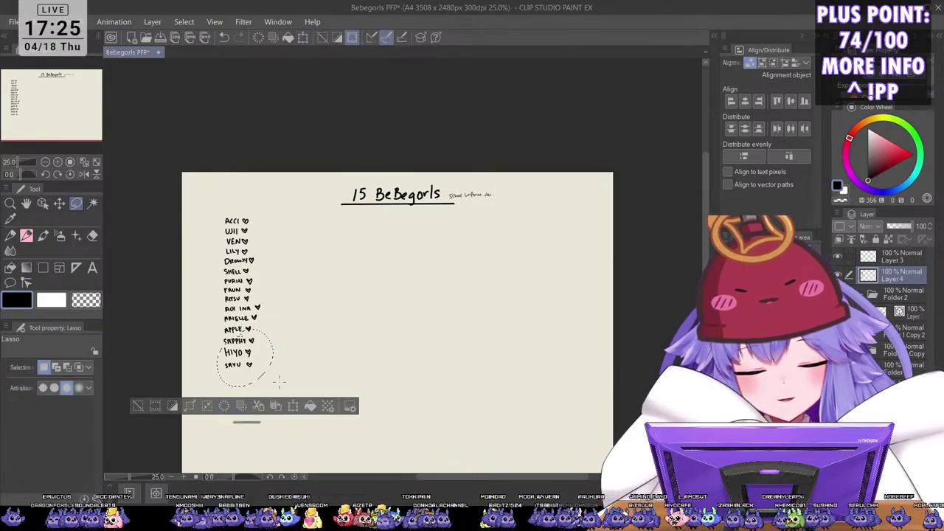
{"action": "key", "text": "ctrl+d"}
{"action": "scroll", "coordinate": [503, 301], "scroll_direction": "down", "scroll_amount": 2}
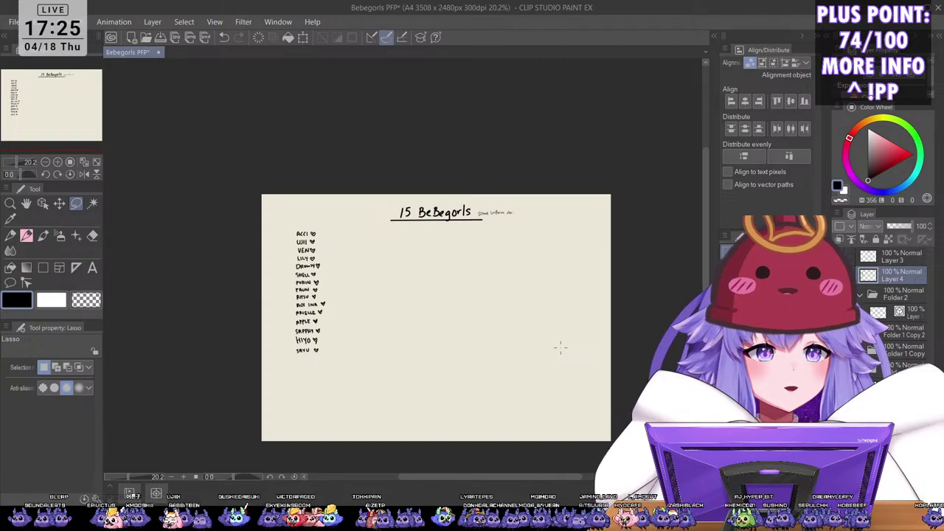
{"action": "scroll", "coordinate": [396, 320], "scroll_direction": "up", "scroll_amount": 1}
{"action": "key", "text": "ctrl+t"}
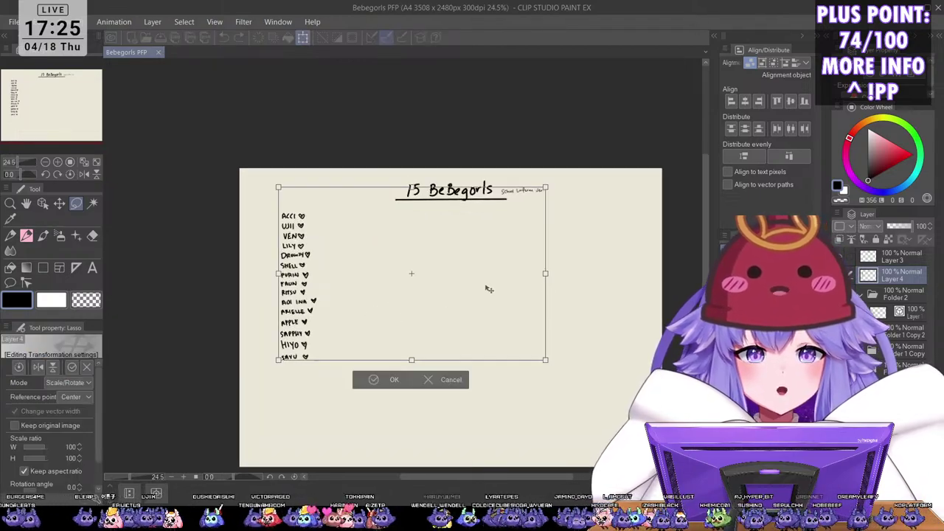
{"action": "key", "text": "Return"}
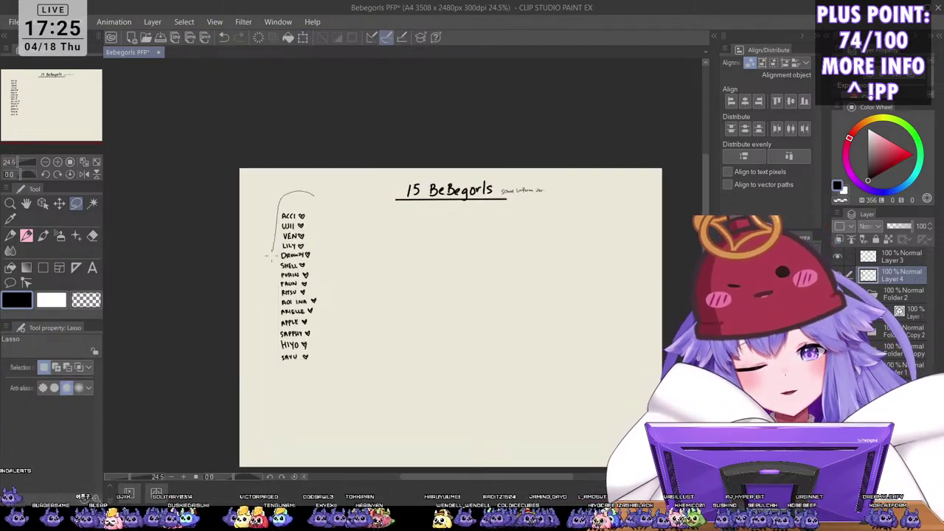
Step: Lasso the whole name column, move it into the page's upper-left corner, and switch back to the sketching brush
{"action": "left_click_drag", "start_coordinate": [317, 210], "coordinate": [314, 198]}
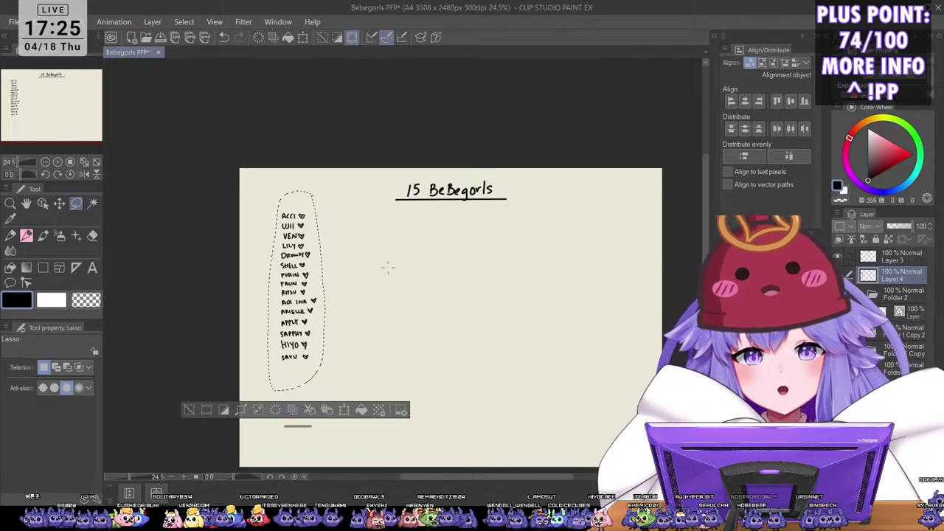
{"action": "key", "text": "ctrl+t"}
{"action": "left_click_drag", "start_coordinate": [312, 351], "coordinate": [281, 315]}
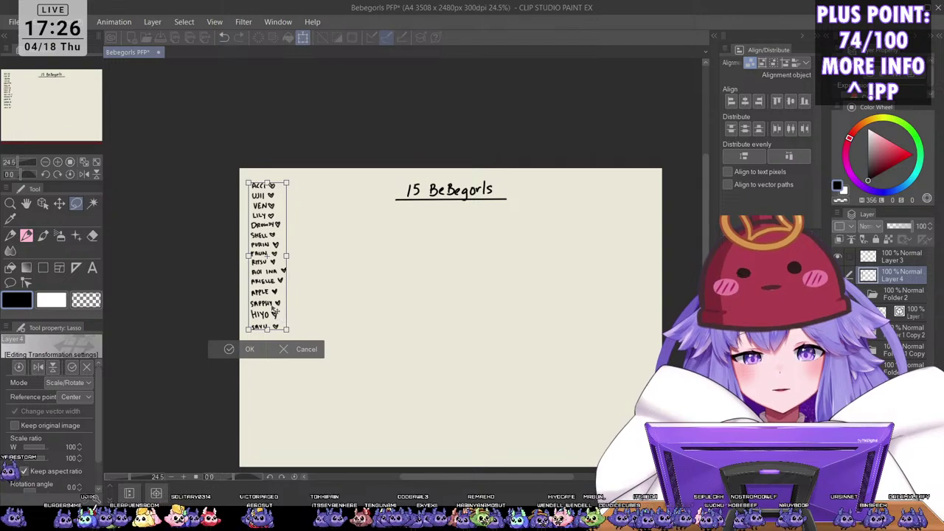
{"action": "left_click", "coordinate": [248, 351]}
{"action": "key", "text": "p"}
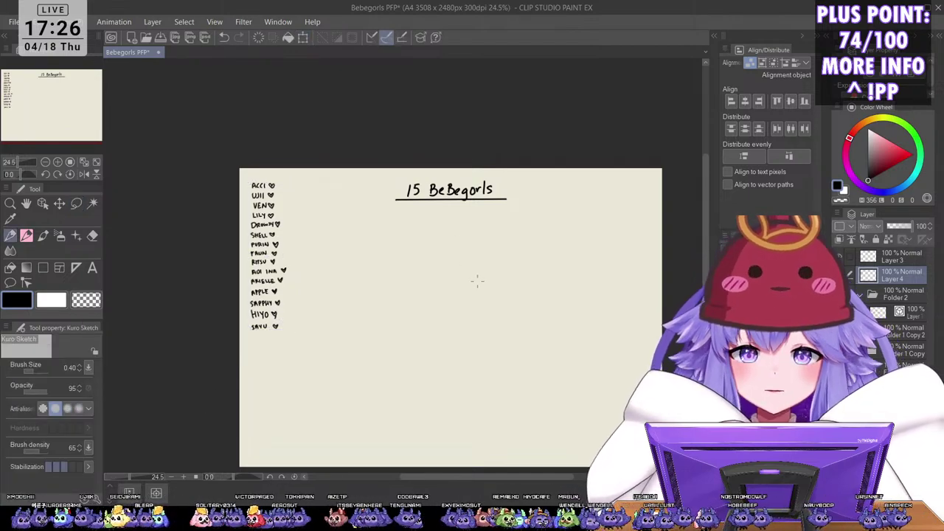
Step: Transform the name column, nudge it slightly upward near the page's edge, and apply the change
{"action": "scroll", "coordinate": [449, 329], "scroll_direction": "down", "scroll_amount": 2}
{"action": "scroll", "coordinate": [506, 376], "scroll_direction": "up", "scroll_amount": 1}
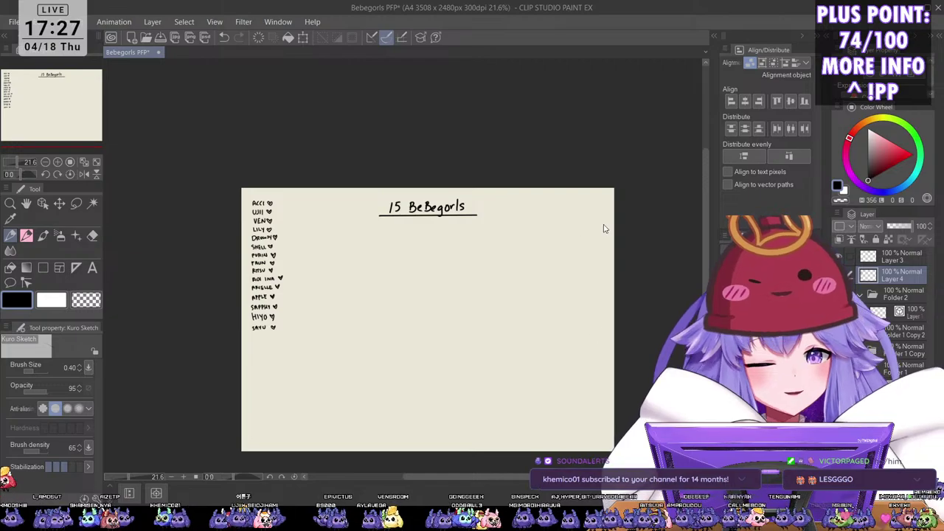
{"action": "scroll", "coordinate": [474, 253], "scroll_direction": "up", "scroll_amount": 1}
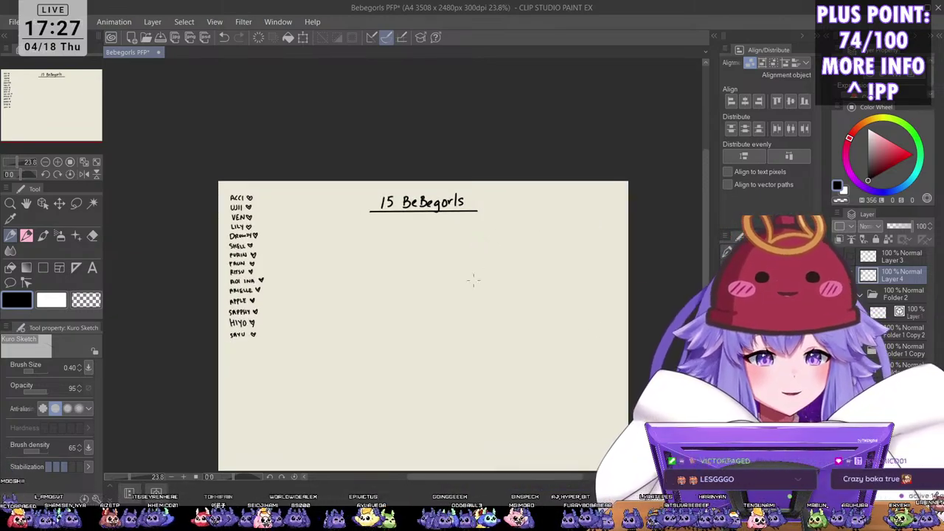
{"action": "key", "text": "ctrl+t"}
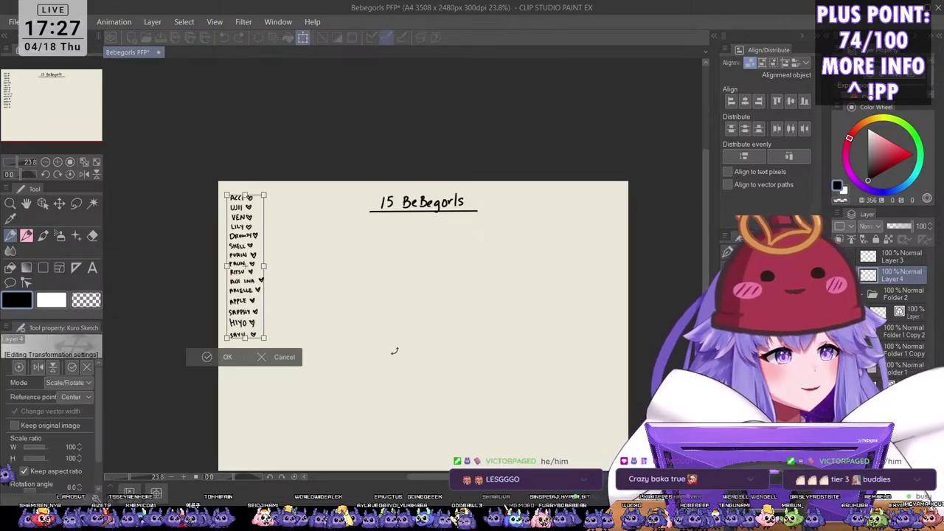
{"action": "left_click_drag", "start_coordinate": [250, 301], "coordinate": [252, 292]}
{"action": "left_click", "coordinate": [223, 355]}
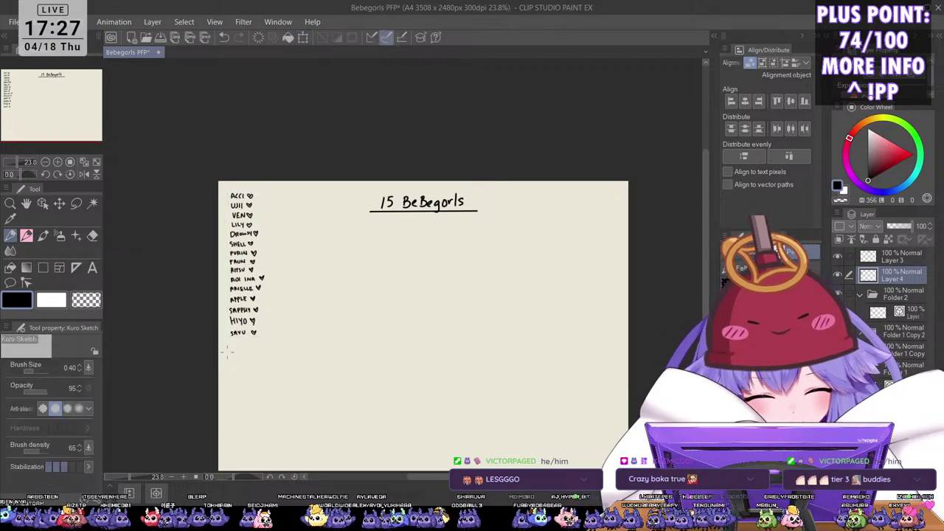
Step: Switch to the SU-Cream Pencil and make the layer inside Folder 2 the active drawing layer
{"action": "left_click_drag", "start_coordinate": [501, 345], "coordinate": [496, 318]}
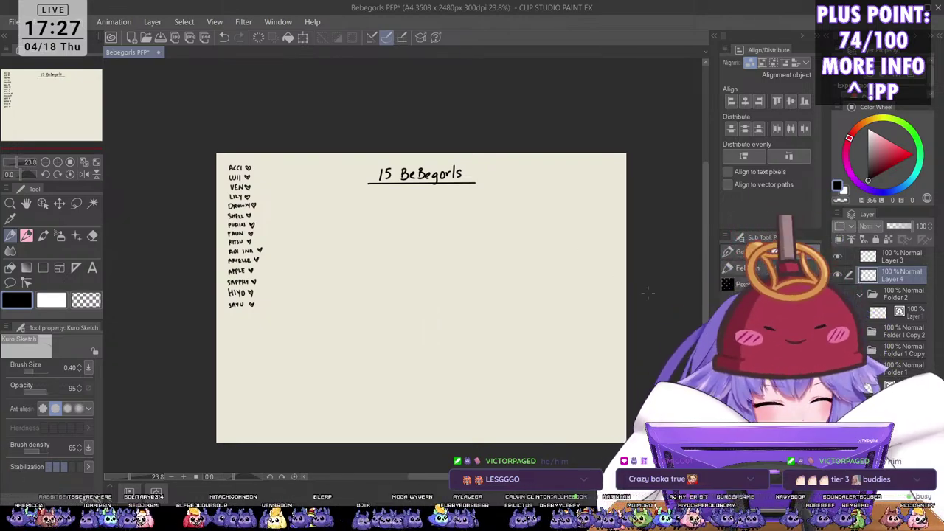
{"action": "key", "text": "p"}
{"action": "left_click_drag", "start_coordinate": [408, 379], "coordinate": [424, 397]}
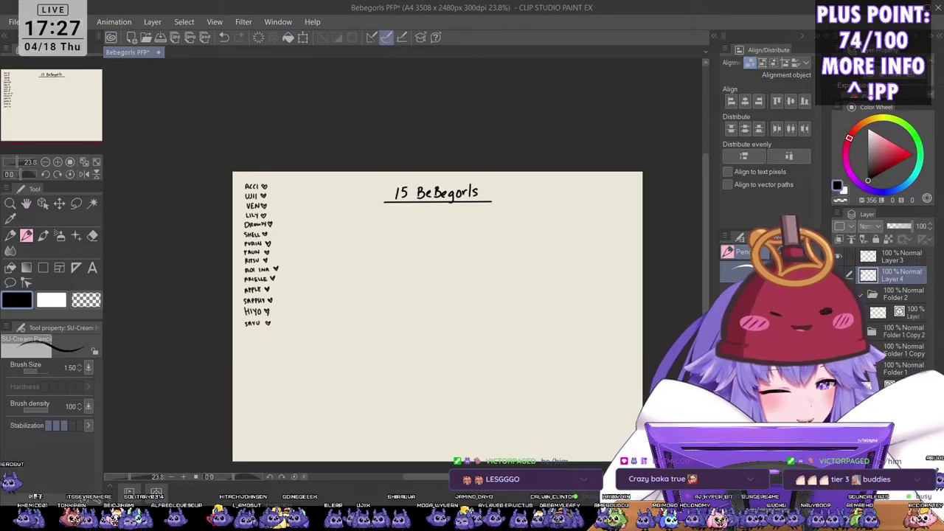
{"action": "left_click", "coordinate": [903, 312]}
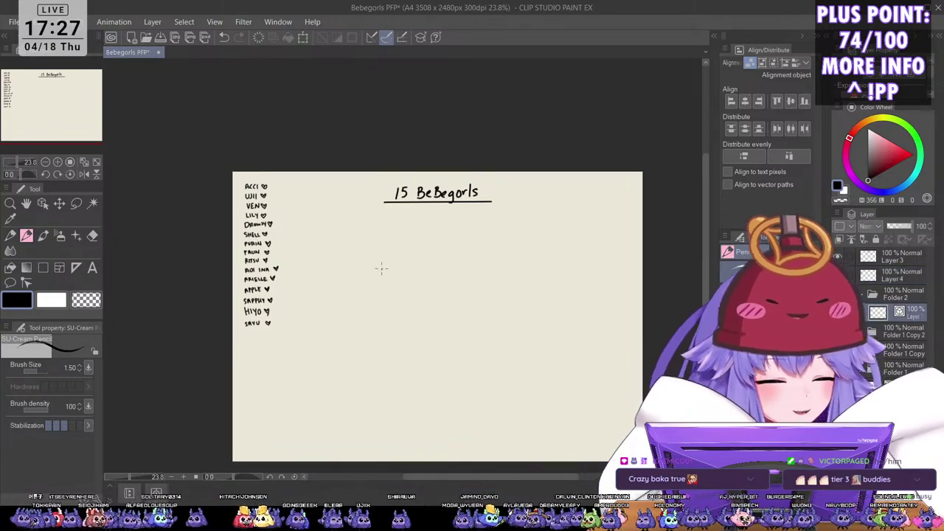
Step: Try out the Kuro Sketch and Soft lineart brushes with short test strokes on the blank canvas and undo them
{"action": "key", "text": "b"}
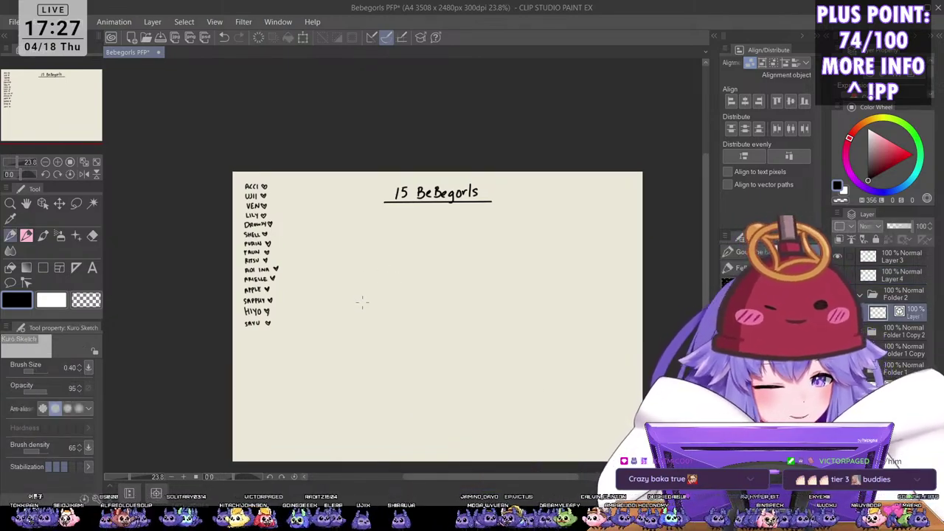
{"action": "left_click_drag", "start_coordinate": [388, 292], "coordinate": [381, 324]}
{"action": "key", "text": "ctrl+z"}
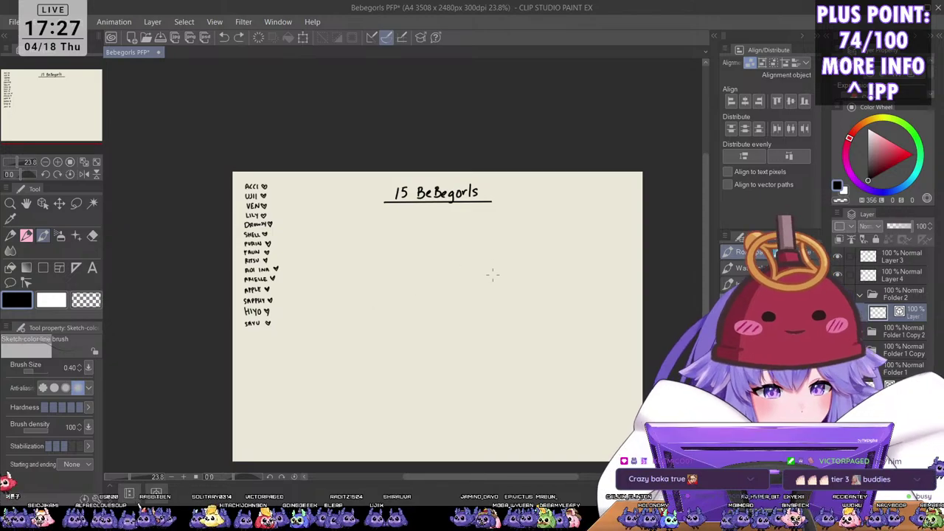
{"action": "key", "text": "["}
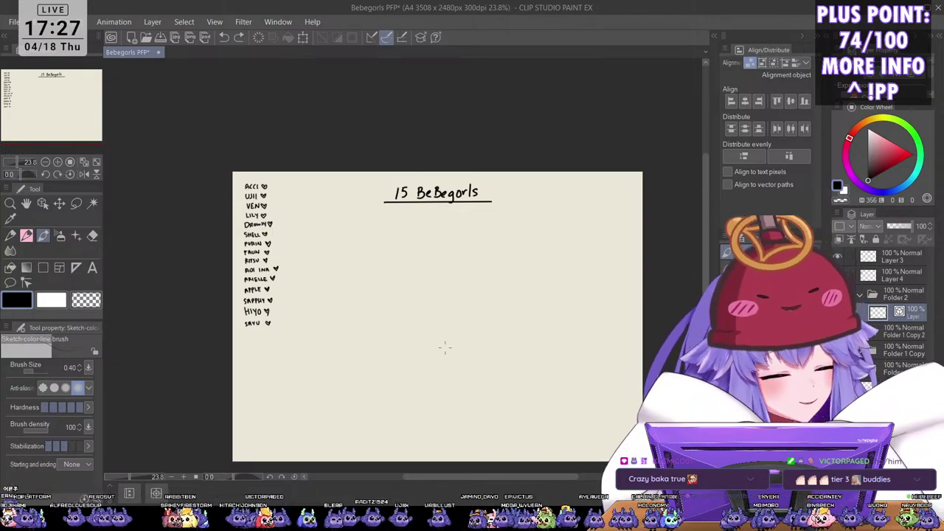
{"action": "key", "text": "."}
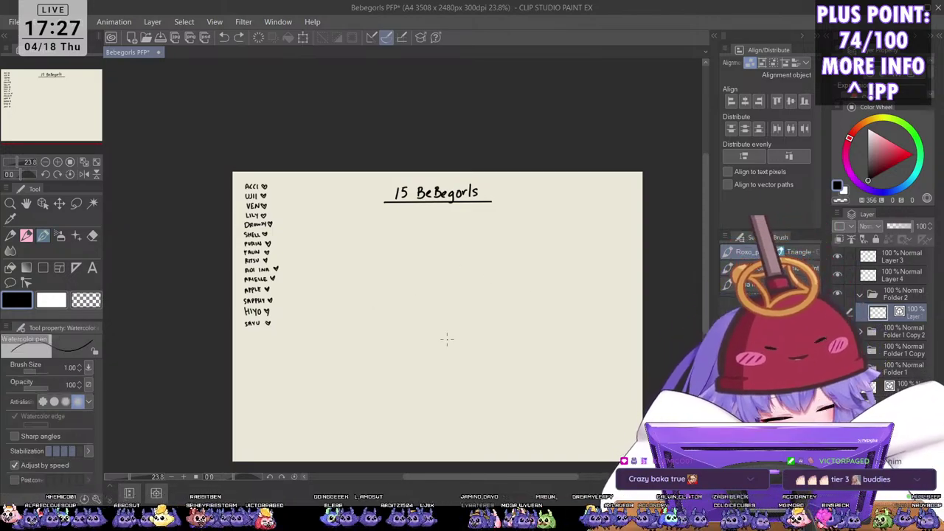
{"action": "key", "text": "."}
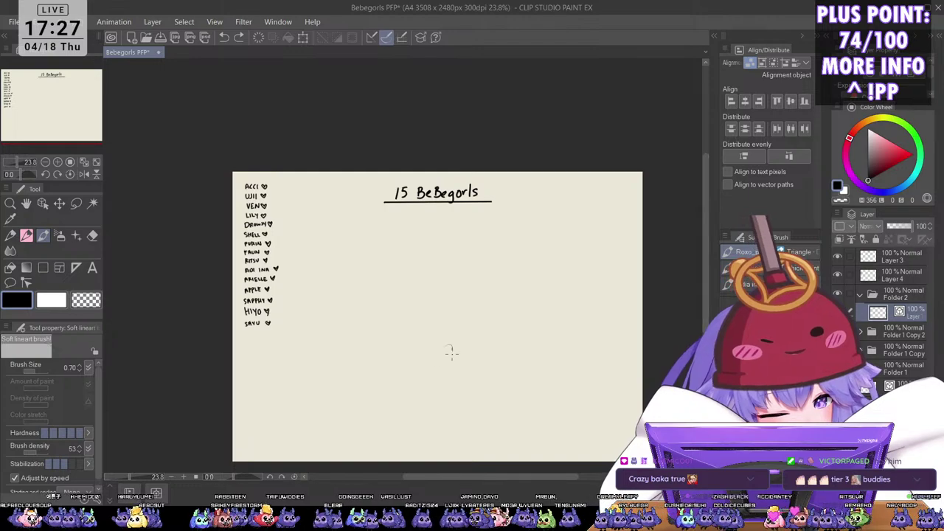
{"action": "left_click_drag", "start_coordinate": [450, 346], "coordinate": [446, 362]}
{"action": "key", "text": "ctrl+z"}
Step: Switch to the Smooth Sketch Pen, set its brush size to 0.80, and undo the test strokes
{"action": "key", "text": "p"}
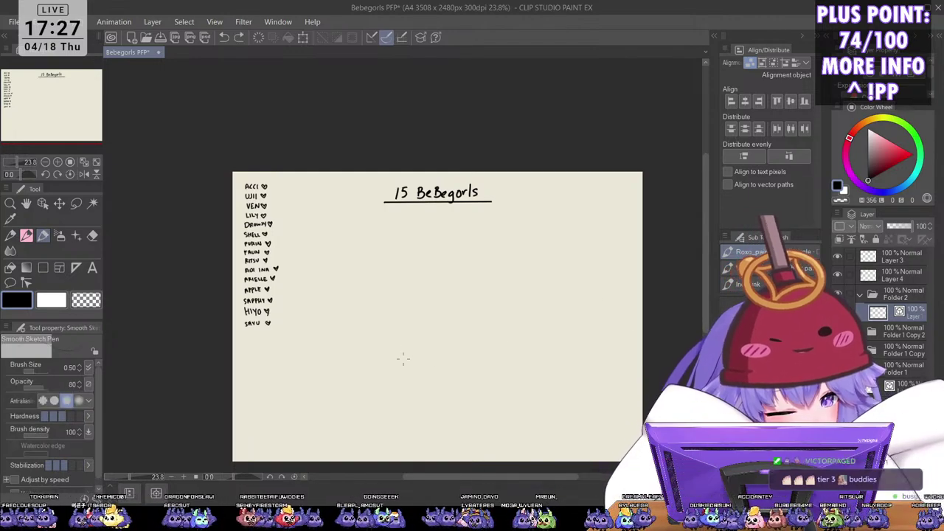
{"action": "mouse_move", "coordinate": [388, 359]}
{"action": "left_mouse_down"}
{"action": "mouse_move", "coordinate": [435, 335]}
{"action": "mouse_move", "coordinate": [470, 352]}
{"action": "mouse_move", "coordinate": [480, 344]}
{"action": "left_mouse_up"}
{"action": "key", "text": "ctrl+z"}
{"action": "key", "text": "]"}
{"action": "key", "text": "ctrl+z"}
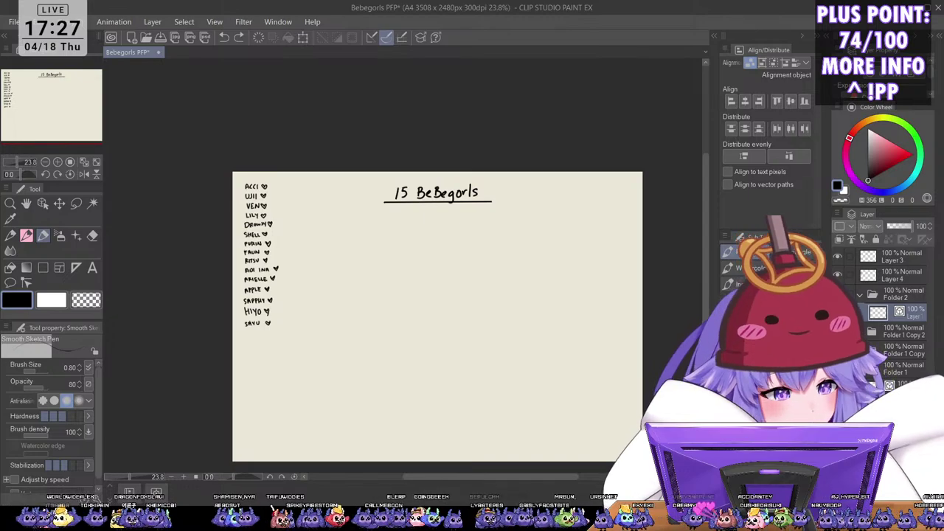
Step: Sketch a round head with curved face guidelines in the empty area beside the name column
{"action": "scroll", "coordinate": [420, 369], "scroll_direction": "up", "scroll_amount": 1}
{"action": "left_click_drag", "start_coordinate": [417, 369], "coordinate": [469, 400]}
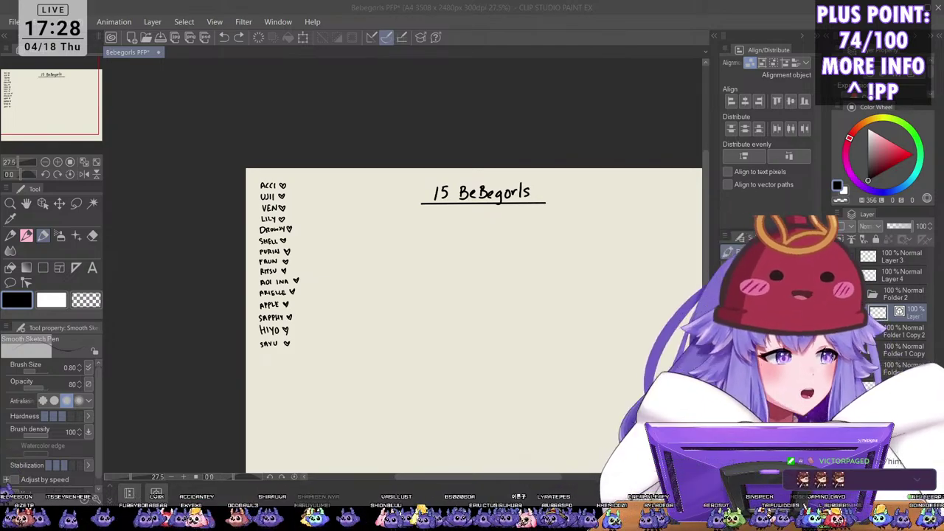
{"action": "left_click_drag", "start_coordinate": [445, 255], "coordinate": [440, 281]}
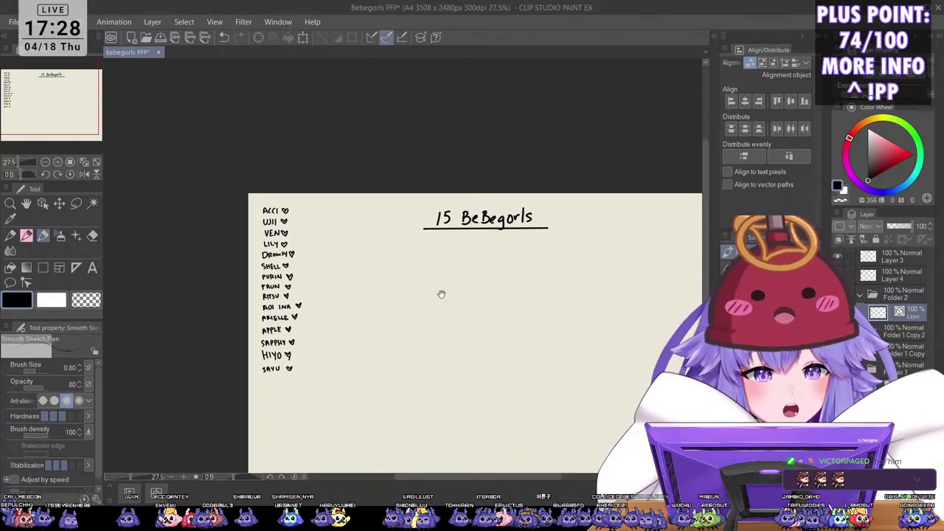
{"action": "mouse_move", "coordinate": [402, 326]}
{"action": "left_mouse_down"}
{"action": "mouse_move", "coordinate": [427, 296]}
{"action": "mouse_move", "coordinate": [399, 341]}
{"action": "mouse_move", "coordinate": [402, 299]}
{"action": "mouse_move", "coordinate": [393, 326]}
{"action": "left_mouse_up"}
{"action": "key", "text": "ctrl+z"}
{"action": "scroll", "coordinate": [392, 294], "scroll_direction": "up", "scroll_amount": 1}
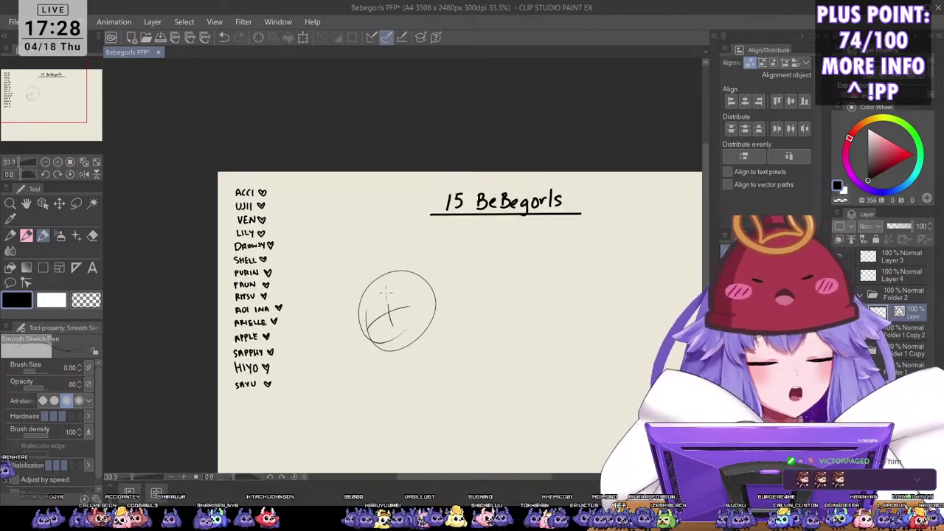
Step: Sketch the first pointed bang strands inside the head circle, undoing and redrawing strokes that do not fit
{"action": "left_click_drag", "start_coordinate": [381, 287], "coordinate": [381, 313]}
{"action": "left_click_drag", "start_coordinate": [391, 301], "coordinate": [392, 316]}
{"action": "mouse_move", "coordinate": [402, 283]}
{"action": "left_mouse_down"}
{"action": "mouse_move", "coordinate": [388, 317]}
{"action": "mouse_move", "coordinate": [422, 301]}
{"action": "mouse_move", "coordinate": [441, 307]}
{"action": "mouse_move", "coordinate": [432, 304]}
{"action": "left_mouse_up"}
{"action": "key", "text": "ctrl+z"}
{"action": "key", "text": "ctrl+z"}
{"action": "key", "text": "ctrl+z"}
{"action": "key", "text": "ctrl+z"}
{"action": "key", "text": "ctrl+z"}
{"action": "key", "text": "ctrl+z"}
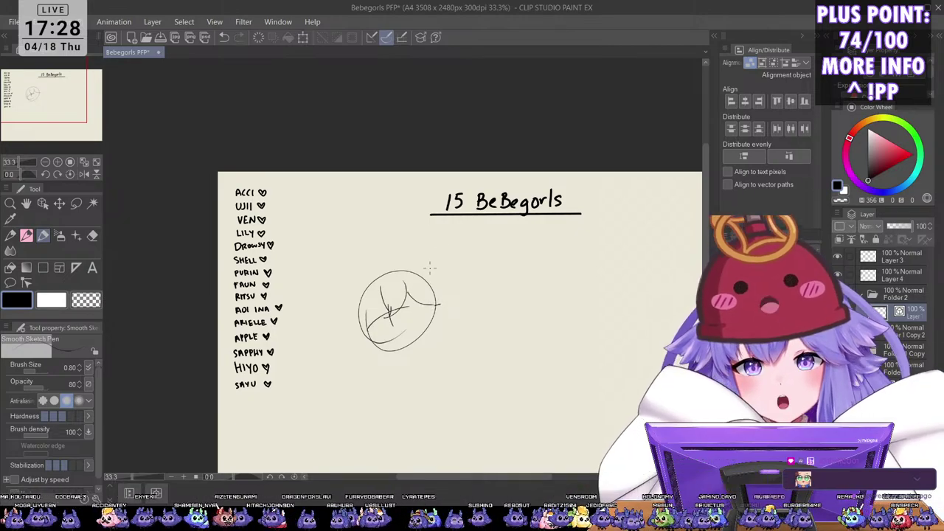
Step: Add a jagged side tuft at the head's edge, remove the circle's upper arc, and draw small angular details beside the bangs
{"action": "mouse_move", "coordinate": [422, 273]}
{"action": "left_mouse_down"}
{"action": "mouse_move", "coordinate": [442, 292]}
{"action": "mouse_move", "coordinate": [441, 304]}
{"action": "mouse_move", "coordinate": [446, 292]}
{"action": "left_mouse_up"}
{"action": "key", "text": "ctrl+z"}
{"action": "key", "text": "ctrl+z"}
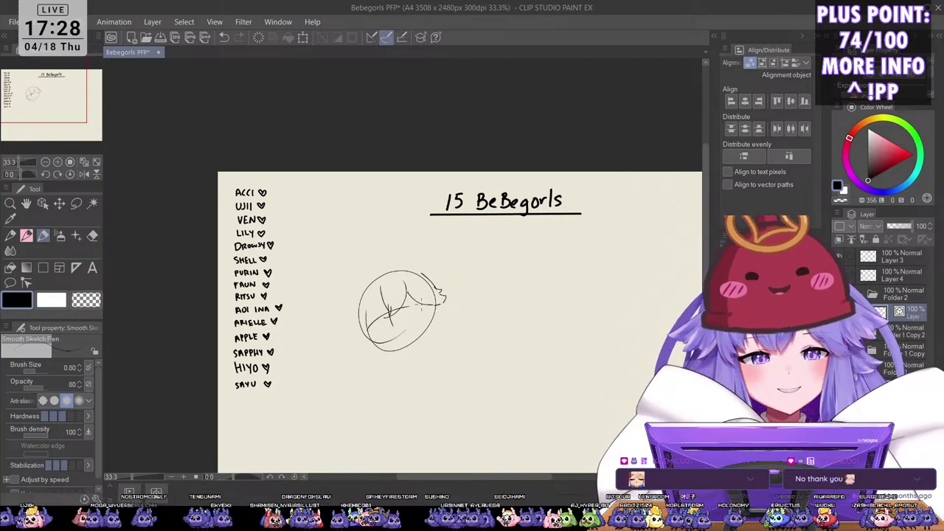
{"action": "scroll", "coordinate": [398, 221], "scroll_direction": "up", "scroll_amount": 3}
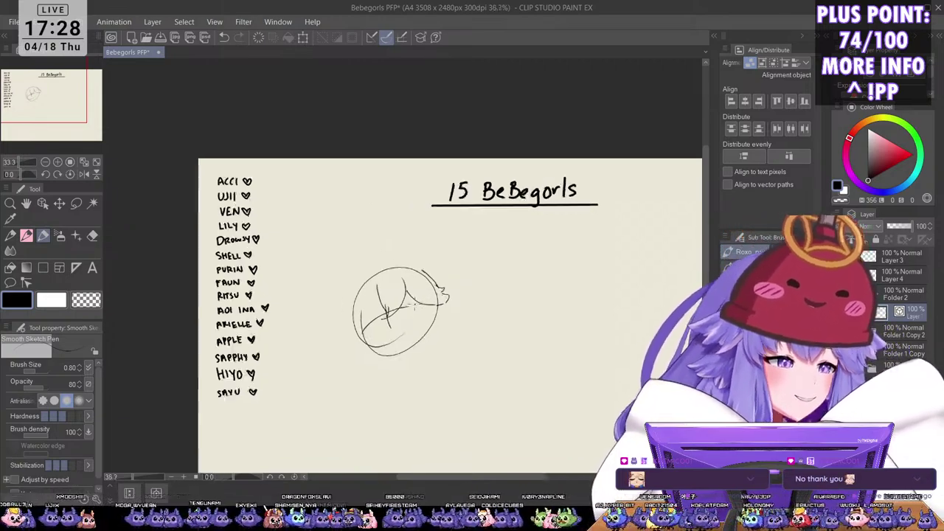
{"action": "key", "text": "ctrl+z"}
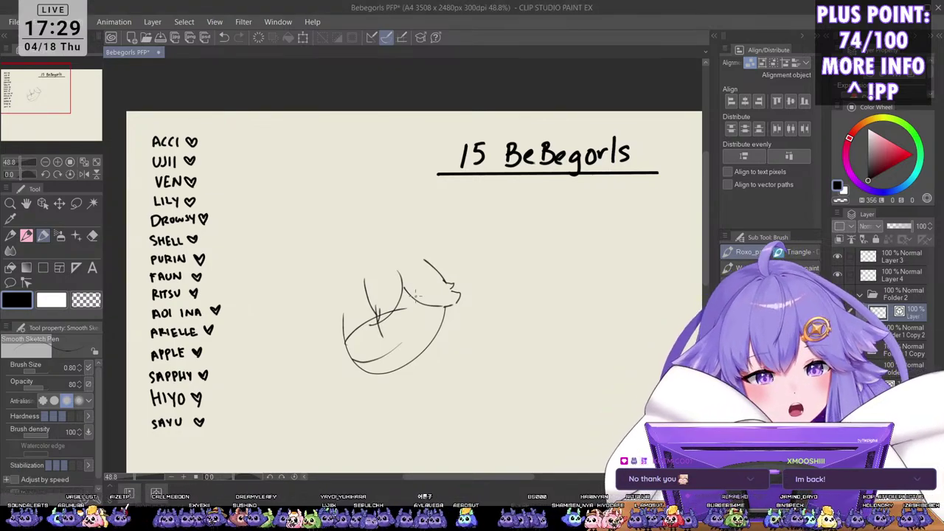
{"action": "mouse_move", "coordinate": [415, 295]}
{"action": "left_mouse_down"}
{"action": "mouse_move", "coordinate": [432, 286]}
{"action": "mouse_move", "coordinate": [422, 303]}
{"action": "mouse_move", "coordinate": [429, 290]}
{"action": "mouse_move", "coordinate": [432, 302]}
{"action": "mouse_move", "coordinate": [438, 296]}
{"action": "left_mouse_up"}
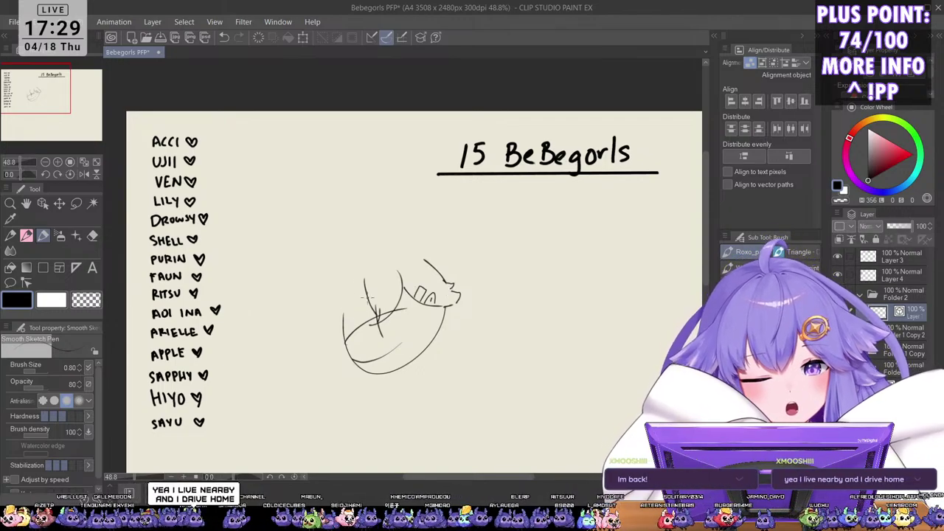
Step: Extend the bangs with jagged strands across the forehead and clear away the remaining head circle and guidelines
{"action": "mouse_move", "coordinate": [344, 293]}
{"action": "left_mouse_down"}
{"action": "mouse_move", "coordinate": [340, 328]}
{"action": "mouse_move", "coordinate": [371, 301]}
{"action": "mouse_move", "coordinate": [346, 333]}
{"action": "mouse_move", "coordinate": [387, 311]}
{"action": "mouse_move", "coordinate": [364, 326]}
{"action": "mouse_move", "coordinate": [376, 311]}
{"action": "mouse_move", "coordinate": [382, 330]}
{"action": "mouse_move", "coordinate": [404, 296]}
{"action": "mouse_move", "coordinate": [388, 330]}
{"action": "left_mouse_up"}
{"action": "key", "text": "ctrl+z"}
{"action": "key", "text": "ctrl+z"}
{"action": "mouse_move", "coordinate": [398, 268]}
{"action": "left_mouse_down"}
{"action": "mouse_move", "coordinate": [383, 333]}
{"action": "mouse_move", "coordinate": [404, 301]}
{"action": "mouse_move", "coordinate": [385, 328]}
{"action": "left_mouse_up"}
{"action": "key", "text": "ctrl+z"}
{"action": "key", "text": "ctrl+z"}
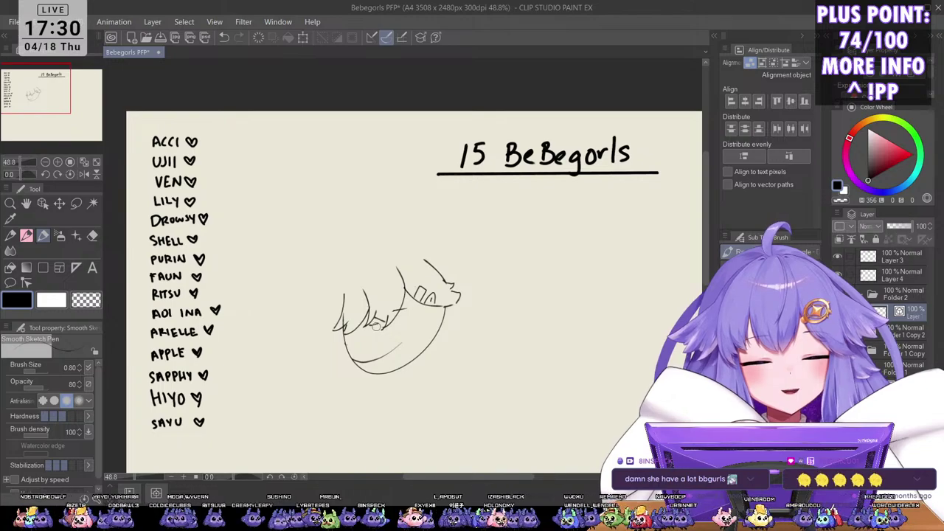
{"action": "key", "text": "ctrl+z"}
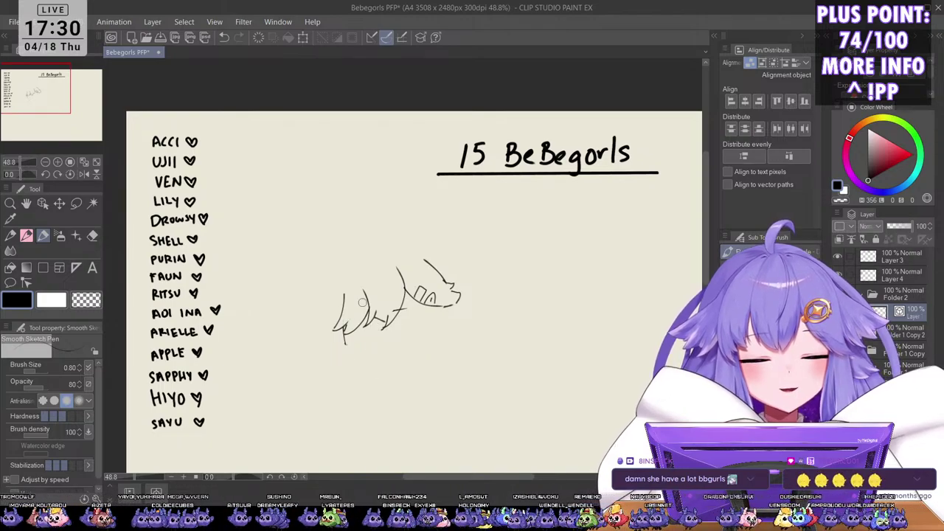
{"action": "left_click_drag", "start_coordinate": [347, 334], "coordinate": [342, 346]}
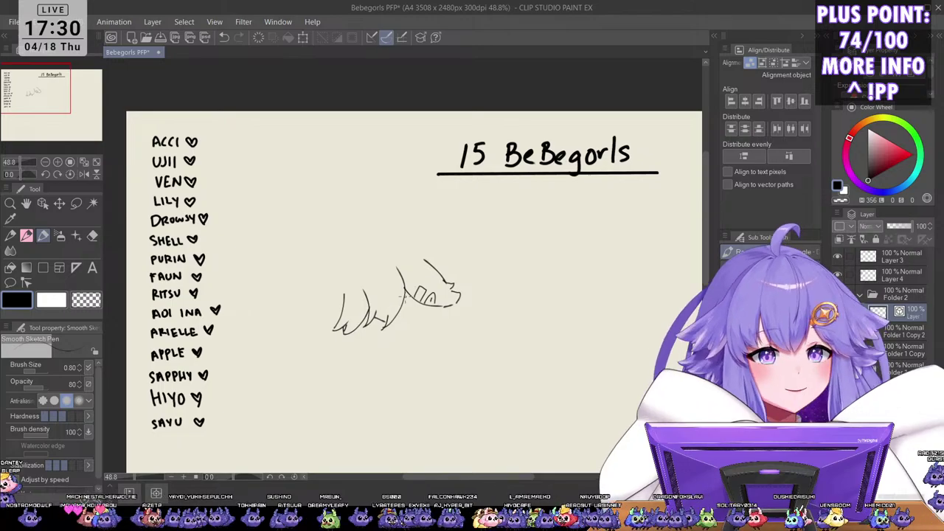
Step: Try to sketch facial lines below the bangs and undo each attempt
{"action": "mouse_move", "coordinate": [358, 327]}
{"action": "left_mouse_down"}
{"action": "mouse_move", "coordinate": [373, 363]}
{"action": "mouse_move", "coordinate": [398, 365]}
{"action": "left_mouse_up"}
{"action": "key", "text": "ctrl+z"}
{"action": "key", "text": "ctrl+z"}
{"action": "key", "text": "ctrl+z"}
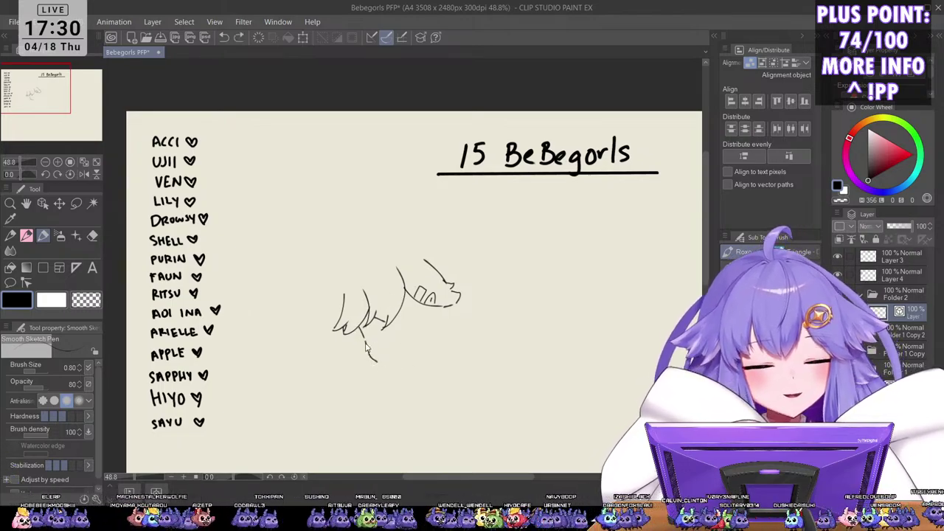
{"action": "mouse_move", "coordinate": [362, 335]}
{"action": "left_mouse_down"}
{"action": "mouse_move", "coordinate": [366, 352]}
{"action": "mouse_move", "coordinate": [391, 364]}
{"action": "mouse_move", "coordinate": [369, 362]}
{"action": "mouse_move", "coordinate": [387, 367]}
{"action": "left_mouse_up"}
{"action": "key", "text": "ctrl+z"}
{"action": "key", "text": "ctrl+z"}
{"action": "key", "text": "ctrl+z"}
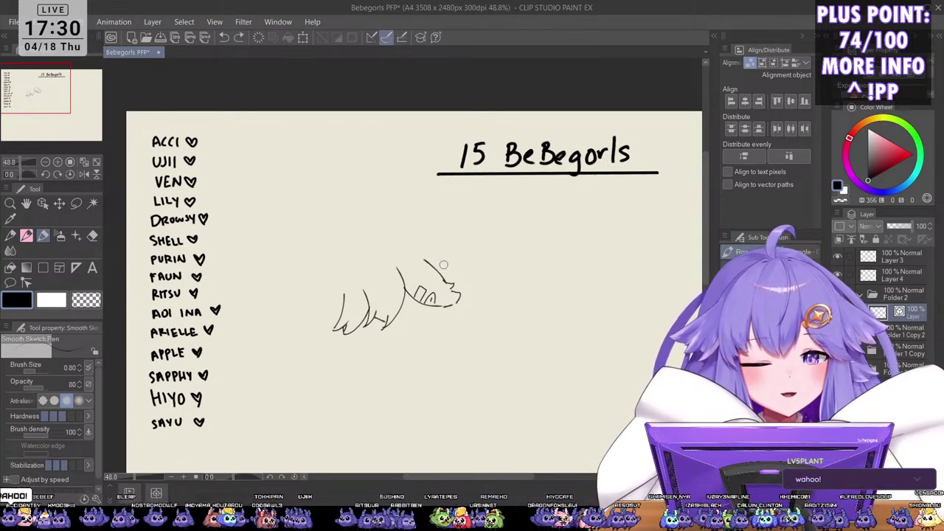
Step: Remove the whole hair sketch from the canvas, leaving only the title and the name column
{"action": "mouse_move", "coordinate": [446, 258]}
{"action": "left_mouse_down"}
{"action": "mouse_move", "coordinate": [343, 304]}
{"action": "mouse_move", "coordinate": [366, 281]}
{"action": "mouse_move", "coordinate": [495, 235]}
{"action": "mouse_move", "coordinate": [362, 318]}
{"action": "left_mouse_up"}
{"action": "key", "text": "ctrl+z"}
{"action": "key", "text": "ctrl+z"}
{"action": "key", "text": "ctrl+z"}
{"action": "key", "text": "ctrl+z"}
{"action": "key", "text": "ctrl+z"}
{"action": "key", "text": "ctrl+z"}
{"action": "key", "text": "ctrl+z"}
{"action": "key", "text": "ctrl+z"}
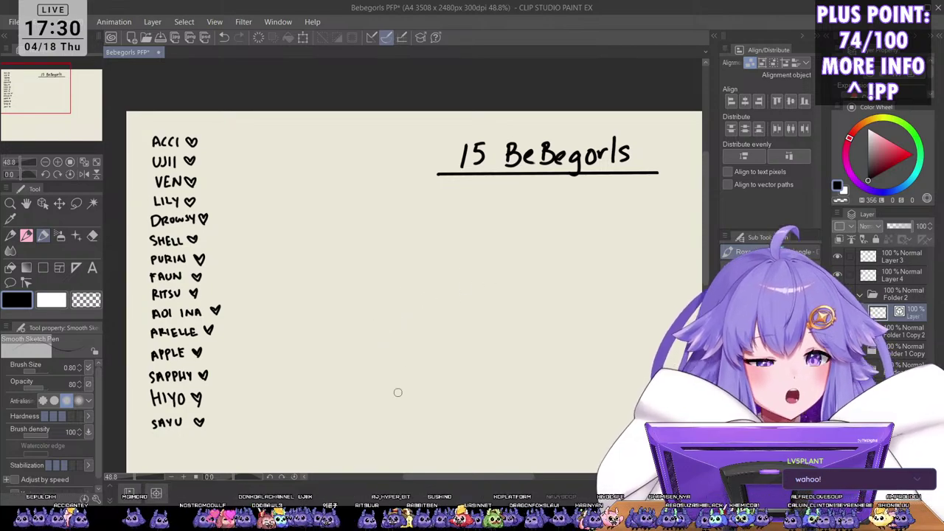
Step: Bring the title and name column into view and save the document
{"action": "scroll", "coordinate": [450, 302], "scroll_direction": "down", "scroll_amount": 3}
{"action": "scroll", "coordinate": [457, 306], "scroll_direction": "up", "scroll_amount": 1}
{"action": "left_click_drag", "start_coordinate": [474, 362], "coordinate": [485, 401]}
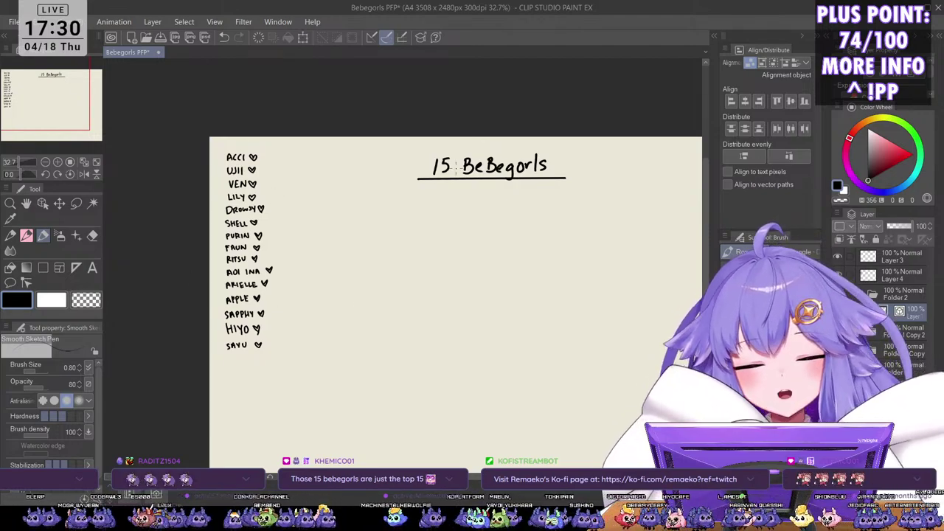
{"action": "key", "text": "ctrl+s"}
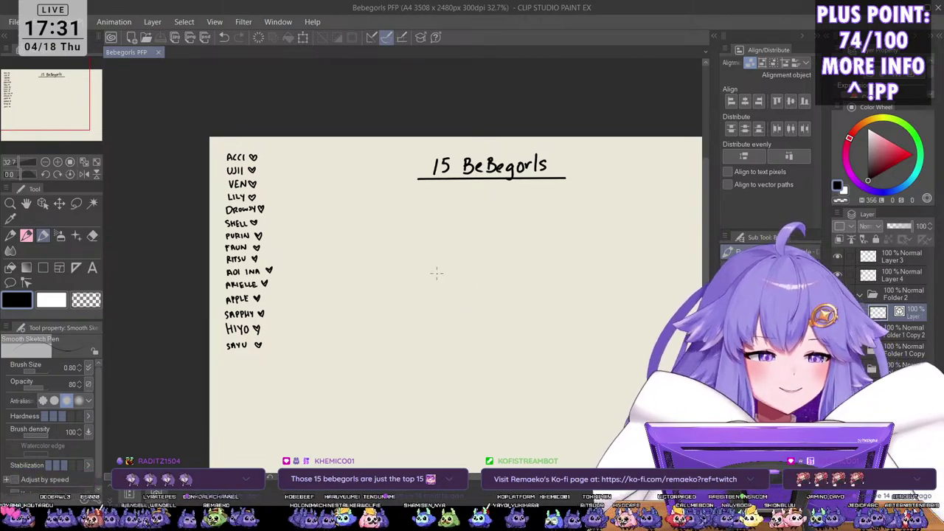
{"action": "left_click_drag", "start_coordinate": [421, 292], "coordinate": [432, 342]}
{"action": "scroll", "coordinate": [447, 379], "scroll_direction": "down", "scroll_amount": 3}
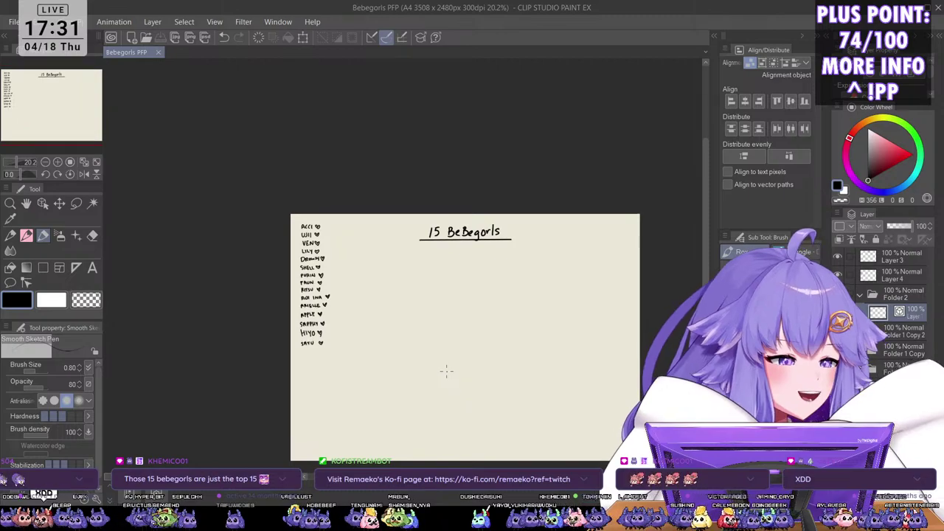
{"action": "scroll", "coordinate": [446, 378], "scroll_direction": "up", "scroll_amount": 3}
{"action": "scroll", "coordinate": [409, 287], "scroll_direction": "up", "scroll_amount": 1}
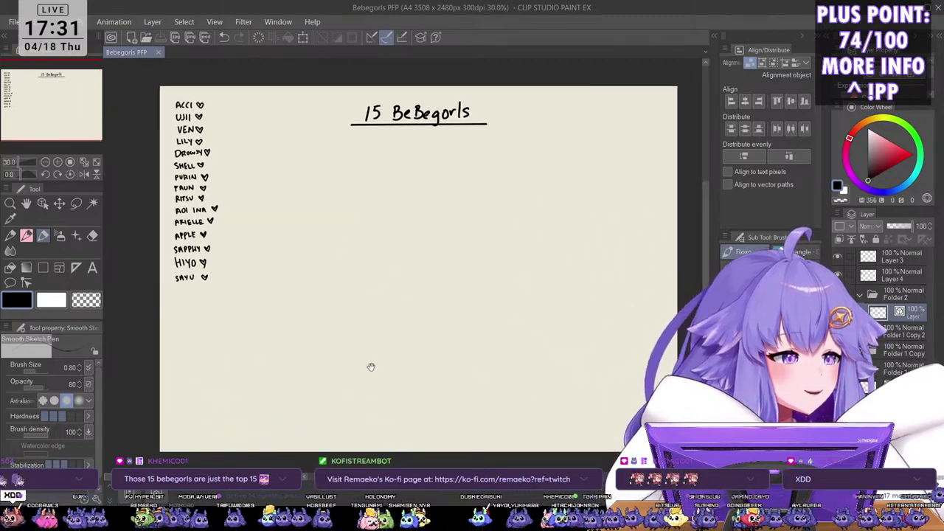
{"action": "scroll", "coordinate": [411, 365], "scroll_direction": "down", "scroll_amount": 2}
{"action": "scroll", "coordinate": [410, 365], "scroll_direction": "up", "scroll_amount": 3}
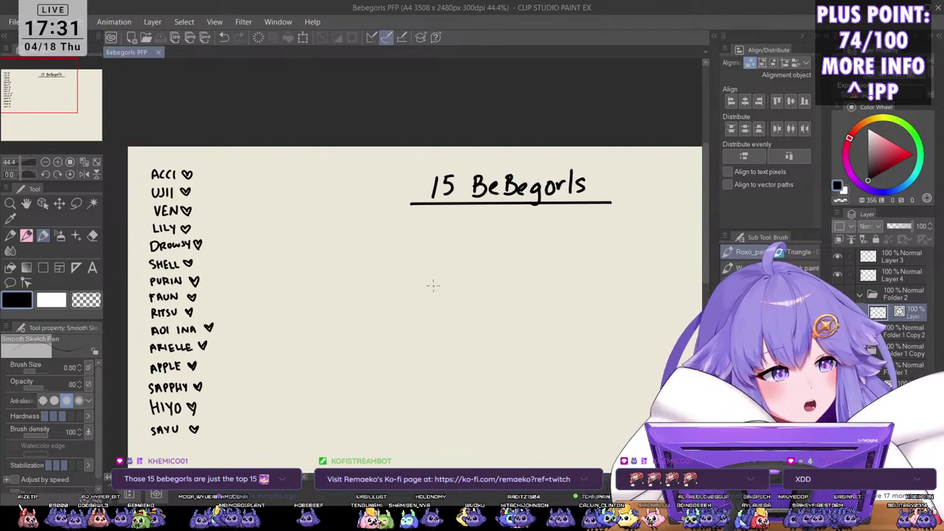
{"action": "scroll", "coordinate": [326, 266], "scroll_direction": "down", "scroll_amount": 2}
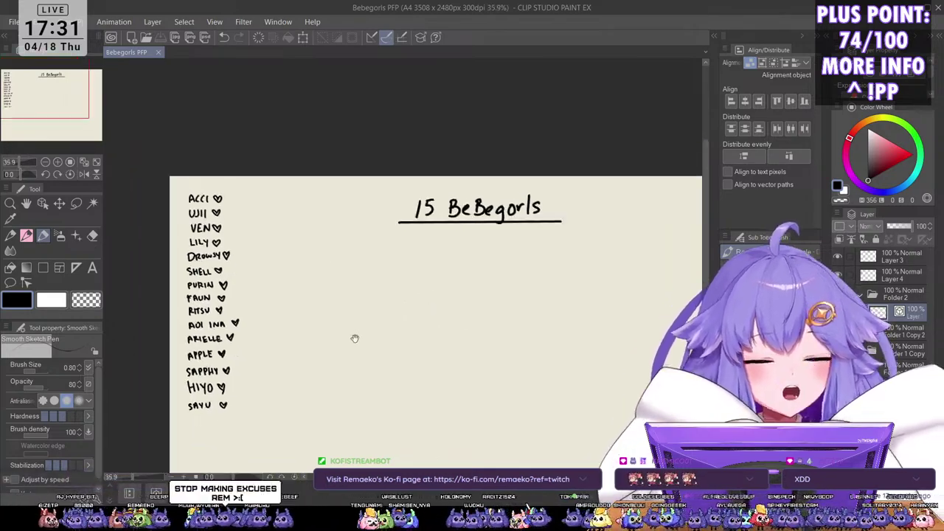
{"action": "left_click_drag", "start_coordinate": [392, 338], "coordinate": [428, 331]}
{"action": "scroll", "coordinate": [455, 280], "scroll_direction": "up", "scroll_amount": 2}
{"action": "left_click_drag", "start_coordinate": [503, 367], "coordinate": [499, 336]}
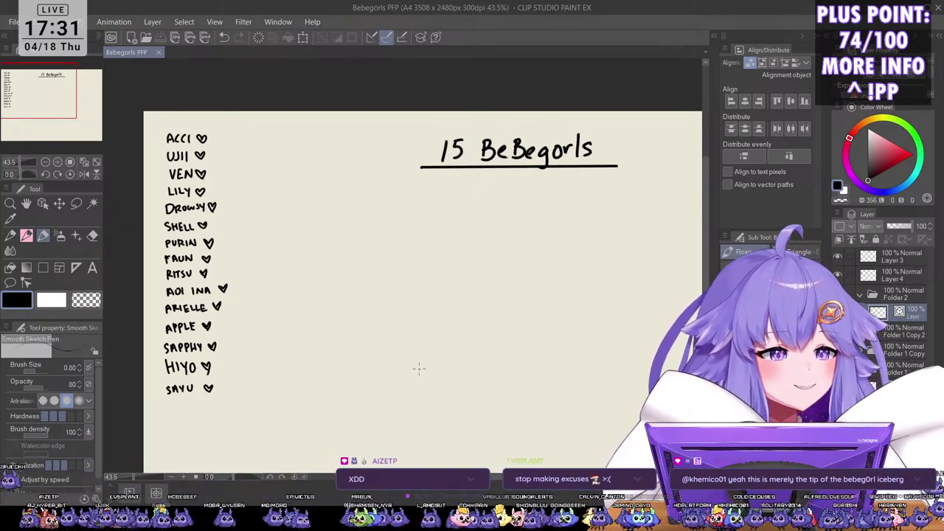
{"action": "left_click_drag", "start_coordinate": [427, 228], "coordinate": [423, 267]}
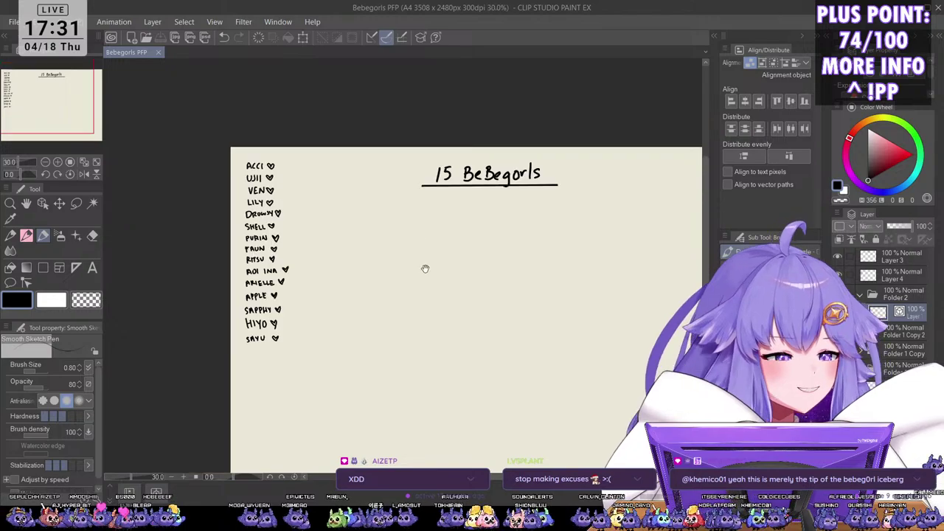
{"action": "left_click", "coordinate": [425, 341], "text": "ctrl"}
{"action": "left_click_drag", "start_coordinate": [423, 337], "coordinate": [436, 364]}
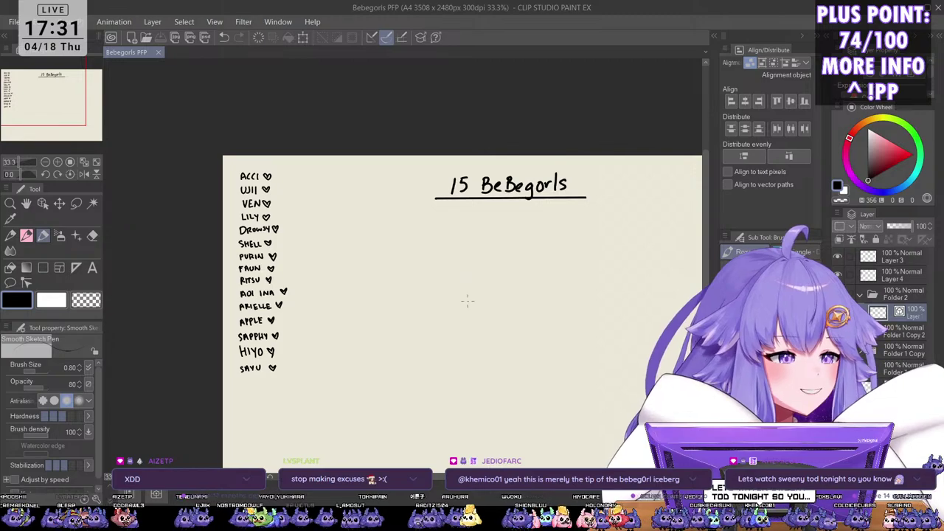
{"action": "mouse_move", "coordinate": [325, 323]}
{"action": "left_mouse_down"}
{"action": "mouse_move", "coordinate": [355, 297]}
{"action": "mouse_move", "coordinate": [329, 377]}
{"action": "mouse_move", "coordinate": [337, 323]}
{"action": "left_mouse_up"}
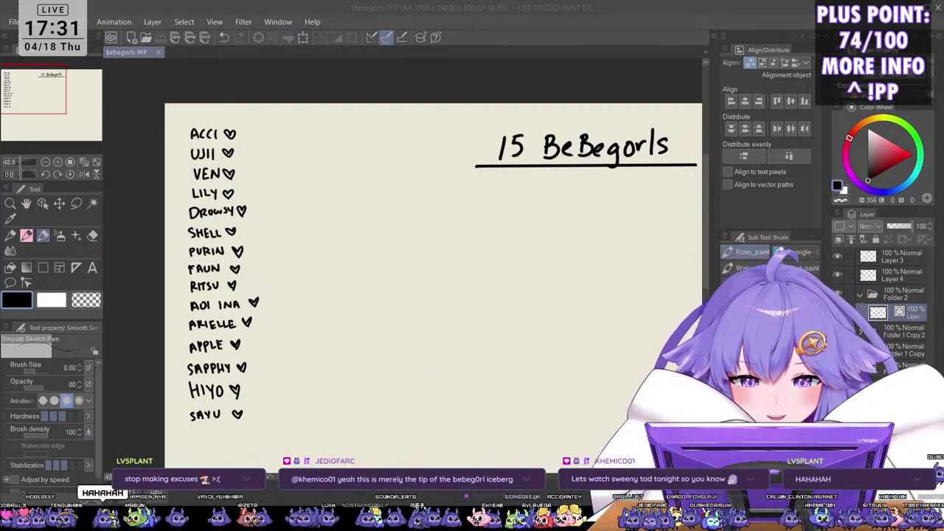
{"action": "left_click", "coordinate": [230, 395]}
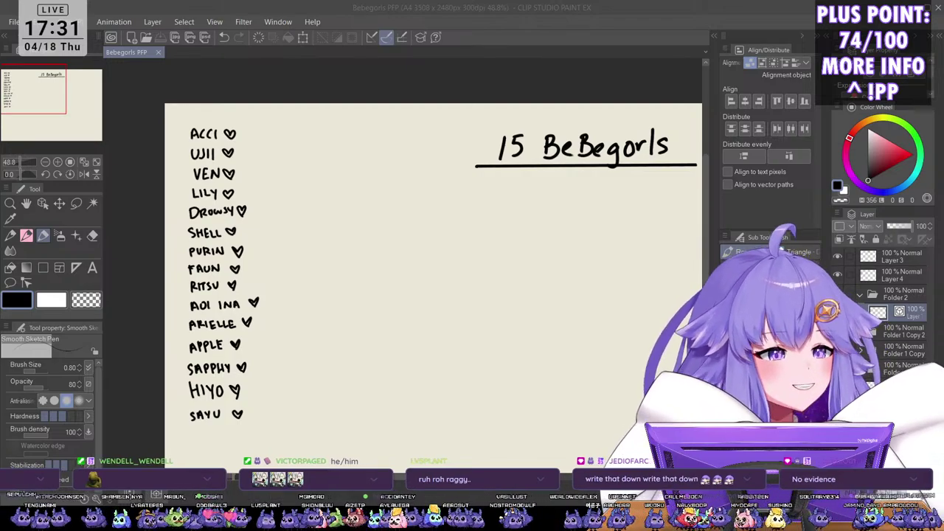
{"action": "left_click", "coordinate": [352, 264]}
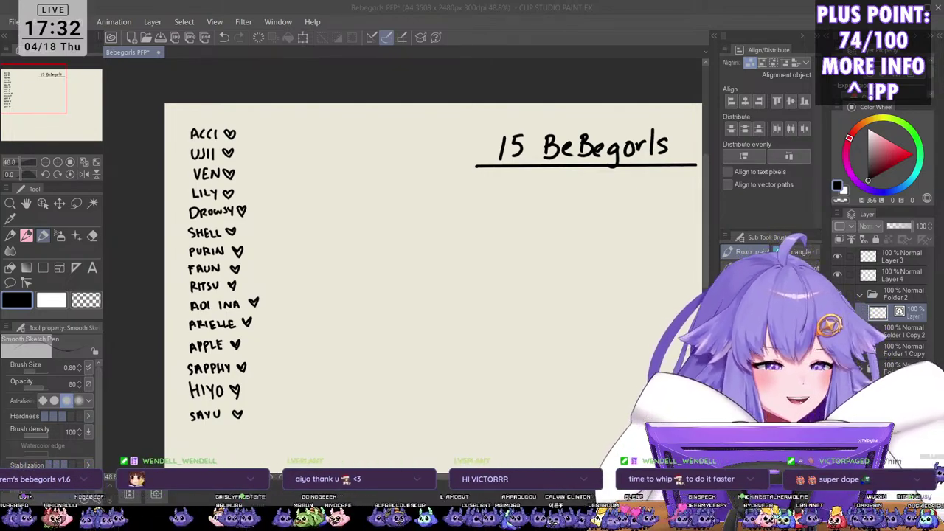
{"action": "left_click", "coordinate": [172, 303]}
{"action": "scroll", "coordinate": [418, 247], "scroll_direction": "down", "scroll_amount": 2}
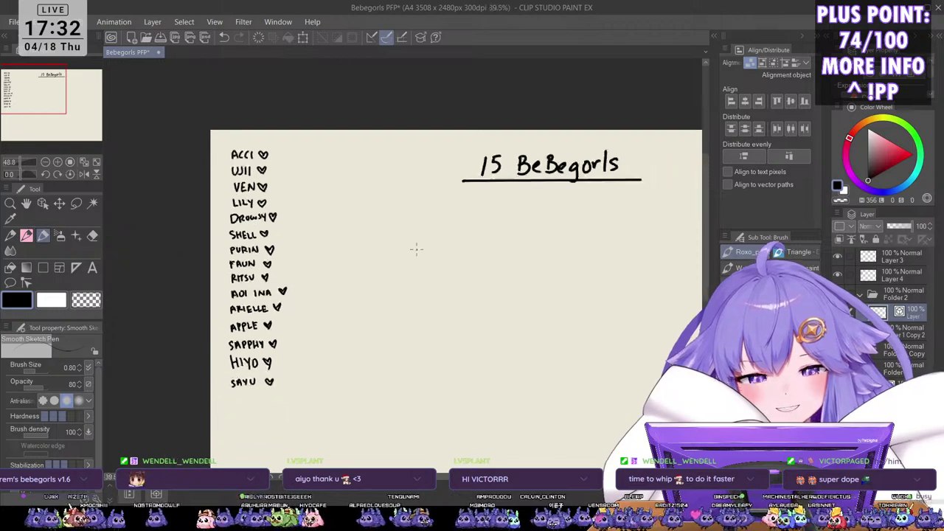
{"action": "left_click_drag", "start_coordinate": [477, 290], "coordinate": [470, 297]}
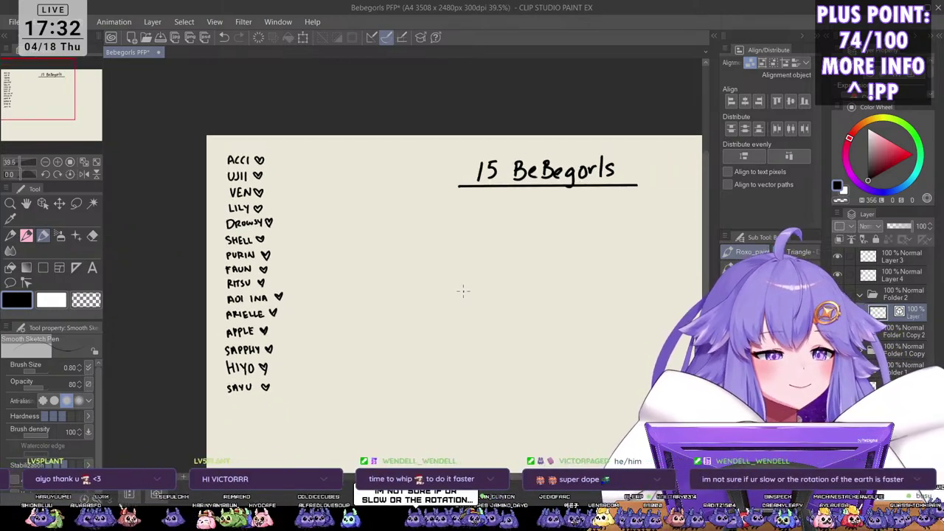
{"action": "scroll", "coordinate": [463, 291], "scroll_direction": "down", "scroll_amount": 1}
{"action": "scroll", "coordinate": [462, 291], "scroll_direction": "up", "scroll_amount": 2}
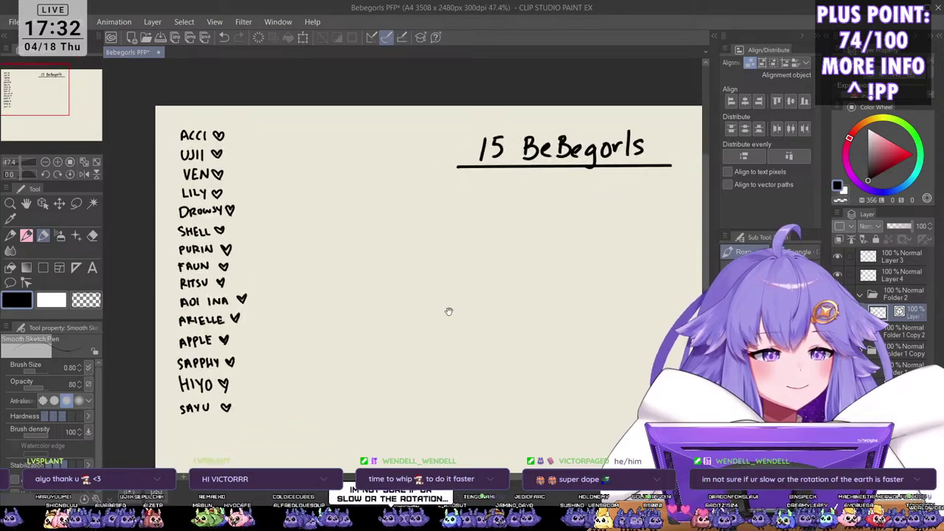
{"action": "left_click_drag", "start_coordinate": [449, 312], "coordinate": [460, 332]}
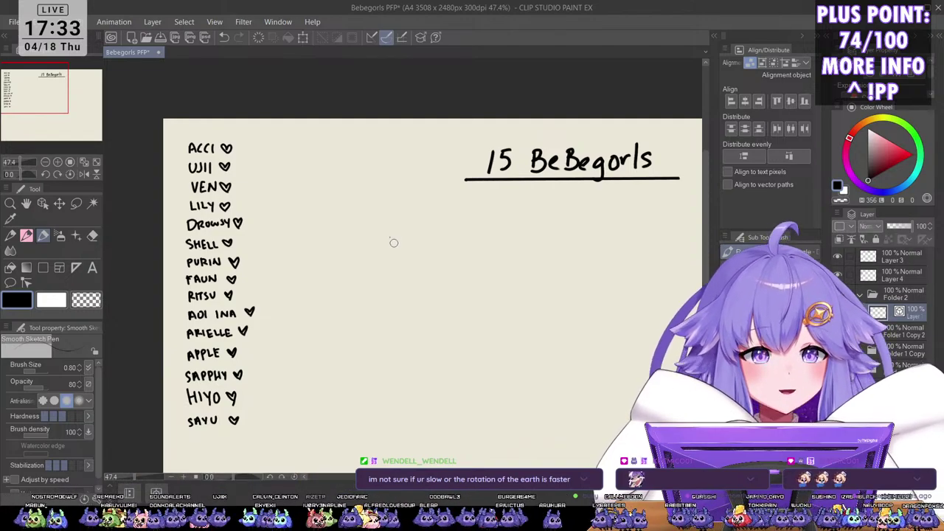
Step: Sketch a head circle between the name column and the title, then add a vertical guideline and jawline with brush size 0.70
{"action": "mouse_move", "coordinate": [410, 233]}
{"action": "left_mouse_down"}
{"action": "mouse_move", "coordinate": [426, 295]}
{"action": "mouse_move", "coordinate": [415, 237]}
{"action": "left_mouse_up"}
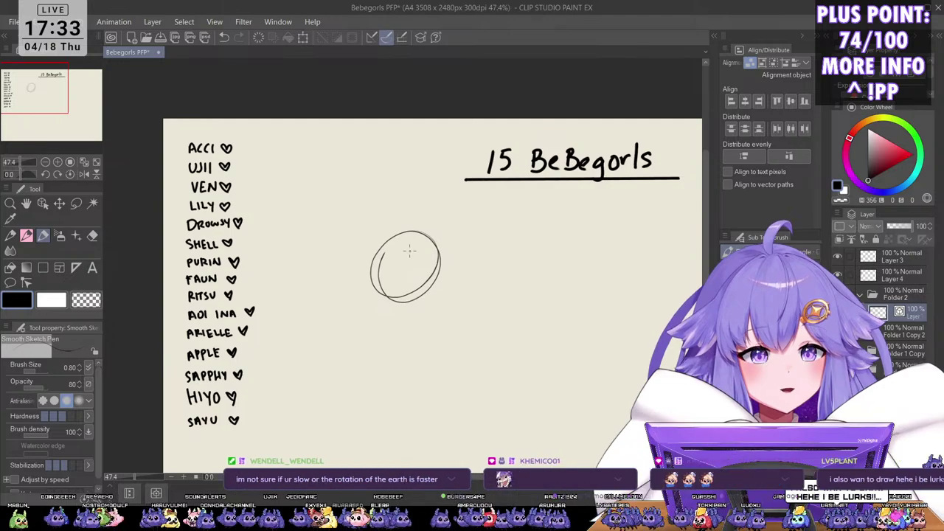
{"action": "key", "text": "["}
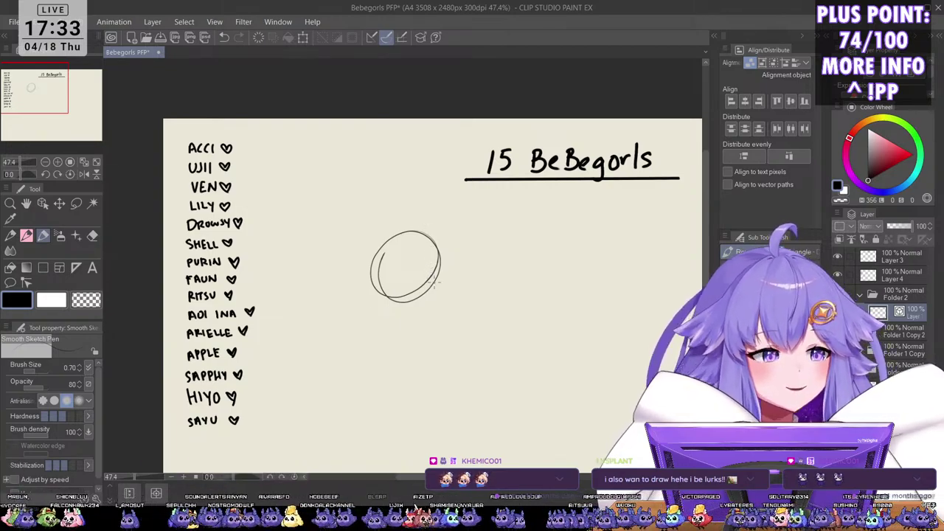
{"action": "left_click_drag", "start_coordinate": [393, 247], "coordinate": [402, 316]}
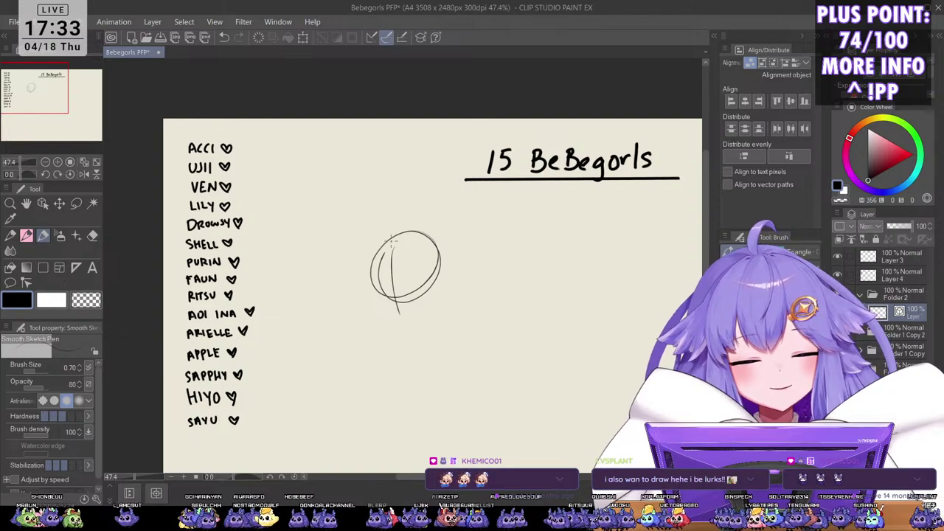
{"action": "mouse_move", "coordinate": [371, 272]}
{"action": "left_mouse_down"}
{"action": "mouse_move", "coordinate": [377, 314]}
{"action": "mouse_move", "coordinate": [399, 318]}
{"action": "mouse_move", "coordinate": [370, 292]}
{"action": "mouse_move", "coordinate": [379, 311]}
{"action": "mouse_move", "coordinate": [405, 322]}
{"action": "mouse_move", "coordinate": [401, 241]}
{"action": "mouse_move", "coordinate": [435, 309]}
{"action": "left_mouse_up"}
{"action": "key", "text": "ctrl+z"}
{"action": "key", "text": "ctrl+z"}
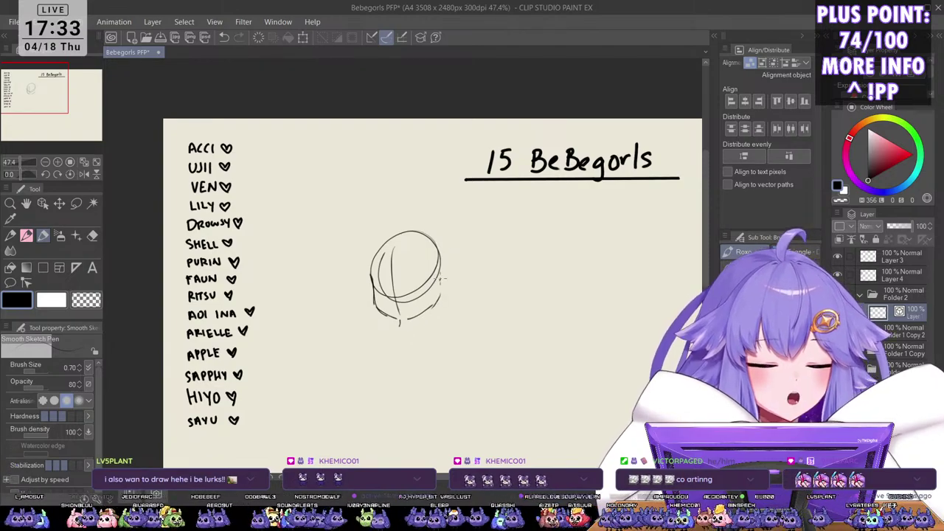
Step: Sketch an ear with inner detail on each side of the head
{"action": "mouse_move", "coordinate": [441, 274]}
{"action": "left_mouse_down"}
{"action": "mouse_move", "coordinate": [451, 288]}
{"action": "mouse_move", "coordinate": [462, 282]}
{"action": "left_mouse_up"}
{"action": "key", "text": "ctrl+z"}
{"action": "left_click_drag", "start_coordinate": [462, 284], "coordinate": [449, 292]}
{"action": "left_click_drag", "start_coordinate": [370, 284], "coordinate": [355, 295]}
{"action": "left_click_drag", "start_coordinate": [355, 297], "coordinate": [369, 301]}
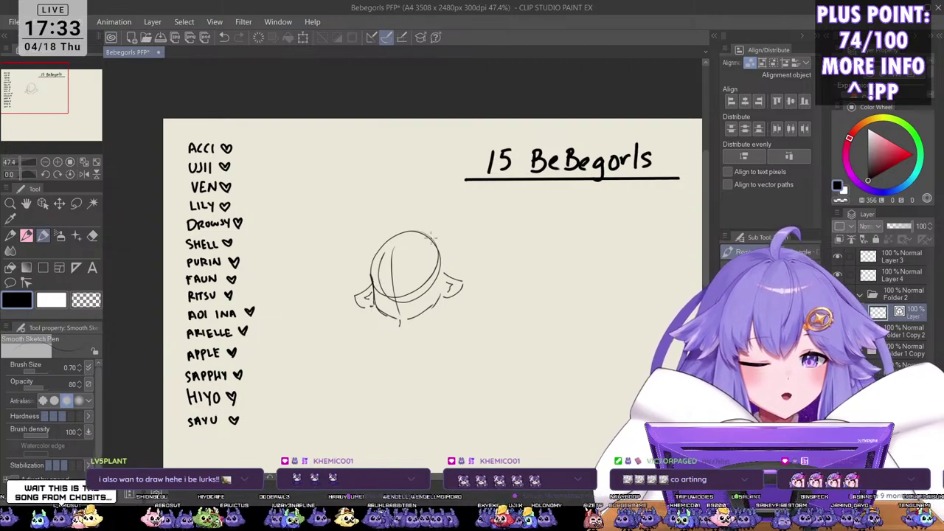
Step: Clear away the head circle and guidelines, keeping only the jawline and ears
{"action": "key", "text": "ctrl+z"}
{"action": "left_click_drag", "start_coordinate": [372, 270], "coordinate": [381, 253]}
{"action": "key", "text": "ctrl+z"}
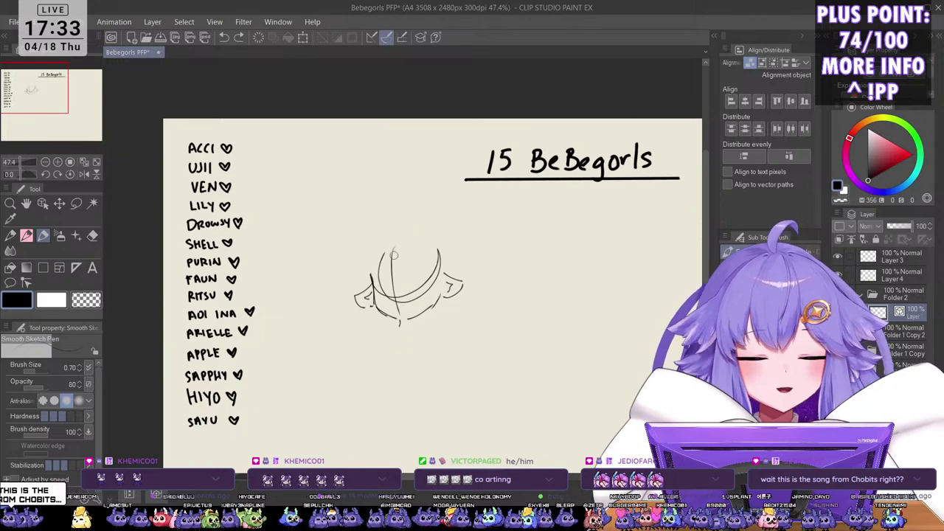
{"action": "key", "text": "ctrl+z"}
{"action": "key", "text": "ctrl+z"}
{"action": "key", "text": "ctrl+z"}
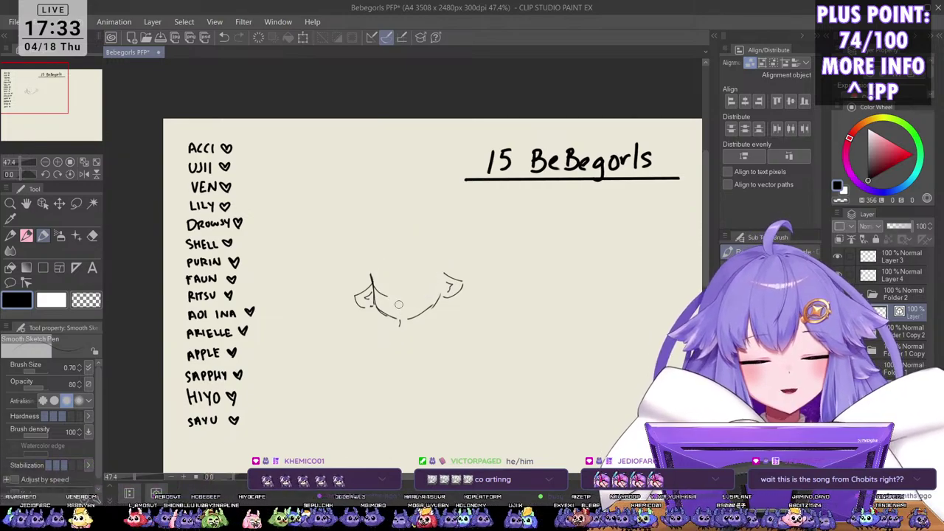
{"action": "key", "text": "ctrl+z"}
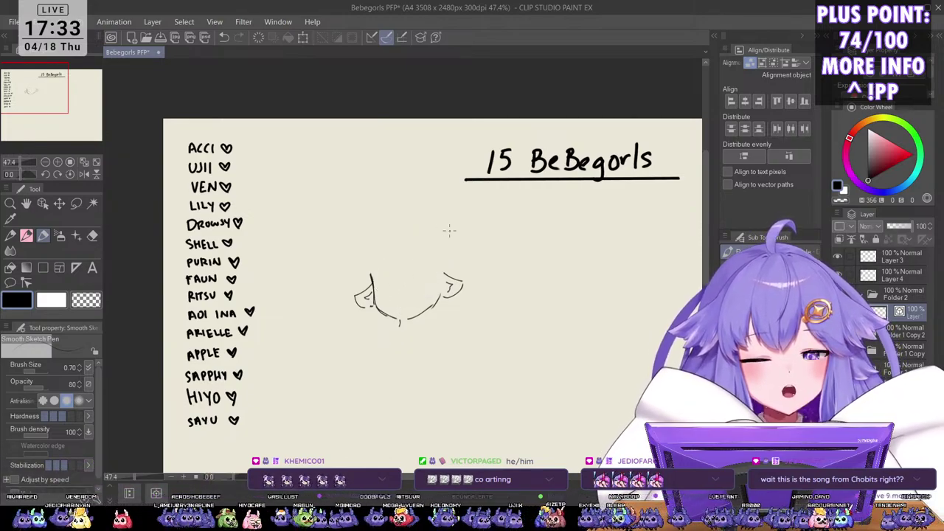
Step: Redraw the right half of the jawline as a smoother curve and reshape the right ear
{"action": "scroll", "coordinate": [433, 298], "scroll_direction": "up", "scroll_amount": 1}
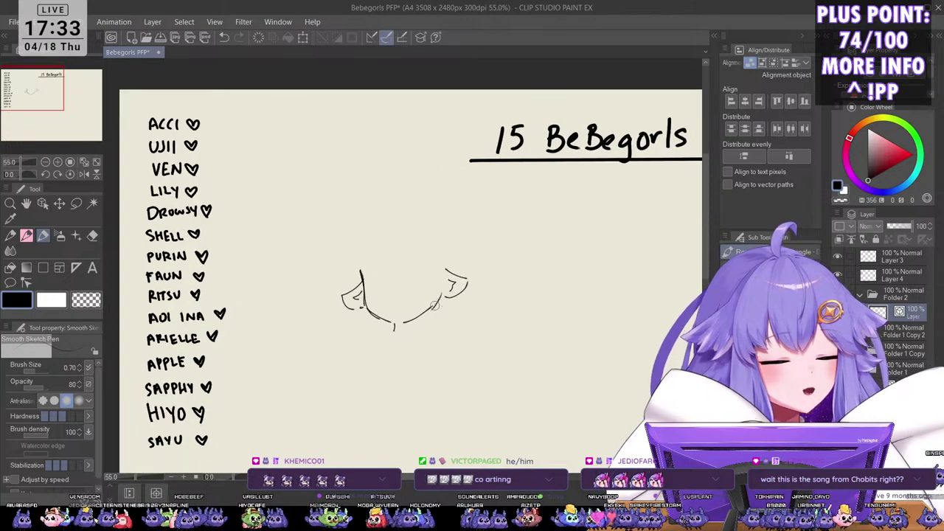
{"action": "key", "text": "ctrl+z"}
{"action": "mouse_move", "coordinate": [405, 322]}
{"action": "left_mouse_down"}
{"action": "mouse_move", "coordinate": [472, 291]}
{"action": "mouse_move", "coordinate": [464, 298]}
{"action": "mouse_move", "coordinate": [452, 286]}
{"action": "mouse_move", "coordinate": [458, 297]}
{"action": "mouse_move", "coordinate": [442, 301]}
{"action": "left_mouse_up"}
{"action": "key", "text": "ctrl+z"}
{"action": "key", "text": "ctrl+z"}
{"action": "key", "text": "ctrl+z"}
{"action": "key", "text": "ctrl+z"}
{"action": "key", "text": "ctrl+z"}
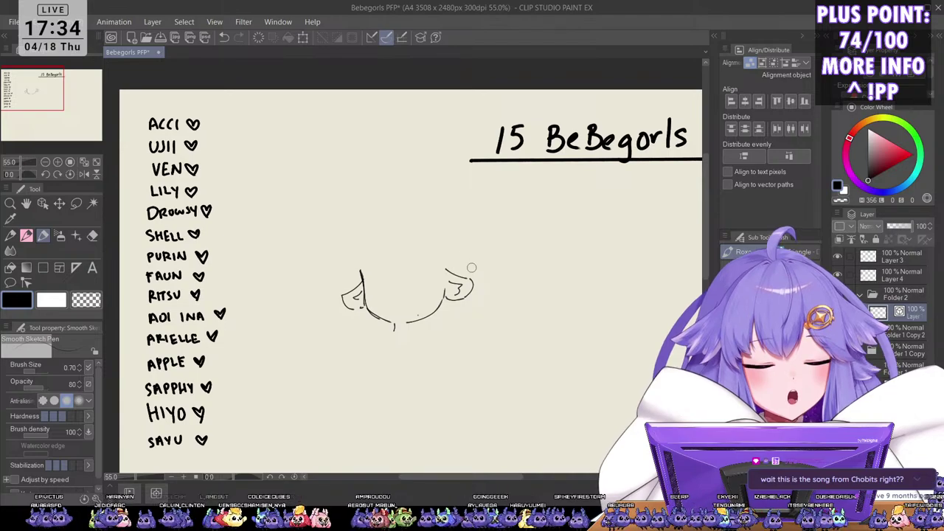
Step: Redraw the left ear's outline and add short neck lines below the chin
{"action": "key", "text": "ctrl+z"}
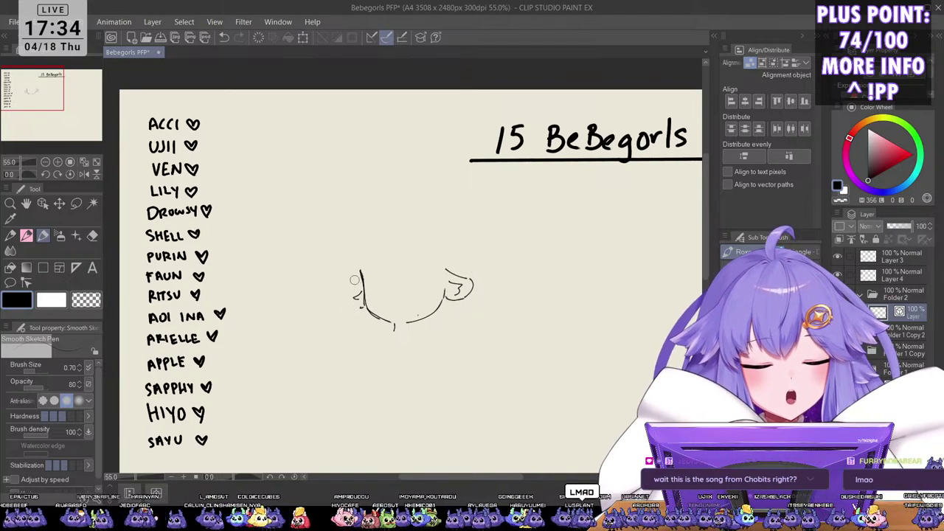
{"action": "mouse_move", "coordinate": [361, 272]}
{"action": "left_mouse_down"}
{"action": "mouse_move", "coordinate": [356, 295]}
{"action": "mouse_move", "coordinate": [339, 292]}
{"action": "mouse_move", "coordinate": [359, 308]}
{"action": "left_mouse_up"}
{"action": "key", "text": "ctrl+z"}
{"action": "key", "text": "ctrl+z"}
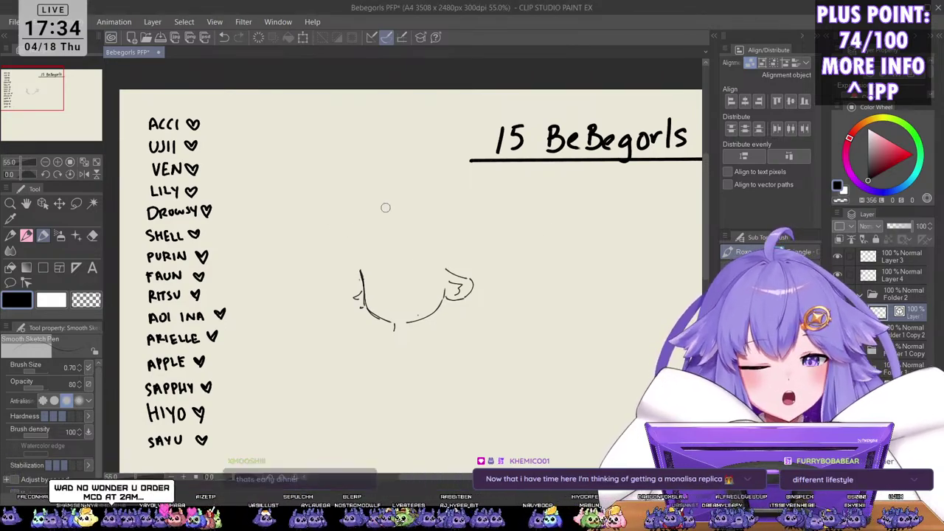
{"action": "mouse_move", "coordinate": [361, 279]}
{"action": "left_mouse_down"}
{"action": "mouse_move", "coordinate": [342, 299]}
{"action": "mouse_move", "coordinate": [360, 309]}
{"action": "left_mouse_up"}
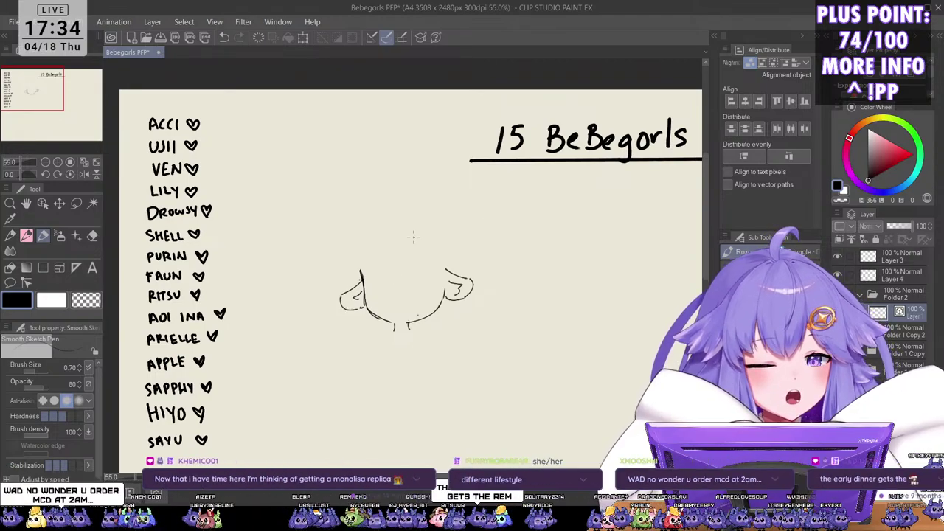
Step: Sketch jagged bangs with a hair clip and a long side lock in front of the right ear
{"action": "mouse_move", "coordinate": [384, 248]}
{"action": "left_mouse_down"}
{"action": "mouse_move", "coordinate": [385, 278]}
{"action": "mouse_move", "coordinate": [401, 288]}
{"action": "mouse_move", "coordinate": [420, 271]}
{"action": "mouse_move", "coordinate": [465, 270]}
{"action": "mouse_move", "coordinate": [461, 277]}
{"action": "mouse_move", "coordinate": [435, 259]}
{"action": "mouse_move", "coordinate": [438, 274]}
{"action": "left_mouse_up"}
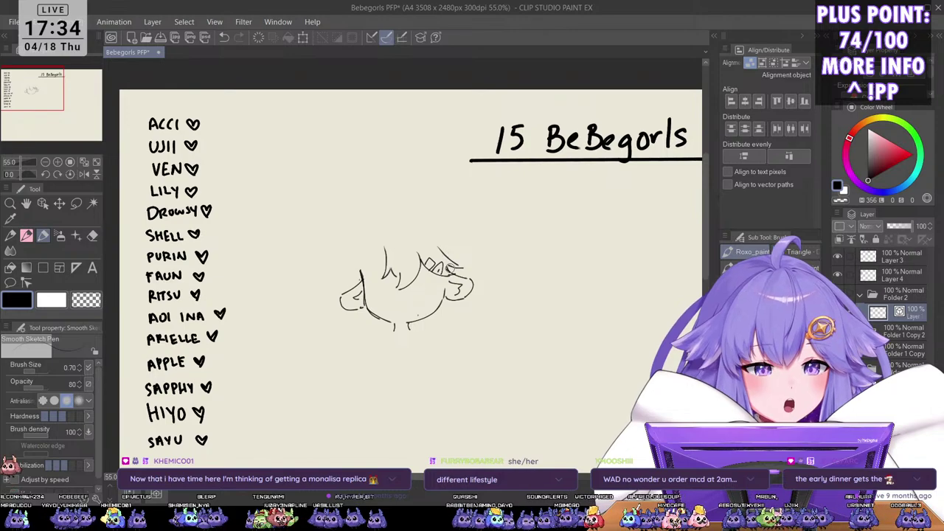
{"action": "scroll", "coordinate": [446, 269], "scroll_direction": "up", "scroll_amount": 1}
{"action": "key", "text": "ctrl+z"}
{"action": "left_click_drag", "start_coordinate": [451, 267], "coordinate": [464, 267]}
{"action": "key", "text": "ctrl+z"}
{"action": "key", "text": "ctrl+z"}
{"action": "mouse_move", "coordinate": [463, 267]}
{"action": "left_mouse_down"}
{"action": "mouse_move", "coordinate": [424, 332]}
{"action": "mouse_move", "coordinate": [442, 337]}
{"action": "mouse_move", "coordinate": [439, 329]}
{"action": "left_mouse_up"}
{"action": "key", "text": "ctrl+z"}
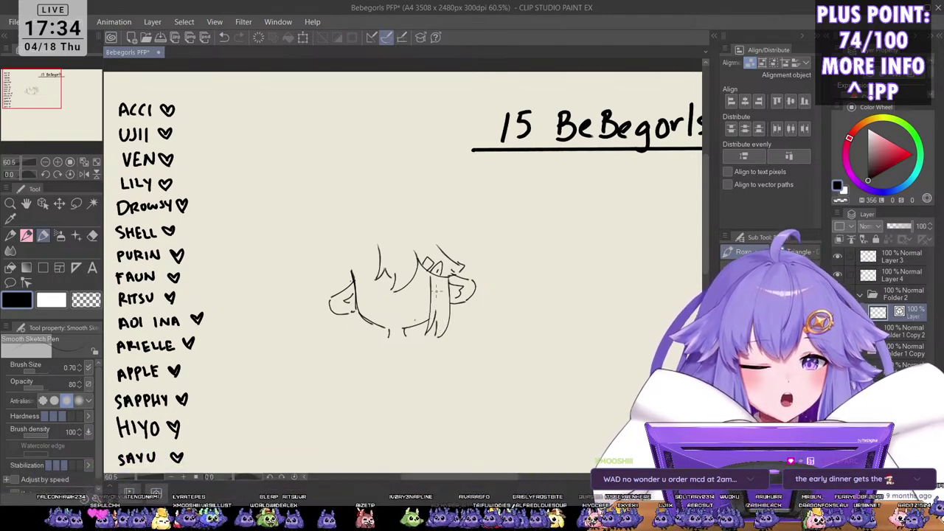
Step: Sketch the left side of the bangs and a long side lock in front of the left ear
{"action": "left_click_drag", "start_coordinate": [370, 274], "coordinate": [366, 282]}
{"action": "key", "text": "ctrl+z"}
{"action": "mouse_move", "coordinate": [364, 234]}
{"action": "left_mouse_down"}
{"action": "mouse_move", "coordinate": [338, 271]}
{"action": "mouse_move", "coordinate": [363, 285]}
{"action": "mouse_move", "coordinate": [366, 341]}
{"action": "left_mouse_up"}
{"action": "key", "text": "ctrl+z"}
{"action": "mouse_move", "coordinate": [359, 281]}
{"action": "left_mouse_down"}
{"action": "mouse_move", "coordinate": [365, 333]}
{"action": "mouse_move", "coordinate": [349, 300]}
{"action": "mouse_move", "coordinate": [350, 335]}
{"action": "mouse_move", "coordinate": [368, 338]}
{"action": "left_mouse_up"}
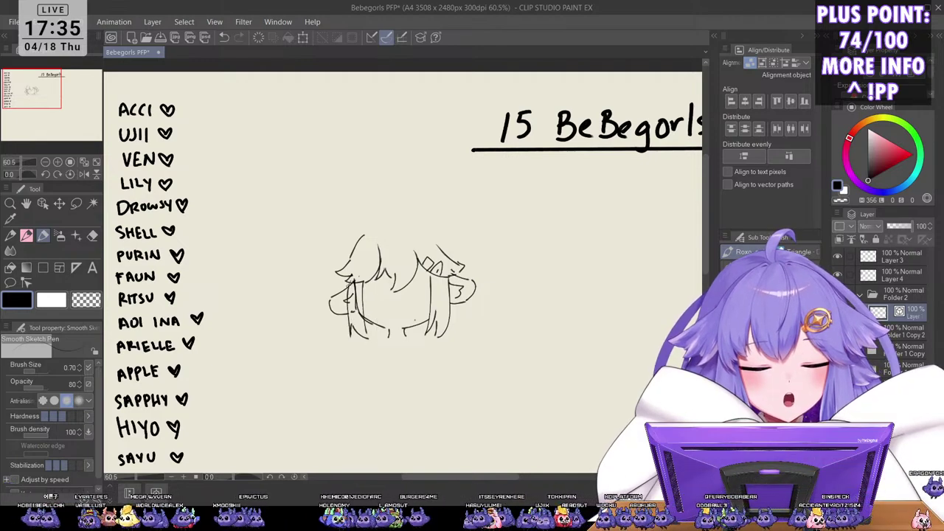
{"action": "mouse_move", "coordinate": [336, 295]}
{"action": "left_mouse_down"}
{"action": "mouse_move", "coordinate": [352, 289]}
{"action": "mouse_move", "coordinate": [363, 320]}
{"action": "mouse_move", "coordinate": [332, 294]}
{"action": "mouse_move", "coordinate": [342, 306]}
{"action": "left_mouse_up"}
Step: Lasso the whole head sketch, delete it from the canvas and deselect
{"action": "scroll", "coordinate": [467, 219], "scroll_direction": "down", "scroll_amount": 5}
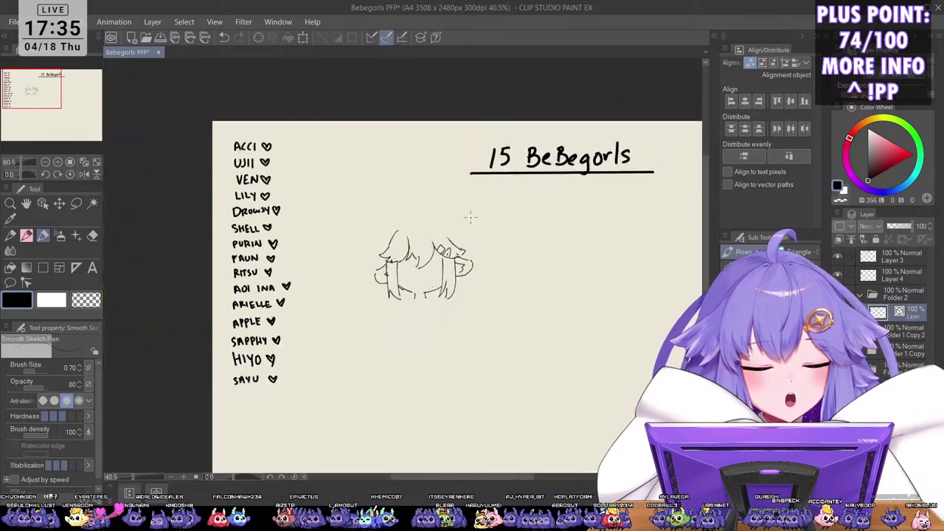
{"action": "scroll", "coordinate": [480, 237], "scroll_direction": "up", "scroll_amount": 2}
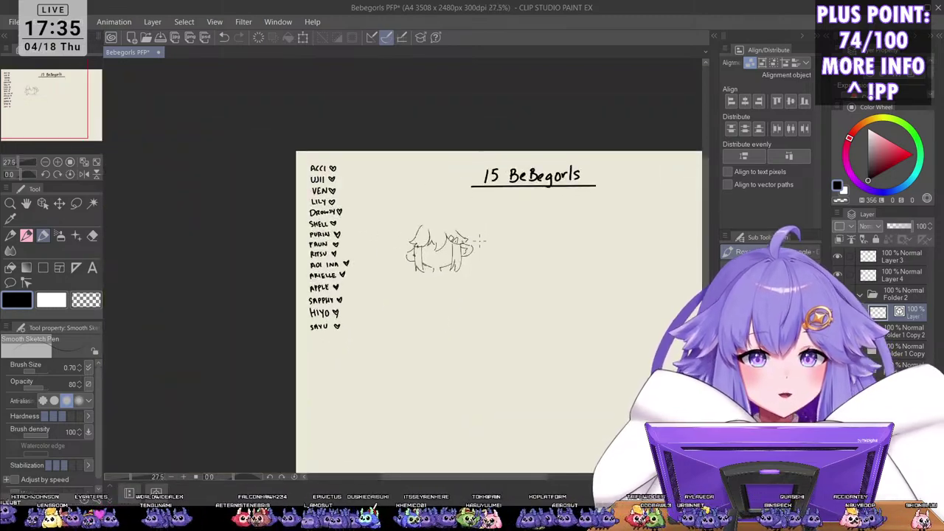
{"action": "scroll", "coordinate": [447, 272], "scroll_direction": "up", "scroll_amount": 1}
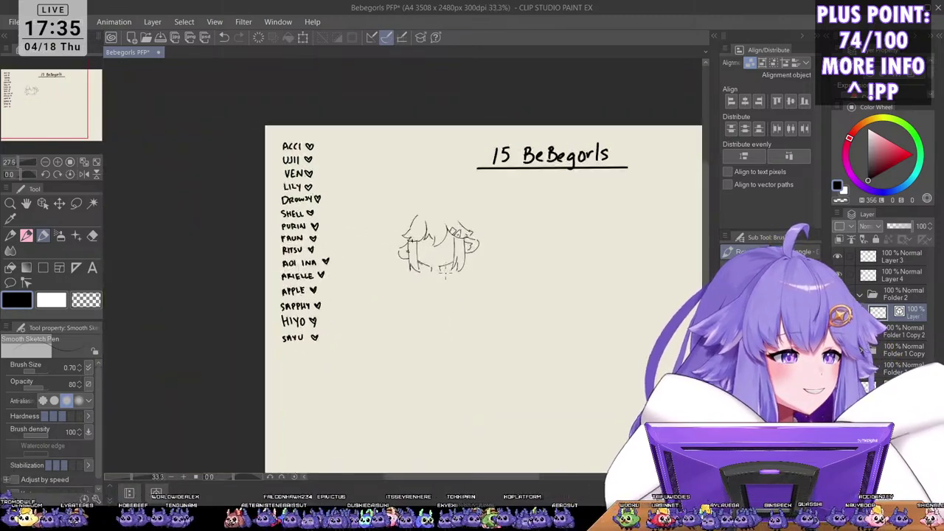
{"action": "key", "text": "m"}
{"action": "mouse_move", "coordinate": [488, 212]}
{"action": "left_mouse_down"}
{"action": "mouse_move", "coordinate": [394, 285]}
{"action": "mouse_move", "coordinate": [492, 207]}
{"action": "left_mouse_up"}
{"action": "left_click", "coordinate": [436, 330]}
{"action": "key", "text": "ctrl+d"}
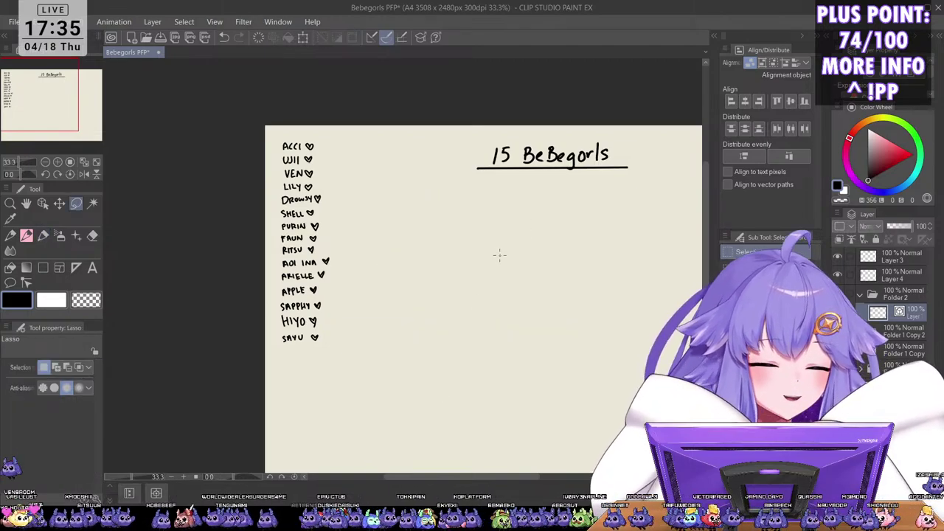
Step: Switch to the Kuro Sketch pen and save the document
{"action": "key", "text": "p"}
{"action": "left_click_drag", "start_coordinate": [494, 315], "coordinate": [446, 327]}
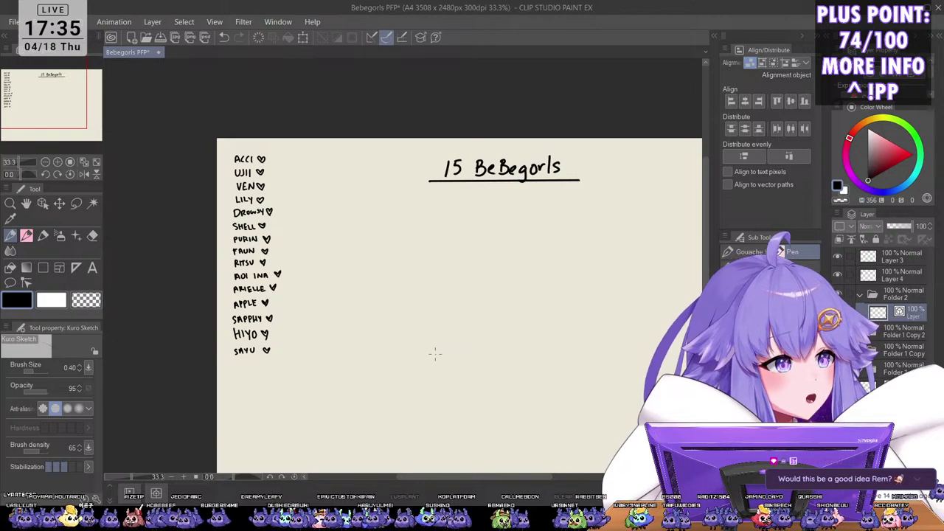
{"action": "key", "text": "ctrl+s"}
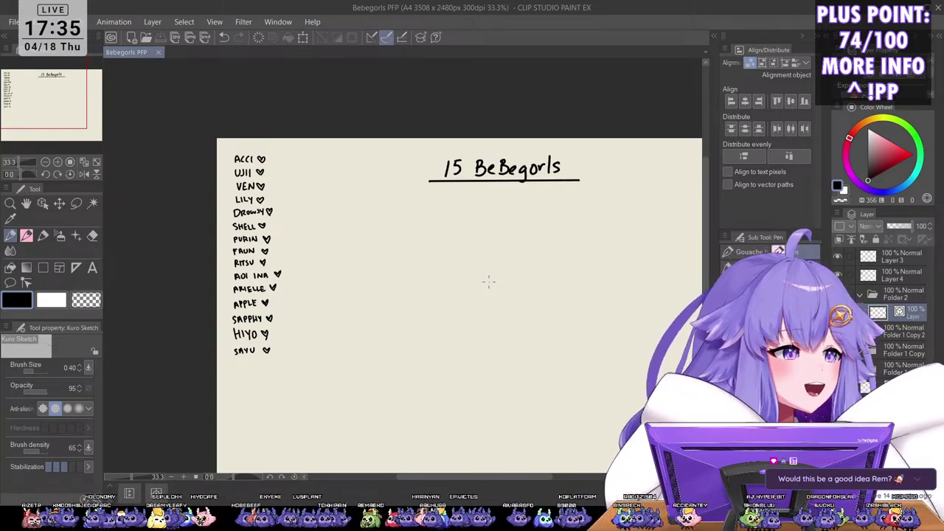
{"action": "left_click", "coordinate": [198, 260]}
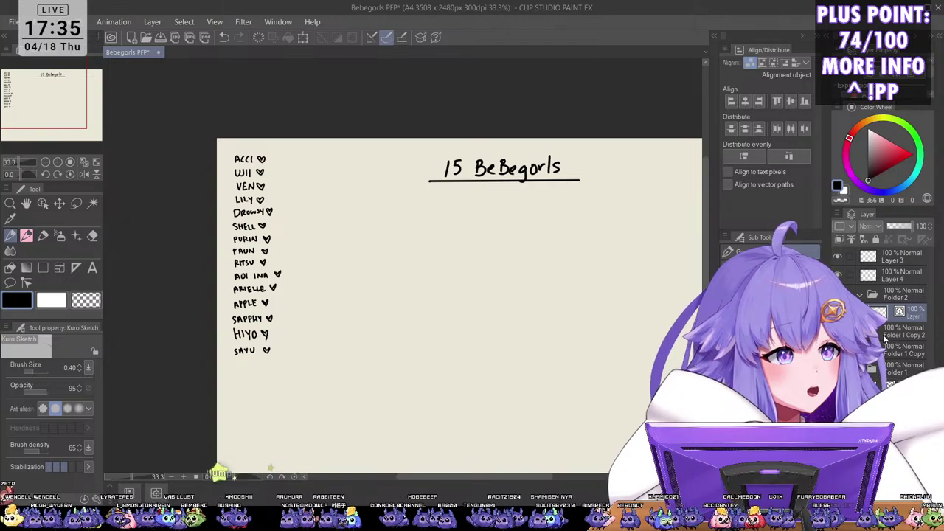
{"action": "key", "text": "ctrl+s"}
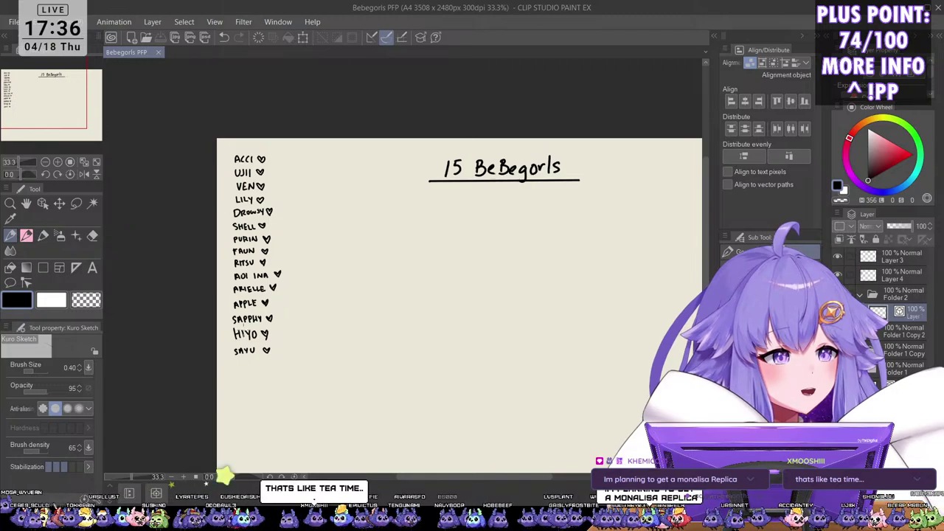
Step: Bring the title and name column into view and make Layer 4 the active layer
{"action": "left_click", "coordinate": [356, 269]}
{"action": "scroll", "coordinate": [512, 290], "scroll_direction": "down", "scroll_amount": 1}
{"action": "left_click_drag", "start_coordinate": [523, 338], "coordinate": [508, 309]}
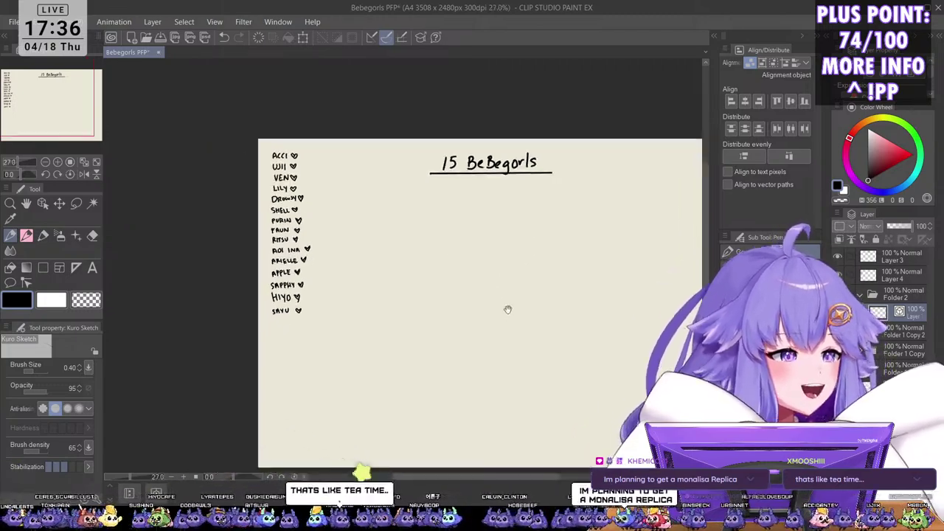
{"action": "left_click", "coordinate": [896, 275]}
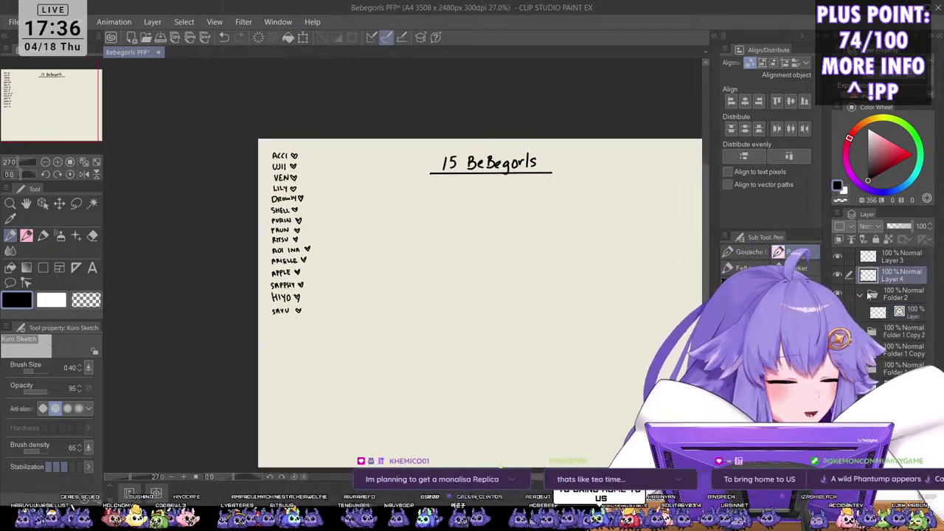
Step: Check the contents of Layer 4 with an unchanged transform, and make the layer inside Folder 2 active
{"action": "key", "text": "ctrl+t"}
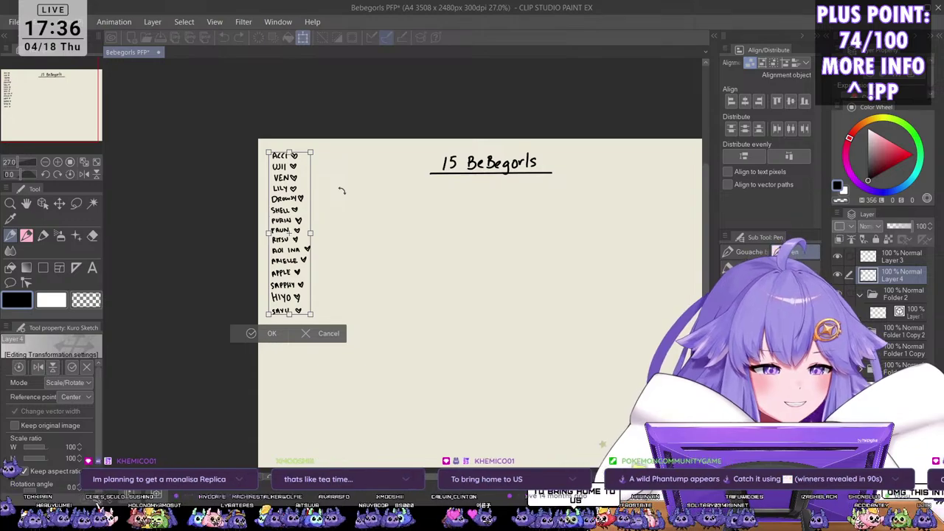
{"action": "key", "text": "Return"}
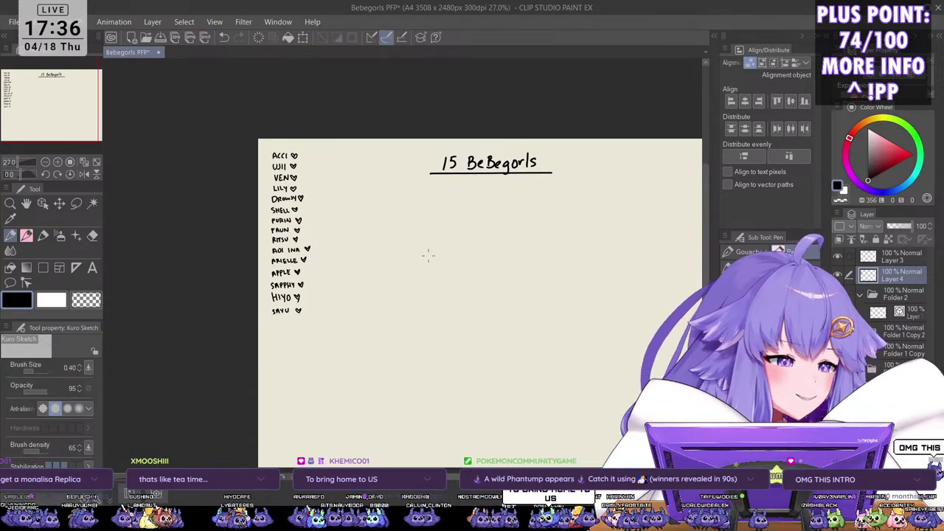
{"action": "scroll", "coordinate": [446, 310], "scroll_direction": "up", "scroll_amount": 1}
{"action": "scroll", "coordinate": [457, 363], "scroll_direction": "down", "scroll_amount": 1}
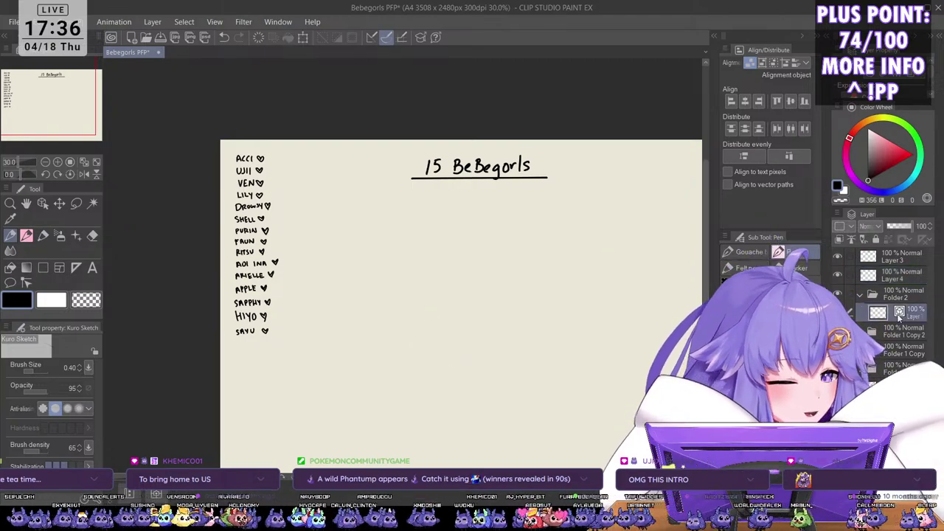
{"action": "scroll", "coordinate": [476, 327], "scroll_direction": "down", "scroll_amount": 2}
{"action": "scroll", "coordinate": [475, 327], "scroll_direction": "up", "scroll_amount": 3}
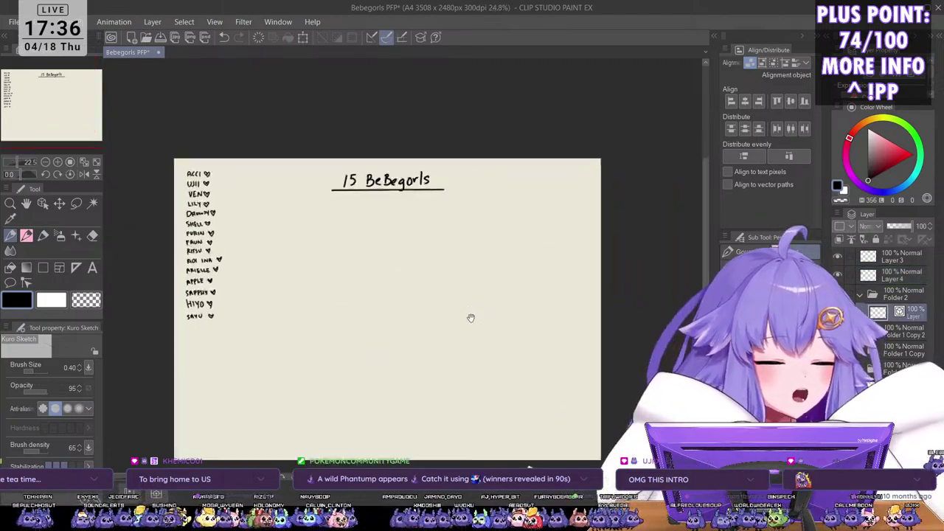
{"action": "scroll", "coordinate": [444, 409], "scroll_direction": "up", "scroll_amount": 1}
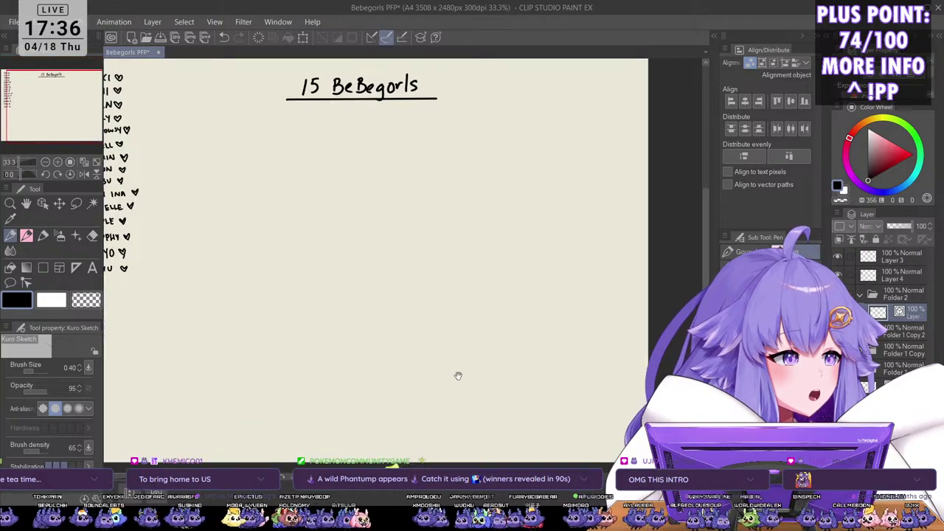
{"action": "left_click_drag", "start_coordinate": [457, 375], "coordinate": [489, 392]}
{"action": "scroll", "coordinate": [472, 321], "scroll_direction": "down", "scroll_amount": 1}
{"action": "scroll", "coordinate": [462, 378], "scroll_direction": "down", "scroll_amount": 1}
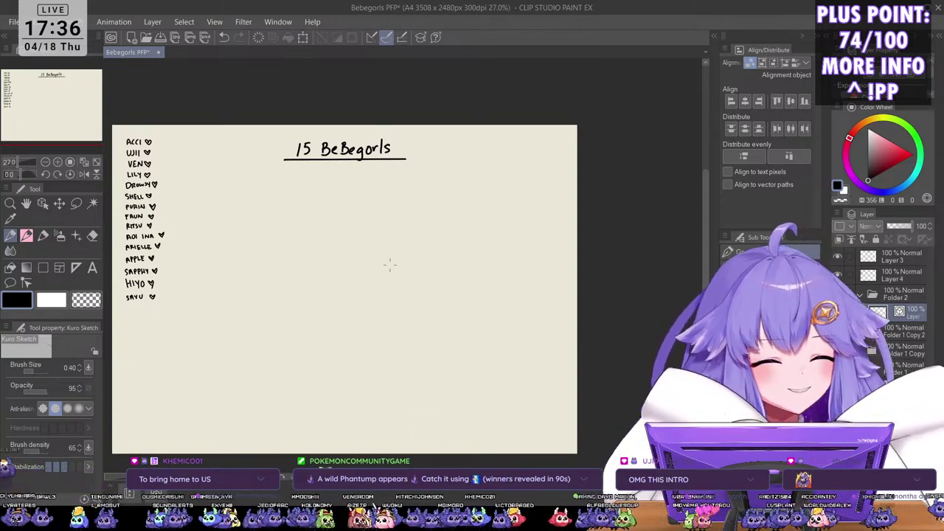
{"action": "scroll", "coordinate": [390, 265], "scroll_direction": "down", "scroll_amount": 2}
{"action": "left_click_drag", "start_coordinate": [380, 317], "coordinate": [468, 309]}
{"action": "scroll", "coordinate": [447, 339], "scroll_direction": "up", "scroll_amount": 1}
{"action": "scroll", "coordinate": [468, 249], "scroll_direction": "up", "scroll_amount": 4}
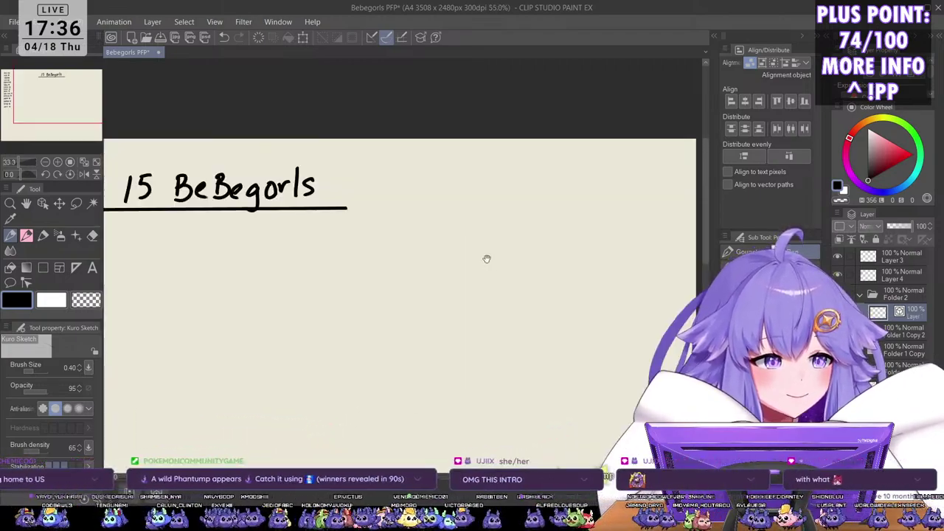
{"action": "left_click_drag", "start_coordinate": [437, 249], "coordinate": [495, 323]}
{"action": "scroll", "coordinate": [413, 270], "scroll_direction": "up", "scroll_amount": 1}
{"action": "key", "text": "minus"}
{"action": "key", "text": "minus"}
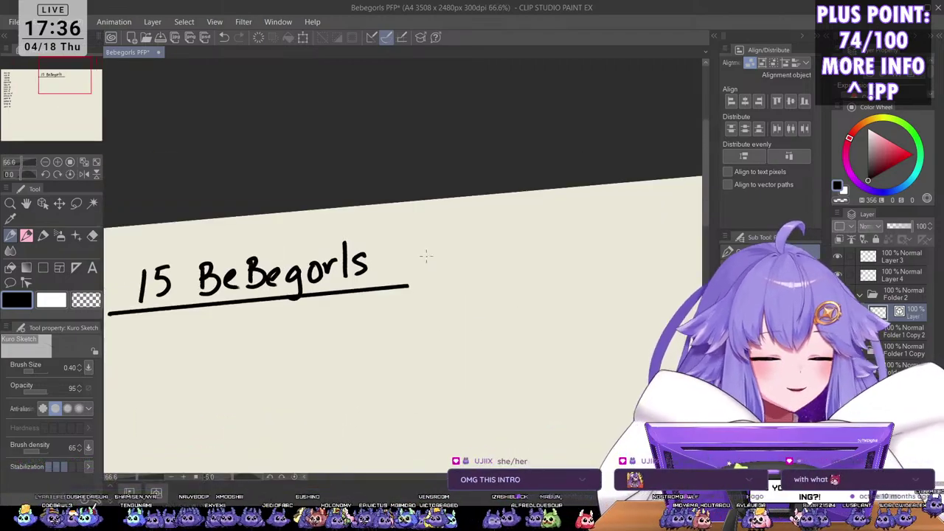
{"action": "scroll", "coordinate": [434, 221], "scroll_direction": "down", "scroll_amount": 2}
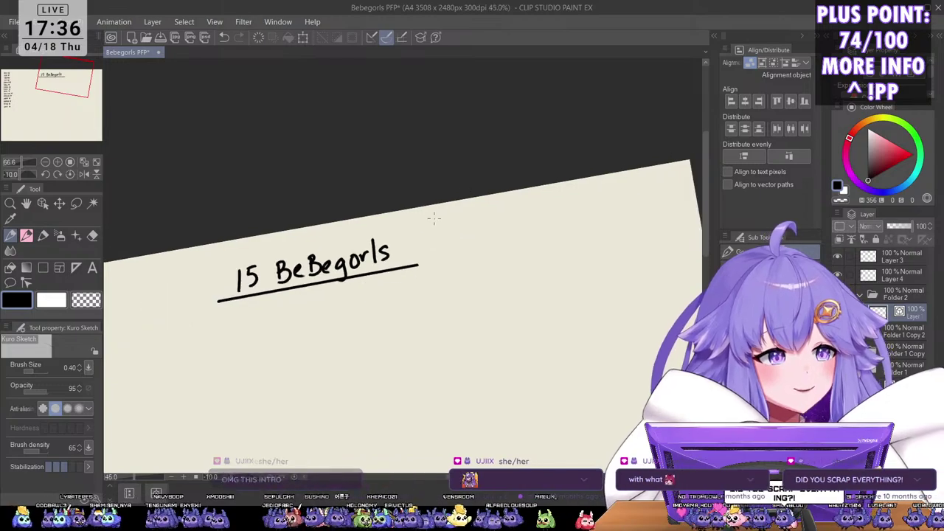
{"action": "key", "text": "asciicircum"}
{"action": "scroll", "coordinate": [464, 259], "scroll_direction": "up", "scroll_amount": 1}
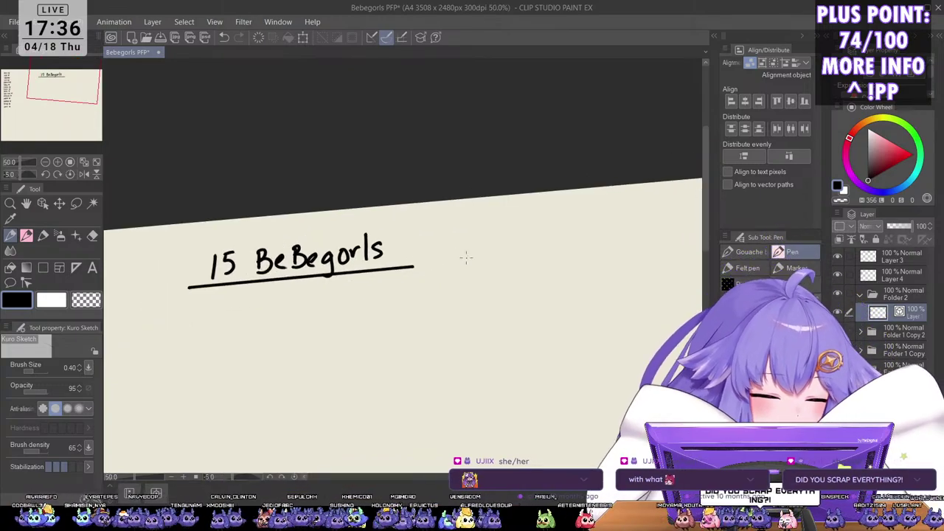
{"action": "scroll", "coordinate": [468, 253], "scroll_direction": "down", "scroll_amount": 3}
{"action": "left_click_drag", "start_coordinate": [435, 411], "coordinate": [505, 328]}
{"action": "key", "text": "asciicircum"}
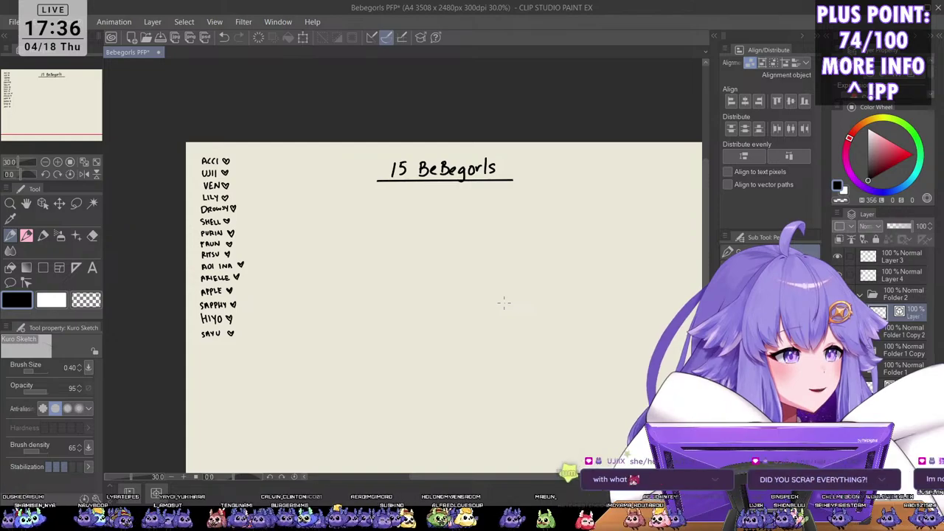
{"action": "scroll", "coordinate": [372, 243], "scroll_direction": "up", "scroll_amount": 1}
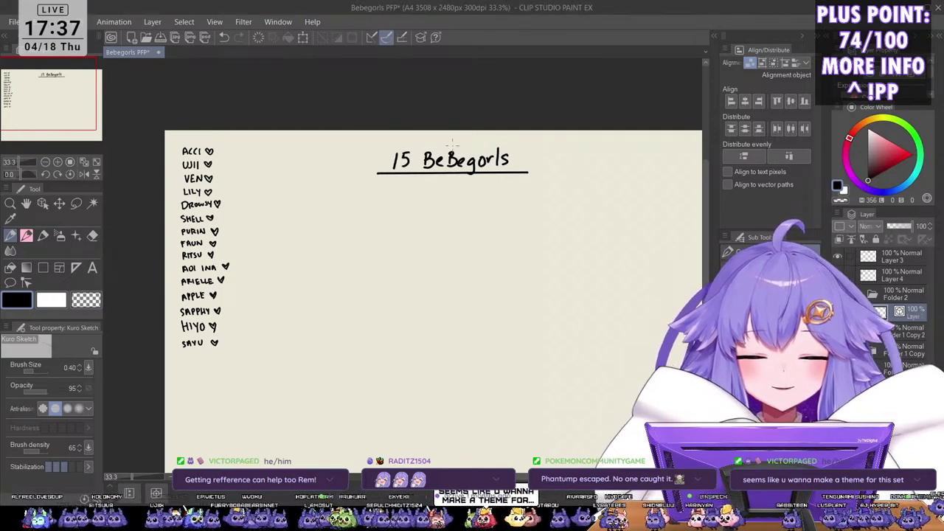
Step: Handwrite "school ver." just after the "15 BeBegorls" title with the Kuro Sketch pen, its brush size raised to 0.60
{"action": "left_click_drag", "start_coordinate": [542, 193], "coordinate": [477, 266]}
{"action": "scroll", "coordinate": [470, 221], "scroll_direction": "up", "scroll_amount": 2}
{"action": "key", "text": "minus"}
{"action": "scroll", "coordinate": [460, 220], "scroll_direction": "up", "scroll_amount": 2}
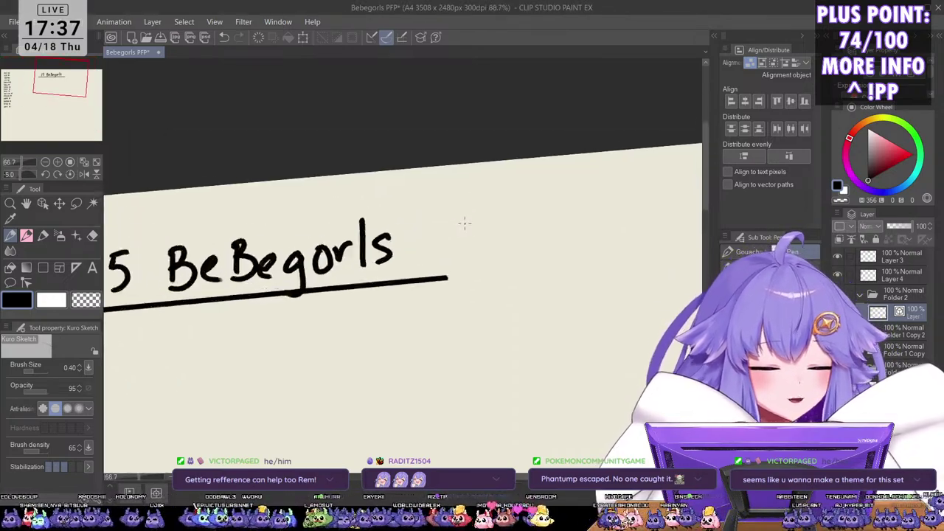
{"action": "mouse_move", "coordinate": [435, 243]}
{"action": "left_mouse_down"}
{"action": "mouse_move", "coordinate": [424, 255]}
{"action": "mouse_move", "coordinate": [462, 254]}
{"action": "mouse_move", "coordinate": [468, 244]}
{"action": "left_mouse_up"}
{"action": "mouse_move", "coordinate": [479, 241]}
{"action": "left_mouse_down"}
{"action": "mouse_move", "coordinate": [484, 251]}
{"action": "mouse_move", "coordinate": [509, 235]}
{"action": "mouse_move", "coordinate": [522, 246]}
{"action": "mouse_move", "coordinate": [537, 234]}
{"action": "left_mouse_up"}
{"action": "scroll", "coordinate": [589, 255], "scroll_direction": "down", "scroll_amount": 2}
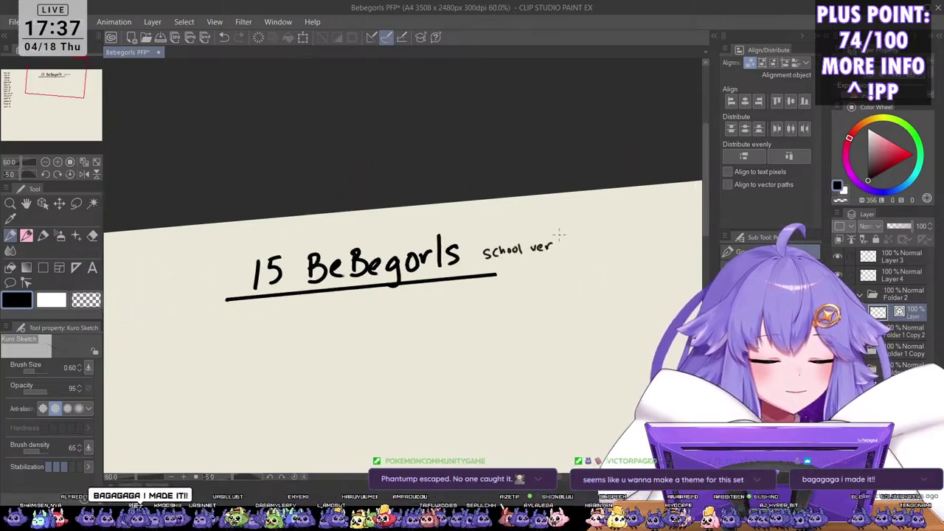
{"action": "left_click", "coordinate": [560, 243]}
{"action": "key", "text": "asciicircum"}
{"action": "scroll", "coordinate": [557, 323], "scroll_direction": "down", "scroll_amount": 1}
{"action": "left_click_drag", "start_coordinate": [554, 353], "coordinate": [568, 230]}
{"action": "scroll", "coordinate": [462, 226], "scroll_direction": "up", "scroll_amount": 2}
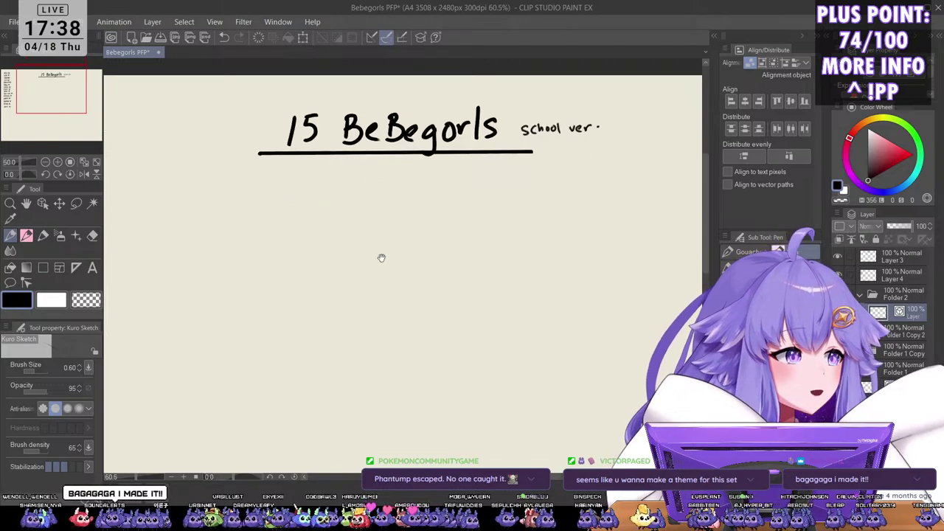
{"action": "left_click_drag", "start_coordinate": [331, 356], "coordinate": [510, 301]}
{"action": "left_click_drag", "start_coordinate": [434, 342], "coordinate": [440, 373]}
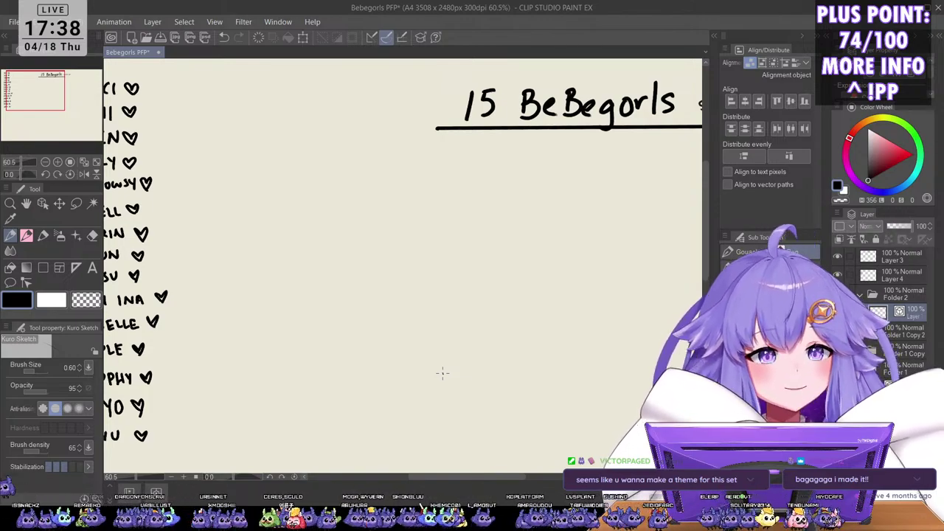
{"action": "scroll", "coordinate": [522, 274], "scroll_direction": "down", "scroll_amount": 5}
{"action": "scroll", "coordinate": [480, 332], "scroll_direction": "up", "scroll_amount": 5}
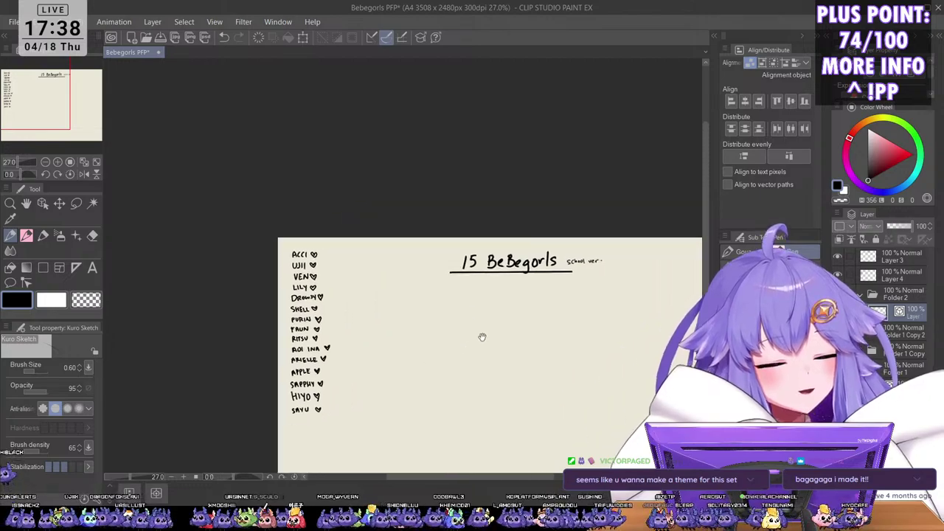
{"action": "scroll", "coordinate": [588, 278], "scroll_direction": "up", "scroll_amount": 1}
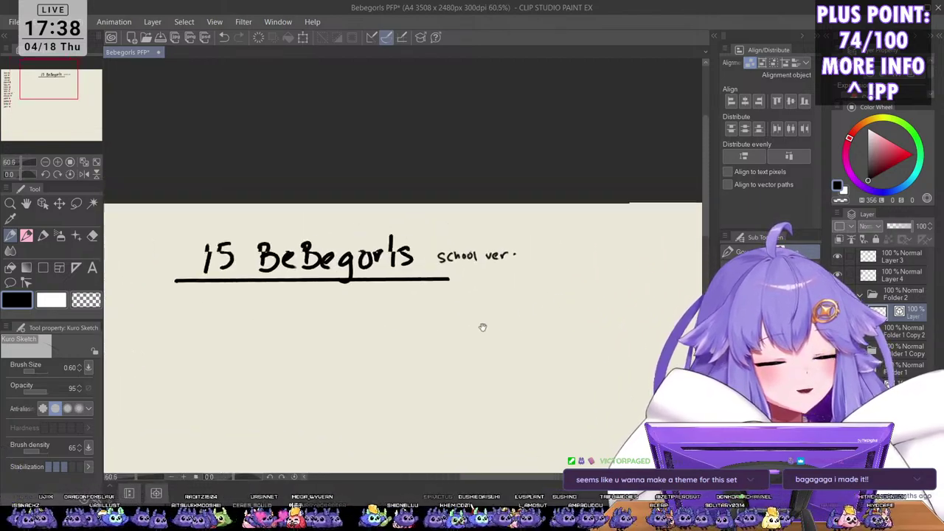
{"action": "key", "text": "m"}
{"action": "mouse_move", "coordinate": [507, 244]}
{"action": "left_mouse_down"}
{"action": "mouse_move", "coordinate": [411, 257]}
{"action": "mouse_move", "coordinate": [432, 284]}
{"action": "mouse_move", "coordinate": [513, 269]}
{"action": "left_mouse_up"}
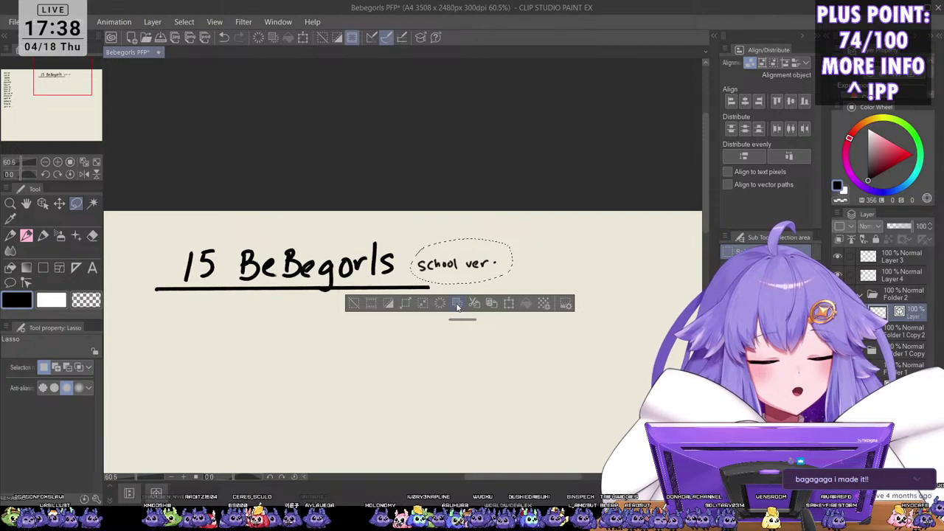
{"action": "left_click", "coordinate": [446, 340]}
{"action": "scroll", "coordinate": [445, 341], "scroll_direction": "down", "scroll_amount": 3}
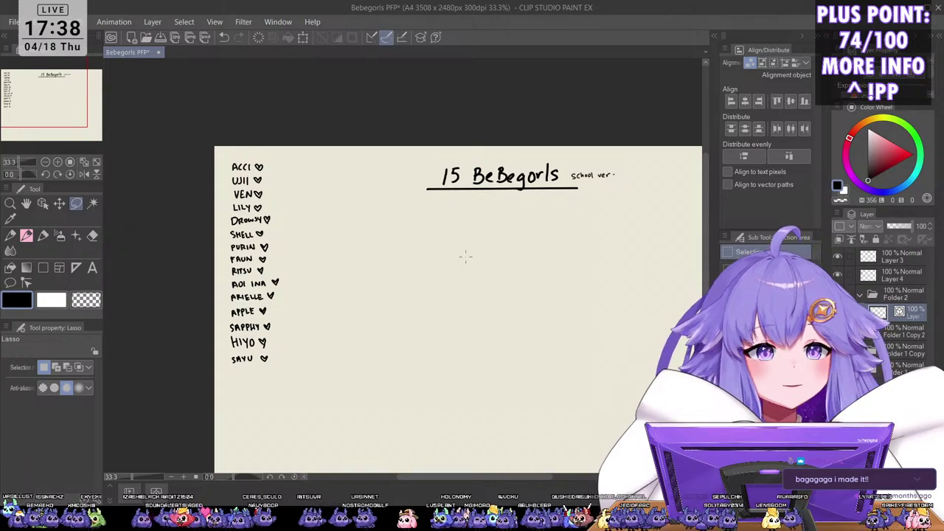
Step: Switch to the CEIPEN pen, undo a short test stroke and set the brush size to 0.30
{"action": "key", "text": "p"}
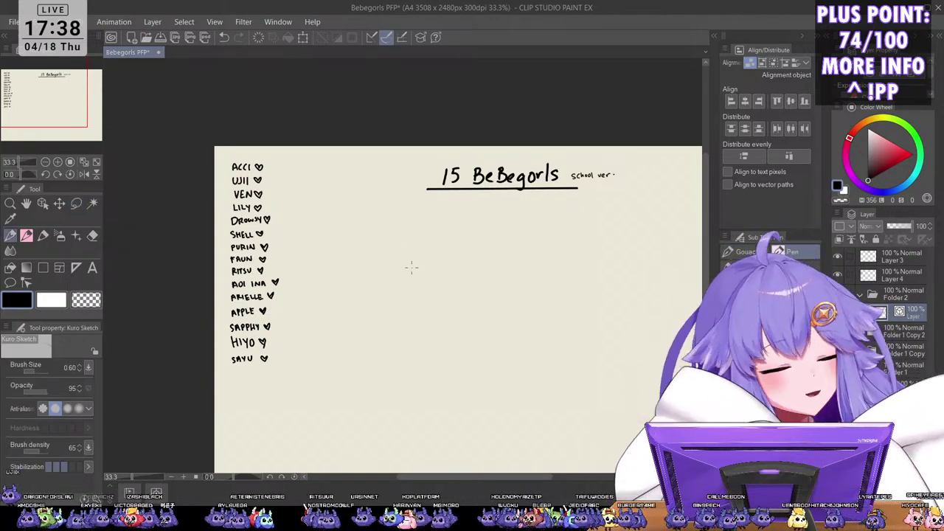
{"action": "key", "text": "p"}
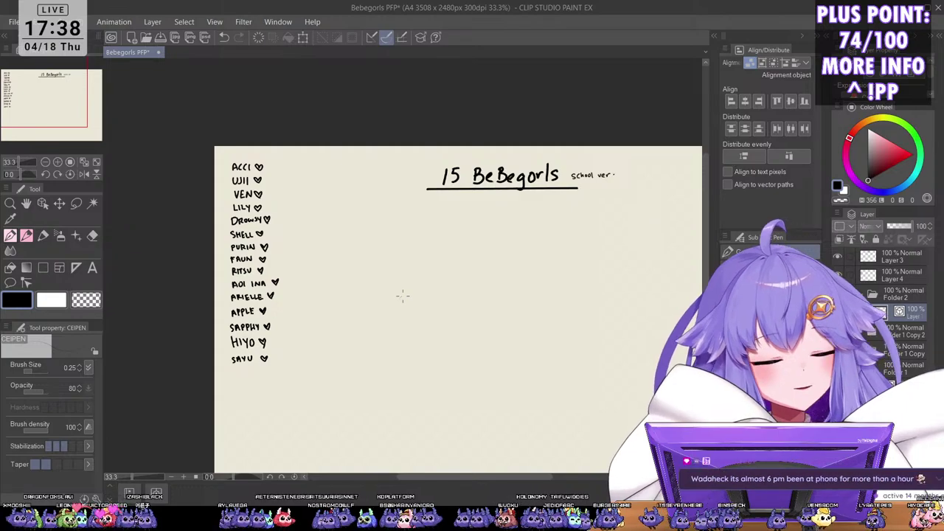
{"action": "left_click_drag", "start_coordinate": [400, 298], "coordinate": [420, 292]}
{"action": "key", "text": "ctrl+z"}
{"action": "key", "text": "bracketright"}
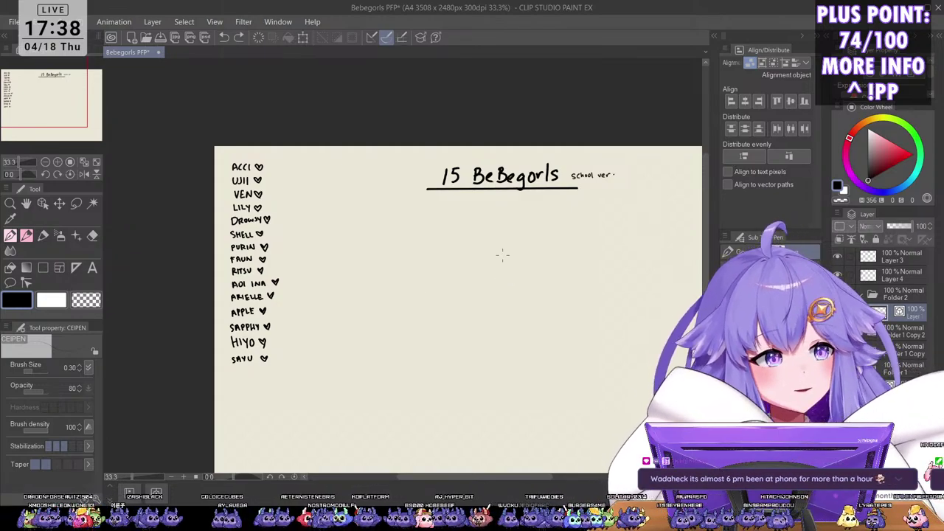
Step: Try a head circle with a curved face guideline beside the name column, and clear it from the layer
{"action": "scroll", "coordinate": [486, 278], "scroll_direction": "up", "scroll_amount": 1}
{"action": "left_click_drag", "start_coordinate": [486, 278], "coordinate": [483, 301]}
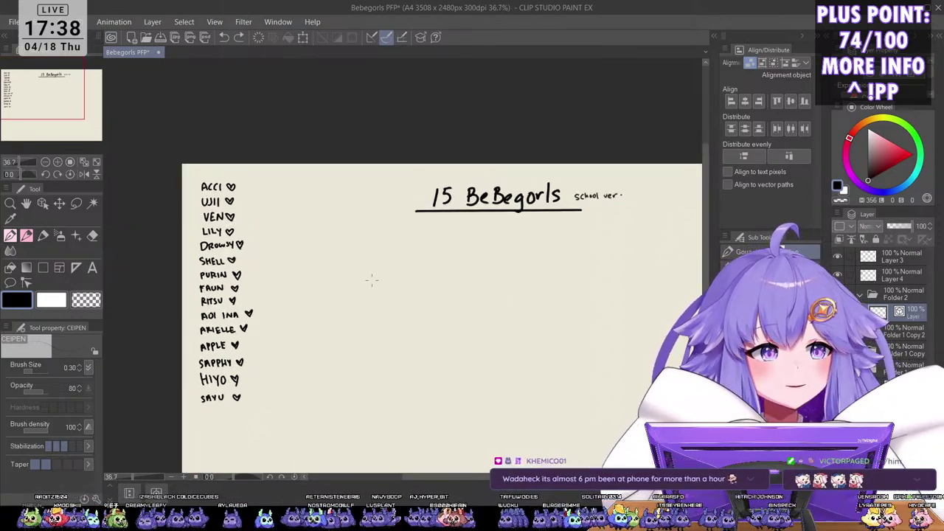
{"action": "mouse_move", "coordinate": [350, 283]}
{"action": "left_mouse_down"}
{"action": "mouse_move", "coordinate": [384, 258]}
{"action": "mouse_move", "coordinate": [354, 264]}
{"action": "left_mouse_up"}
{"action": "scroll", "coordinate": [364, 291], "scroll_direction": "up", "scroll_amount": 4}
{"action": "left_click_drag", "start_coordinate": [343, 305], "coordinate": [402, 277]}
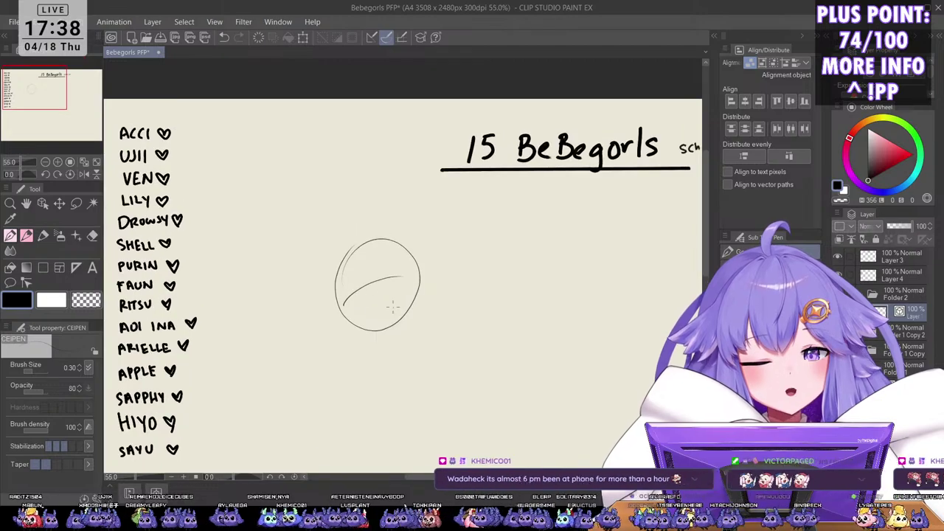
{"action": "key", "text": "ctrl+z"}
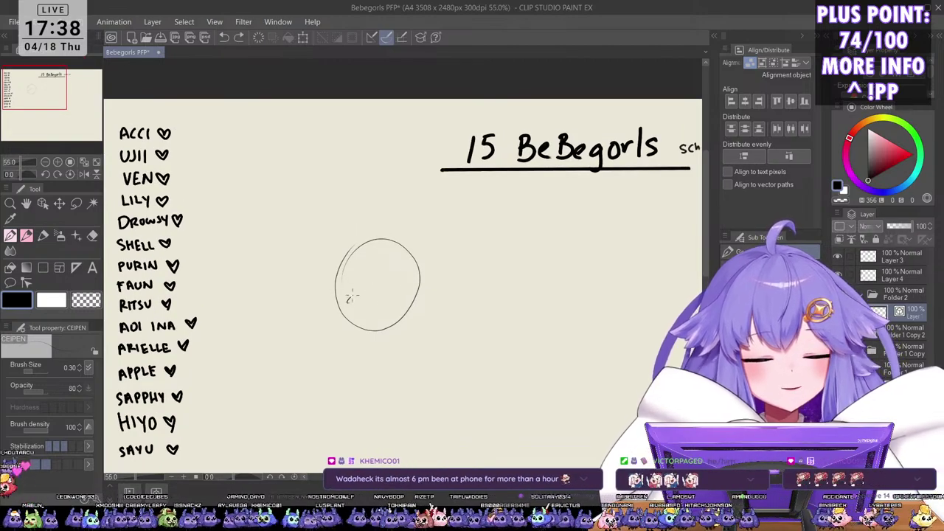
{"action": "key", "text": "ctrl+y"}
{"action": "key", "text": "ctrl+z"}
{"action": "left_click_drag", "start_coordinate": [349, 299], "coordinate": [400, 281]}
{"action": "key", "text": "ctrl+z"}
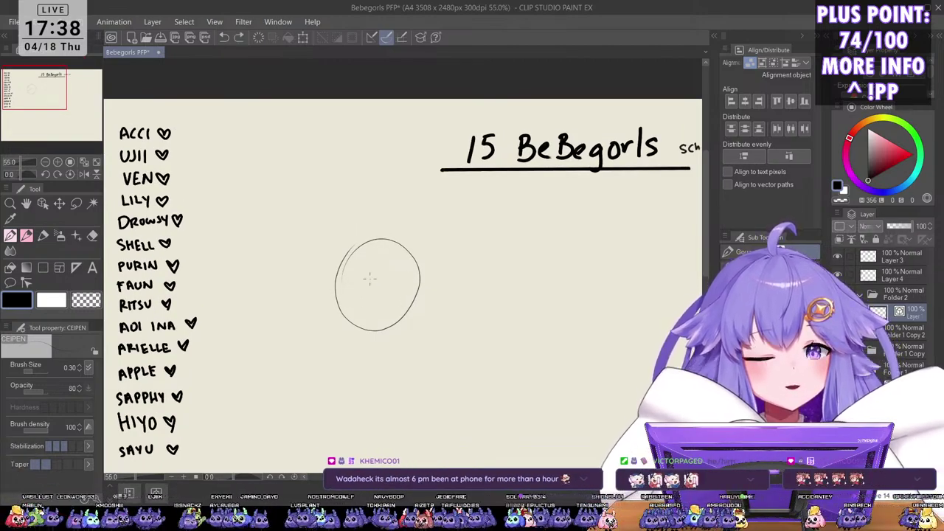
{"action": "left_click_drag", "start_coordinate": [350, 300], "coordinate": [396, 282]}
{"action": "scroll", "coordinate": [387, 276], "scroll_direction": "down", "scroll_amount": 3}
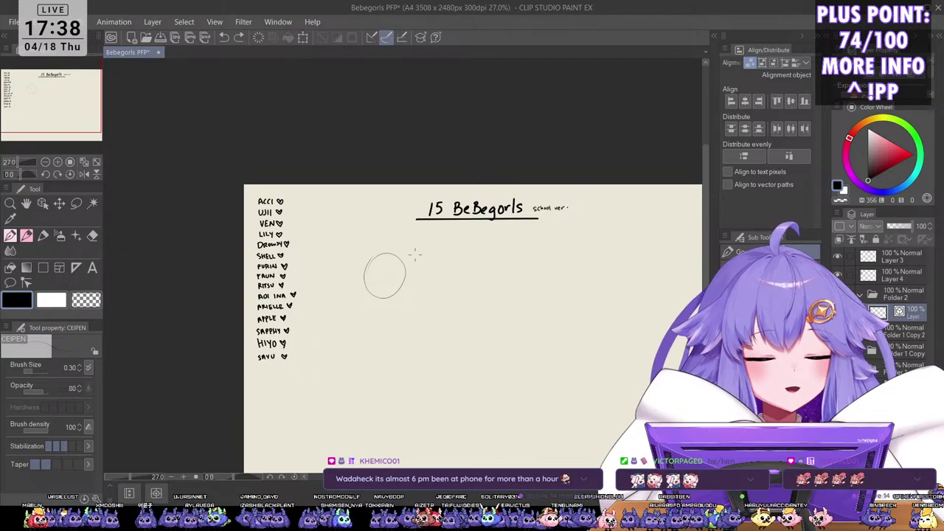
{"action": "key", "text": "Delete"}
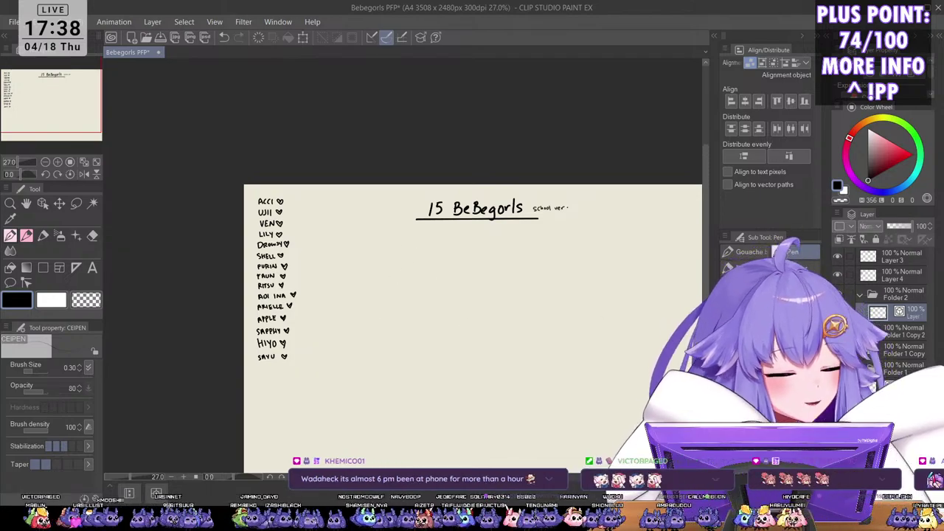
Step: Turn the sheet's beige background white and make the layer inside Folder 2 active again
{"action": "left_click", "coordinate": [885, 405]}
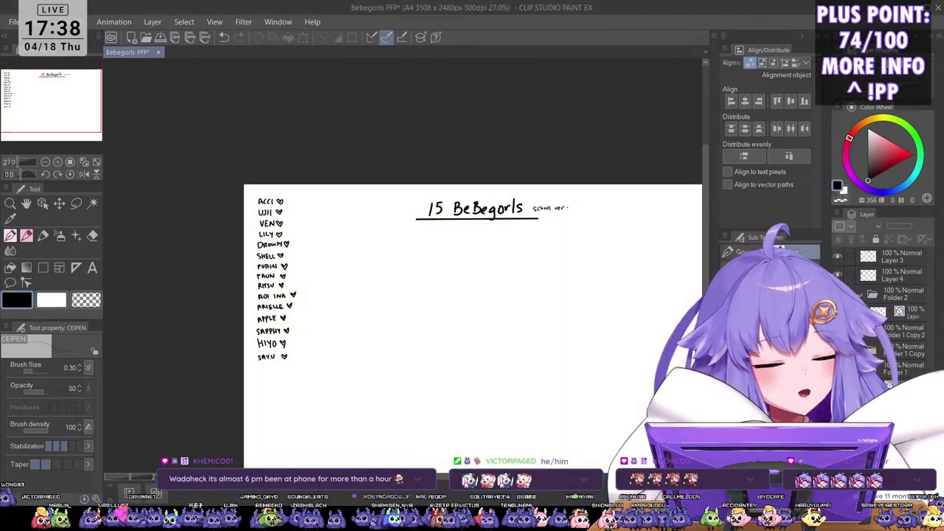
{"action": "scroll", "coordinate": [412, 267], "scroll_direction": "up", "scroll_amount": 1}
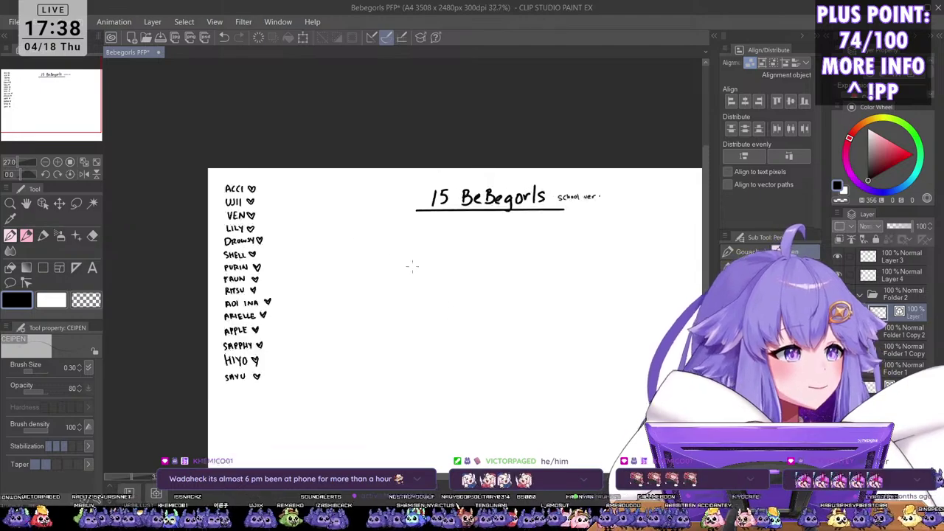
{"action": "scroll", "coordinate": [413, 267], "scroll_direction": "up", "scroll_amount": 2}
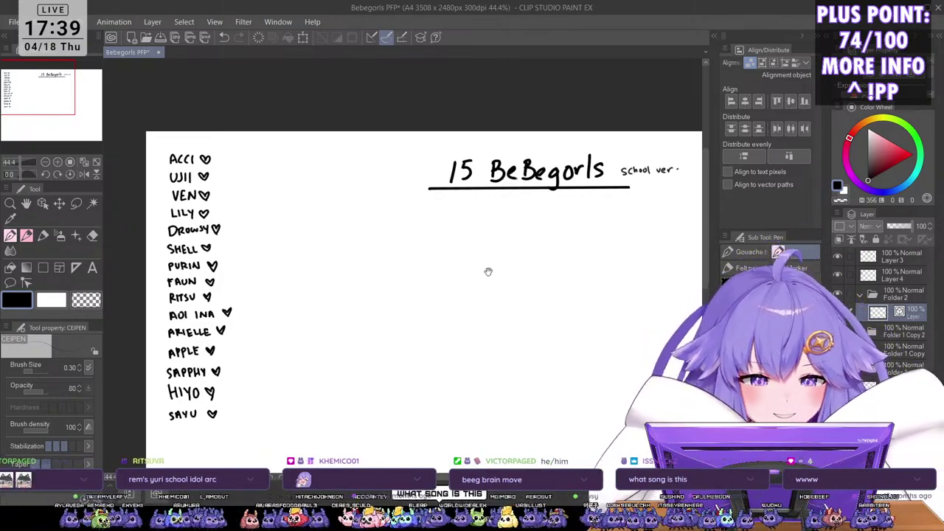
{"action": "left_click_drag", "start_coordinate": [489, 272], "coordinate": [501, 253]}
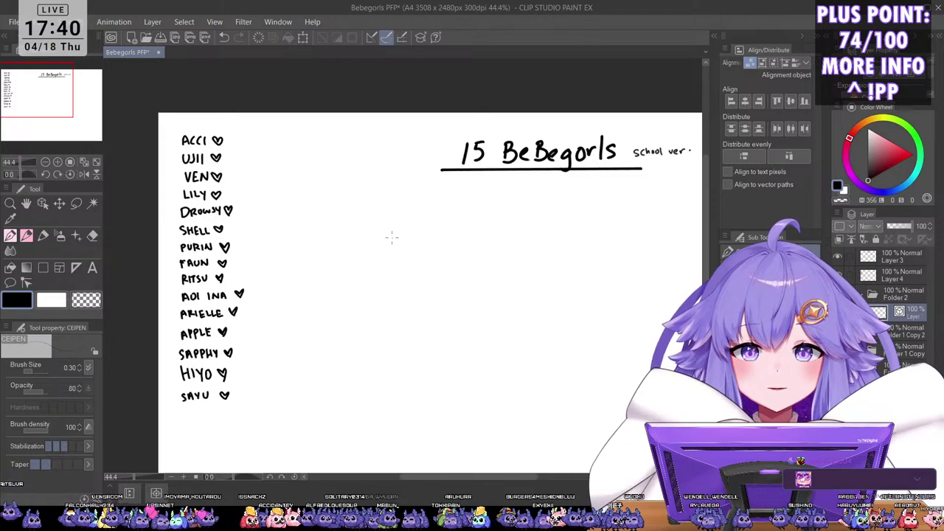
Step: Draw a head circle beside the name column and undo the curved face guideline tried inside it
{"action": "mouse_move", "coordinate": [374, 249]}
{"action": "left_mouse_down"}
{"action": "mouse_move", "coordinate": [432, 270]}
{"action": "mouse_move", "coordinate": [372, 247]}
{"action": "left_mouse_up"}
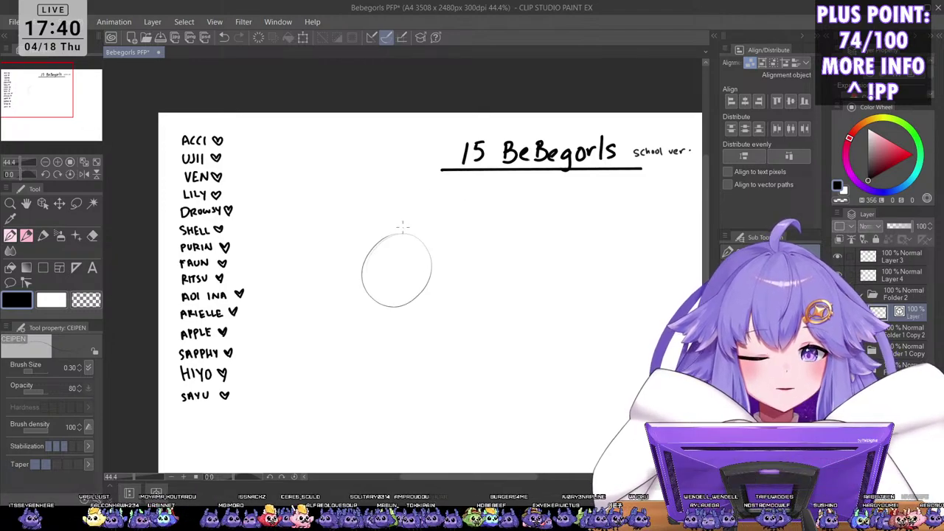
{"action": "left_click_drag", "start_coordinate": [373, 287], "coordinate": [422, 268]}
{"action": "key", "text": "ctrl+z"}
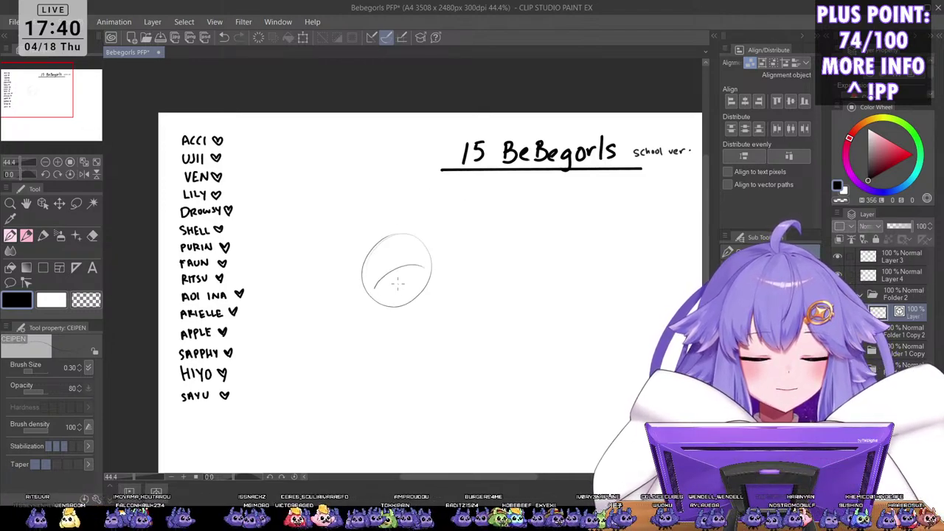
{"action": "key", "text": "ctrl+z"}
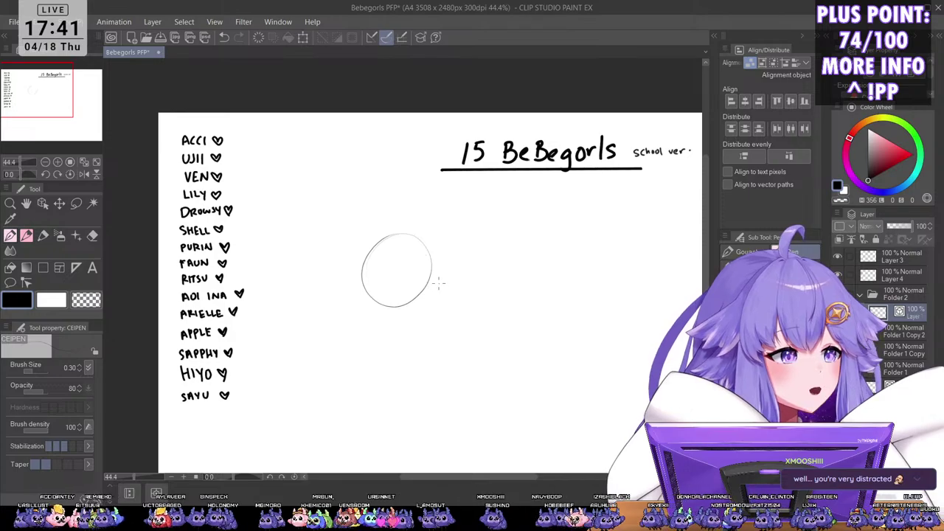
{"action": "scroll", "coordinate": [525, 294], "scroll_direction": "down", "scroll_amount": 2}
{"action": "scroll", "coordinate": [538, 311], "scroll_direction": "up", "scroll_amount": 4}
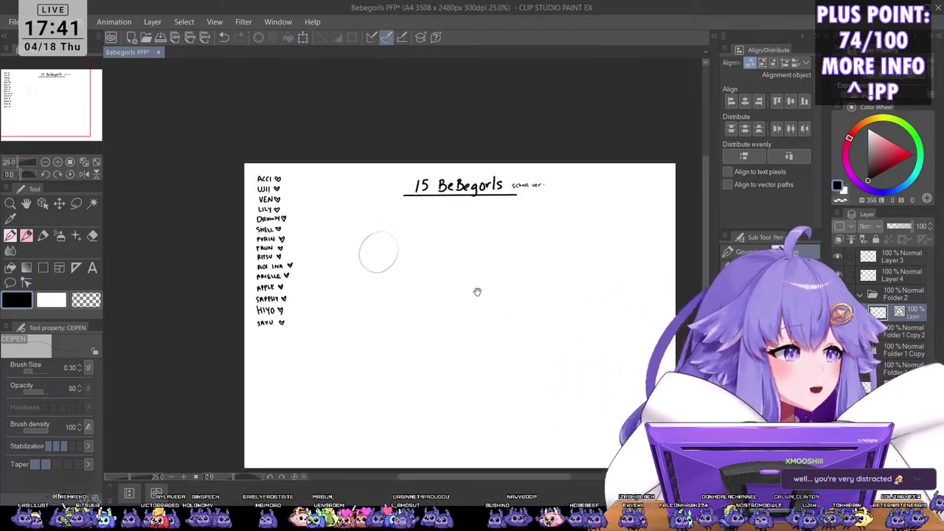
{"action": "left_click_drag", "start_coordinate": [459, 358], "coordinate": [455, 374]}
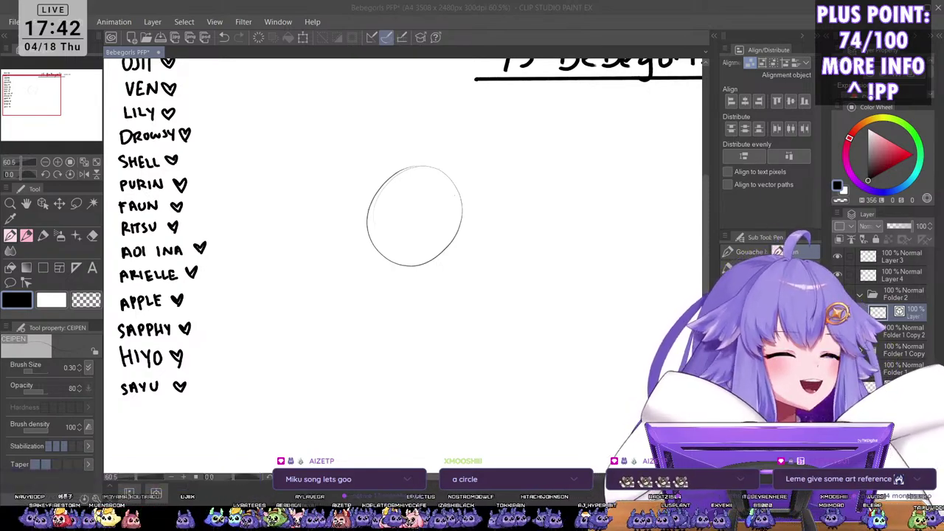
{"action": "left_click", "coordinate": [456, 225]}
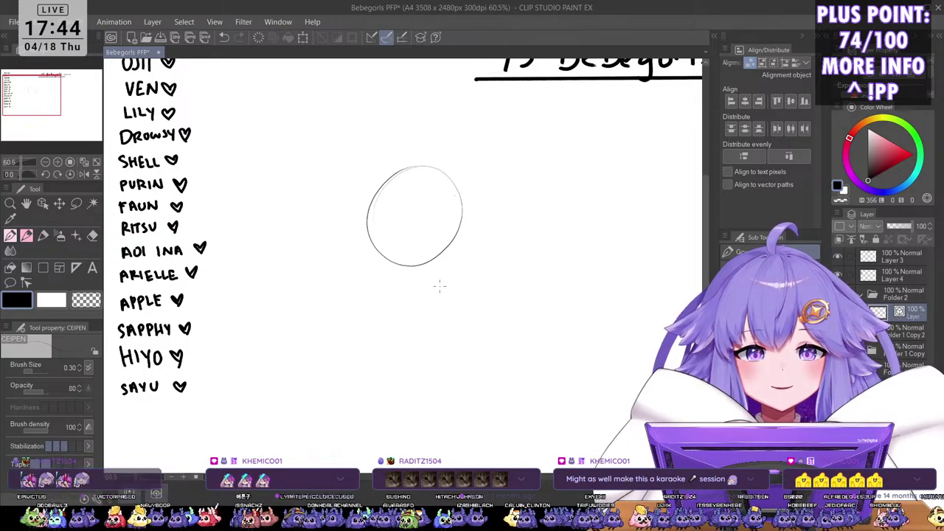
{"action": "scroll", "coordinate": [428, 222], "scroll_direction": "down", "scroll_amount": 1}
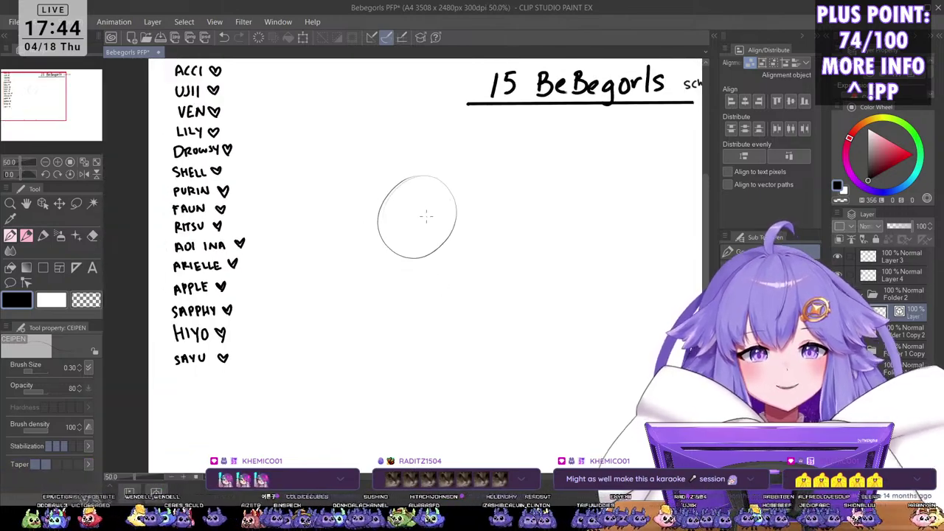
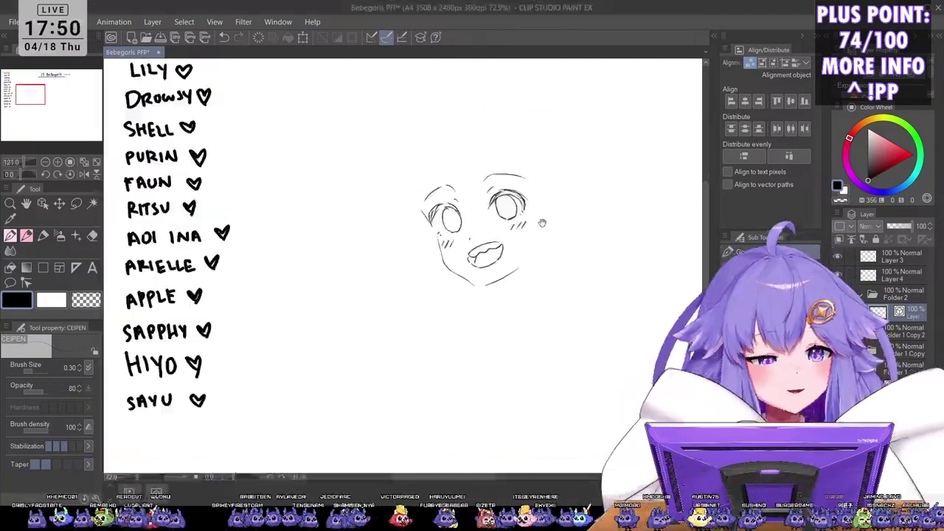
Step: Sketch the pointed bangs between the eyes and the fringe strand sweeping over the right eye
{"action": "scroll", "coordinate": [435, 265], "scroll_direction": "up", "scroll_amount": 2}
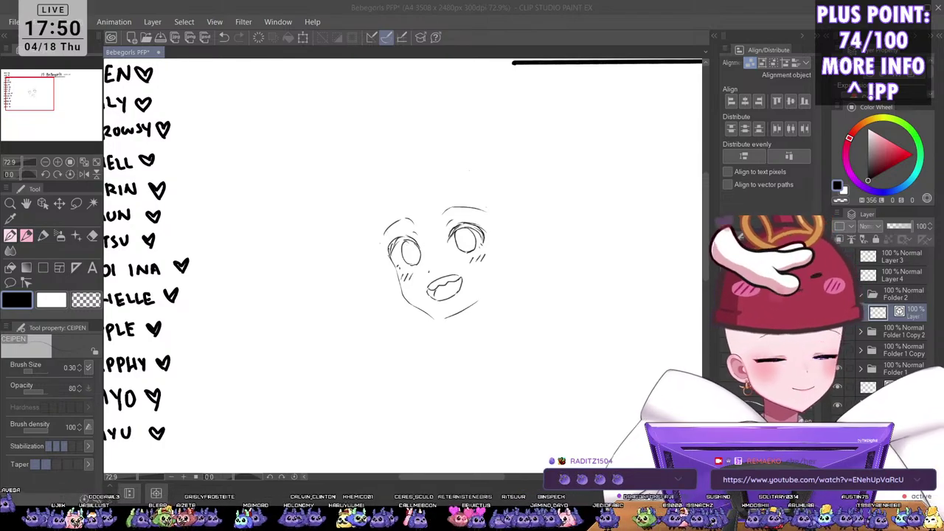
{"action": "left_click", "coordinate": [480, 189]}
{"action": "left_click_drag", "start_coordinate": [439, 296], "coordinate": [427, 296]}
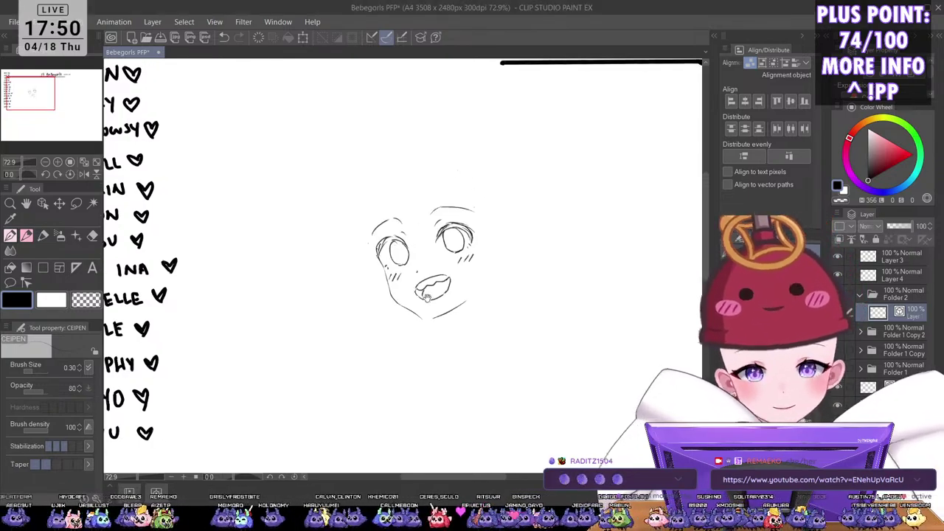
{"action": "scroll", "coordinate": [426, 225], "scroll_direction": "down", "scroll_amount": 2}
{"action": "left_click_drag", "start_coordinate": [423, 218], "coordinate": [425, 284]}
{"action": "scroll", "coordinate": [429, 236], "scroll_direction": "up", "scroll_amount": 1}
{"action": "left_click_drag", "start_coordinate": [446, 229], "coordinate": [435, 287]}
{"action": "left_click_drag", "start_coordinate": [448, 245], "coordinate": [503, 258]}
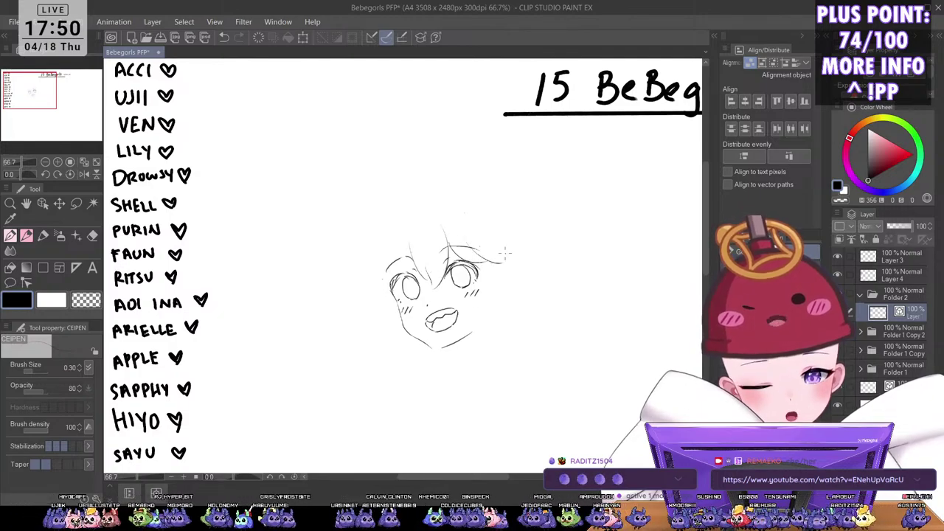
{"action": "key", "text": "ctrl+z"}
{"action": "left_click_drag", "start_coordinate": [449, 242], "coordinate": [502, 257]}
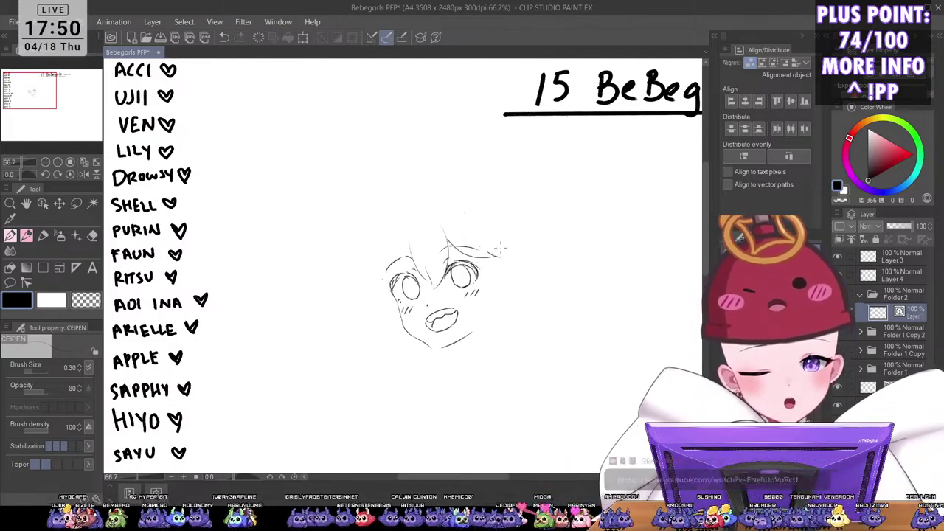
Step: Draw the outer curve of the fringe down to its tip right of the face, and add crossed hair clips on it
{"action": "left_click_drag", "start_coordinate": [480, 221], "coordinate": [509, 250]}
{"action": "key", "text": "ctrl+z"}
{"action": "left_click_drag", "start_coordinate": [479, 222], "coordinate": [503, 250]}
{"action": "key", "text": "ctrl+z"}
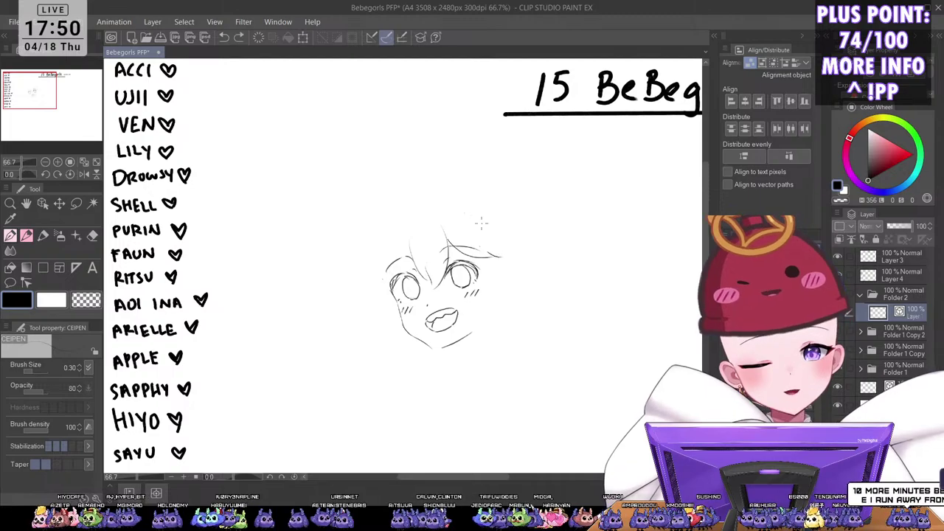
{"action": "left_click_drag", "start_coordinate": [466, 214], "coordinate": [514, 253]}
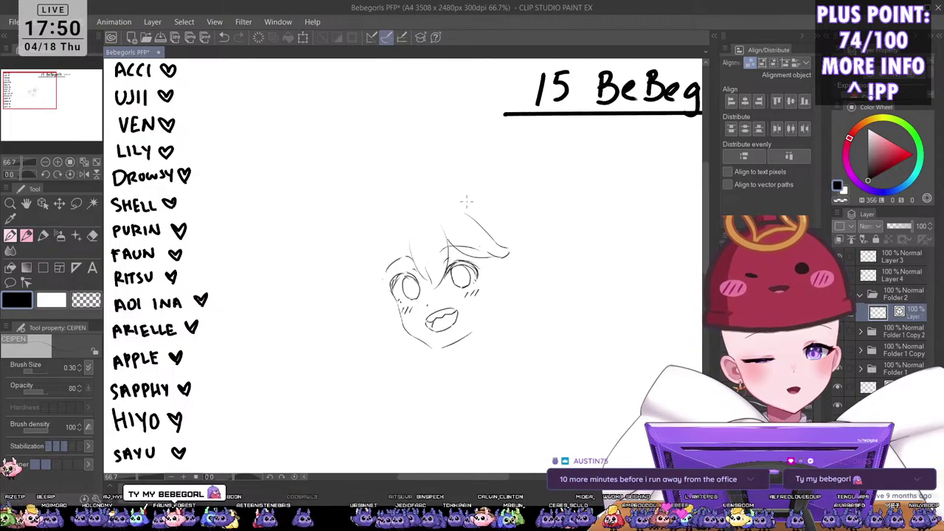
{"action": "left_click_drag", "start_coordinate": [457, 236], "coordinate": [476, 254]}
{"action": "left_click_drag", "start_coordinate": [475, 239], "coordinate": [481, 255]}
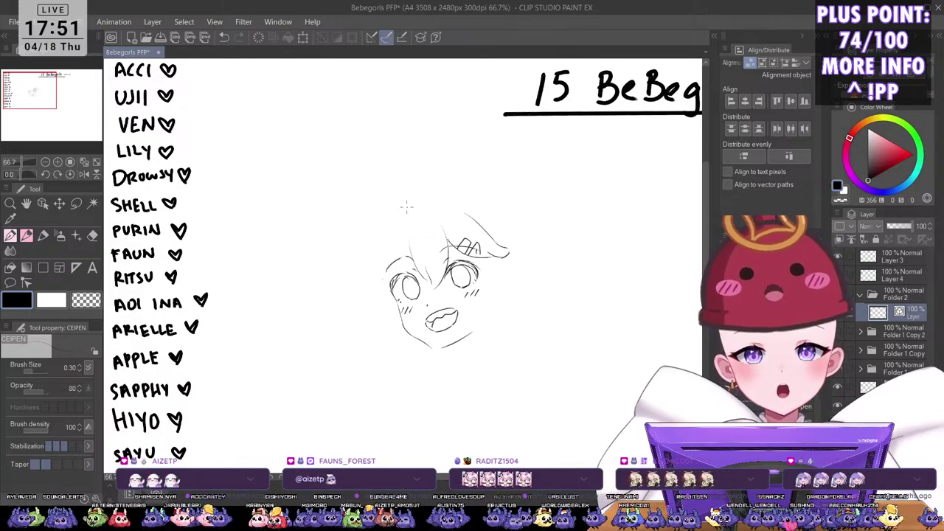
Step: Draw the short fringe lock arching over the left eye and flicking outward beside it
{"action": "left_click_drag", "start_coordinate": [389, 235], "coordinate": [369, 288]}
{"action": "key", "text": "ctrl+z"}
{"action": "left_click_drag", "start_coordinate": [411, 256], "coordinate": [386, 290]}
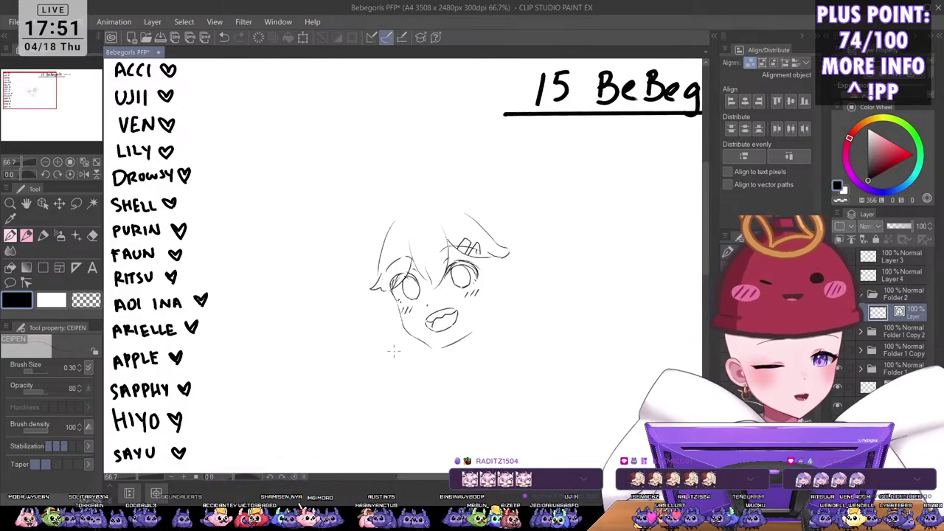
Step: Redraw the left hair outline from the crown down to the short fringe lock, and add a curled ahoge on top
{"action": "key", "text": "ctrl+z"}
{"action": "left_click_drag", "start_coordinate": [396, 220], "coordinate": [379, 276]}
{"action": "key", "text": "ctrl+z"}
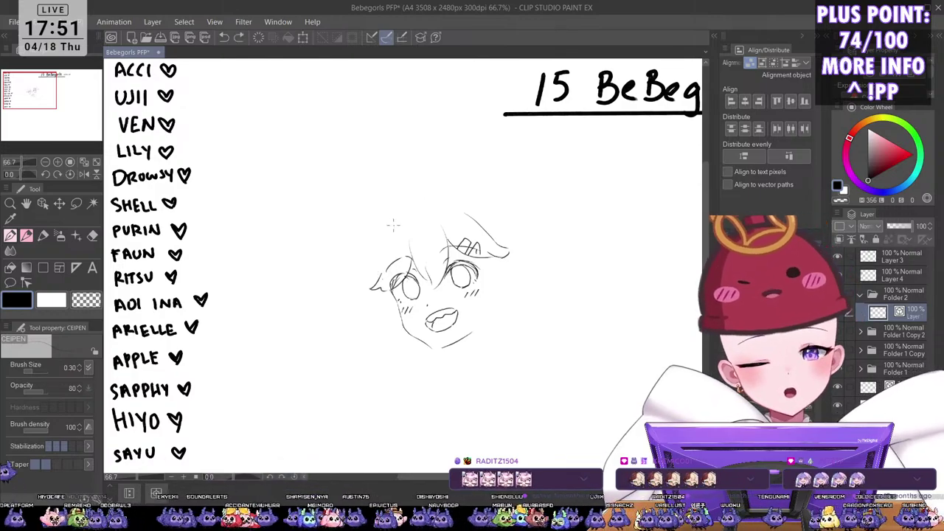
{"action": "left_click_drag", "start_coordinate": [390, 225], "coordinate": [379, 275]}
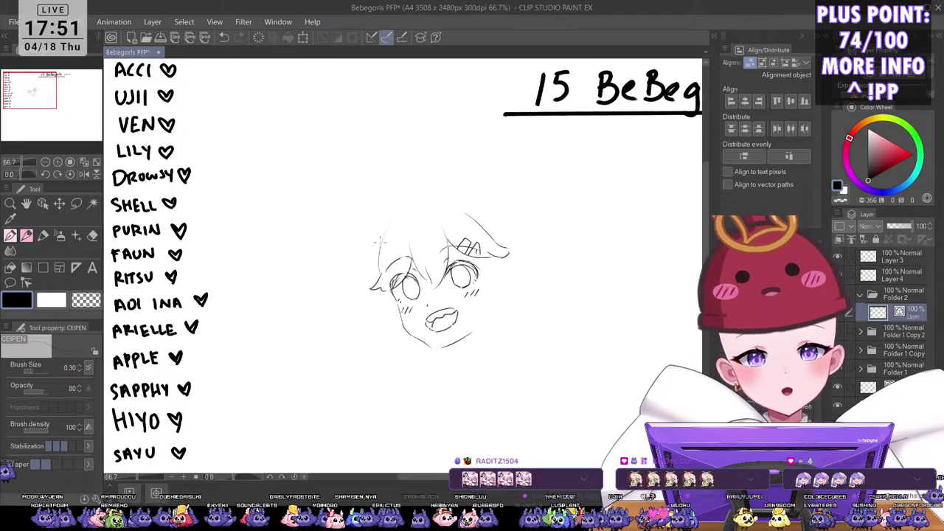
{"action": "mouse_move", "coordinate": [415, 209]}
{"action": "left_mouse_down"}
{"action": "mouse_move", "coordinate": [415, 178]}
{"action": "mouse_move", "coordinate": [418, 205]}
{"action": "mouse_move", "coordinate": [396, 217]}
{"action": "mouse_move", "coordinate": [378, 251]}
{"action": "left_mouse_up"}
{"action": "key", "text": "ctrl+z"}
{"action": "key", "text": "ctrl+z"}
{"action": "key", "text": "ctrl+z"}
{"action": "left_click_drag", "start_coordinate": [404, 210], "coordinate": [373, 258]}
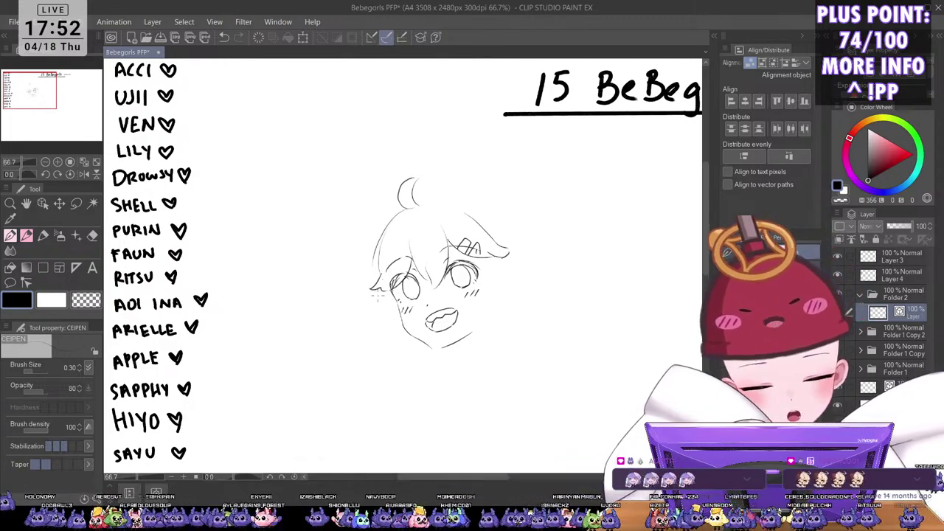
Step: Draw the long side lock hanging along the left cheek, ending in pointed tips near the chin
{"action": "left_click_drag", "start_coordinate": [379, 293], "coordinate": [381, 355]}
{"action": "key", "text": "ctrl+z"}
{"action": "left_click_drag", "start_coordinate": [393, 304], "coordinate": [413, 361]}
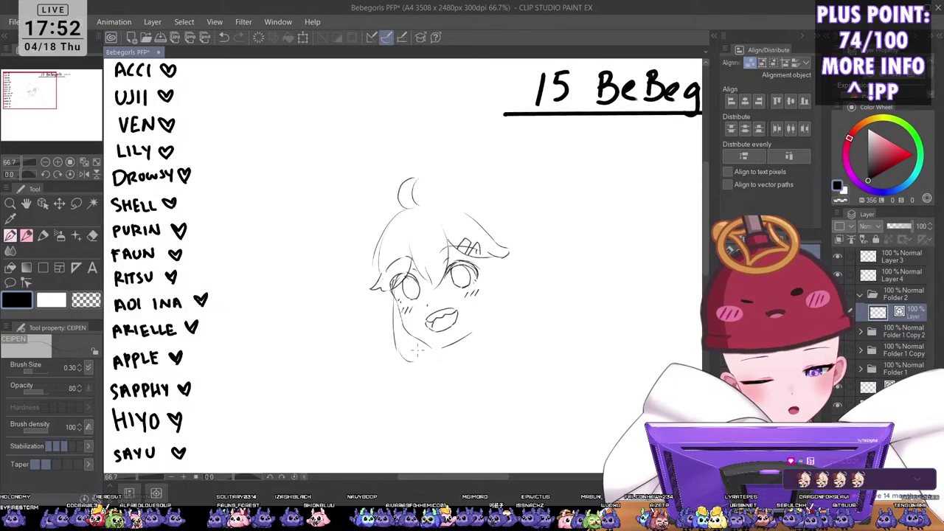
{"action": "key", "text": "ctrl+z"}
{"action": "left_click_drag", "start_coordinate": [373, 291], "coordinate": [374, 356]}
{"action": "key", "text": "ctrl+z"}
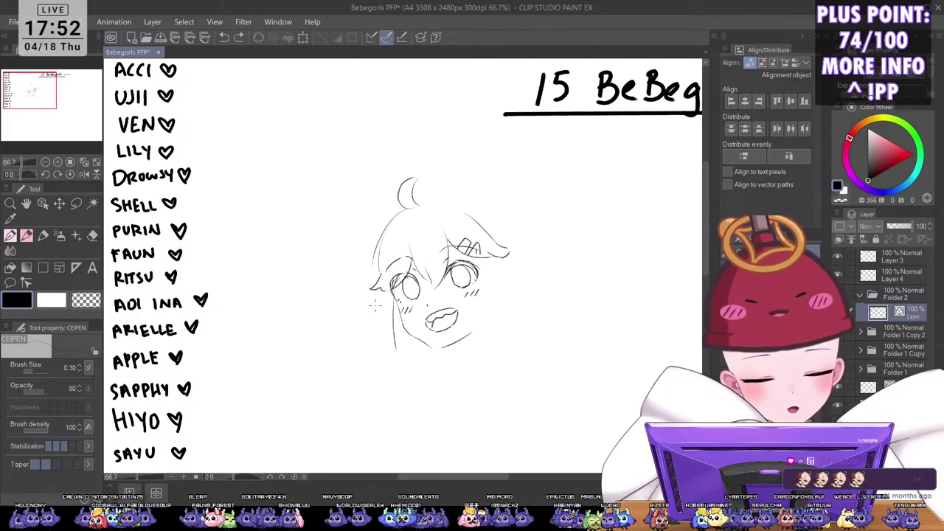
{"action": "mouse_move", "coordinate": [373, 294]}
{"action": "left_mouse_down"}
{"action": "mouse_move", "coordinate": [380, 354]}
{"action": "mouse_move", "coordinate": [409, 356]}
{"action": "left_mouse_up"}
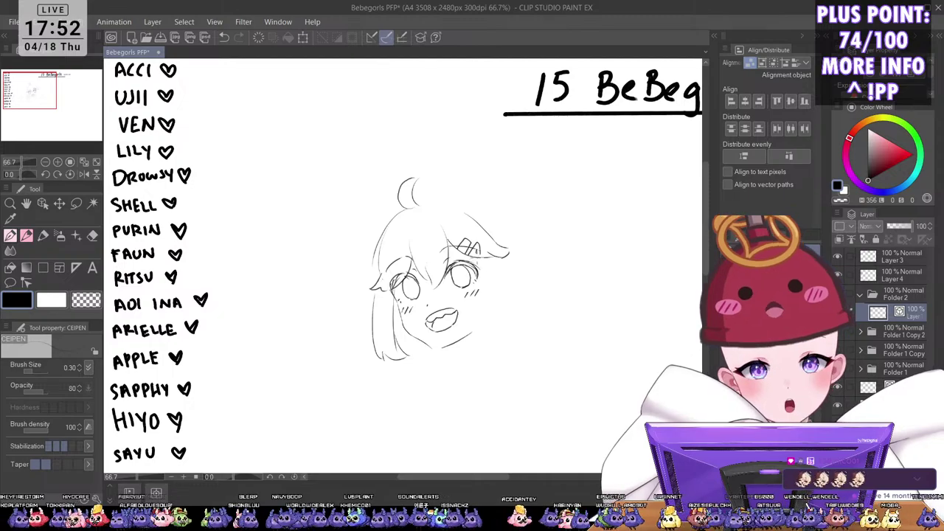
Step: Draw the curved side lock falling from the fringe along the right cheek
{"action": "left_click_drag", "start_coordinate": [478, 258], "coordinate": [502, 314]}
{"action": "key", "text": "ctrl+z"}
{"action": "key", "text": "ctrl+z"}
{"action": "mouse_move", "coordinate": [478, 261]}
{"action": "left_mouse_down"}
{"action": "mouse_move", "coordinate": [507, 302]}
{"action": "mouse_move", "coordinate": [500, 322]}
{"action": "mouse_move", "coordinate": [508, 273]}
{"action": "mouse_move", "coordinate": [516, 328]}
{"action": "left_mouse_up"}
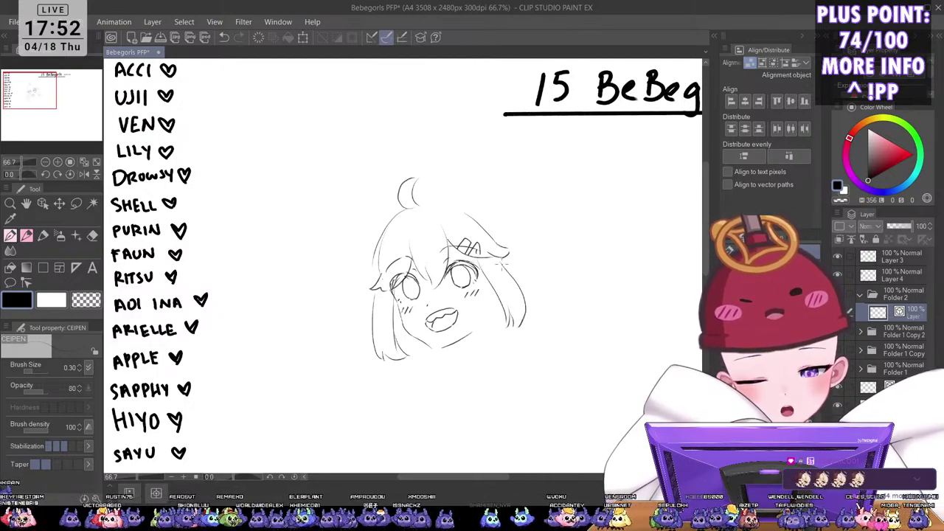
Step: Add a small pointed ear outside the left side lock and undo the first stroke for the right one
{"action": "left_click_drag", "start_coordinate": [371, 289], "coordinate": [368, 318]}
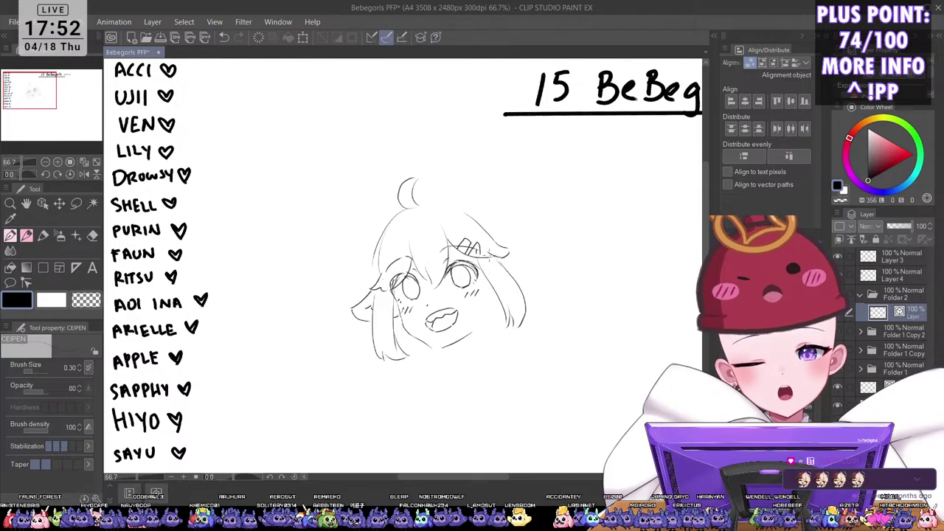
{"action": "left_click_drag", "start_coordinate": [504, 261], "coordinate": [530, 261]}
{"action": "key", "text": "ctrl+z"}
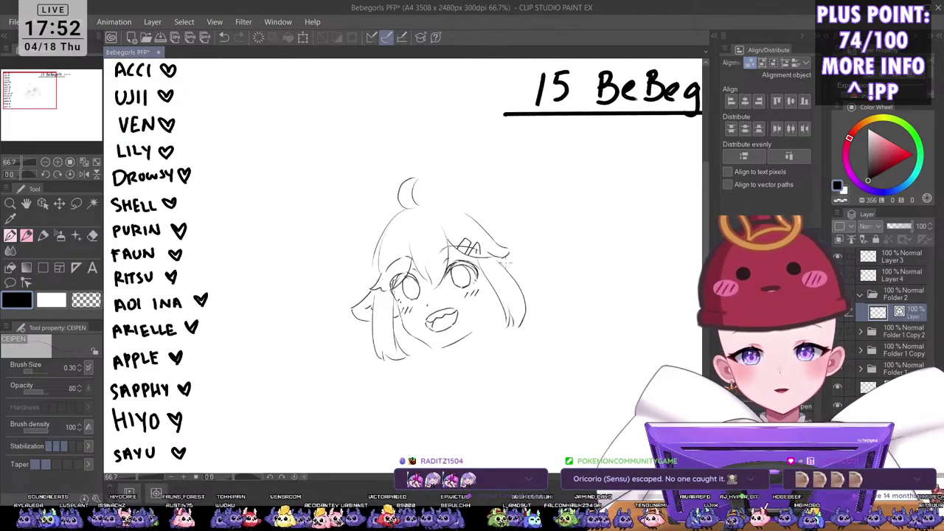
Step: Refine the lower end of the right side lock with pointed tips
{"action": "left_click_drag", "start_coordinate": [502, 290], "coordinate": [502, 331]}
{"action": "key", "text": "ctrl+z"}
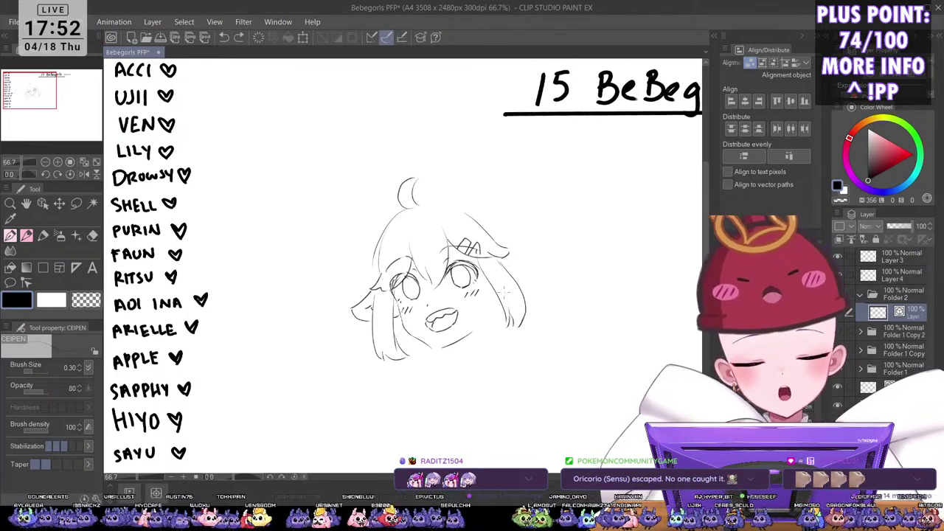
{"action": "mouse_move", "coordinate": [502, 292]}
{"action": "left_mouse_down"}
{"action": "mouse_move", "coordinate": [500, 331]}
{"action": "mouse_move", "coordinate": [513, 333]}
{"action": "left_mouse_up"}
{"action": "key", "text": "ctrl+z"}
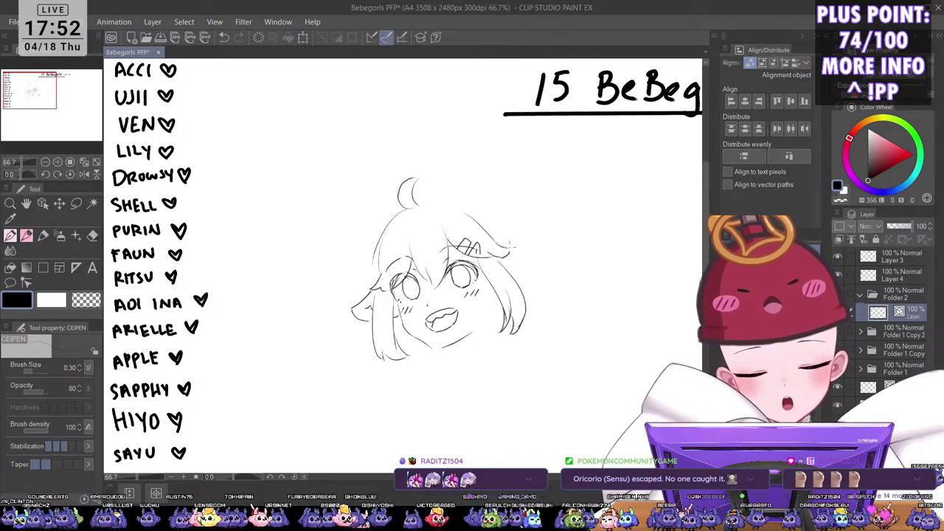
Step: Draw the pointed ear outside the right side lock and check the head in a mirrored view
{"action": "mouse_move", "coordinate": [504, 260]}
{"action": "left_mouse_down"}
{"action": "mouse_move", "coordinate": [539, 284]}
{"action": "mouse_move", "coordinate": [492, 293]}
{"action": "mouse_move", "coordinate": [522, 279]}
{"action": "mouse_move", "coordinate": [512, 280]}
{"action": "left_mouse_up"}
{"action": "key", "text": "ctrl+z"}
{"action": "key", "text": "ctrl+z"}
{"action": "scroll", "coordinate": [495, 298], "scroll_direction": "down", "scroll_amount": 3}
{"action": "key", "text": "h"}
{"action": "key", "text": "h"}
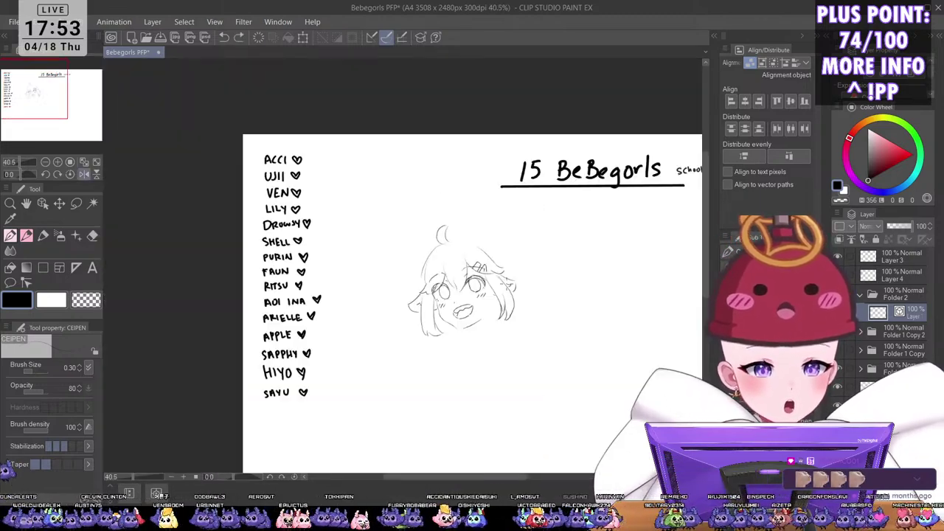
Step: Sketch the neck below the chin and the left flap of the shirt collar
{"action": "key", "text": "ctrl+plus"}
{"action": "key", "text": "ctrl+plus"}
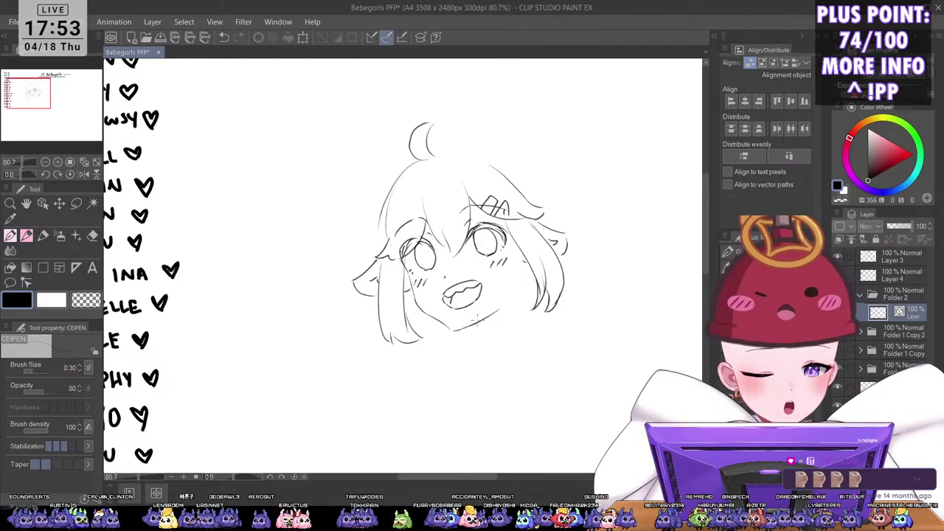
{"action": "mouse_move", "coordinate": [470, 326]}
{"action": "left_mouse_down"}
{"action": "mouse_move", "coordinate": [462, 367]}
{"action": "mouse_move", "coordinate": [455, 337]}
{"action": "mouse_move", "coordinate": [432, 351]}
{"action": "mouse_move", "coordinate": [462, 372]}
{"action": "mouse_move", "coordinate": [505, 353]}
{"action": "mouse_move", "coordinate": [470, 364]}
{"action": "mouse_move", "coordinate": [511, 329]}
{"action": "left_mouse_up"}
{"action": "key", "text": "ctrl+z"}
{"action": "key", "text": "ctrl+z"}
{"action": "key", "text": "ctrl+z"}
{"action": "mouse_move", "coordinate": [464, 363]}
{"action": "left_mouse_down"}
{"action": "mouse_move", "coordinate": [516, 317]}
{"action": "mouse_move", "coordinate": [507, 327]}
{"action": "left_mouse_up"}
{"action": "key", "text": "ctrl+z"}
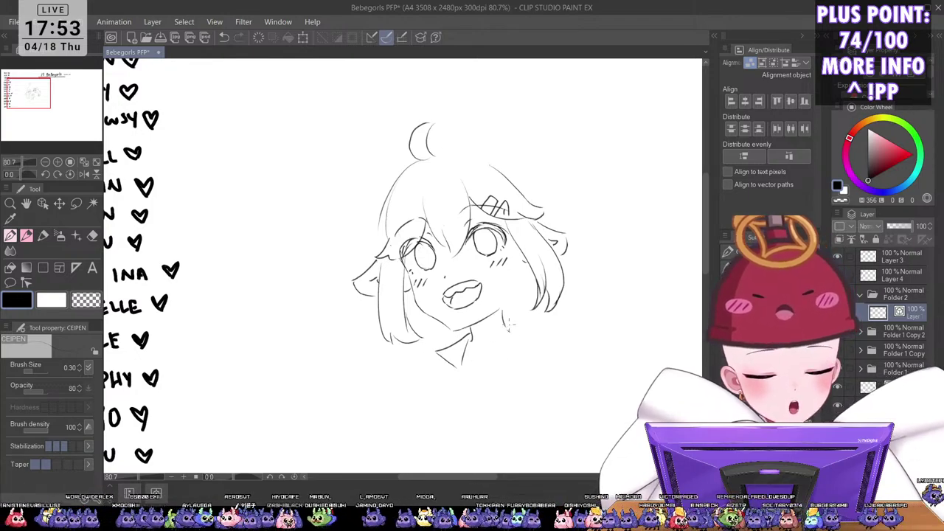
Step: Draw the right collar flap with its inner edge, long lower edge and outer edge running from the neck
{"action": "mouse_move", "coordinate": [462, 373]}
{"action": "left_mouse_down"}
{"action": "mouse_move", "coordinate": [515, 325]}
{"action": "mouse_move", "coordinate": [528, 340]}
{"action": "left_mouse_up"}
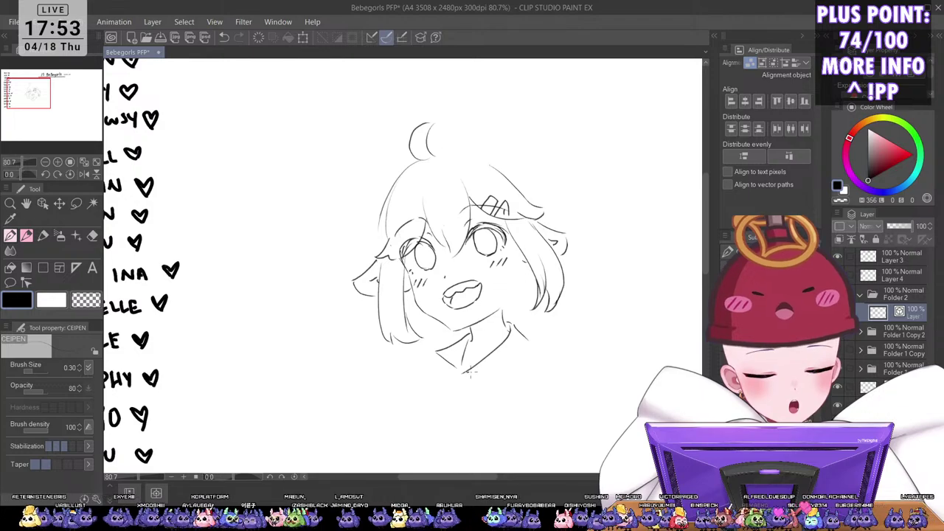
{"action": "left_click_drag", "start_coordinate": [470, 374], "coordinate": [528, 351]}
{"action": "key", "text": "ctrl+z"}
{"action": "mouse_move", "coordinate": [465, 373]}
{"action": "left_mouse_down"}
{"action": "mouse_move", "coordinate": [516, 370]}
{"action": "mouse_move", "coordinate": [505, 373]}
{"action": "mouse_move", "coordinate": [516, 381]}
{"action": "mouse_move", "coordinate": [530, 343]}
{"action": "mouse_move", "coordinate": [538, 359]}
{"action": "mouse_move", "coordinate": [509, 374]}
{"action": "mouse_move", "coordinate": [529, 378]}
{"action": "left_mouse_up"}
{"action": "key", "text": "ctrl+z"}
{"action": "key", "text": "ctrl+z"}
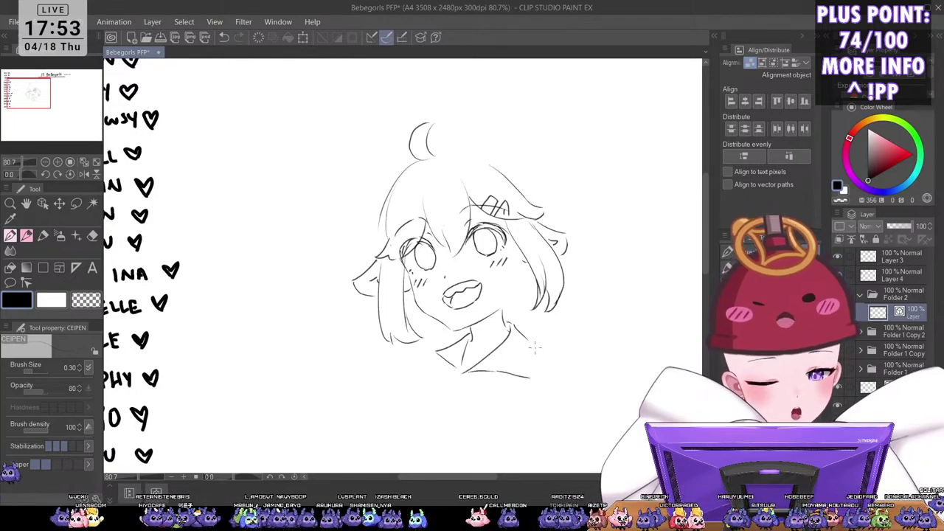
{"action": "left_click_drag", "start_coordinate": [529, 342], "coordinate": [546, 379]}
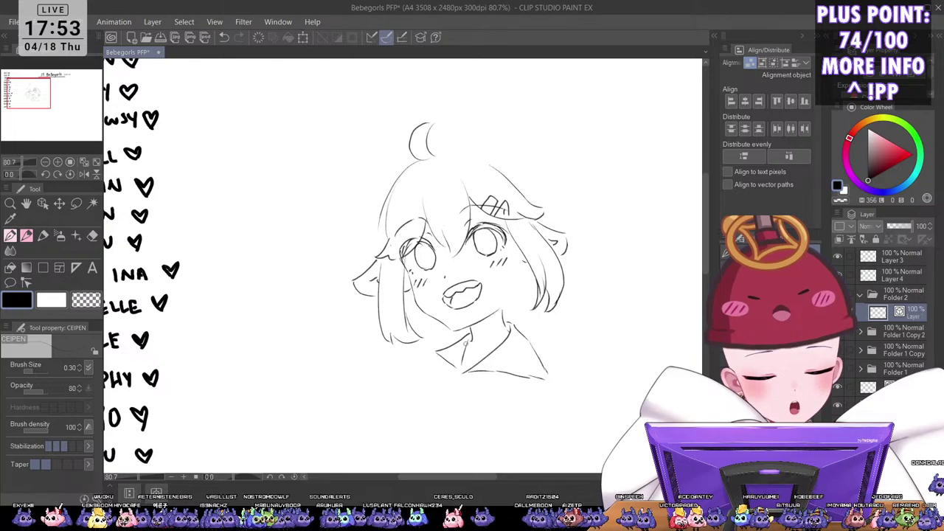
{"action": "scroll", "coordinate": [516, 312], "scroll_direction": "down", "scroll_amount": 1}
{"action": "scroll", "coordinate": [474, 346], "scroll_direction": "up", "scroll_amount": 1}
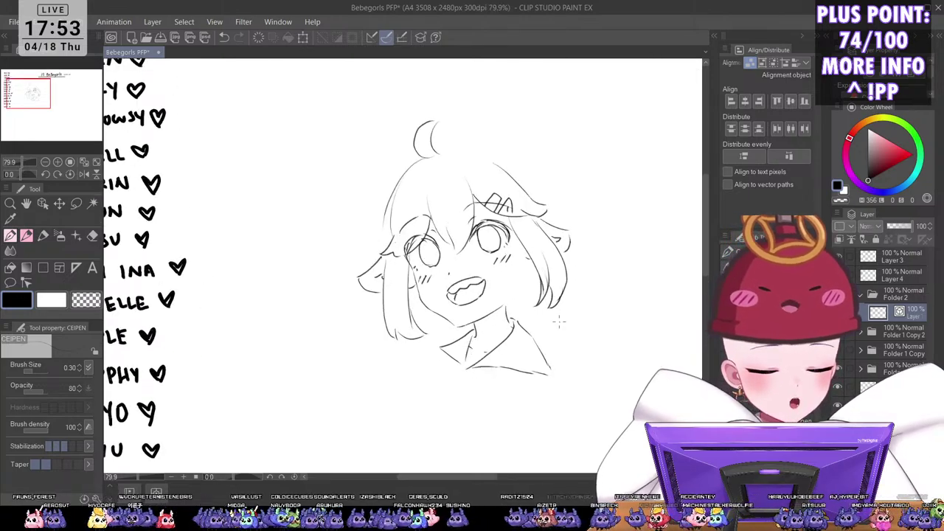
{"action": "scroll", "coordinate": [559, 321], "scroll_direction": "down", "scroll_amount": 3}
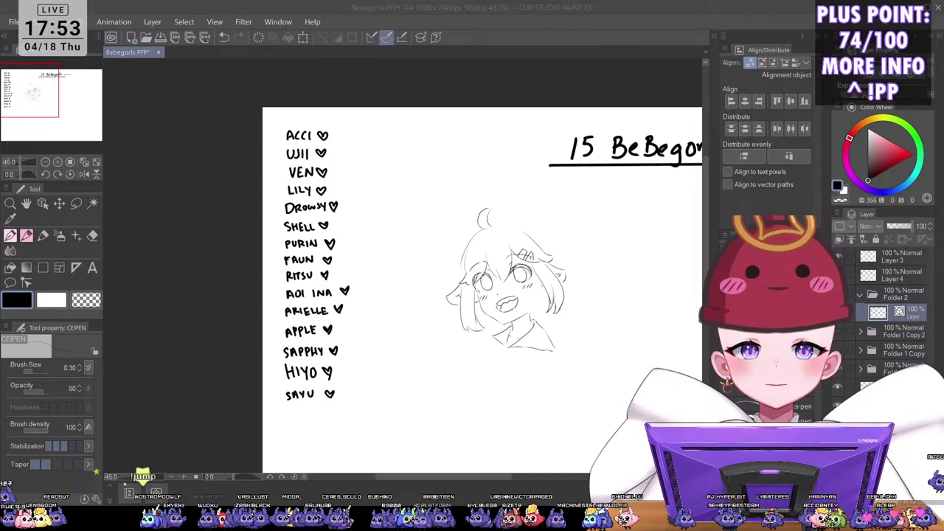
Step: Draw the outer edge of the girl's left back hair from the crown down past the ear
{"action": "key", "text": "alt+Tab"}
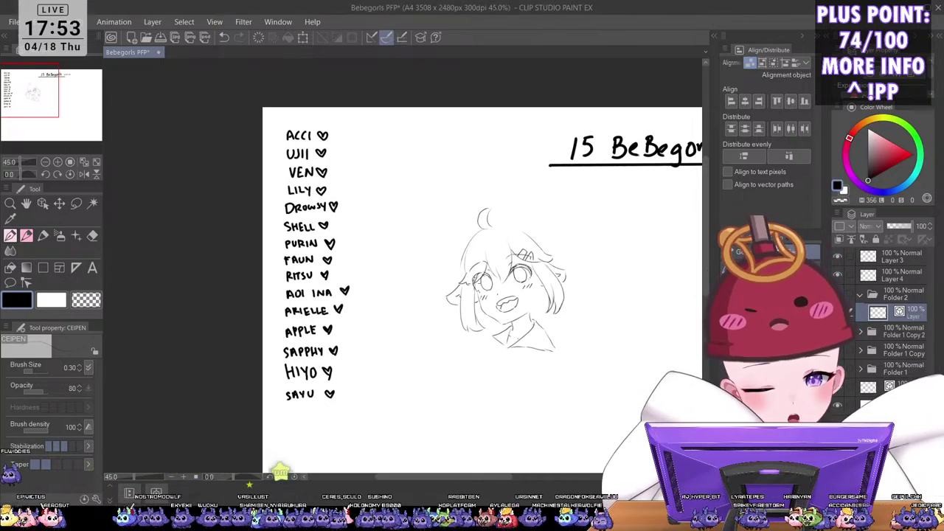
{"action": "scroll", "coordinate": [494, 234], "scroll_direction": "up", "scroll_amount": 1}
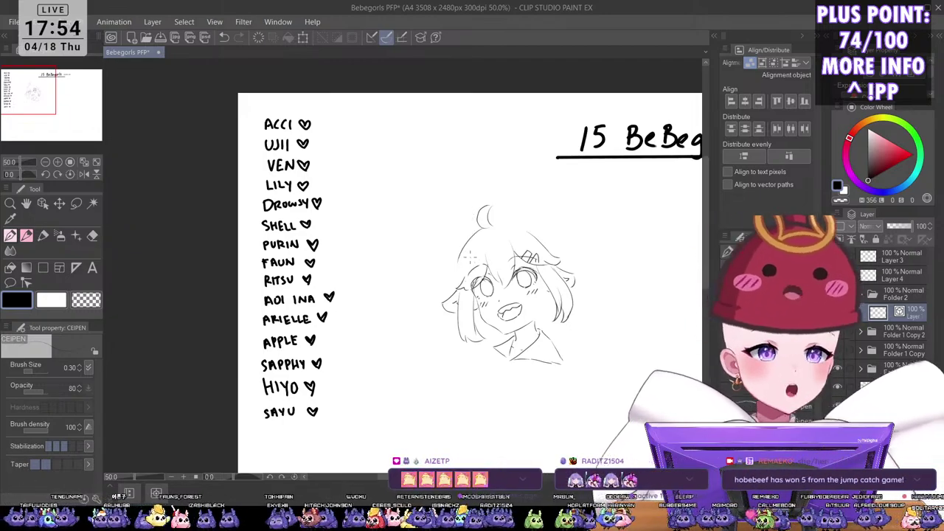
{"action": "left_click_drag", "start_coordinate": [529, 222], "coordinate": [492, 223]}
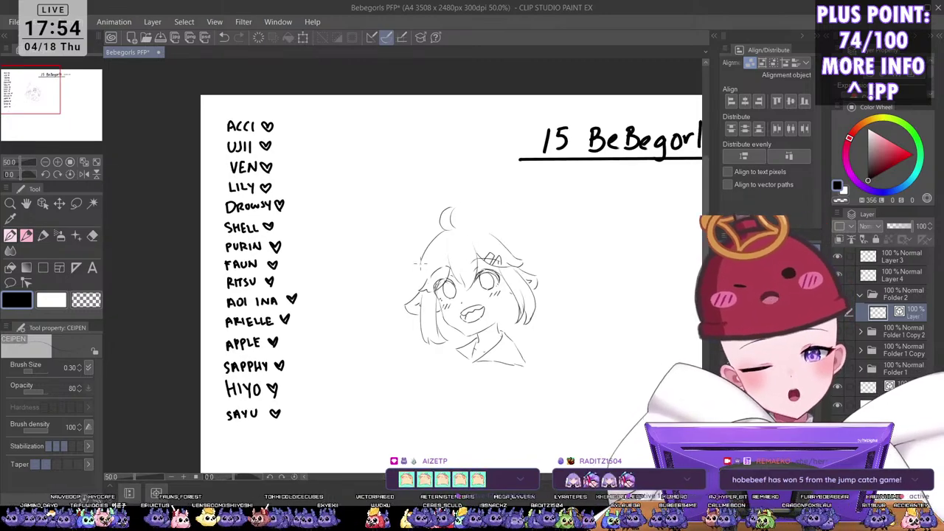
{"action": "left_click_drag", "start_coordinate": [424, 253], "coordinate": [411, 294]}
{"action": "key", "text": "ctrl+z"}
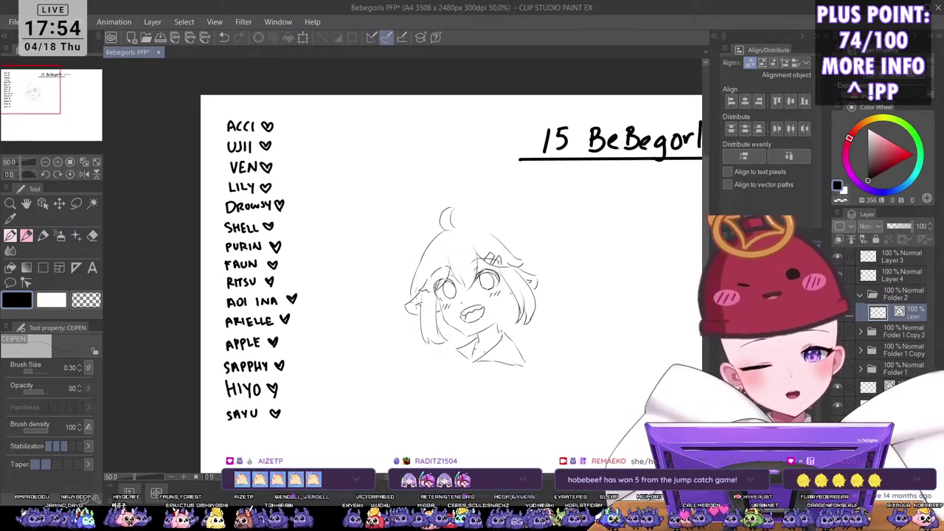
{"action": "key", "text": "ctrl+z"}
{"action": "left_click_drag", "start_coordinate": [423, 251], "coordinate": [408, 299]}
{"action": "key", "text": "ctrl+z"}
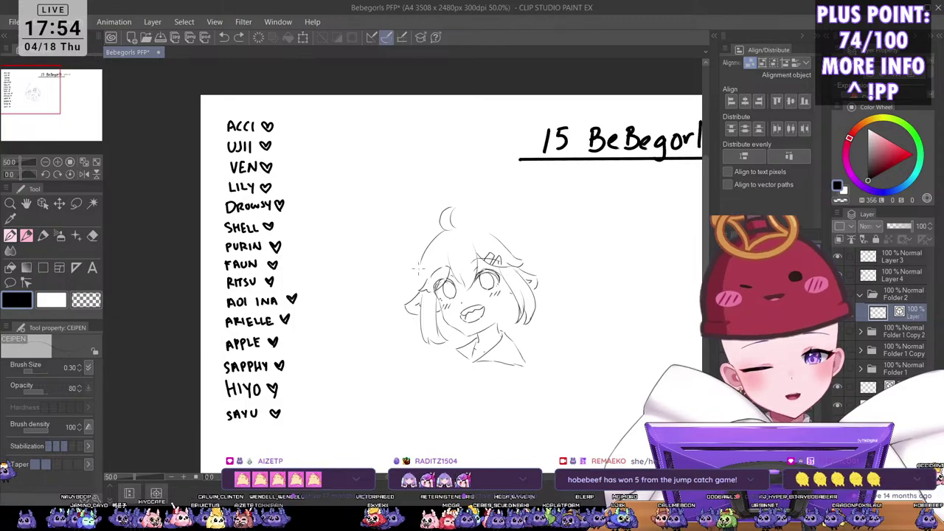
{"action": "left_click_drag", "start_coordinate": [422, 257], "coordinate": [404, 346]}
Step: Draw the pointed lower tips of the back hair on the left, on the right and beside the collar
{"action": "left_click_drag", "start_coordinate": [405, 330], "coordinate": [429, 351]}
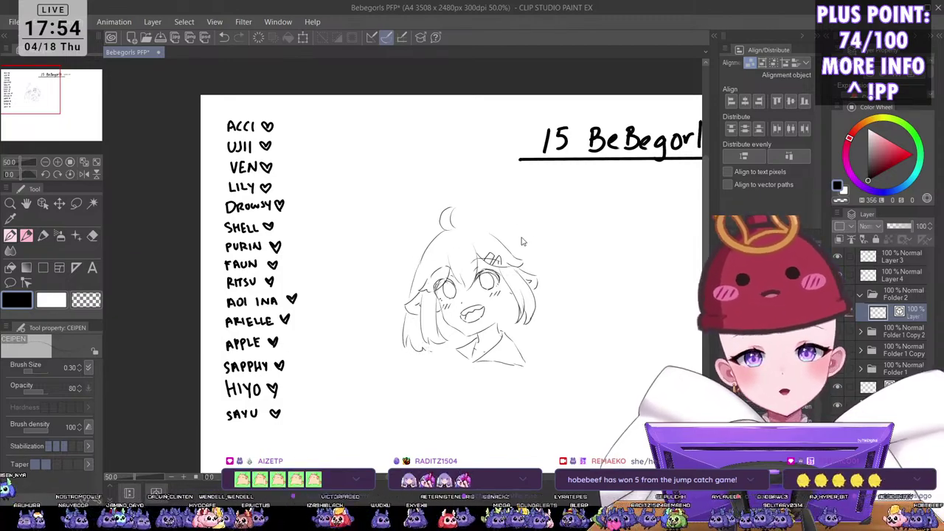
{"action": "key", "text": "ctrl+z"}
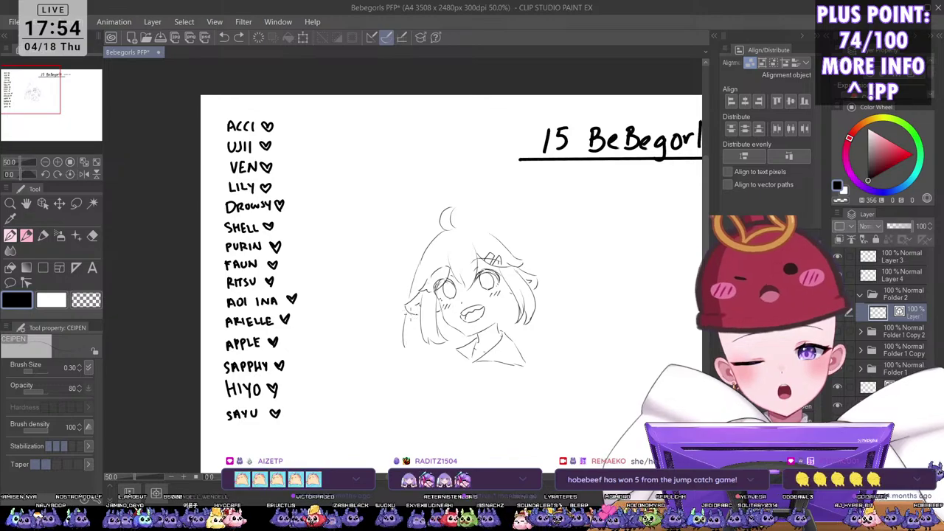
{"action": "mouse_move", "coordinate": [408, 317]}
{"action": "left_mouse_down"}
{"action": "mouse_move", "coordinate": [412, 358]}
{"action": "mouse_move", "coordinate": [440, 356]}
{"action": "left_mouse_up"}
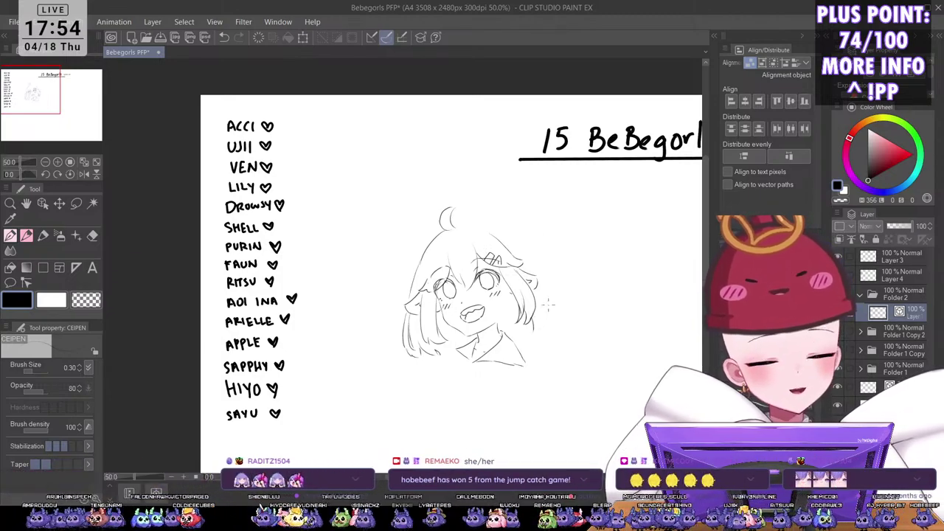
{"action": "mouse_move", "coordinate": [548, 291]}
{"action": "left_mouse_down"}
{"action": "mouse_move", "coordinate": [547, 325]}
{"action": "mouse_move", "coordinate": [507, 336]}
{"action": "mouse_move", "coordinate": [517, 329]}
{"action": "mouse_move", "coordinate": [523, 338]}
{"action": "left_mouse_up"}
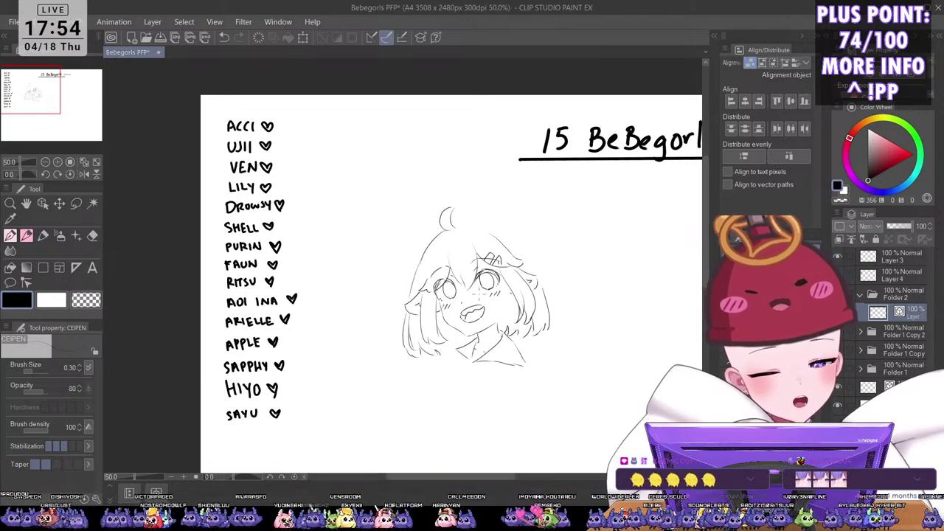
{"action": "mouse_move", "coordinate": [444, 350]}
{"action": "left_mouse_down"}
{"action": "mouse_move", "coordinate": [454, 336]}
{"action": "mouse_move", "coordinate": [461, 344]}
{"action": "left_mouse_up"}
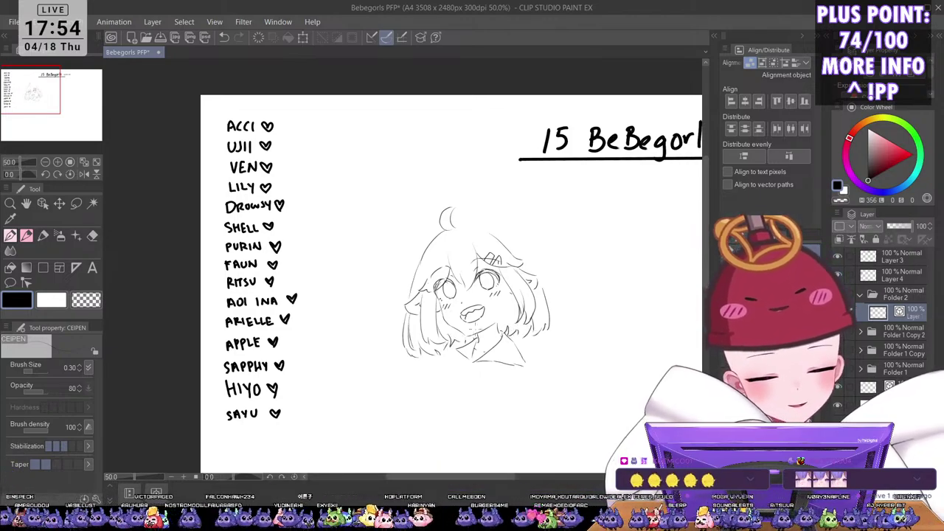
Step: Outline the top of the head and the outer right edge of the hair down to its tips, checking it mirrored
{"action": "left_click_drag", "start_coordinate": [462, 222], "coordinate": [518, 232]}
{"action": "key", "text": "ctrl+z"}
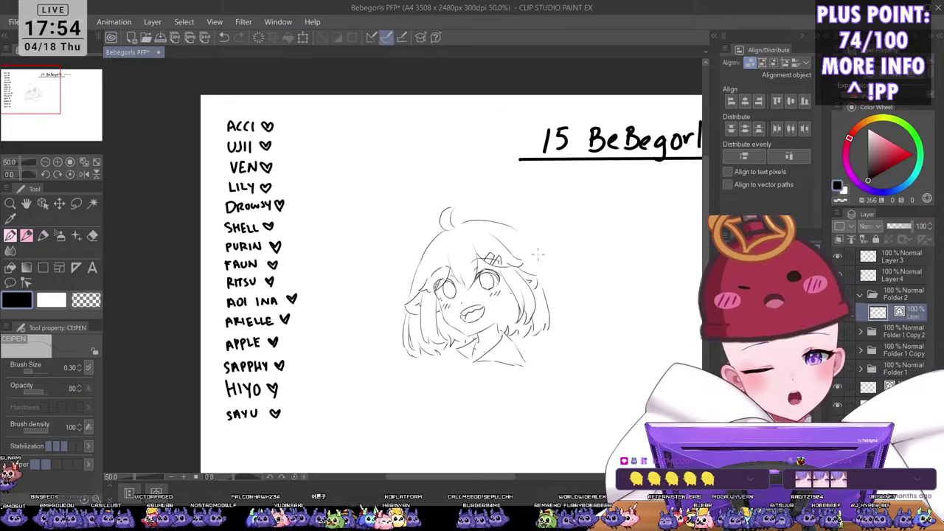
{"action": "key", "text": "ctrl+z"}
{"action": "mouse_move", "coordinate": [462, 224]}
{"action": "left_mouse_down"}
{"action": "mouse_move", "coordinate": [490, 221]}
{"action": "mouse_move", "coordinate": [531, 260]}
{"action": "left_mouse_up"}
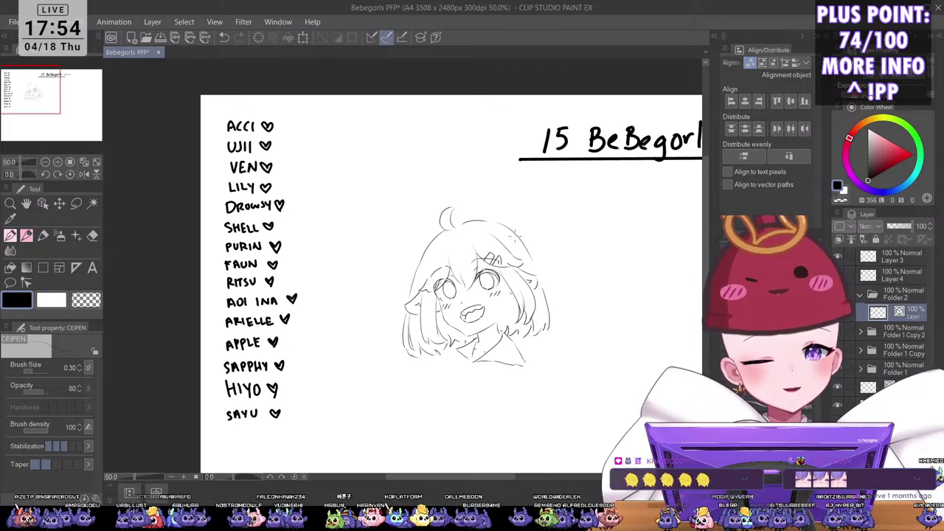
{"action": "key", "text": "ctrl+z"}
{"action": "left_click_drag", "start_coordinate": [494, 222], "coordinate": [530, 263]}
{"action": "key", "text": "ctrl+z"}
{"action": "left_click_drag", "start_coordinate": [499, 225], "coordinate": [539, 269]}
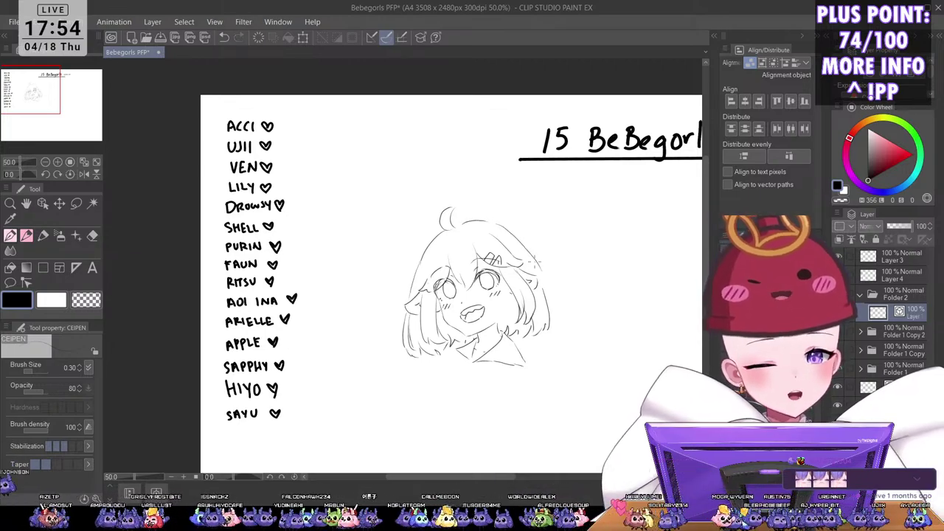
{"action": "key", "text": "ctrl+z"}
{"action": "mouse_move", "coordinate": [497, 223]}
{"action": "left_mouse_down"}
{"action": "mouse_move", "coordinate": [555, 314]}
{"action": "mouse_move", "coordinate": [533, 254]}
{"action": "mouse_move", "coordinate": [548, 328]}
{"action": "left_mouse_up"}
{"action": "key", "text": "h"}
{"action": "key", "text": "h"}
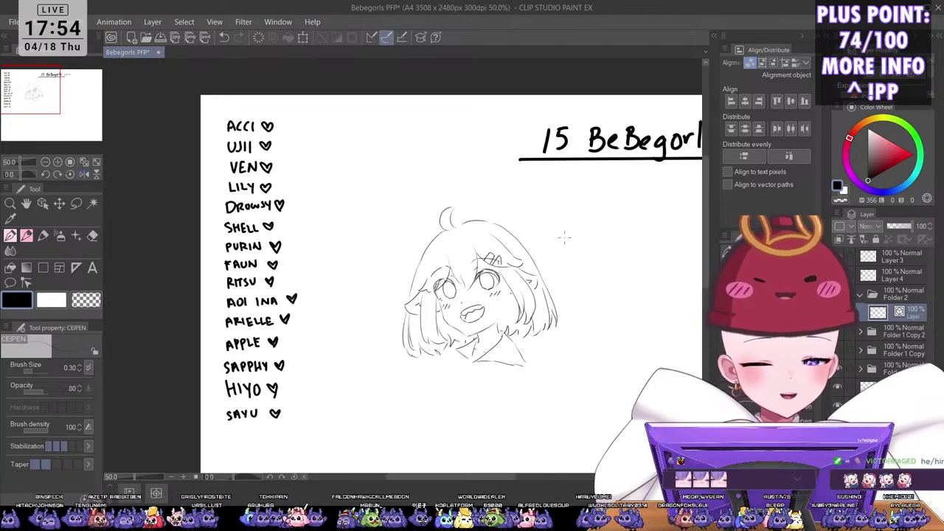
Step: Refine the strands at the left hair tips and check the head in a mirrored view
{"action": "mouse_move", "coordinate": [410, 324]}
{"action": "left_mouse_down"}
{"action": "mouse_move", "coordinate": [399, 343]}
{"action": "mouse_move", "coordinate": [438, 351]}
{"action": "left_mouse_up"}
{"action": "mouse_move", "coordinate": [457, 316]}
{"action": "left_mouse_down"}
{"action": "mouse_move", "coordinate": [426, 297]}
{"action": "mouse_move", "coordinate": [376, 333]}
{"action": "left_mouse_up"}
{"action": "key", "text": "ctrl+z"}
{"action": "mouse_move", "coordinate": [375, 296]}
{"action": "left_mouse_down"}
{"action": "mouse_move", "coordinate": [374, 332]}
{"action": "mouse_move", "coordinate": [409, 332]}
{"action": "left_mouse_up"}
{"action": "key", "text": "ctrl+z"}
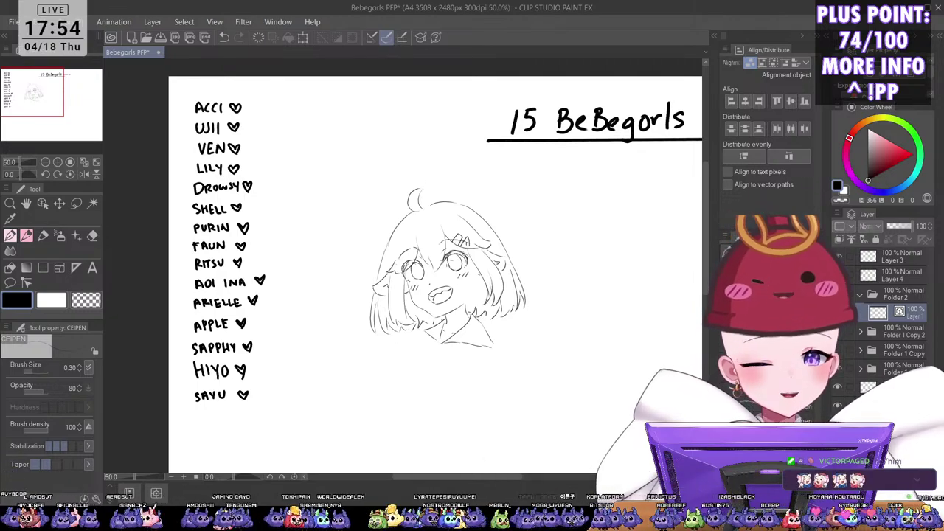
{"action": "scroll", "coordinate": [522, 177], "scroll_direction": "down", "scroll_amount": 2}
{"action": "key", "text": "h"}
{"action": "key", "text": "h"}
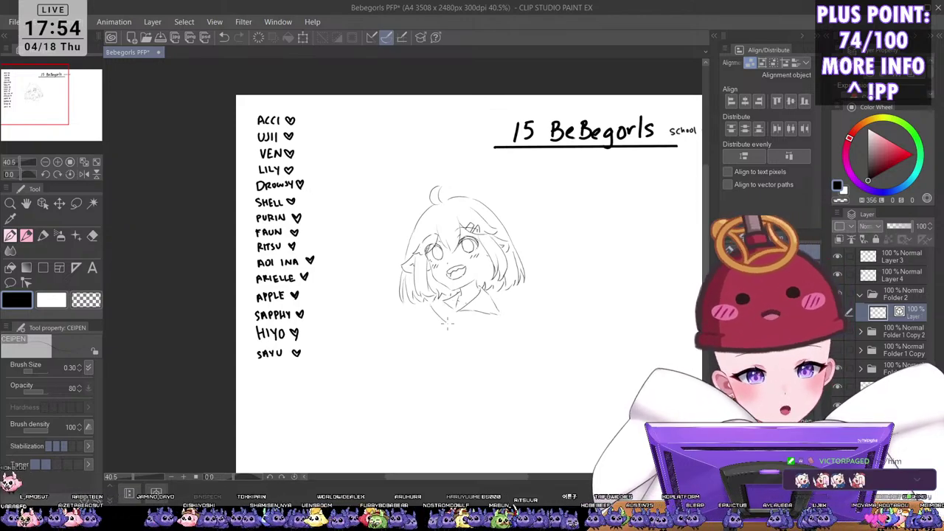
Step: Sketch a closed hand with curled fingers below the left side of the hair
{"action": "key", "text": "ctrl+z"}
{"action": "left_click_drag", "start_coordinate": [424, 306], "coordinate": [415, 319]}
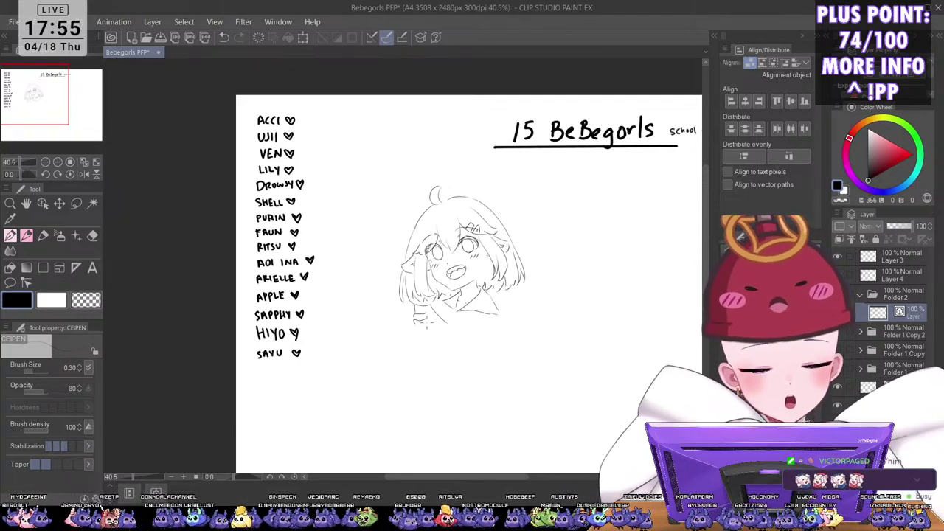
{"action": "left_click_drag", "start_coordinate": [415, 320], "coordinate": [441, 340]}
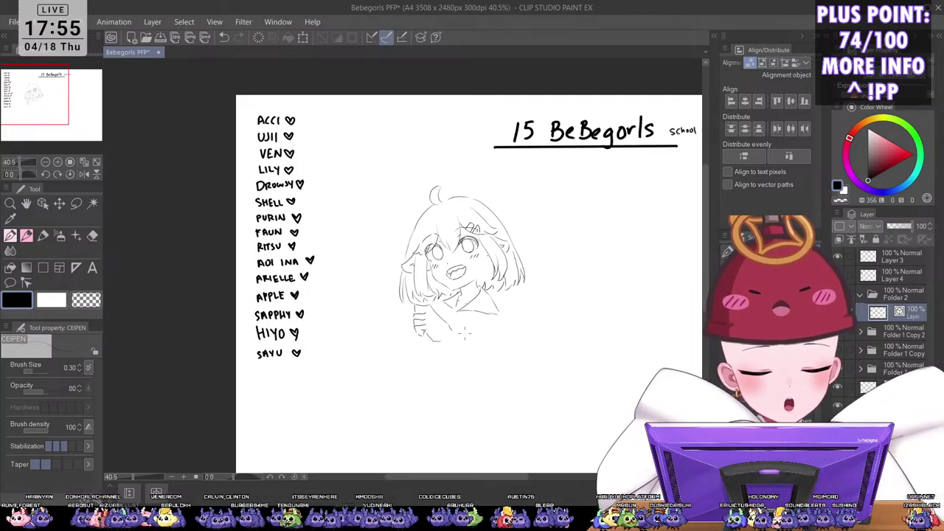
Step: Lasso the hand and scale it down slightly with its aspect ratio kept
{"action": "key", "text": "m"}
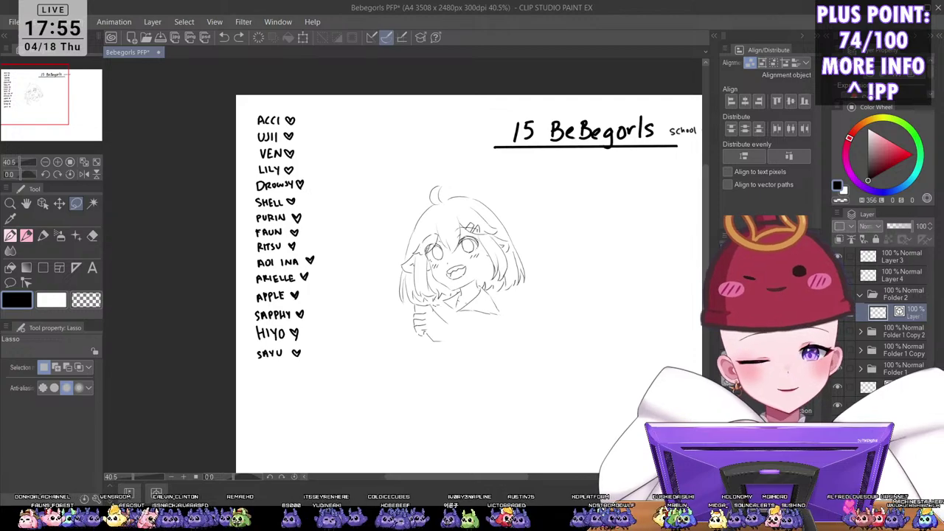
{"action": "left_click_drag", "start_coordinate": [426, 355], "coordinate": [425, 357]}
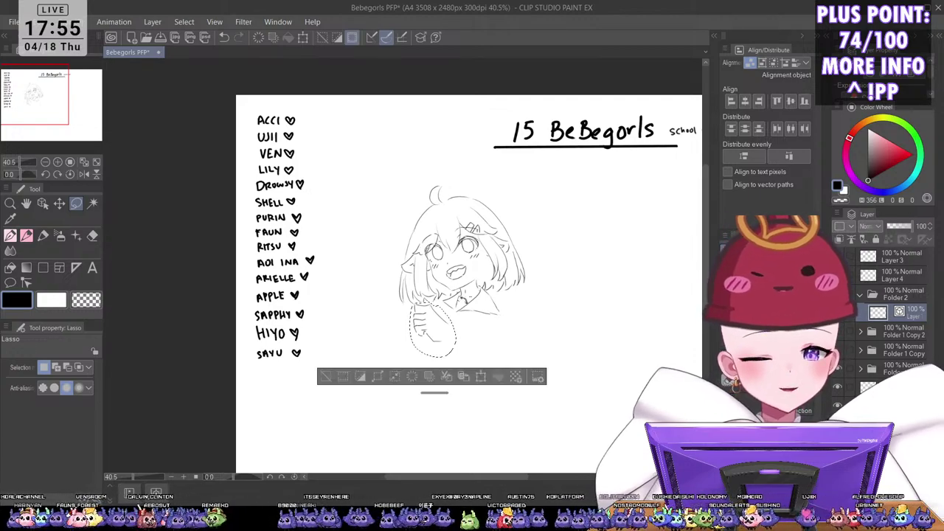
{"action": "key", "text": "ctrl+t"}
{"action": "left_click_drag", "start_coordinate": [457, 301], "coordinate": [440, 317]}
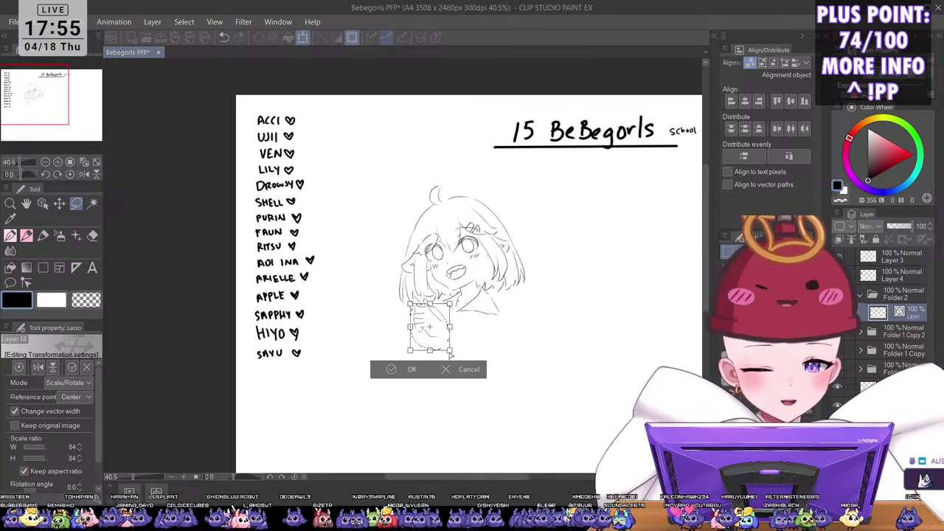
{"action": "left_click_drag", "start_coordinate": [449, 350], "coordinate": [453, 352]}
{"action": "left_click", "coordinate": [413, 369]}
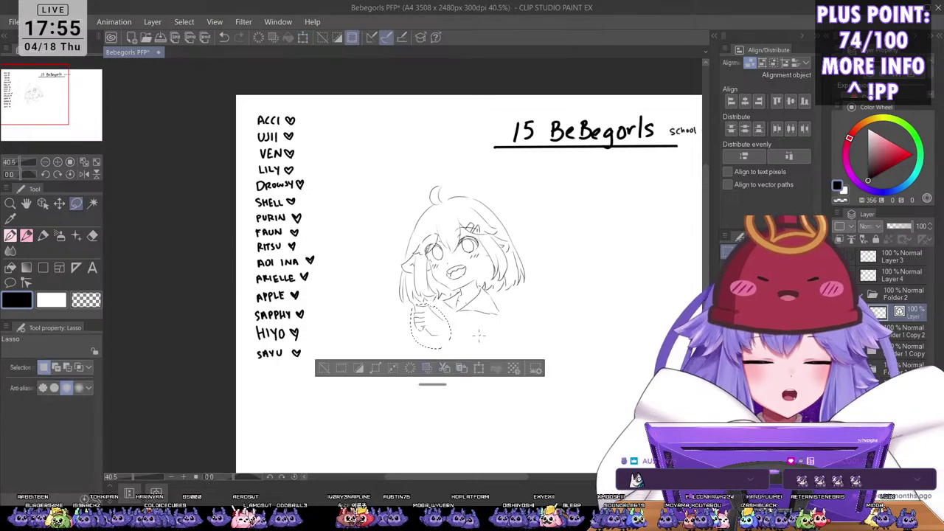
Step: Draw the sleeve cuff at the wrist and the upper and lower edges of the raised forearm
{"action": "key", "text": "p"}
{"action": "left_click_drag", "start_coordinate": [452, 305], "coordinate": [439, 284]}
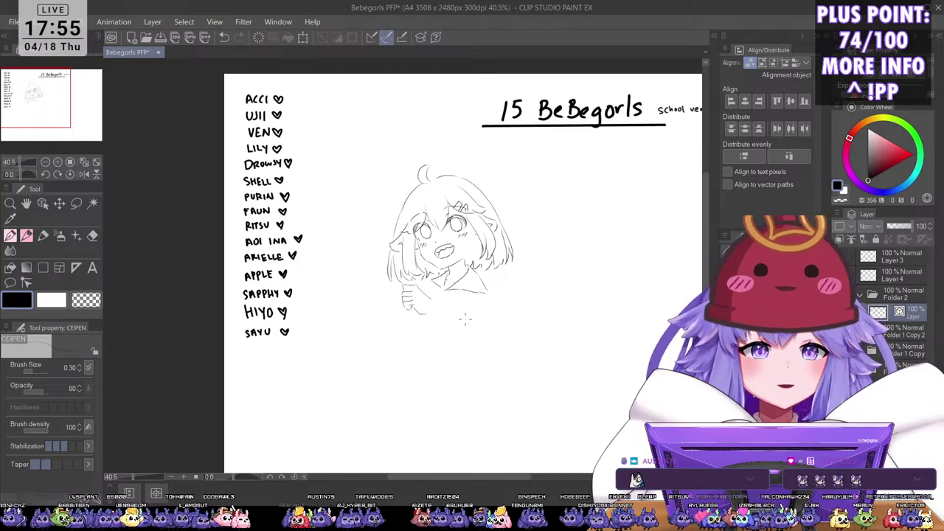
{"action": "scroll", "coordinate": [463, 322], "scroll_direction": "down", "scroll_amount": 1}
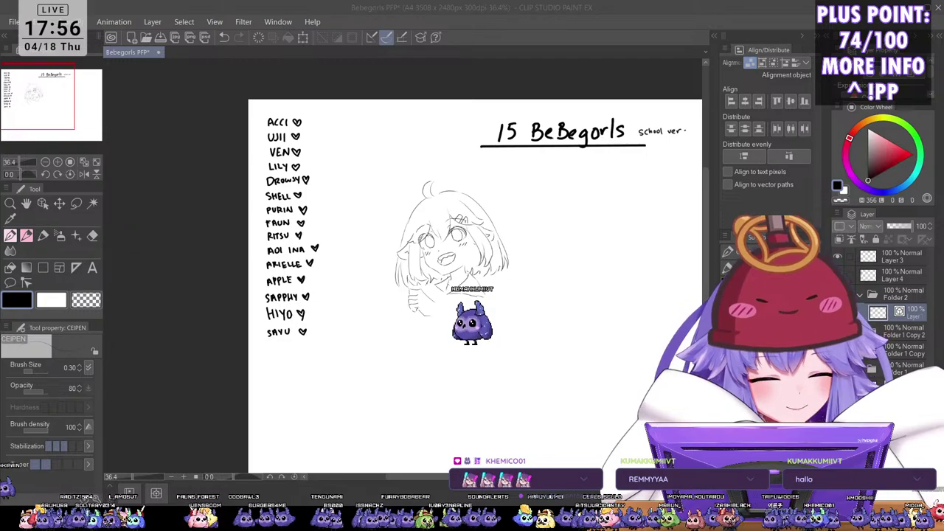
{"action": "scroll", "coordinate": [430, 301], "scroll_direction": "up", "scroll_amount": 1}
{"action": "left_click_drag", "start_coordinate": [436, 303], "coordinate": [428, 319]}
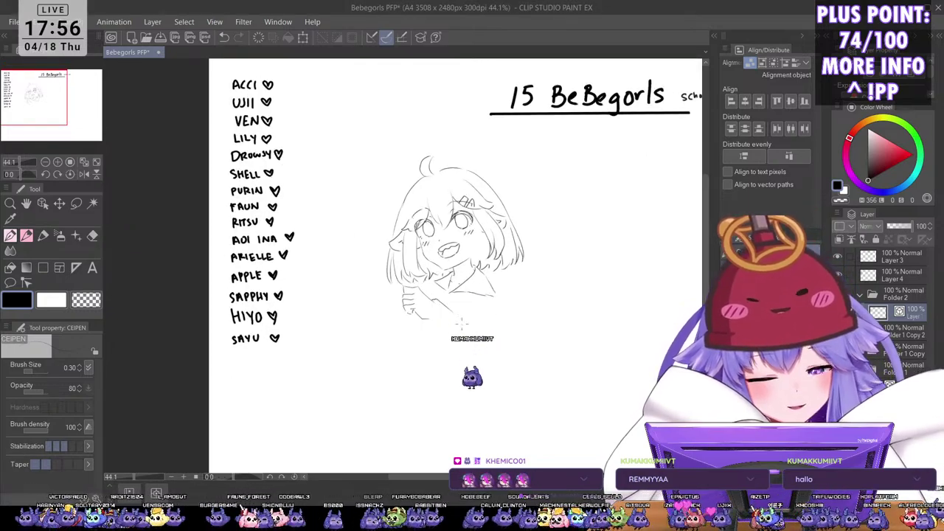
{"action": "mouse_move", "coordinate": [417, 315]}
{"action": "left_mouse_down"}
{"action": "mouse_move", "coordinate": [429, 330]}
{"action": "mouse_move", "coordinate": [451, 314]}
{"action": "mouse_move", "coordinate": [479, 316]}
{"action": "mouse_move", "coordinate": [494, 324]}
{"action": "mouse_move", "coordinate": [466, 325]}
{"action": "mouse_move", "coordinate": [488, 347]}
{"action": "left_mouse_up"}
{"action": "key", "text": "ctrl+z"}
{"action": "key", "text": "ctrl+z"}
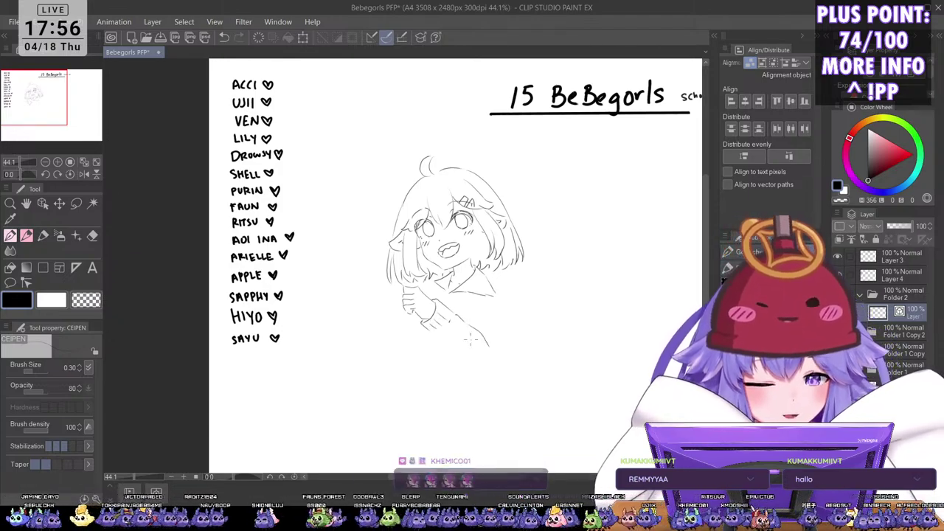
{"action": "mouse_move", "coordinate": [432, 337]}
{"action": "left_mouse_down"}
{"action": "mouse_move", "coordinate": [455, 363]}
{"action": "mouse_move", "coordinate": [492, 362]}
{"action": "left_mouse_up"}
Step: Draw the right shoulder and the outer edge of the upper arm down to the rounded elbow
{"action": "mouse_move", "coordinate": [481, 302]}
{"action": "left_mouse_down"}
{"action": "mouse_move", "coordinate": [478, 319]}
{"action": "mouse_move", "coordinate": [510, 336]}
{"action": "left_mouse_up"}
{"action": "key", "text": "ctrl+z"}
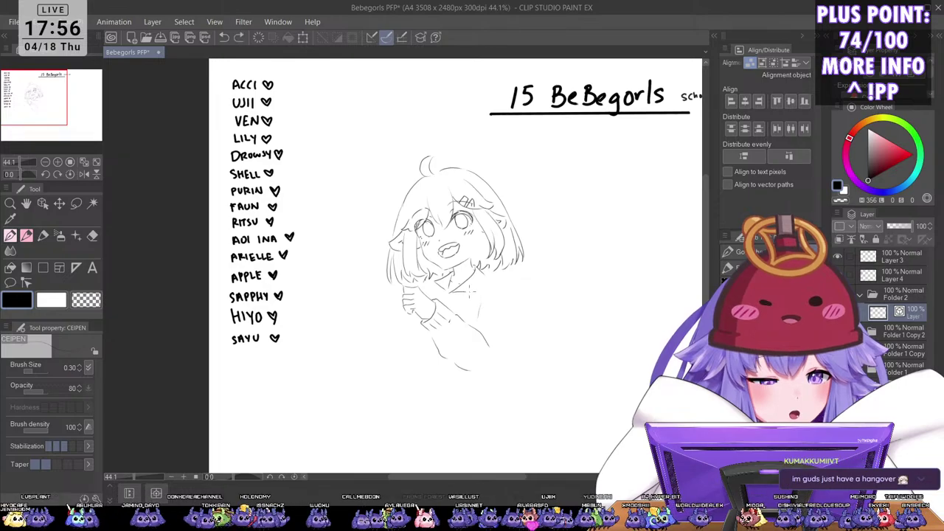
{"action": "mouse_move", "coordinate": [470, 292]}
{"action": "left_mouse_down"}
{"action": "mouse_move", "coordinate": [488, 287]}
{"action": "mouse_move", "coordinate": [513, 300]}
{"action": "mouse_move", "coordinate": [496, 371]}
{"action": "left_mouse_up"}
{"action": "key", "text": "ctrl+z"}
{"action": "key", "text": "ctrl+z"}
{"action": "key", "text": "ctrl+z"}
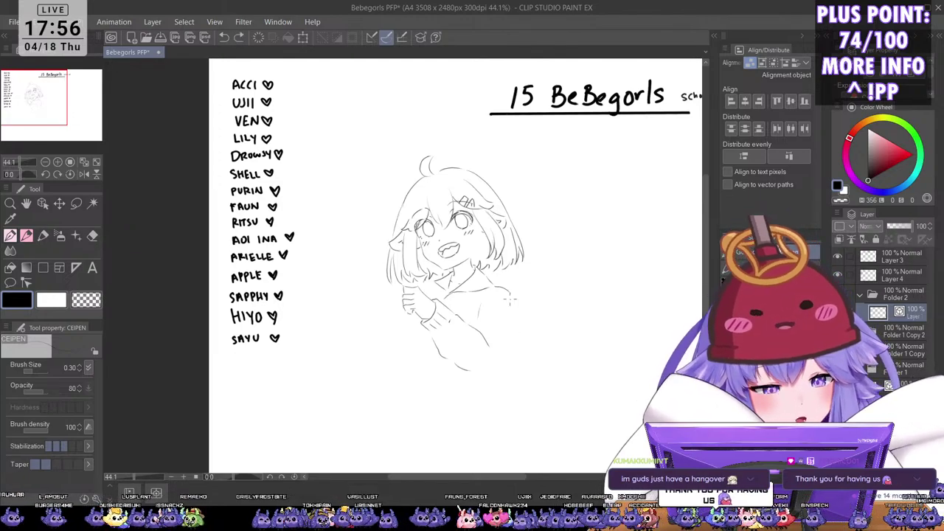
{"action": "mouse_move", "coordinate": [509, 292]}
{"action": "left_mouse_down"}
{"action": "mouse_move", "coordinate": [501, 362]}
{"action": "mouse_move", "coordinate": [486, 381]}
{"action": "left_mouse_up"}
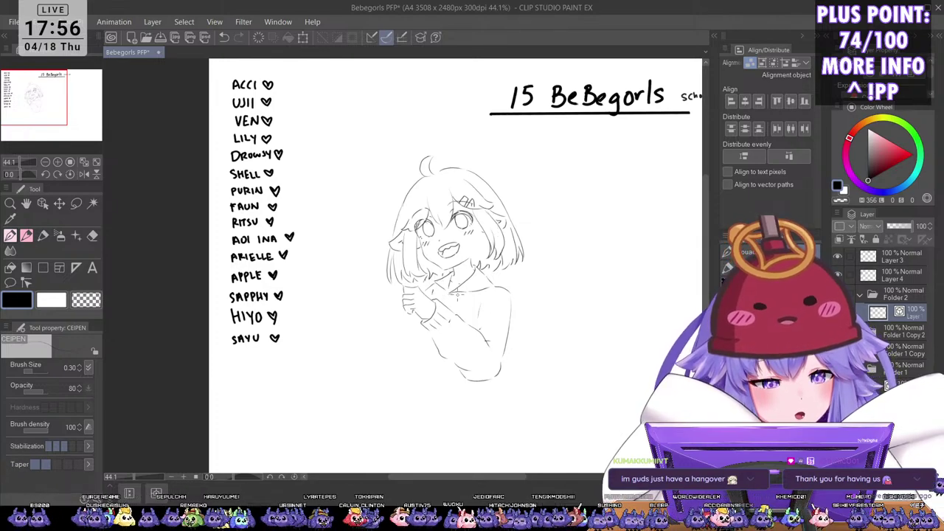
Step: Sketch the V-shaped sweater neckline and the small tie detail below the collar, and save the file
{"action": "mouse_move", "coordinate": [457, 305]}
{"action": "left_mouse_down"}
{"action": "mouse_move", "coordinate": [485, 291]}
{"action": "mouse_move", "coordinate": [436, 295]}
{"action": "left_mouse_up"}
{"action": "key", "text": "ctrl+z"}
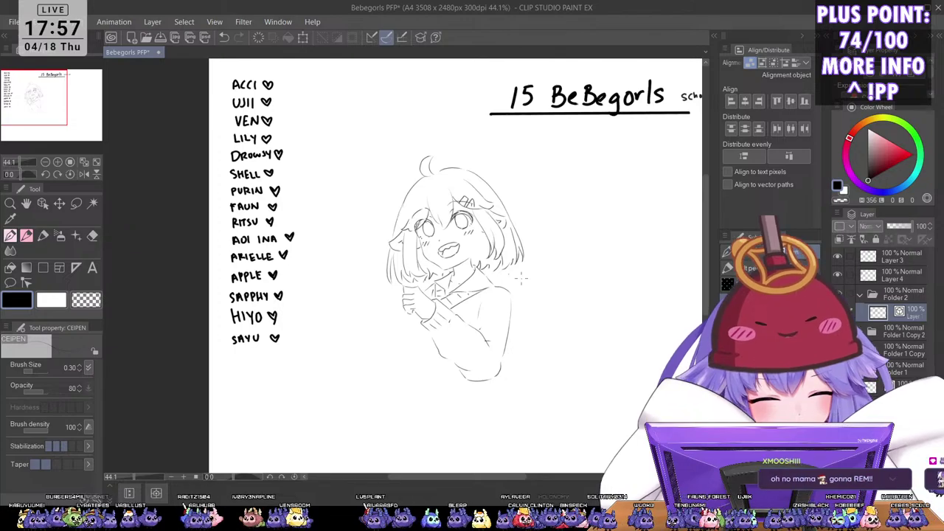
{"action": "key", "text": "ctrl+s"}
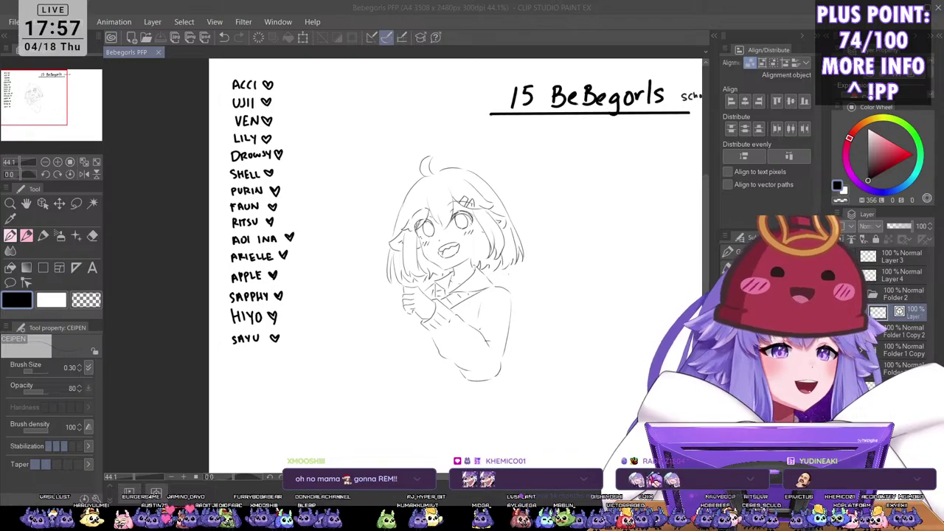
{"action": "left_click", "coordinate": [232, 310]}
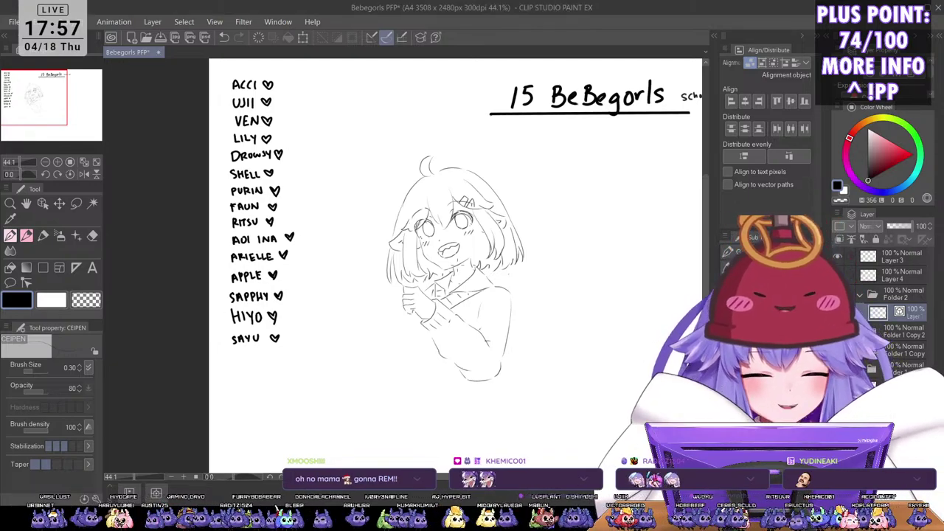
Step: Hatch the upper part of both irises and mark the pupils
{"action": "scroll", "coordinate": [431, 333], "scroll_direction": "up", "scroll_amount": 1}
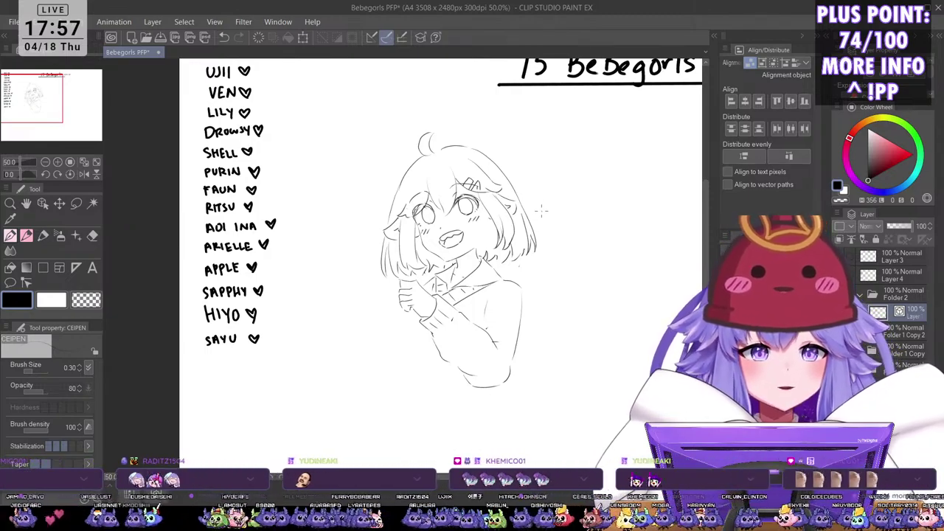
{"action": "scroll", "coordinate": [426, 216], "scroll_direction": "up", "scroll_amount": 1}
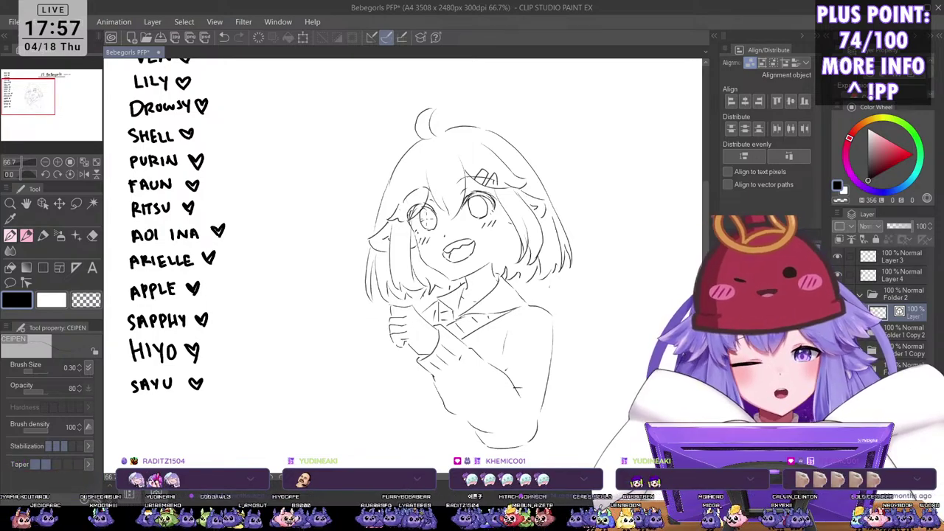
{"action": "left_click_drag", "start_coordinate": [422, 208], "coordinate": [424, 221]}
{"action": "mouse_move", "coordinate": [429, 210]}
{"action": "left_mouse_down"}
{"action": "mouse_move", "coordinate": [428, 221]}
{"action": "mouse_move", "coordinate": [482, 213]}
{"action": "left_mouse_up"}
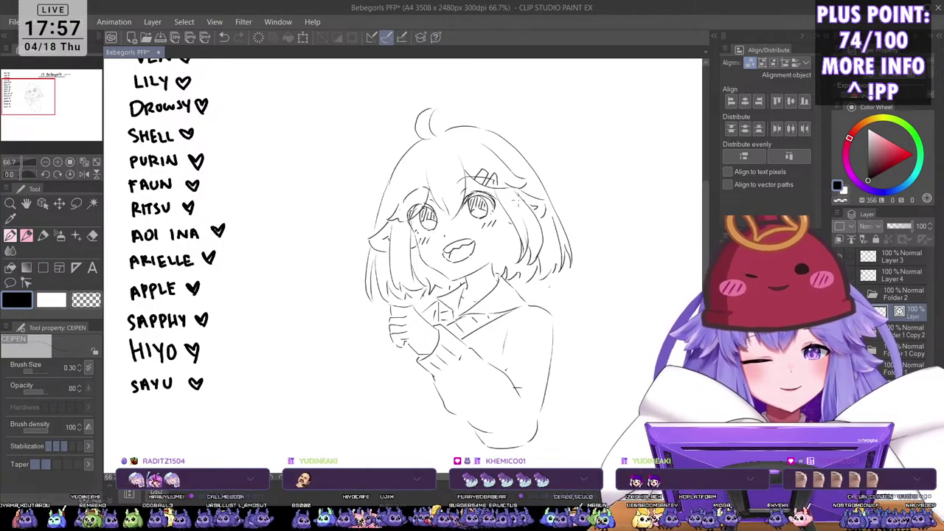
Step: Sketch the torso's side line running down from beneath the wrist and a second line along the outer upper arm
{"action": "scroll", "coordinate": [521, 200], "scroll_direction": "down", "scroll_amount": 1}
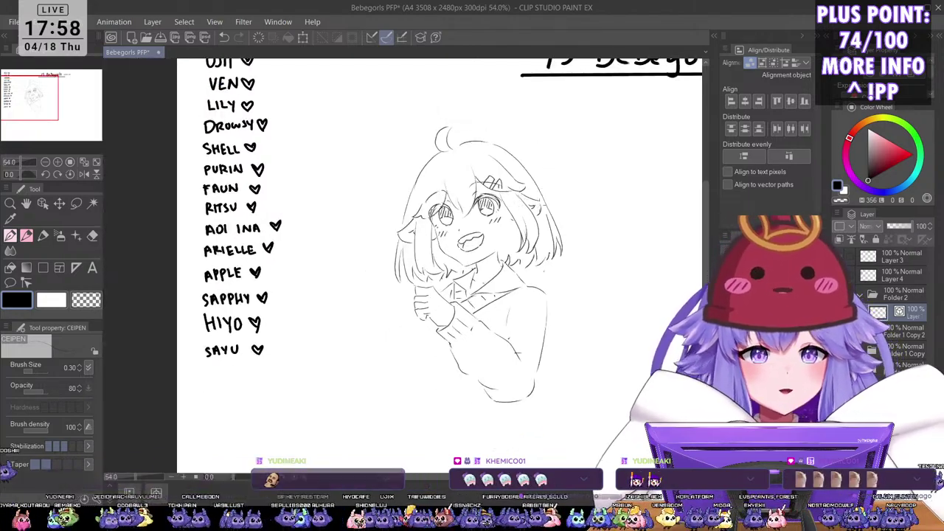
{"action": "scroll", "coordinate": [482, 253], "scroll_direction": "down", "scroll_amount": 3}
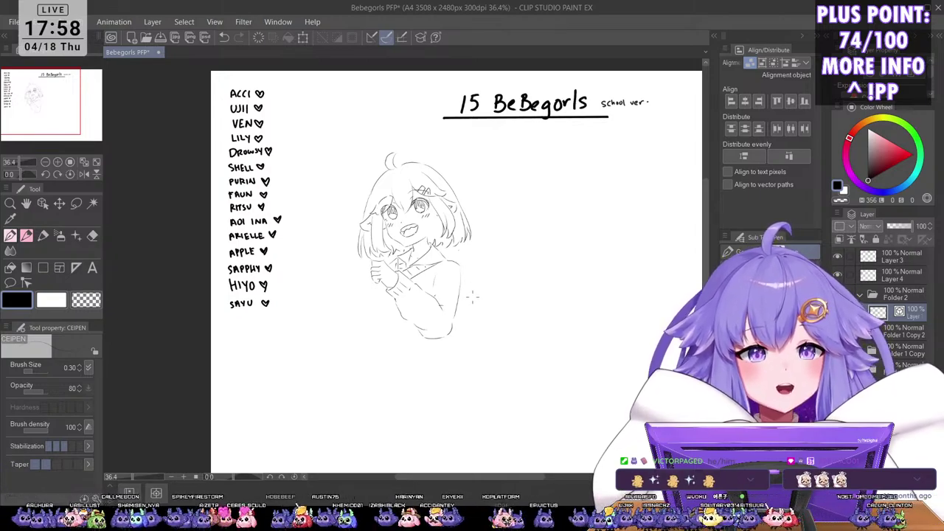
{"action": "scroll", "coordinate": [463, 271], "scroll_direction": "up", "scroll_amount": 1}
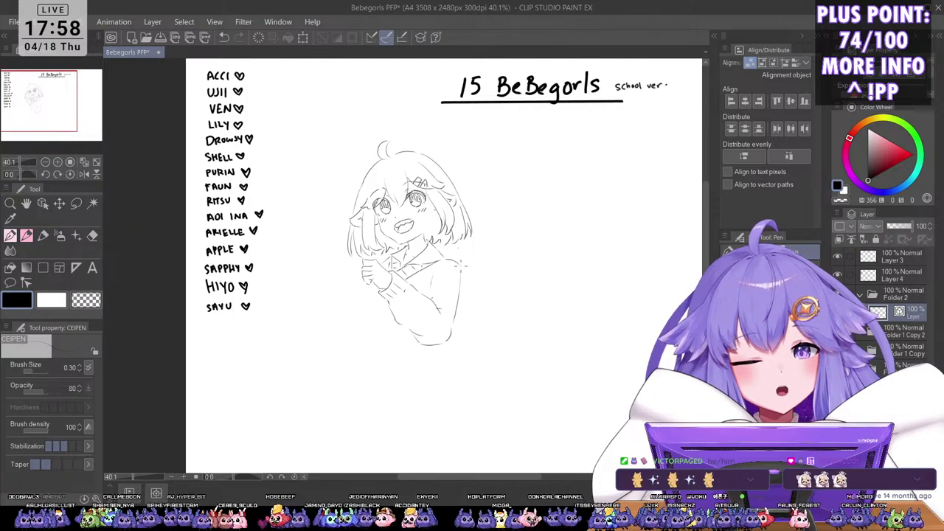
{"action": "left_click_drag", "start_coordinate": [462, 276], "coordinate": [468, 339]}
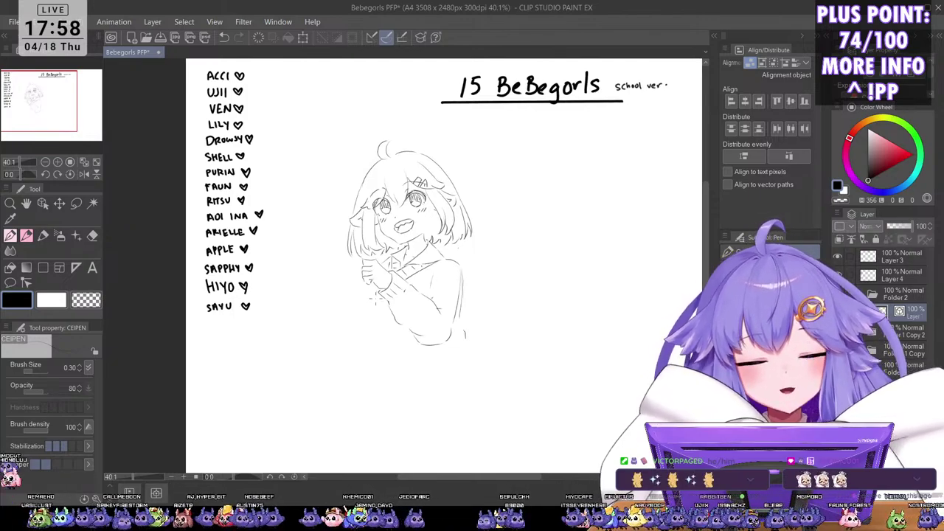
{"action": "left_click_drag", "start_coordinate": [382, 304], "coordinate": [369, 341]}
{"action": "key", "text": "ctrl+z"}
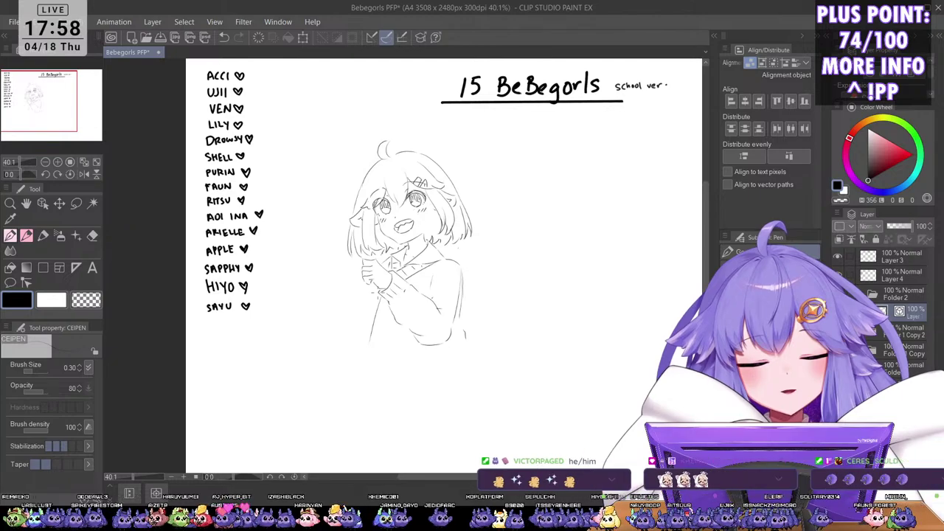
Step: Draw the far arm's outer edge down from the hand and the torso's short side line beside the bent elbow
{"action": "left_click_drag", "start_coordinate": [375, 283], "coordinate": [362, 316]}
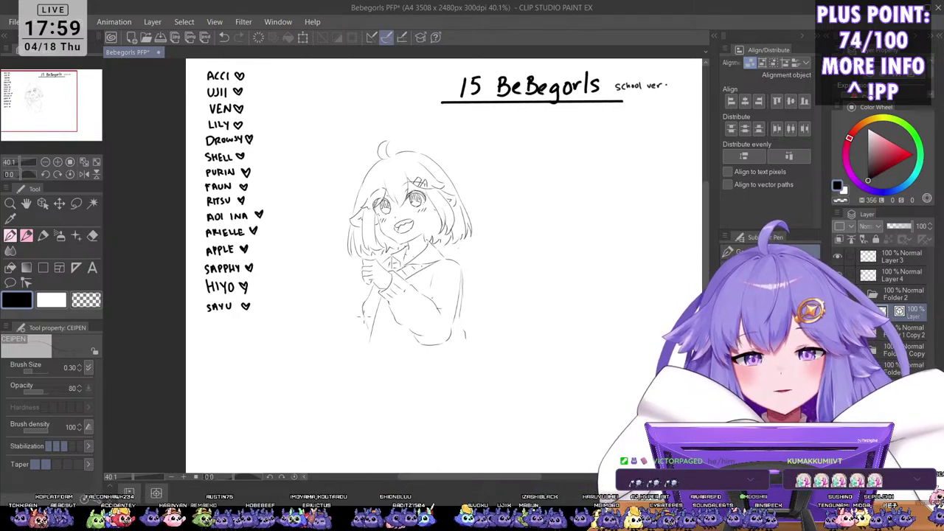
{"action": "left_click_drag", "start_coordinate": [368, 316], "coordinate": [355, 339]}
{"action": "key", "text": "ctrl+z"}
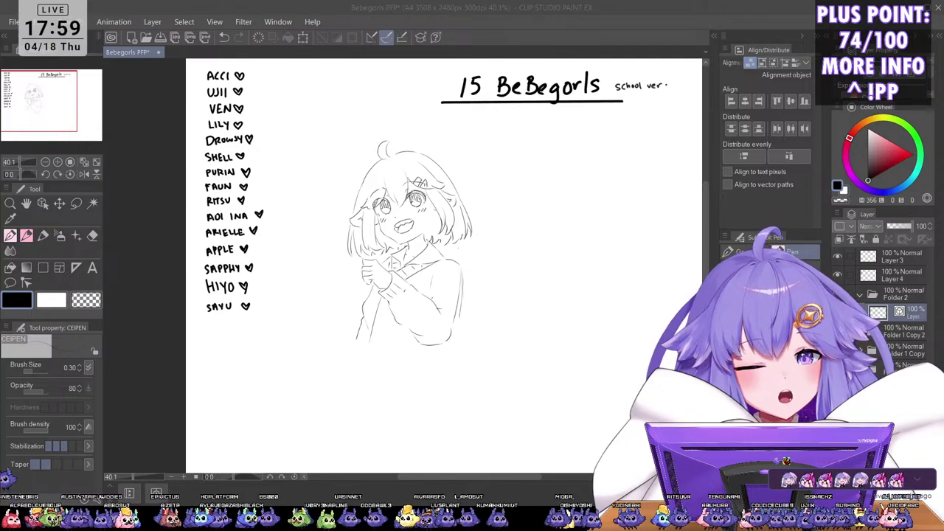
{"action": "left_click", "coordinate": [460, 321]}
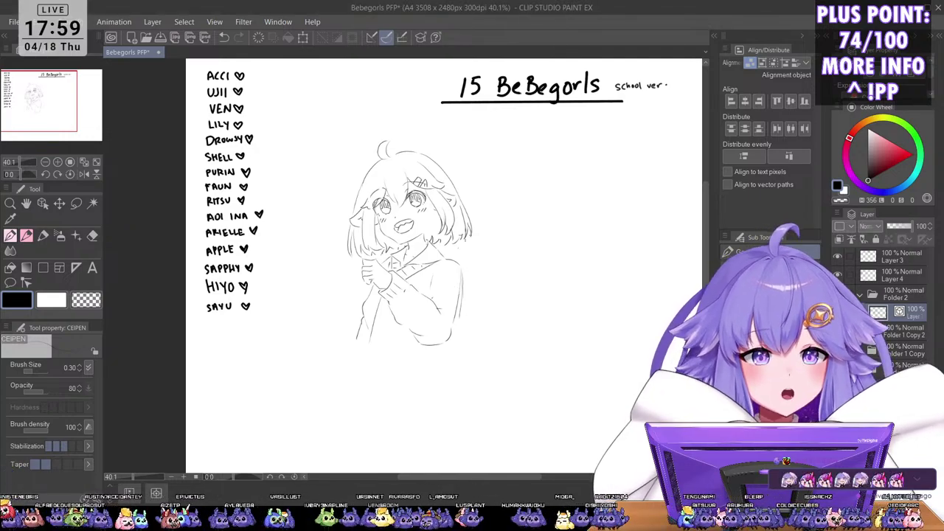
{"action": "scroll", "coordinate": [463, 325], "scroll_direction": "up", "scroll_amount": 1}
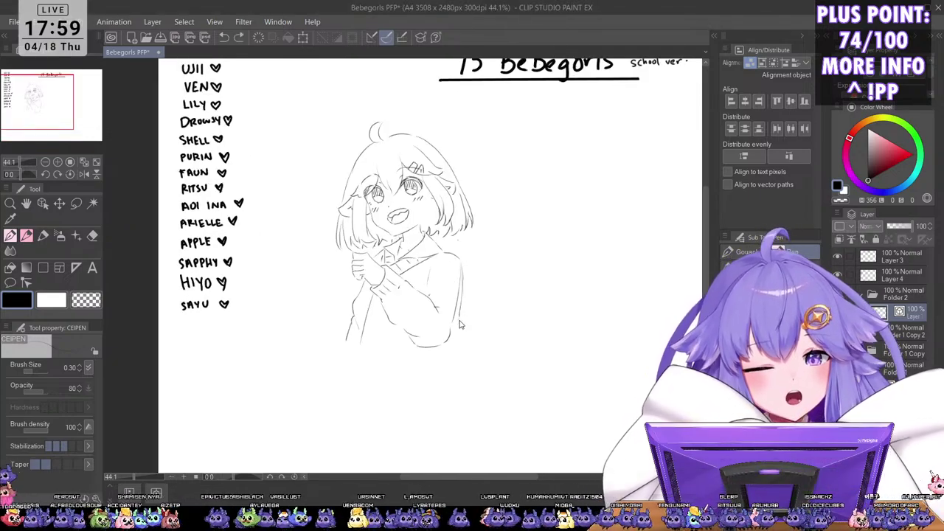
{"action": "left_click_drag", "start_coordinate": [458, 315], "coordinate": [464, 346]}
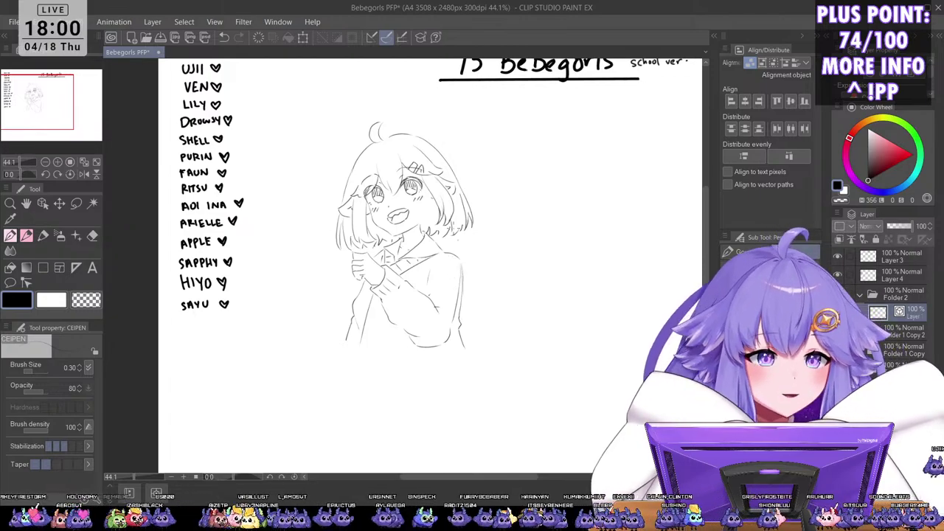
Step: Add a diagonal fold line on the upper sleeve above the elbow crease and save the file
{"action": "scroll", "coordinate": [443, 250], "scroll_direction": "up", "scroll_amount": 4}
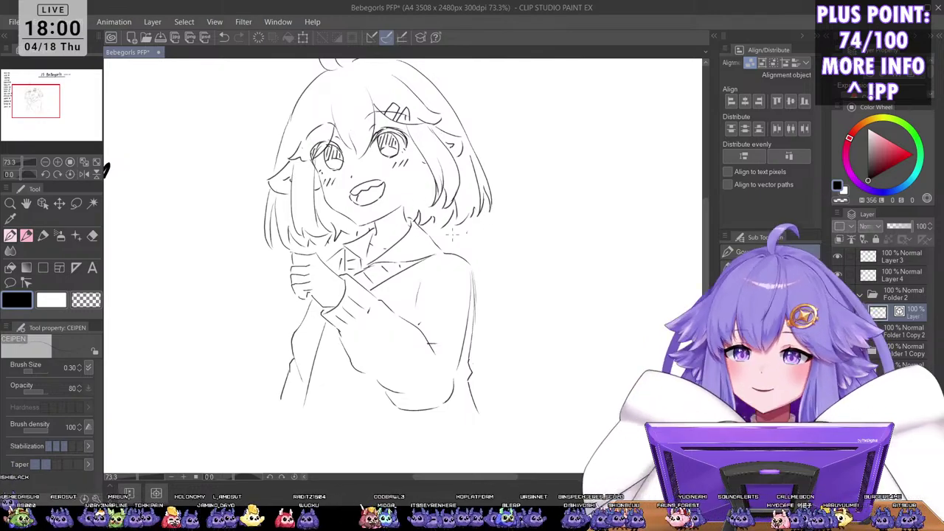
{"action": "scroll", "coordinate": [476, 279], "scroll_direction": "down", "scroll_amount": 2}
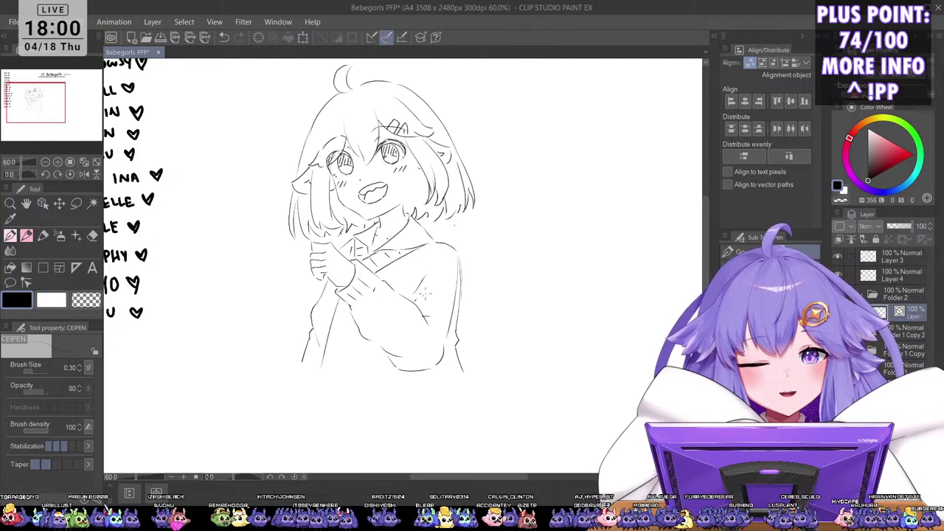
{"action": "left_click_drag", "start_coordinate": [424, 294], "coordinate": [441, 271]}
{"action": "scroll", "coordinate": [517, 225], "scroll_direction": "down", "scroll_amount": 5}
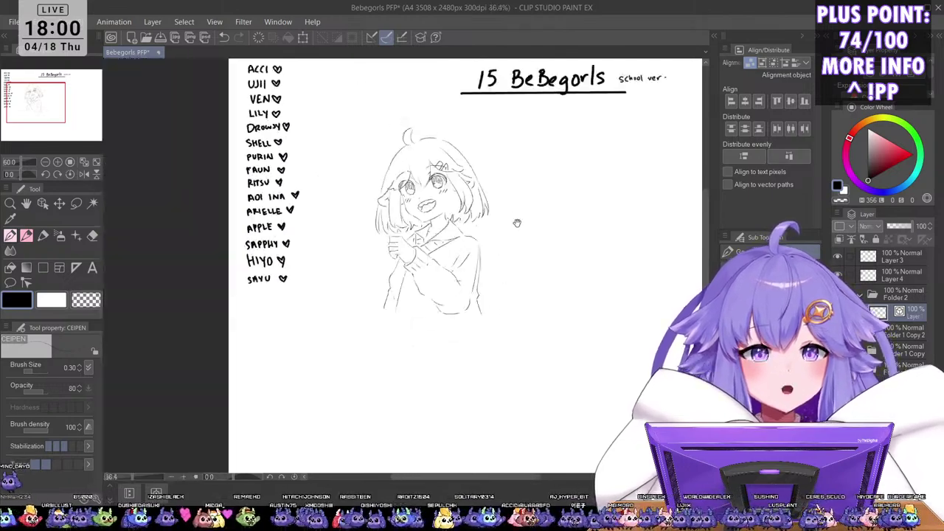
{"action": "scroll", "coordinate": [492, 198], "scroll_direction": "up", "scroll_amount": 2}
{"action": "scroll", "coordinate": [514, 223], "scroll_direction": "down", "scroll_amount": 1}
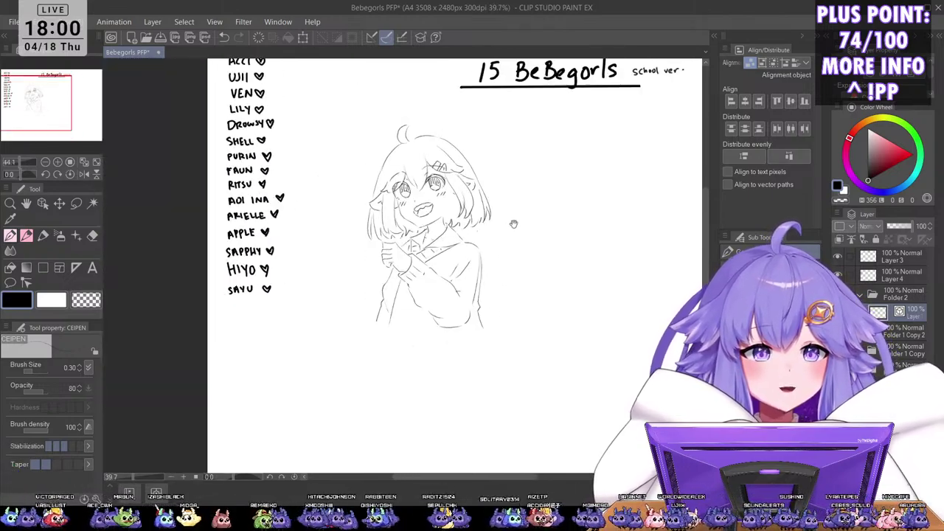
{"action": "left_click_drag", "start_coordinate": [537, 217], "coordinate": [453, 267]}
{"action": "left_click_drag", "start_coordinate": [512, 270], "coordinate": [475, 284]}
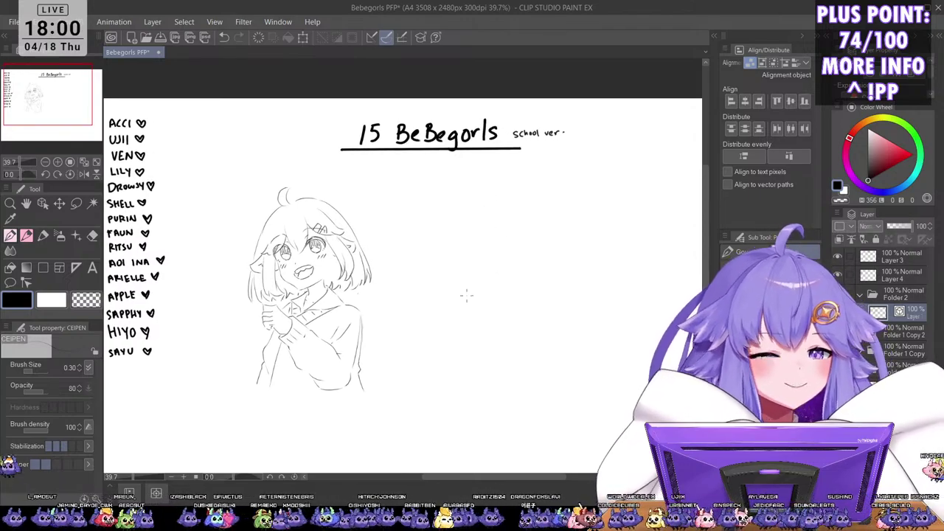
{"action": "scroll", "coordinate": [453, 269], "scroll_direction": "down", "scroll_amount": 2}
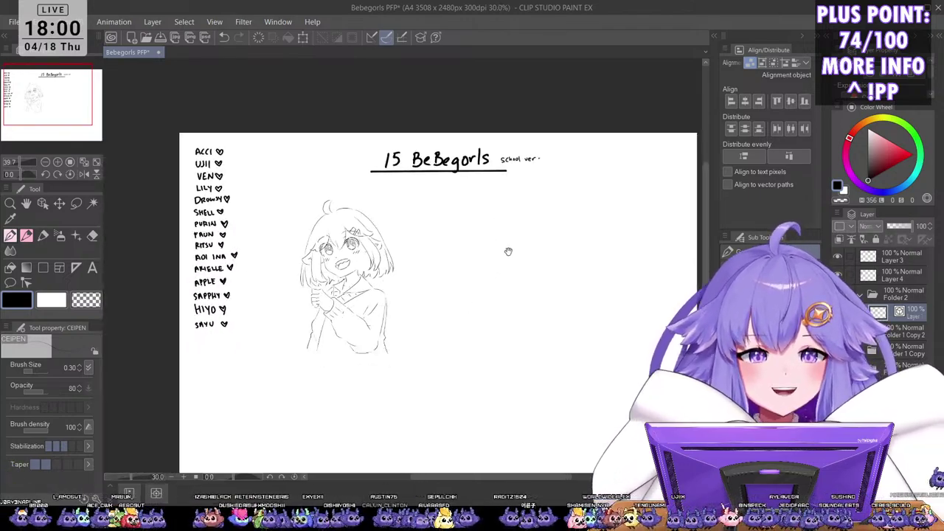
{"action": "scroll", "coordinate": [412, 263], "scroll_direction": "up", "scroll_amount": 1}
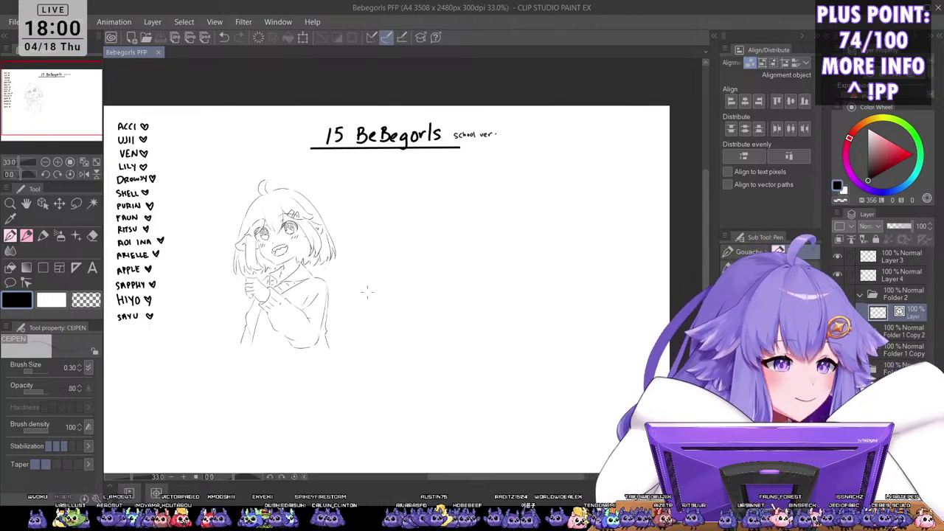
Step: Examine the girl's sketch up close and against the whole sheet, checking her proportions and placement
{"action": "scroll", "coordinate": [314, 325], "scroll_direction": "up", "scroll_amount": 3}
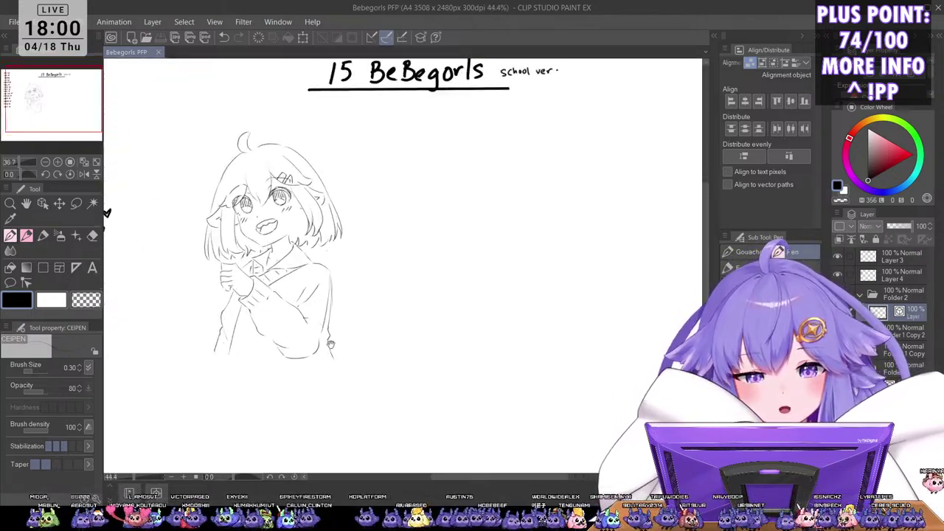
{"action": "left_click_drag", "start_coordinate": [360, 338], "coordinate": [468, 360]}
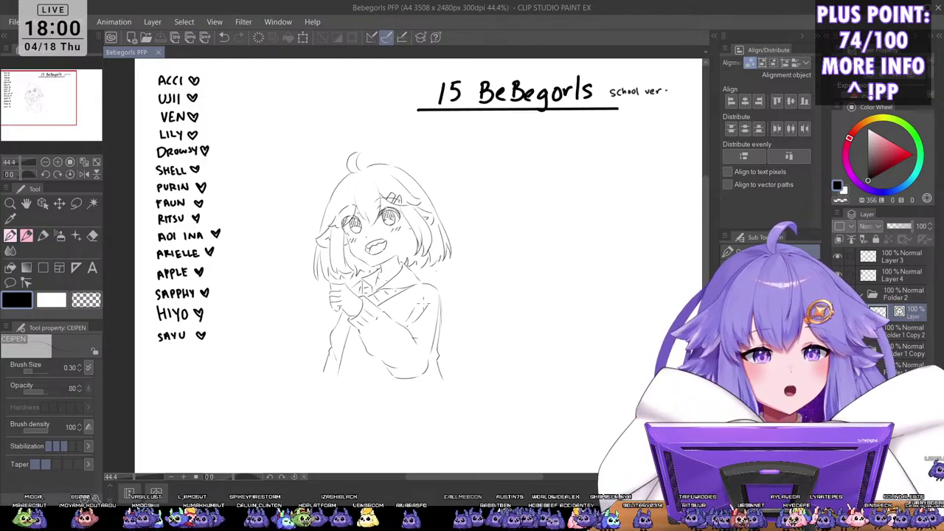
{"action": "scroll", "coordinate": [341, 250], "scroll_direction": "up", "scroll_amount": 3}
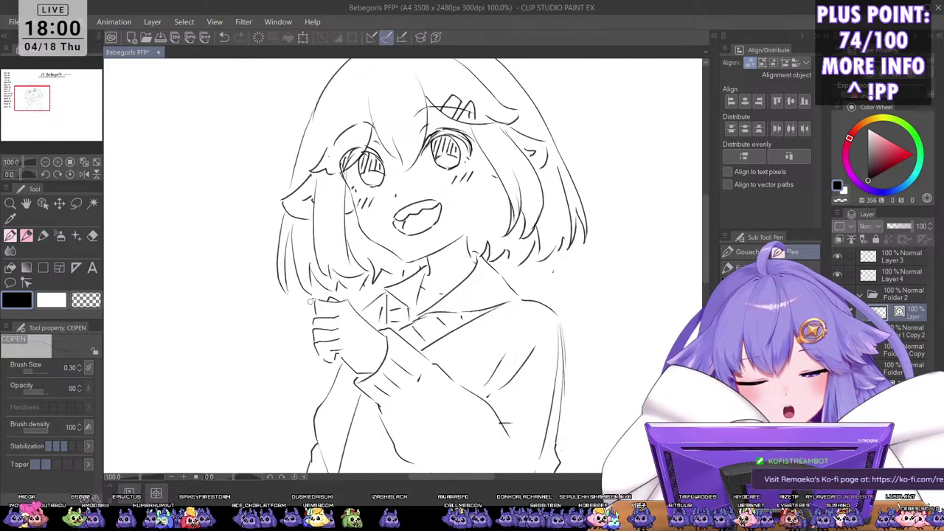
{"action": "scroll", "coordinate": [314, 295], "scroll_direction": "down", "scroll_amount": 4}
{"action": "scroll", "coordinate": [424, 364], "scroll_direction": "up", "scroll_amount": 2}
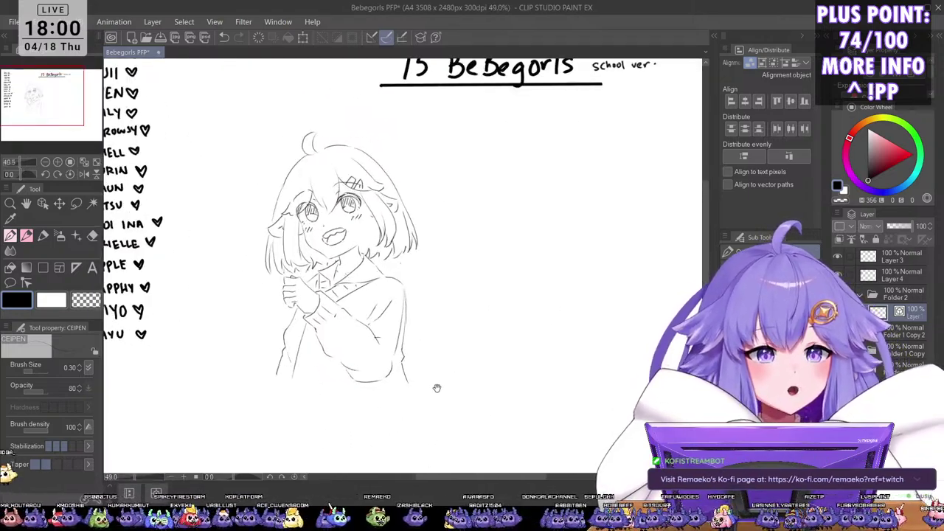
{"action": "left_click_drag", "start_coordinate": [436, 388], "coordinate": [435, 401]}
{"action": "scroll", "coordinate": [436, 401], "scroll_direction": "up", "scroll_amount": 3}
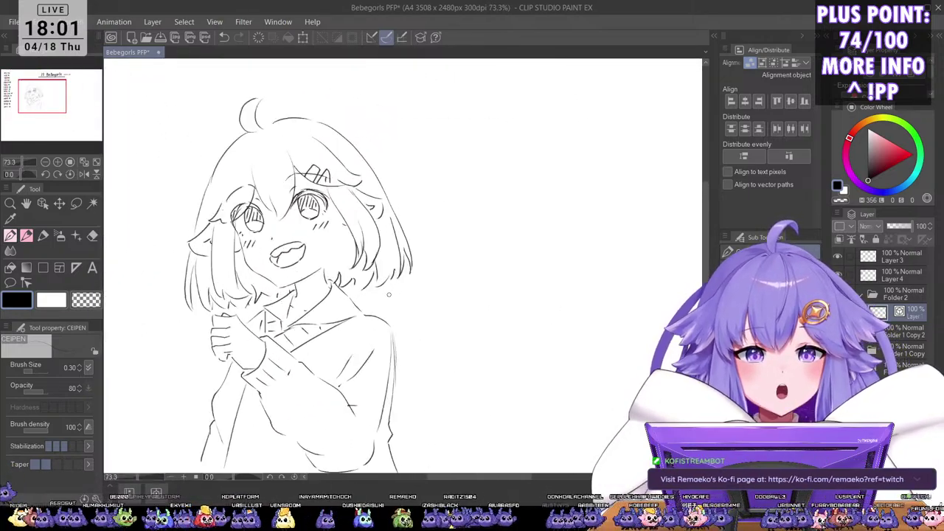
{"action": "scroll", "coordinate": [376, 293], "scroll_direction": "down", "scroll_amount": 2}
{"action": "scroll", "coordinate": [464, 310], "scroll_direction": "up", "scroll_amount": 1}
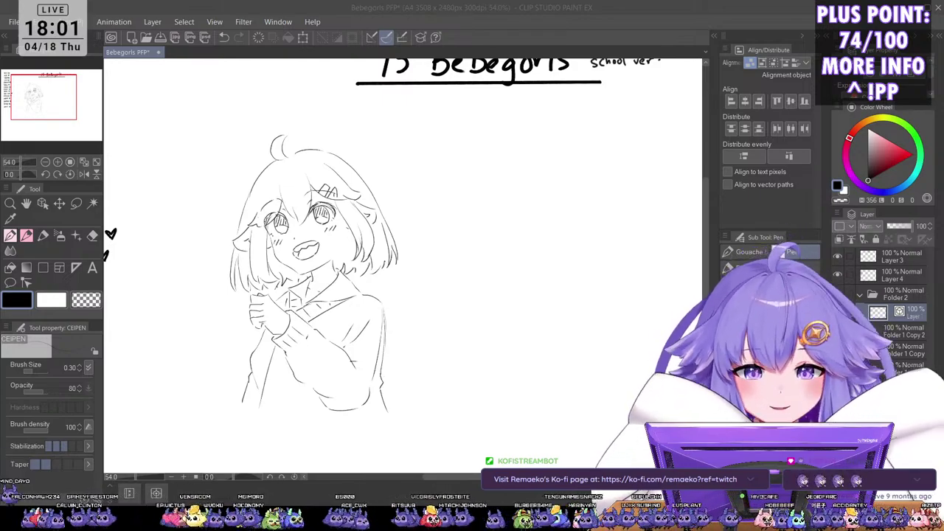
{"action": "scroll", "coordinate": [343, 260], "scroll_direction": "up", "scroll_amount": 5}
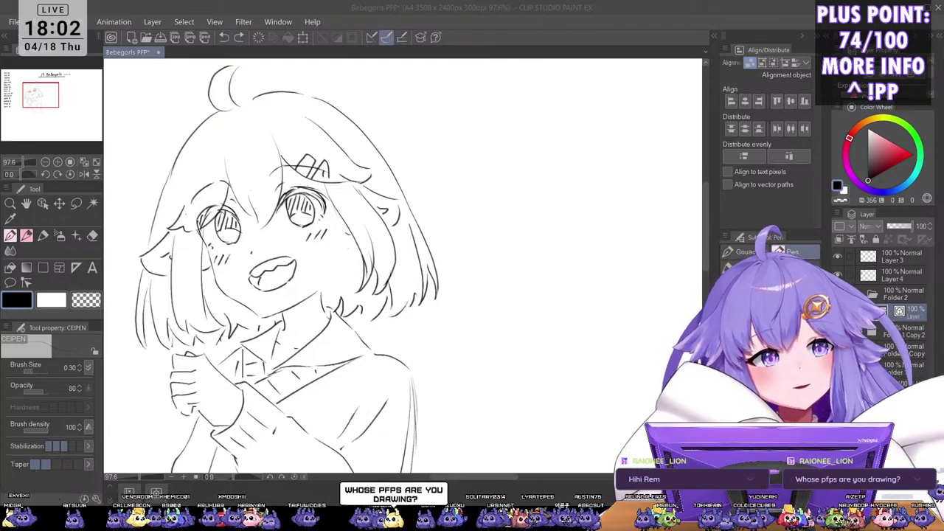
{"action": "scroll", "coordinate": [448, 242], "scroll_direction": "down", "scroll_amount": 6}
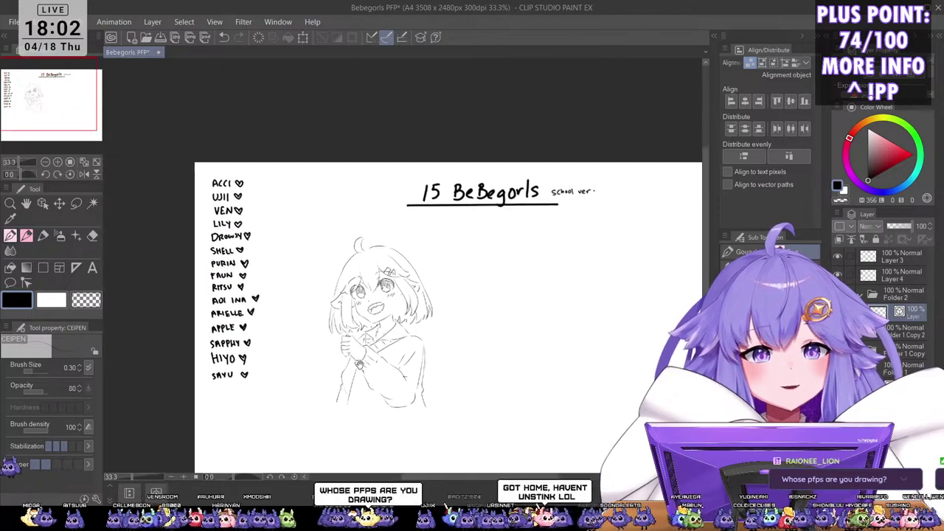
{"action": "scroll", "coordinate": [487, 317], "scroll_direction": "up", "scroll_amount": 2}
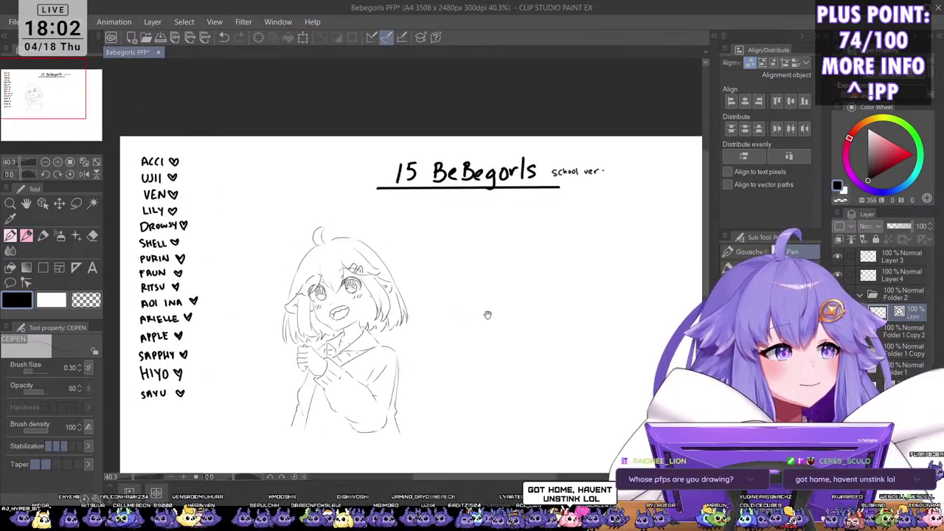
{"action": "left_click_drag", "start_coordinate": [505, 332], "coordinate": [518, 334]}
{"action": "scroll", "coordinate": [516, 339], "scroll_direction": "up", "scroll_amount": 1}
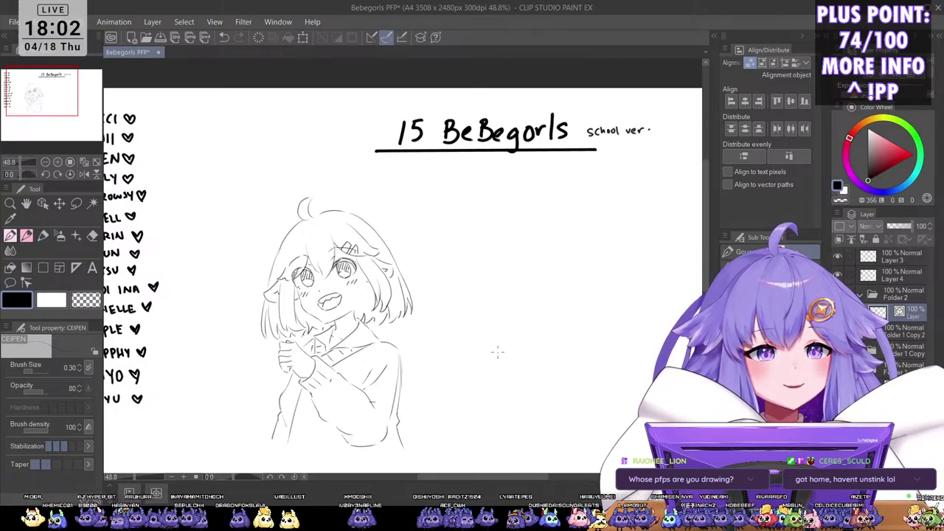
{"action": "scroll", "coordinate": [483, 301], "scroll_direction": "down", "scroll_amount": 2}
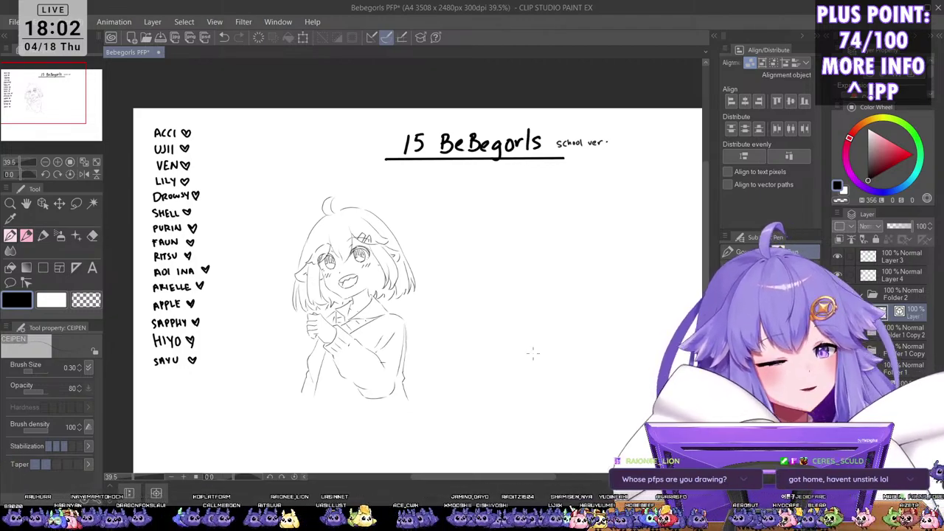
{"action": "scroll", "coordinate": [533, 354], "scroll_direction": "up", "scroll_amount": 2}
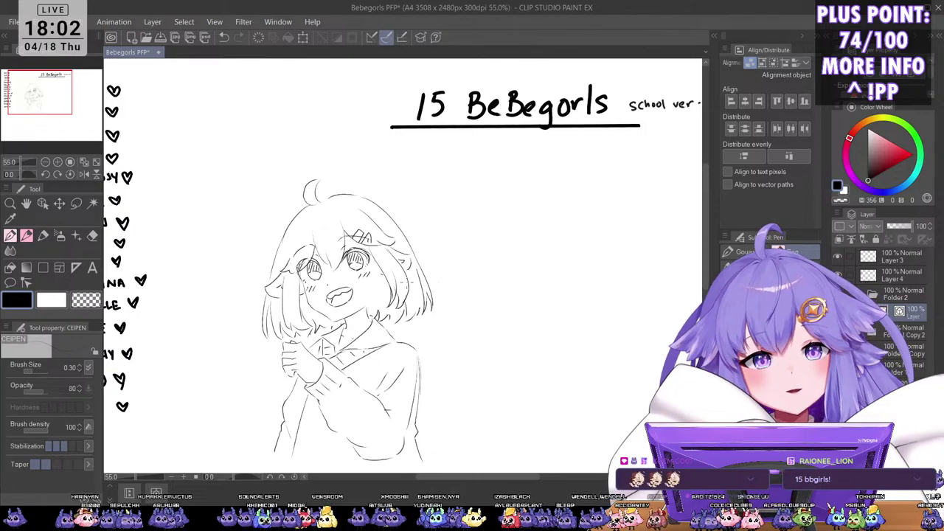
Step: Draw the curved cheek line between the blush marks and the side hair down to the jaw, undoing stray attempts
{"action": "scroll", "coordinate": [379, 290], "scroll_direction": "up", "scroll_amount": 2}
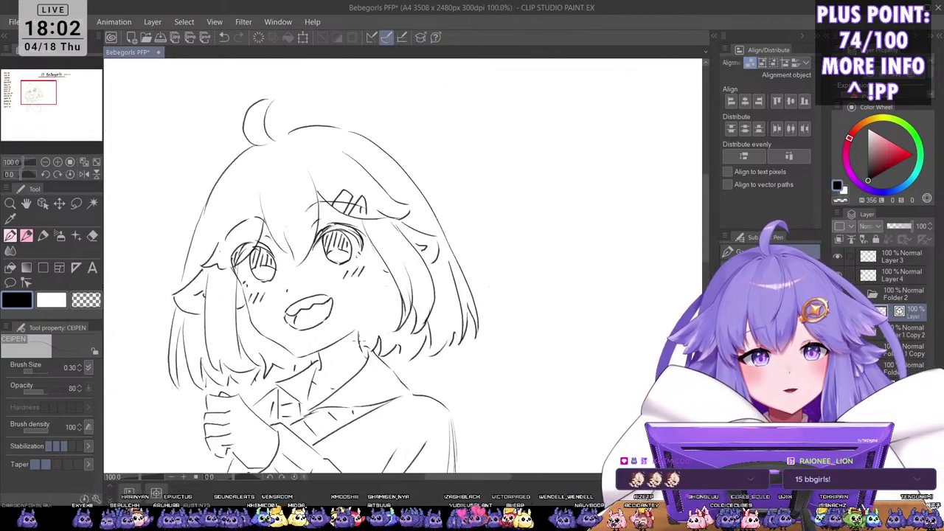
{"action": "left_click_drag", "start_coordinate": [387, 251], "coordinate": [391, 259]}
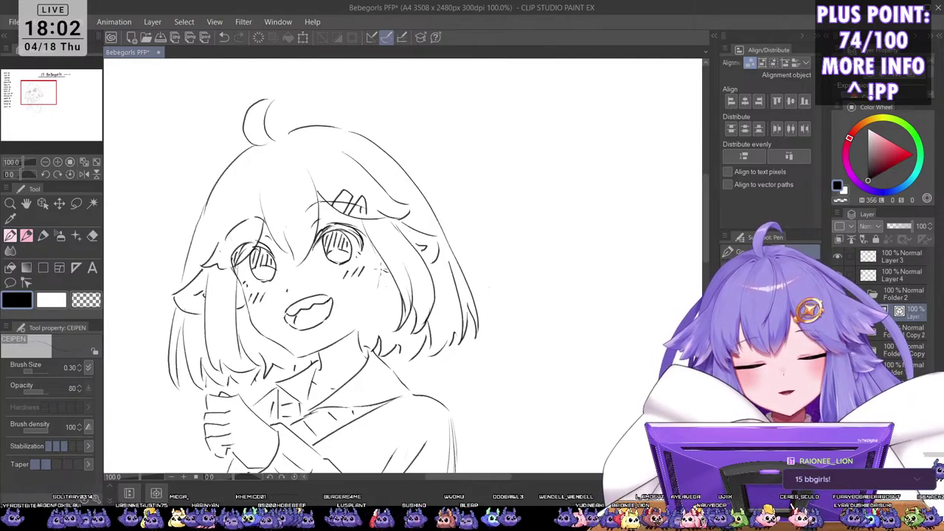
{"action": "key", "text": "ctrl+z"}
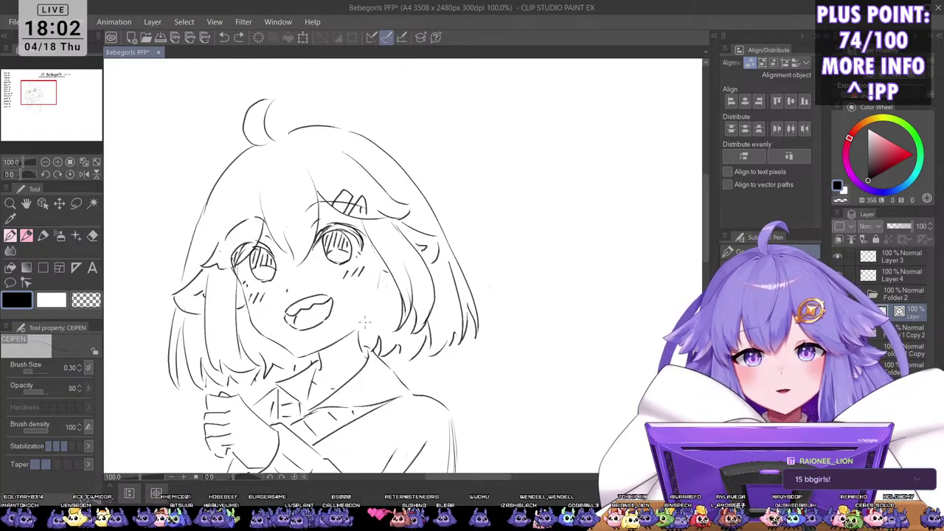
{"action": "left_click_drag", "start_coordinate": [376, 296], "coordinate": [366, 319]}
{"action": "key", "text": "ctrl+z"}
{"action": "key", "text": "ctrl+z"}
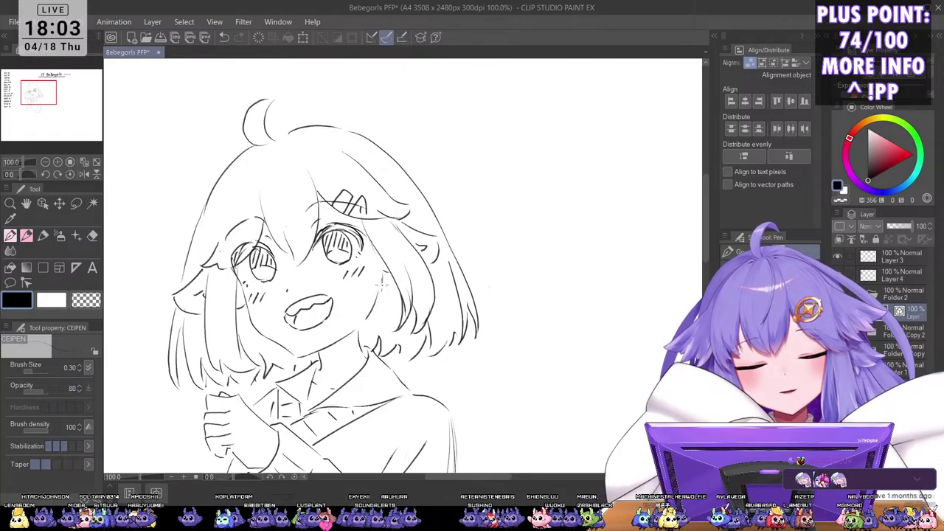
{"action": "left_click_drag", "start_coordinate": [391, 272], "coordinate": [378, 289]}
{"action": "key", "text": "ctrl+z"}
{"action": "scroll", "coordinate": [408, 238], "scroll_direction": "down", "scroll_amount": 1}
{"action": "key", "text": "ctrl+z"}
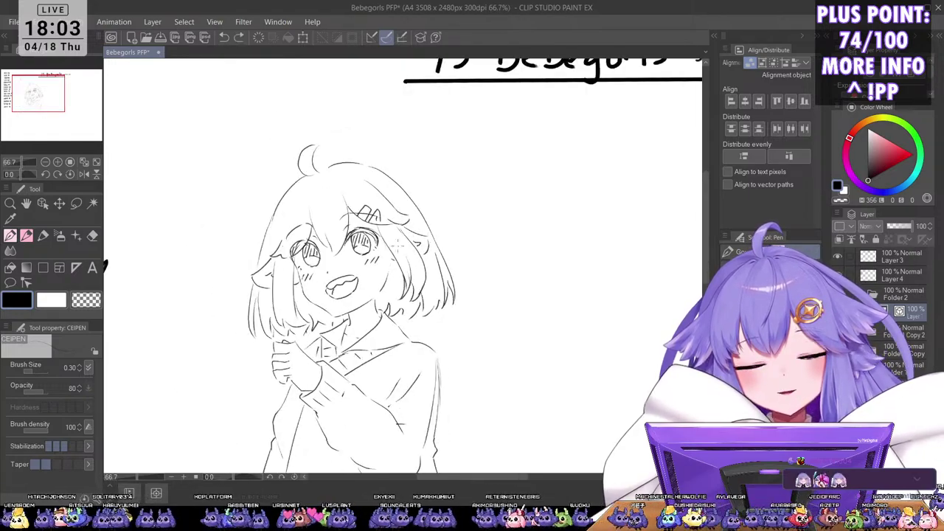
{"action": "scroll", "coordinate": [395, 247], "scroll_direction": "up", "scroll_amount": 3}
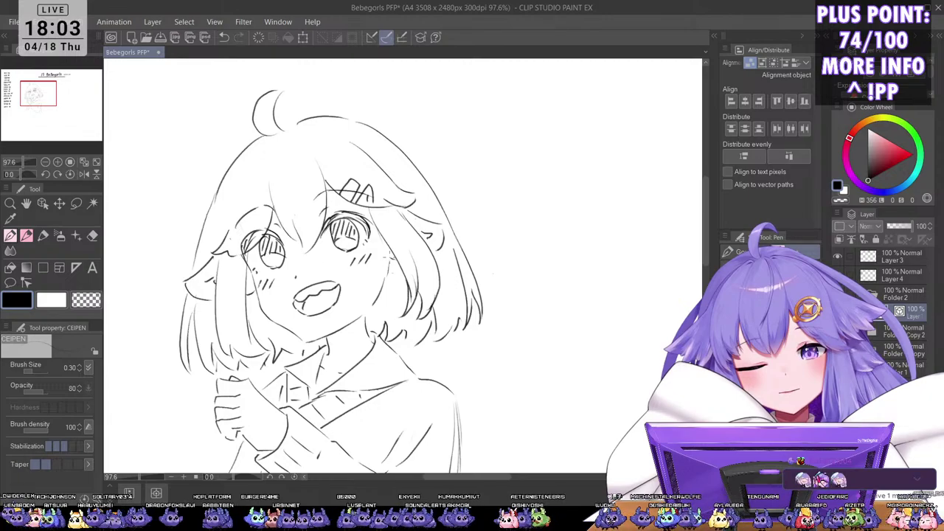
Step: Try a line along the first girl's cheek beside the side hair, undo it, and save the file
{"action": "mouse_move", "coordinate": [389, 257]}
{"action": "left_mouse_down"}
{"action": "mouse_move", "coordinate": [384, 276]}
{"action": "mouse_move", "coordinate": [401, 299]}
{"action": "left_mouse_up"}
{"action": "key", "text": "ctrl+z"}
{"action": "key", "text": "ctrl+z"}
{"action": "key", "text": "ctrl+z"}
{"action": "key", "text": "ctrl+z"}
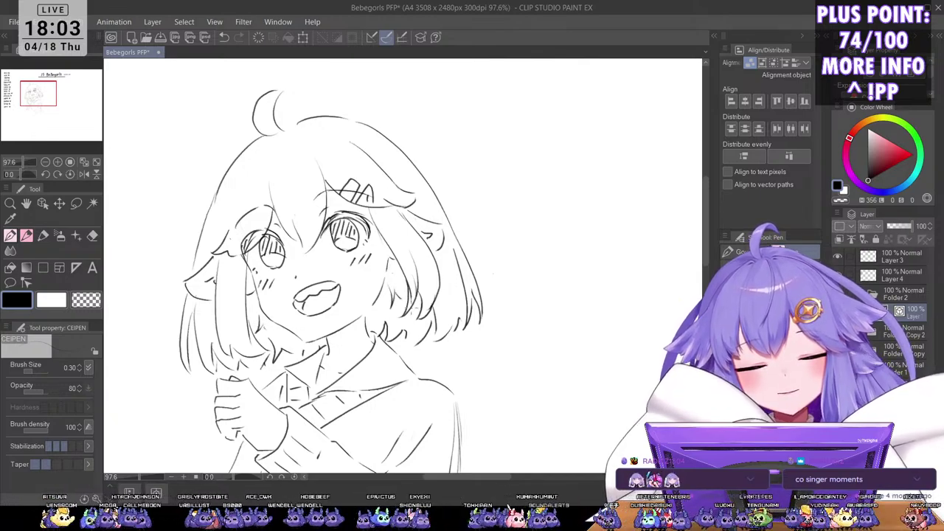
{"action": "scroll", "coordinate": [489, 199], "scroll_direction": "down", "scroll_amount": 5}
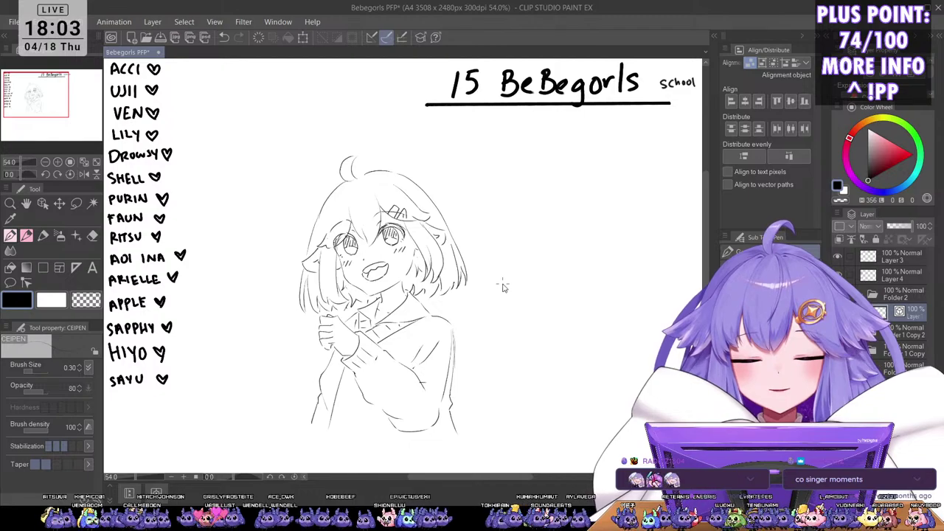
{"action": "key", "text": "ctrl+s"}
Step: Examine the first girl's sketch and the empty canvas area beside her
{"action": "scroll", "coordinate": [495, 295], "scroll_direction": "up", "scroll_amount": 2}
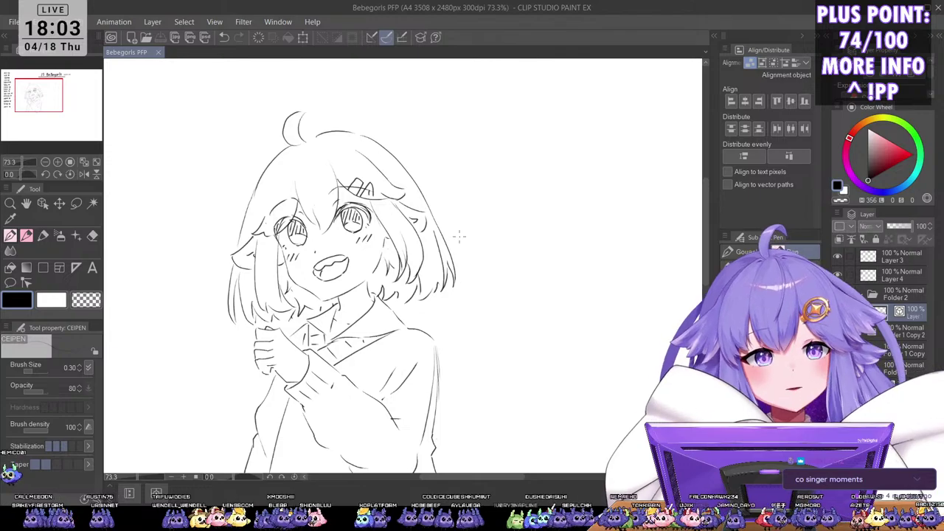
{"action": "scroll", "coordinate": [512, 237], "scroll_direction": "down", "scroll_amount": 2}
{"action": "left_click_drag", "start_coordinate": [514, 289], "coordinate": [452, 275]}
{"action": "scroll", "coordinate": [499, 300], "scroll_direction": "up", "scroll_amount": 1}
{"action": "left_click_drag", "start_coordinate": [501, 309], "coordinate": [485, 308]}
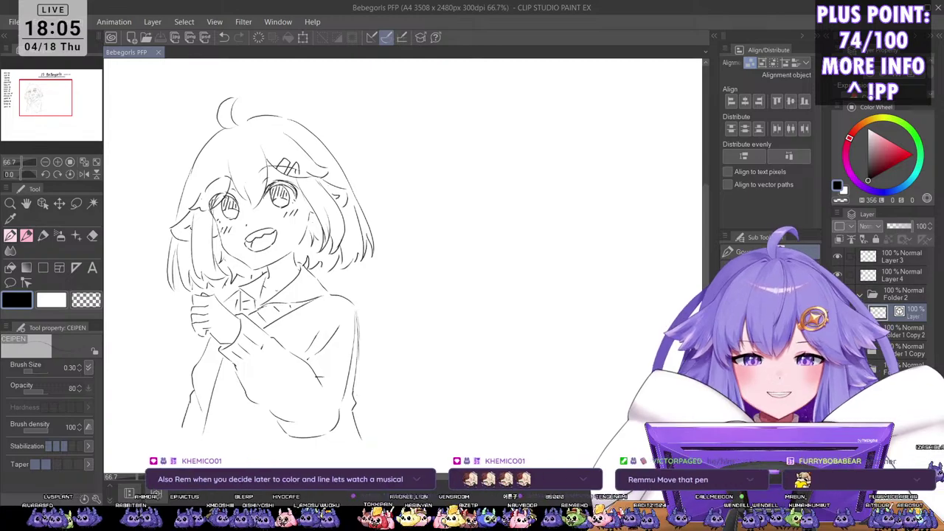
{"action": "scroll", "coordinate": [438, 280], "scroll_direction": "down", "scroll_amount": 1}
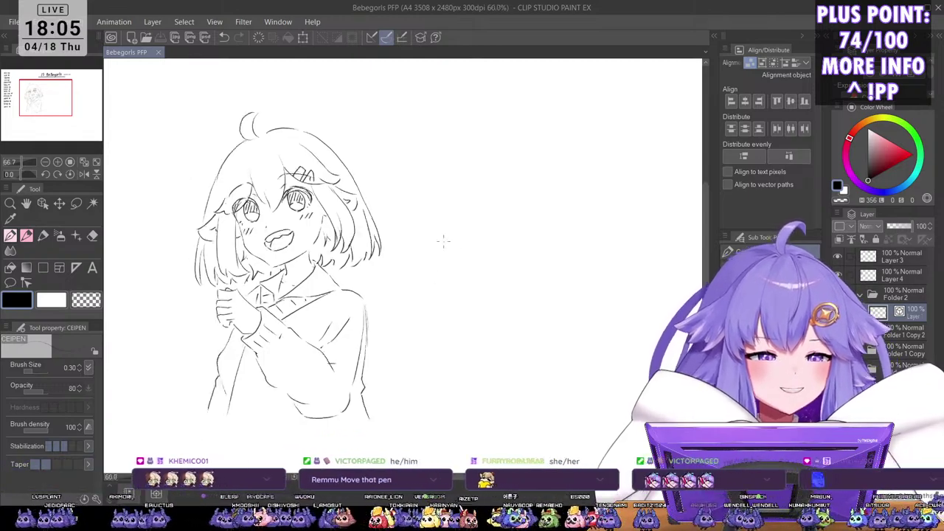
{"action": "scroll", "coordinate": [444, 242], "scroll_direction": "up", "scroll_amount": 2}
{"action": "scroll", "coordinate": [468, 244], "scroll_direction": "down", "scroll_amount": 2}
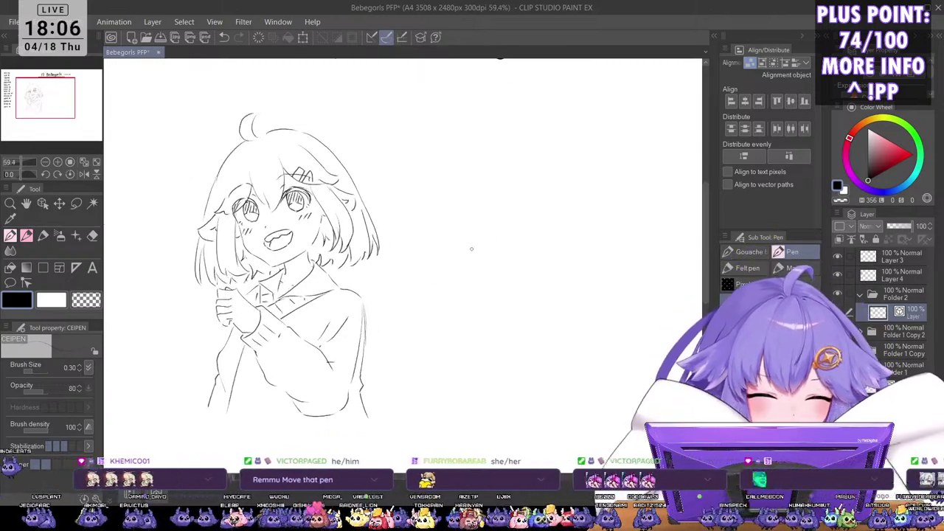
Step: Letter the list's first name with a small heart beside the first girl's head on Layer 4
{"action": "left_click_drag", "start_coordinate": [361, 291], "coordinate": [482, 378]}
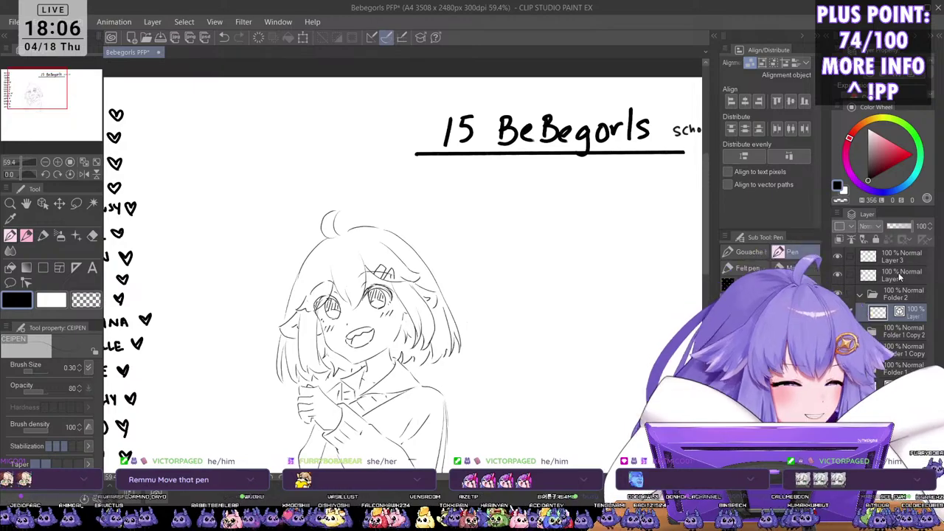
{"action": "left_click", "coordinate": [888, 281]}
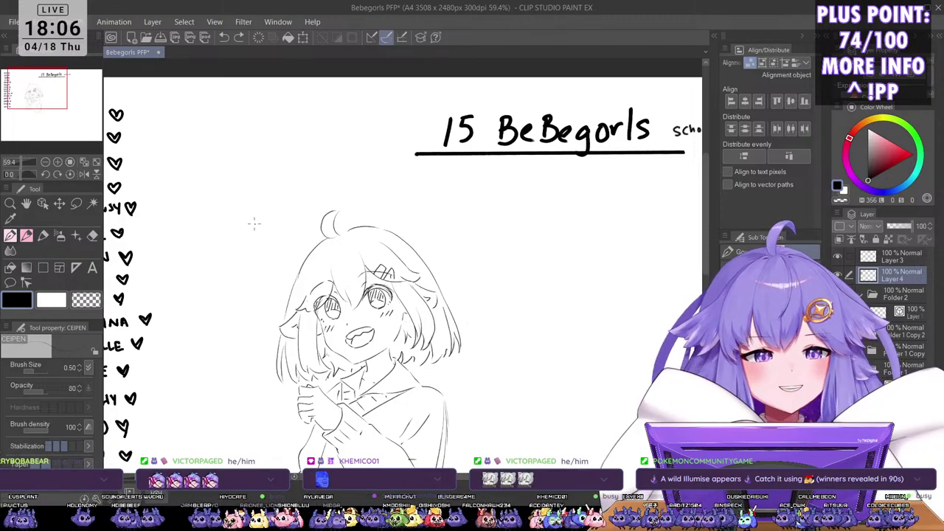
{"action": "left_click_drag", "start_coordinate": [253, 233], "coordinate": [281, 219]}
{"action": "left_click_drag", "start_coordinate": [280, 211], "coordinate": [282, 219]}
Step: Add a small check mark after the first name in the name column
{"action": "scroll", "coordinate": [463, 222], "scroll_direction": "down", "scroll_amount": 1}
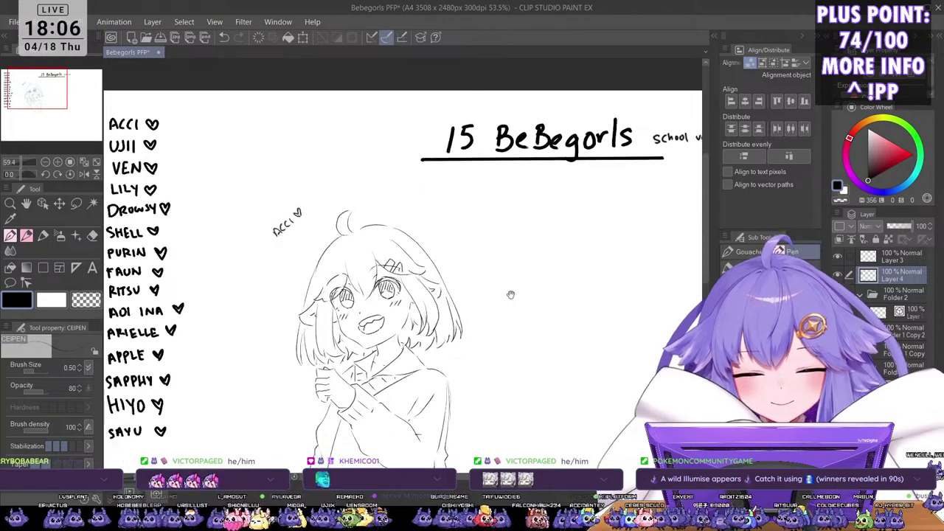
{"action": "mouse_move", "coordinate": [510, 346]}
{"action": "left_mouse_down"}
{"action": "mouse_move", "coordinate": [439, 327]}
{"action": "mouse_move", "coordinate": [433, 384]}
{"action": "mouse_move", "coordinate": [454, 380]}
{"action": "left_mouse_up"}
{"action": "scroll", "coordinate": [428, 376], "scroll_direction": "down", "scroll_amount": 2}
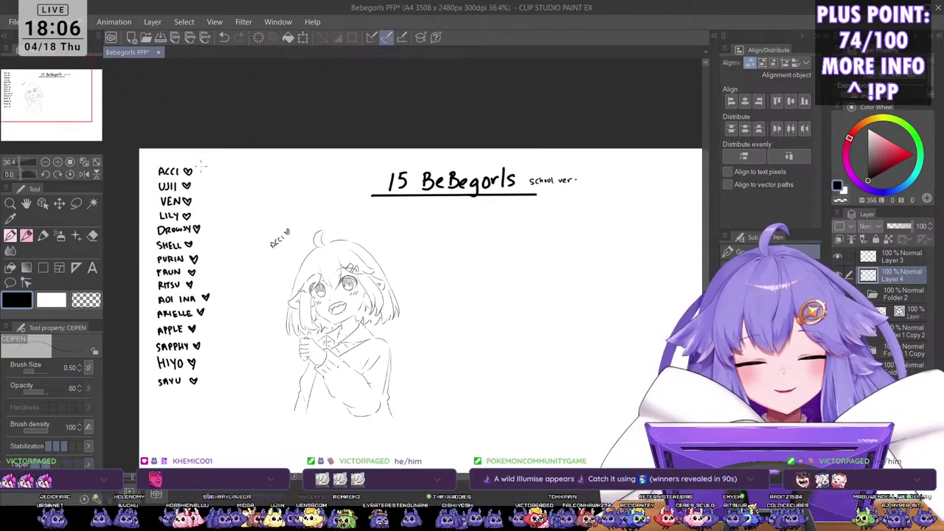
{"action": "left_click_drag", "start_coordinate": [200, 168], "coordinate": [210, 163]}
{"action": "scroll", "coordinate": [483, 375], "scroll_direction": "up", "scroll_amount": 1}
{"action": "left_click_drag", "start_coordinate": [508, 400], "coordinate": [430, 397]}
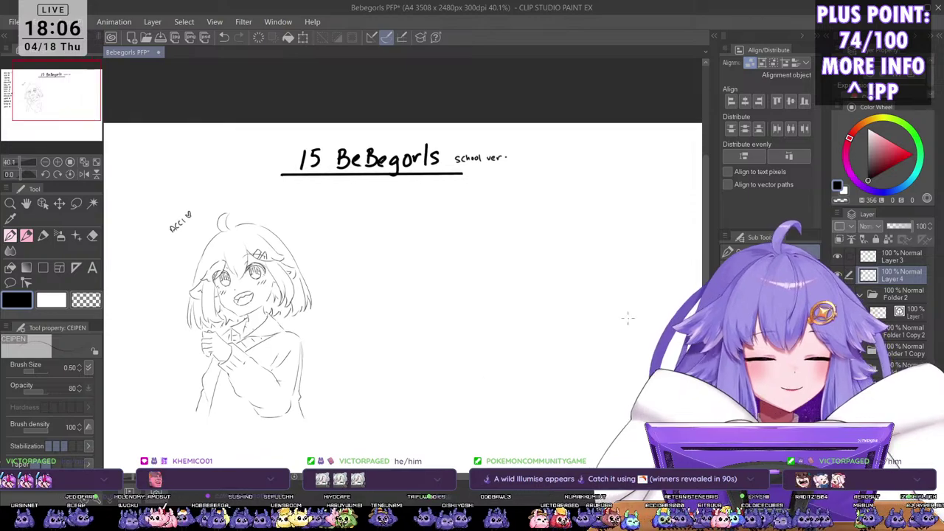
Step: Add a new layer inside Folder 2 above the first girl's layer and switch to the Smooth Sketch Pen brush
{"action": "left_click", "coordinate": [901, 315]}
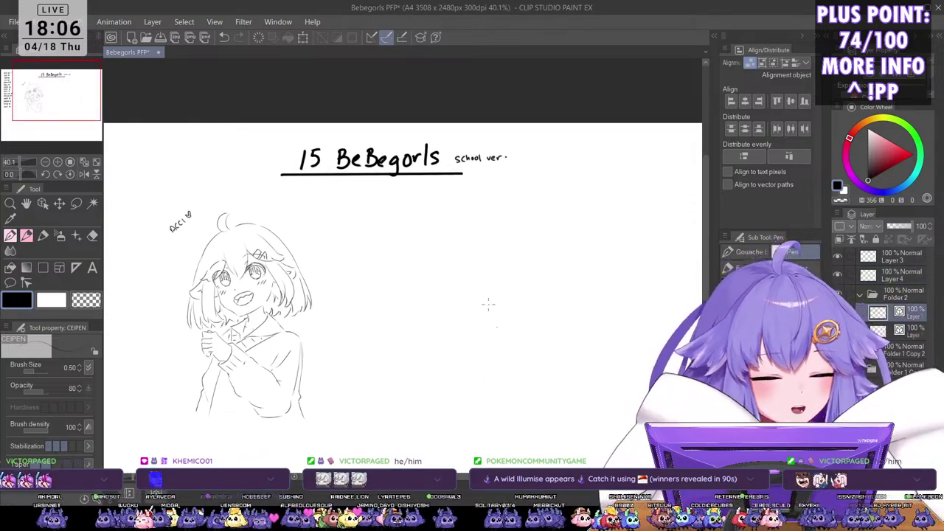
{"action": "scroll", "coordinate": [489, 339], "scroll_direction": "up", "scroll_amount": 1}
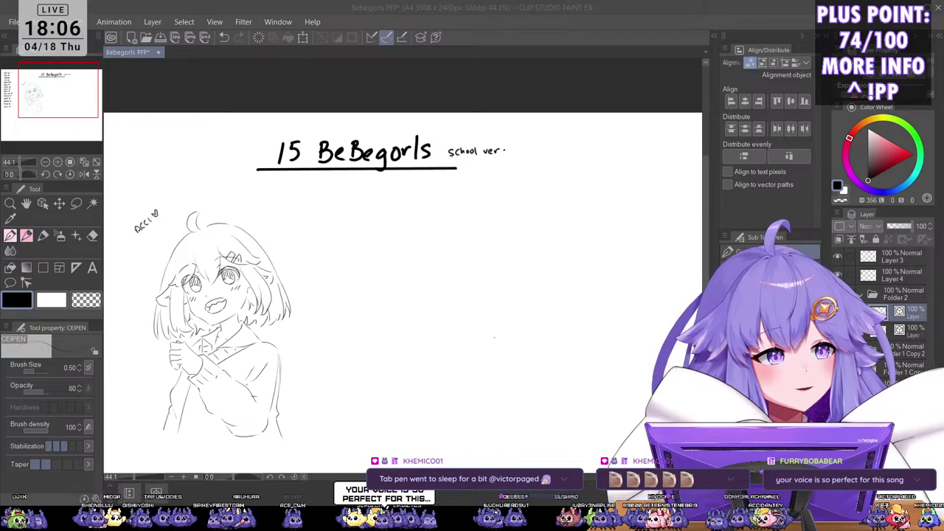
{"action": "key", "text": "alt+Tab"}
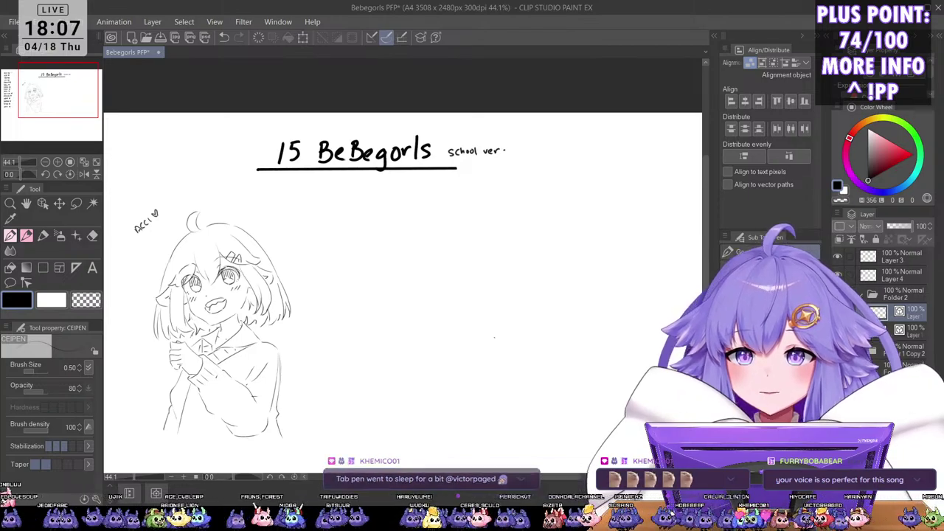
{"action": "mouse_move", "coordinate": [403, 272]}
{"action": "left_mouse_down"}
{"action": "mouse_move", "coordinate": [447, 238]}
{"action": "mouse_move", "coordinate": [404, 275]}
{"action": "left_mouse_up"}
{"action": "key", "text": "ctrl+z"}
{"action": "key", "text": "ctrl+z"}
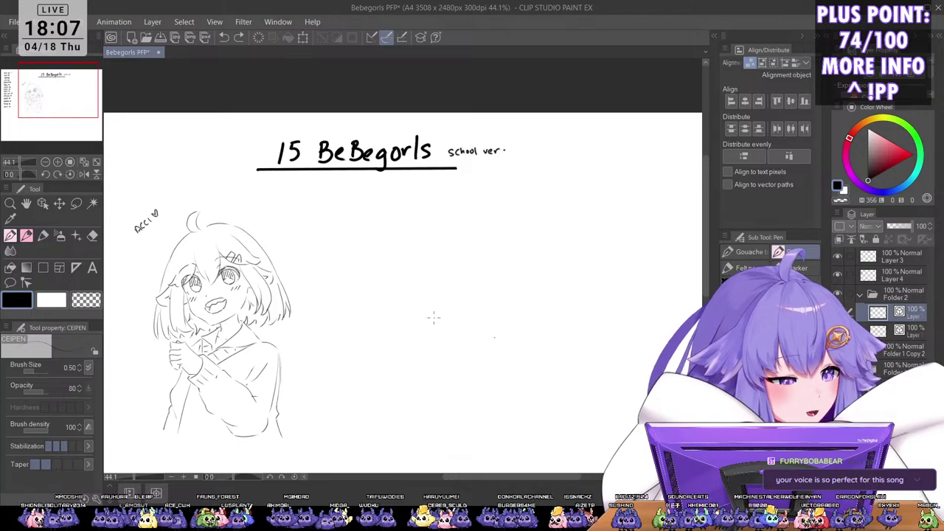
{"action": "key", "text": "b"}
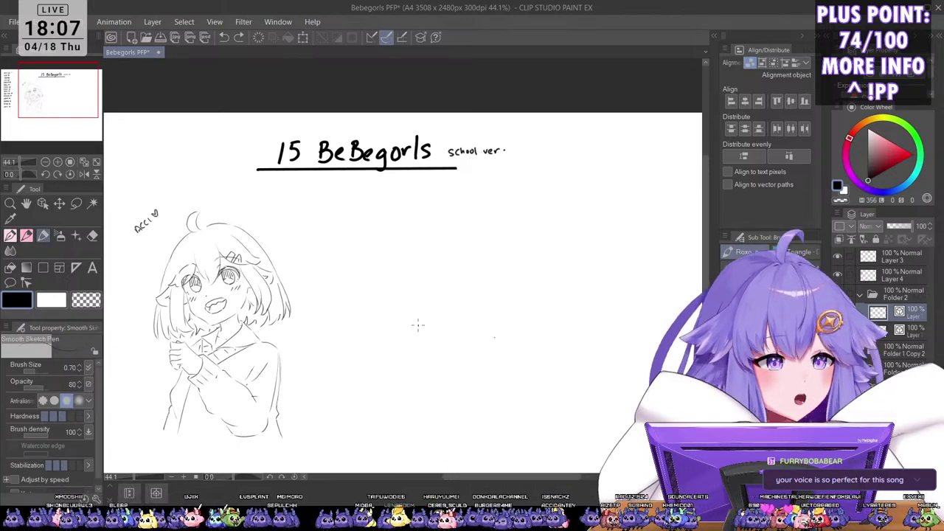
{"action": "mouse_move", "coordinate": [419, 280]}
{"action": "left_mouse_down"}
{"action": "mouse_move", "coordinate": [443, 248]}
{"action": "mouse_move", "coordinate": [472, 268]}
{"action": "left_mouse_up"}
{"action": "left_click_drag", "start_coordinate": [469, 283], "coordinate": [451, 254]}
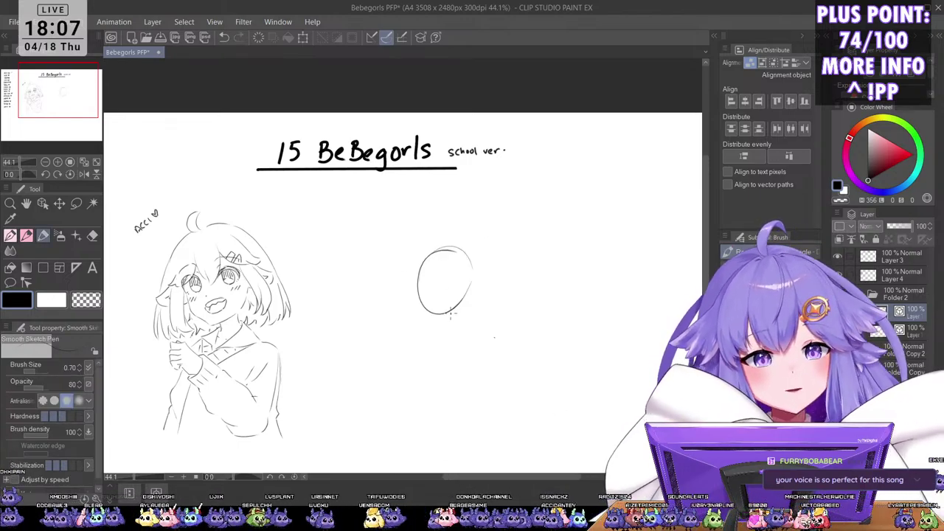
{"action": "key", "text": "ctrl+z"}
{"action": "key", "text": "ctrl+z"}
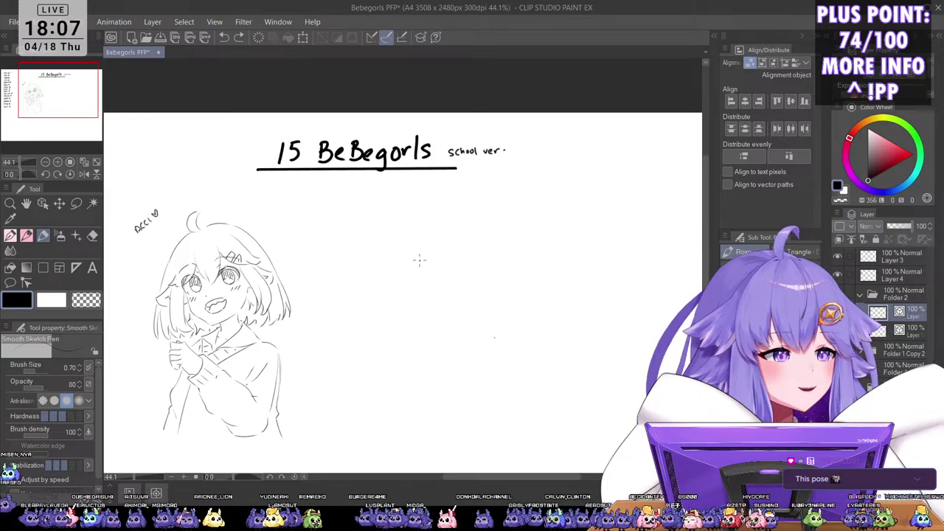
Step: Draw a round head guide for the second character in the empty space beside the first girl, below the title
{"action": "scroll", "coordinate": [410, 280], "scroll_direction": "up", "scroll_amount": 2}
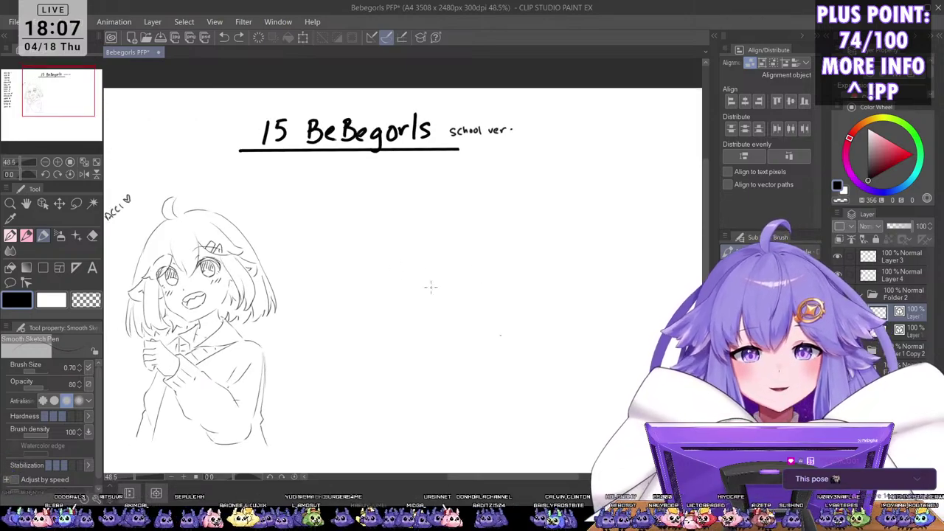
{"action": "mouse_move", "coordinate": [459, 267]}
{"action": "left_mouse_down"}
{"action": "mouse_move", "coordinate": [385, 275]}
{"action": "mouse_move", "coordinate": [413, 240]}
{"action": "left_mouse_up"}
{"action": "key", "text": "ctrl+z"}
{"action": "mouse_move", "coordinate": [401, 313]}
{"action": "left_mouse_down"}
{"action": "mouse_move", "coordinate": [432, 240]}
{"action": "mouse_move", "coordinate": [428, 332]}
{"action": "left_mouse_up"}
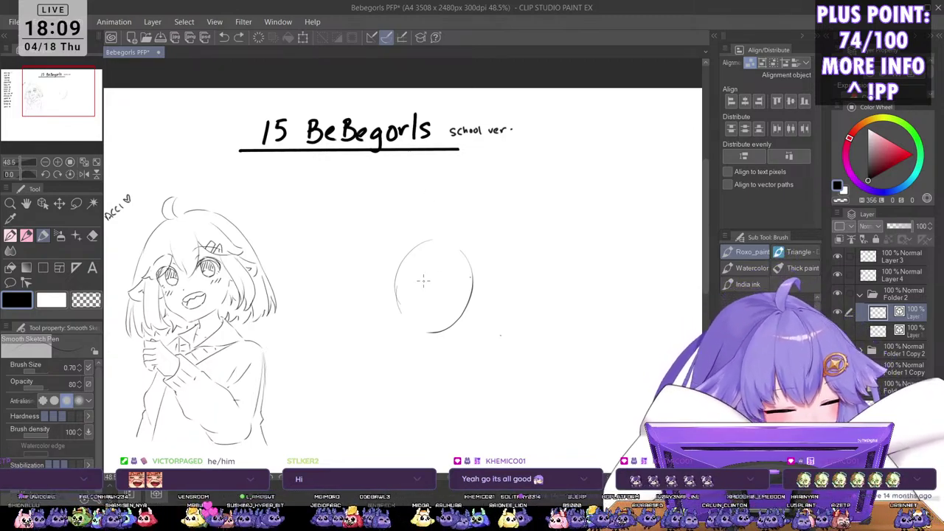
Step: Set the brush size to 0.40 and draw the pointed centre bangs inside the head circle, undoing stray strokes
{"action": "key", "text": "bracketleft"}
{"action": "left_click_drag", "start_coordinate": [418, 275], "coordinate": [422, 315]}
{"action": "key", "text": "ctrl+z"}
{"action": "key", "text": "ctrl+z"}
{"action": "left_click_drag", "start_coordinate": [419, 264], "coordinate": [427, 316]}
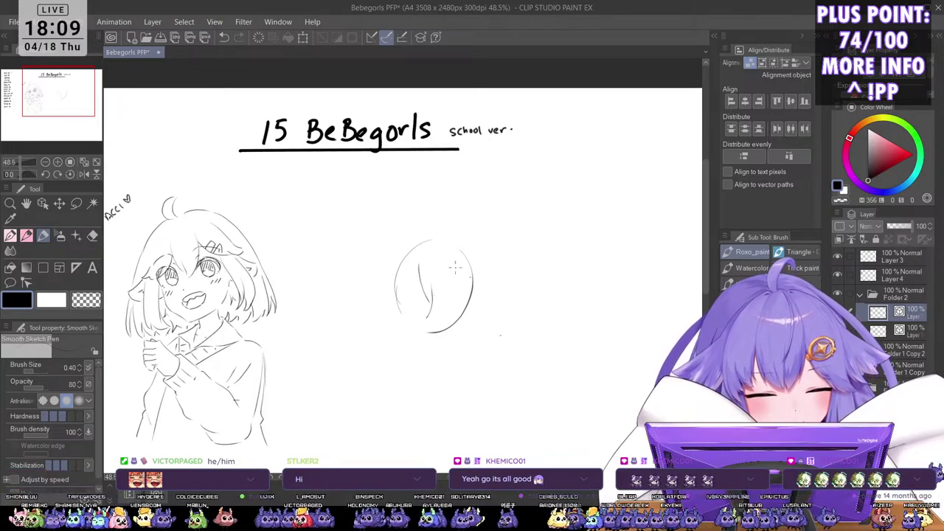
{"action": "left_click_drag", "start_coordinate": [454, 265], "coordinate": [435, 314]}
{"action": "key", "text": "ctrl+z"}
{"action": "key", "text": "ctrl+z"}
{"action": "left_click_drag", "start_coordinate": [452, 276], "coordinate": [435, 310]}
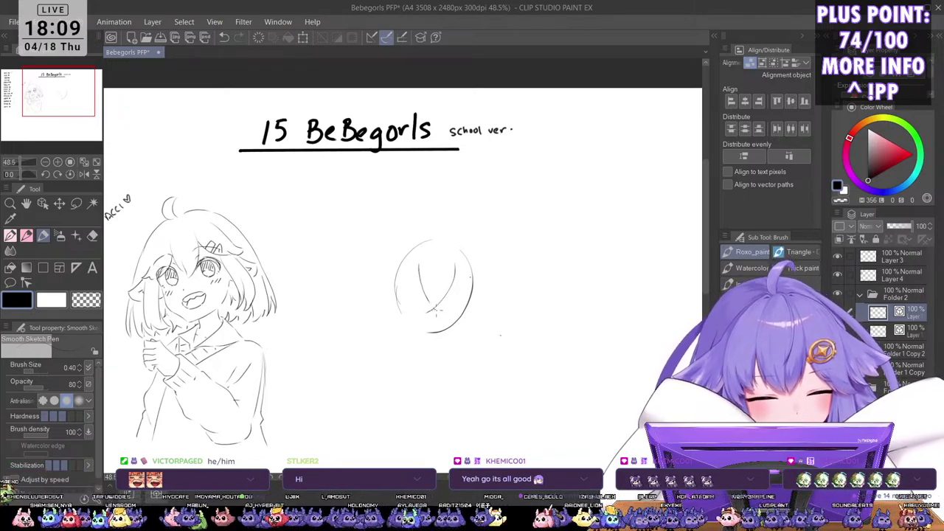
{"action": "left_click_drag", "start_coordinate": [439, 272], "coordinate": [426, 306]}
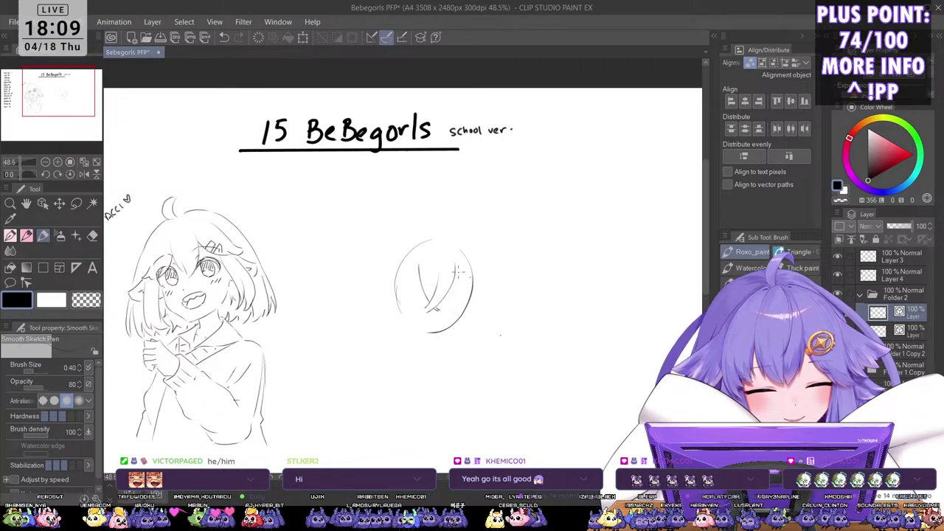
Step: Draw the flared hair tuft and crossed hair clip on the right side of the second character's head
{"action": "left_click_drag", "start_coordinate": [455, 279], "coordinate": [490, 298]}
{"action": "key", "text": "ctrl+z"}
{"action": "mouse_move", "coordinate": [466, 258]}
{"action": "left_mouse_down"}
{"action": "mouse_move", "coordinate": [505, 291]}
{"action": "mouse_move", "coordinate": [462, 280]}
{"action": "mouse_move", "coordinate": [472, 270]}
{"action": "mouse_move", "coordinate": [459, 288]}
{"action": "mouse_move", "coordinate": [472, 271]}
{"action": "mouse_move", "coordinate": [461, 274]}
{"action": "mouse_move", "coordinate": [482, 287]}
{"action": "left_mouse_up"}
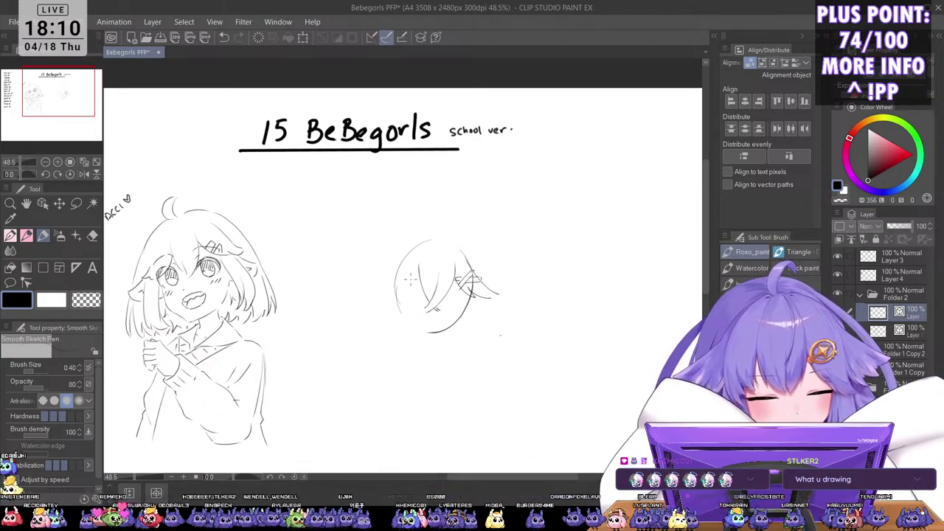
Step: Draw the flared hair tuft on the head's left side and the face contour tapering down to a pointed chin
{"action": "mouse_move", "coordinate": [410, 277]}
{"action": "left_mouse_down"}
{"action": "mouse_move", "coordinate": [419, 289]}
{"action": "mouse_move", "coordinate": [391, 306]}
{"action": "left_mouse_up"}
{"action": "mouse_move", "coordinate": [407, 251]}
{"action": "left_mouse_down"}
{"action": "mouse_move", "coordinate": [383, 297]}
{"action": "mouse_move", "coordinate": [393, 292]}
{"action": "left_mouse_up"}
{"action": "mouse_move", "coordinate": [395, 285]}
{"action": "left_mouse_down"}
{"action": "mouse_move", "coordinate": [378, 303]}
{"action": "mouse_move", "coordinate": [398, 318]}
{"action": "mouse_move", "coordinate": [398, 308]}
{"action": "mouse_move", "coordinate": [410, 337]}
{"action": "mouse_move", "coordinate": [404, 325]}
{"action": "mouse_move", "coordinate": [449, 354]}
{"action": "mouse_move", "coordinate": [442, 337]}
{"action": "mouse_move", "coordinate": [459, 334]}
{"action": "left_mouse_up"}
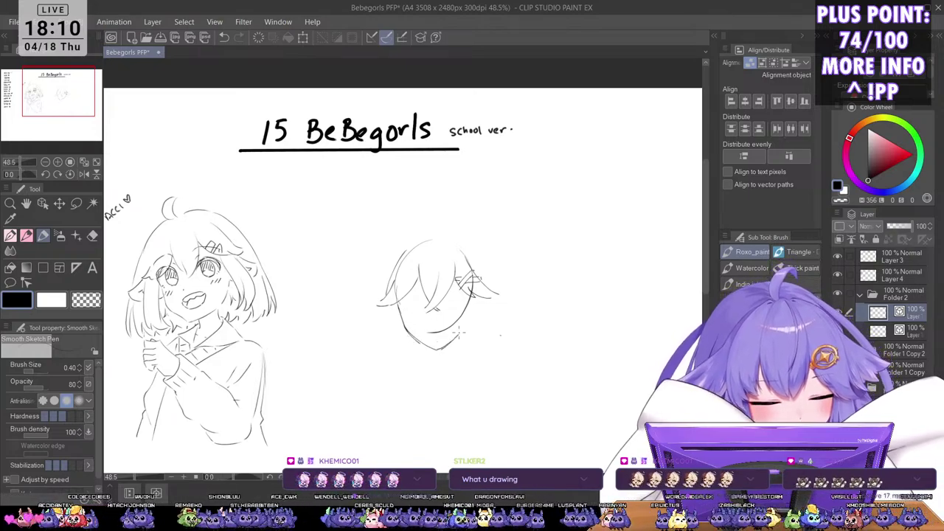
{"action": "mouse_move", "coordinate": [468, 298]}
{"action": "left_mouse_down"}
{"action": "mouse_move", "coordinate": [467, 330]}
{"action": "mouse_move", "coordinate": [457, 336]}
{"action": "left_mouse_up"}
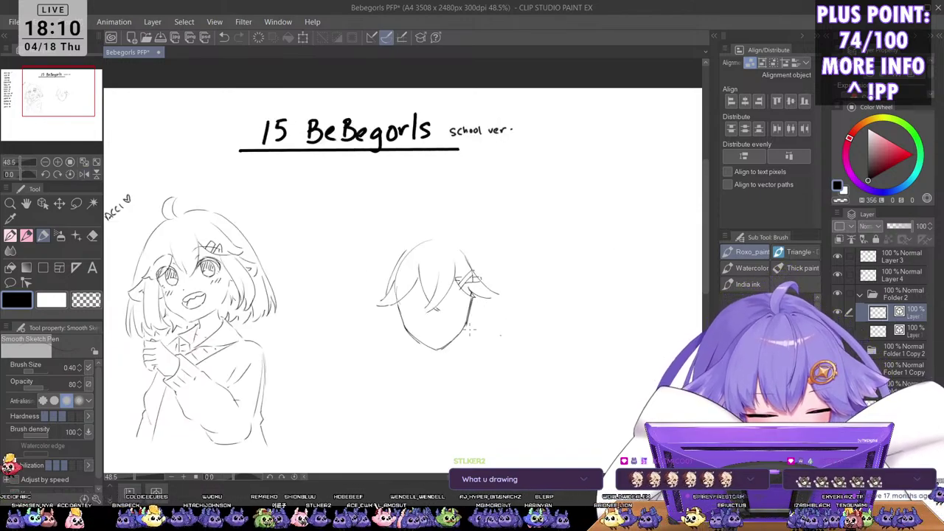
Step: Check the new head's size and placement against the first girl and the whole sheet
{"action": "left_click_drag", "start_coordinate": [519, 328], "coordinate": [528, 307]}
{"action": "left_click_drag", "start_coordinate": [511, 344], "coordinate": [506, 313]}
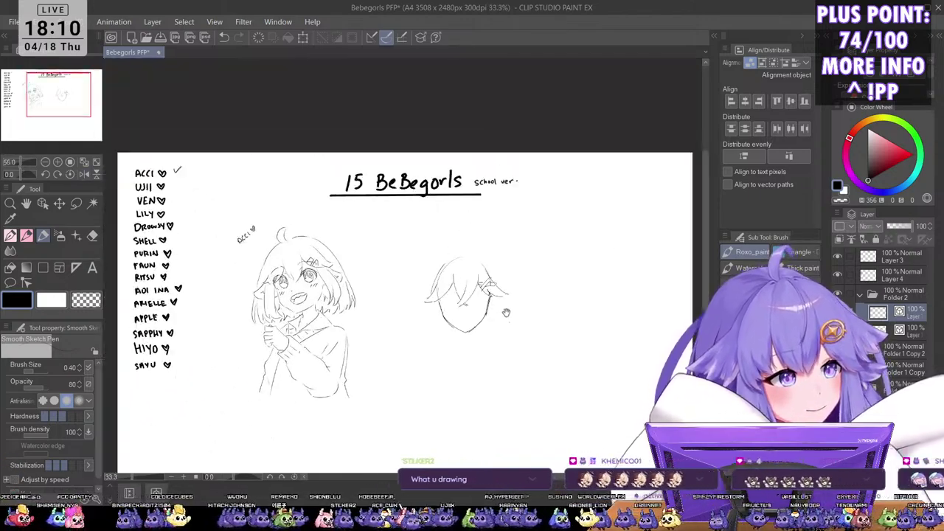
{"action": "scroll", "coordinate": [506, 312], "scroll_direction": "up", "scroll_amount": 2}
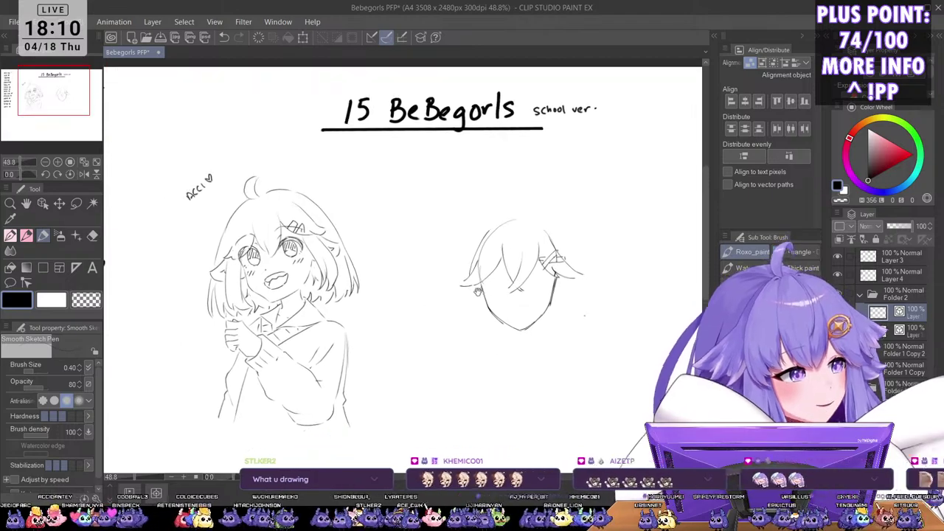
{"action": "left_click_drag", "start_coordinate": [505, 332], "coordinate": [491, 301]}
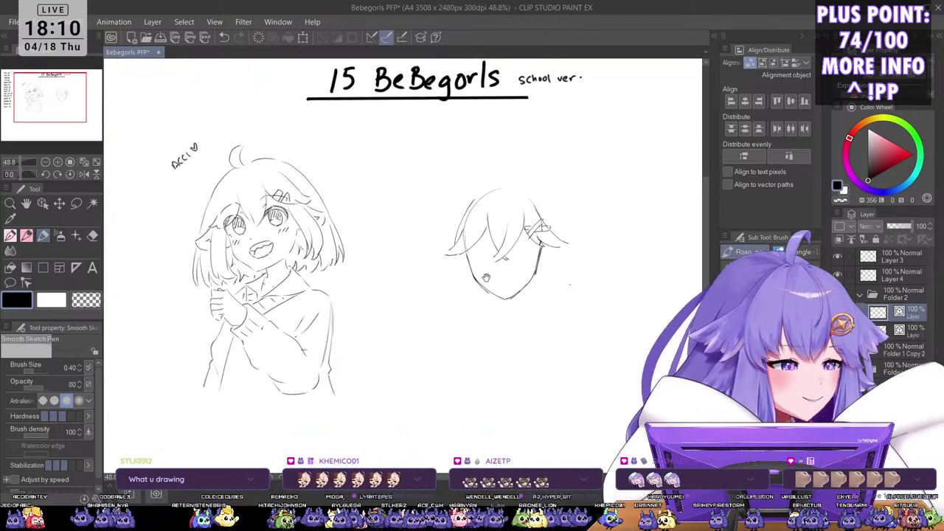
{"action": "scroll", "coordinate": [486, 277], "scroll_direction": "up", "scroll_amount": 1}
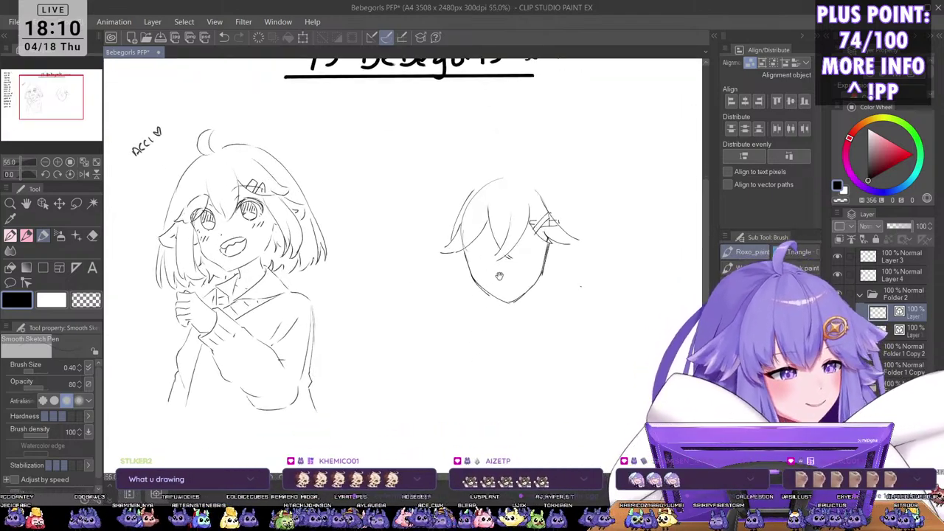
{"action": "scroll", "coordinate": [503, 292], "scroll_direction": "down", "scroll_amount": 2}
{"action": "scroll", "coordinate": [519, 305], "scroll_direction": "up", "scroll_amount": 2}
{"action": "left_click_drag", "start_coordinate": [518, 305], "coordinate": [473, 326]}
Step: Redraw the cheek line below the hair clip and sketch both sides of the shirt collar under the jaw
{"action": "scroll", "coordinate": [492, 281], "scroll_direction": "up", "scroll_amount": 5}
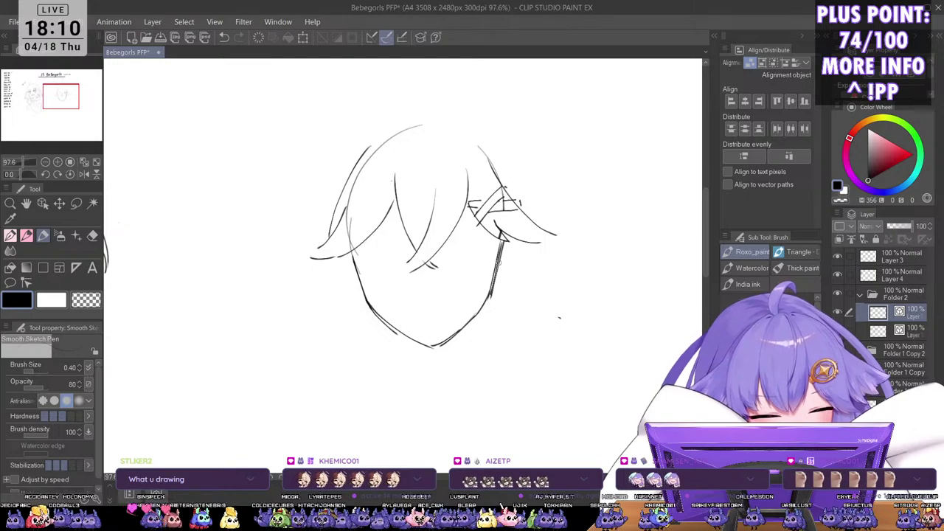
{"action": "key", "text": "ctrl+z"}
{"action": "left_click_drag", "start_coordinate": [503, 242], "coordinate": [493, 283]}
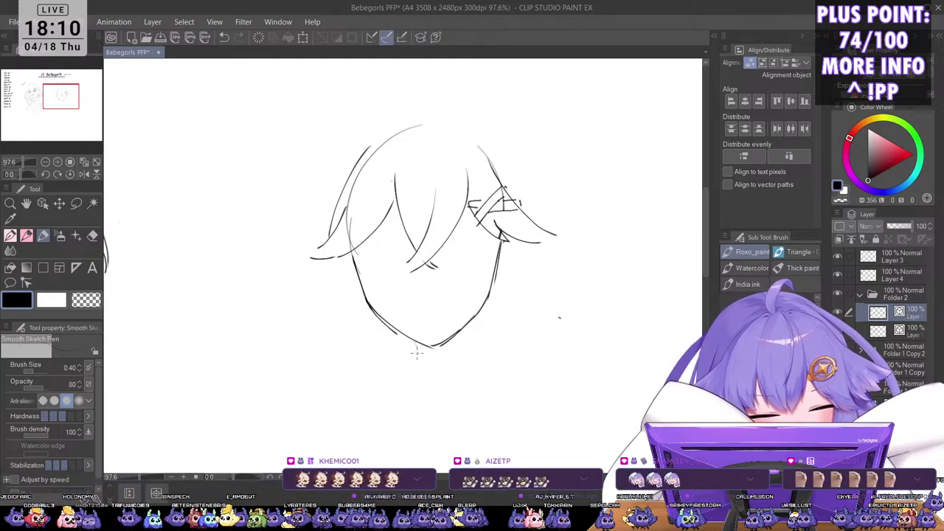
{"action": "mouse_move", "coordinate": [403, 331]}
{"action": "left_mouse_down"}
{"action": "mouse_move", "coordinate": [418, 364]}
{"action": "mouse_move", "coordinate": [411, 359]}
{"action": "left_mouse_up"}
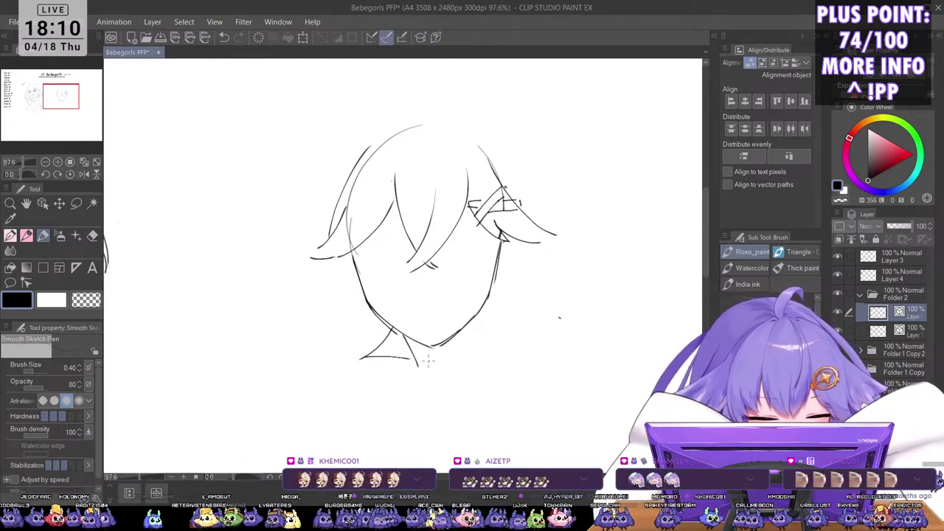
{"action": "mouse_move", "coordinate": [463, 333]}
{"action": "left_mouse_down"}
{"action": "mouse_move", "coordinate": [434, 367]}
{"action": "mouse_move", "coordinate": [516, 336]}
{"action": "left_mouse_up"}
{"action": "left_click_drag", "start_coordinate": [438, 365], "coordinate": [517, 342]}
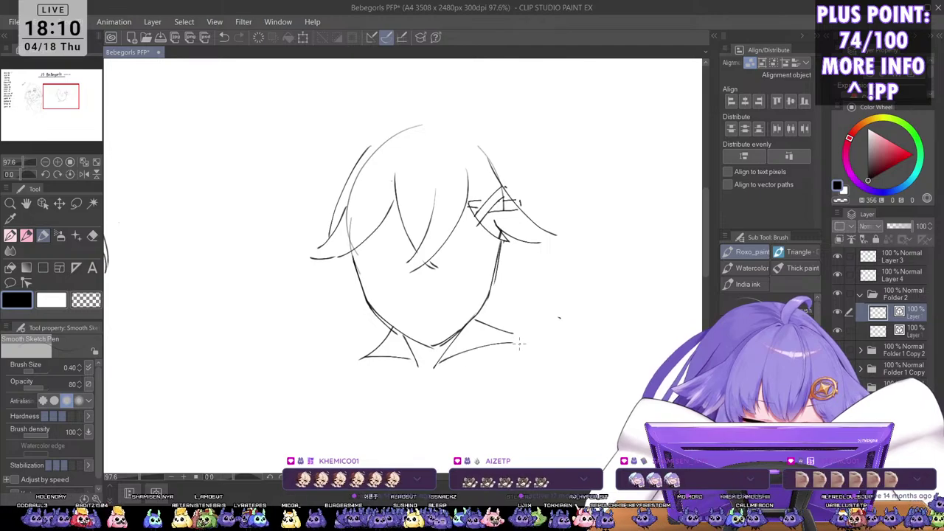
{"action": "scroll", "coordinate": [457, 394], "scroll_direction": "down", "scroll_amount": 2}
{"action": "scroll", "coordinate": [453, 240], "scroll_direction": "up", "scroll_amount": 1}
{"action": "scroll", "coordinate": [453, 239], "scroll_direction": "down", "scroll_amount": 4}
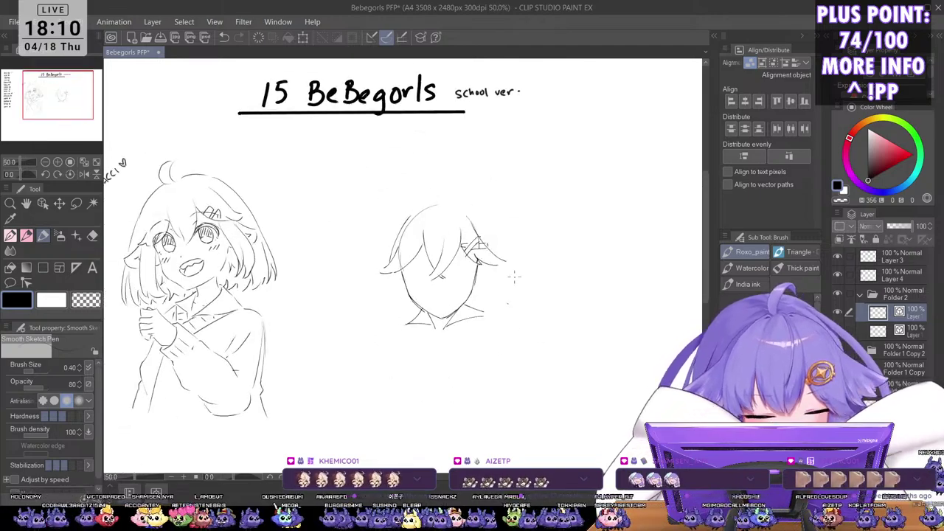
{"action": "key", "text": "h"}
{"action": "key", "text": "h"}
{"action": "scroll", "coordinate": [520, 284], "scroll_direction": "up", "scroll_amount": 1}
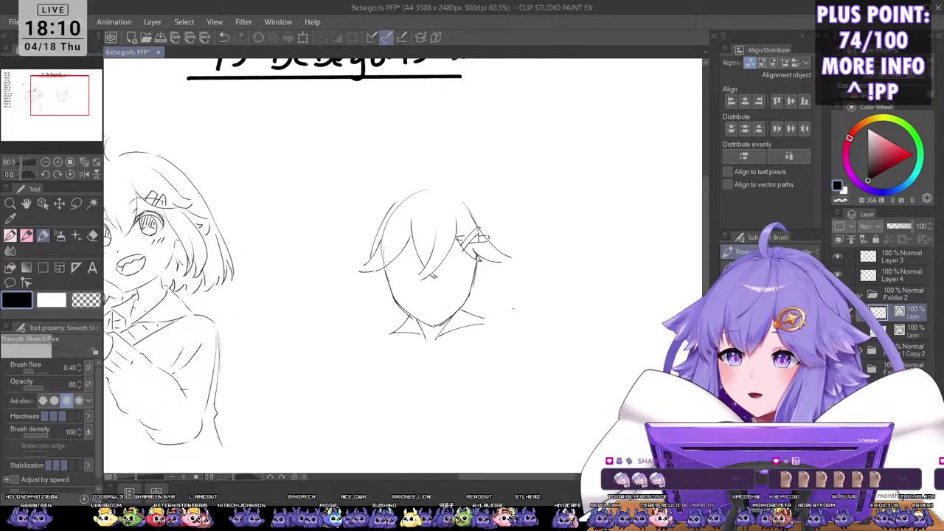
{"action": "left_click_drag", "start_coordinate": [402, 295], "coordinate": [405, 311]}
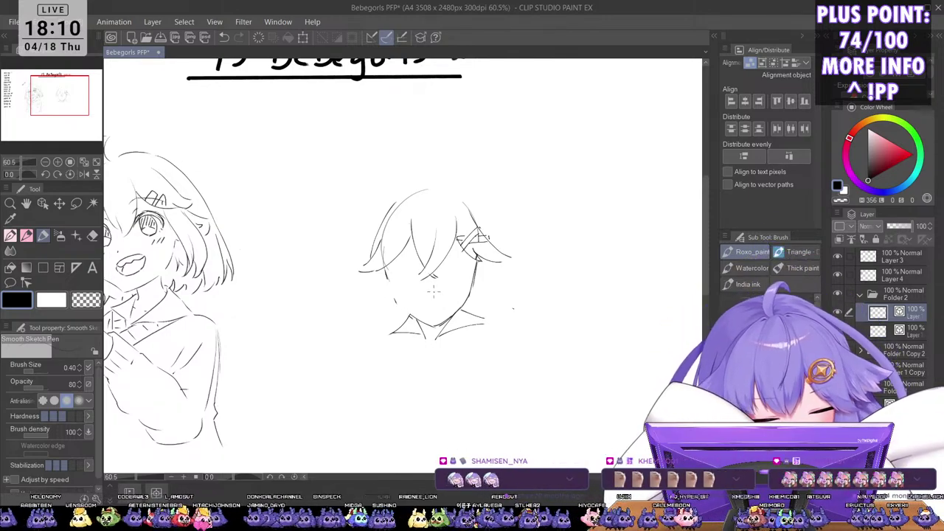
{"action": "key", "text": "ctrl+z"}
{"action": "key", "text": "ctrl+z"}
{"action": "key", "text": "ctrl+z"}
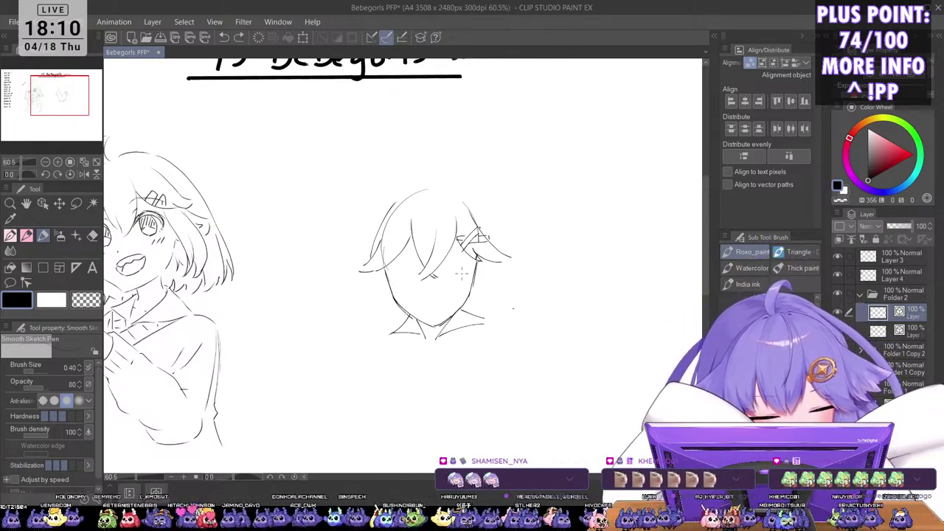
Step: Lasso the second character's bangs, side tufts and hair clip and move them slightly down over the face
{"action": "key", "text": "m"}
{"action": "mouse_move", "coordinate": [451, 166]}
{"action": "left_mouse_down"}
{"action": "mouse_move", "coordinate": [387, 195]}
{"action": "mouse_move", "coordinate": [398, 270]}
{"action": "mouse_move", "coordinate": [451, 276]}
{"action": "mouse_move", "coordinate": [516, 193]}
{"action": "left_mouse_up"}
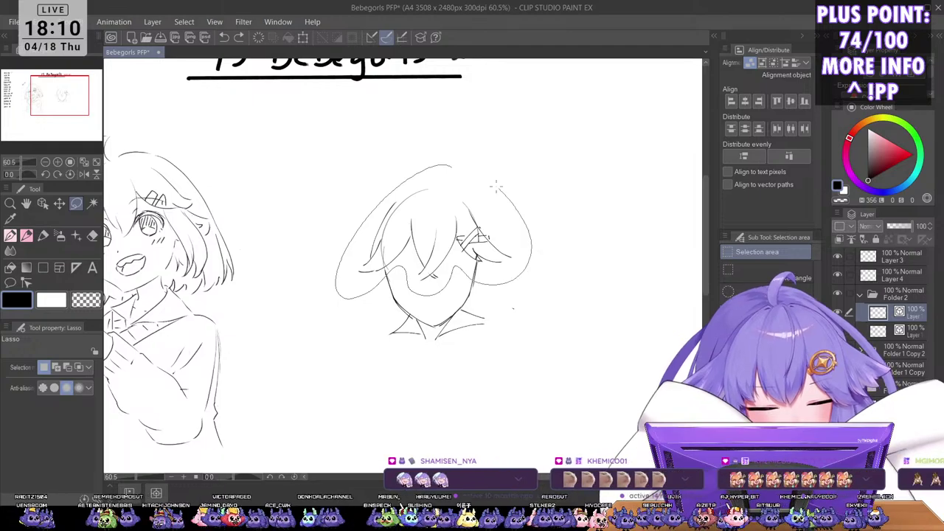
{"action": "key", "text": "ctrl+t"}
{"action": "left_click_drag", "start_coordinate": [506, 271], "coordinate": [506, 280]}
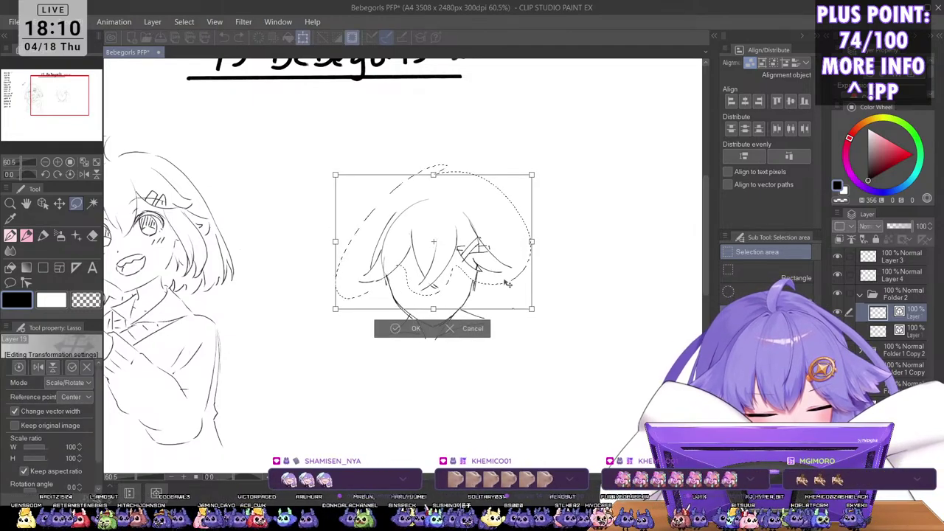
{"action": "key", "text": "Return"}
Step: Erase the upper cheek line below the hair clip, clear the selection, and redraw the line up to the hair tuft
{"action": "scroll", "coordinate": [506, 284], "scroll_direction": "up", "scroll_amount": 1}
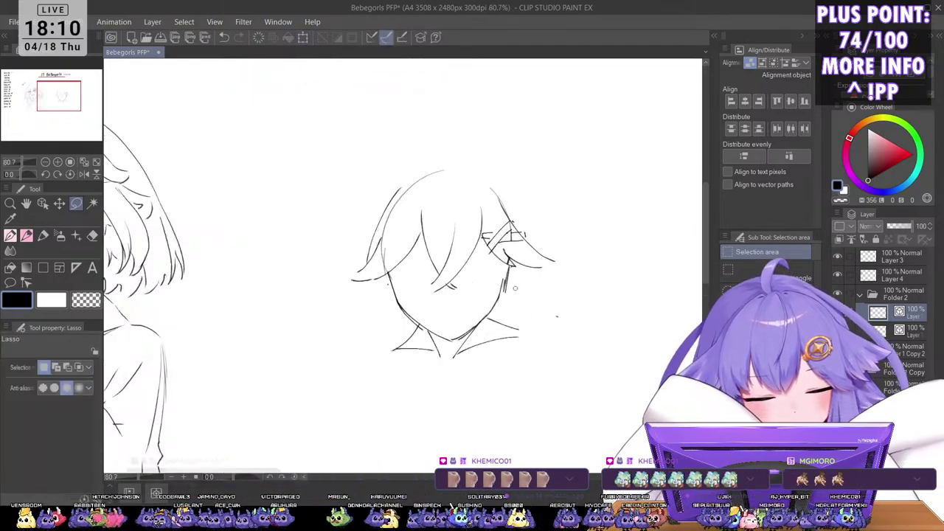
{"action": "left_click_drag", "start_coordinate": [506, 268], "coordinate": [502, 284]}
{"action": "key", "text": "ctrl+d"}
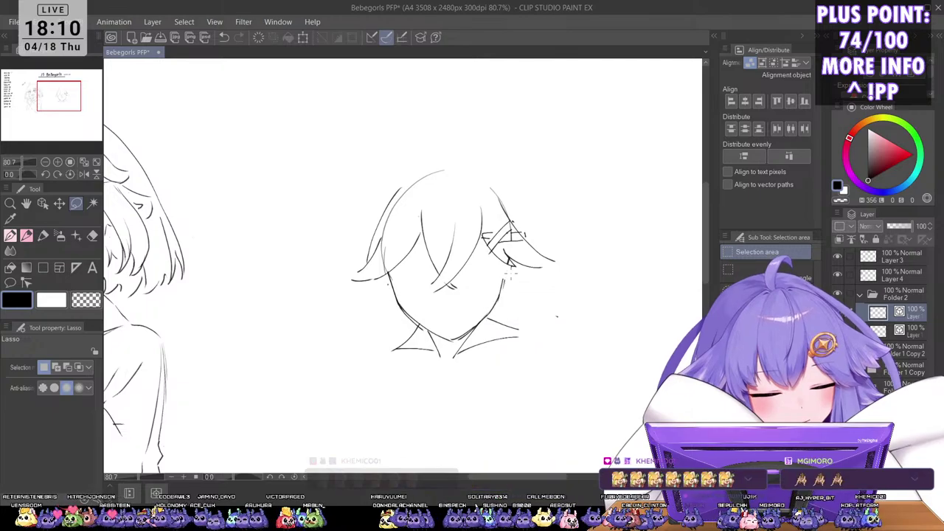
{"action": "key", "text": "p"}
{"action": "key", "text": "b"}
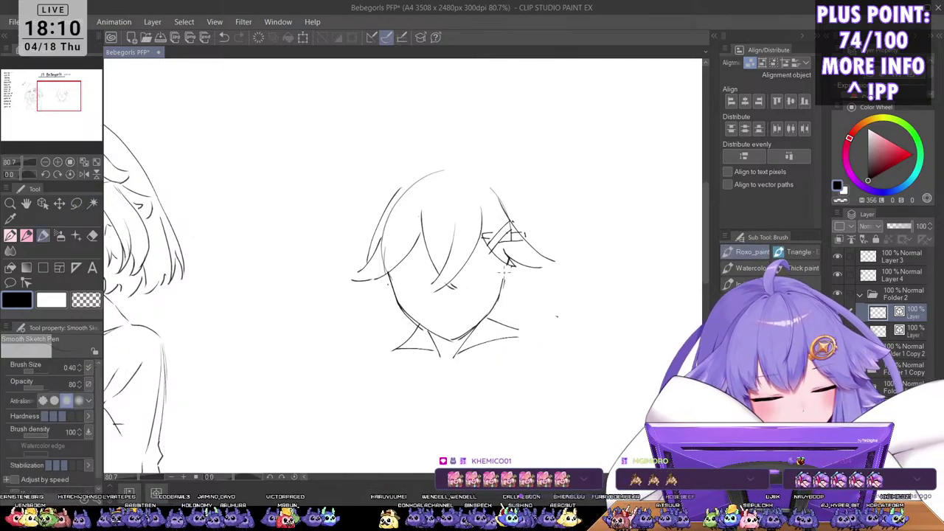
{"action": "key", "text": "ctrl+z"}
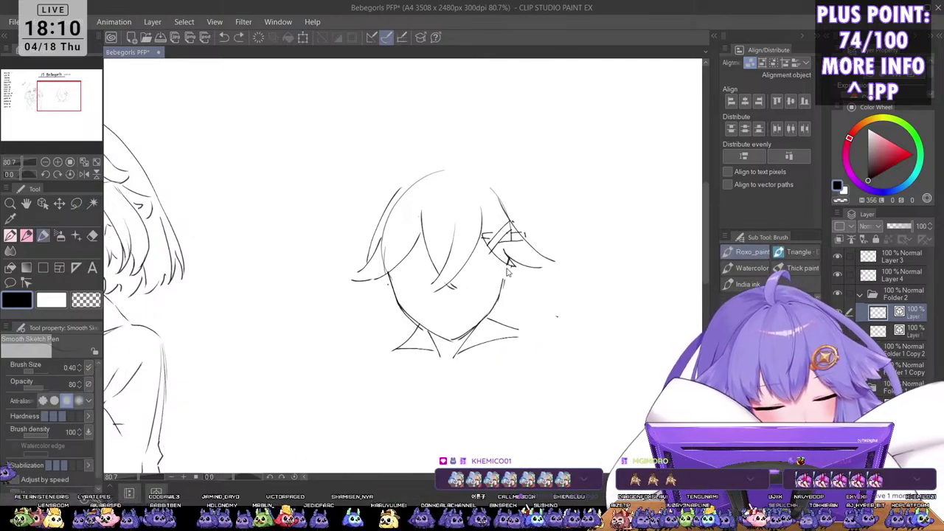
{"action": "left_click_drag", "start_coordinate": [505, 278], "coordinate": [499, 296]}
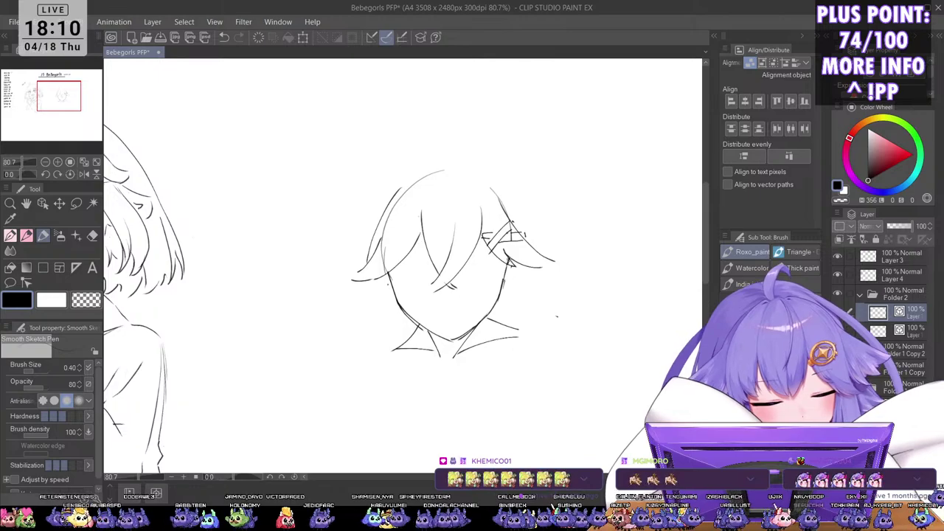
Step: Redraw the upper cheek line on the left side of the face so it runs from the hair tuft to the jaw
{"action": "scroll", "coordinate": [491, 259], "scroll_direction": "up", "scroll_amount": 1}
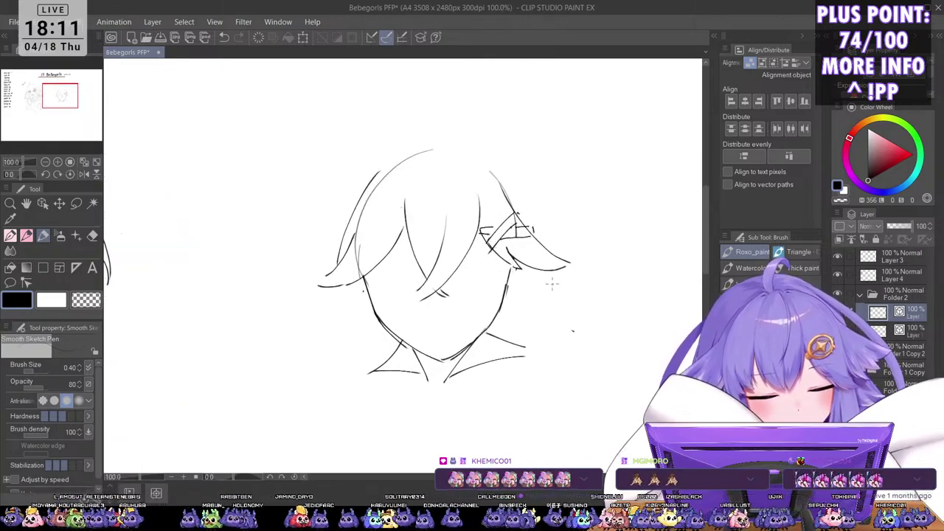
{"action": "scroll", "coordinate": [558, 274], "scroll_direction": "down", "scroll_amount": 1}
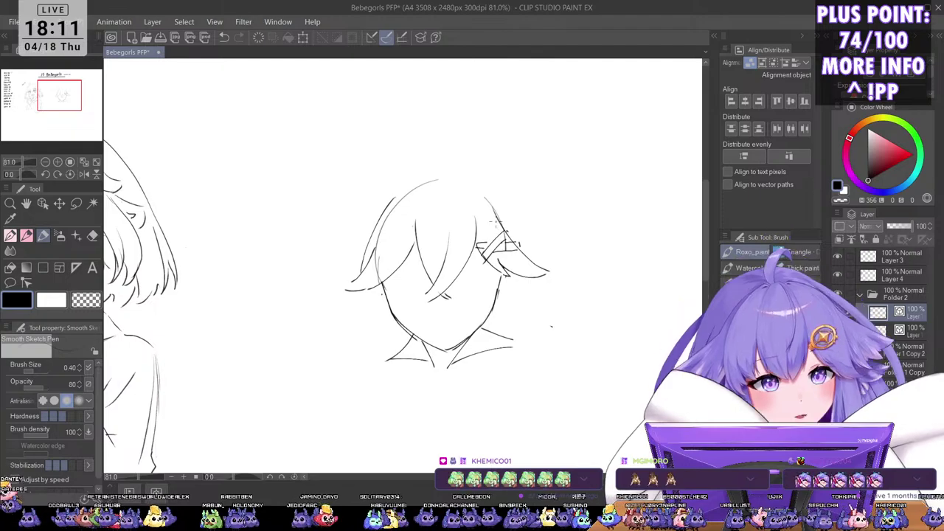
{"action": "scroll", "coordinate": [494, 244], "scroll_direction": "up", "scroll_amount": 1}
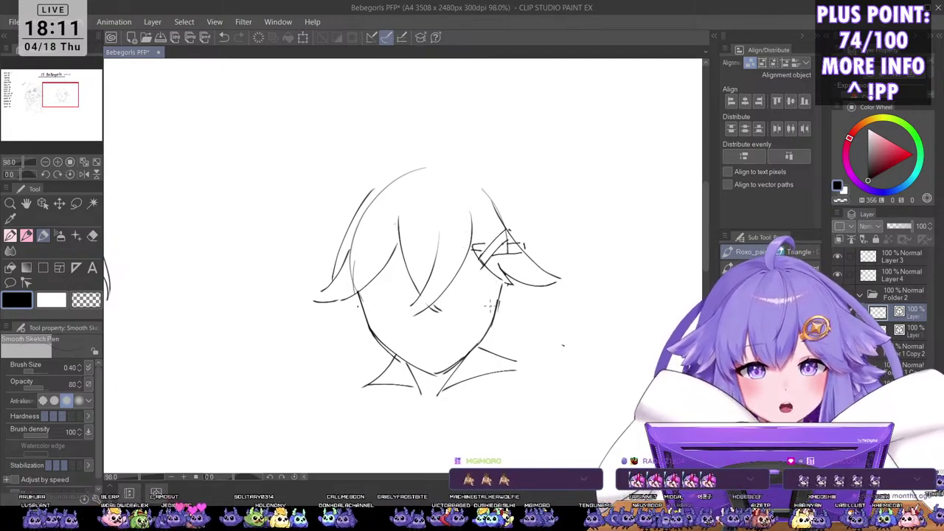
{"action": "key", "text": "ctrl+z"}
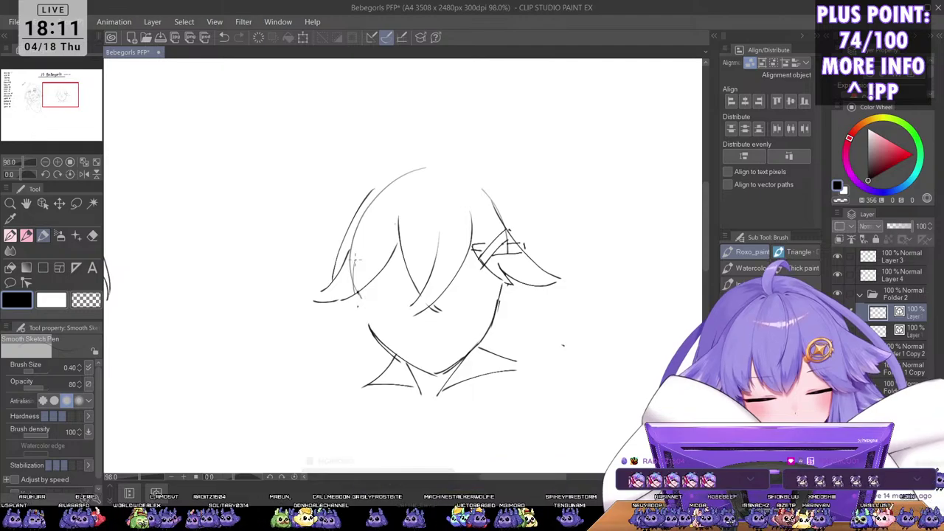
{"action": "left_click_drag", "start_coordinate": [356, 293], "coordinate": [368, 330]}
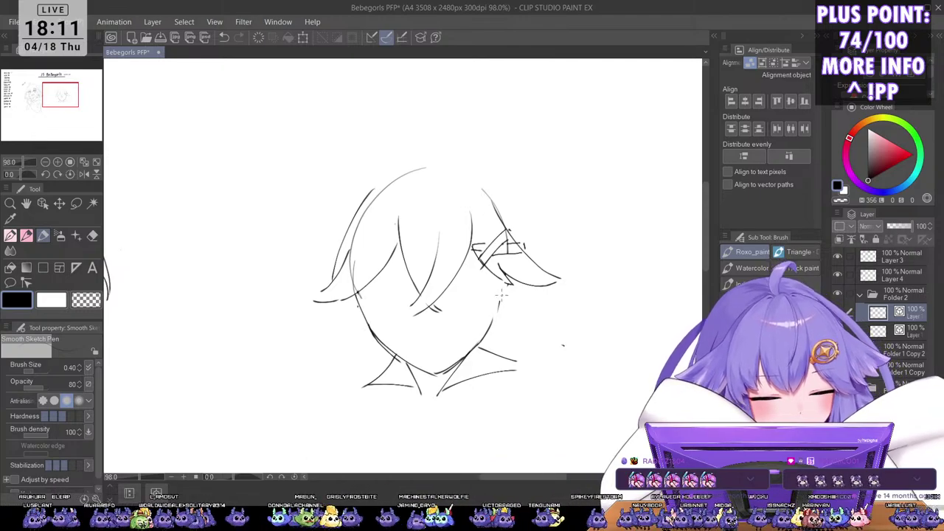
{"action": "scroll", "coordinate": [504, 248], "scroll_direction": "down", "scroll_amount": 1}
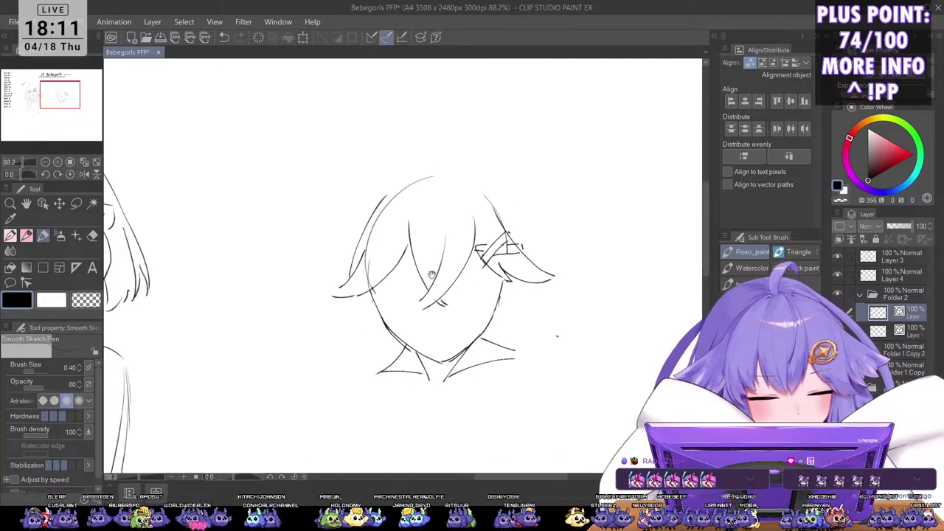
Step: Close the tip of the central bang and sketch a short curved fringe line from it to the hair clip
{"action": "scroll", "coordinate": [433, 276], "scroll_direction": "up", "scroll_amount": 3}
{"action": "left_click_drag", "start_coordinate": [439, 313], "coordinate": [418, 318]}
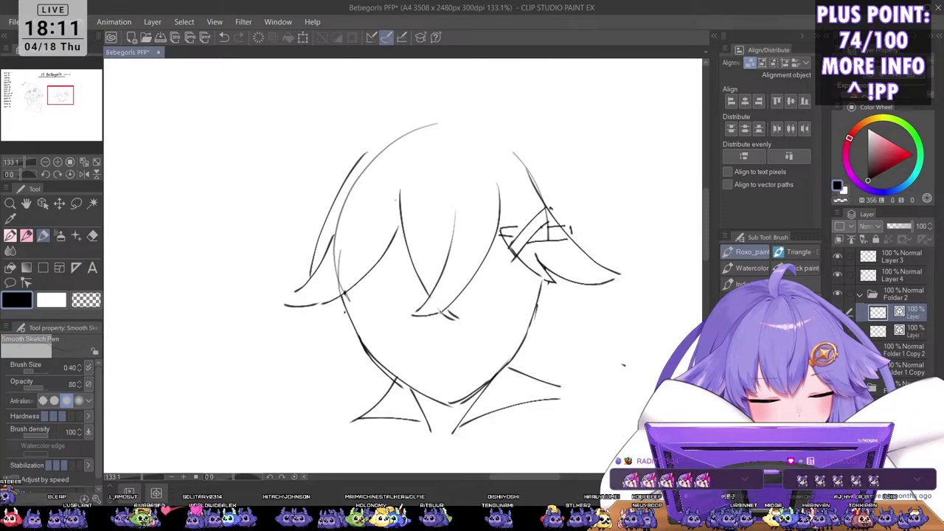
{"action": "scroll", "coordinate": [509, 294], "scroll_direction": "down", "scroll_amount": 3}
{"action": "scroll", "coordinate": [509, 354], "scroll_direction": "up", "scroll_amount": 2}
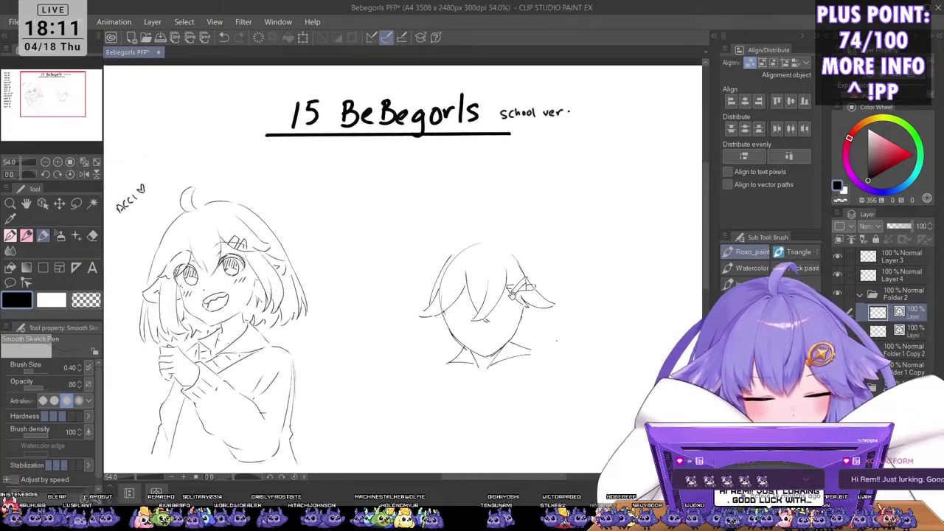
{"action": "scroll", "coordinate": [529, 284], "scroll_direction": "up", "scroll_amount": 1}
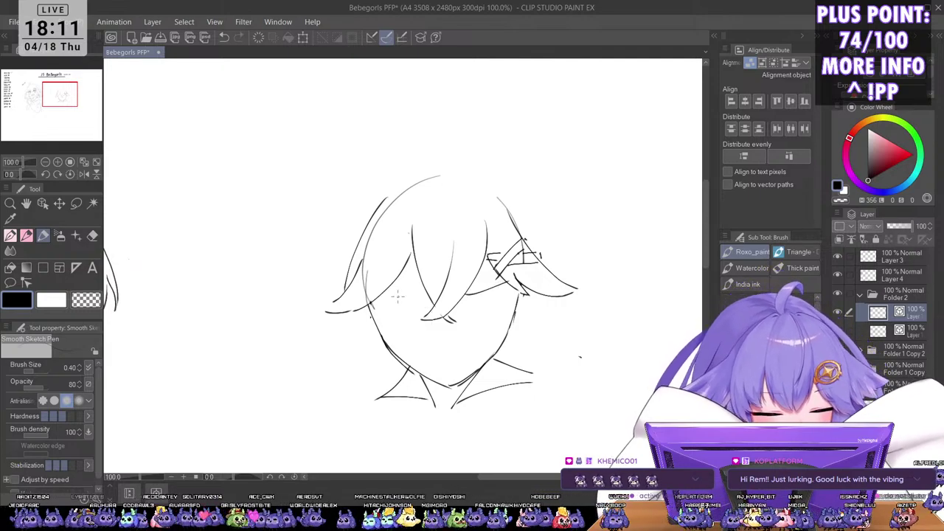
Step: Sketch the matching curved fringe line between the left bang and the central bang
{"action": "mouse_move", "coordinate": [384, 294]}
{"action": "left_mouse_down"}
{"action": "mouse_move", "coordinate": [495, 302]}
{"action": "mouse_move", "coordinate": [474, 305]}
{"action": "mouse_move", "coordinate": [474, 315]}
{"action": "left_mouse_up"}
{"action": "key", "text": "ctrl+z"}
{"action": "key", "text": "ctrl+z"}
{"action": "key", "text": "ctrl+z"}
{"action": "key", "text": "ctrl+z"}
{"action": "key", "text": "ctrl+z"}
{"action": "key", "text": "ctrl+z"}
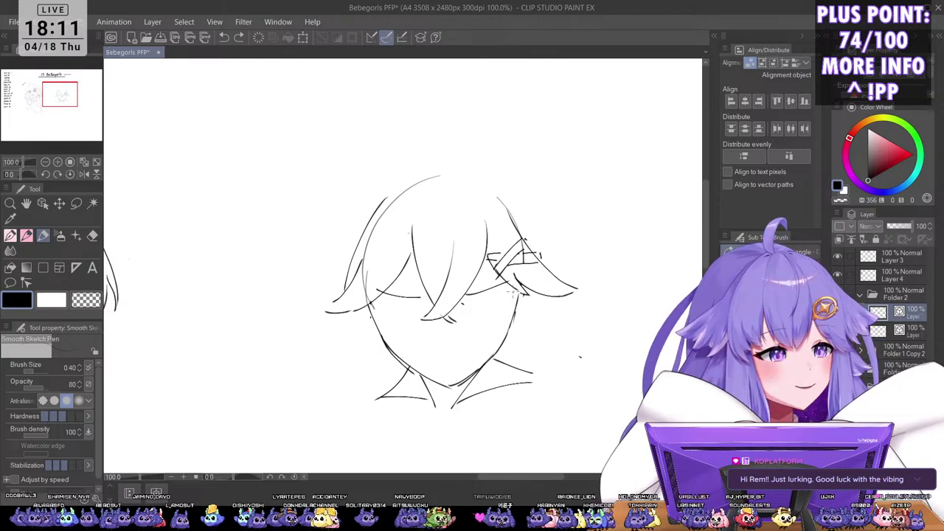
{"action": "scroll", "coordinate": [476, 288], "scroll_direction": "up", "scroll_amount": 1}
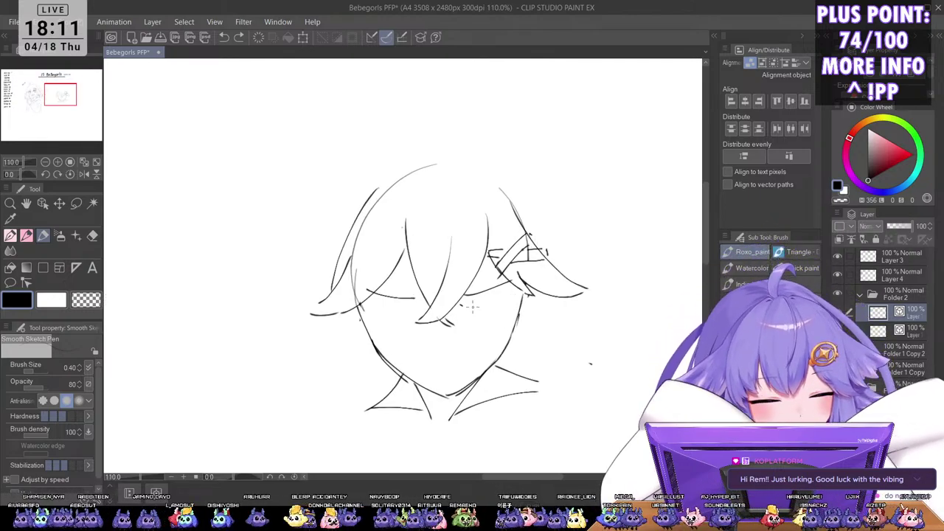
{"action": "left_click_drag", "start_coordinate": [466, 311], "coordinate": [480, 308]}
{"action": "left_click_drag", "start_coordinate": [468, 316], "coordinate": [487, 311]}
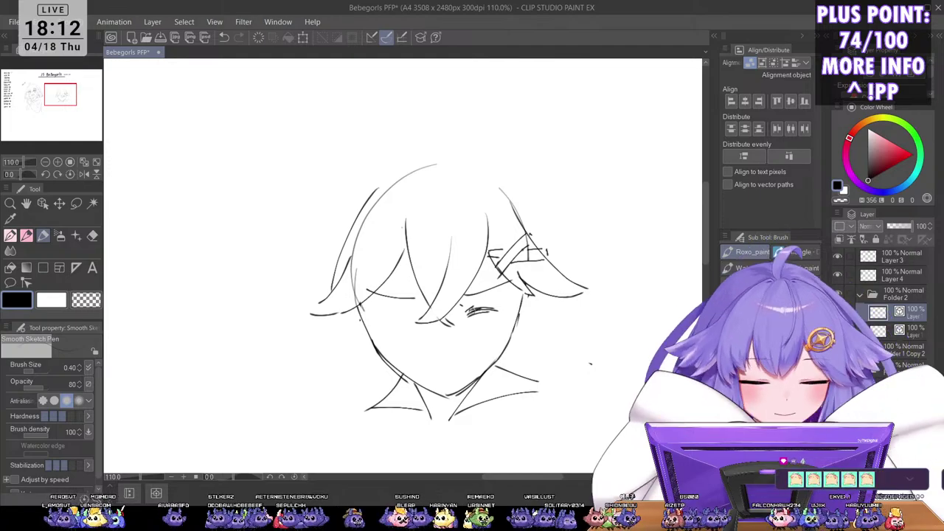
{"action": "key", "text": "ctrl+z"}
{"action": "key", "text": "ctrl+z"}
{"action": "key", "text": "ctrl+z"}
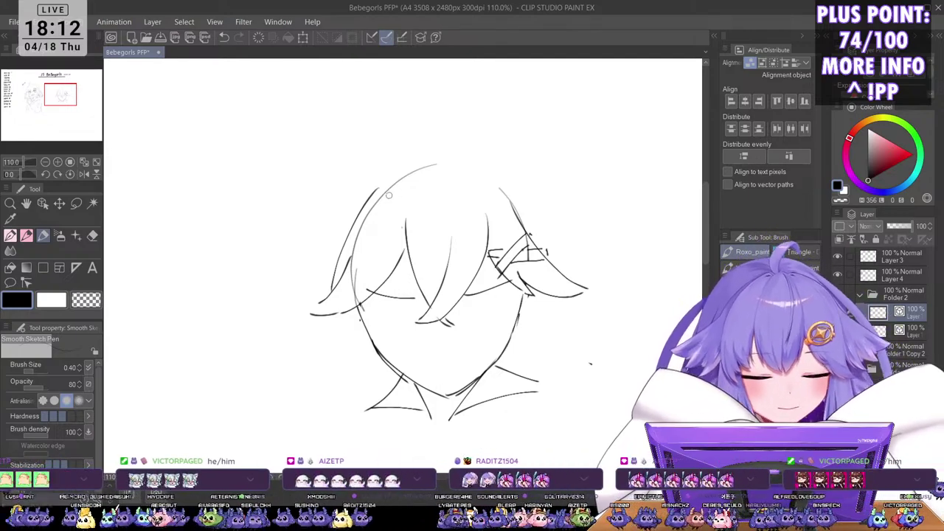
Step: Remove the curved head guide line on the left and sketch inner hair strands along both cheeks
{"action": "key", "text": "ctrl+z"}
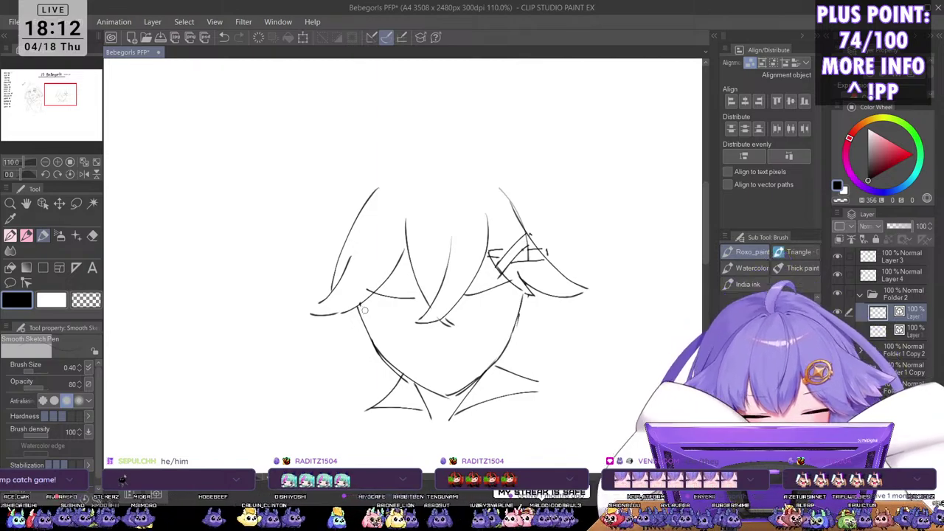
{"action": "left_click_drag", "start_coordinate": [363, 299], "coordinate": [368, 350]}
{"action": "key", "text": "ctrl+z"}
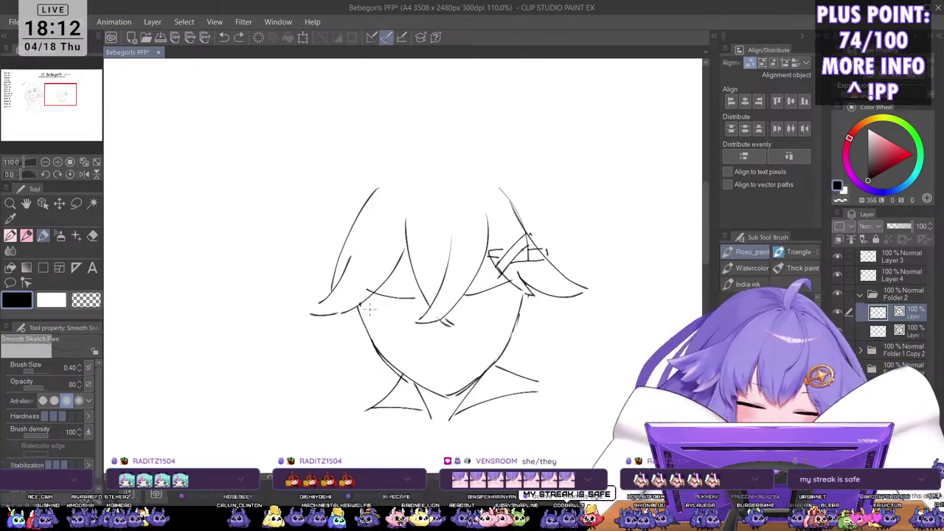
{"action": "left_click_drag", "start_coordinate": [368, 301], "coordinate": [384, 366]}
{"action": "key", "text": "ctrl+z"}
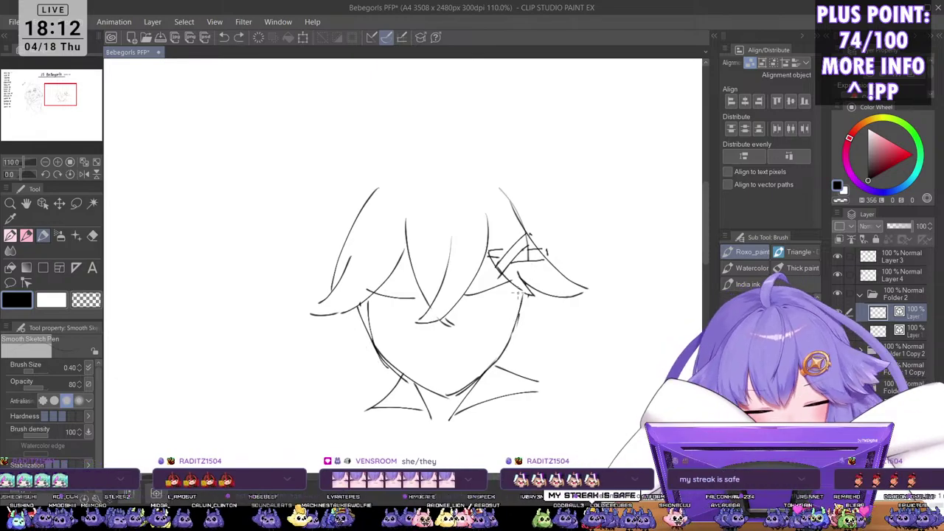
{"action": "left_click_drag", "start_coordinate": [518, 294], "coordinate": [515, 375]}
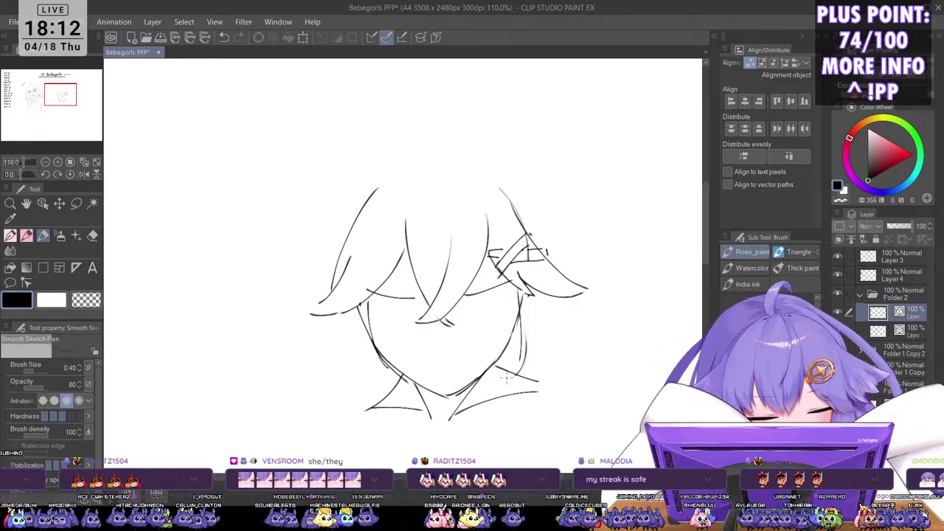
Step: Sketch the outer side locks down past the collar on both sides and redraw the strand beside the right cheek
{"action": "left_click_drag", "start_coordinate": [342, 319], "coordinate": [334, 391]}
{"action": "mouse_move", "coordinate": [341, 359]}
{"action": "left_mouse_down"}
{"action": "mouse_move", "coordinate": [328, 405]}
{"action": "mouse_move", "coordinate": [383, 417]}
{"action": "left_mouse_up"}
{"action": "left_click_drag", "start_coordinate": [368, 332], "coordinate": [410, 428]}
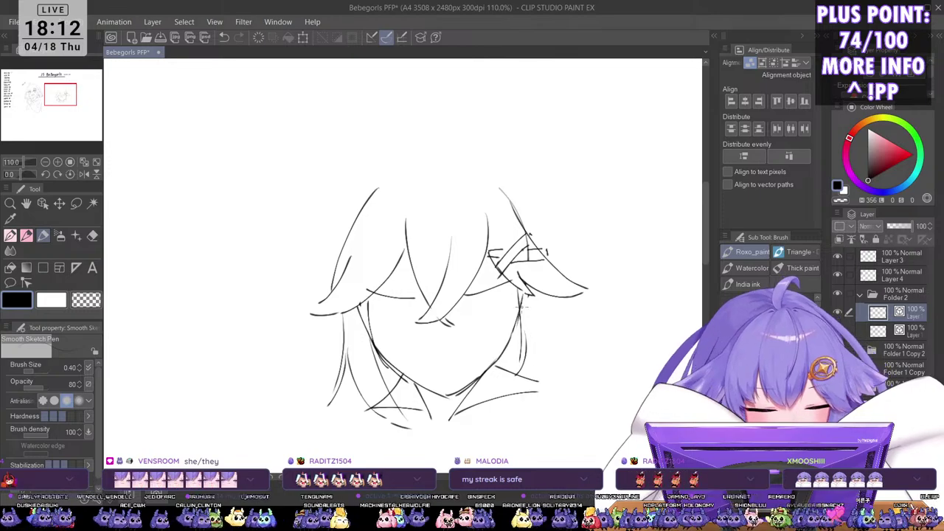
{"action": "key", "text": "ctrl+z"}
{"action": "left_click_drag", "start_coordinate": [517, 293], "coordinate": [514, 372]}
{"action": "mouse_move", "coordinate": [521, 327]}
{"action": "left_mouse_down"}
{"action": "mouse_move", "coordinate": [528, 351]}
{"action": "mouse_move", "coordinate": [529, 334]}
{"action": "mouse_move", "coordinate": [524, 381]}
{"action": "mouse_move", "coordinate": [544, 322]}
{"action": "mouse_move", "coordinate": [514, 421]}
{"action": "mouse_move", "coordinate": [526, 398]}
{"action": "mouse_move", "coordinate": [508, 424]}
{"action": "left_mouse_up"}
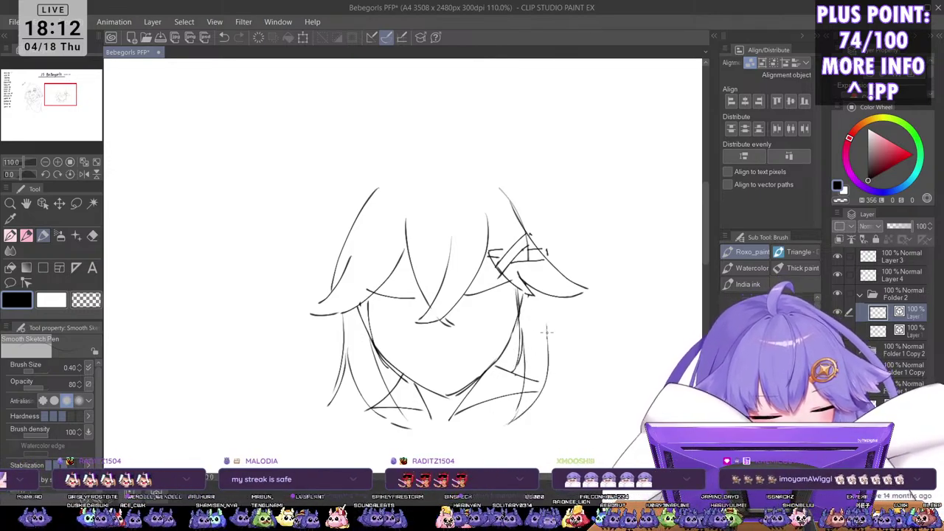
Step: Check the second head in mirrored view, then scale it up to 113% and shift it slightly up and left
{"action": "scroll", "coordinate": [548, 331], "scroll_direction": "down", "scroll_amount": 4}
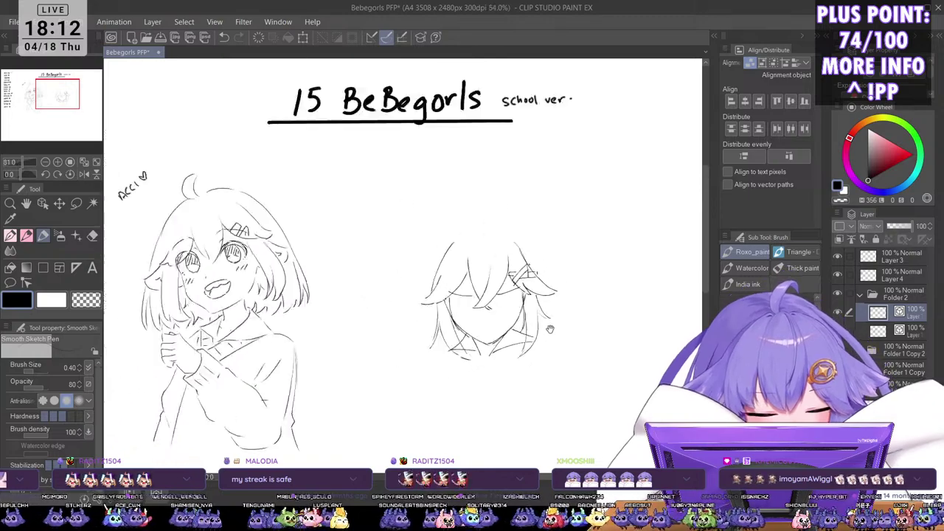
{"action": "scroll", "coordinate": [549, 329], "scroll_direction": "down", "scroll_amount": 1}
{"action": "key", "text": "h"}
{"action": "key", "text": "h"}
{"action": "key", "text": "h"}
{"action": "key", "text": "h"}
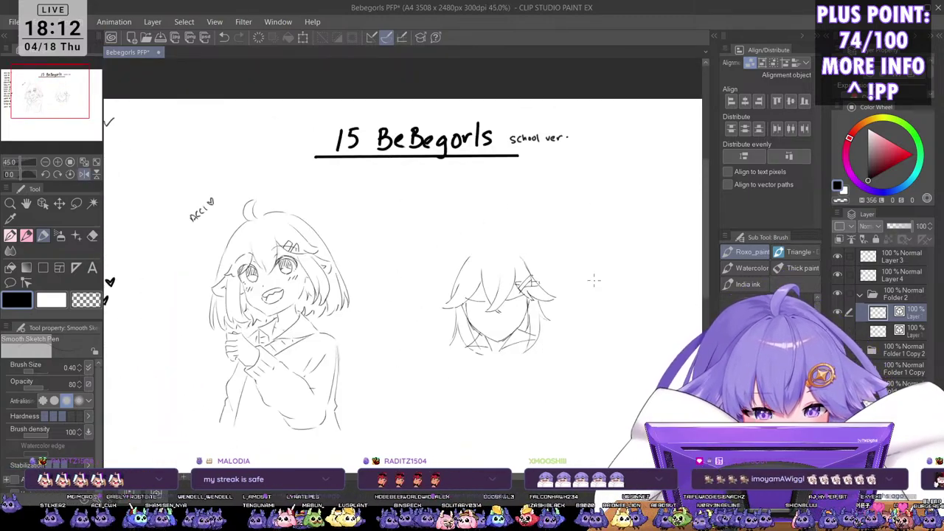
{"action": "scroll", "coordinate": [565, 326], "scroll_direction": "up", "scroll_amount": 1}
{"action": "key", "text": "ctrl+t"}
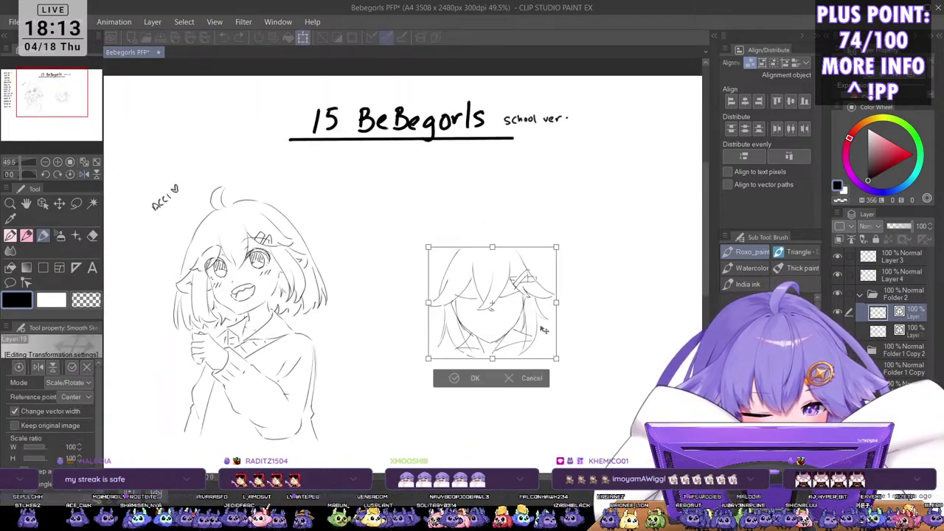
{"action": "mouse_move", "coordinate": [545, 348]}
{"action": "left_mouse_down"}
{"action": "mouse_move", "coordinate": [527, 321]}
{"action": "mouse_move", "coordinate": [554, 342]}
{"action": "left_mouse_up"}
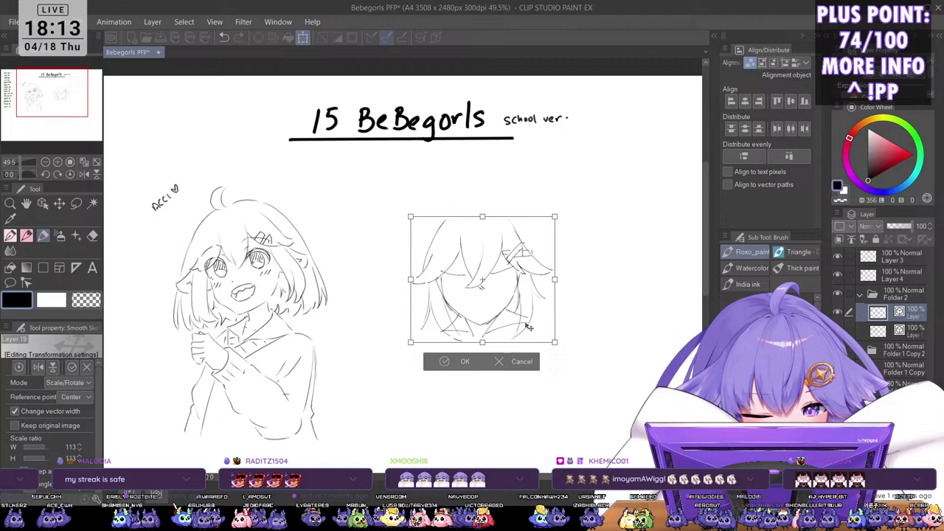
{"action": "left_click", "coordinate": [465, 362]}
Step: Sketch the sweater's V-neck below the second girl's collar, with a double edge and short ribbing strokes along both sides
{"action": "mouse_move", "coordinate": [469, 339]}
{"action": "left_mouse_down"}
{"action": "mouse_move", "coordinate": [482, 359]}
{"action": "mouse_move", "coordinate": [497, 341]}
{"action": "mouse_move", "coordinate": [486, 377]}
{"action": "left_mouse_up"}
{"action": "key", "text": "ctrl+z"}
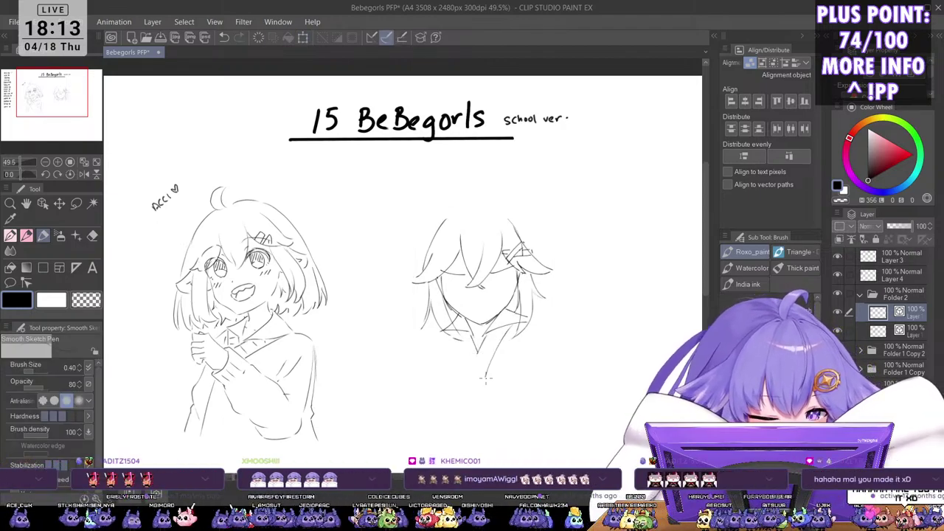
{"action": "mouse_move", "coordinate": [451, 338]}
{"action": "left_mouse_down"}
{"action": "mouse_move", "coordinate": [477, 382]}
{"action": "mouse_move", "coordinate": [469, 344]}
{"action": "mouse_move", "coordinate": [474, 352]}
{"action": "left_mouse_up"}
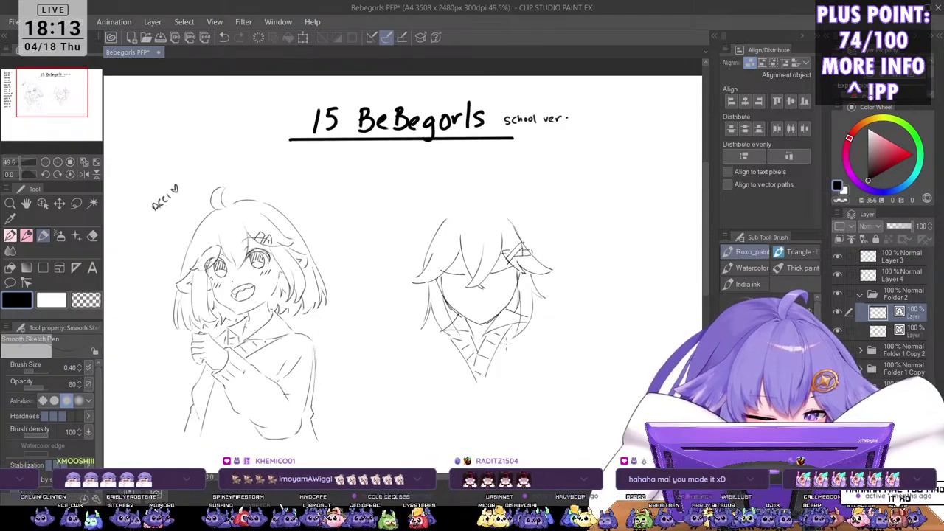
Step: Compare the second head's size, placement and proportions with the first character's sketch at different zoom levels
{"action": "scroll", "coordinate": [516, 383], "scroll_direction": "down", "scroll_amount": 1}
{"action": "left_click_drag", "start_coordinate": [552, 367], "coordinate": [512, 371]}
{"action": "scroll", "coordinate": [525, 398], "scroll_direction": "down", "scroll_amount": 2}
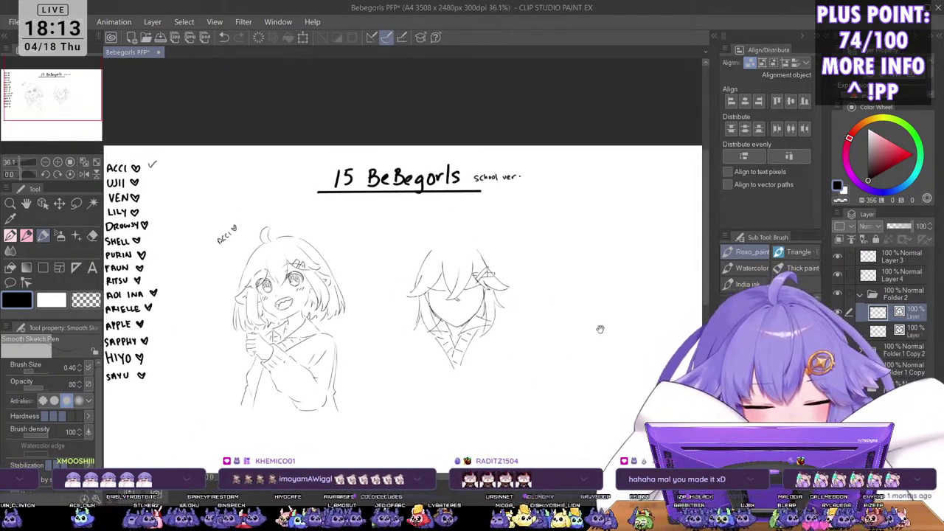
{"action": "scroll", "coordinate": [568, 317], "scroll_direction": "up", "scroll_amount": 3}
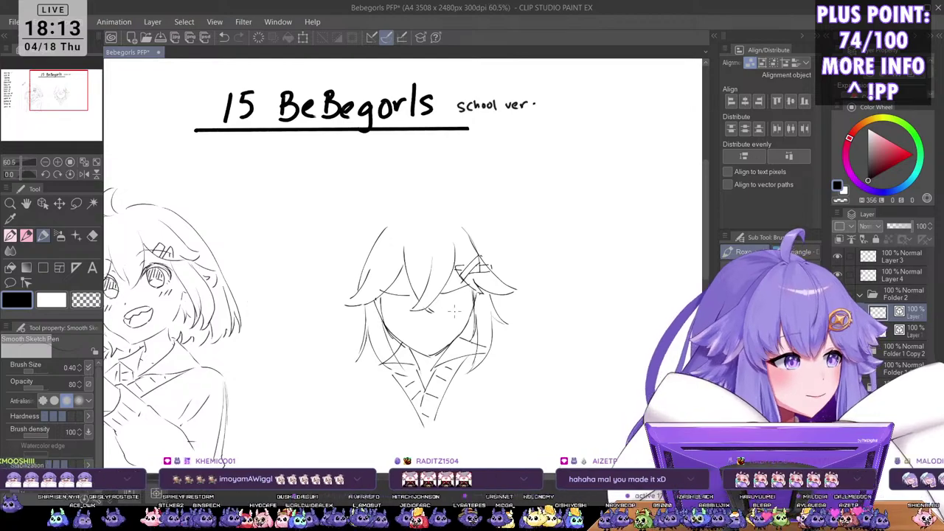
{"action": "scroll", "coordinate": [362, 317], "scroll_direction": "up", "scroll_amount": 3}
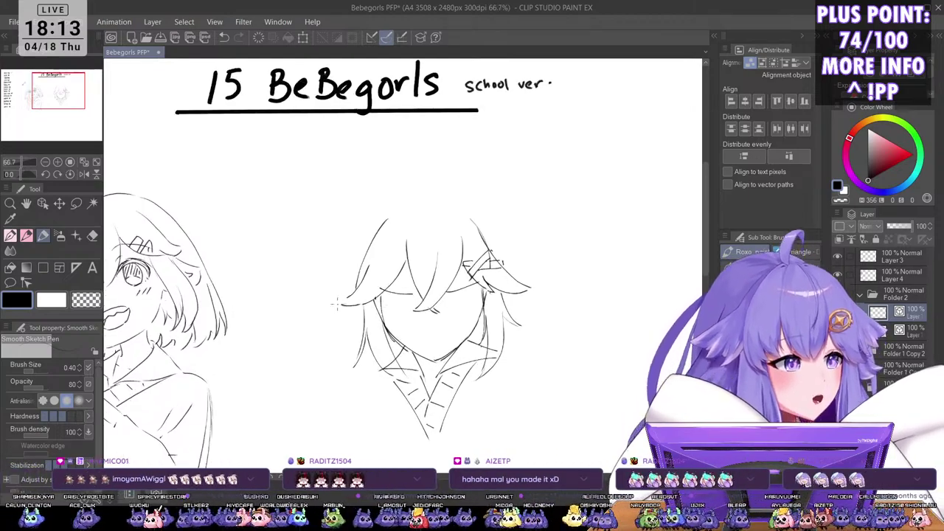
{"action": "mouse_move", "coordinate": [293, 320]}
{"action": "left_mouse_down"}
{"action": "mouse_move", "coordinate": [743, 276]}
{"action": "mouse_move", "coordinate": [596, 240]}
{"action": "mouse_move", "coordinate": [594, 229]}
{"action": "left_mouse_up"}
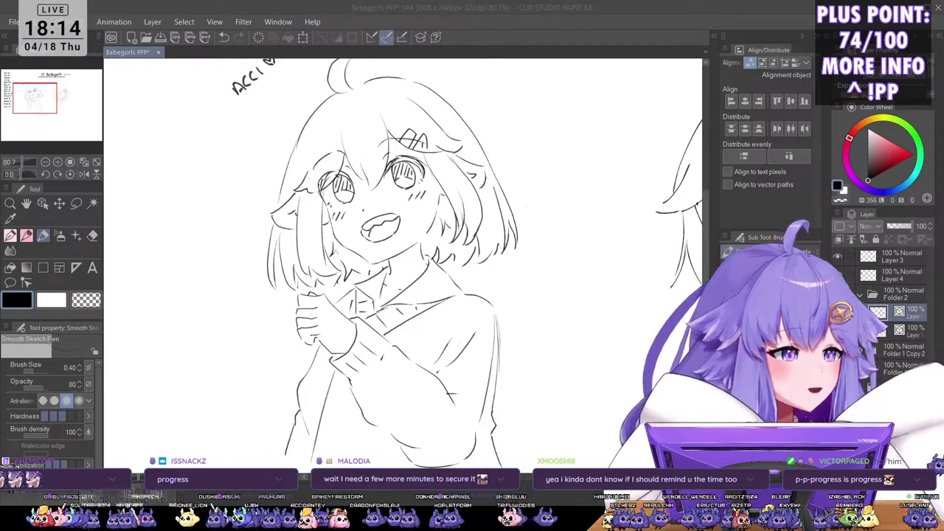
{"action": "scroll", "coordinate": [556, 281], "scroll_direction": "down", "scroll_amount": 4}
{"action": "scroll", "coordinate": [604, 297], "scroll_direction": "up", "scroll_amount": 2}
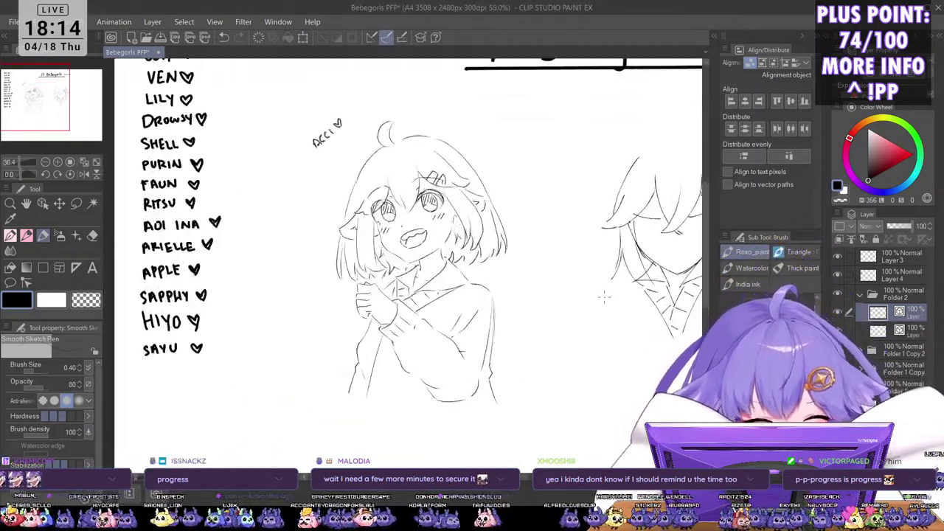
{"action": "scroll", "coordinate": [604, 298], "scroll_direction": "up", "scroll_amount": 1}
{"action": "mouse_move", "coordinate": [638, 313]}
{"action": "left_mouse_down"}
{"action": "mouse_move", "coordinate": [465, 322]}
{"action": "mouse_move", "coordinate": [418, 340]}
{"action": "left_mouse_up"}
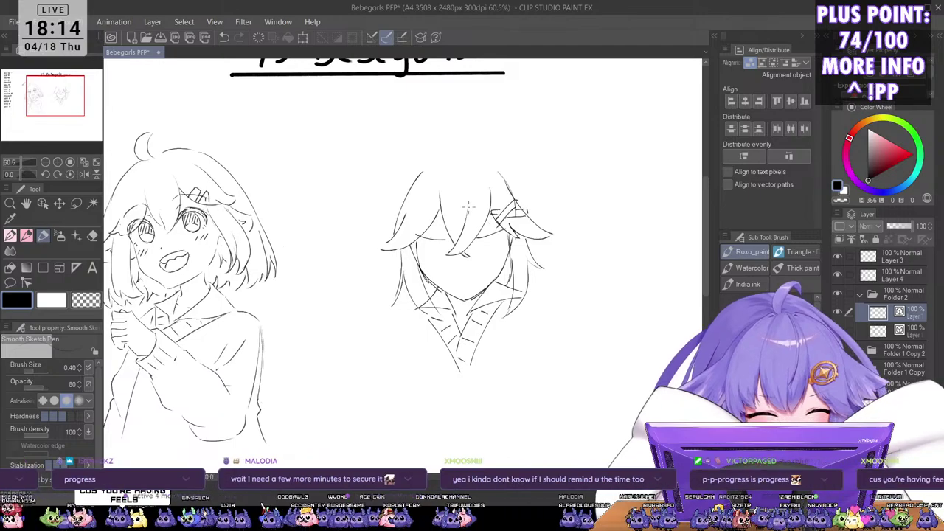
{"action": "scroll", "coordinate": [466, 208], "scroll_direction": "up", "scroll_amount": 5}
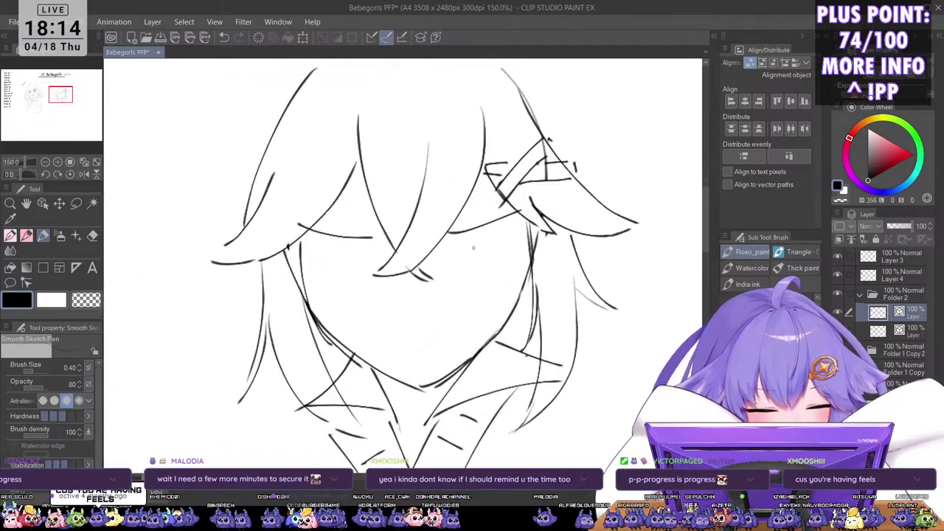
{"action": "scroll", "coordinate": [475, 250], "scroll_direction": "down", "scroll_amount": 2}
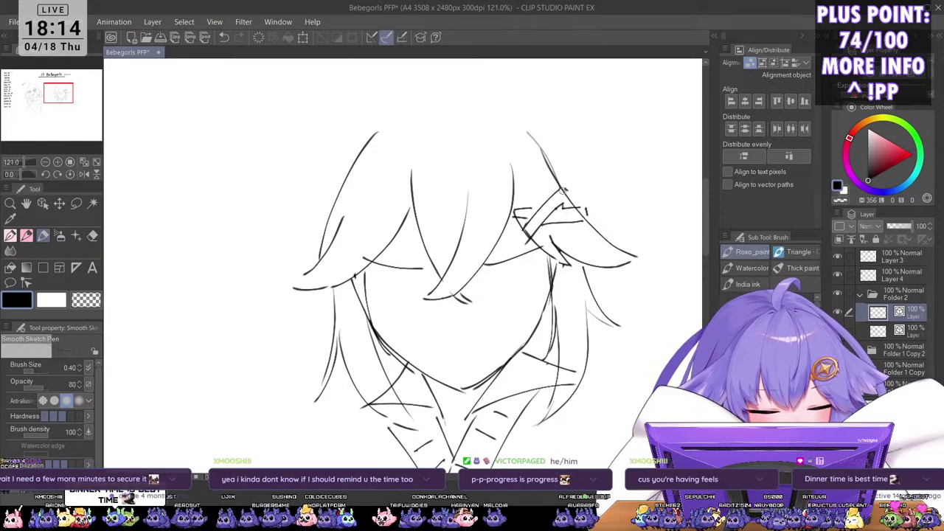
{"action": "scroll", "coordinate": [493, 308], "scroll_direction": "down", "scroll_amount": 3}
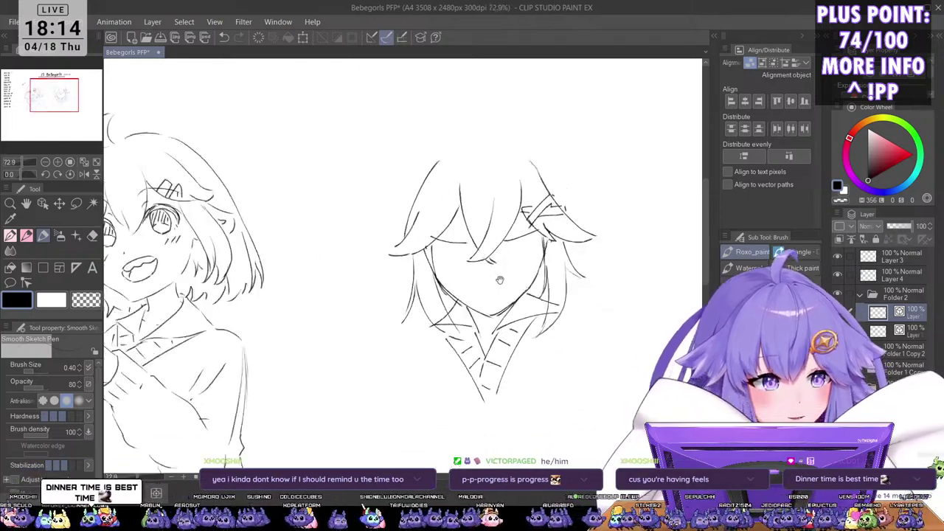
{"action": "scroll", "coordinate": [494, 307], "scroll_direction": "down", "scroll_amount": 1}
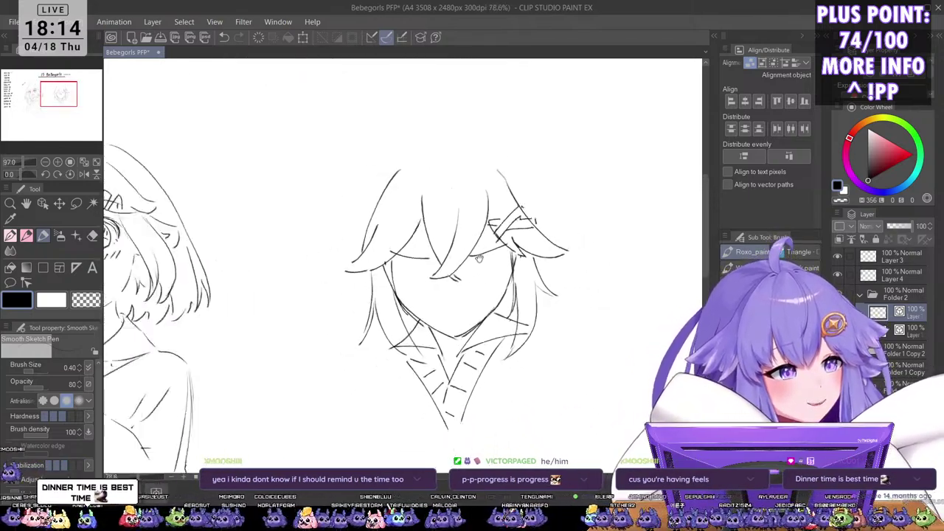
Step: Sketch a curved ahoge on top of the second head and the crown outline running down to the left hair
{"action": "scroll", "coordinate": [478, 319], "scroll_direction": "up", "scroll_amount": 3}
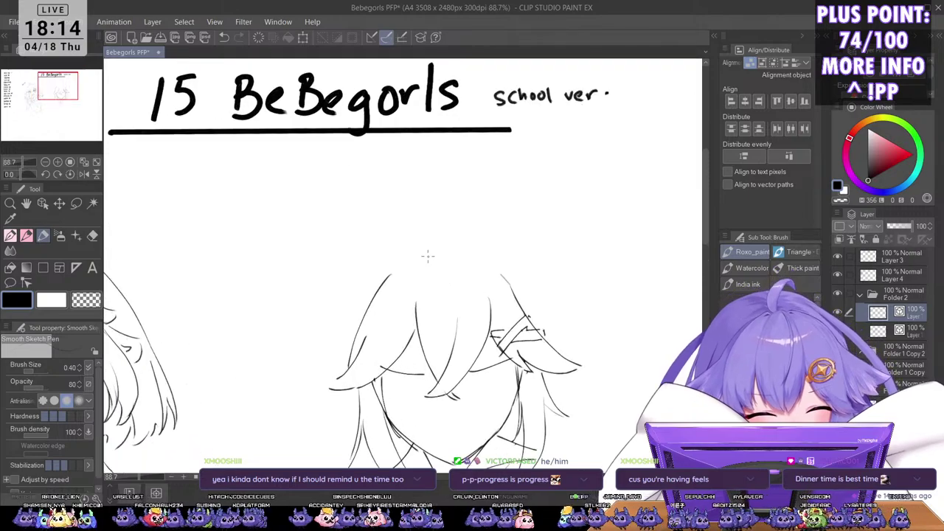
{"action": "mouse_move", "coordinate": [439, 228]}
{"action": "left_mouse_down"}
{"action": "mouse_move", "coordinate": [456, 221]}
{"action": "mouse_move", "coordinate": [442, 259]}
{"action": "left_mouse_up"}
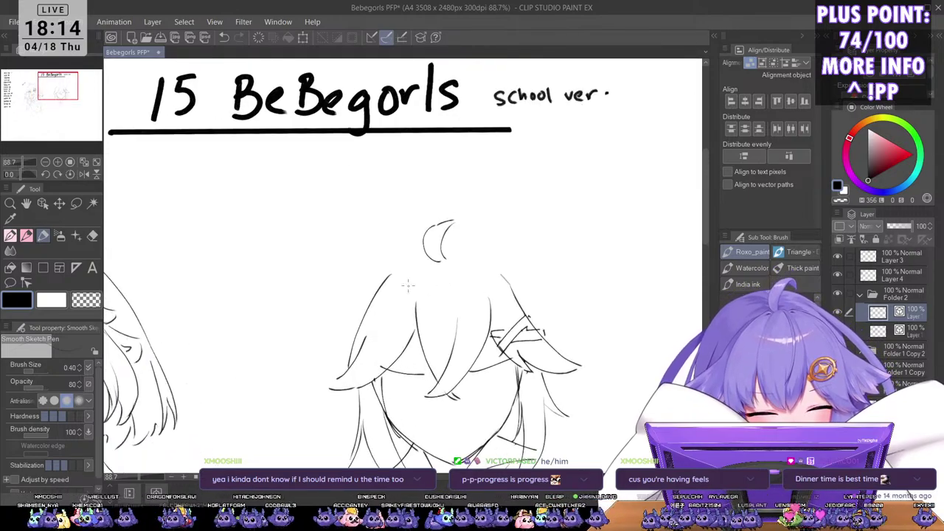
{"action": "scroll", "coordinate": [424, 258], "scroll_direction": "down", "scroll_amount": 3}
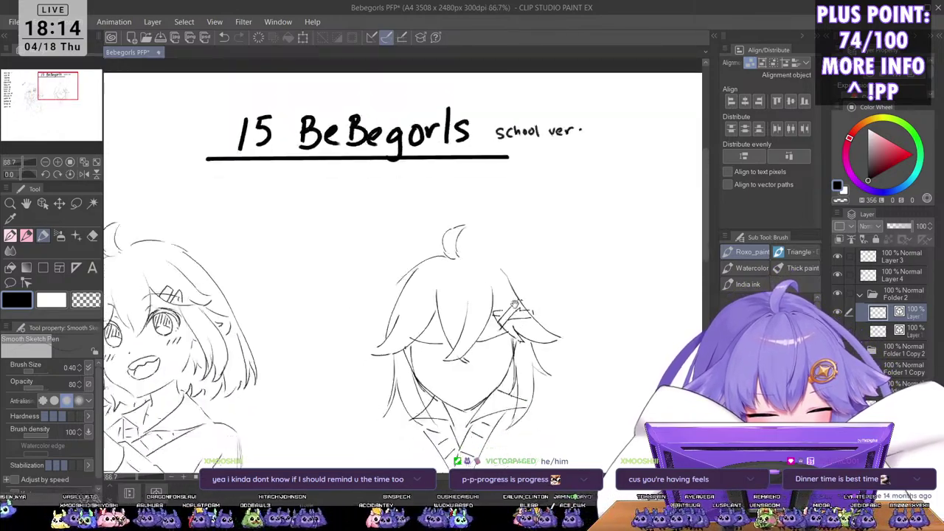
Step: Sketch flared outer hair locks sweeping outward on the left side of the second head, from crown to collar level
{"action": "left_click_drag", "start_coordinate": [410, 237], "coordinate": [358, 305]}
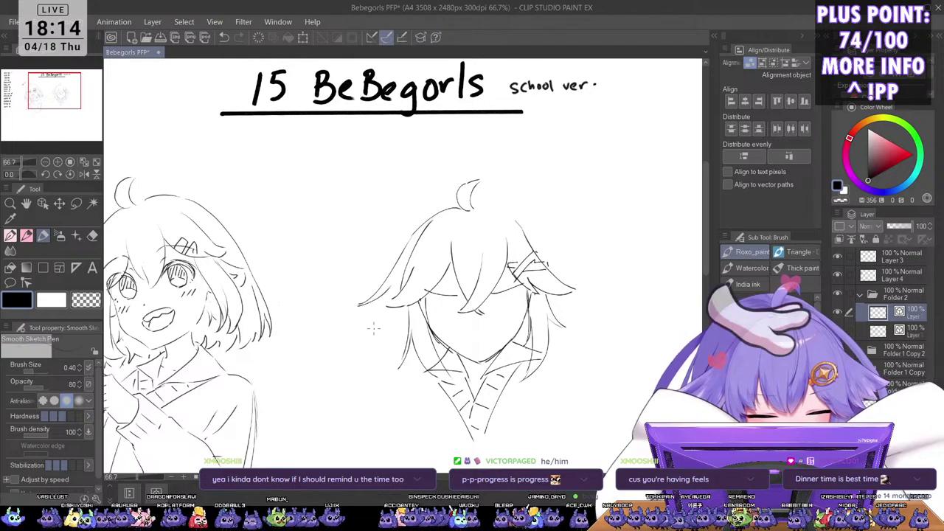
{"action": "left_click_drag", "start_coordinate": [399, 272], "coordinate": [344, 367]}
{"action": "mouse_move", "coordinate": [393, 346]}
{"action": "left_mouse_down"}
{"action": "mouse_move", "coordinate": [393, 374]}
{"action": "mouse_move", "coordinate": [362, 390]}
{"action": "left_mouse_up"}
{"action": "left_click_drag", "start_coordinate": [401, 371], "coordinate": [377, 386]}
Step: Sketch the right crown outline from the ahoge and flared outer locks beyond the hair clip on the second head
{"action": "left_click_drag", "start_coordinate": [526, 318], "coordinate": [492, 322]}
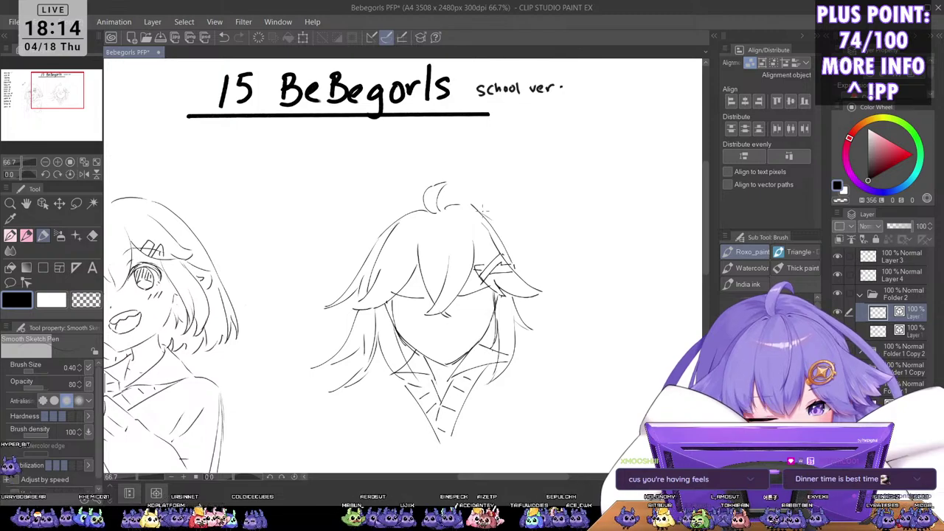
{"action": "mouse_move", "coordinate": [467, 206]}
{"action": "left_mouse_down"}
{"action": "mouse_move", "coordinate": [517, 252]}
{"action": "mouse_move", "coordinate": [512, 236]}
{"action": "mouse_move", "coordinate": [526, 270]}
{"action": "left_mouse_up"}
{"action": "key", "text": "ctrl+z"}
{"action": "key", "text": "ctrl+z"}
{"action": "mouse_move", "coordinate": [470, 209]}
{"action": "left_mouse_down"}
{"action": "mouse_move", "coordinate": [516, 263]}
{"action": "mouse_move", "coordinate": [511, 255]}
{"action": "mouse_move", "coordinate": [546, 272]}
{"action": "mouse_move", "coordinate": [543, 320]}
{"action": "mouse_move", "coordinate": [536, 302]}
{"action": "mouse_move", "coordinate": [549, 321]}
{"action": "left_mouse_up"}
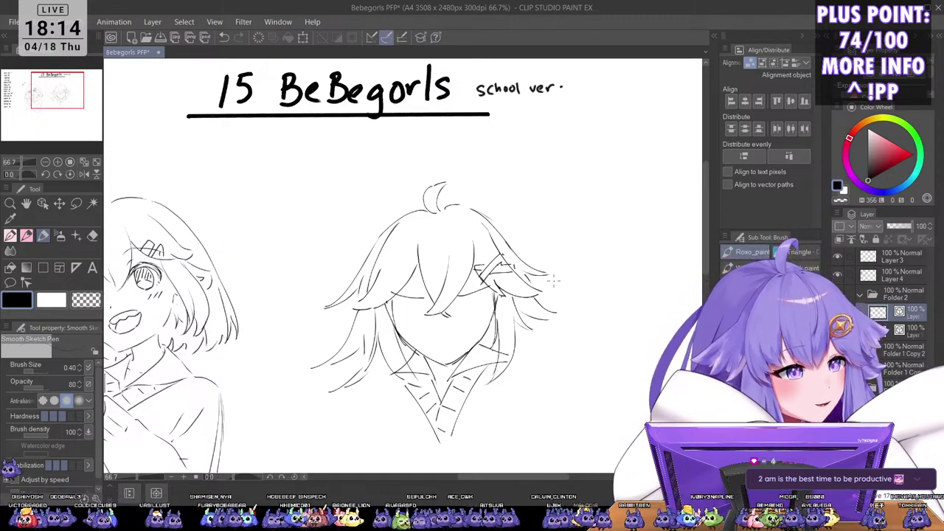
Step: Add curved, pointed hair strands flicking outward below the hair clip on the right side of the second head
{"action": "scroll", "coordinate": [552, 277], "scroll_direction": "down", "scroll_amount": 1}
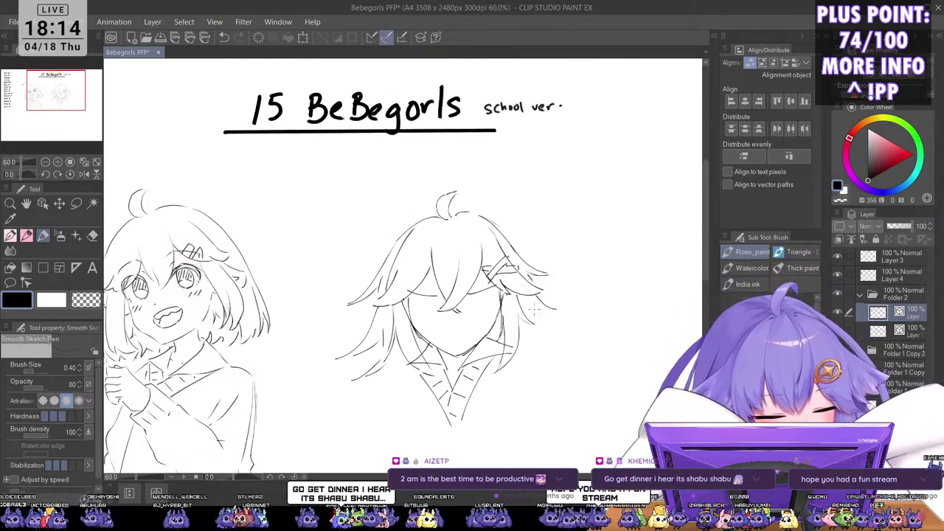
{"action": "left_click_drag", "start_coordinate": [529, 304], "coordinate": [565, 305]}
{"action": "key", "text": "ctrl+z"}
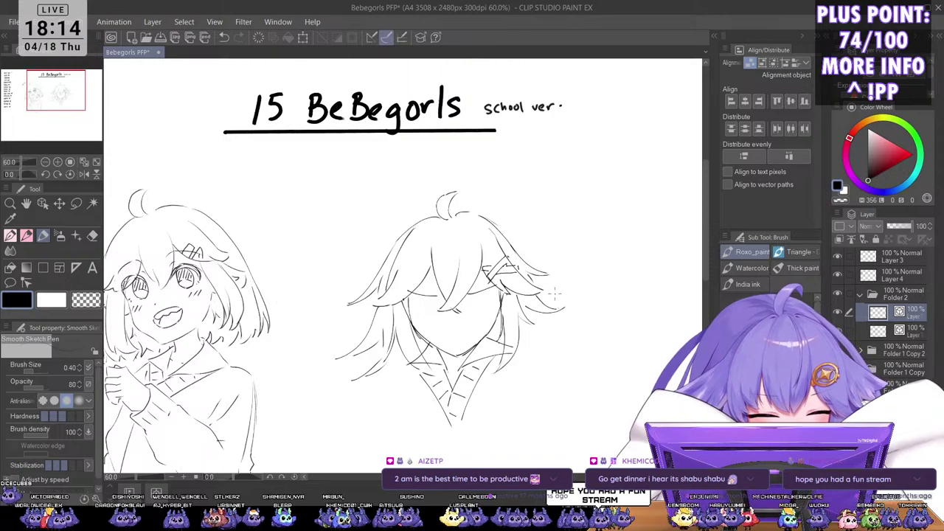
{"action": "scroll", "coordinate": [544, 321], "scroll_direction": "up", "scroll_amount": 2}
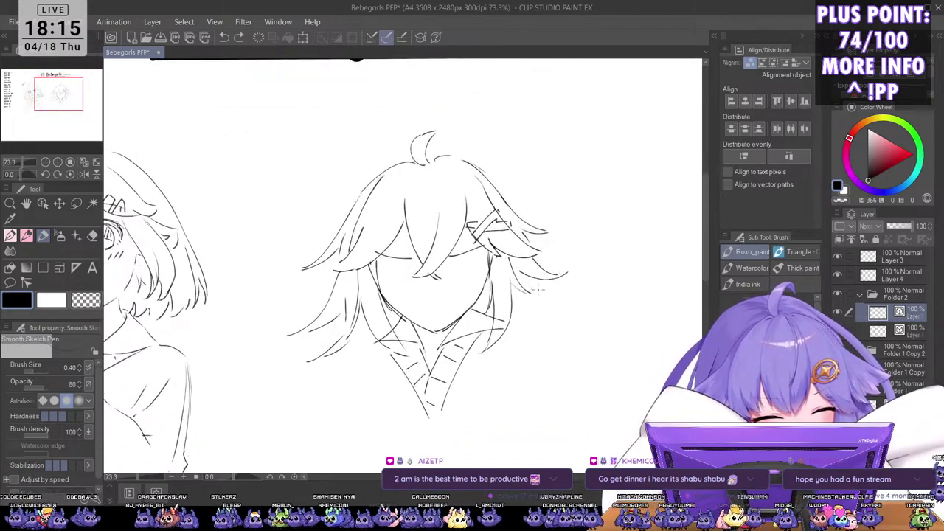
{"action": "left_click_drag", "start_coordinate": [532, 280], "coordinate": [540, 307]}
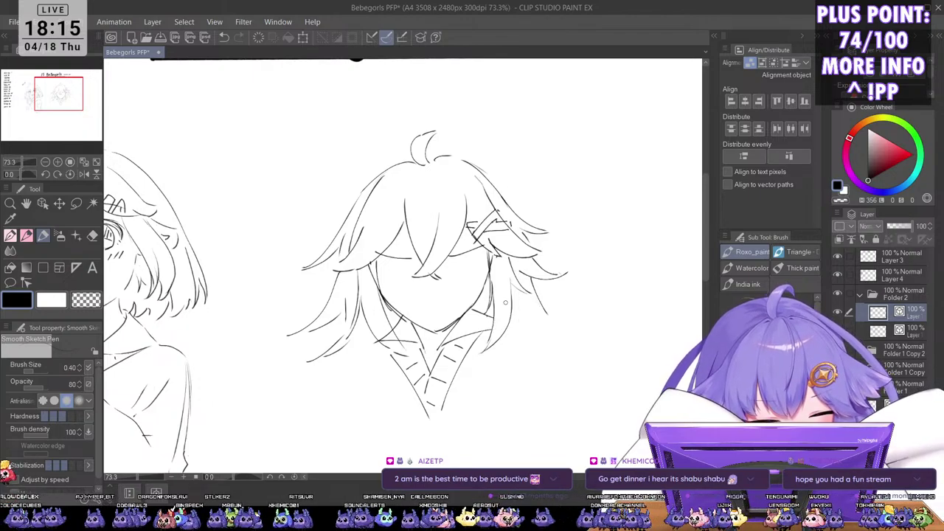
Step: Clean up the doubled left face contour of the second girl and redraw it with a rounded cheek line
{"action": "scroll", "coordinate": [381, 332], "scroll_direction": "up", "scroll_amount": 2}
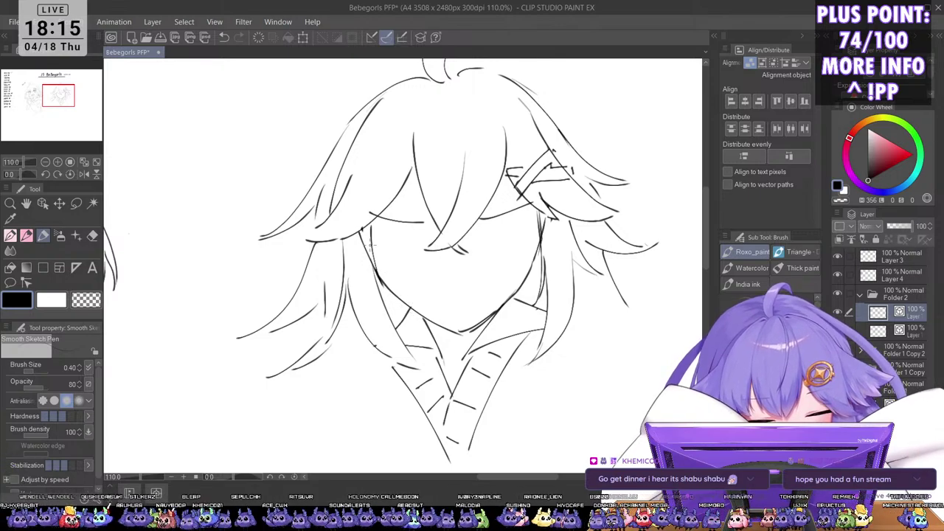
{"action": "mouse_move", "coordinate": [375, 253]}
{"action": "left_mouse_down"}
{"action": "mouse_move", "coordinate": [386, 281]}
{"action": "mouse_move", "coordinate": [373, 290]}
{"action": "mouse_move", "coordinate": [410, 294]}
{"action": "left_mouse_up"}
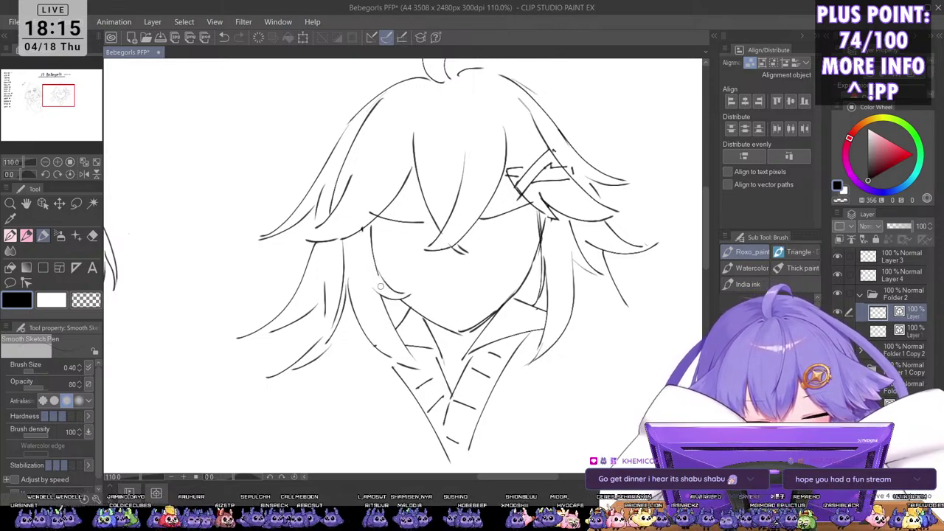
{"action": "left_click_drag", "start_coordinate": [373, 220], "coordinate": [375, 254]}
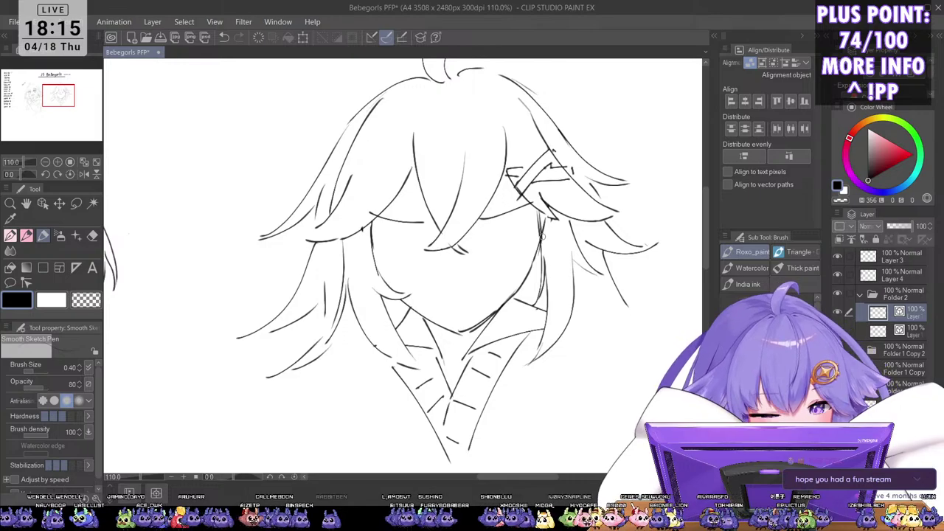
{"action": "scroll", "coordinate": [548, 244], "scroll_direction": "down", "scroll_amount": 5}
Step: Sketch the second girl's open right-hand eye with a thick upper lash line, shaded iris and small lower lash marks
{"action": "scroll", "coordinate": [509, 244], "scroll_direction": "up", "scroll_amount": 7}
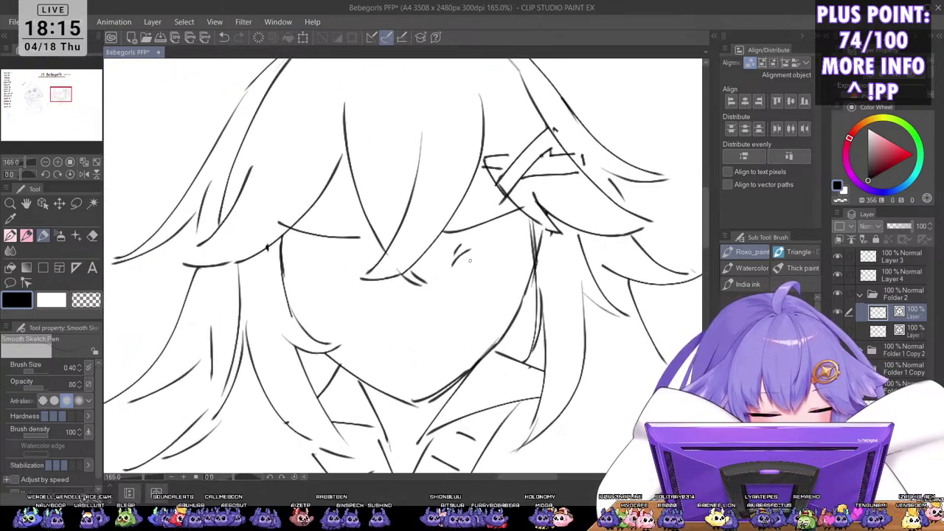
{"action": "mouse_move", "coordinate": [468, 249]}
{"action": "left_mouse_down"}
{"action": "mouse_move", "coordinate": [453, 261]}
{"action": "mouse_move", "coordinate": [500, 244]}
{"action": "mouse_move", "coordinate": [467, 267]}
{"action": "mouse_move", "coordinate": [484, 244]}
{"action": "left_mouse_up"}
{"action": "key", "text": "ctrl+z"}
{"action": "left_click_drag", "start_coordinate": [459, 253], "coordinate": [504, 252]}
{"action": "mouse_move", "coordinate": [451, 257]}
{"action": "left_mouse_down"}
{"action": "mouse_move", "coordinate": [513, 261]}
{"action": "mouse_move", "coordinate": [497, 258]}
{"action": "mouse_move", "coordinate": [508, 245]}
{"action": "mouse_move", "coordinate": [428, 265]}
{"action": "mouse_move", "coordinate": [461, 285]}
{"action": "left_mouse_up"}
{"action": "key", "text": "ctrl+z"}
{"action": "mouse_move", "coordinate": [496, 253]}
{"action": "left_mouse_down"}
{"action": "mouse_move", "coordinate": [502, 264]}
{"action": "mouse_move", "coordinate": [483, 289]}
{"action": "mouse_move", "coordinate": [503, 282]}
{"action": "mouse_move", "coordinate": [507, 266]}
{"action": "mouse_move", "coordinate": [448, 269]}
{"action": "mouse_move", "coordinate": [509, 283]}
{"action": "left_mouse_up"}
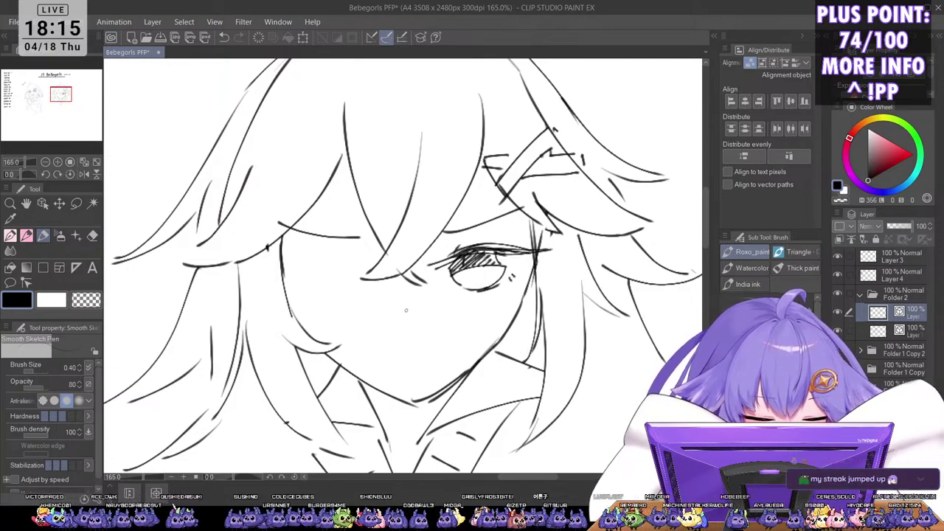
Step: Sketch a small nose mark, a smirking mouth with a fang, and blush strokes under the open eye
{"action": "left_click_drag", "start_coordinate": [406, 318], "coordinate": [407, 325]}
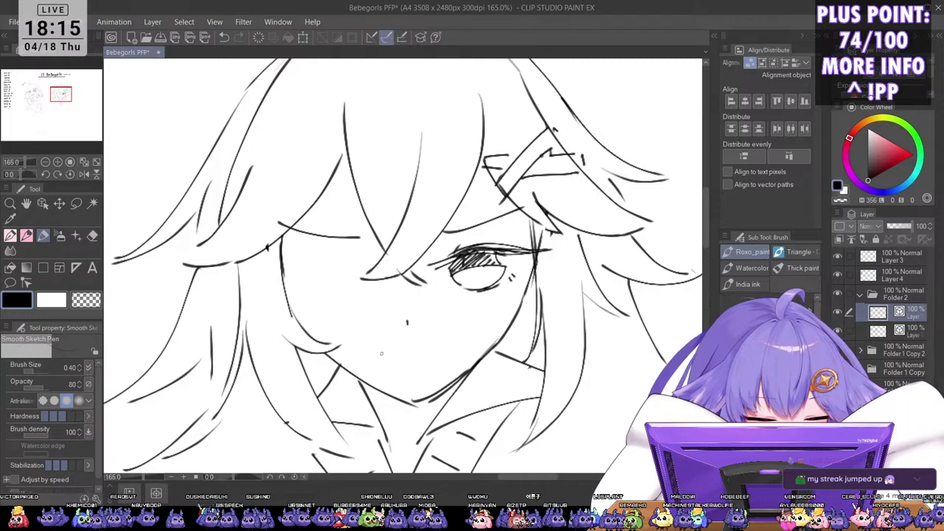
{"action": "left_click_drag", "start_coordinate": [378, 354], "coordinate": [448, 350]}
{"action": "key", "text": "ctrl+z"}
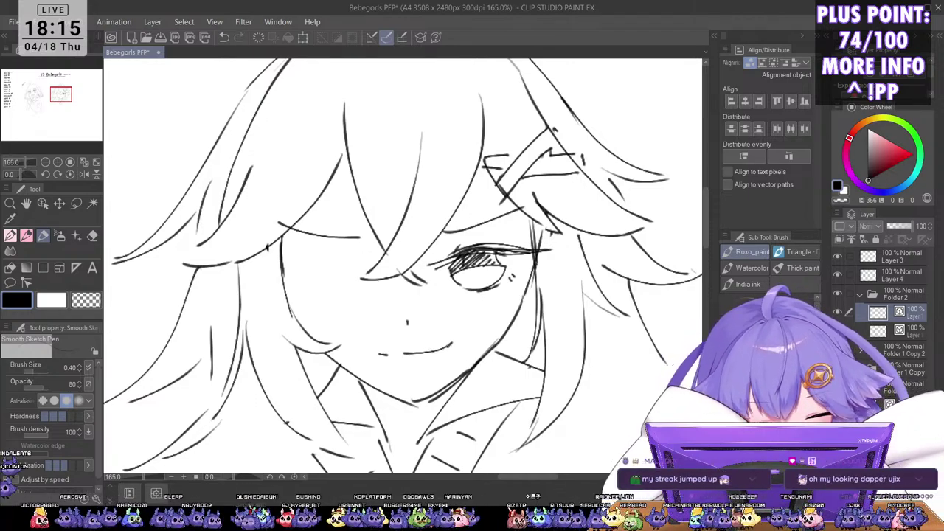
{"action": "left_click_drag", "start_coordinate": [441, 347], "coordinate": [451, 344]}
{"action": "scroll", "coordinate": [540, 255], "scroll_direction": "down", "scroll_amount": 5}
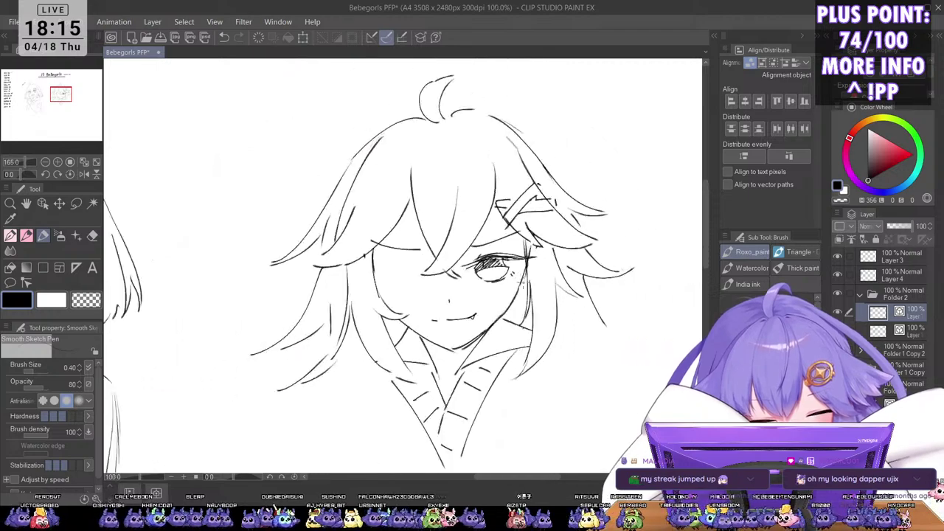
{"action": "scroll", "coordinate": [540, 255], "scroll_direction": "up", "scroll_amount": 3}
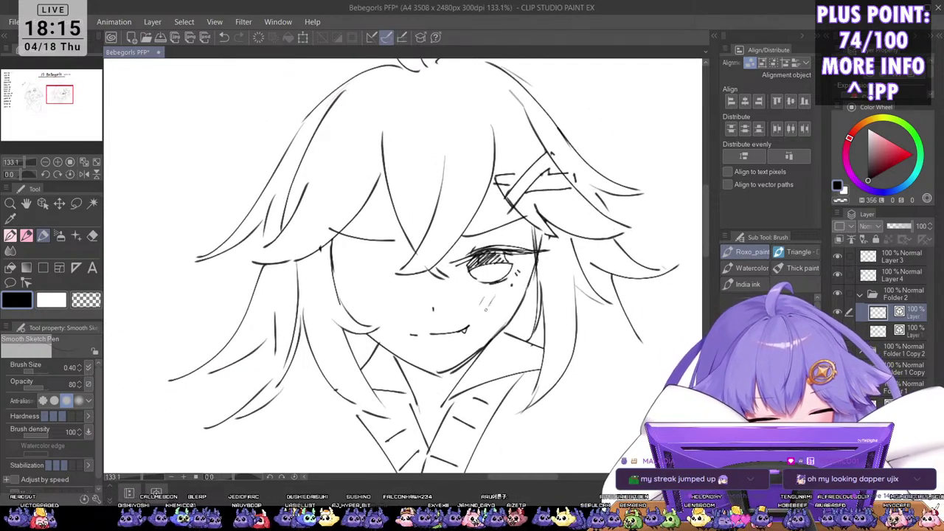
Step: Sketch the second girl's left-hand eye as a closed wink with a thick curved lash line and redraw its upper strokes
{"action": "mouse_move", "coordinate": [348, 283]}
{"action": "left_mouse_down"}
{"action": "mouse_move", "coordinate": [383, 282]}
{"action": "mouse_move", "coordinate": [399, 292]}
{"action": "mouse_move", "coordinate": [360, 282]}
{"action": "mouse_move", "coordinate": [405, 295]}
{"action": "mouse_move", "coordinate": [381, 278]}
{"action": "left_mouse_up"}
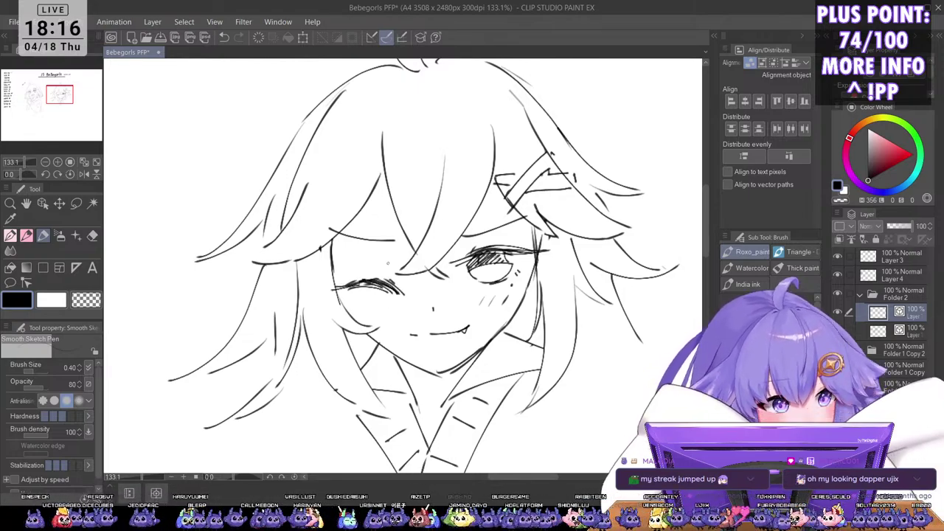
{"action": "scroll", "coordinate": [526, 317], "scroll_direction": "down", "scroll_amount": 2}
{"action": "scroll", "coordinate": [528, 310], "scroll_direction": "up", "scroll_amount": 2}
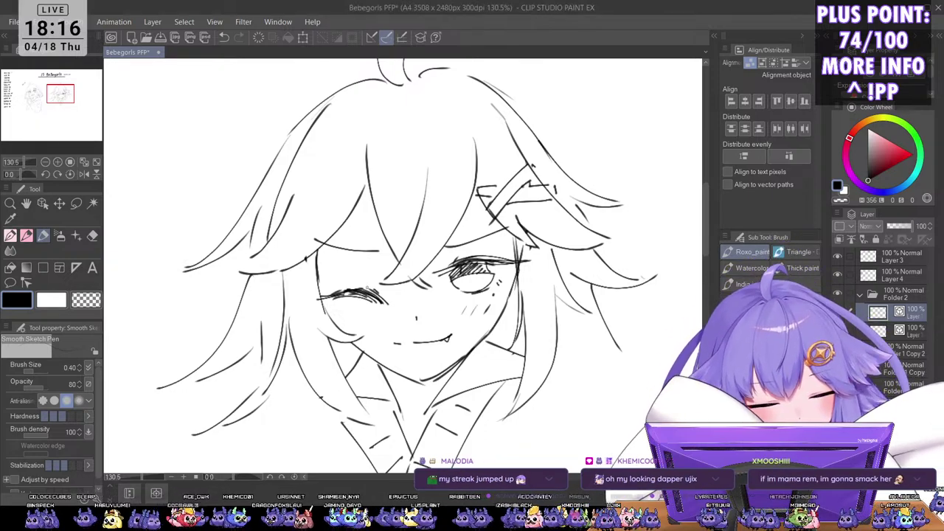
{"action": "key", "text": "ctrl+z"}
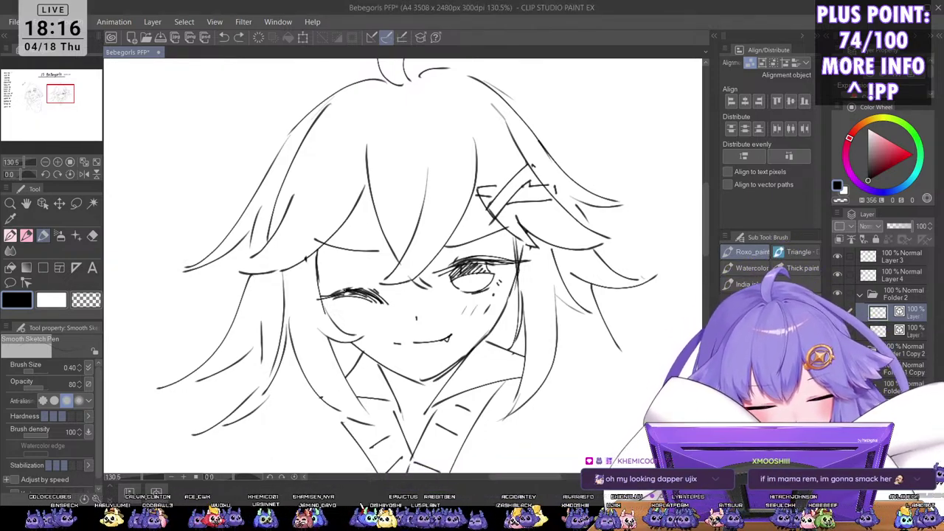
{"action": "left_click_drag", "start_coordinate": [340, 286], "coordinate": [374, 294]}
{"action": "left_click_drag", "start_coordinate": [364, 287], "coordinate": [385, 303]}
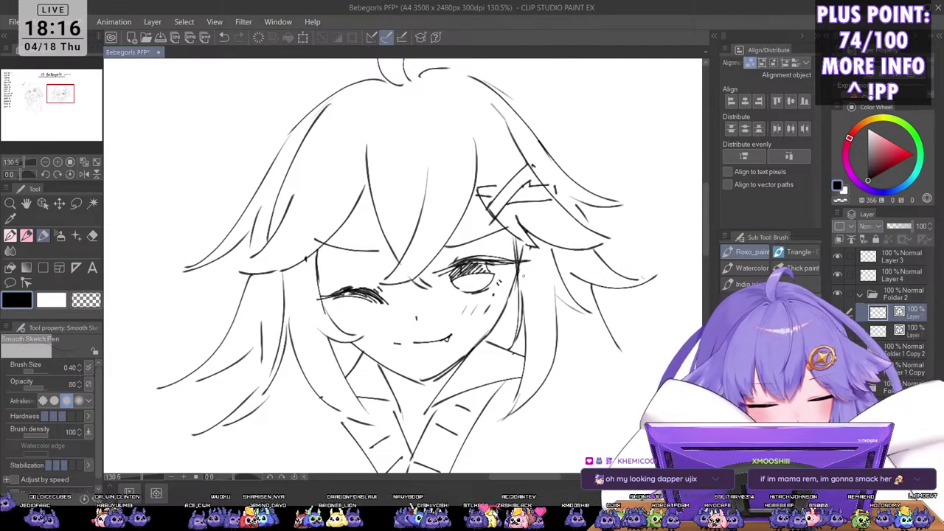
Step: Lasso the second girl's winking eye, apply a free transform to it and clear the selection
{"action": "key", "text": "m"}
{"action": "mouse_move", "coordinate": [384, 267]}
{"action": "left_mouse_down"}
{"action": "mouse_move", "coordinate": [308, 295]}
{"action": "mouse_move", "coordinate": [404, 306]}
{"action": "left_mouse_up"}
{"action": "key", "text": "ctrl+t"}
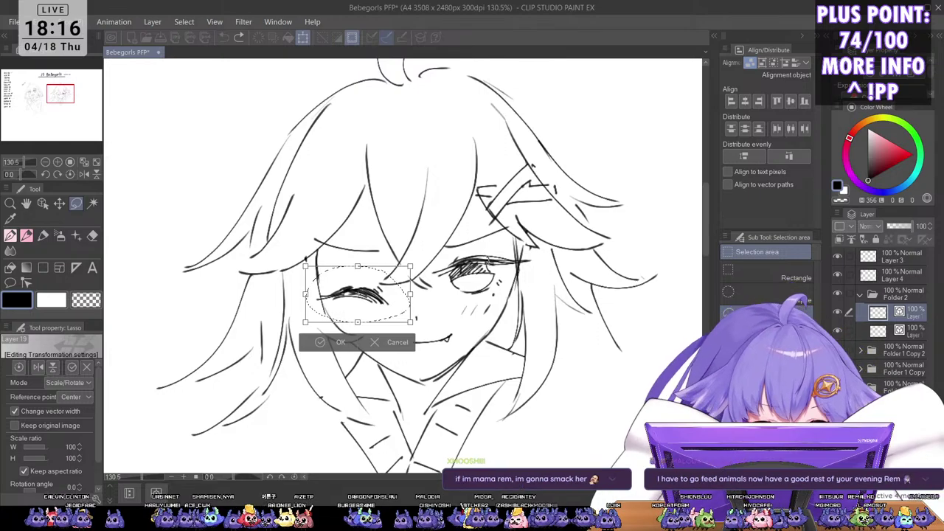
{"action": "key", "text": "Return"}
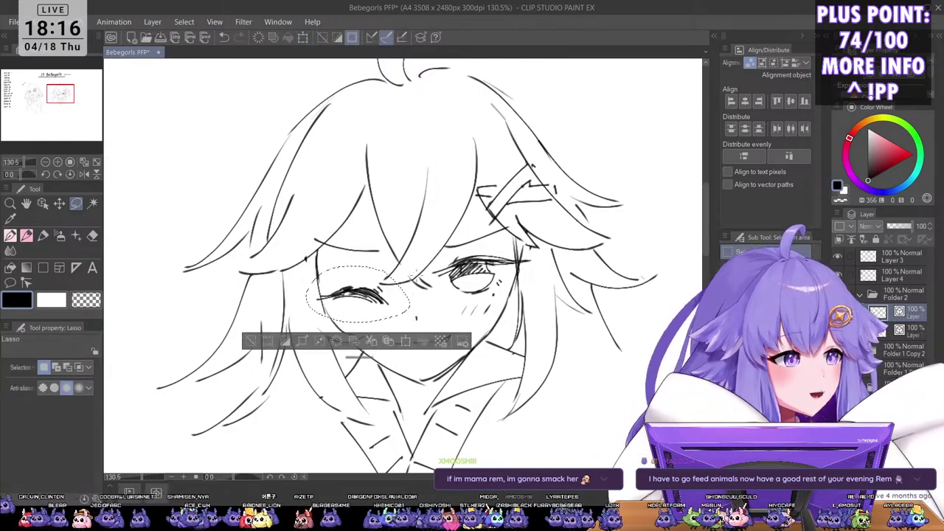
{"action": "scroll", "coordinate": [401, 272], "scroll_direction": "up", "scroll_amount": 1}
{"action": "key", "text": "ctrl+d"}
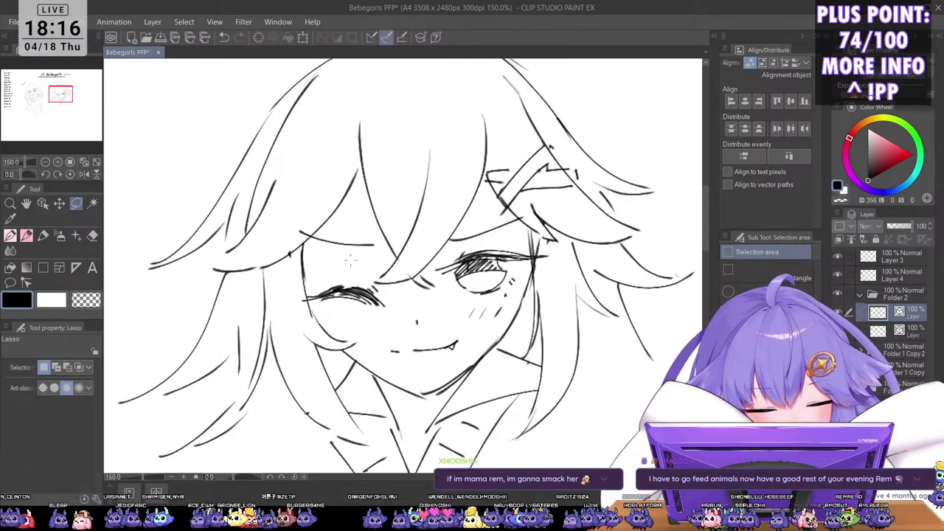
Step: Erase the second girl's winking eye and mirror the canvas view
{"action": "mouse_move", "coordinate": [323, 278]}
{"action": "left_mouse_down"}
{"action": "mouse_move", "coordinate": [303, 301]}
{"action": "mouse_move", "coordinate": [315, 289]}
{"action": "mouse_move", "coordinate": [354, 312]}
{"action": "mouse_move", "coordinate": [383, 311]}
{"action": "mouse_move", "coordinate": [358, 281]}
{"action": "mouse_move", "coordinate": [352, 291]}
{"action": "left_mouse_up"}
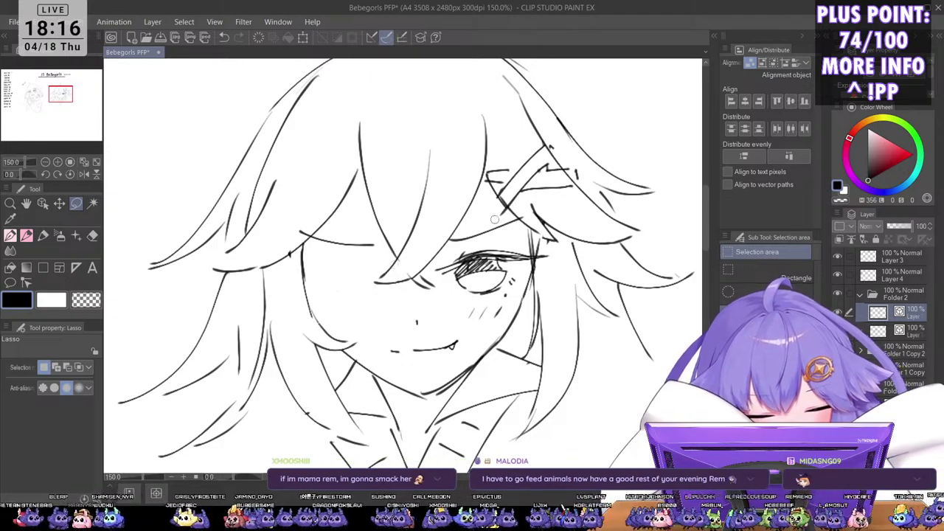
{"action": "scroll", "coordinate": [527, 227], "scroll_direction": "down", "scroll_amount": 2}
{"action": "key", "text": "h"}
{"action": "scroll", "coordinate": [394, 269], "scroll_direction": "up", "scroll_amount": 2}
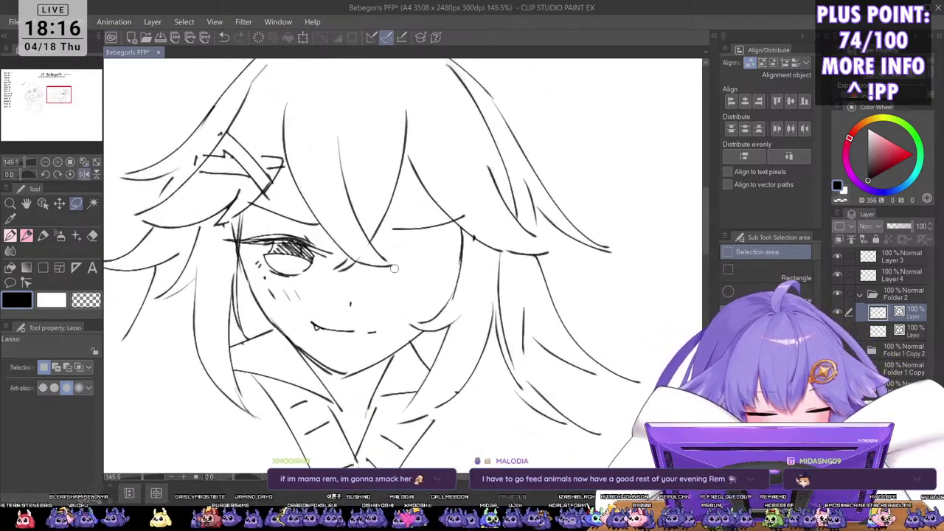
Step: Try a few closed-eye strokes in the mirrored view, comparing the sketch brush and the pen, and undo them
{"action": "left_click_drag", "start_coordinate": [388, 272], "coordinate": [423, 270]}
{"action": "key", "text": "ctrl+z"}
{"action": "key", "text": "p"}
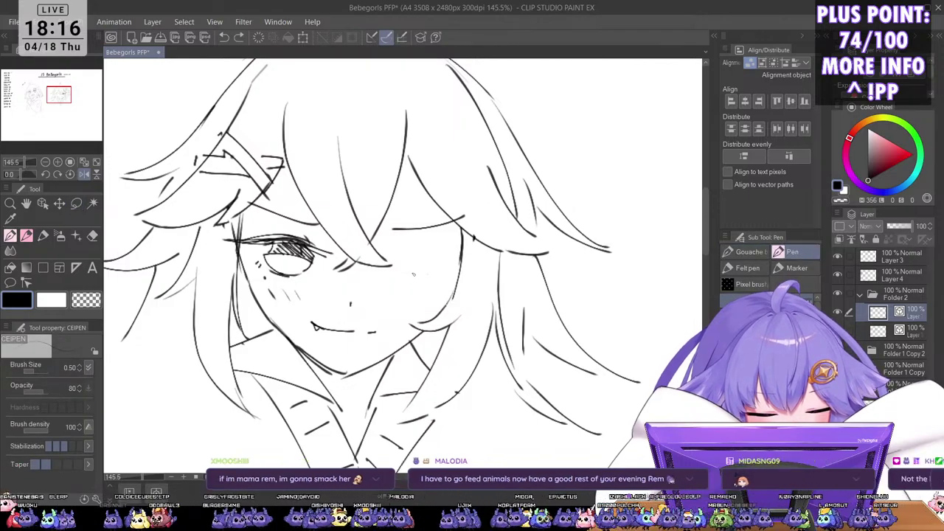
{"action": "key", "text": "b"}
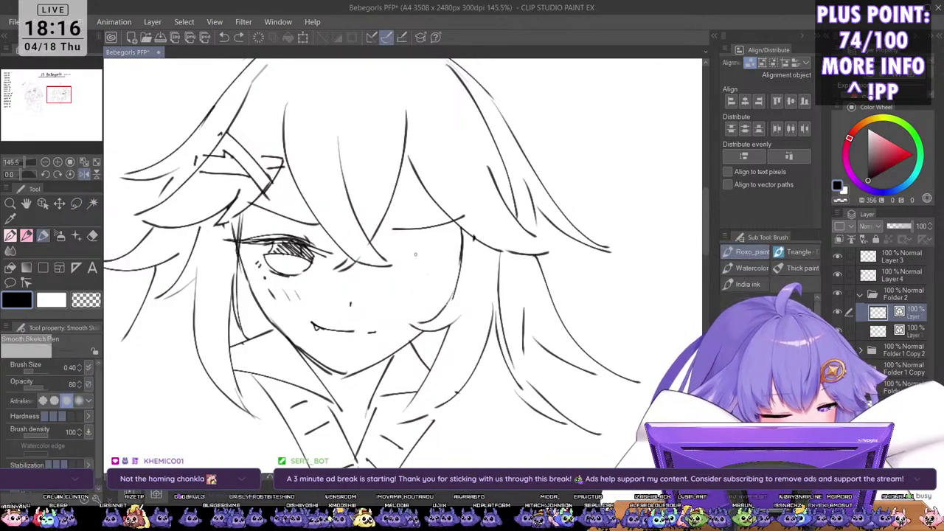
{"action": "left_click_drag", "start_coordinate": [390, 271], "coordinate": [396, 276]}
{"action": "key", "text": "ctrl+z"}
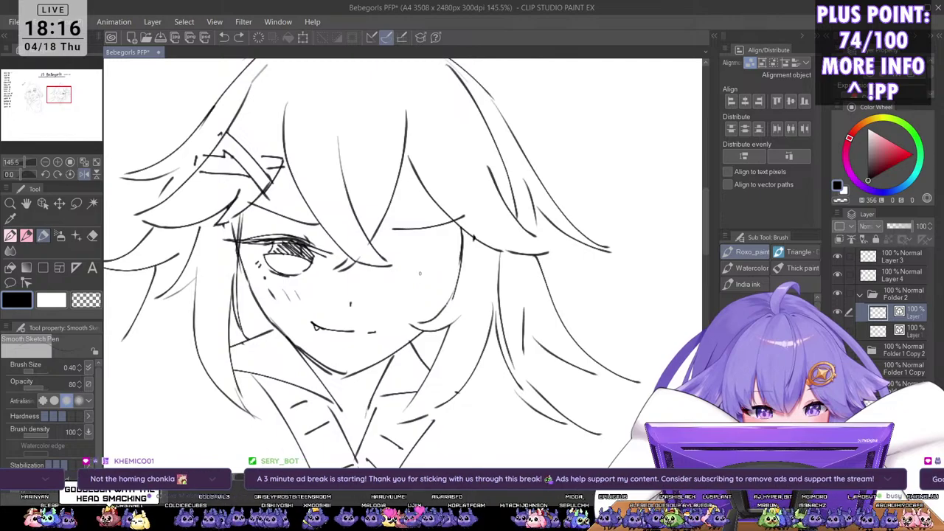
Step: Draw the second girl's winking eye with the Pen as a flat, thick, gently curved lash line
{"action": "key", "text": "p"}
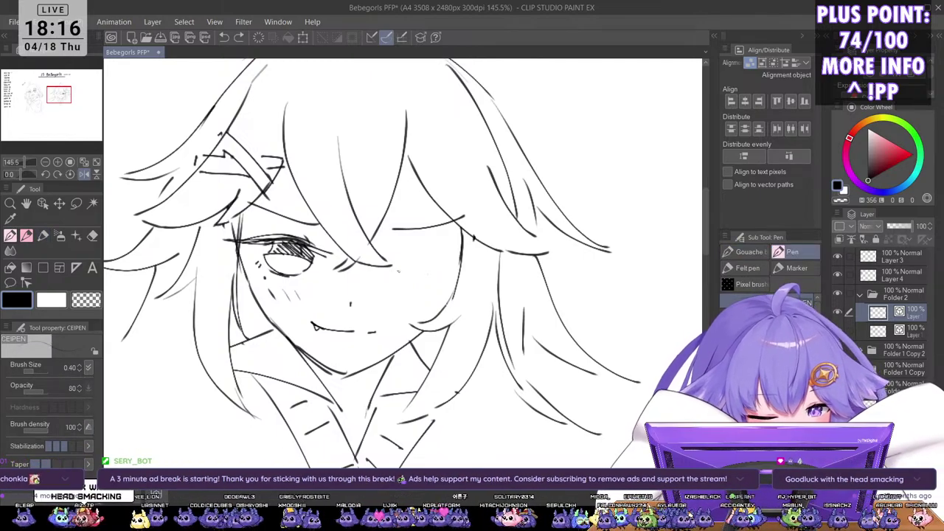
{"action": "mouse_move", "coordinate": [410, 274]}
{"action": "left_mouse_down"}
{"action": "mouse_move", "coordinate": [455, 267]}
{"action": "mouse_move", "coordinate": [447, 267]}
{"action": "left_mouse_up"}
{"action": "key", "text": "ctrl+z"}
{"action": "key", "text": "ctrl+z"}
{"action": "left_click_drag", "start_coordinate": [377, 281], "coordinate": [453, 268]}
{"action": "left_click_drag", "start_coordinate": [425, 278], "coordinate": [443, 272]}
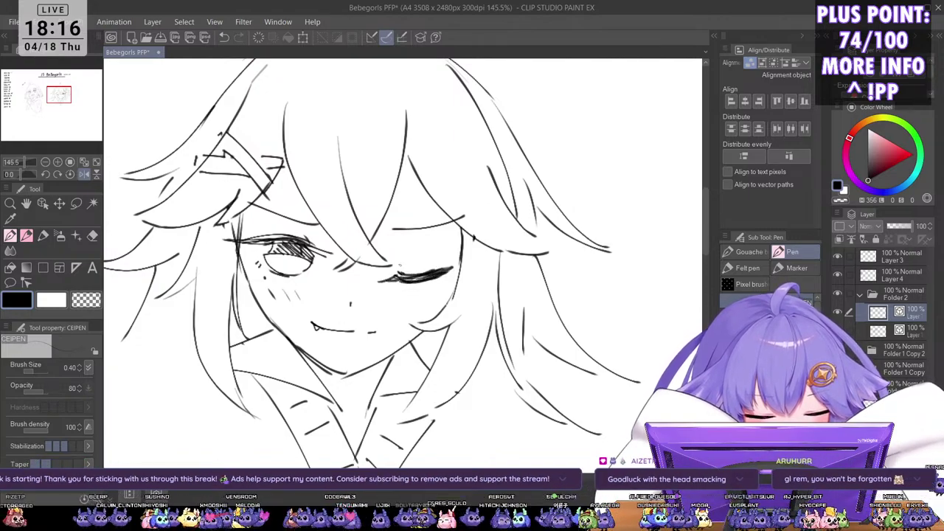
Step: Unmirror the canvas and extend the closed eye's outer lashes past the face contour with short strokes
{"action": "scroll", "coordinate": [470, 293], "scroll_direction": "down", "scroll_amount": 5}
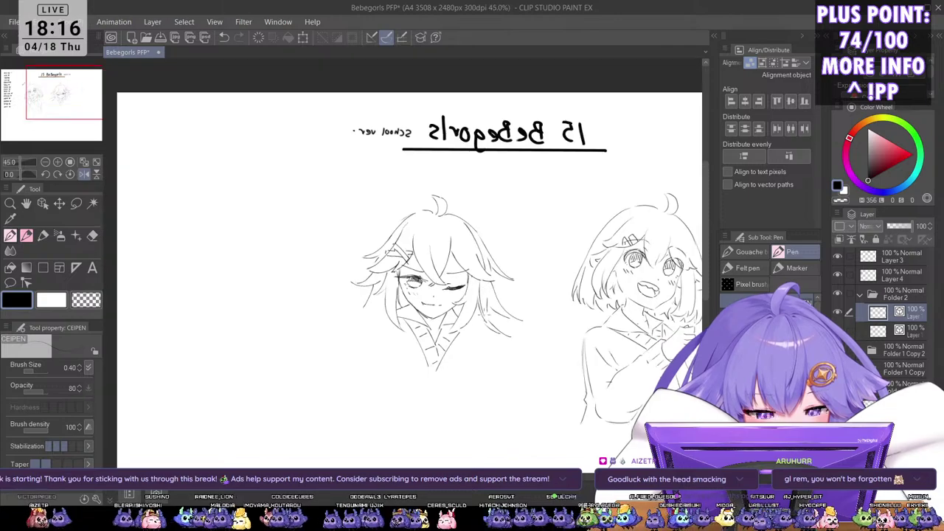
{"action": "key", "text": "h"}
{"action": "scroll", "coordinate": [383, 282], "scroll_direction": "up", "scroll_amount": 5}
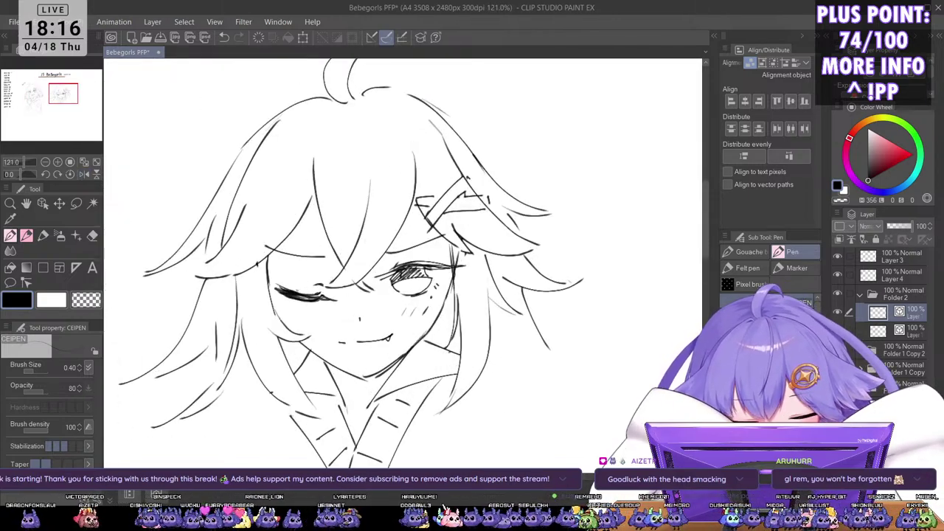
{"action": "left_click_drag", "start_coordinate": [288, 291], "coordinate": [268, 287]}
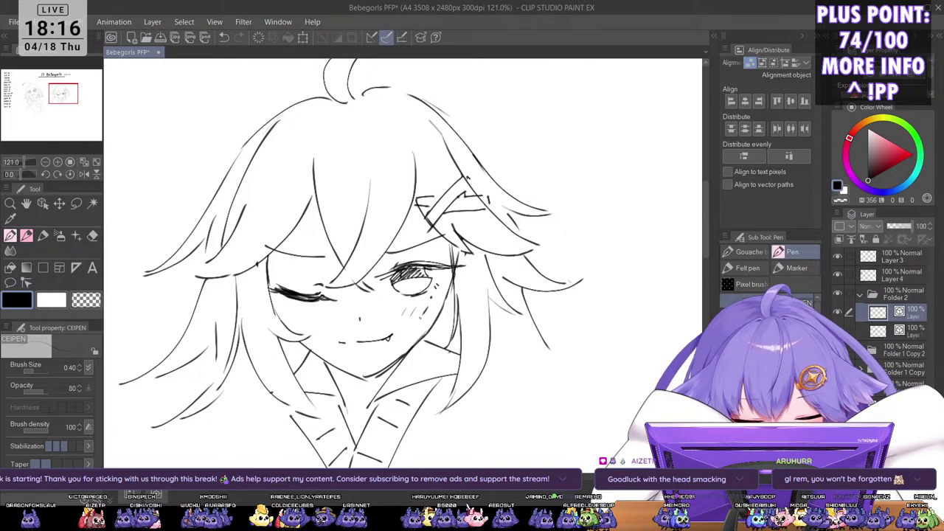
{"action": "scroll", "coordinate": [530, 327], "scroll_direction": "down", "scroll_amount": 1}
{"action": "left_click_drag", "start_coordinate": [529, 326], "coordinate": [577, 329]}
{"action": "scroll", "coordinate": [512, 305], "scroll_direction": "down", "scroll_amount": 4}
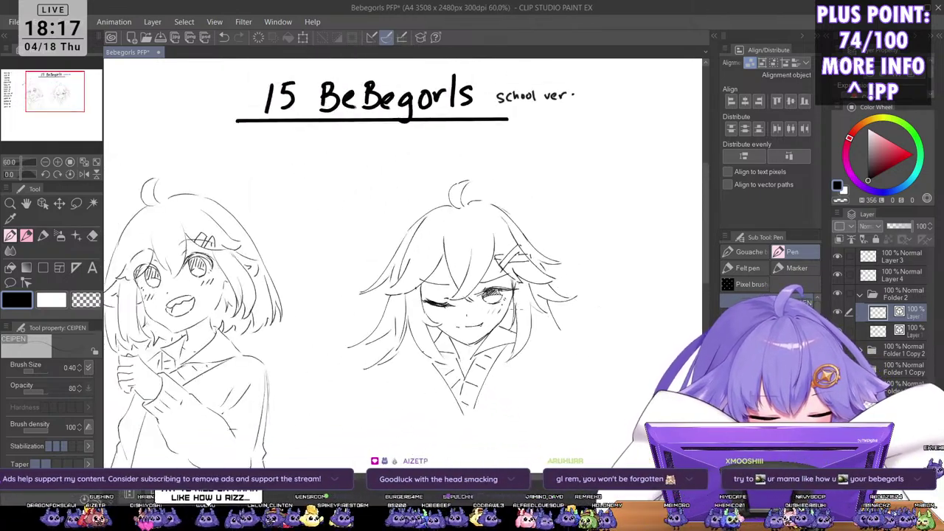
{"action": "scroll", "coordinate": [450, 303], "scroll_direction": "up", "scroll_amount": 5}
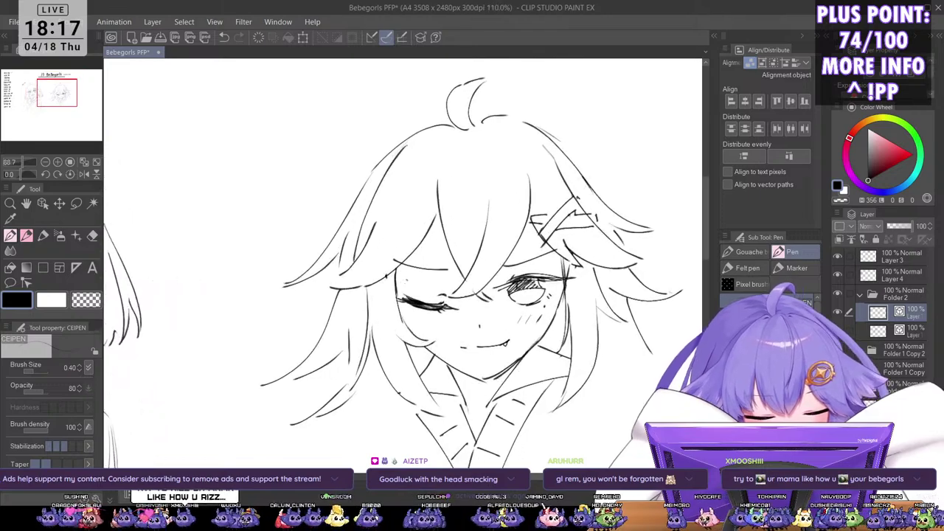
{"action": "key", "text": "b"}
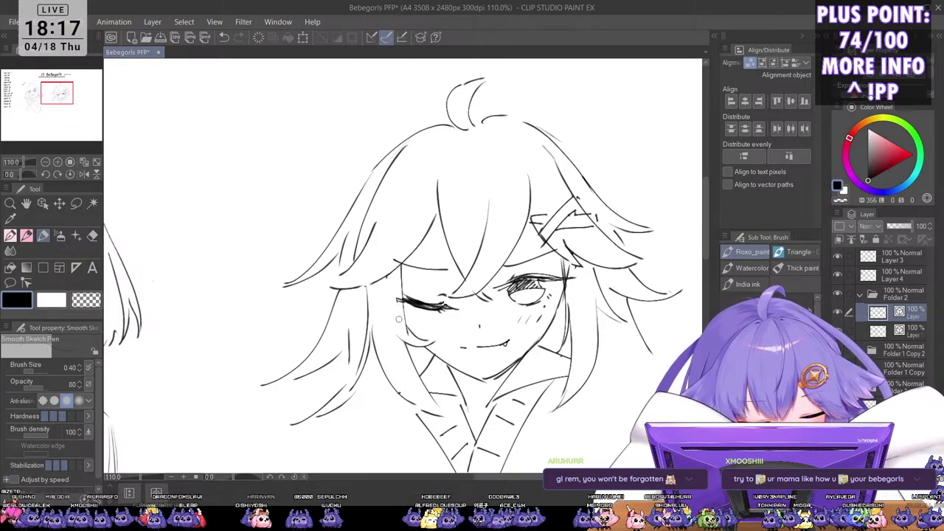
{"action": "left_click_drag", "start_coordinate": [398, 291], "coordinate": [413, 301]}
Step: Check the second girl's face in normal and mirrored view alongside the rest of the sheet
{"action": "scroll", "coordinate": [534, 239], "scroll_direction": "down", "scroll_amount": 3}
{"action": "left_click_drag", "start_coordinate": [580, 314], "coordinate": [533, 310]}
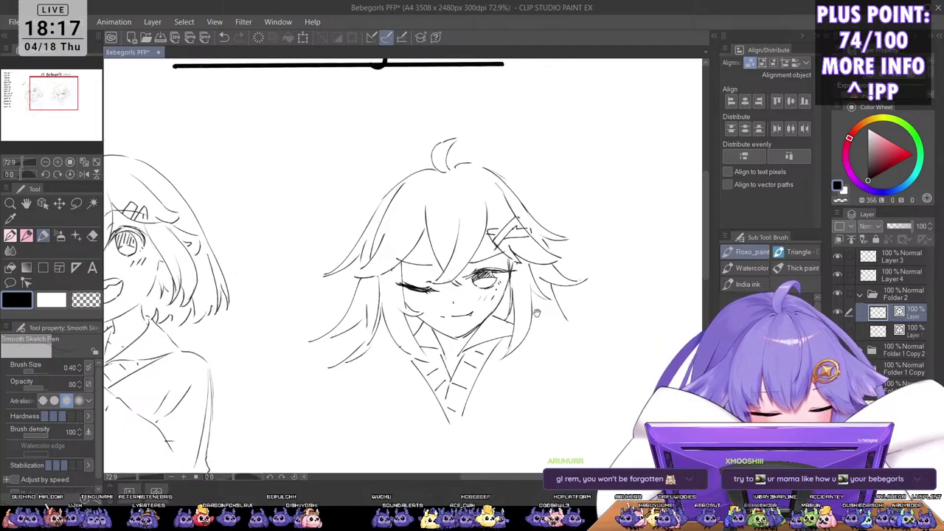
{"action": "scroll", "coordinate": [539, 300], "scroll_direction": "down", "scroll_amount": 5}
{"action": "key", "text": "h"}
{"action": "key", "text": "h"}
{"action": "key", "text": "h"}
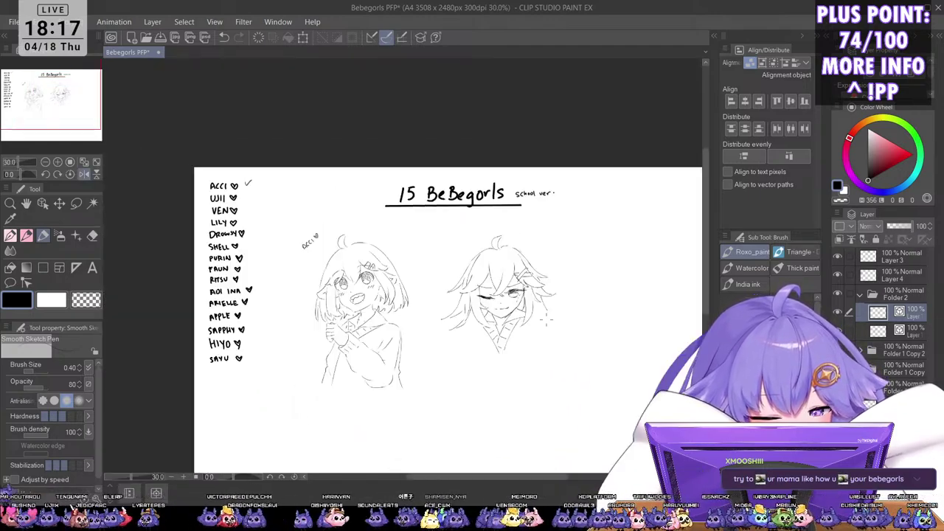
{"action": "scroll", "coordinate": [546, 323], "scroll_direction": "up", "scroll_amount": 1}
{"action": "key", "text": "h"}
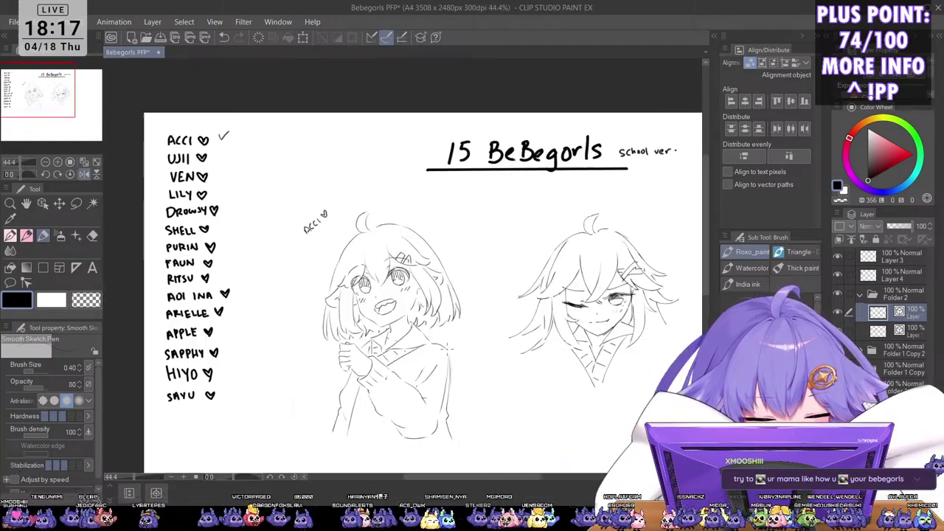
Step: Close the outlines of the crossed hairclip and sketch a rounded hair lock flowing out from under it
{"action": "scroll", "coordinate": [450, 317], "scroll_direction": "up", "scroll_amount": 4}
{"action": "scroll", "coordinate": [449, 317], "scroll_direction": "up", "scroll_amount": 5}
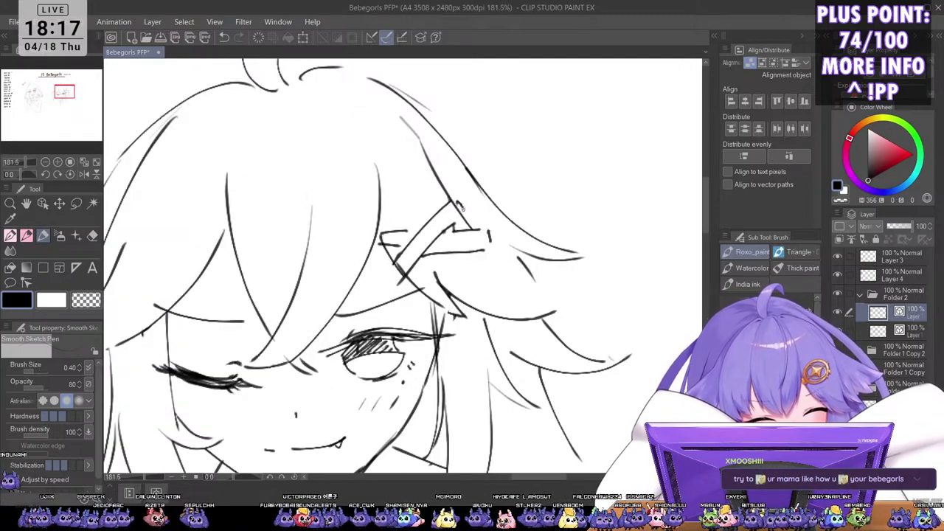
{"action": "mouse_move", "coordinate": [446, 228]}
{"action": "left_mouse_down"}
{"action": "mouse_move", "coordinate": [462, 209]}
{"action": "mouse_move", "coordinate": [455, 199]}
{"action": "mouse_move", "coordinate": [490, 240]}
{"action": "mouse_move", "coordinate": [486, 229]}
{"action": "mouse_move", "coordinate": [485, 249]}
{"action": "mouse_move", "coordinate": [534, 285]}
{"action": "left_mouse_up"}
{"action": "key", "text": "ctrl+z"}
{"action": "key", "text": "ctrl+z"}
{"action": "mouse_move", "coordinate": [488, 248]}
{"action": "left_mouse_down"}
{"action": "mouse_move", "coordinate": [570, 286]}
{"action": "mouse_move", "coordinate": [558, 309]}
{"action": "left_mouse_up"}
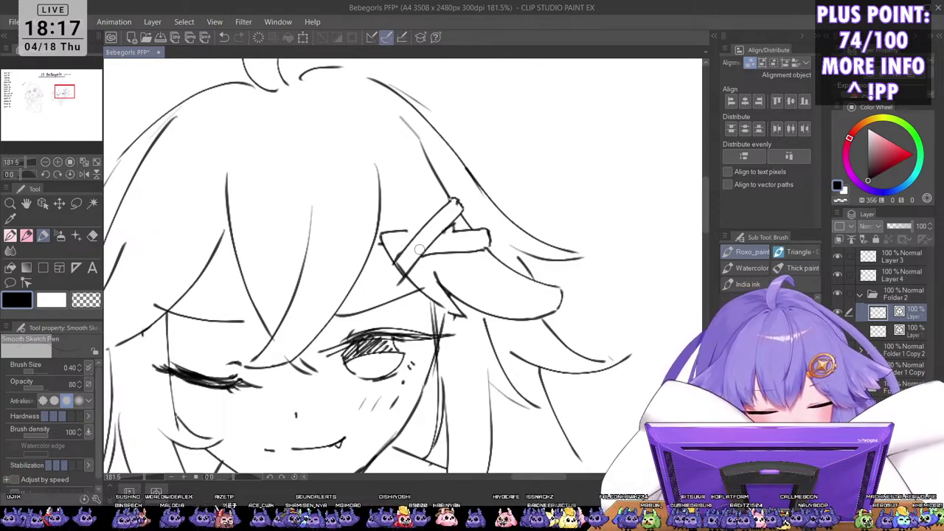
{"action": "mouse_move", "coordinate": [381, 238]}
{"action": "left_mouse_down"}
{"action": "mouse_move", "coordinate": [395, 256]}
{"action": "mouse_move", "coordinate": [389, 245]}
{"action": "mouse_move", "coordinate": [418, 231]}
{"action": "left_mouse_up"}
Step: Close the gap in the second girl's crown outline beside the ahoge
{"action": "scroll", "coordinate": [481, 307], "scroll_direction": "down", "scroll_amount": 6}
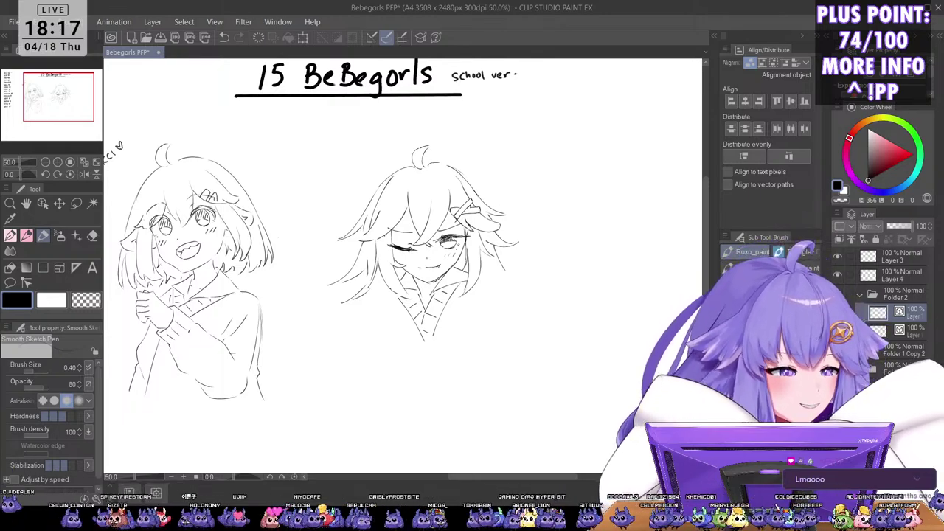
{"action": "scroll", "coordinate": [483, 183], "scroll_direction": "up", "scroll_amount": 3}
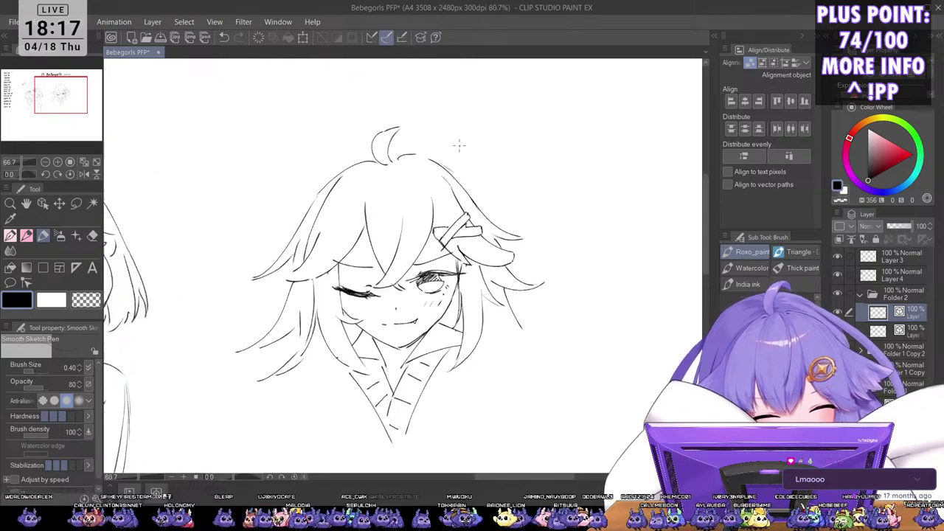
{"action": "left_click_drag", "start_coordinate": [413, 157], "coordinate": [425, 163]}
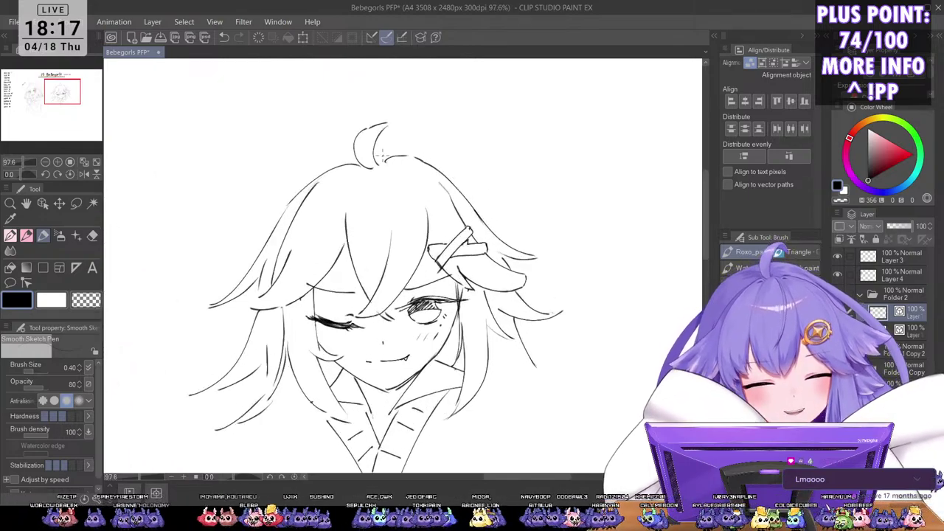
Step: On a new layer, sketch two outstretched fingers in a V above and below the second girl's winking eye
{"action": "scroll", "coordinate": [502, 244], "scroll_direction": "down", "scroll_amount": 2}
{"action": "left_click_drag", "start_coordinate": [521, 391], "coordinate": [521, 297]}
{"action": "scroll", "coordinate": [435, 291], "scroll_direction": "up", "scroll_amount": 1}
{"action": "scroll", "coordinate": [389, 266], "scroll_direction": "down", "scroll_amount": 2}
{"action": "left_click_drag", "start_coordinate": [435, 292], "coordinate": [478, 369]}
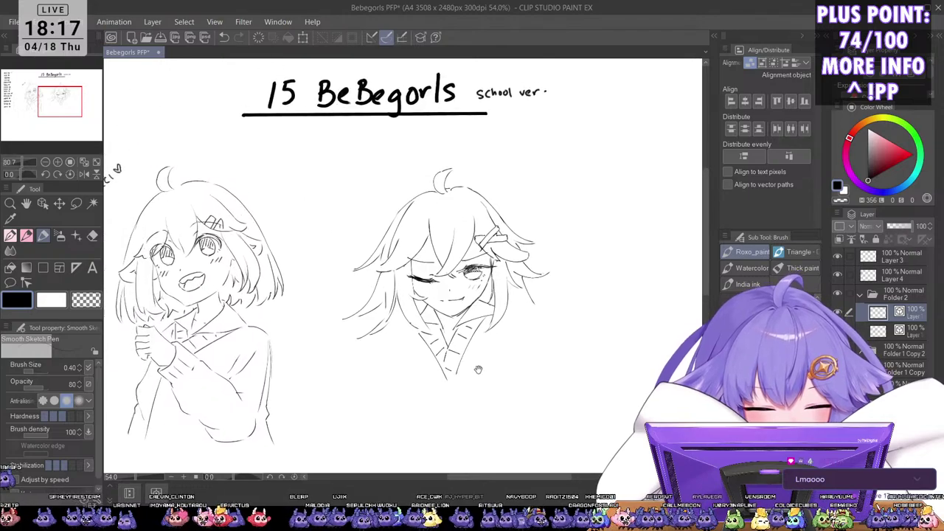
{"action": "scroll", "coordinate": [417, 221], "scroll_direction": "up", "scroll_amount": 3}
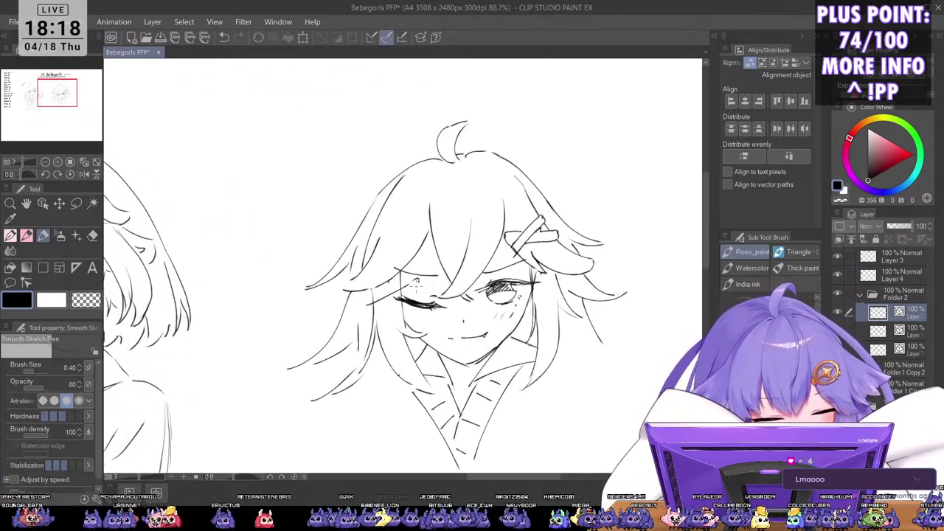
{"action": "left_click_drag", "start_coordinate": [415, 281], "coordinate": [380, 309]}
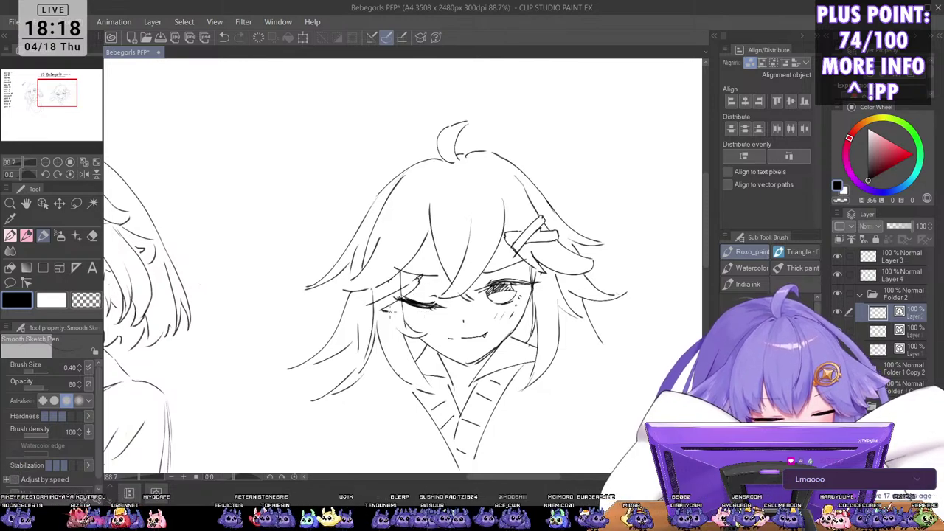
{"action": "left_click_drag", "start_coordinate": [390, 312], "coordinate": [431, 316]}
{"action": "key", "text": "ctrl+z"}
{"action": "key", "text": "ctrl+z"}
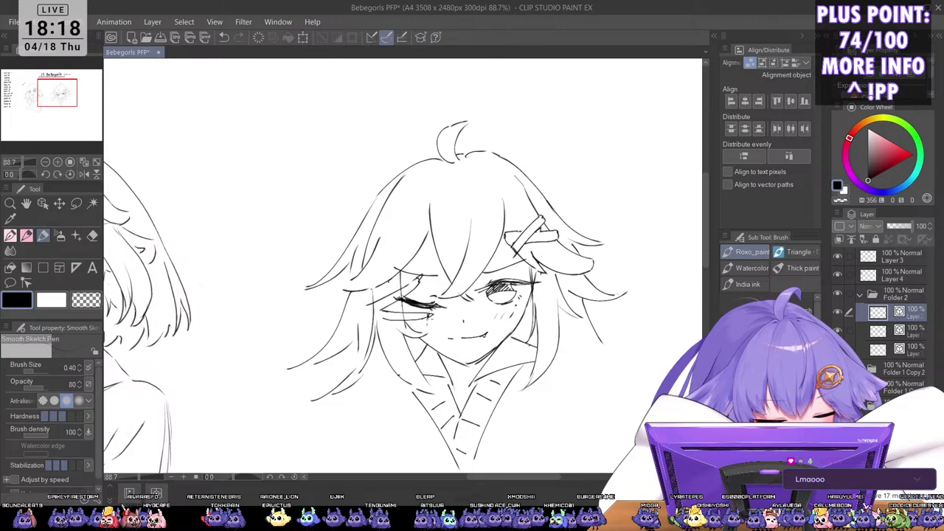
{"action": "key", "text": "ctrl+z"}
{"action": "left_click_drag", "start_coordinate": [428, 312], "coordinate": [432, 316]}
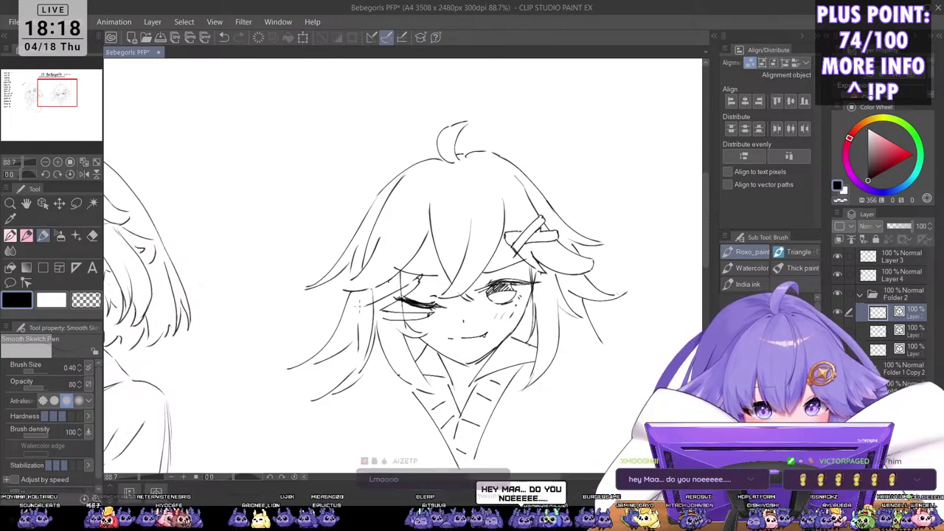
Step: Sketch the folded fingers and the thumb of the V-sign hand beside the girl's cheek
{"action": "mouse_move", "coordinate": [356, 307]}
{"action": "left_mouse_down"}
{"action": "mouse_move", "coordinate": [375, 314]}
{"action": "mouse_move", "coordinate": [384, 339]}
{"action": "mouse_move", "coordinate": [364, 320]}
{"action": "left_mouse_up"}
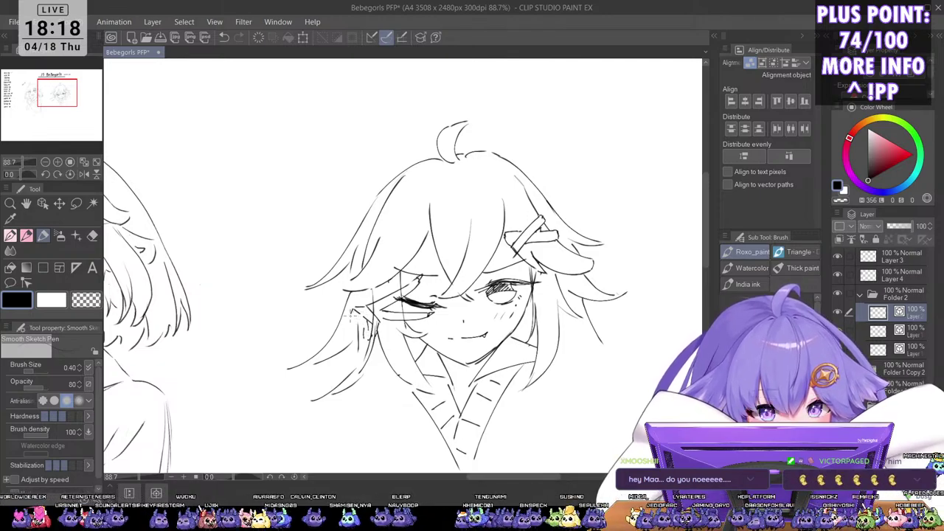
{"action": "mouse_move", "coordinate": [358, 308]}
{"action": "left_mouse_down"}
{"action": "mouse_move", "coordinate": [339, 324]}
{"action": "mouse_move", "coordinate": [395, 330]}
{"action": "mouse_move", "coordinate": [395, 337]}
{"action": "left_mouse_up"}
{"action": "key", "text": "ctrl+z"}
{"action": "left_click_drag", "start_coordinate": [397, 321], "coordinate": [396, 332]}
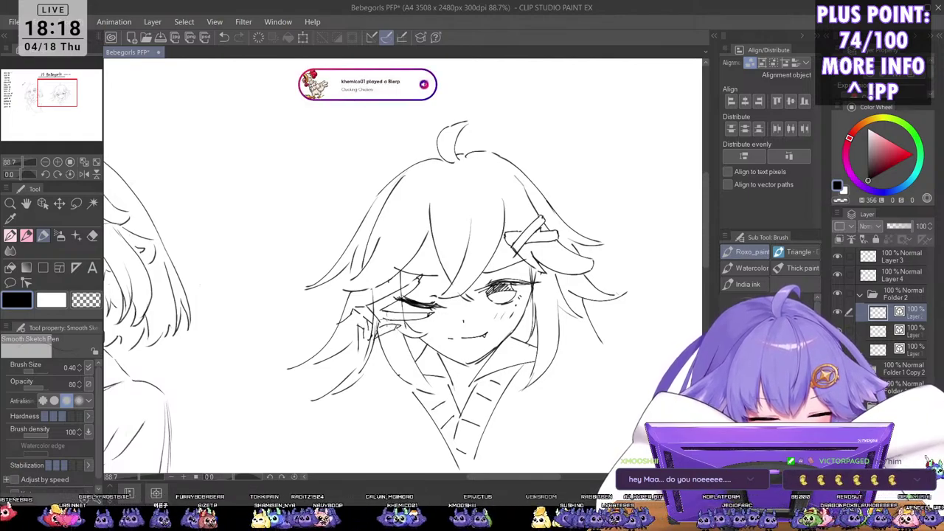
Step: Examine the V-sign hand and face with the canvas rotated to different angles and zoom levels
{"action": "scroll", "coordinate": [379, 317], "scroll_direction": "up", "scroll_amount": 3}
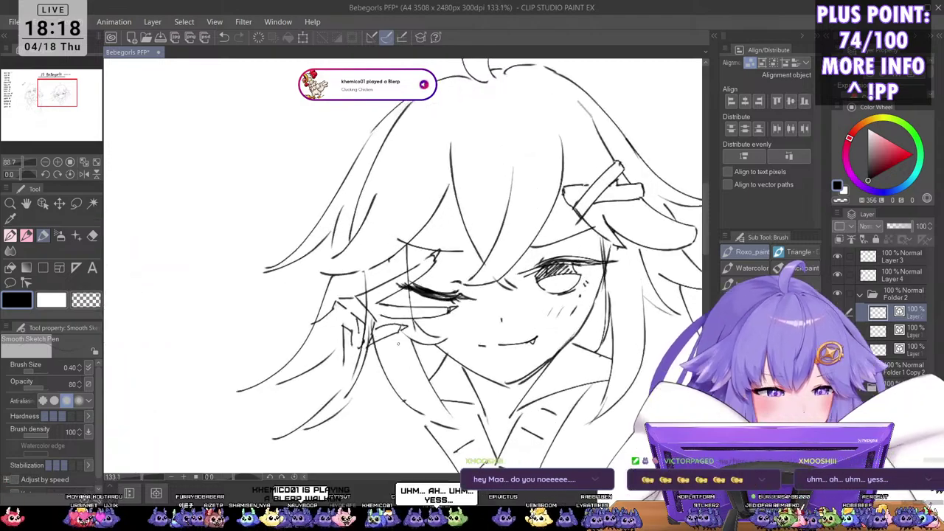
{"action": "key", "text": "minus"}
{"action": "key", "text": "minus"}
{"action": "key", "text": "minus"}
{"action": "key", "text": "minus"}
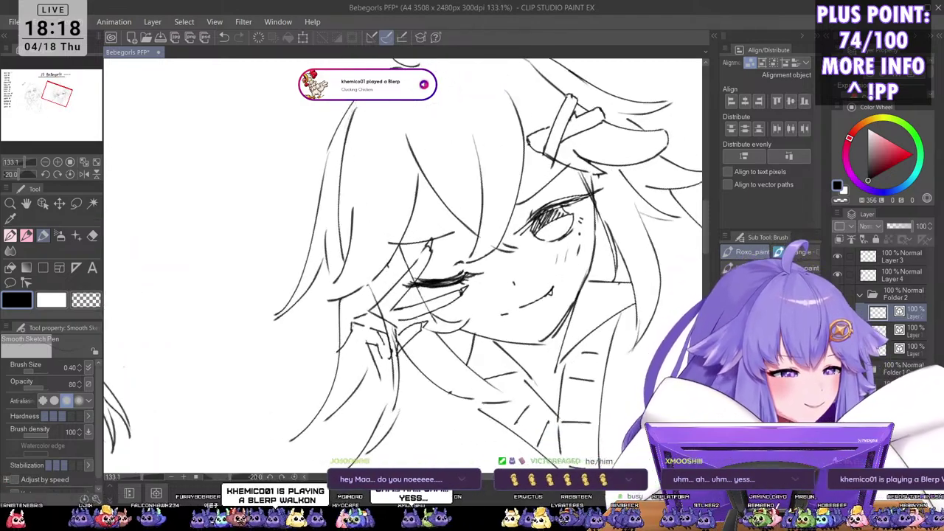
{"action": "key", "text": "asciicircum"}
{"action": "key", "text": "asciicircum"}
{"action": "key", "text": "asciicircum"}
{"action": "scroll", "coordinate": [416, 313], "scroll_direction": "down", "scroll_amount": 4}
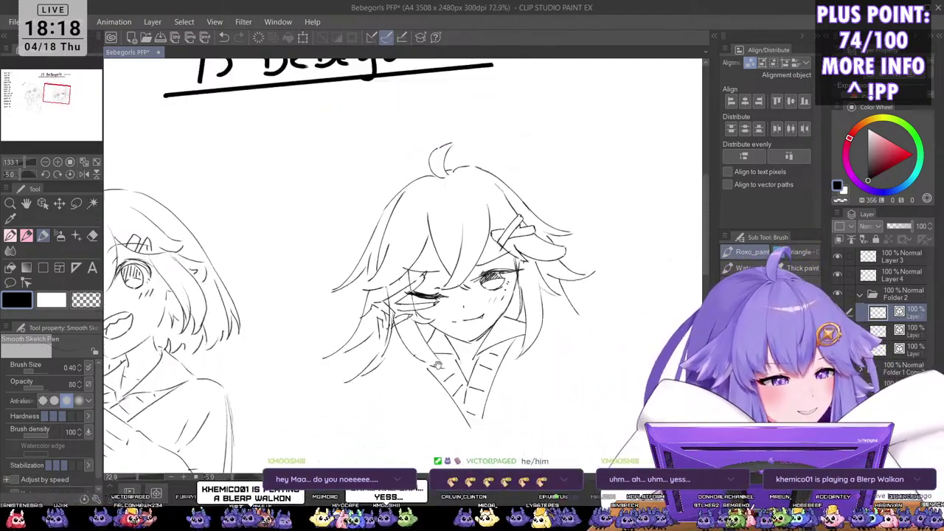
{"action": "left_click_drag", "start_coordinate": [453, 387], "coordinate": [430, 316]}
{"action": "scroll", "coordinate": [343, 243], "scroll_direction": "up", "scroll_amount": 3}
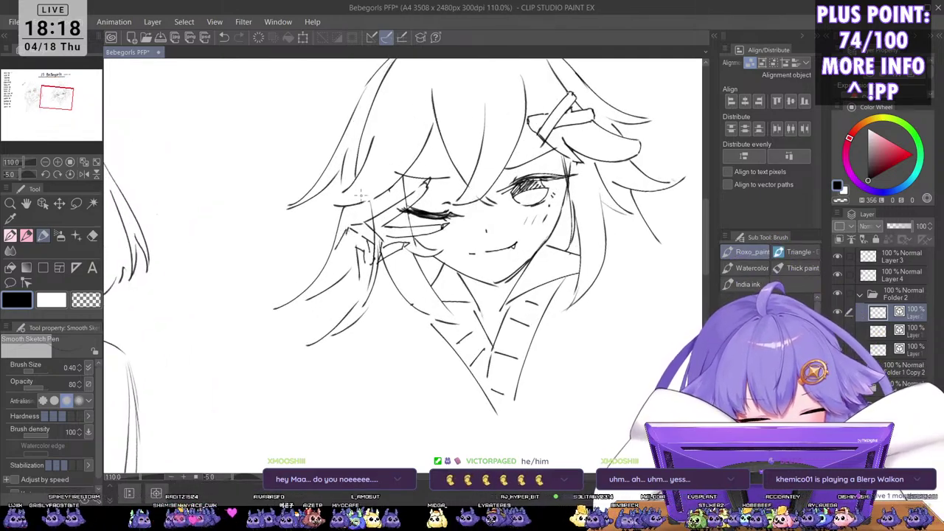
Step: Outline the back of the V-sign hand and the wrist, and start the upper edge of the raised forearm
{"action": "mouse_move", "coordinate": [336, 239]}
{"action": "left_mouse_down"}
{"action": "mouse_move", "coordinate": [341, 261]}
{"action": "mouse_move", "coordinate": [370, 267]}
{"action": "mouse_move", "coordinate": [375, 282]}
{"action": "mouse_move", "coordinate": [378, 266]}
{"action": "mouse_move", "coordinate": [373, 278]}
{"action": "mouse_move", "coordinate": [361, 263]}
{"action": "mouse_move", "coordinate": [374, 286]}
{"action": "left_mouse_up"}
{"action": "key", "text": "ctrl+z"}
{"action": "mouse_move", "coordinate": [340, 235]}
{"action": "left_mouse_down"}
{"action": "mouse_move", "coordinate": [311, 280]}
{"action": "mouse_move", "coordinate": [321, 273]}
{"action": "left_mouse_up"}
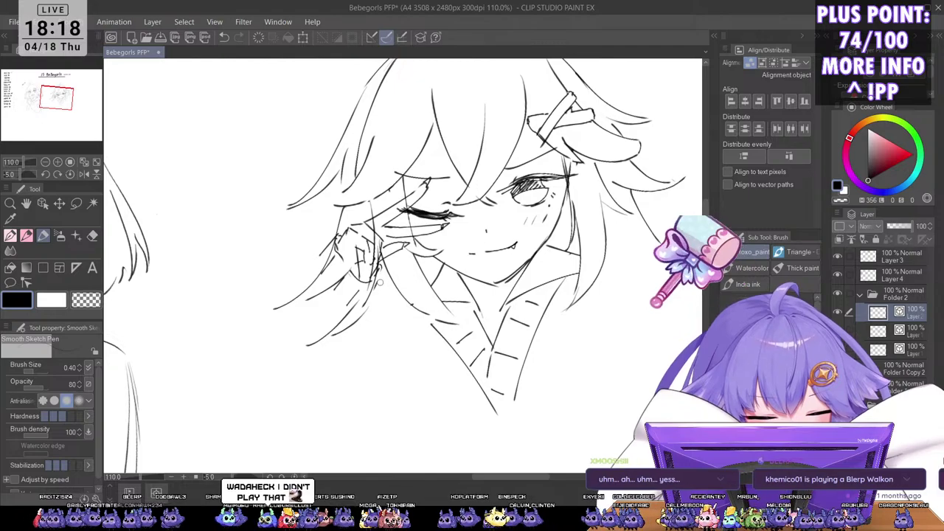
{"action": "left_click_drag", "start_coordinate": [384, 262], "coordinate": [367, 297]}
{"action": "mouse_move", "coordinate": [316, 272]}
{"action": "left_mouse_down"}
{"action": "mouse_move", "coordinate": [321, 285]}
{"action": "mouse_move", "coordinate": [301, 279]}
{"action": "left_mouse_up"}
{"action": "left_click_drag", "start_coordinate": [305, 272], "coordinate": [264, 319]}
Step: Sketch the loose sleeve of the second girl's raised arm, with a rounded bent elbow and a broken underside line
{"action": "scroll", "coordinate": [456, 191], "scroll_direction": "down", "scroll_amount": 3}
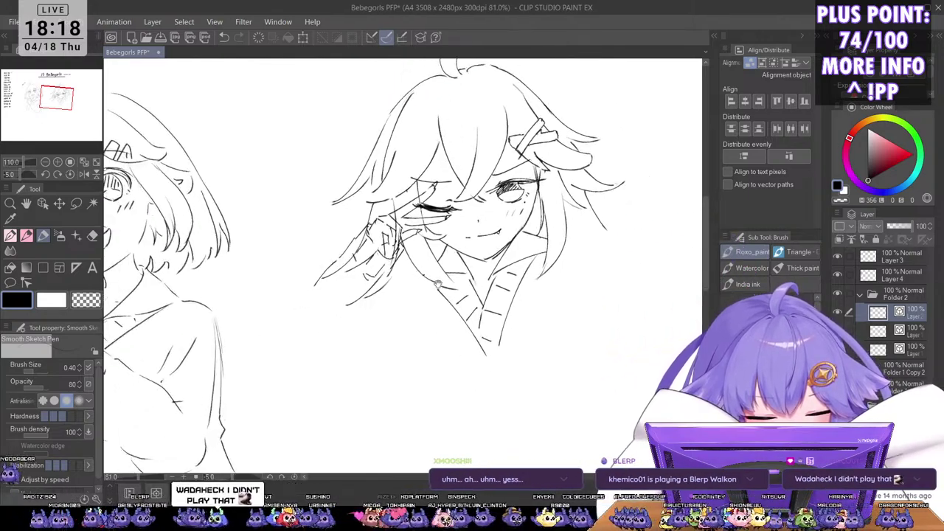
{"action": "left_click_drag", "start_coordinate": [391, 276], "coordinate": [353, 343]}
{"action": "left_click_drag", "start_coordinate": [331, 262], "coordinate": [280, 334]}
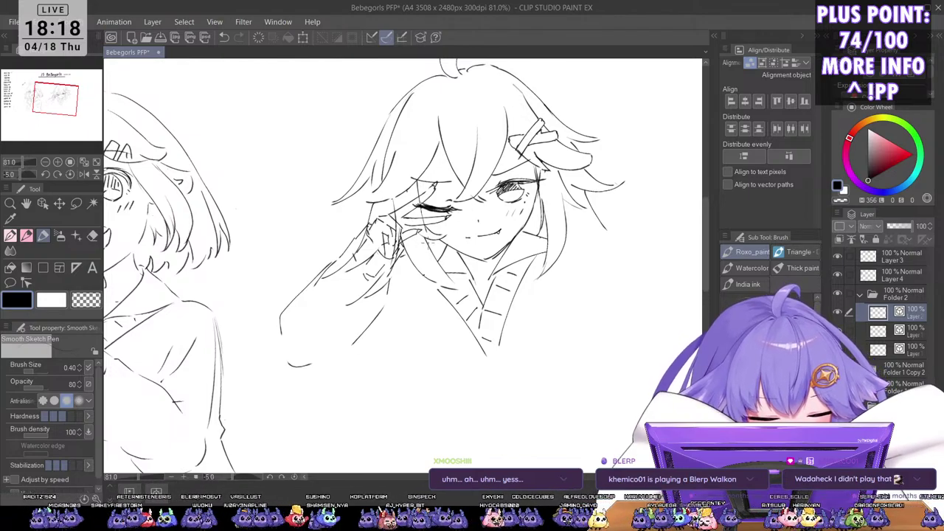
{"action": "key", "text": "ctrl+z"}
{"action": "mouse_move", "coordinate": [420, 247]}
{"action": "left_mouse_down"}
{"action": "mouse_move", "coordinate": [415, 255]}
{"action": "mouse_move", "coordinate": [447, 247]}
{"action": "left_mouse_up"}
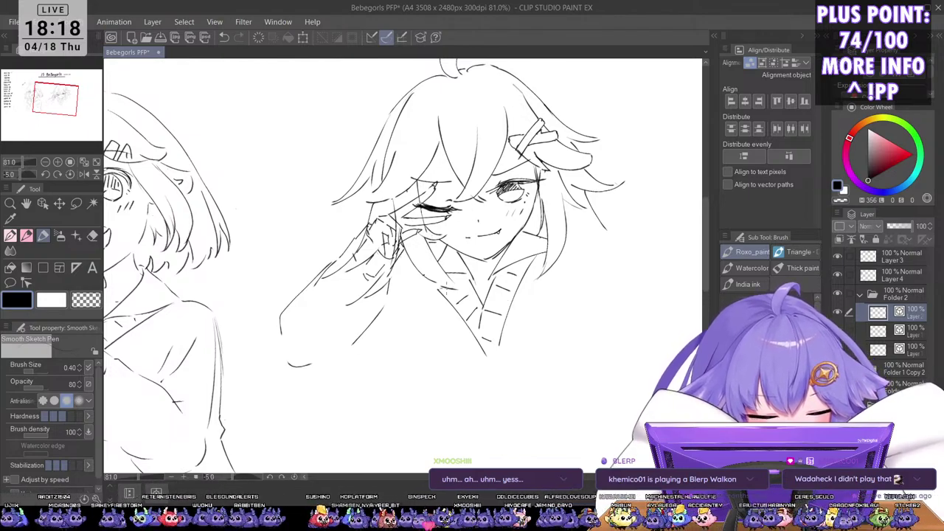
{"action": "mouse_move", "coordinate": [289, 363]}
{"action": "left_mouse_down"}
{"action": "mouse_move", "coordinate": [299, 366]}
{"action": "mouse_move", "coordinate": [326, 337]}
{"action": "left_mouse_up"}
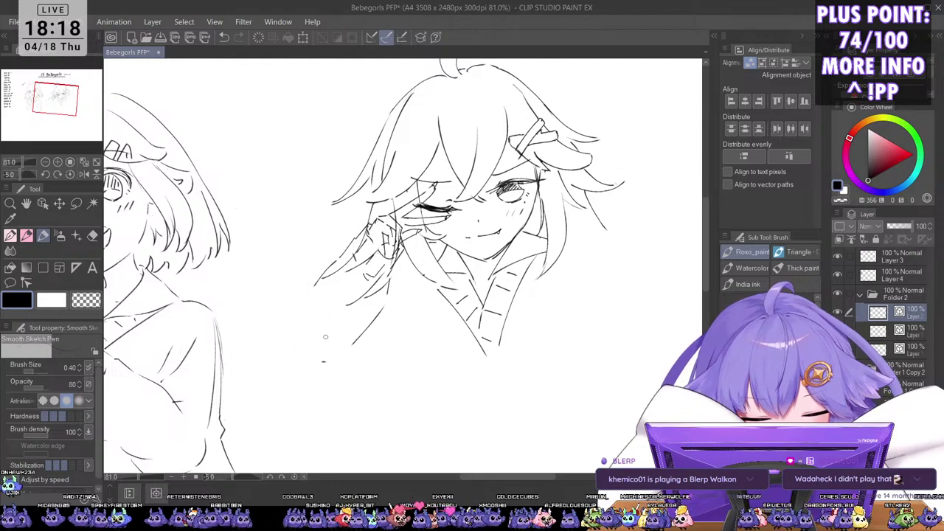
{"action": "mouse_move", "coordinate": [341, 254]}
{"action": "left_mouse_down"}
{"action": "mouse_move", "coordinate": [299, 301]}
{"action": "mouse_move", "coordinate": [292, 331]}
{"action": "mouse_move", "coordinate": [301, 353]}
{"action": "mouse_move", "coordinate": [333, 354]}
{"action": "mouse_move", "coordinate": [371, 336]}
{"action": "mouse_move", "coordinate": [336, 351]}
{"action": "mouse_move", "coordinate": [364, 345]}
{"action": "left_mouse_up"}
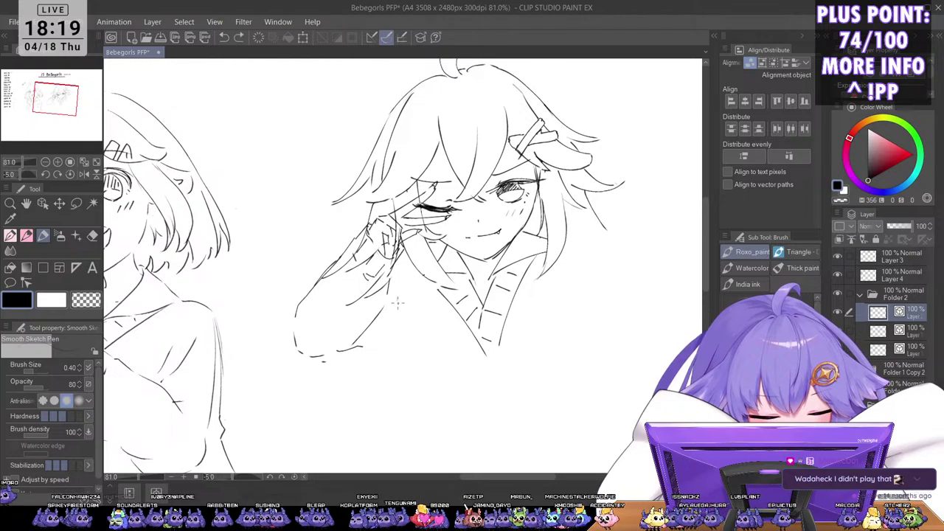
Step: Sketch the side line of the second girl's torso beside the sleeve, replacing the first curved stroke with short straighter strokes
{"action": "mouse_move", "coordinate": [397, 304]}
{"action": "left_mouse_down"}
{"action": "mouse_move", "coordinate": [404, 362]}
{"action": "mouse_move", "coordinate": [409, 392]}
{"action": "left_mouse_up"}
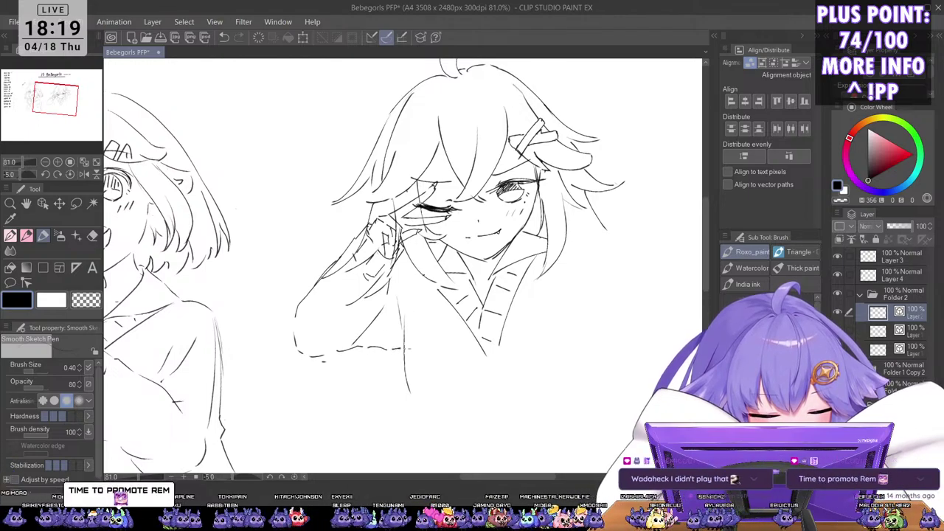
{"action": "scroll", "coordinate": [540, 289], "scroll_direction": "down", "scroll_amount": 2}
{"action": "left_click_drag", "start_coordinate": [561, 316], "coordinate": [491, 316]}
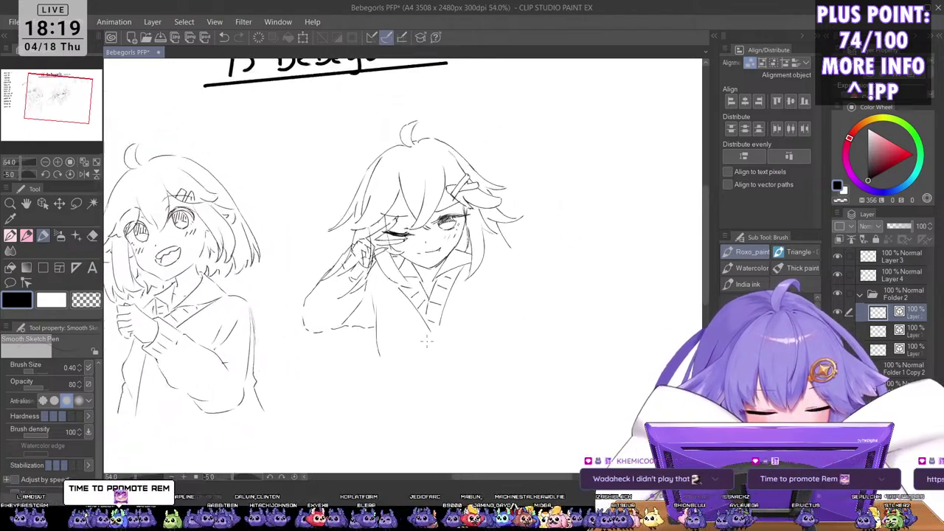
{"action": "key", "text": "ctrl+z"}
{"action": "left_click_drag", "start_coordinate": [378, 306], "coordinate": [376, 331]}
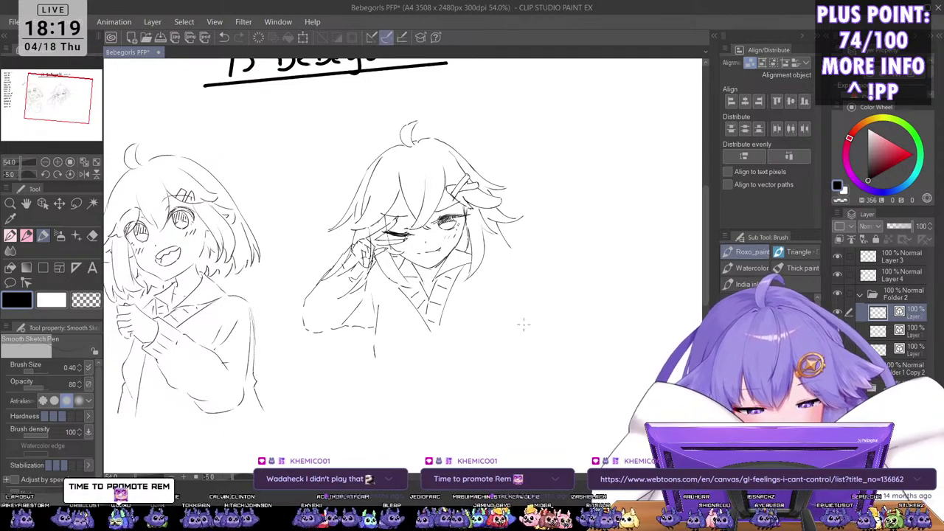
Step: Save the drawing and hide the layer containing the second girl's V-sign hand and sleeve
{"action": "scroll", "coordinate": [534, 320], "scroll_direction": "down", "scroll_amount": 3}
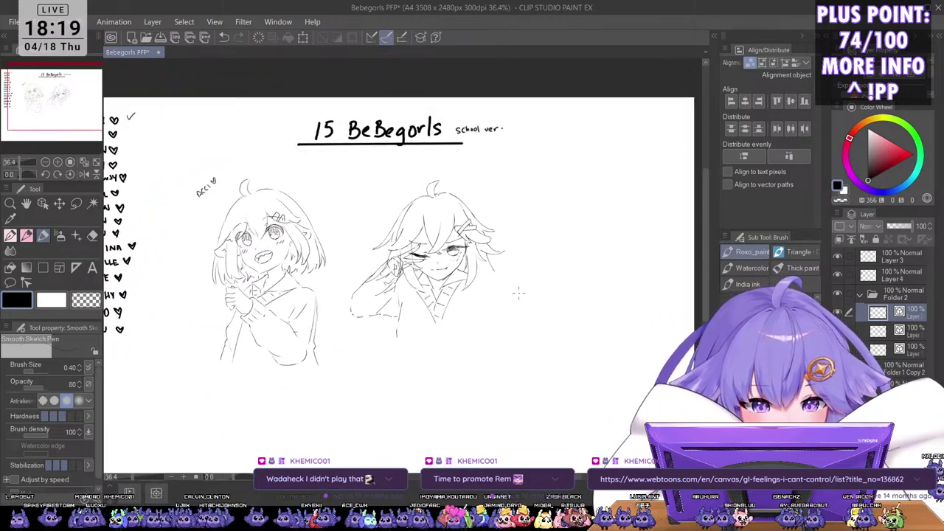
{"action": "scroll", "coordinate": [499, 246], "scroll_direction": "up", "scroll_amount": 1}
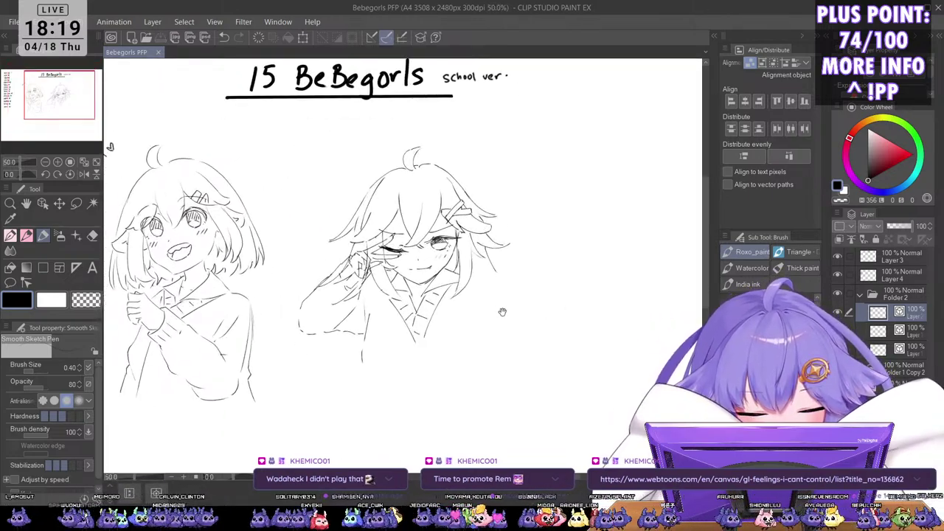
{"action": "scroll", "coordinate": [482, 207], "scroll_direction": "up", "scroll_amount": 1}
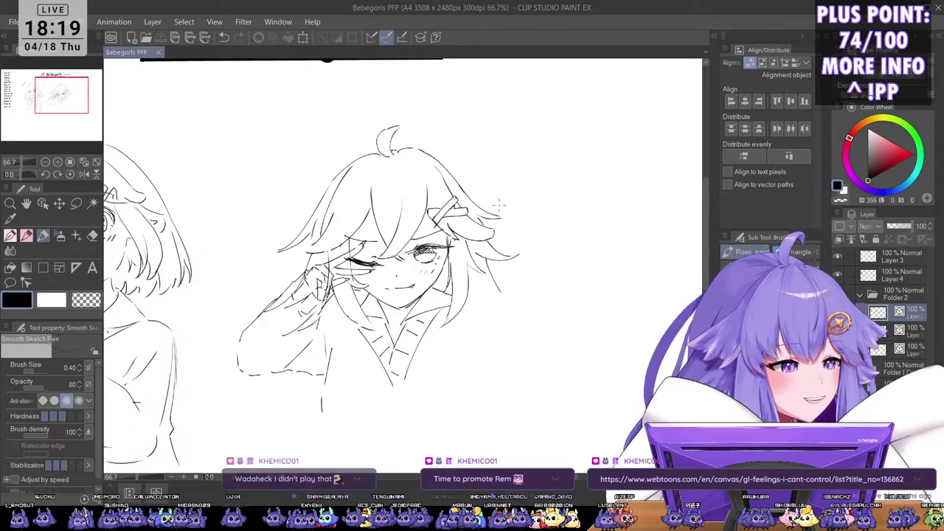
{"action": "left_click", "coordinate": [837, 311]}
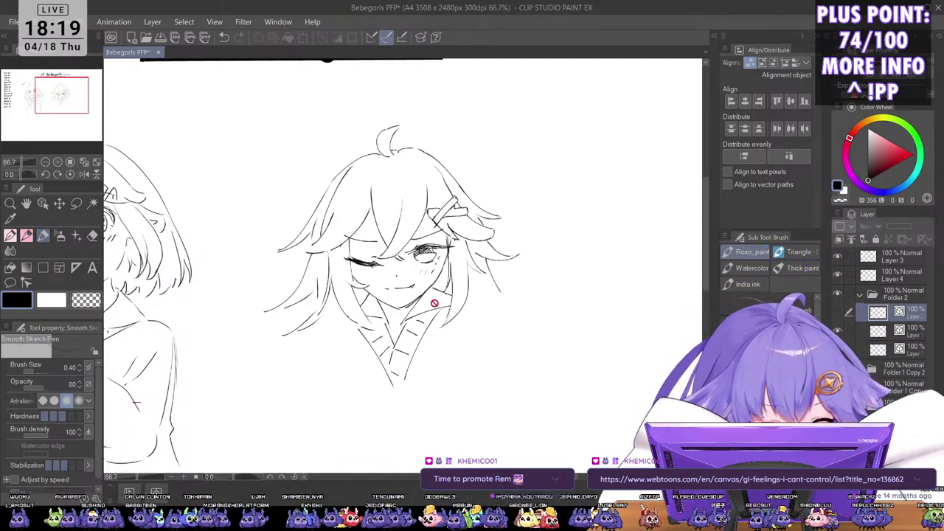
{"action": "scroll", "coordinate": [435, 303], "scroll_direction": "down", "scroll_amount": 2}
{"action": "scroll", "coordinate": [583, 307], "scroll_direction": "up", "scroll_amount": 1}
{"action": "scroll", "coordinate": [583, 307], "scroll_direction": "up", "scroll_amount": 1}
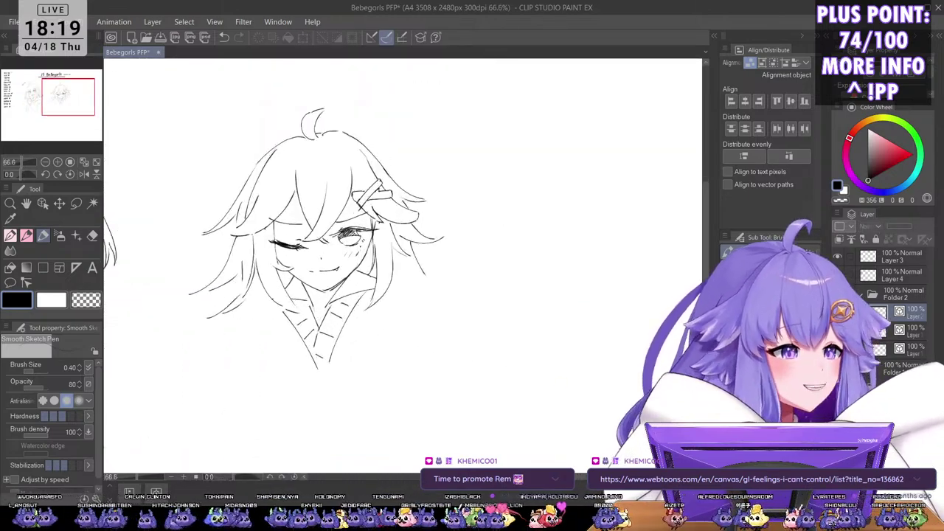